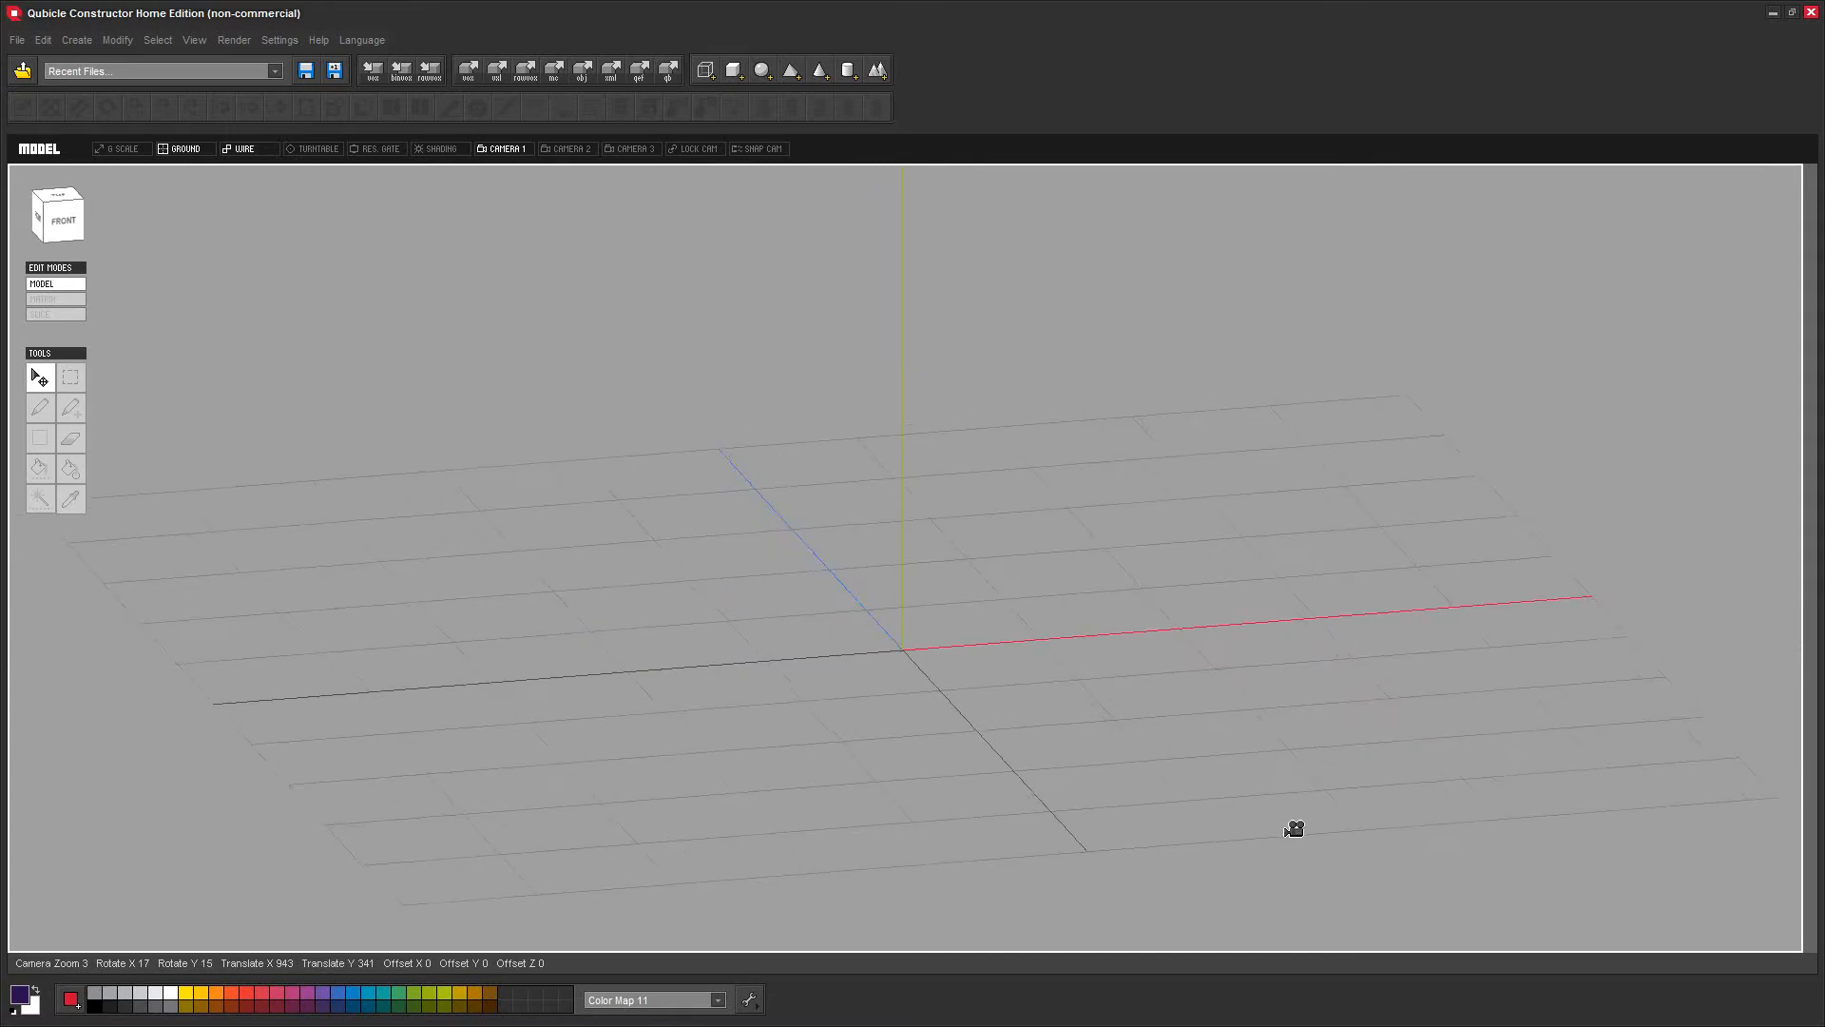
right_click_drag(854, 816, 939, 858)
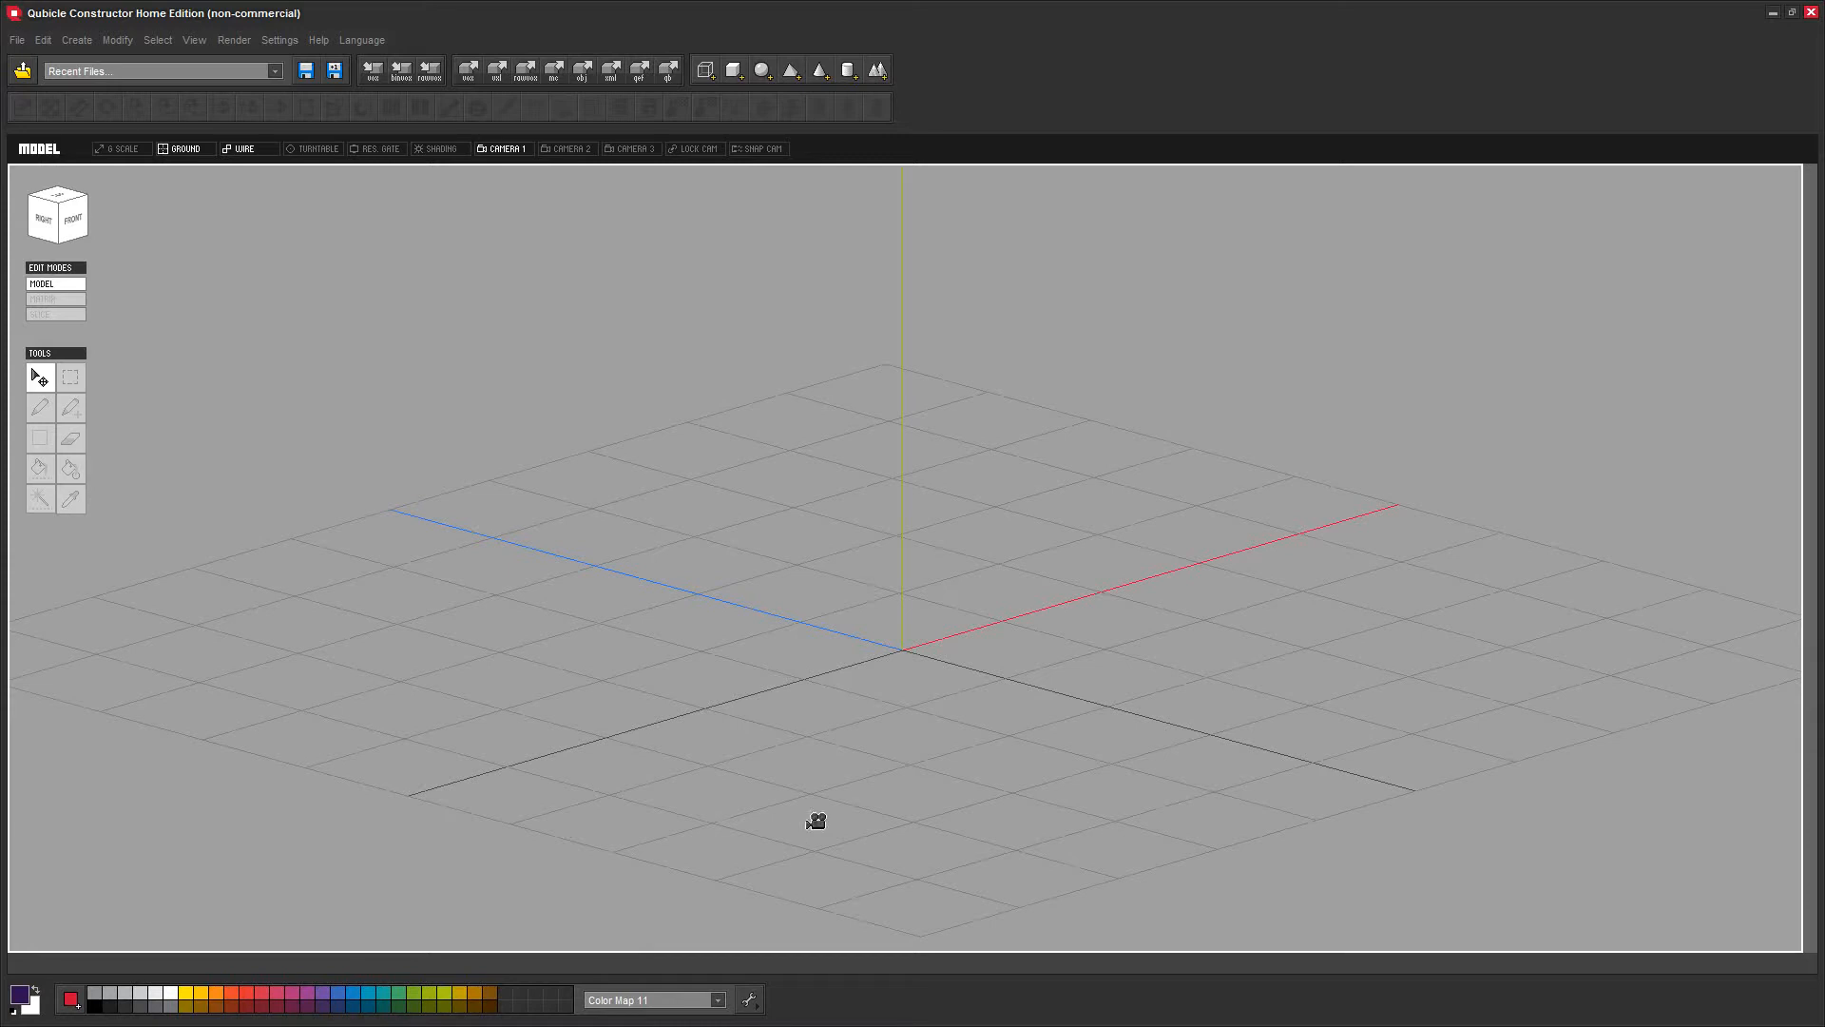
mouse_move(915, 798)
right_mouse_down()
mouse_move(916, 779)
mouse_move(916, 811)
mouse_move(887, 809)
right_mouse_up()
right_click_drag(1006, 854, 1129, 836)
right_click_drag(1064, 760, 842, 737)
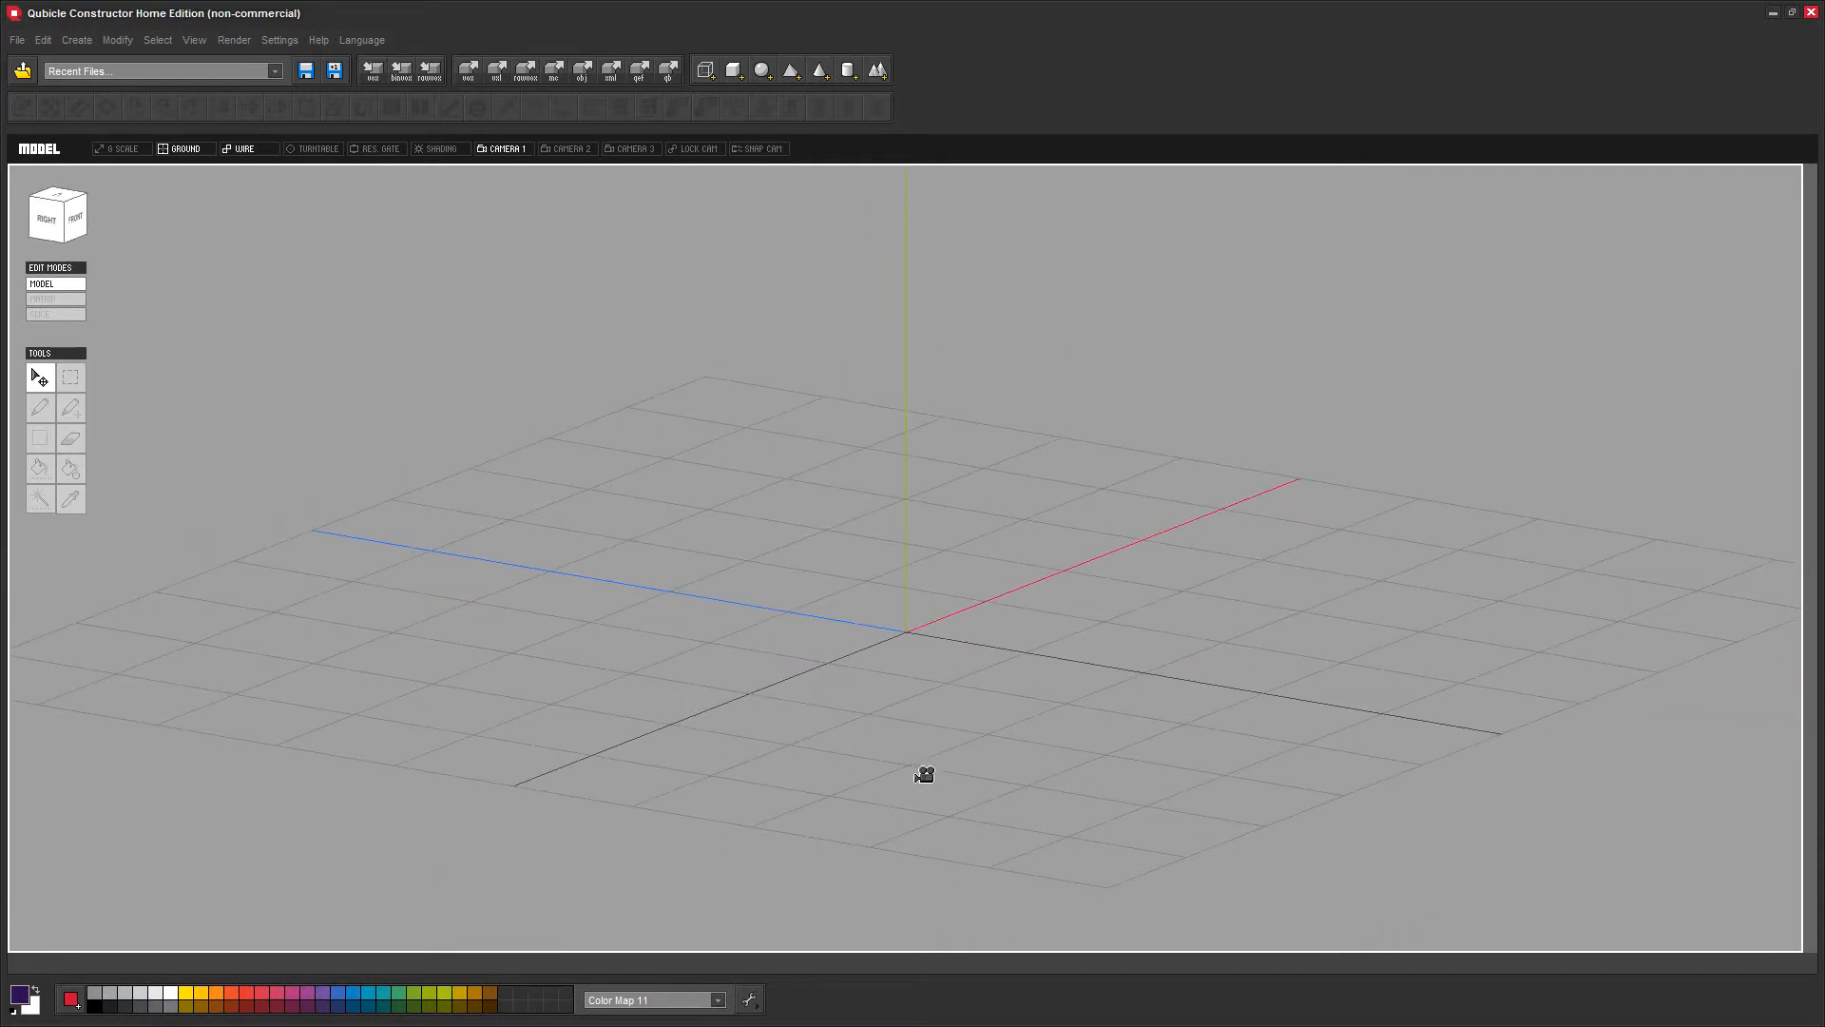
right_click_drag(914, 788, 964, 735)
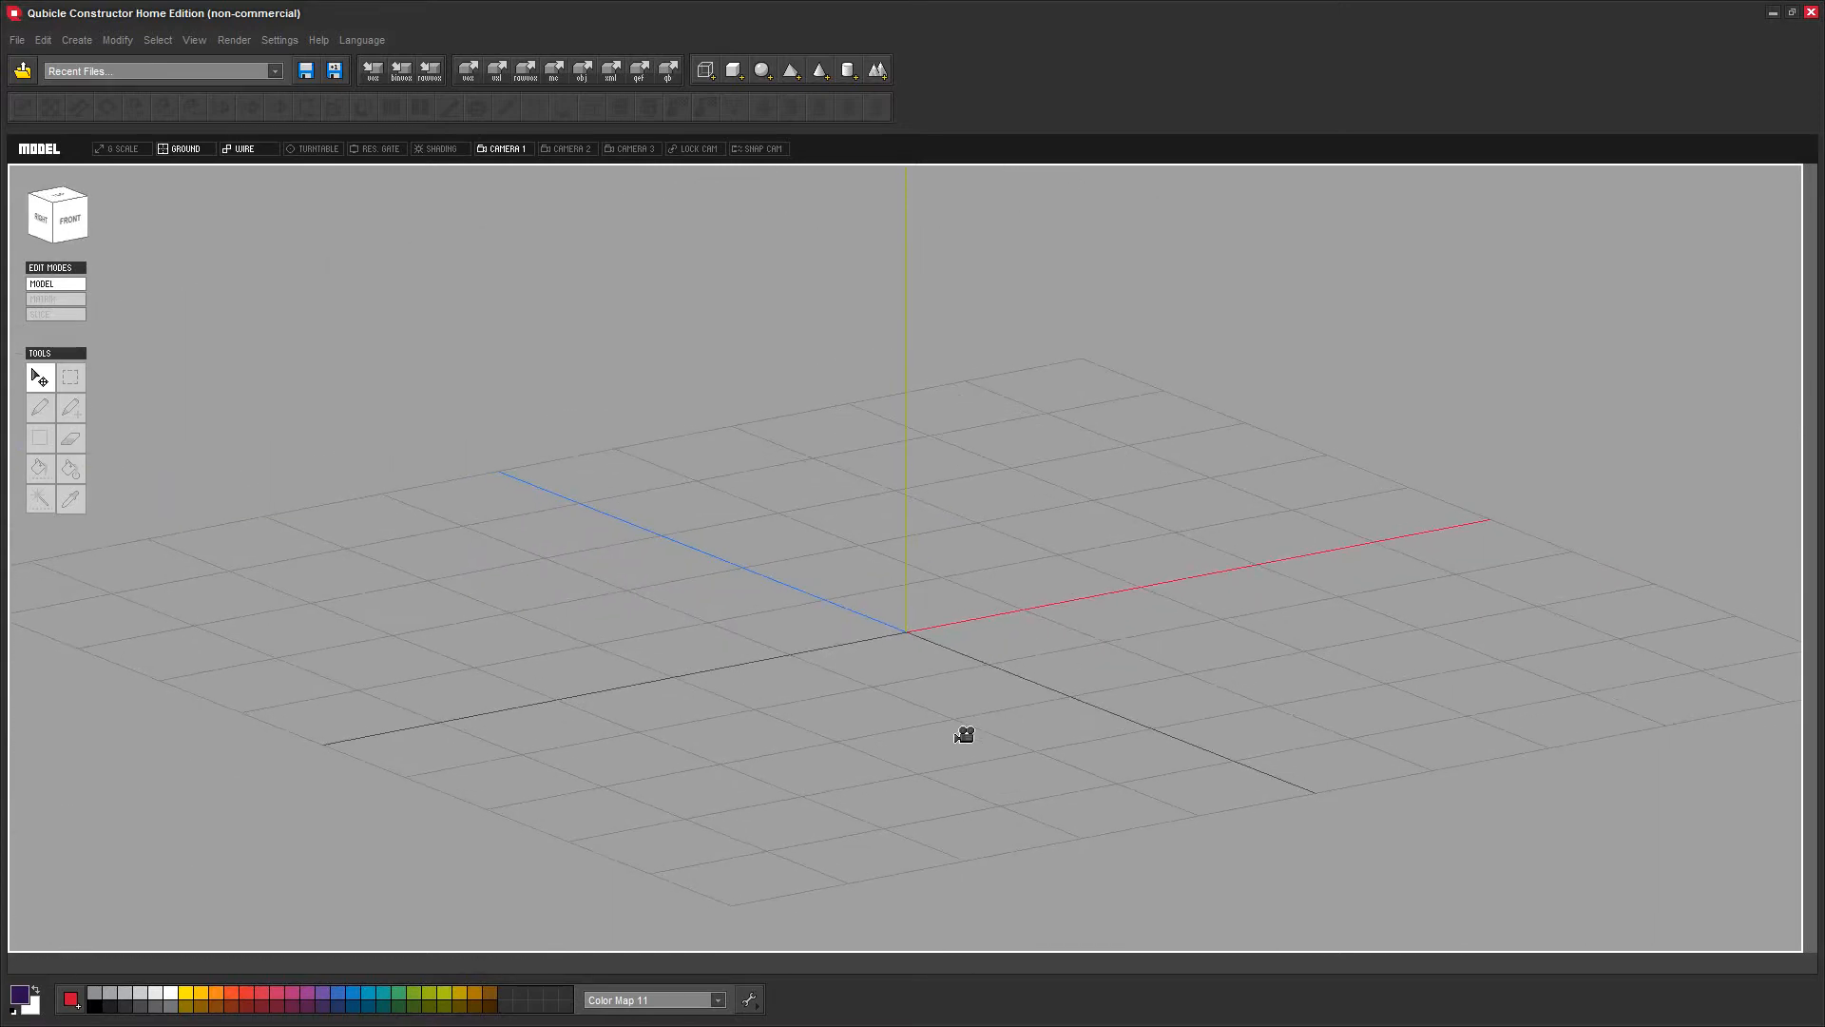
right_click_drag(762, 681, 884, 704)
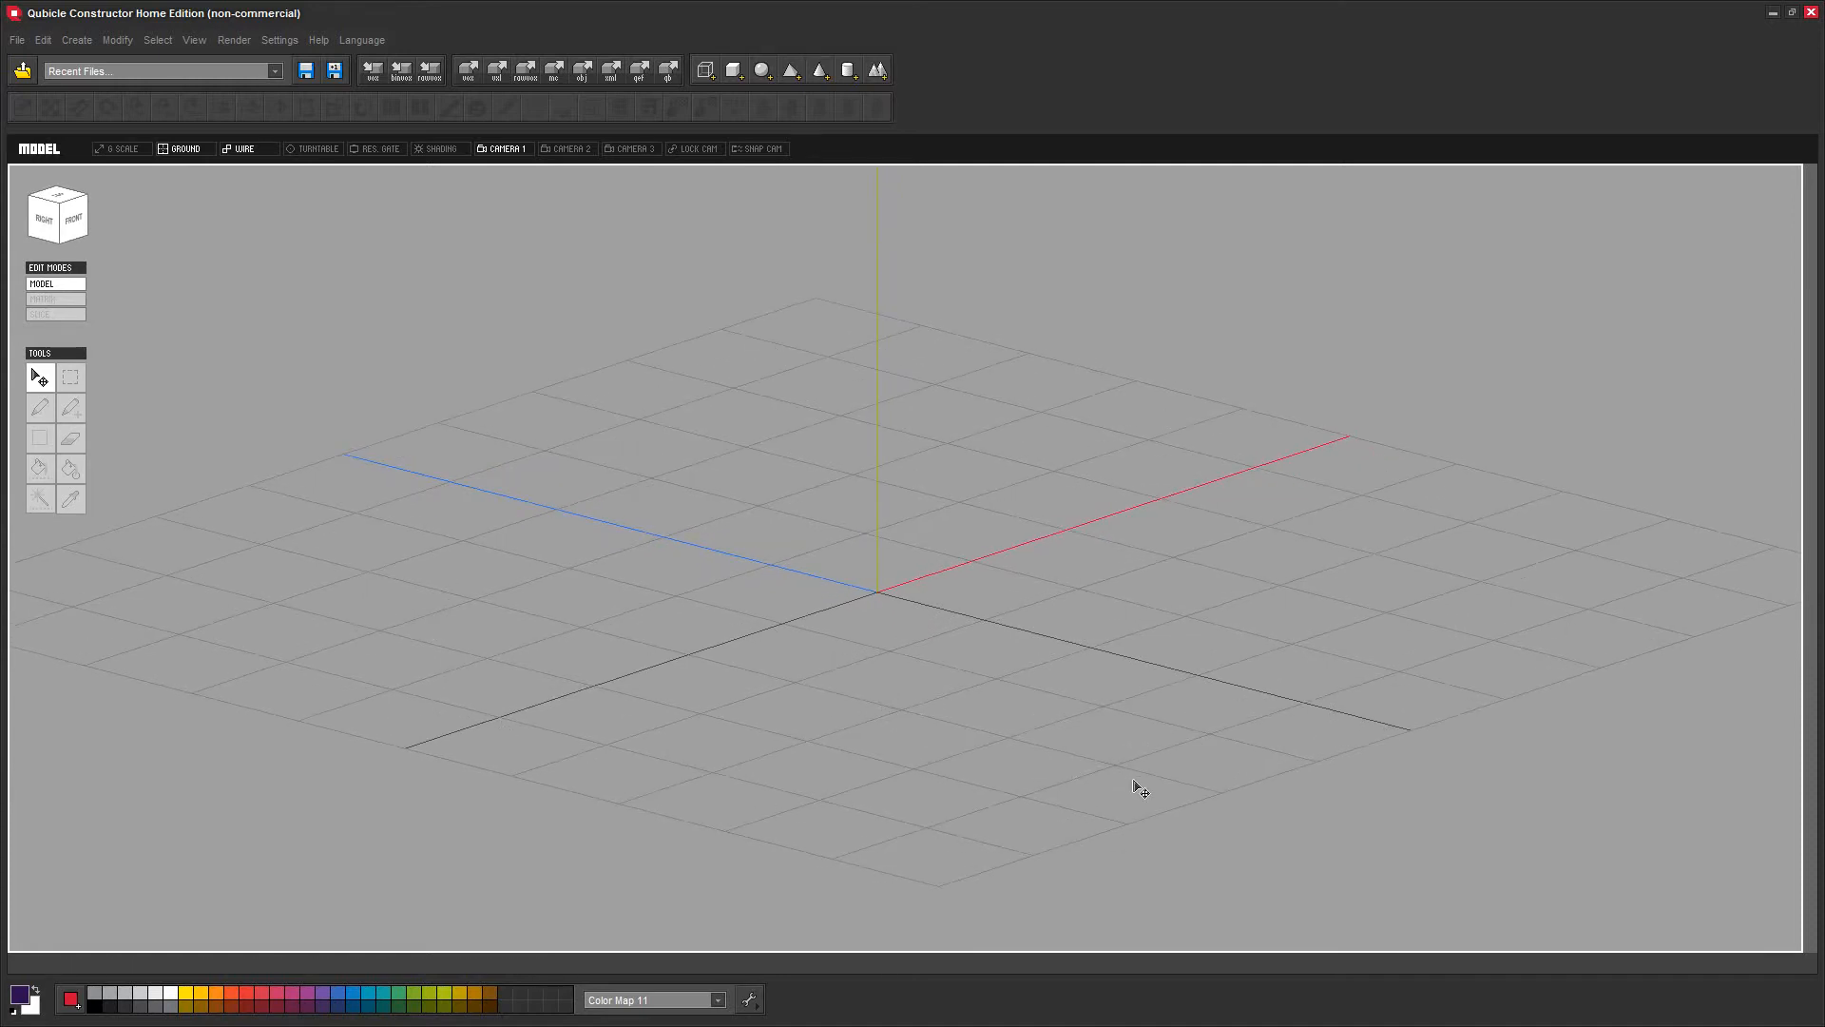
right_click_drag(1035, 666, 960, 729)
right_click_drag(819, 787, 890, 785)
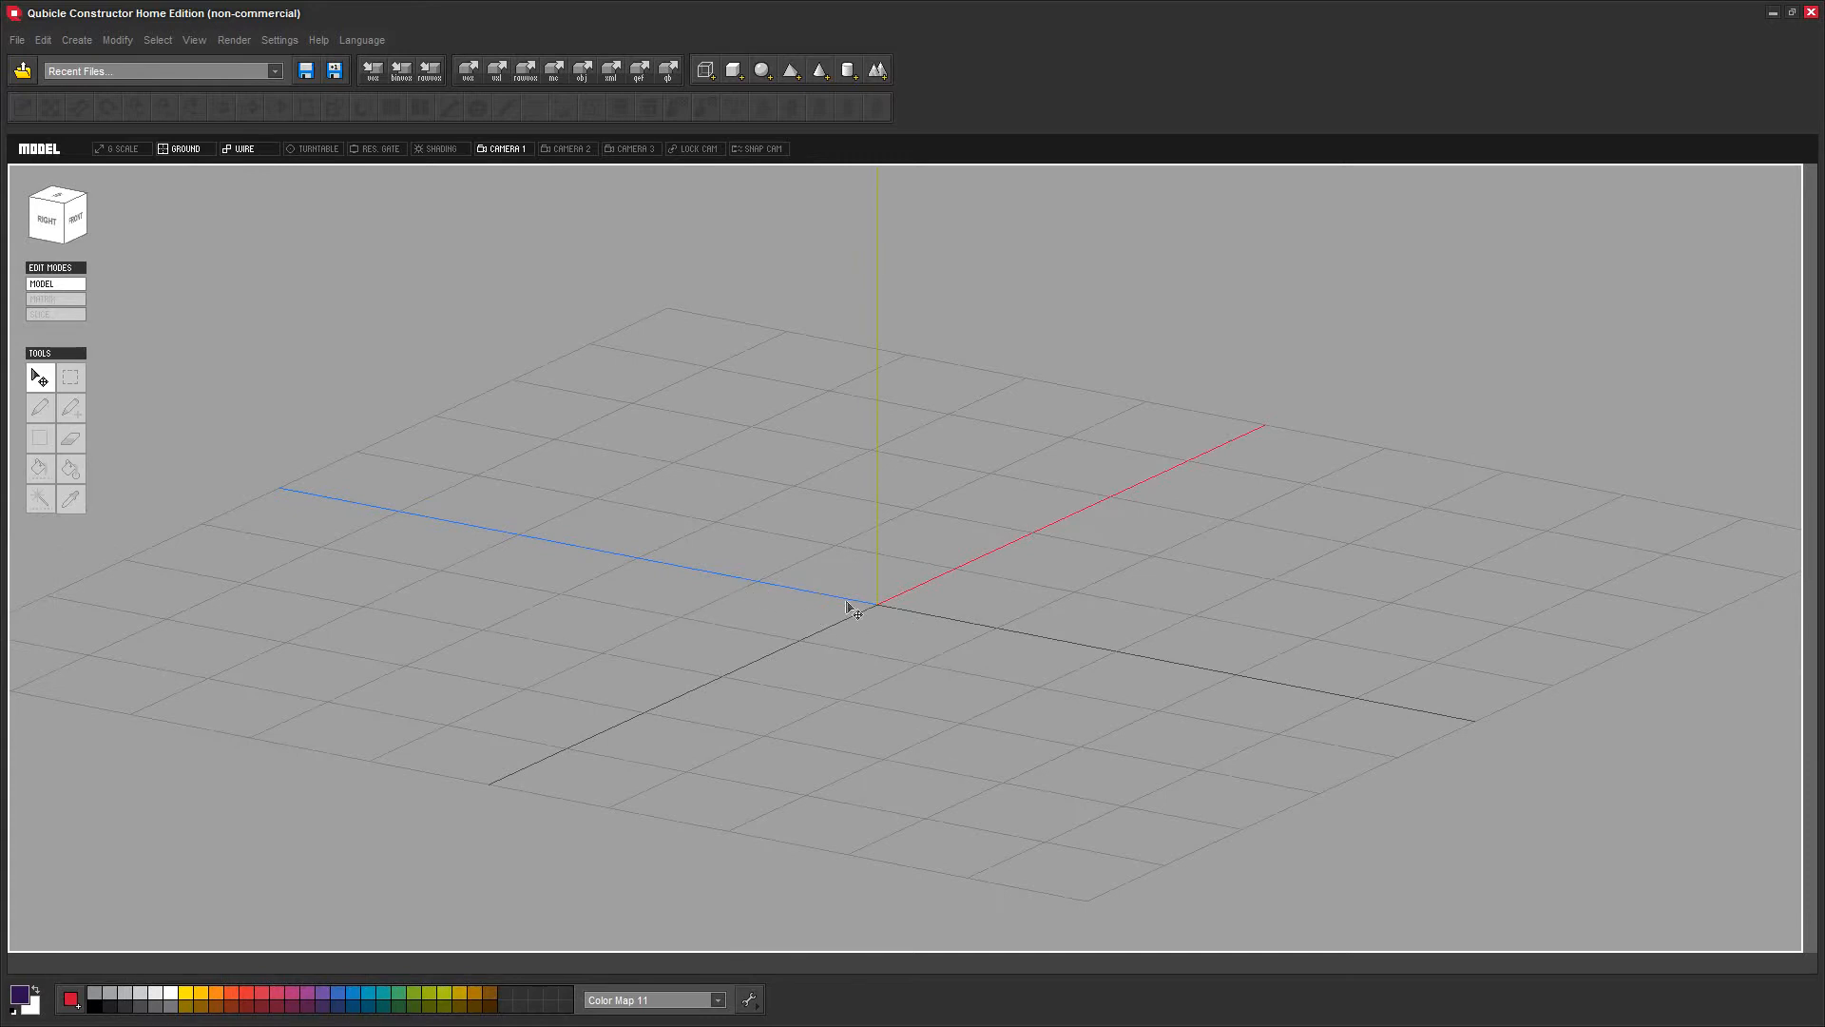
right_click_drag(970, 501, 980, 687)
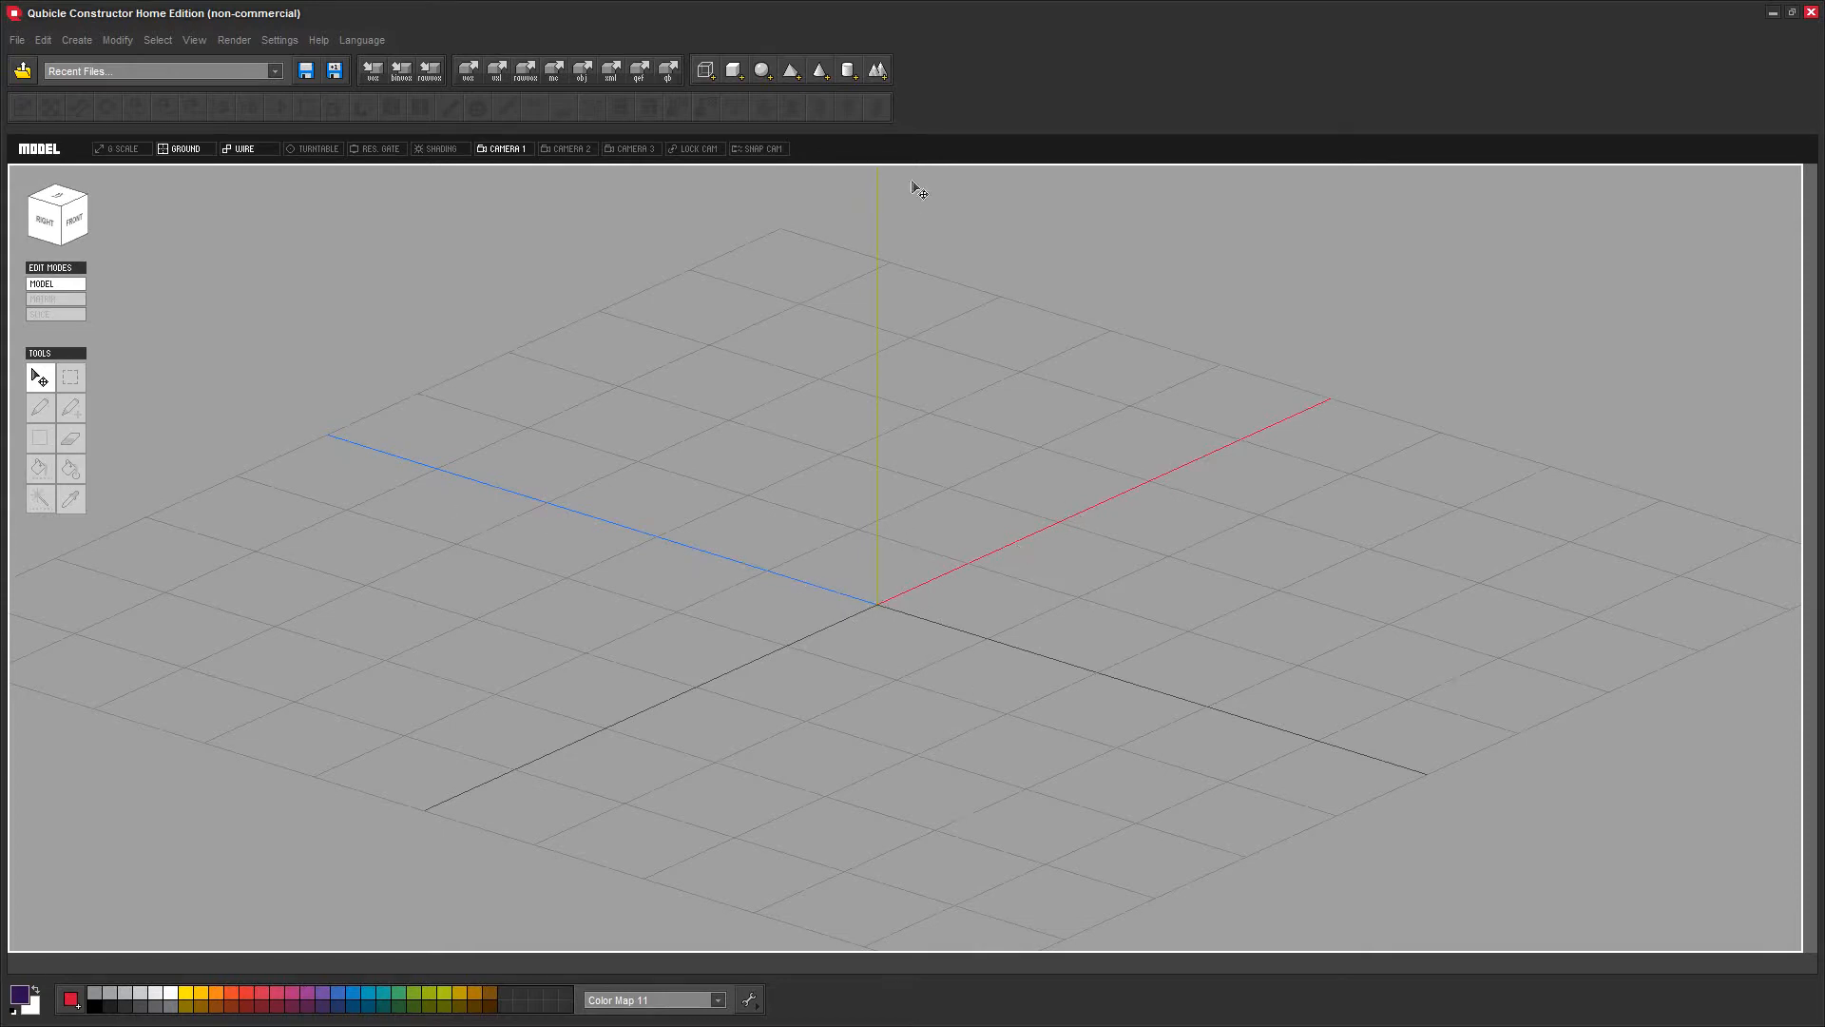
right_click_drag(904, 647, 913, 651)
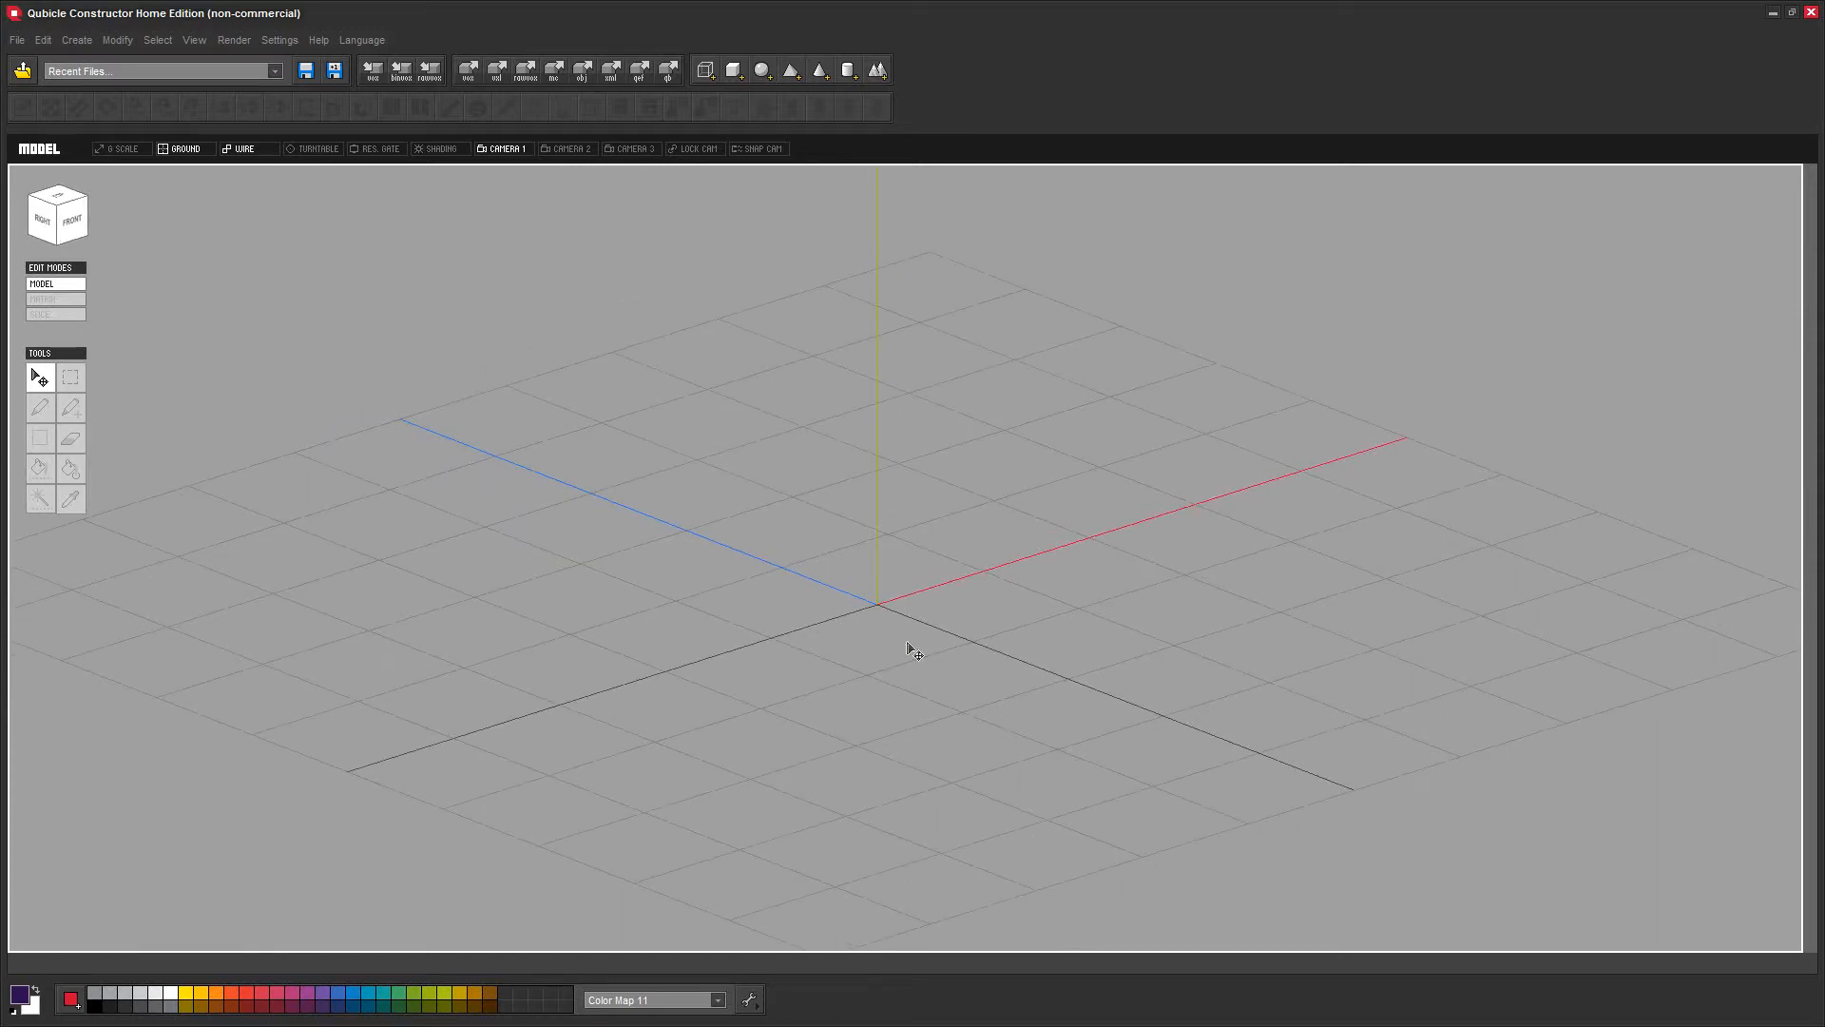
right_click_drag(1126, 739, 1071, 750)
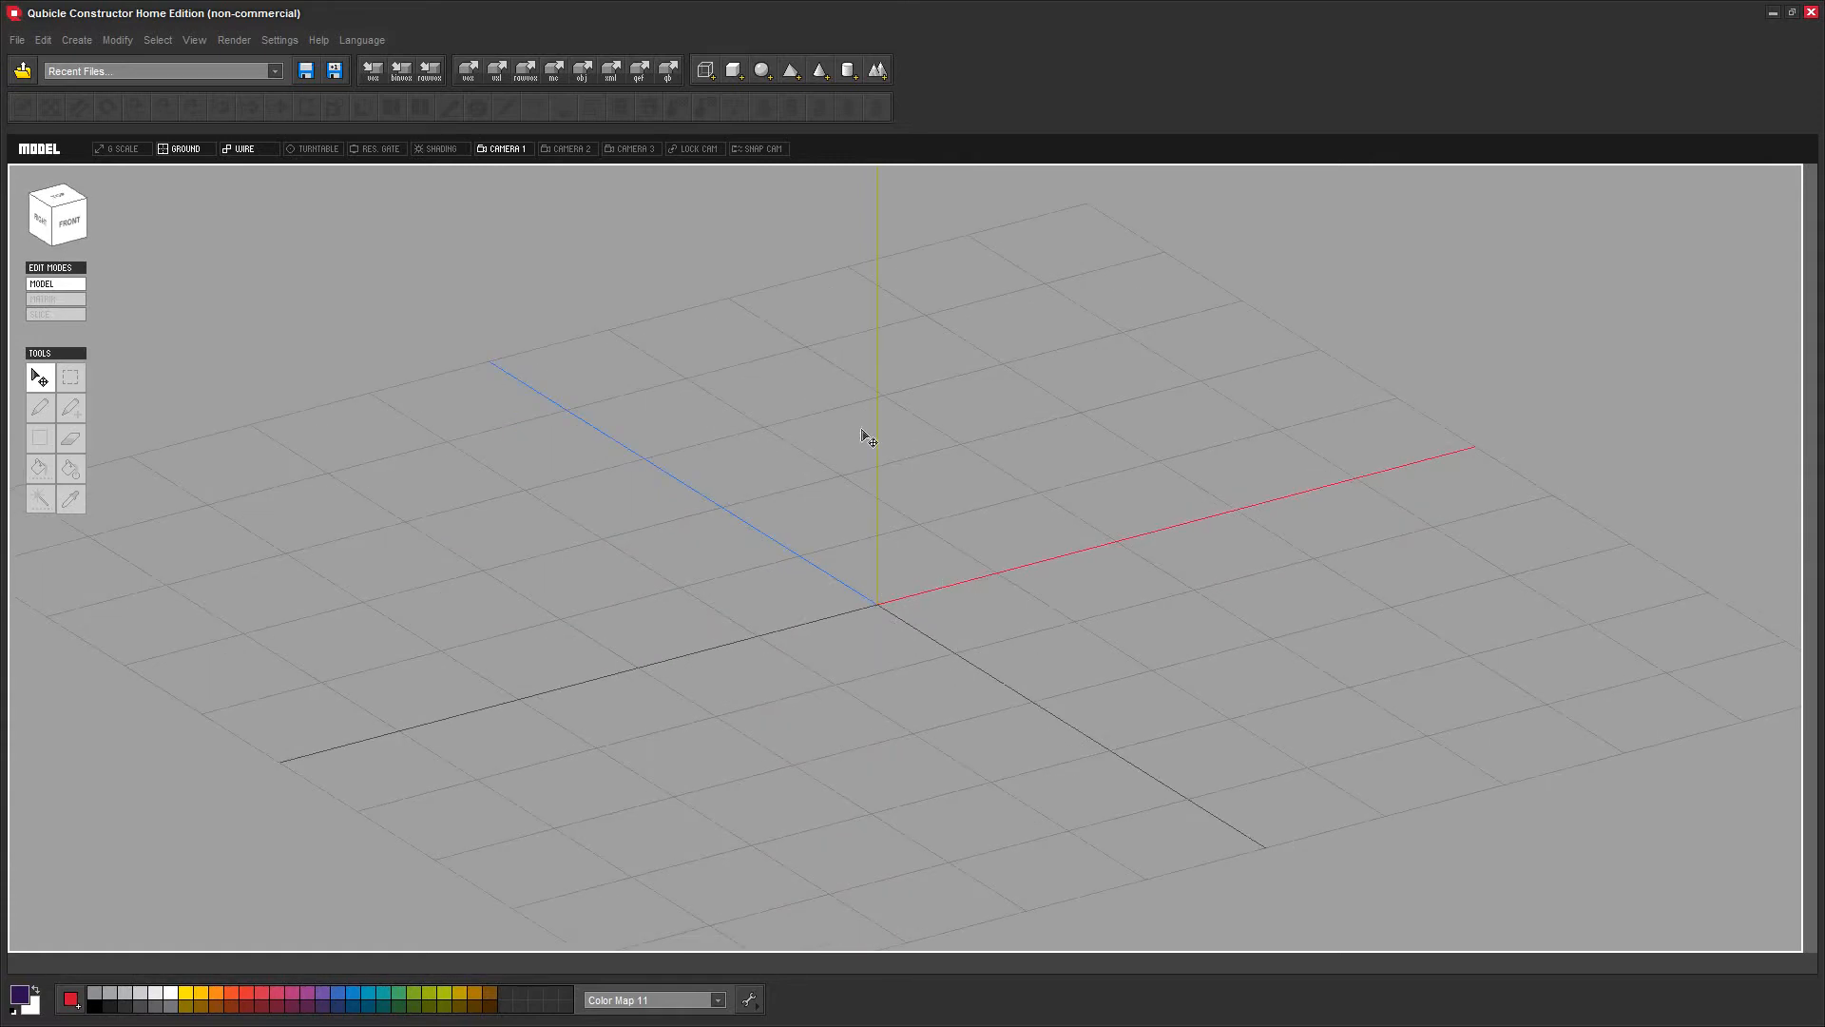
mouse_move(1071, 709)
right_mouse_down()
mouse_move(1051, 693)
mouse_move(1095, 691)
mouse_move(1057, 712)
mouse_move(1088, 664)
mouse_move(1069, 682)
right_mouse_up()
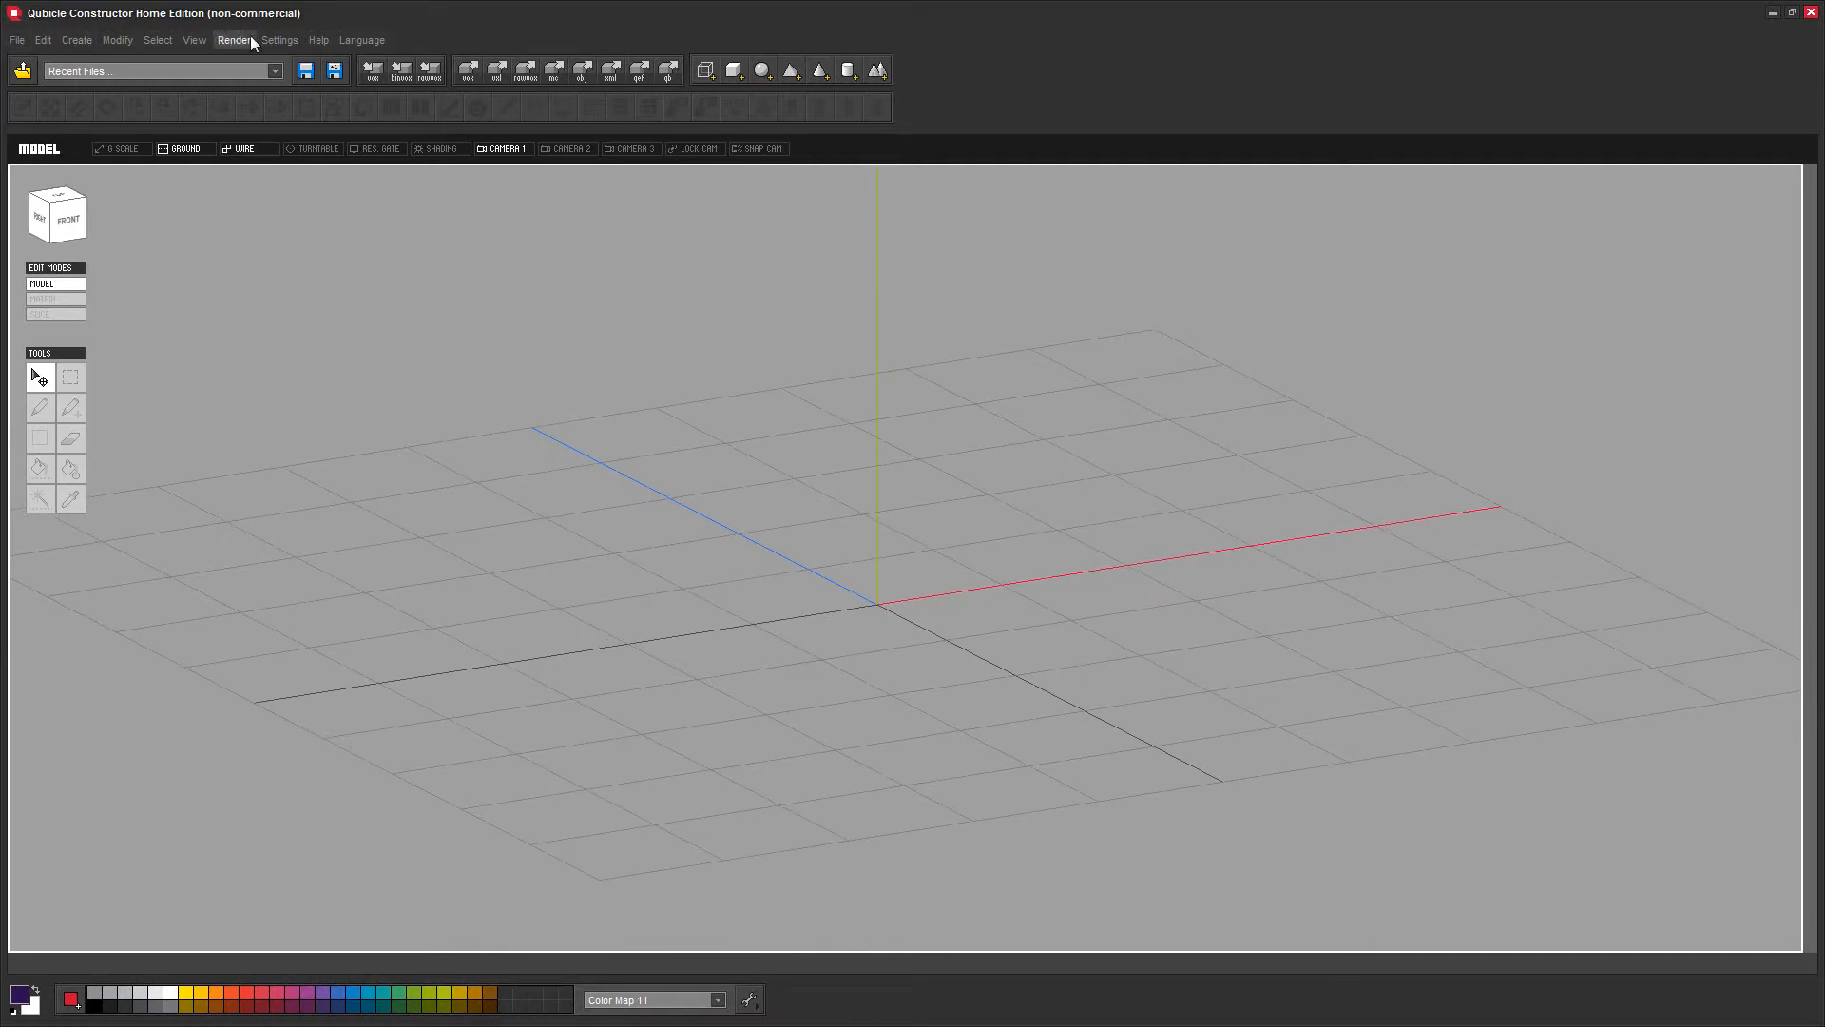
Create a white box matrix of type Cuboid, 10 wide, 10 high and 10 deep, at the origin
left_click(133, 40)
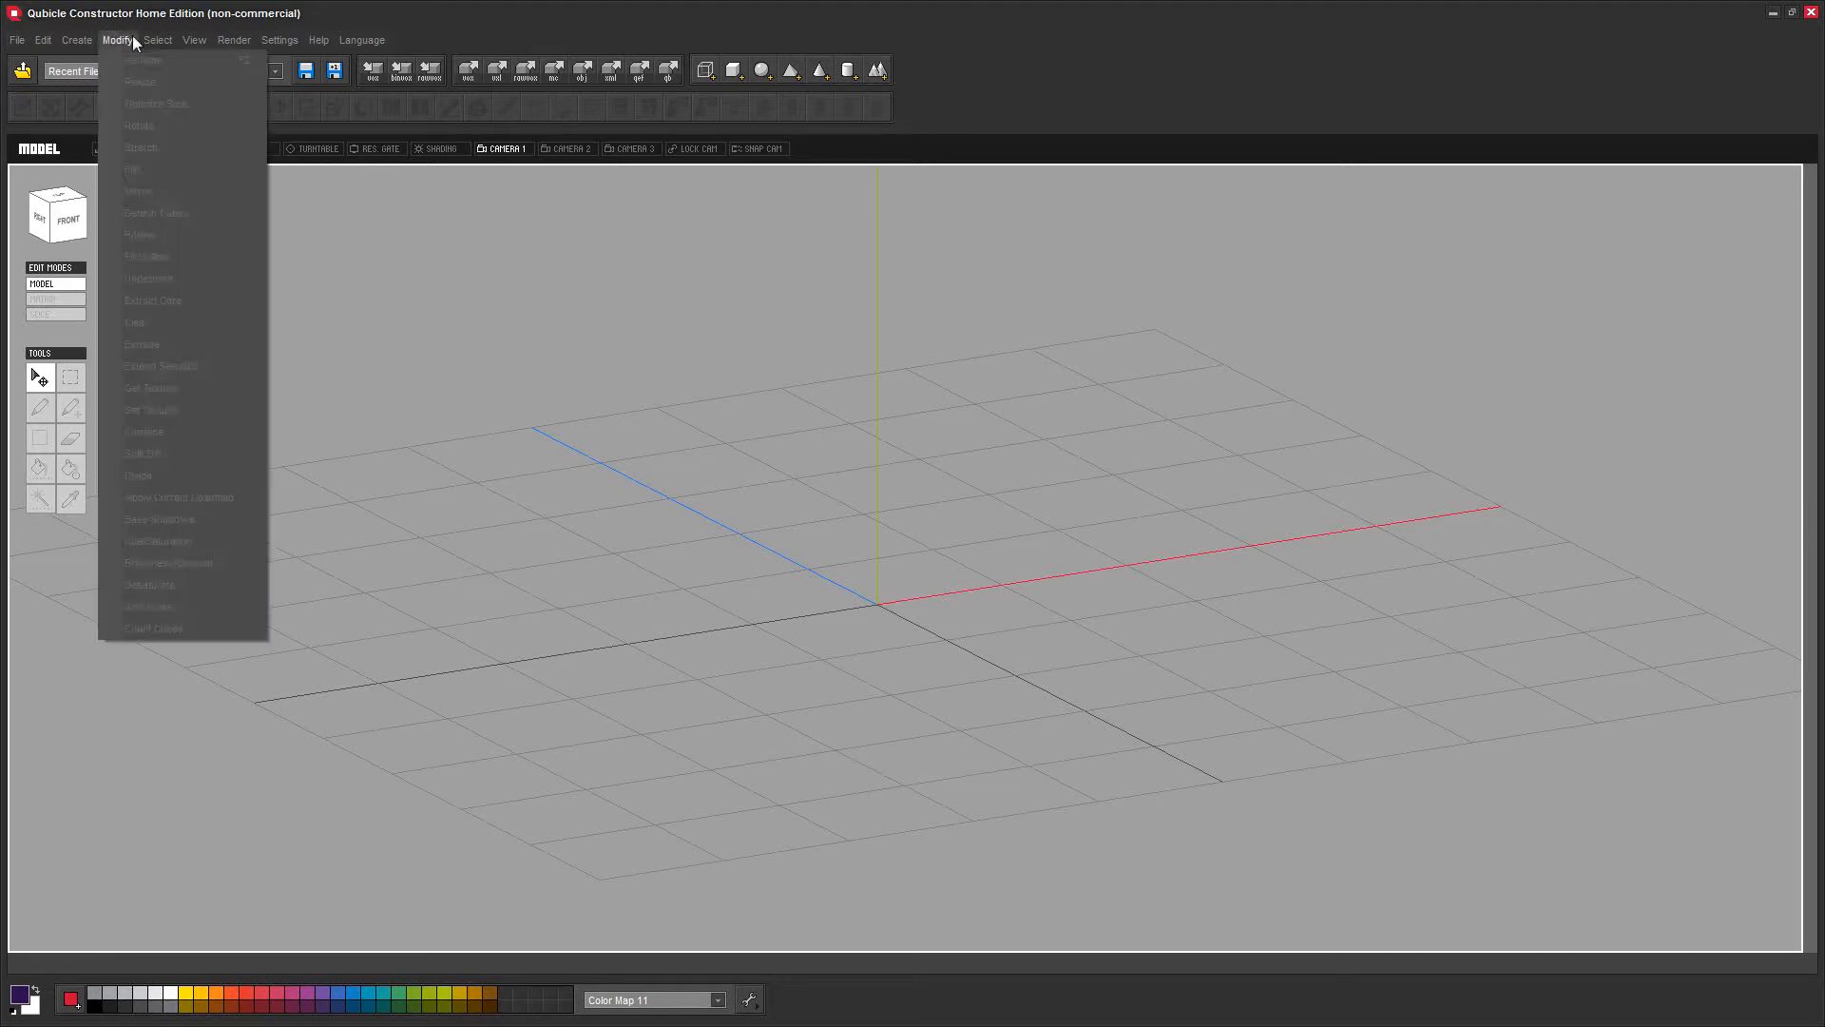
mouse_move(92, 42)
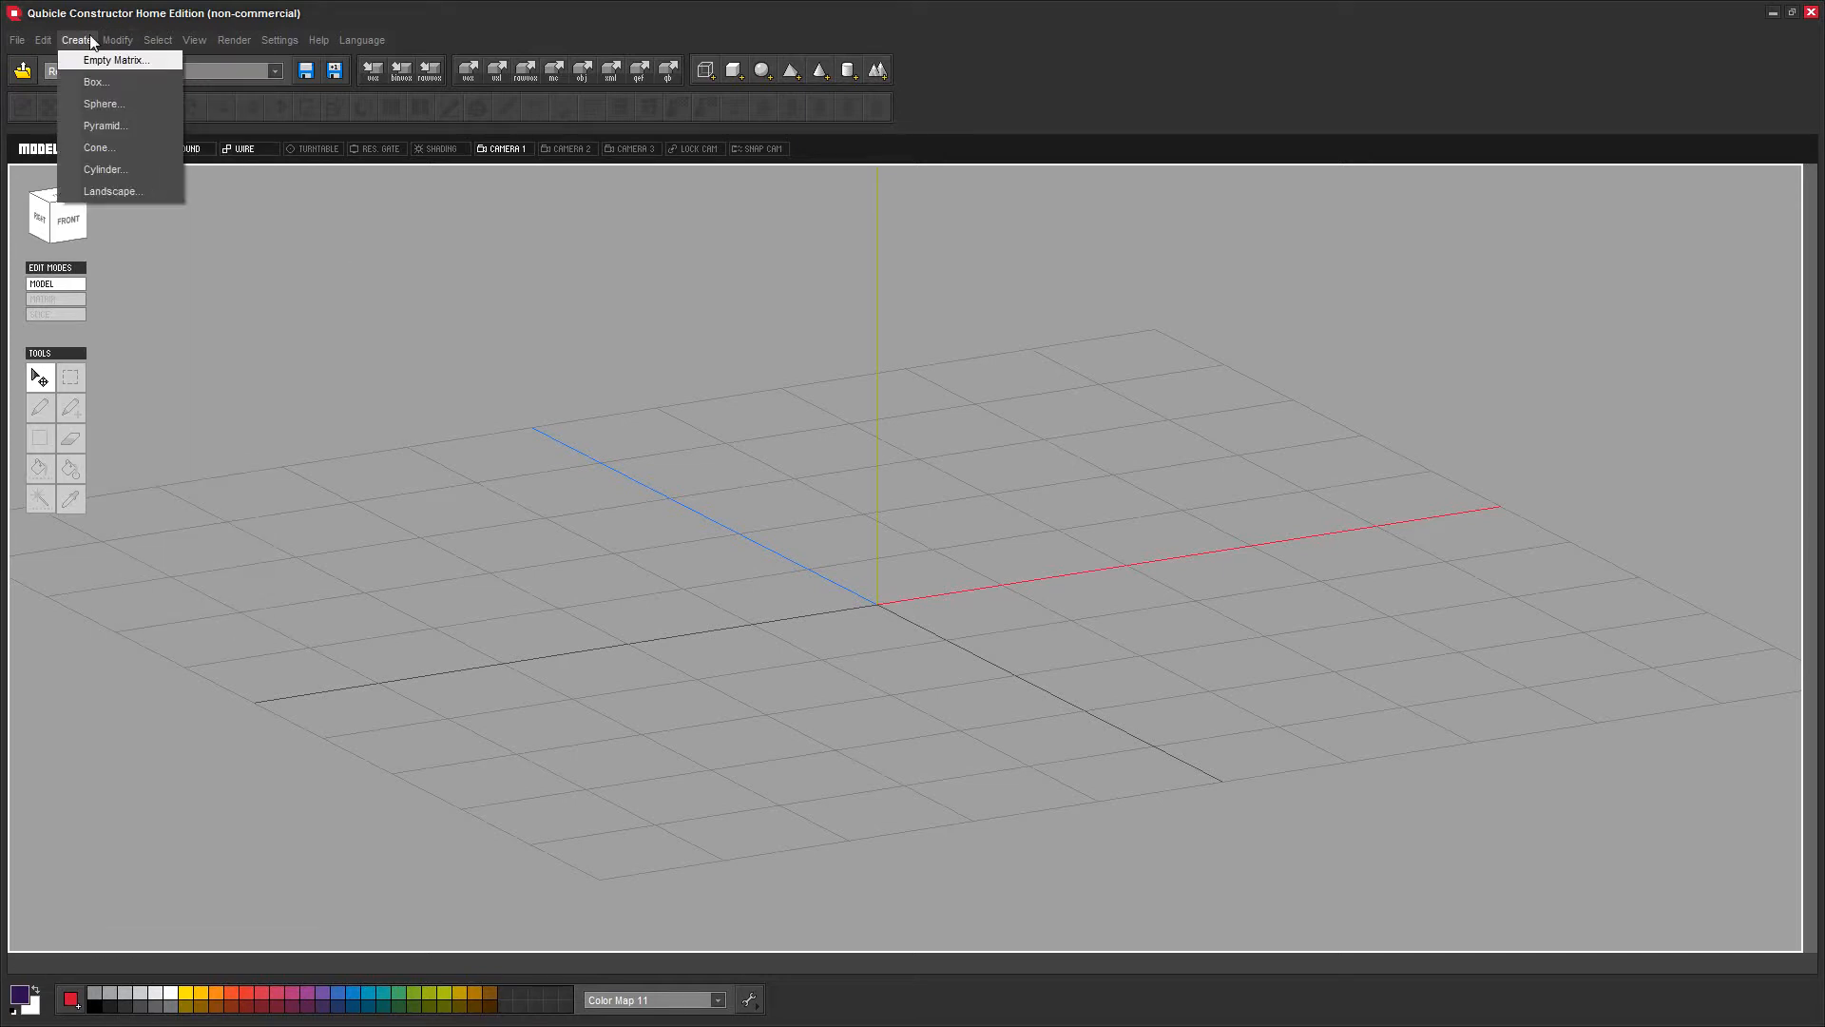
left_click(105, 84)
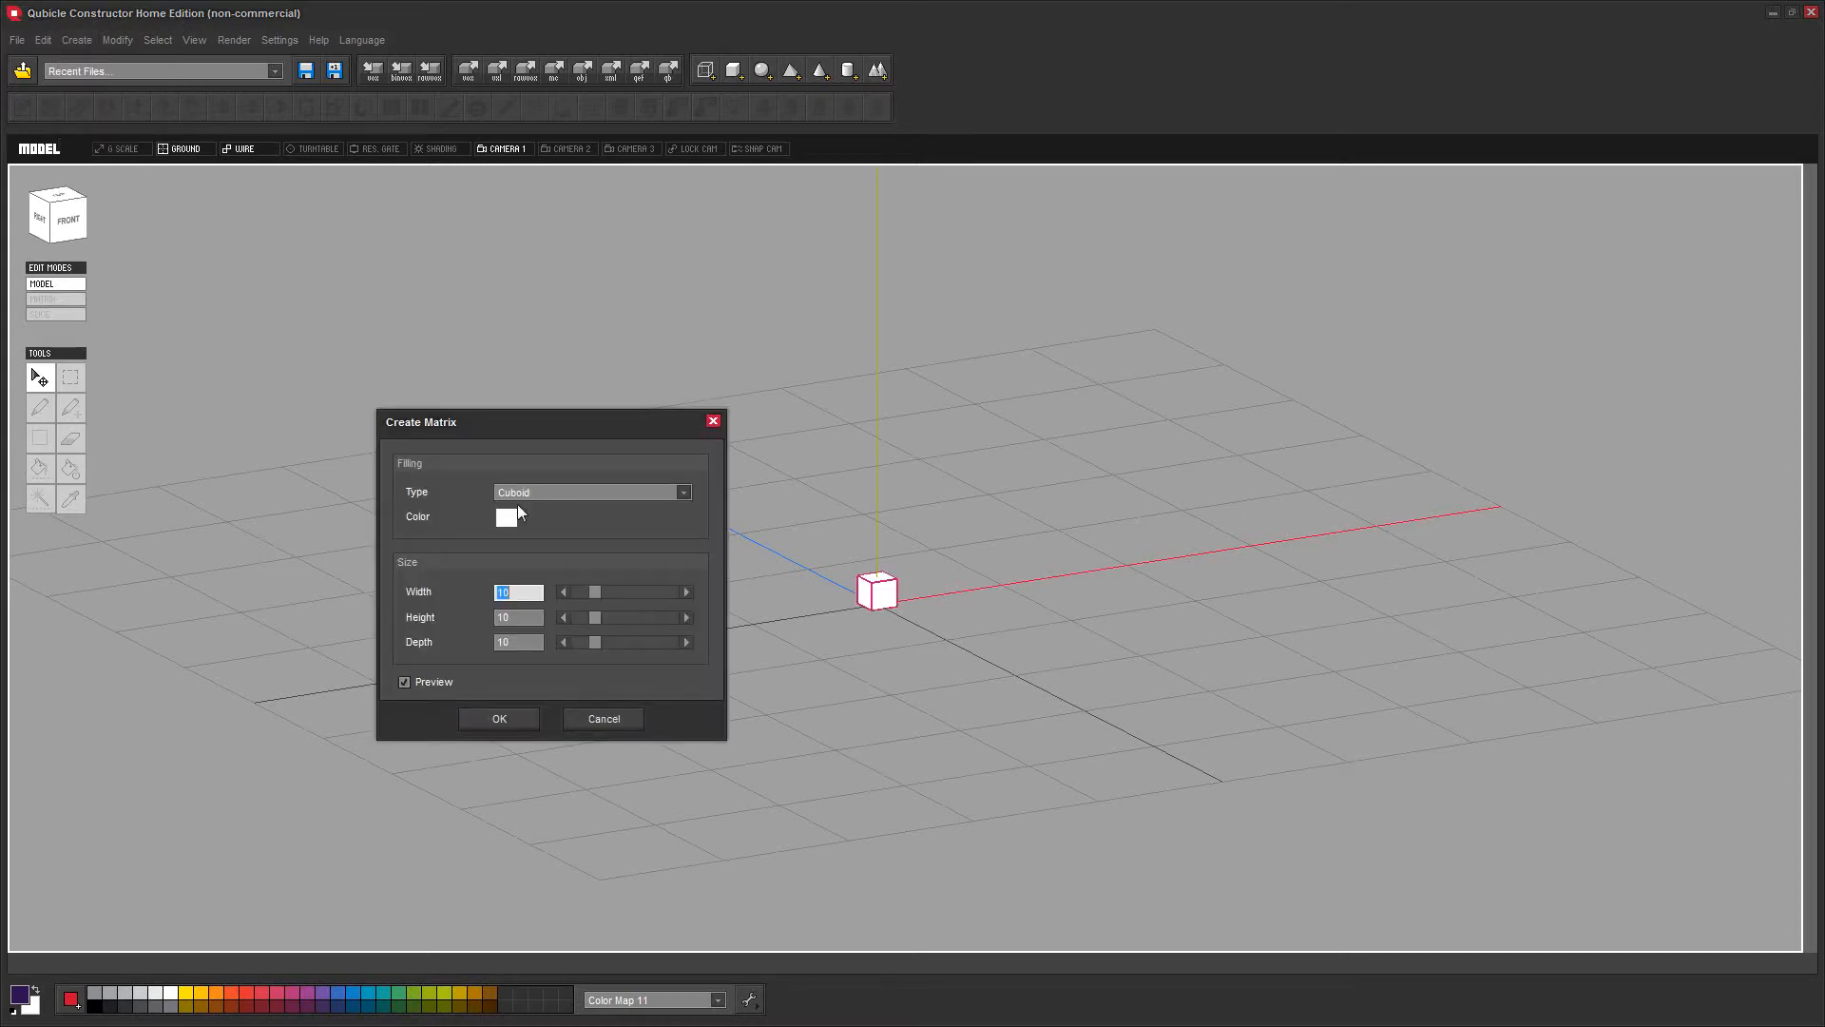
left_click(487, 725)
right_click_drag(913, 680, 754, 688)
left_click(753, 688)
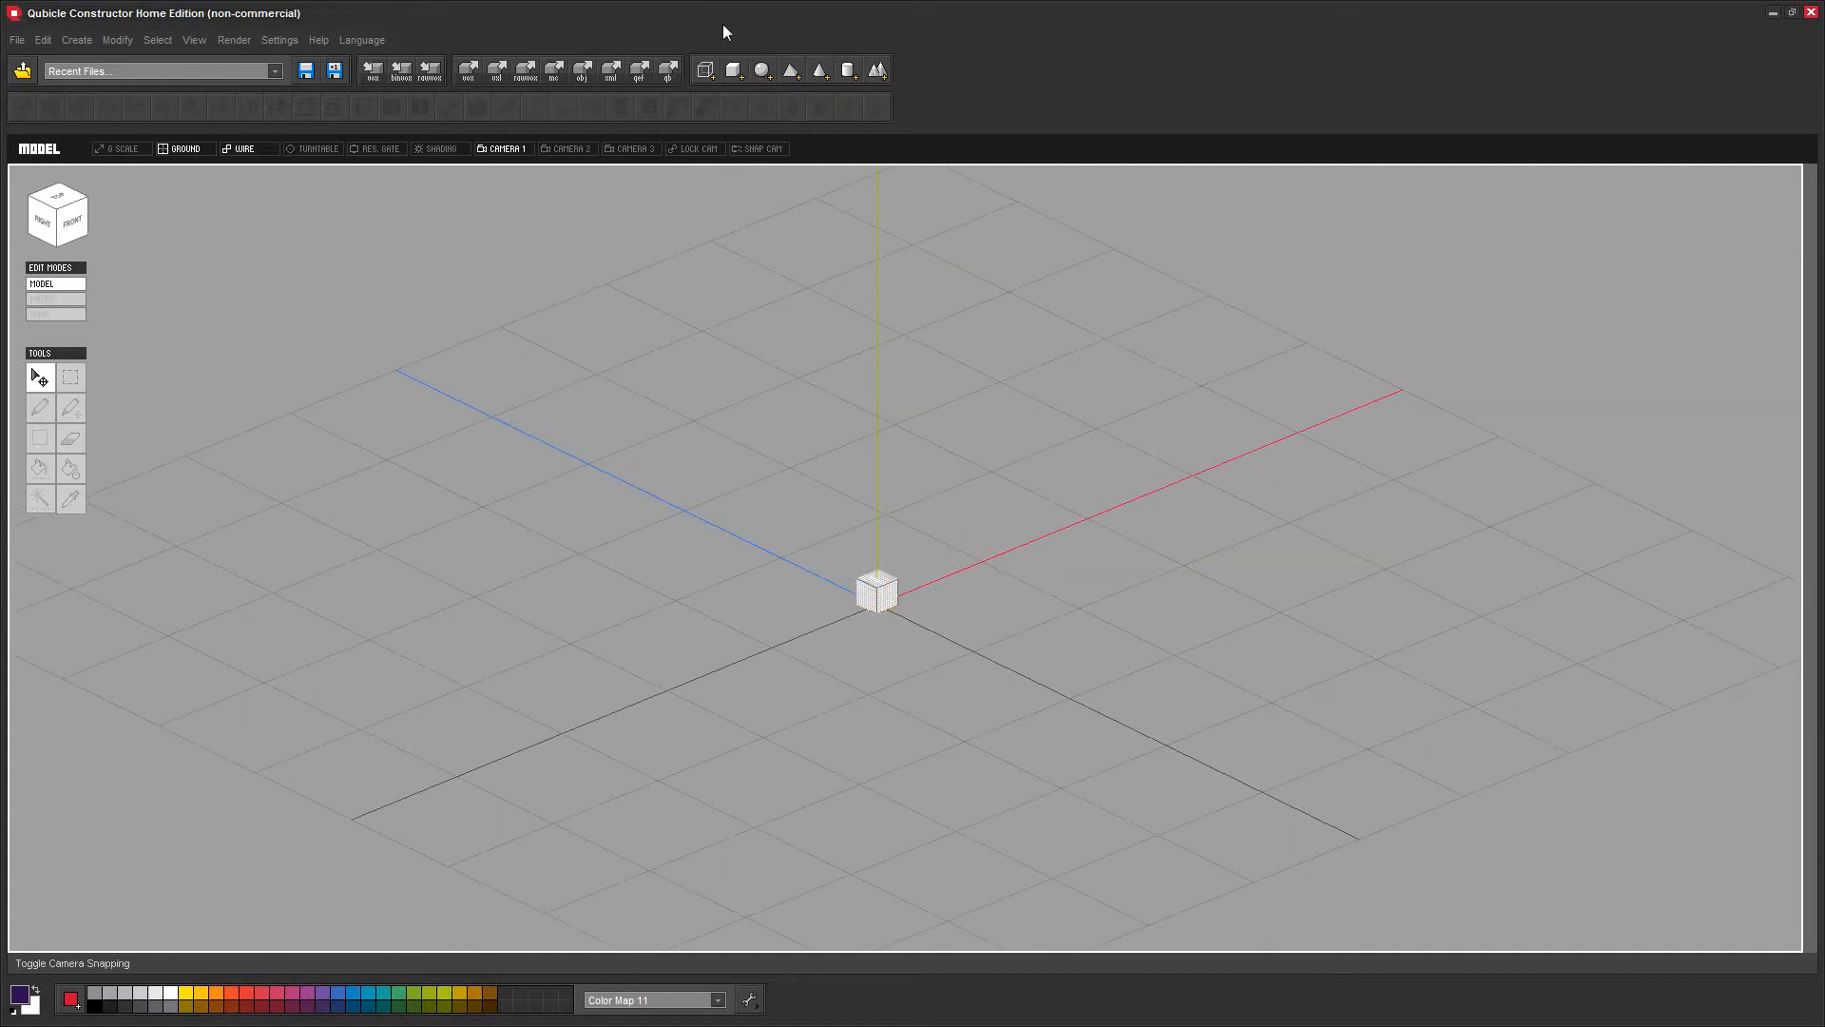
Create a second 10 × 10 × 10 cuboid offset from the first along the red axis, and delete it
left_click(735, 81)
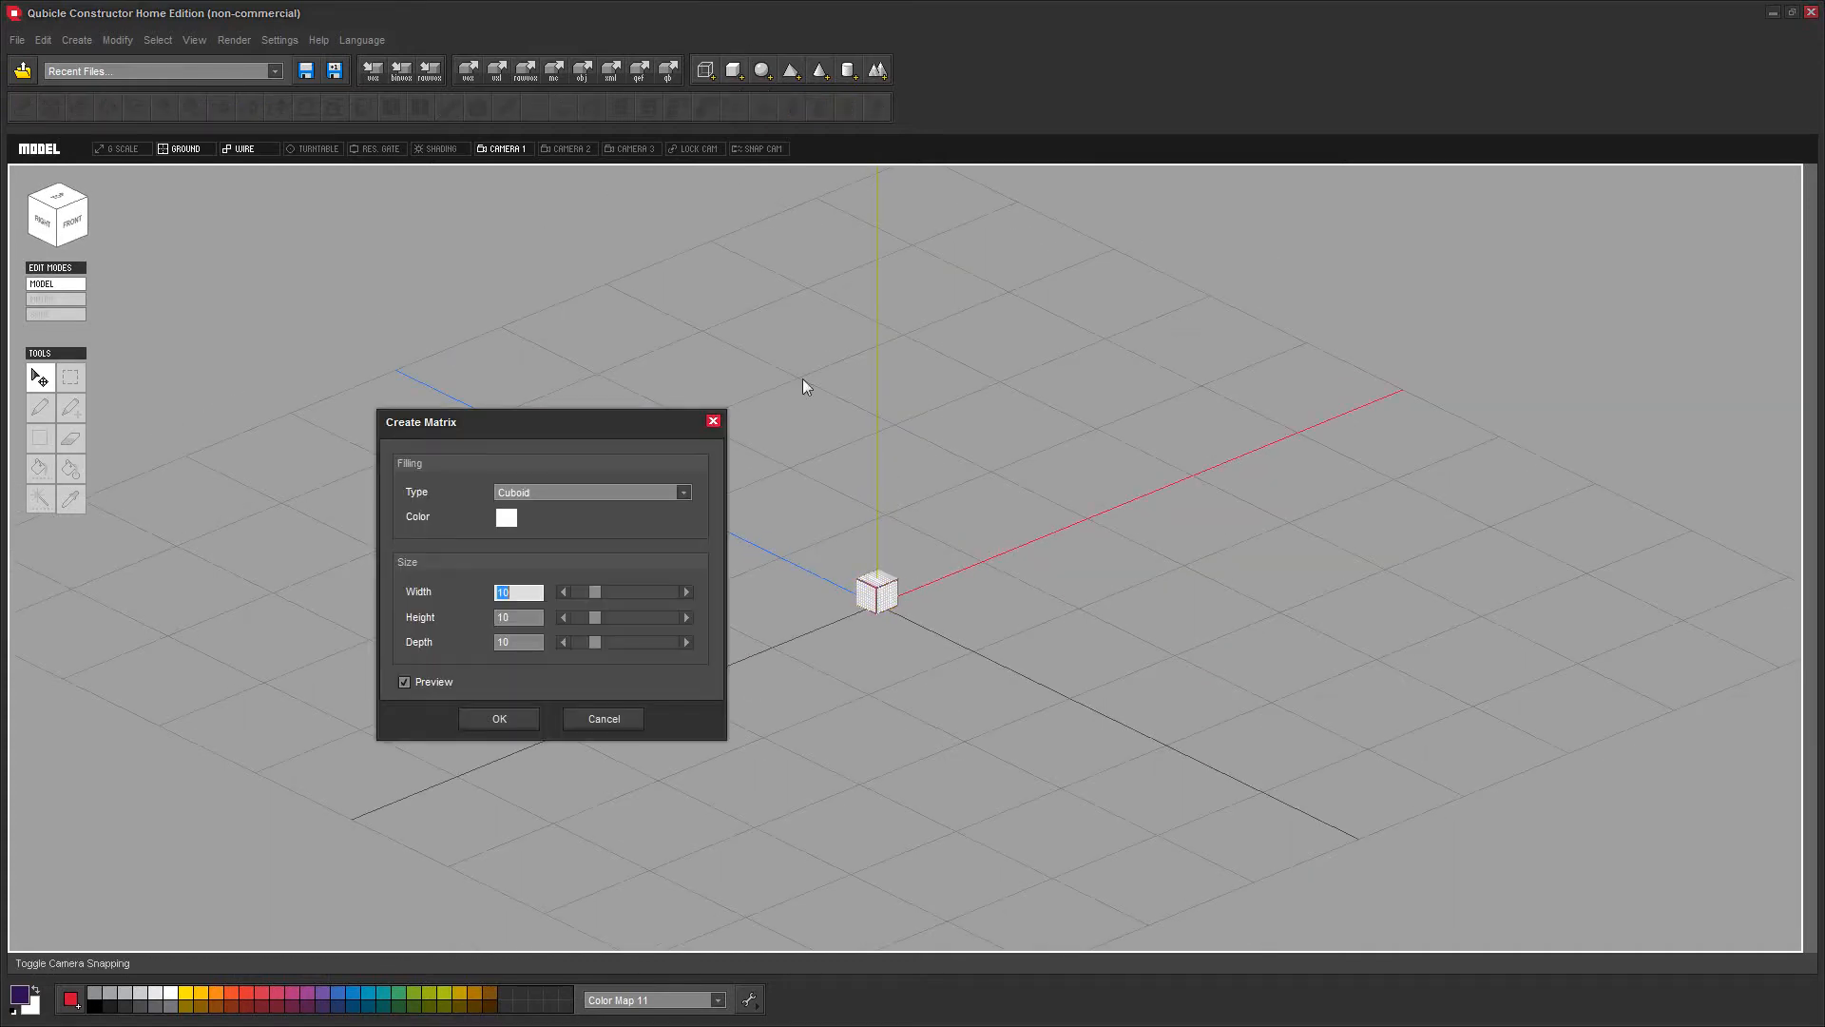
left_click(499, 725)
left_click_drag(1000, 556, 1043, 540)
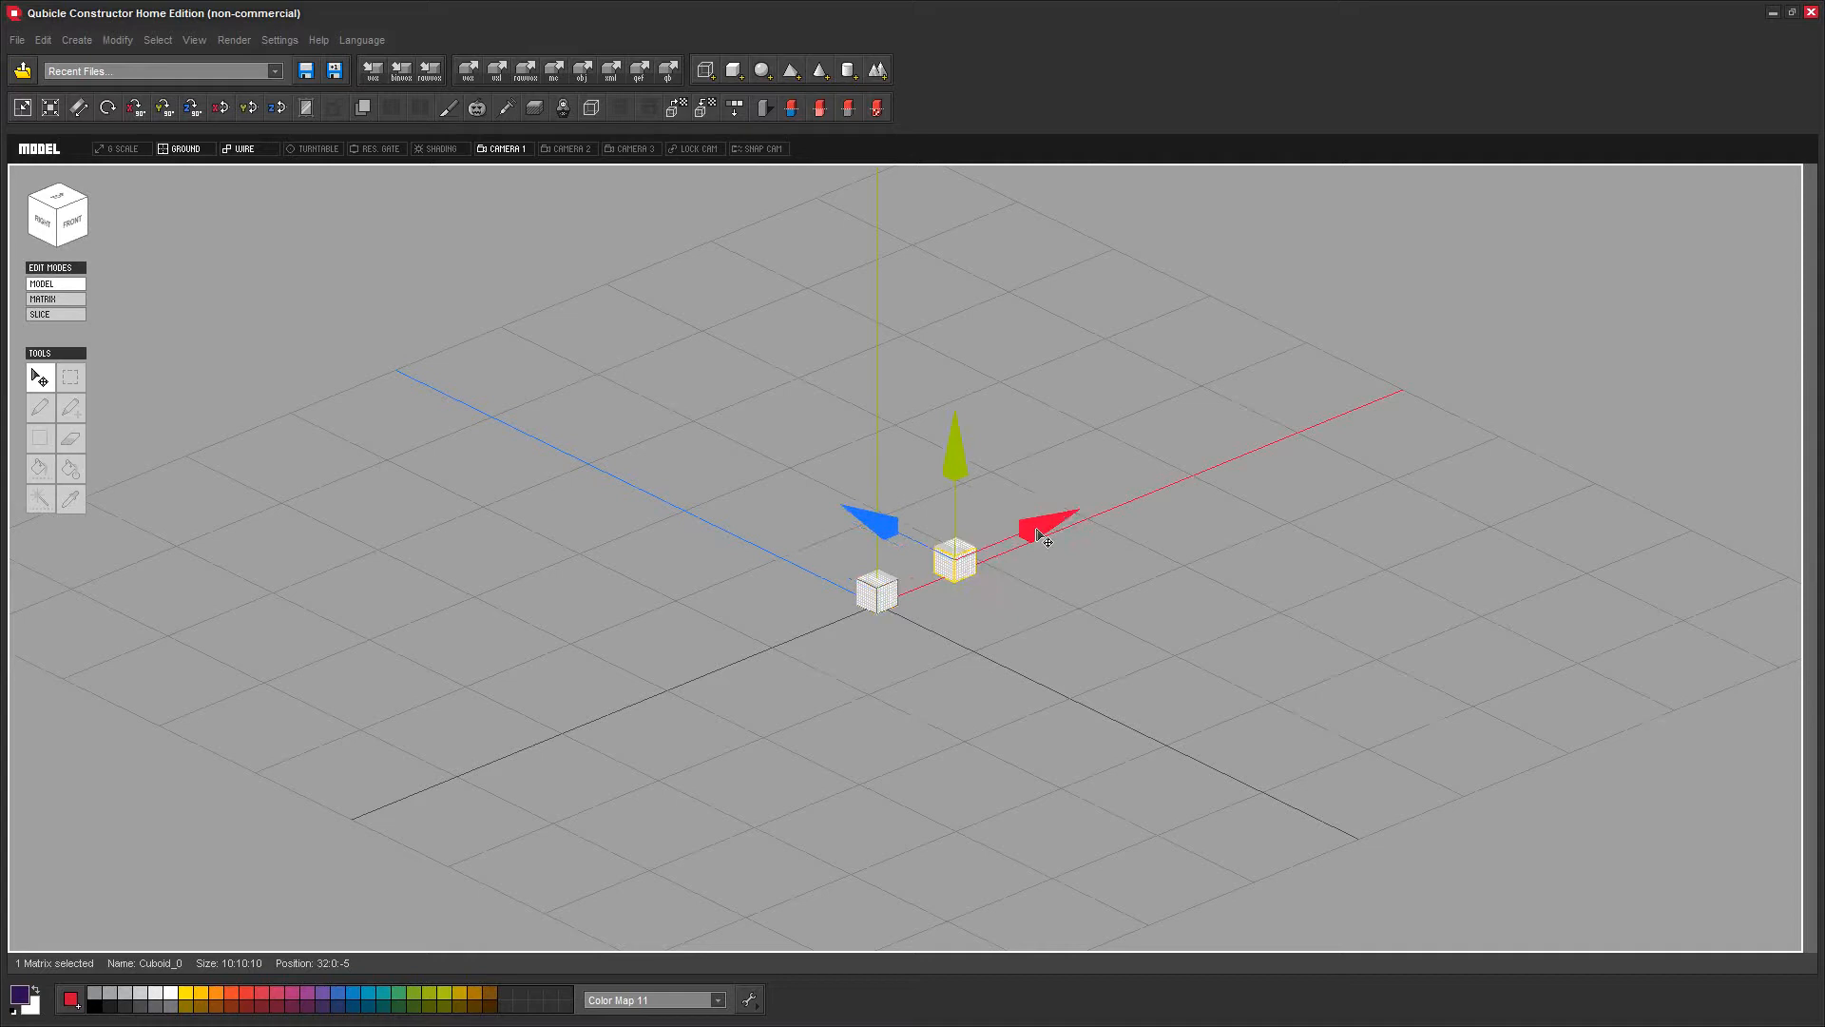
key("Delete")
left_click(128, 40)
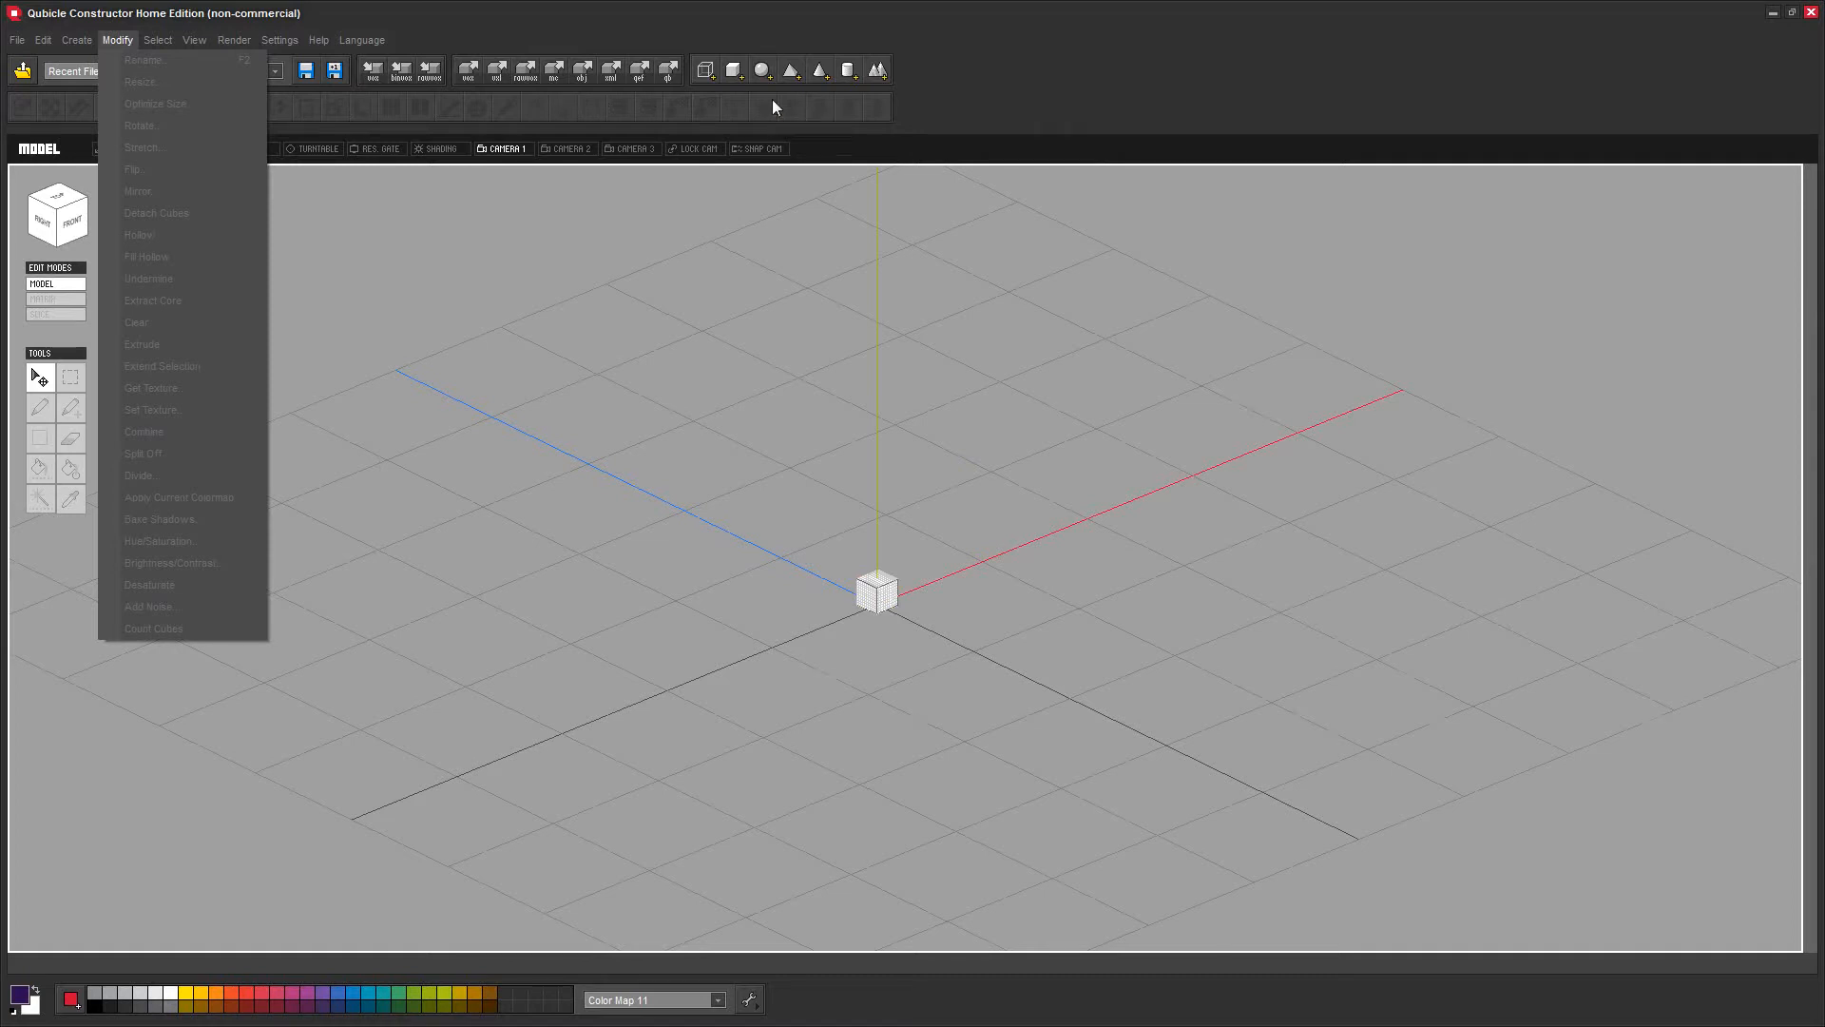
left_click(599, 460)
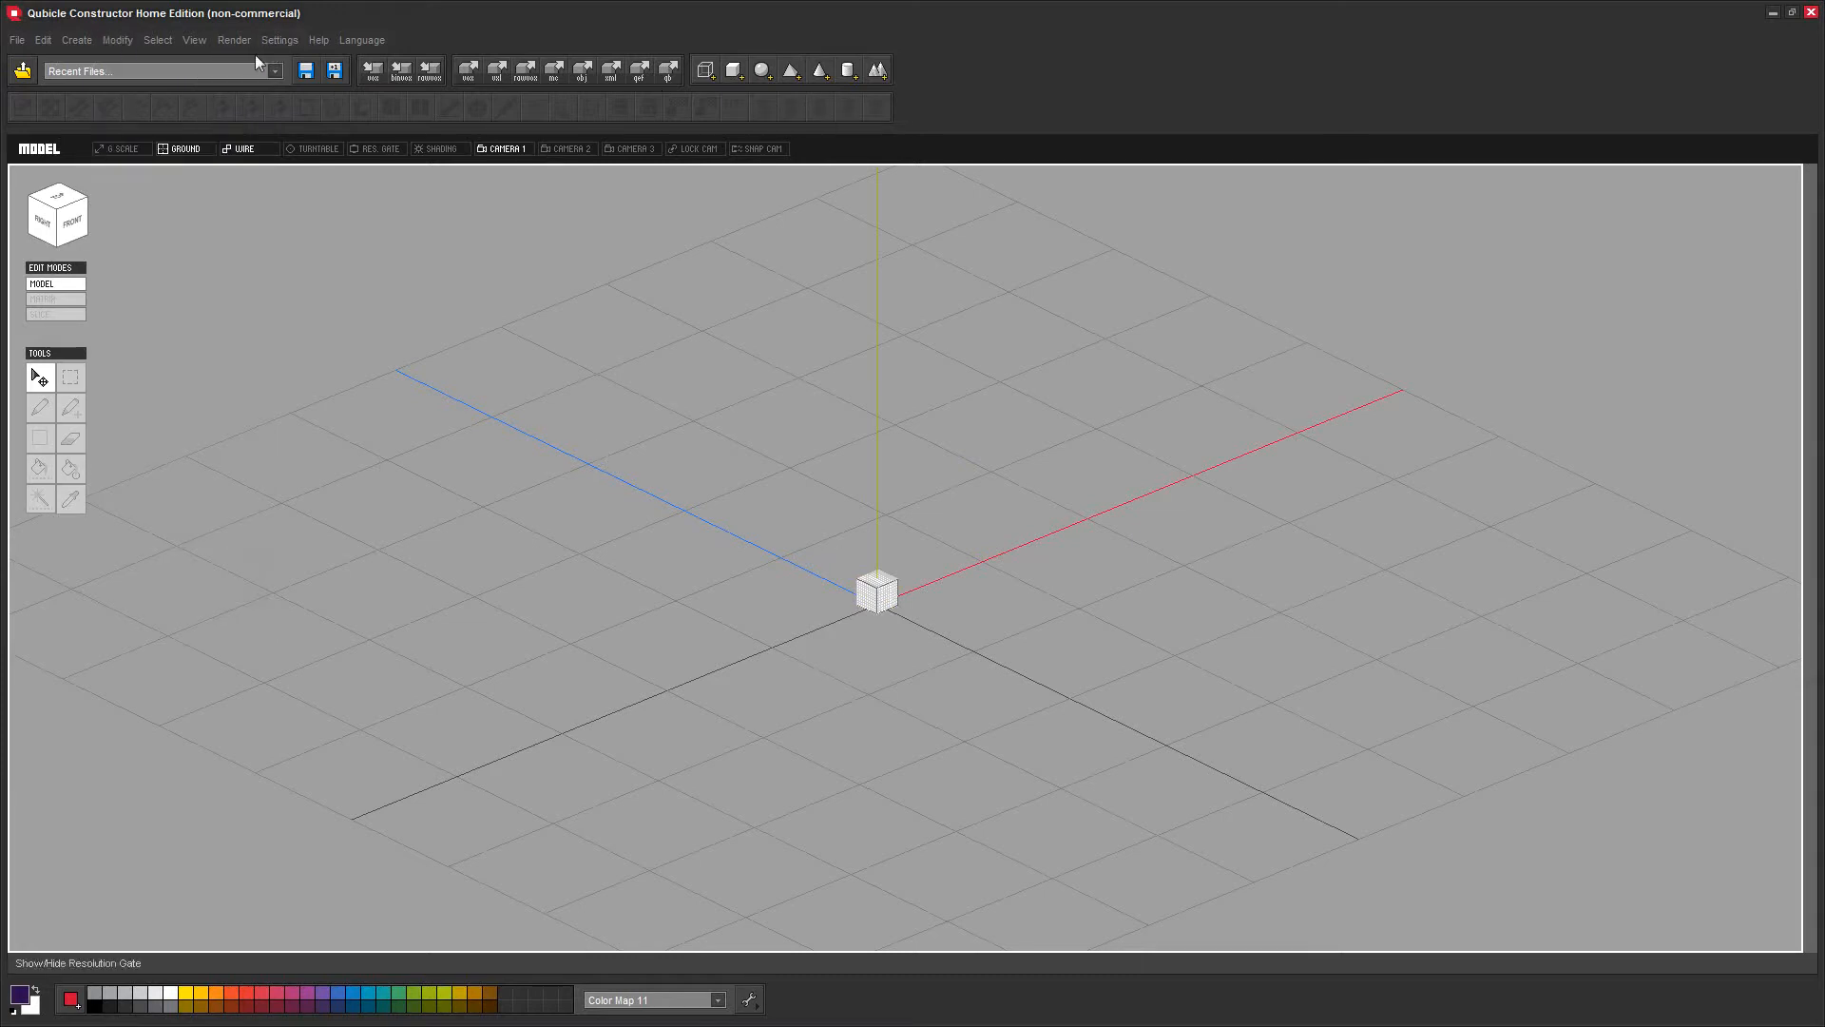
left_click(156, 40)
Move the Edit Modes palette away from the view cube and reset the floating menus to their default places
mouse_move(200, 40)
left_click_drag(41, 268, 186, 288)
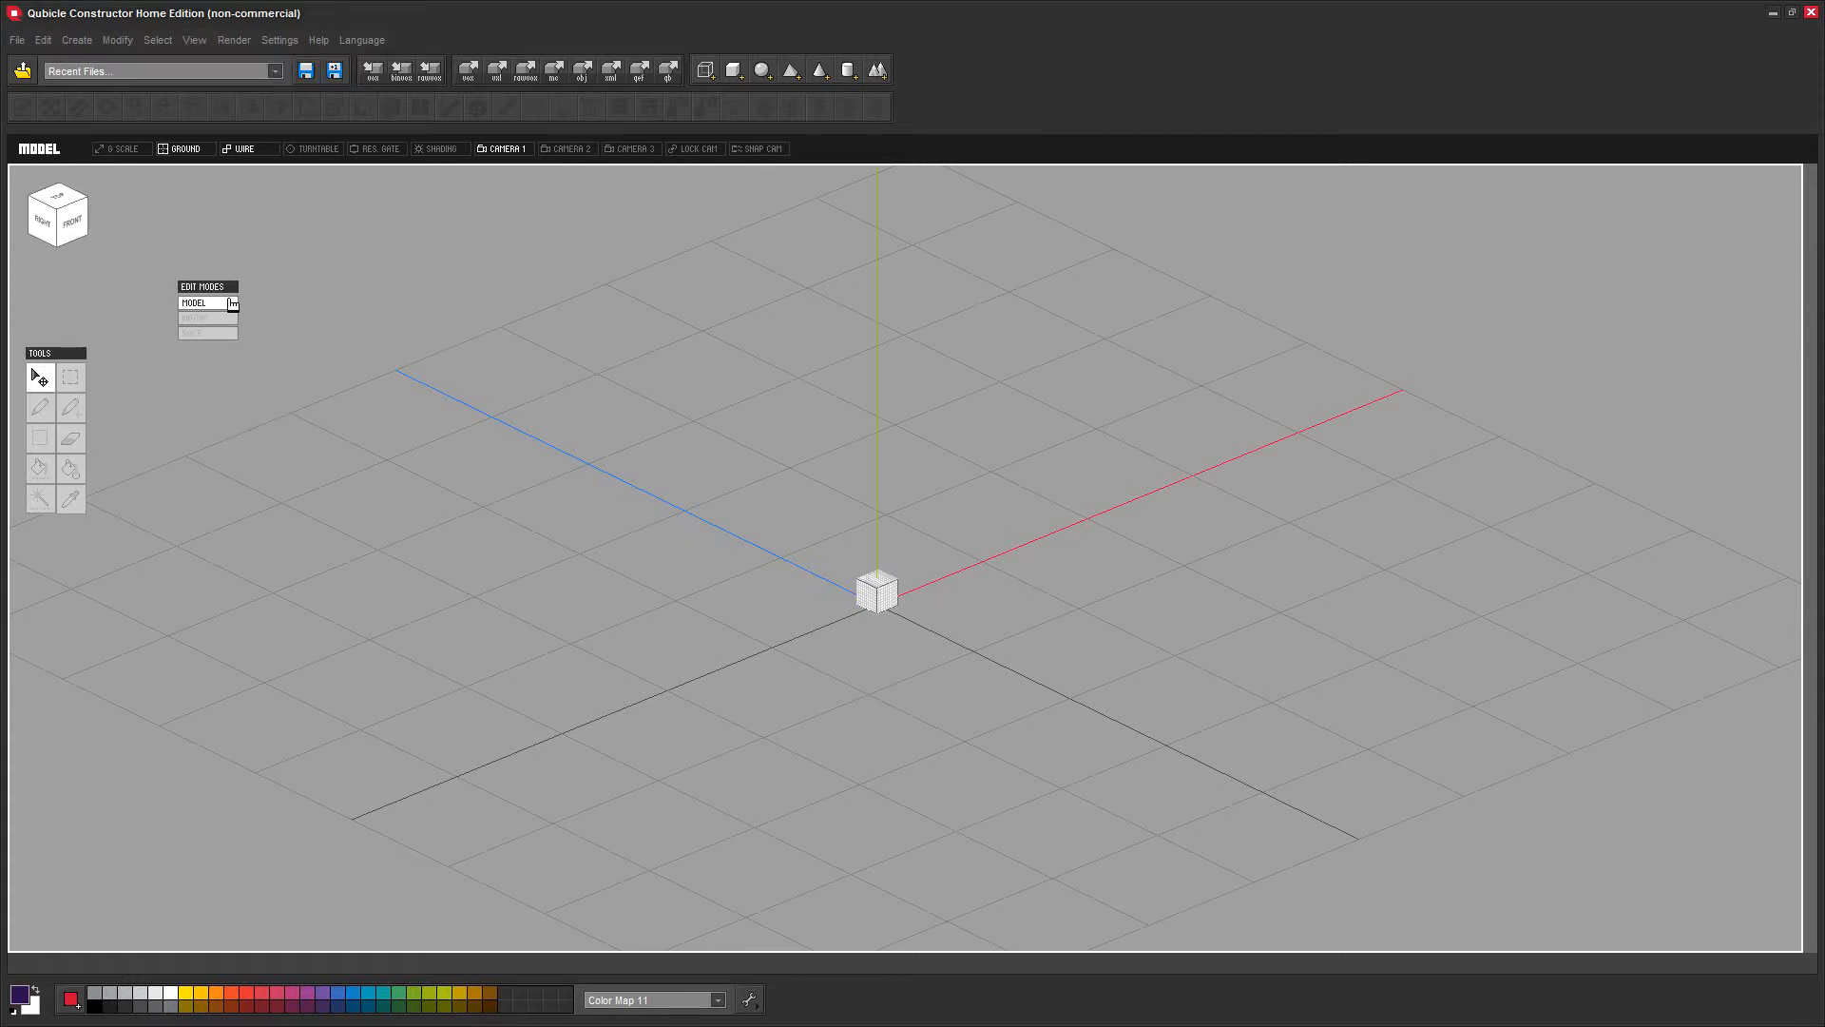
left_click(194, 42)
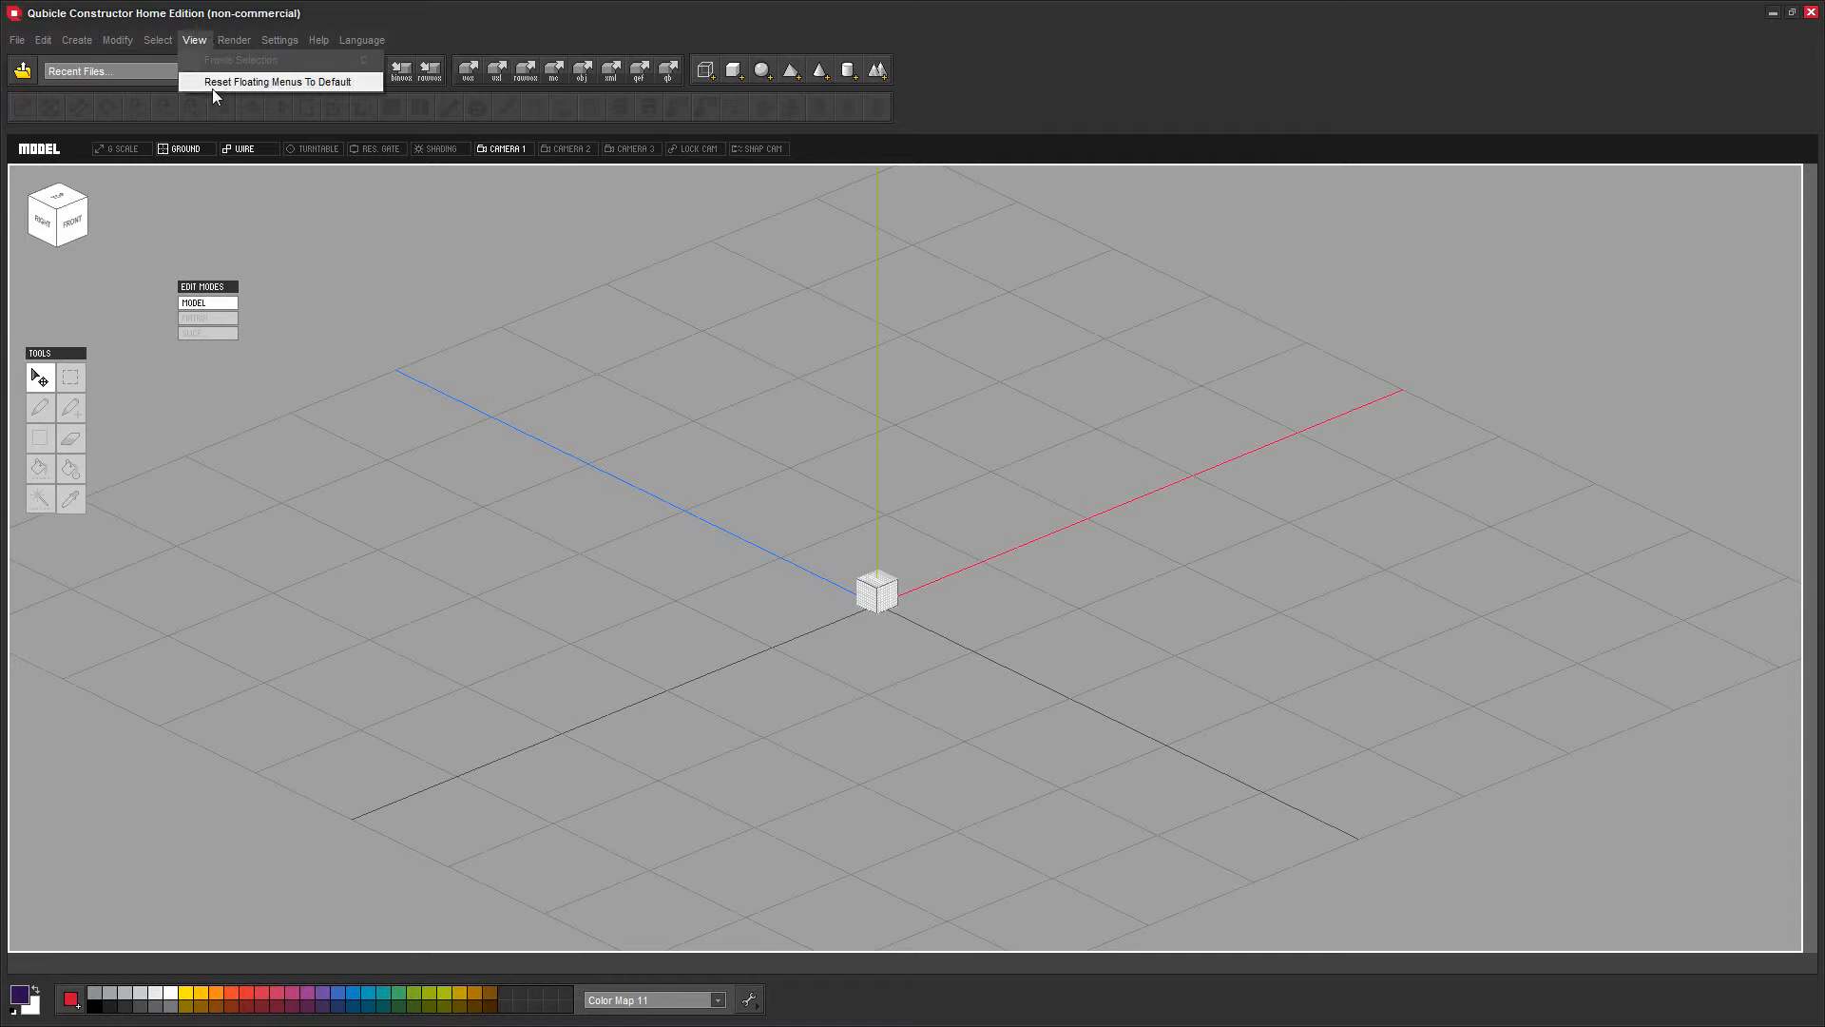
left_click(209, 82)
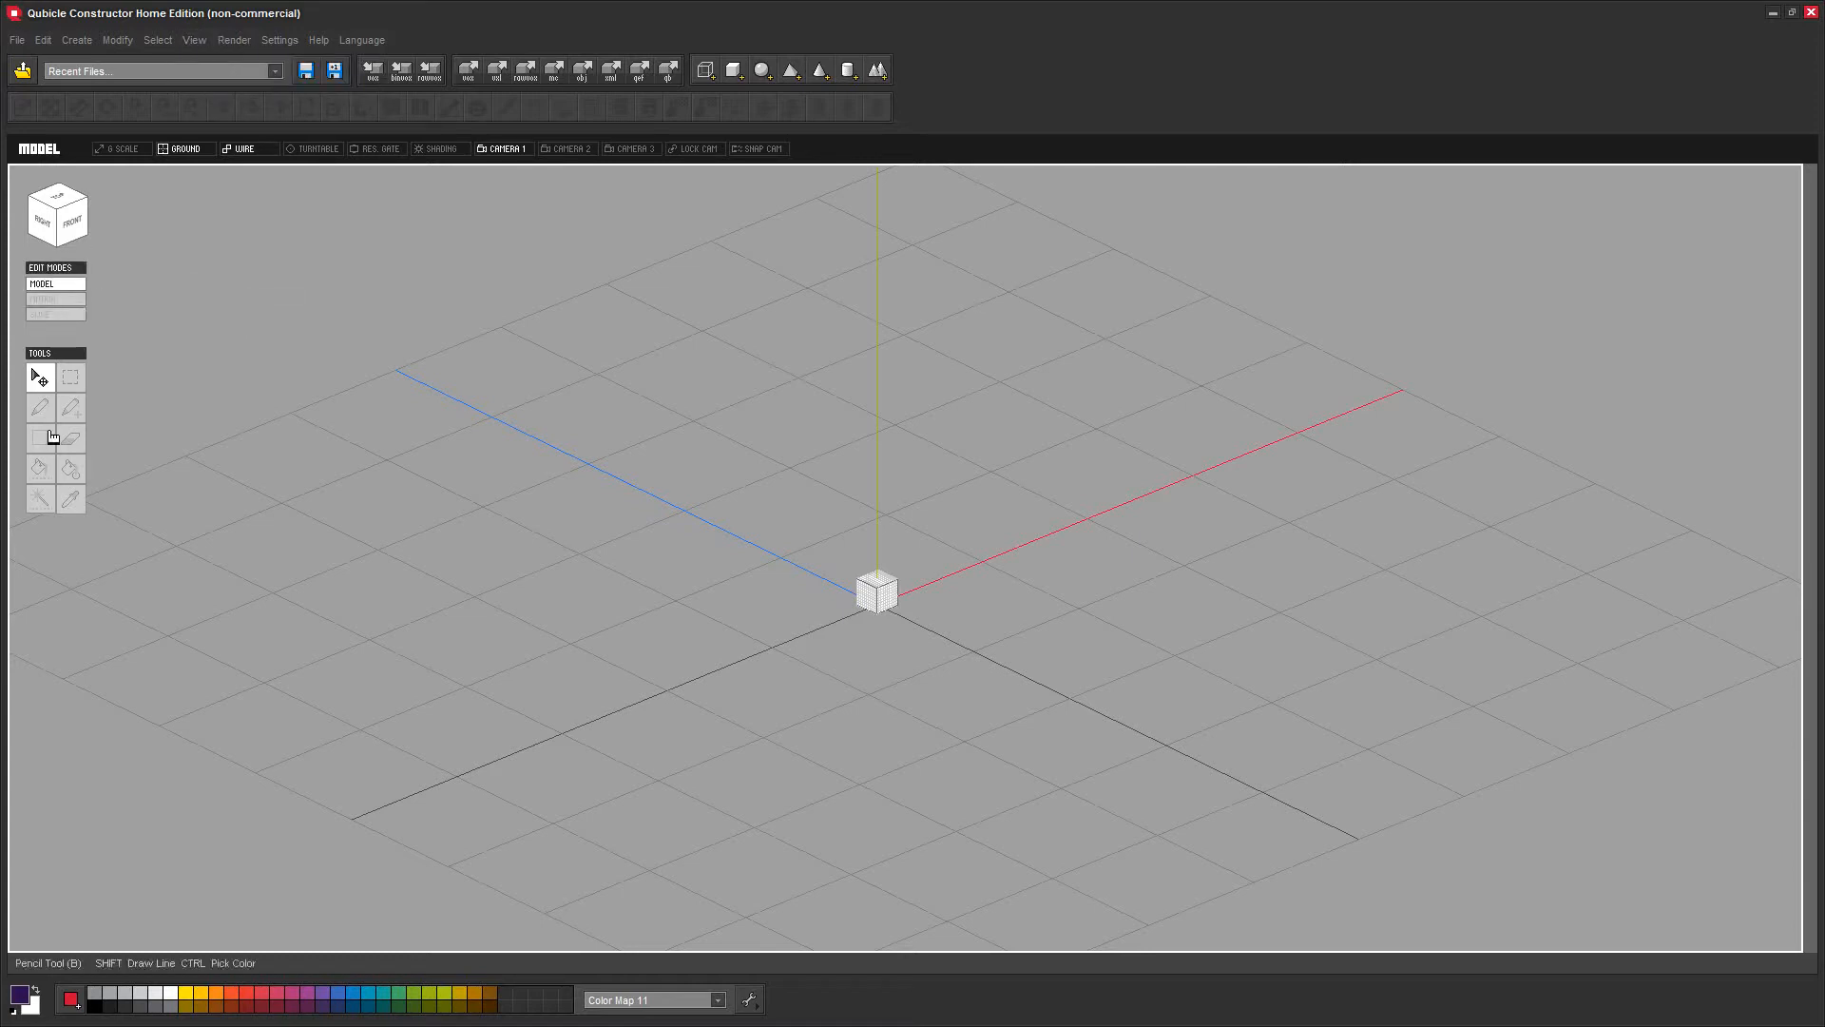
left_click(158, 40)
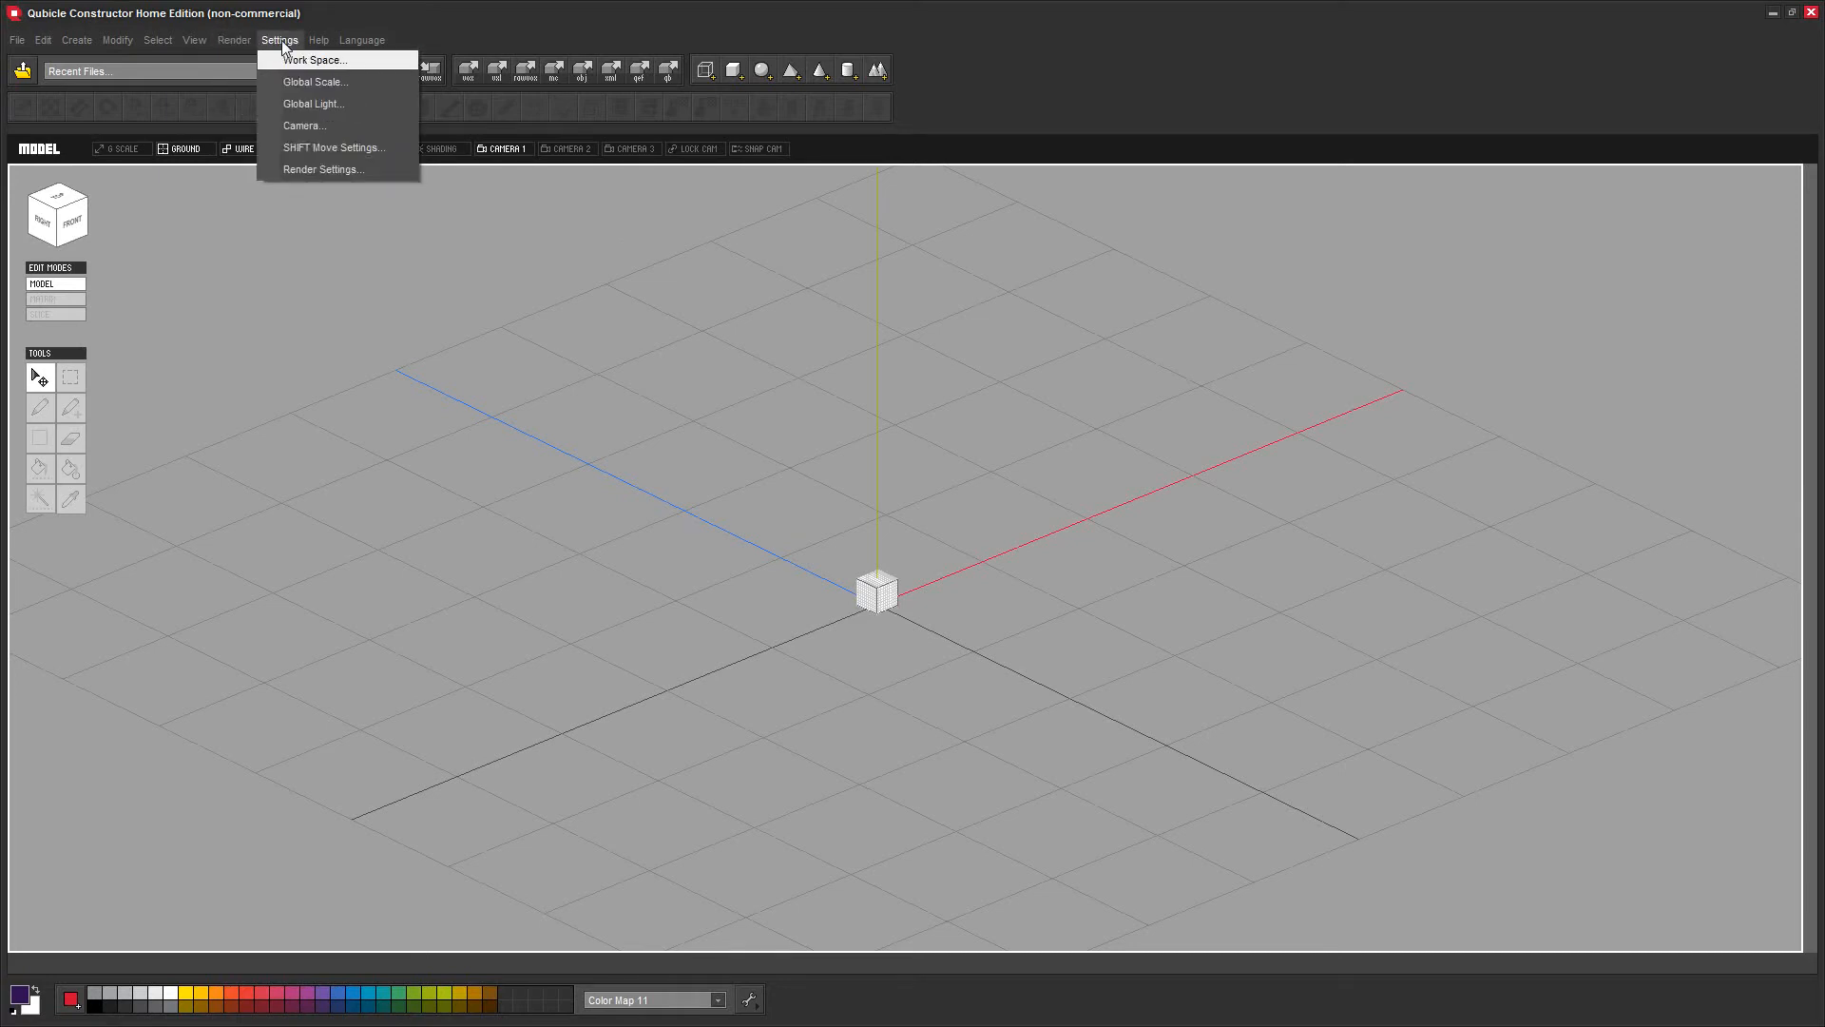
left_click(722, 440)
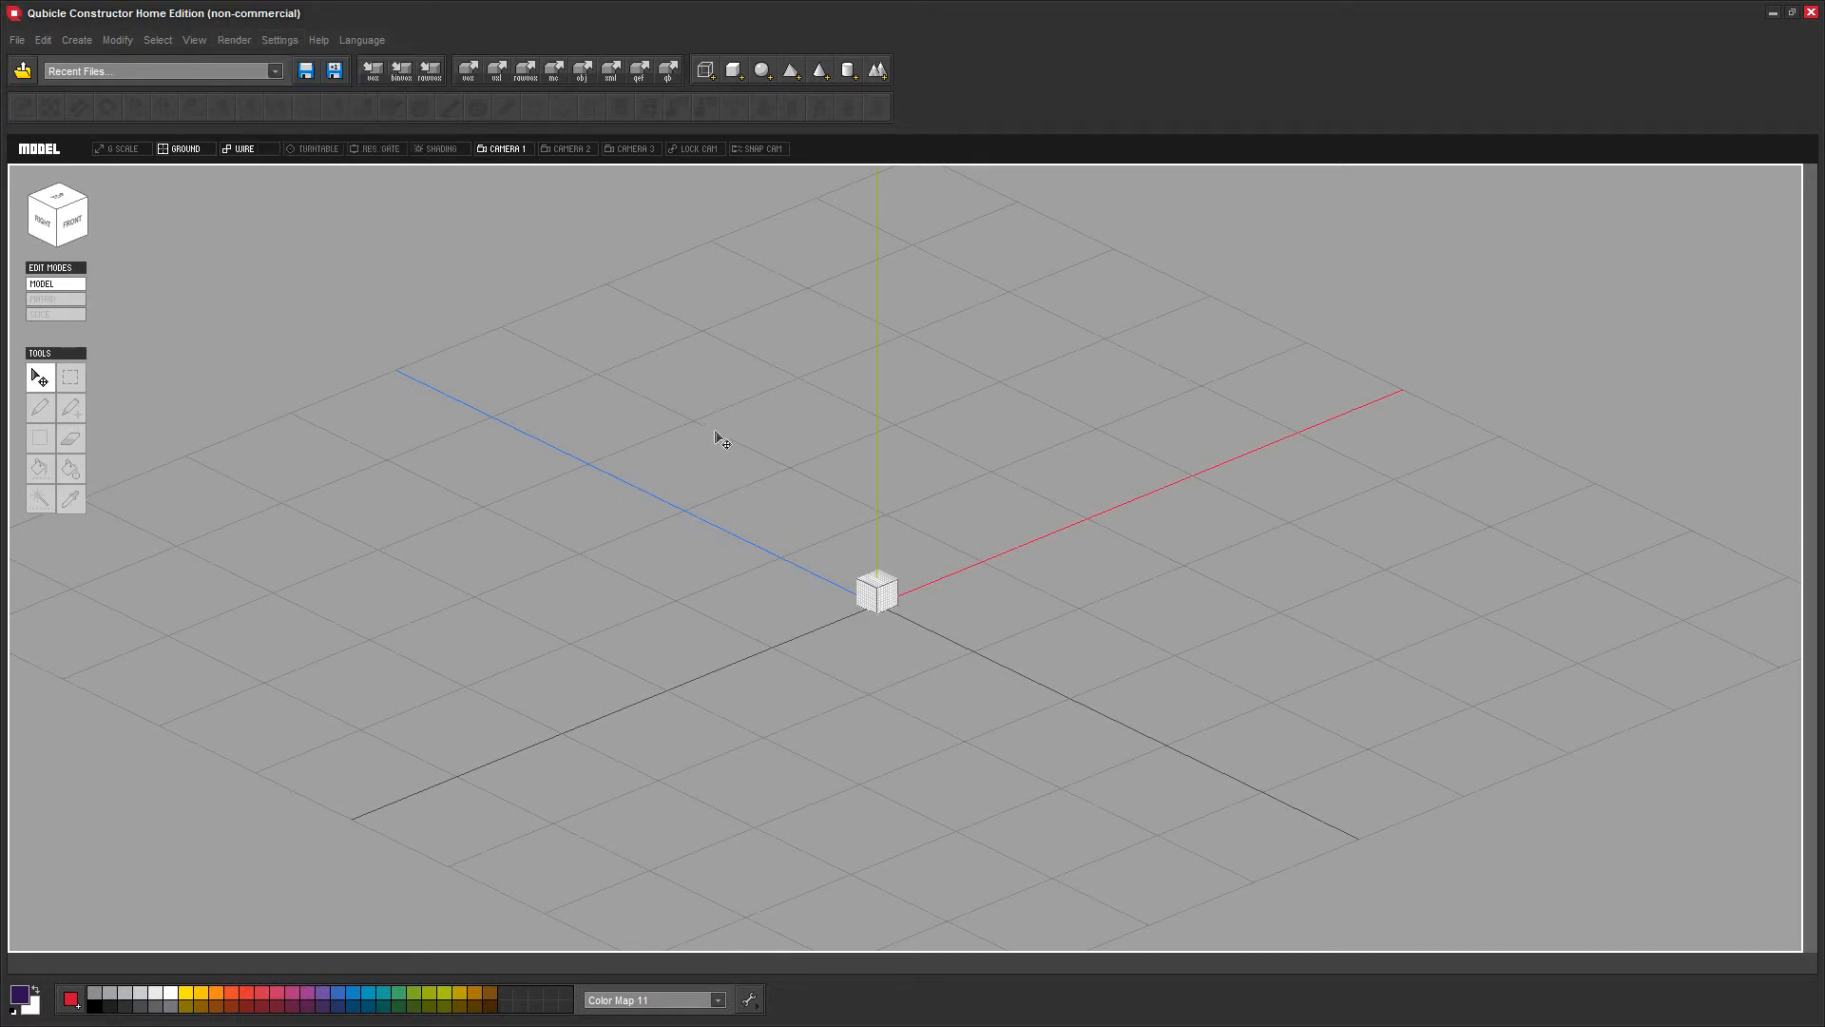
left_click(295, 41)
left_click(535, 10)
Examine the cuboid on the ground grid from several angles and distances
right_click_drag(726, 709, 770, 677)
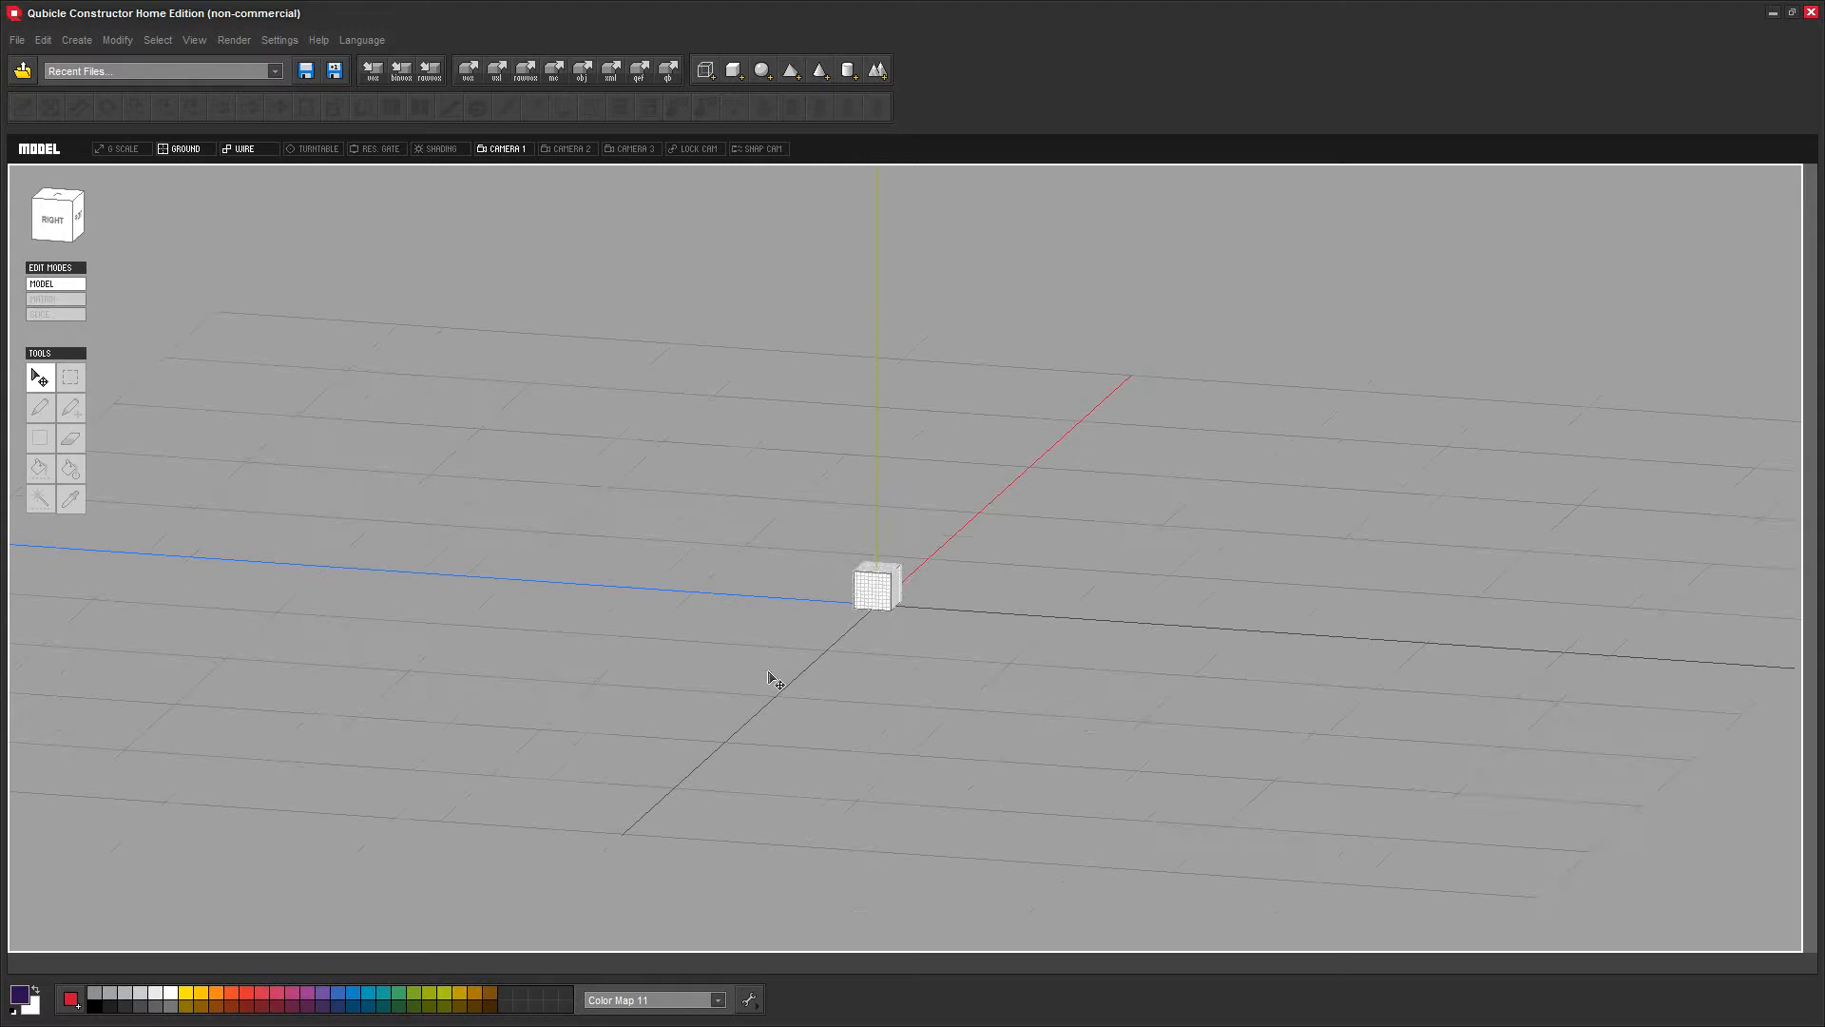
scroll(771, 680, "up", 2)
mouse_move(955, 751)
right_mouse_down()
mouse_move(977, 763)
mouse_move(932, 745)
right_mouse_up()
scroll(974, 761, "down", 2)
scroll(967, 750, "up", 2)
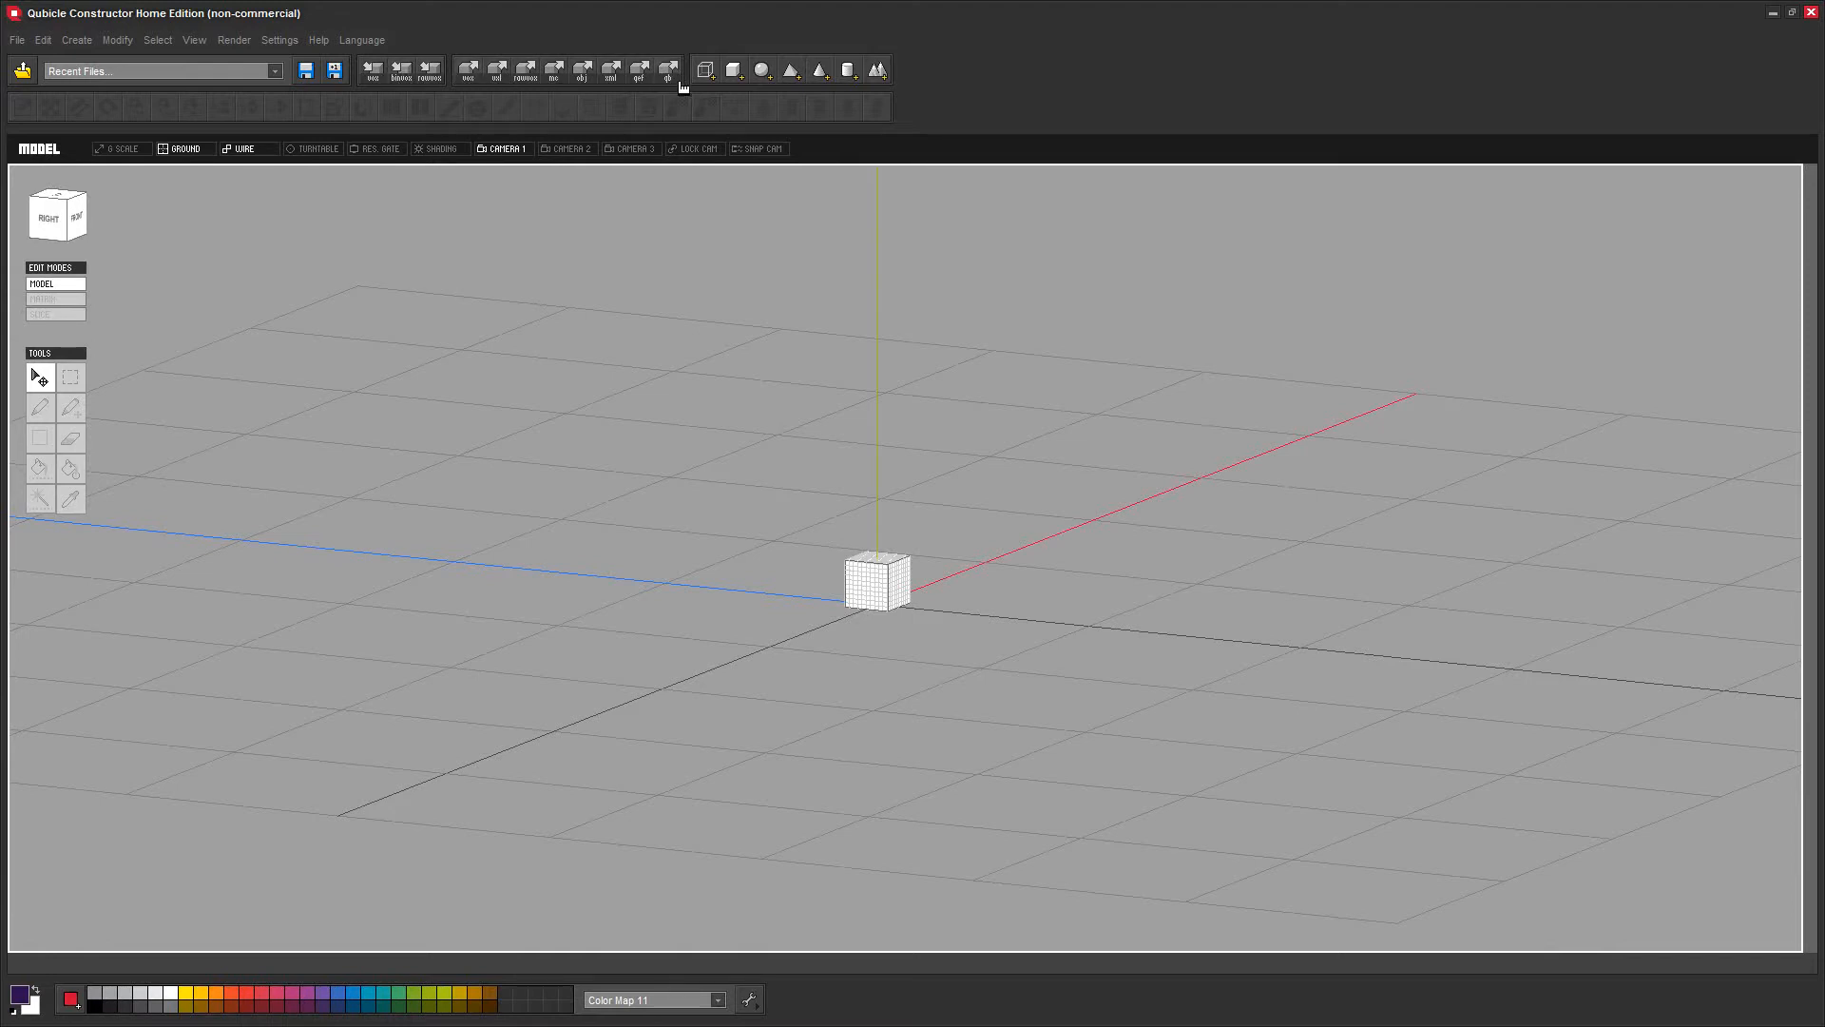
right_click_drag(729, 469, 697, 722)
scroll(699, 727, "down", 2)
right_click_drag(908, 663, 754, 599)
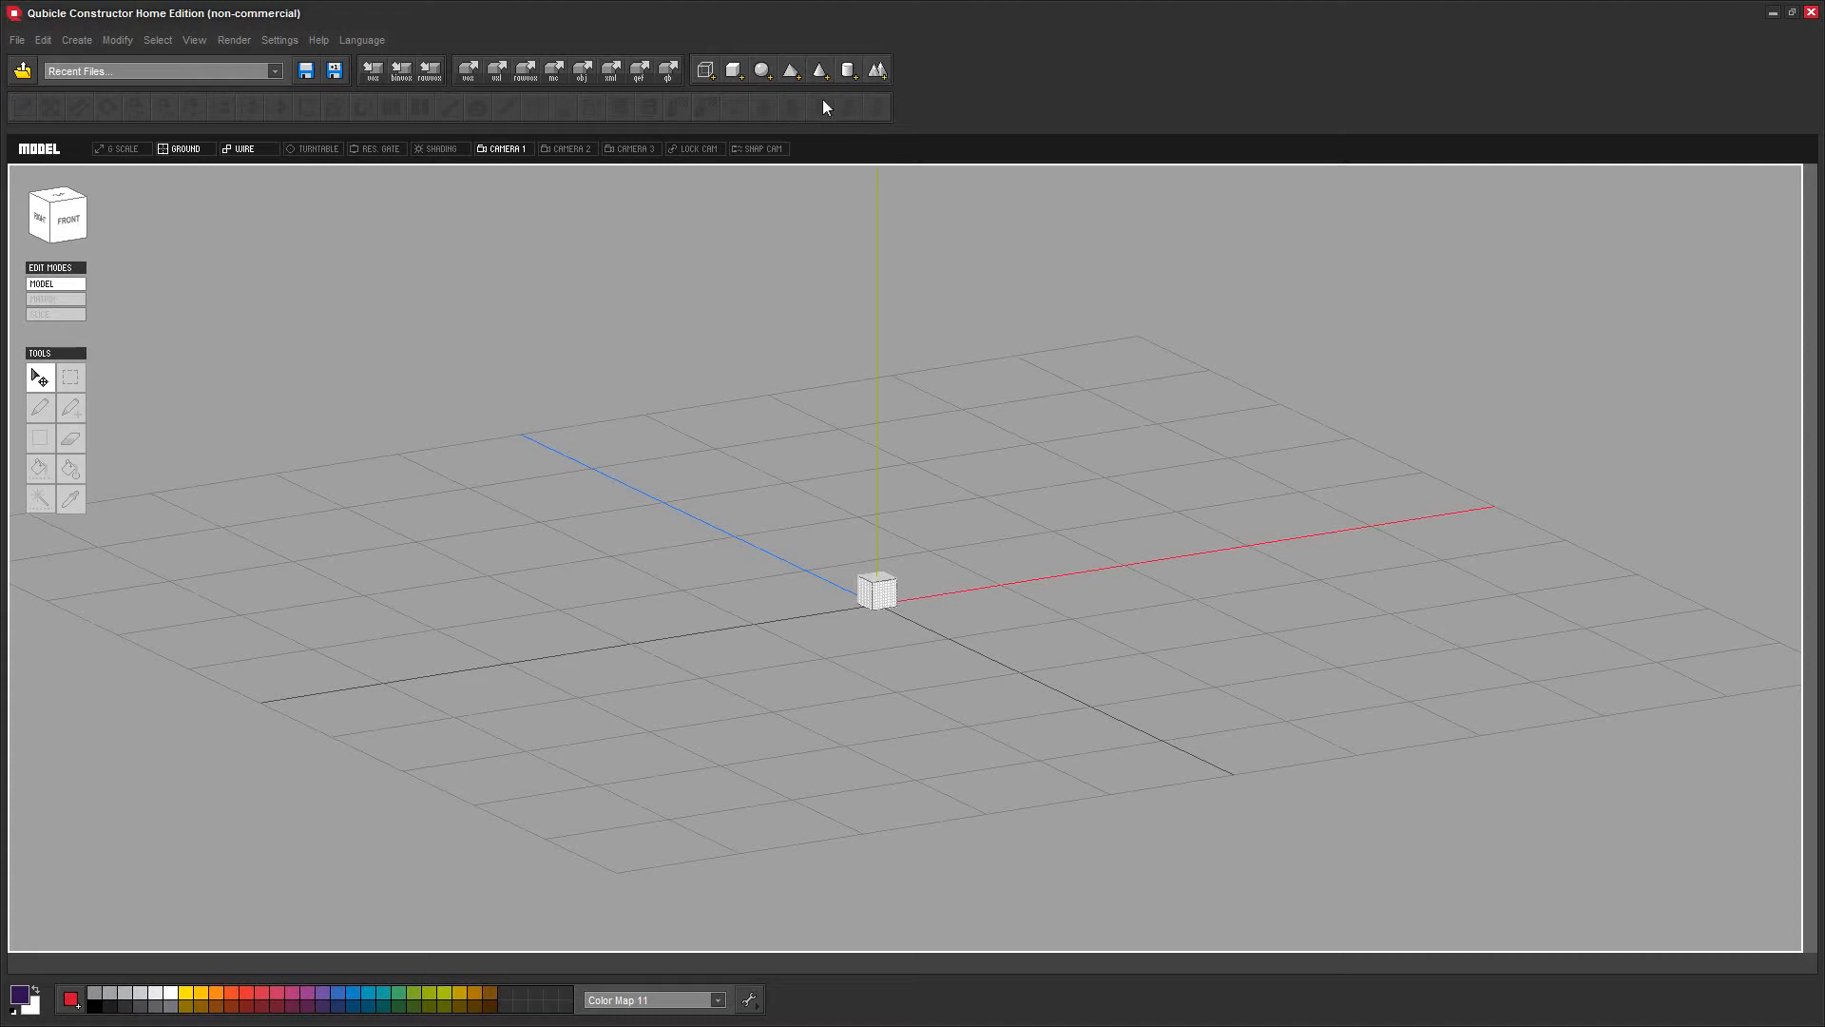
Select the cuboid at the origin to view its move handles, and clear the selection
left_click(874, 604)
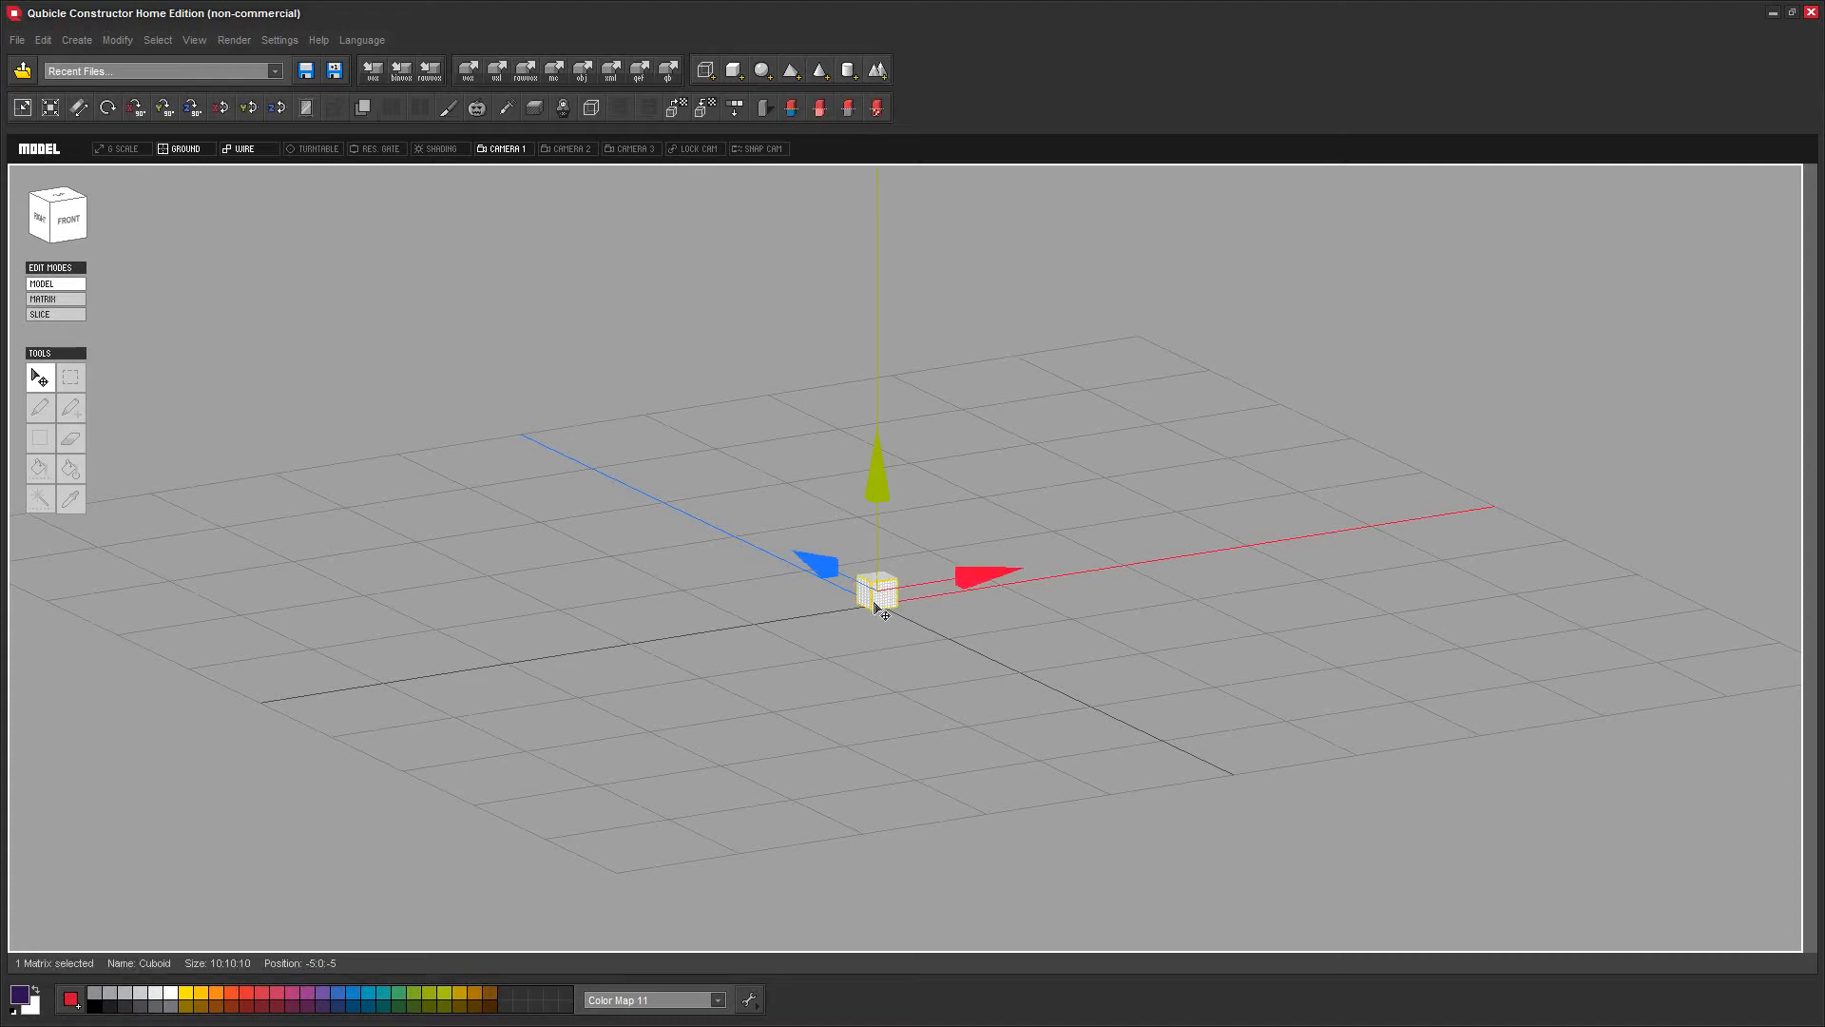
right_click_drag(790, 707, 796, 711)
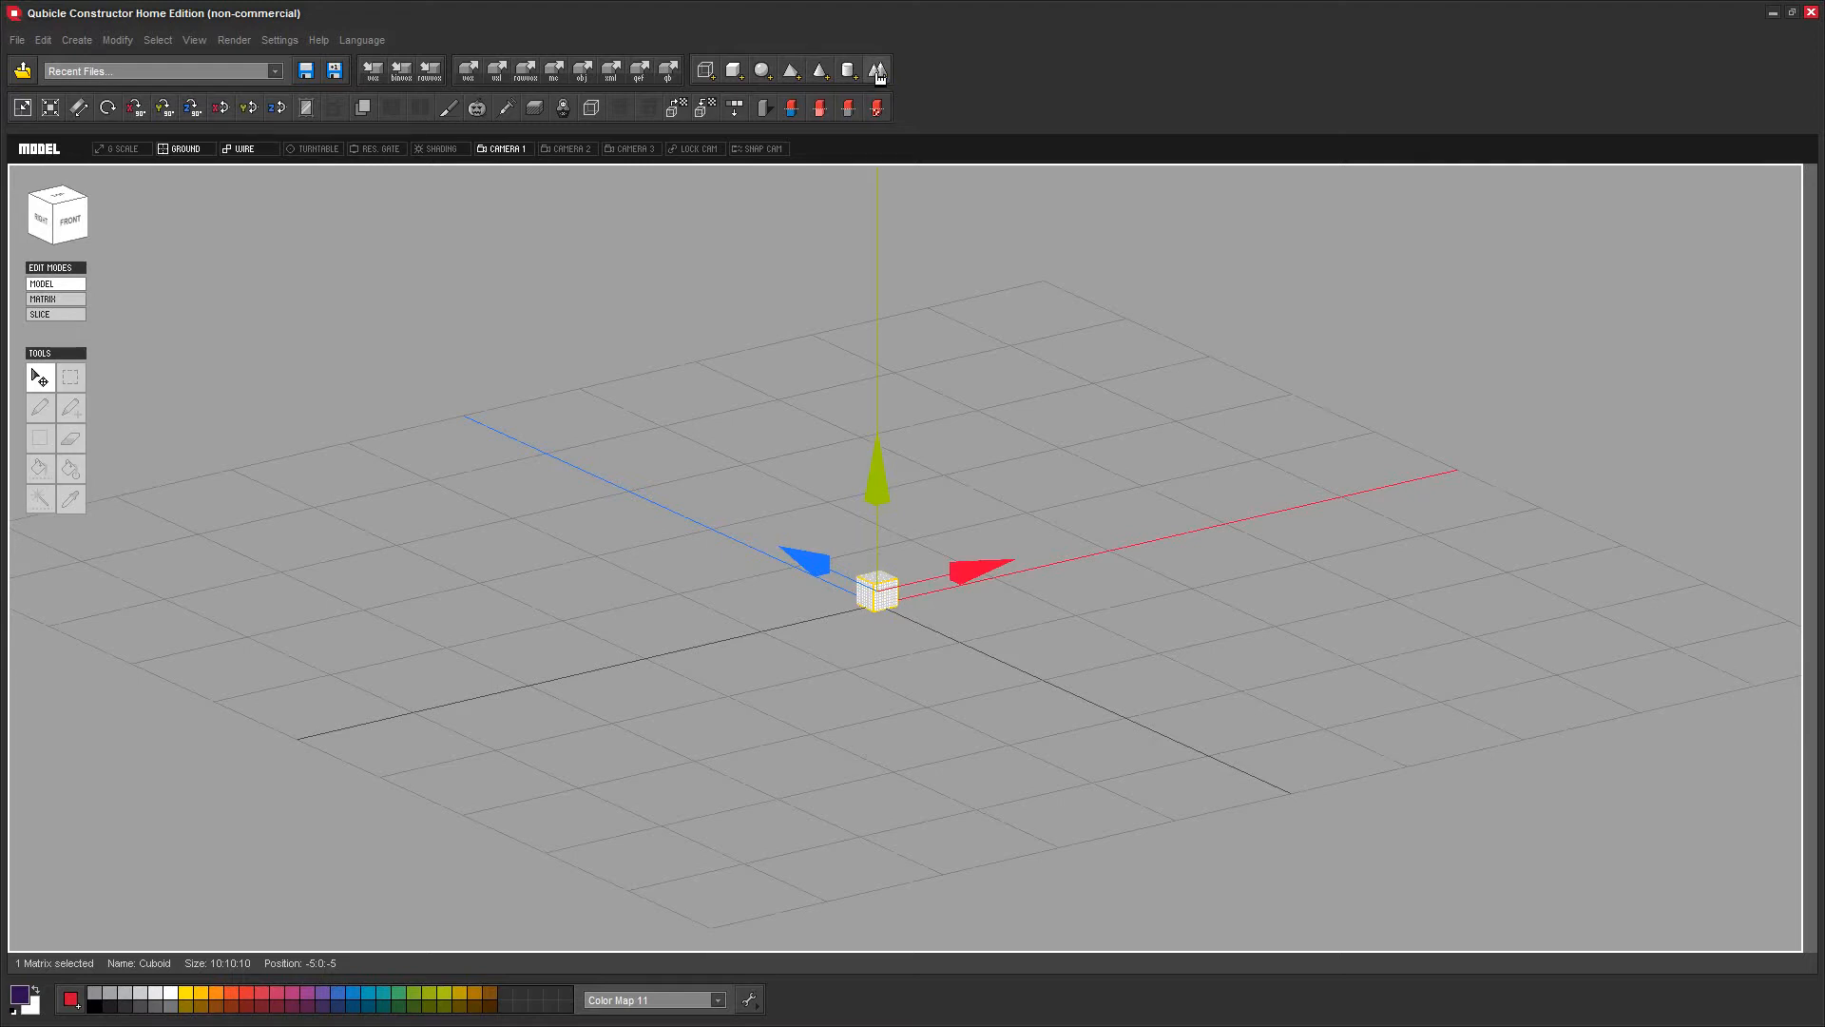
left_click(627, 719)
Toggle the ground plane off and on twice, leaving it shown beneath the cuboid
right_click_drag(757, 738, 823, 723)
scroll(827, 742, "up", 2)
right_click_drag(907, 669, 915, 695)
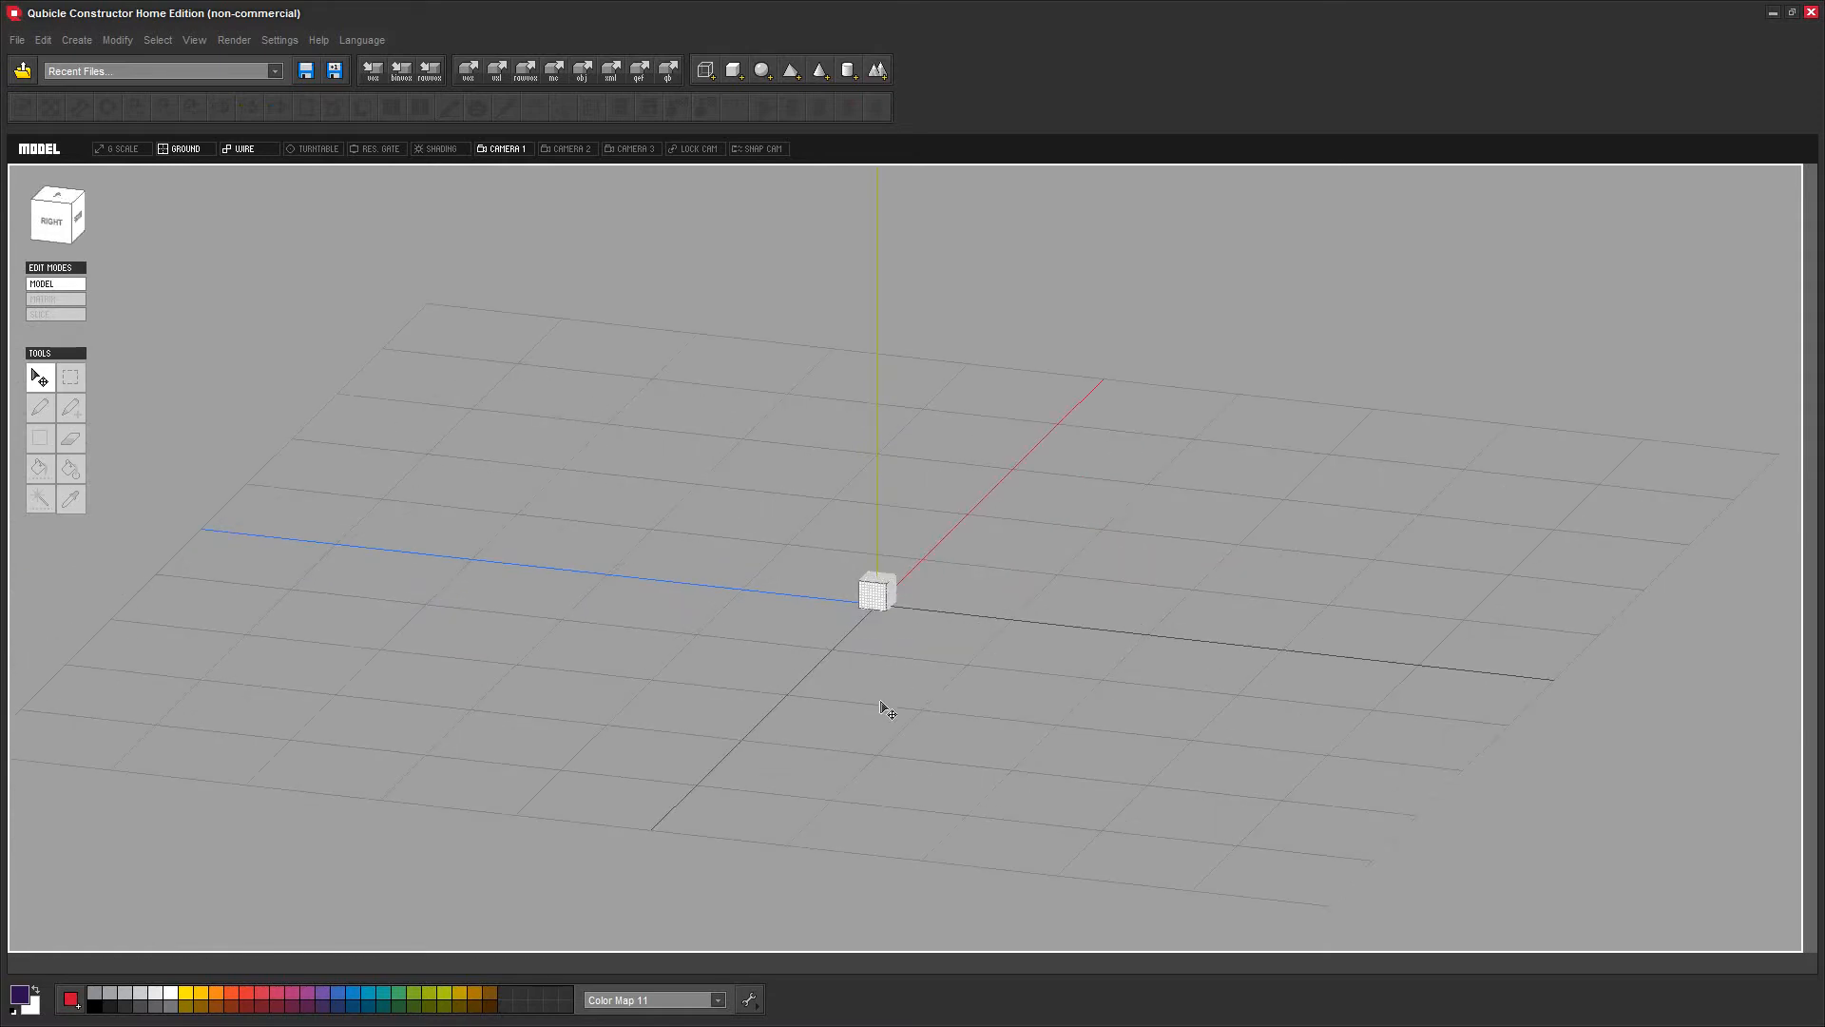
right_click_drag(881, 693, 875, 693)
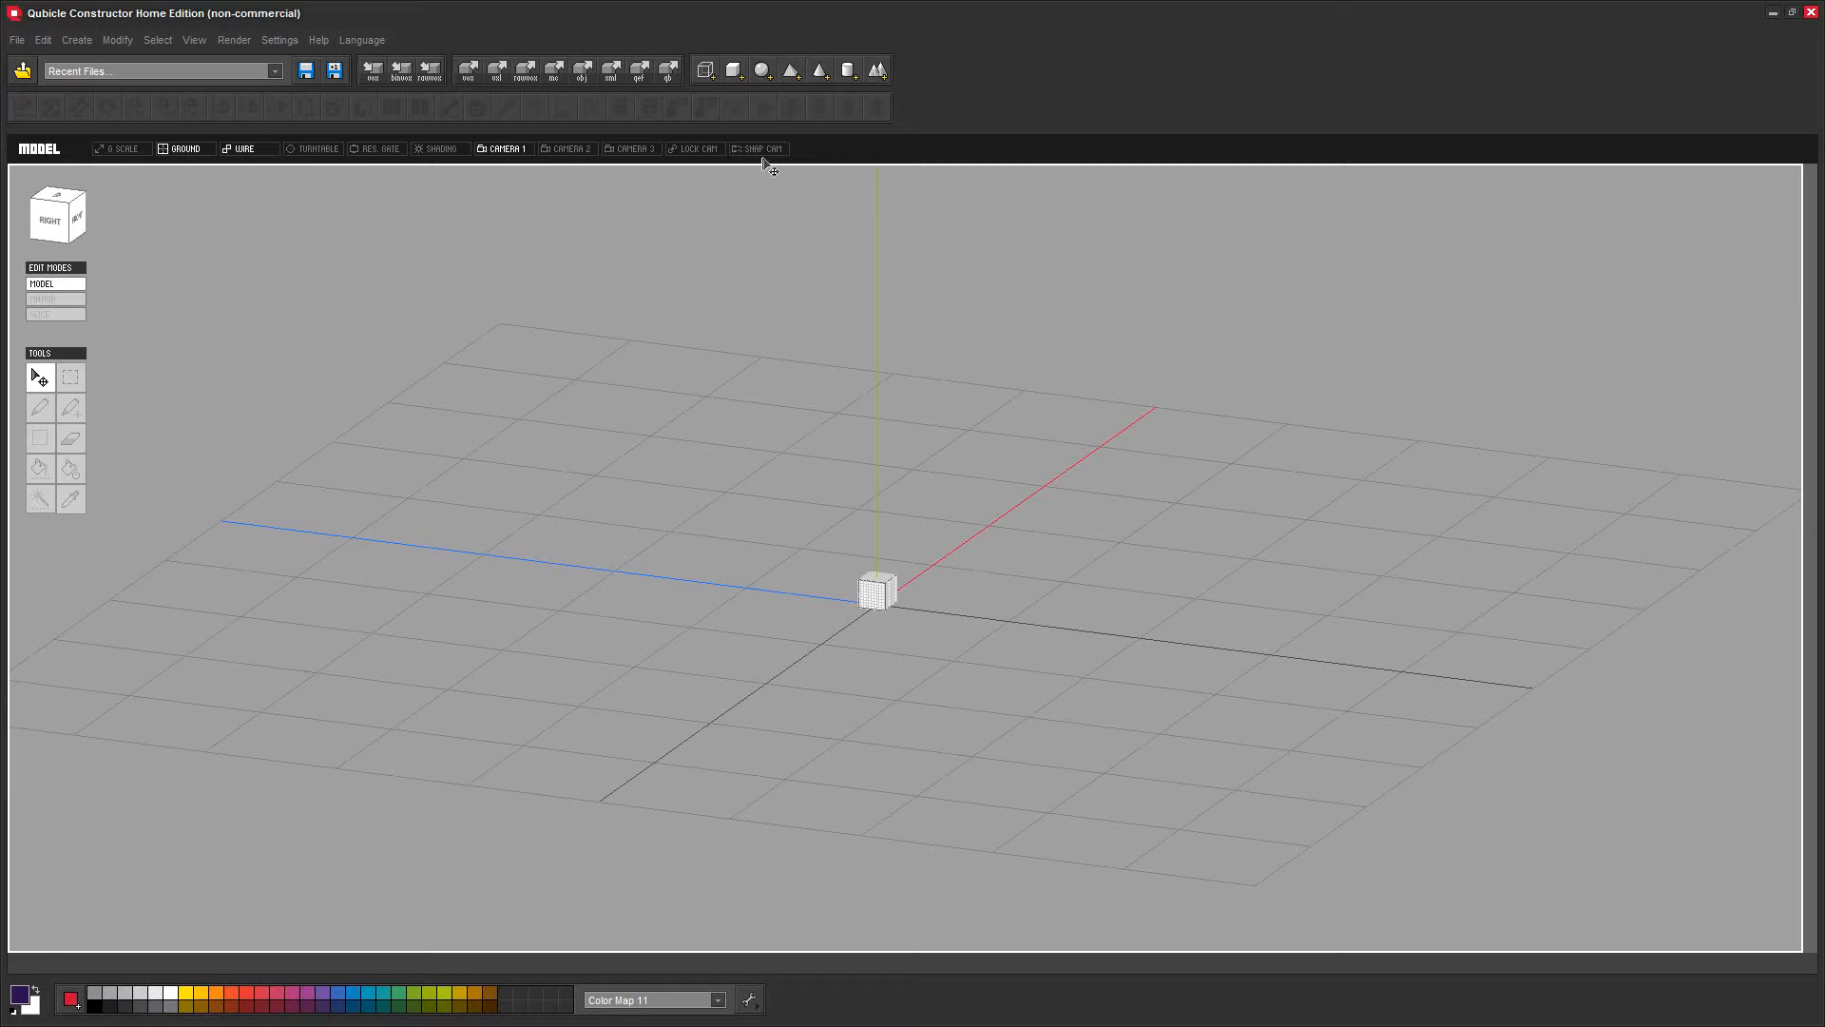
scroll(710, 597, "up", 2)
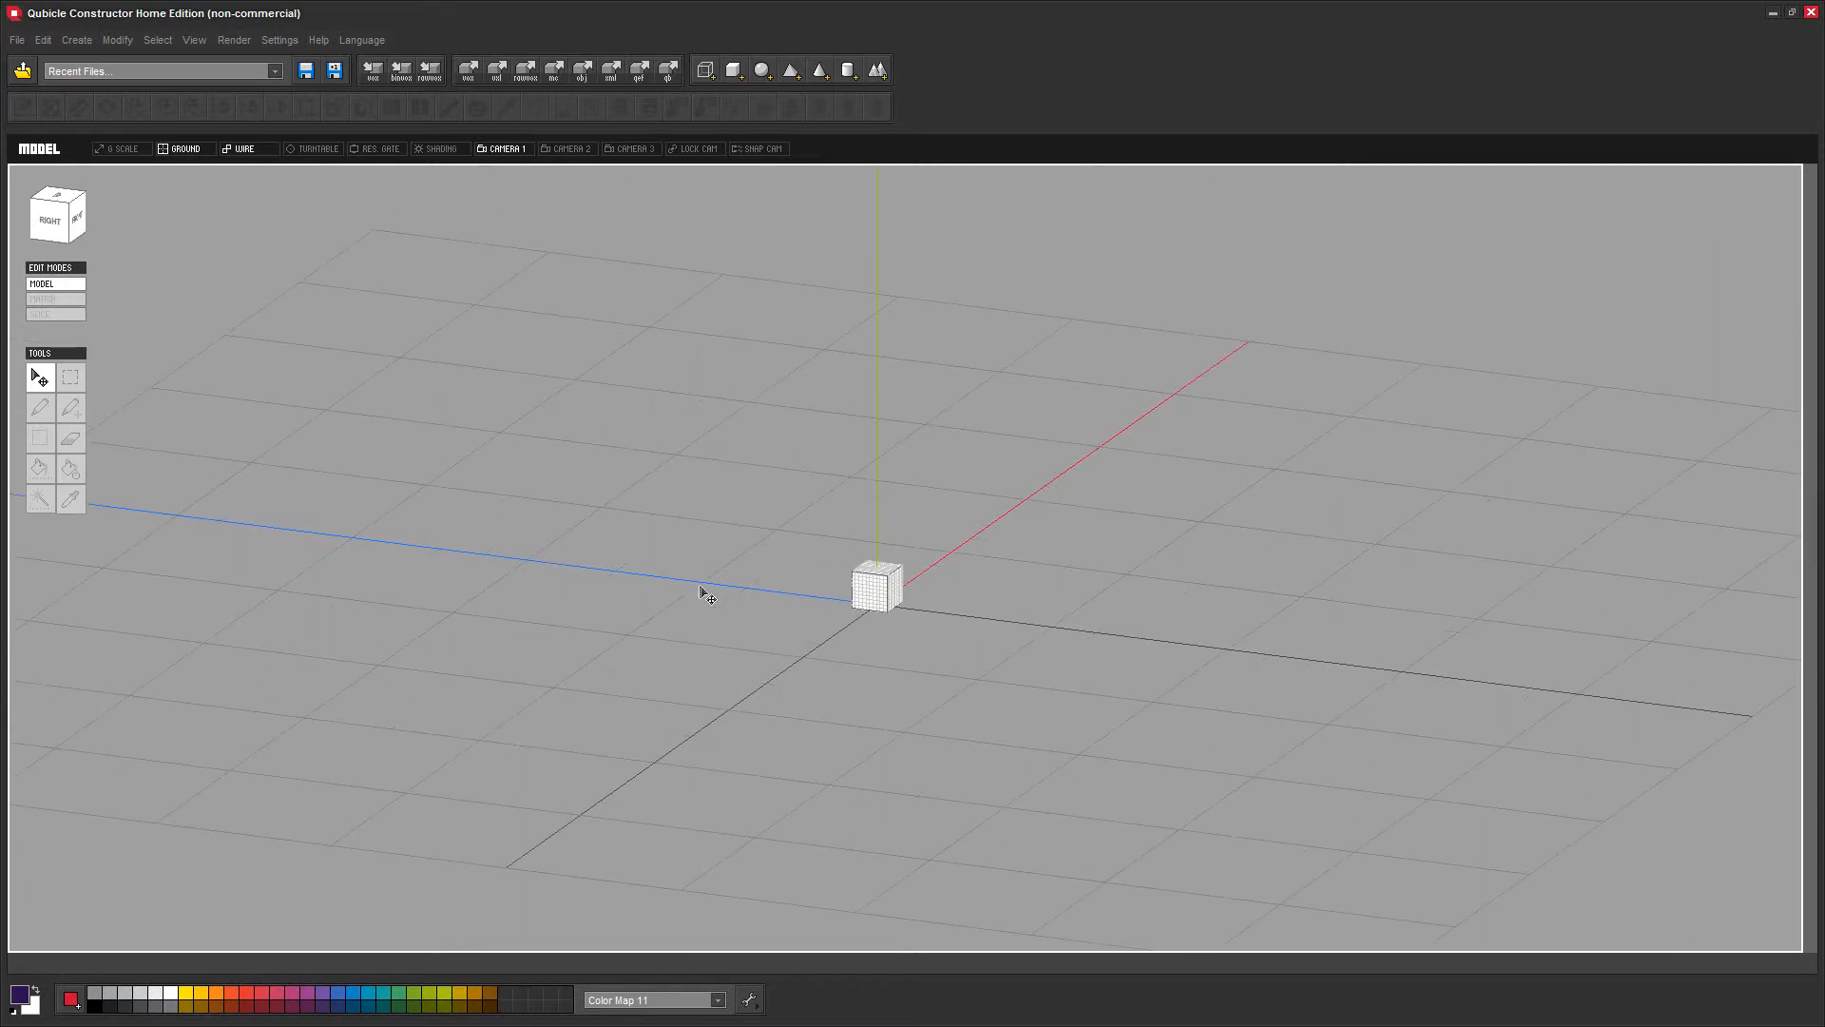
right_click_drag(766, 688, 757, 686)
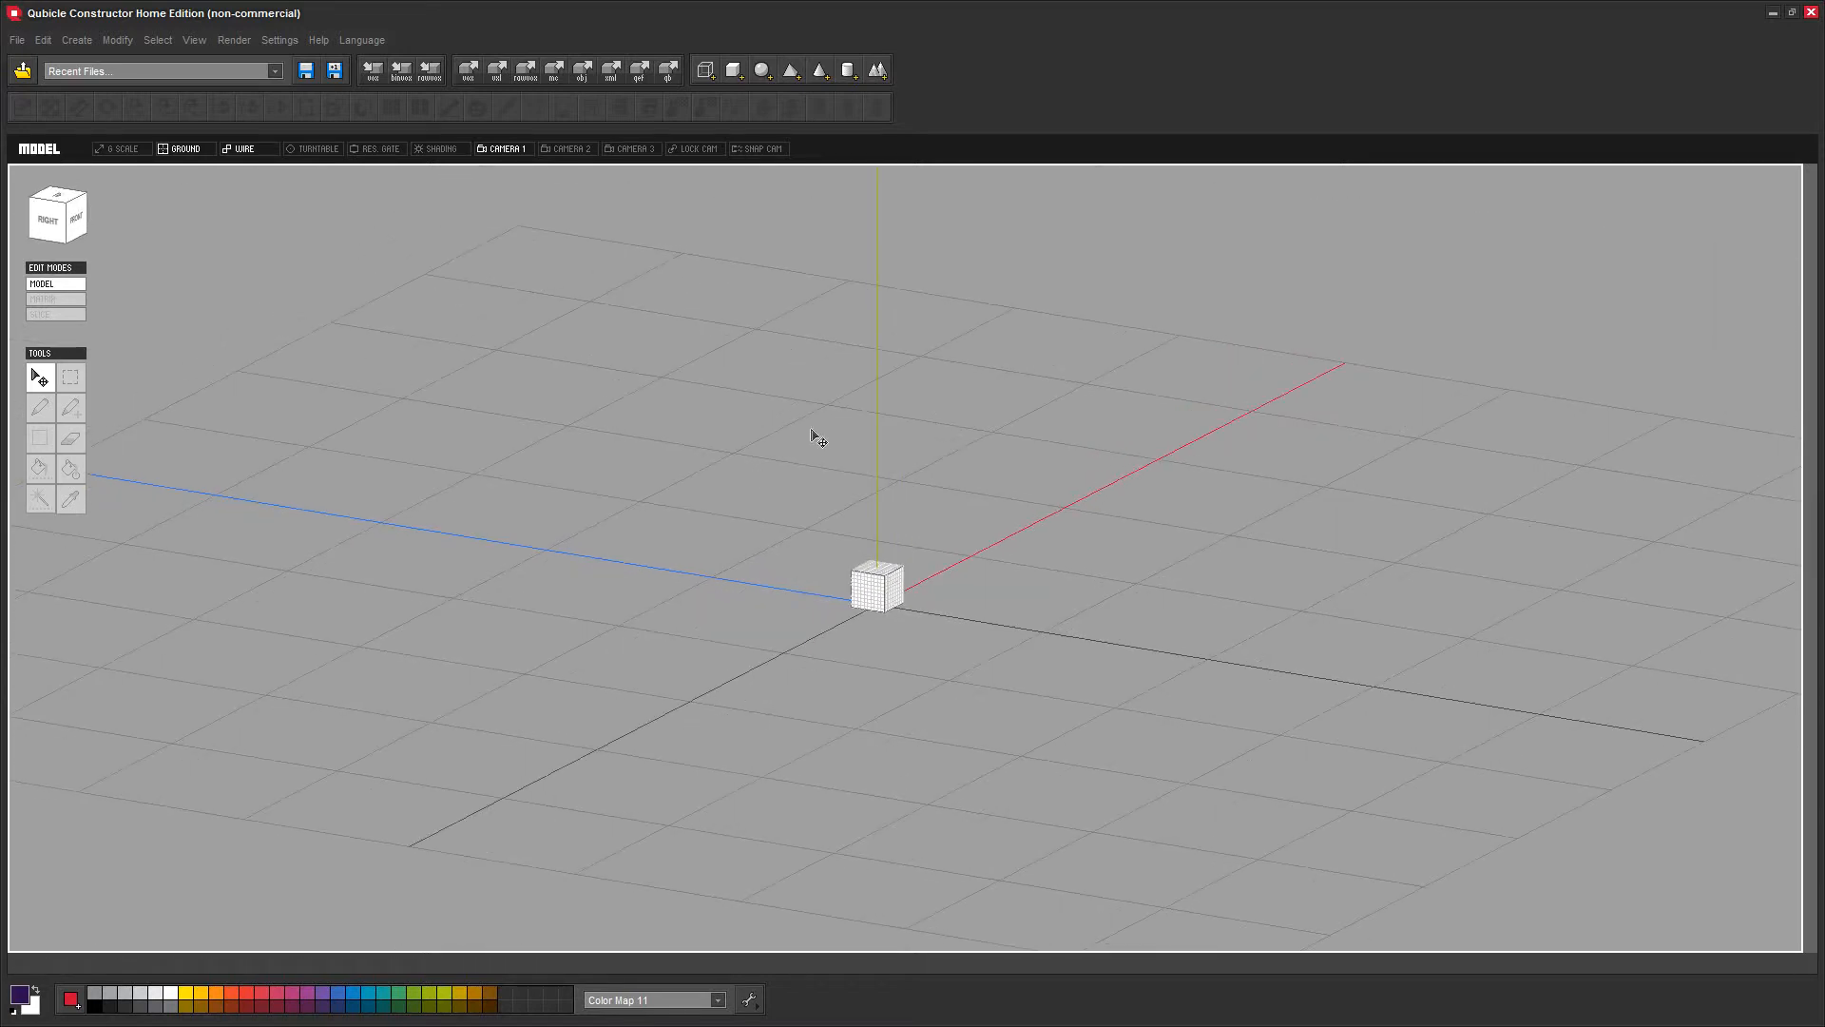
left_click(178, 150)
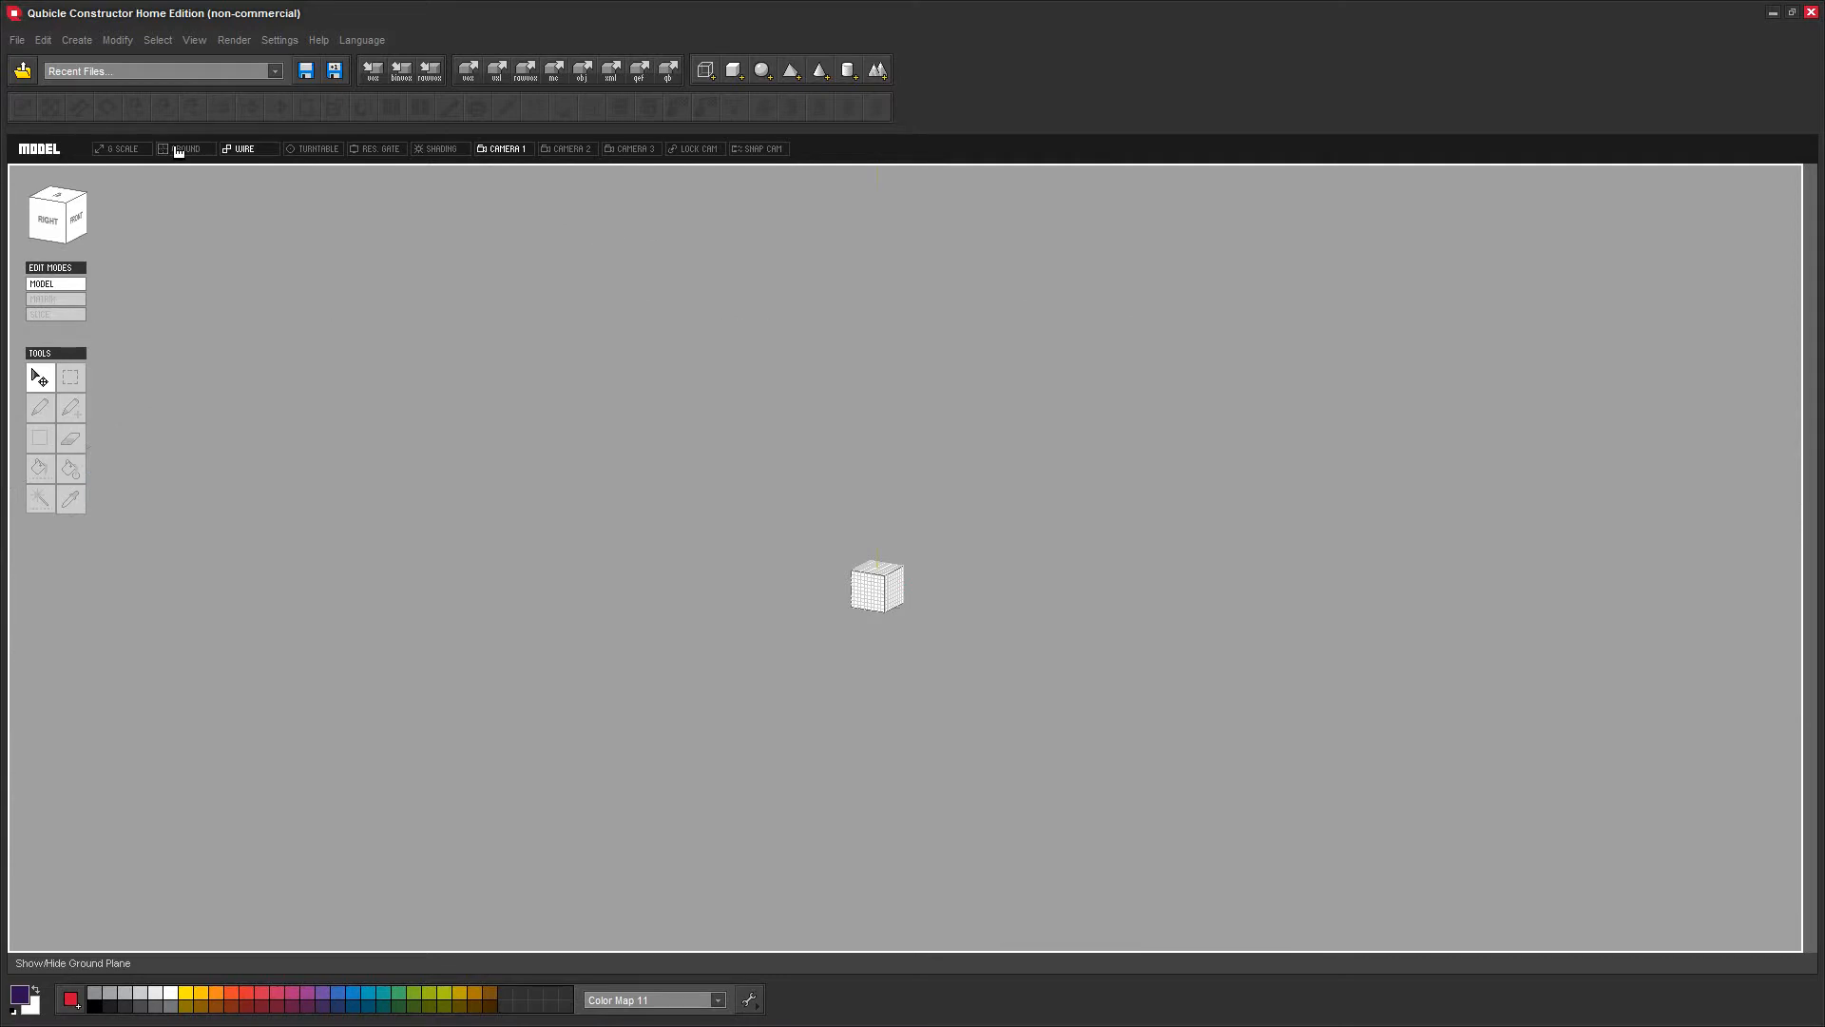
left_click(179, 150)
left_click(176, 149)
left_click(175, 150)
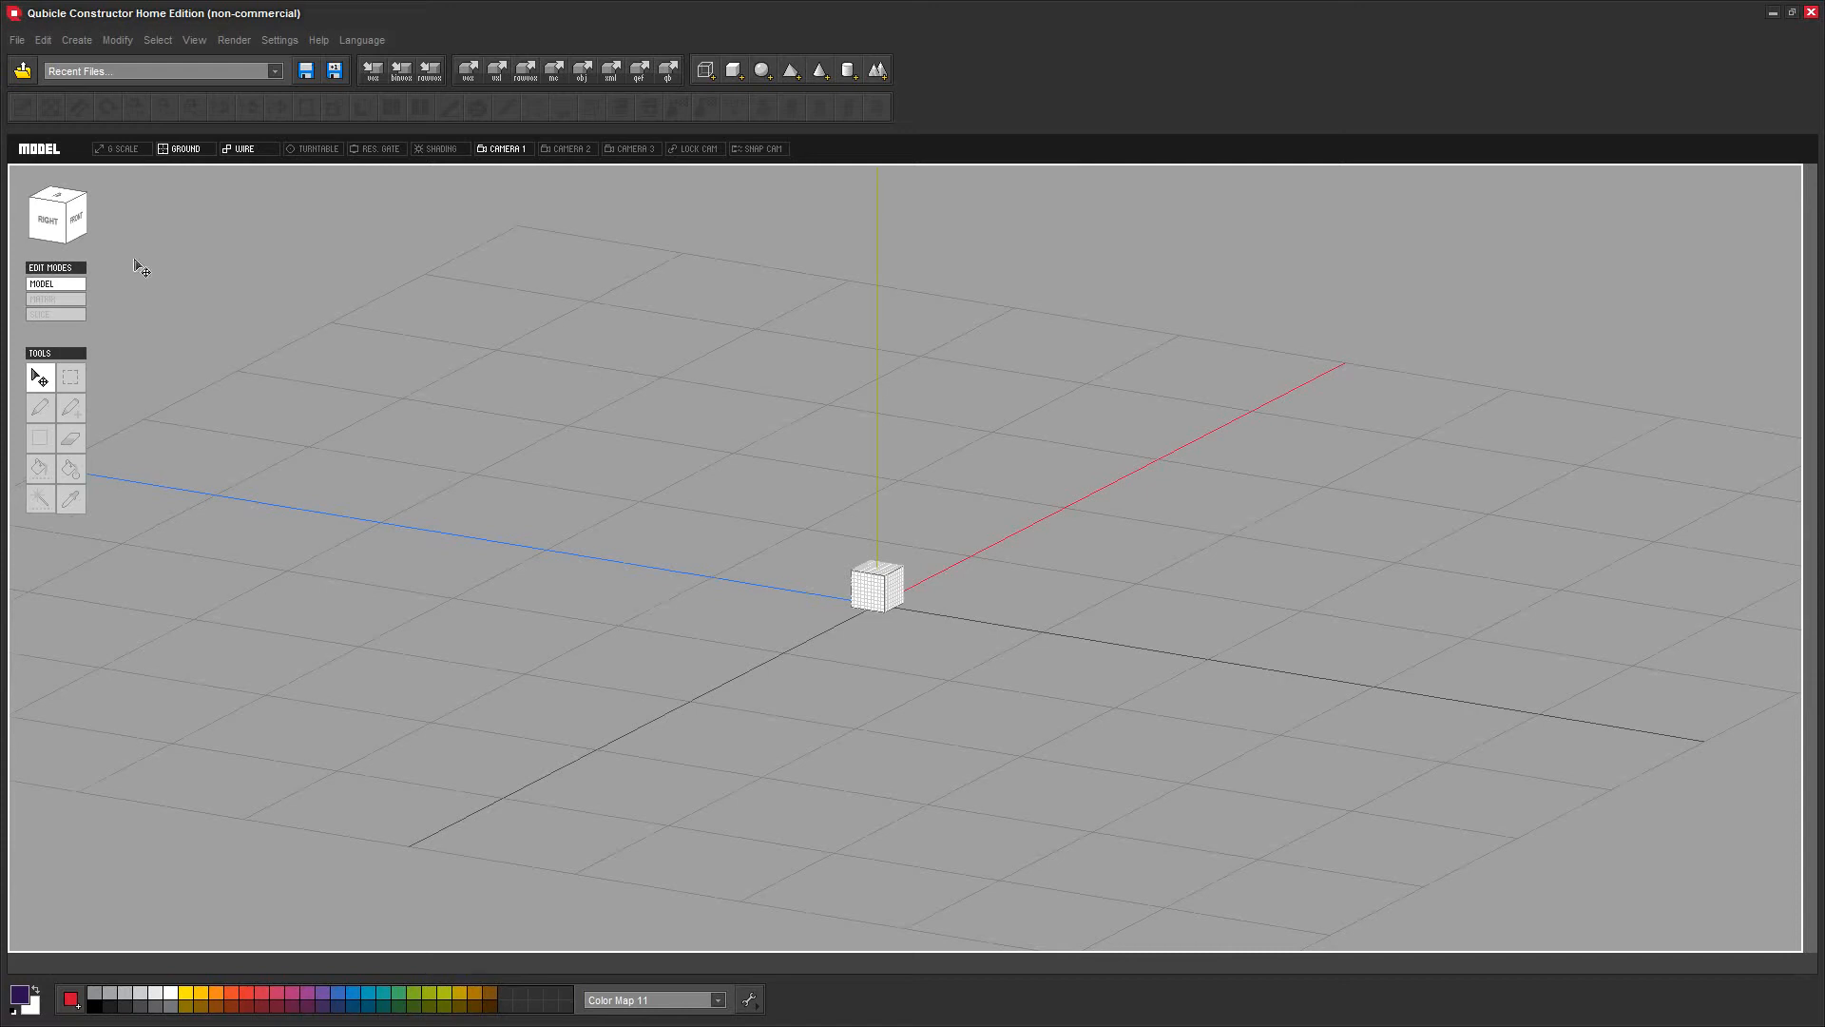
Hide the wireframe on the cuboid, inspect its plain faces up close, and show the wireframe again
left_click(249, 153)
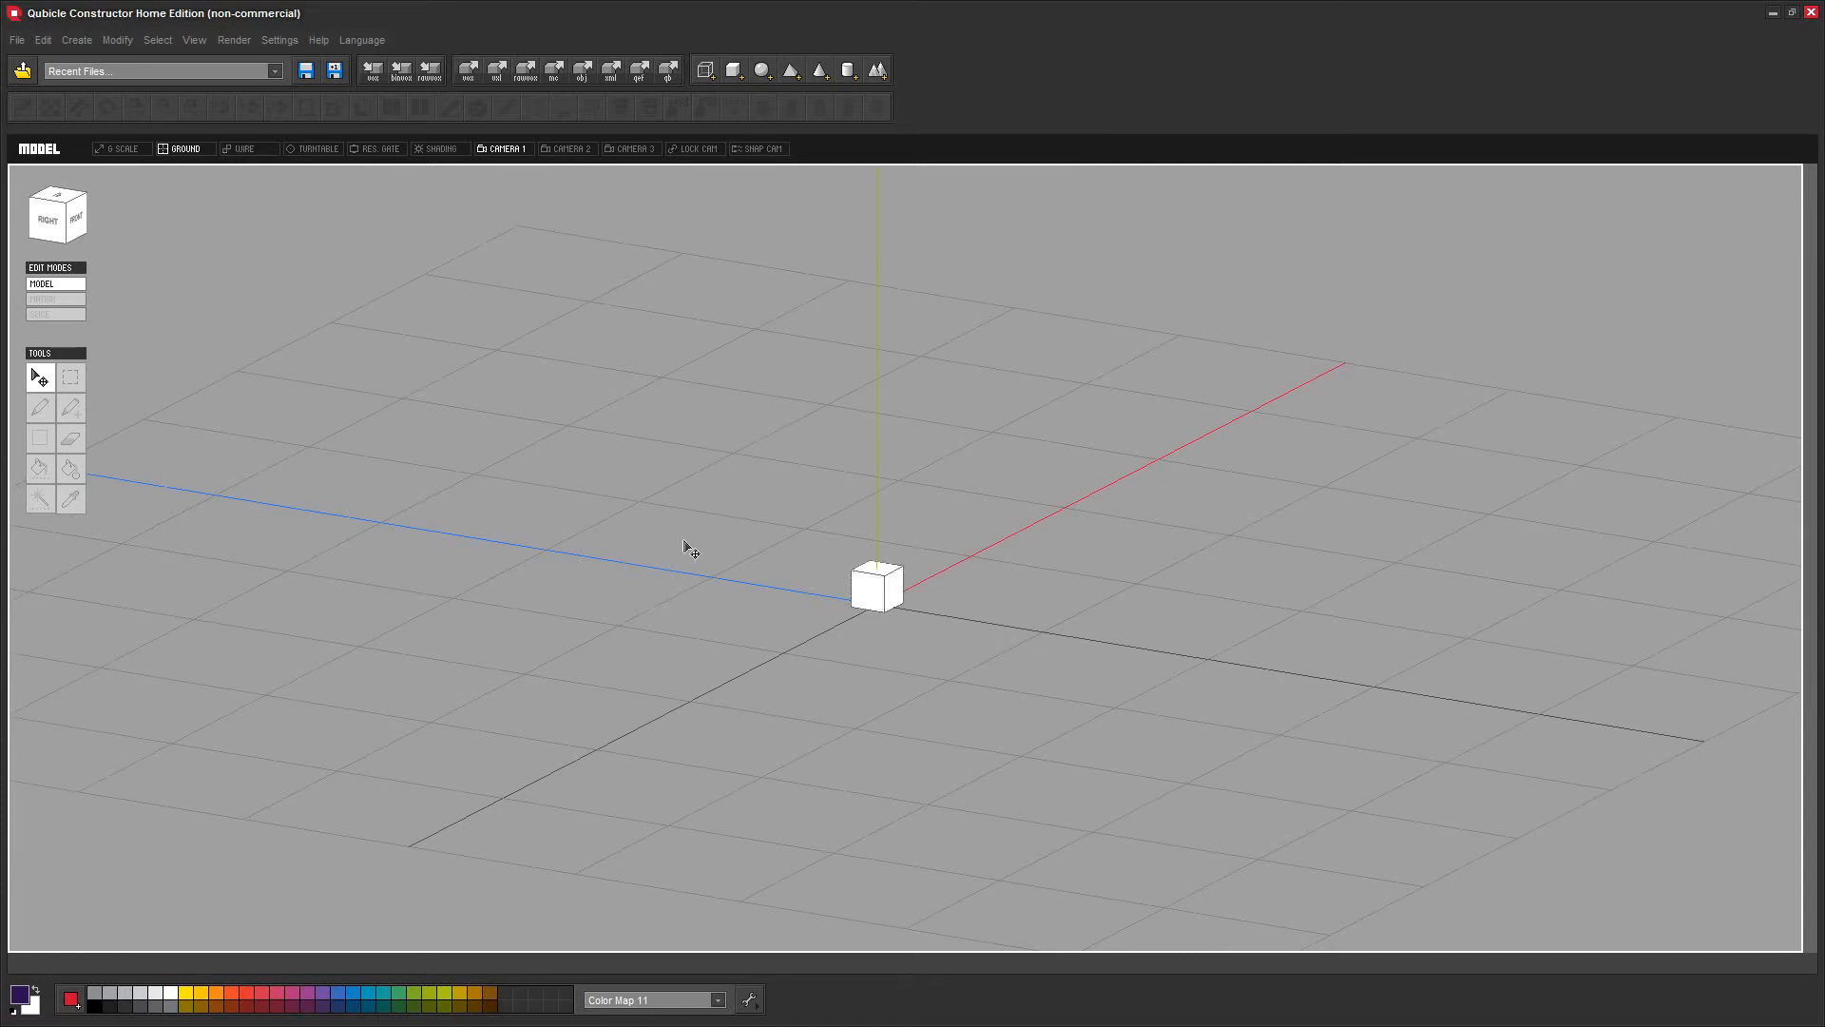
scroll(688, 542, "up", 5)
left_click(249, 152)
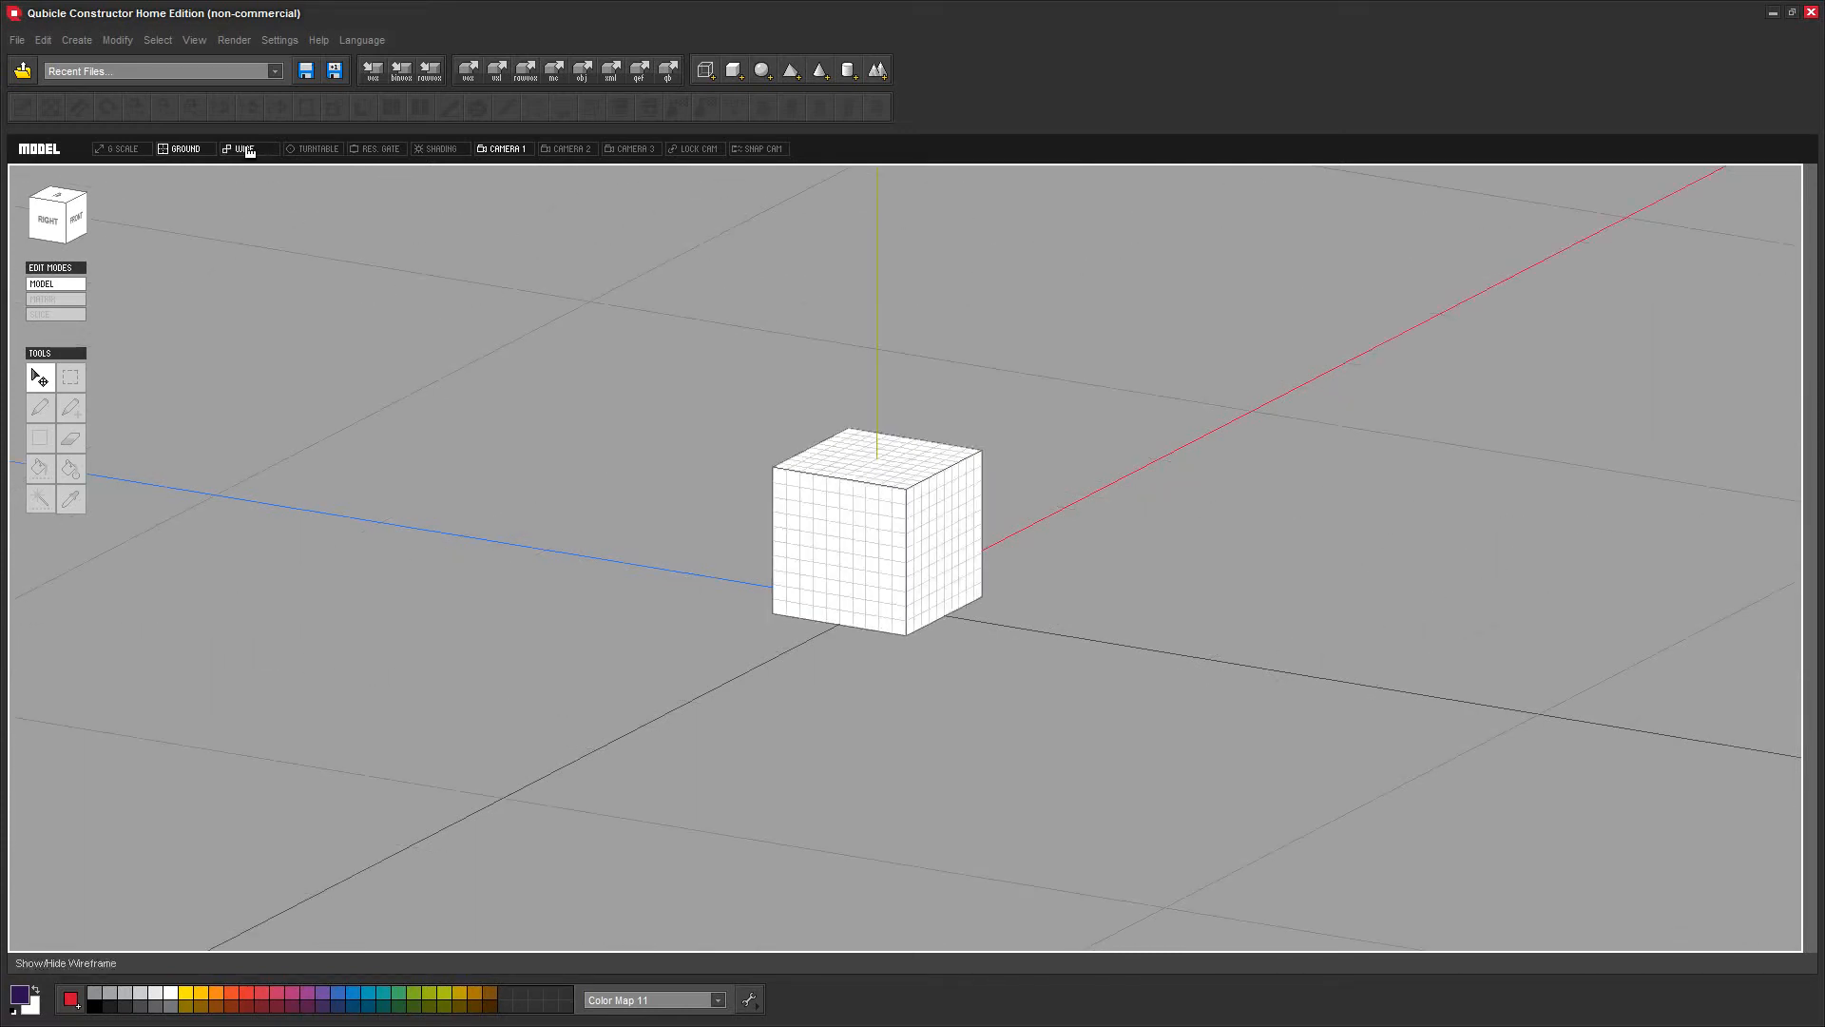
Toggle the wireframe display off and on several times, leaving it shown on the cuboid
left_click(249, 152)
left_click(249, 152)
left_click(249, 152)
left_click(248, 154)
left_click(254, 156)
left_click(255, 156)
Turn on shading, look at the shaded cuboid from its front side, and turn shading off again
mouse_move(515, 549)
right_mouse_down()
mouse_move(546, 580)
mouse_move(530, 568)
right_mouse_up()
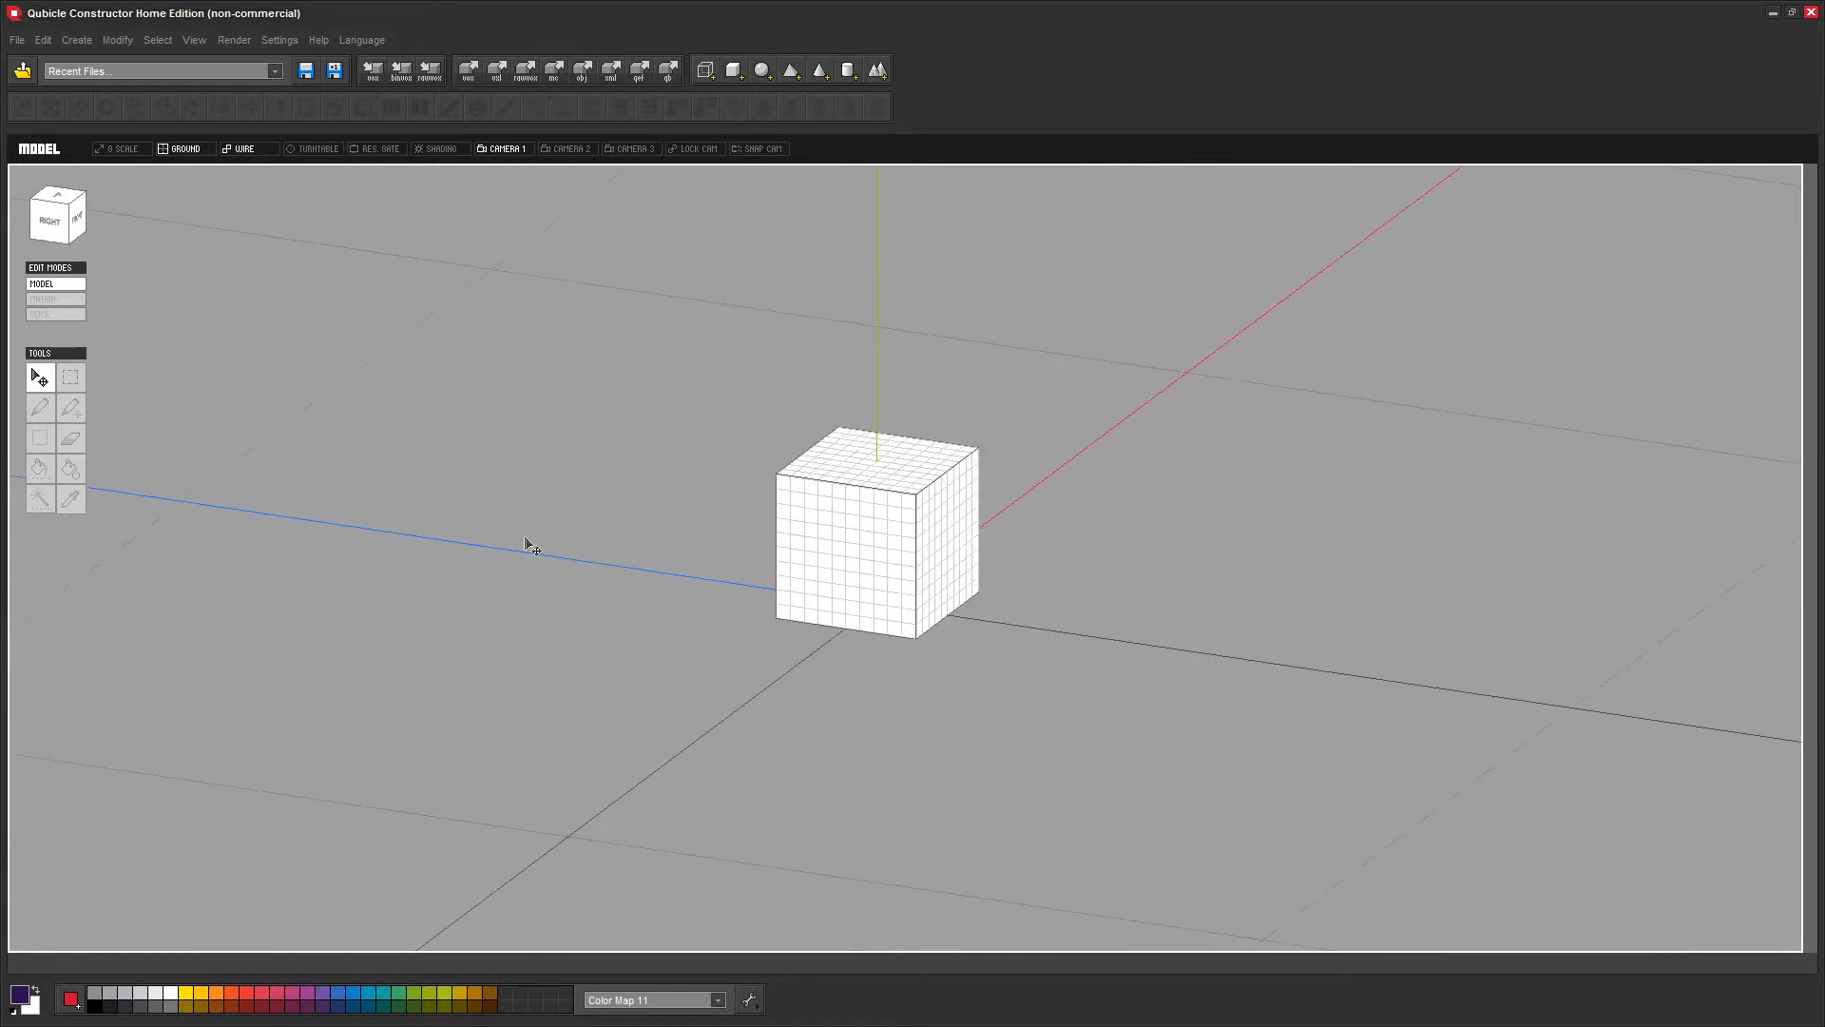
left_click(426, 150)
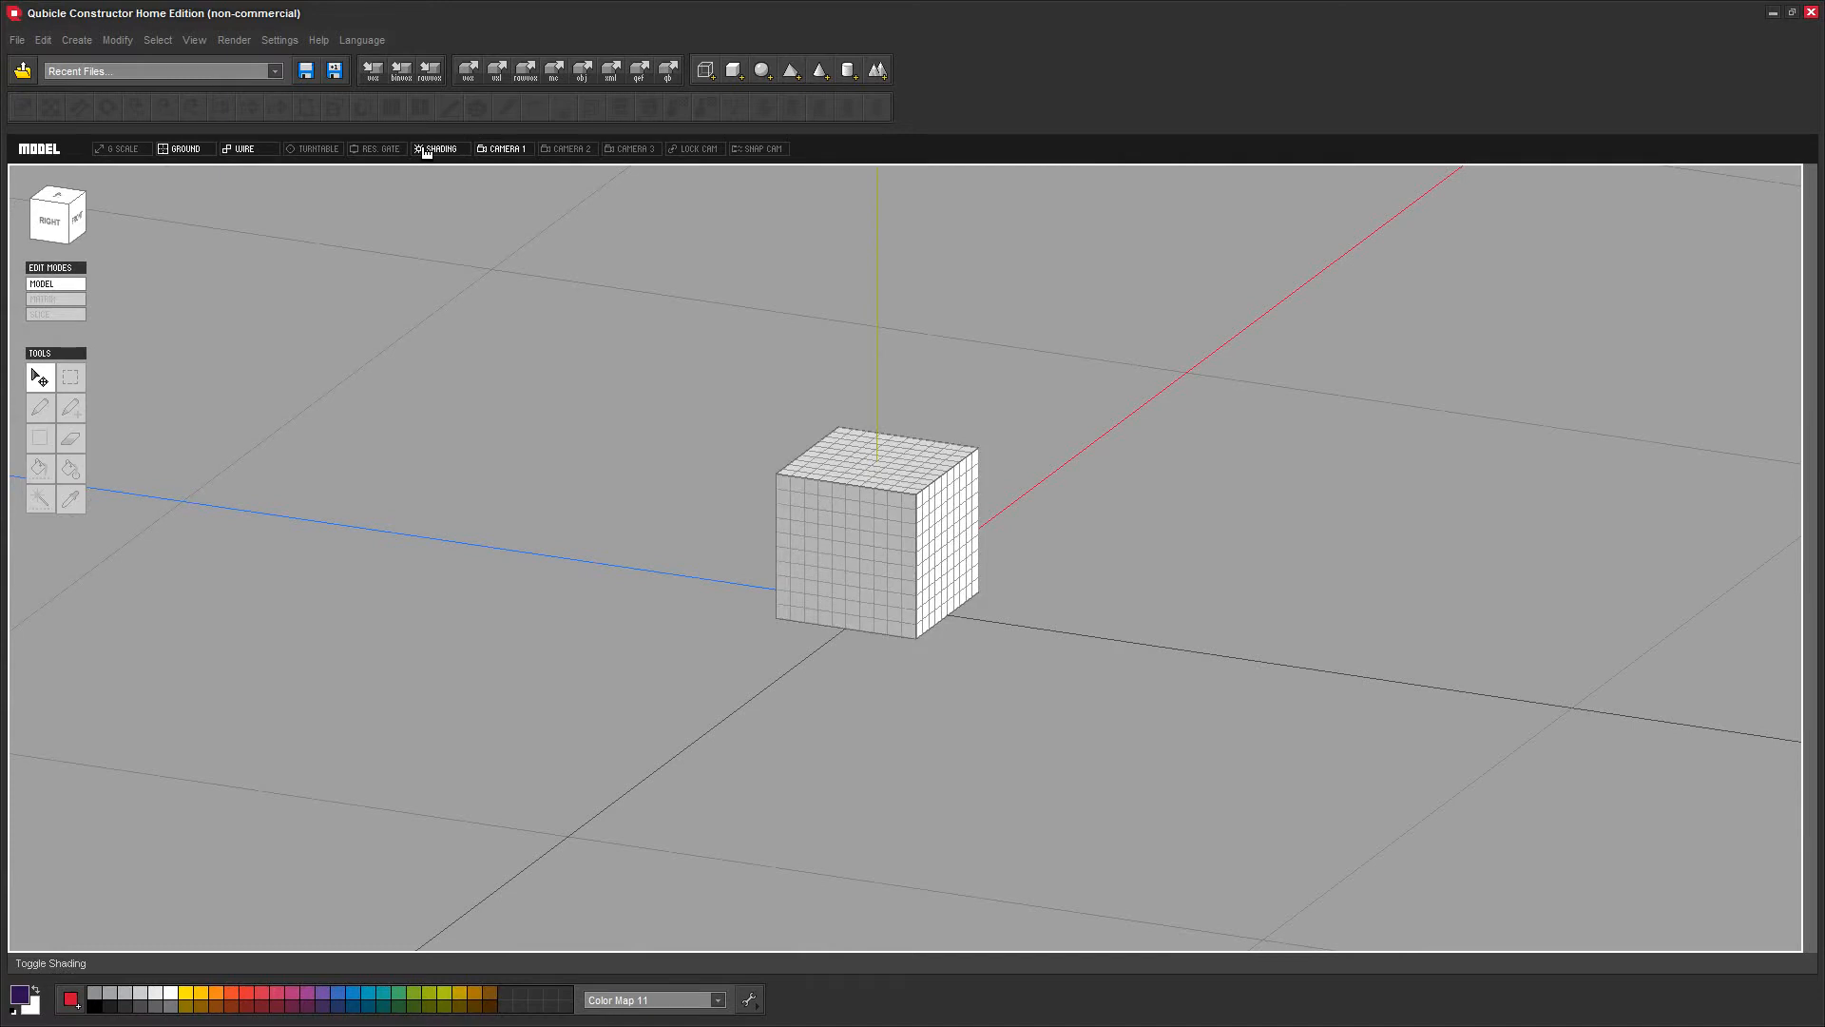
right_click_drag(676, 513, 562, 538)
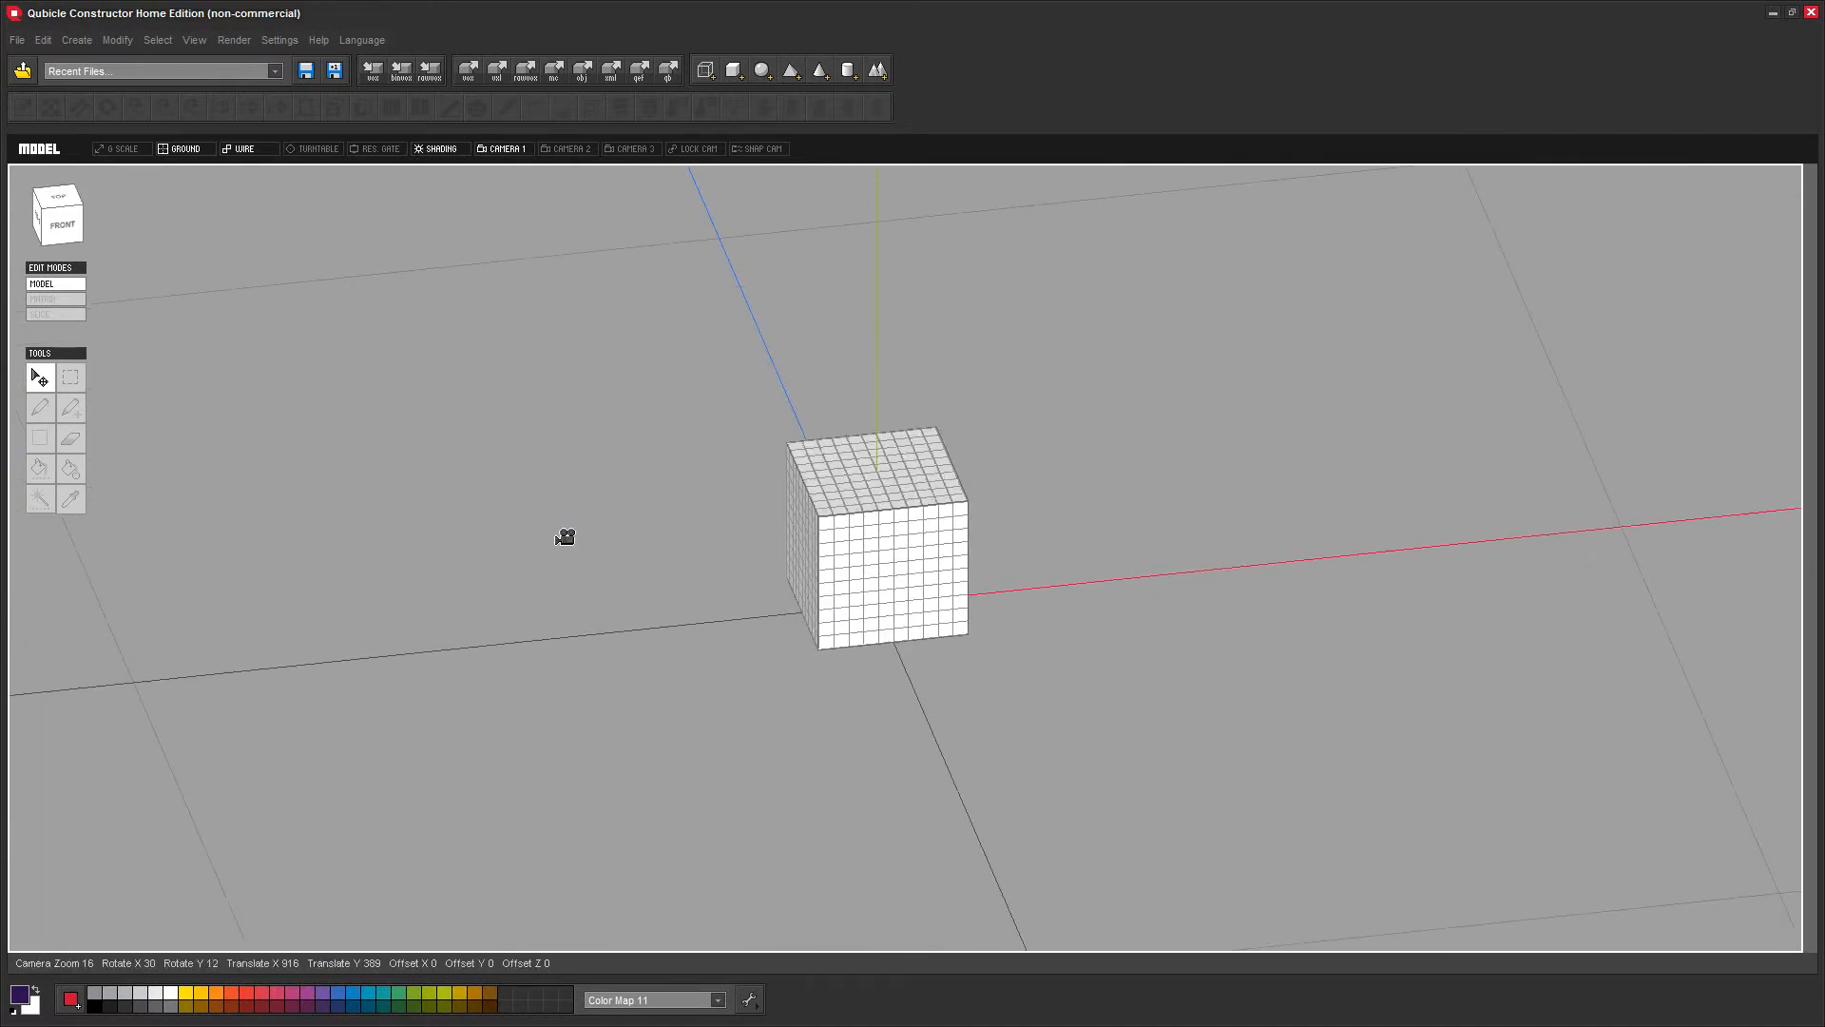
left_click(437, 149)
Examine the cuboid from several angles with the camera pulled back to show more of the ground grid
mouse_move(485, 355)
right_mouse_down()
mouse_move(514, 404)
mouse_move(543, 209)
right_mouse_up()
scroll(563, 466, "down", 5)
right_click_drag(570, 611, 533, 570)
right_click_drag(644, 665, 811, 681)
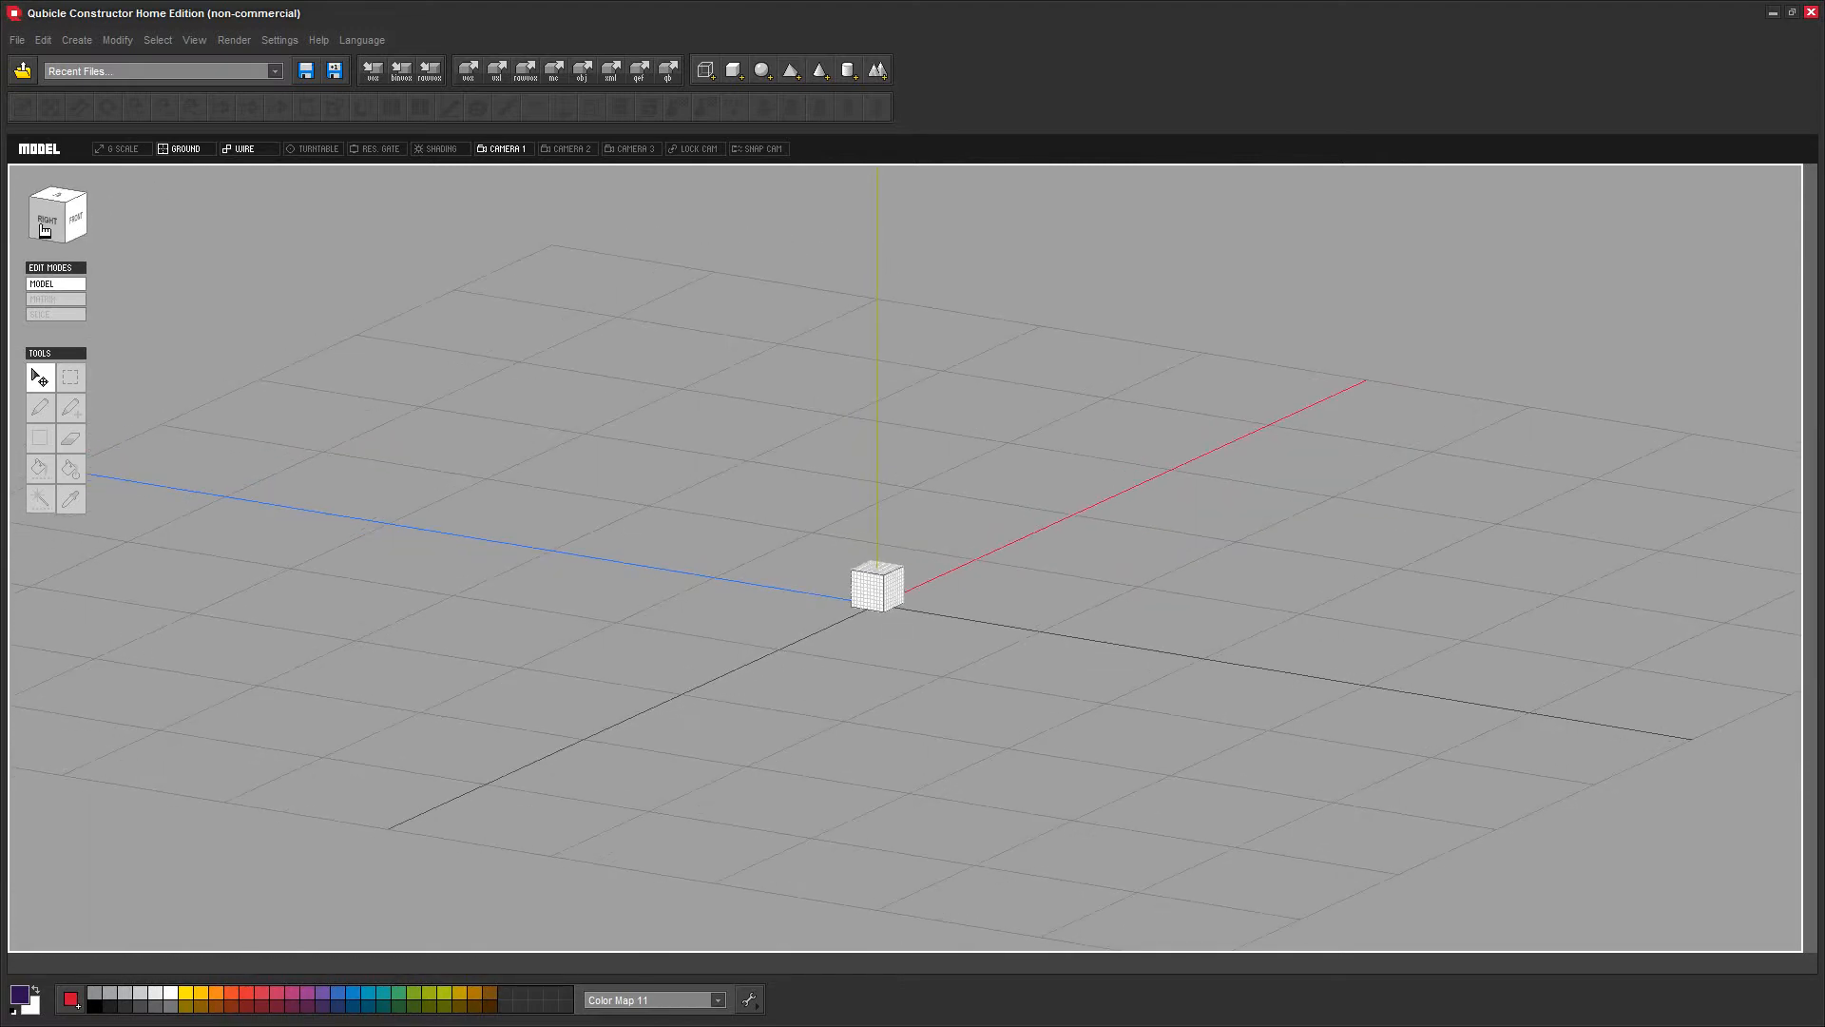
right_click_drag(463, 361, 460, 384)
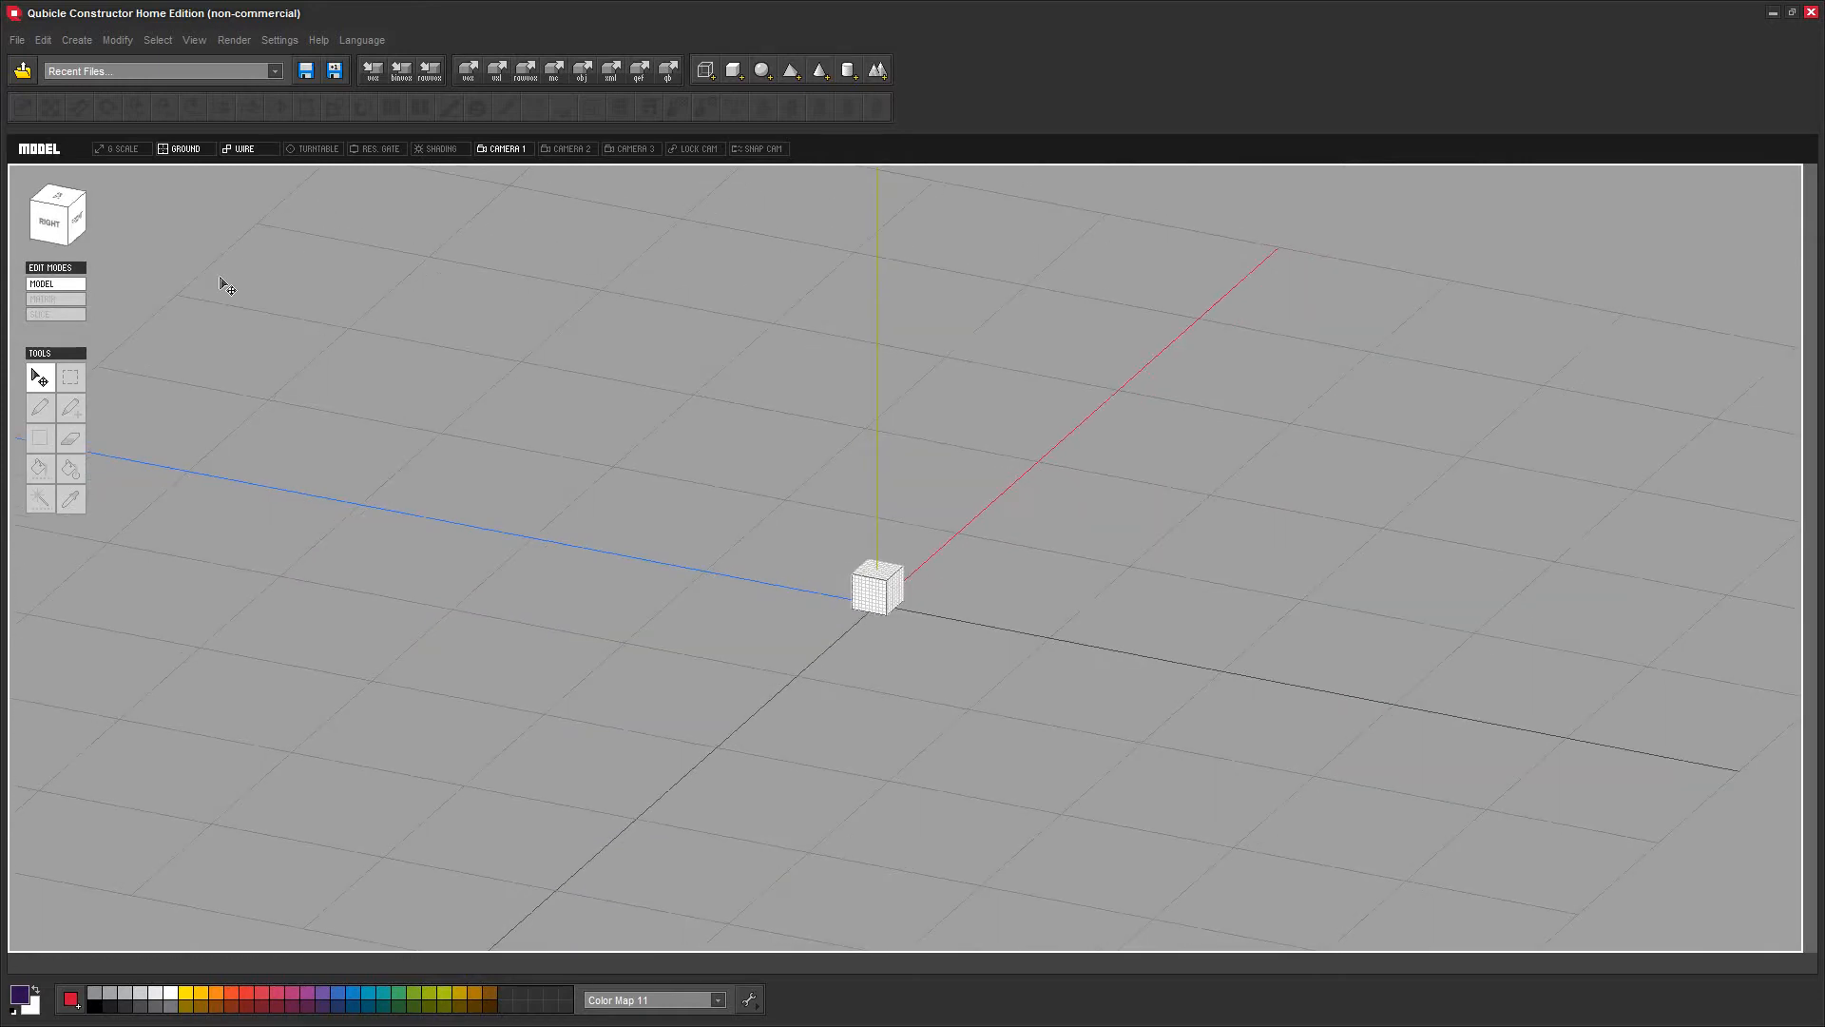
right_click_drag(572, 603, 543, 586)
right_click_drag(452, 388, 454, 409)
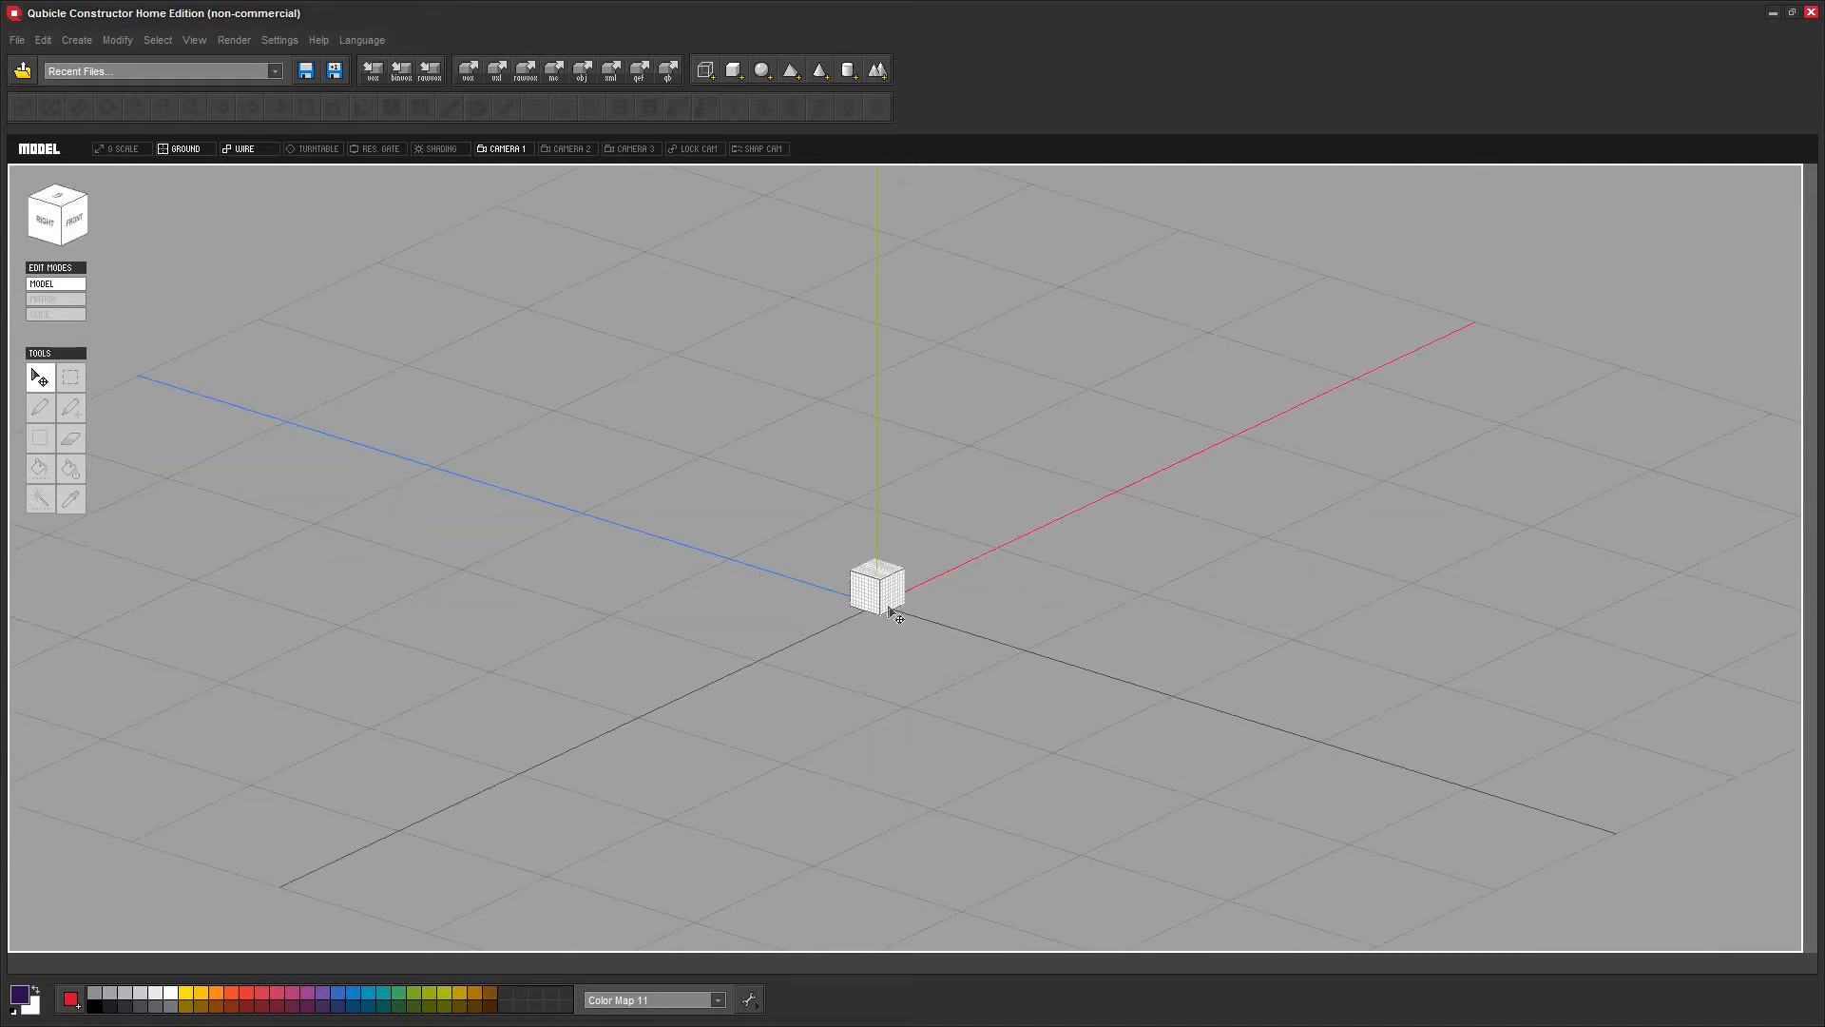
Snap the camera to the Right and Front views, returning to an angled view after each
left_click(45, 226)
right_click_drag(1035, 496, 947, 541)
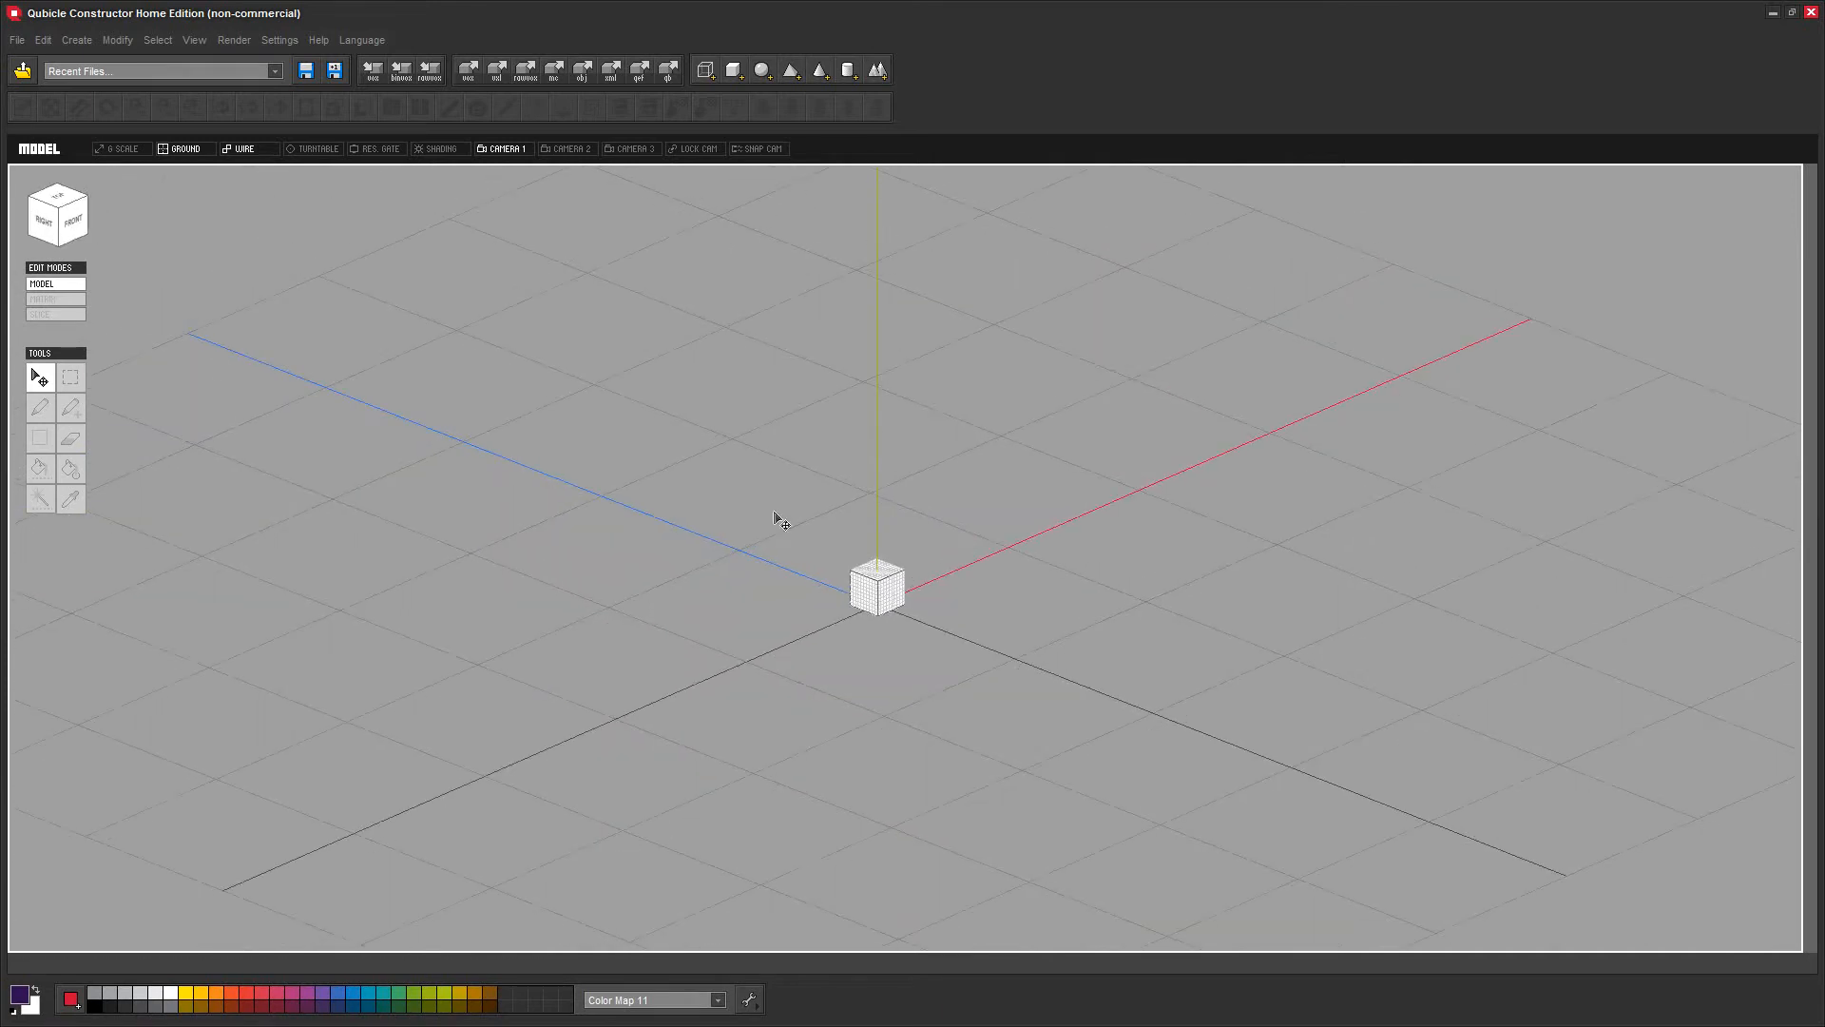
left_click(79, 222)
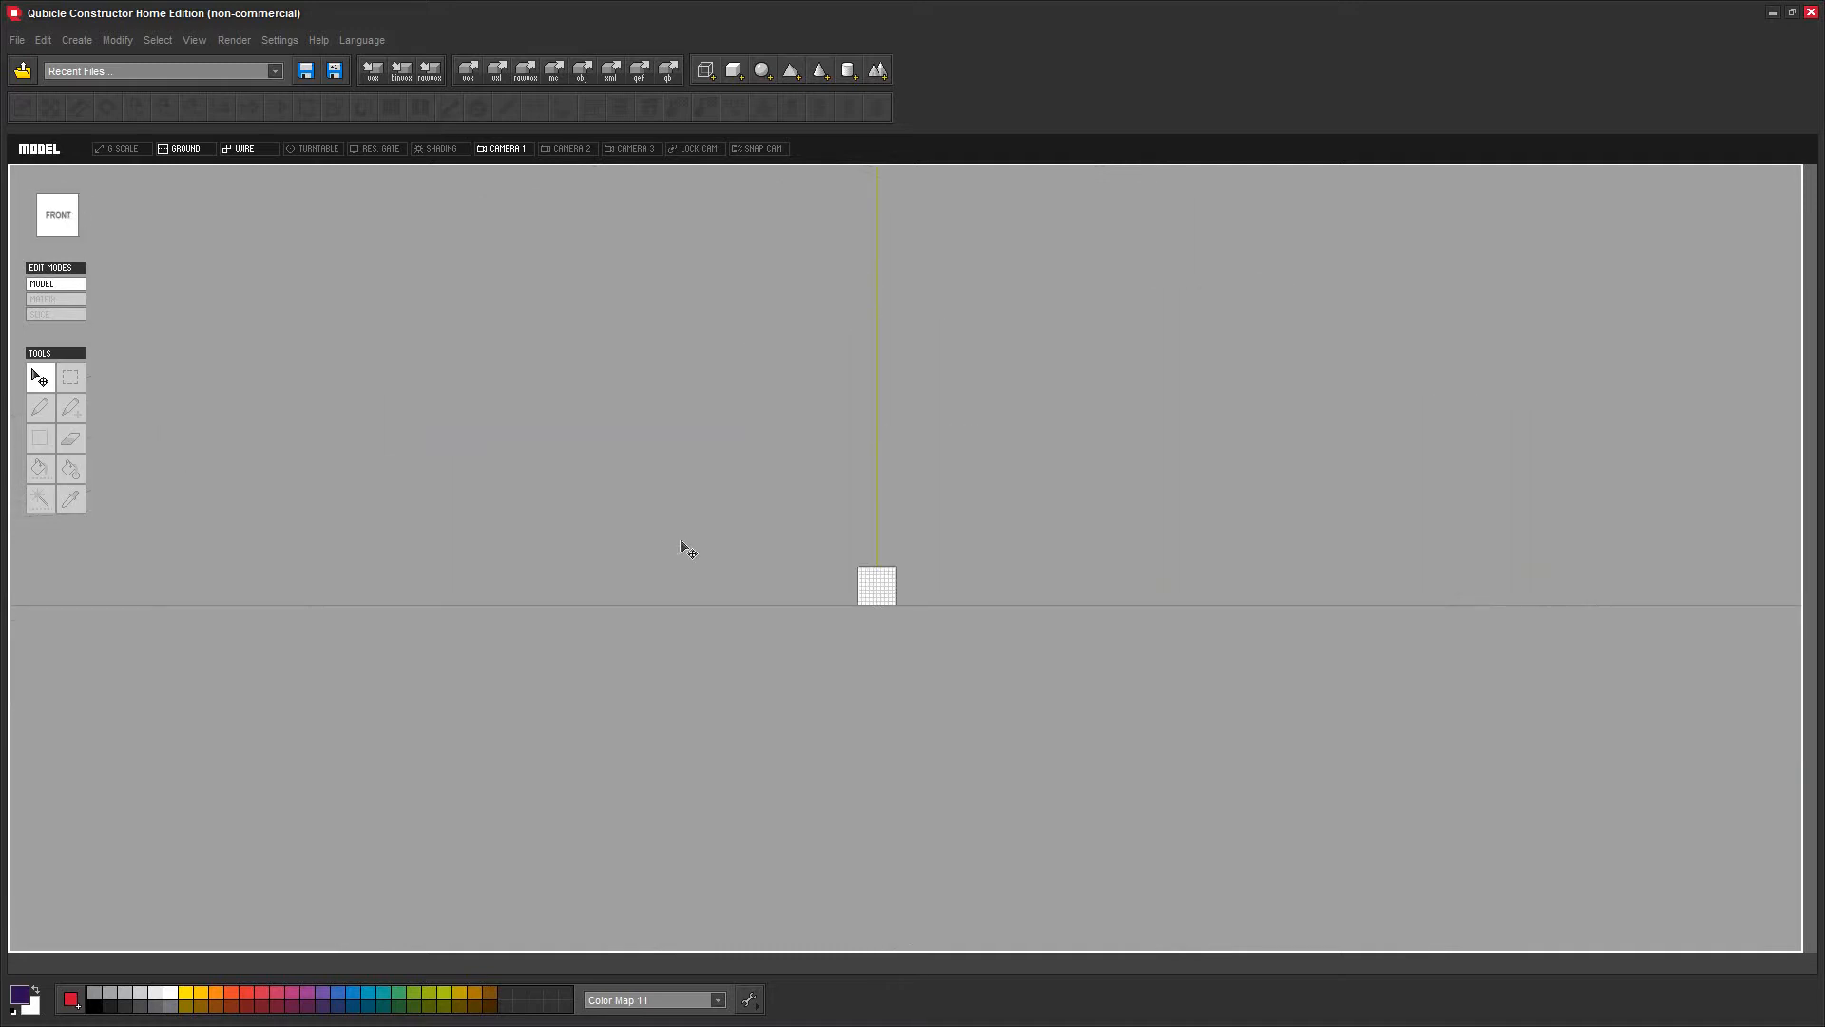
right_click_drag(669, 469, 766, 520)
right_click_drag(133, 249, 345, 369)
View the cuboid repeatedly from near and far, ending at a medium distance with its right side facing the camera
scroll(570, 570, "up", 5)
right_click_drag(551, 554, 590, 493)
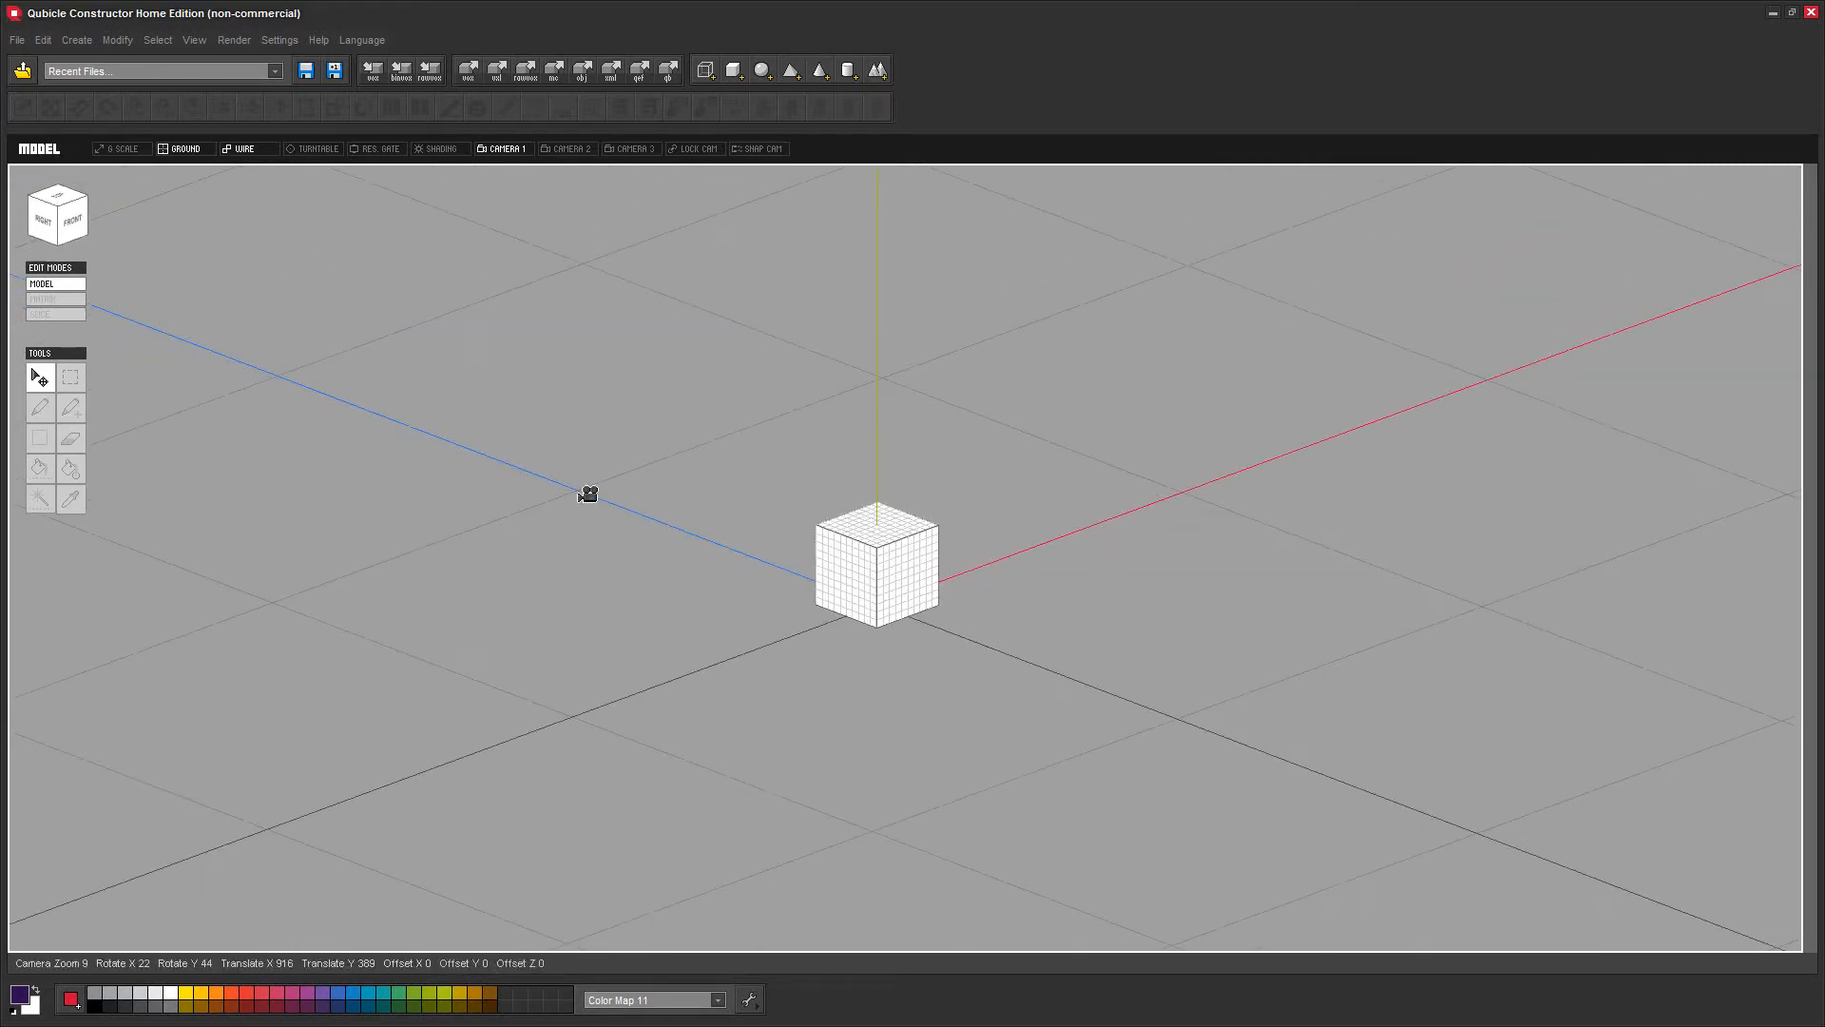
scroll(611, 663, "down", 5)
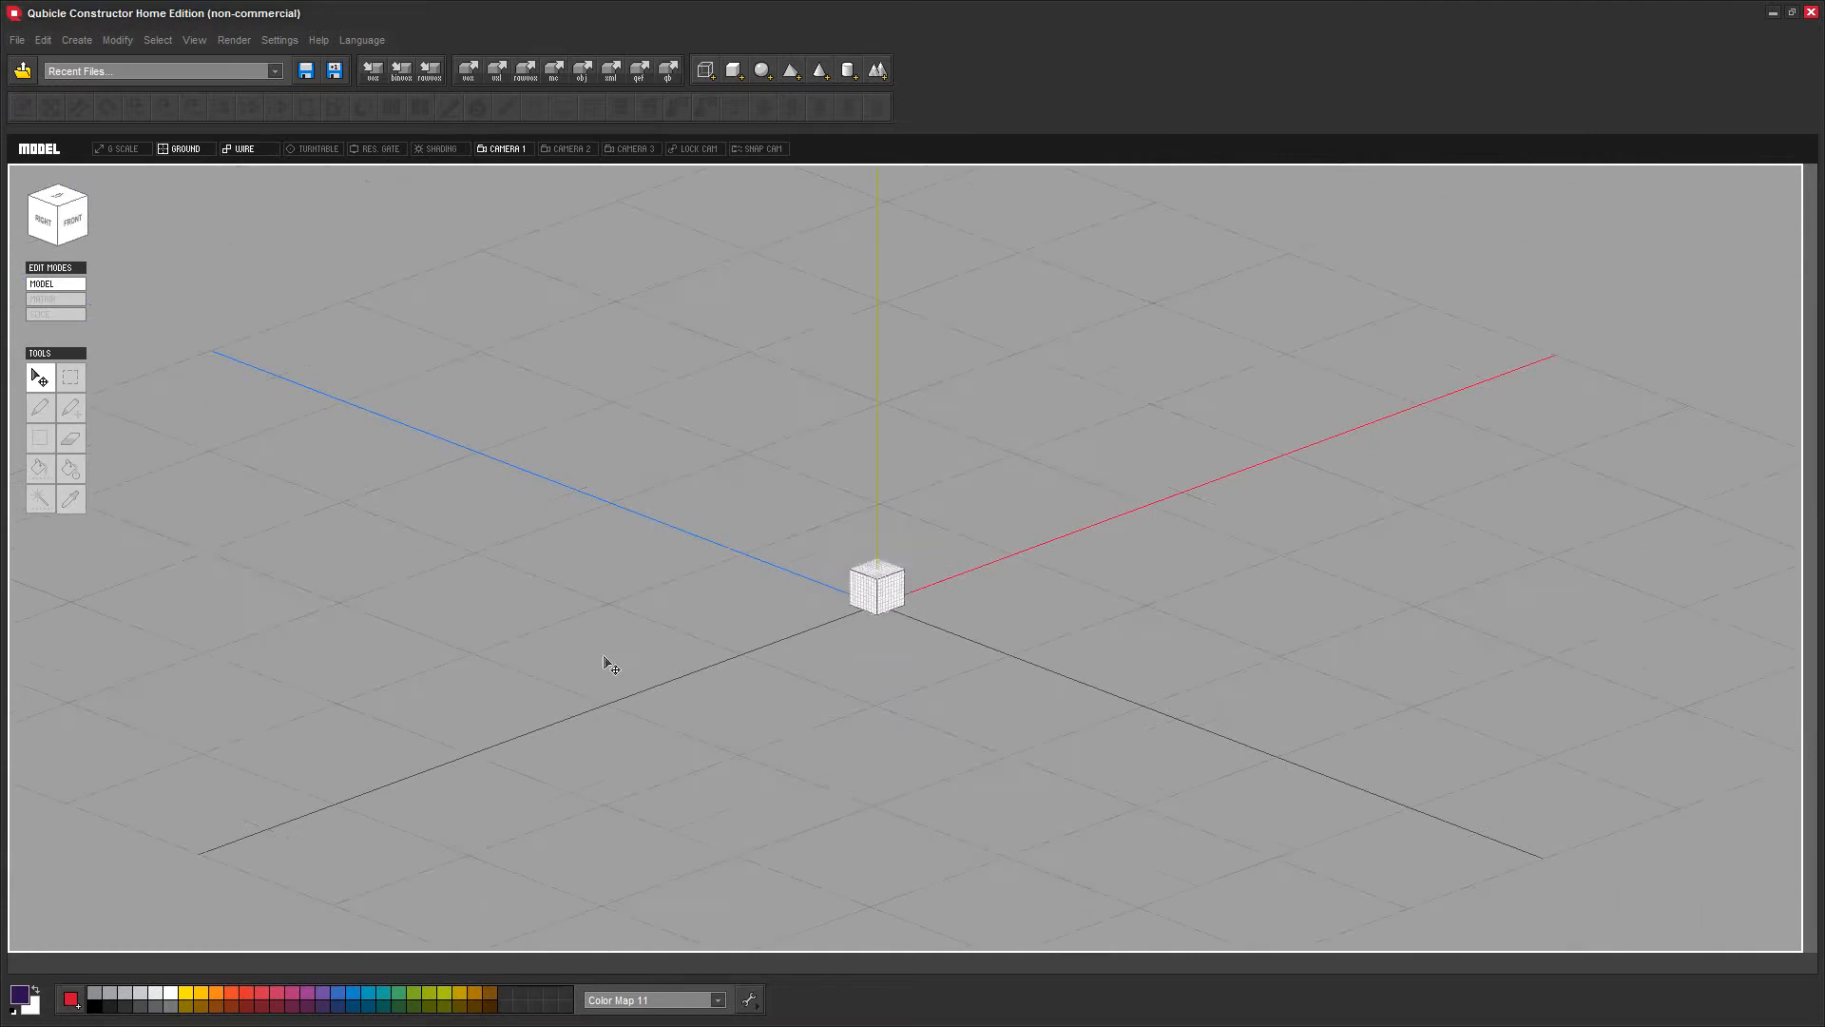
scroll(825, 677, "up", 3)
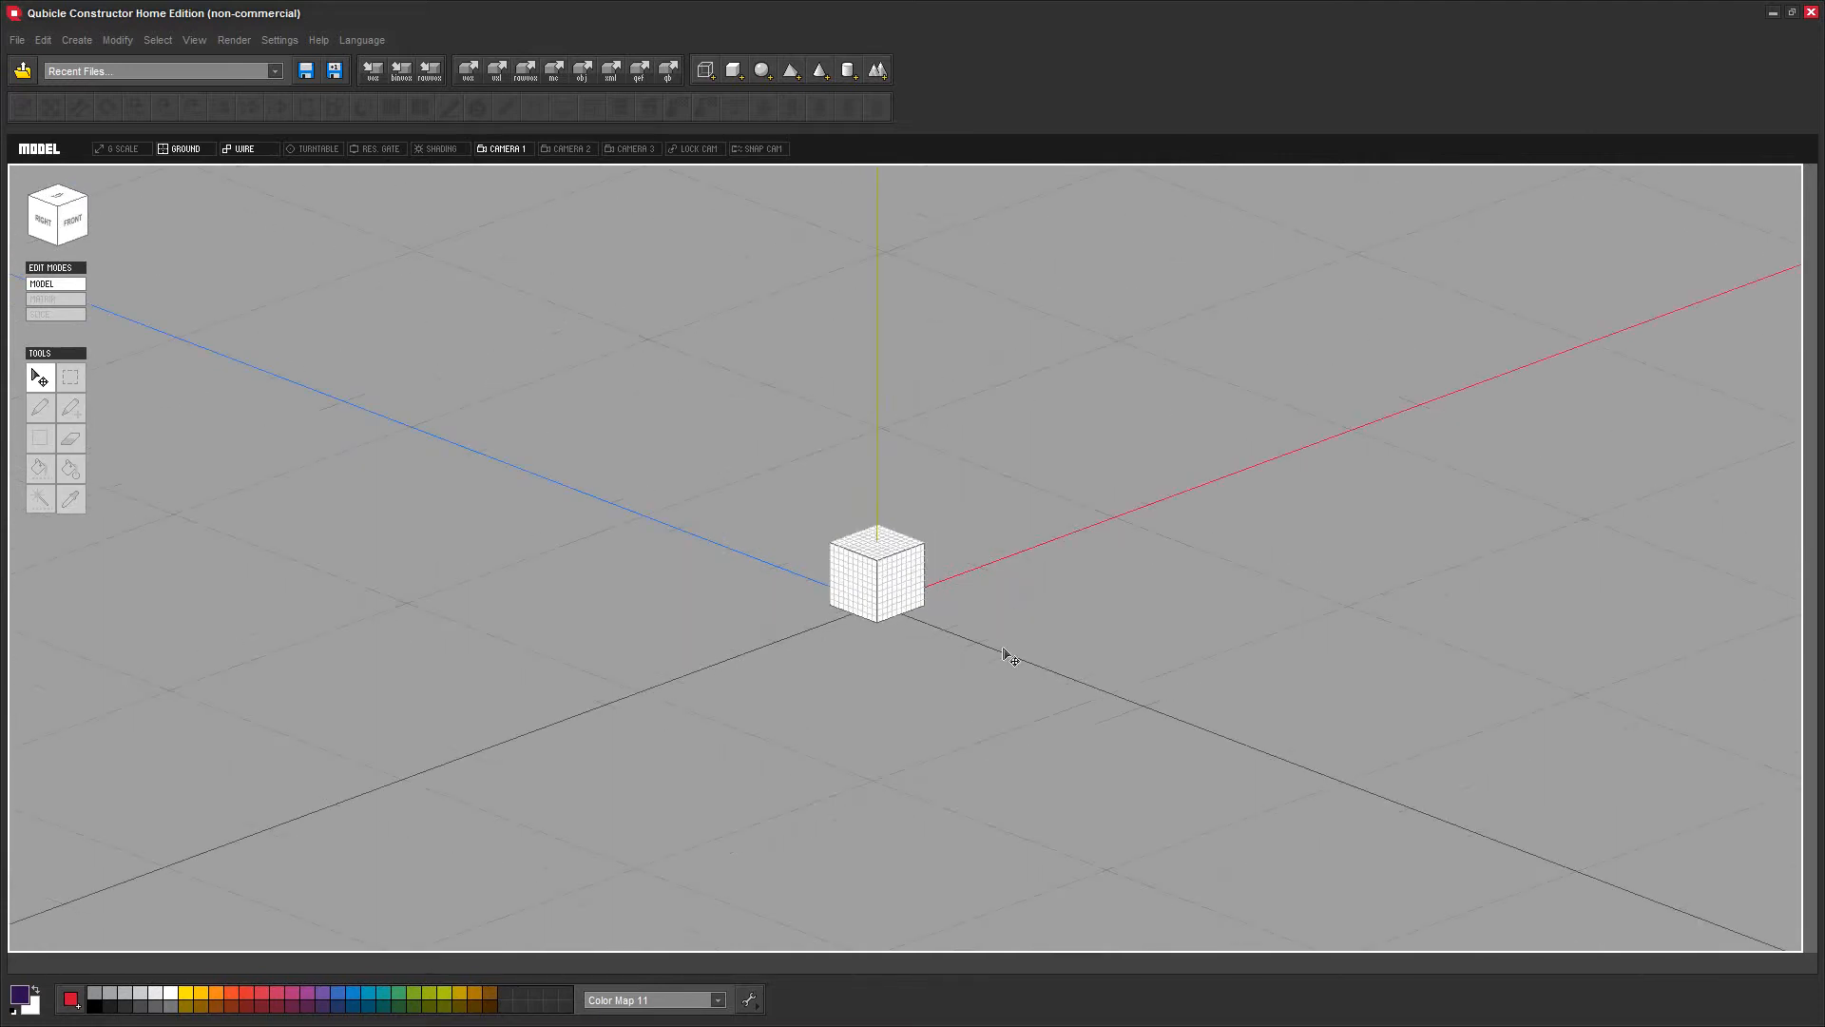
scroll(1011, 658, "down", 5)
scroll(1022, 659, "up", 5)
scroll(1022, 659, "down", 2)
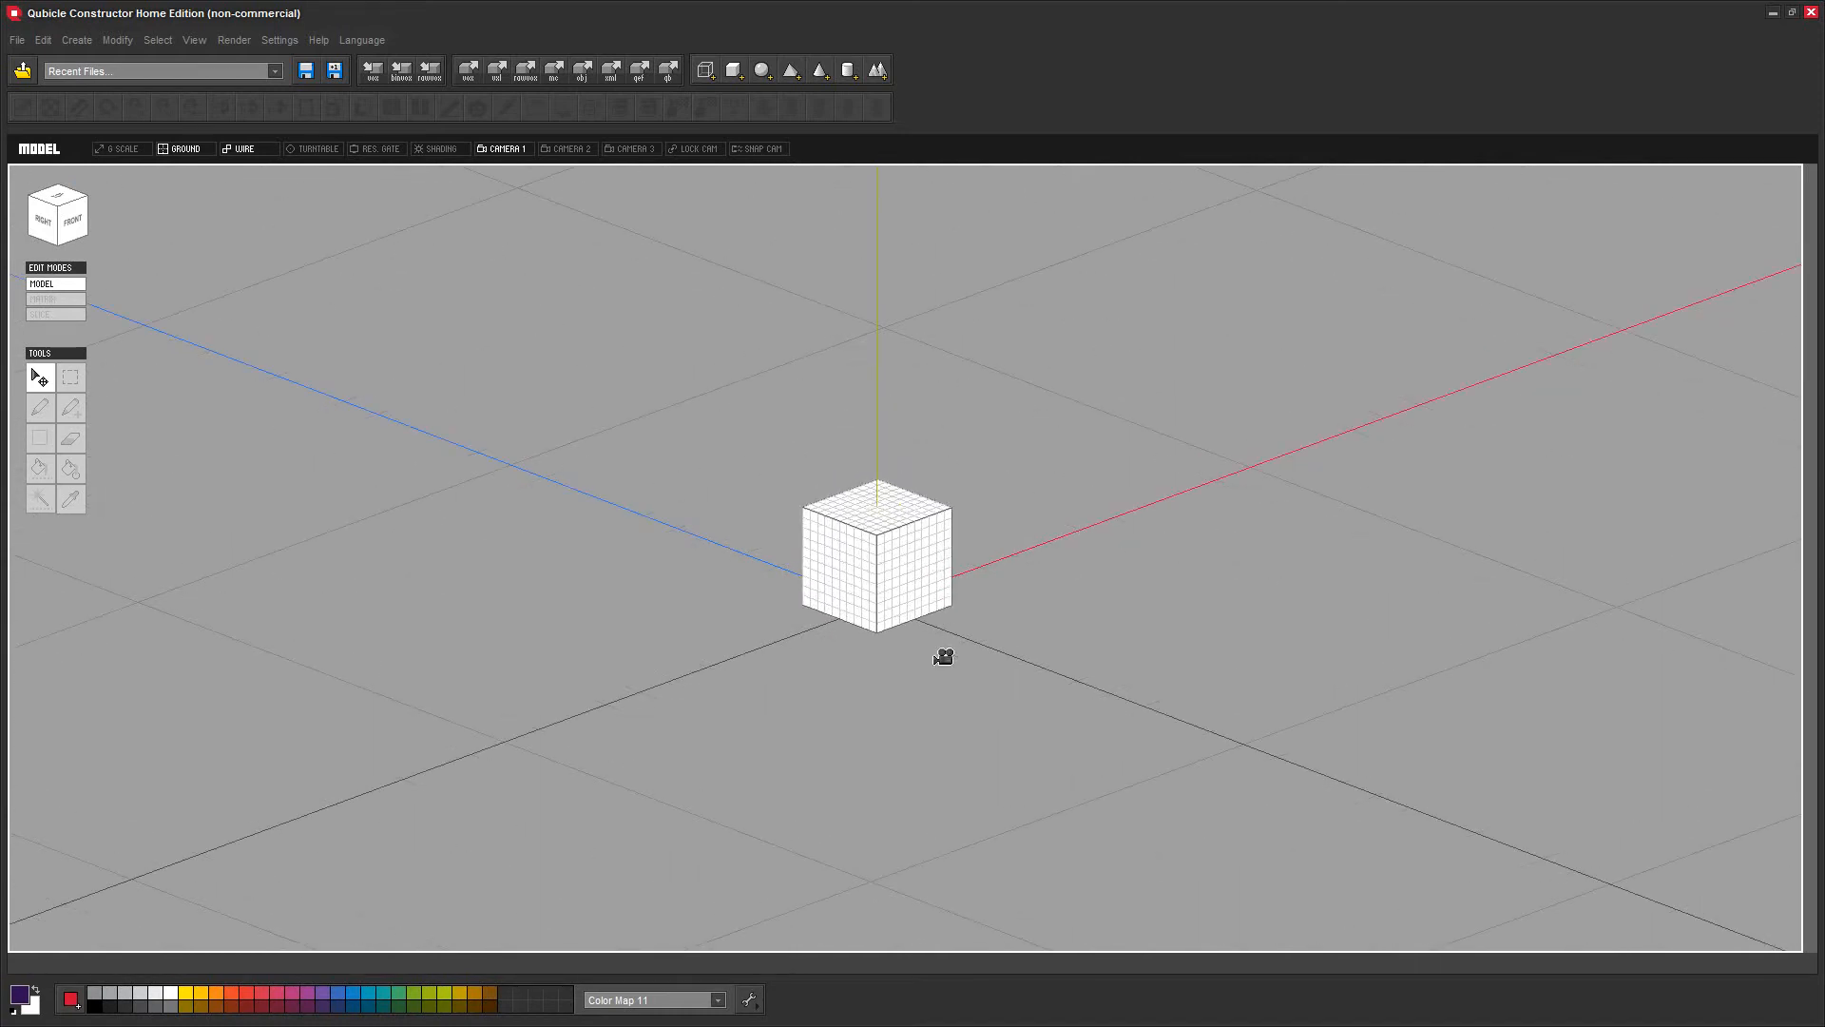
mouse_move(860, 675)
right_mouse_down()
mouse_move(1023, 681)
mouse_move(1292, 648)
mouse_move(1052, 701)
mouse_move(852, 672)
mouse_move(888, 639)
mouse_move(1005, 653)
mouse_move(890, 668)
right_mouse_up()
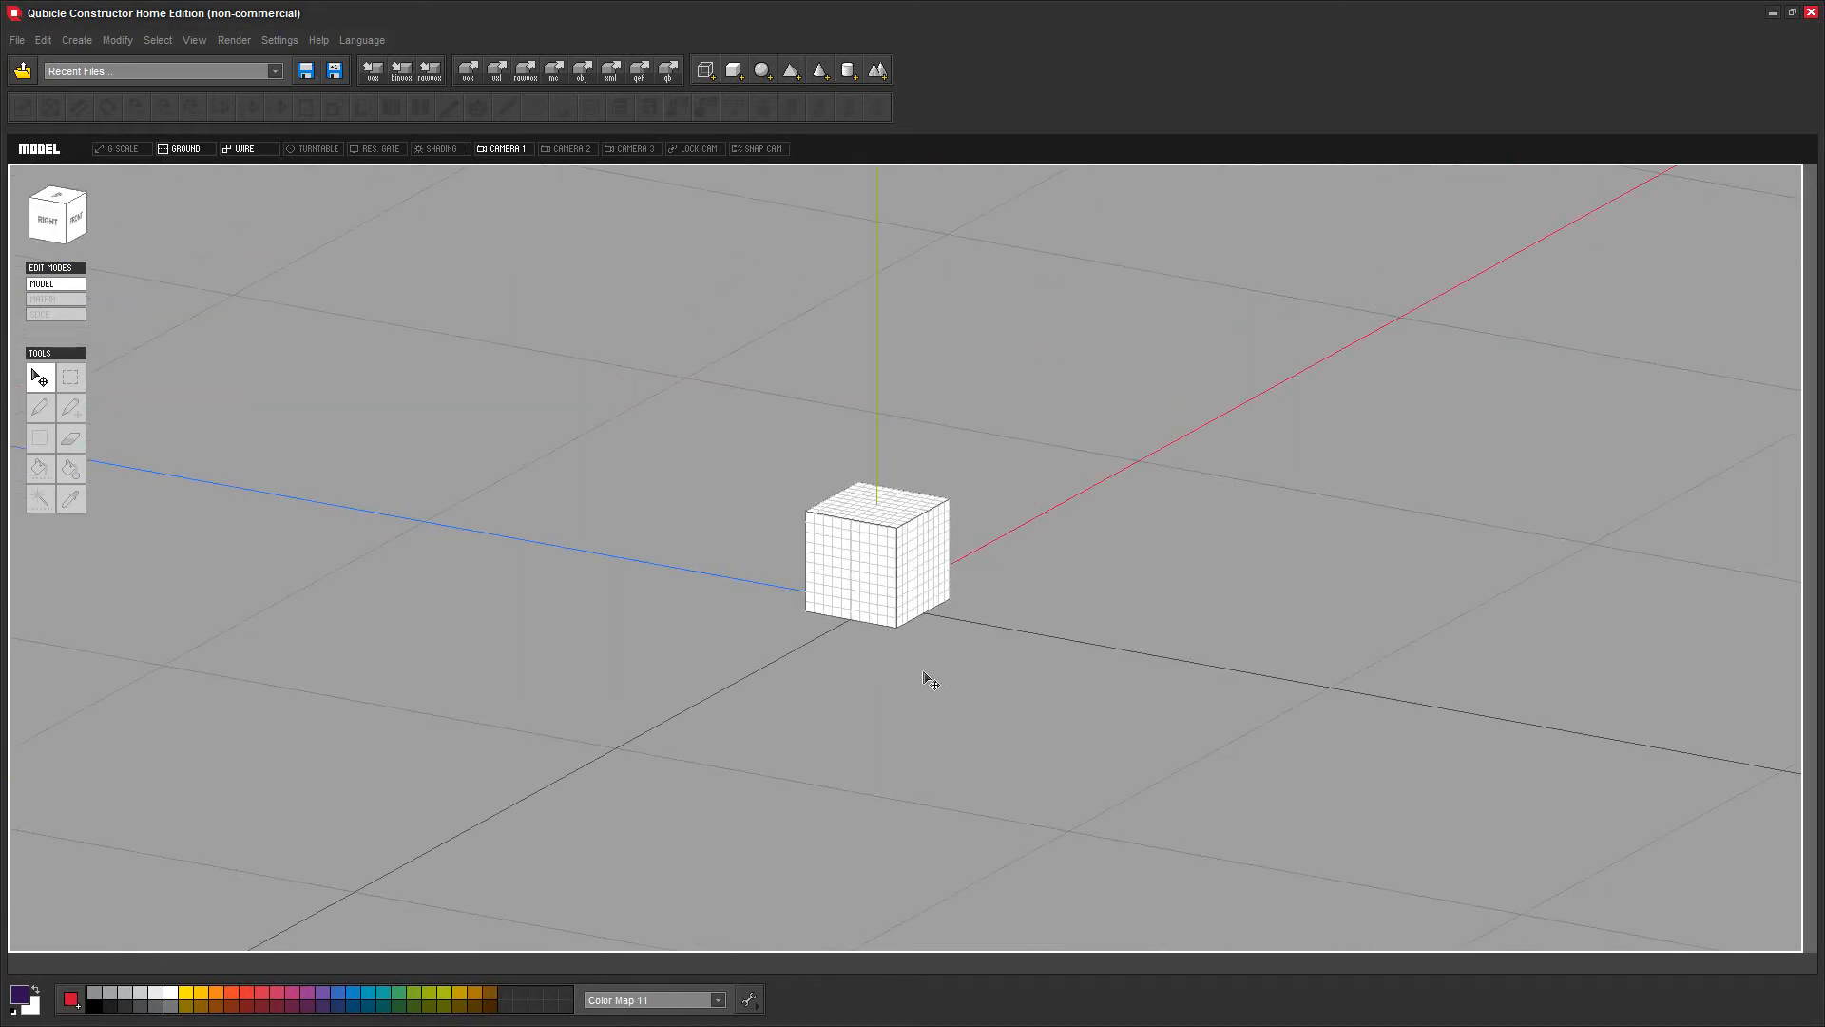
Shift the camera sideways in both directions at varying distances, and bring the cuboid back near the middle of the view
middle_click_drag(946, 660, 733, 726)
scroll(733, 725, "down", 5)
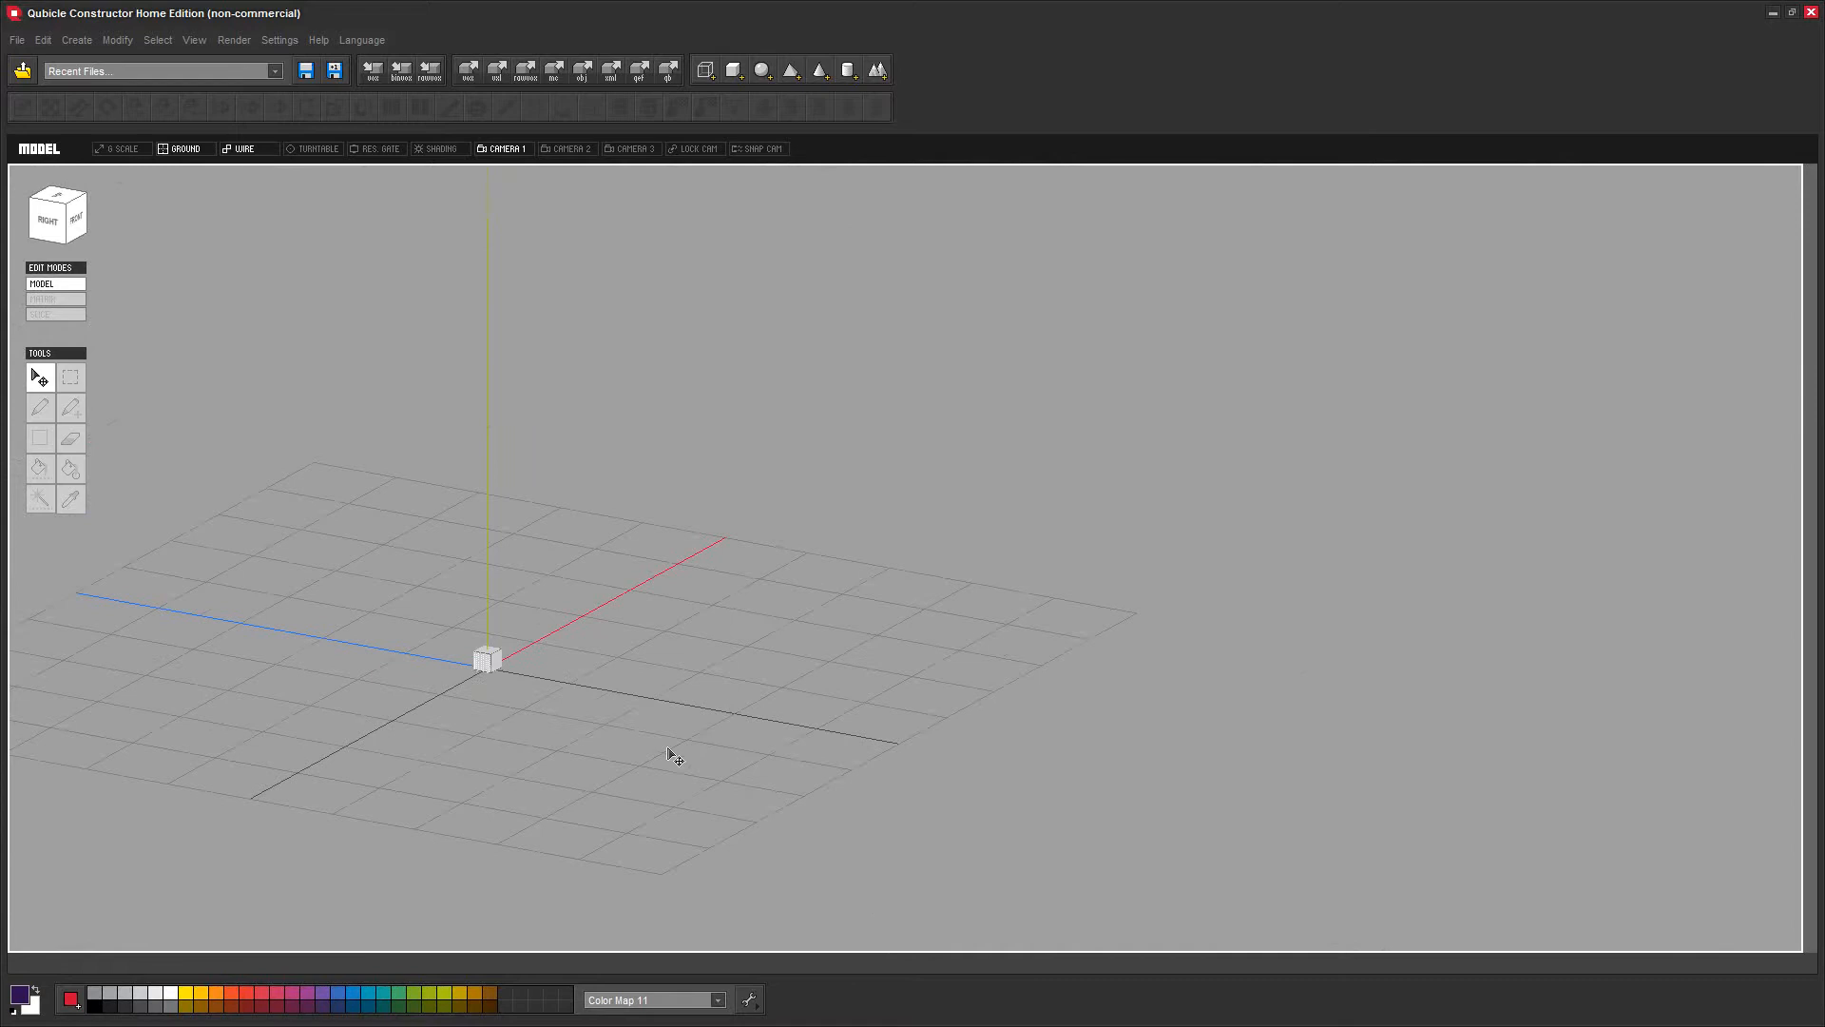
middle_click_drag(473, 717, 1286, 641)
scroll(1348, 664, "up", 4)
mouse_move(1328, 684)
right_mouse_down()
mouse_move(1352, 700)
mouse_move(1479, 681)
mouse_move(1320, 721)
mouse_move(1210, 716)
mouse_move(1312, 689)
mouse_move(1194, 697)
mouse_move(1298, 691)
right_mouse_up()
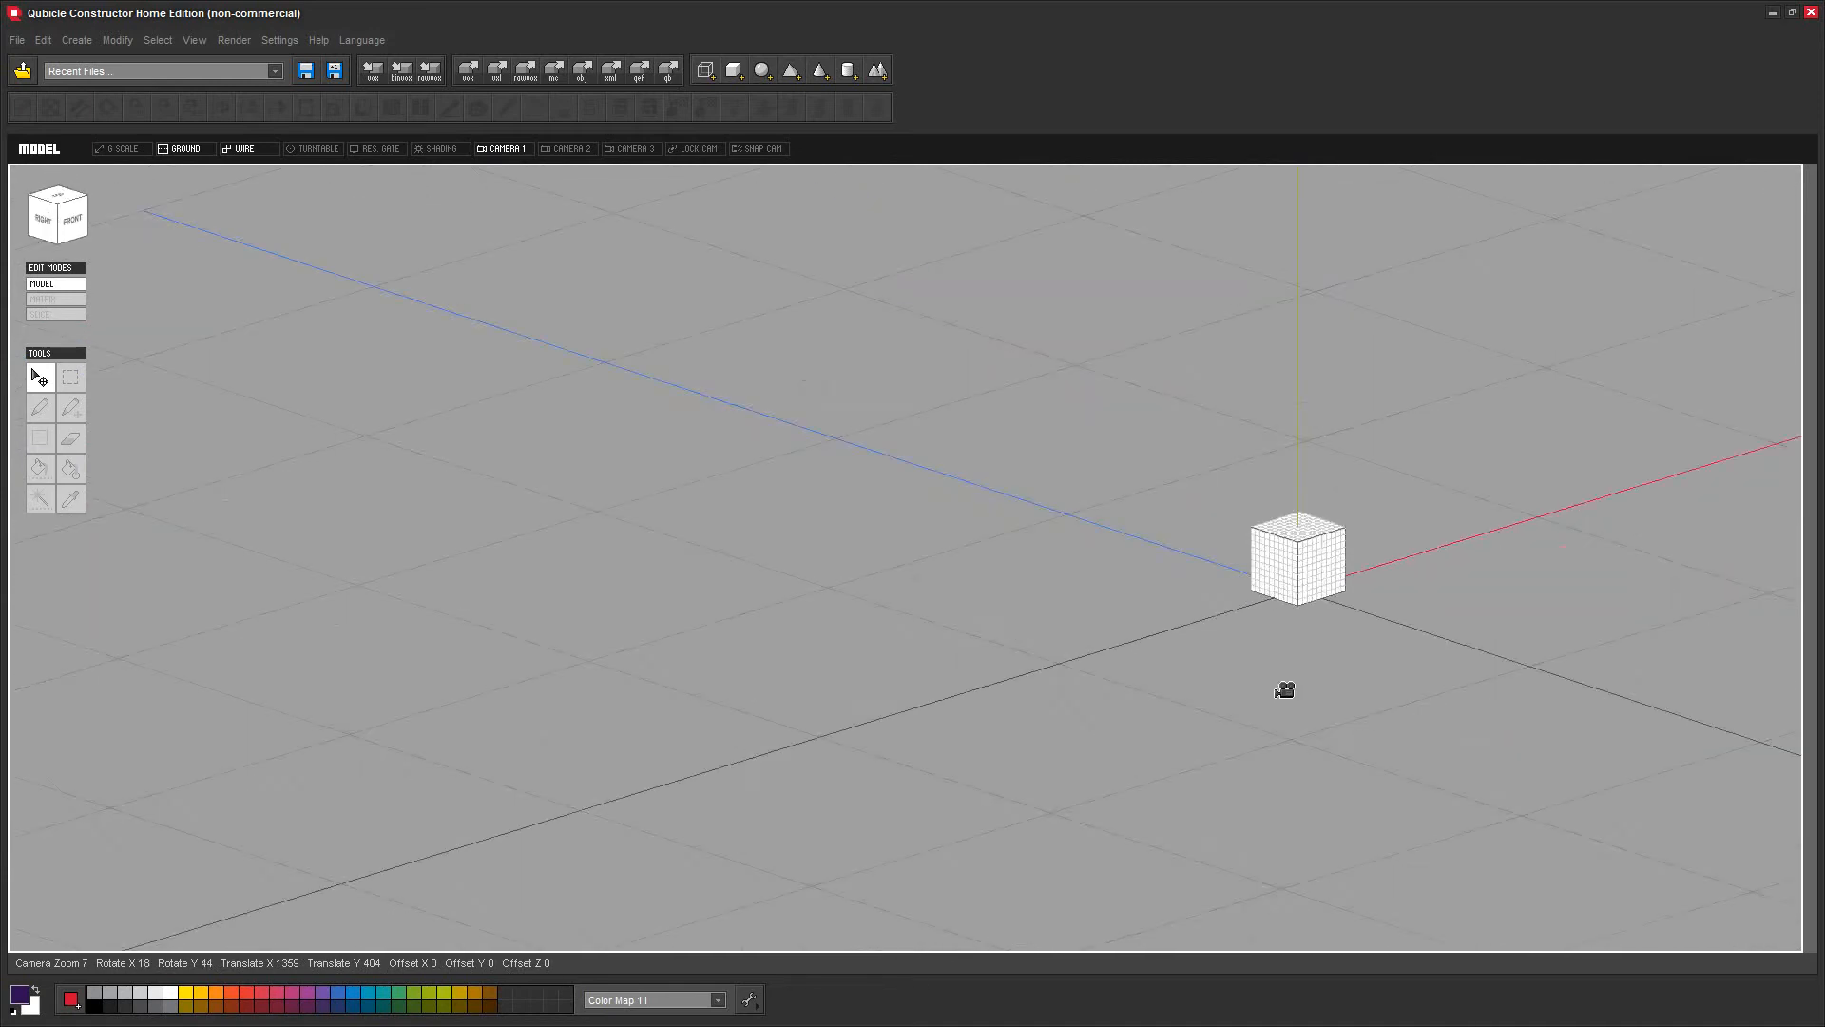
scroll(1314, 686, "down", 5)
scroll(1317, 677, "up", 4)
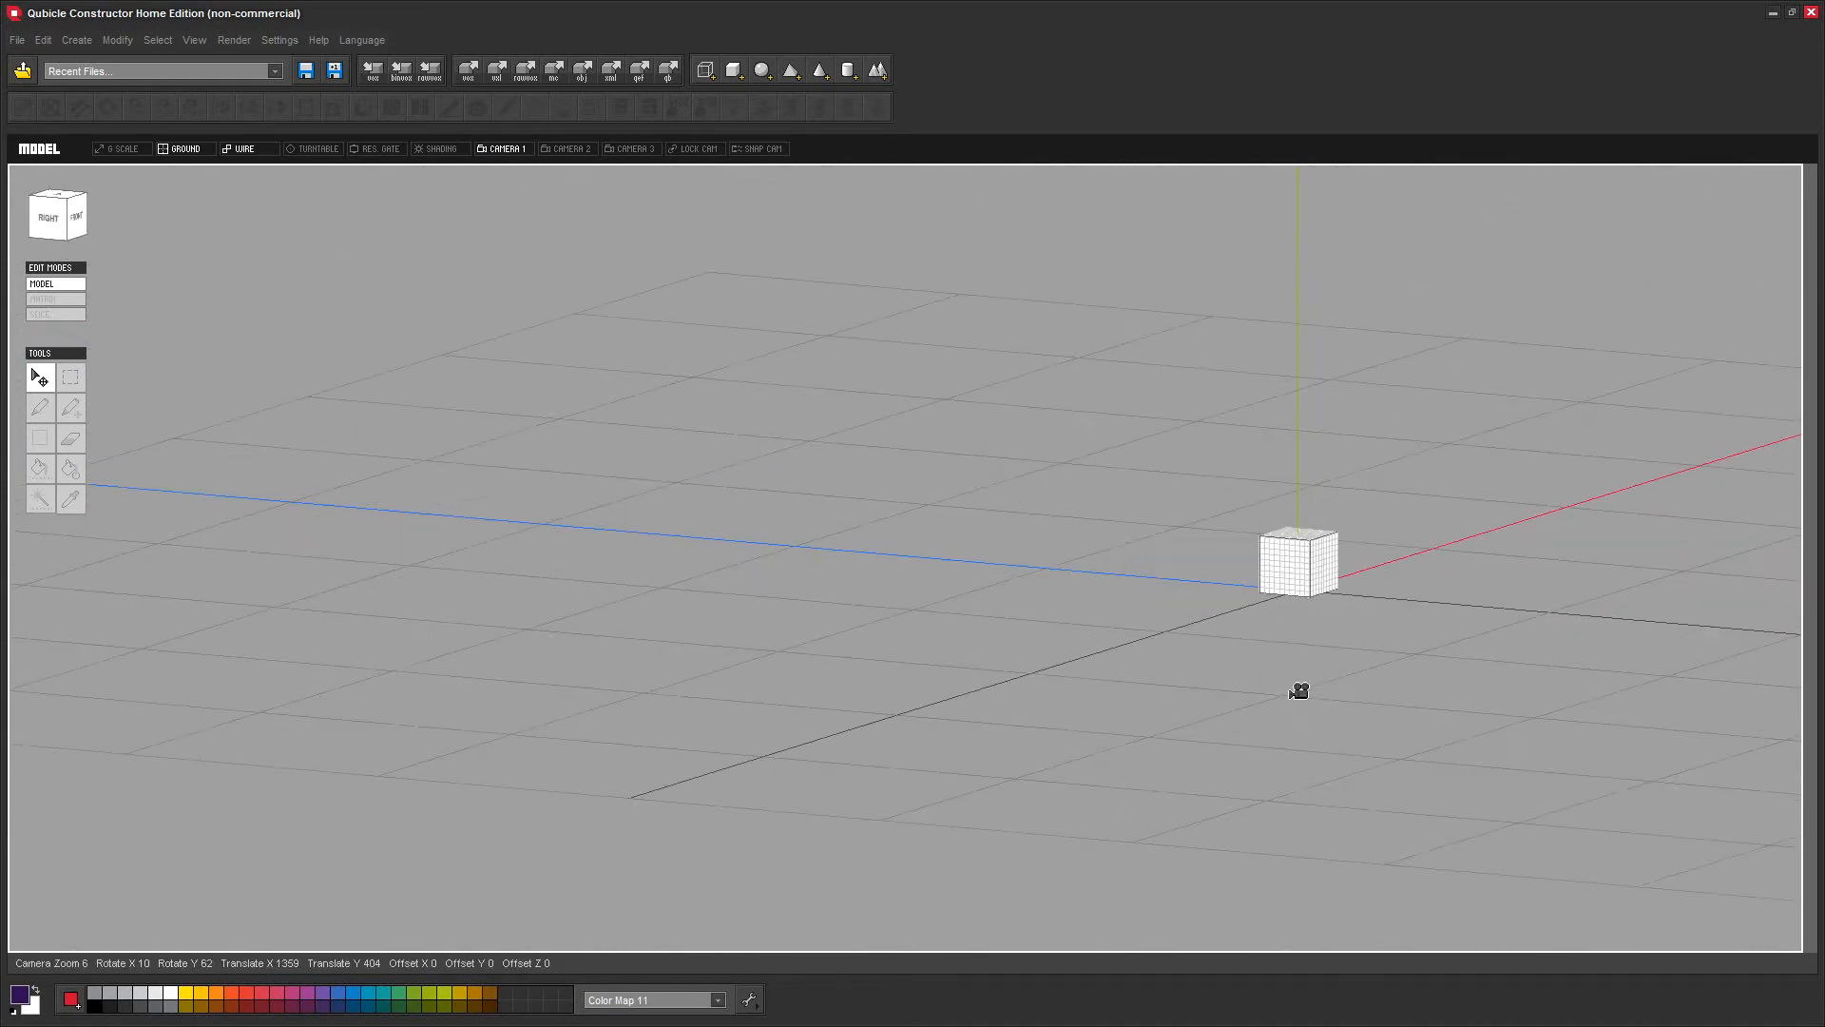
scroll(1298, 691, "down", 5)
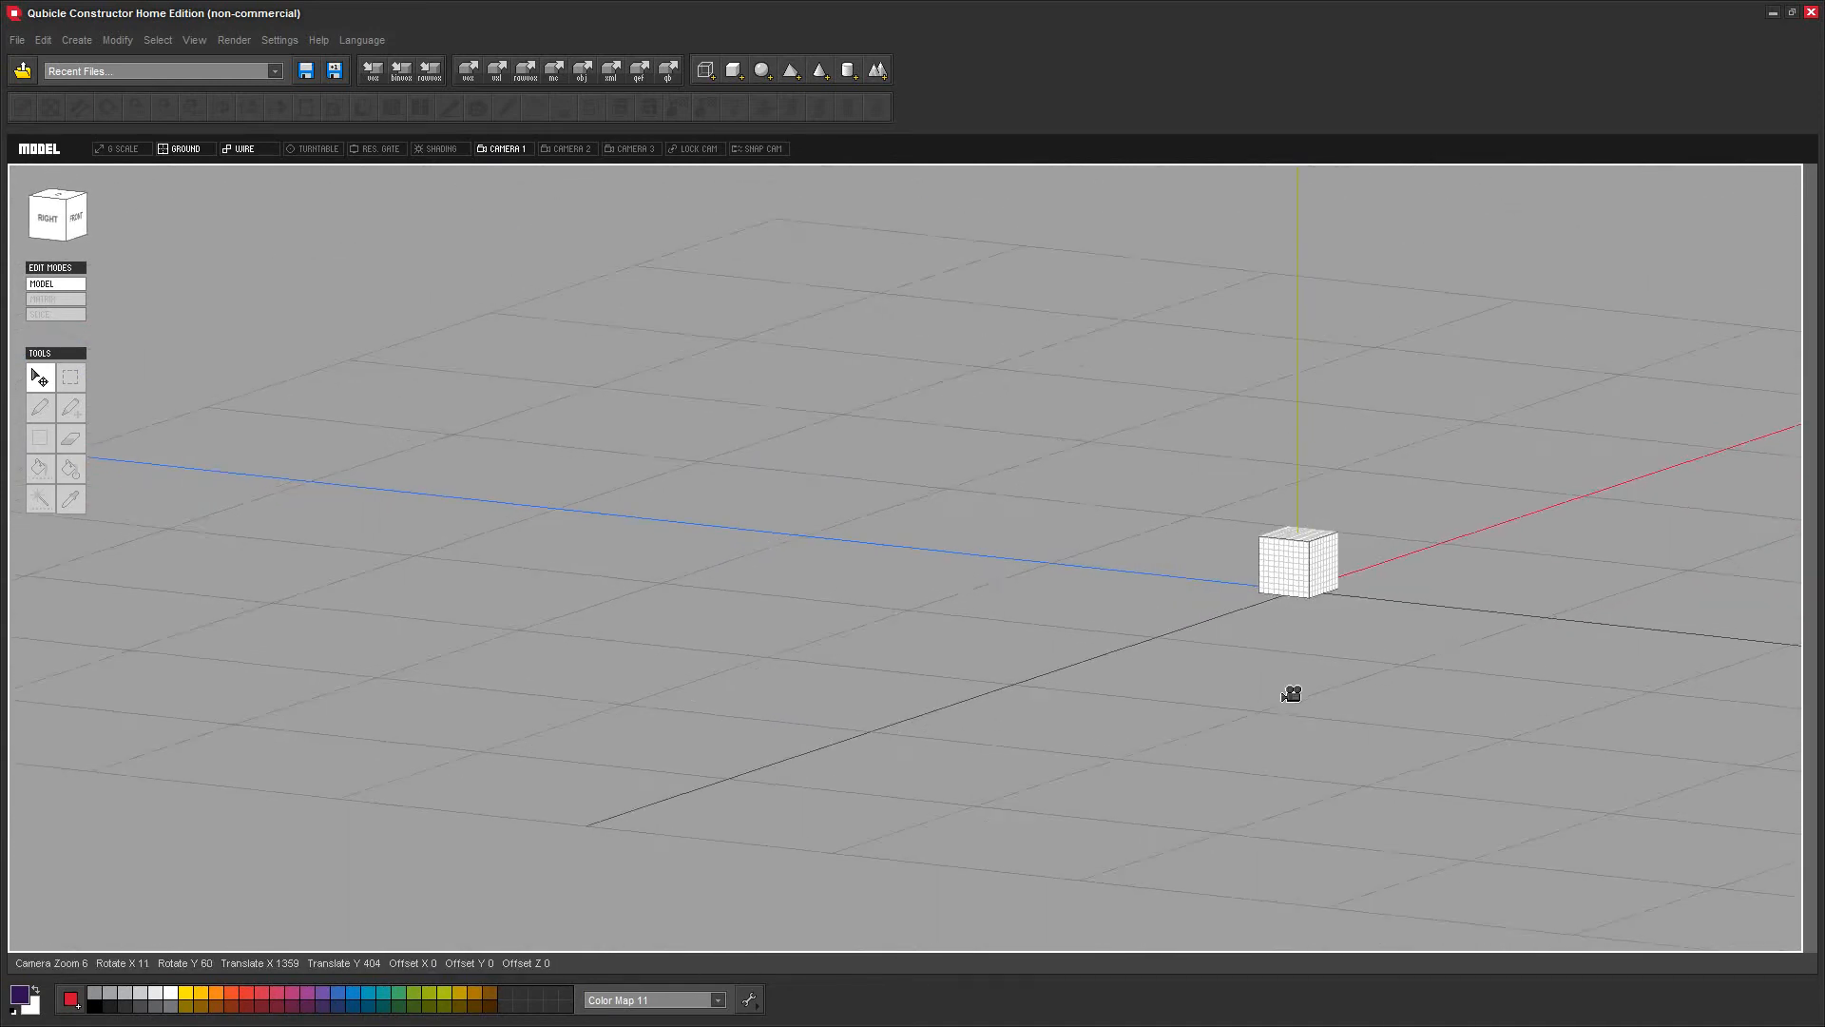
middle_click_drag(1357, 608, 958, 585)
scroll(958, 585, "up", 8)
right_click_drag(1047, 750, 1014, 795)
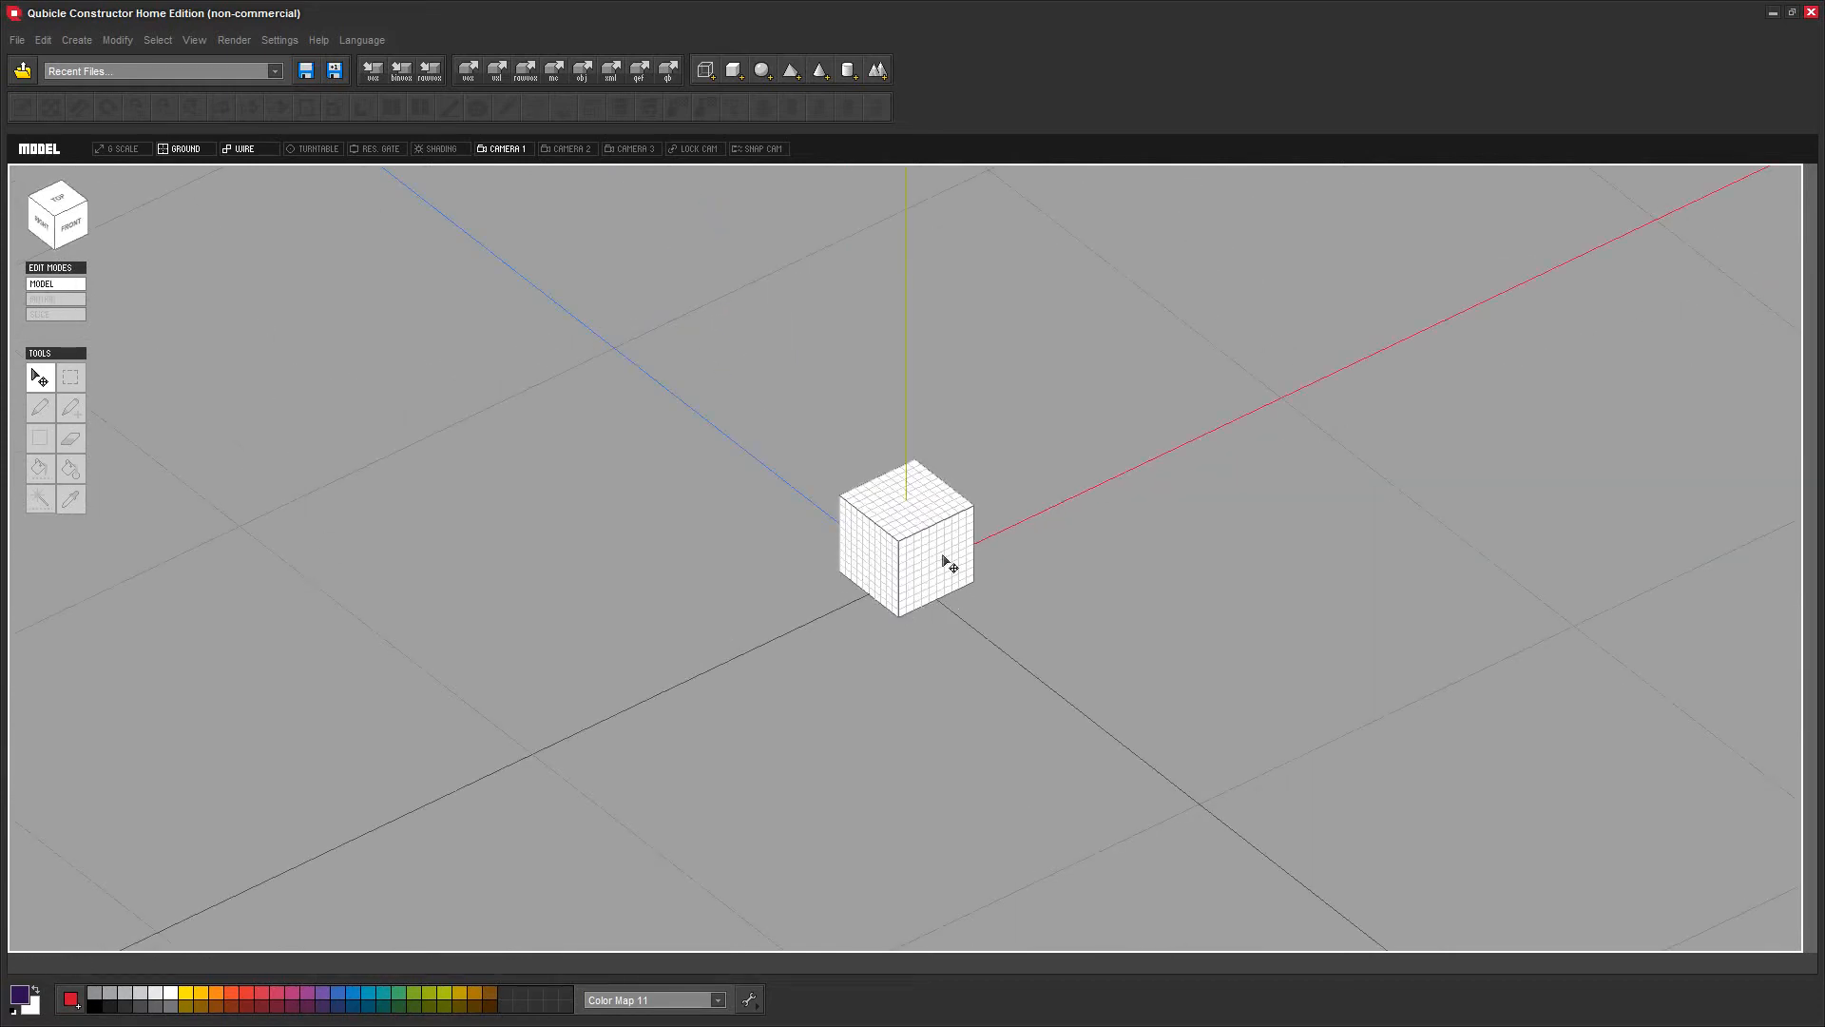
Select the cuboid to check which edit modes become available, and clear the selection
right_click_drag(756, 708, 844, 642)
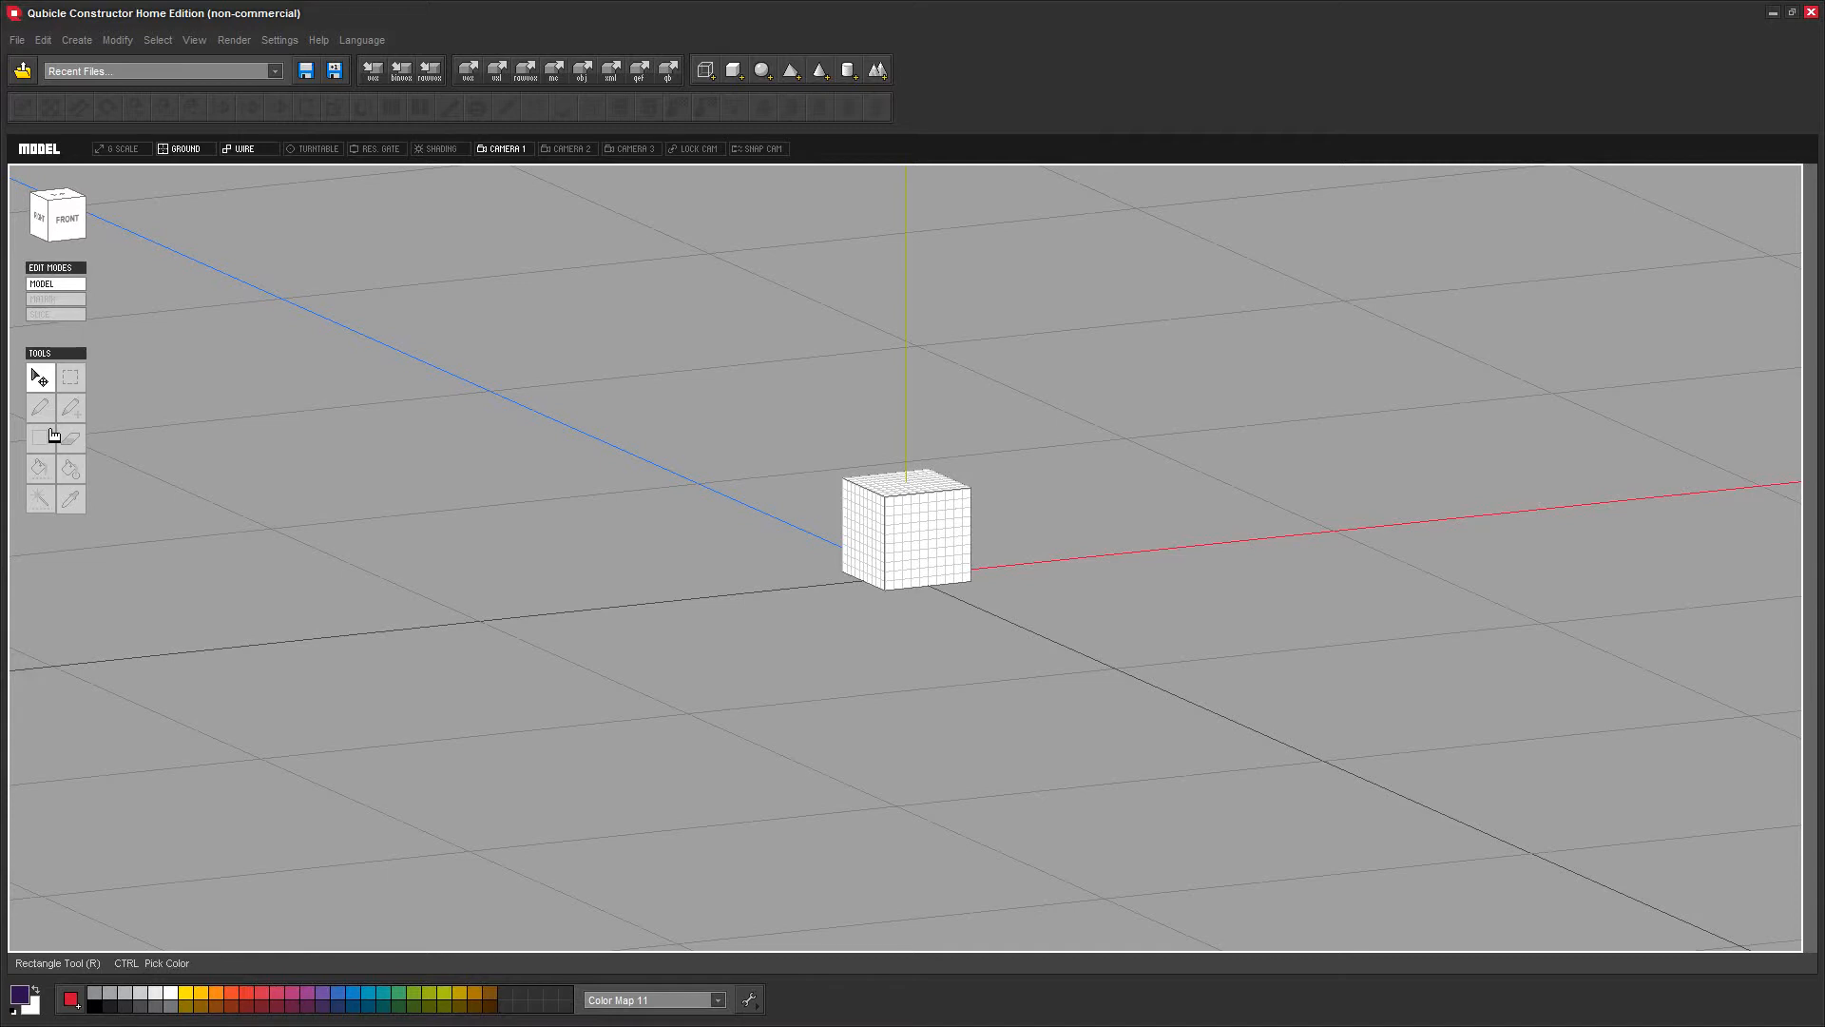
left_click(960, 545)
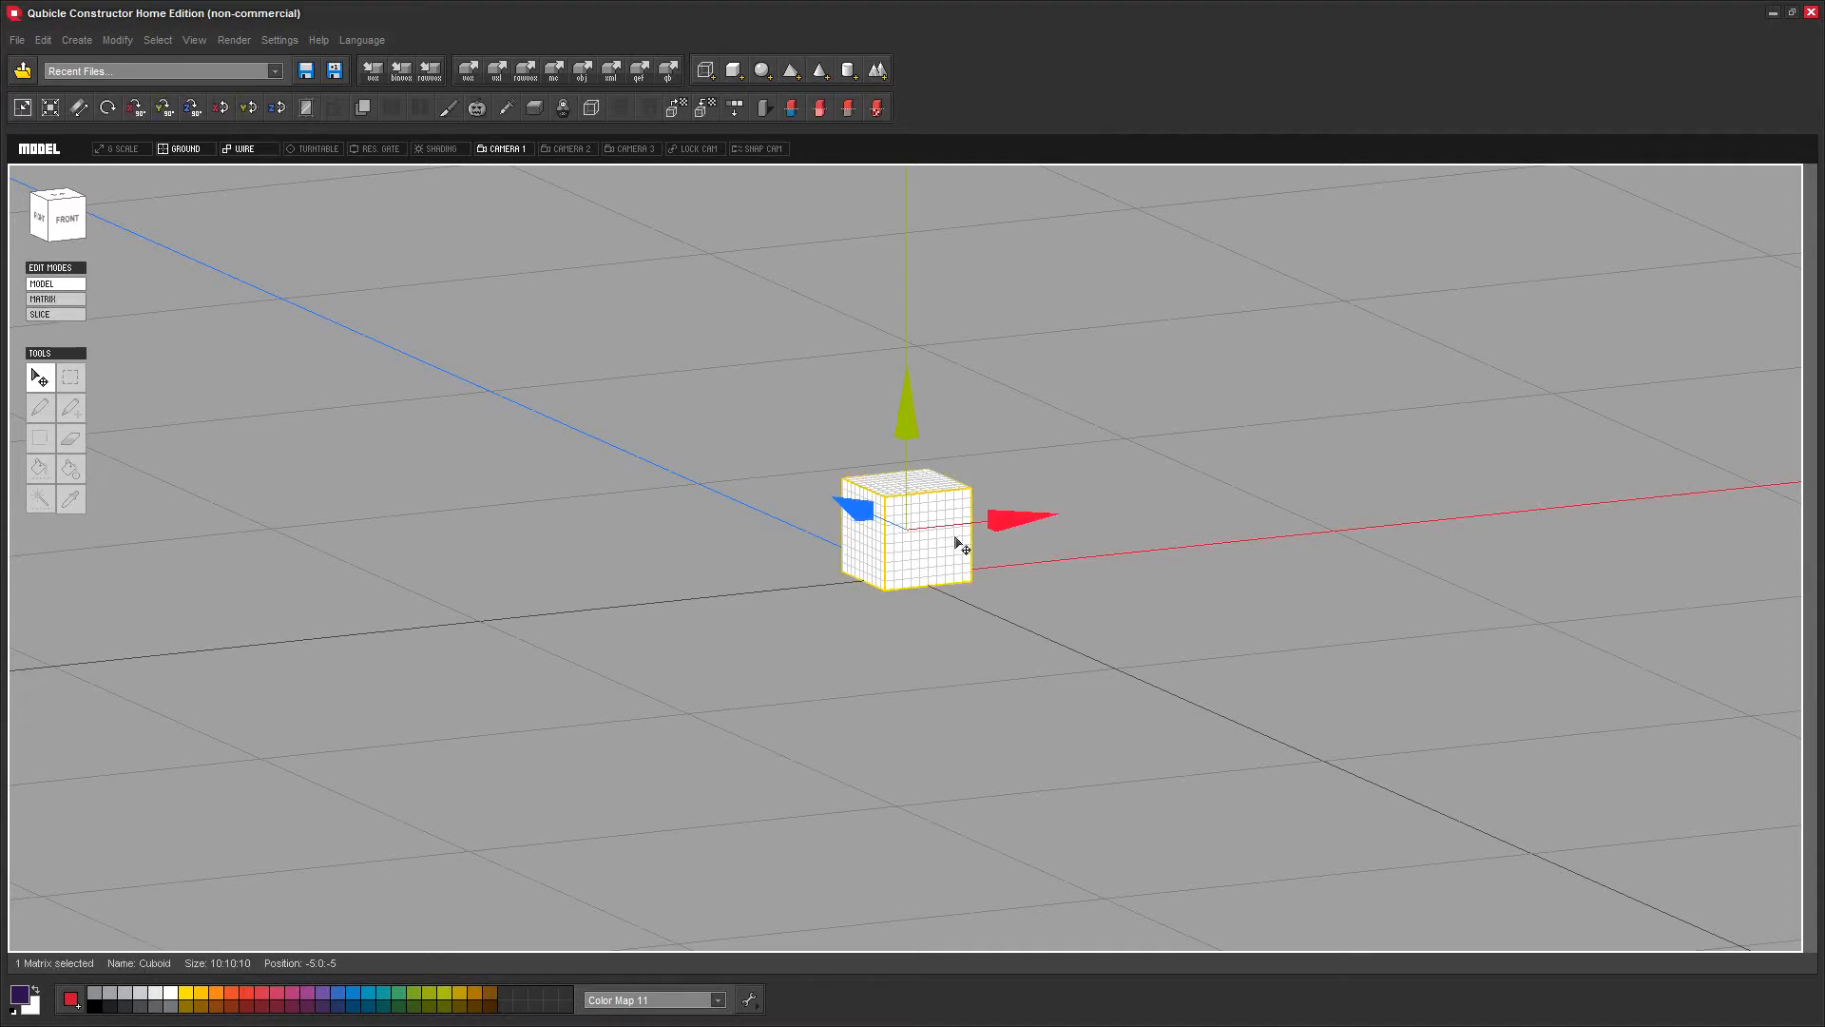
right_click_drag(180, 391, 432, 615)
left_click(432, 615)
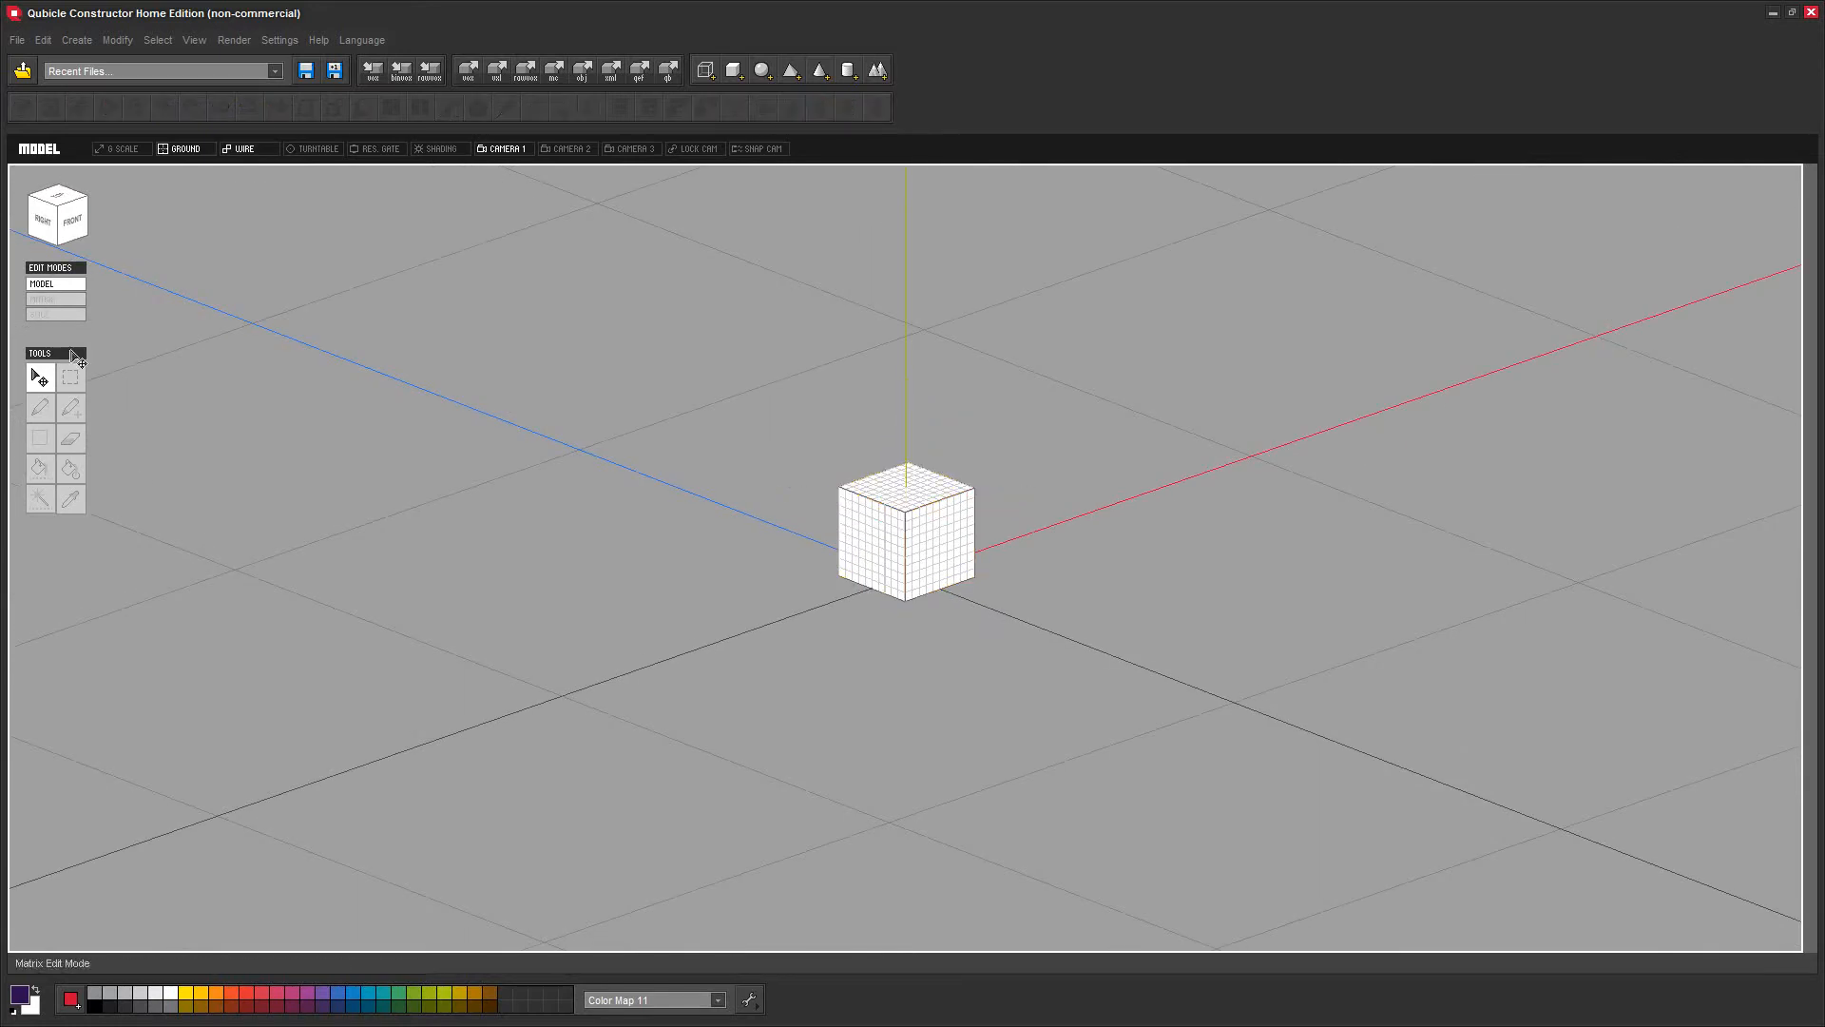
scroll(594, 584, "down", 5)
right_click_drag(579, 624, 572, 628)
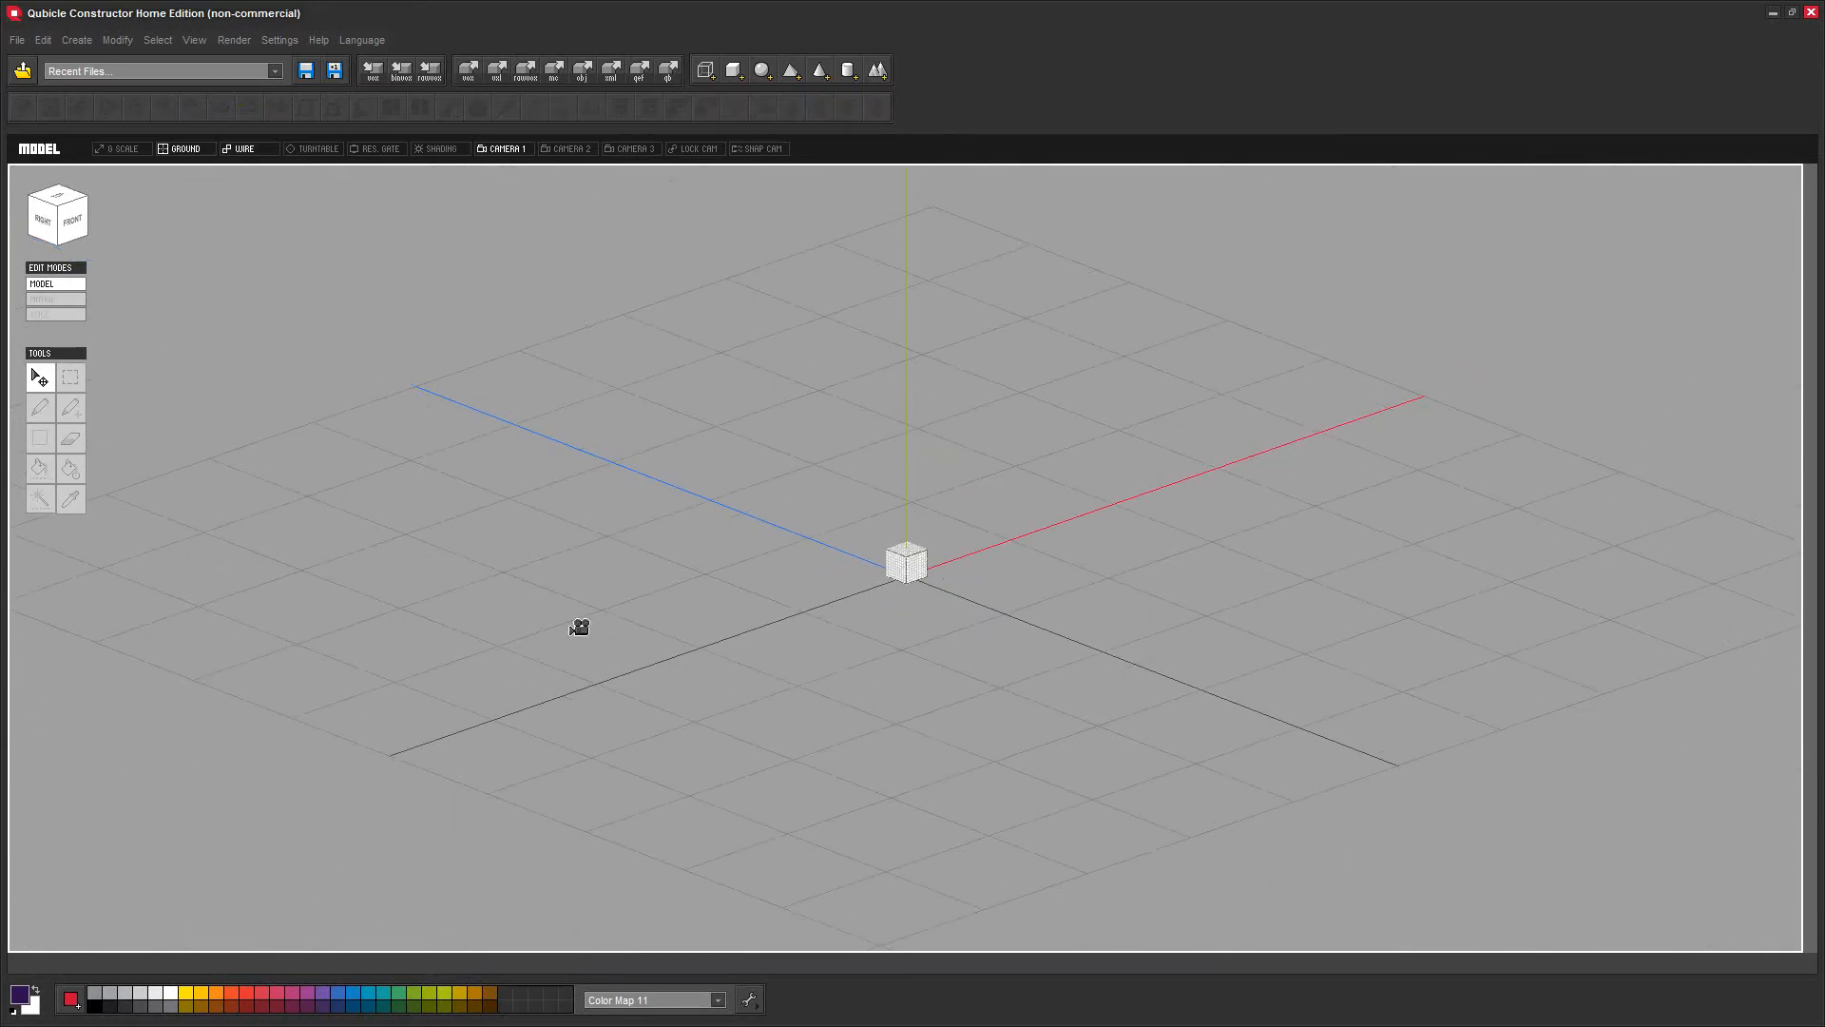
scroll(575, 631, "up", 5)
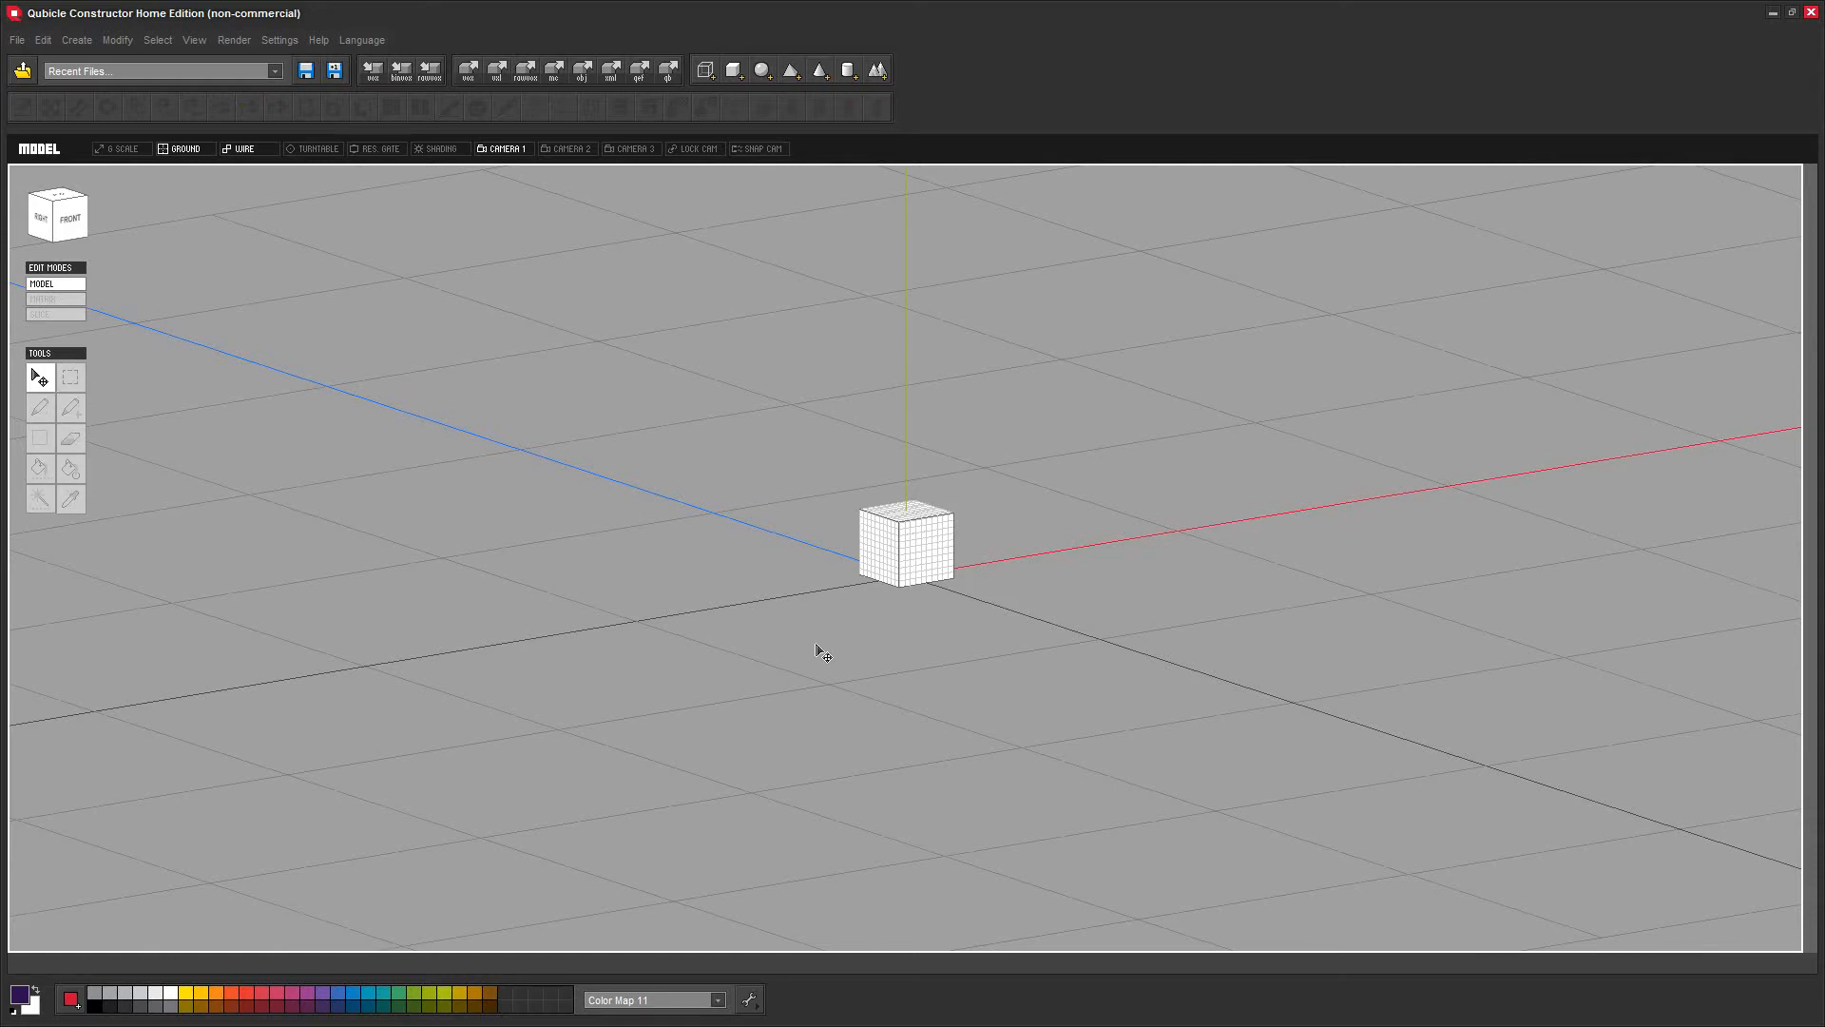
scroll(819, 651, "up", 3)
right_click_drag(472, 595, 479, 592)
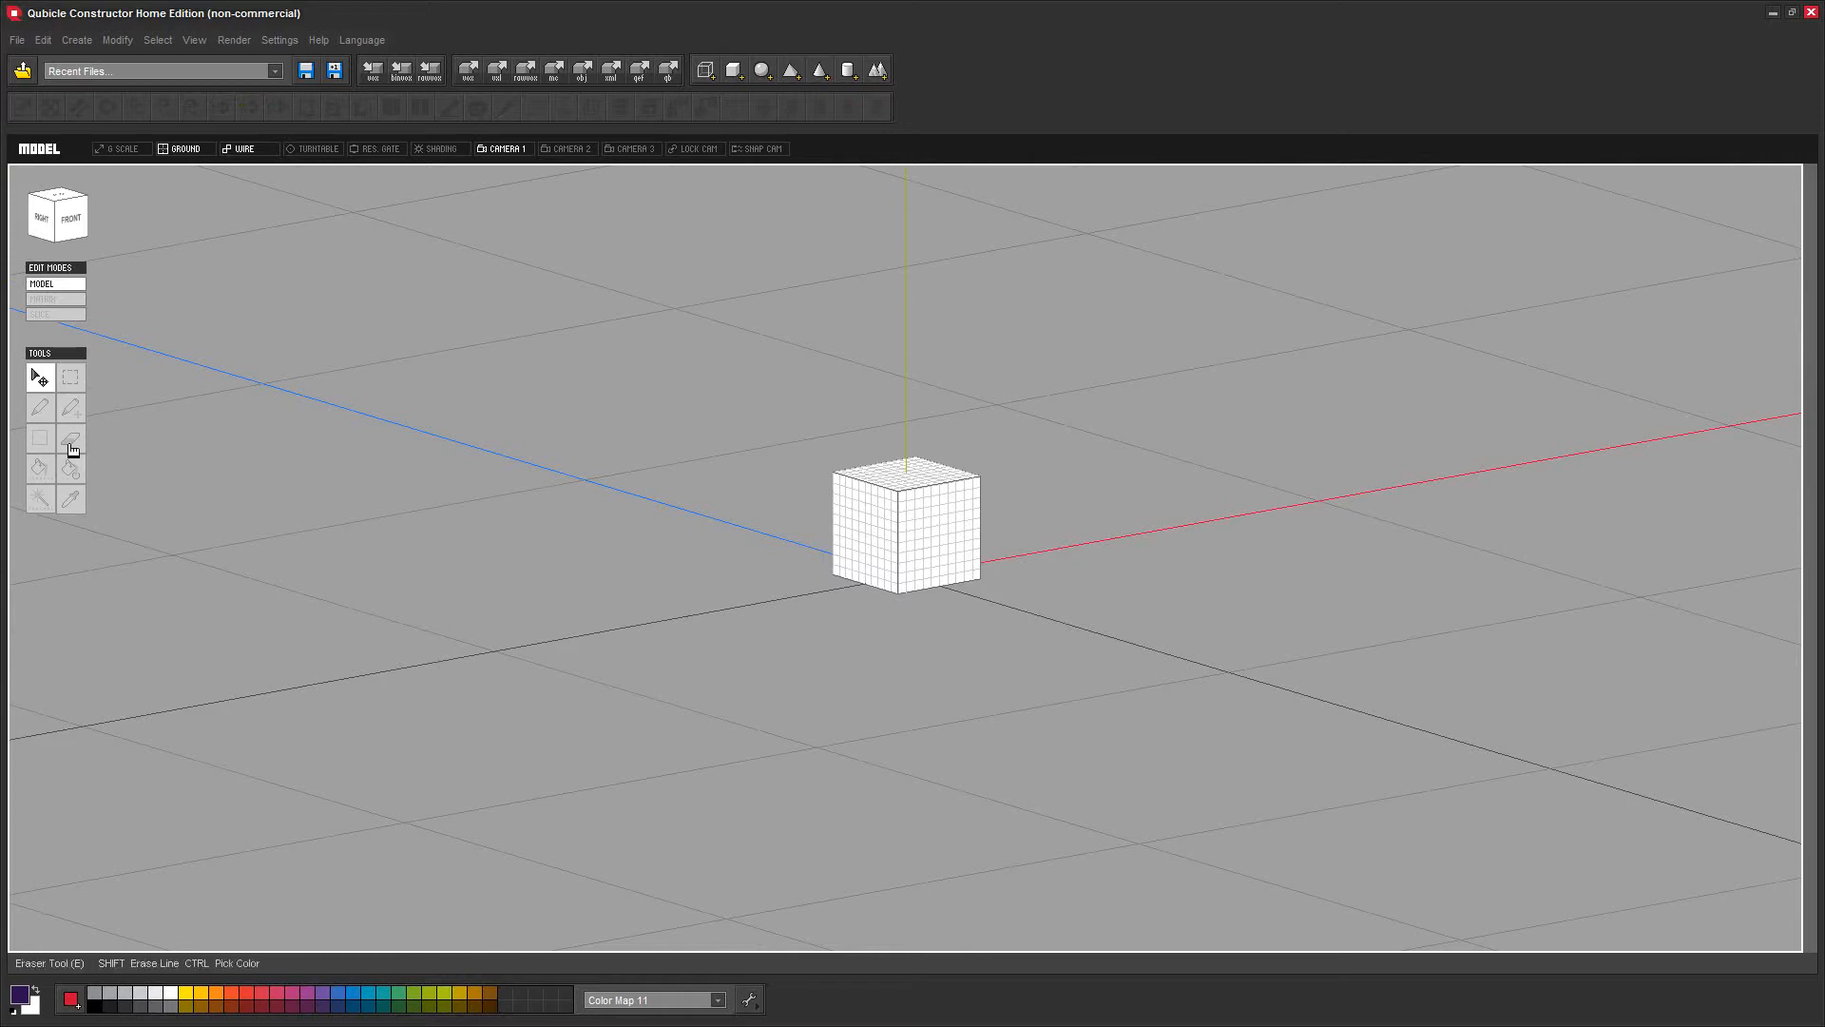
right_click_drag(692, 662, 637, 658)
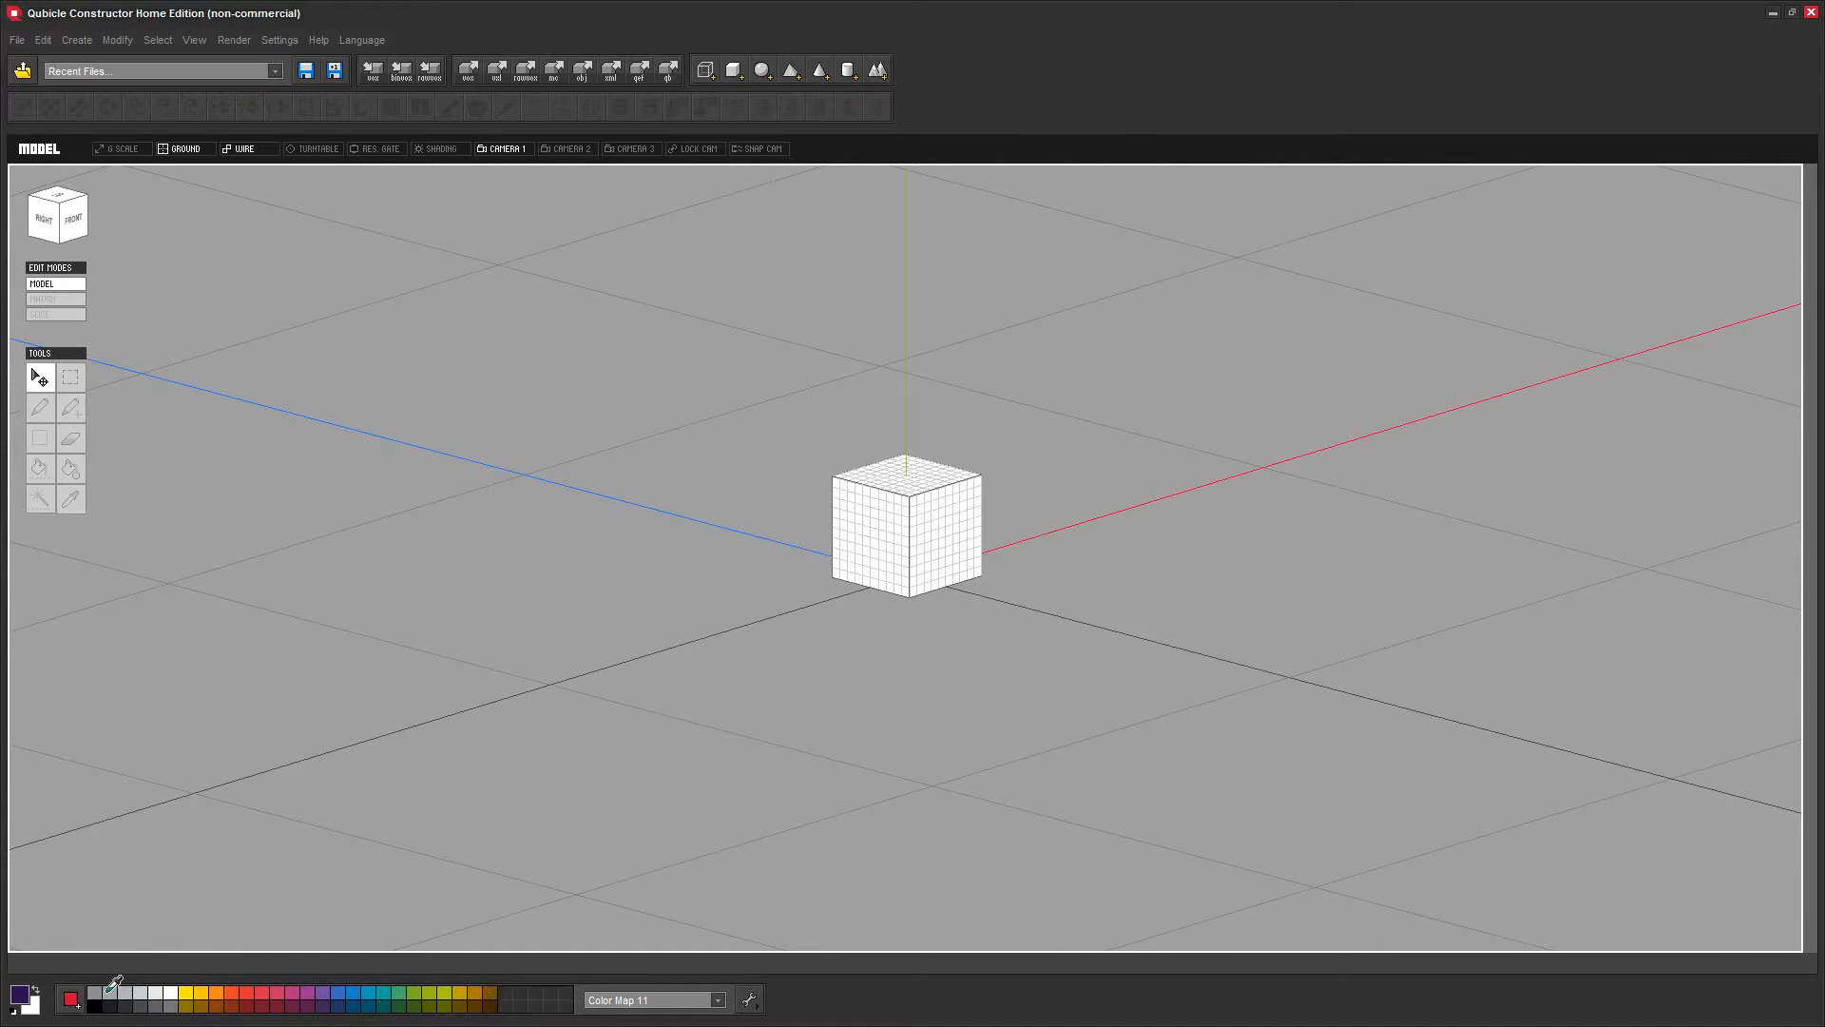
Try a few palette swatches as the active color, ending with the purple one
left_click(408, 993)
left_click(348, 993)
left_click(315, 993)
Mix a green with R 29, G 124, B 61 in the Color Picker and accept it as the active color
left_click(23, 1002)
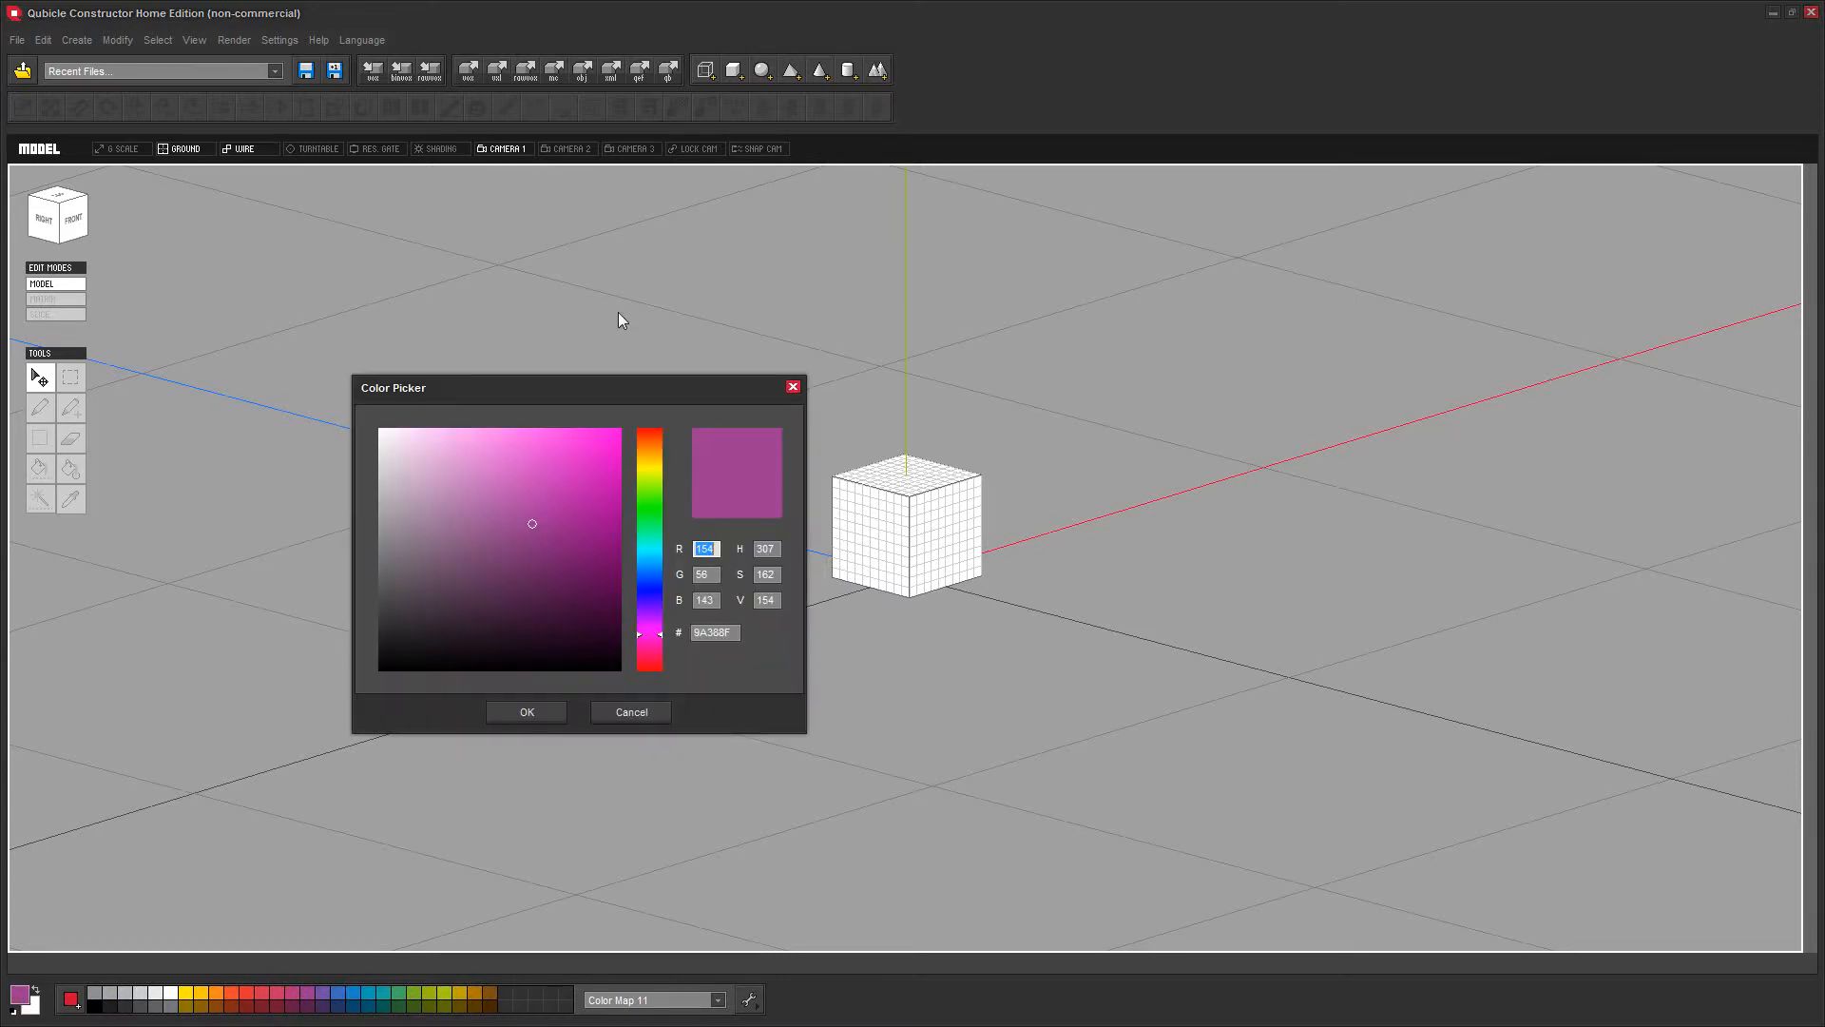
left_click_drag(550, 402, 347, 459)
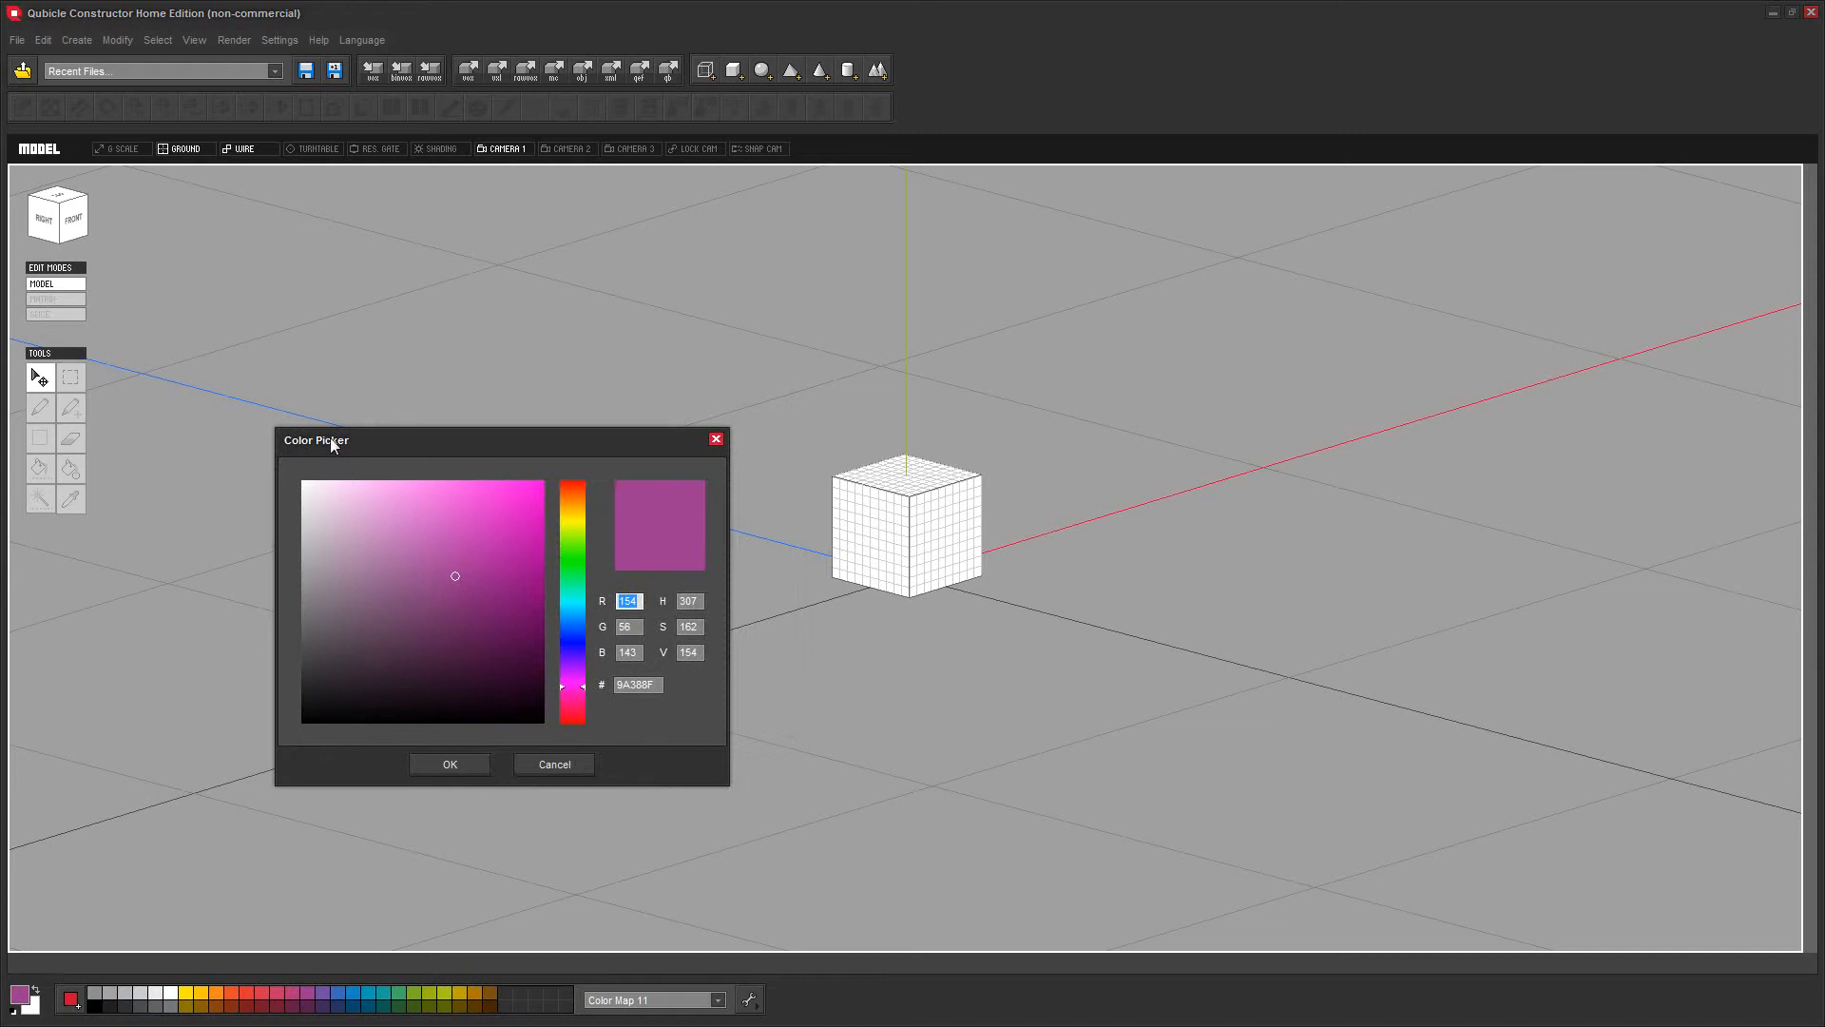
left_click_drag(500, 677, 440, 693)
left_click(572, 611)
key("Tab")
key("Tab")
mouse_move(458, 658)
left_mouse_down()
mouse_move(505, 522)
mouse_move(421, 530)
mouse_move(421, 614)
left_mouse_up()
left_click(570, 575)
mouse_move(512, 576)
left_mouse_down()
mouse_move(479, 538)
mouse_move(507, 648)
left_mouse_up()
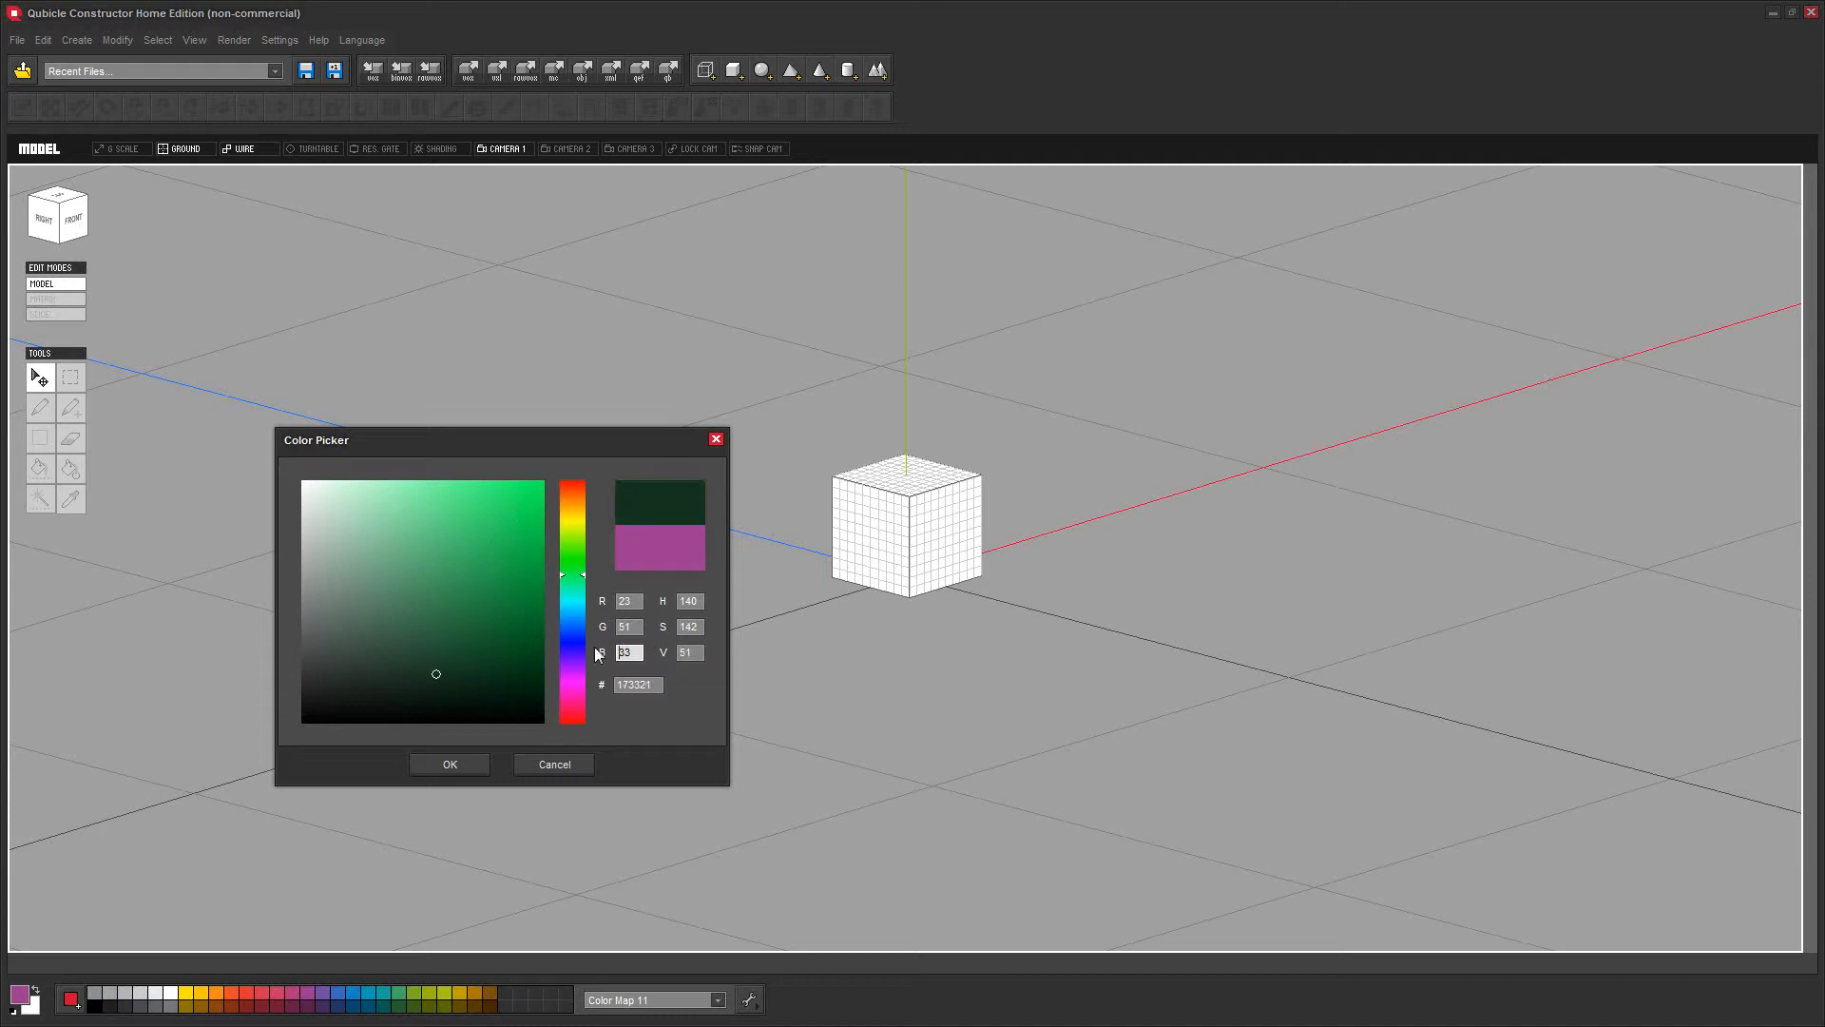
left_click(488, 592)
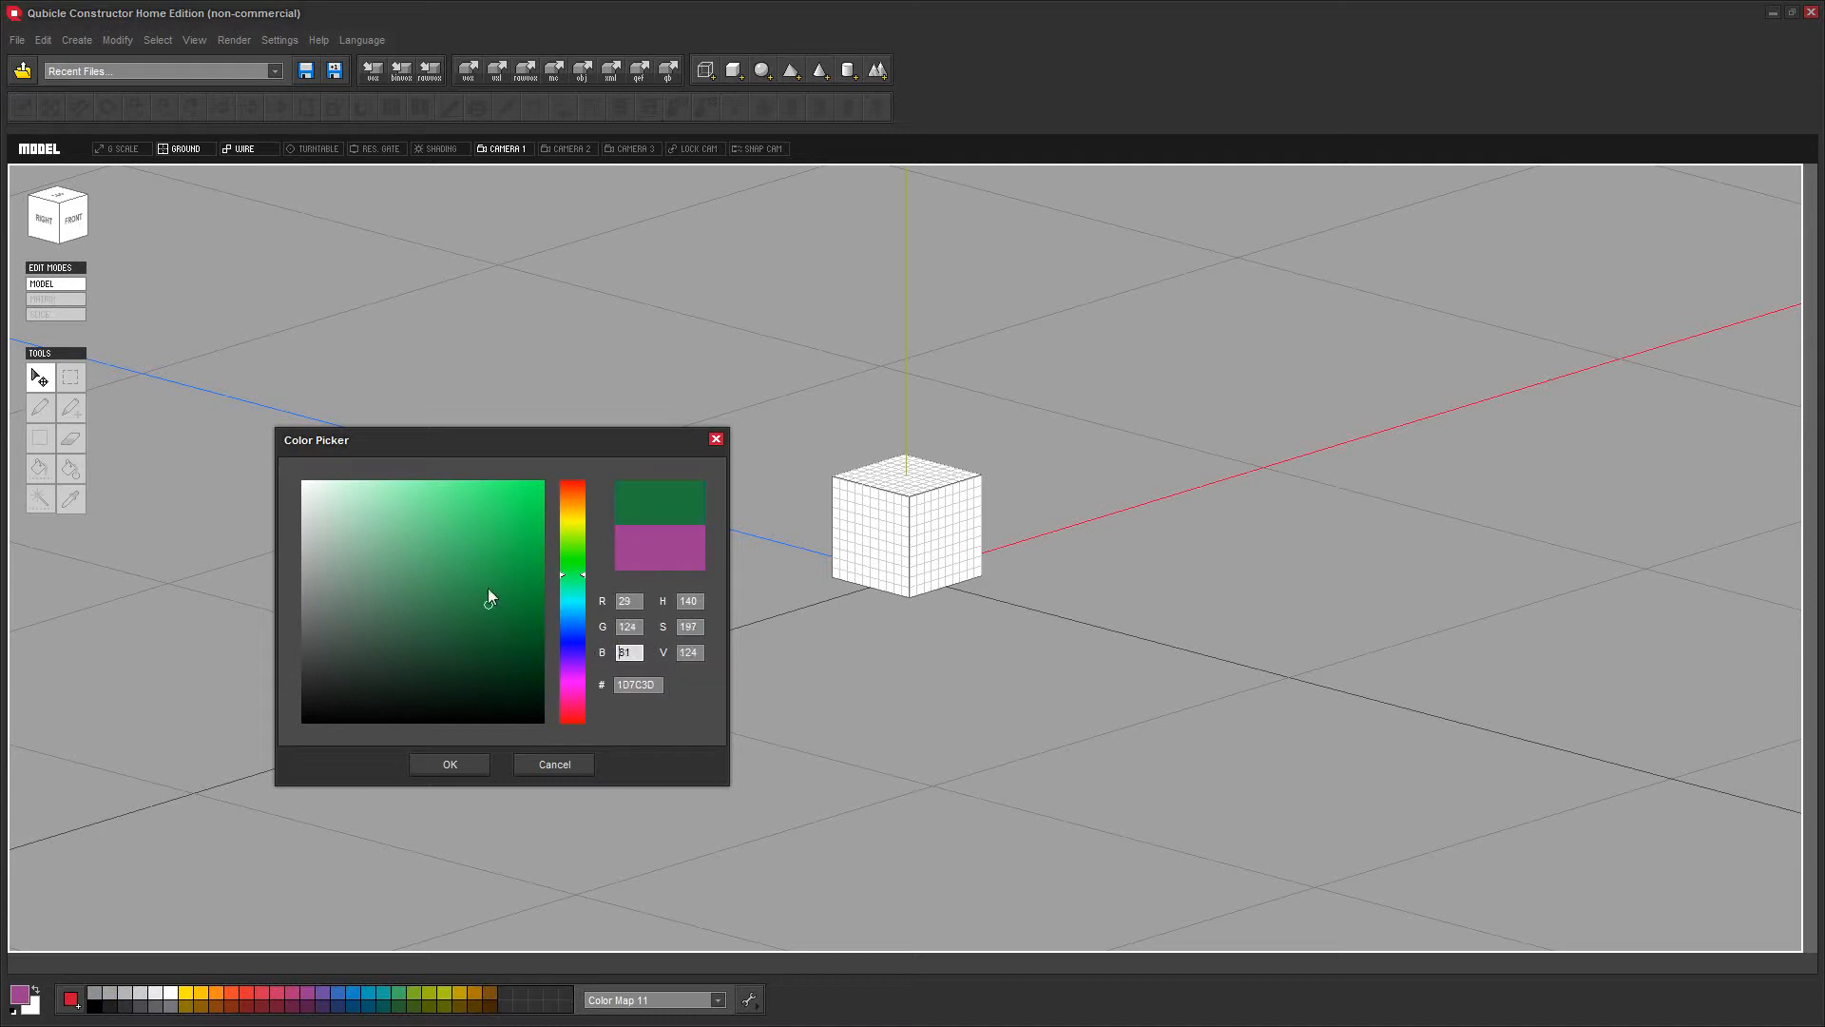
left_click(451, 765)
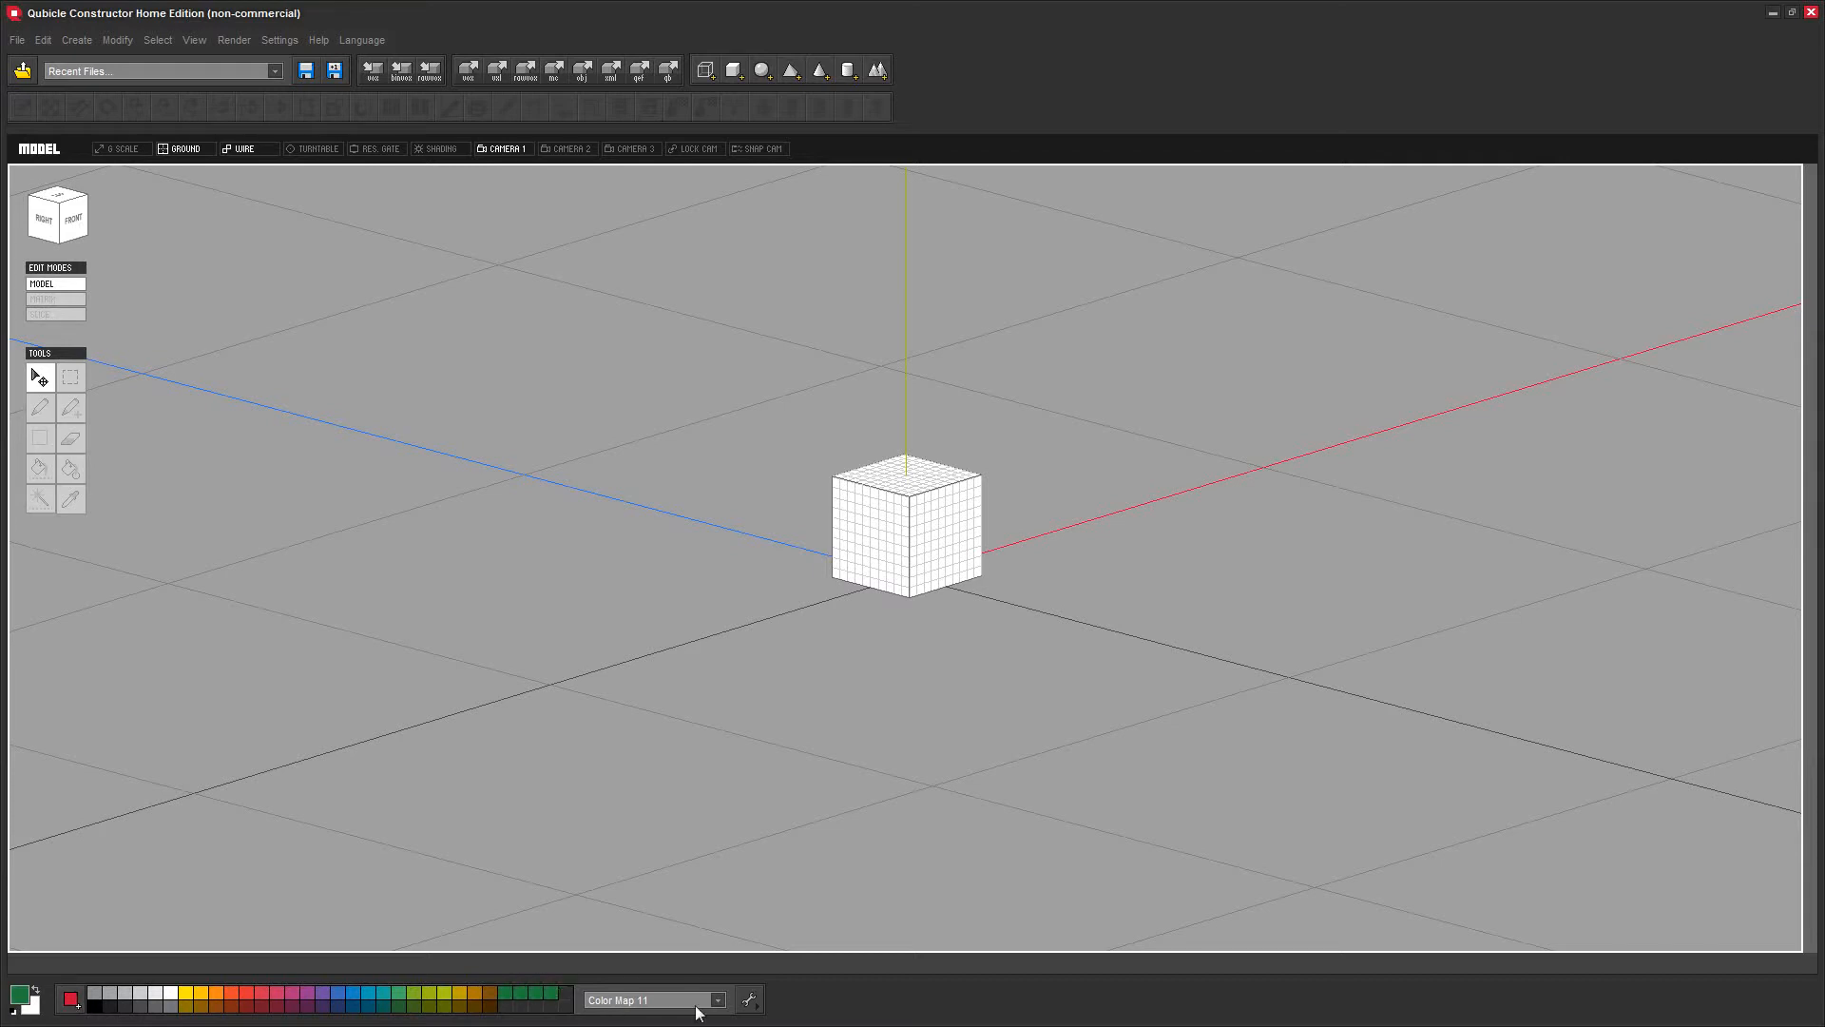
Delete Color Map 11 and clear all colors from Color Map 10
left_click(751, 1001)
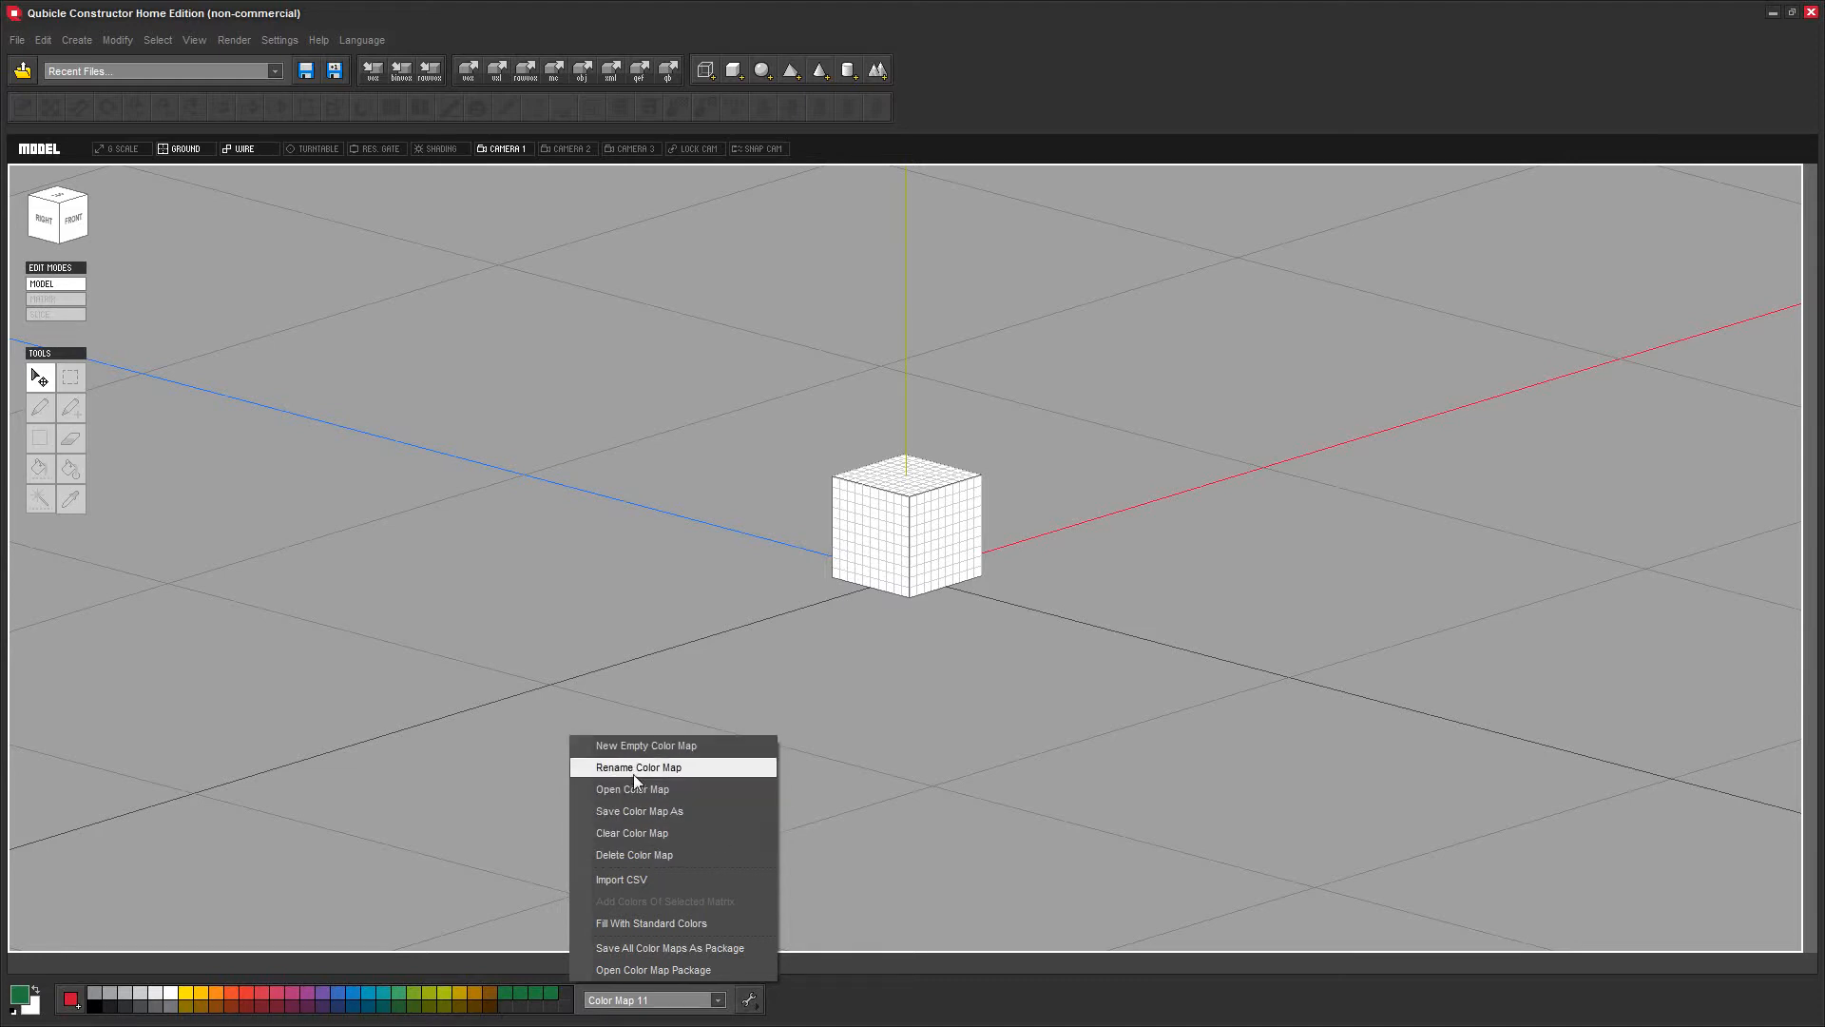
left_click(627, 854)
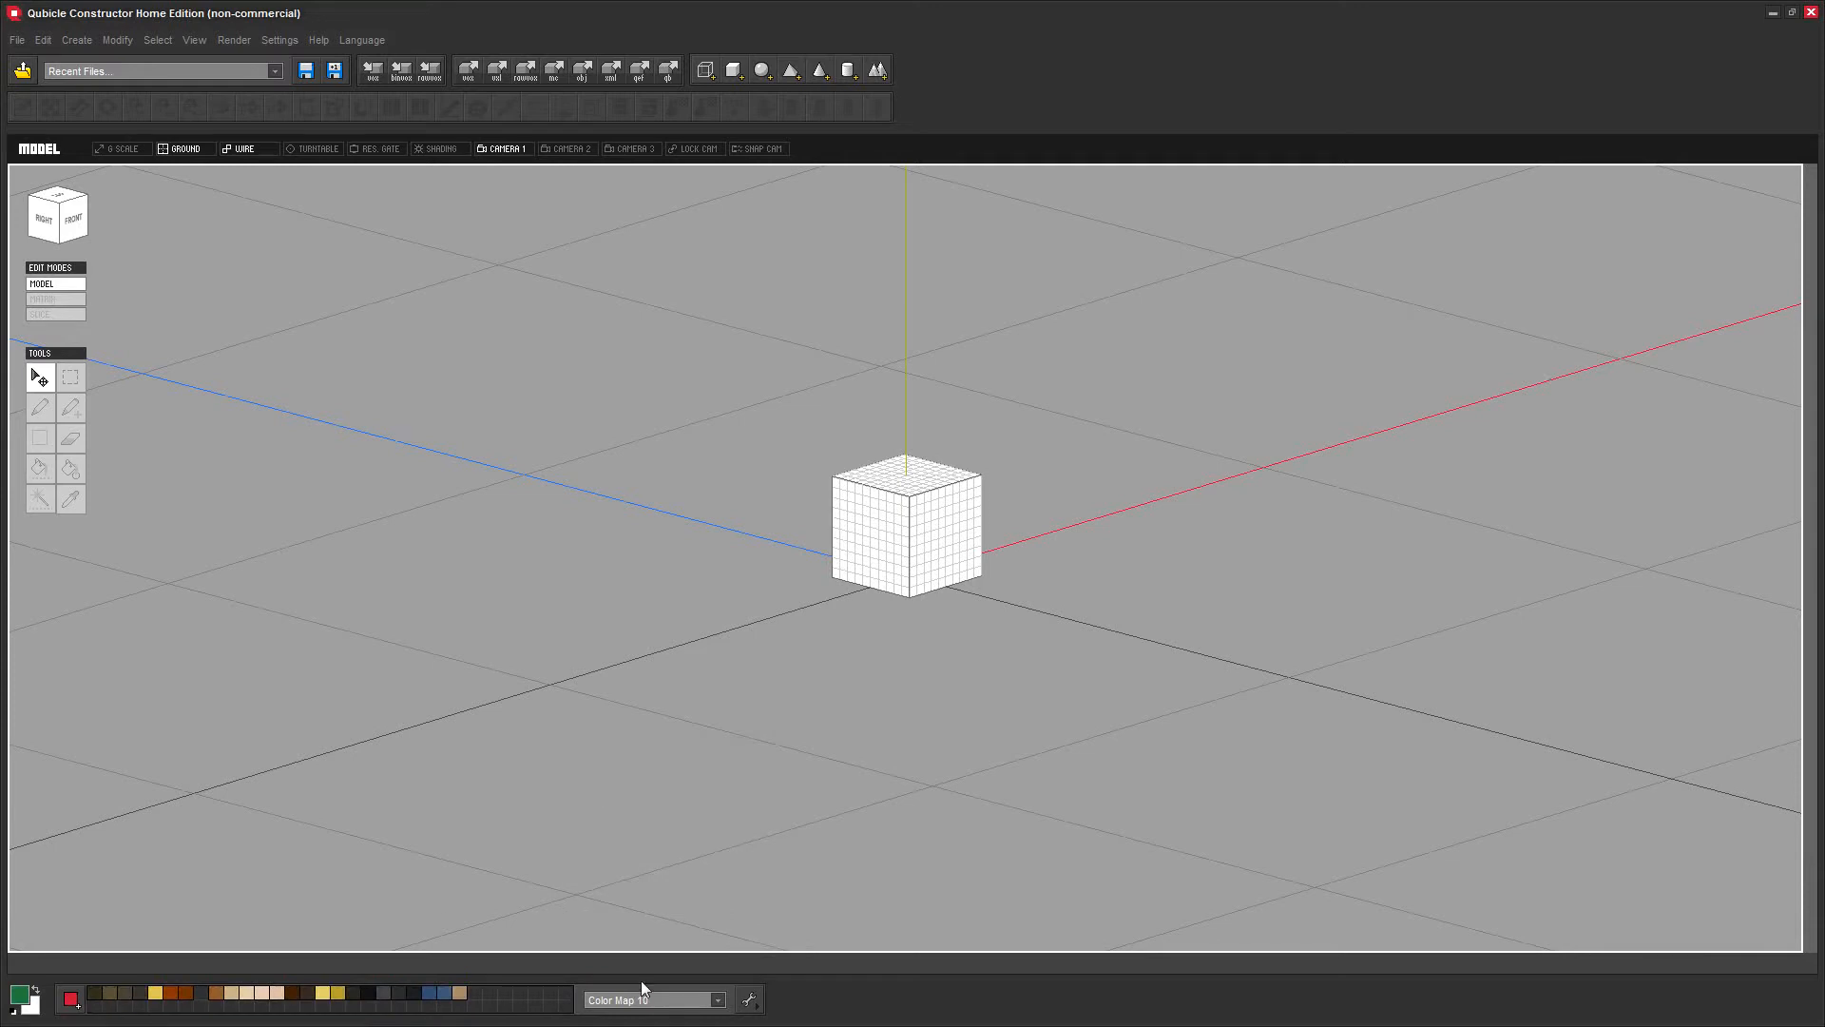
left_click(749, 1003)
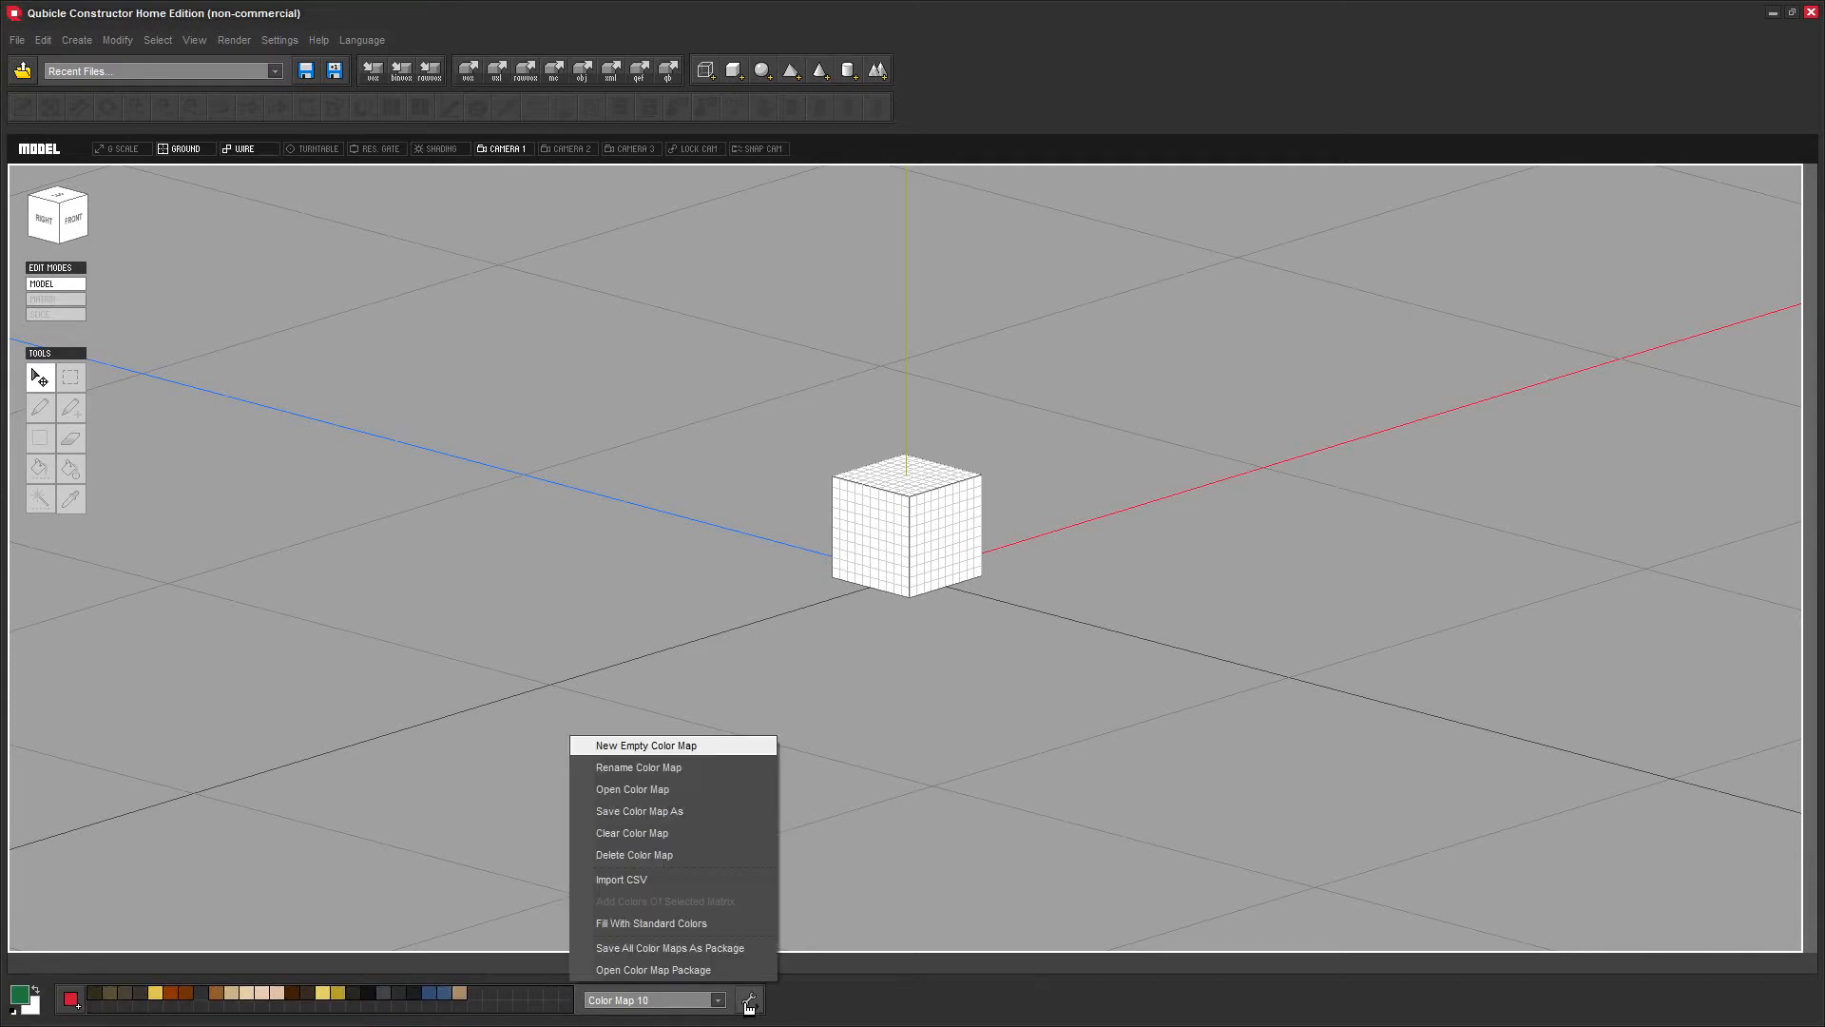
left_click(652, 834)
left_click(861, 611)
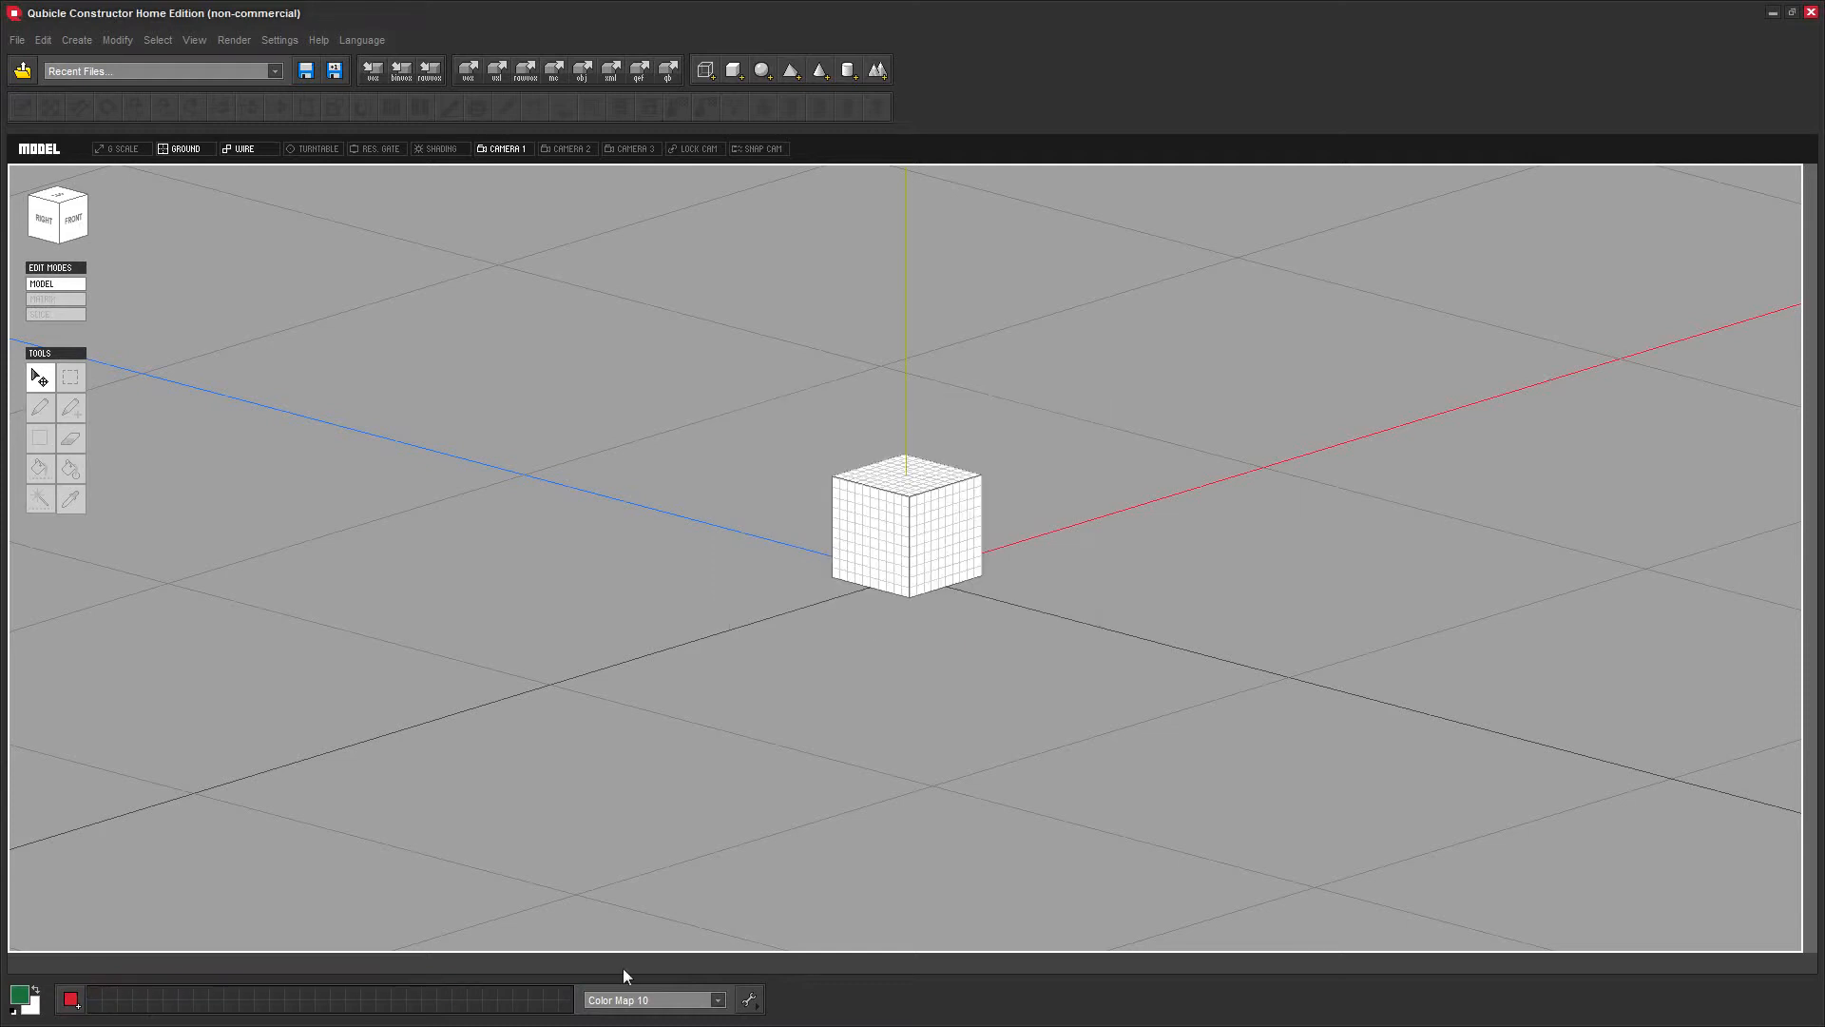
left_click(750, 1000)
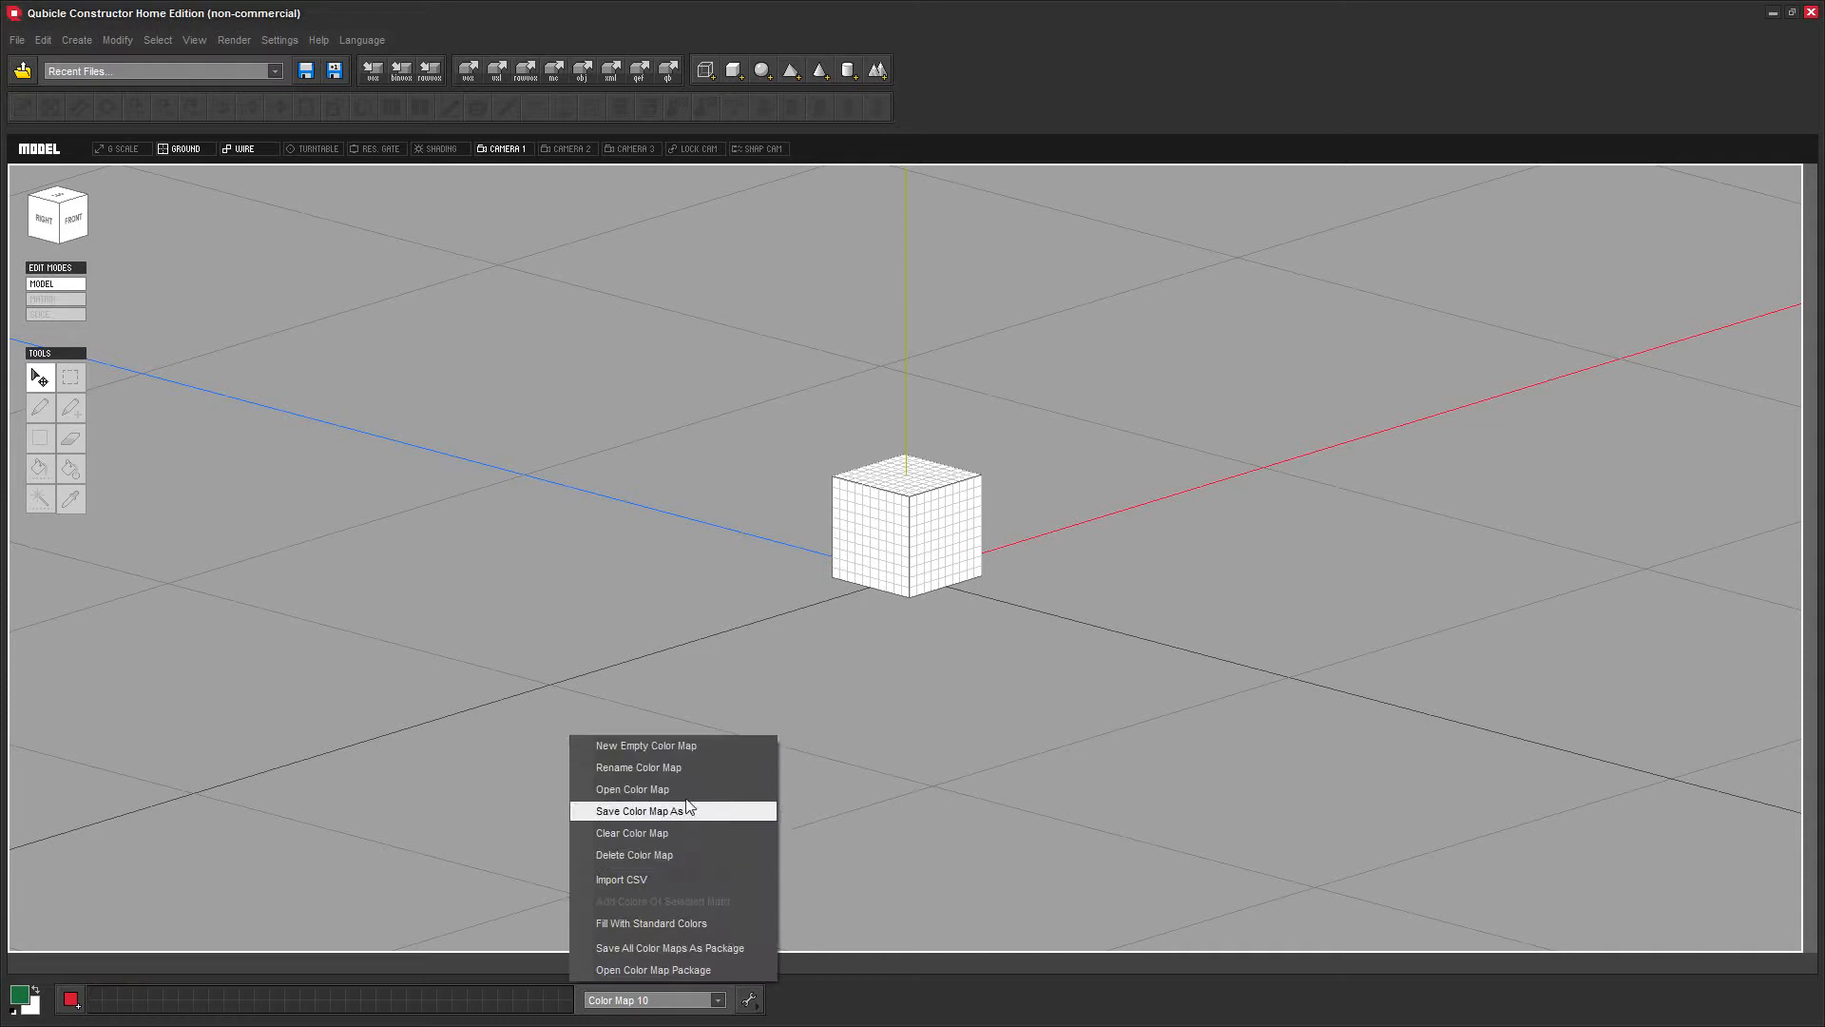
left_click(502, 1009)
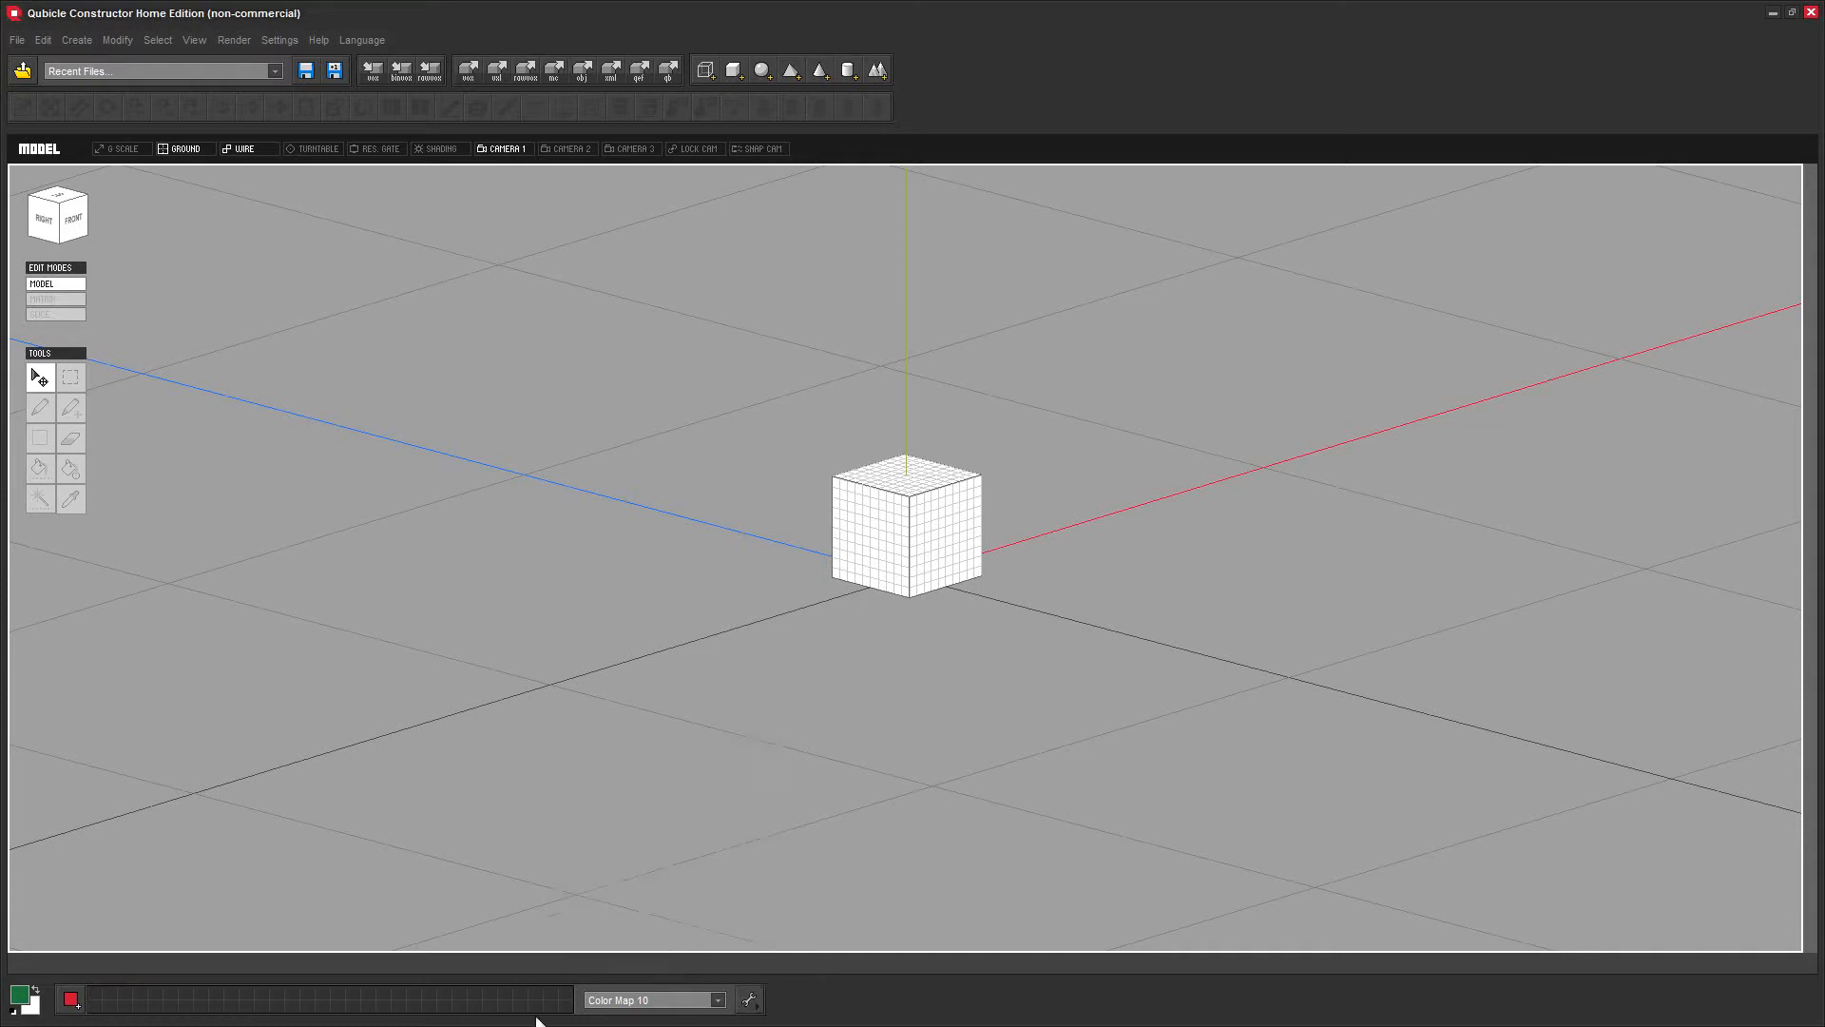
left_click(670, 1009)
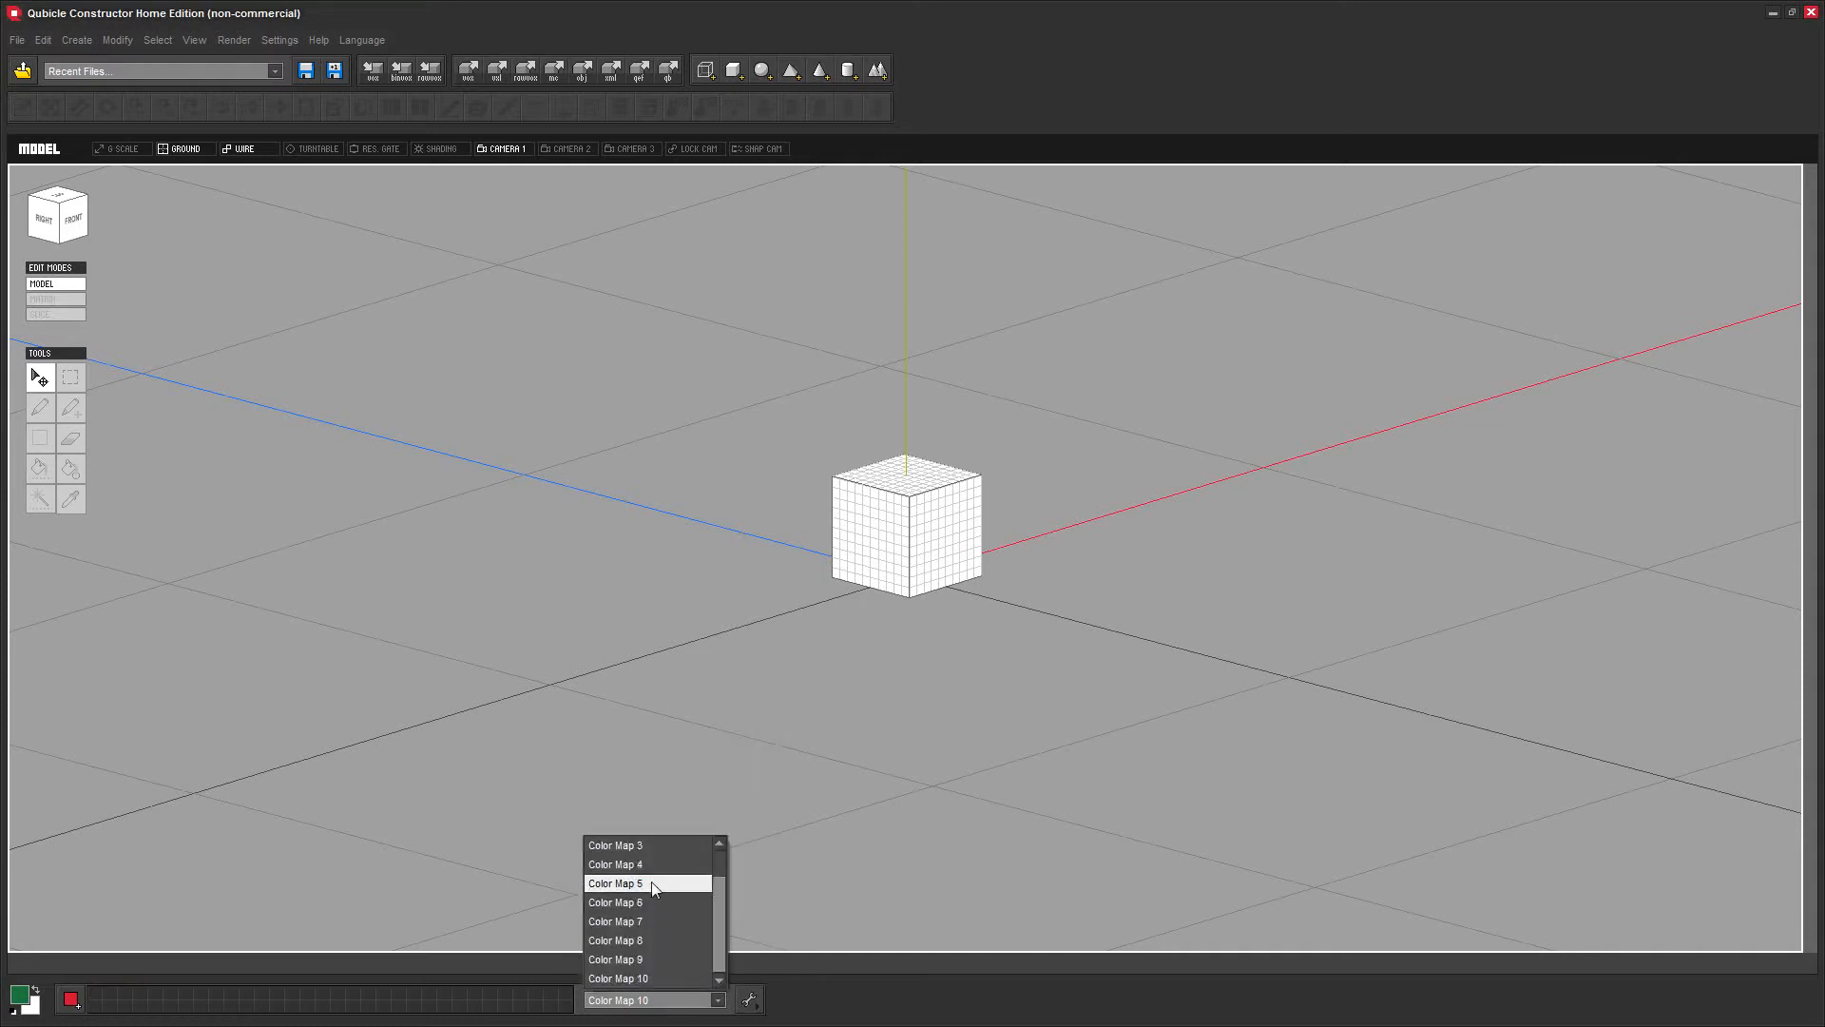
left_click(475, 1015)
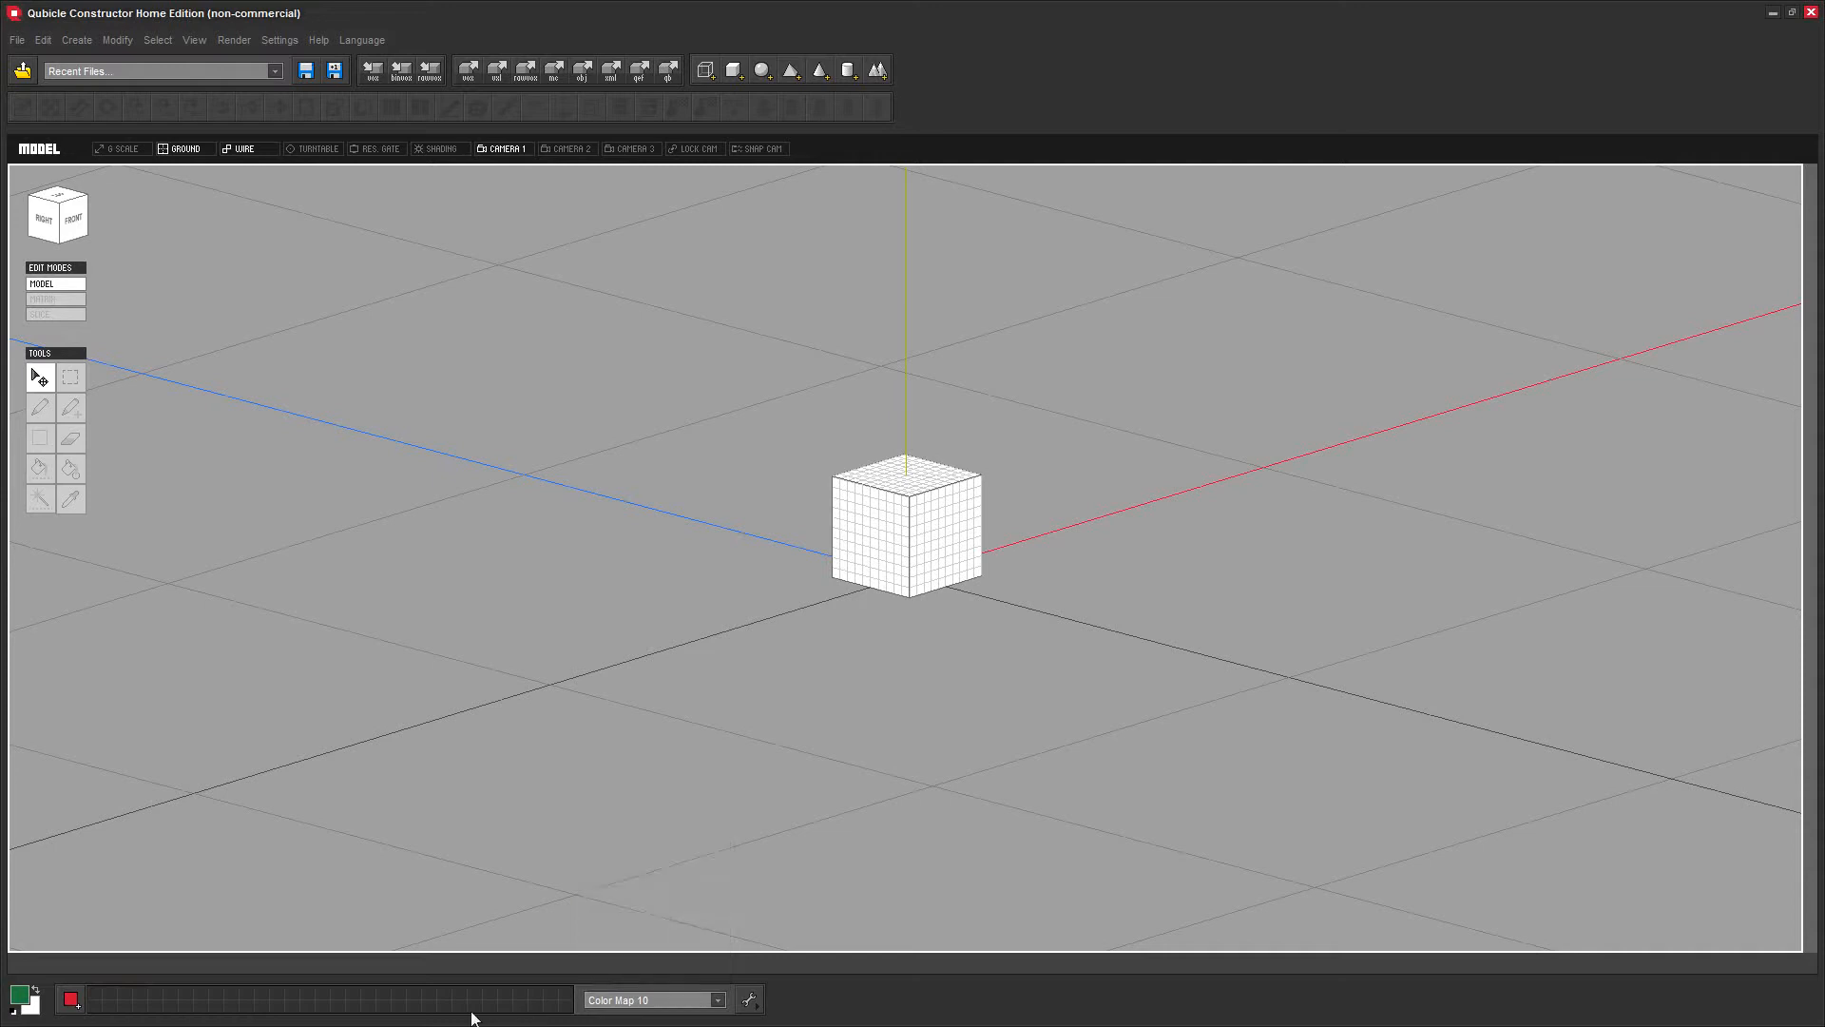
left_click(749, 1001)
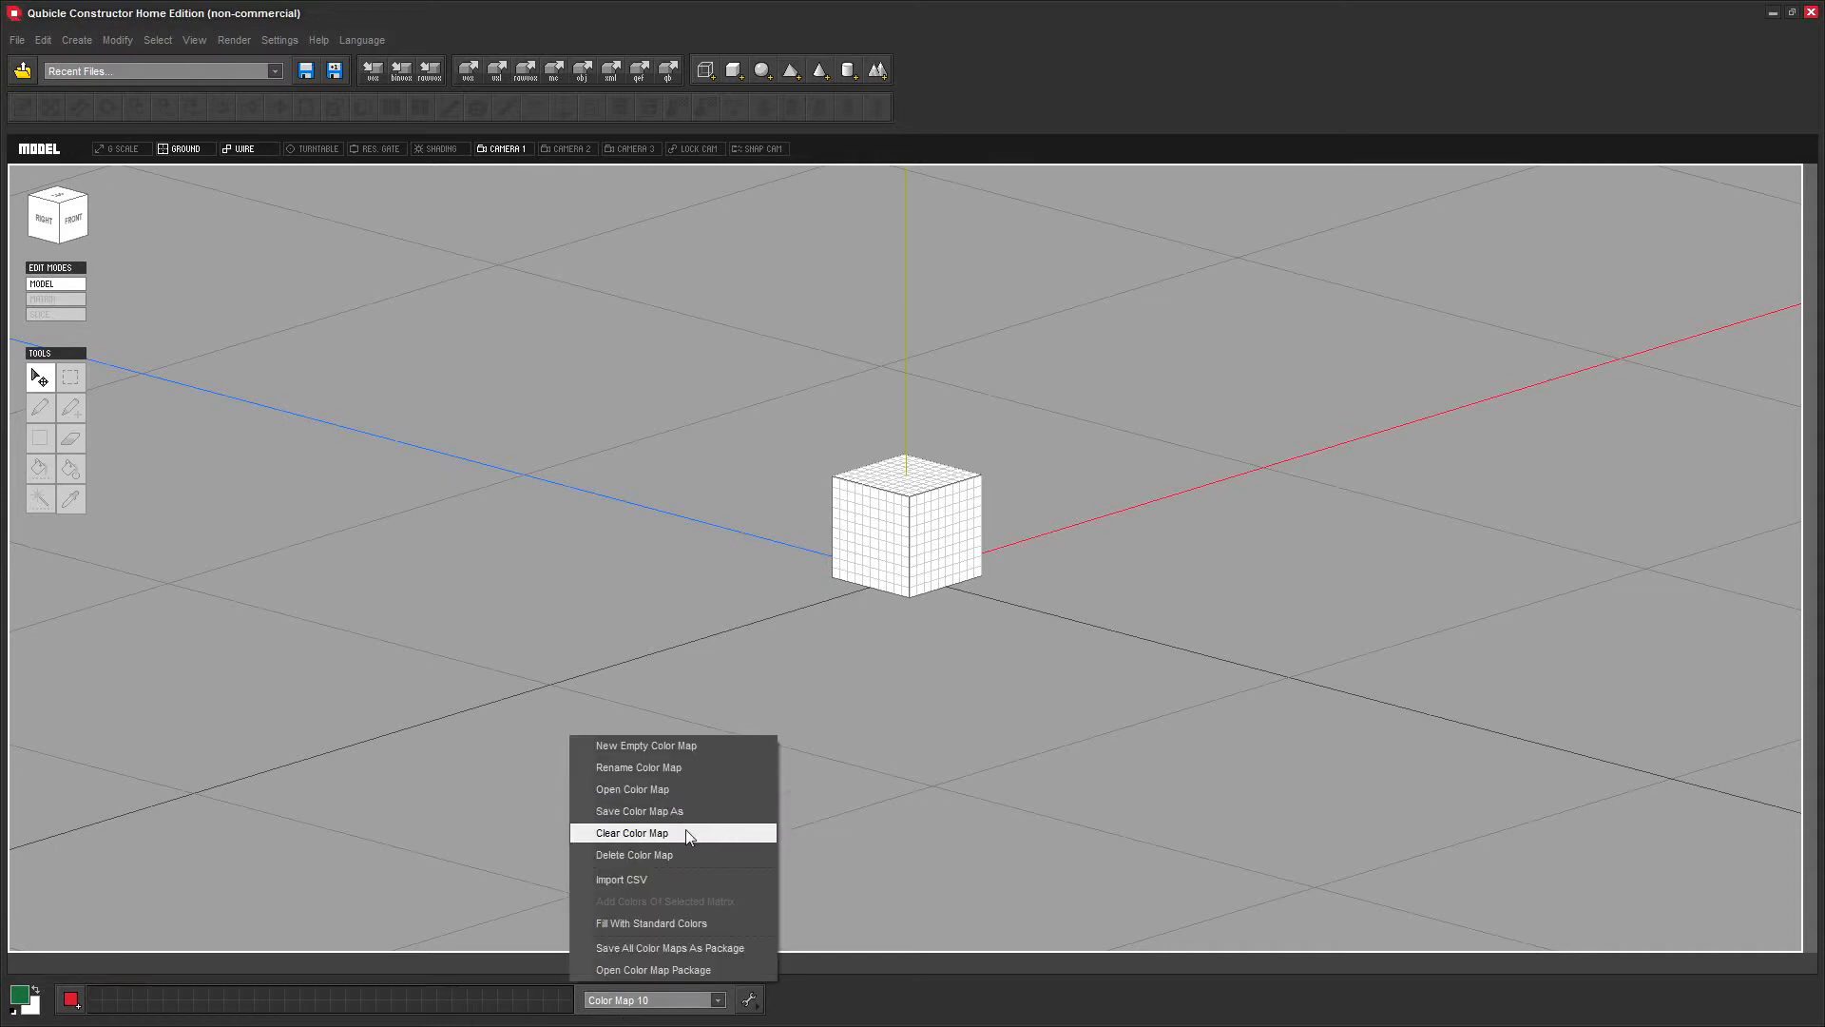
left_click(153, 1021)
Add the active green to Color Map 10, plus a blue mixed with R 21, G 49, B 152
left_click(71, 998)
left_click(19, 996)
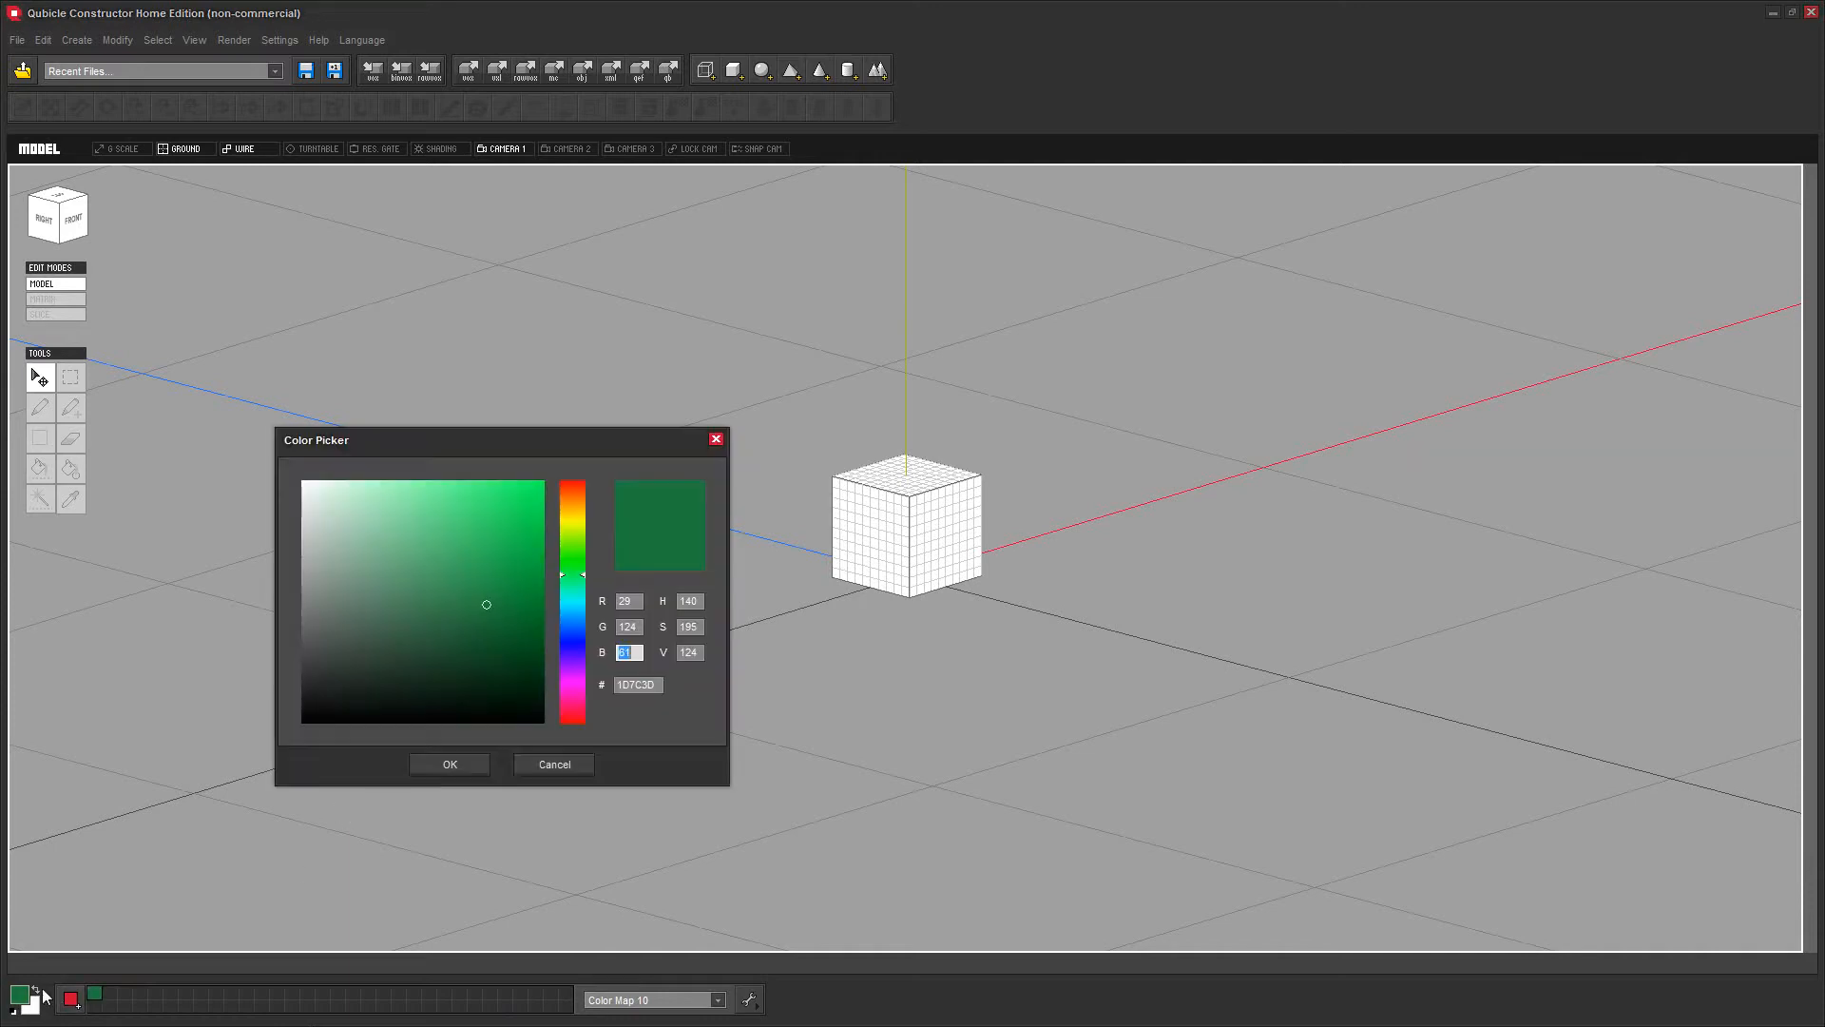
left_click(572, 632)
left_click(512, 578)
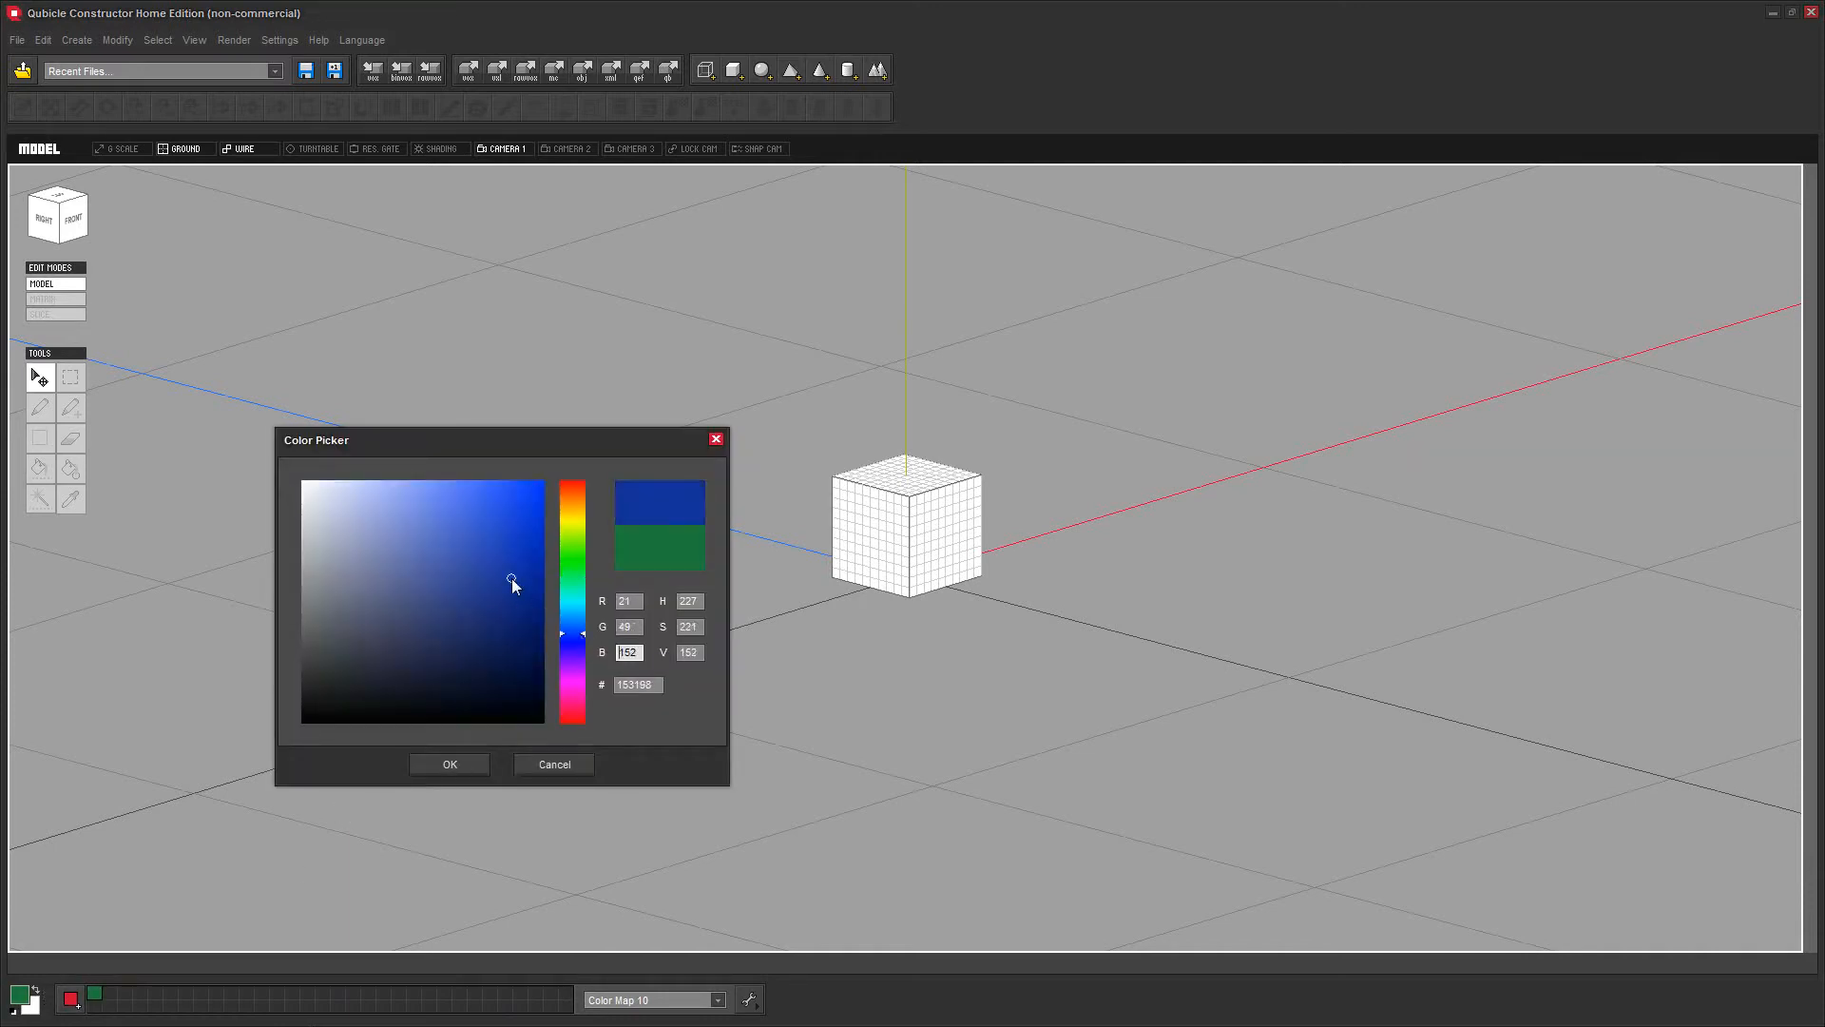
left_click(449, 765)
left_click(70, 998)
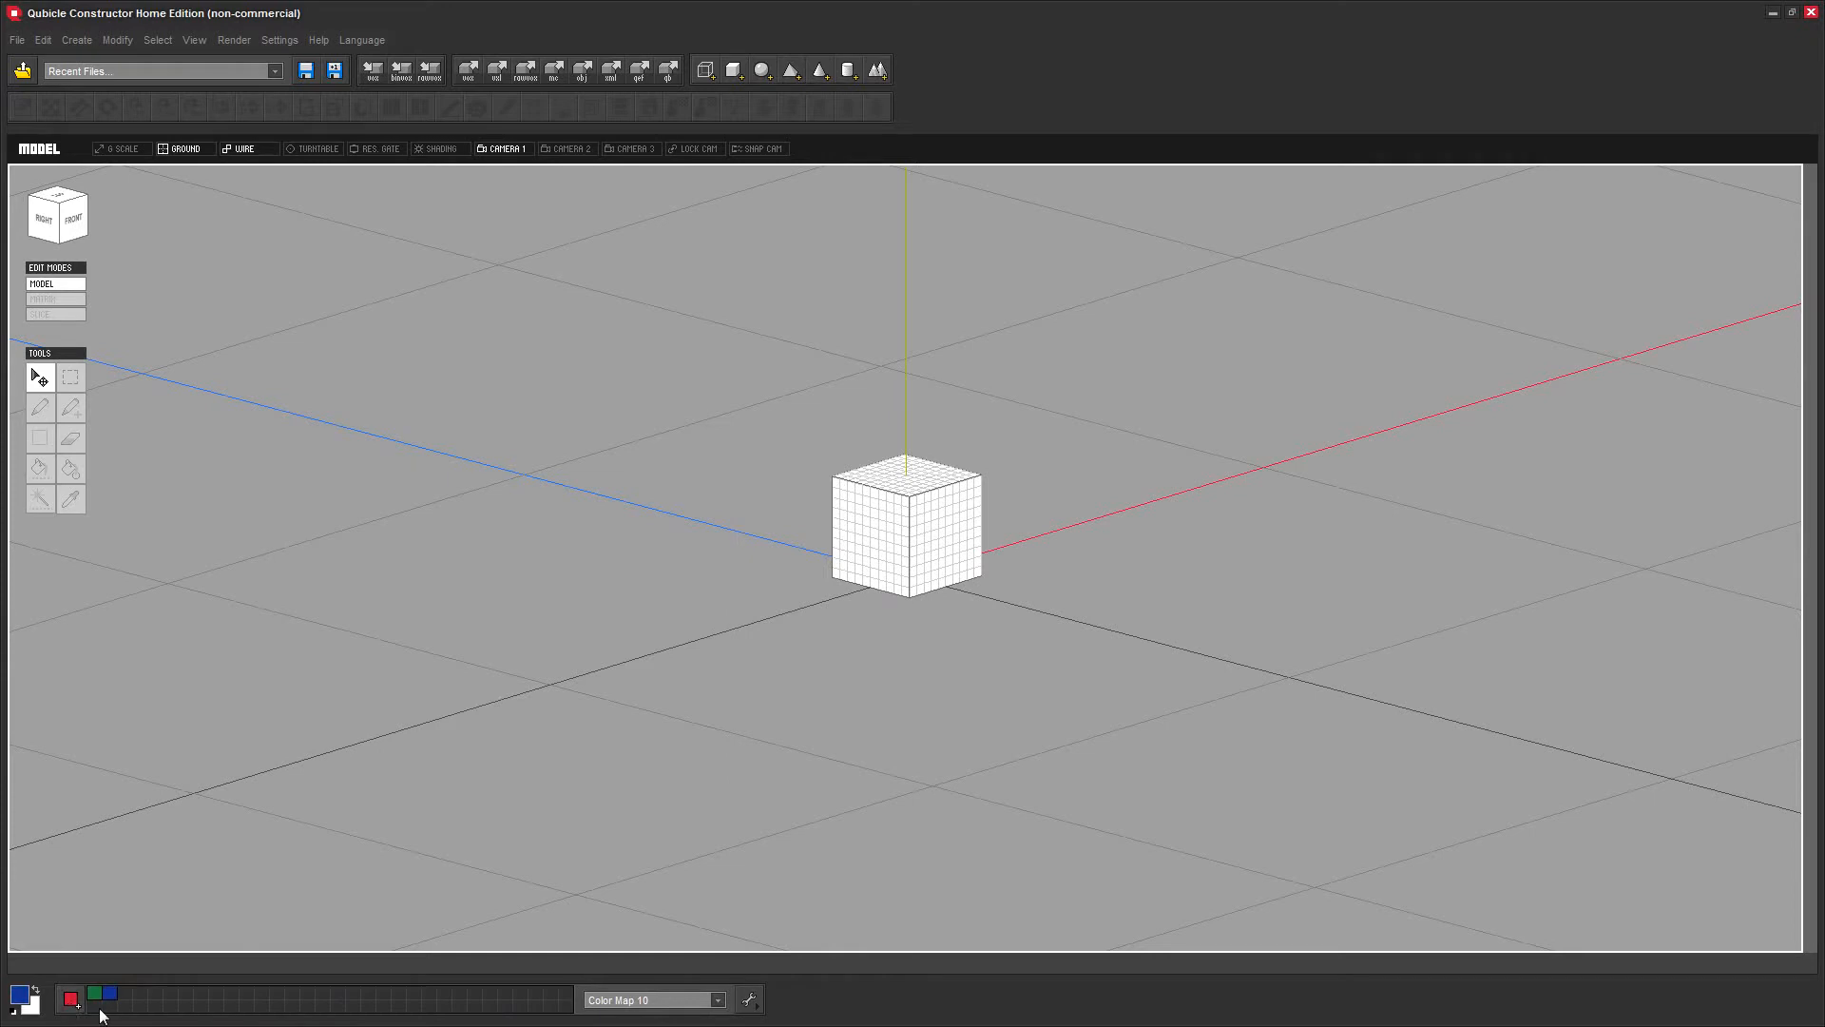
Mix an olive yellow as the active color and add it to Color Map 10
left_click(19, 996)
left_click(573, 521)
left_click(483, 590)
left_click(447, 764)
left_click(70, 998)
Fill Color Map 10 with the standard colors, replacing its current swatches
left_click(750, 999)
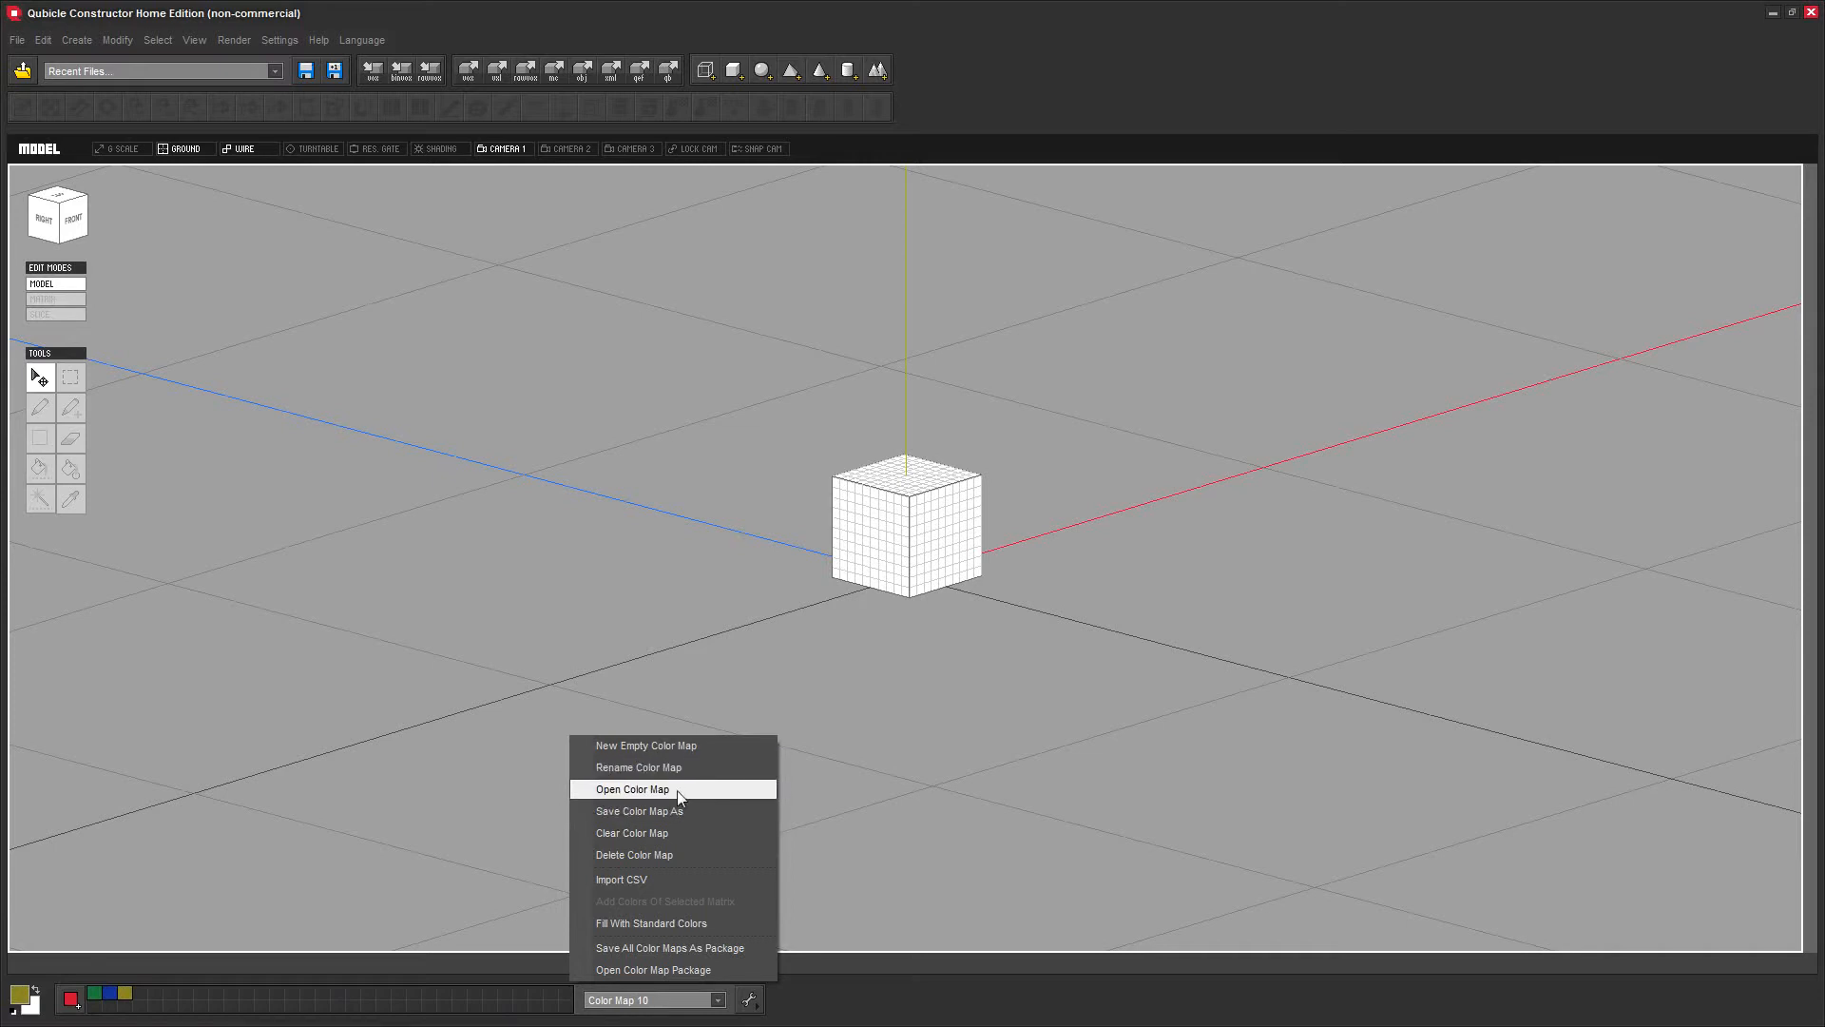
left_click(433, 874)
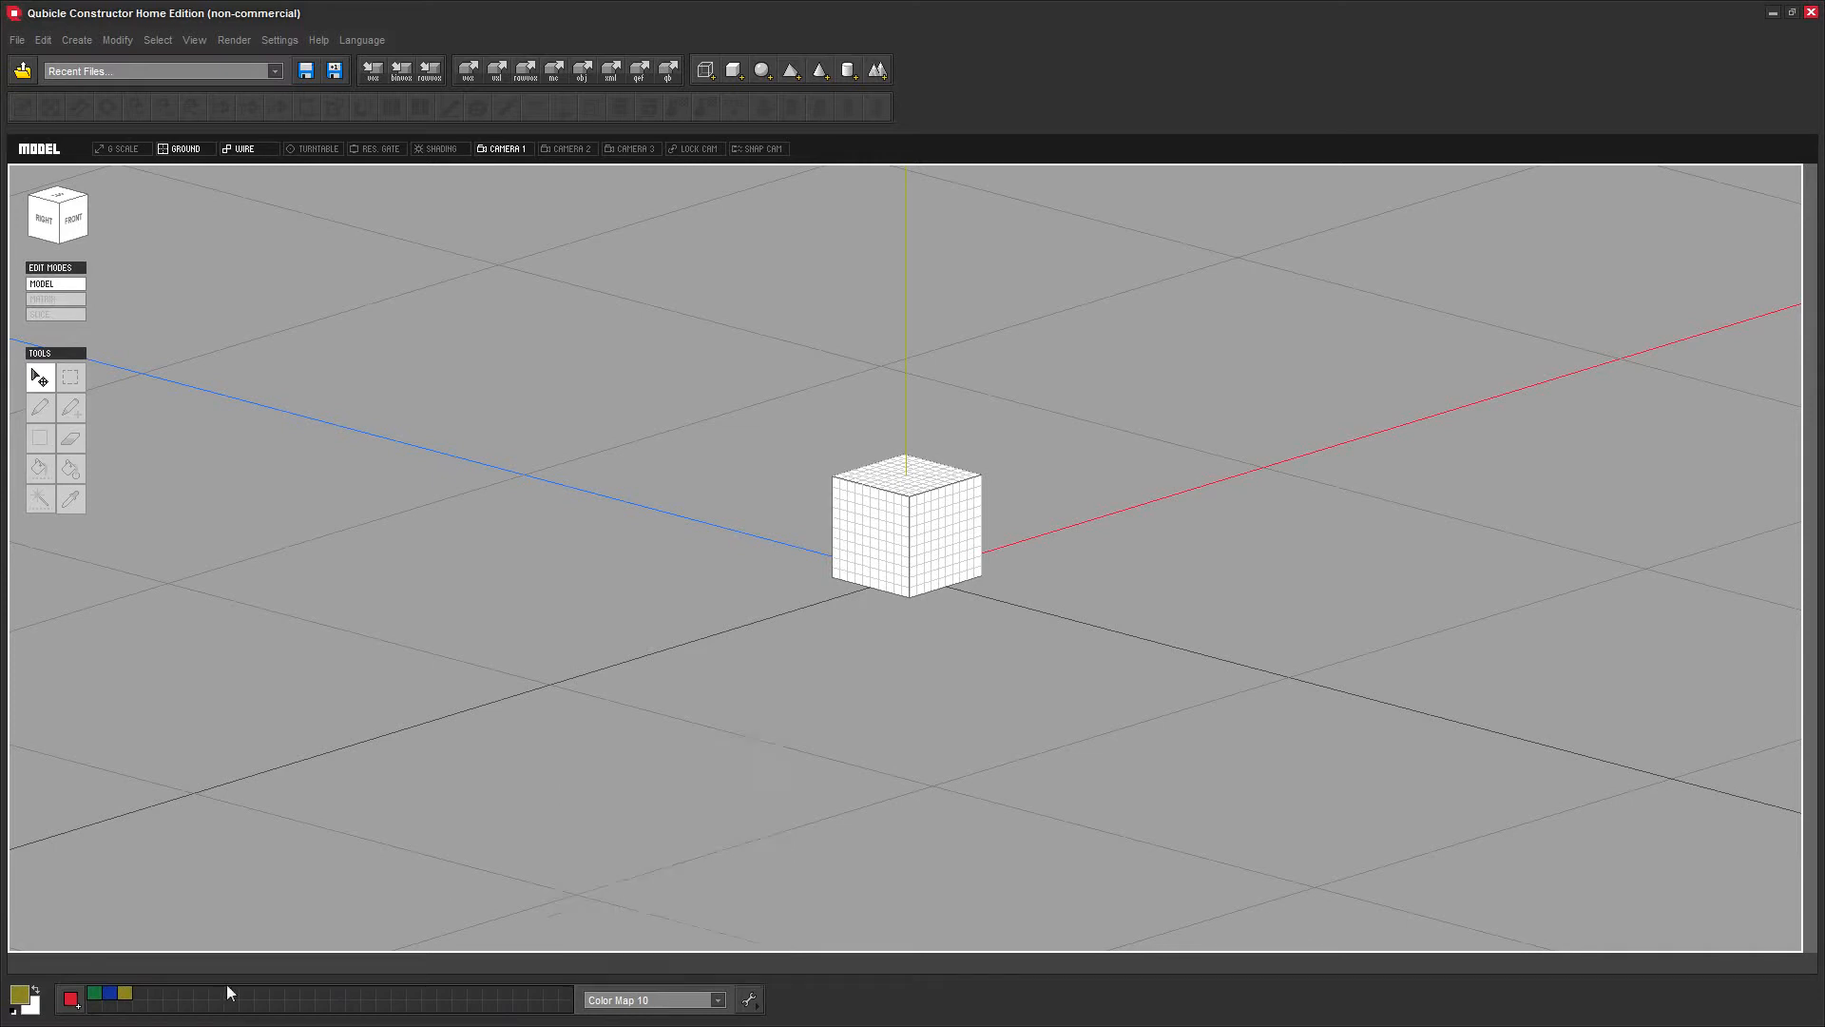
left_click(748, 1004)
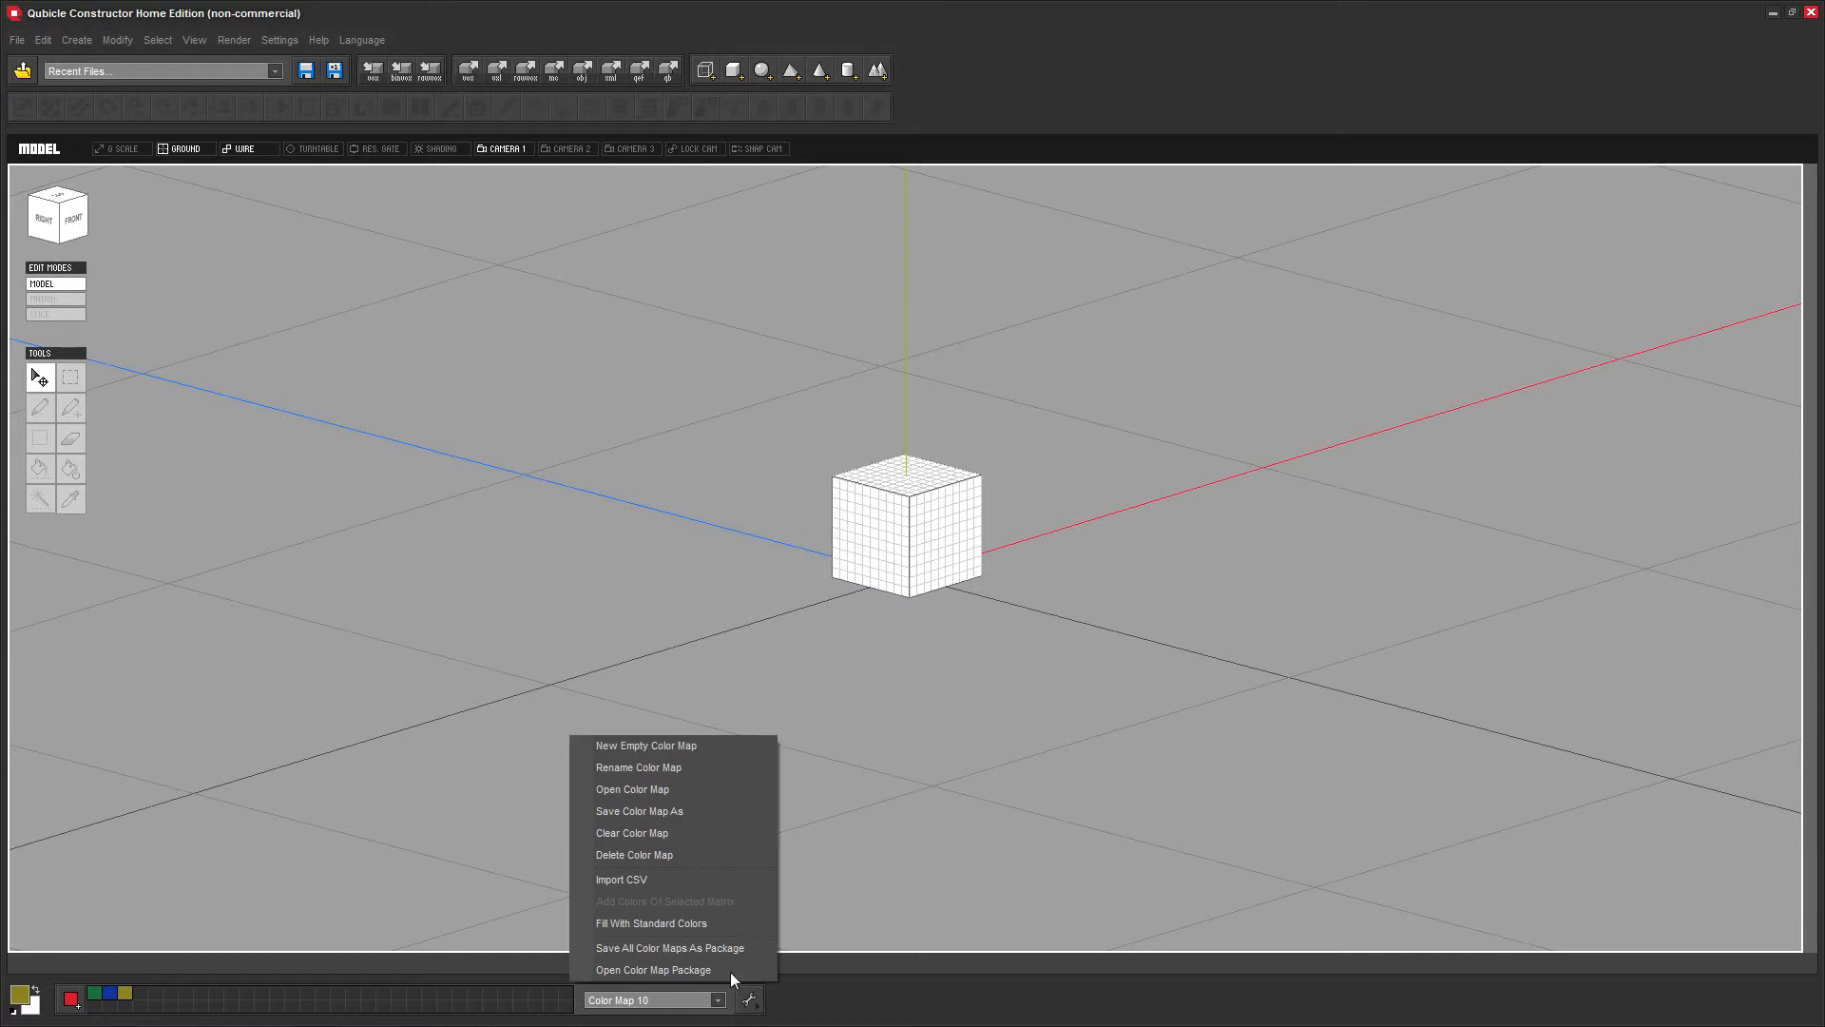
left_click(664, 923)
left_click(874, 613)
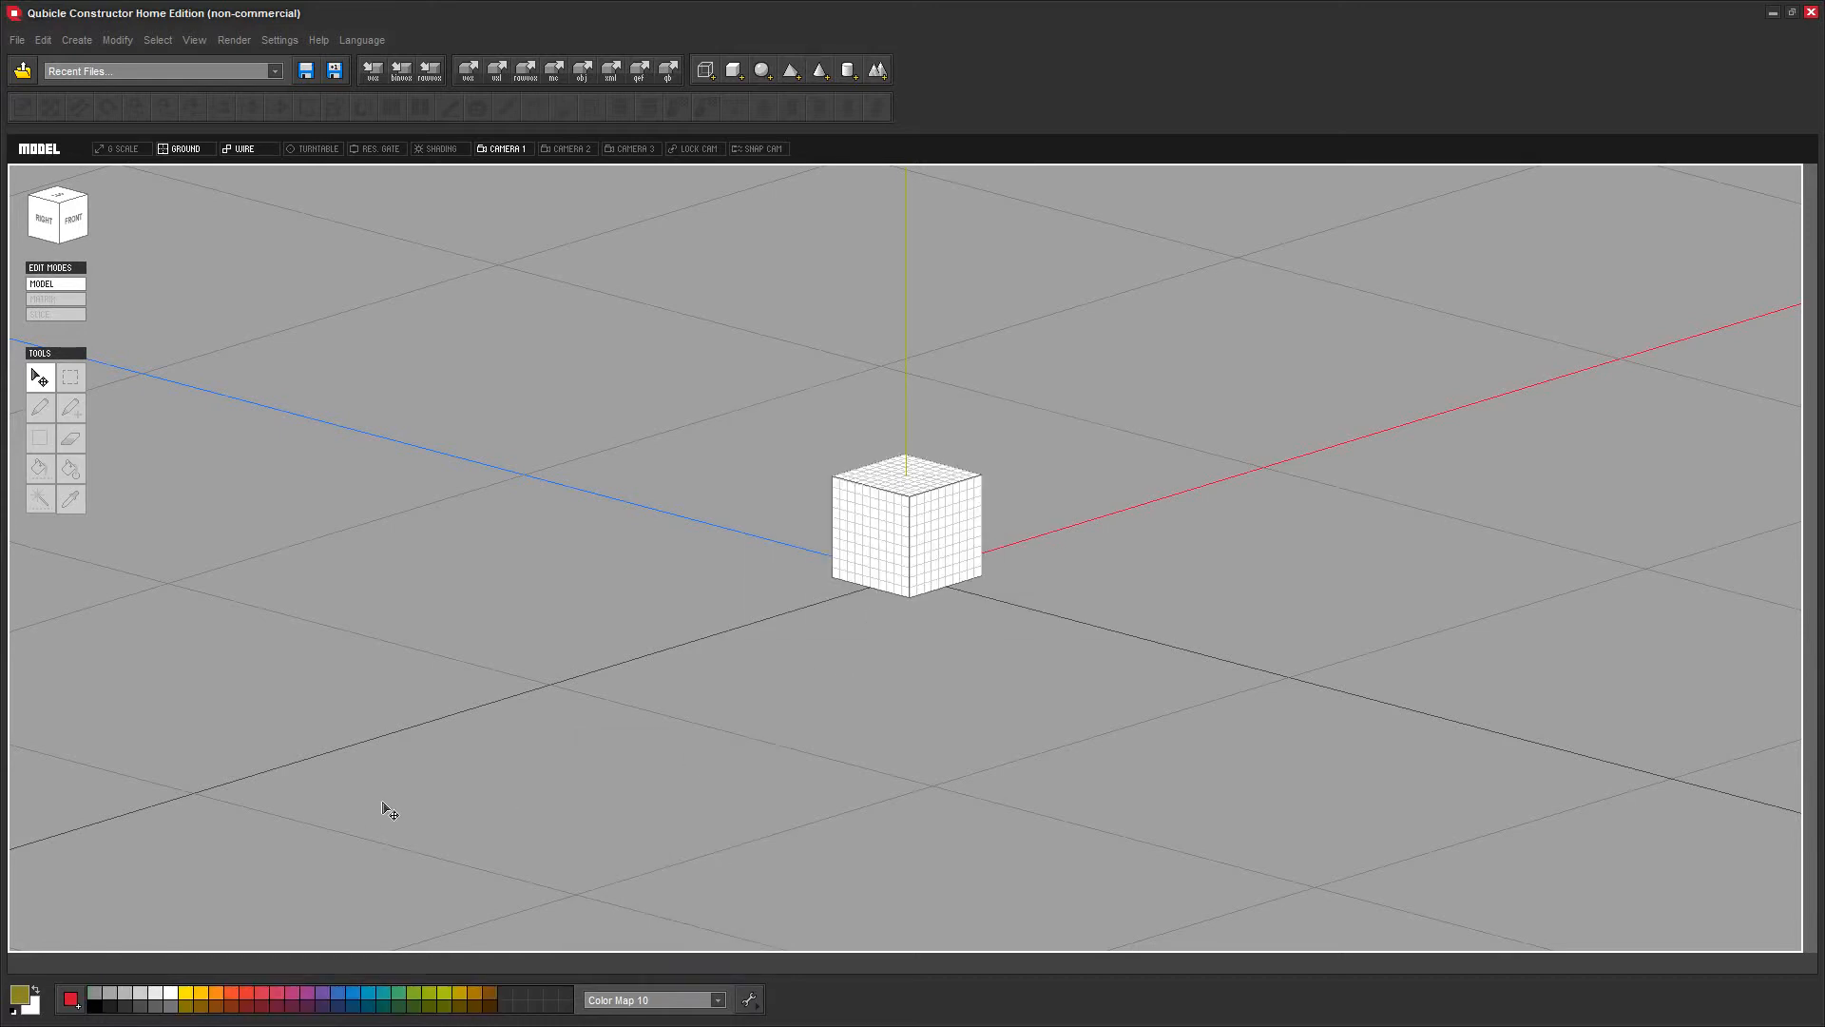
Select the white cuboid at the origin and delete it from the scene
right_click_drag(689, 542, 713, 572)
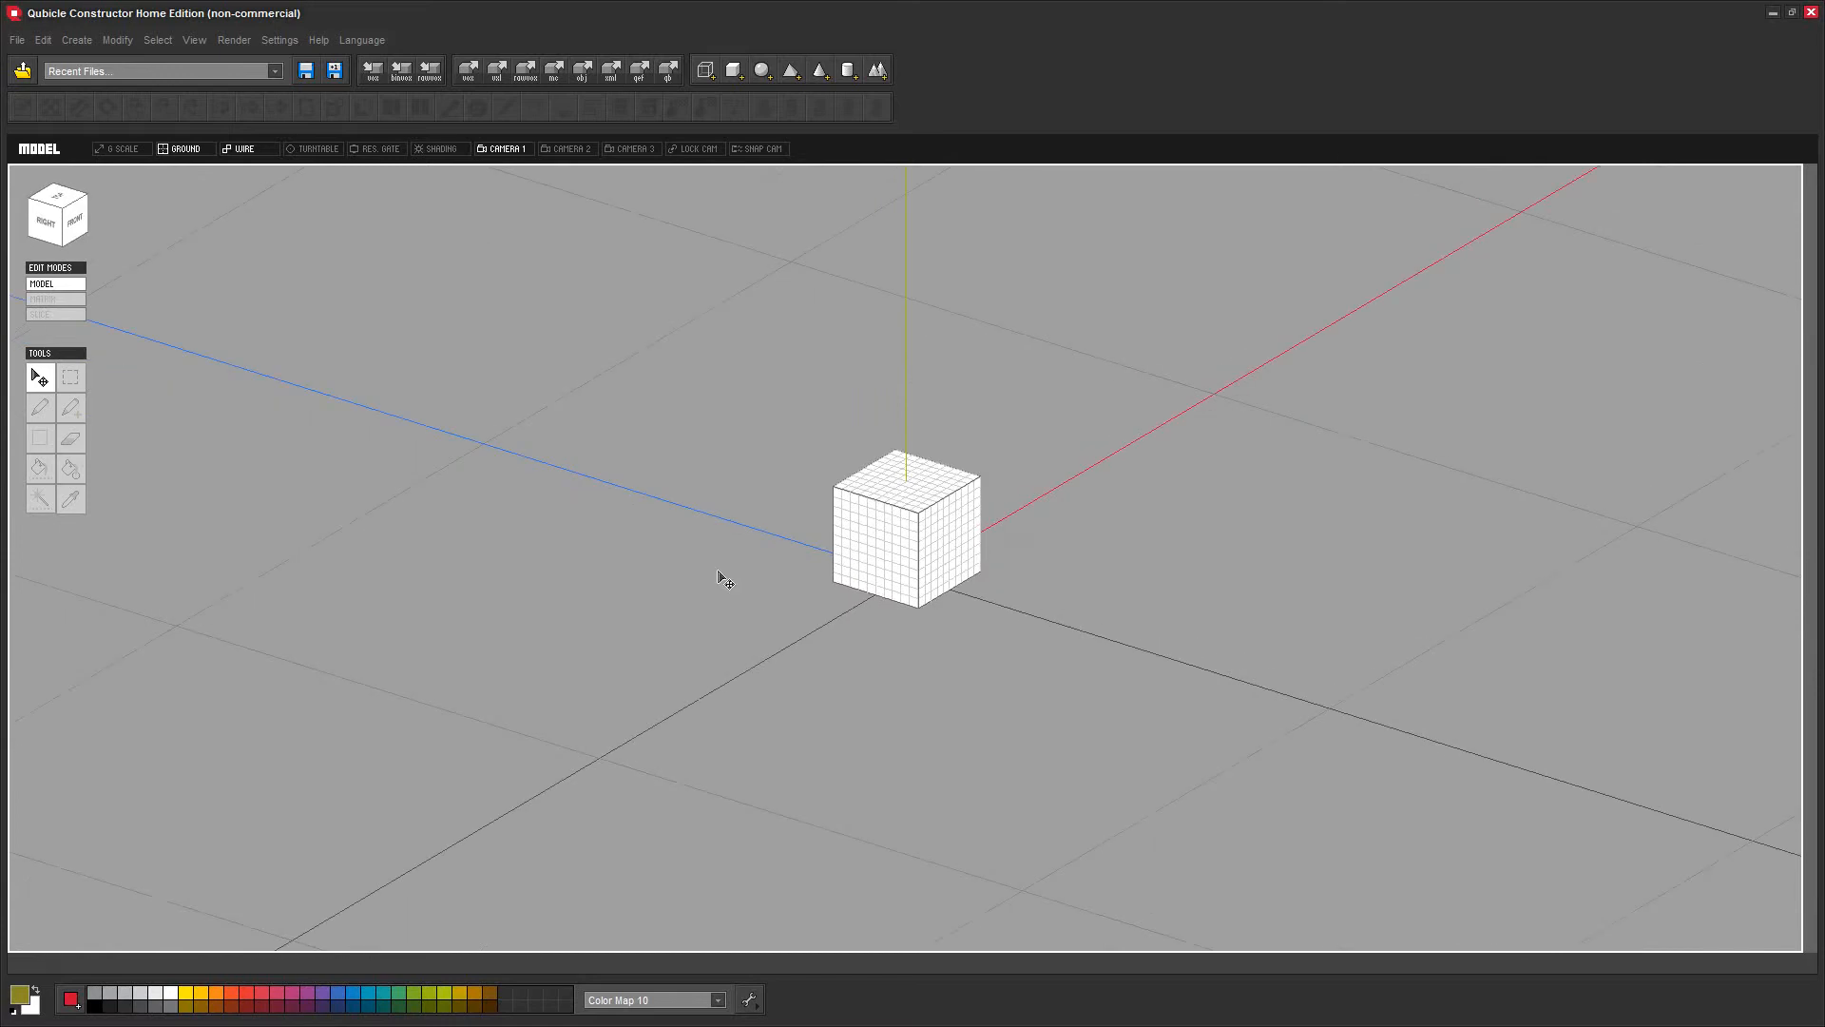
scroll(721, 570, "down", 5)
scroll(1148, 733, "up", 2)
scroll(1148, 723, "down", 5)
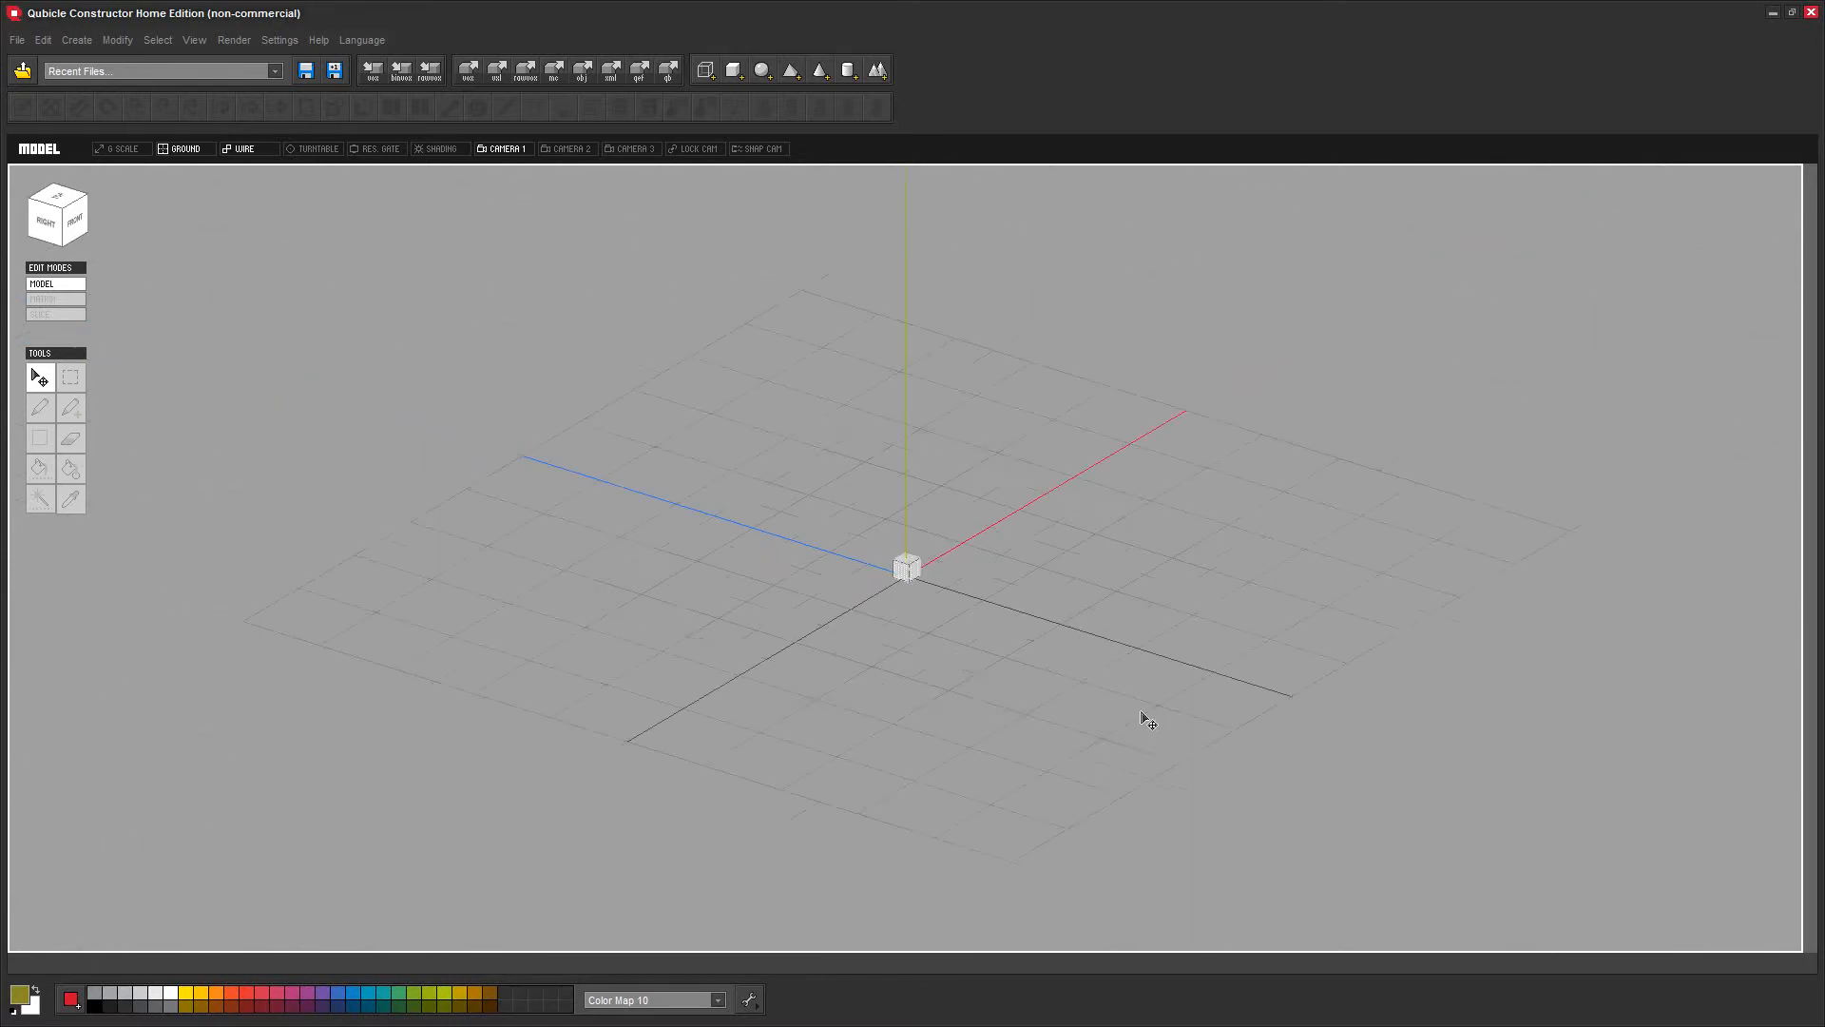
scroll(1122, 742, "up", 5)
scroll(1036, 748, "down", 1)
scroll(1043, 756, "down", 4)
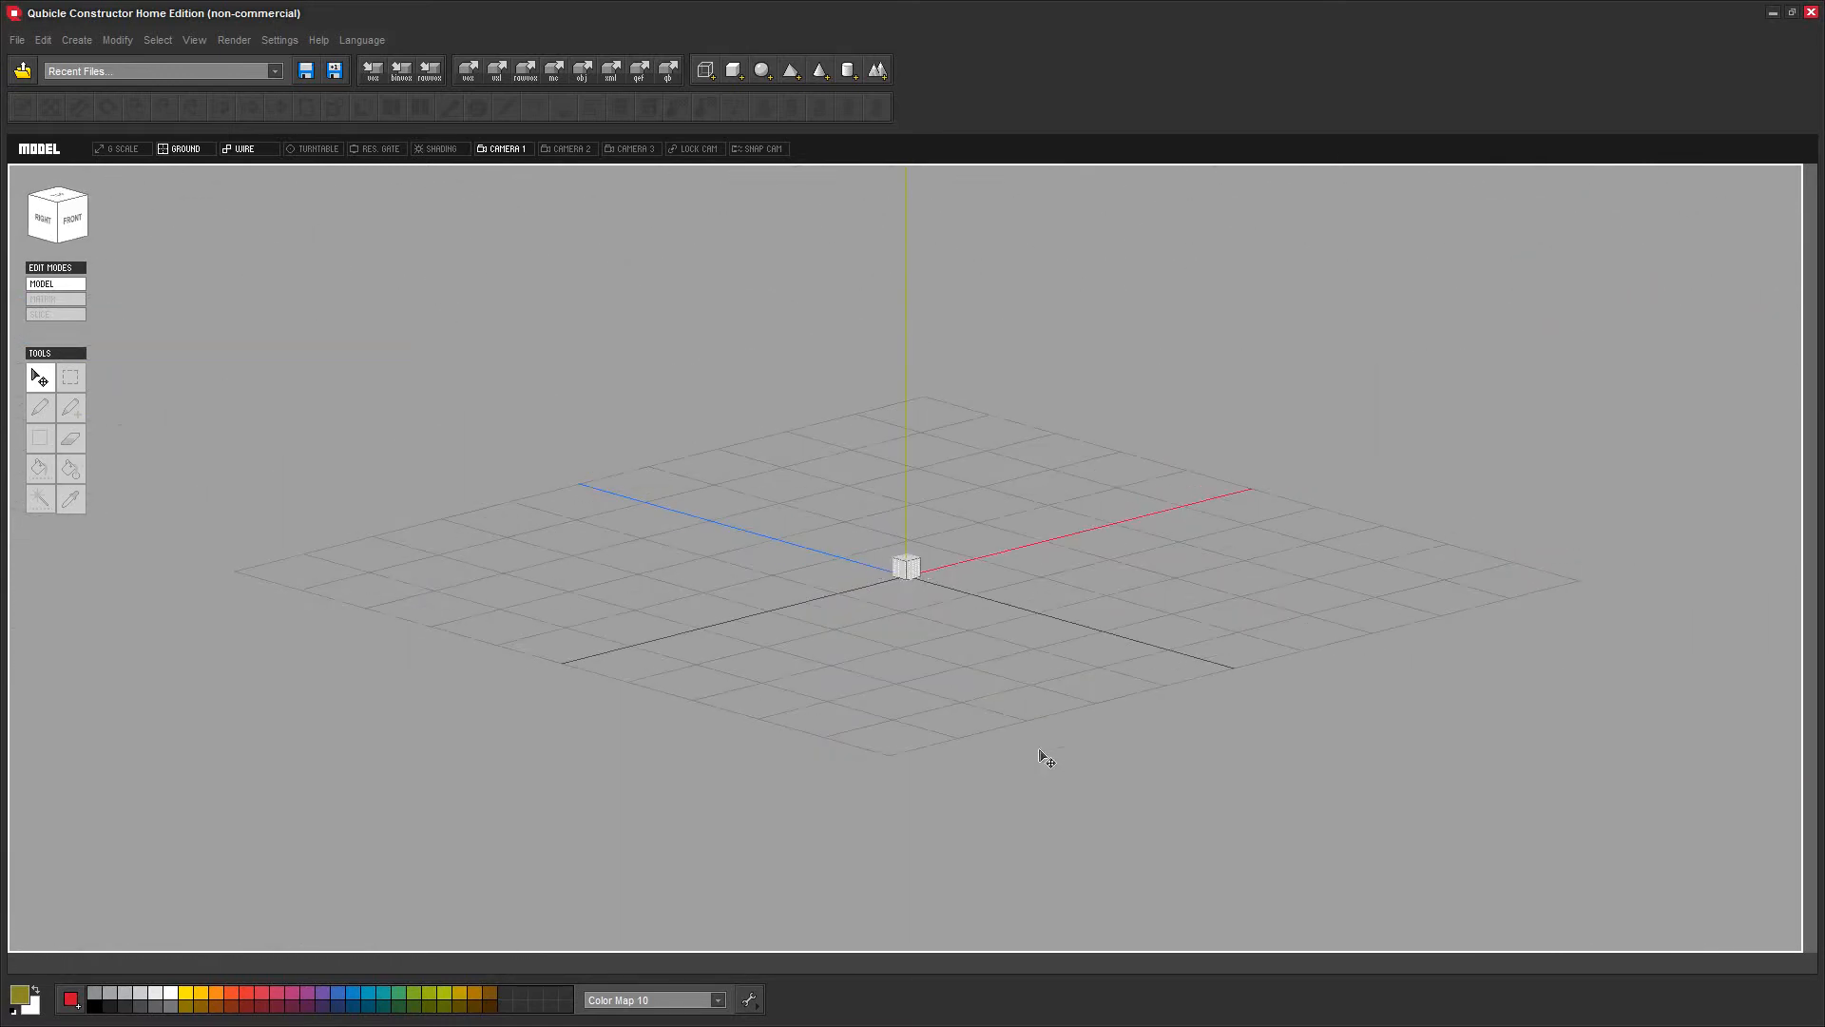
left_click(919, 567)
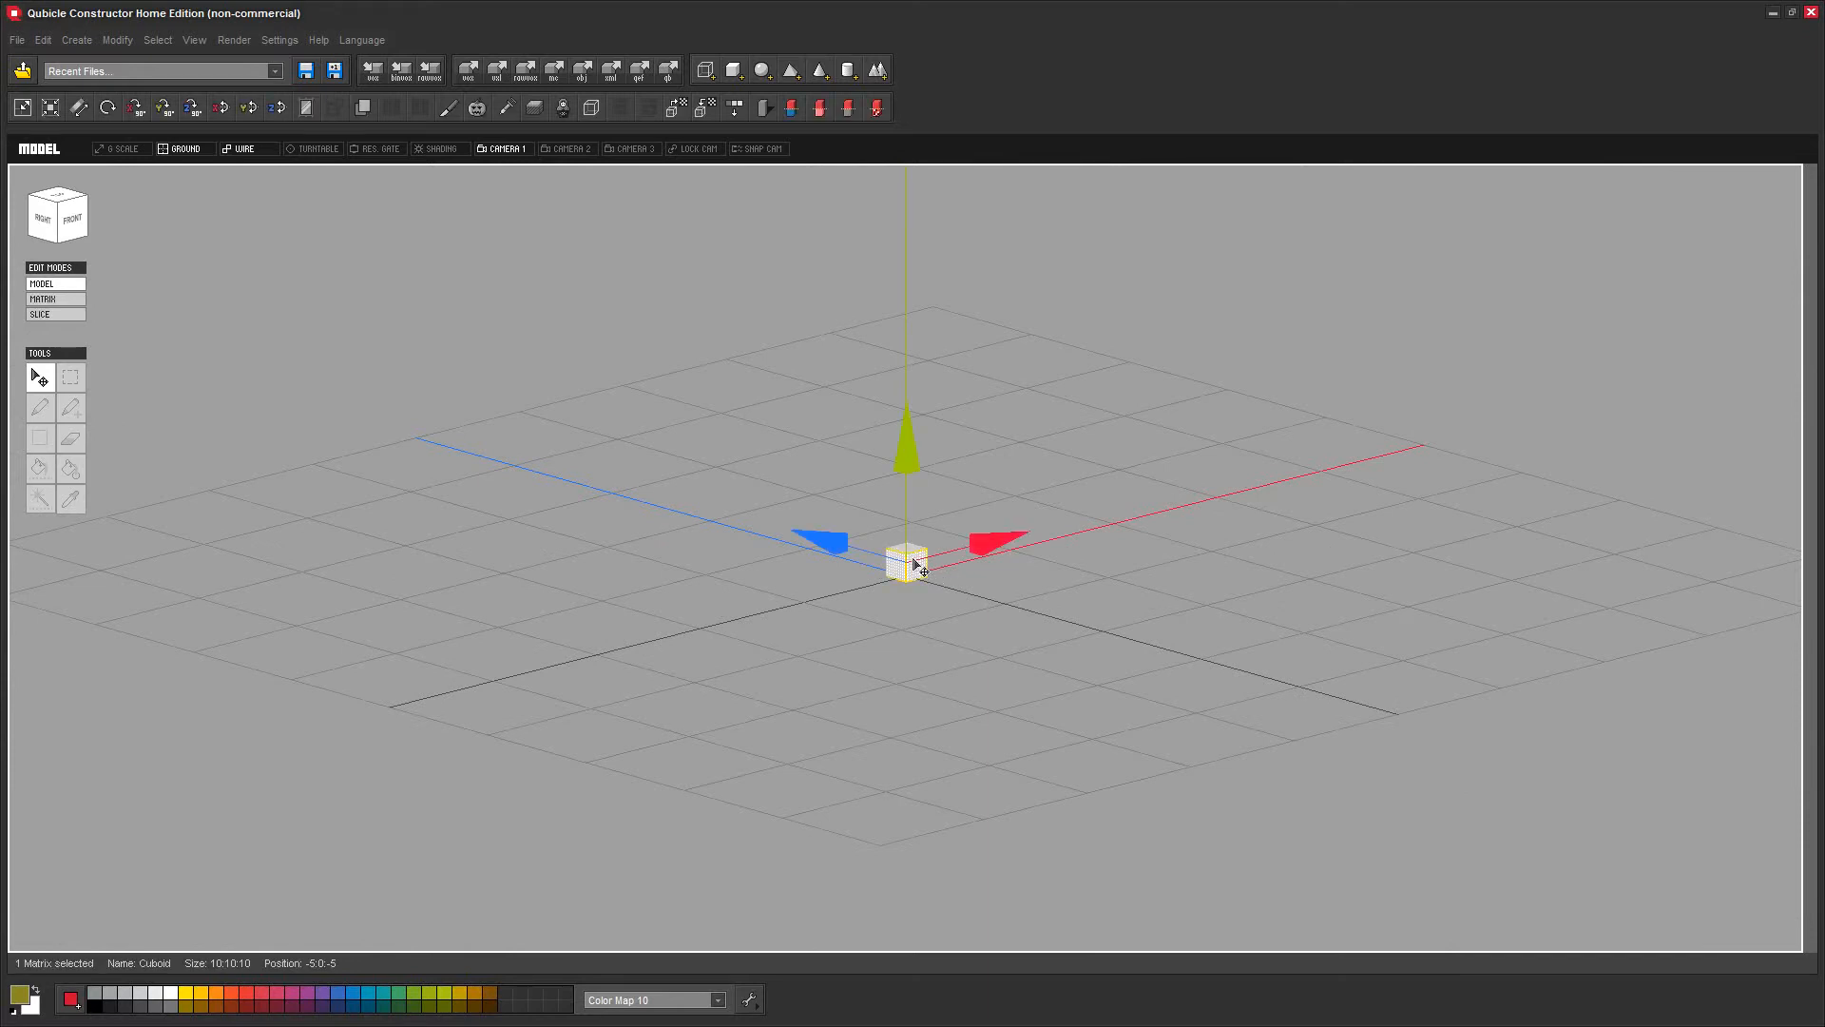
key("Delete")
Open the saved model bat.qmo, discarding the unsaved changes to the current model
scroll(926, 560, "up", 3)
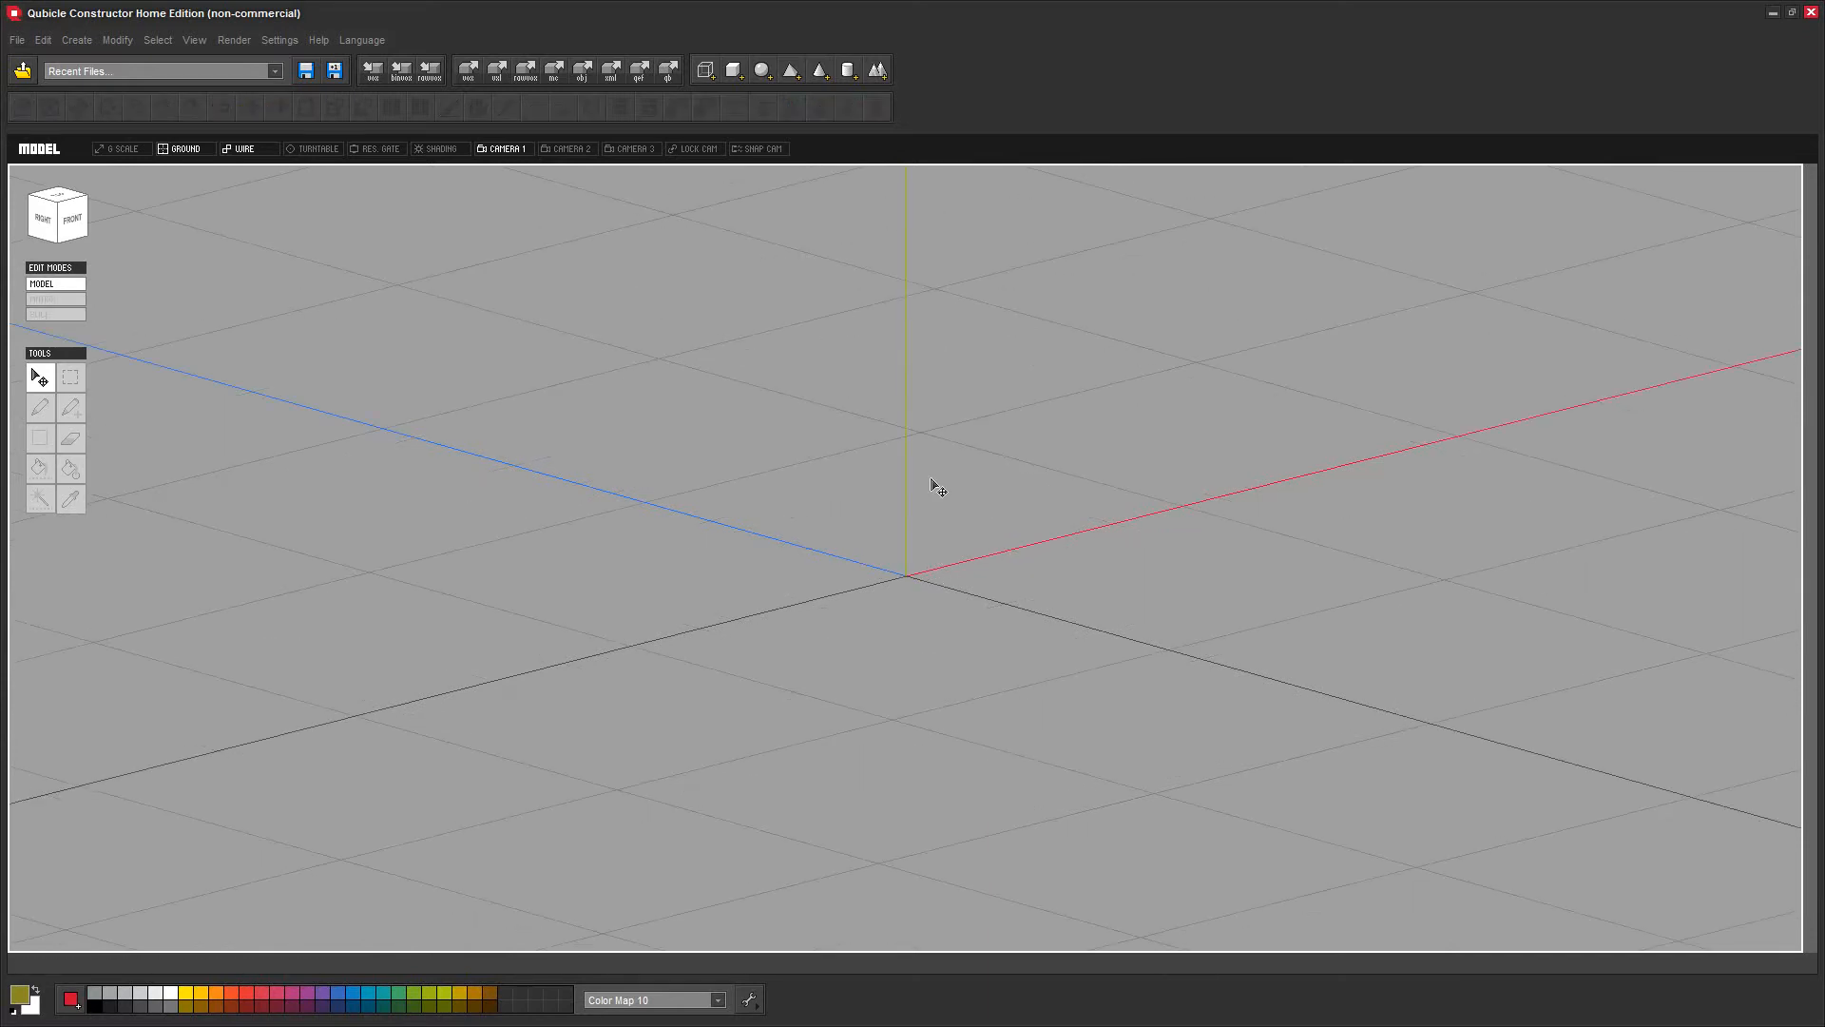
right_click_drag(985, 460, 984, 469)
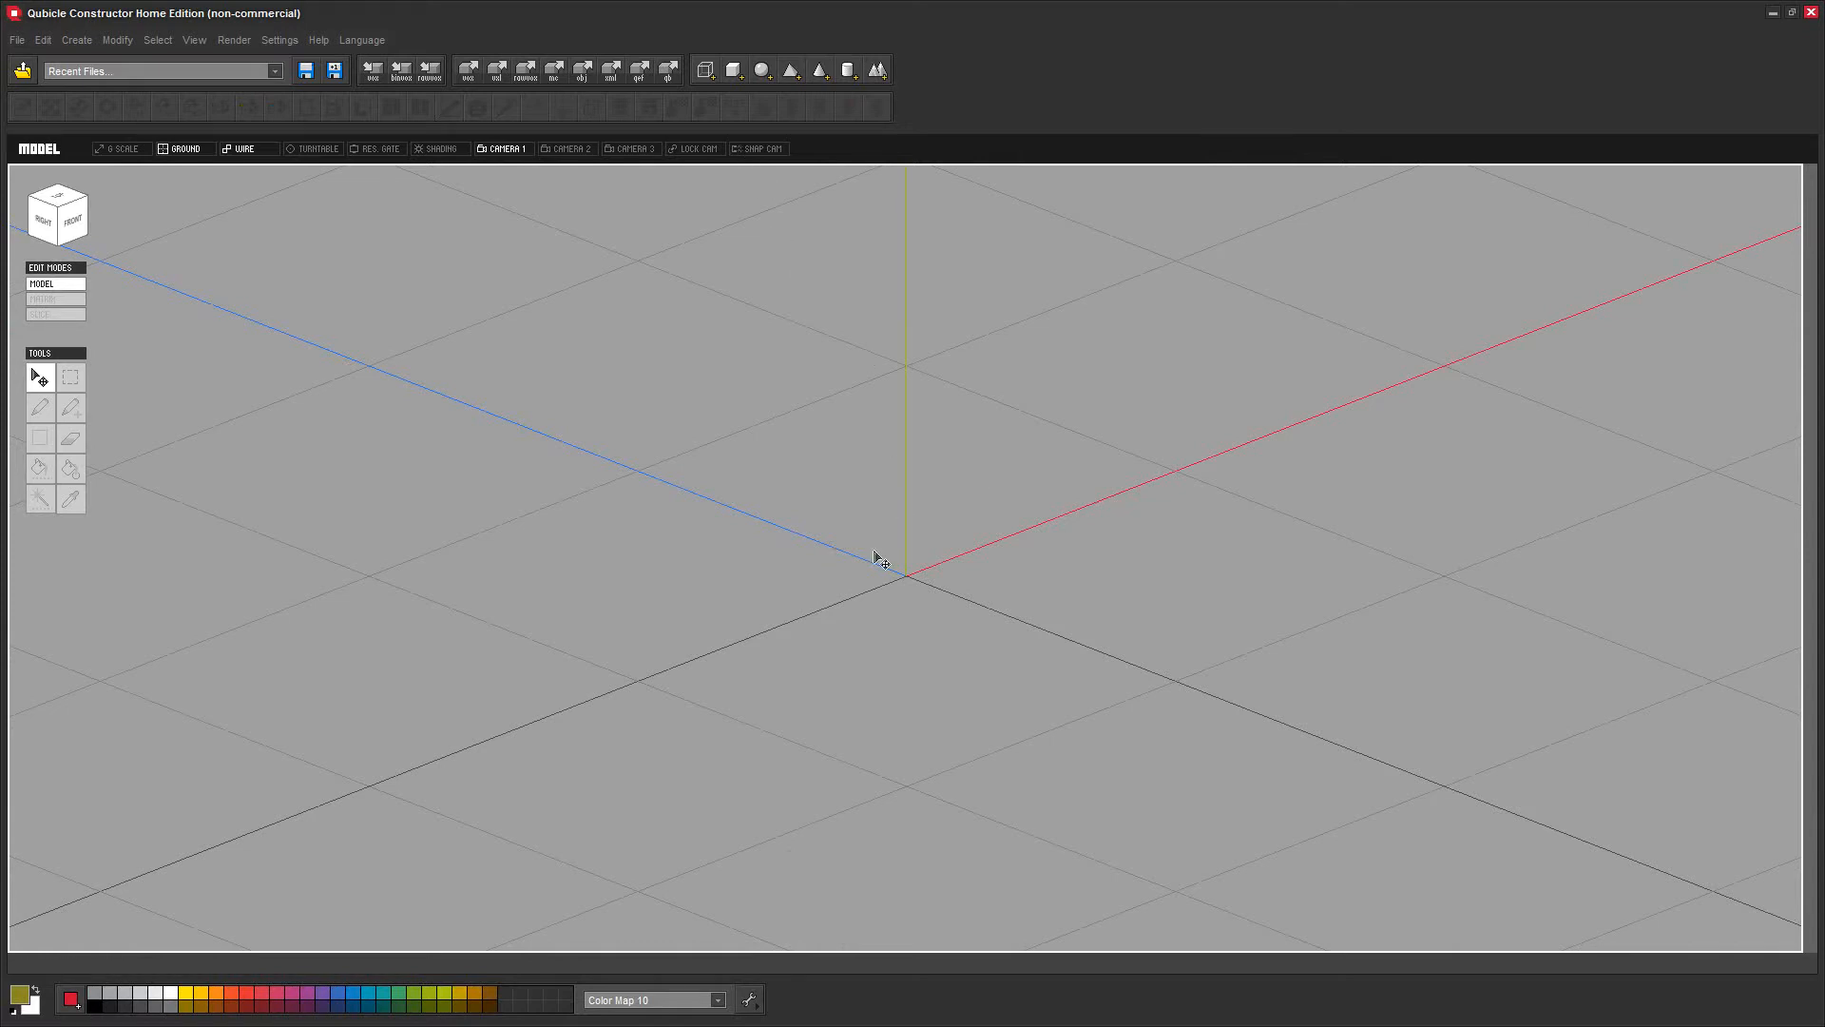
right_click_drag(985, 547, 859, 623)
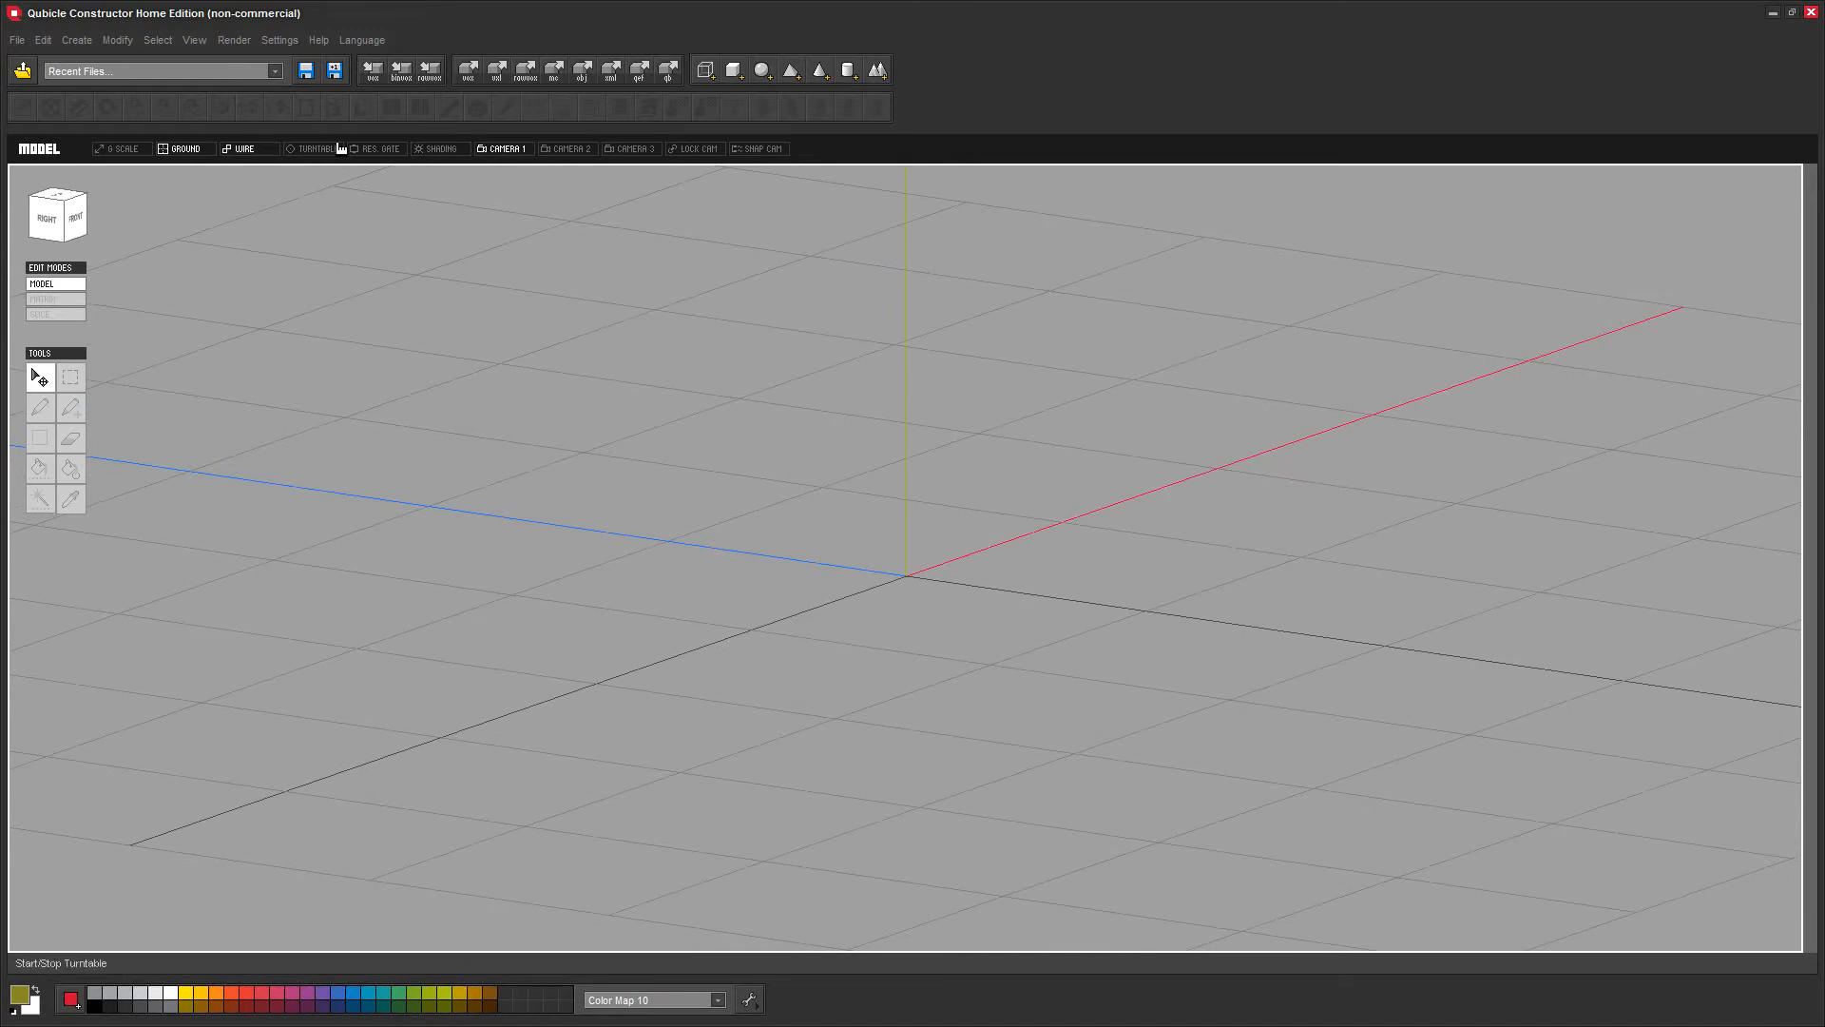
left_click(17, 41)
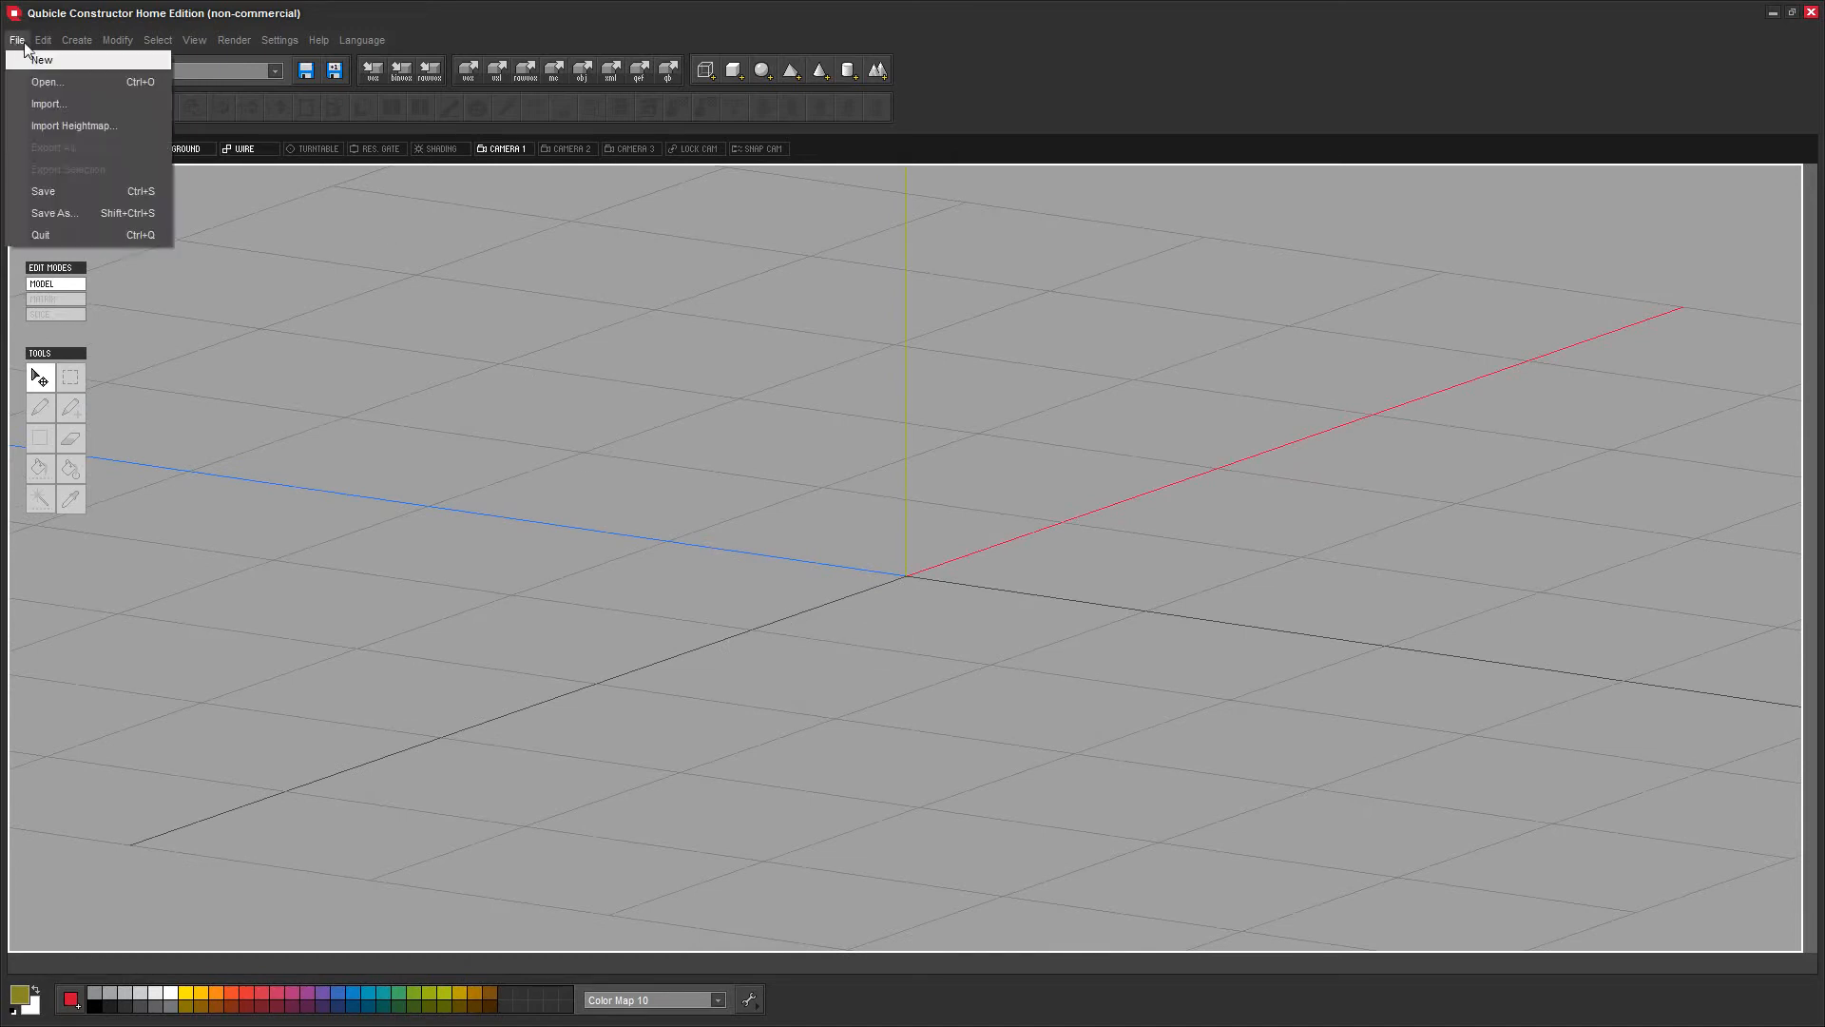
left_click(42, 71)
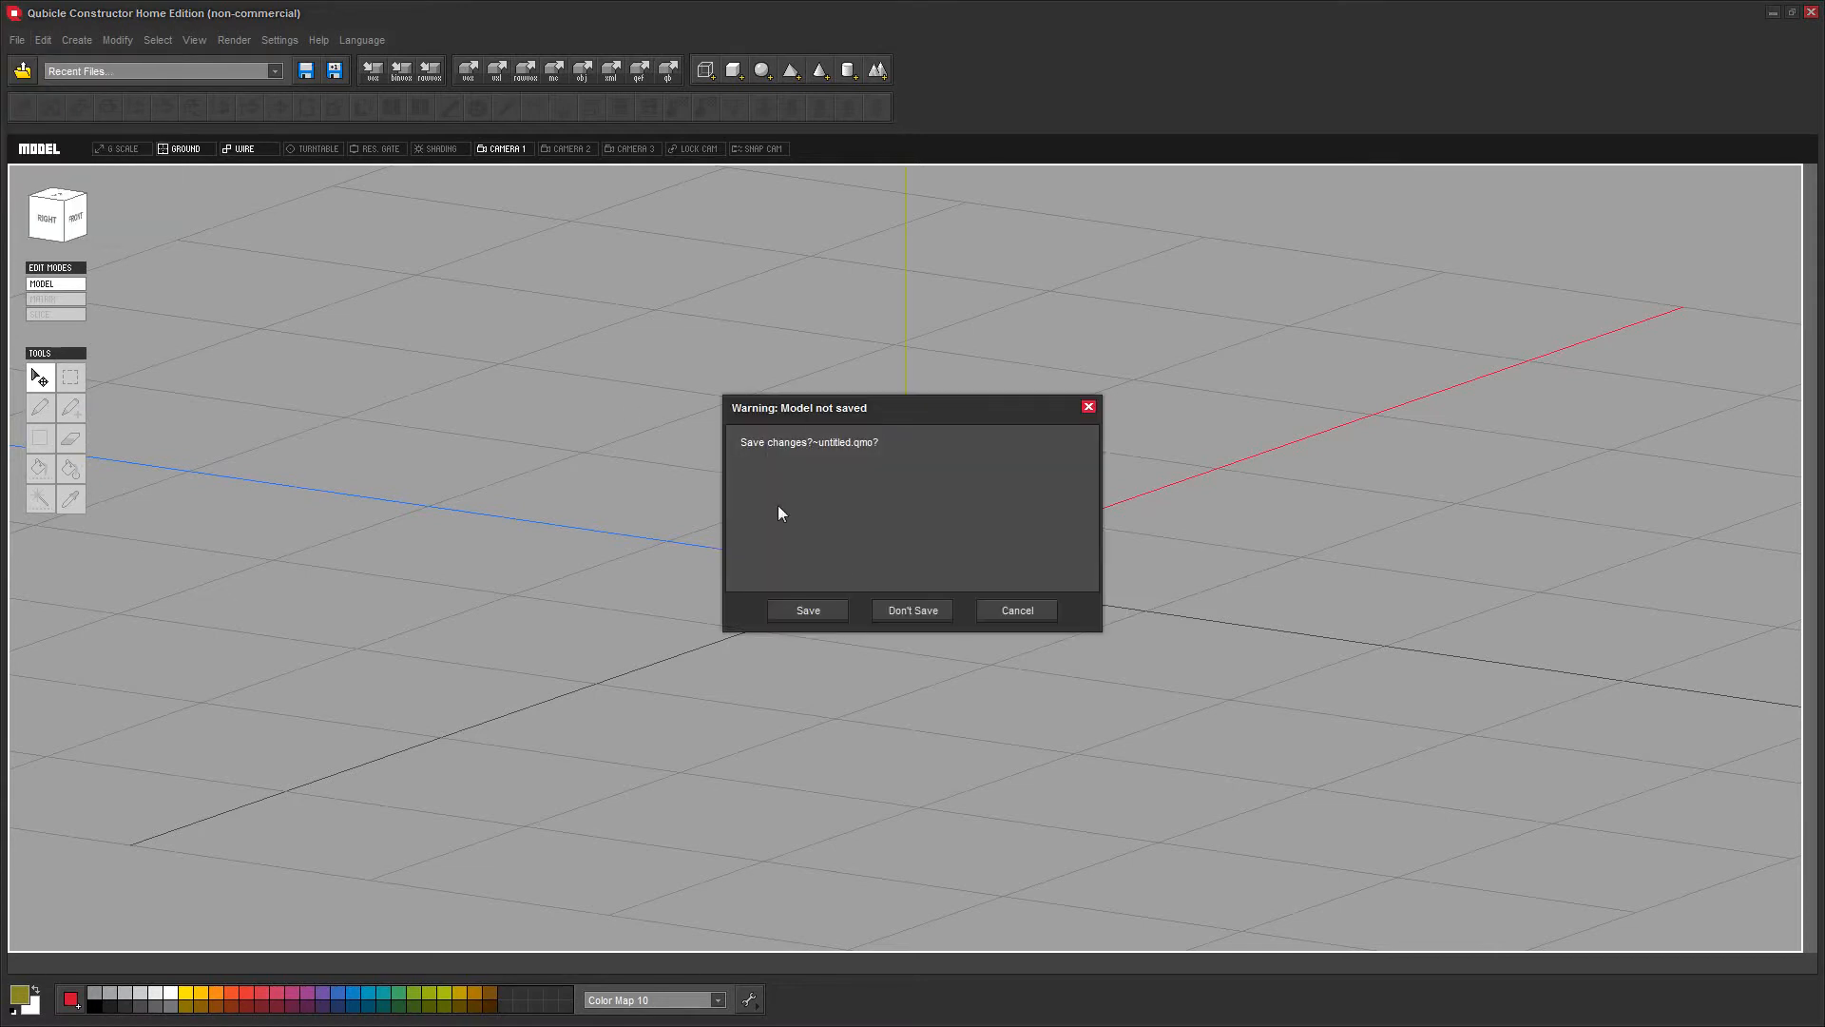
left_click(913, 618)
double_click(640, 480)
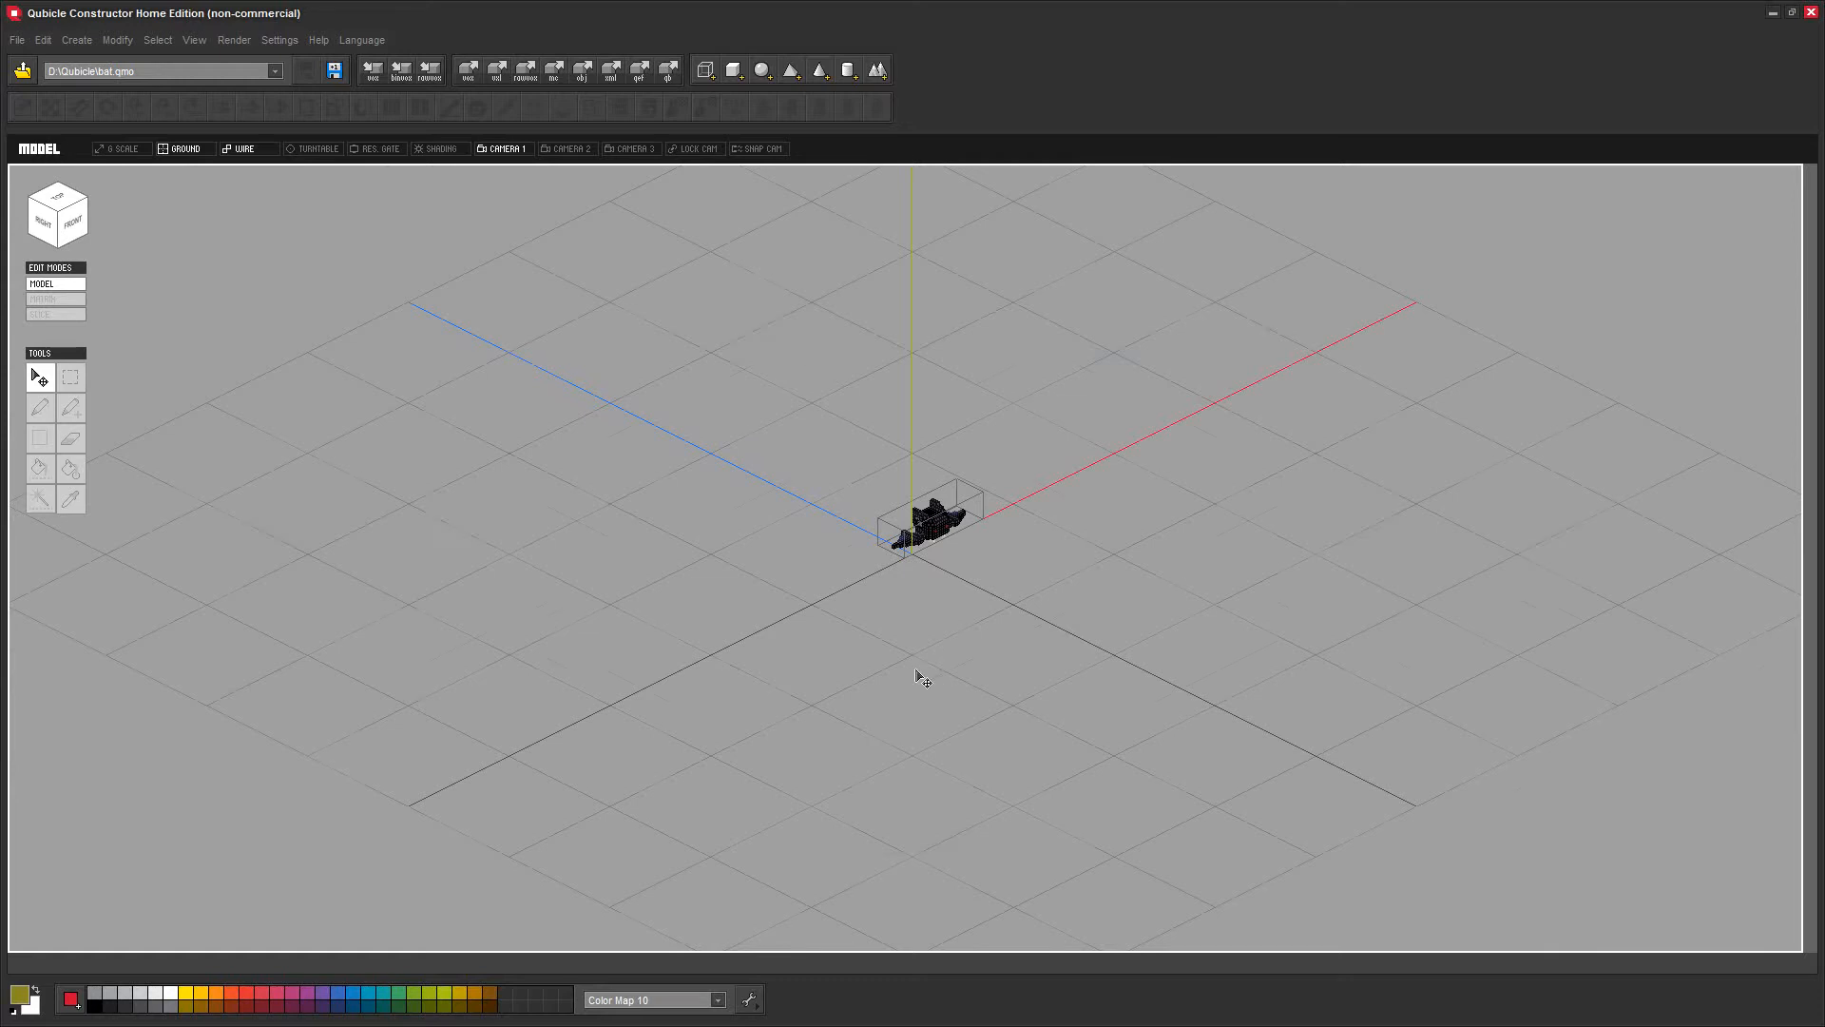
Select the bat matrix and move it along the red axis to position -44, 0, 0
scroll(922, 673, "up", 5)
right_click_drag(983, 672, 954, 662)
left_click(1024, 514)
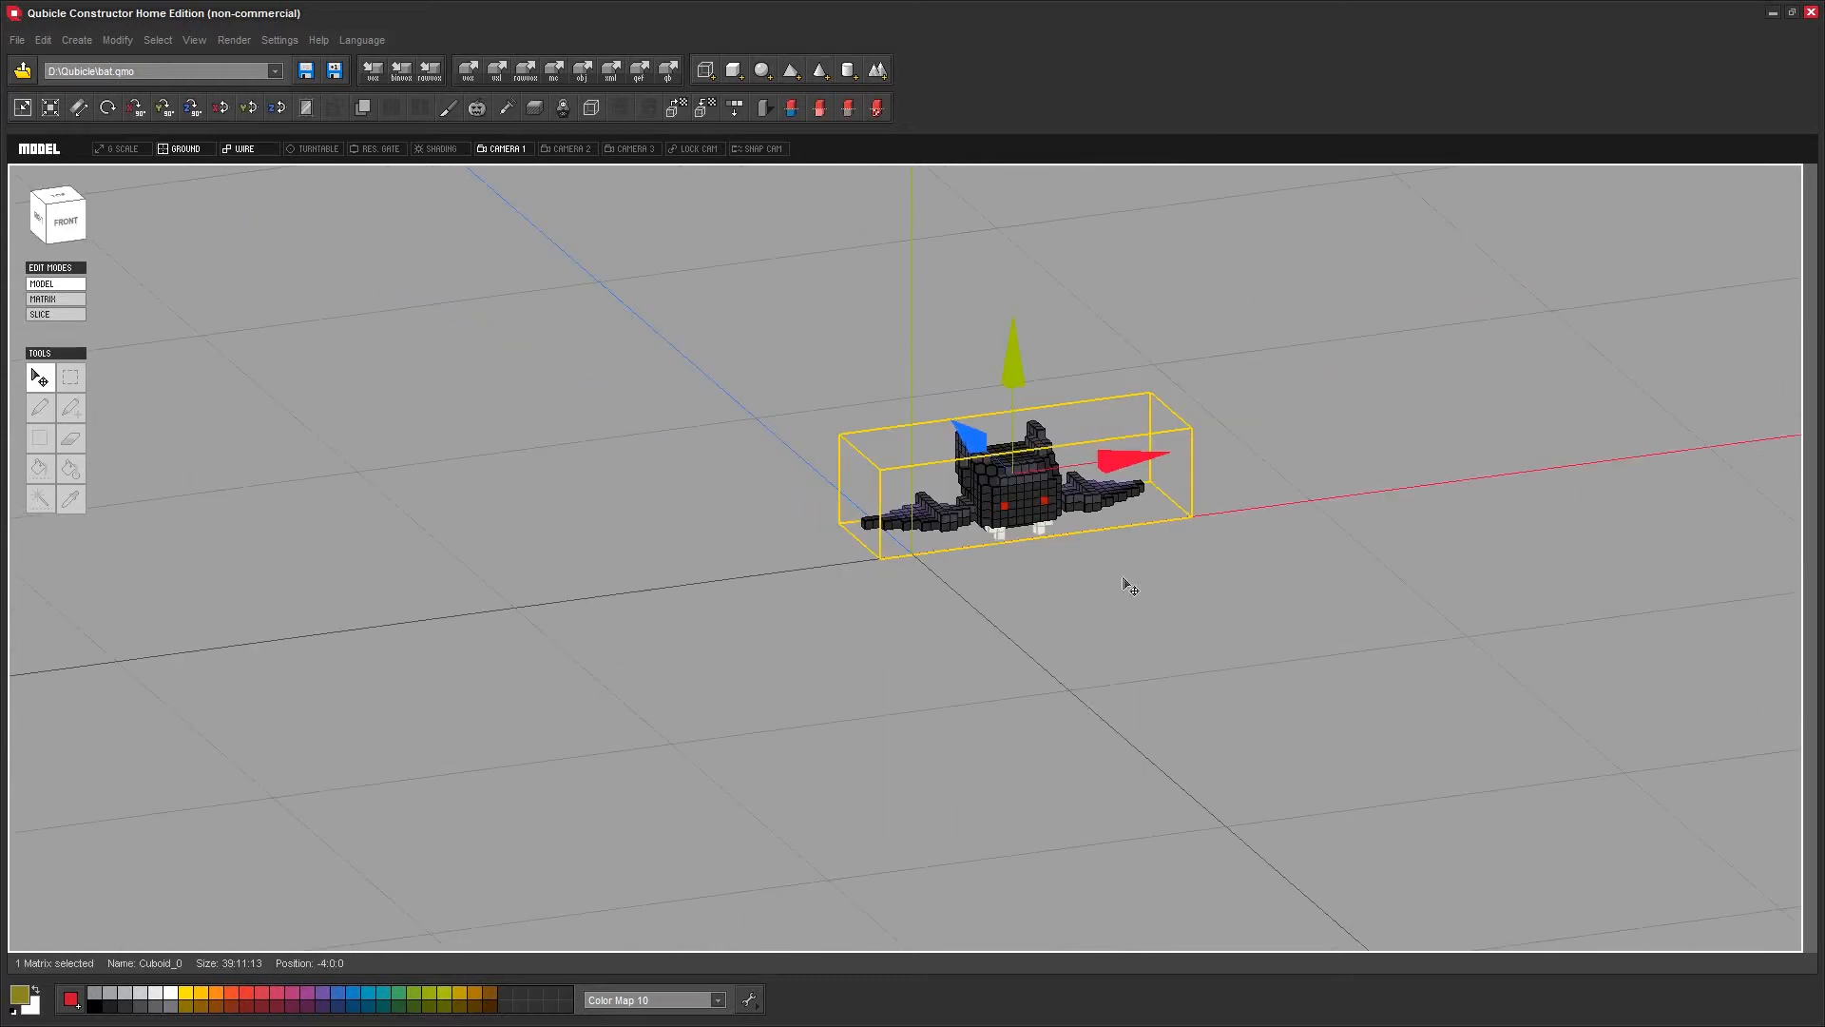
left_click_drag(1140, 466, 860, 500)
right_click_drag(884, 671, 869, 681)
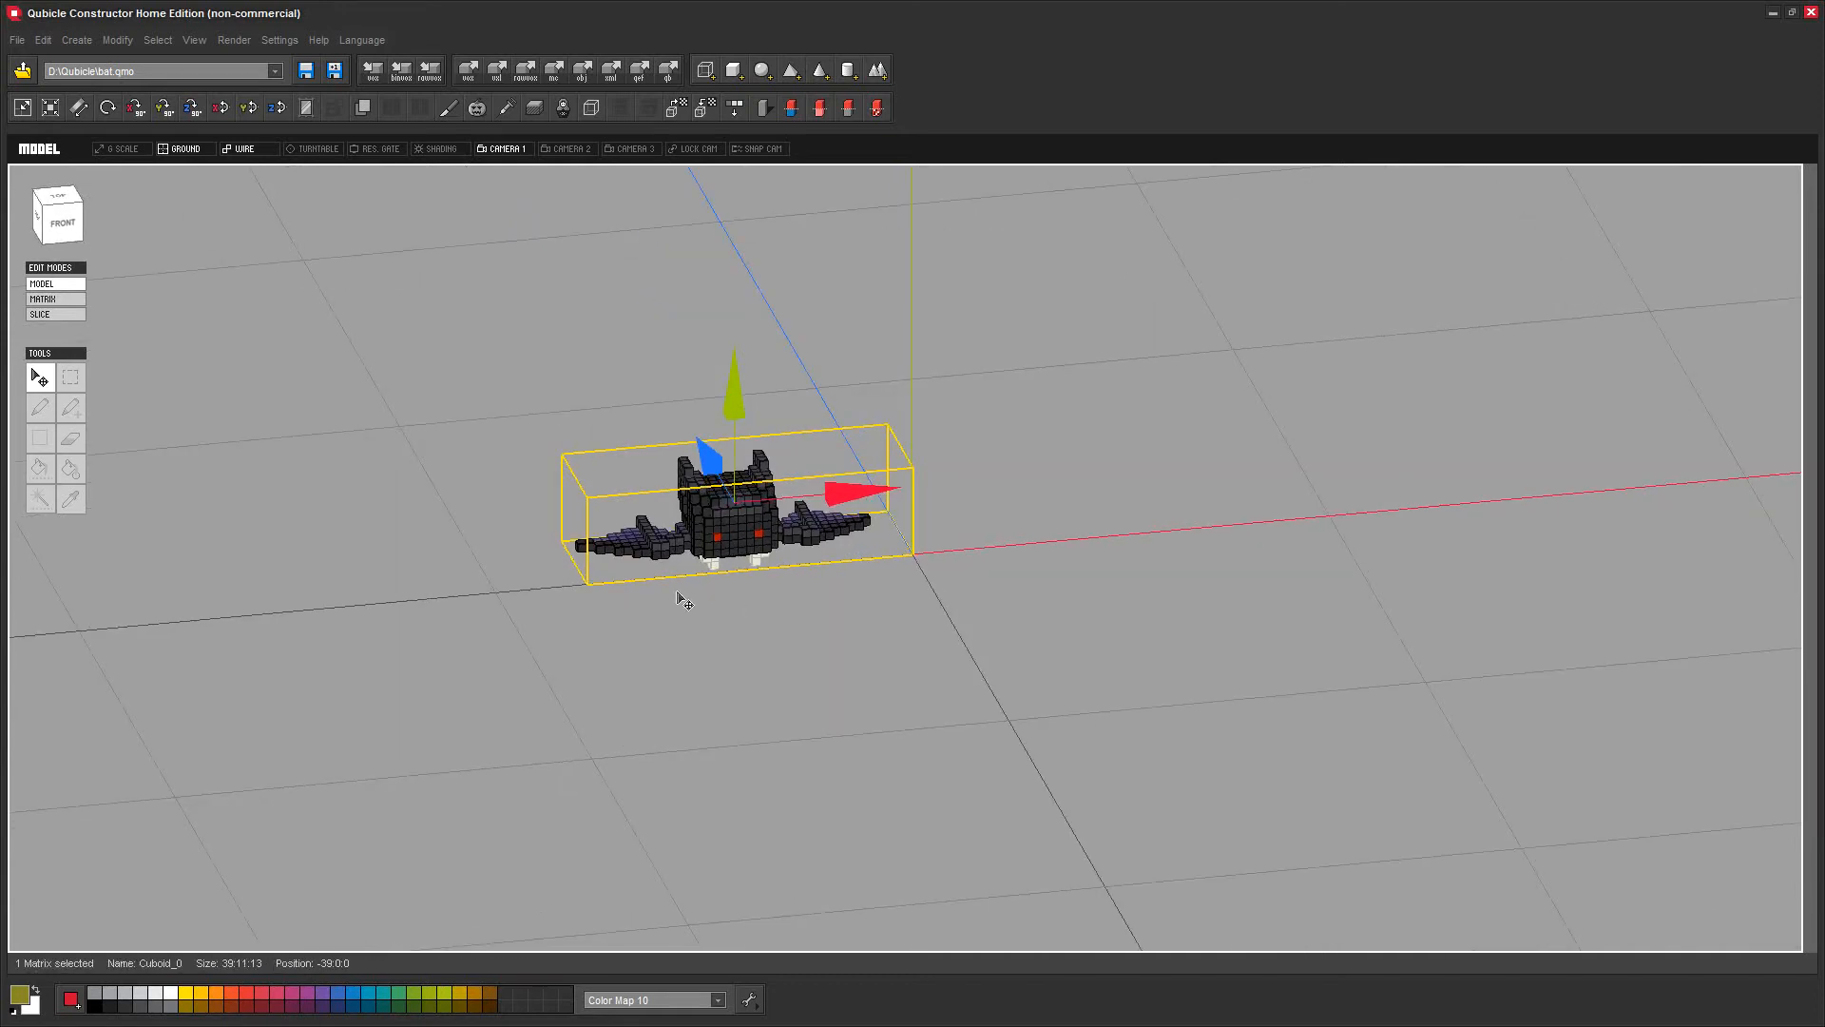
left_click_drag(863, 498, 823, 506)
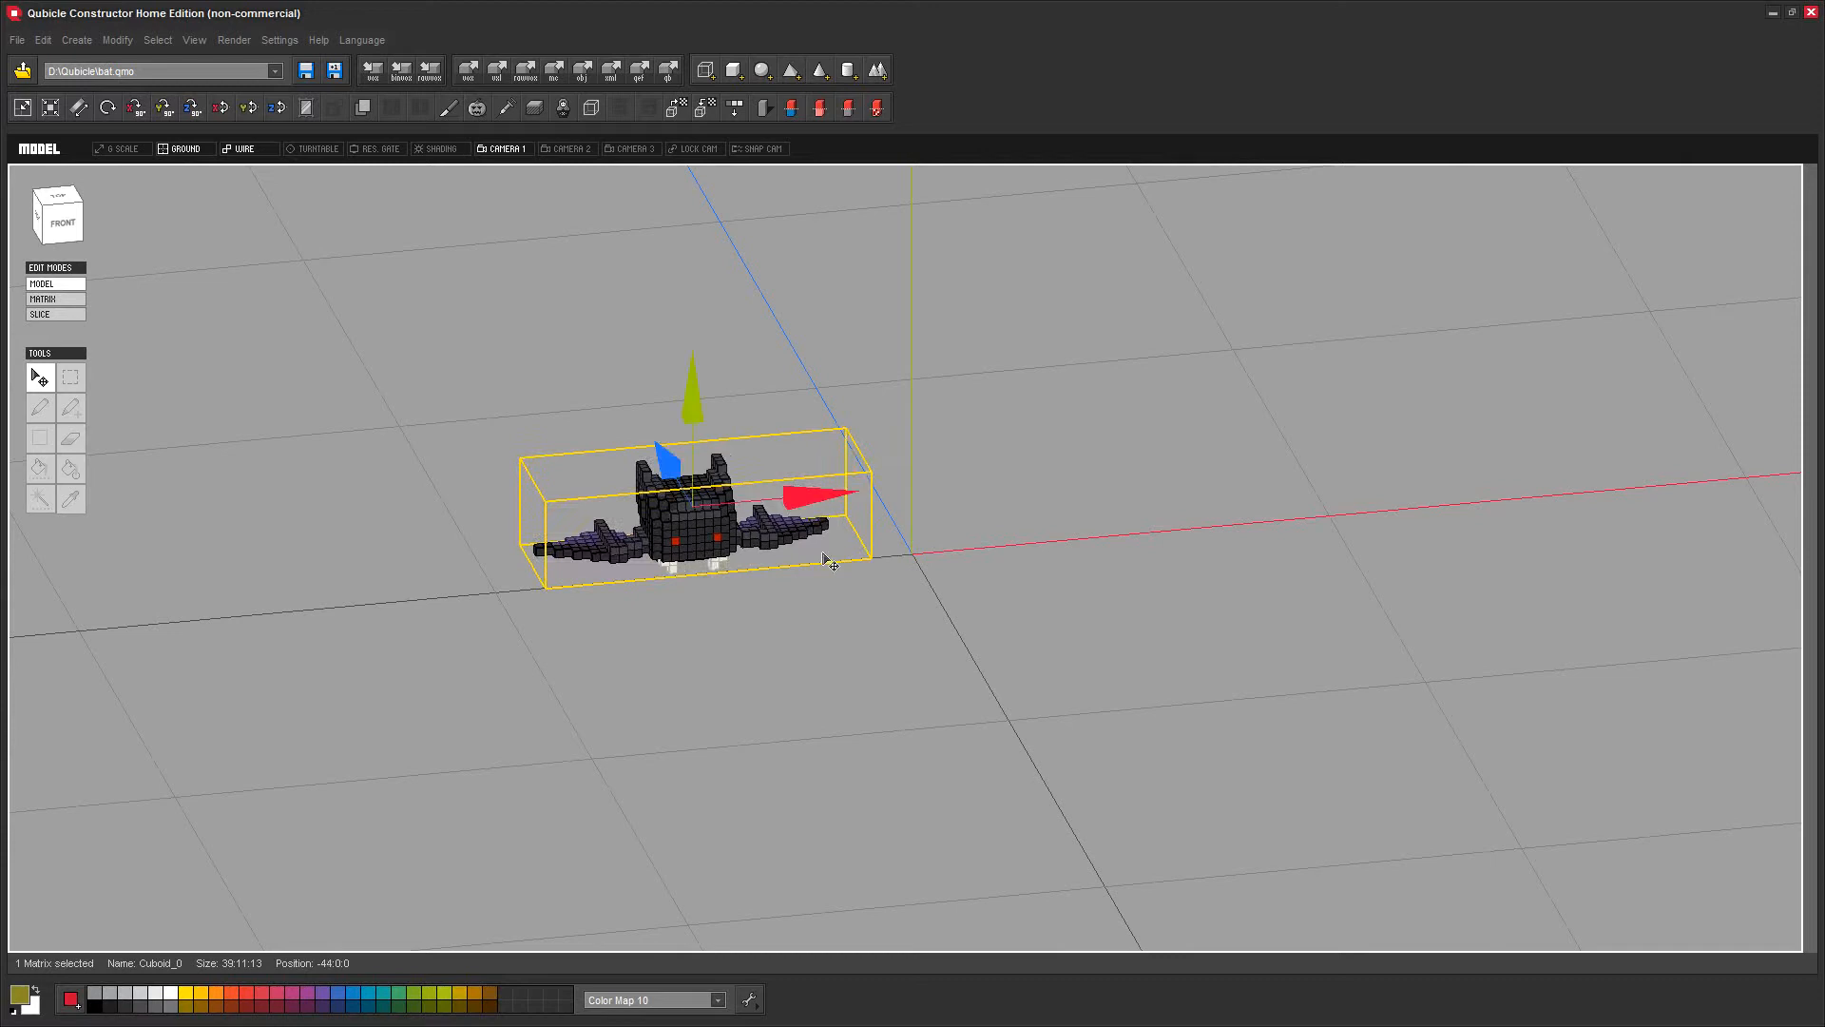
Examine the bat from several angles with its matrix selected and deselected, leaving nothing selected
right_click_drag(823, 660, 836, 656)
left_click(835, 656)
left_click(734, 573)
scroll(815, 733, "up", 3)
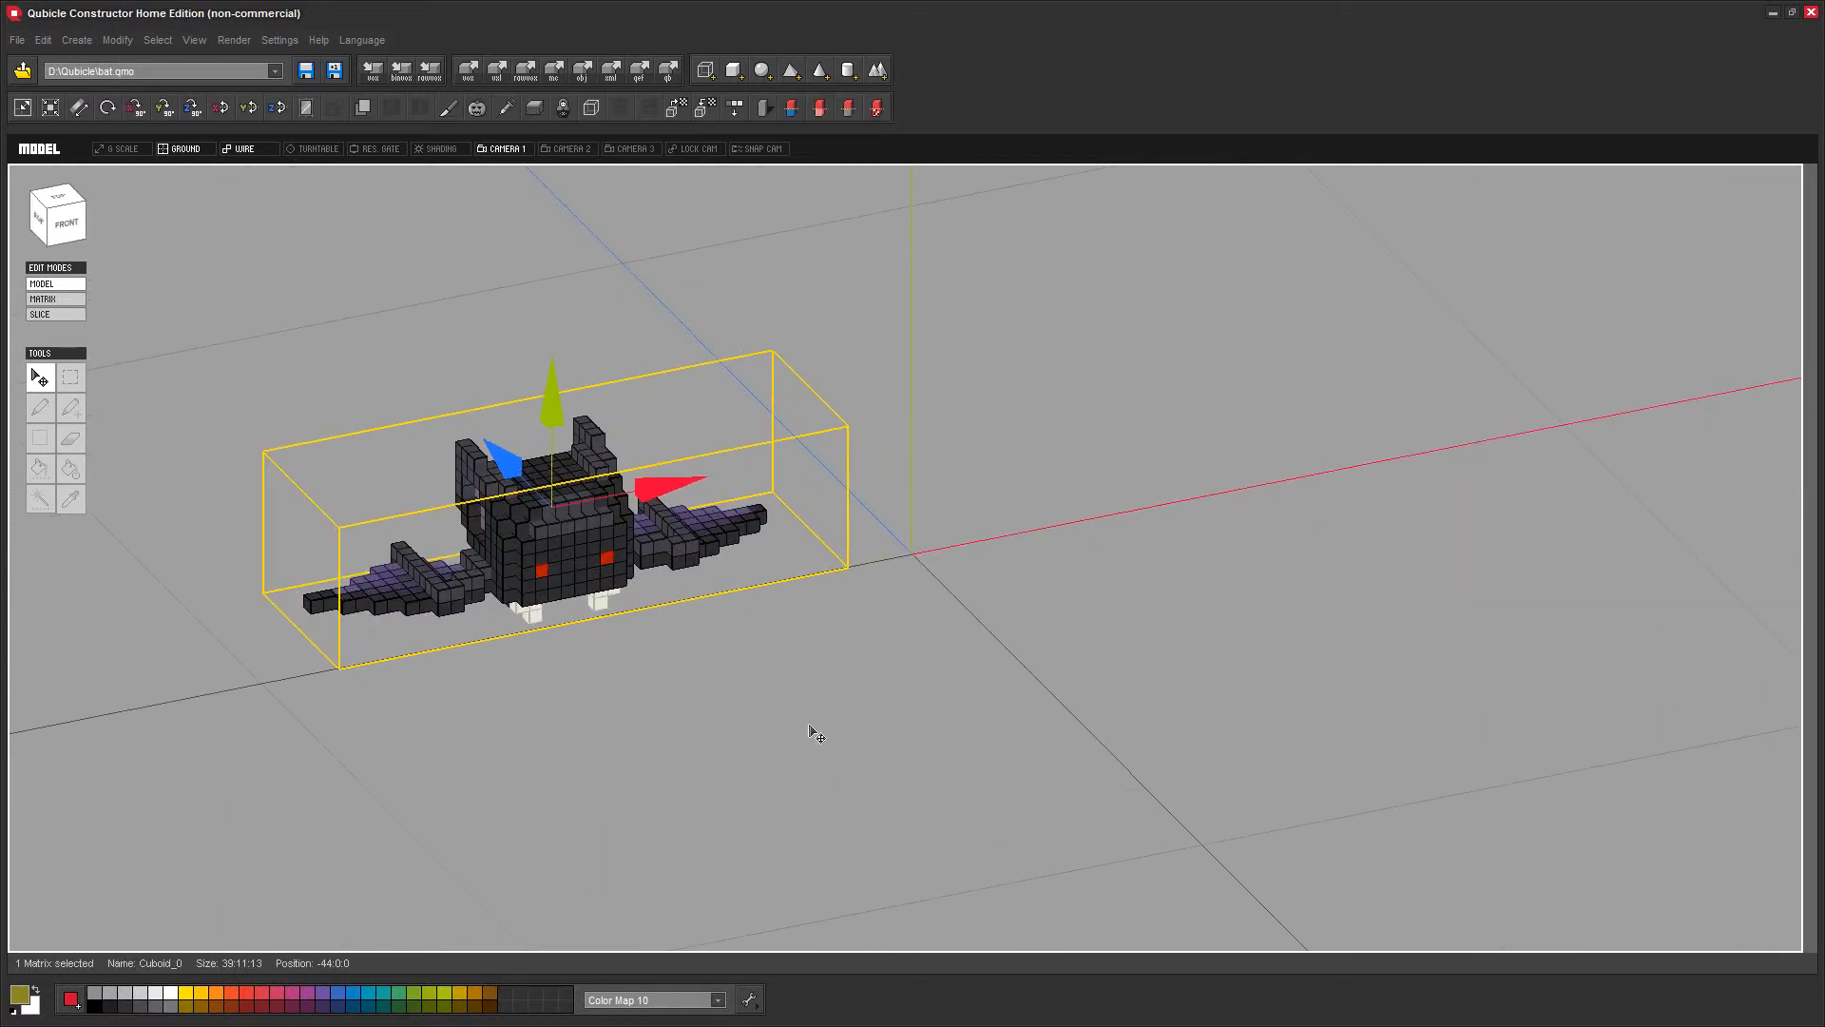
left_click(656, 696)
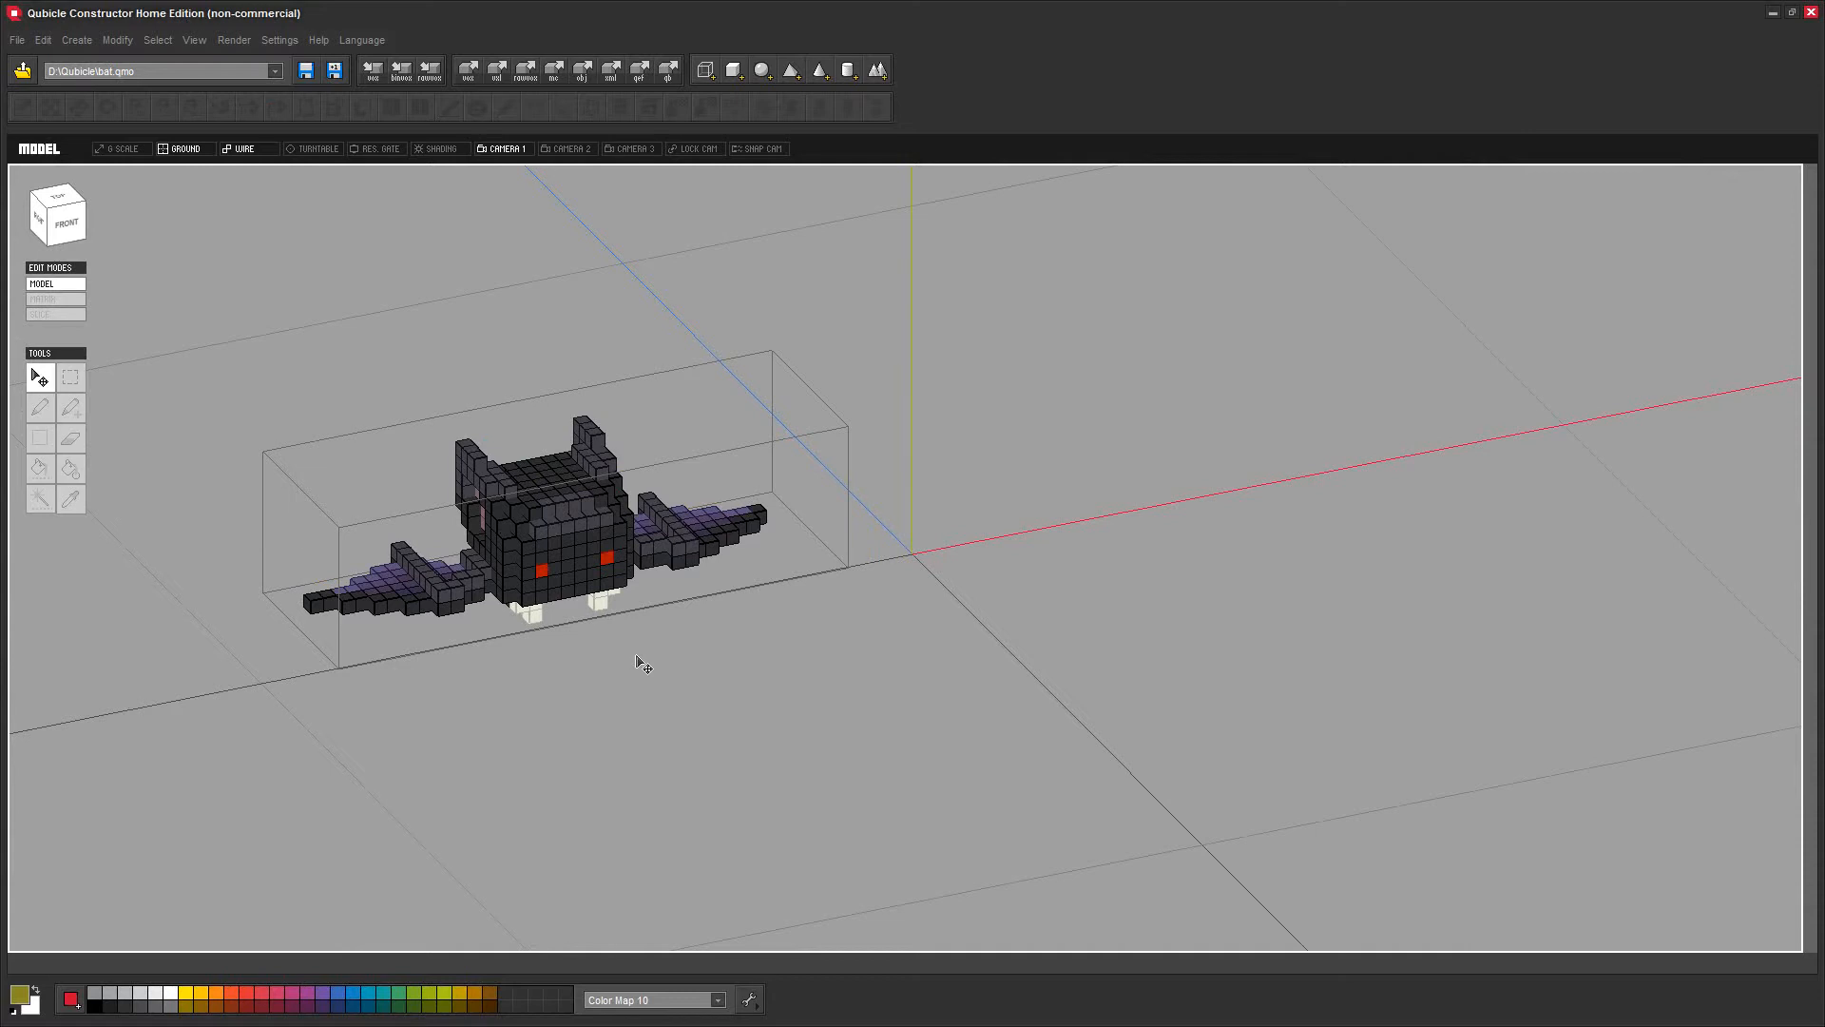
right_click_drag(864, 685, 802, 693)
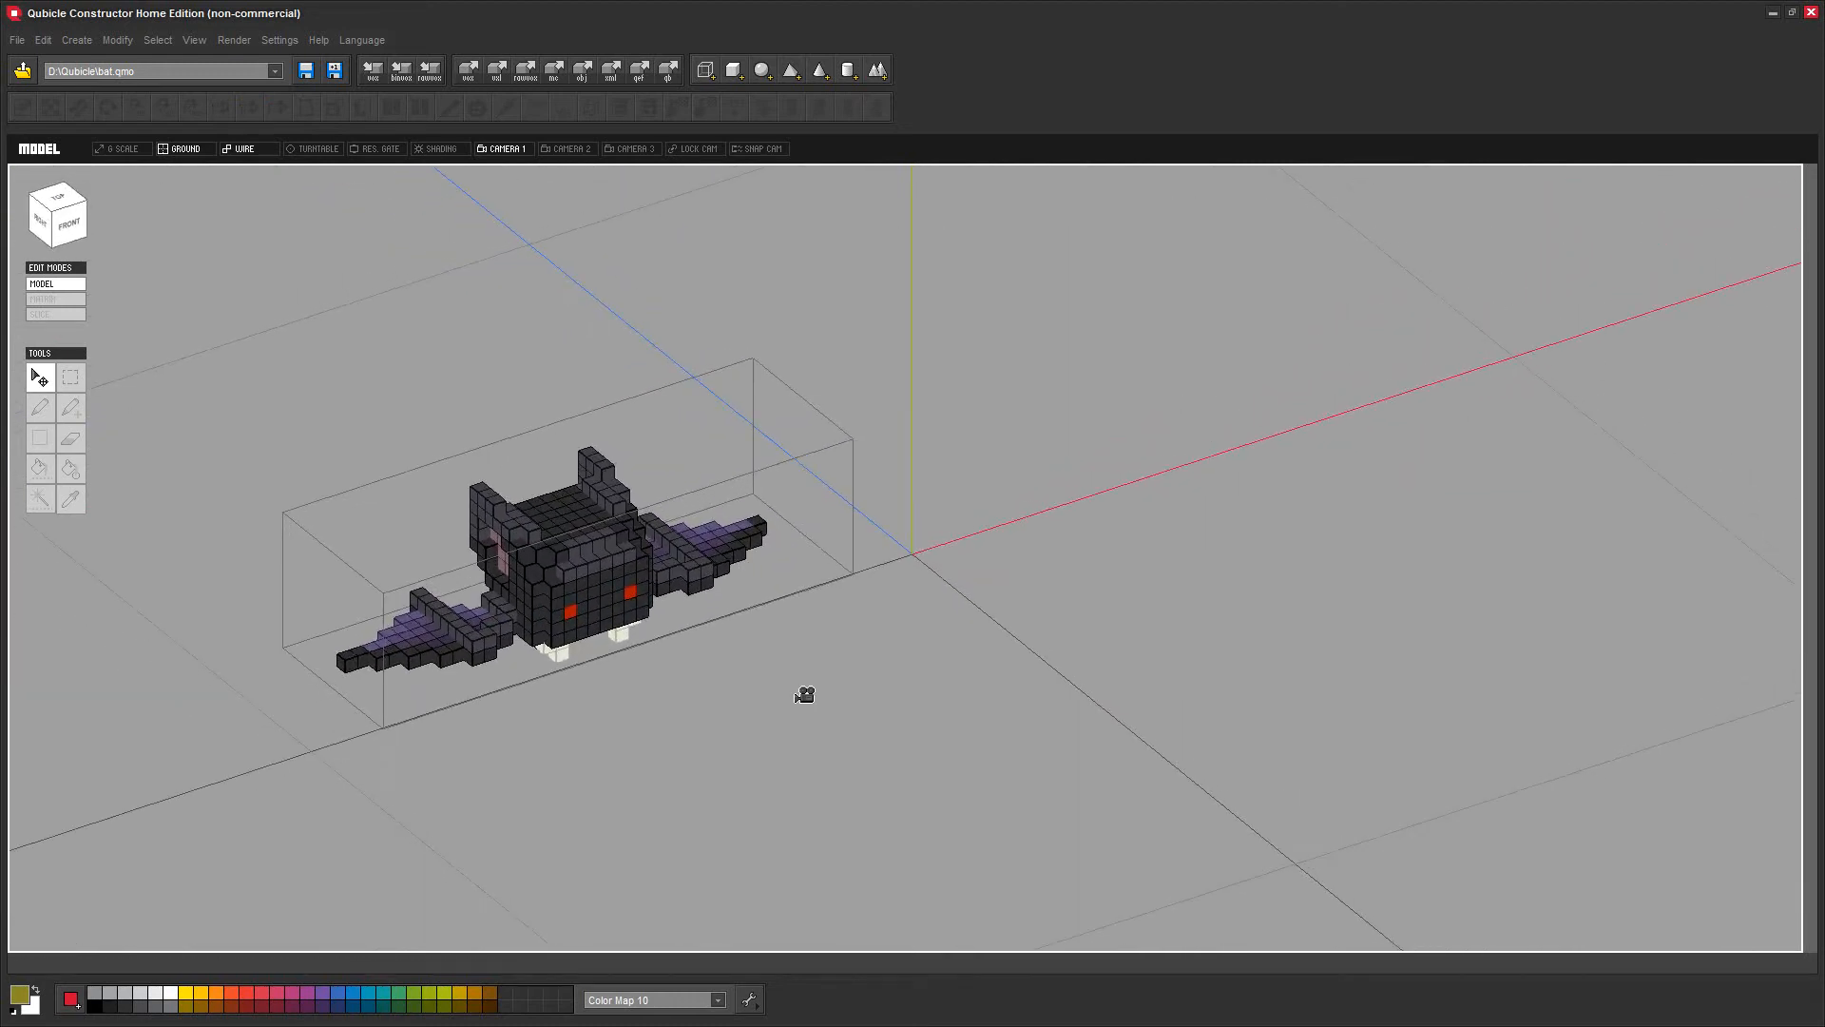
left_click(636, 586)
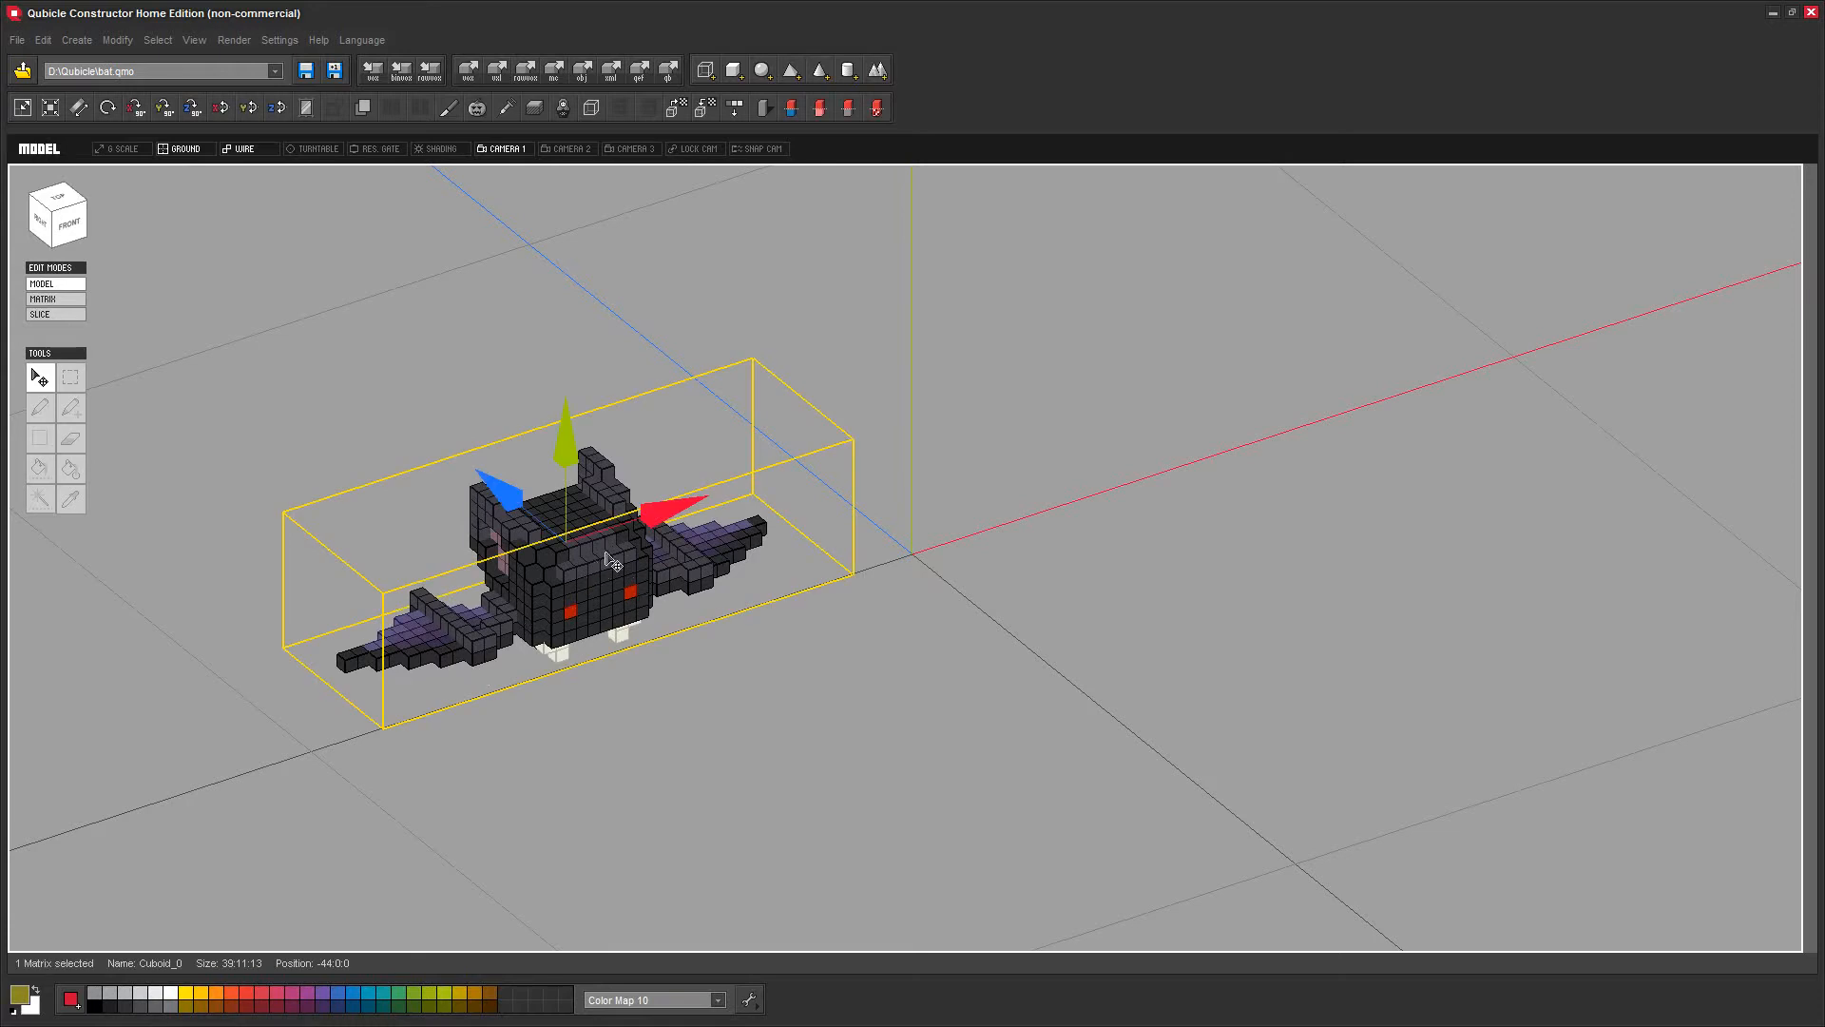
left_click(739, 757)
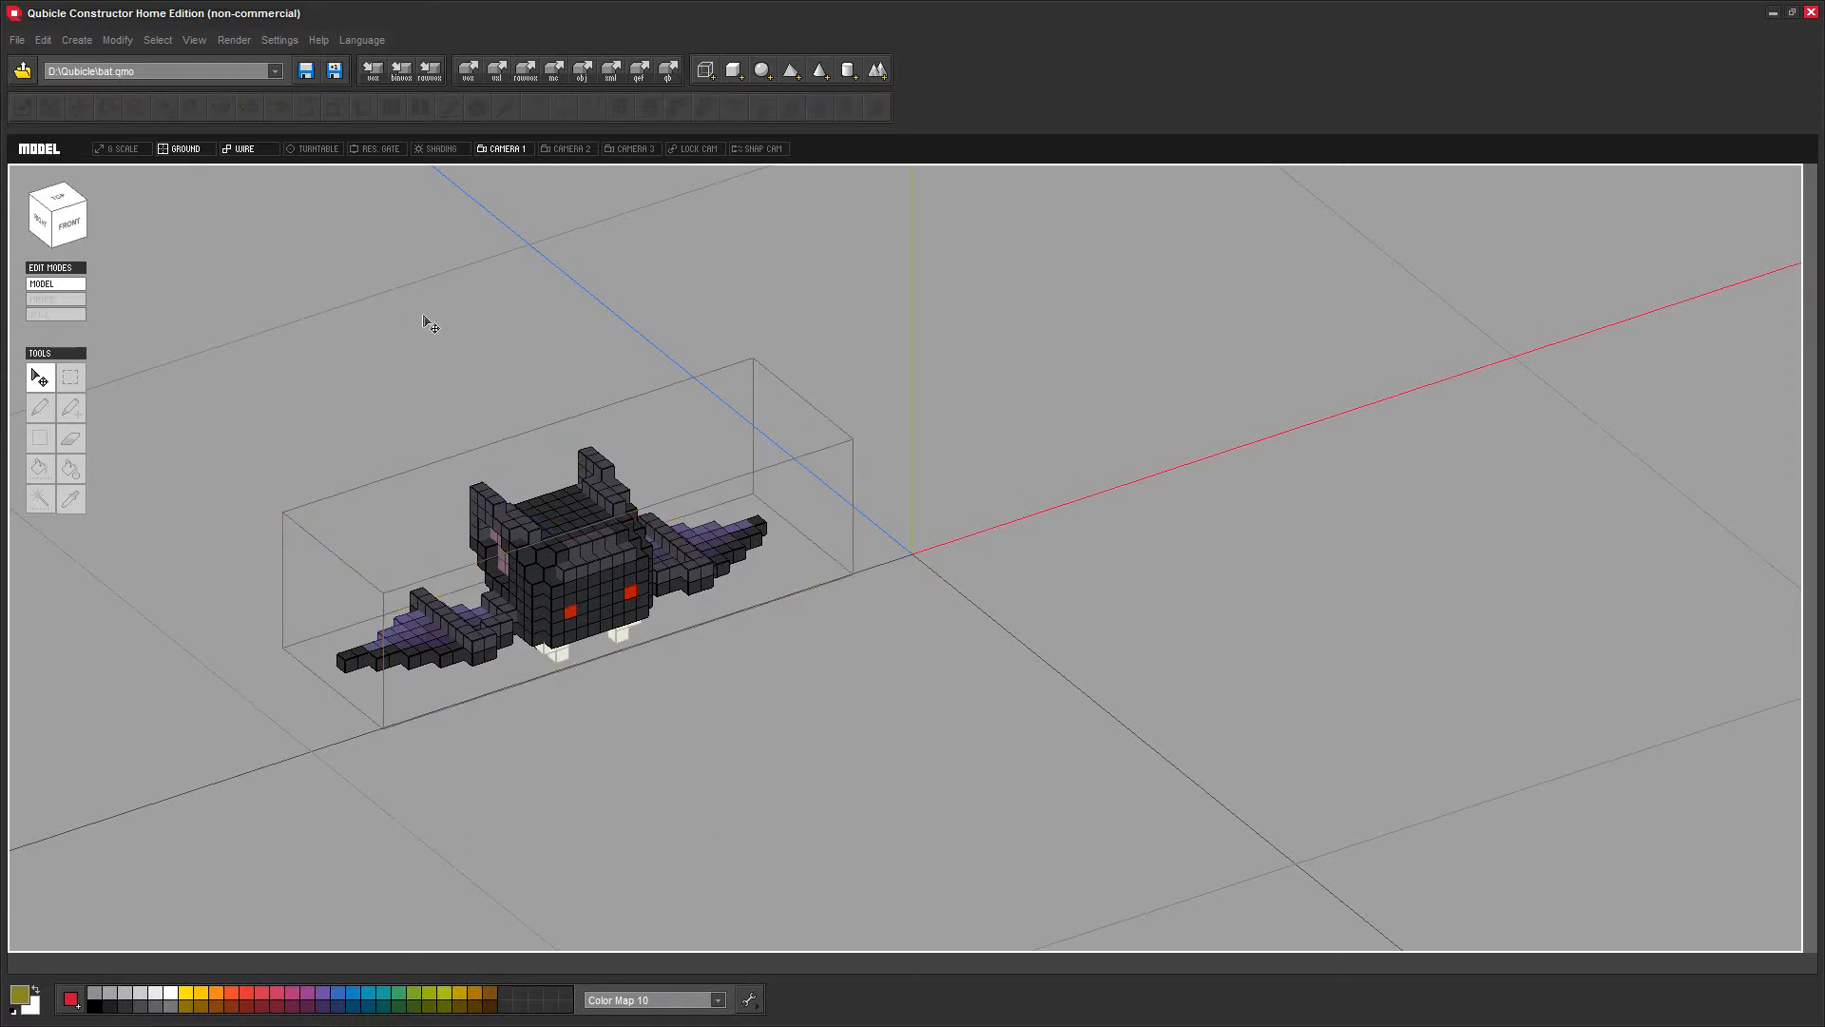
Move the bat in the positive red-axis direction until it is well clear of the origin, and clear the selection
left_click(585, 569)
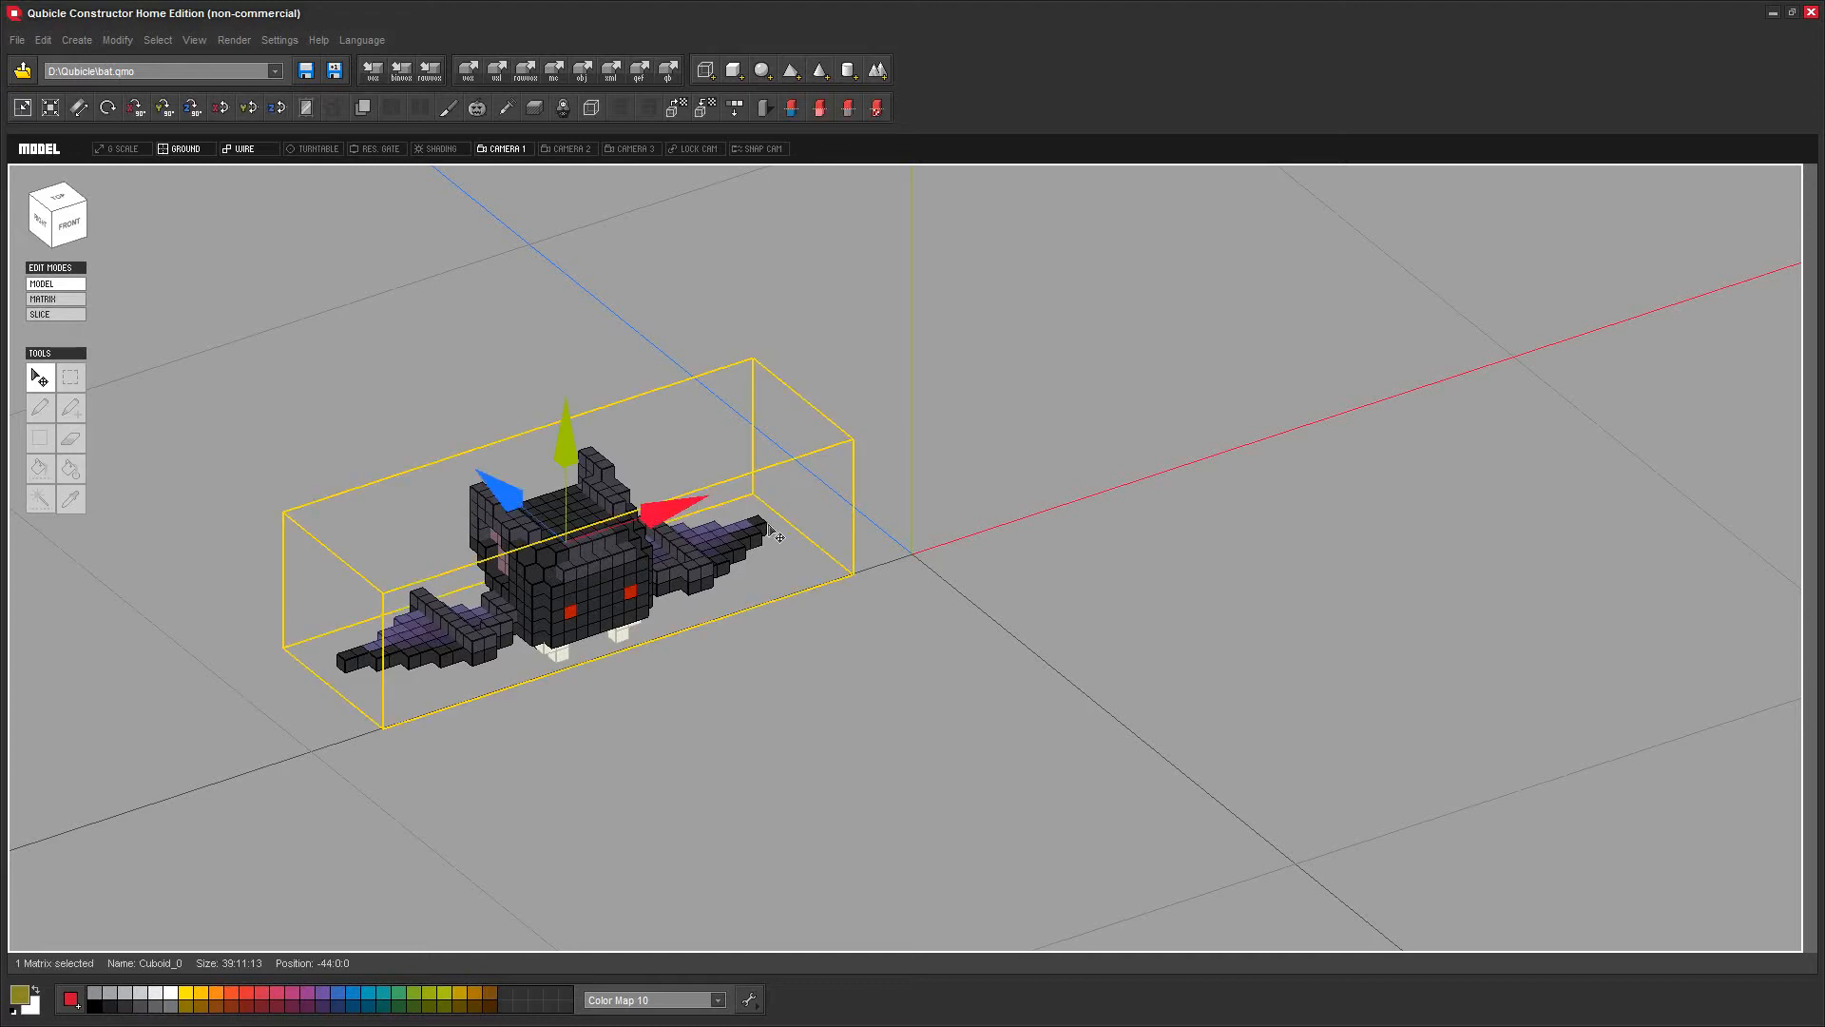
left_click_drag(688, 516, 1290, 523)
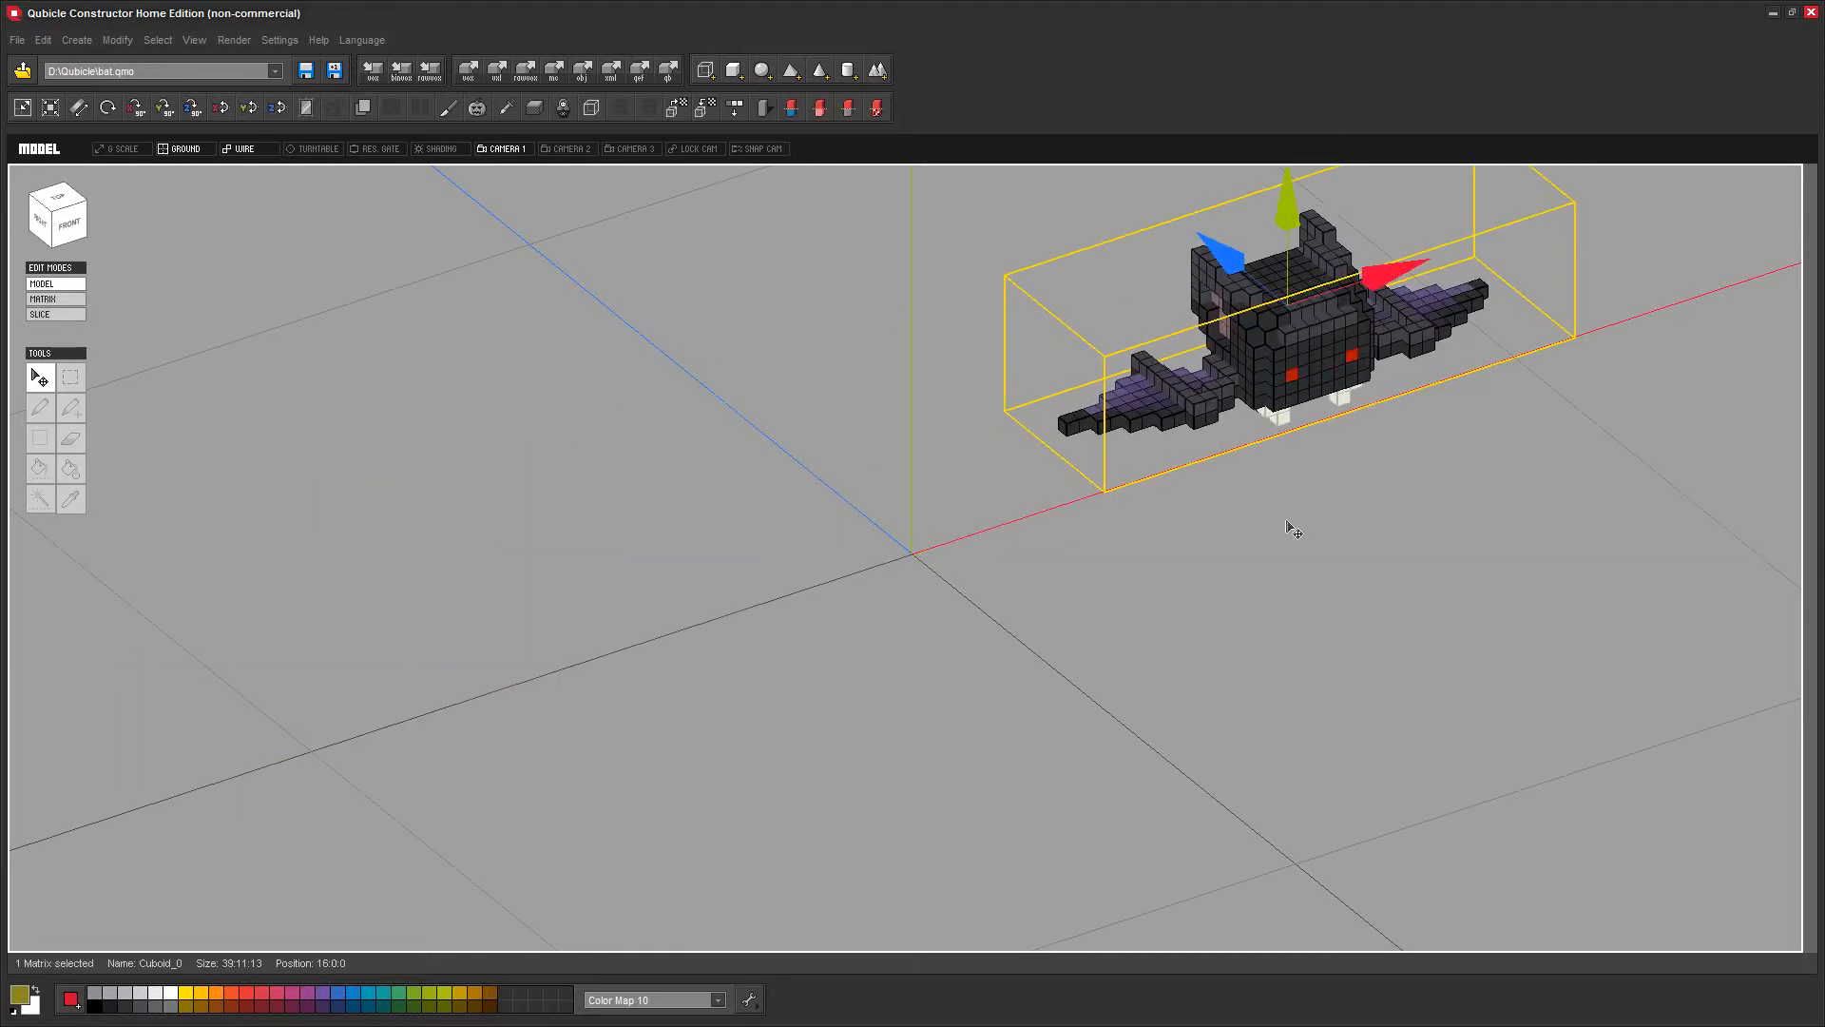
middle_click_drag(1437, 436, 1063, 642)
left_click_drag(941, 534, 1234, 479)
left_click(613, 740)
middle_click_drag(594, 741, 762, 663)
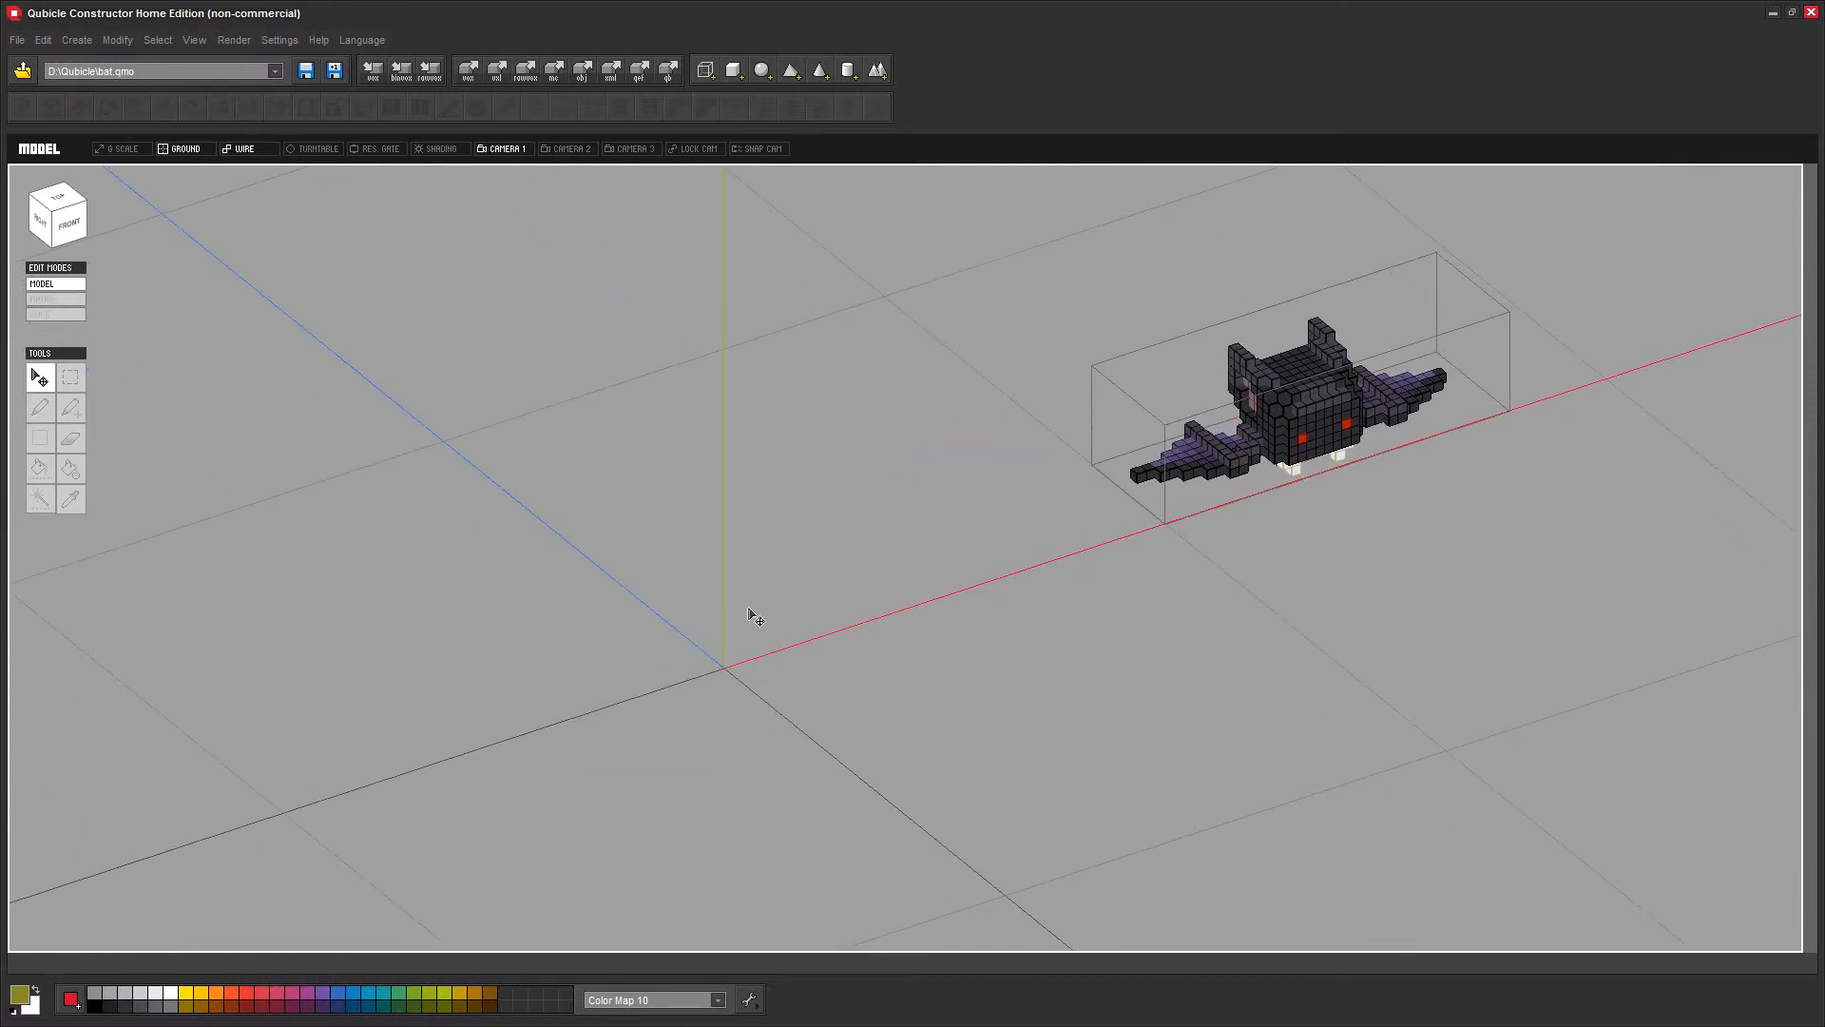
left_click(734, 72)
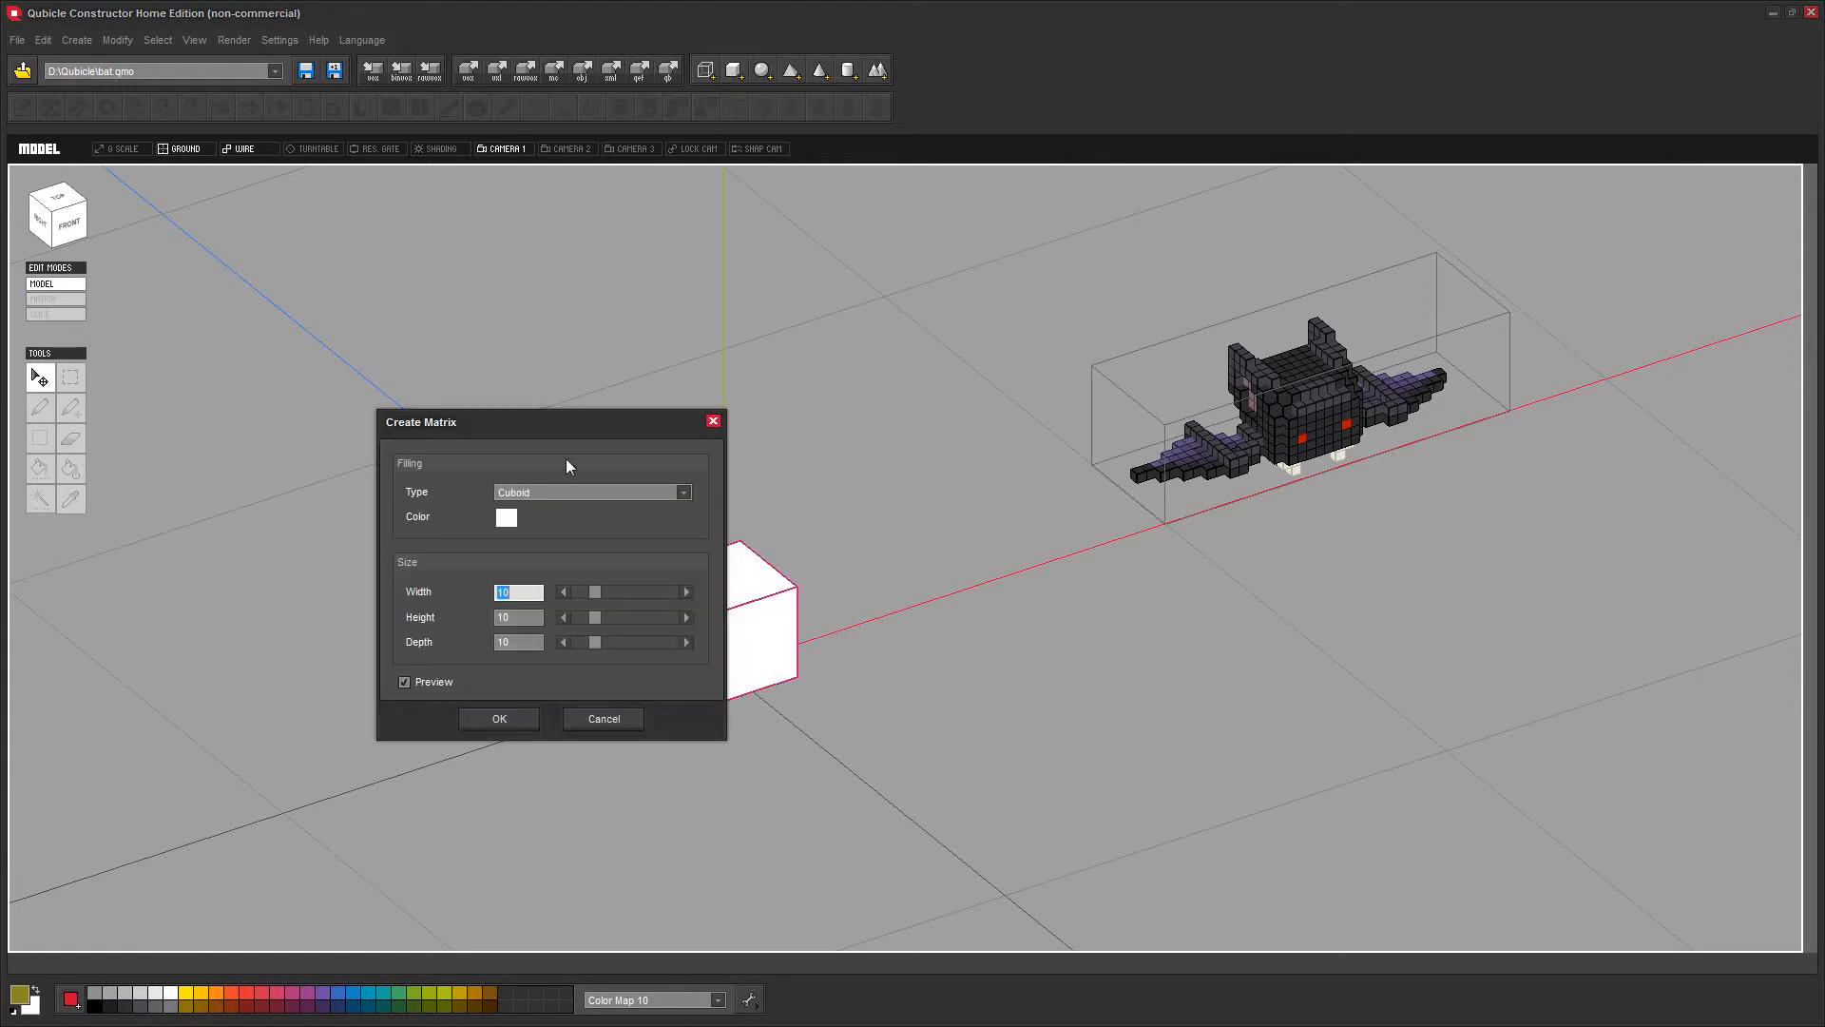
left_click_drag(559, 443, 373, 492)
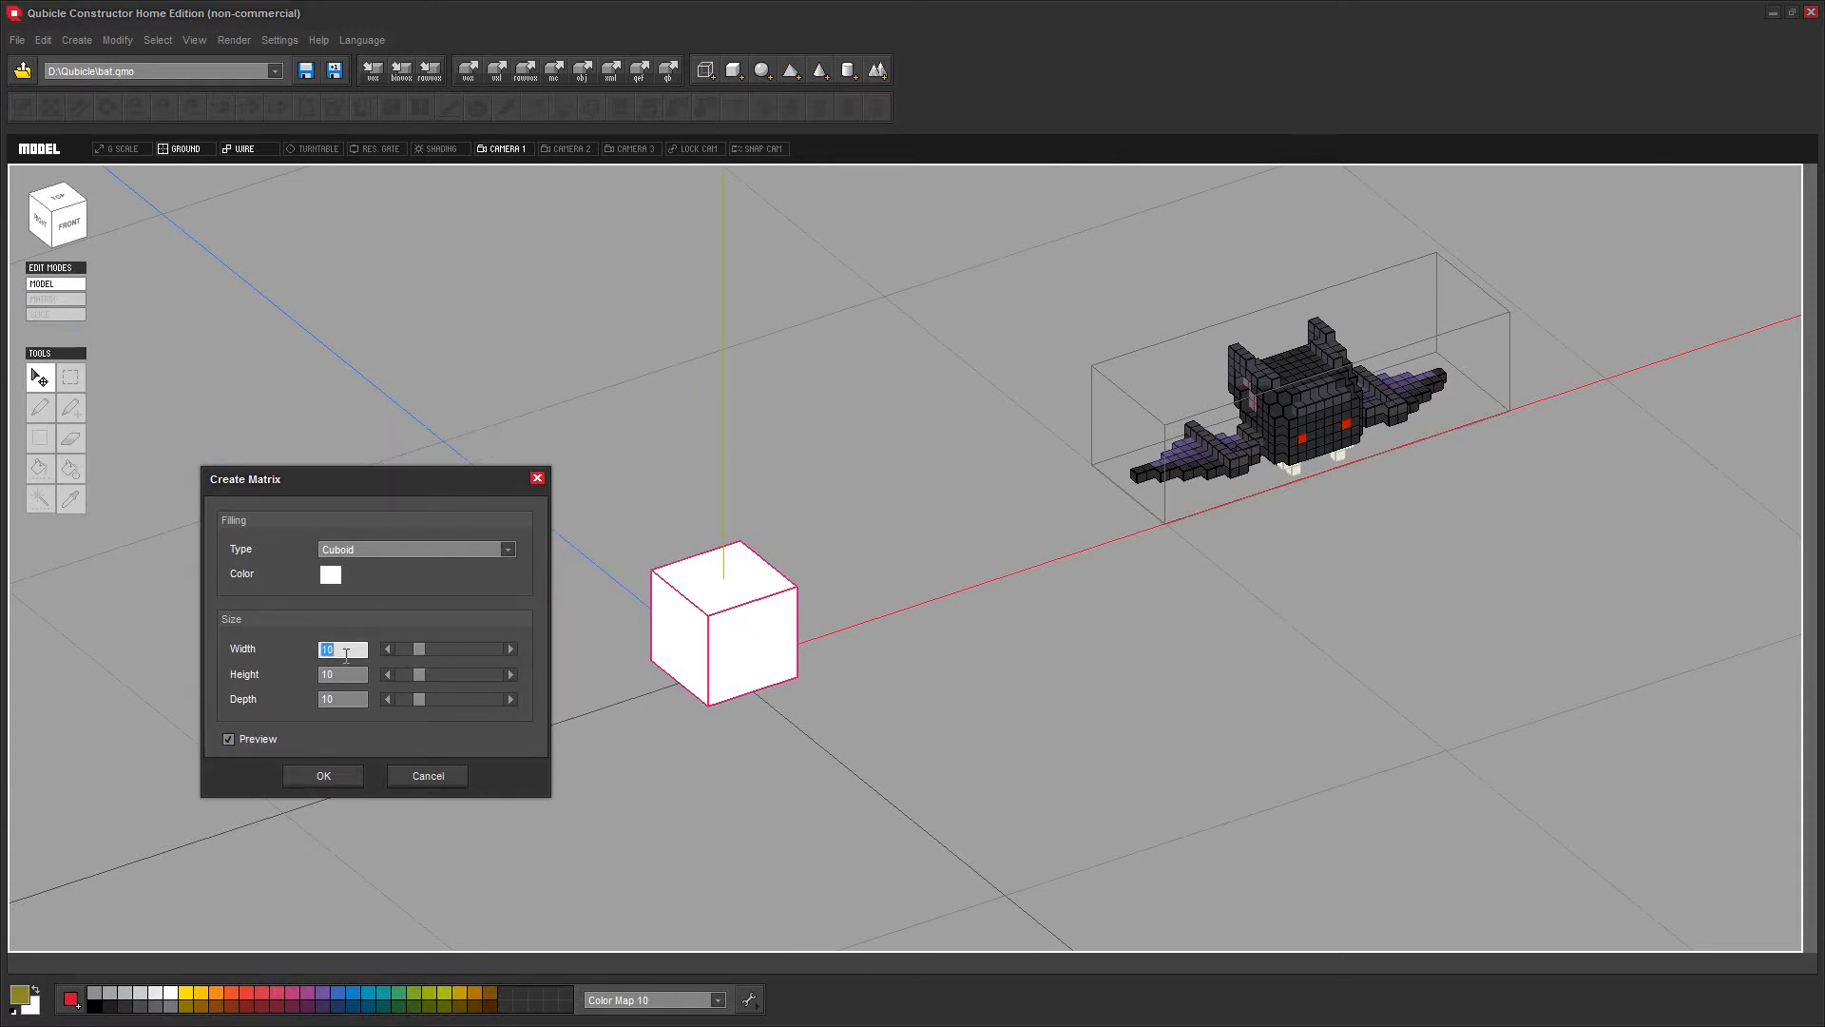
type("25")
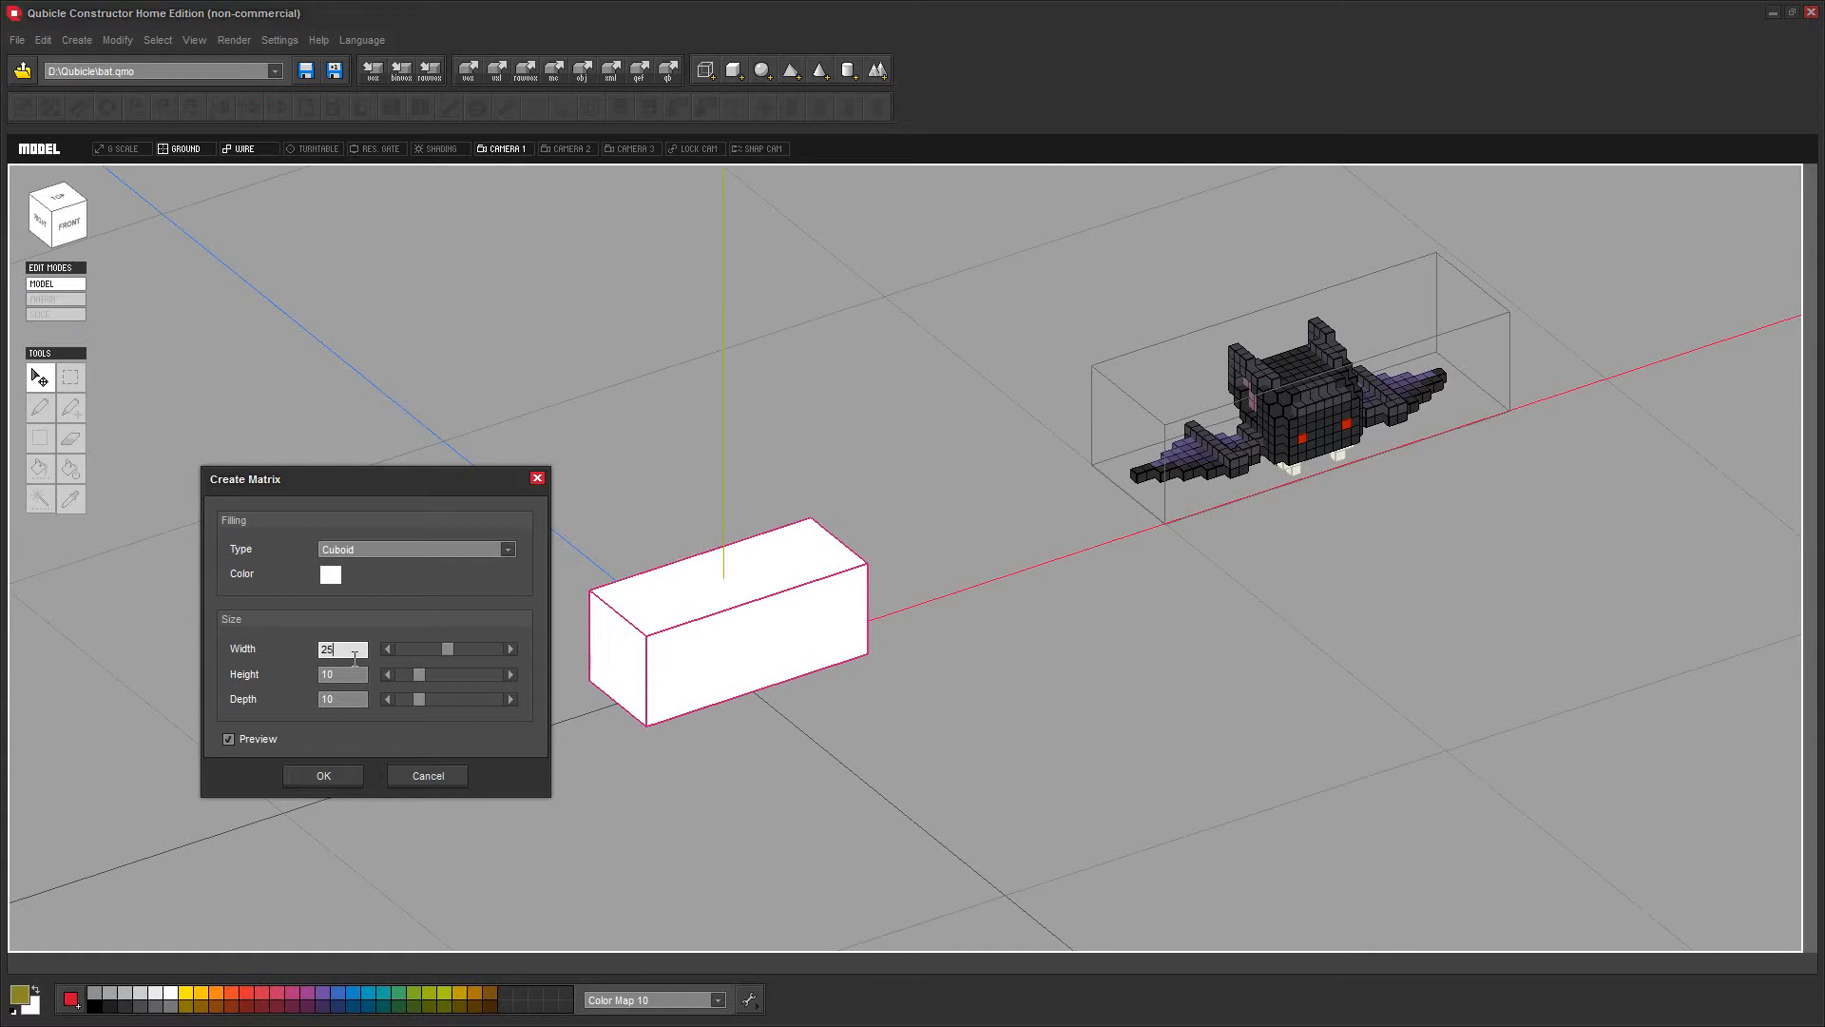
key("Tab")
type("25")
key("Tab")
type("25")
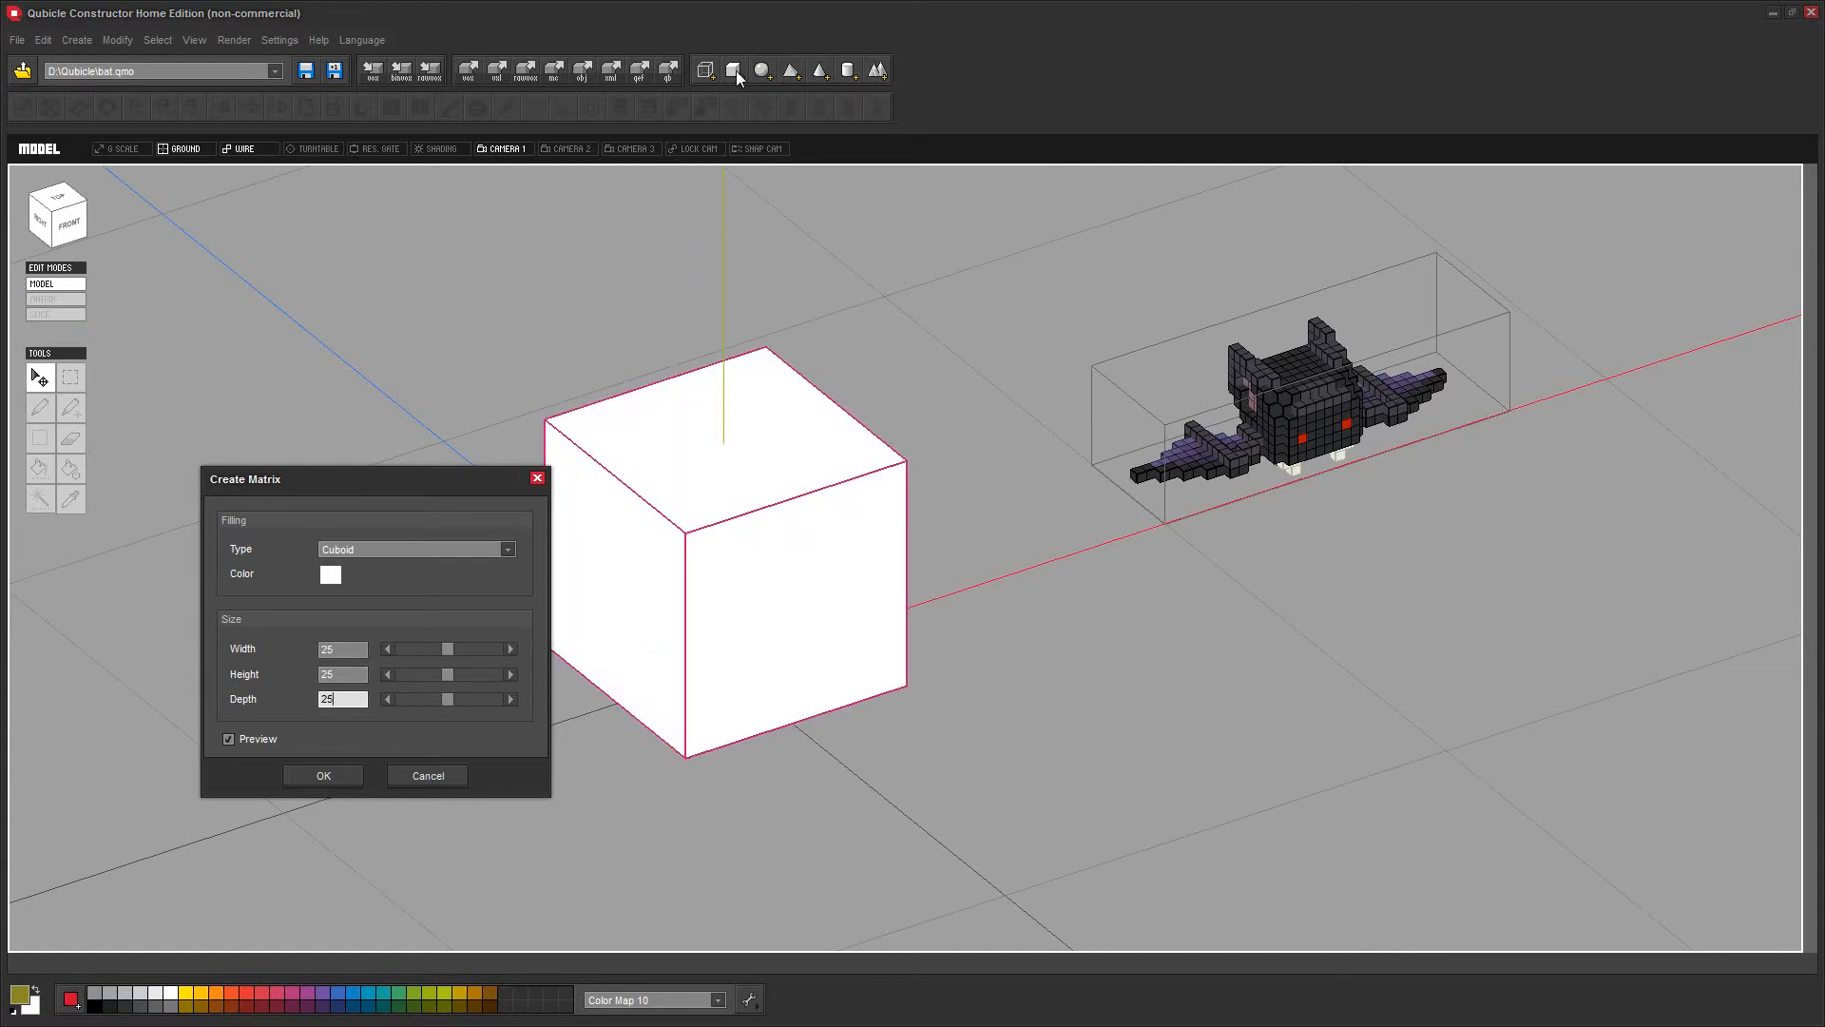
left_click(409, 775)
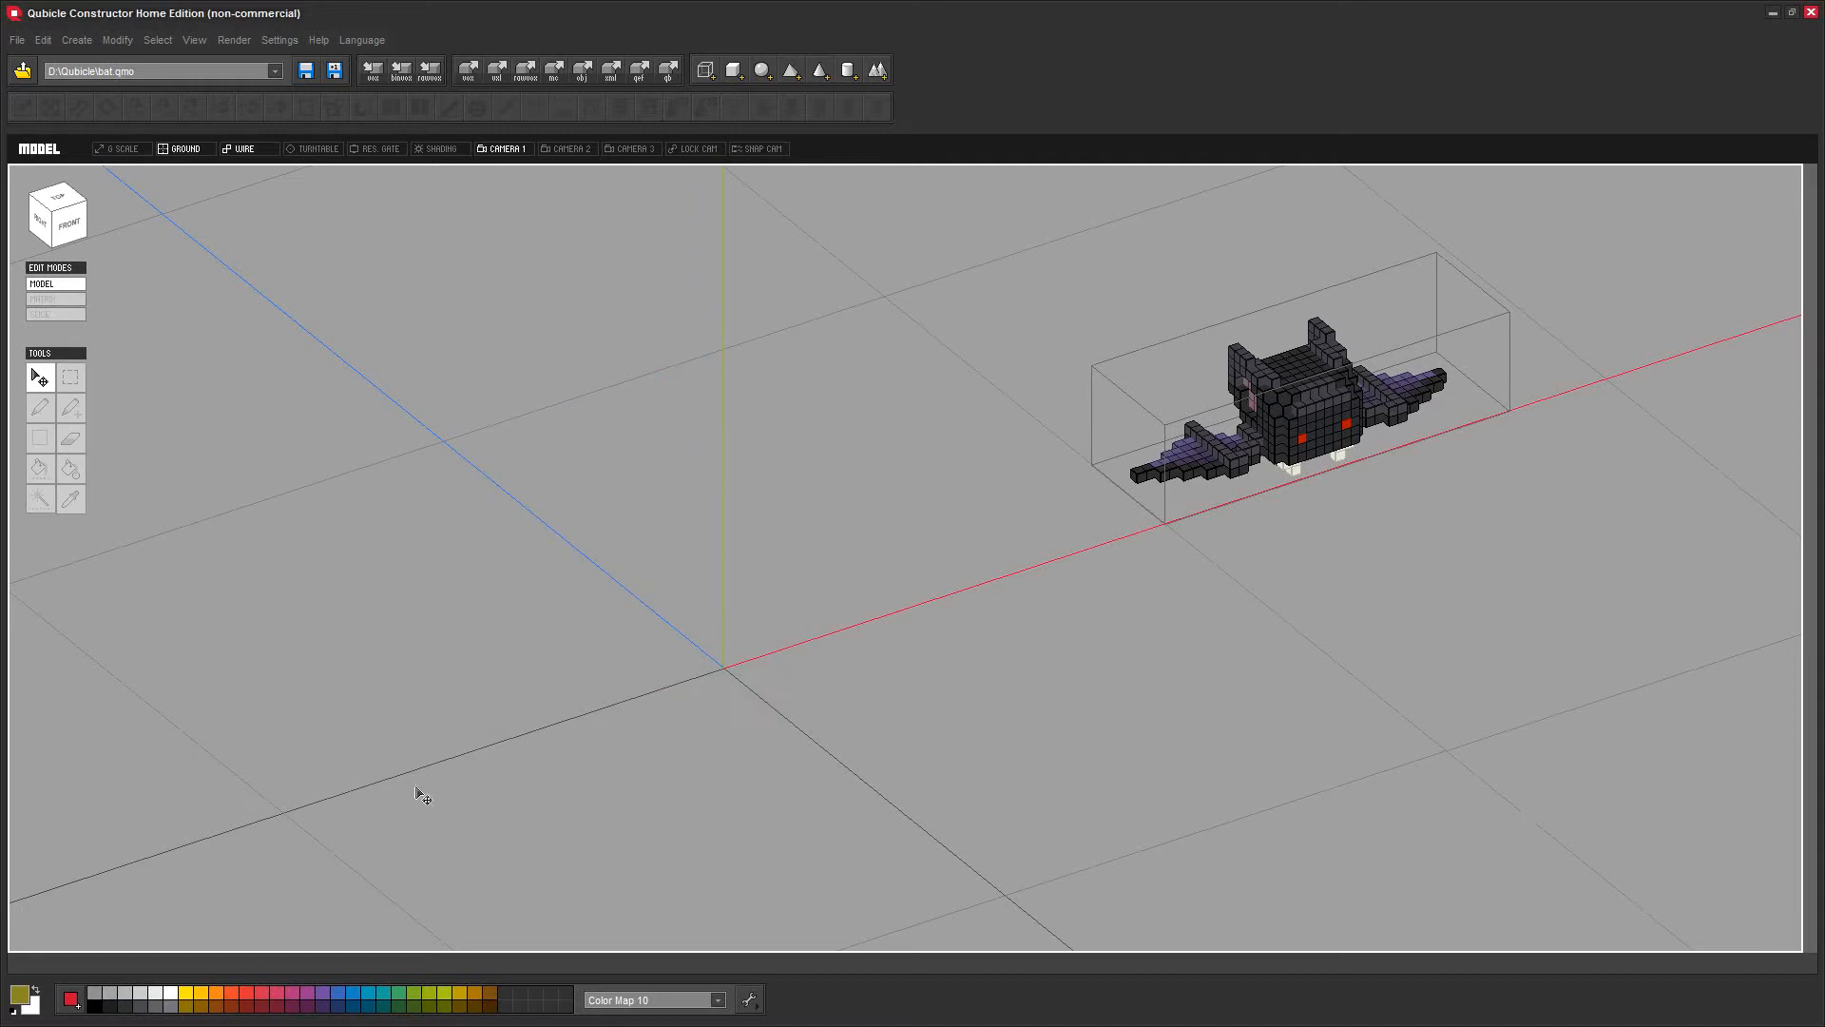
Create a white cuboid matrix with width, height and depth of 25 each
left_click(734, 70)
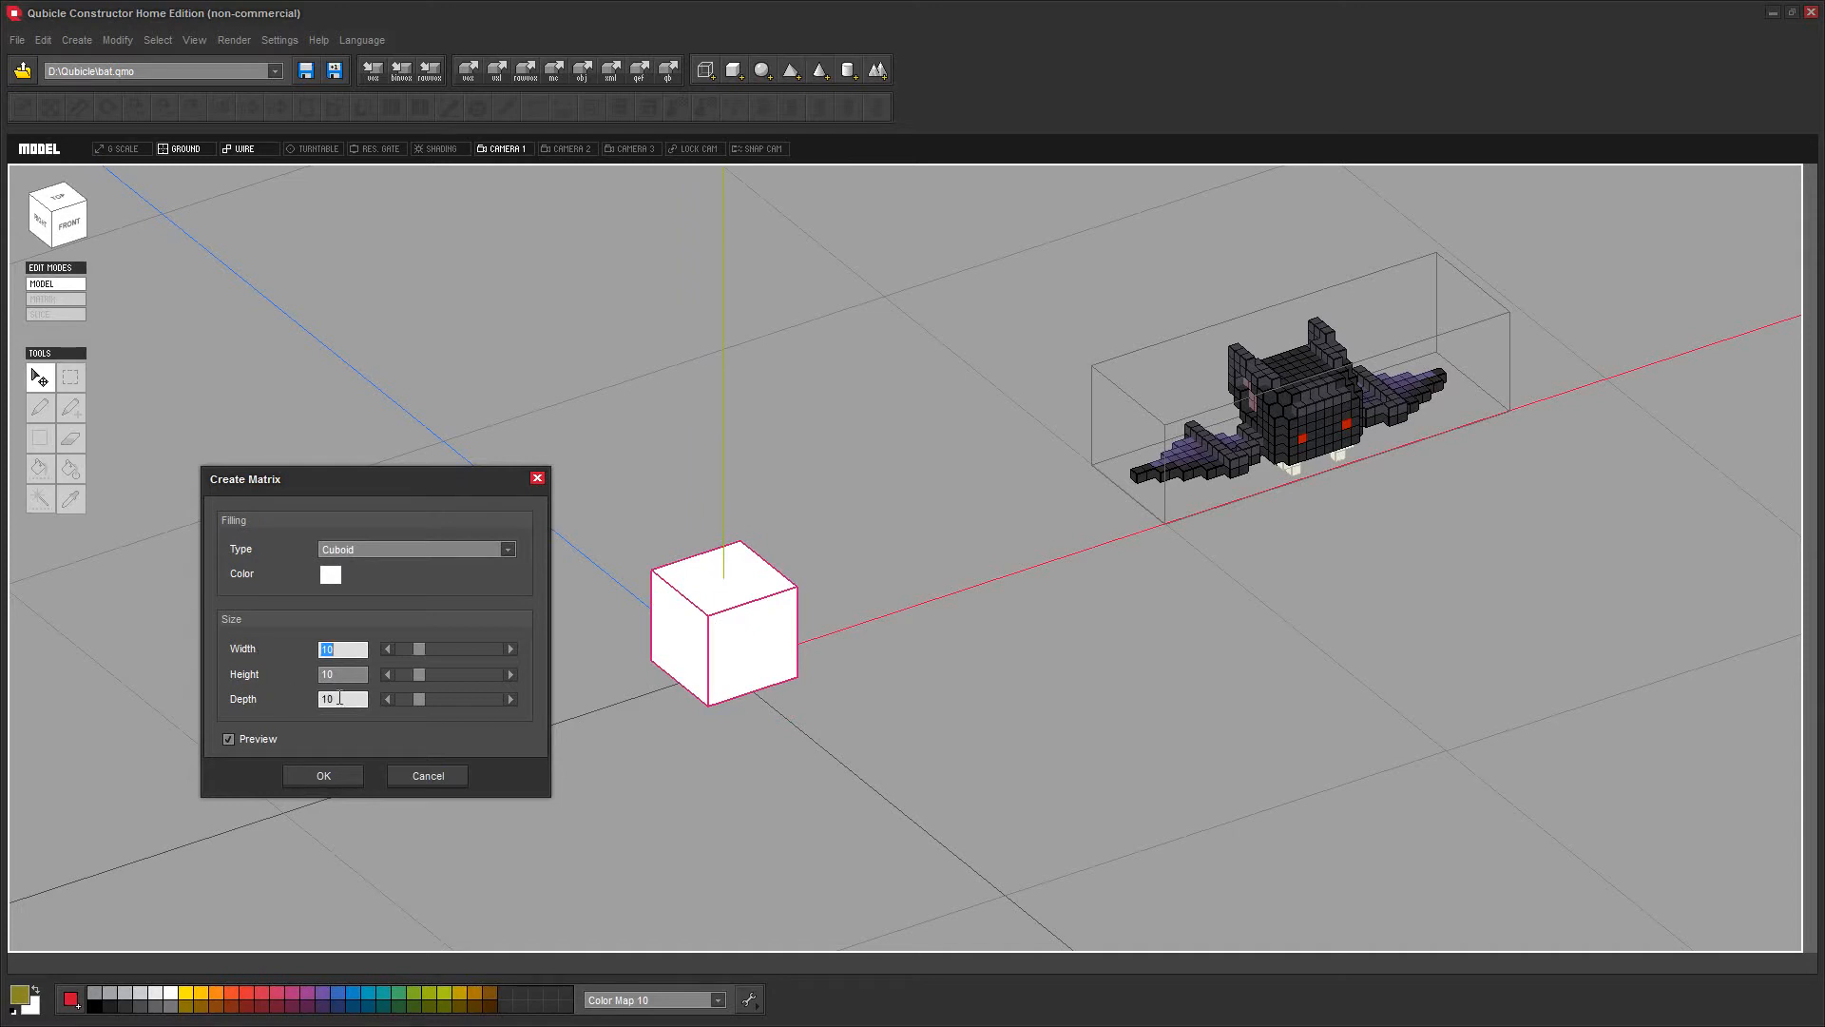
type("25")
key("Tab")
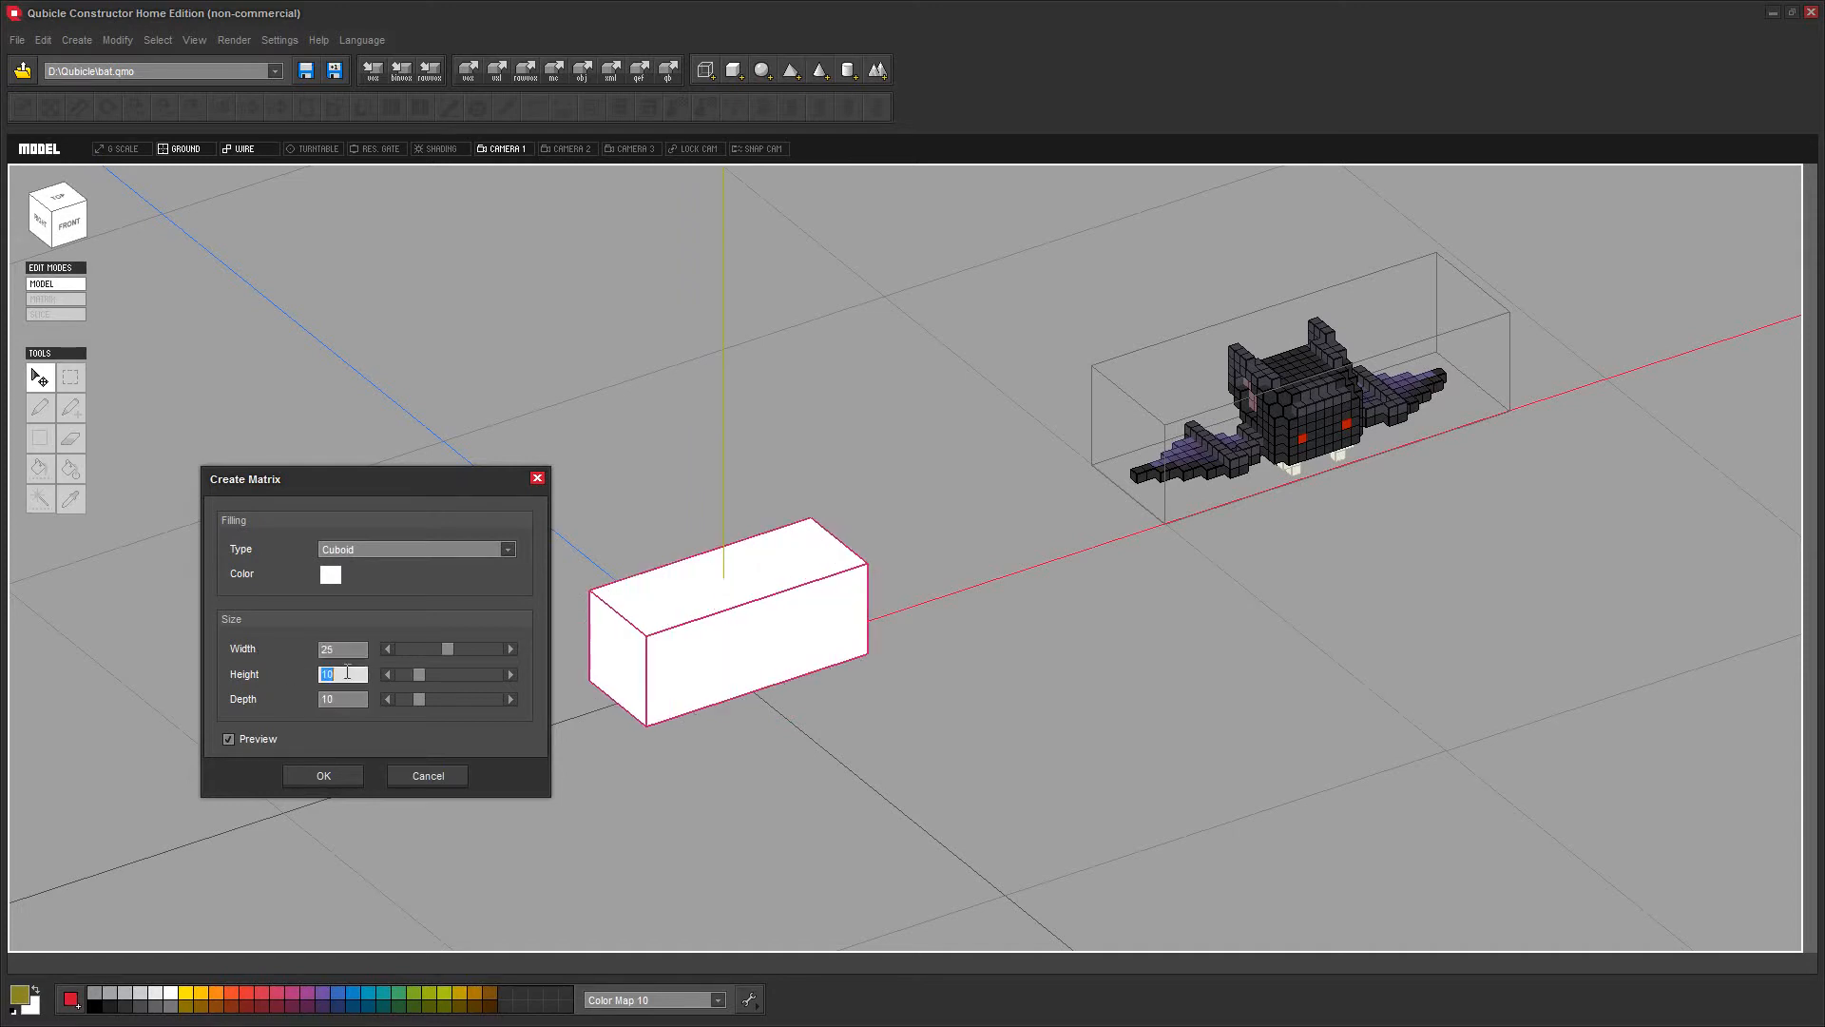
type("2525")
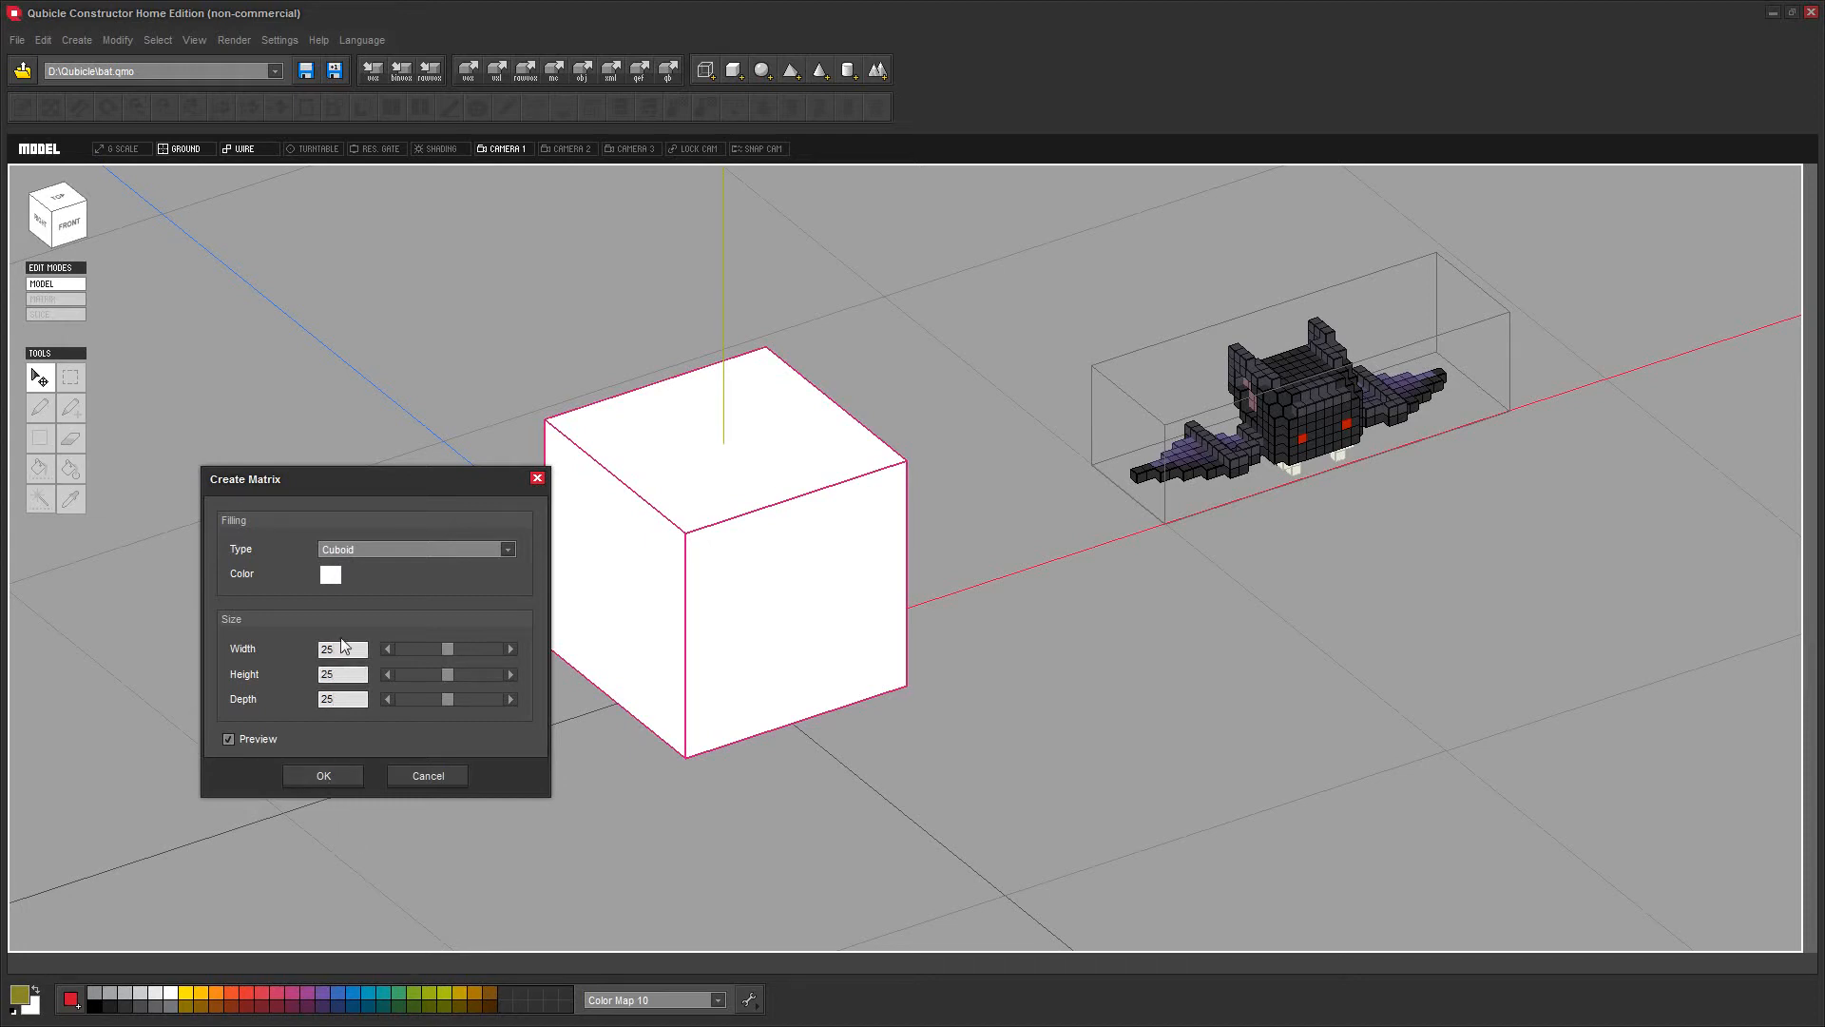
left_click(363, 549)
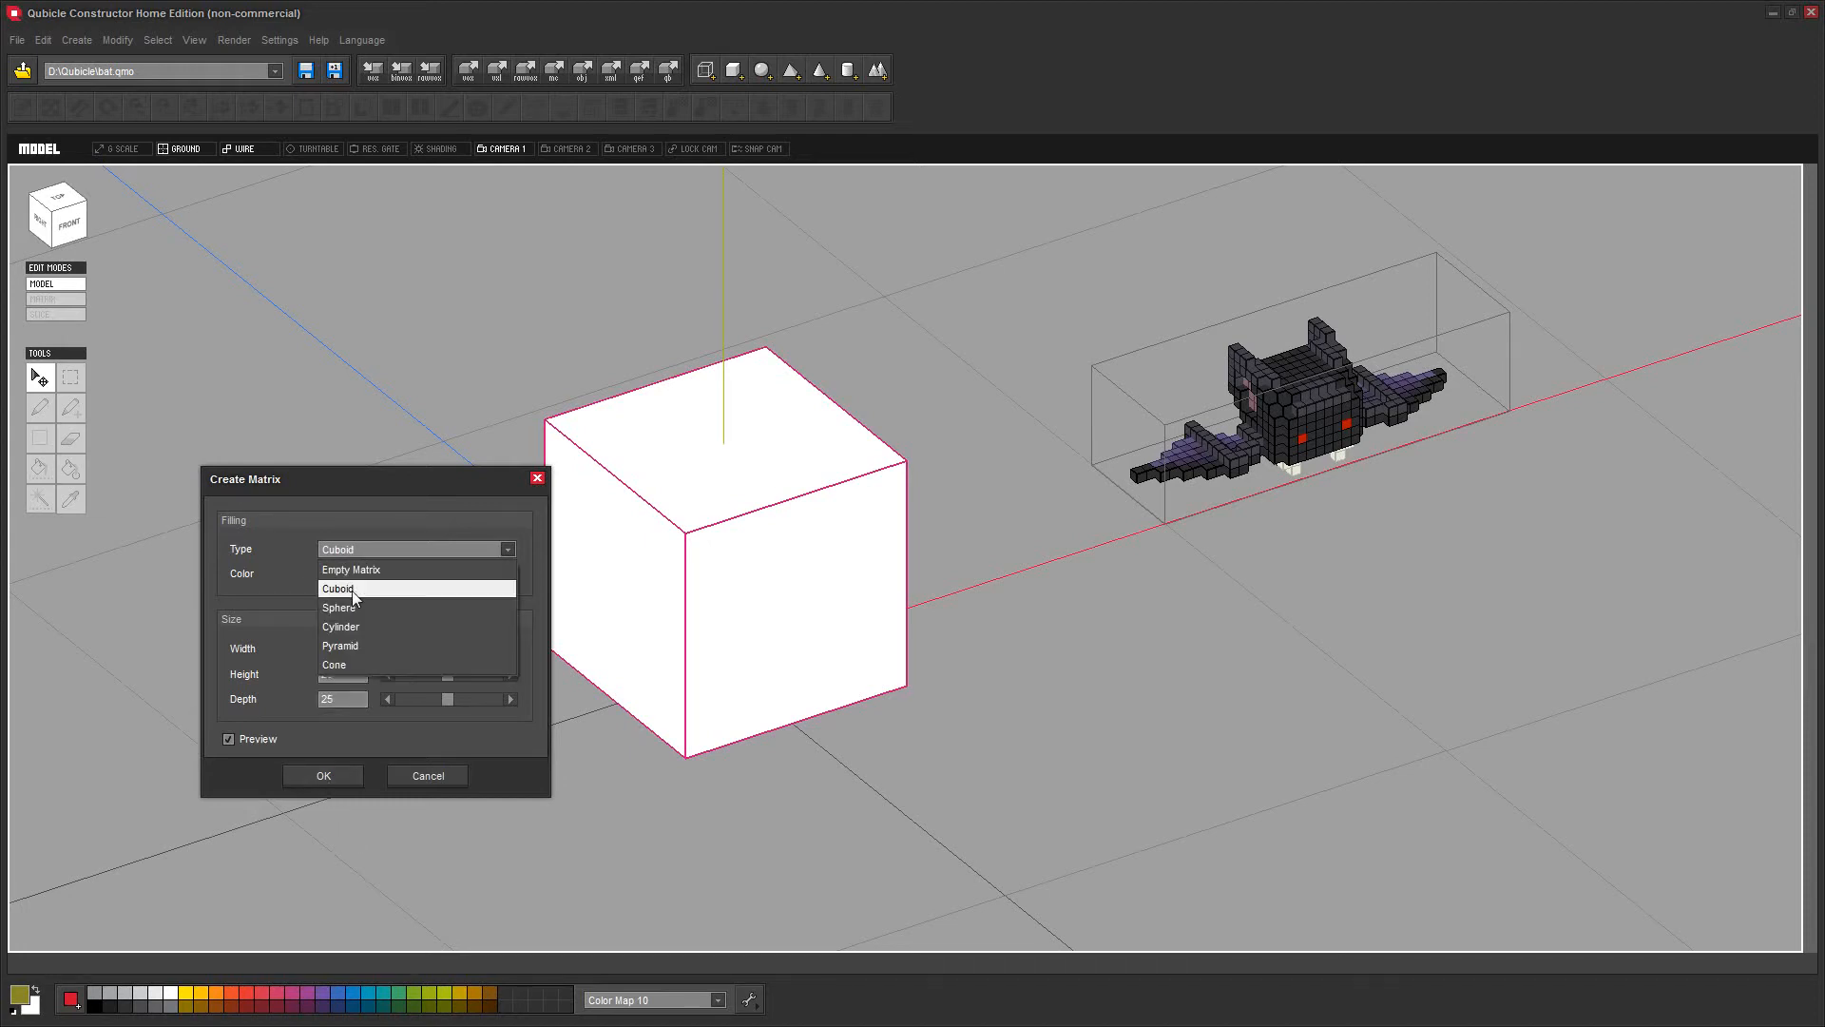
left_click(424, 493)
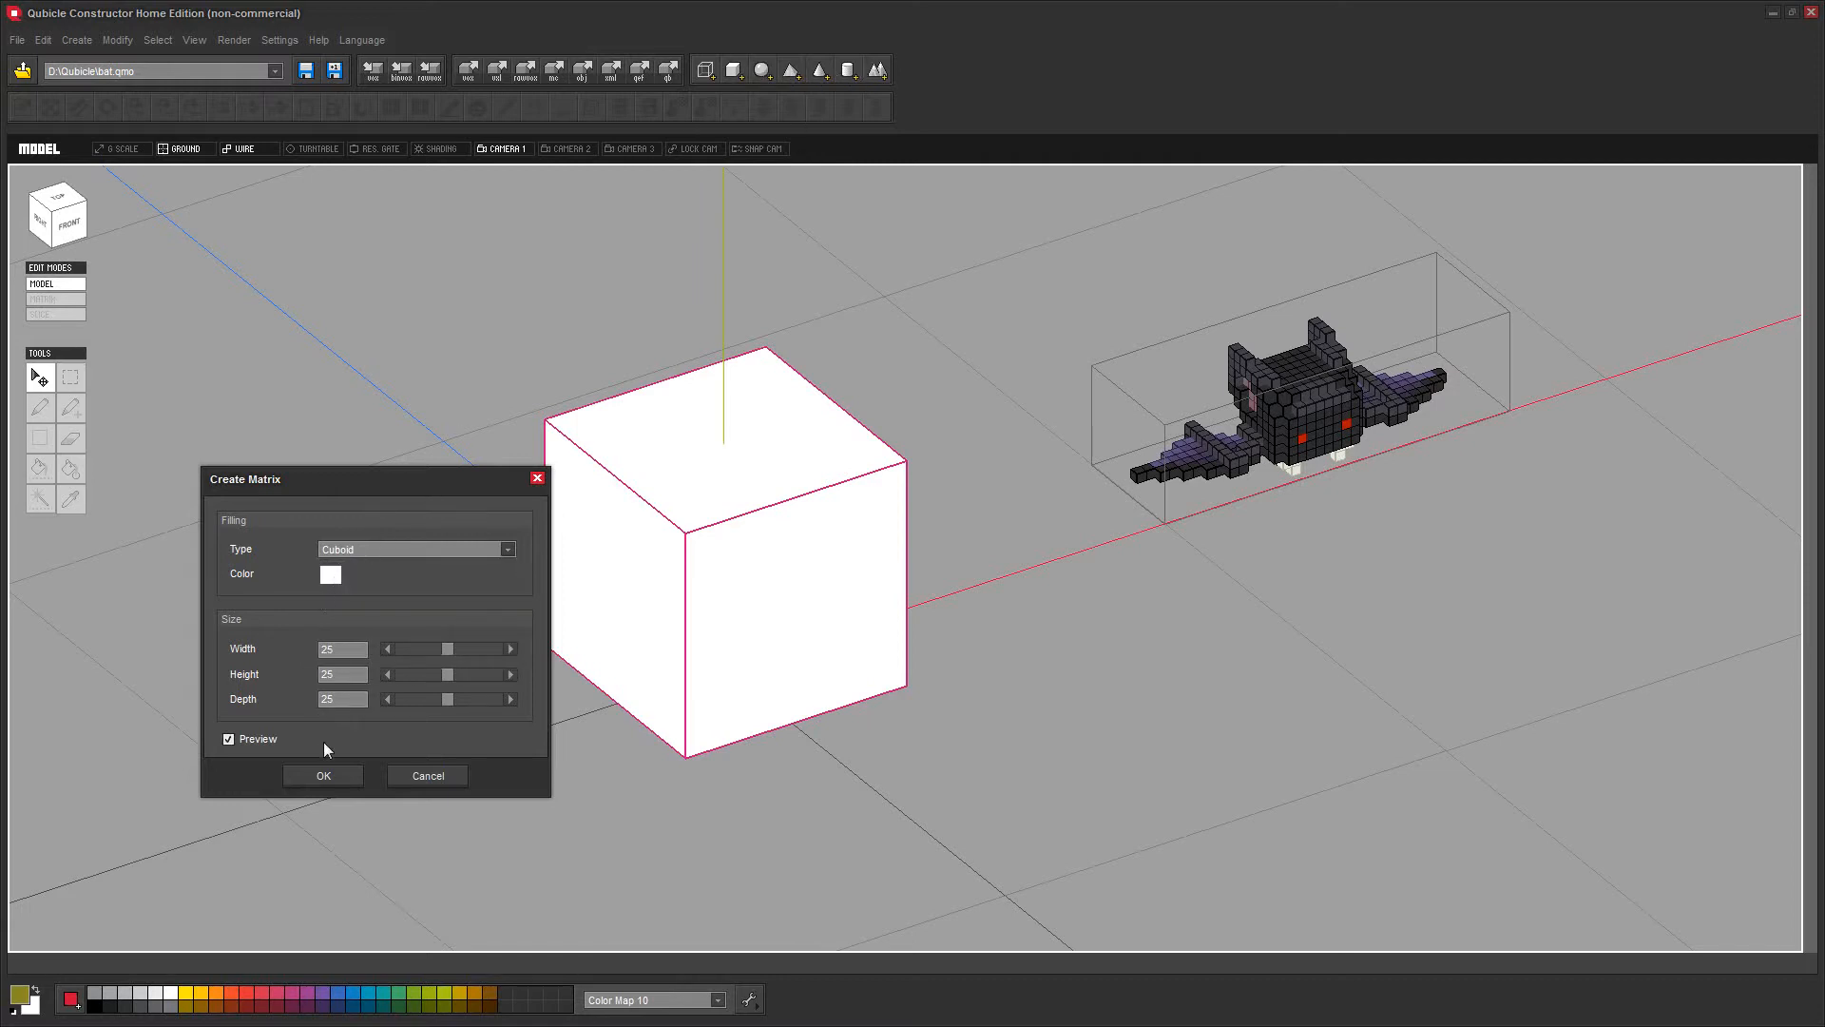
left_click(324, 775)
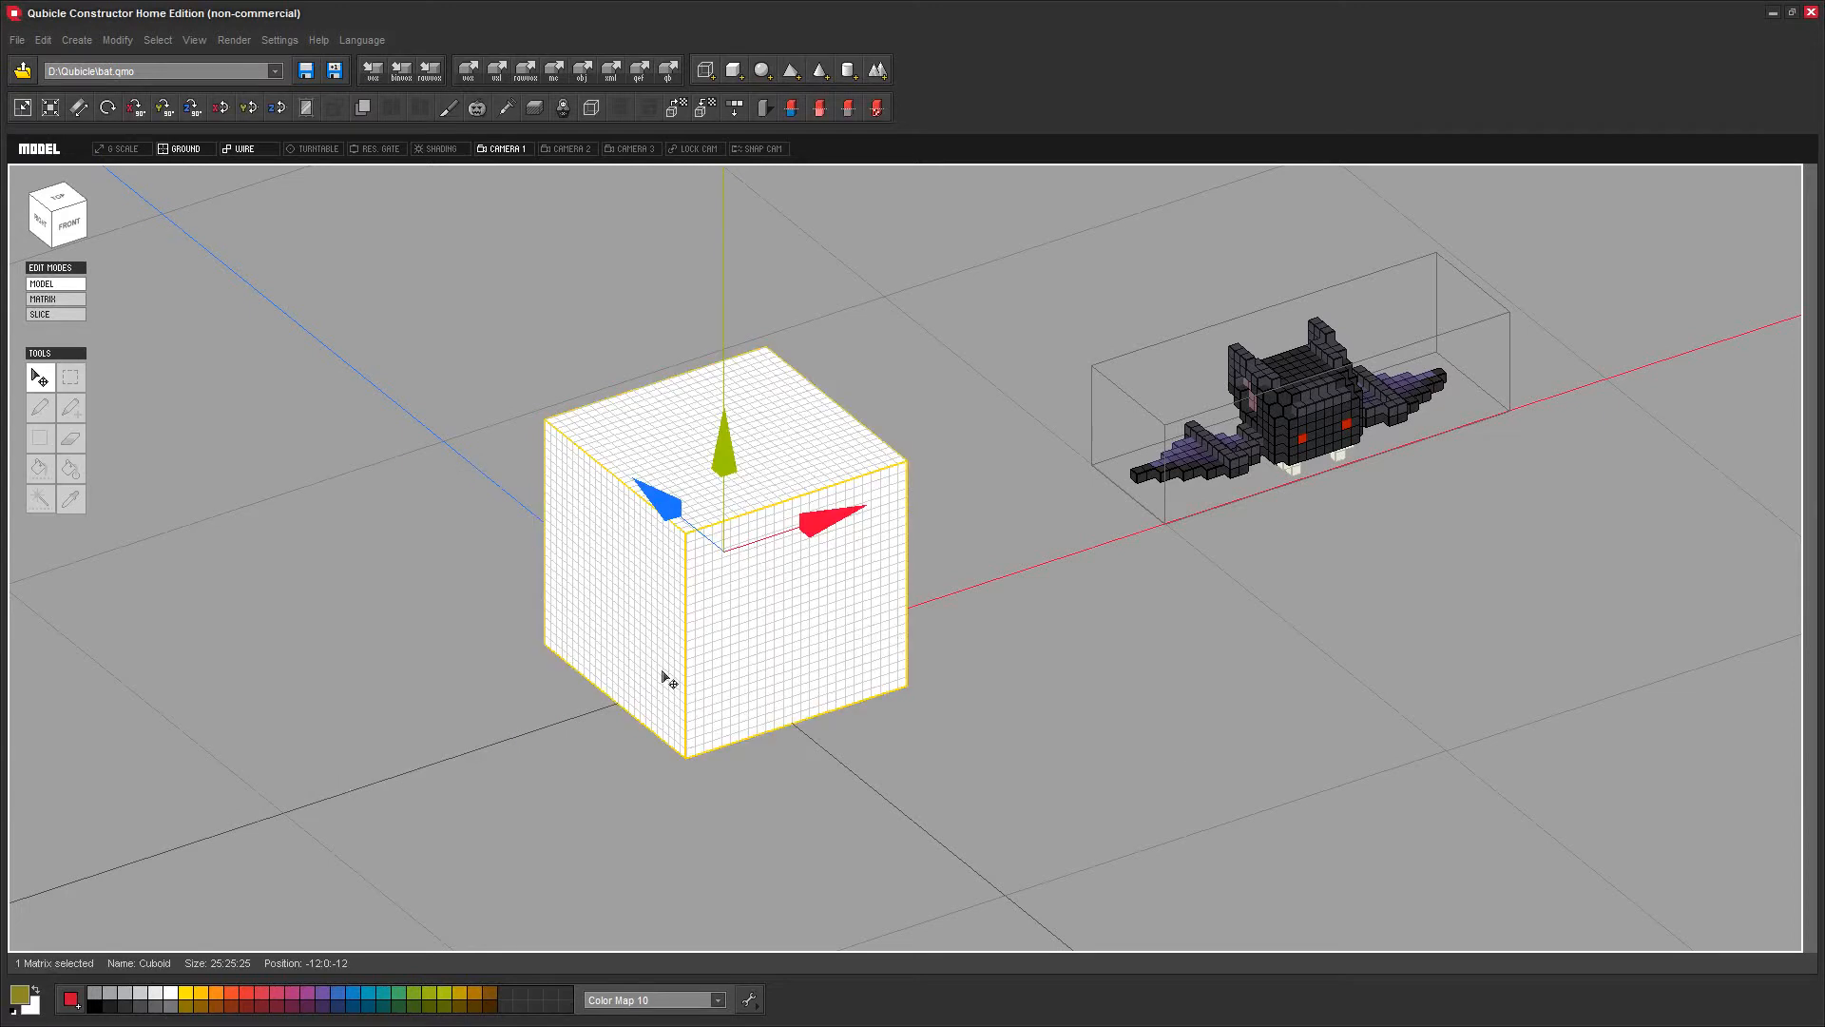
Create a white 1 x 1 x 1 cuboid matrix, move it along the red axis to position -29, 0, 0, and deselect it
right_click_drag(803, 781, 798, 656)
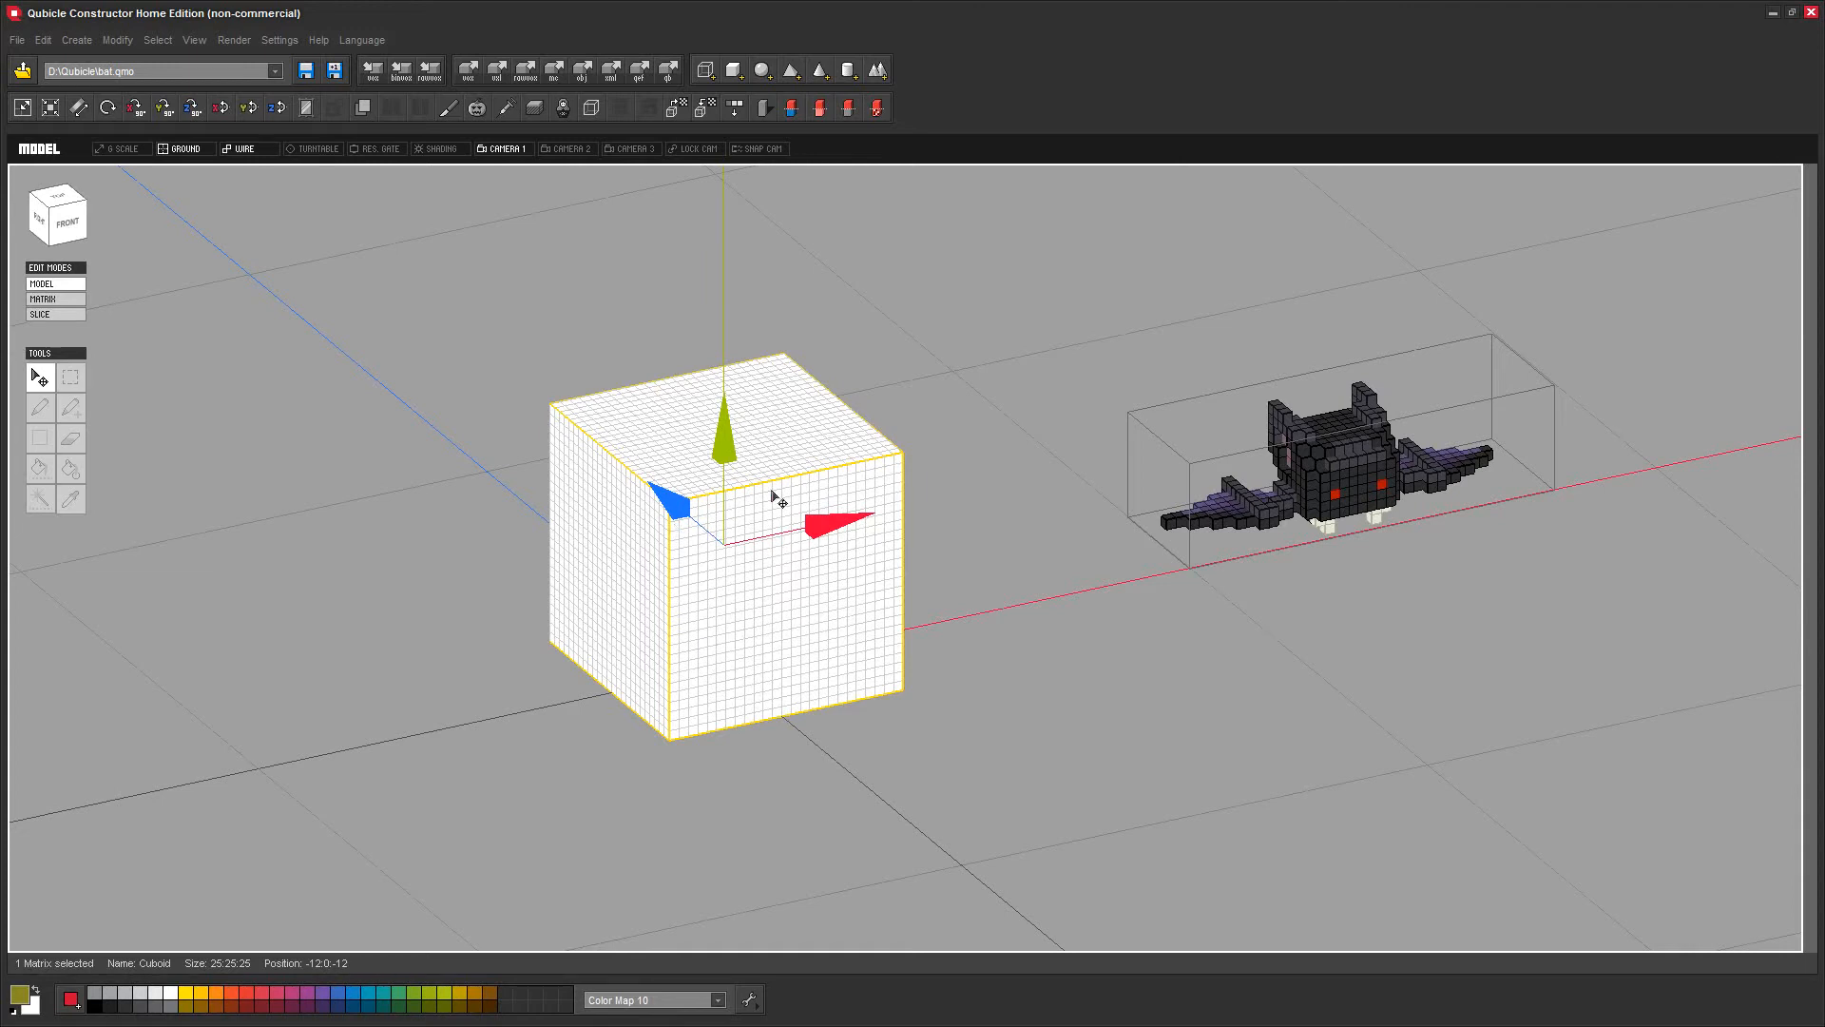
left_click(751, 72)
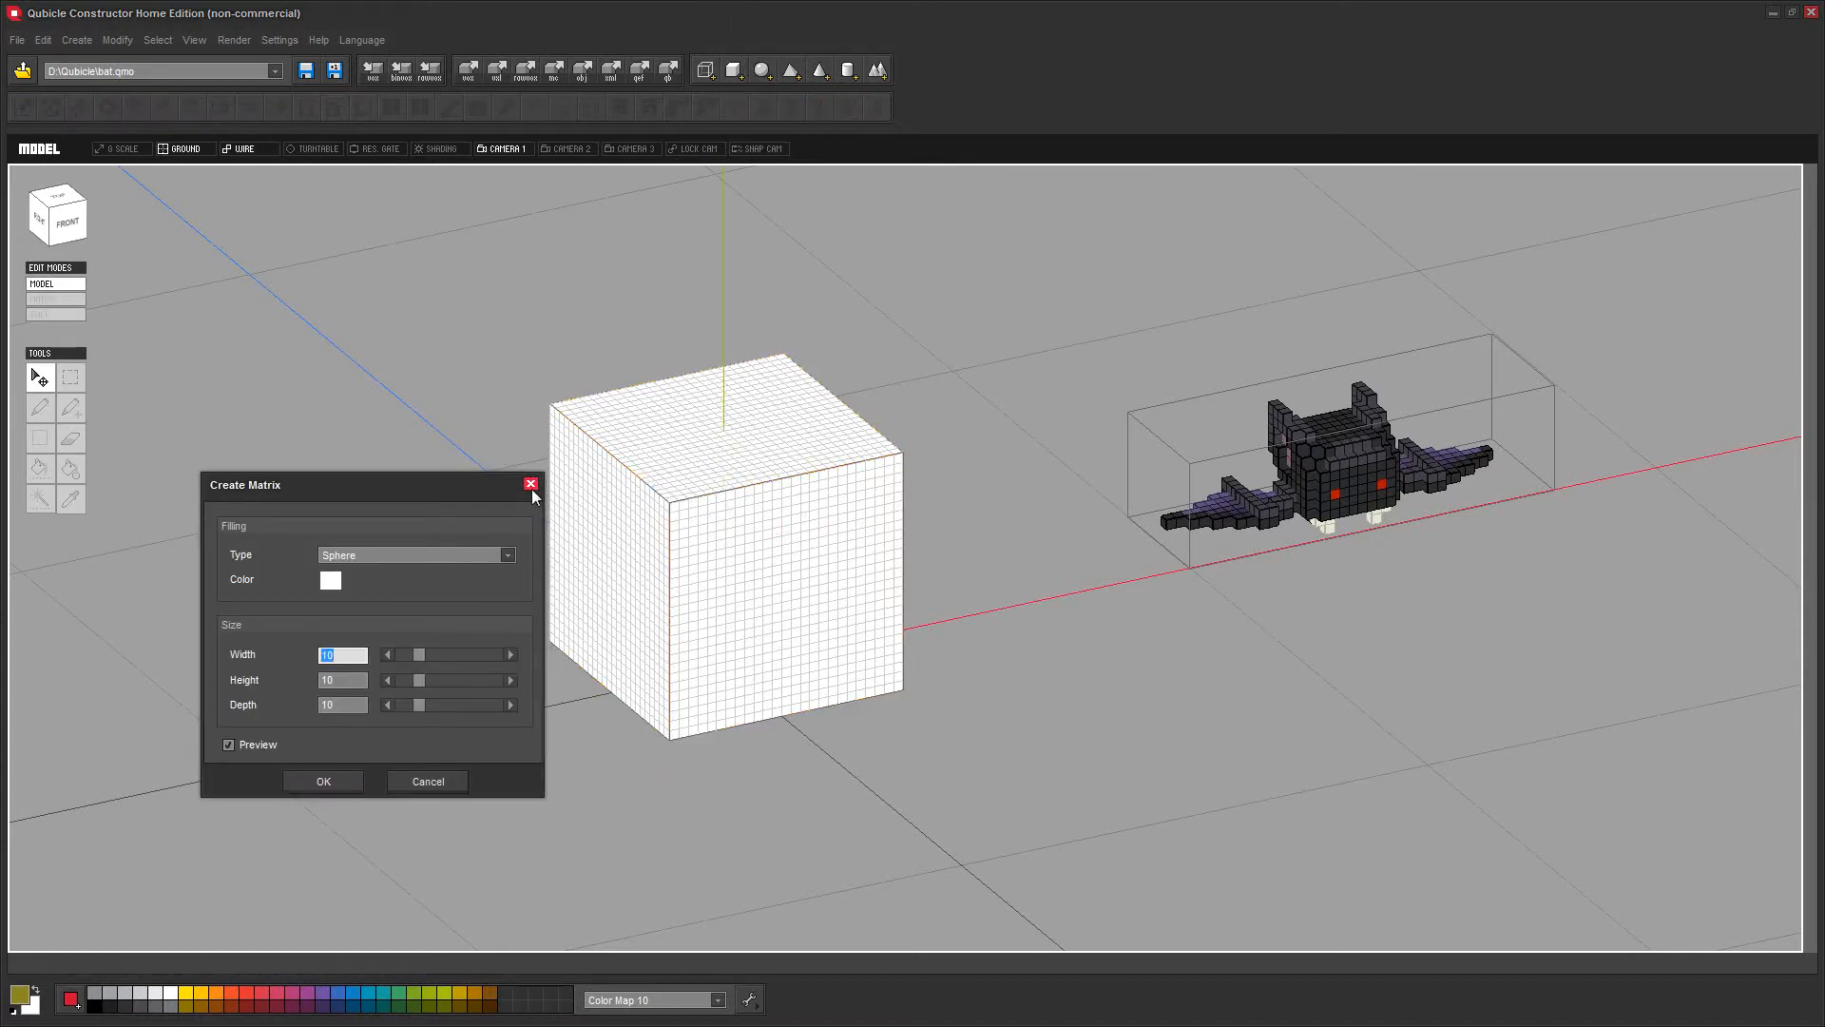
left_click(536, 480)
left_click(733, 72)
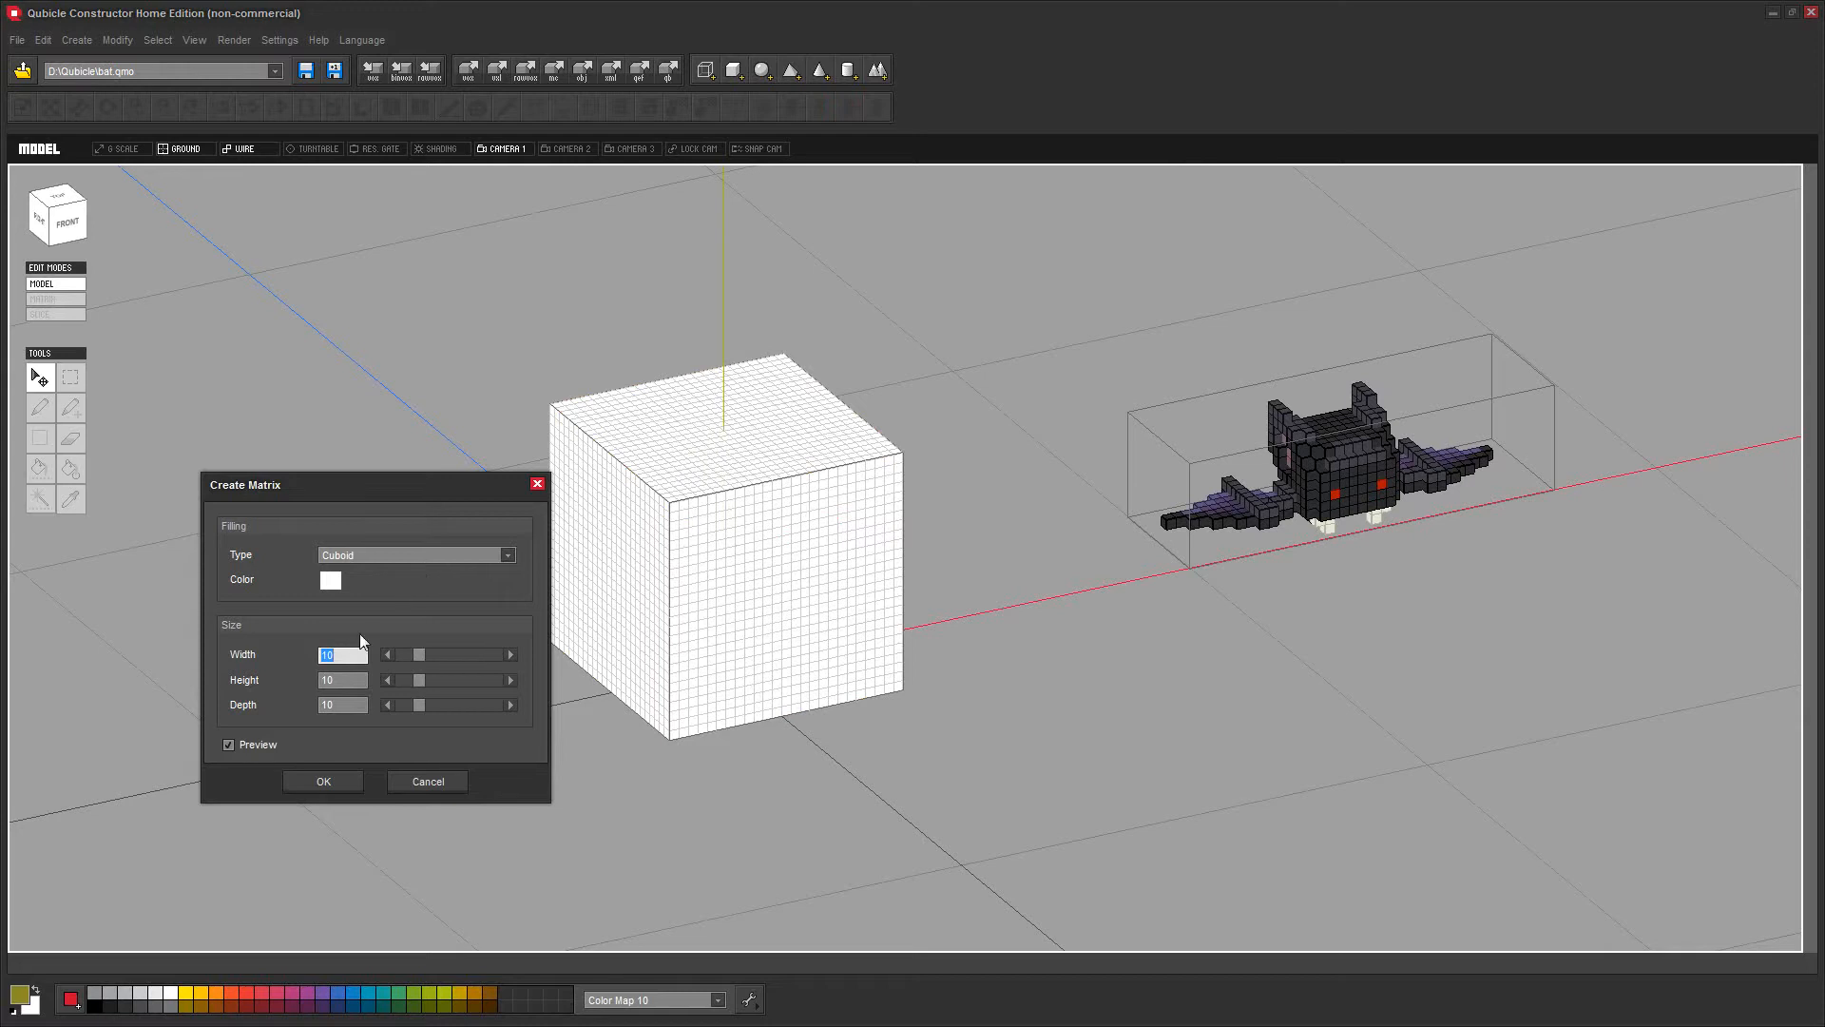
type("1")
key("Tab")
key("Tab")
type("1")
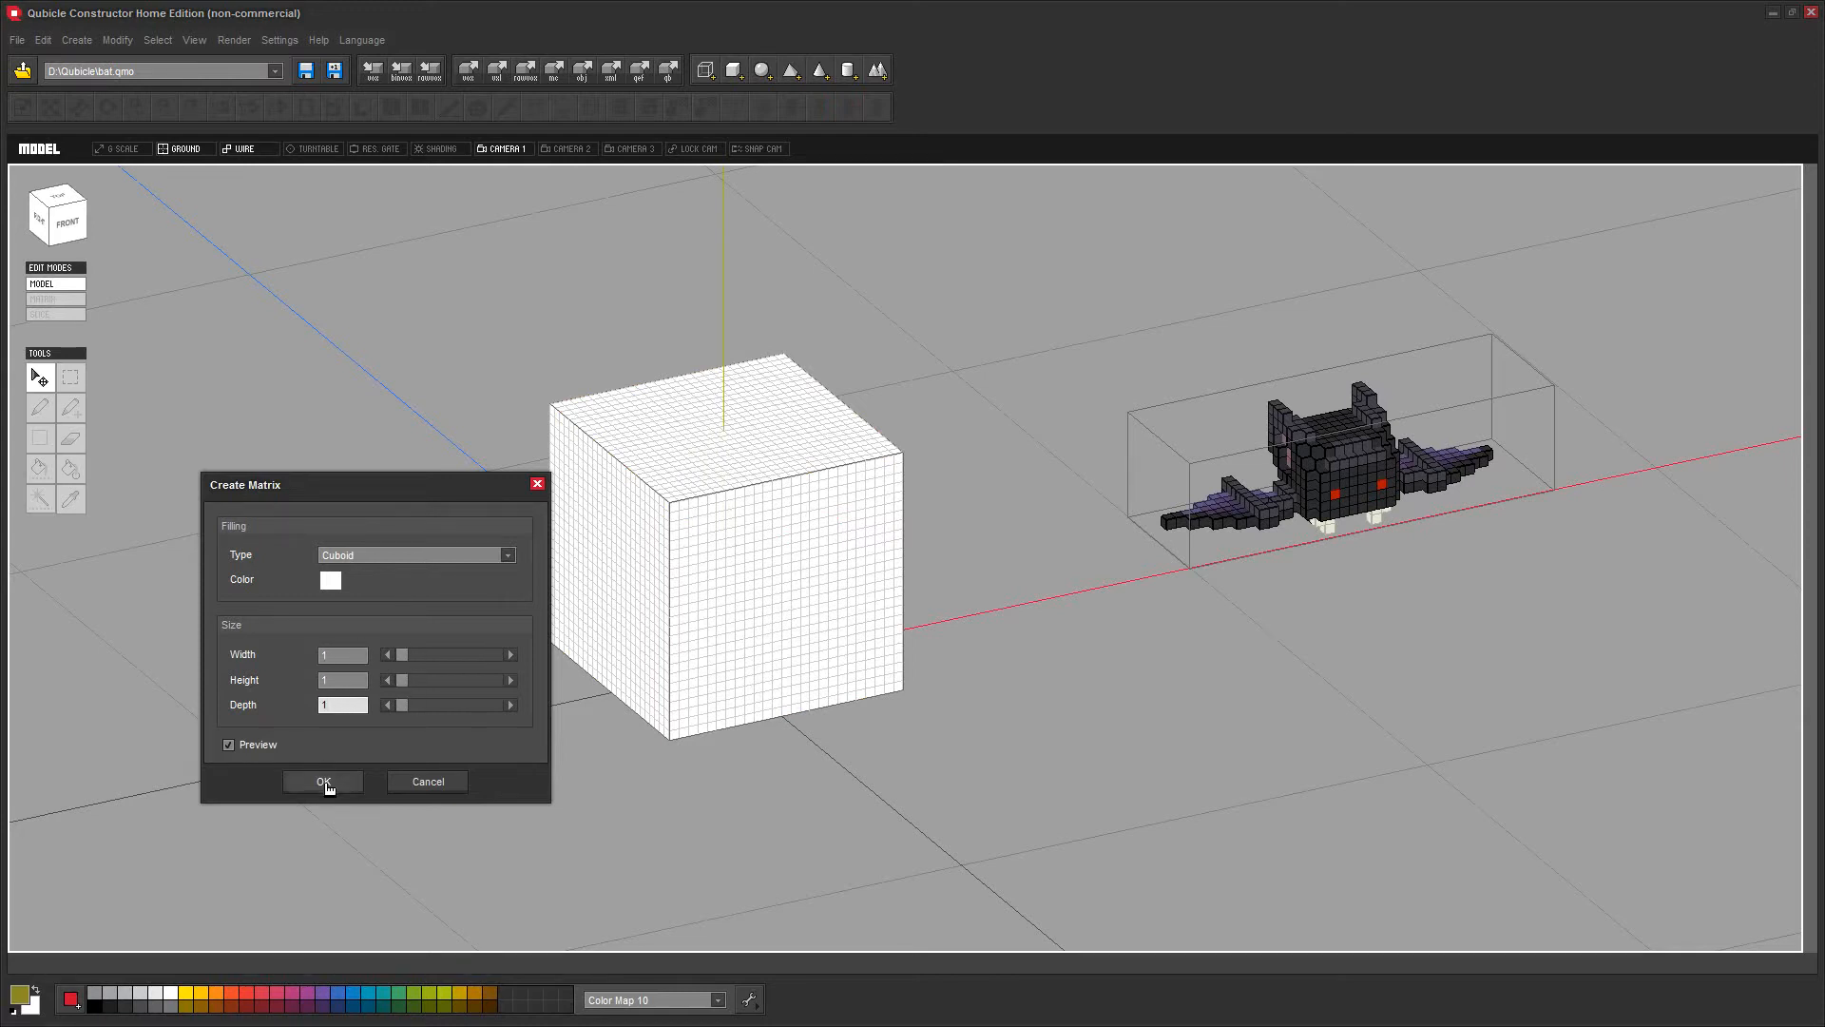
left_click(324, 782)
left_click_drag(851, 653, 558, 716)
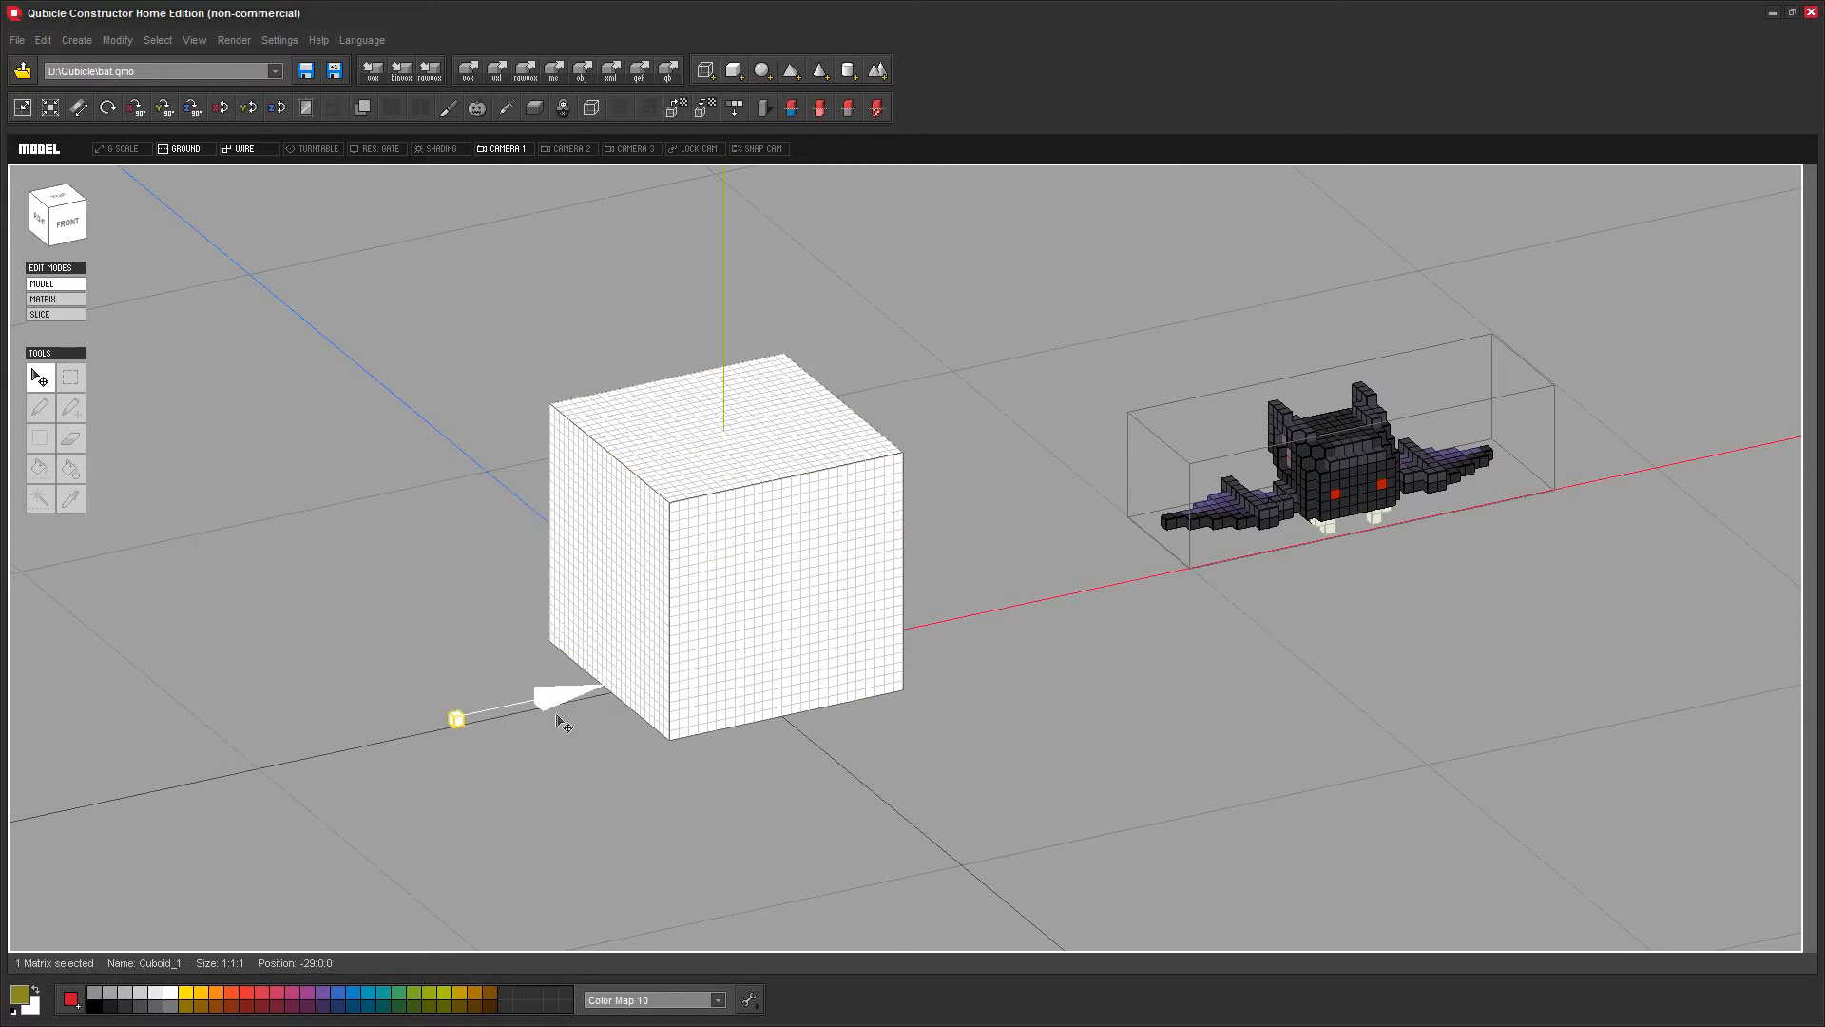
left_click(475, 808)
Examine the large and small cuboids up close from several angles, selecting them briefly and clearing the selection
scroll(621, 812, "up", 2)
middle_click_drag(538, 768, 667, 714)
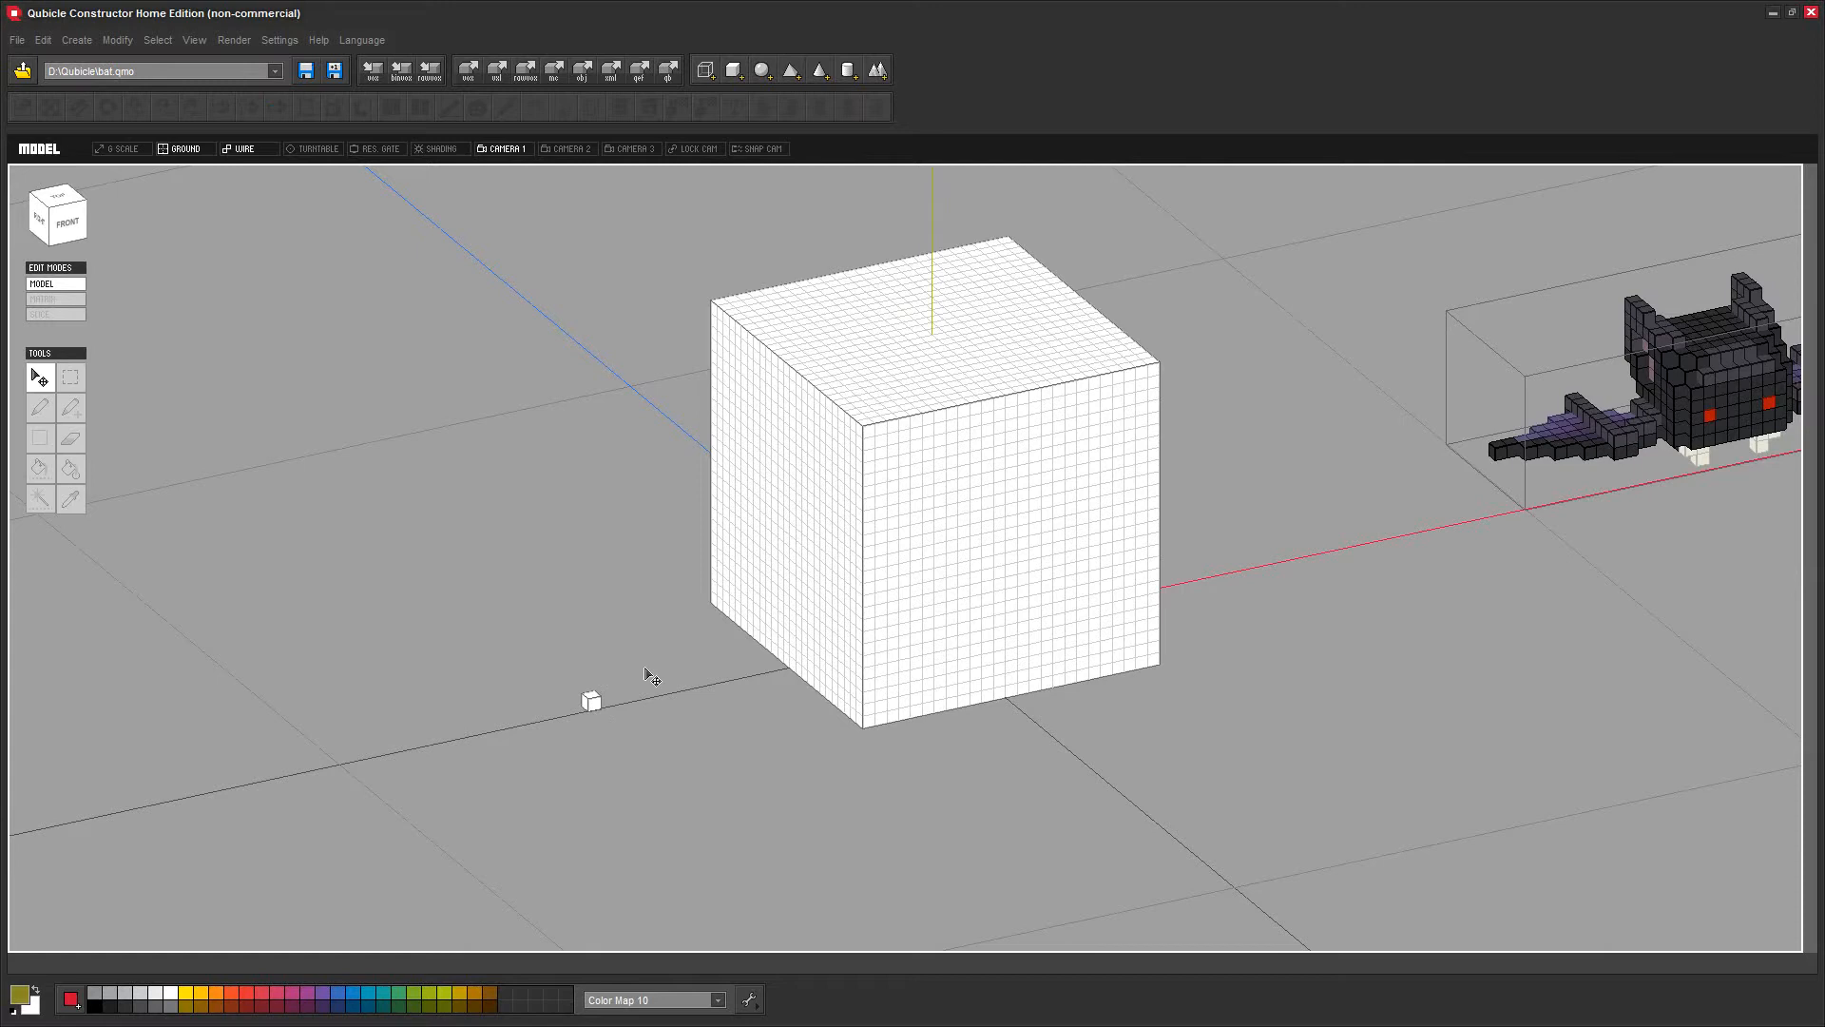
right_click_drag(732, 717, 839, 773)
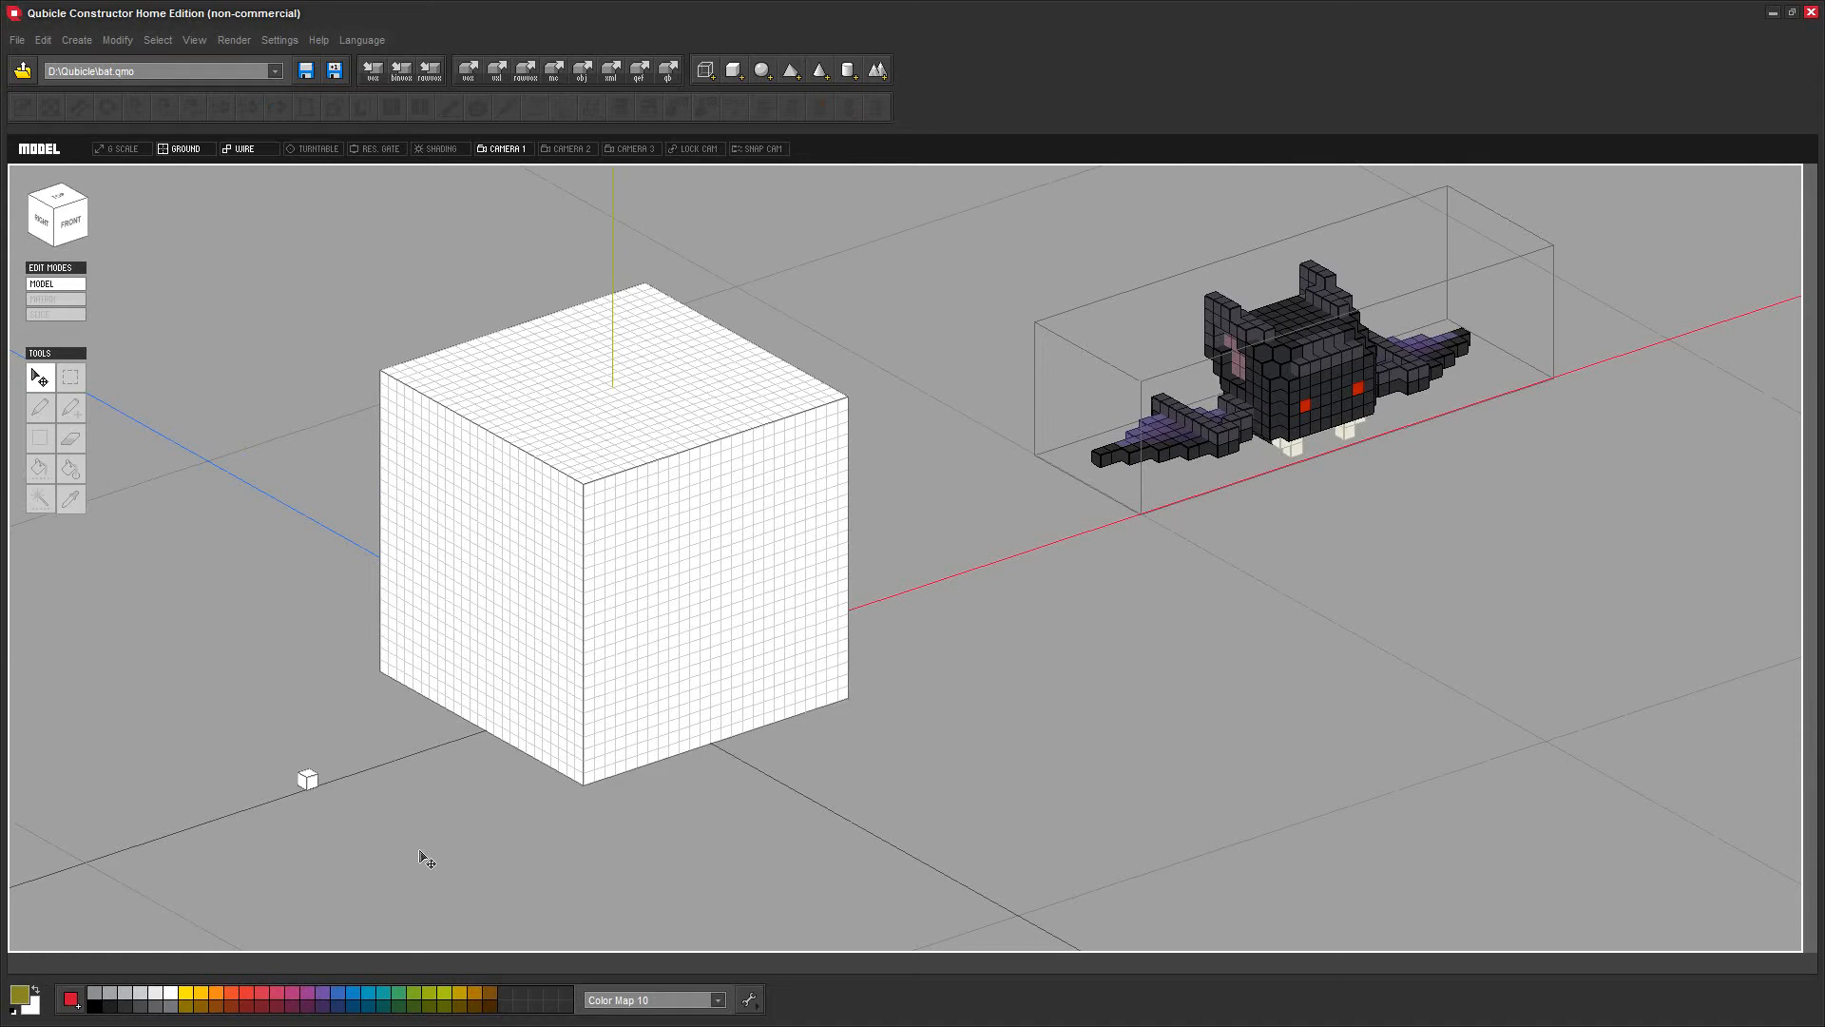
middle_click_drag(433, 815, 751, 769)
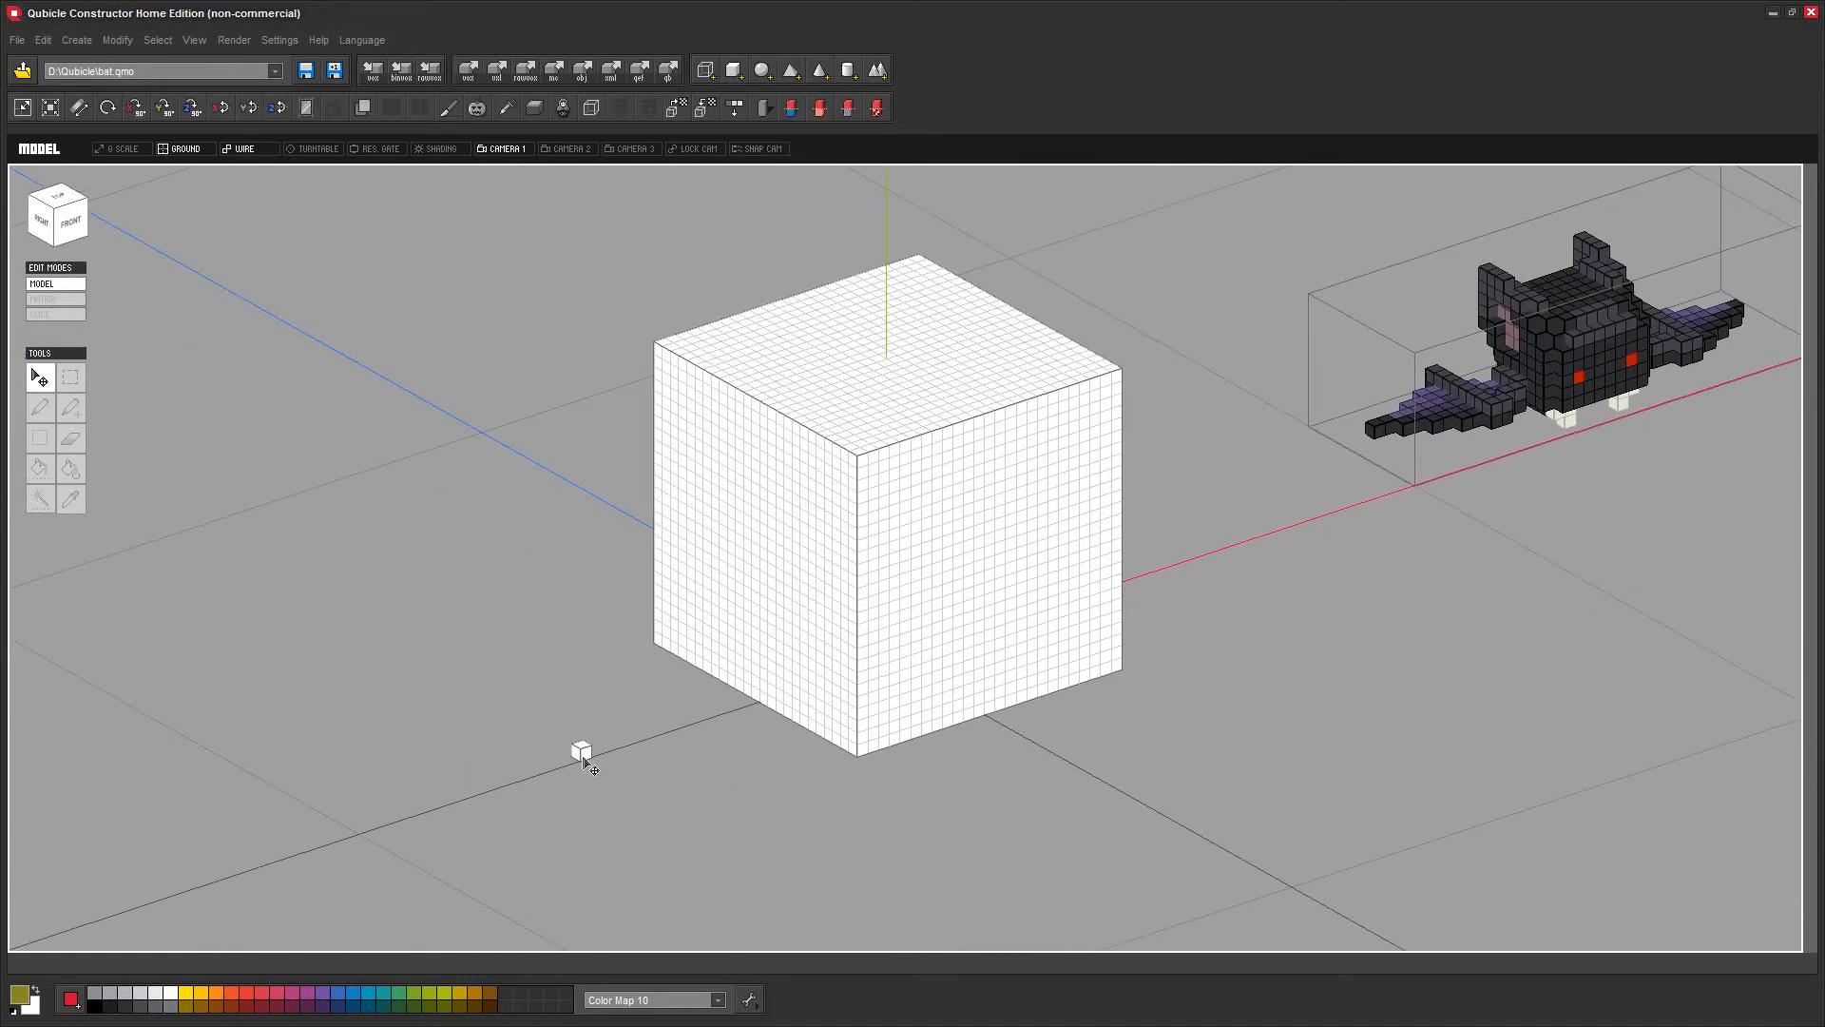
left_click(807, 642)
left_click(581, 753)
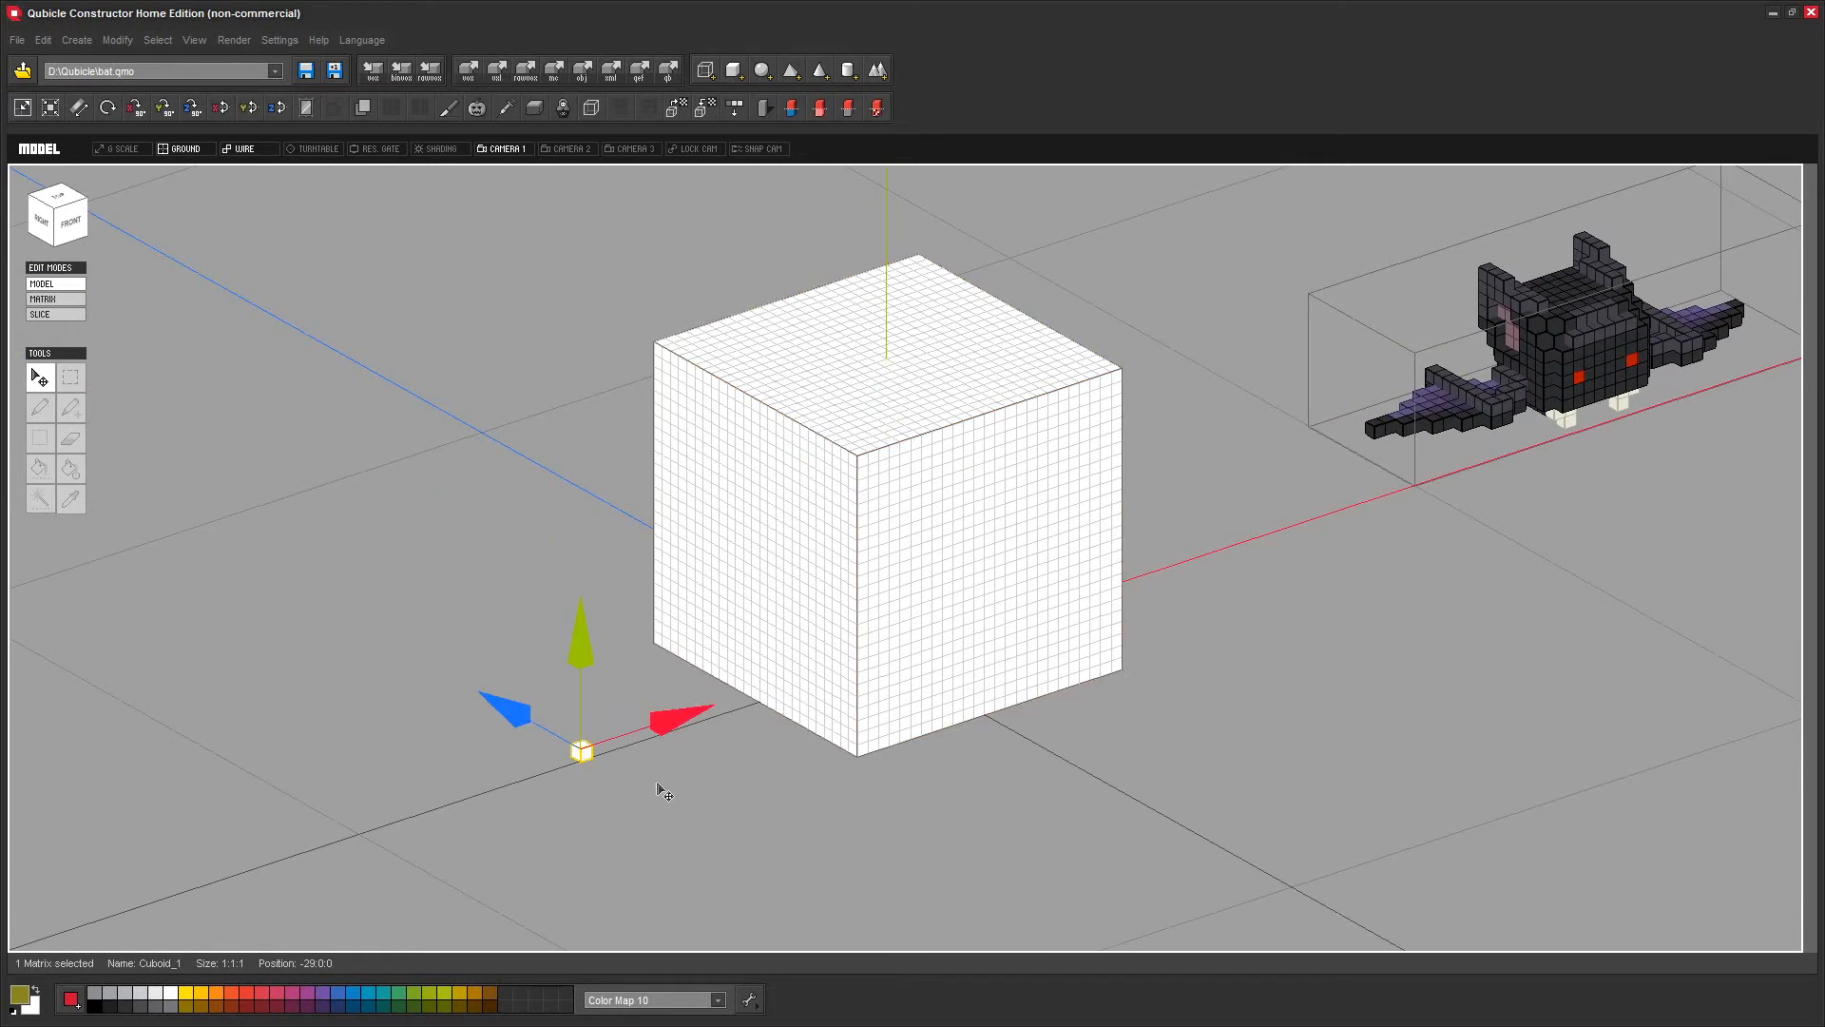
left_click(663, 789)
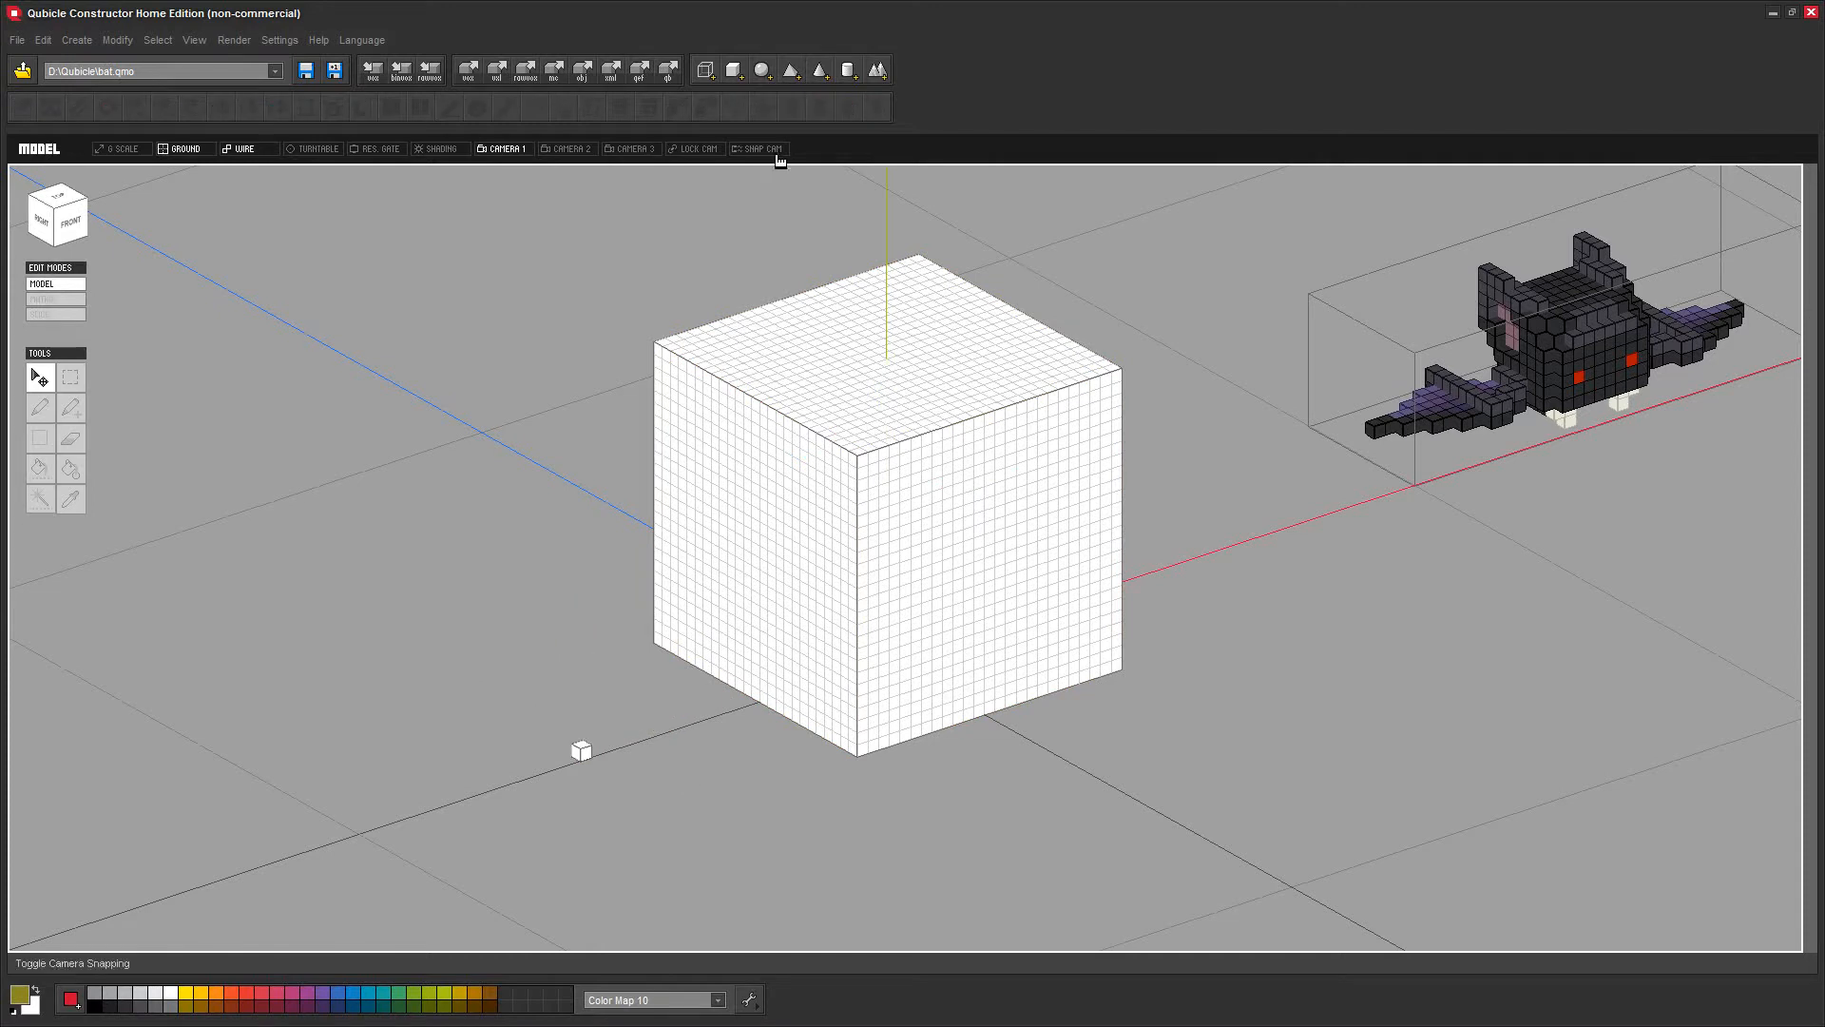
right_click_drag(925, 770, 880, 778)
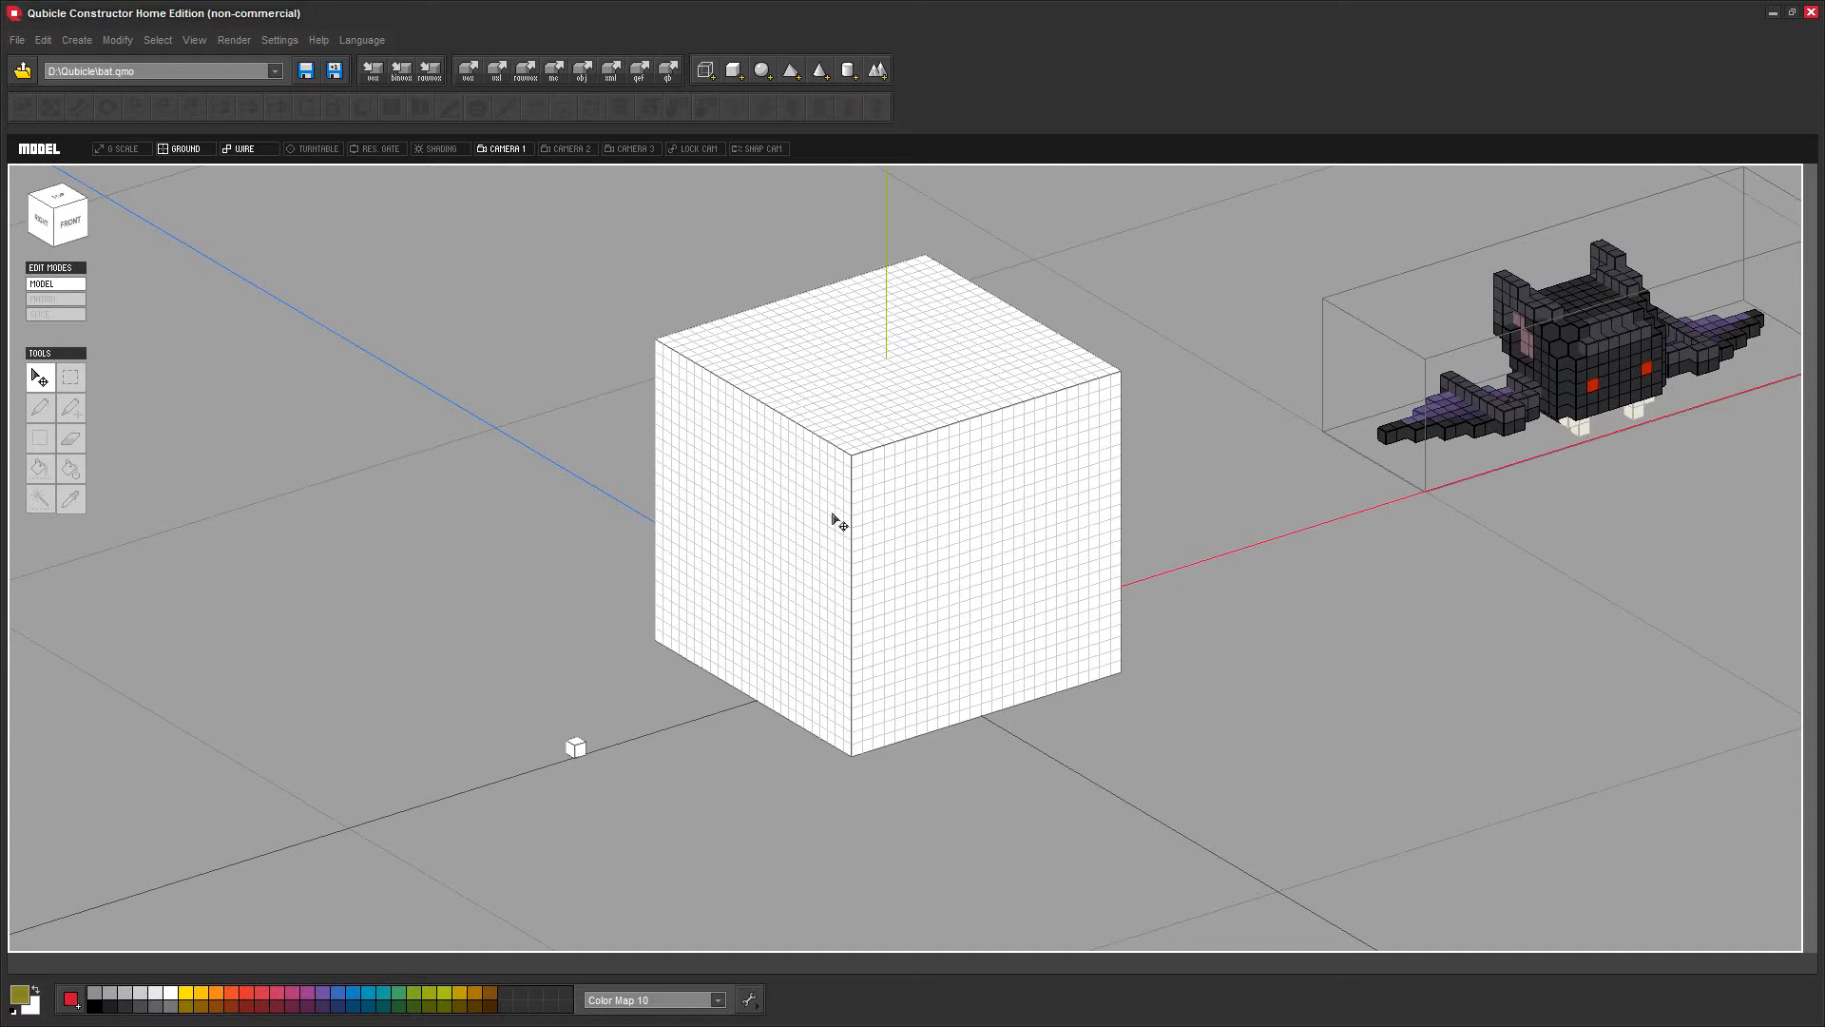
right_click_drag(740, 797, 617, 845)
middle_click_drag(1013, 642, 1034, 652)
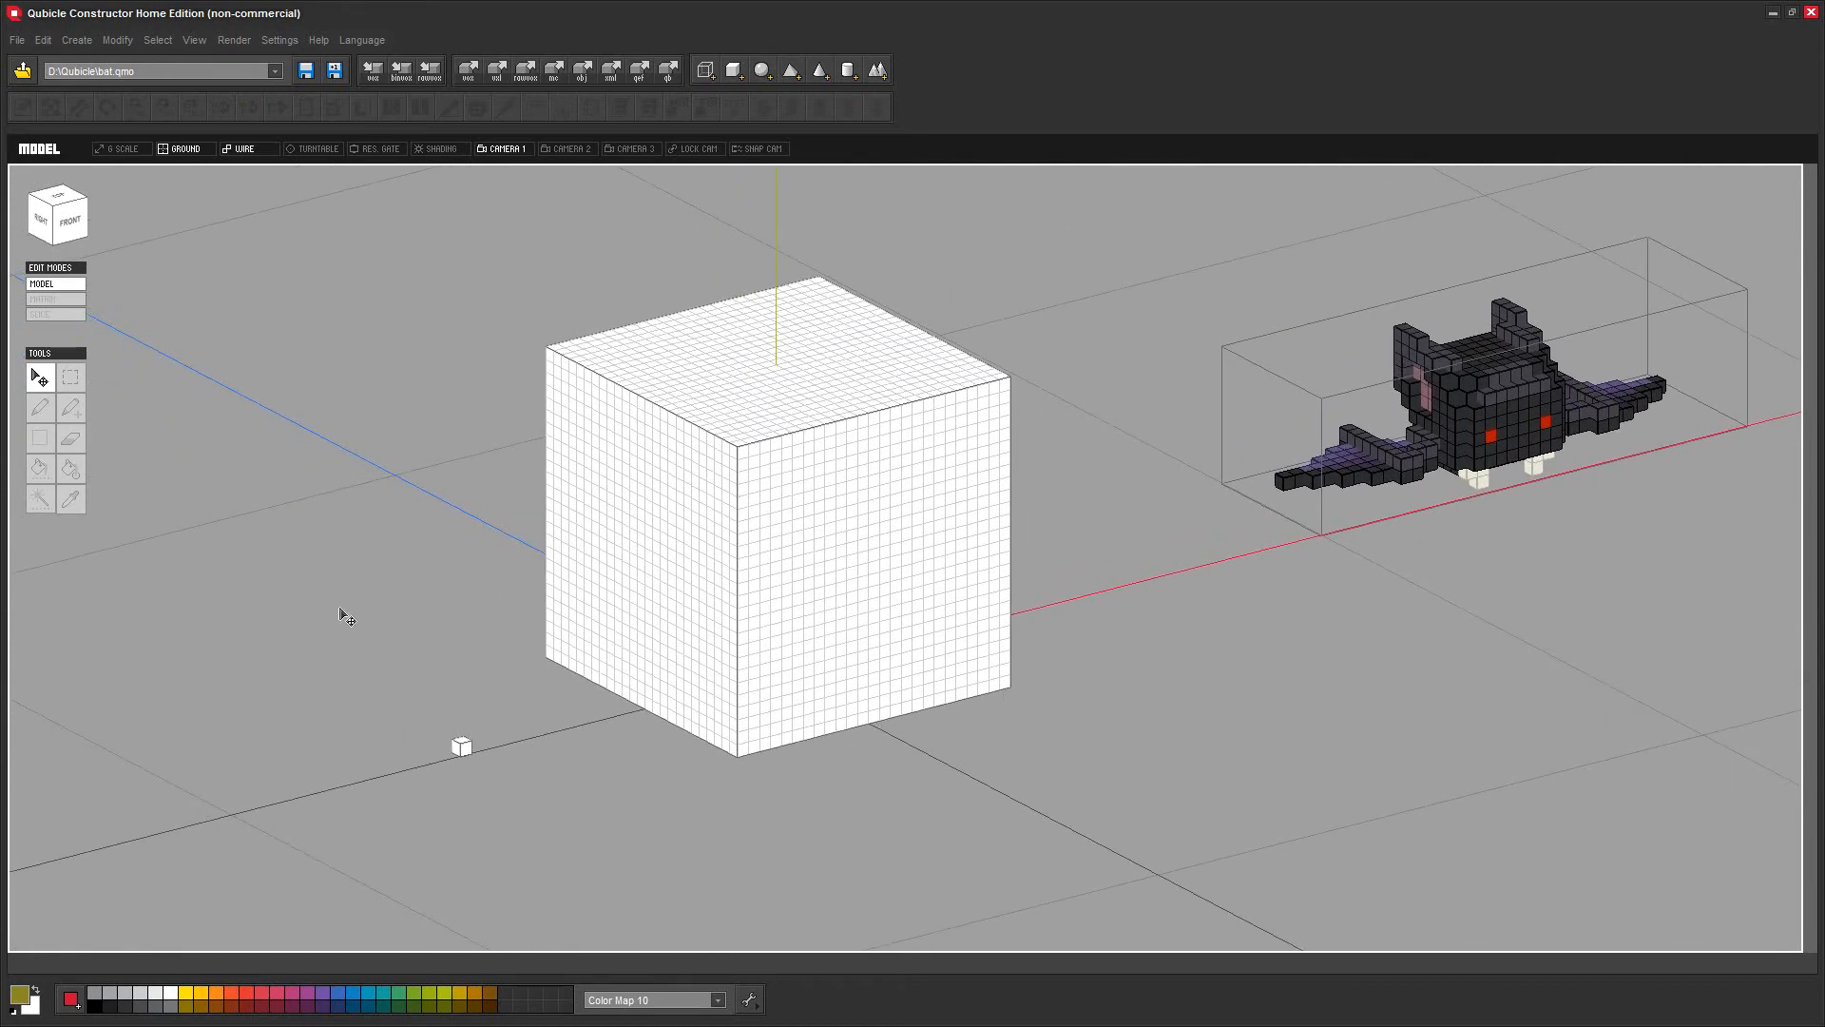
Select the large cuboid, the single-voxel cuboid and the bat in turn to compare the separate matrices, ending on the bat
left_click(740, 381)
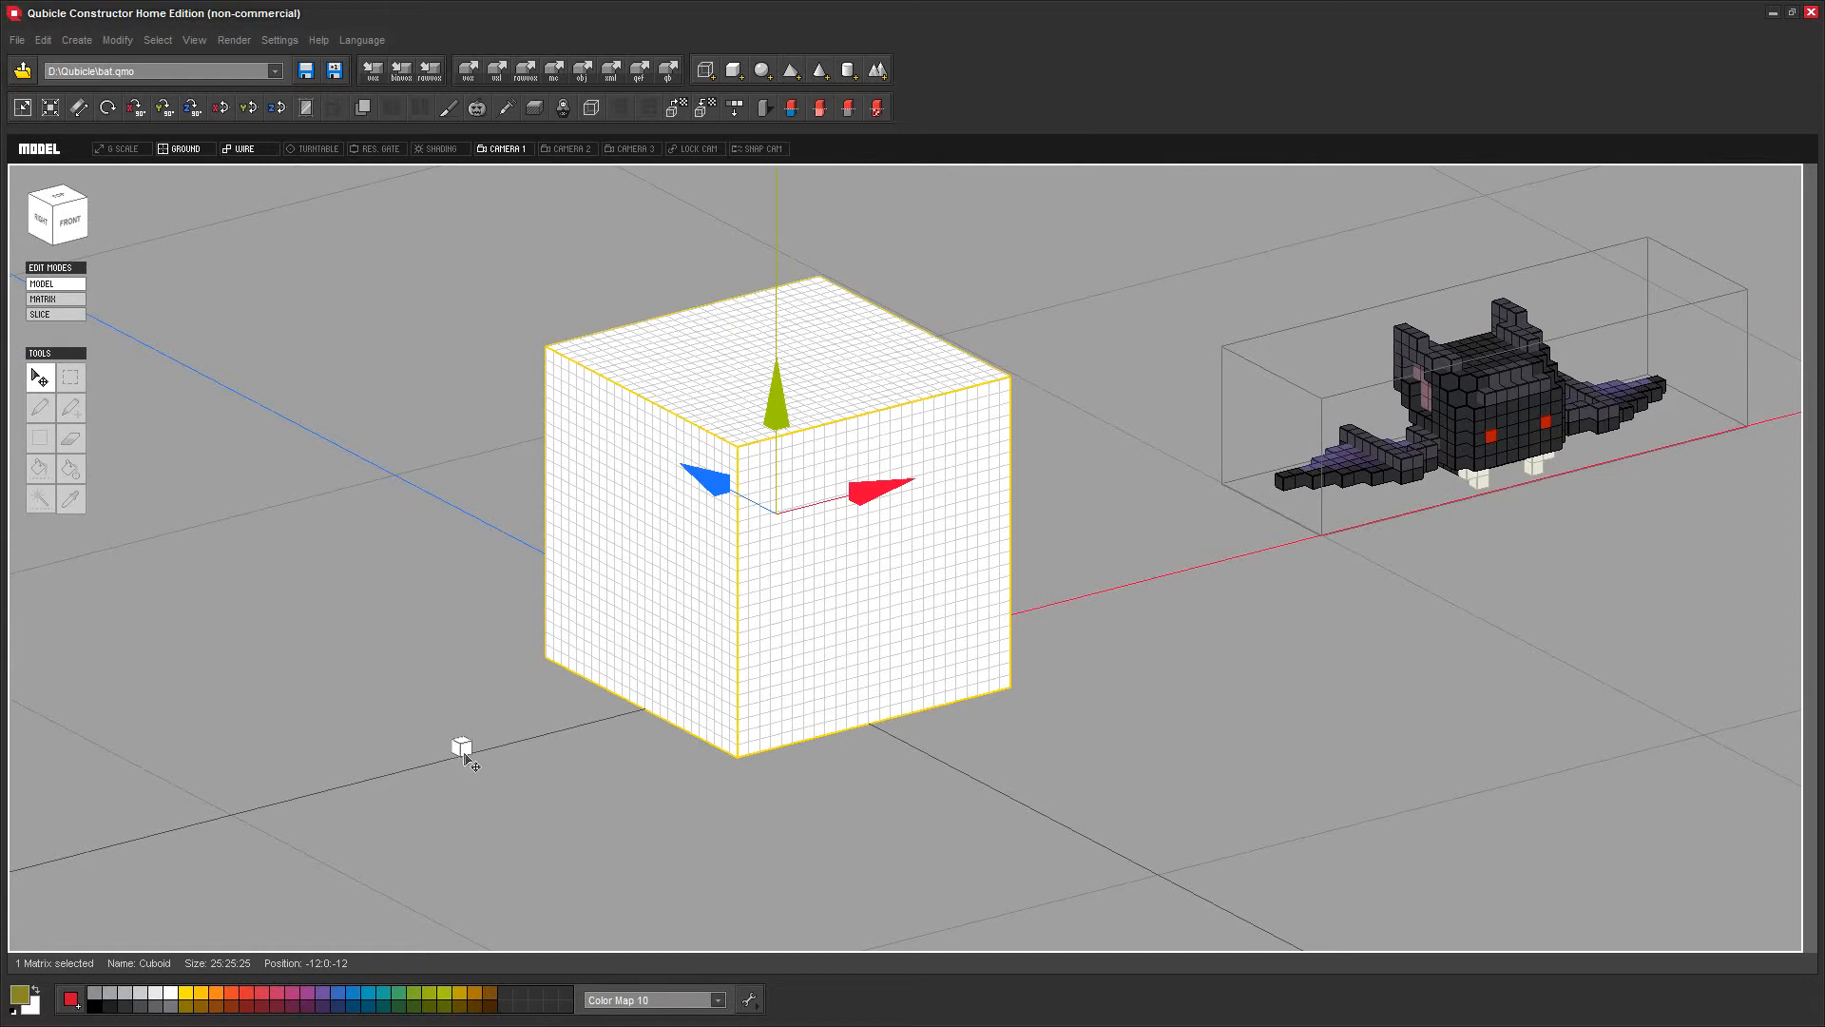
left_click(463, 753)
left_click(735, 625)
left_click(1381, 462)
left_click(830, 508)
left_click(463, 749)
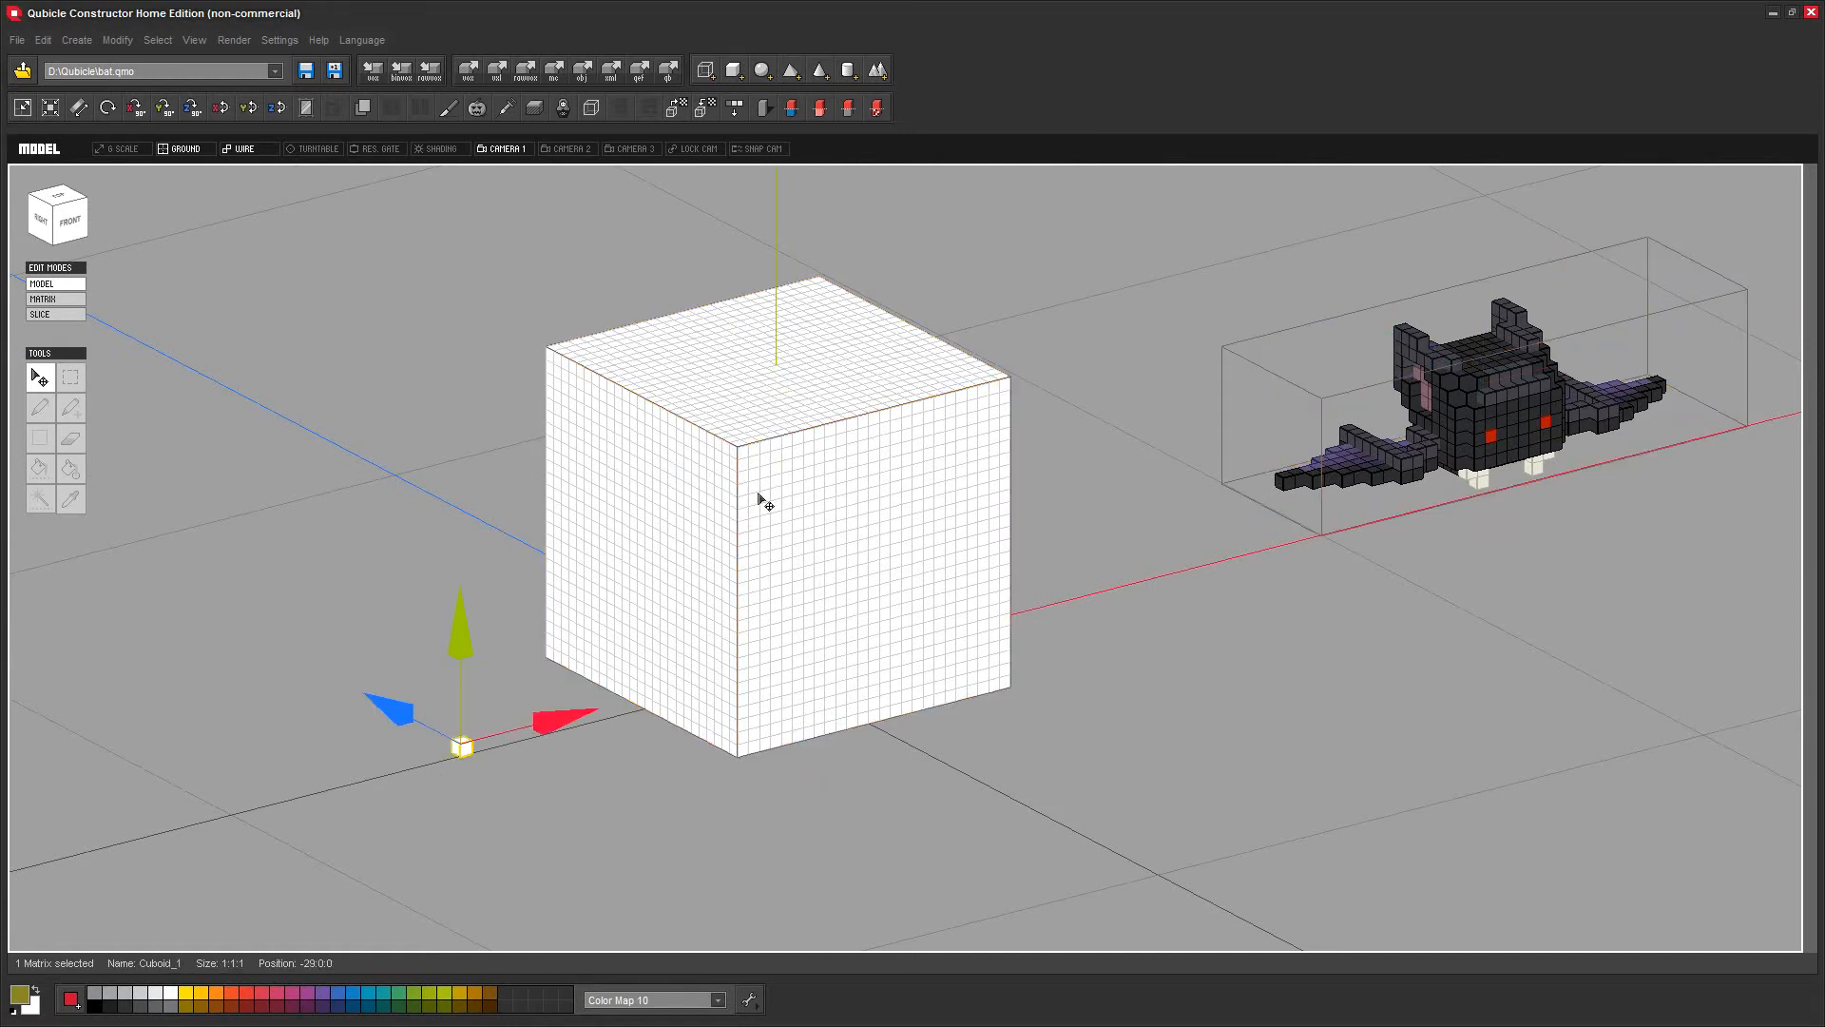
left_click(1355, 460)
left_click(569, 665)
left_click(462, 751)
left_click(832, 528)
left_click(1354, 447)
Examine the bat and the cuboids from different angles and distances, switch the selection between the large cuboid and the bat, and leave nothing selected
right_click_drag(1399, 656, 1411, 656)
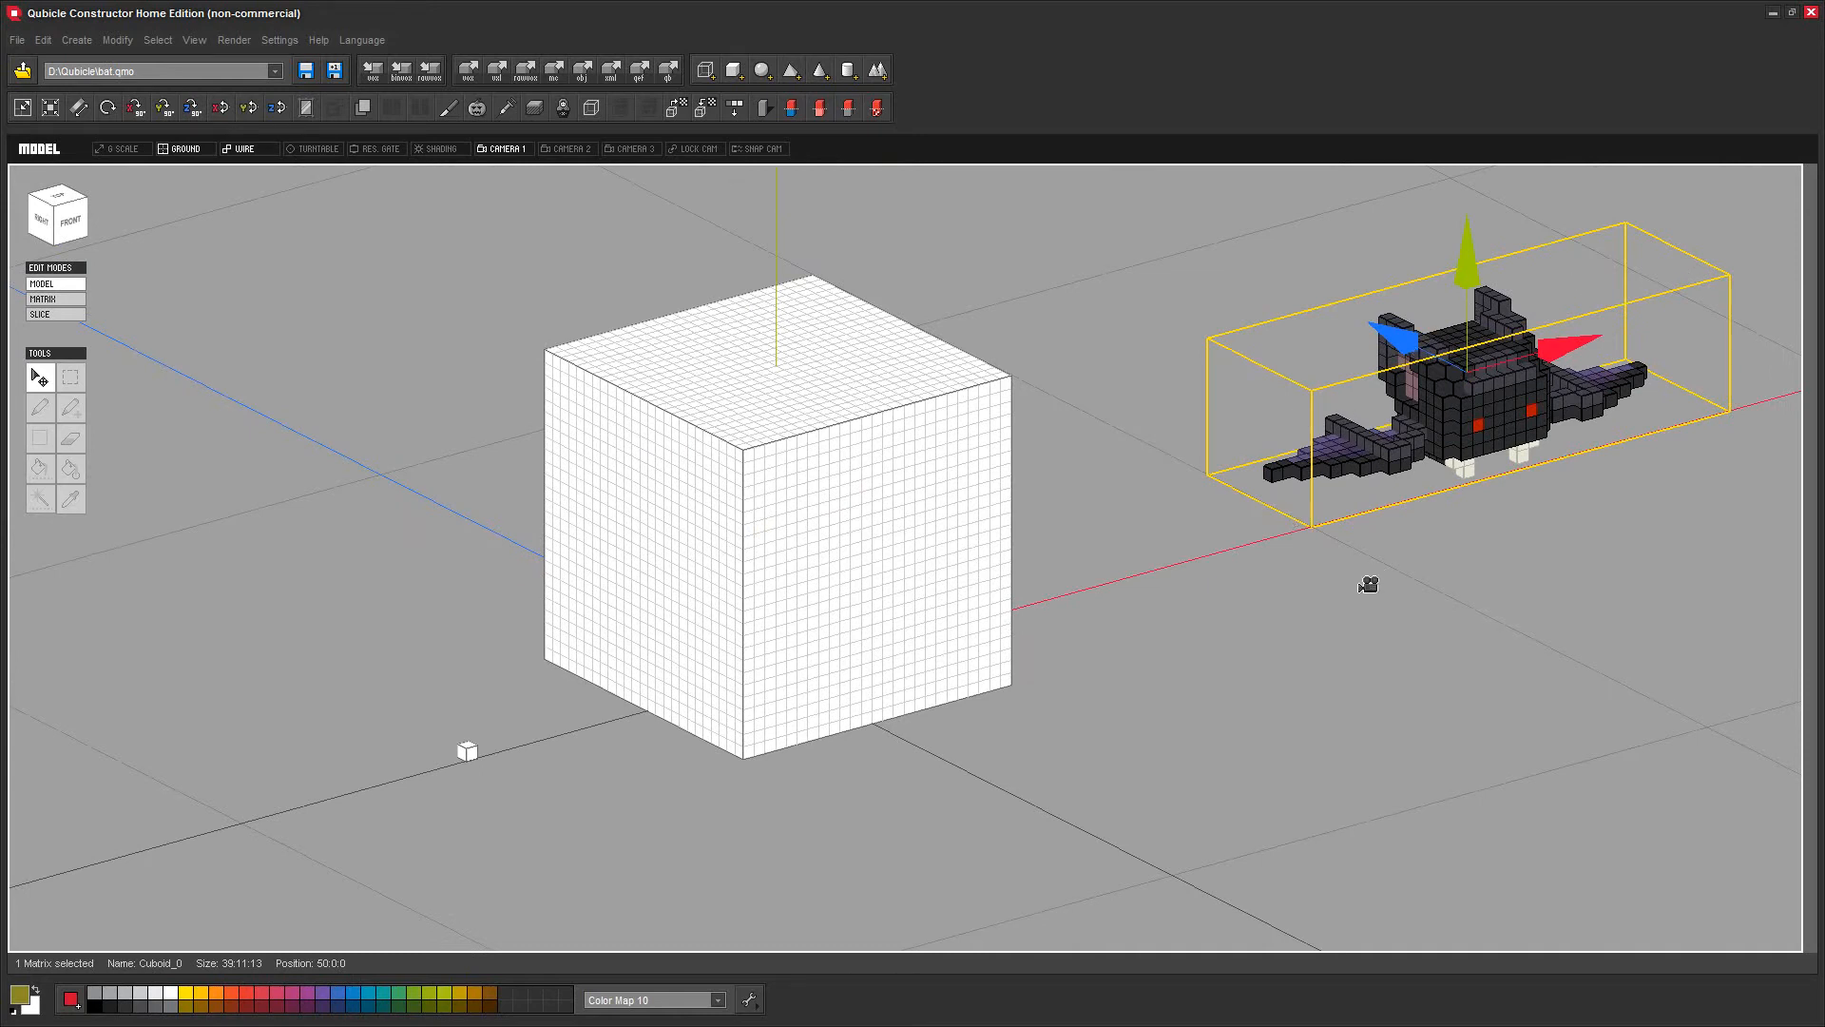
middle_click_drag(1047, 693, 538, 831)
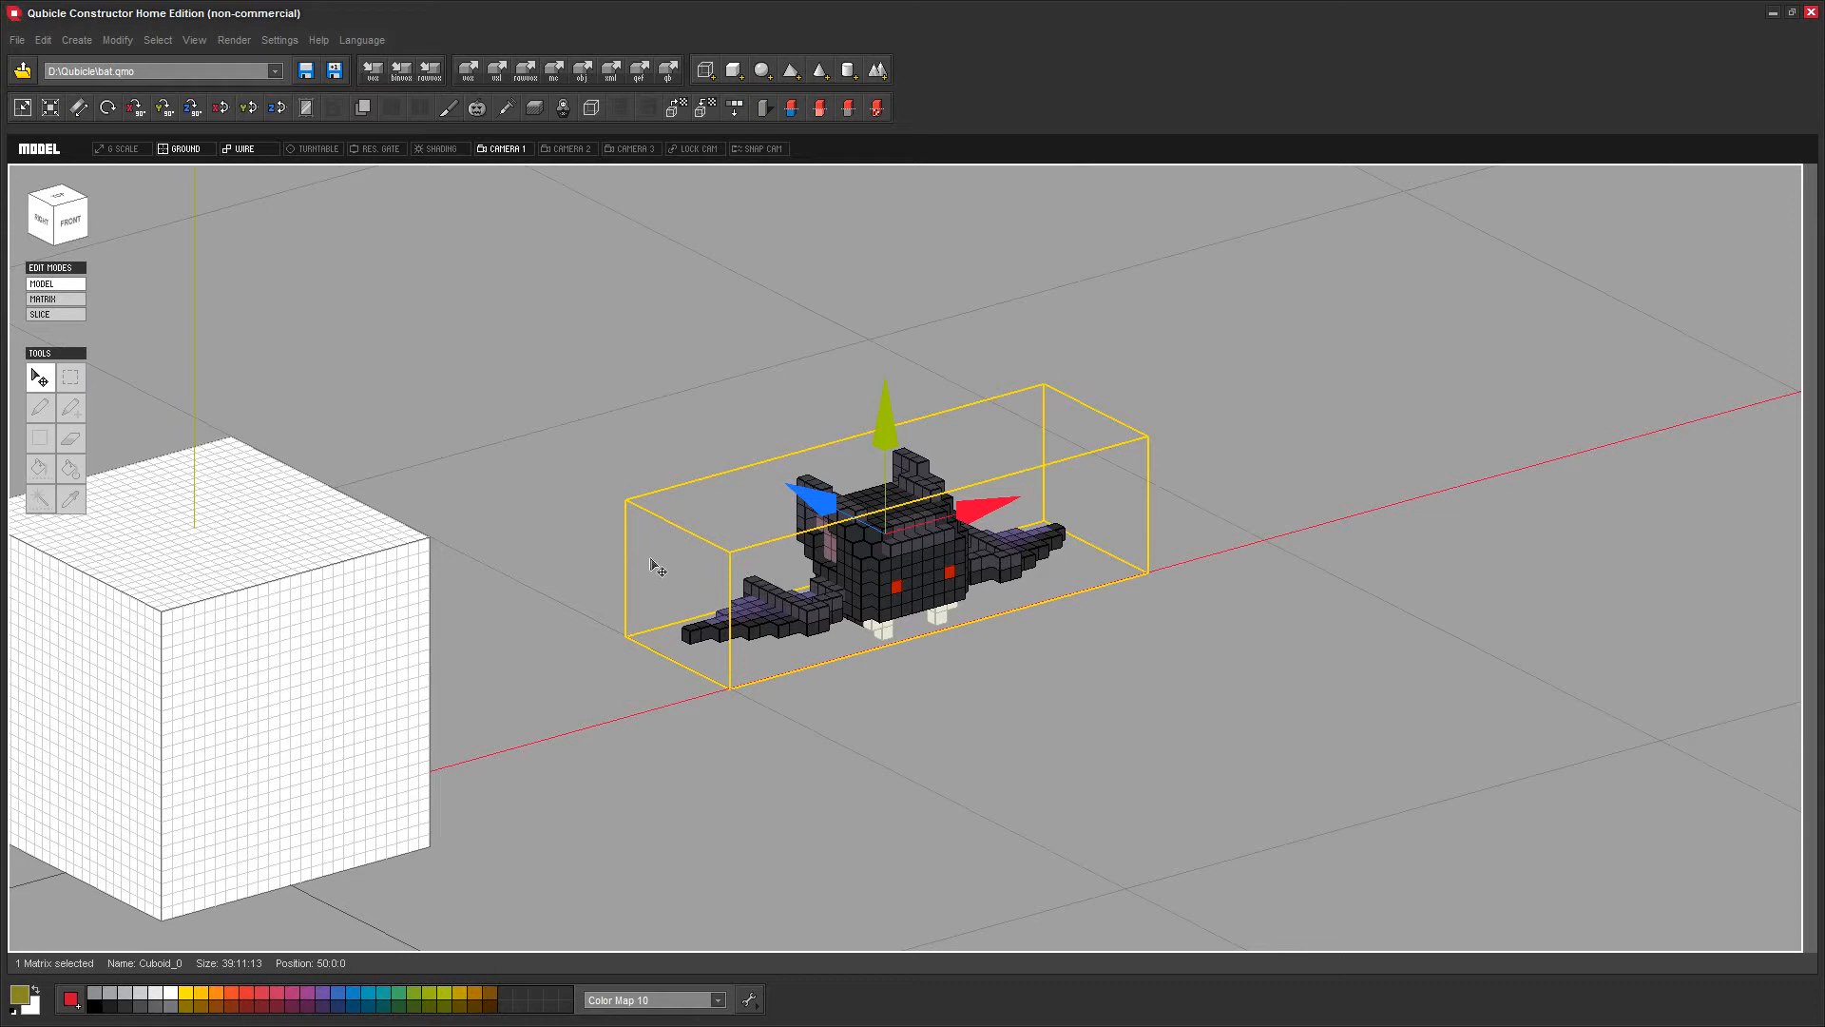
right_click_drag(840, 721, 925, 655)
mouse_move(721, 611)
right_mouse_down()
mouse_move(787, 610)
mouse_move(672, 619)
mouse_move(720, 624)
mouse_move(703, 625)
right_mouse_up()
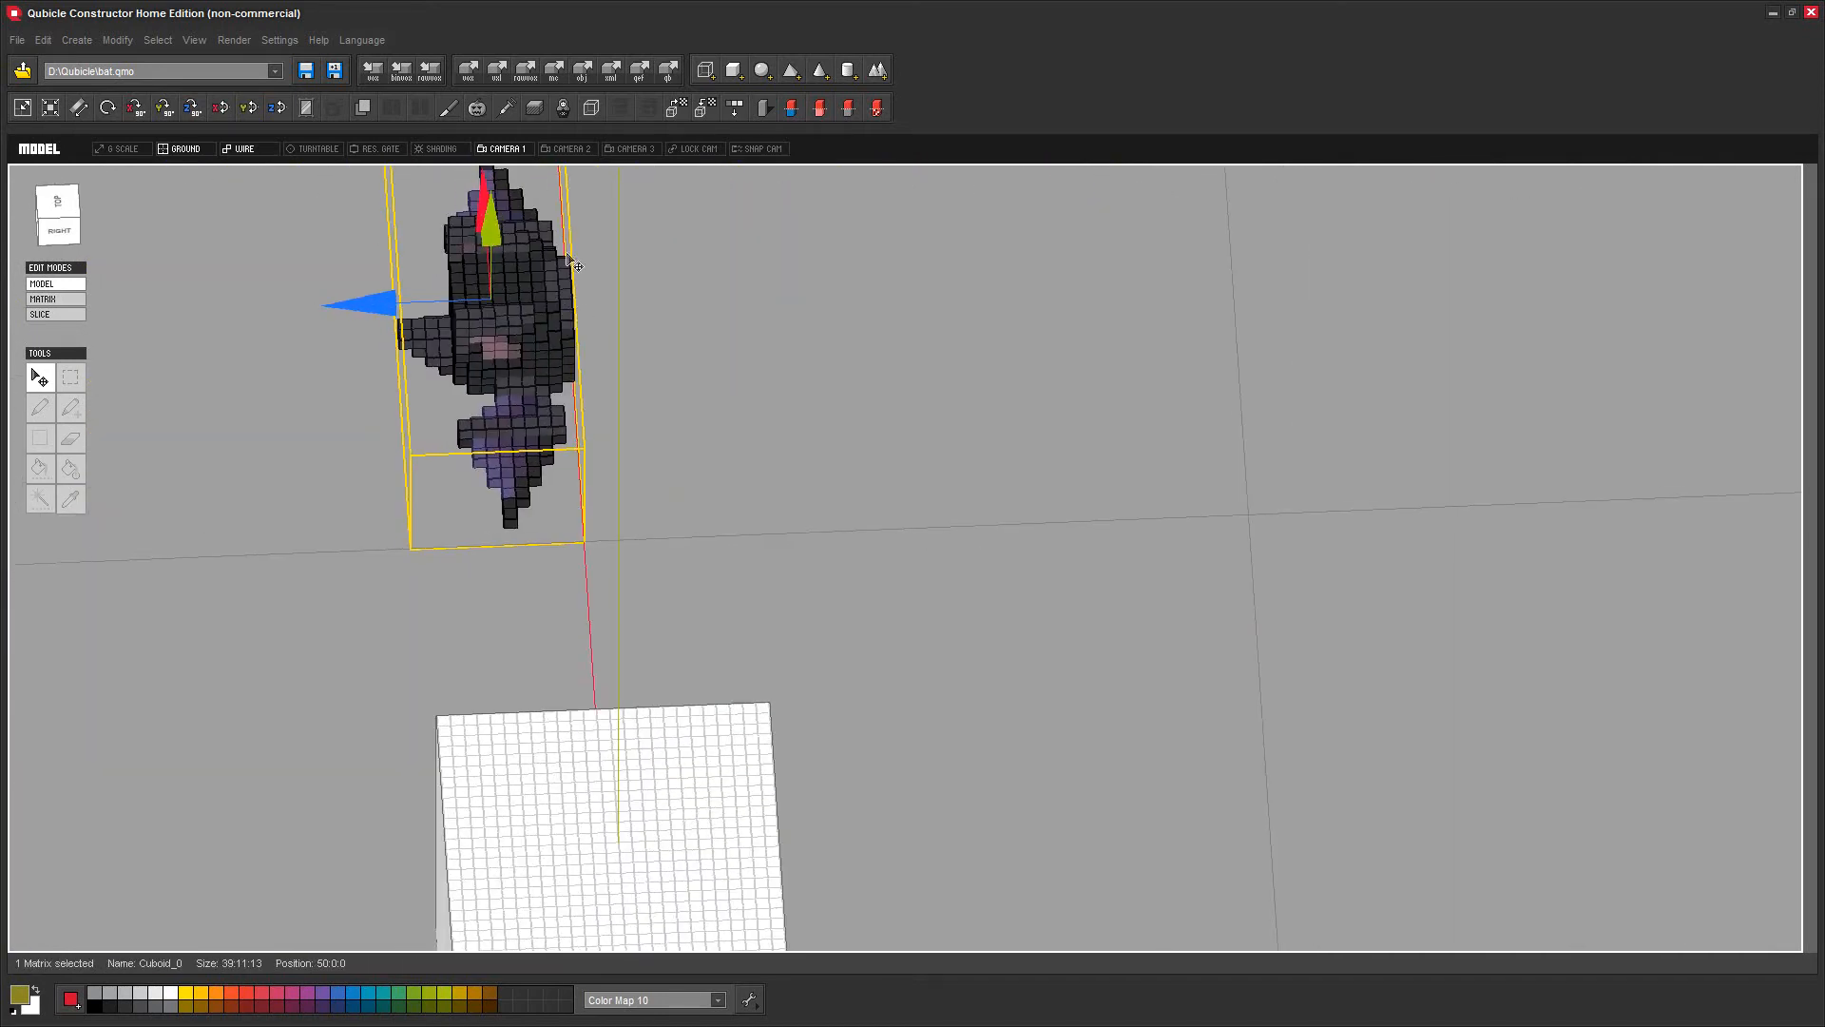
right_click_drag(798, 526, 1072, 654)
right_click_drag(1108, 773, 1103, 758)
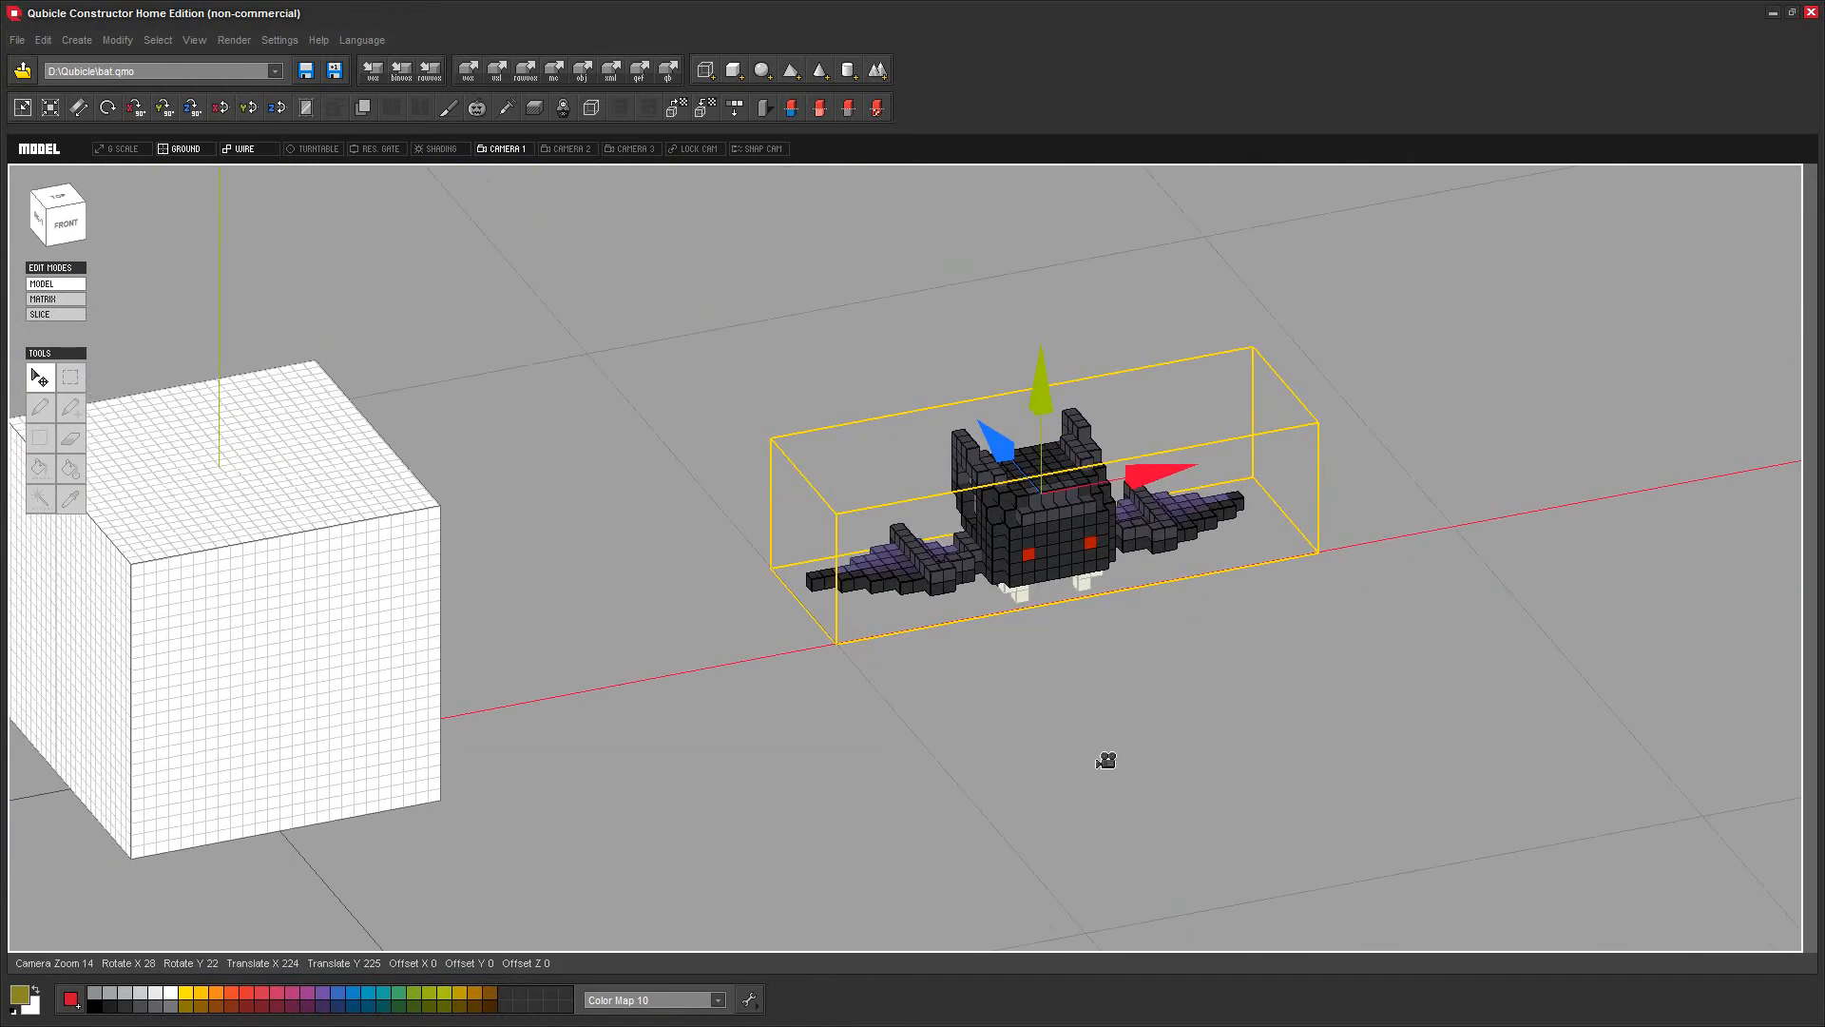
middle_click_drag(509, 664, 898, 658)
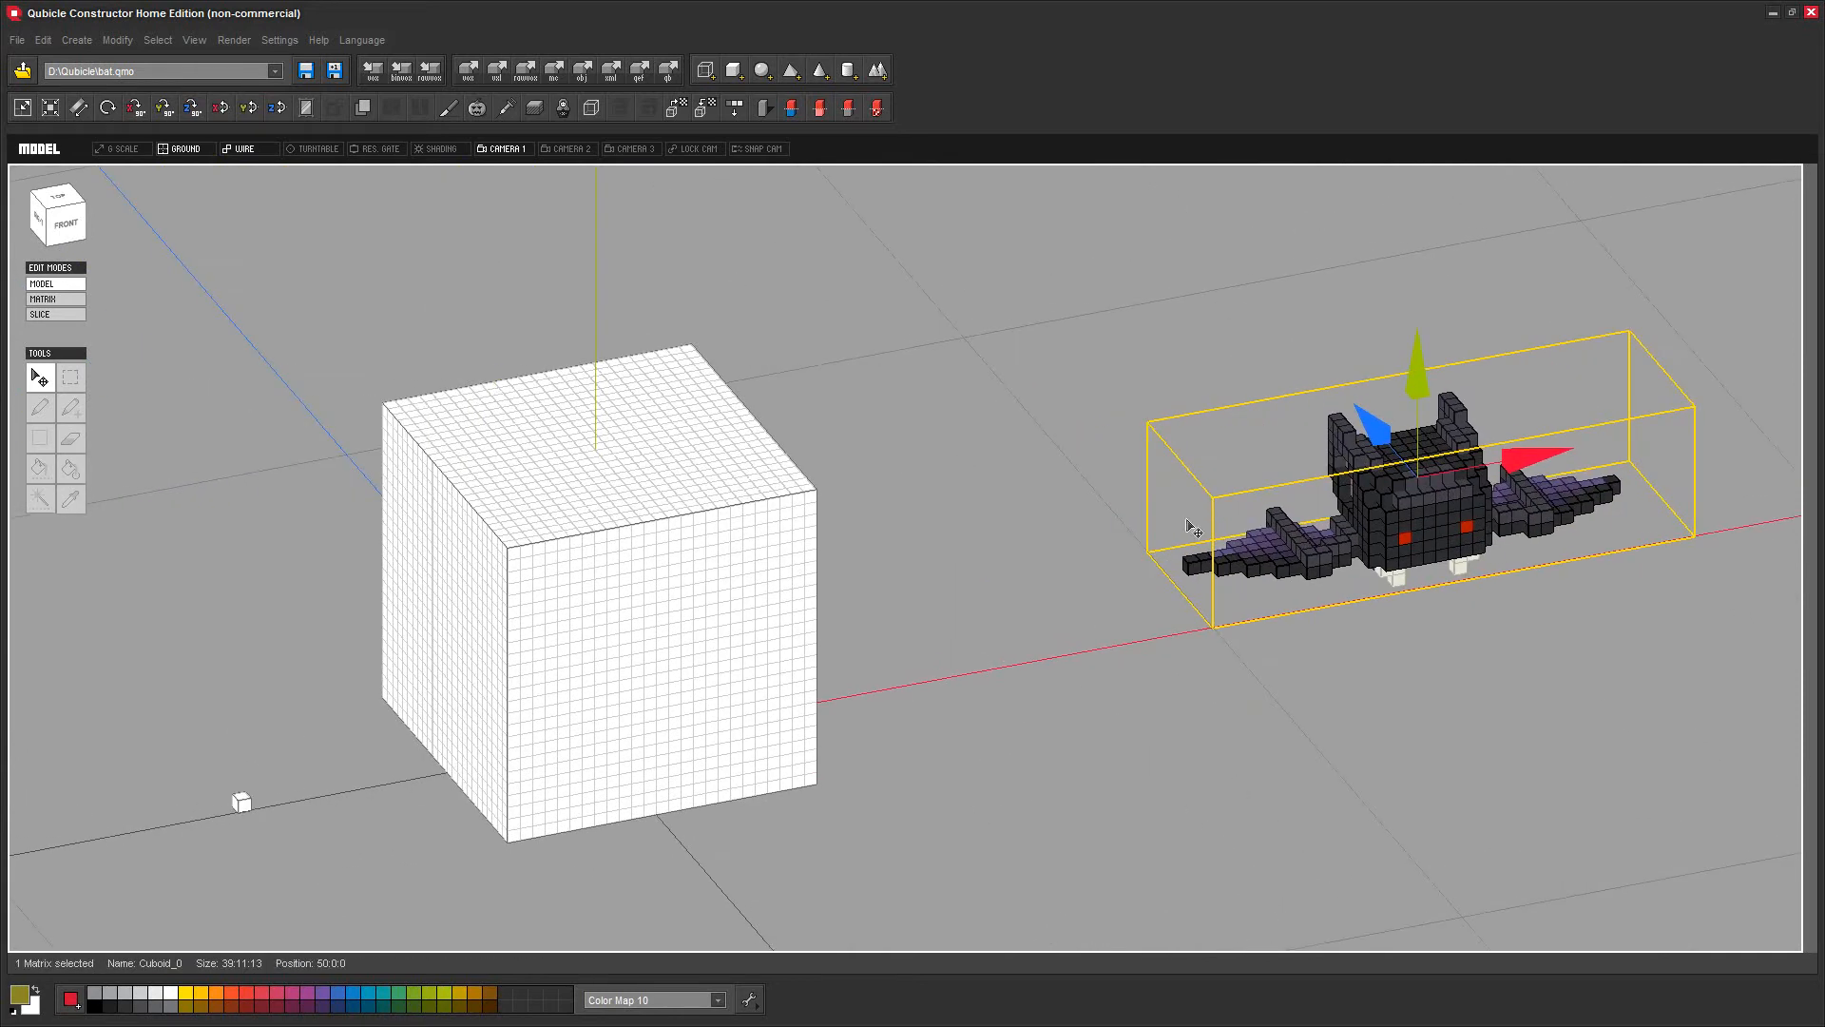
scroll(1141, 643, "down", 2)
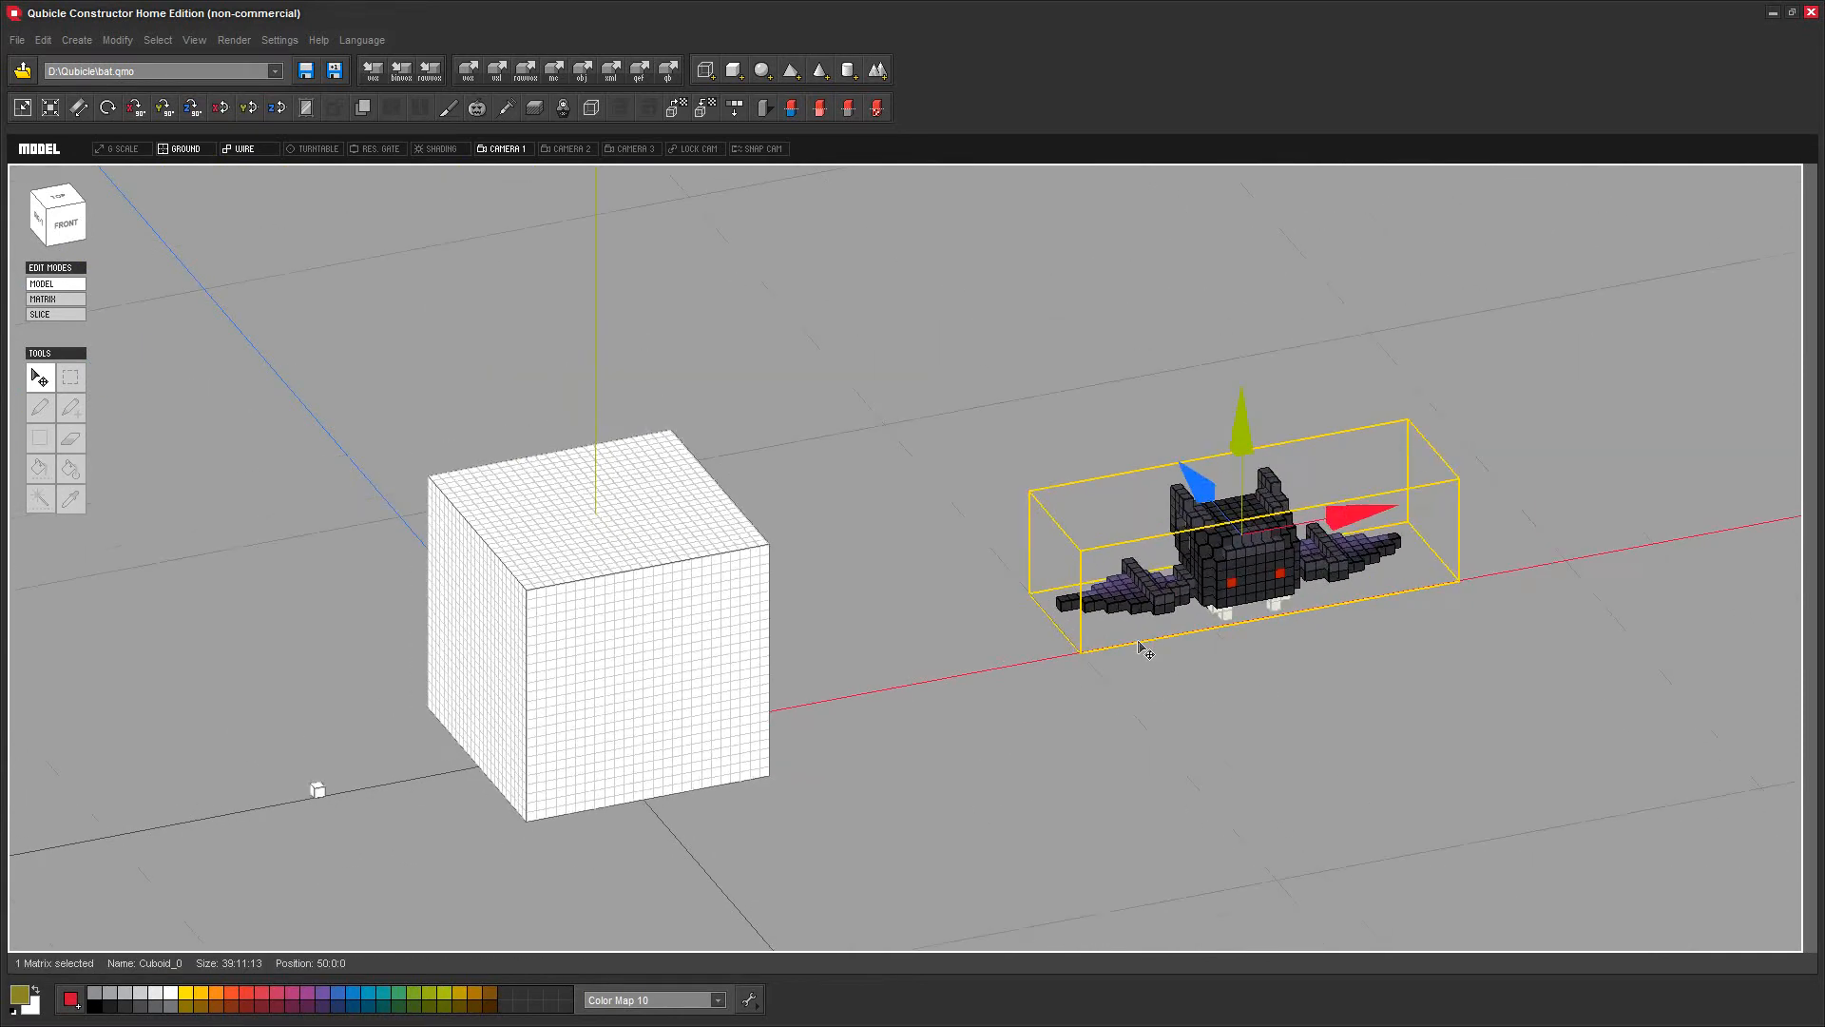
right_click_drag(841, 747, 856, 745)
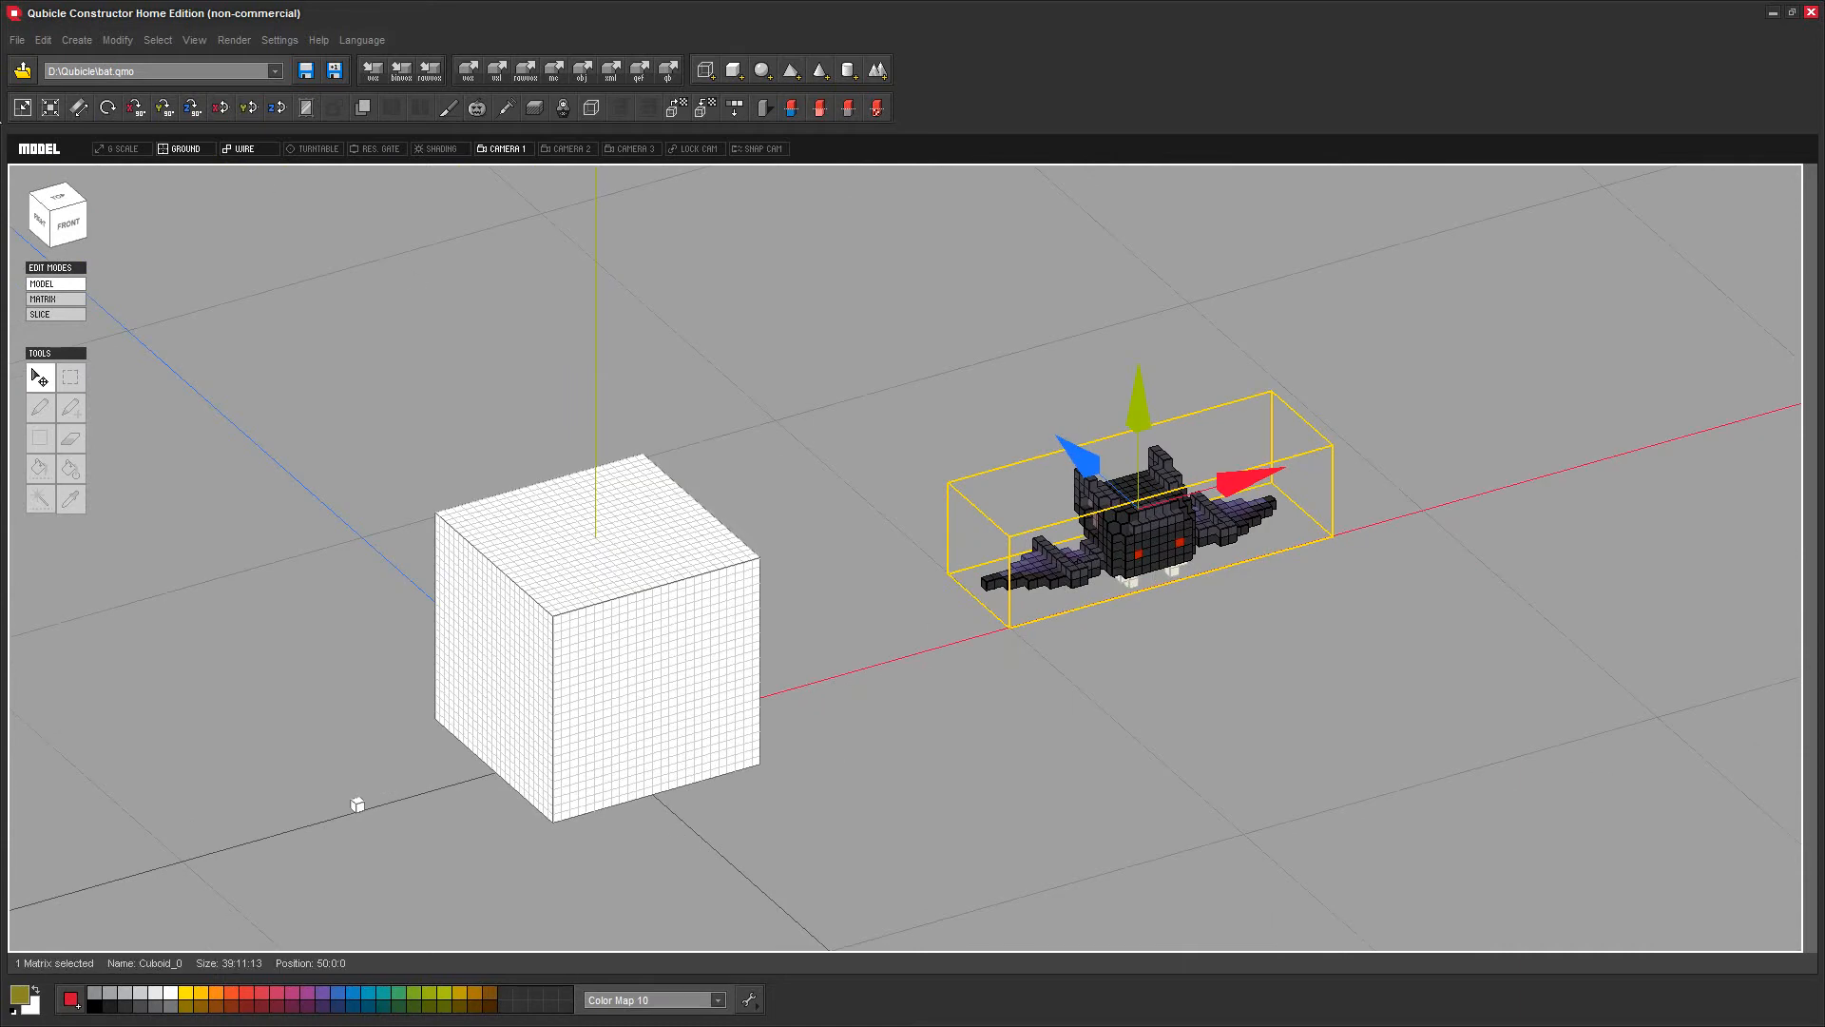
left_click(1137, 696)
left_click(664, 740)
left_click(1127, 538)
left_click(872, 524)
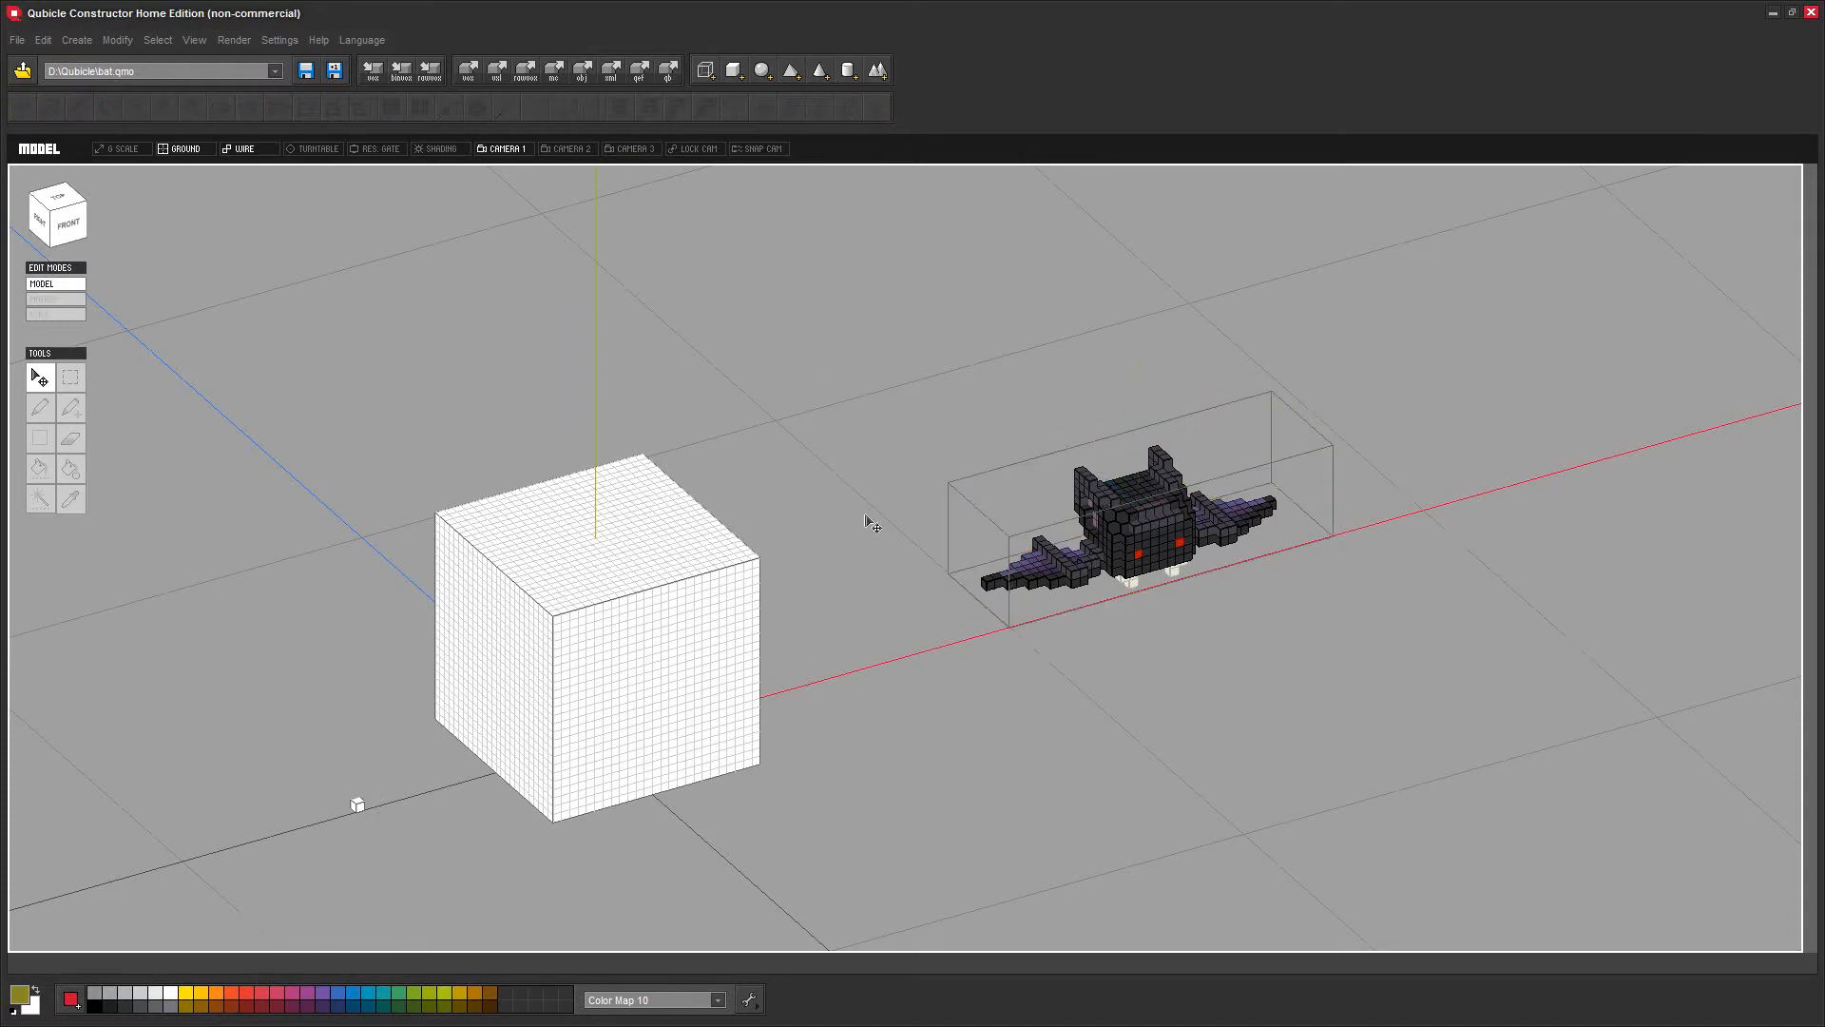
Select the bat and view the Resize and Create Matrix settings, cancelling both without applying changes
left_click(1123, 538)
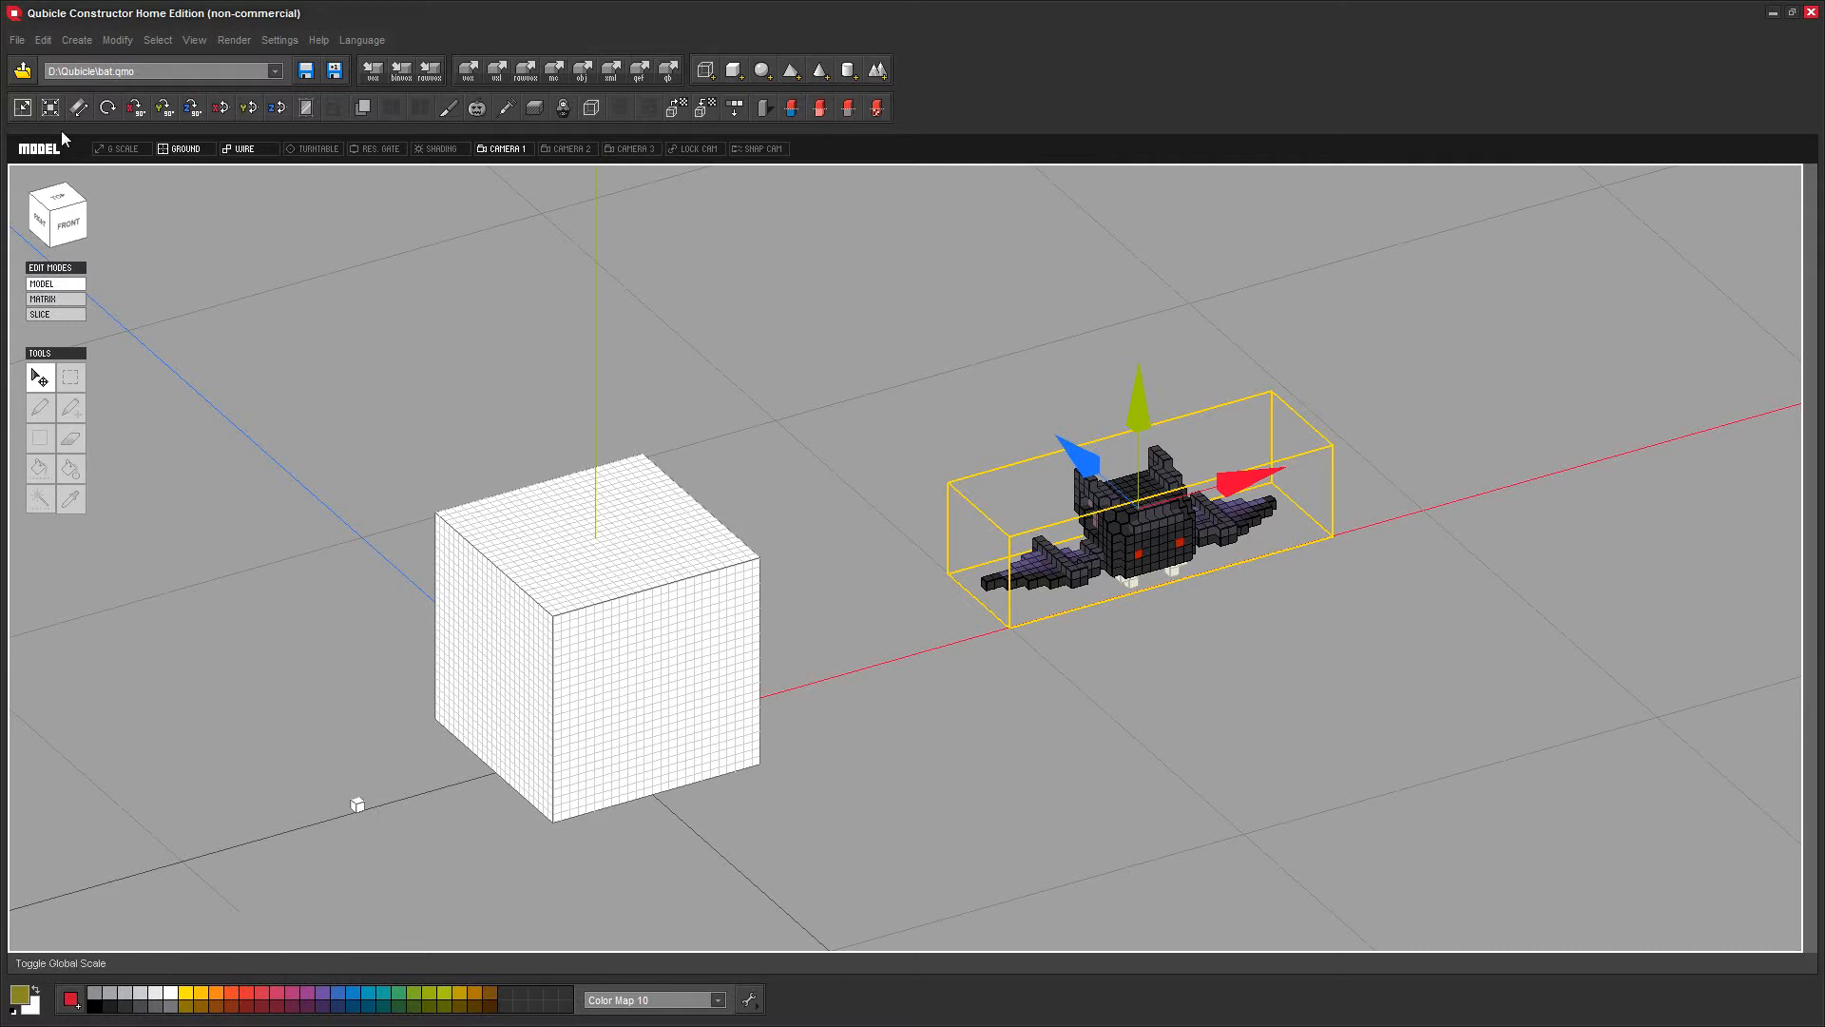
left_click(22, 110)
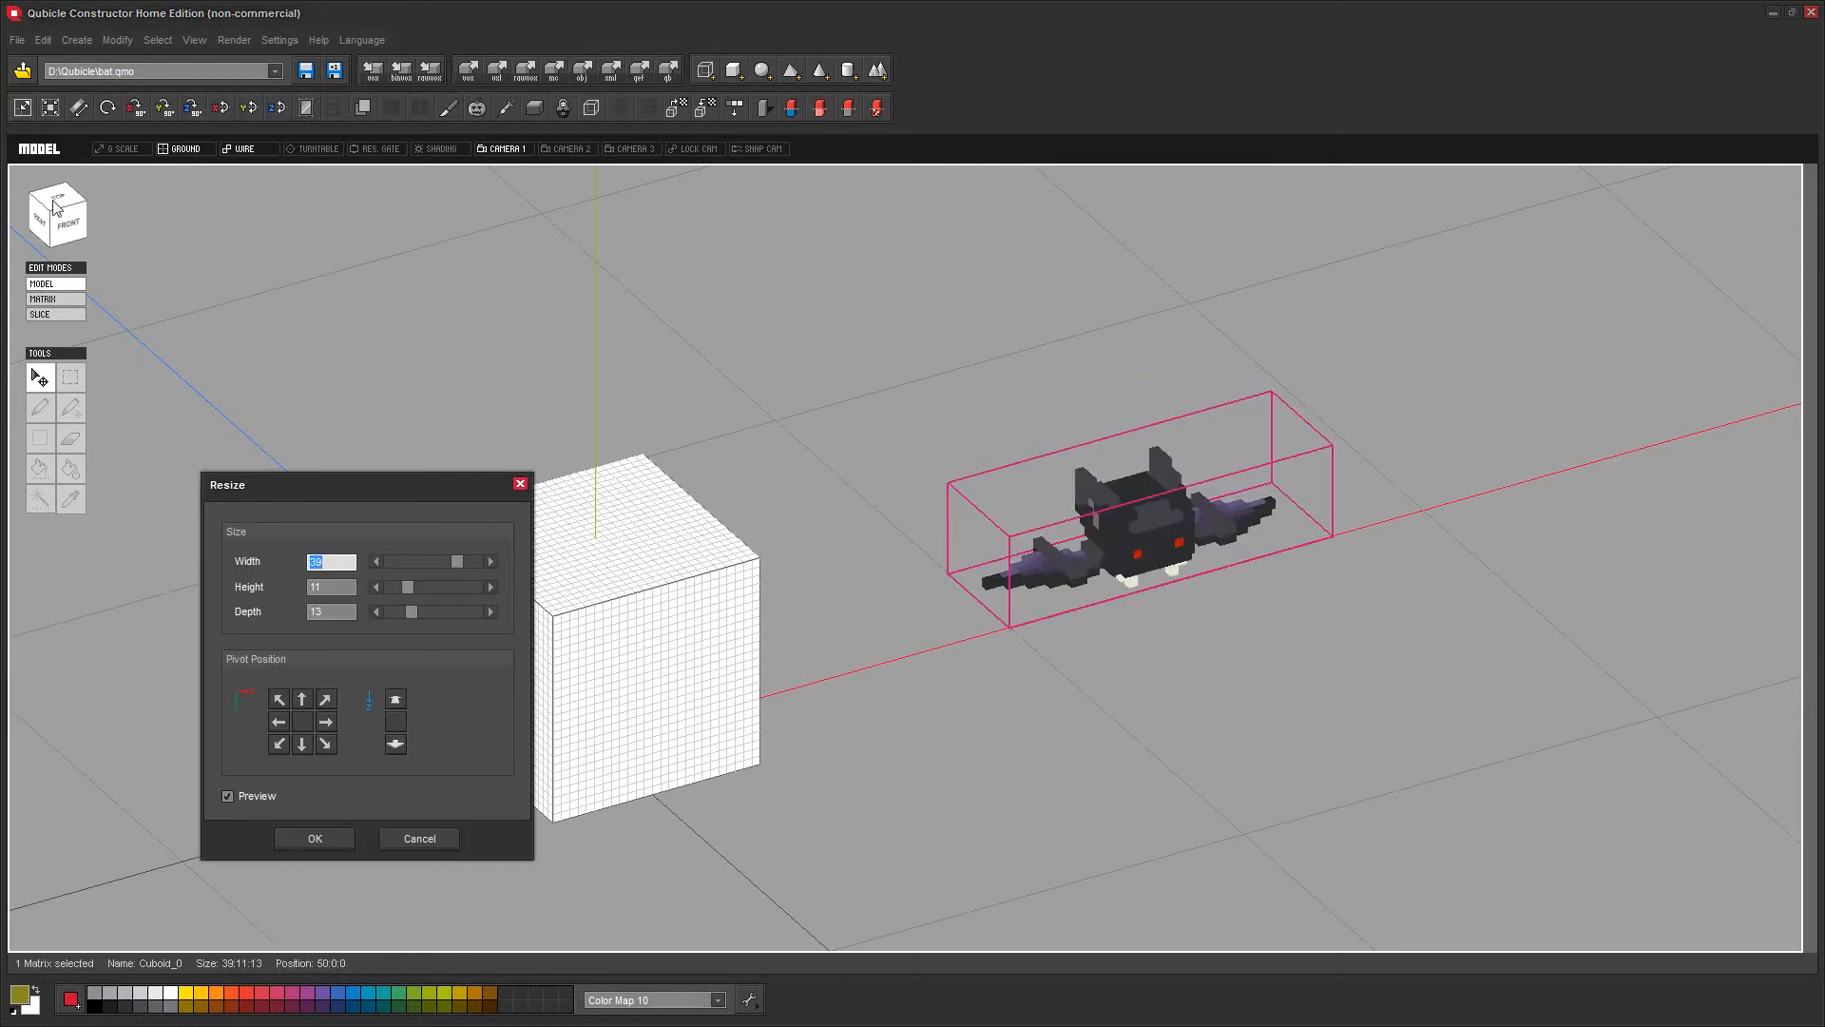
left_click_drag(358, 489, 366, 341)
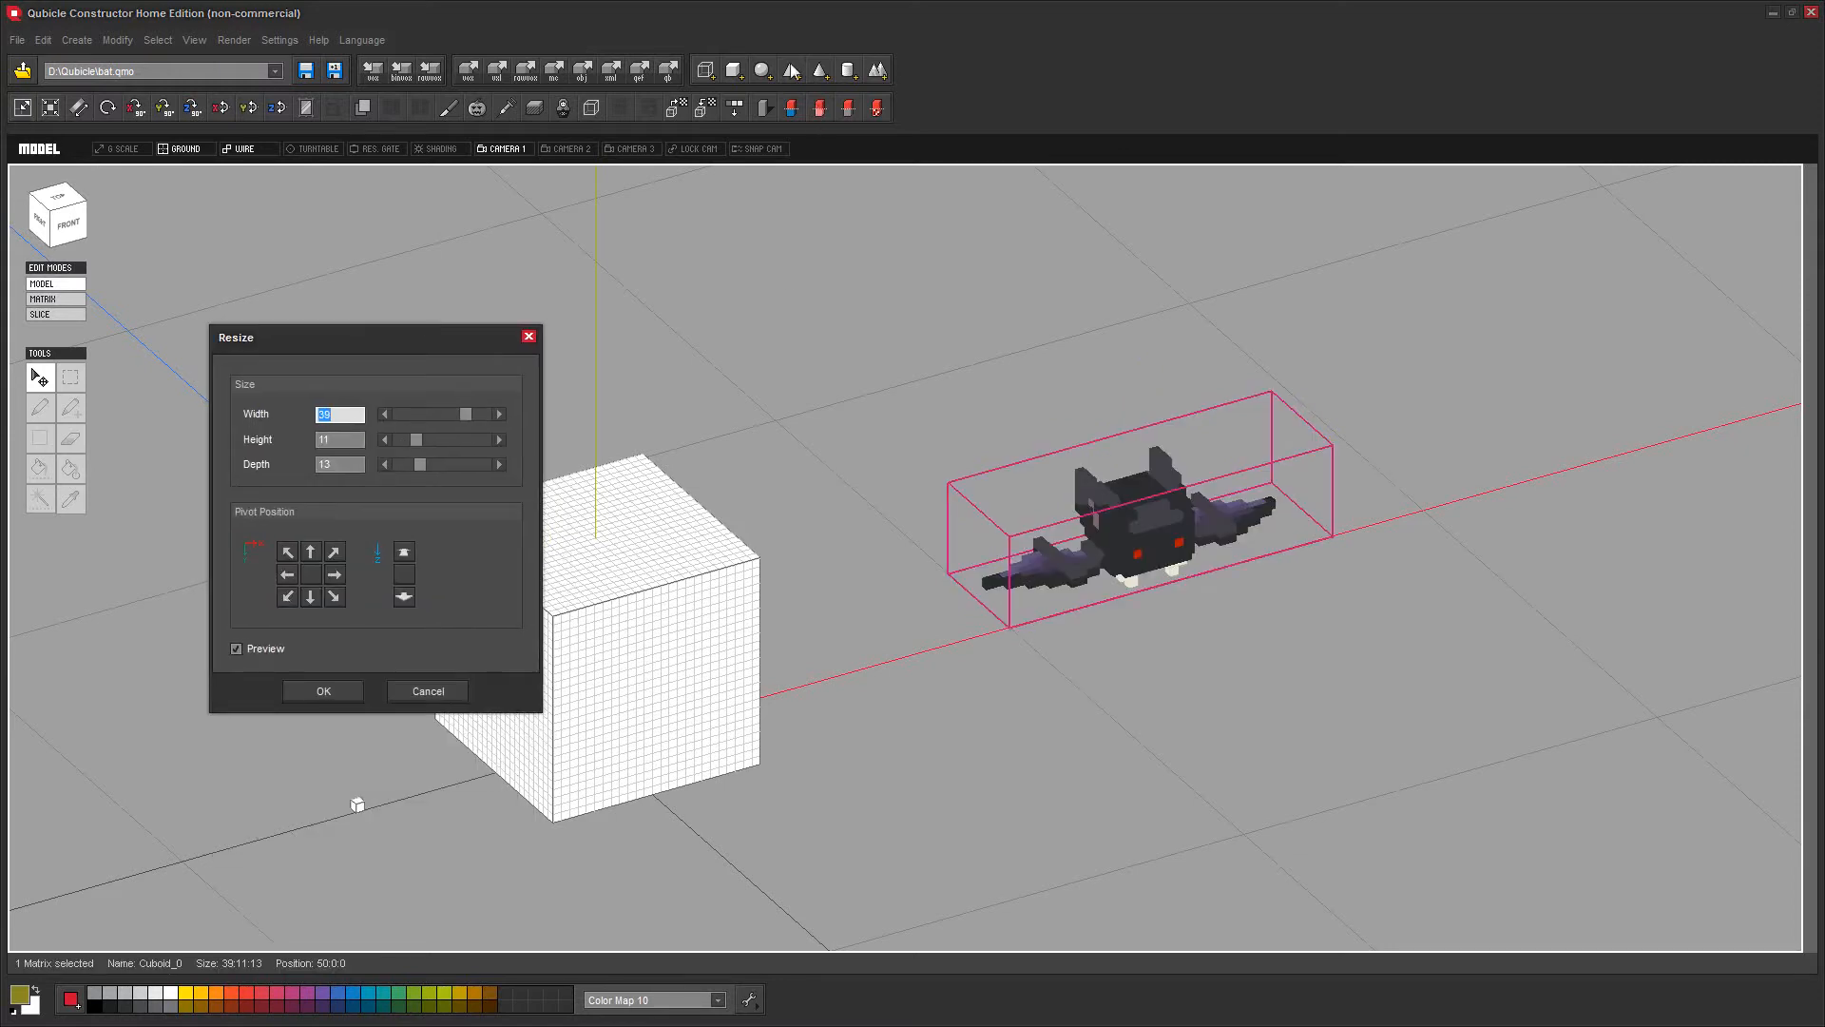
left_click(446, 691)
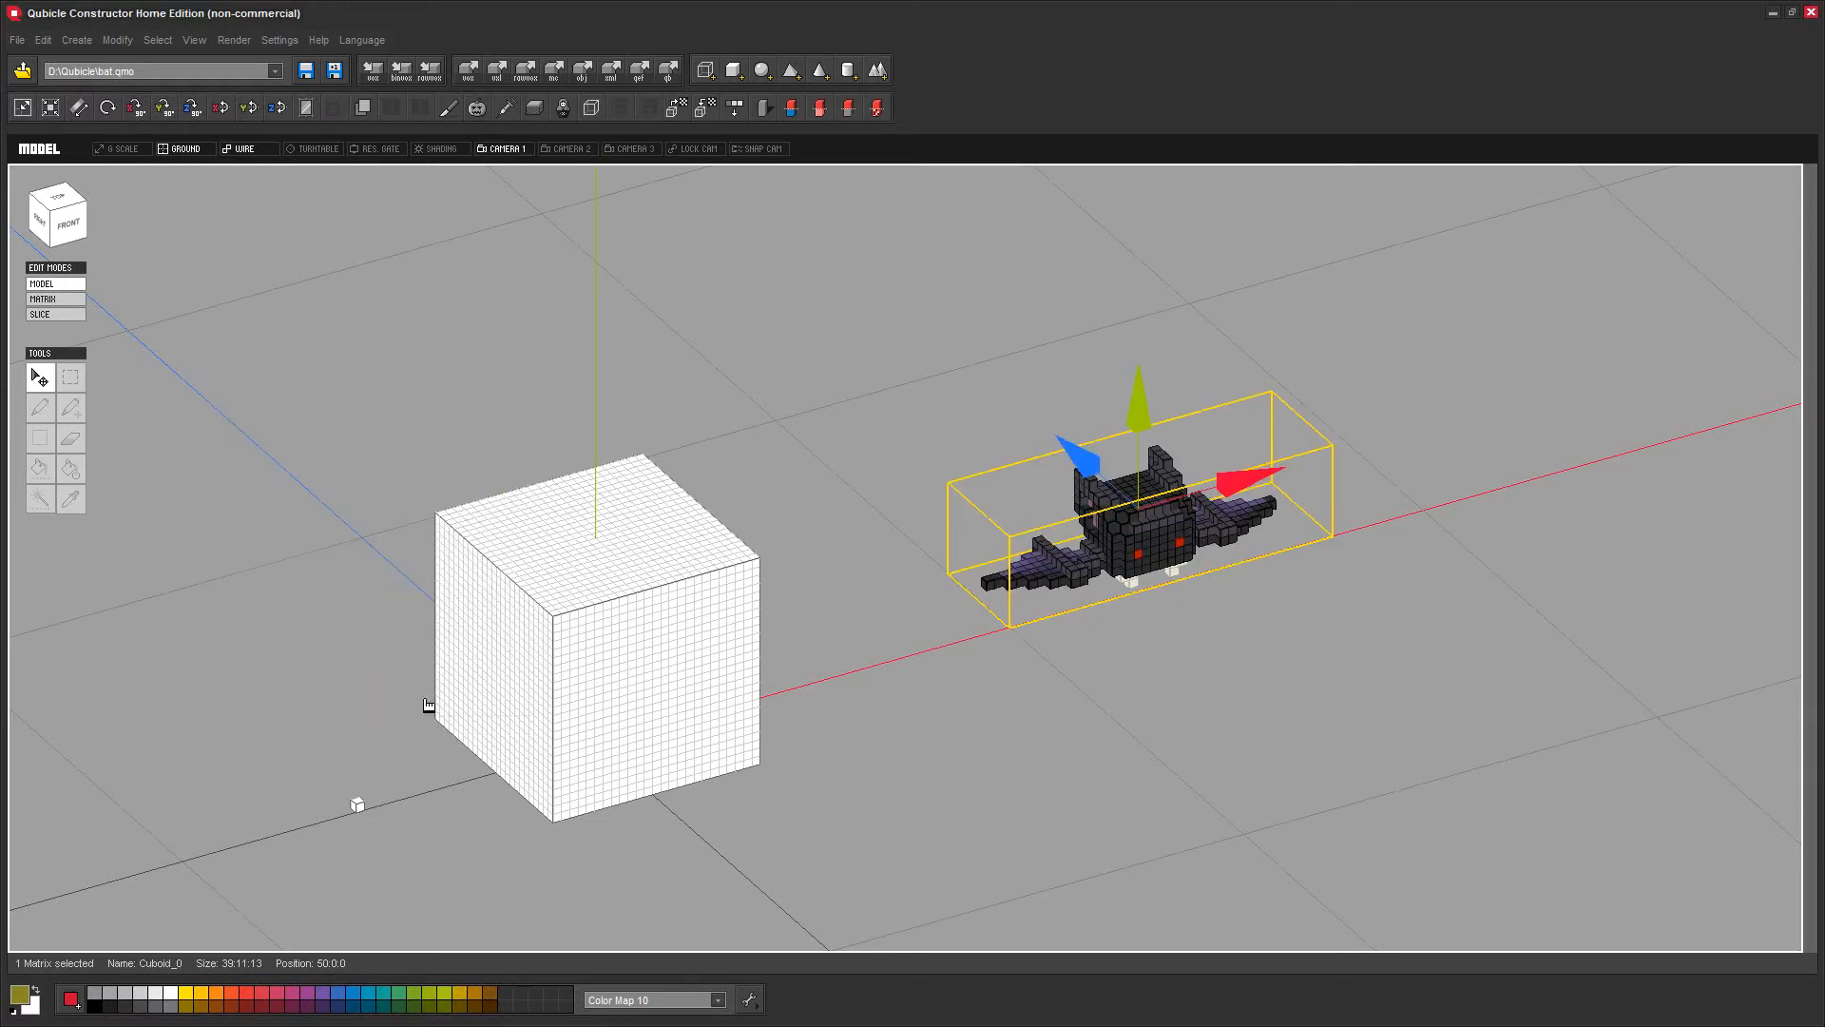
left_click(734, 73)
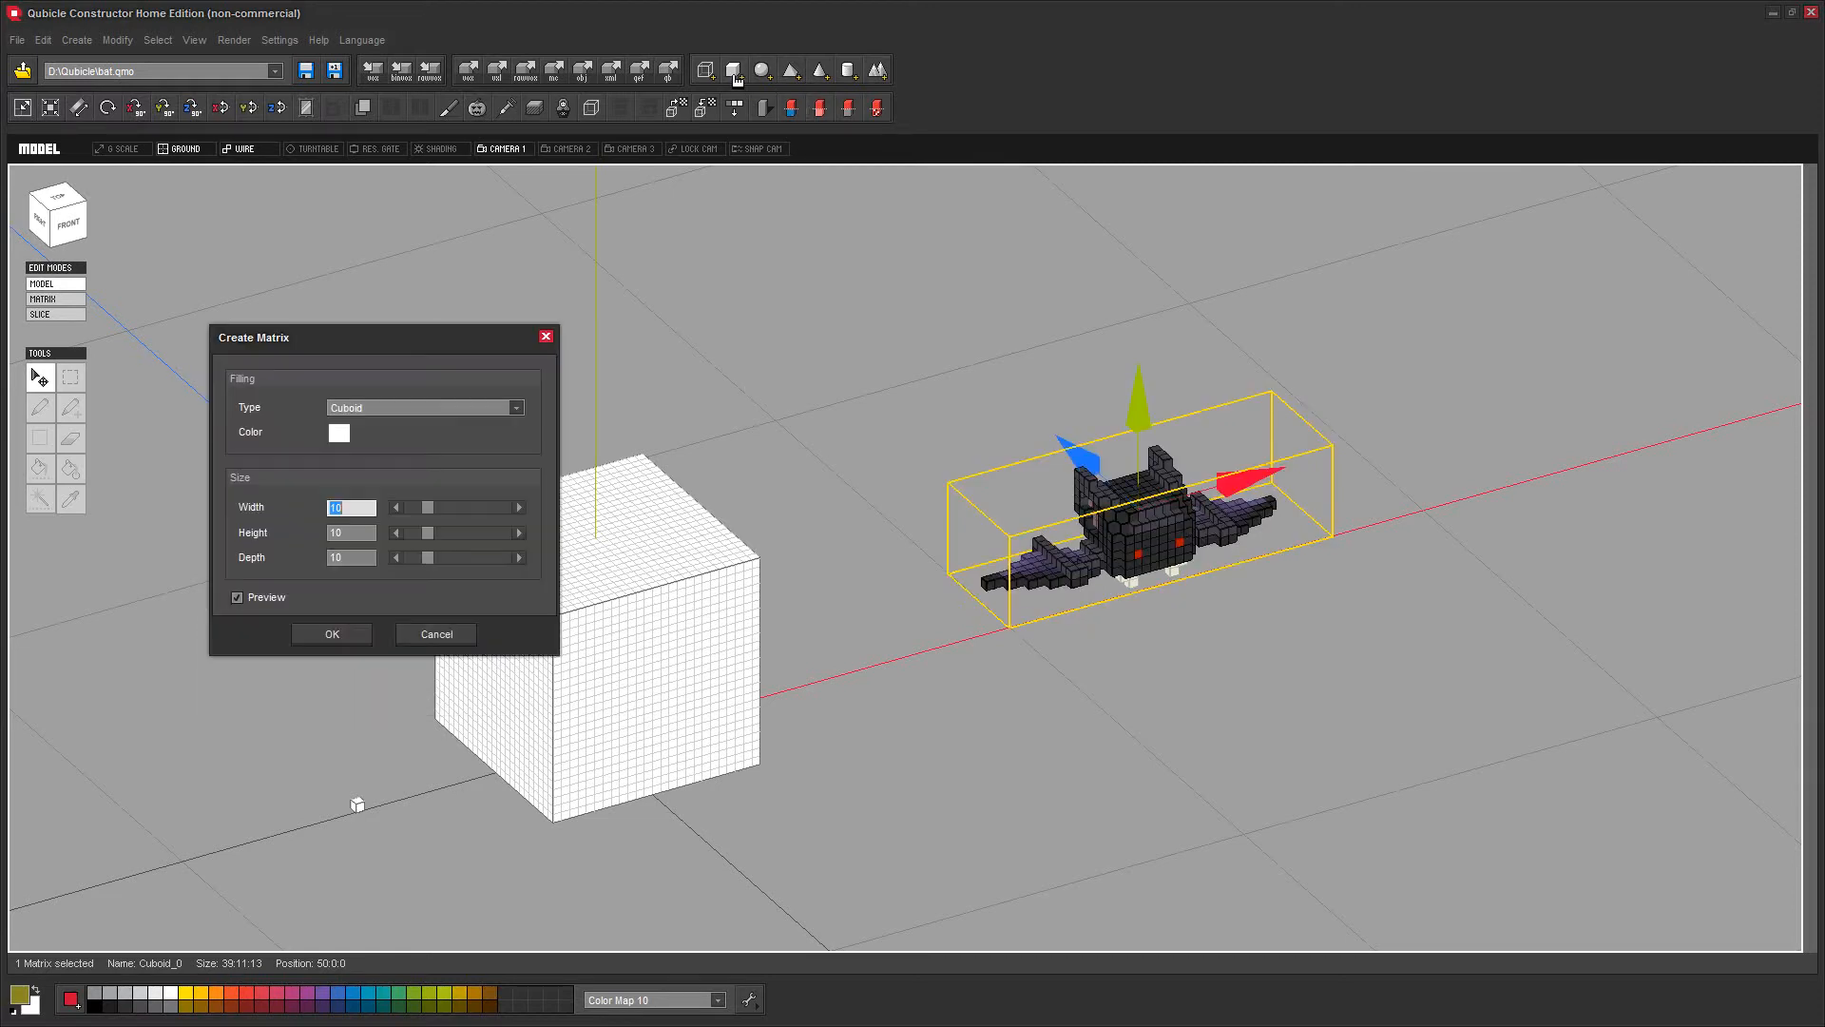
left_click(434, 635)
Start resizing the bat's matrix and set its height to 15
left_click(22, 108)
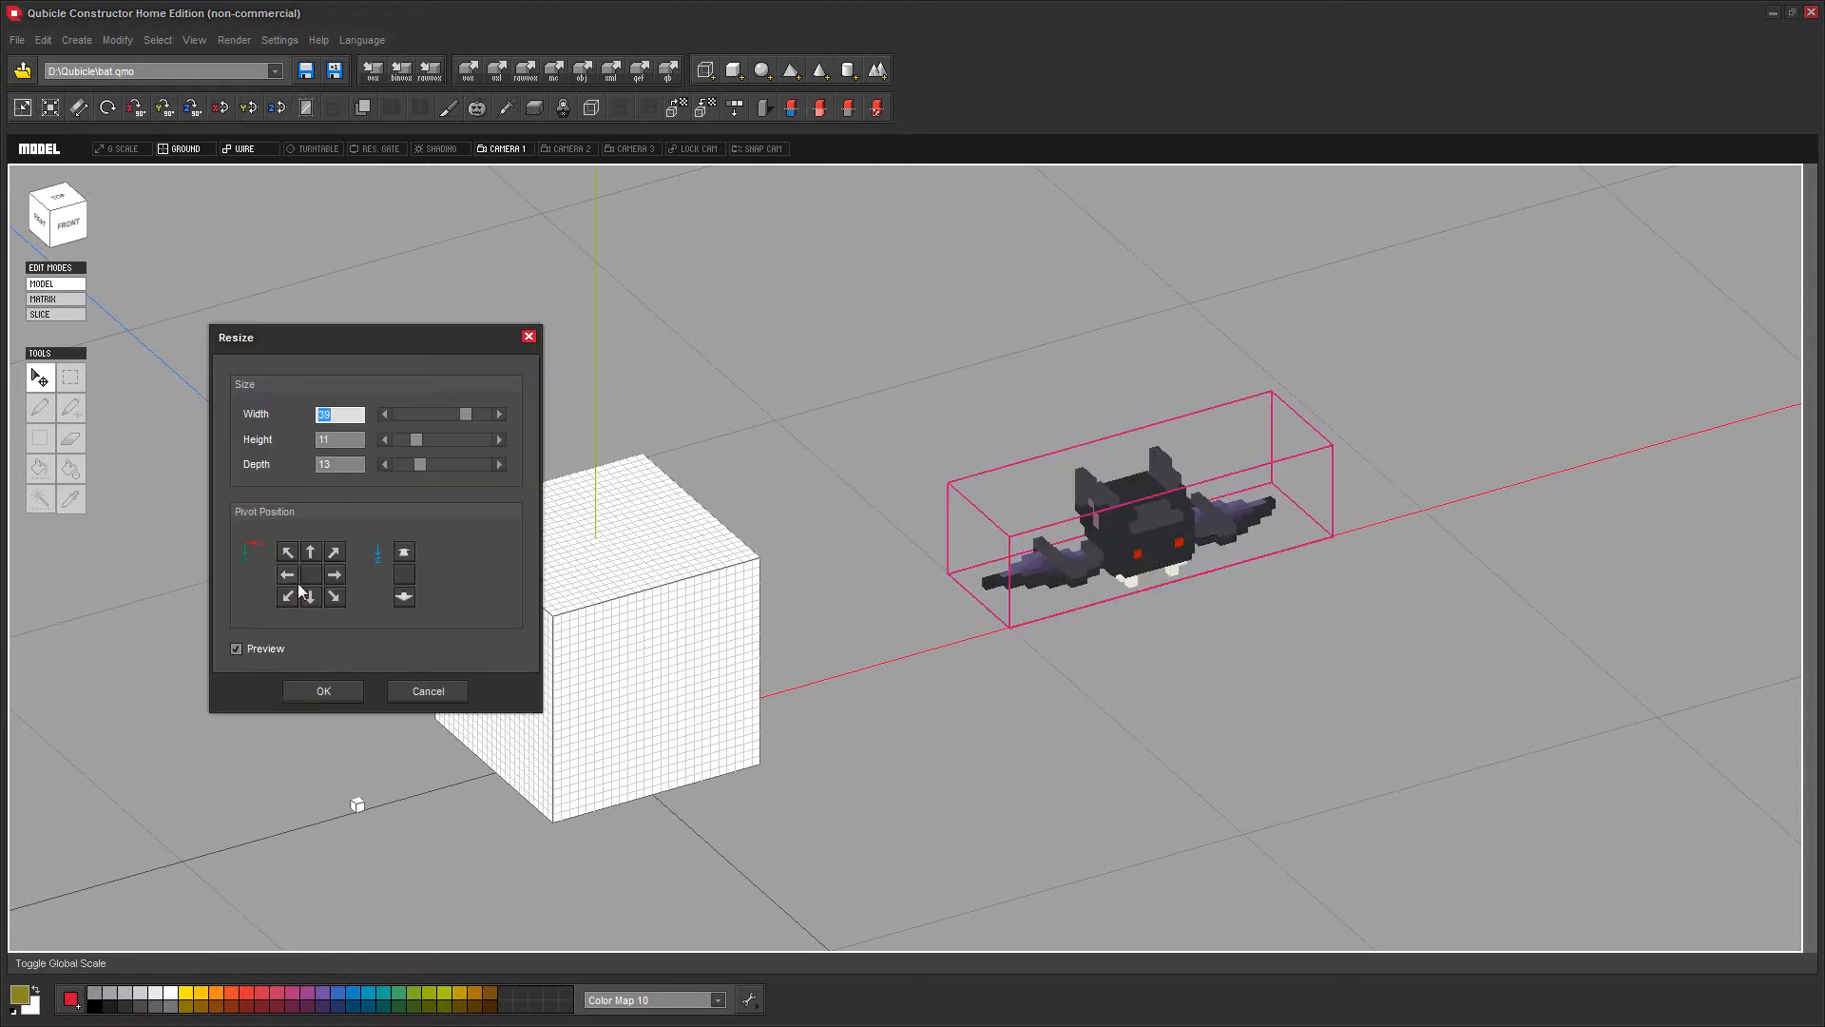
left_click(340, 415)
left_click(341, 438)
left_click(342, 463)
left_click(341, 416)
left_click(342, 441)
left_click(343, 464)
left_click(342, 441)
type("15")
left_click(345, 464)
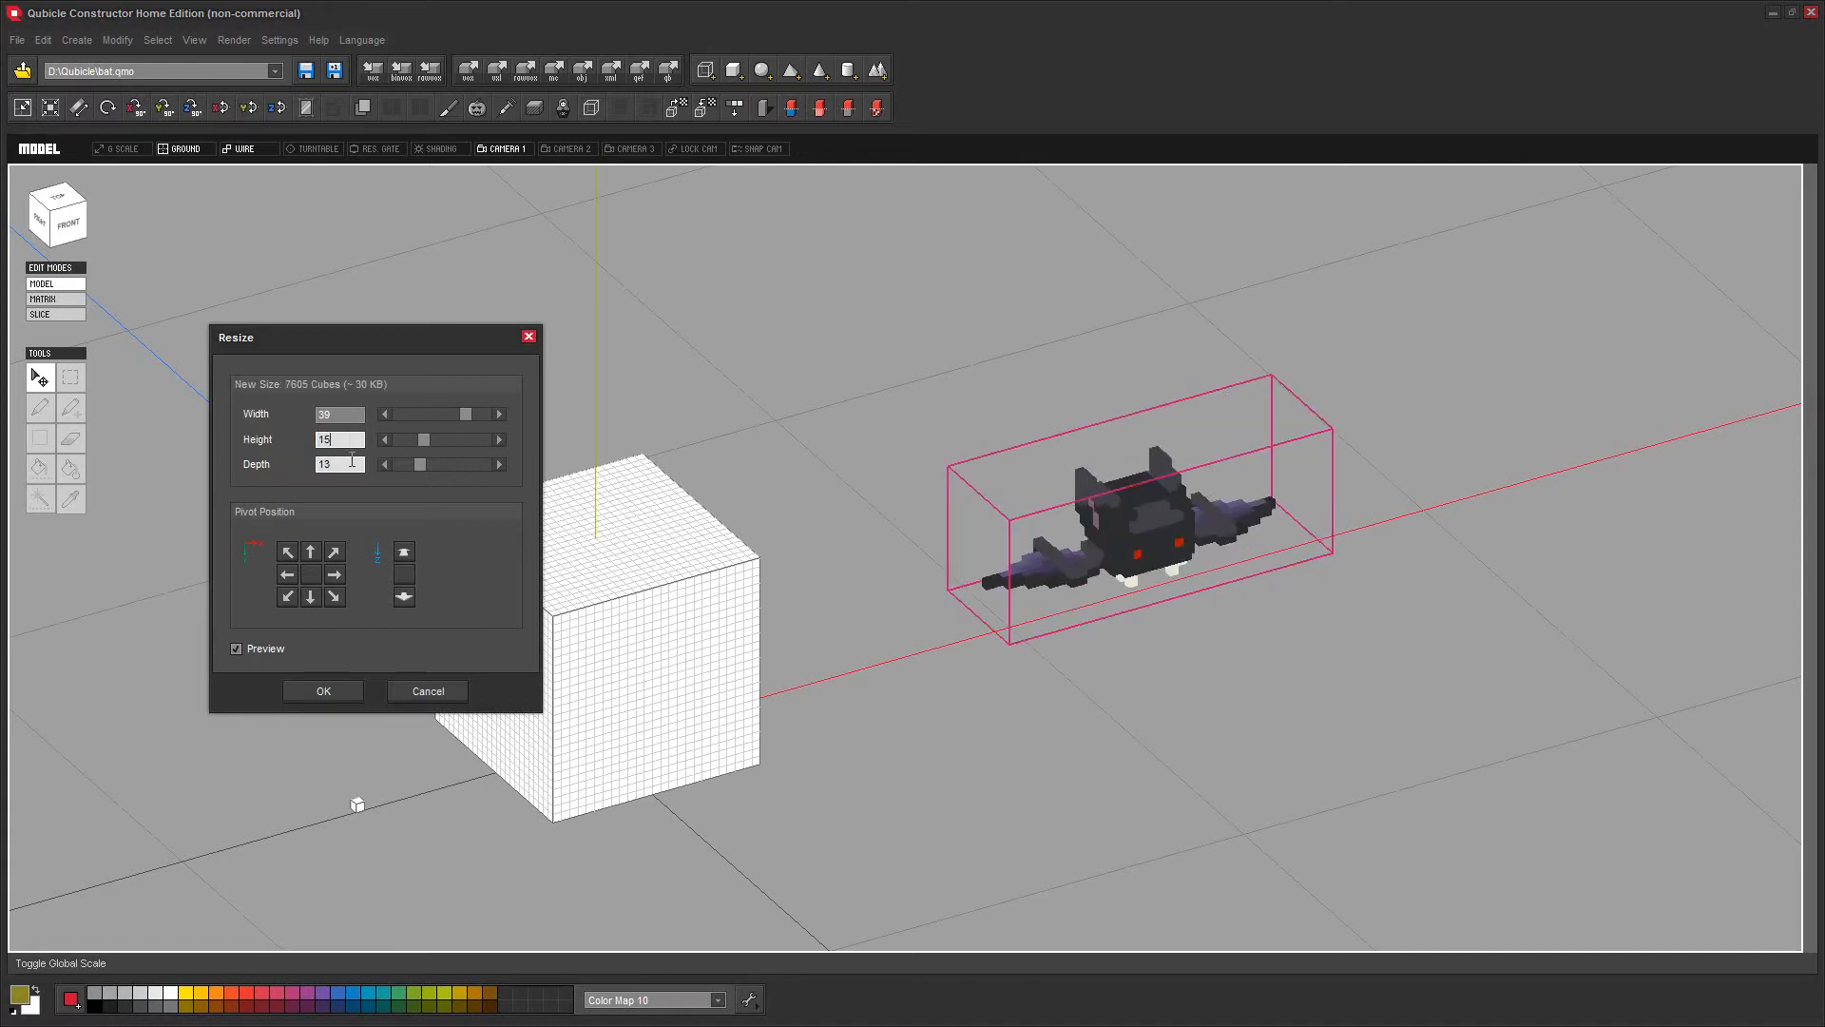
Set the bat matrix's height to 11 and its depth to 21, and apply the resize
left_click(361, 438)
type("11")
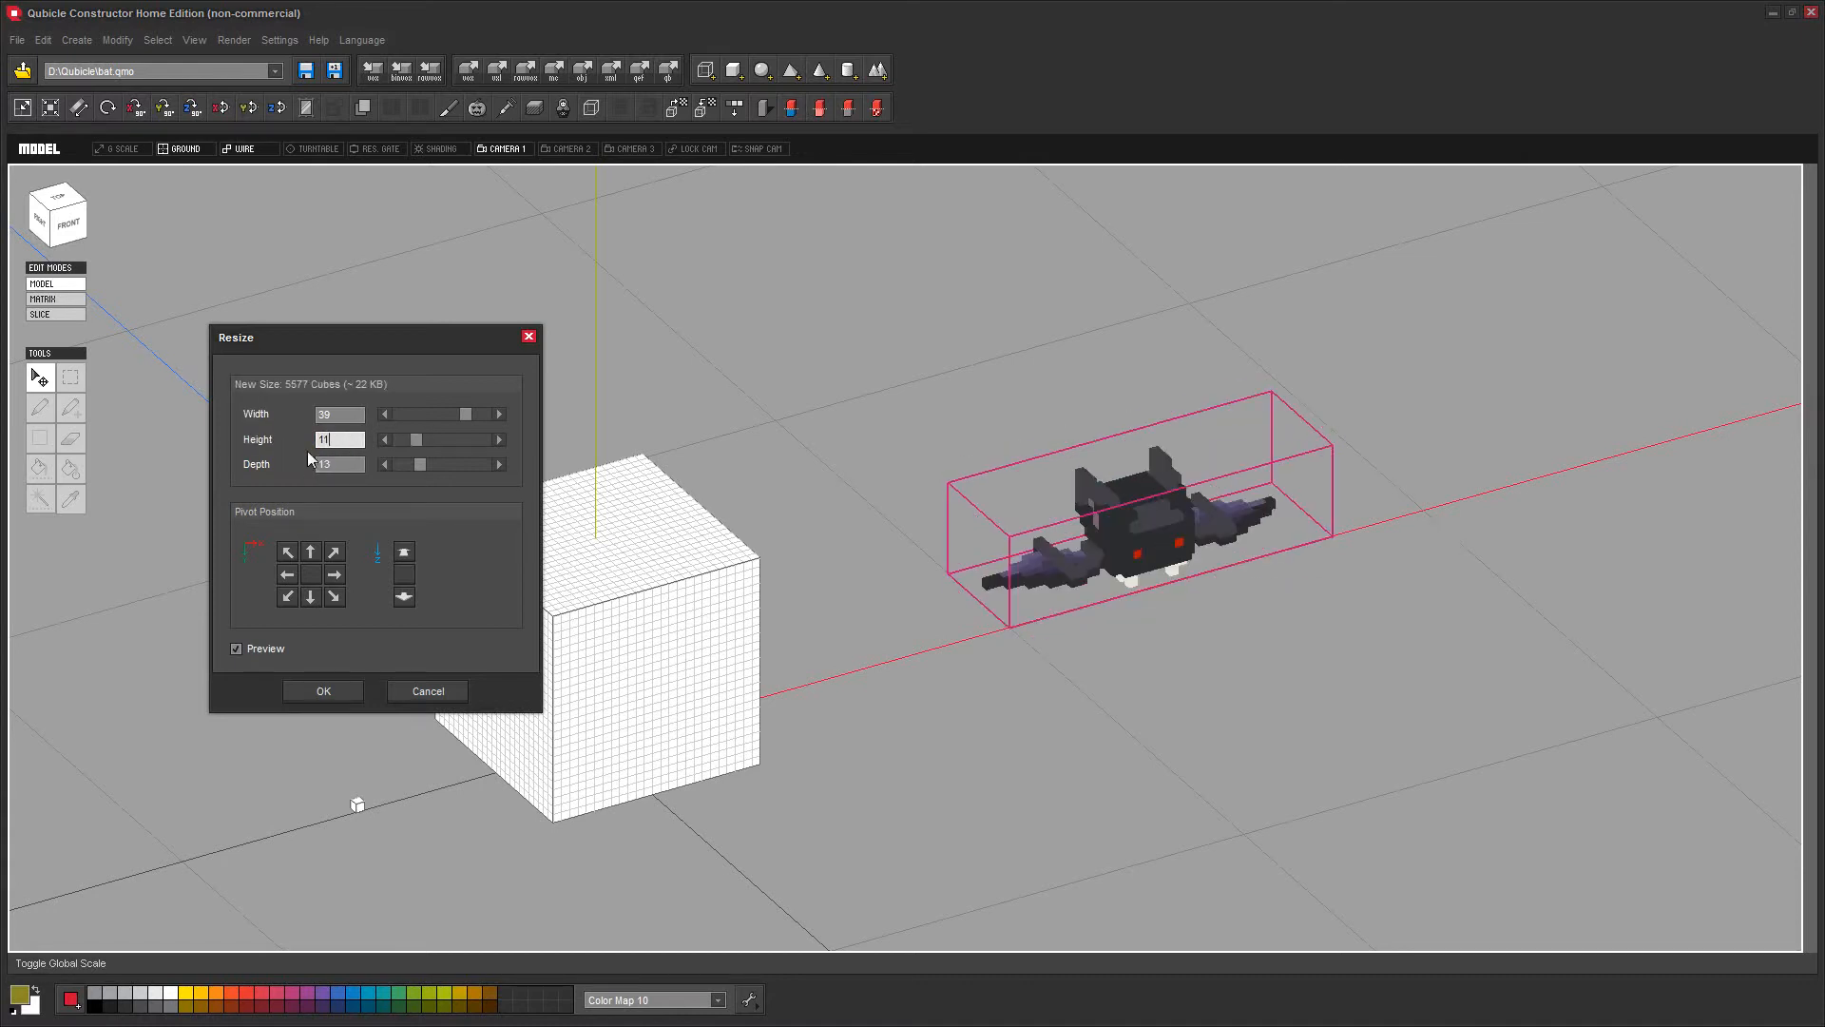
left_click(349, 462)
type("21")
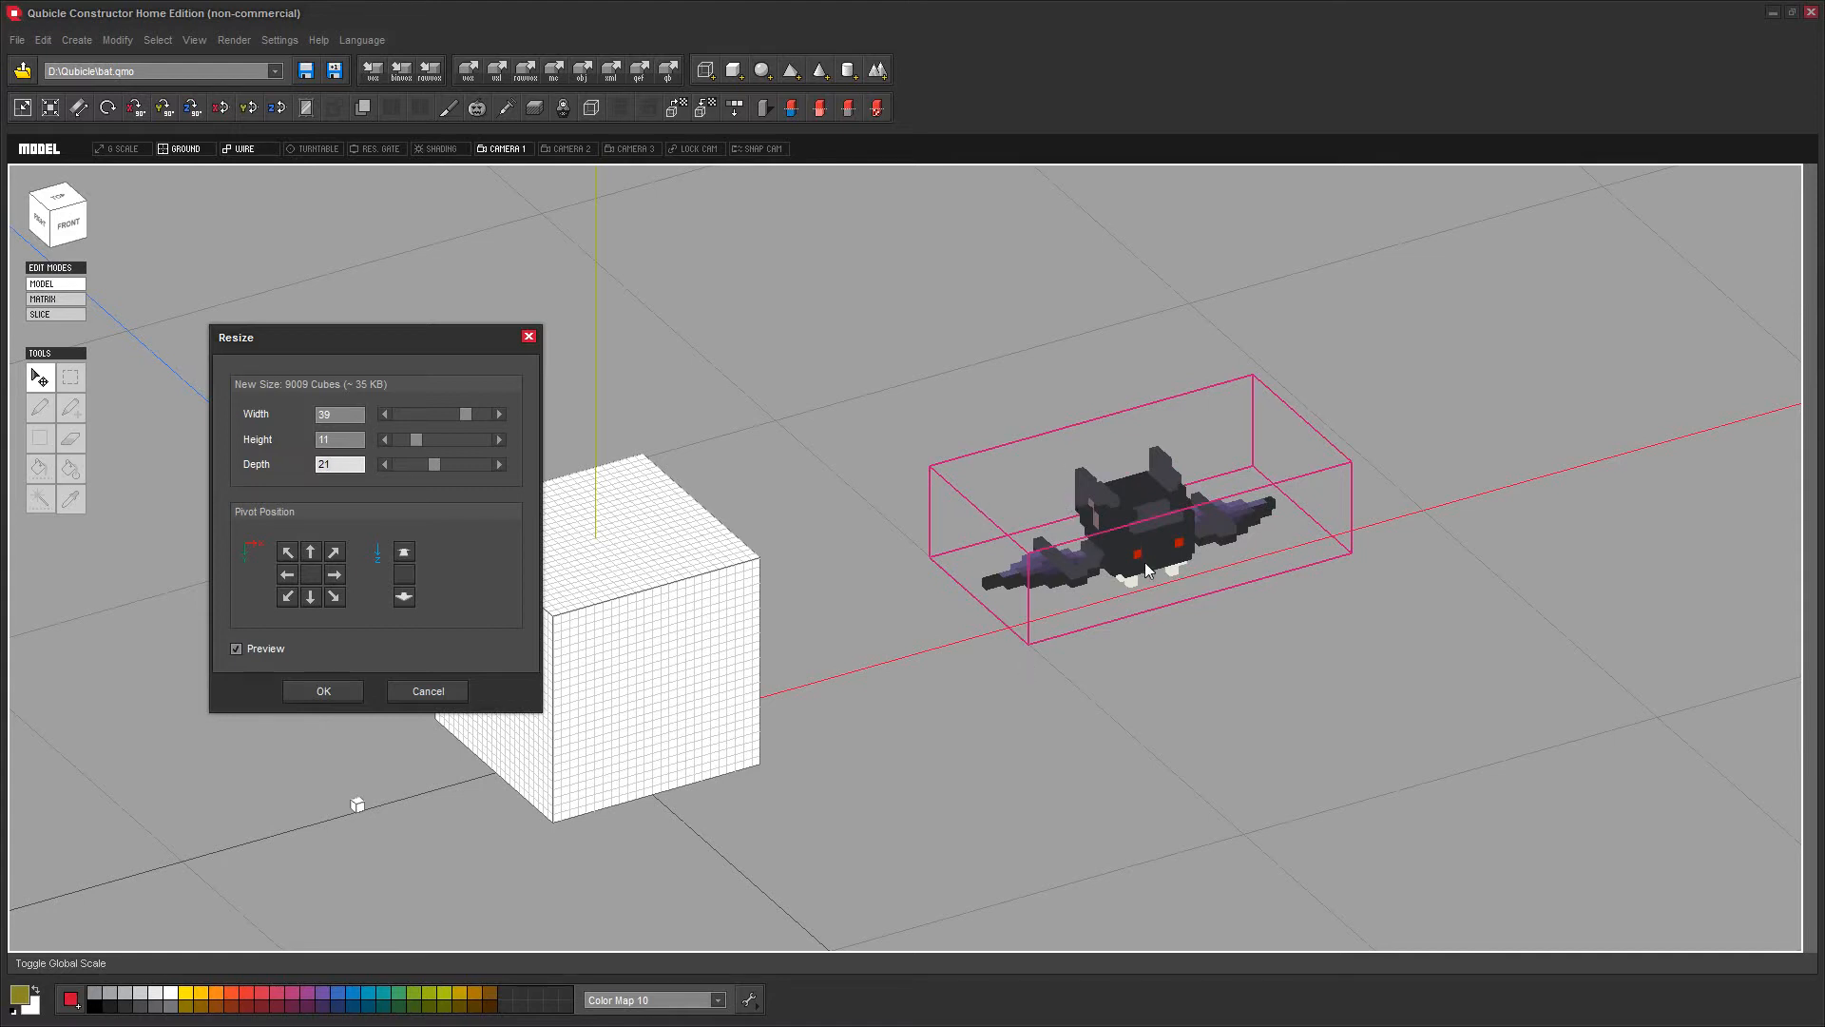
left_click(323, 691)
Examine the bat and the bounds of its resized matrix from several angles and distances
right_click_drag(1018, 656, 1080, 676)
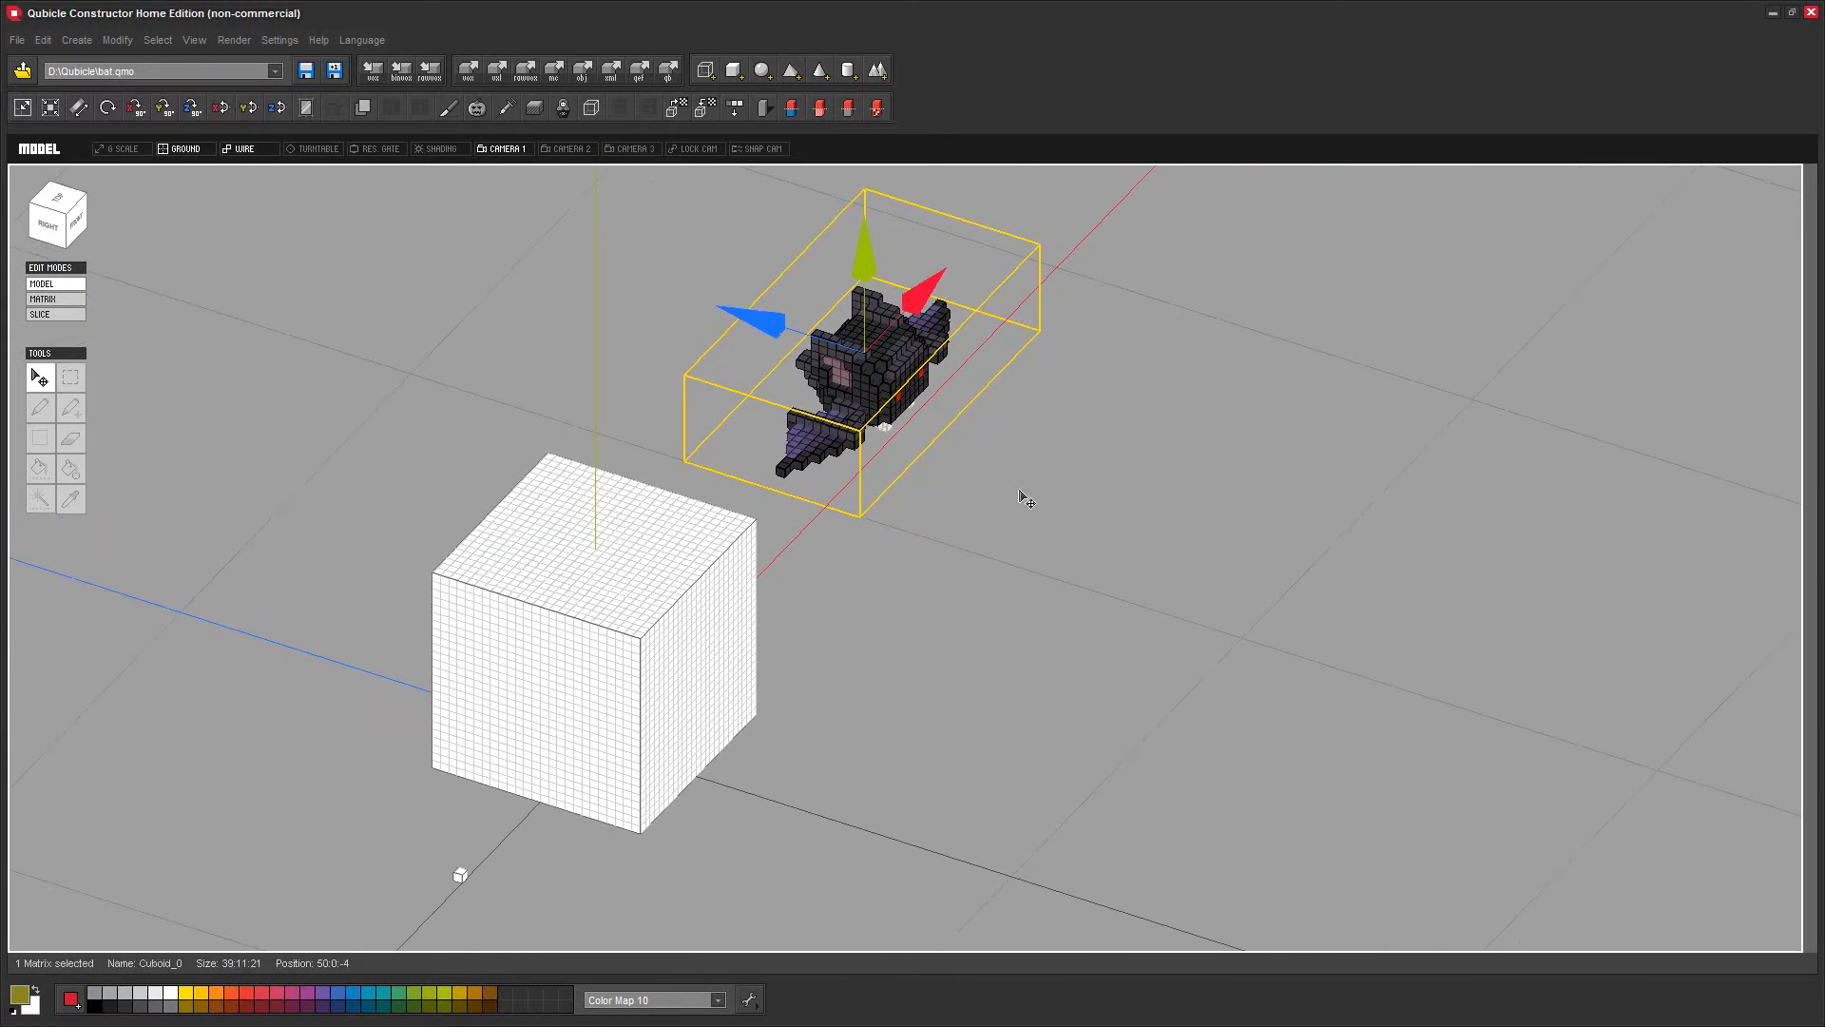
scroll(1020, 504, "up", 3)
middle_click_drag(993, 433, 928, 794)
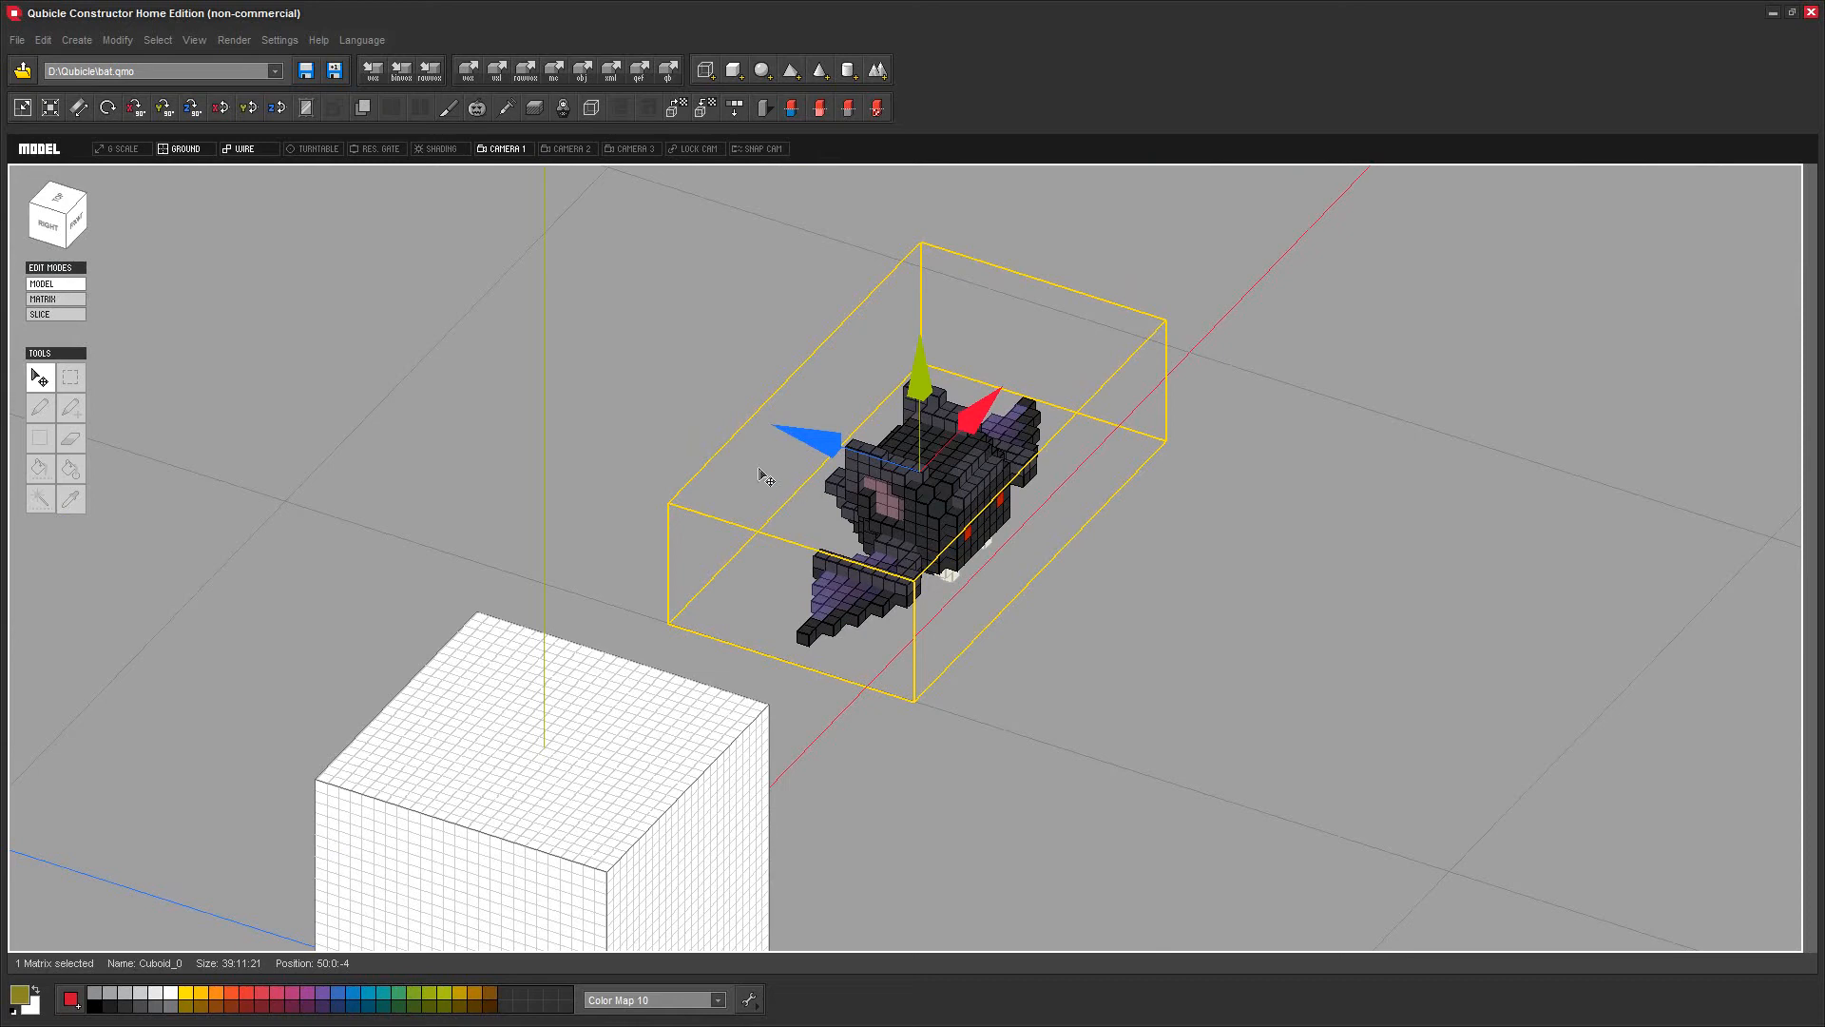
right_click_drag(982, 726, 786, 762)
scroll(789, 768, "down", 5)
middle_click_drag(699, 808, 969, 713)
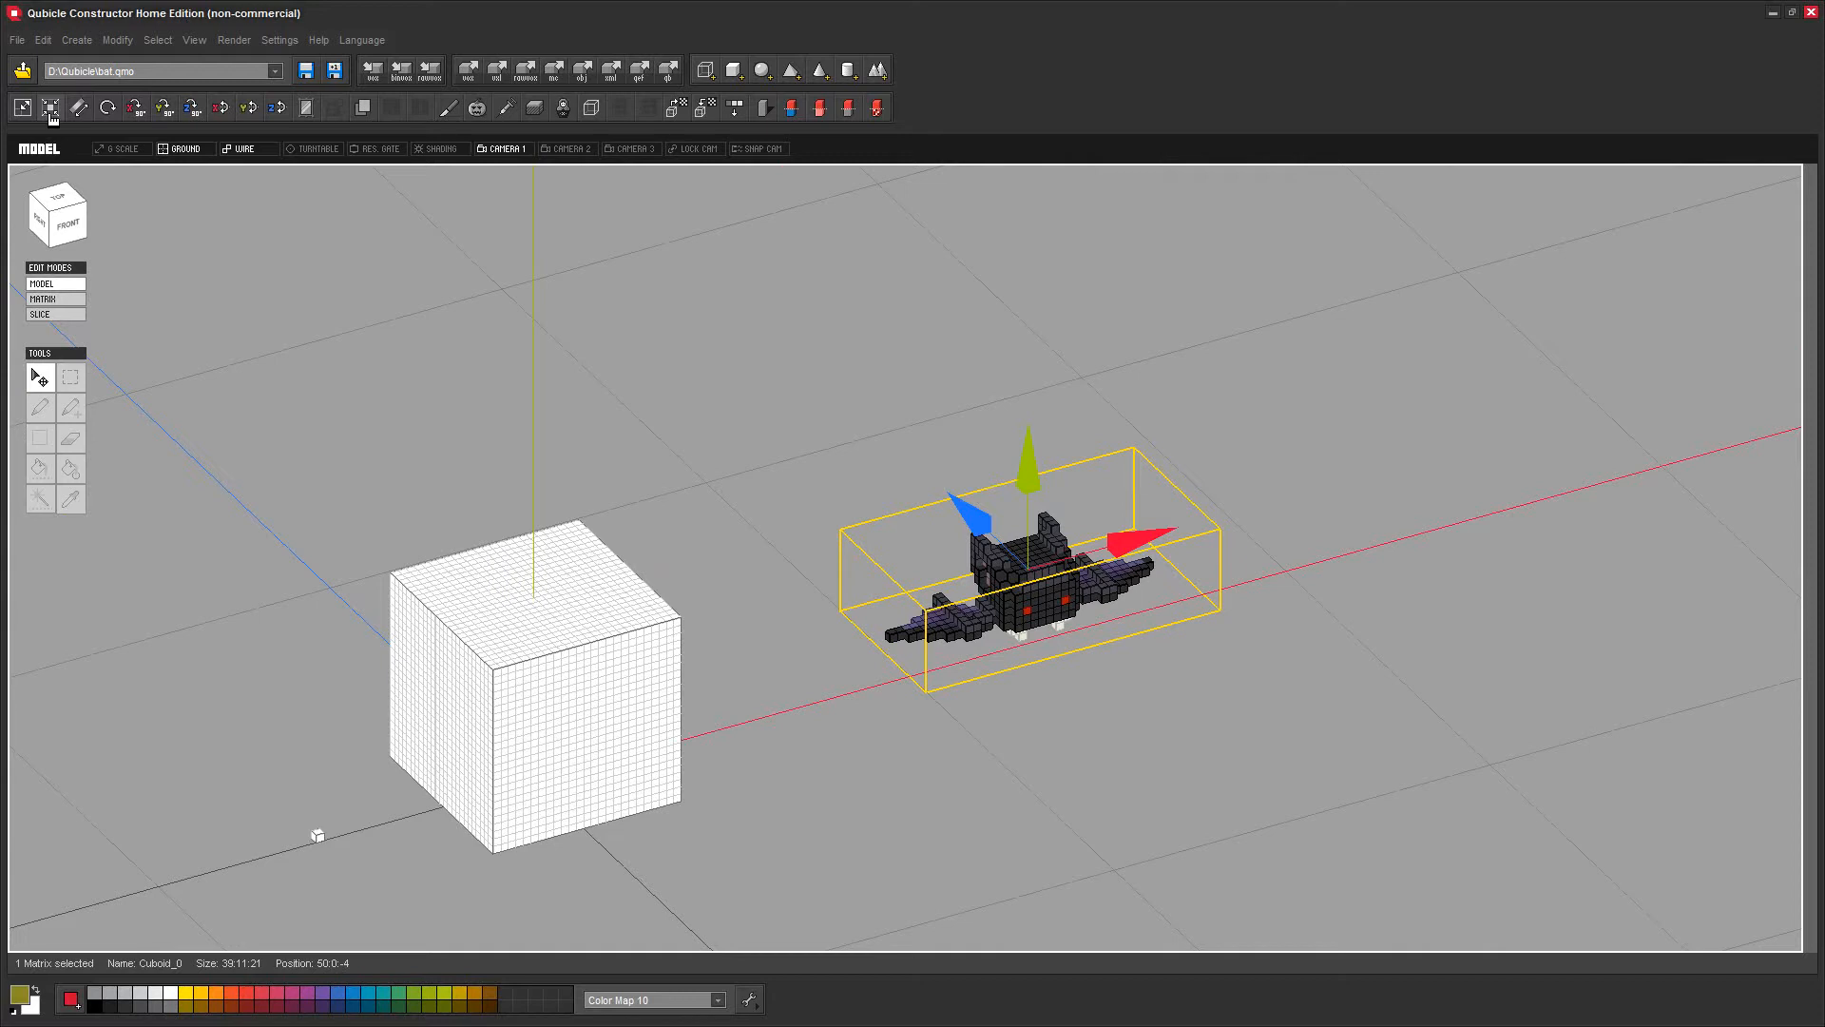
middle_click_drag(1070, 810, 928, 814)
right_click_drag(928, 814, 966, 823)
middle_click_drag(964, 823, 867, 729)
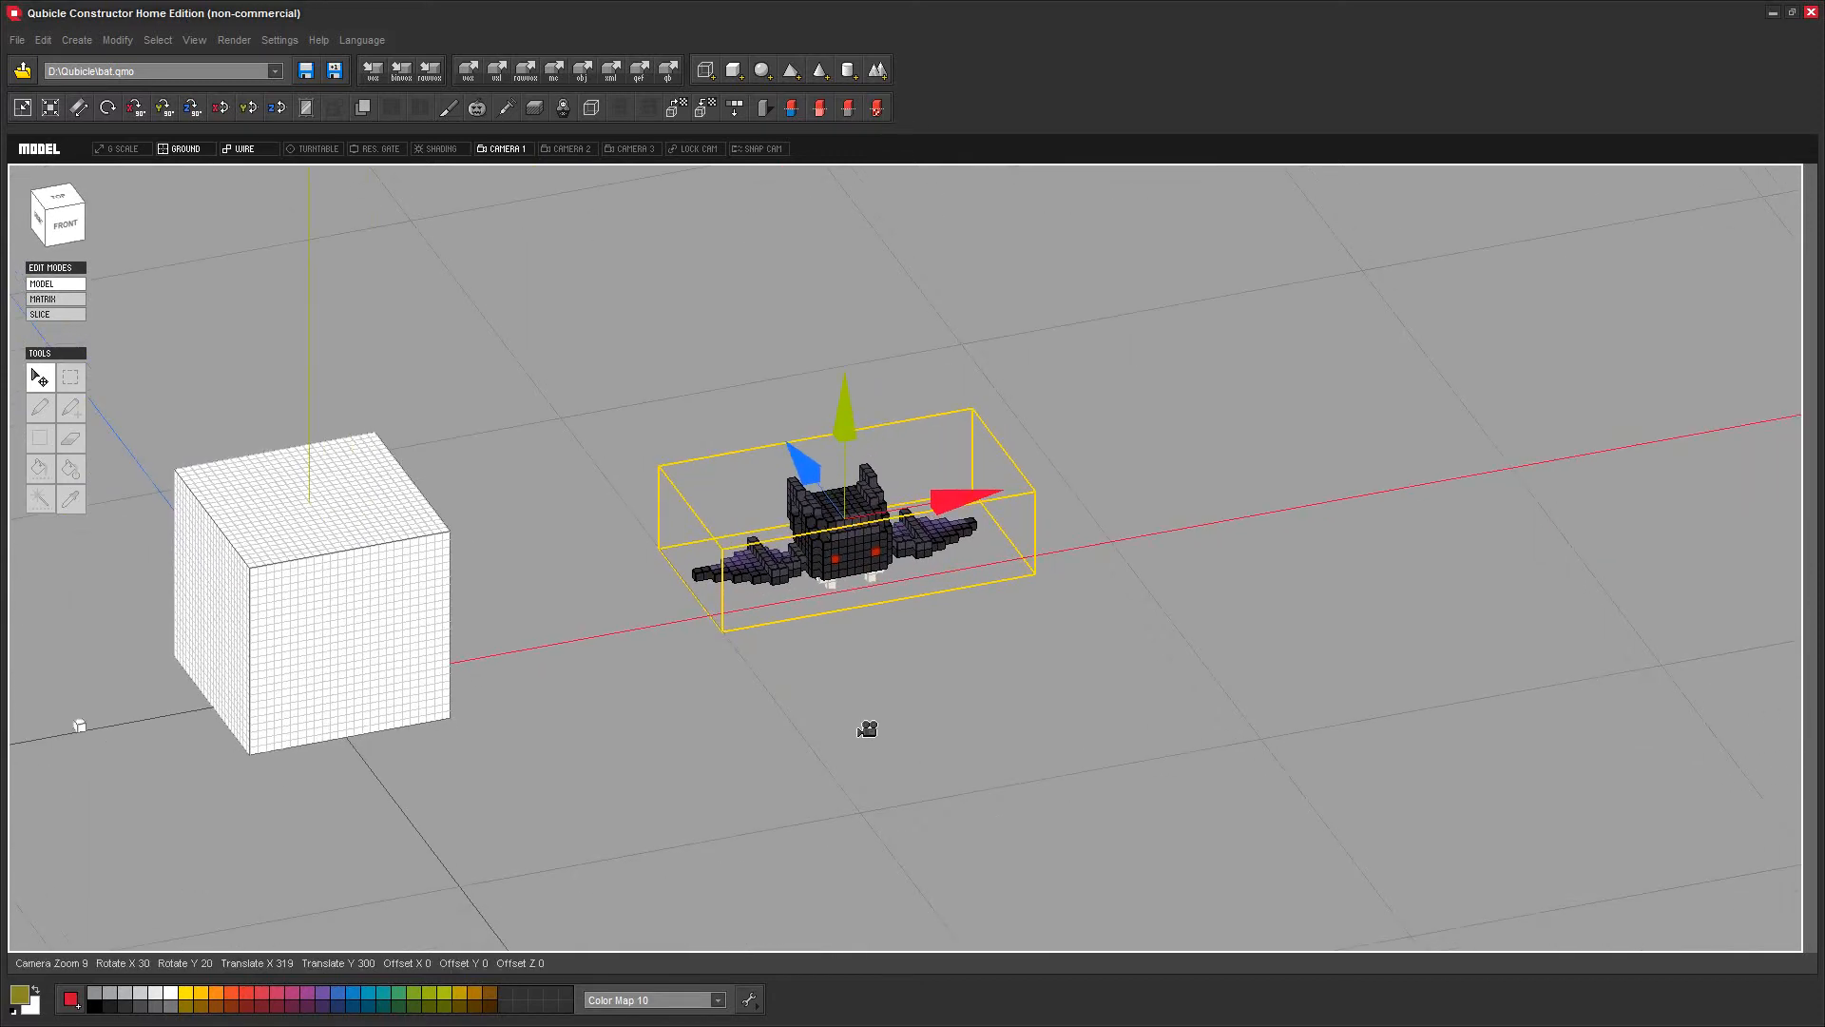
right_click_drag(875, 732, 855, 738)
right_click_drag(994, 786, 836, 804)
middle_click_drag(845, 803, 922, 447)
right_click_drag(758, 735, 876, 730)
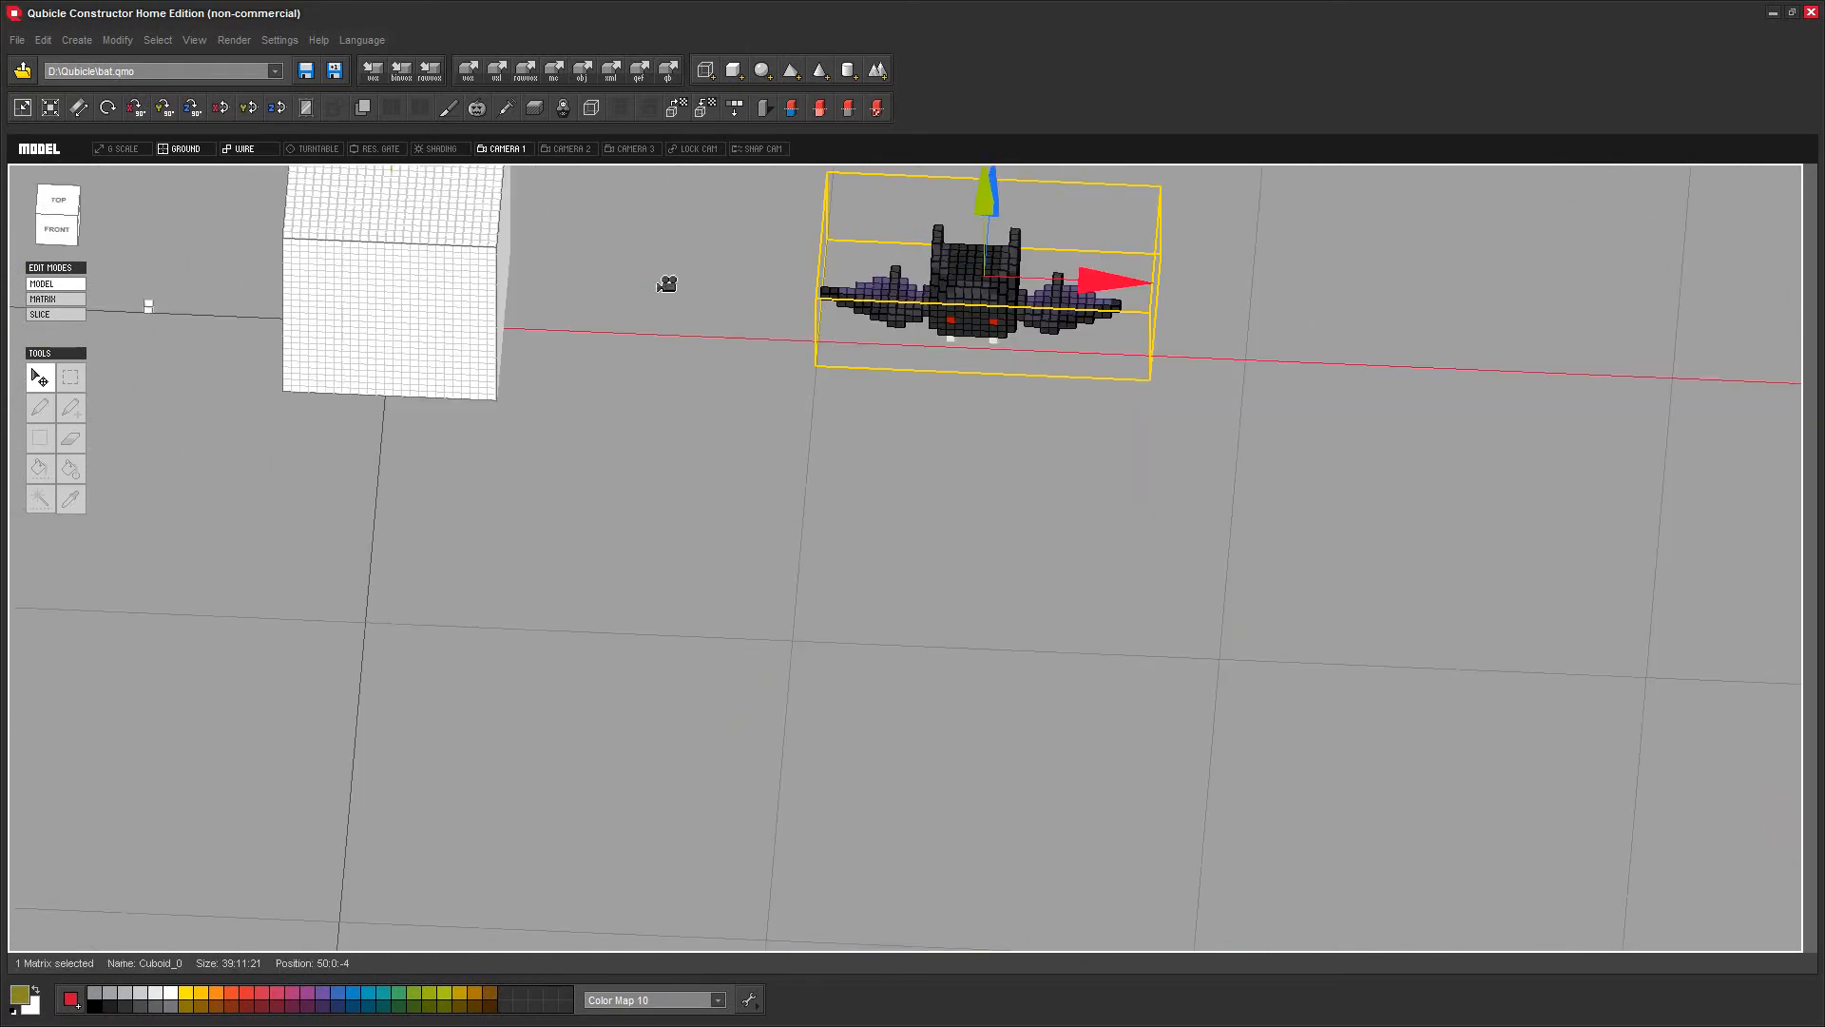
middle_click_drag(666, 284, 855, 733)
right_click_drag(855, 733, 941, 713)
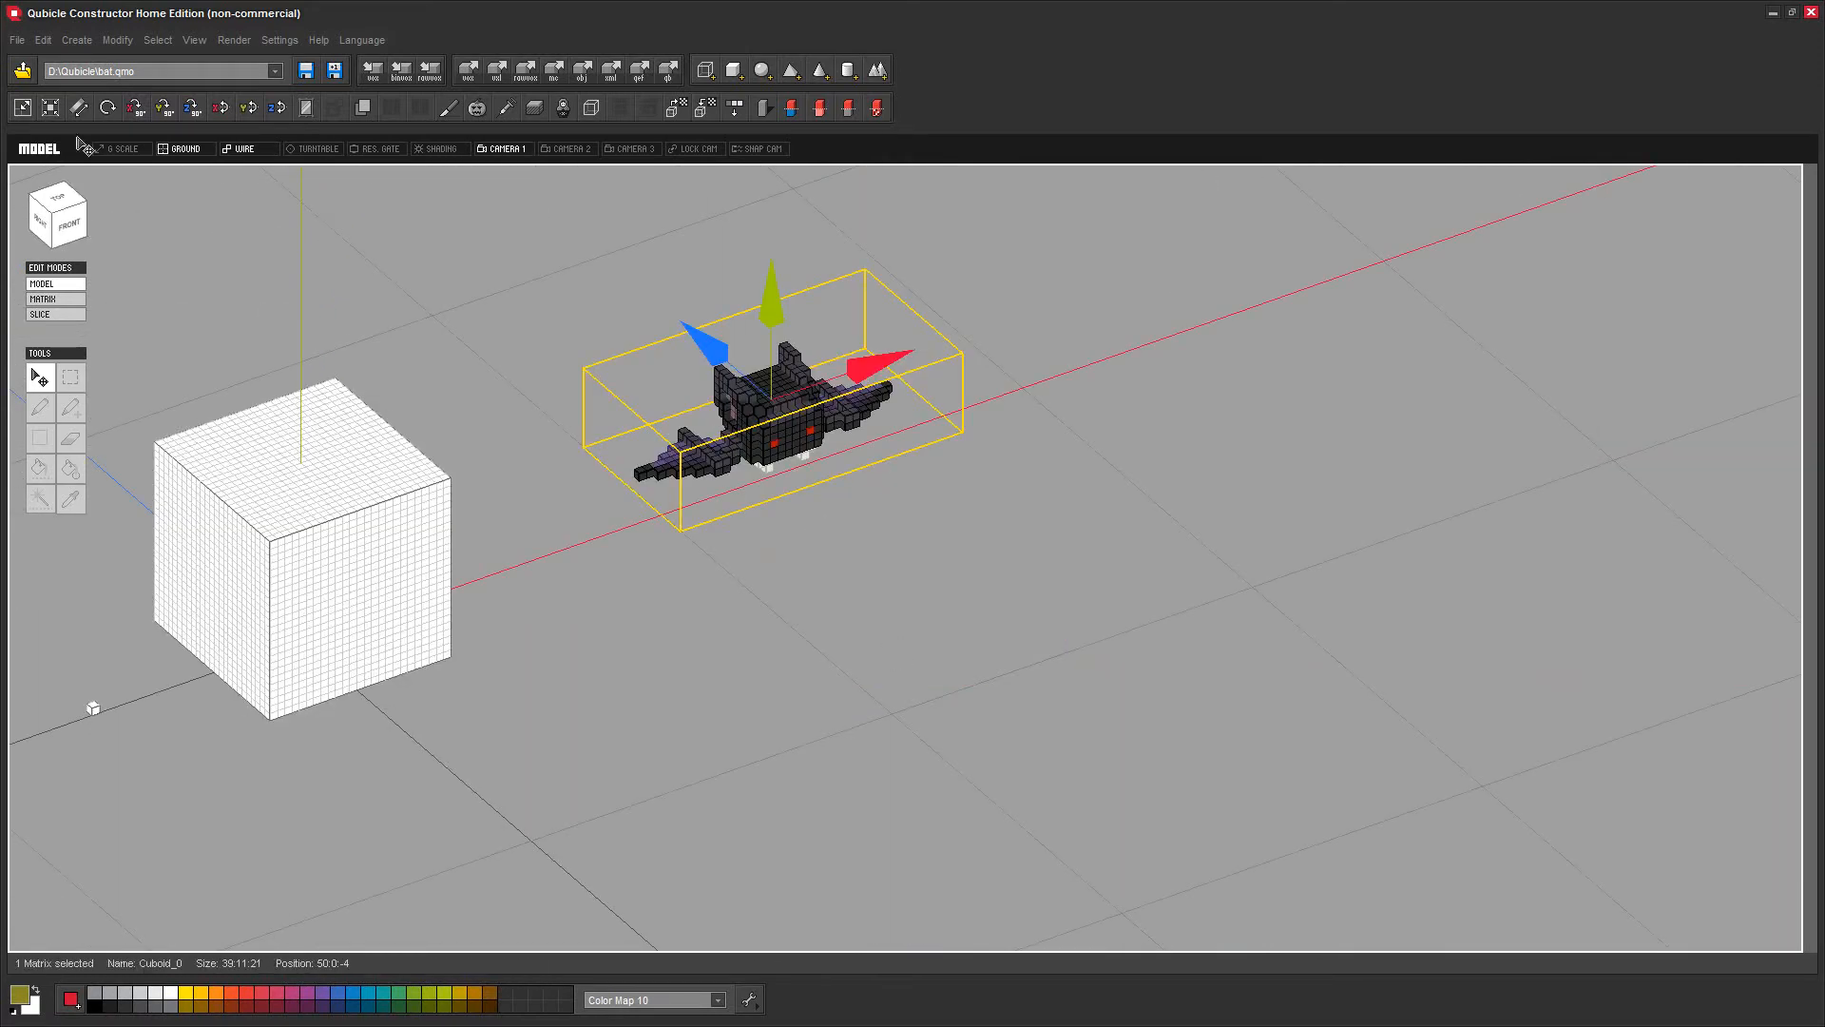
Optimize the size of the bat's matrix so that its bounds fit tightly around the voxels
left_click(51, 108)
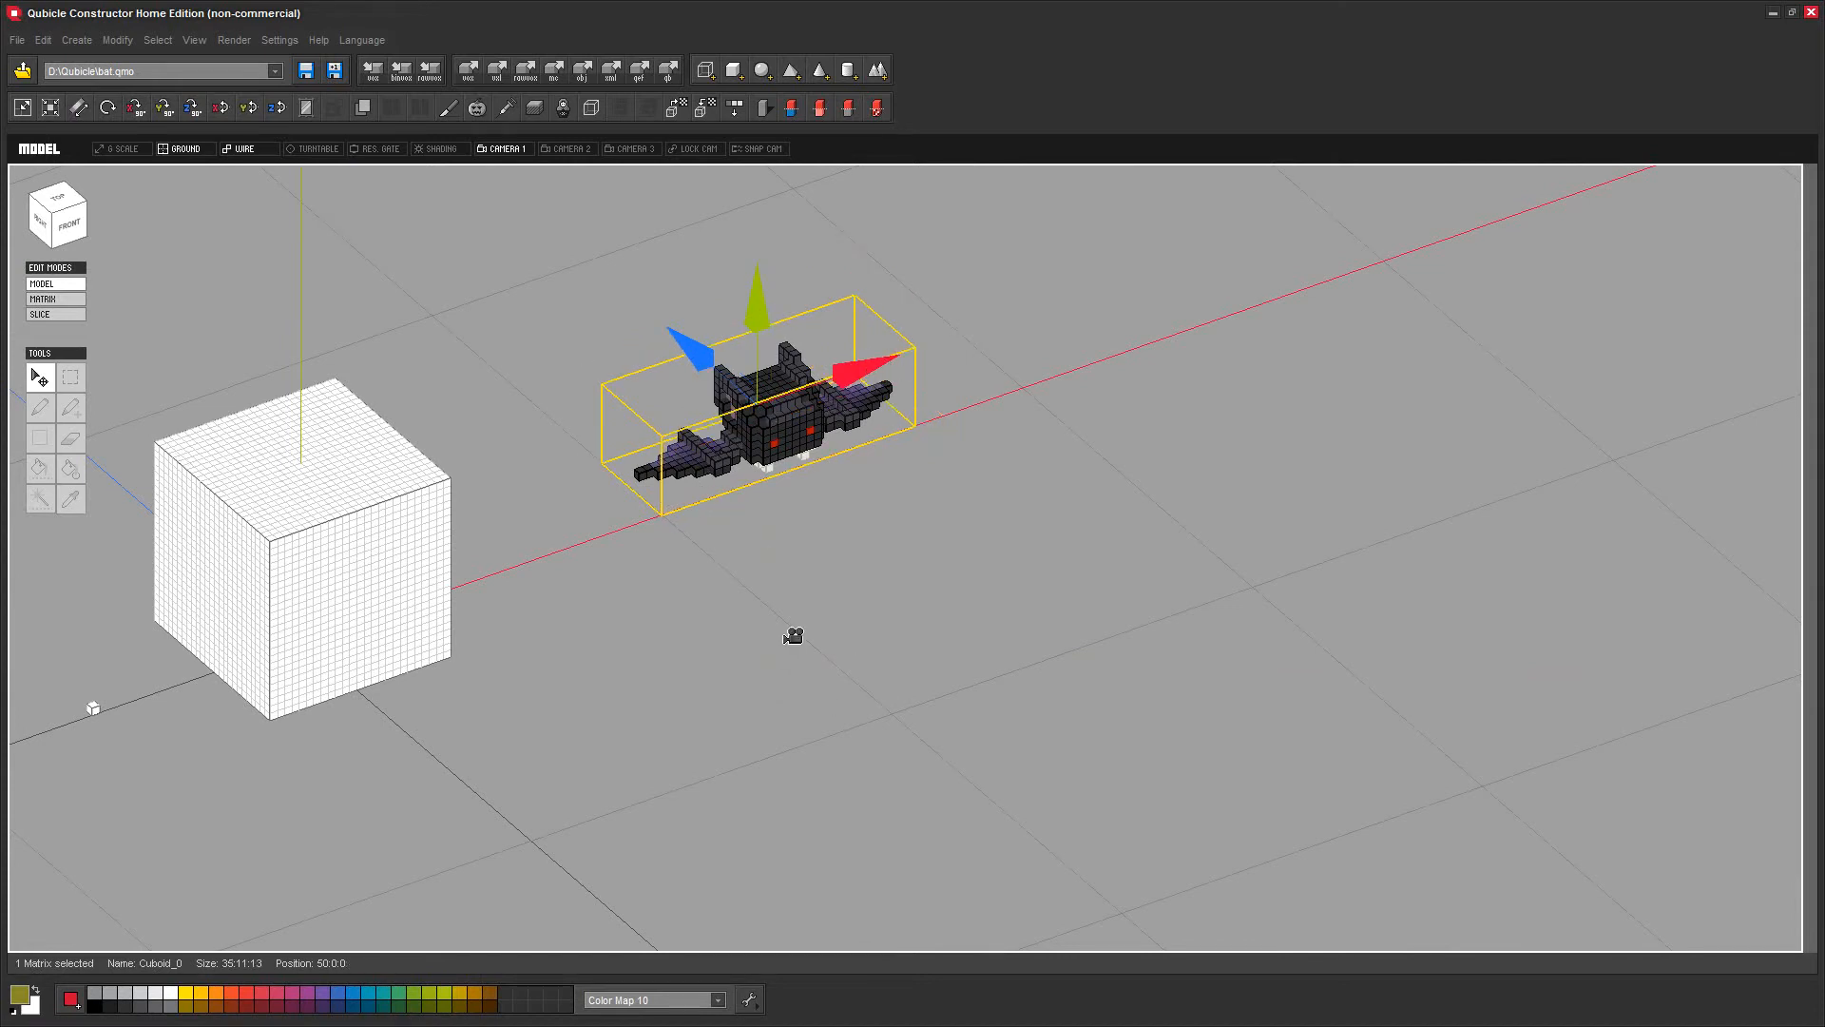
right_click_drag(793, 636, 836, 713)
right_click_drag(385, 420, 807, 811)
middle_click_drag(758, 840, 982, 717)
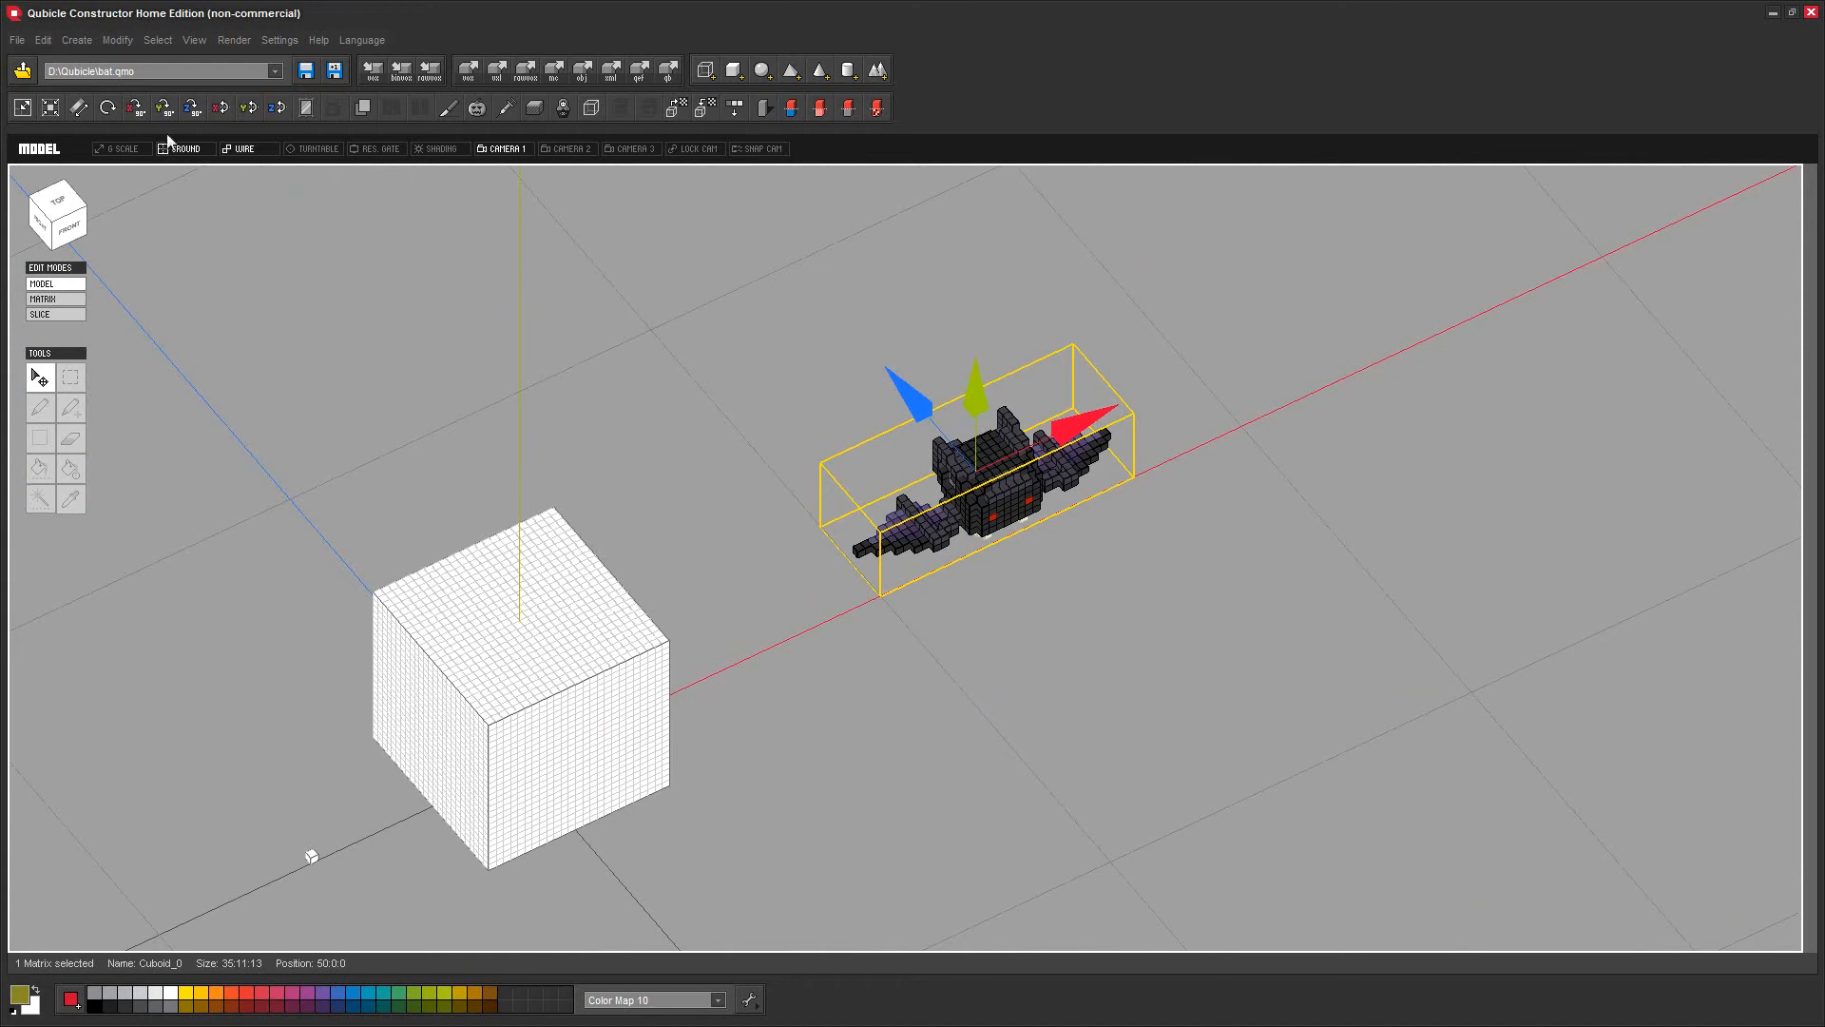
Select the single-voxel cuboid and move it along the red axis to position -50, 0, 0
left_click(312, 859)
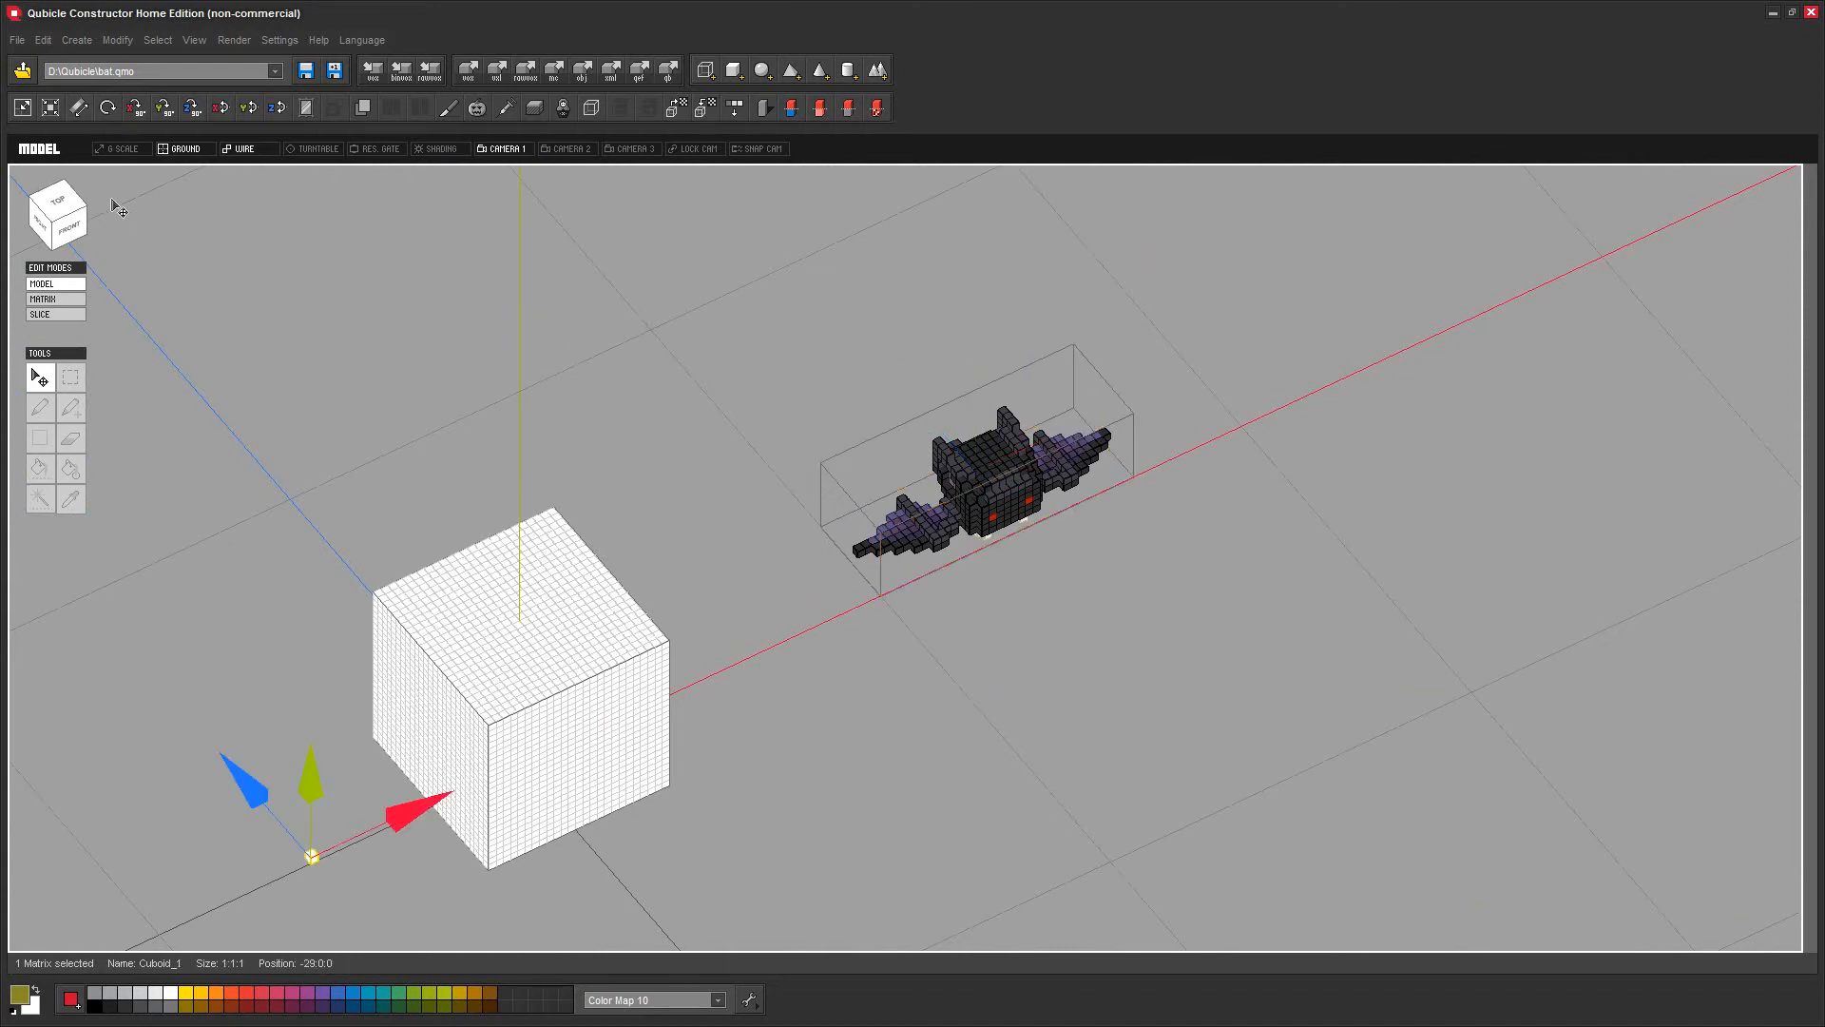
middle_click_drag(245, 707, 510, 498)
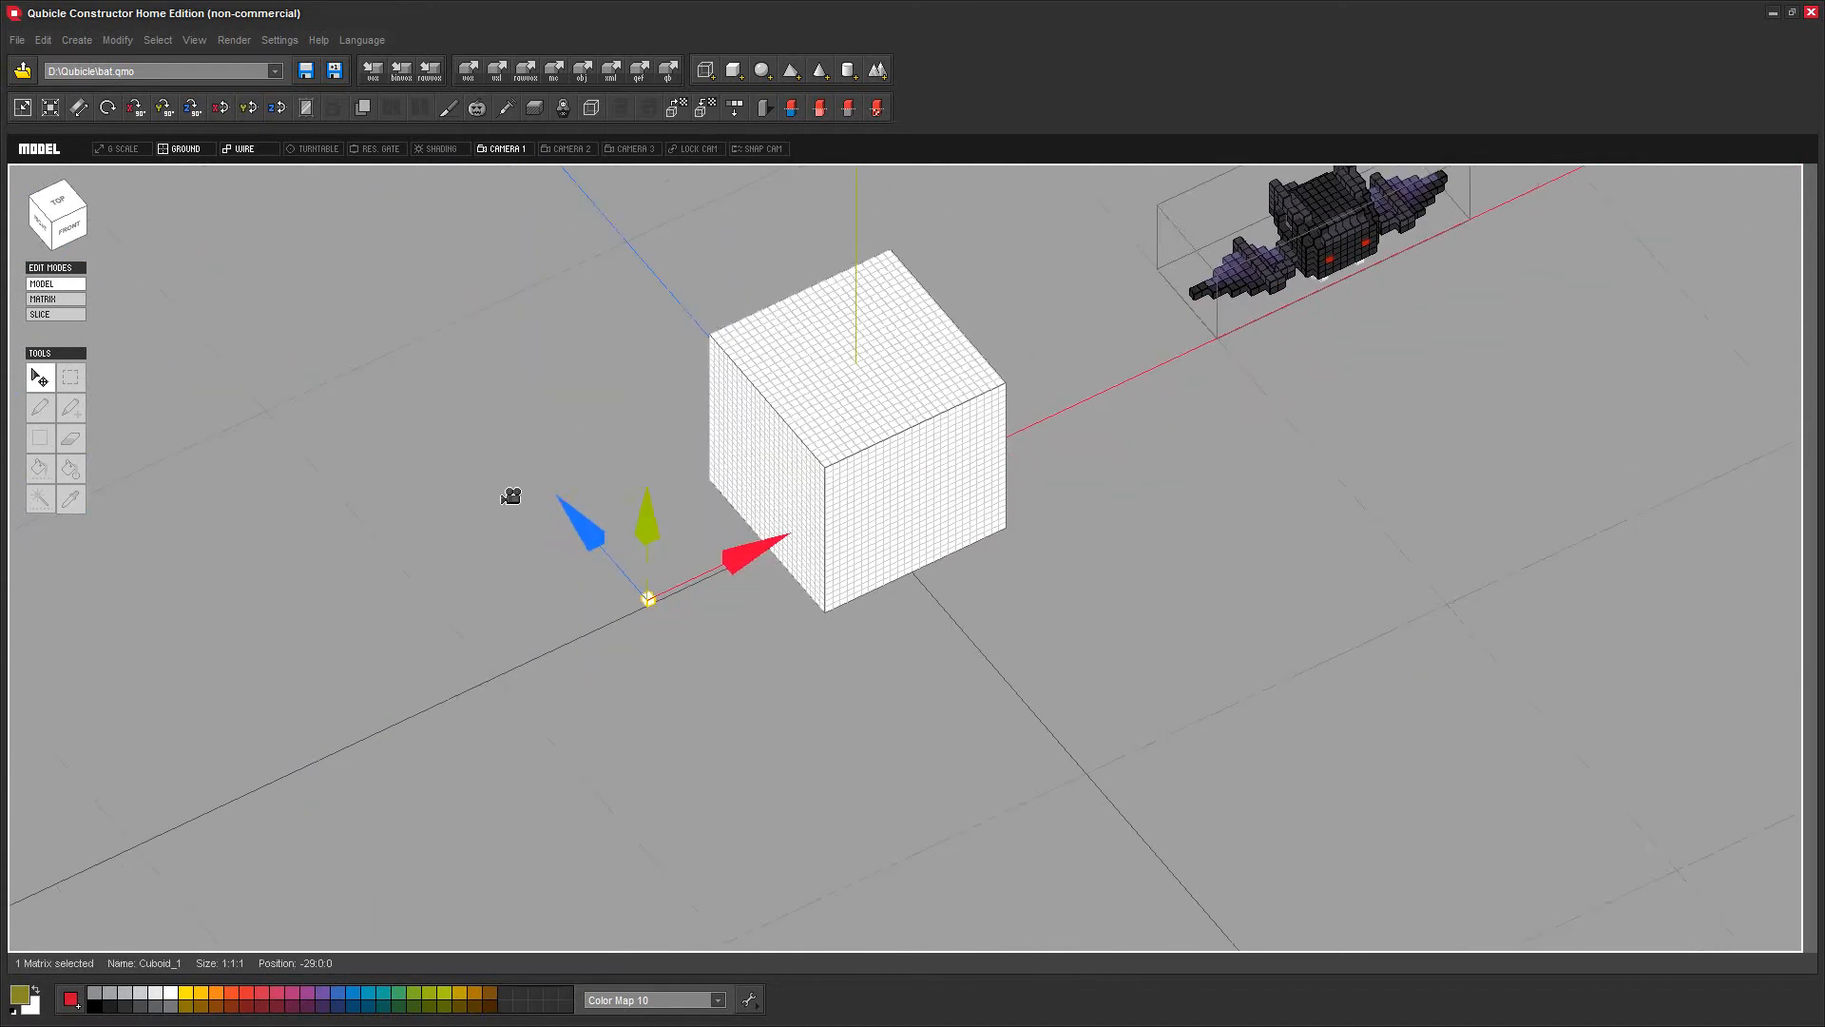
scroll(500, 570, "up", 5)
middle_click_drag(603, 719, 965, 631)
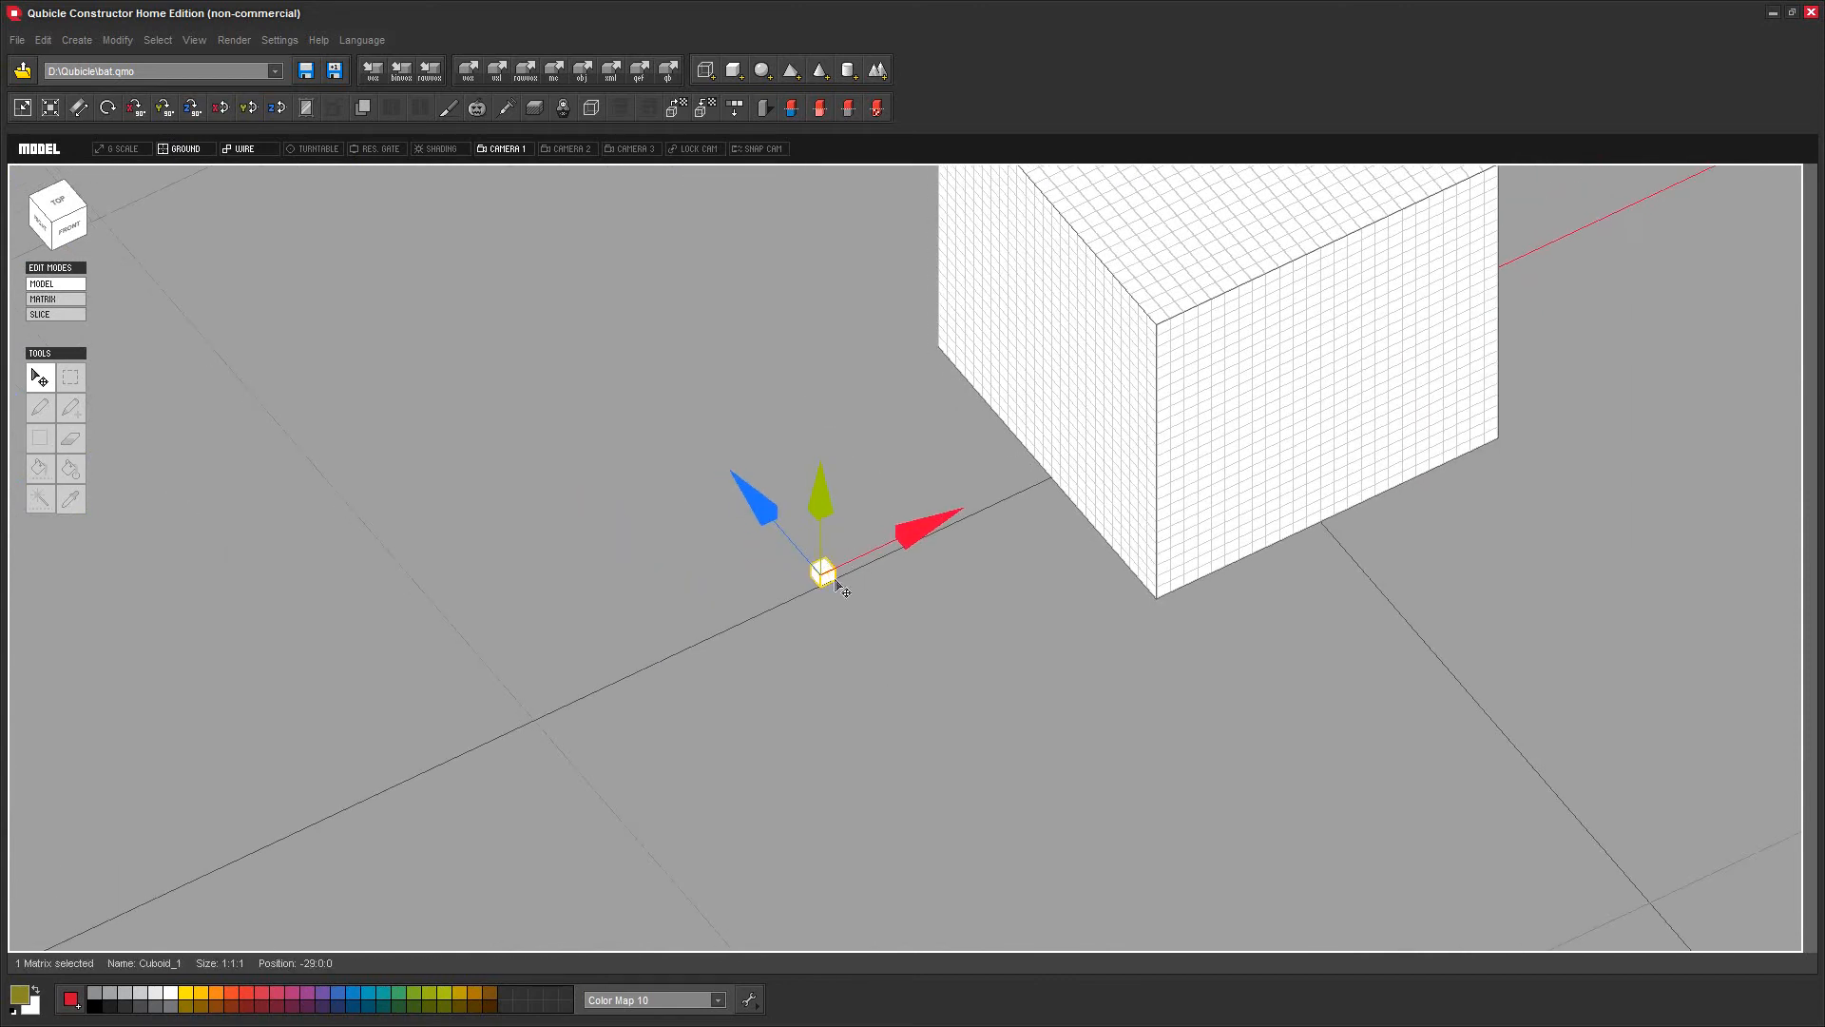
left_click_drag(919, 552, 570, 713)
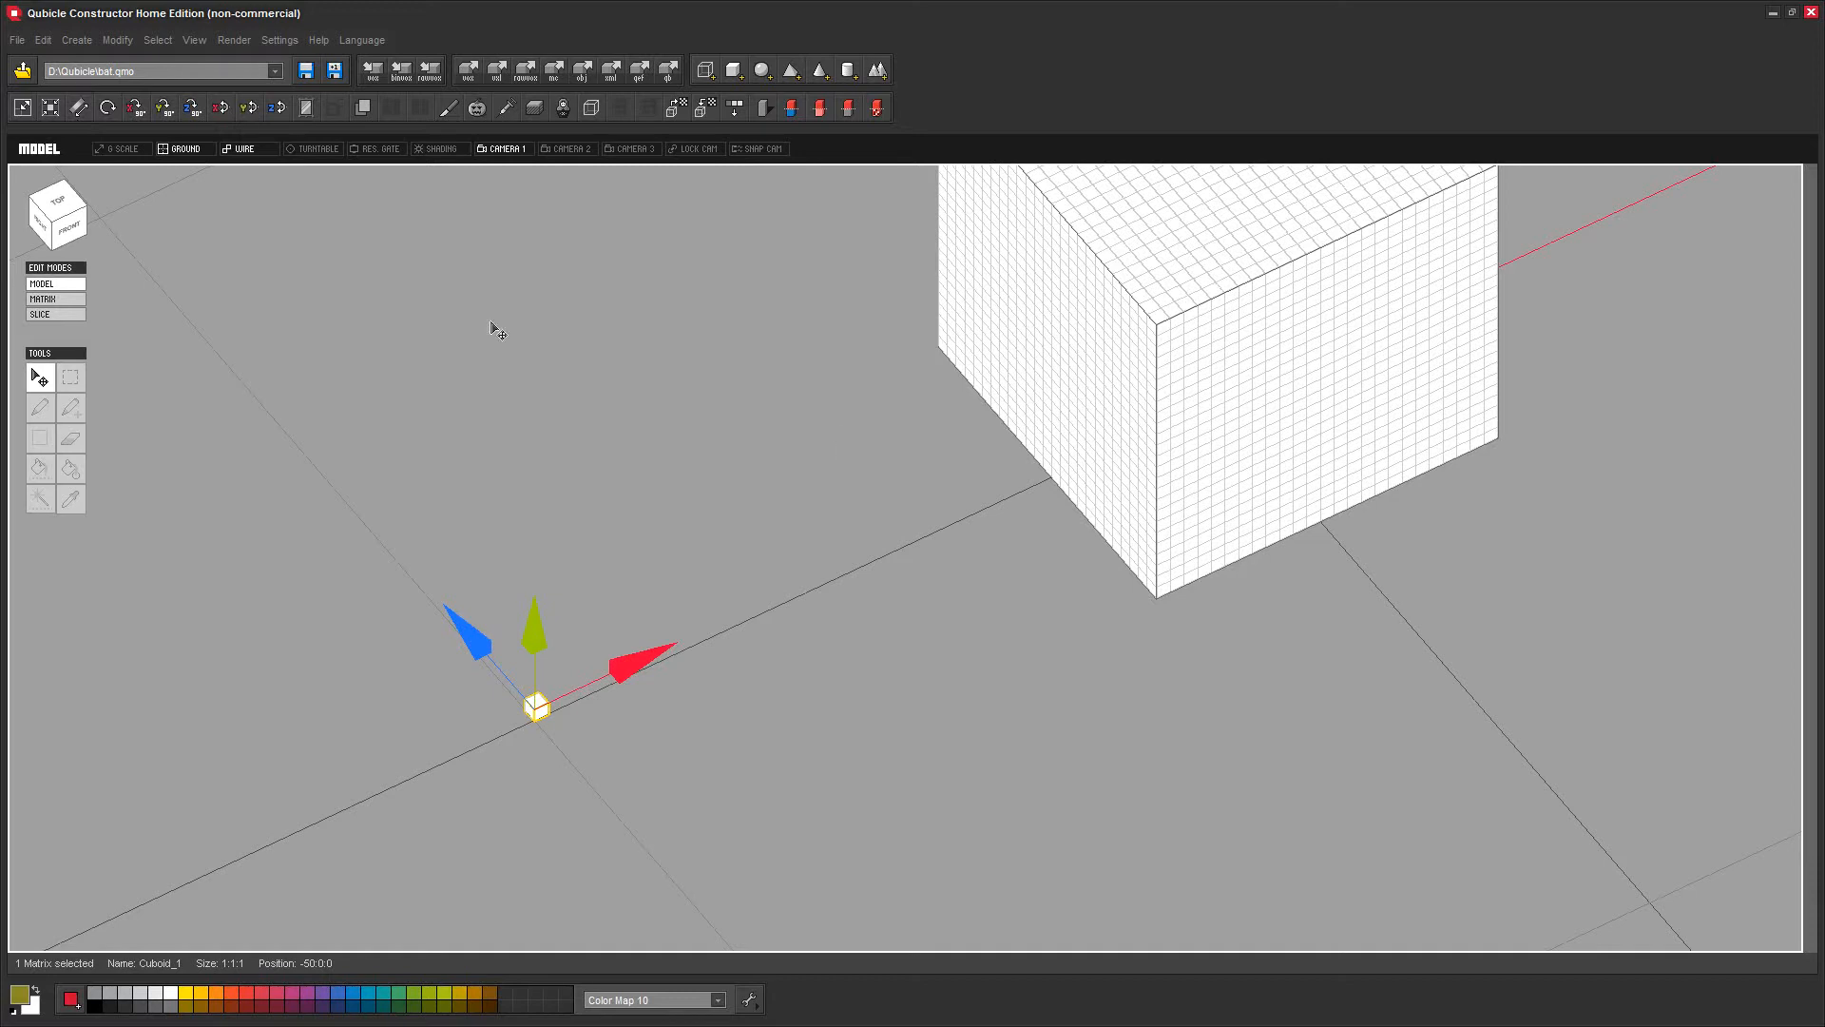
Stretch the single-voxel cuboid to 2 x 2 x 2 and clear the selection
left_click(77, 108)
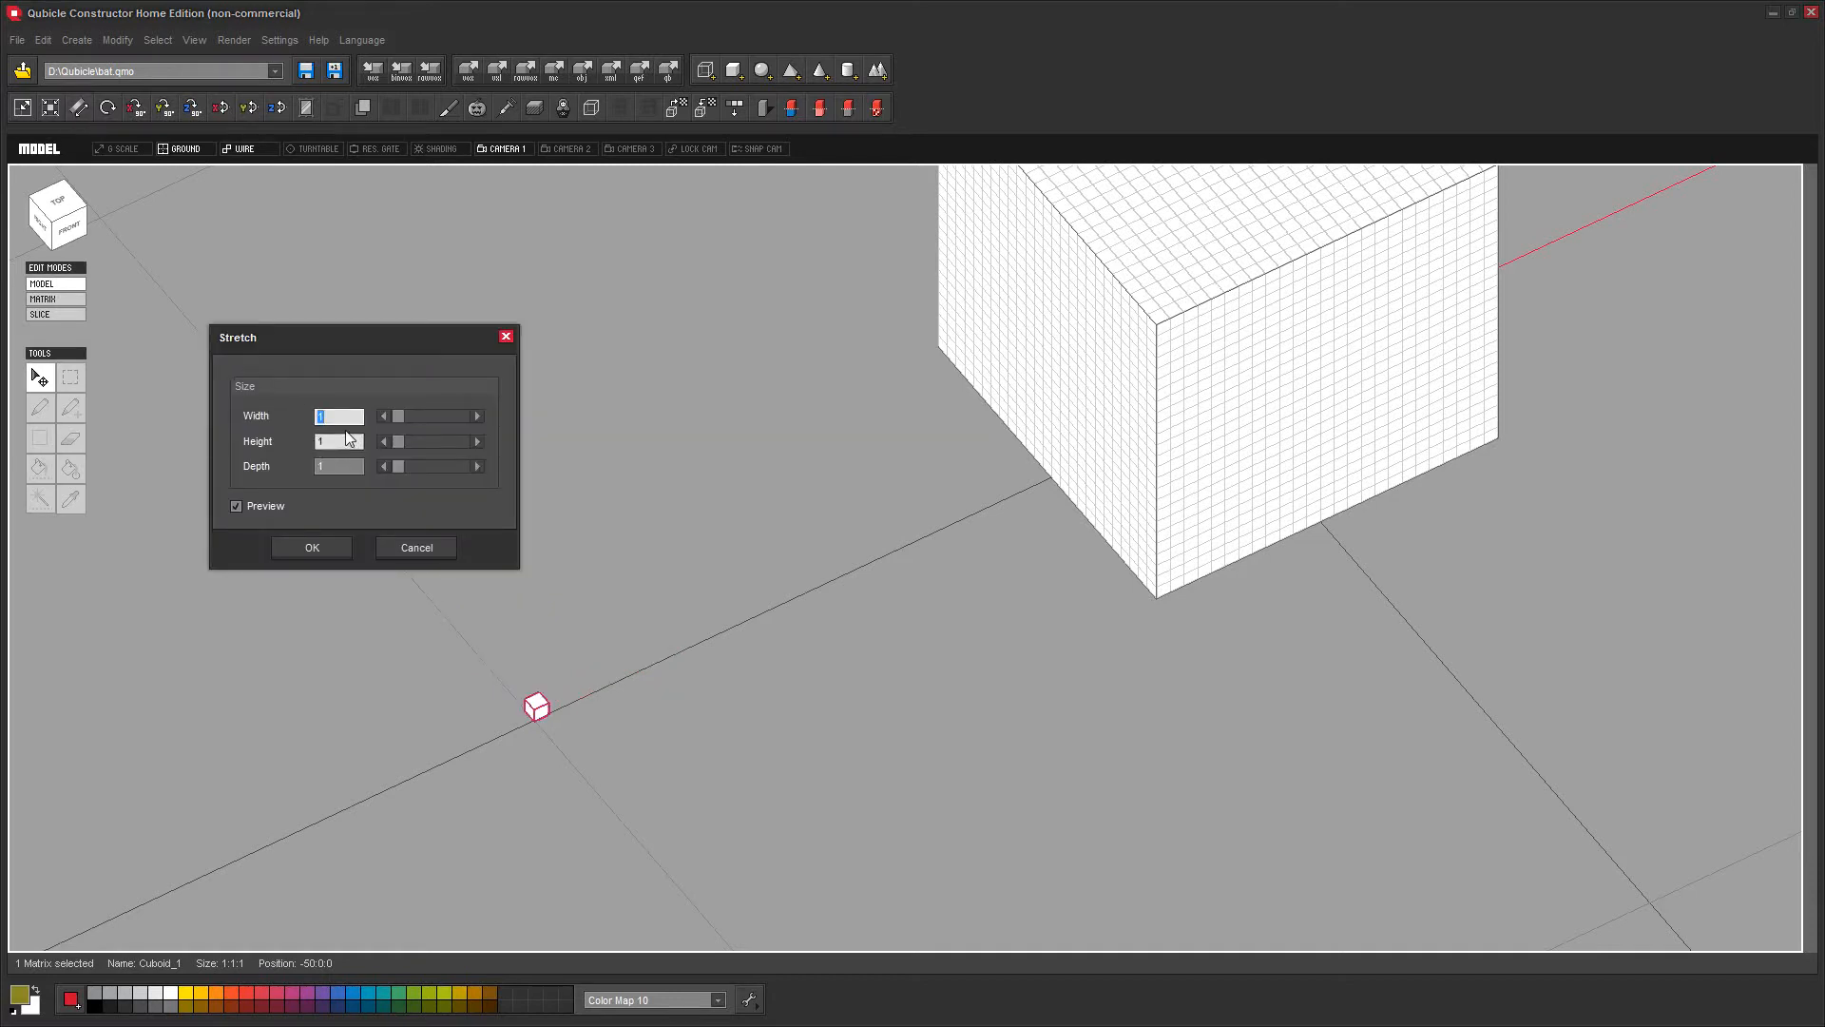
type("2")
key("Tab")
type("2")
key("Tab")
type("2")
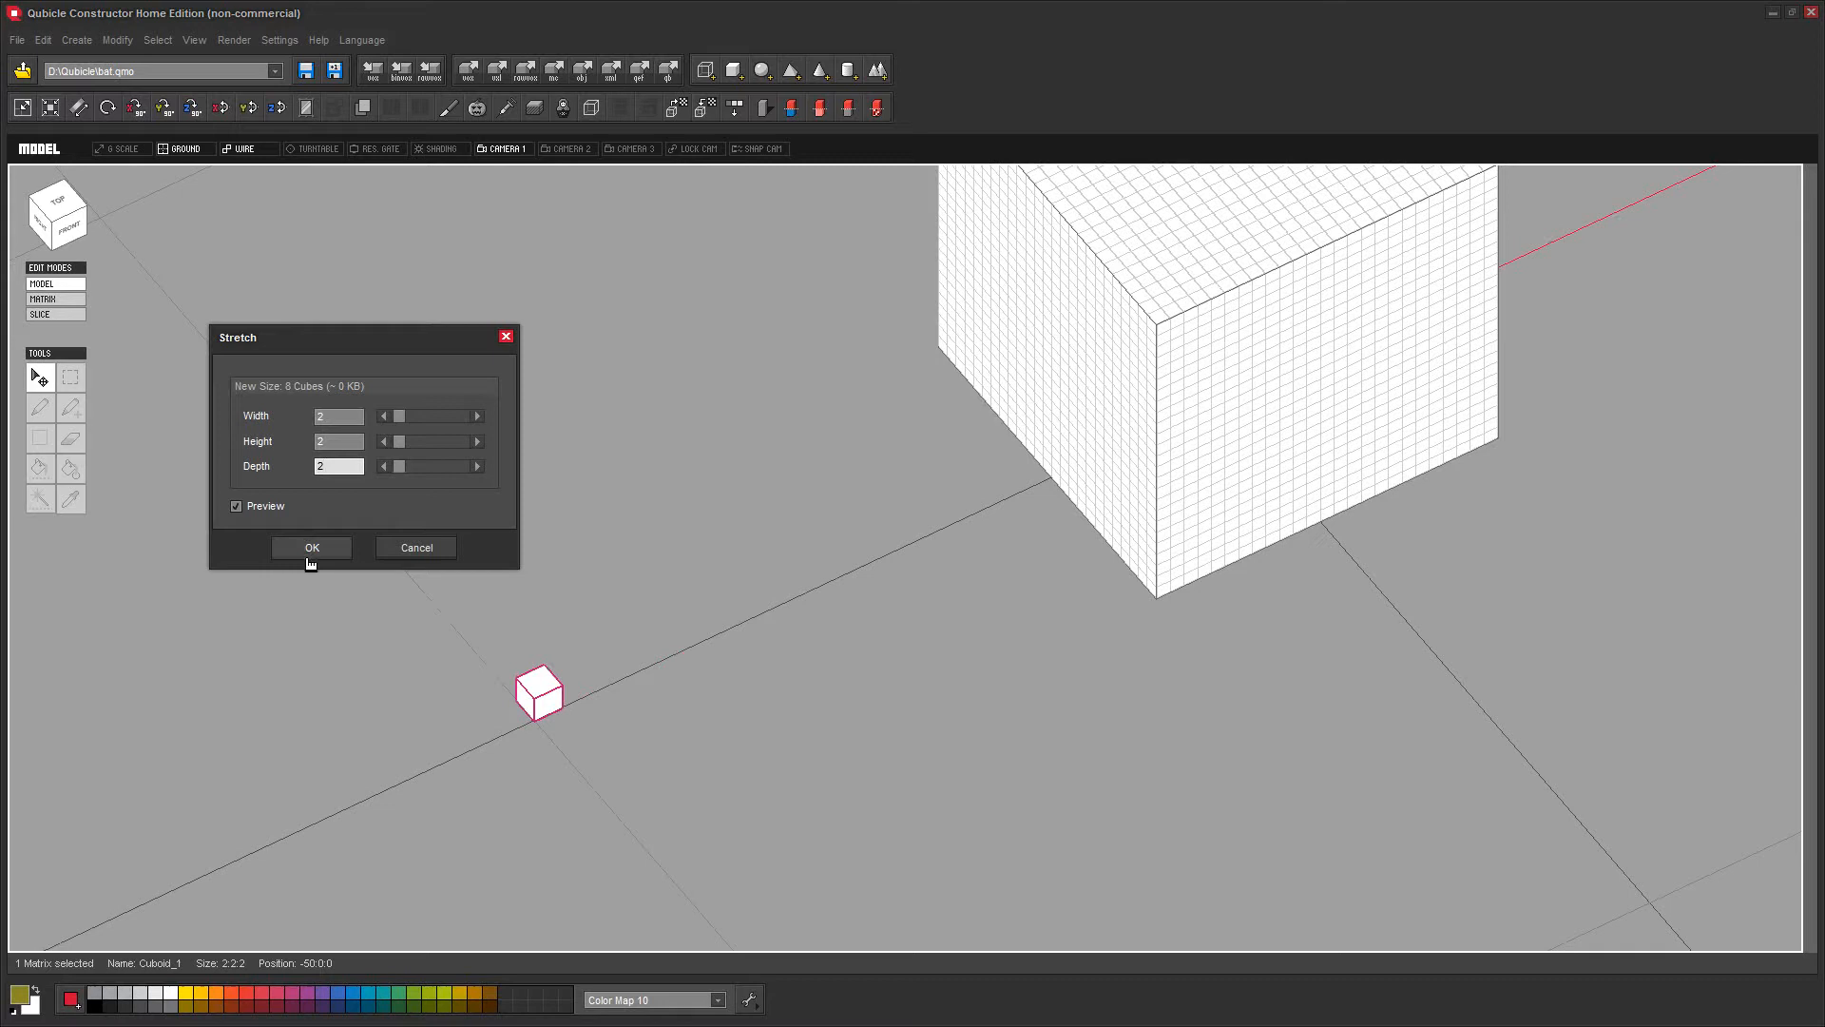
left_click(311, 549)
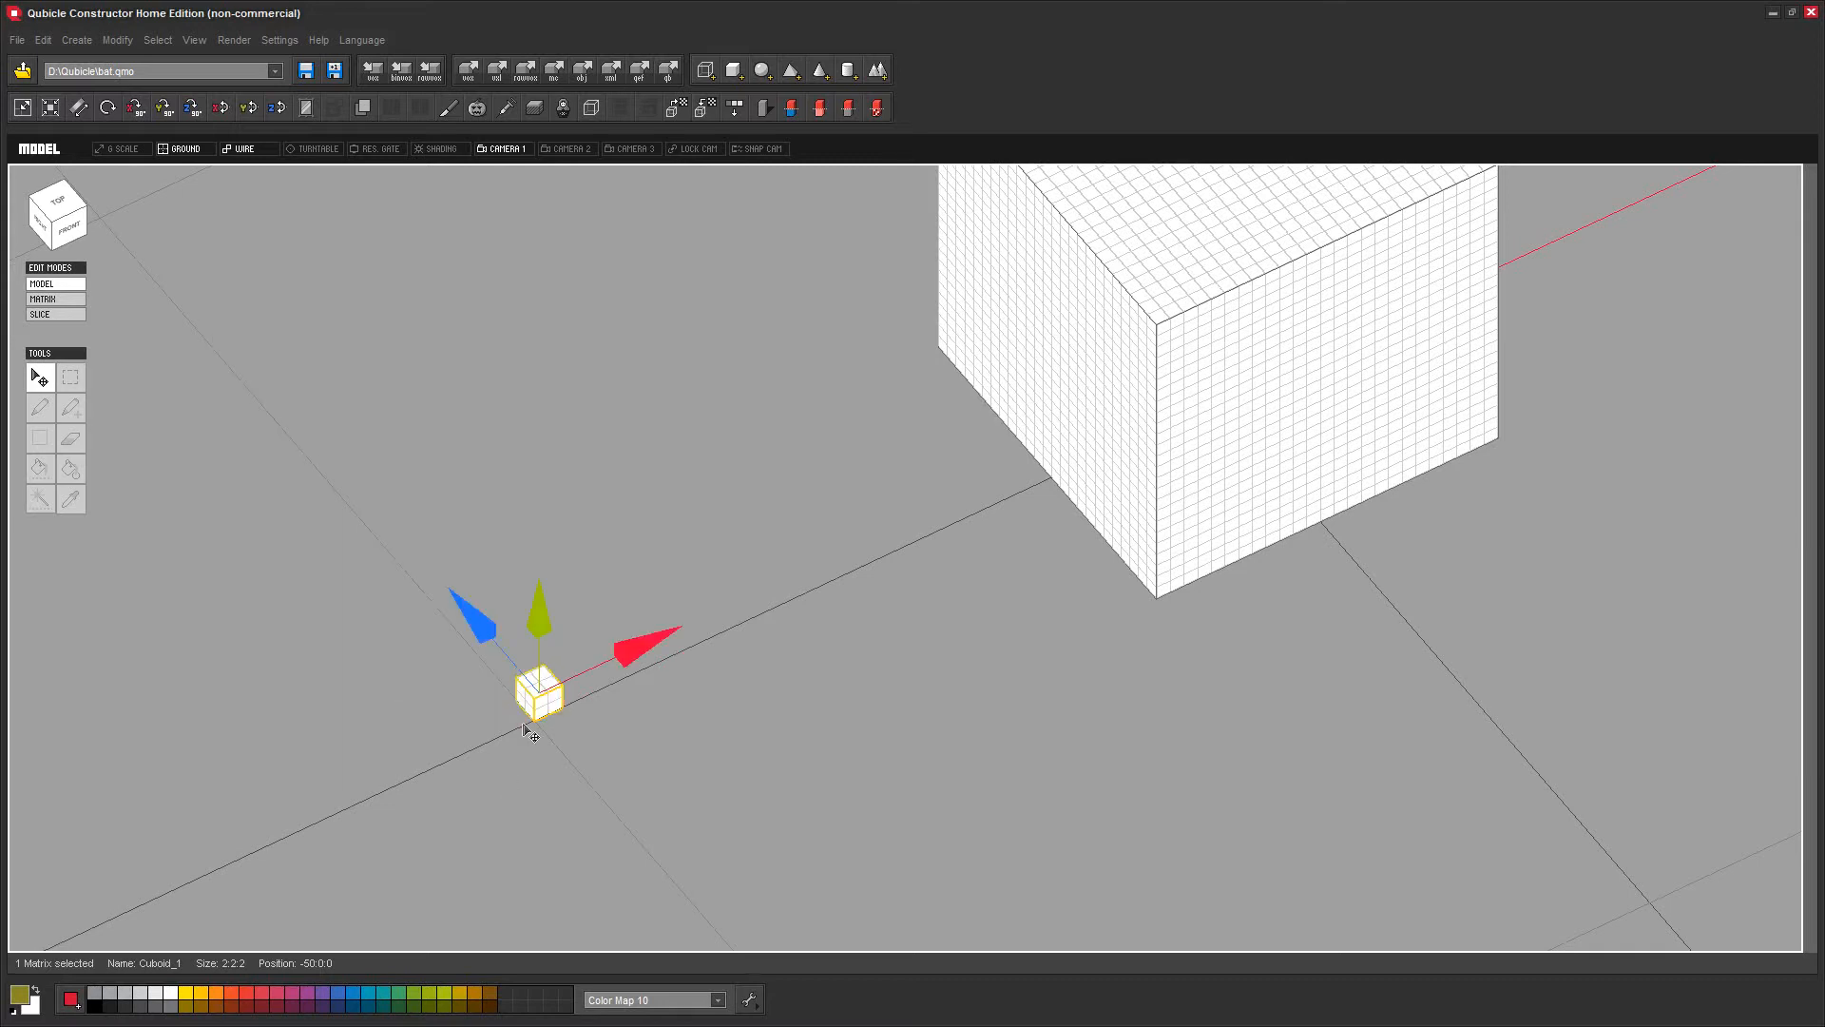
left_click(589, 719)
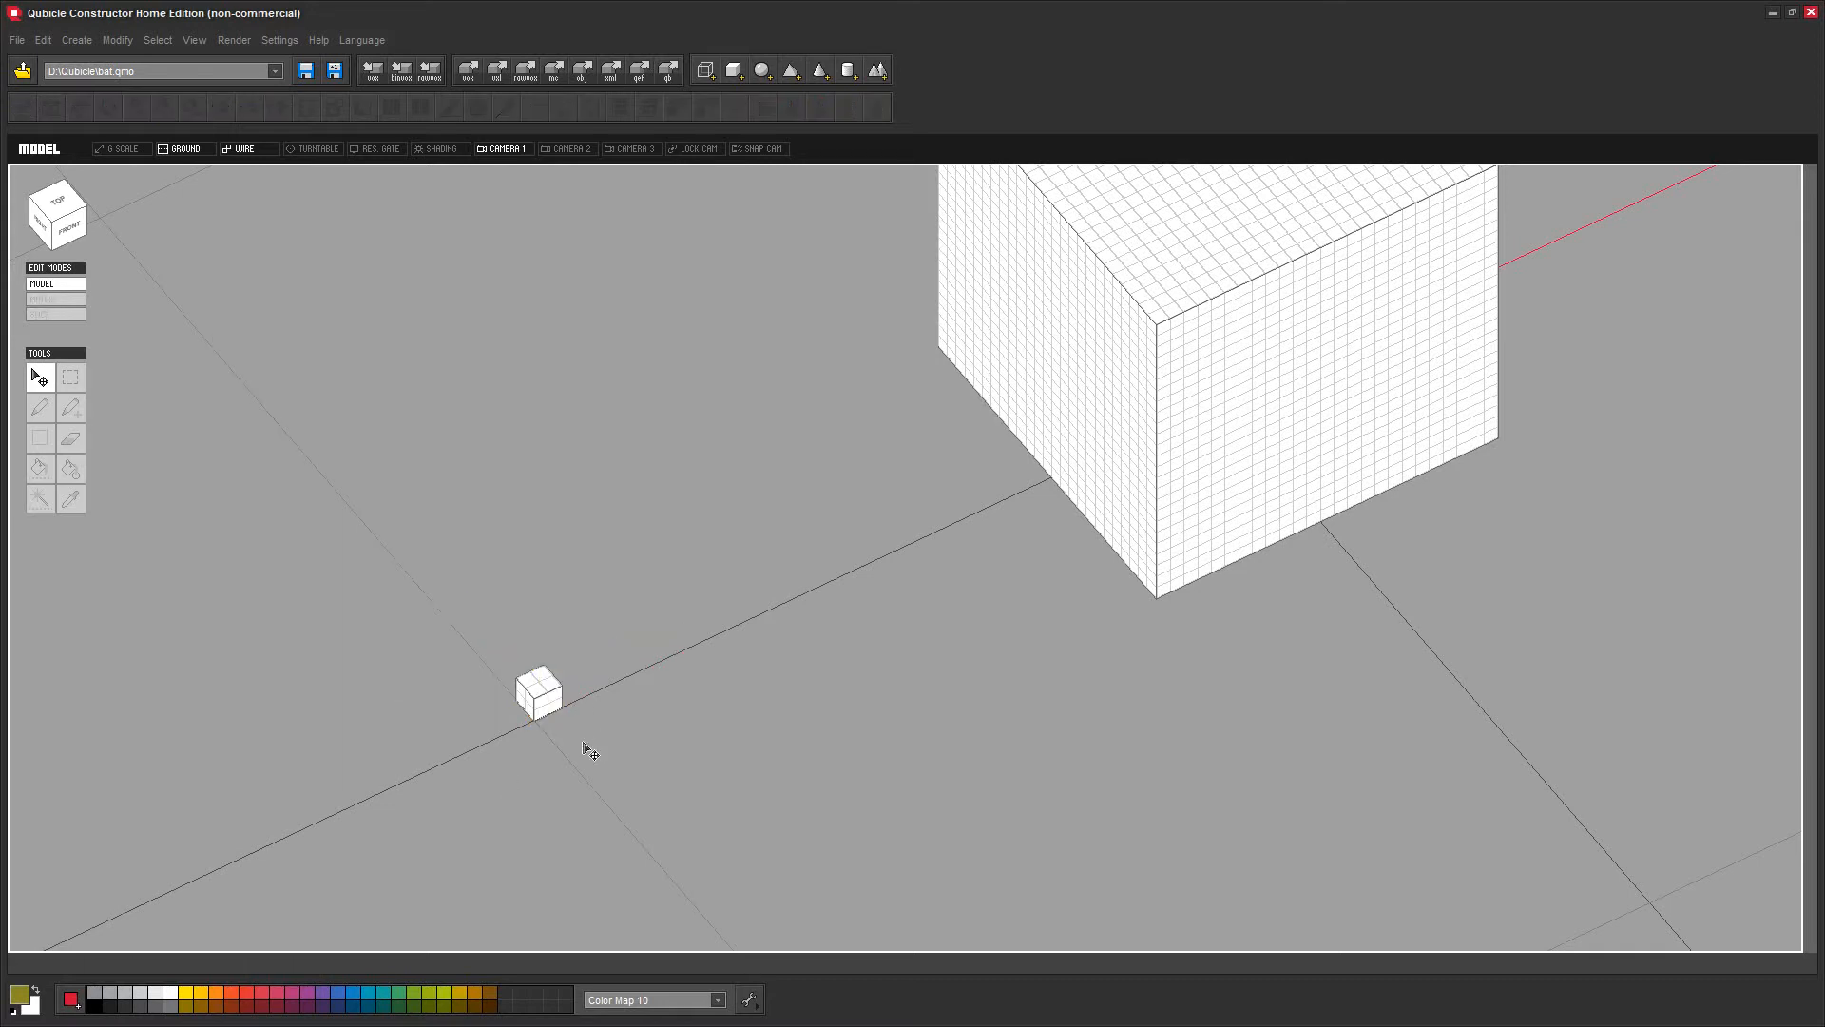
Select the small cuboid and stretch it to a size of 1 x 1 x 1
left_click(538, 691)
left_click(109, 108)
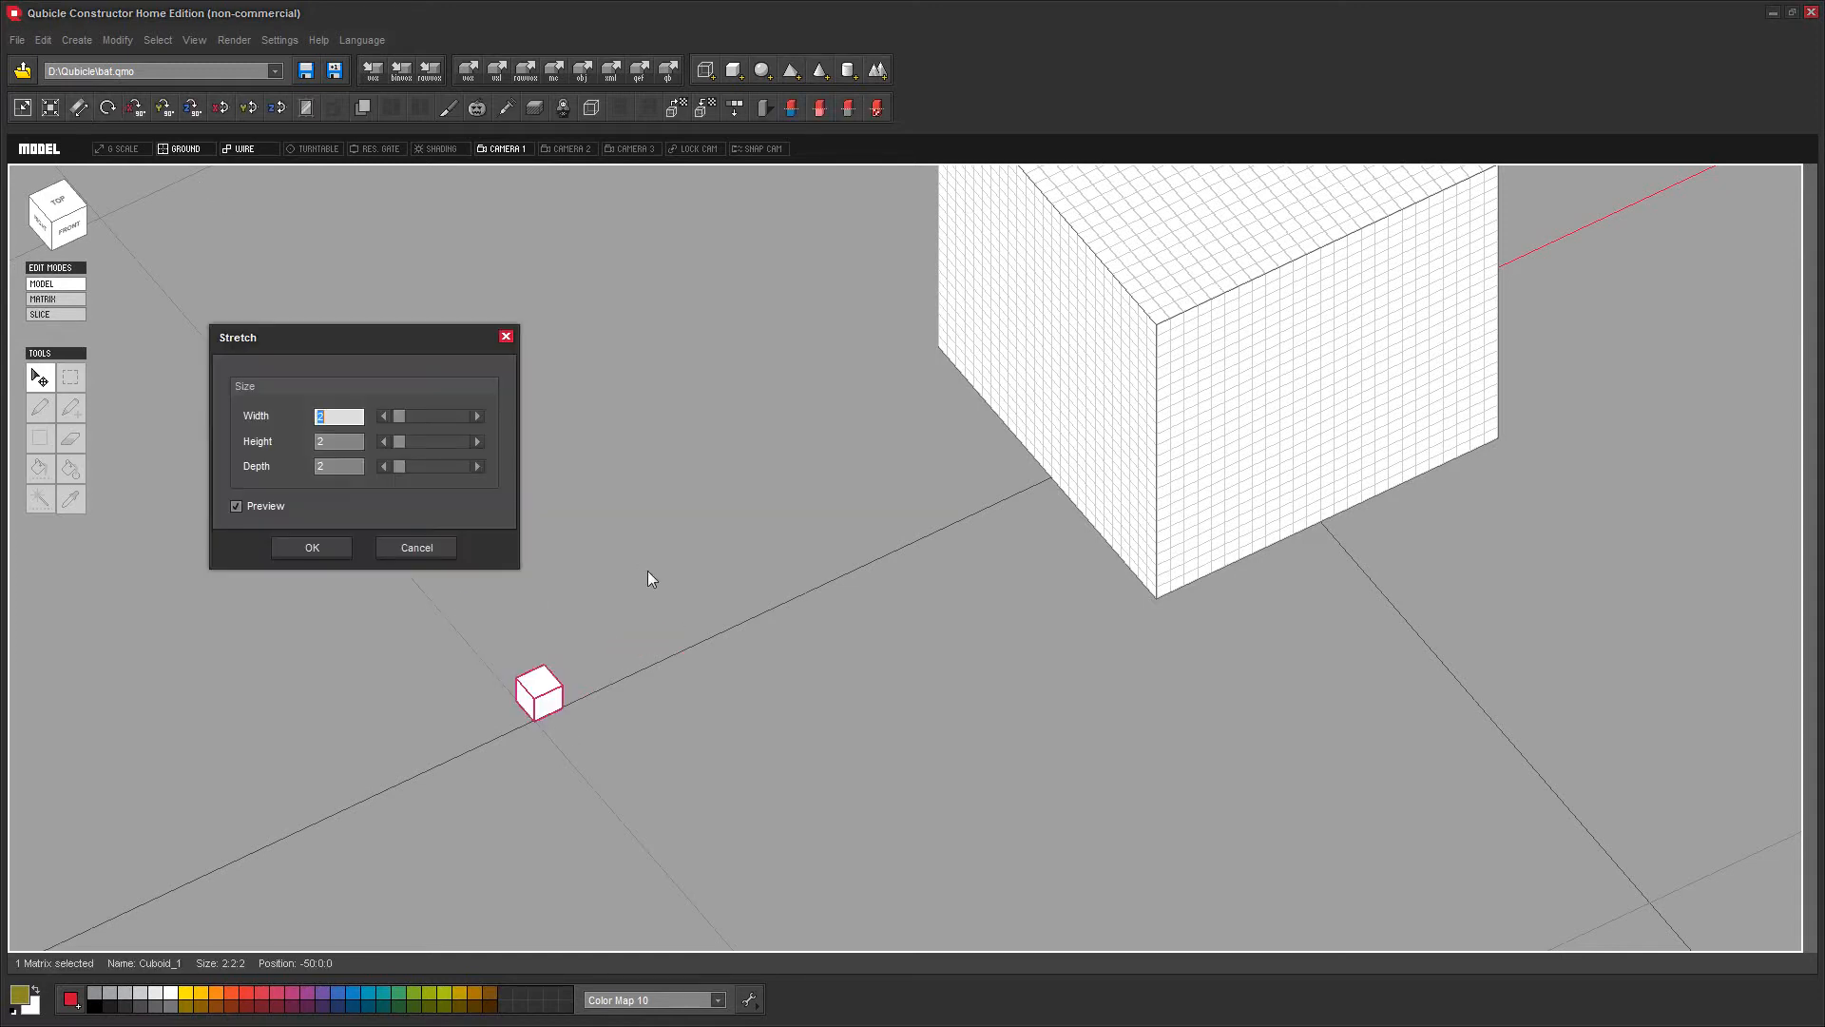
type("1")
type("1")
key("Tab")
type("1")
left_click(316, 550)
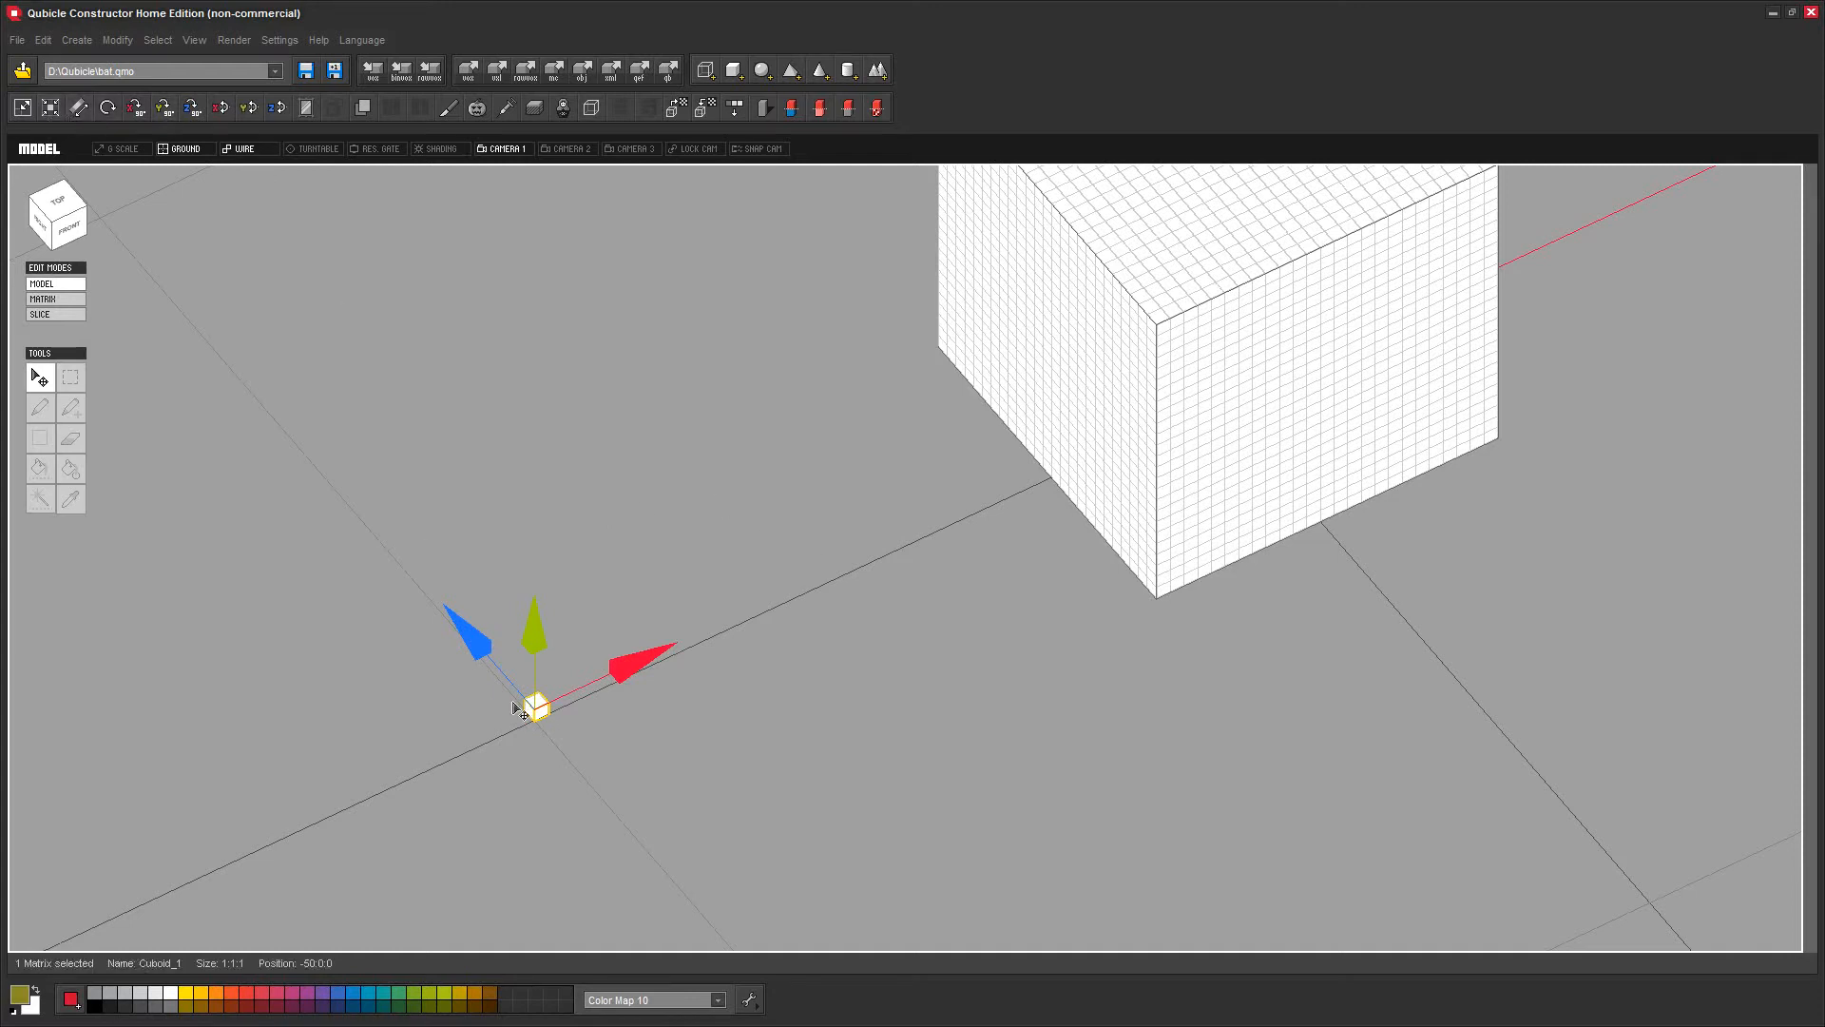
left_click(78, 108)
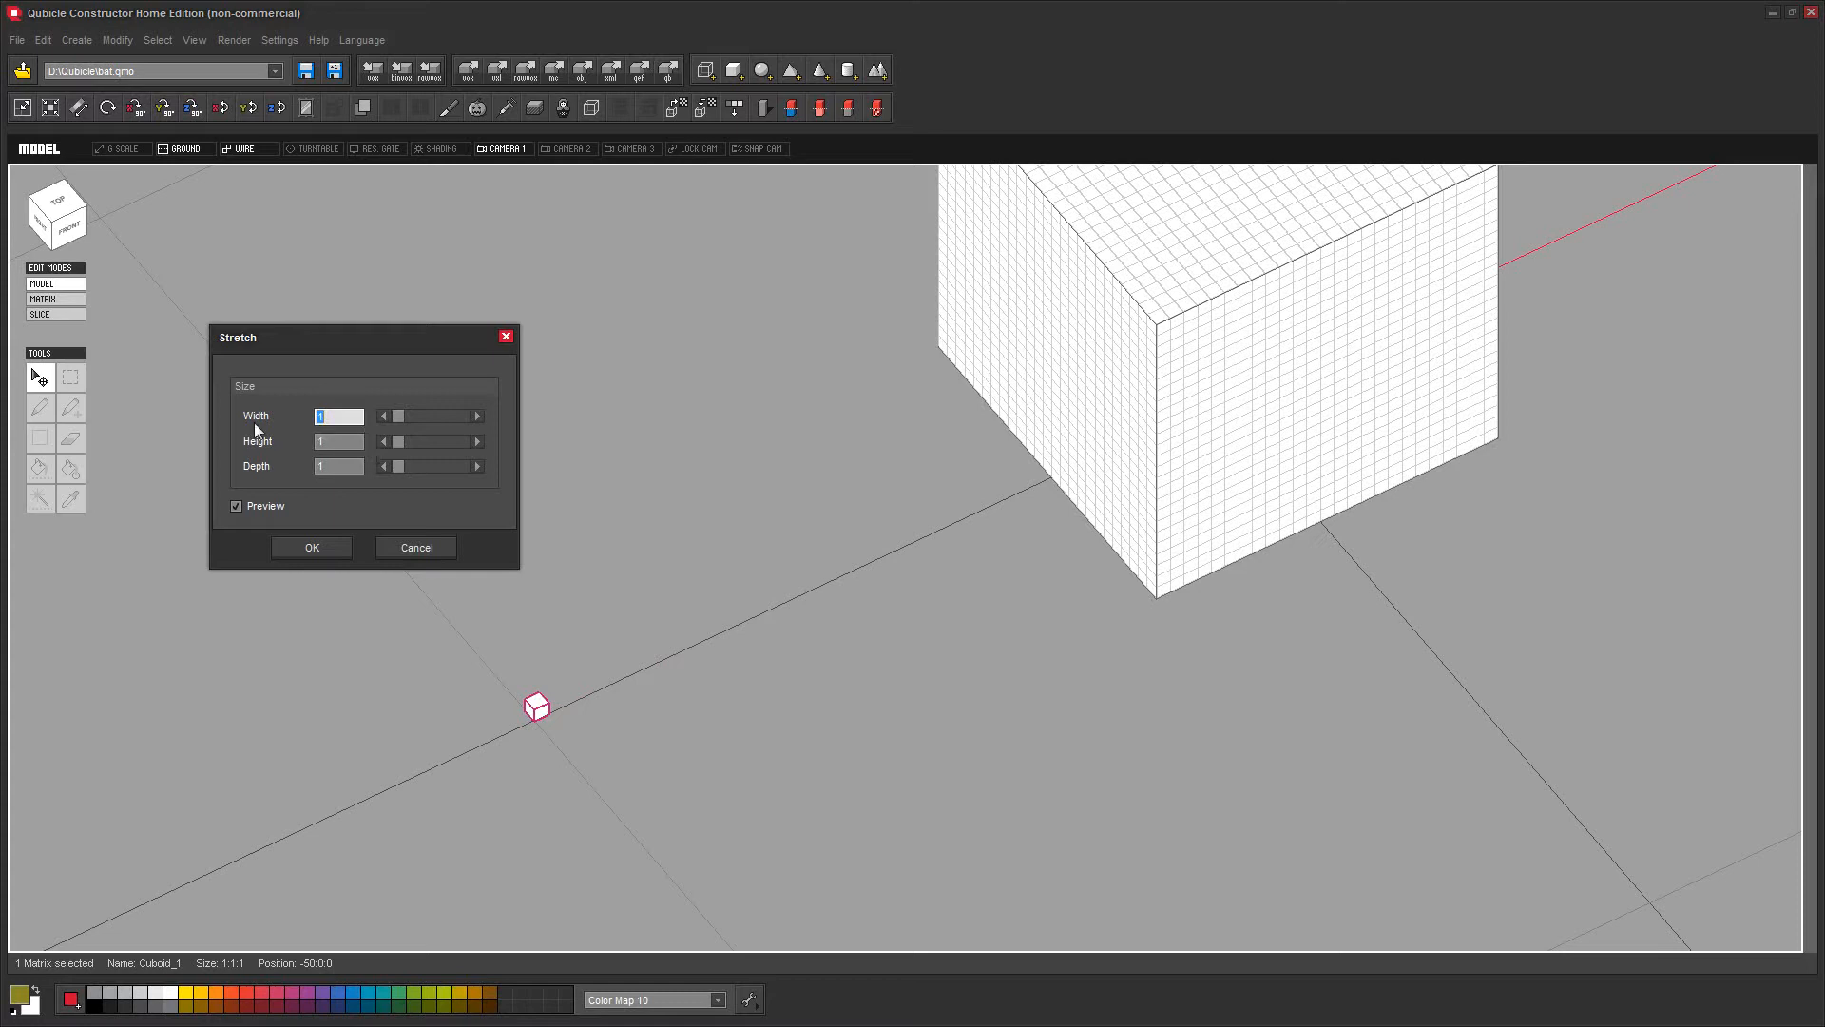
left_click(420, 552)
left_click(994, 629)
Select the bat, stretch it to 70 wide, 22 high and 26 deep, and clear the selection
middle_click_drag(1049, 560, 209, 889)
middle_click_drag(1191, 476, 469, 738)
left_click(547, 575)
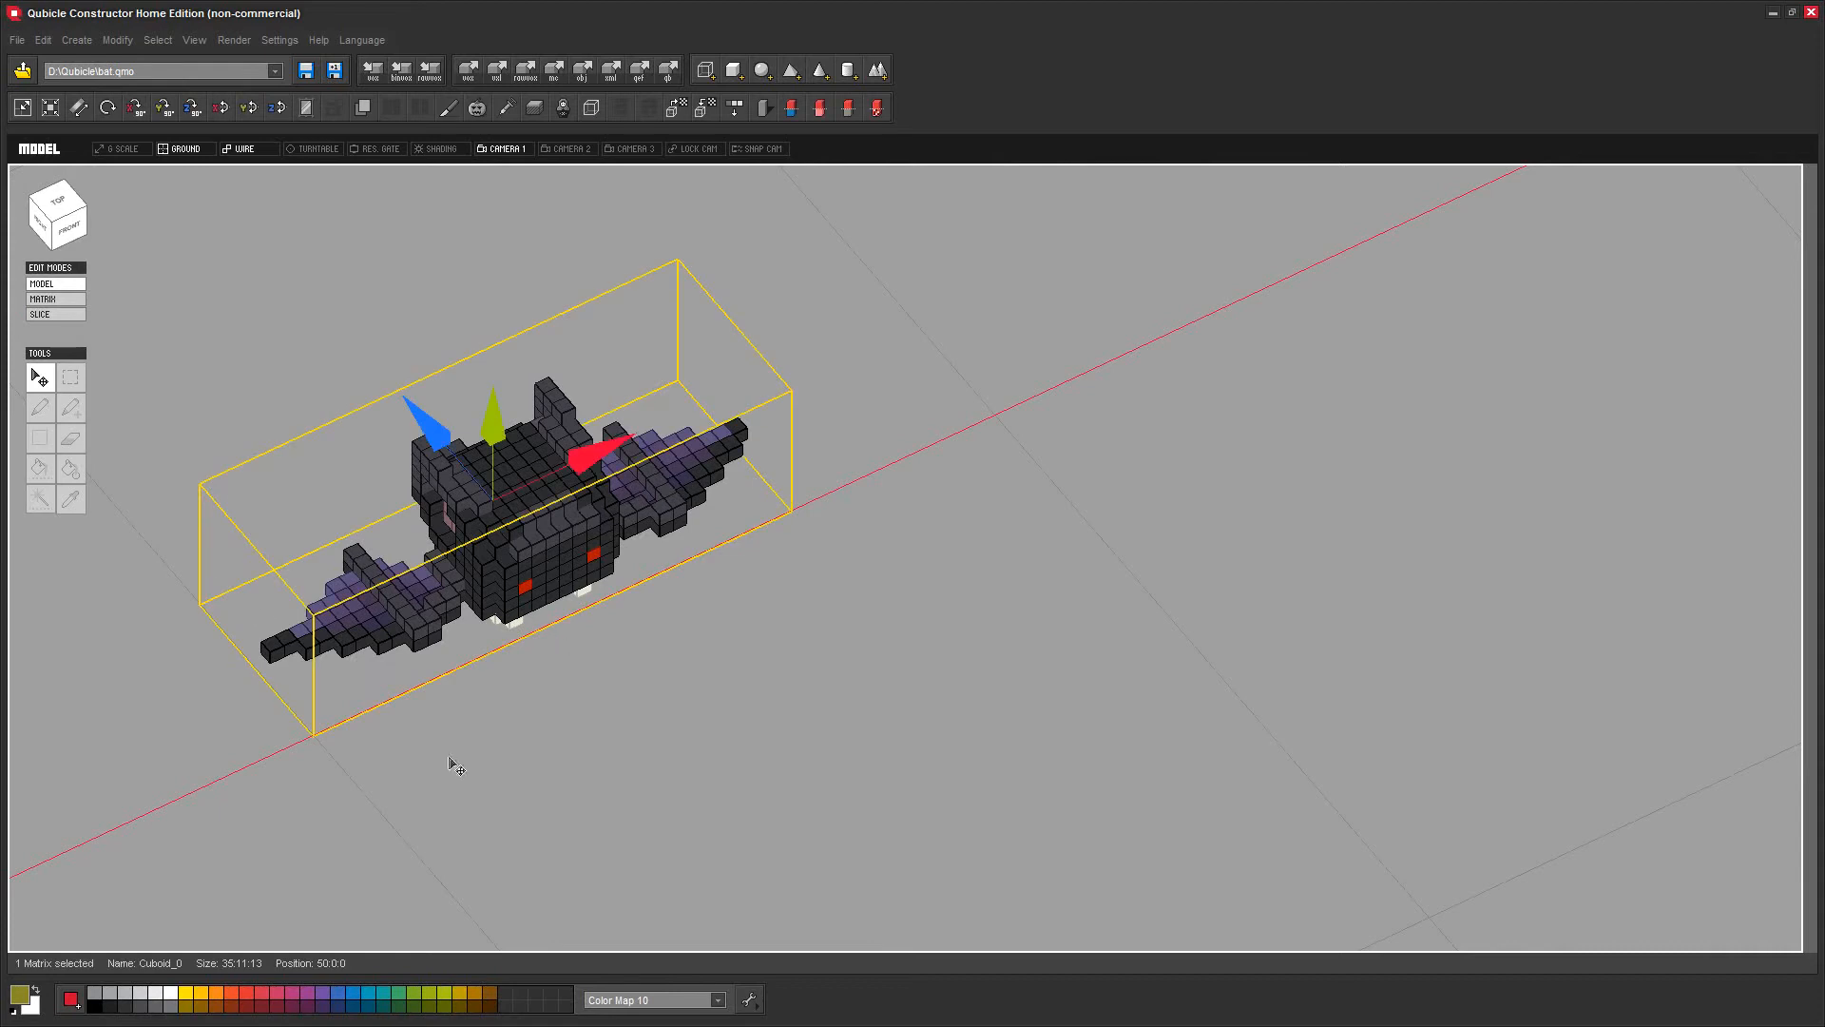
left_click(79, 108)
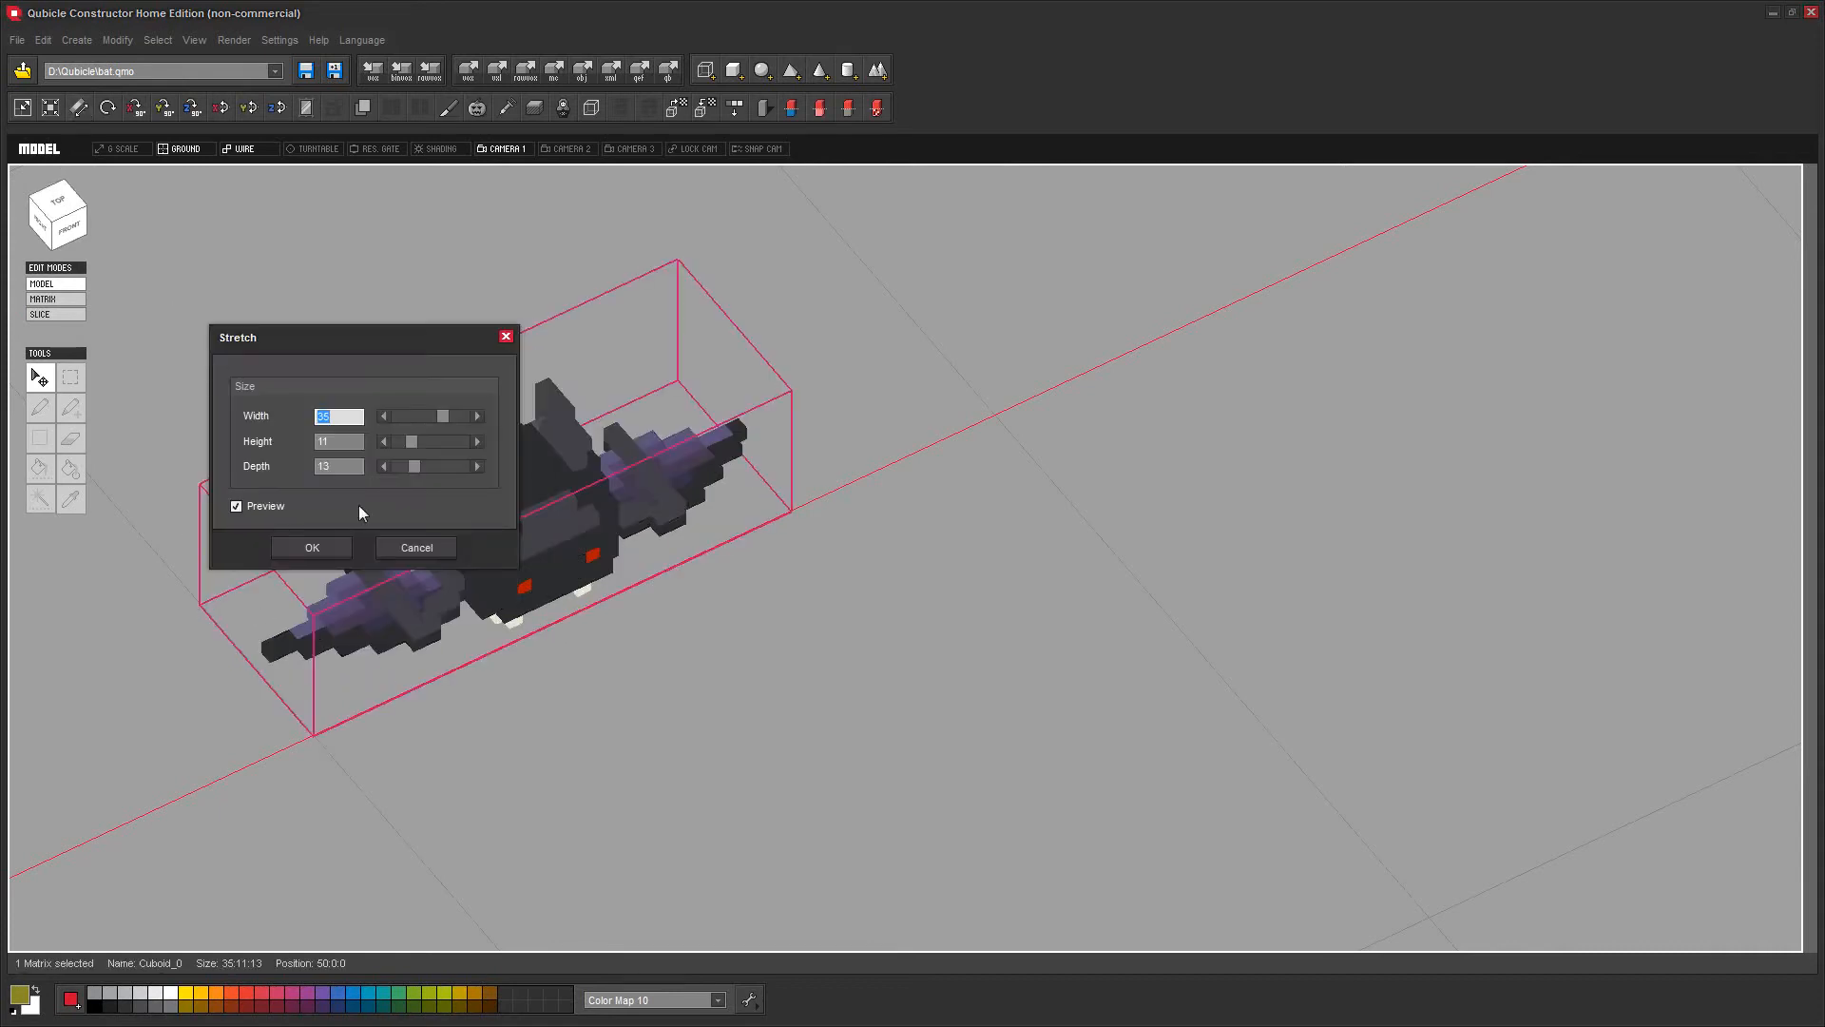
type("70")
left_click(339, 440)
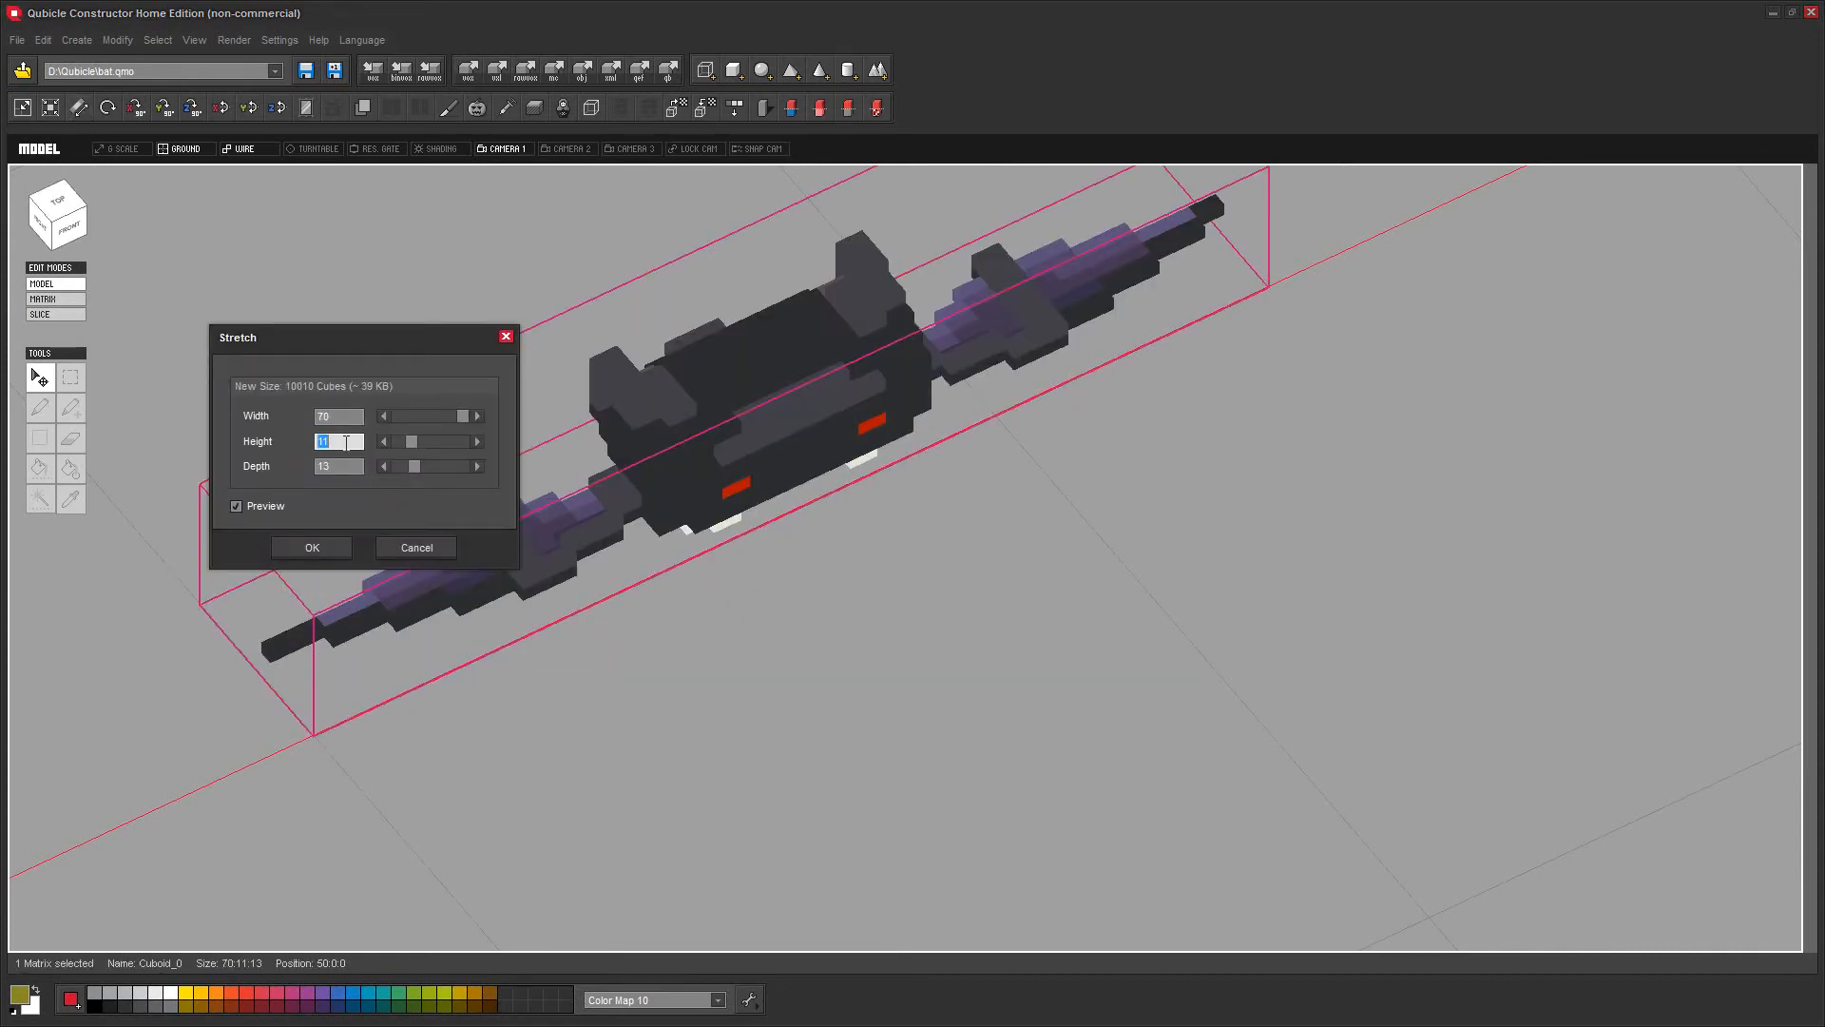
type("22")
left_click(336, 465)
type("26")
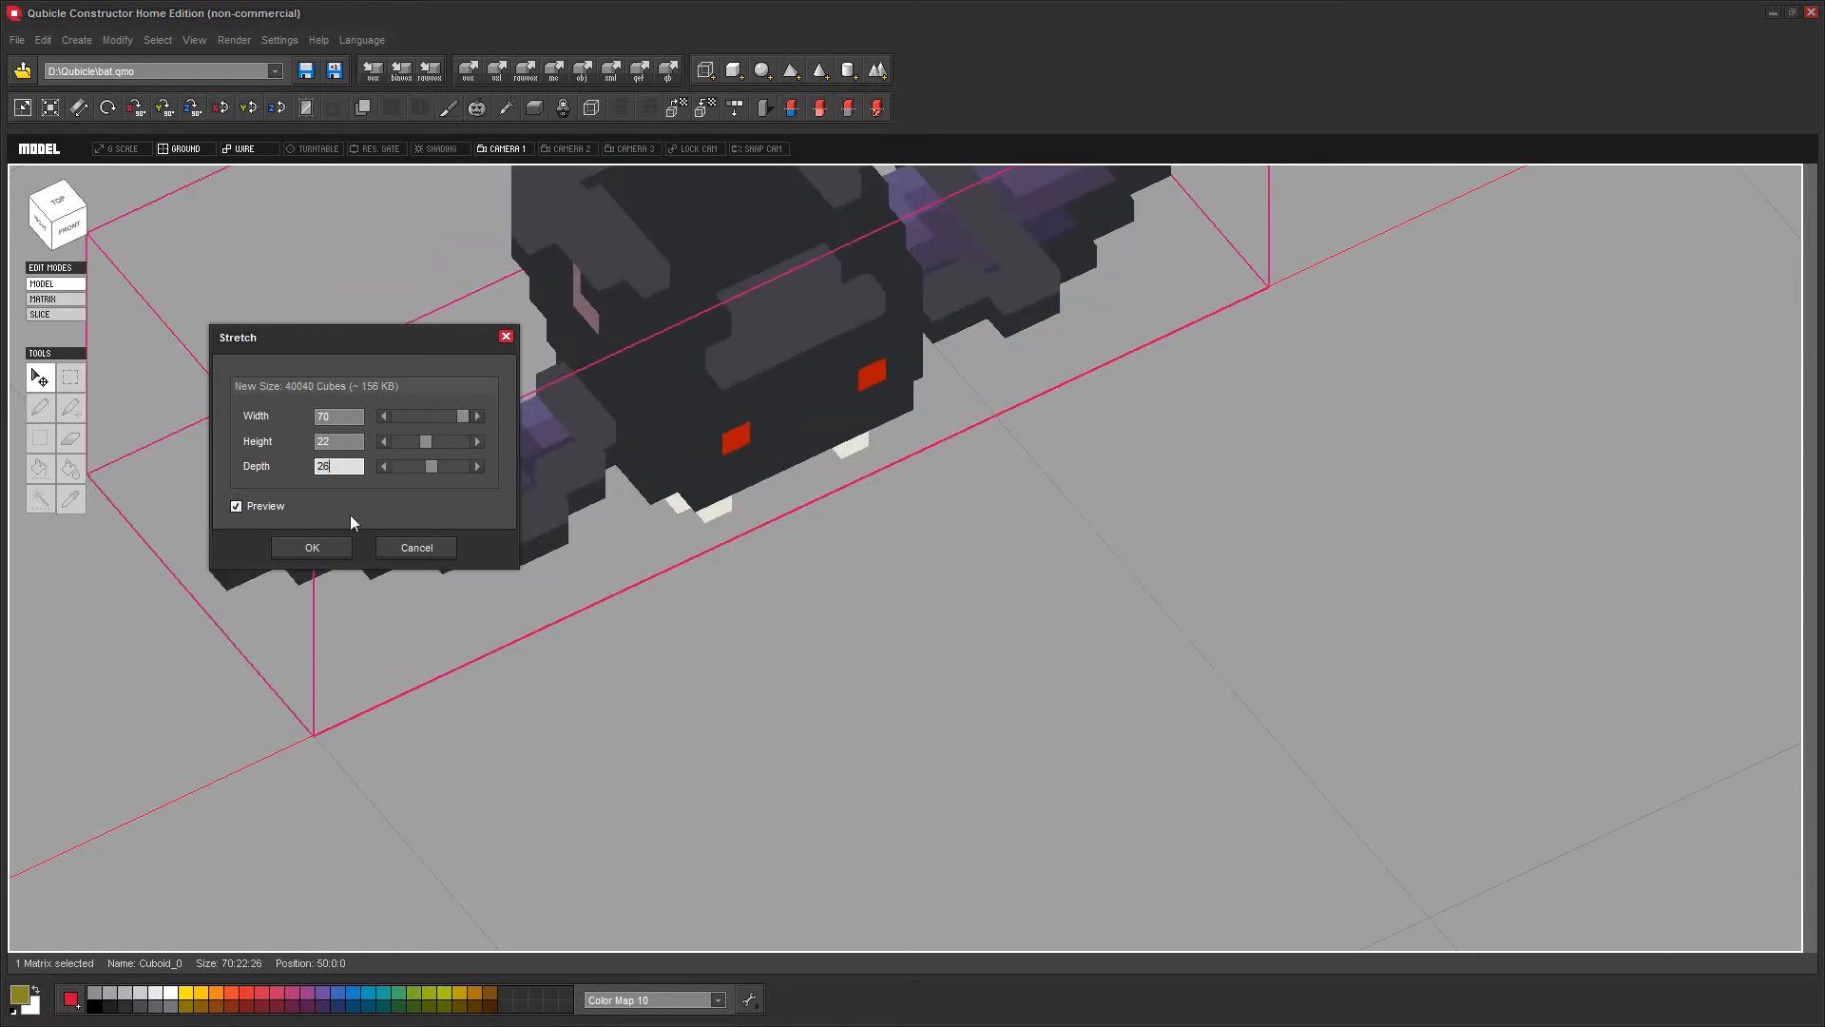
left_click(312, 548)
left_click(737, 686)
Select the stretched bat and undo its last stretch
mouse_move(965, 633)
right_mouse_down()
mouse_move(965, 604)
mouse_move(966, 623)
right_mouse_up()
scroll(966, 654, "down", 5)
middle_click_drag(965, 656, 1378, 392)
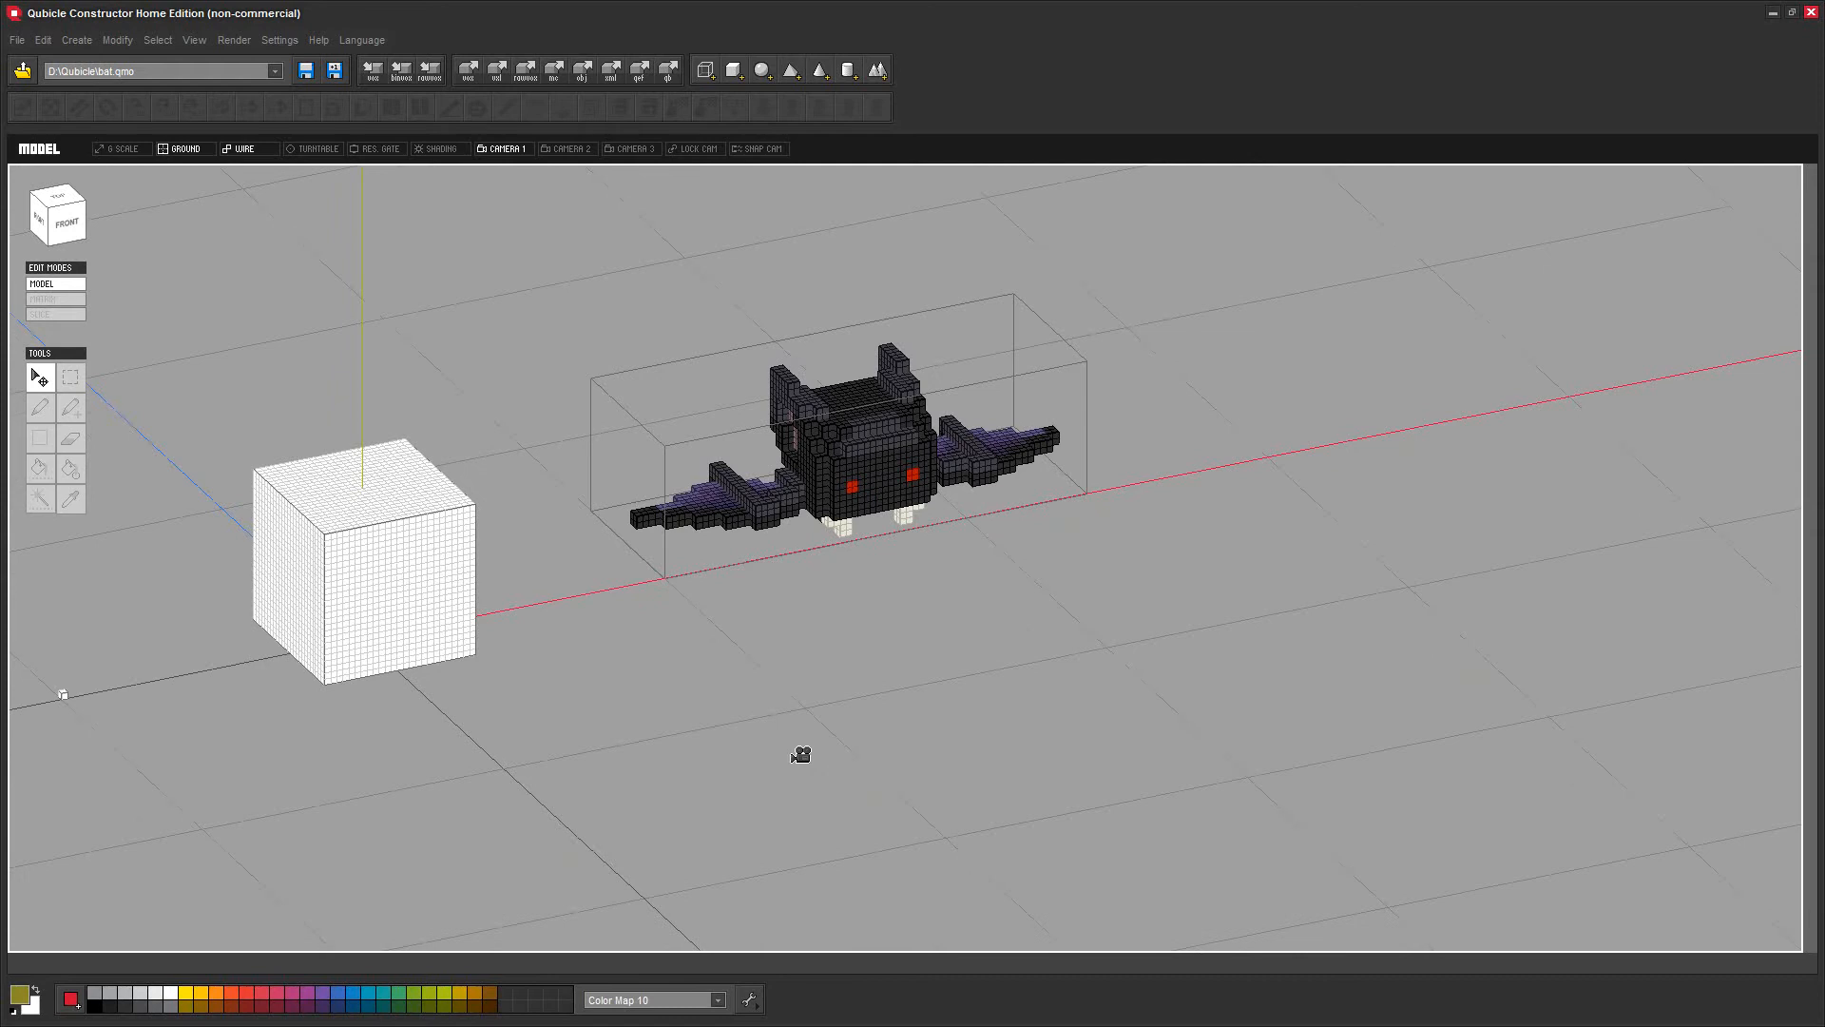
right_click_drag(801, 754, 826, 768)
middle_click_drag(901, 567, 820, 661)
left_click(722, 511)
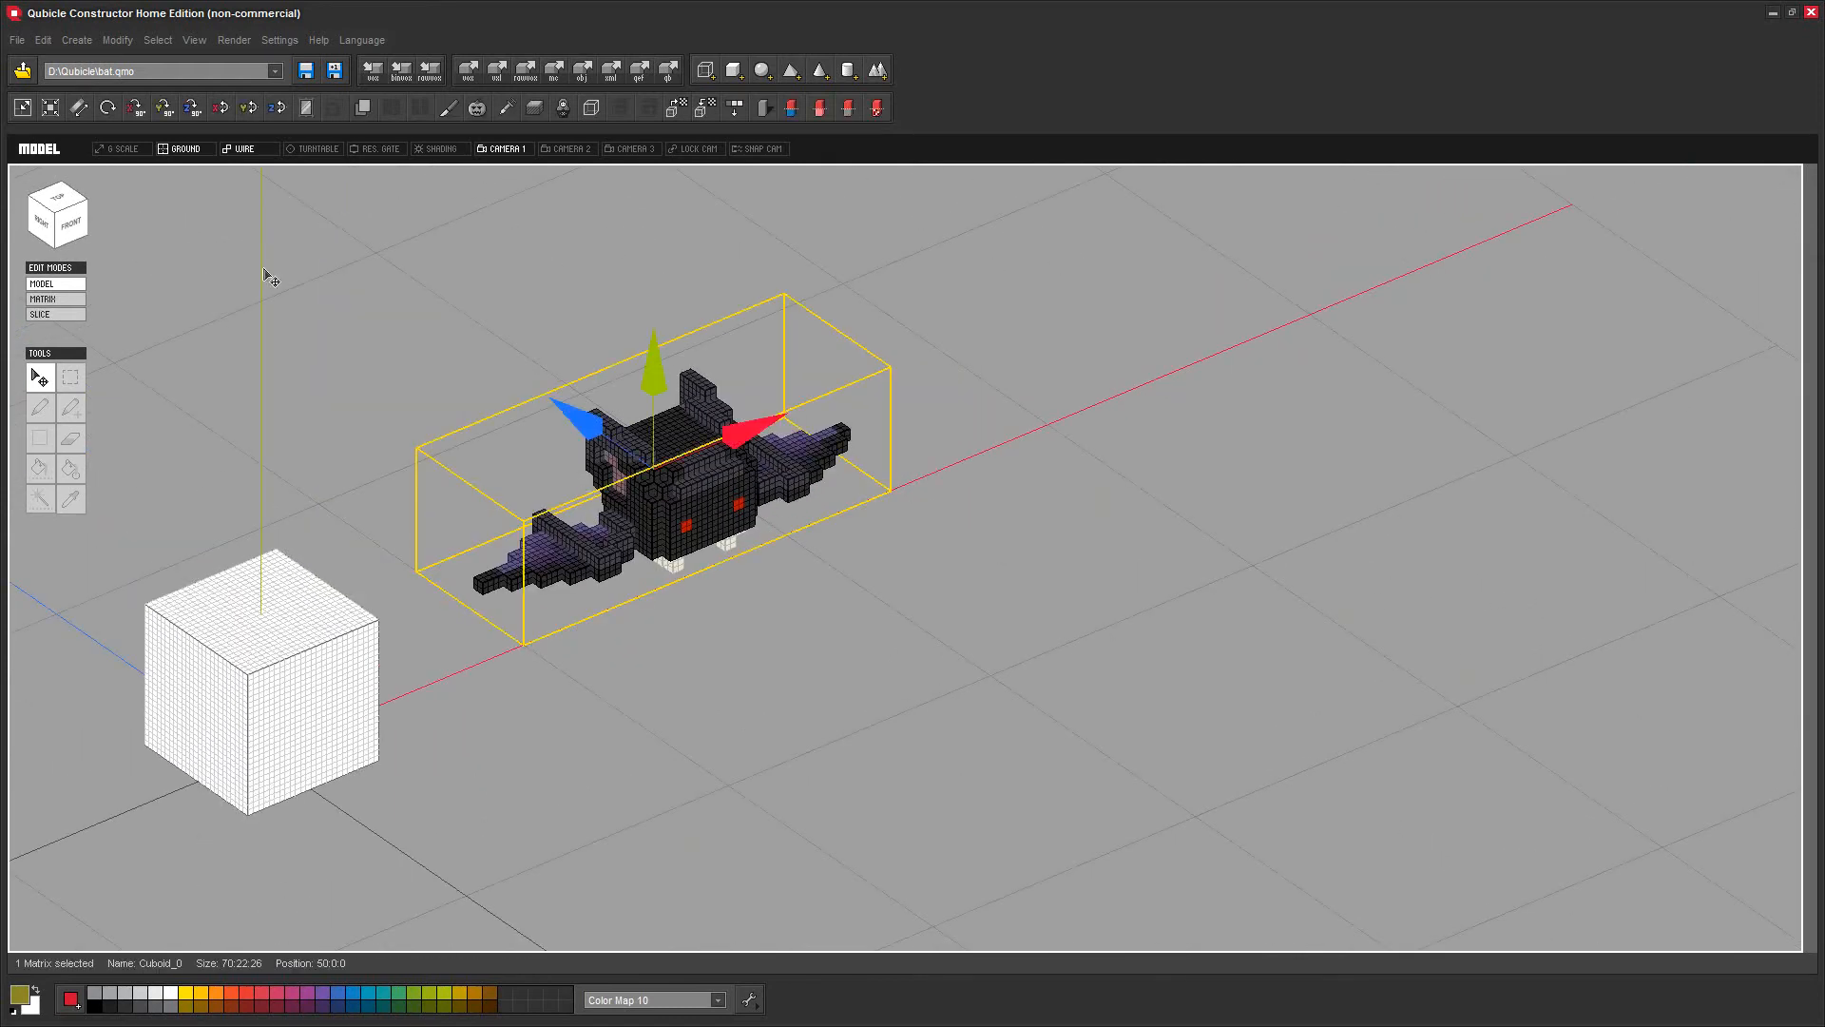
left_click(96, 150)
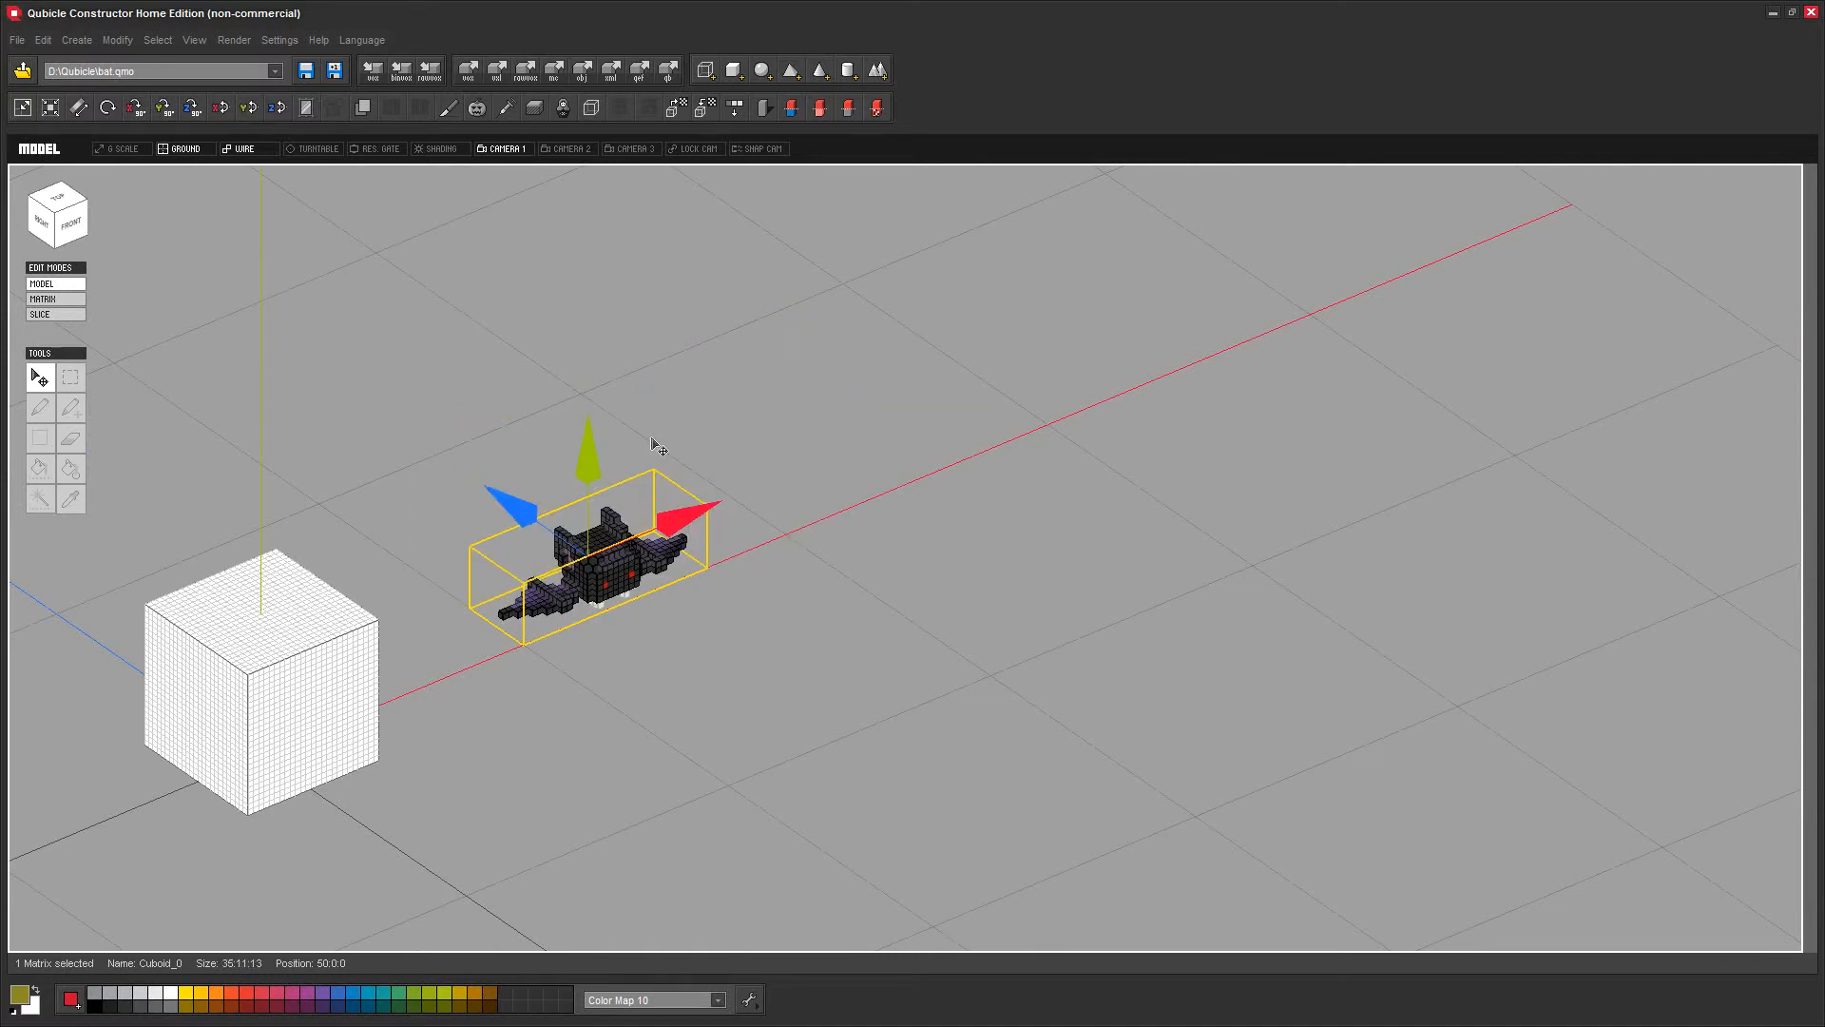
Select the bat and stretch it to 45 wide, 15 high and 20 deep
left_click(764, 656)
middle_click_drag(620, 674, 824, 649)
scroll(823, 649, "up", 3)
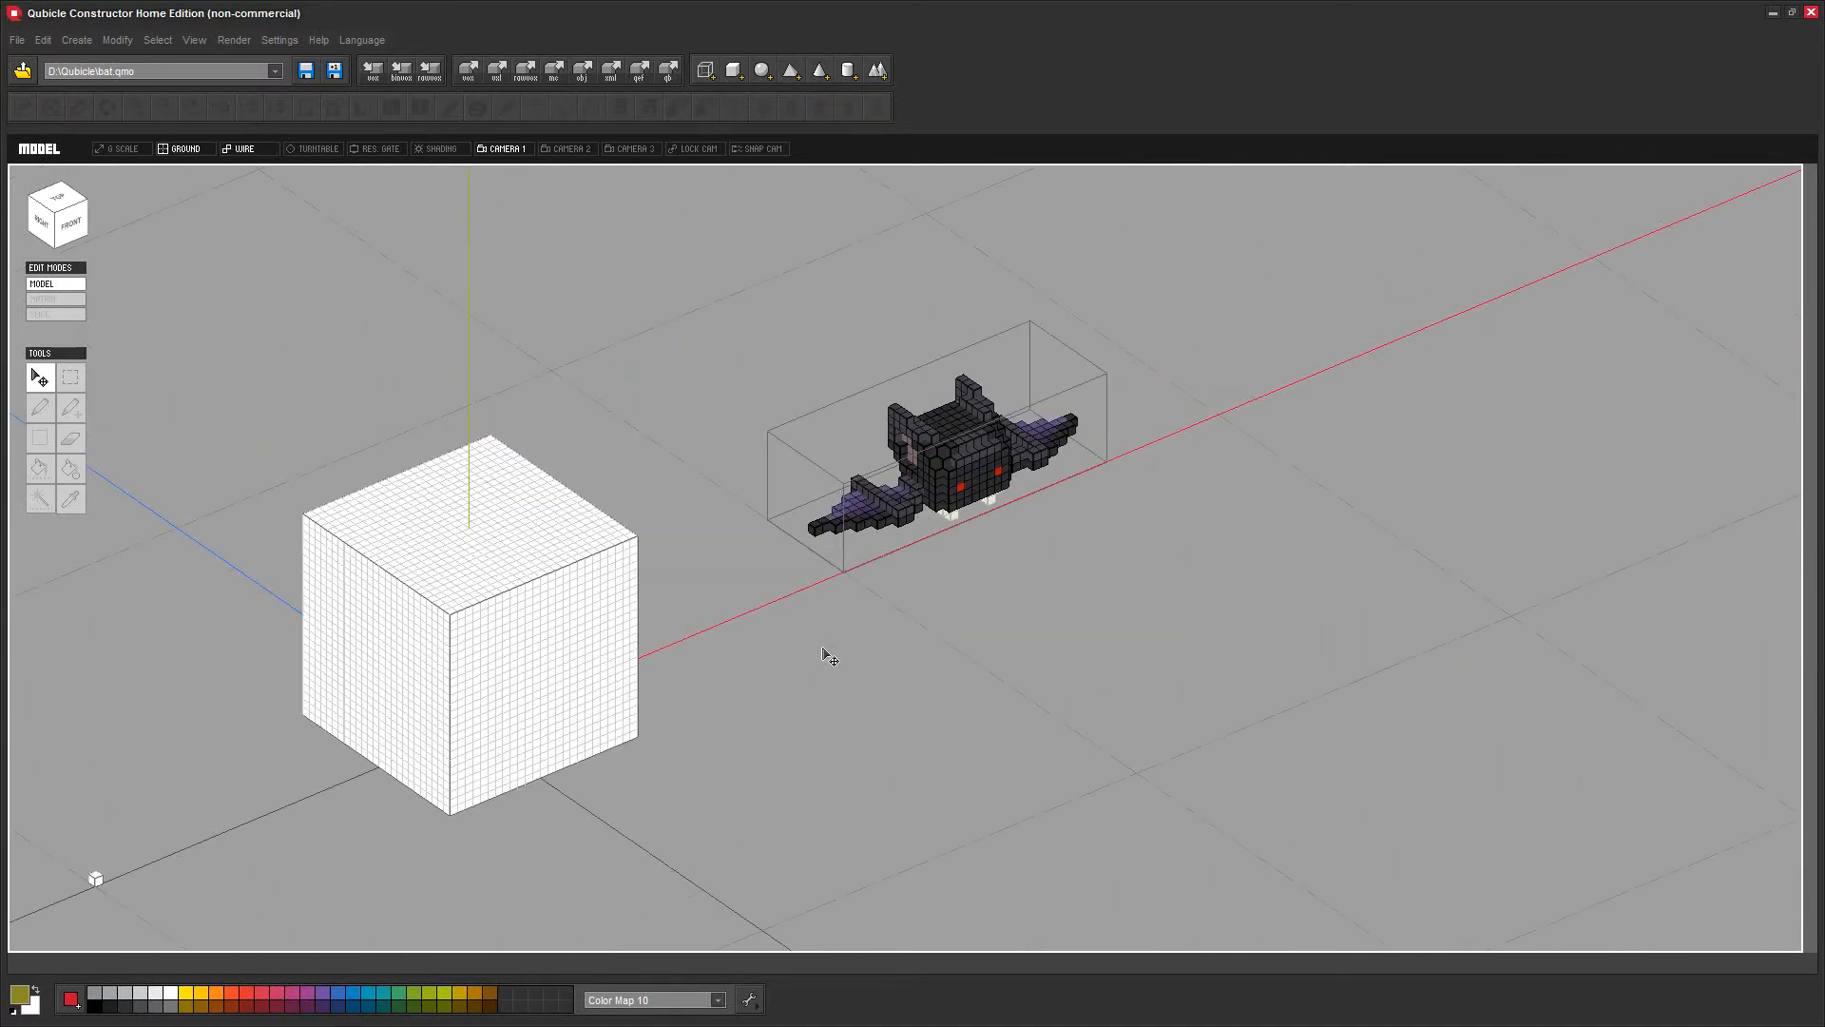
scroll(1059, 623, "up", 2)
middle_click_drag(1167, 595, 721, 742)
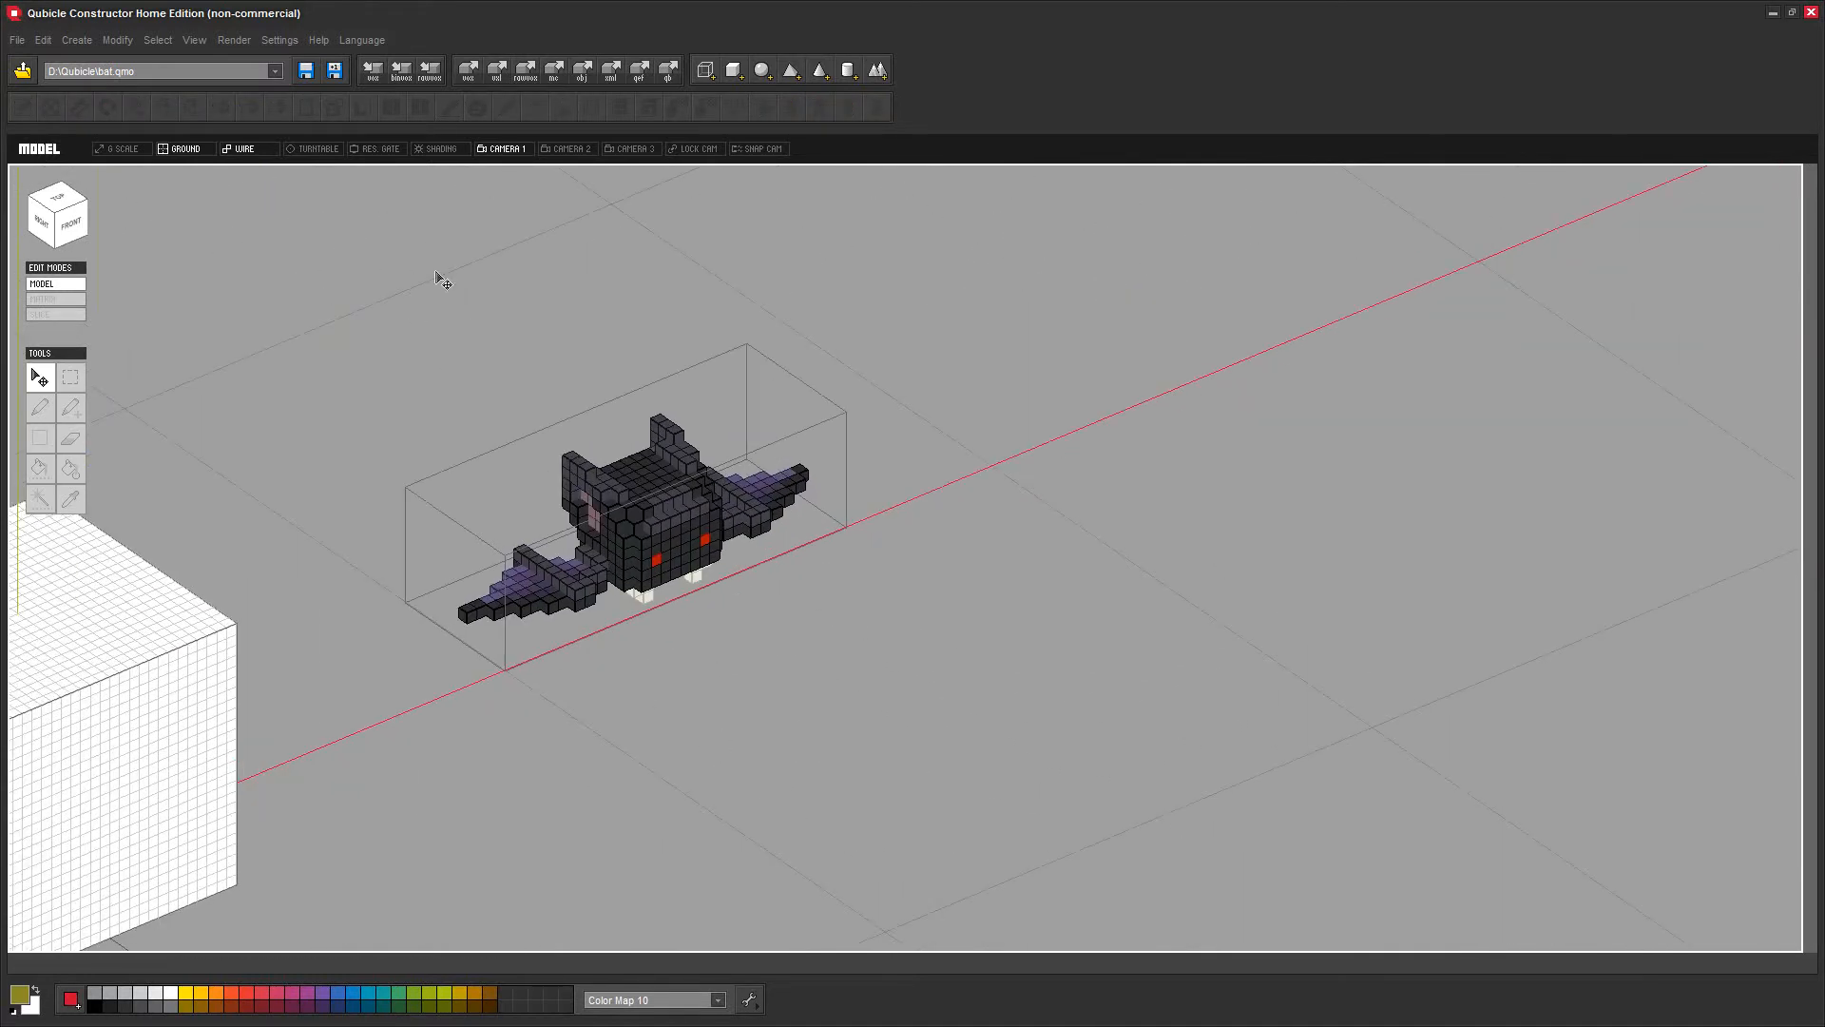
left_click(659, 571)
left_click(61, 110)
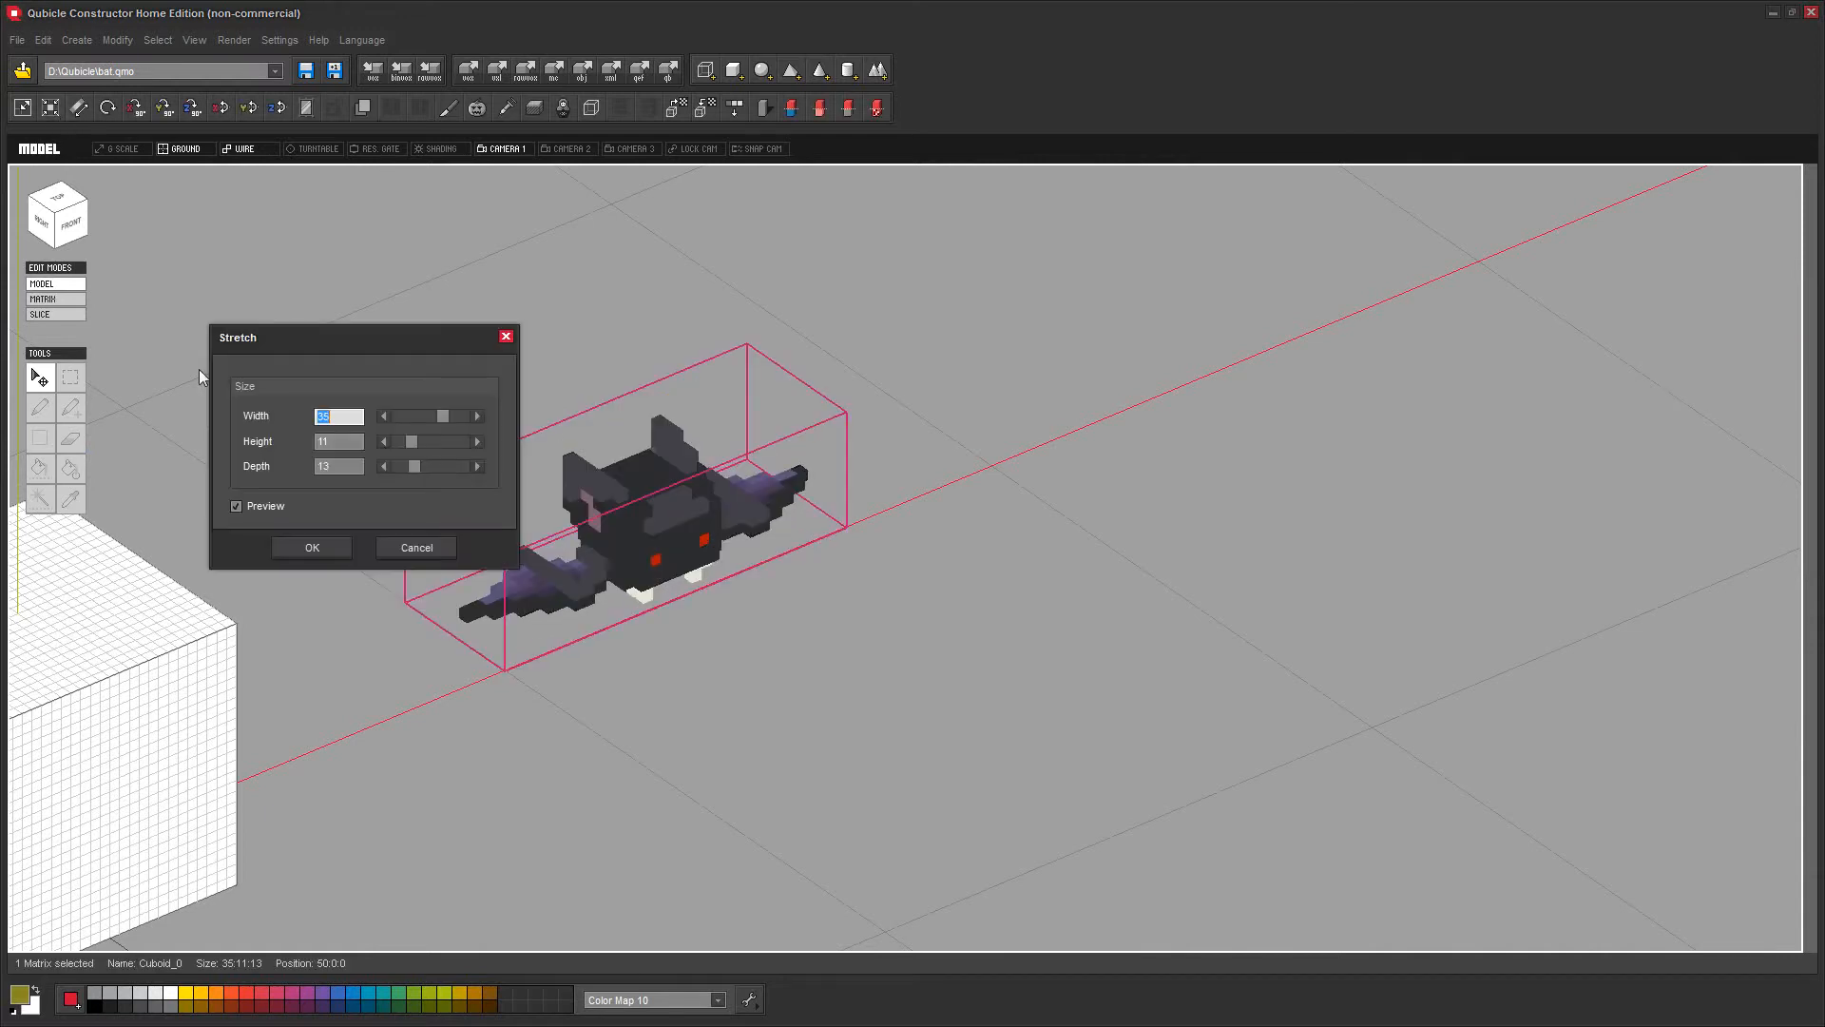
type("45")
left_click(340, 442)
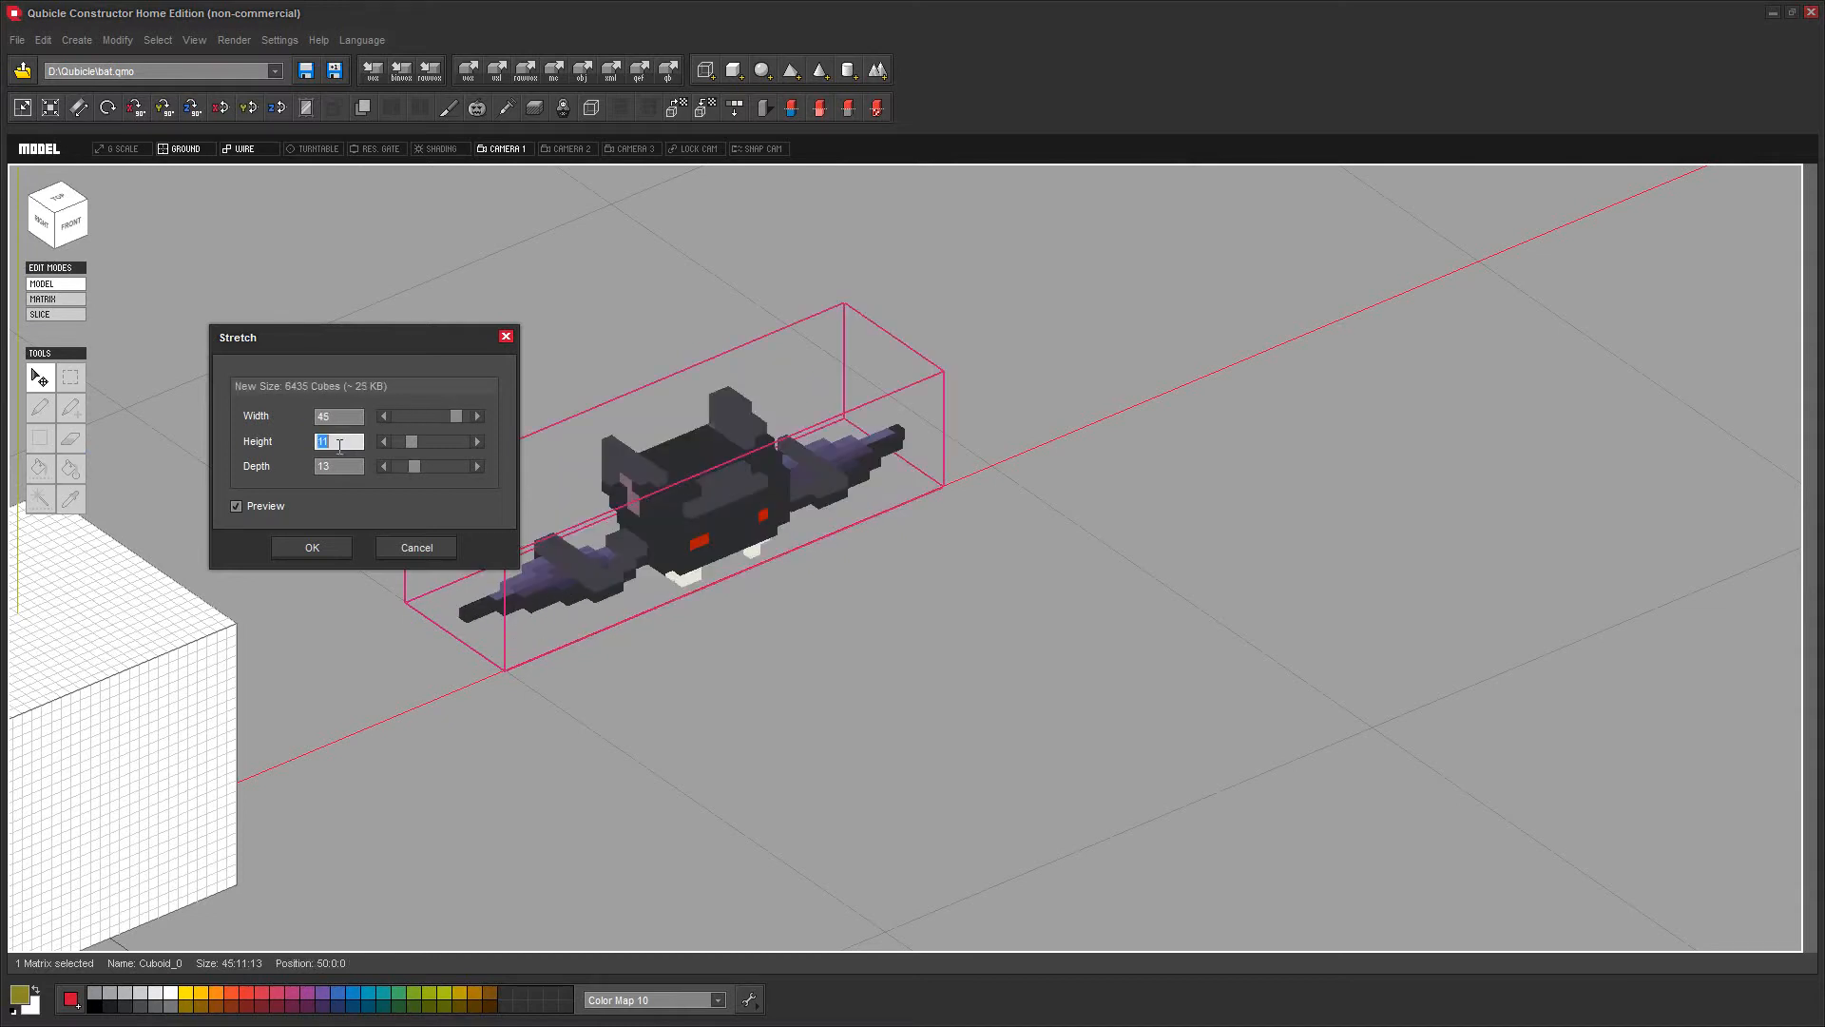
type("15")
left_click(339, 466)
type("20")
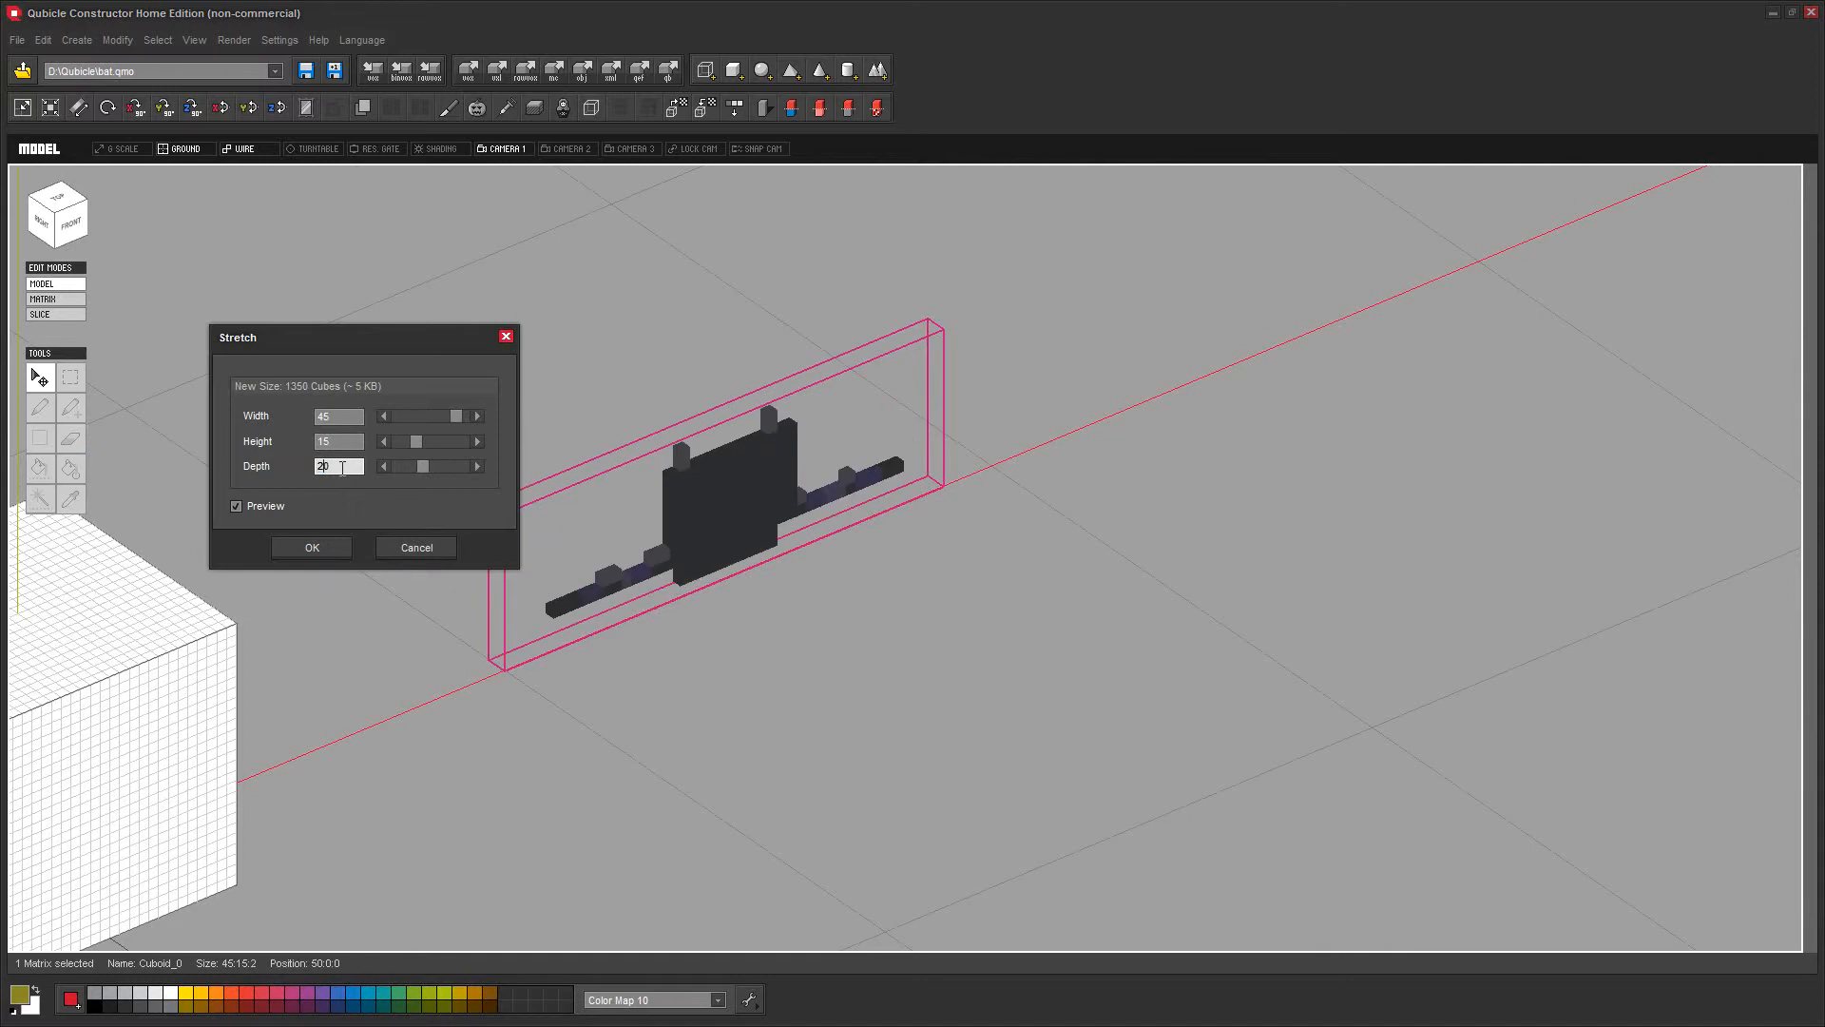
left_click(306, 548)
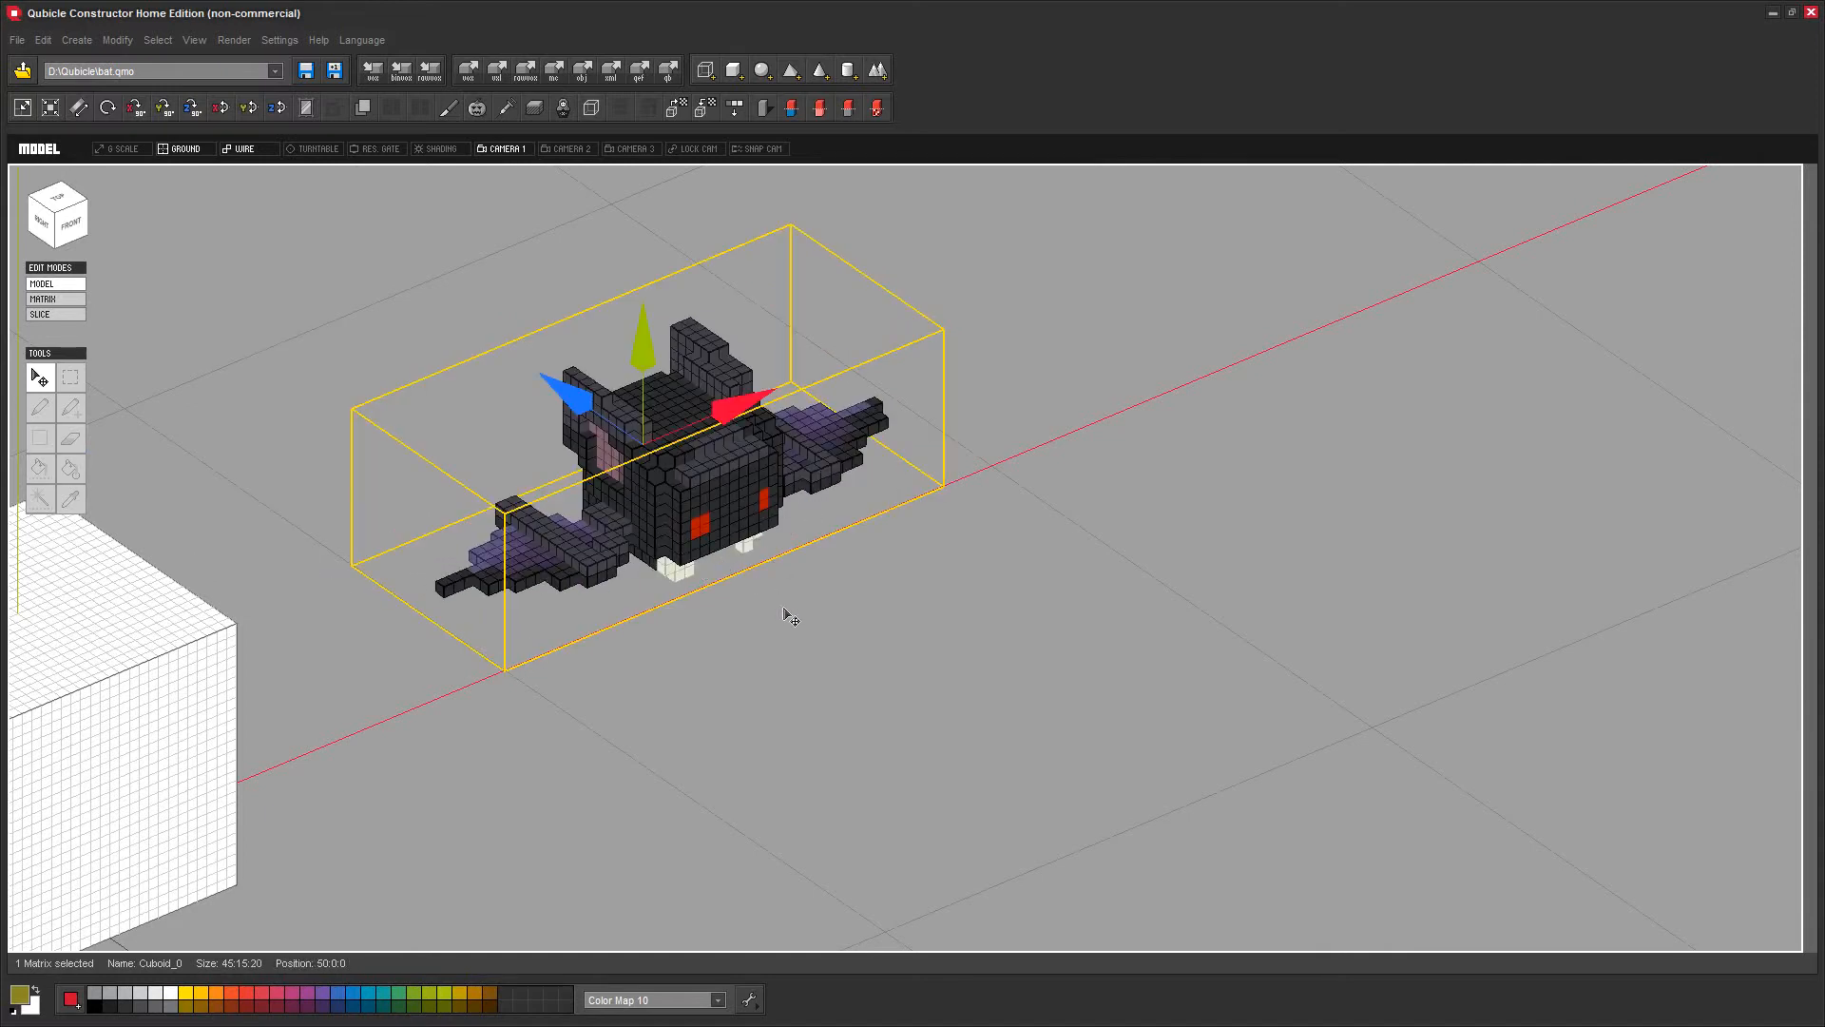
Inspect the stretched bat from a higher angle and undo its stretch
right_click_drag(790, 617, 755, 644)
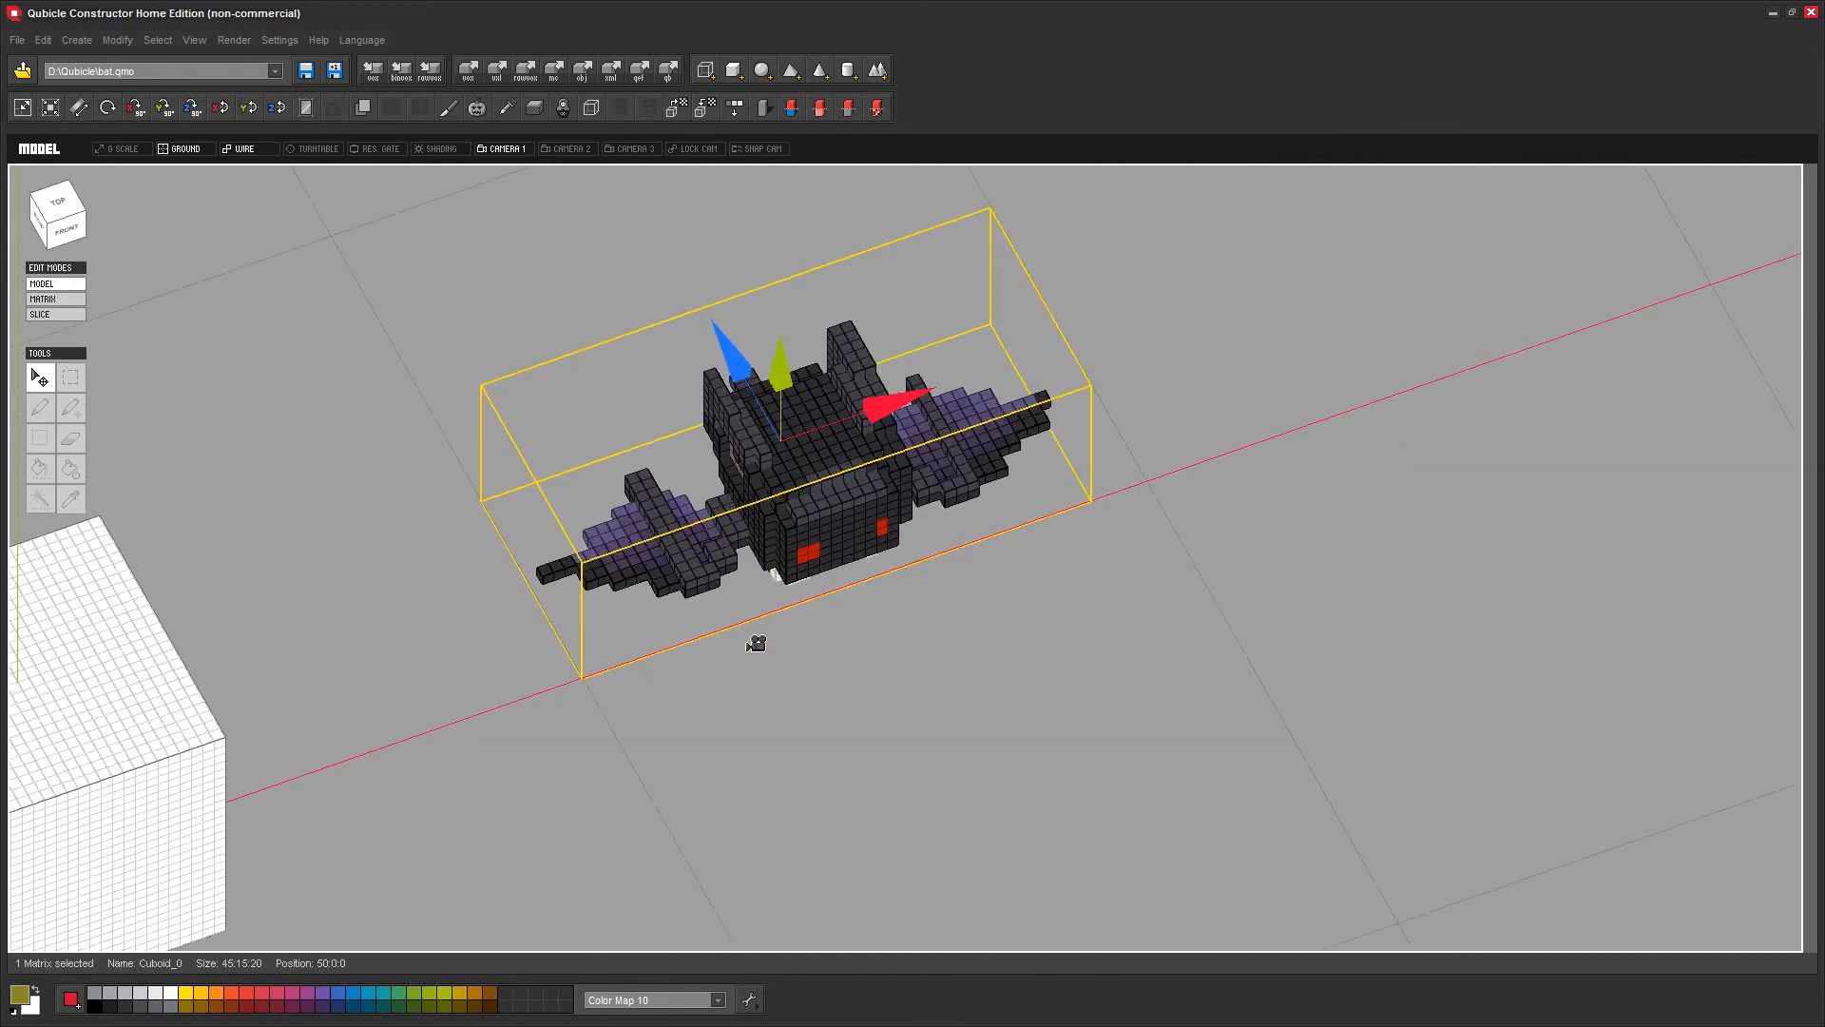
key("ctrl+z")
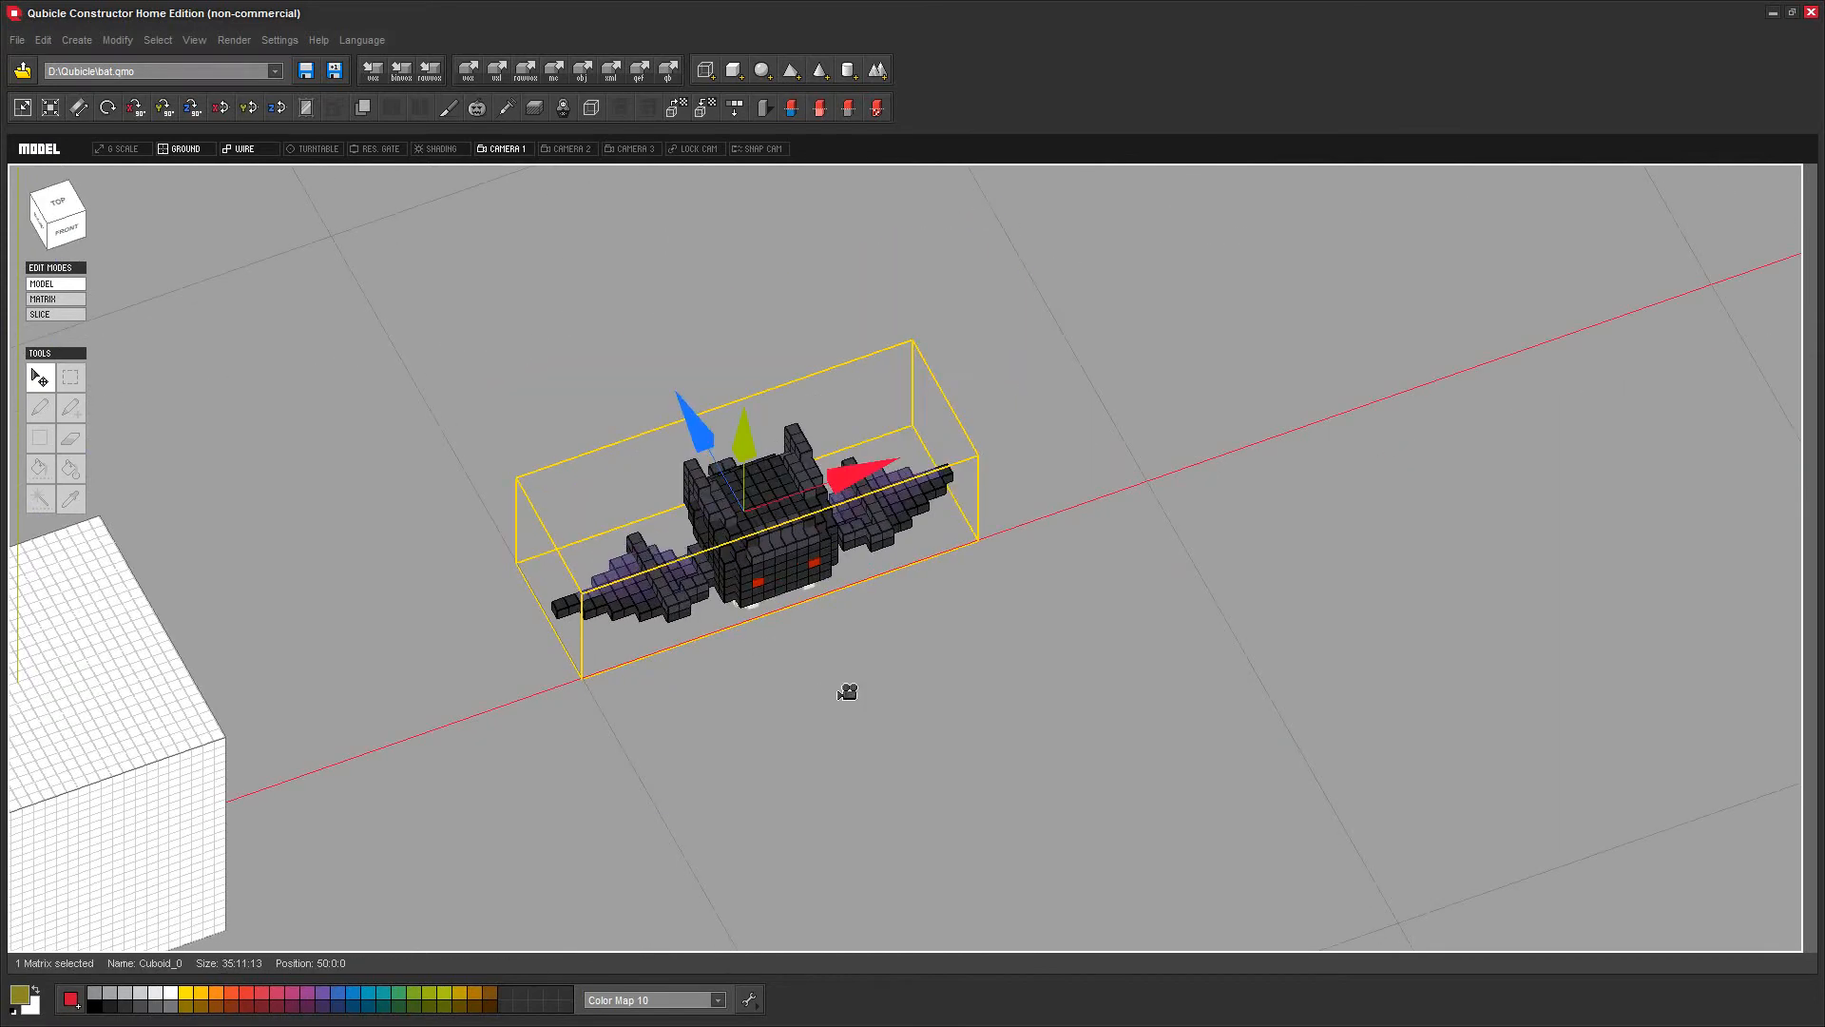
right_click_drag(847, 692, 859, 652)
middle_click_drag(567, 766, 1031, 680)
middle_click_drag(834, 698, 980, 654)
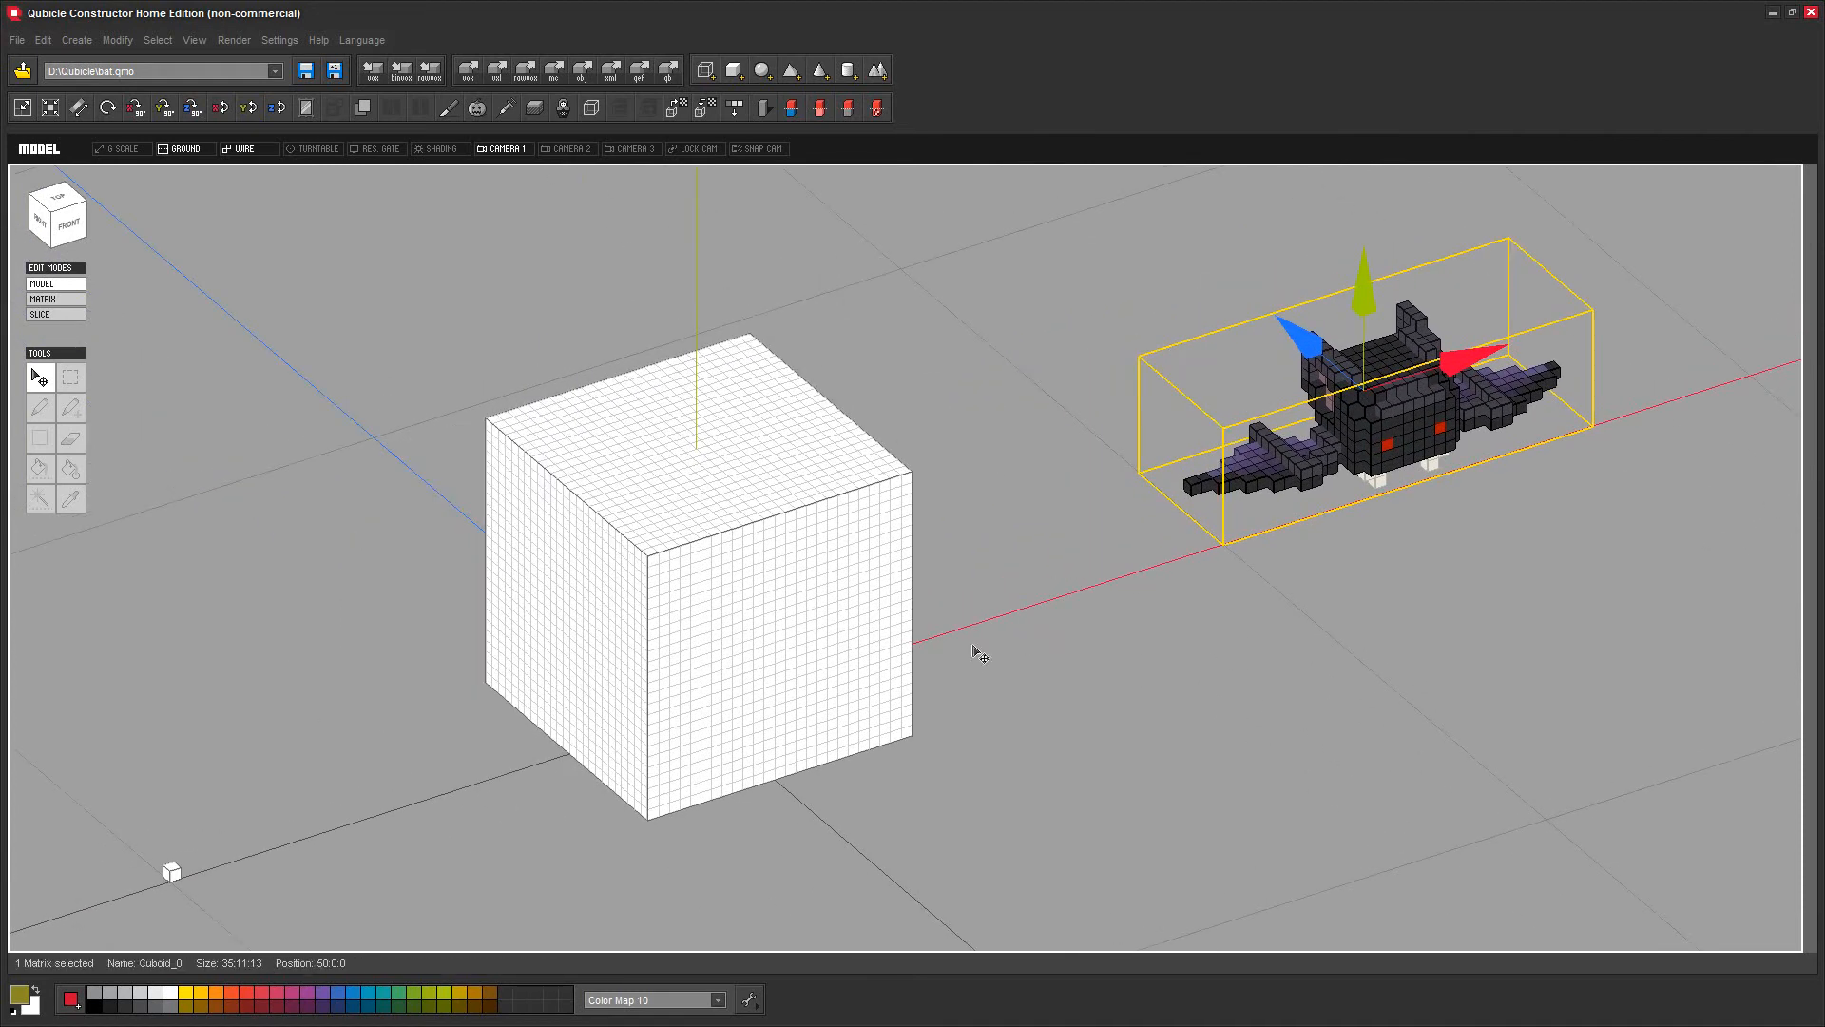
Select the large white cube and move it to position 0:0:0, with its corner at the origin
left_click(698, 654)
left_click_drag(640, 526, 564, 454)
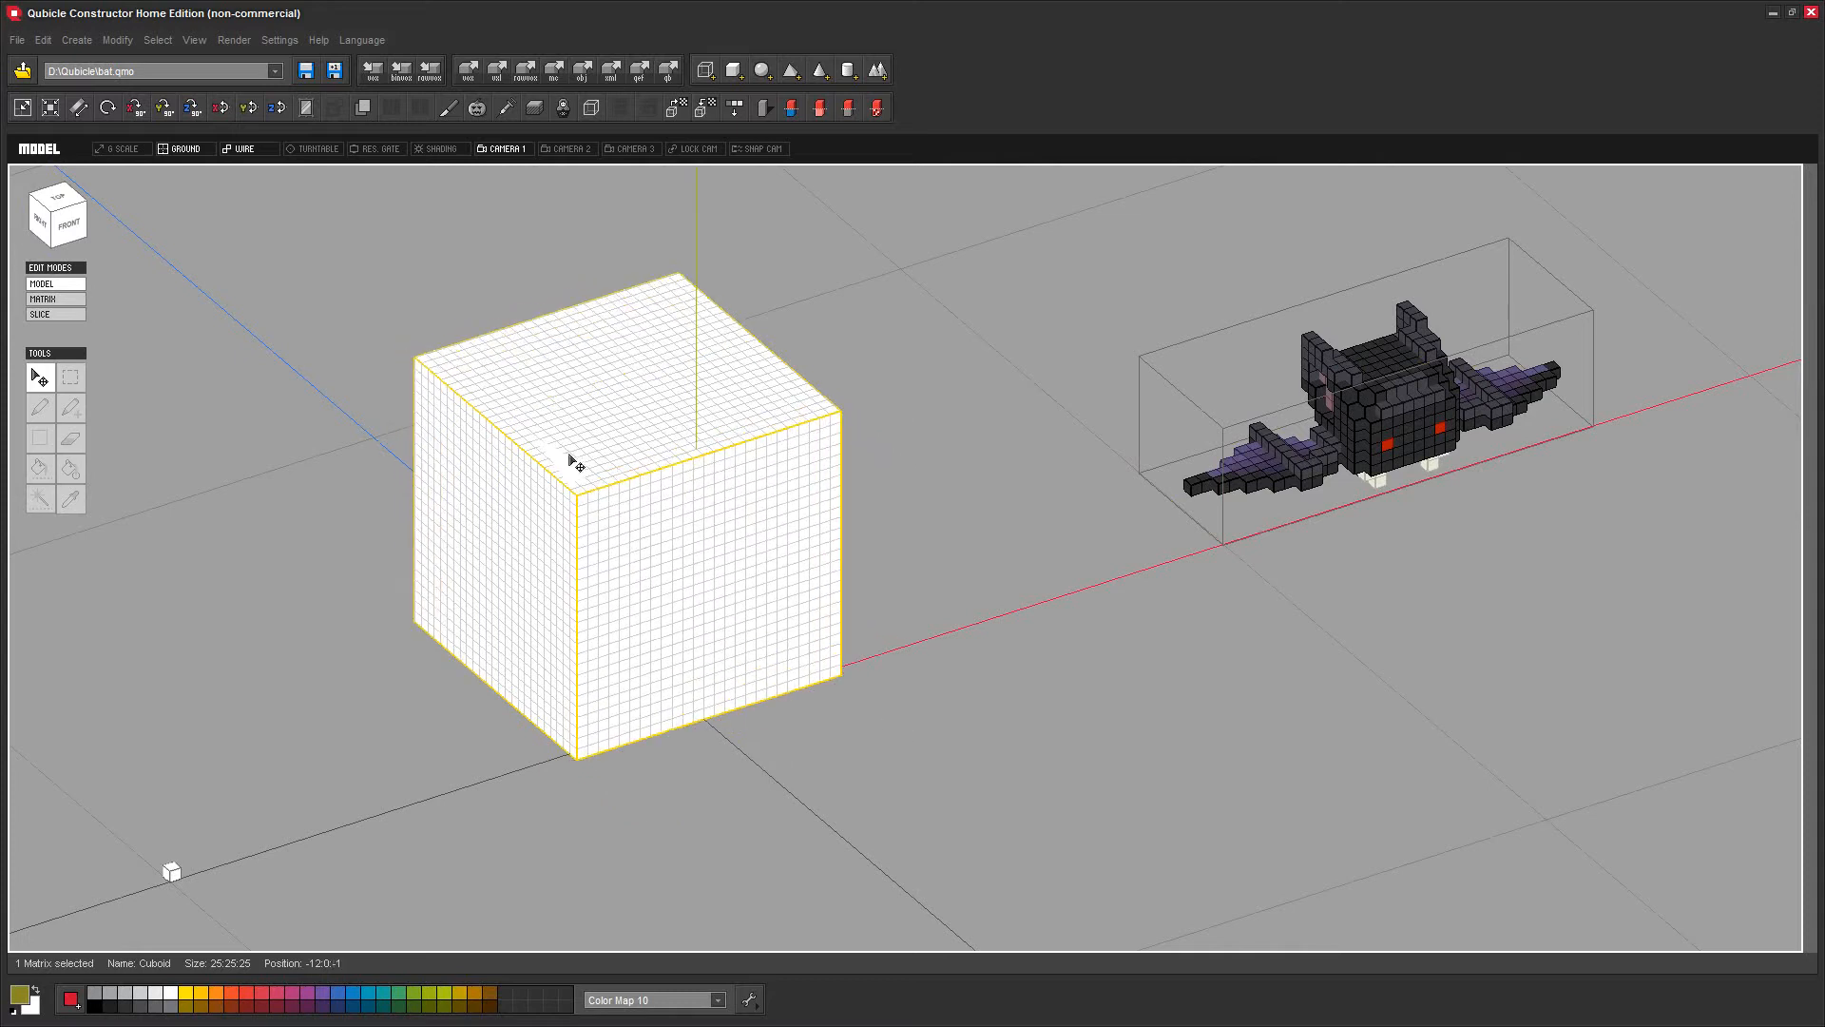
key("ctrl+z")
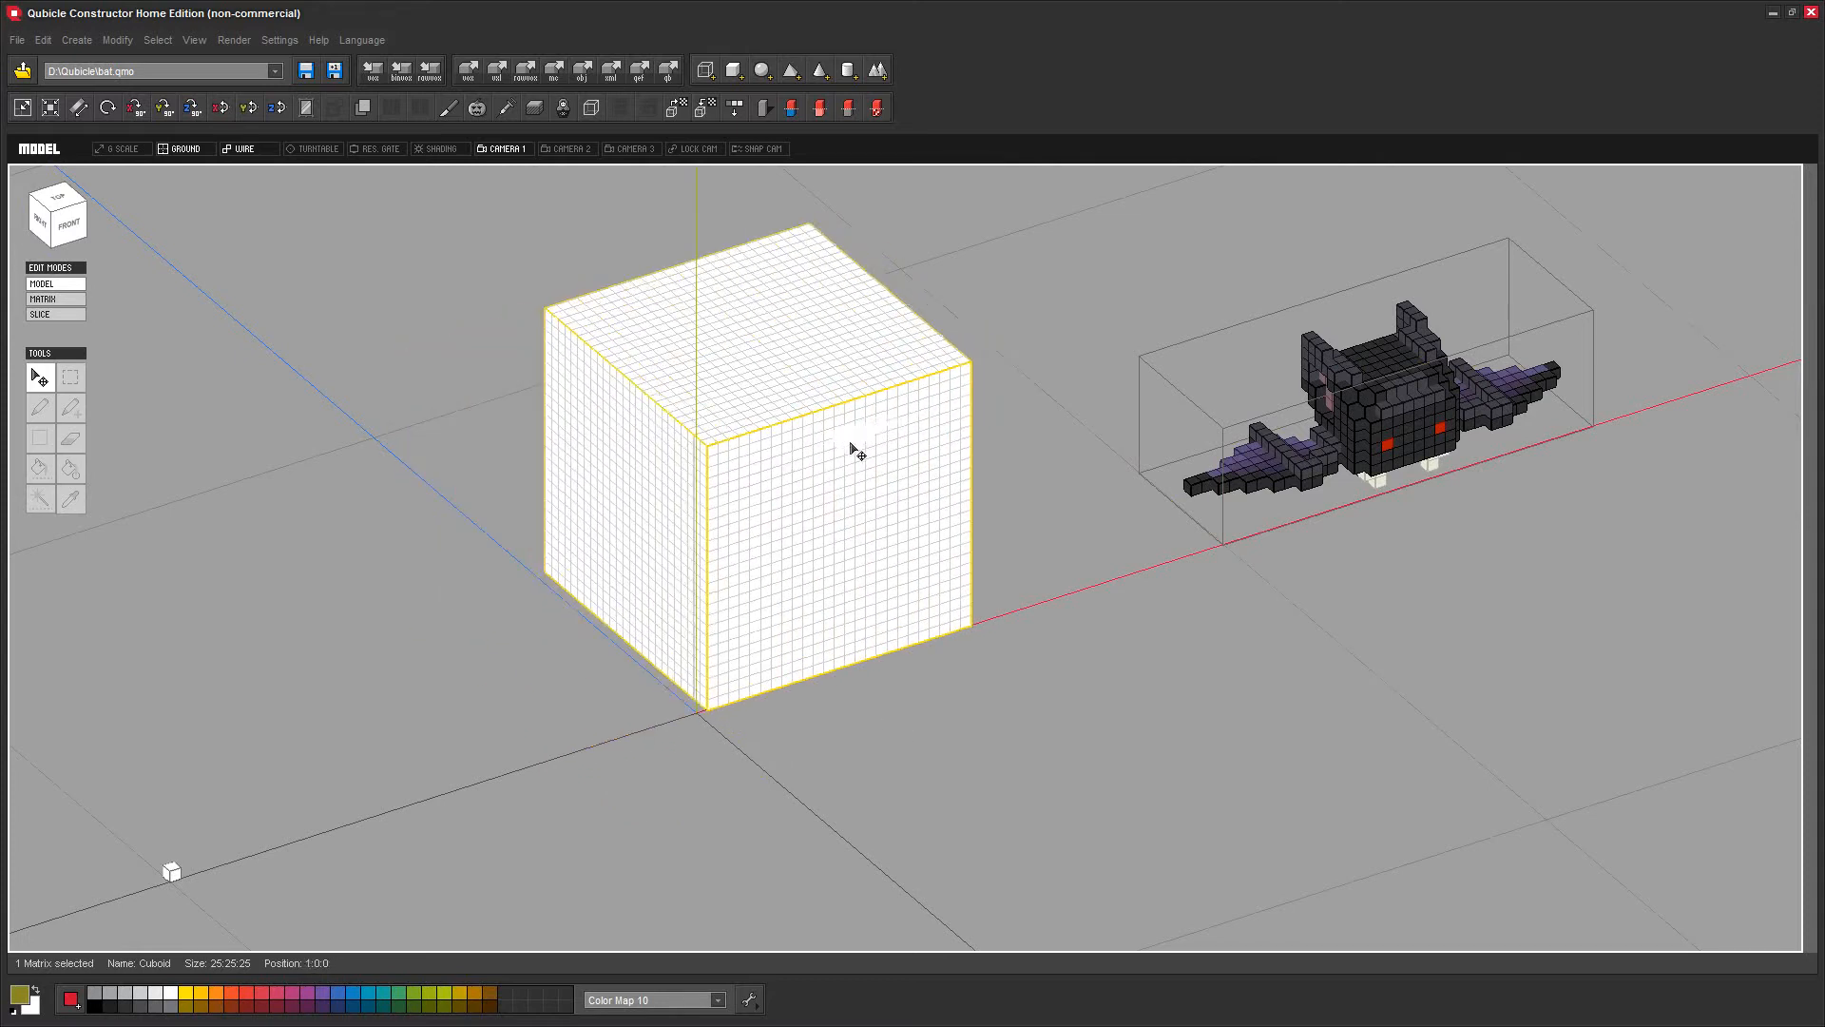
Select the small cuboid, move it along the red axis to position -21:0:0, and clear the selection
left_click(174, 878)
left_click(174, 878)
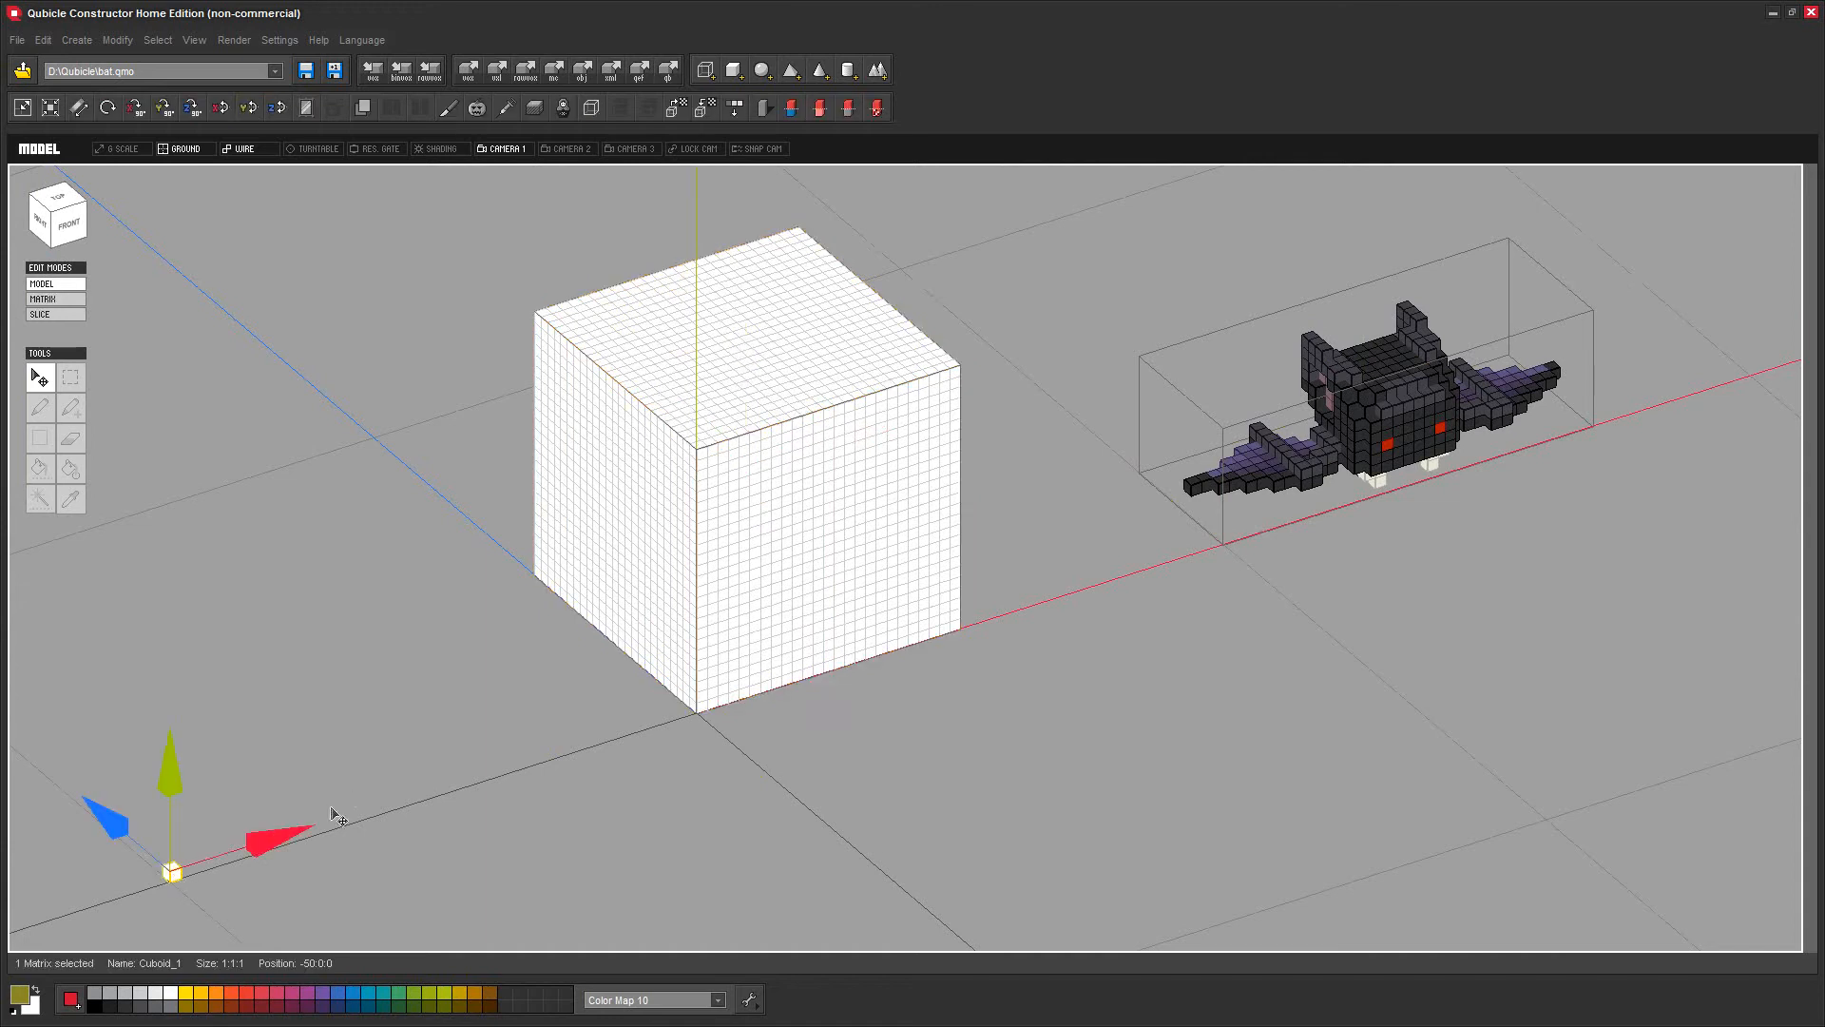
left_click_drag(295, 836, 592, 745)
left_click(1295, 701)
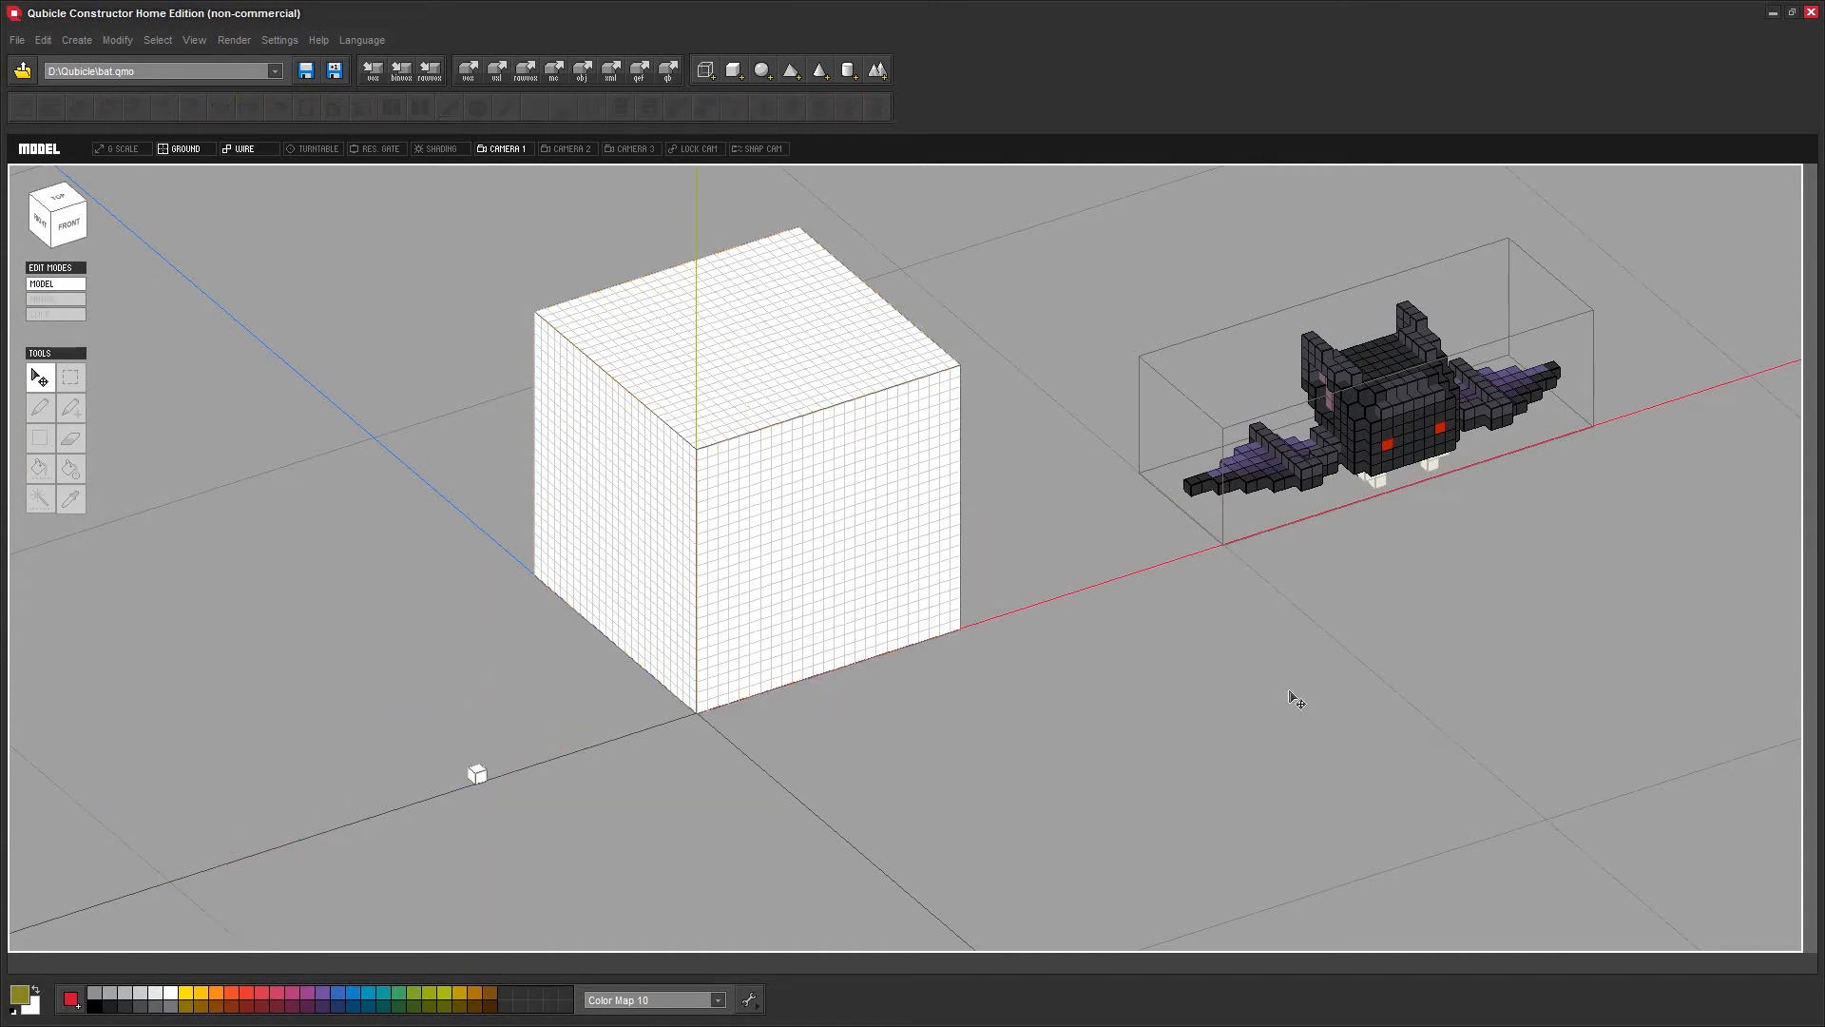
Examine the small cuboid in Matrix edit mode from several angles, switching back to Model mode after each look
scroll(1236, 732, "down", 3)
scroll(1072, 664, "up", 3)
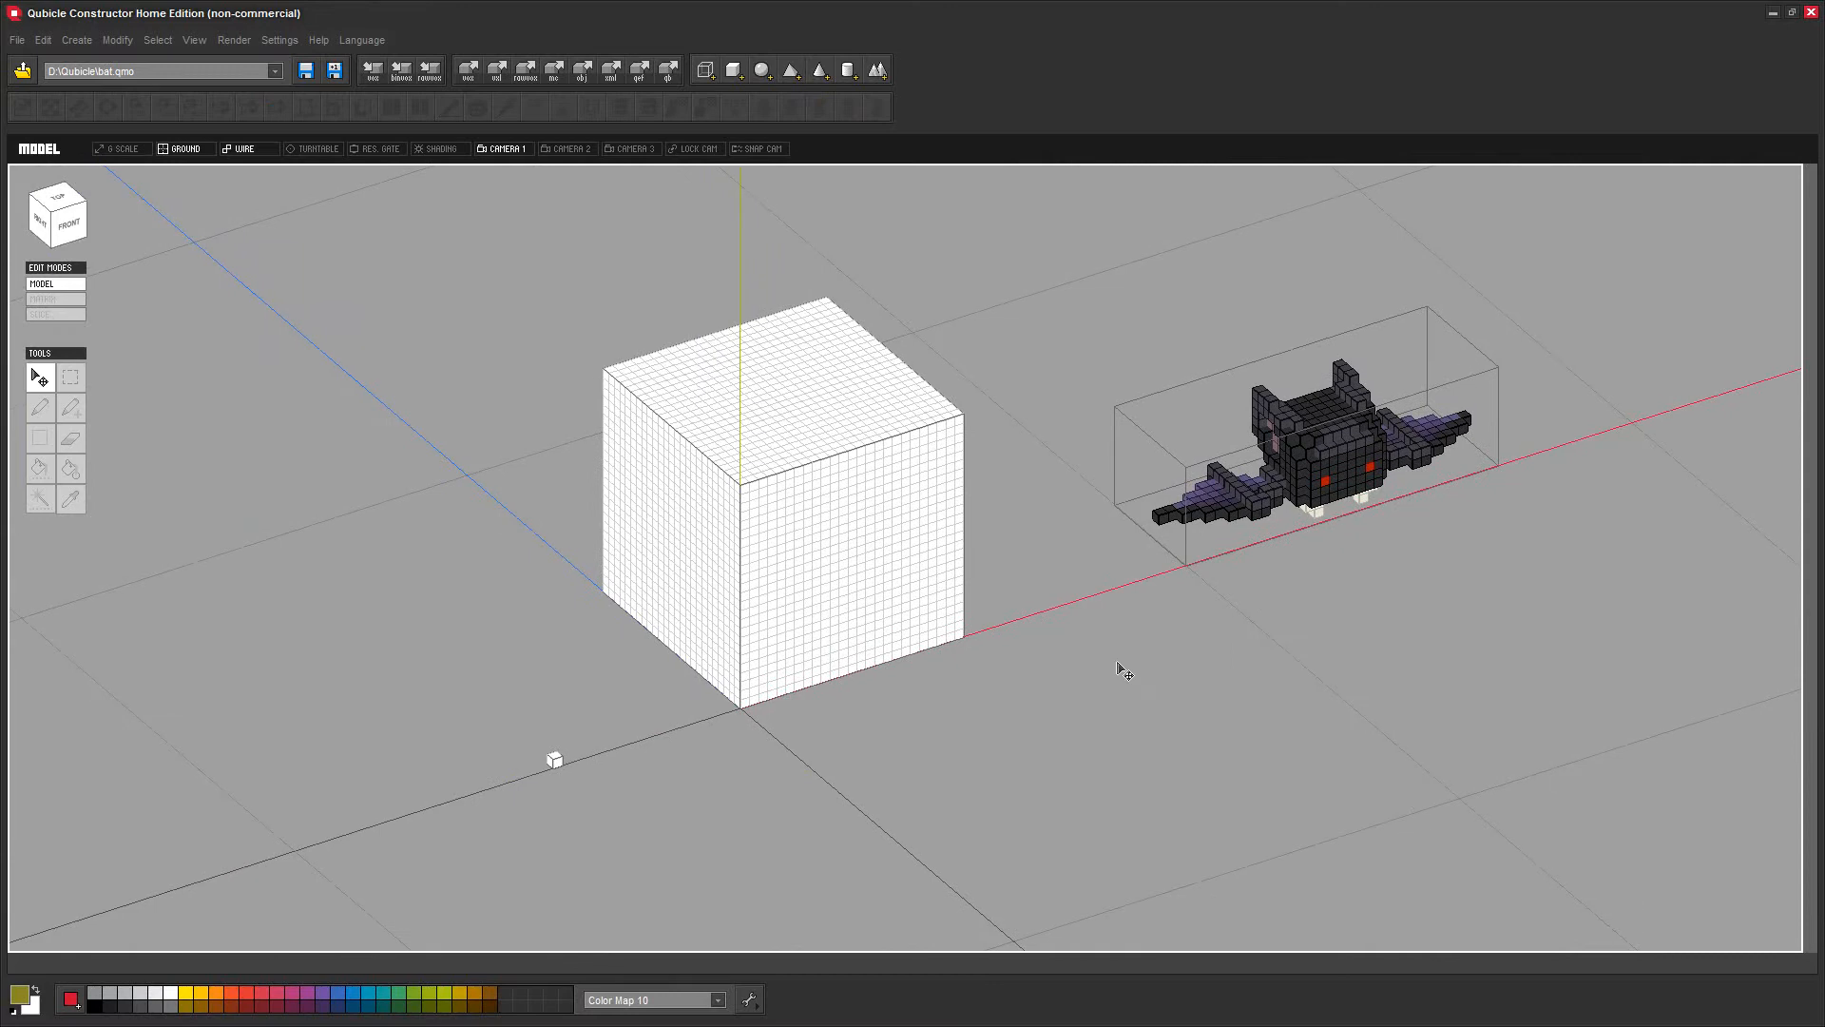
left_click(553, 763)
double_click(556, 765)
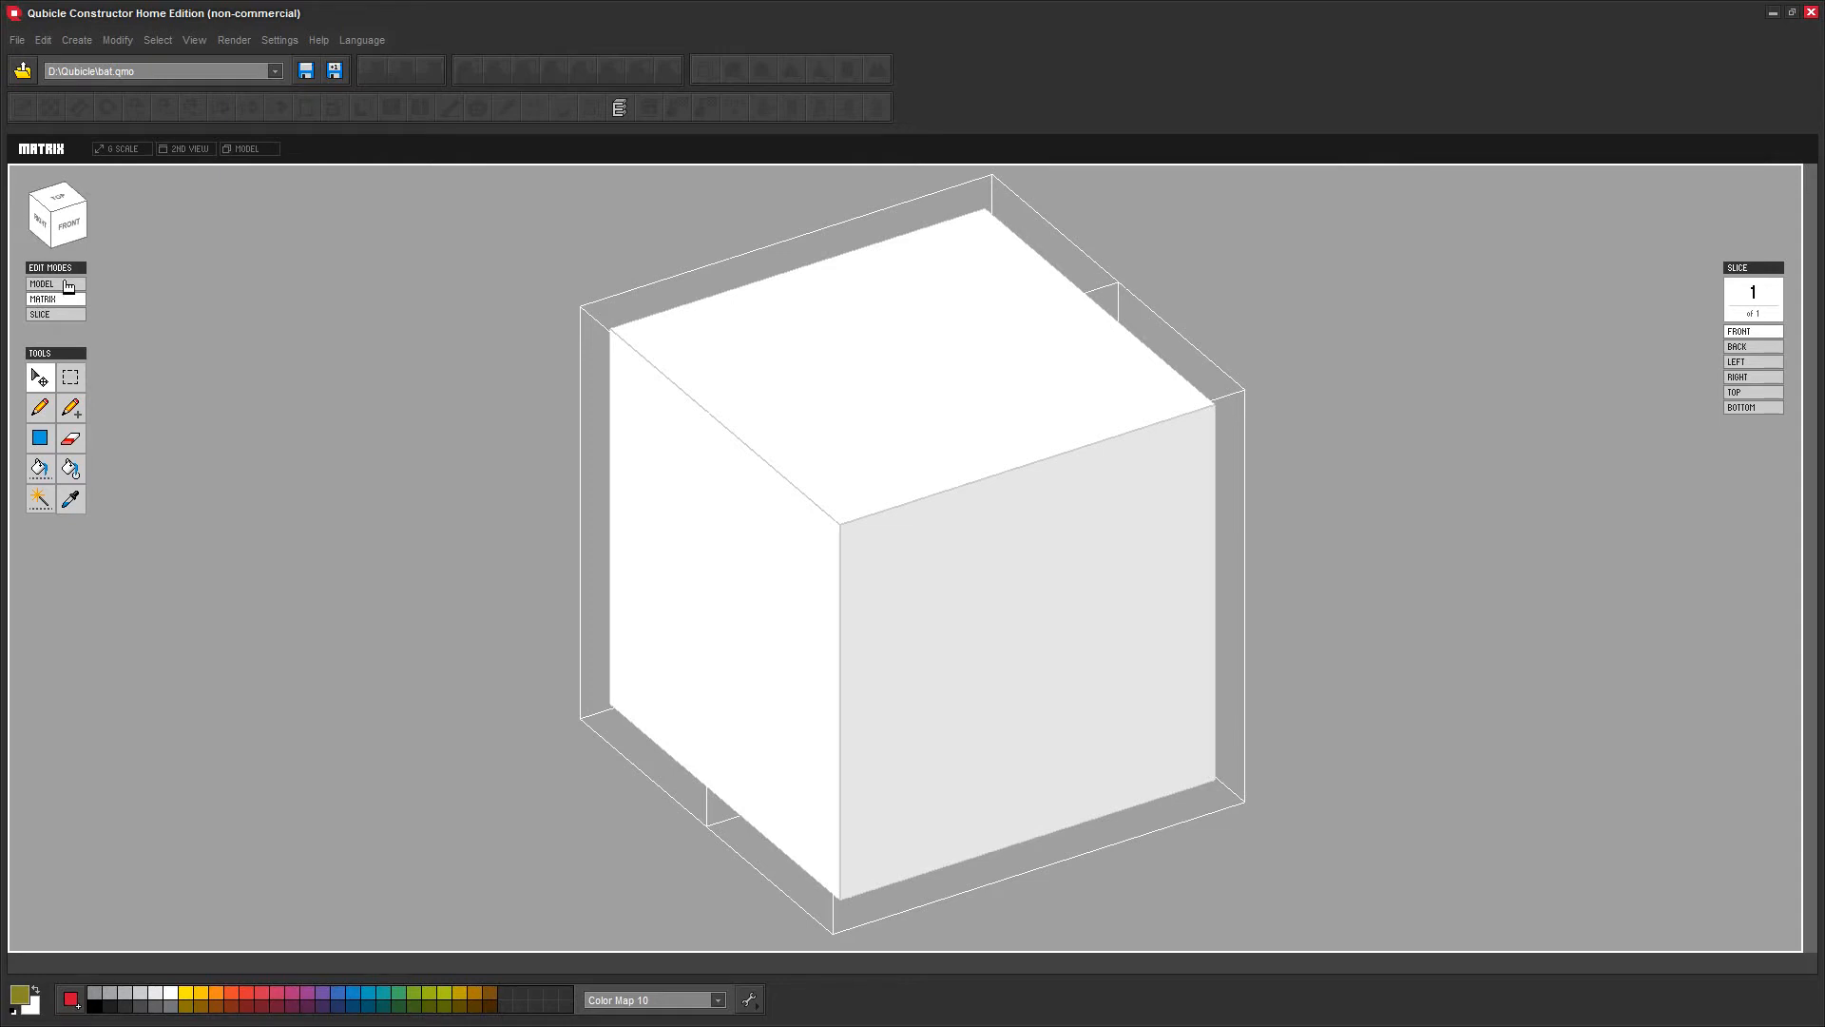
right_click_drag(706, 665, 1389, 770)
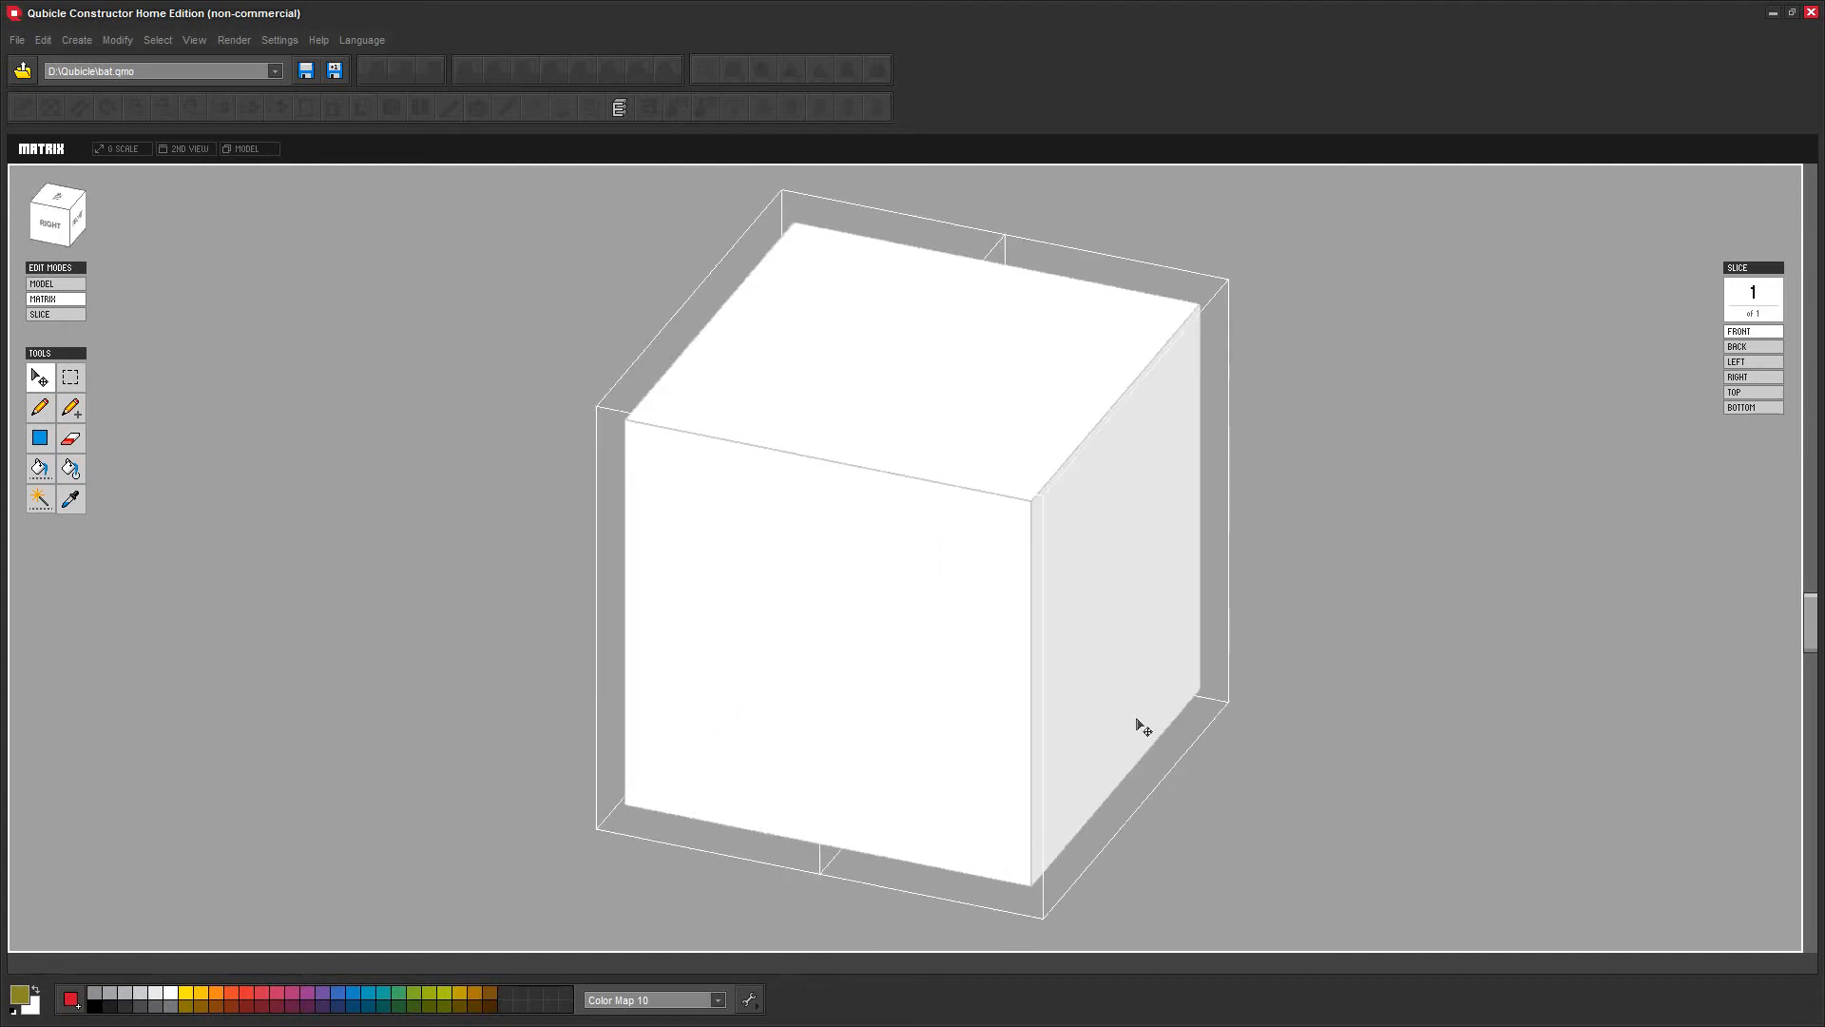
left_click(47, 284)
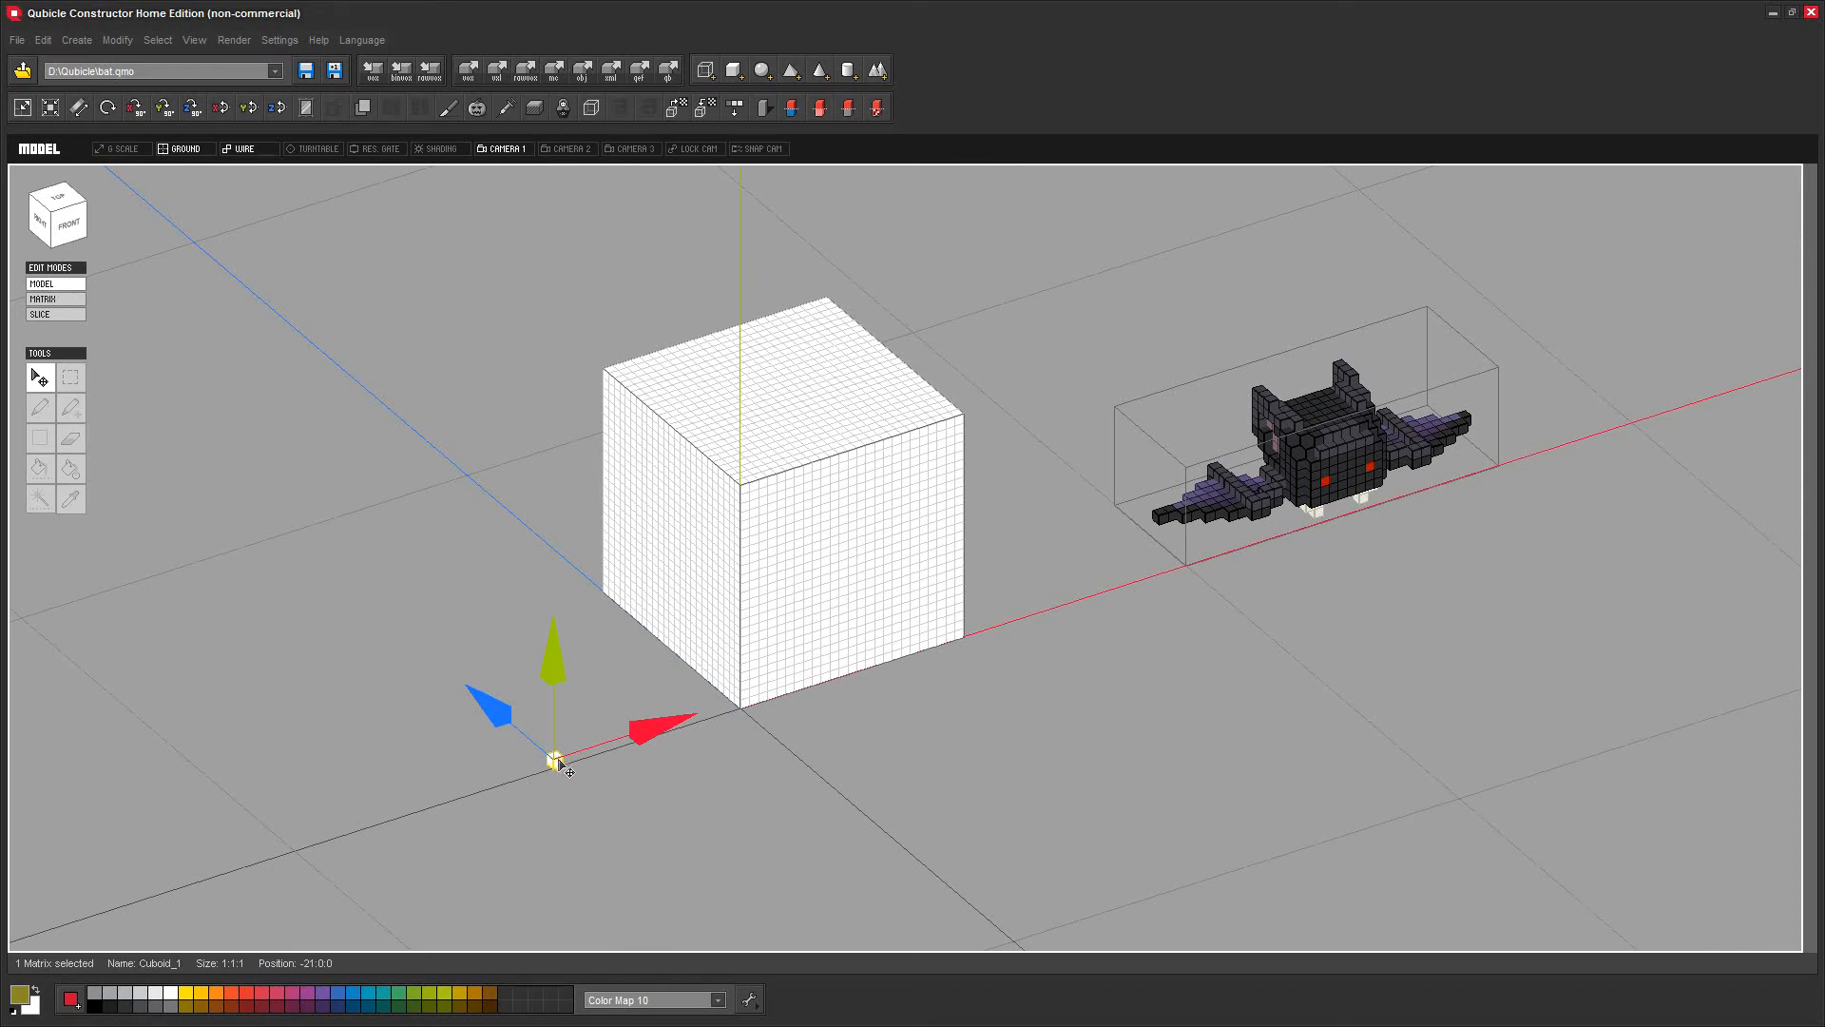
key("Tab")
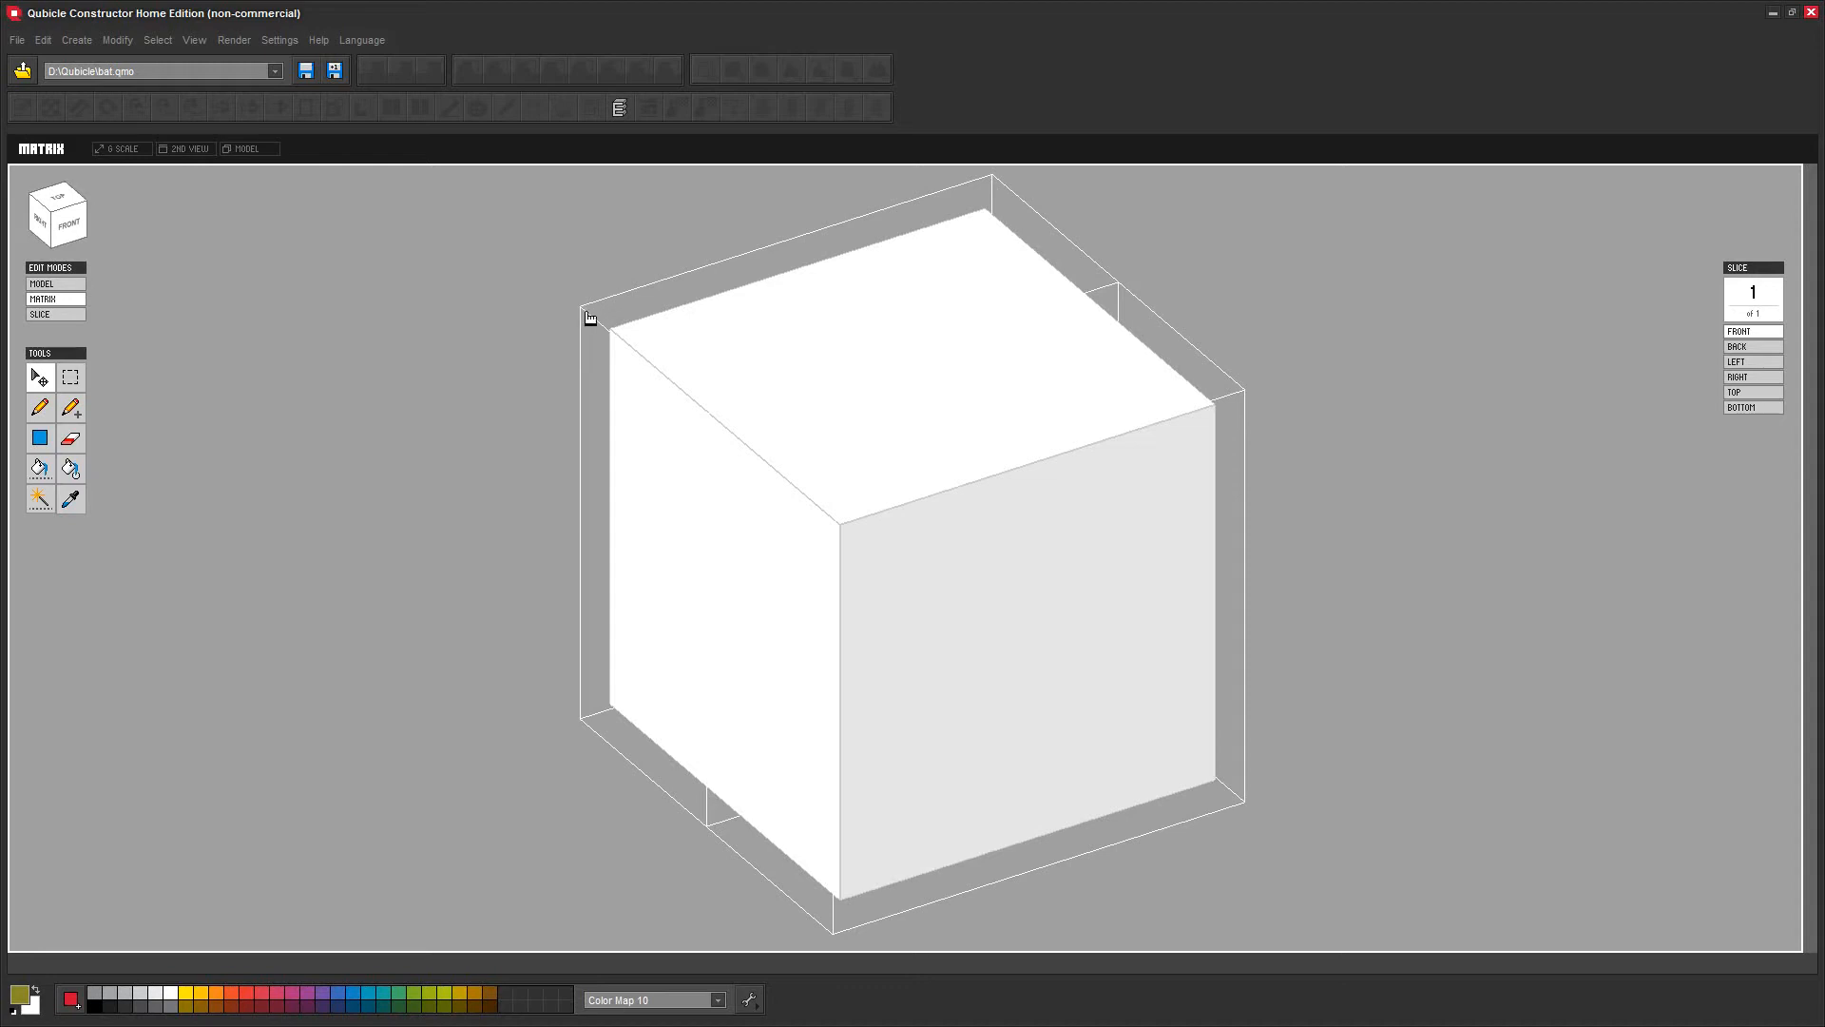
right_click_drag(1447, 734, 1527, 774)
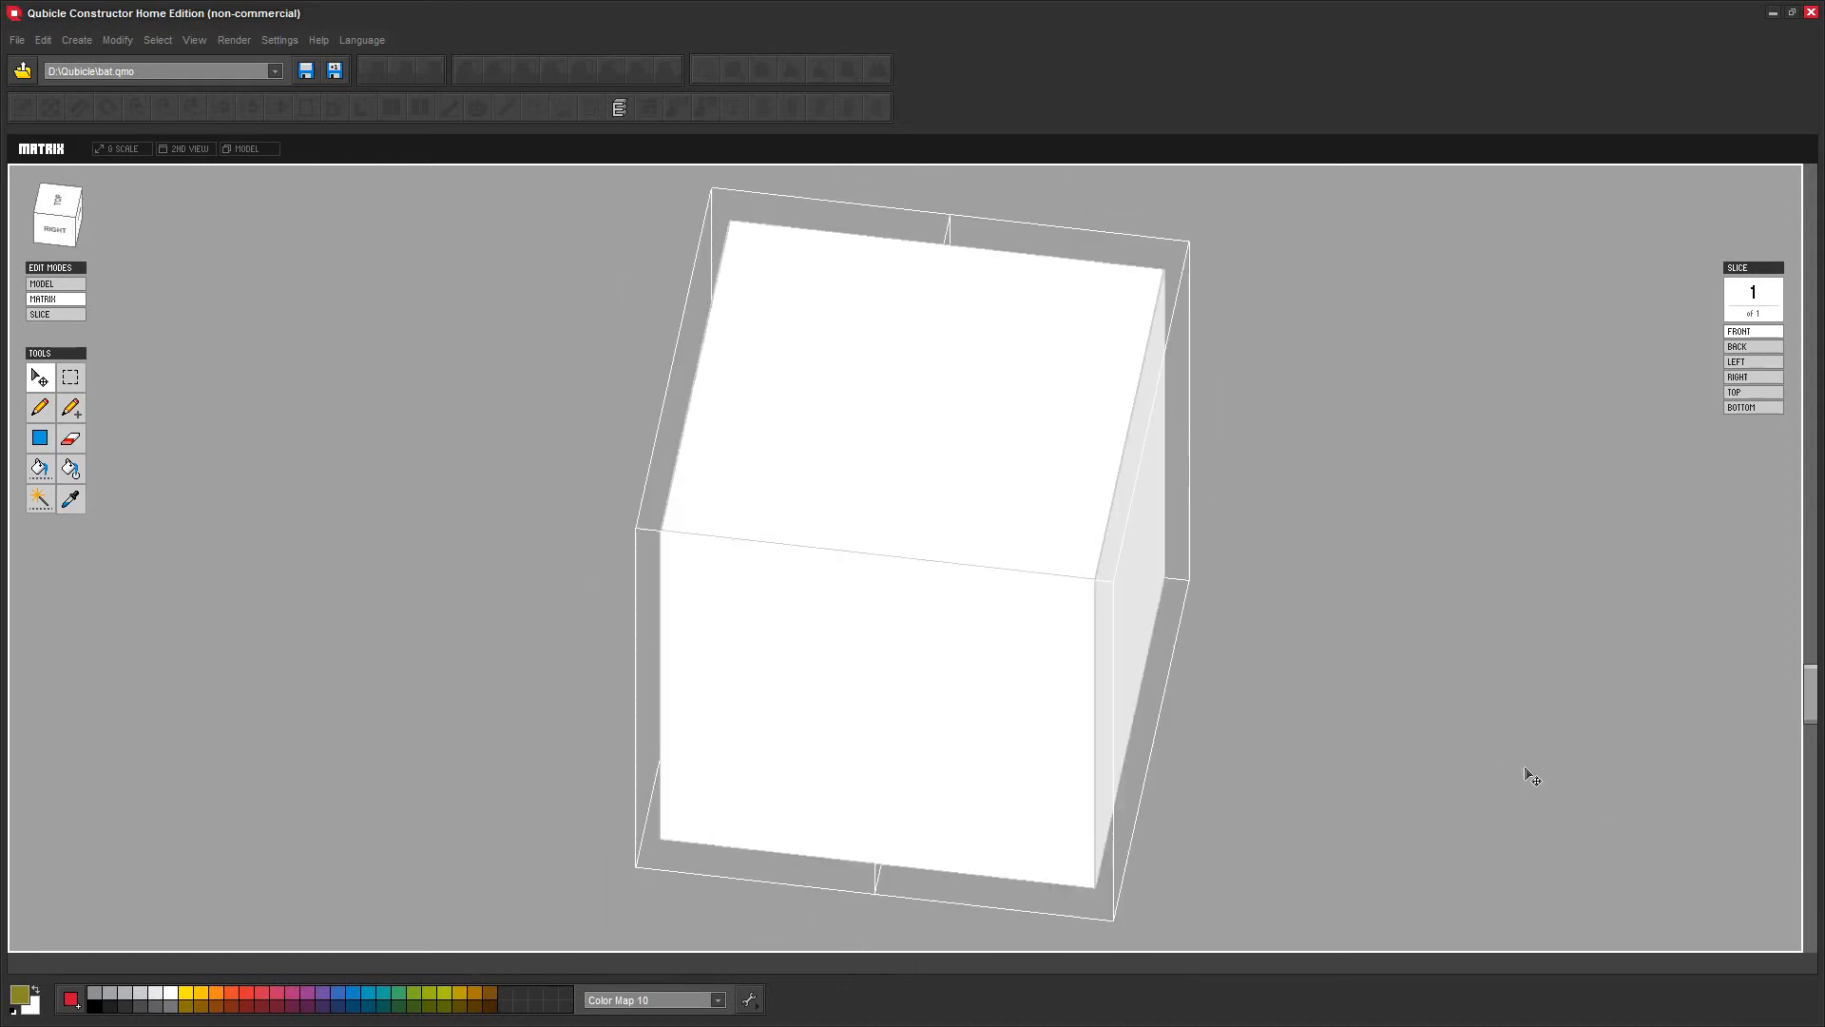
left_click(66, 284)
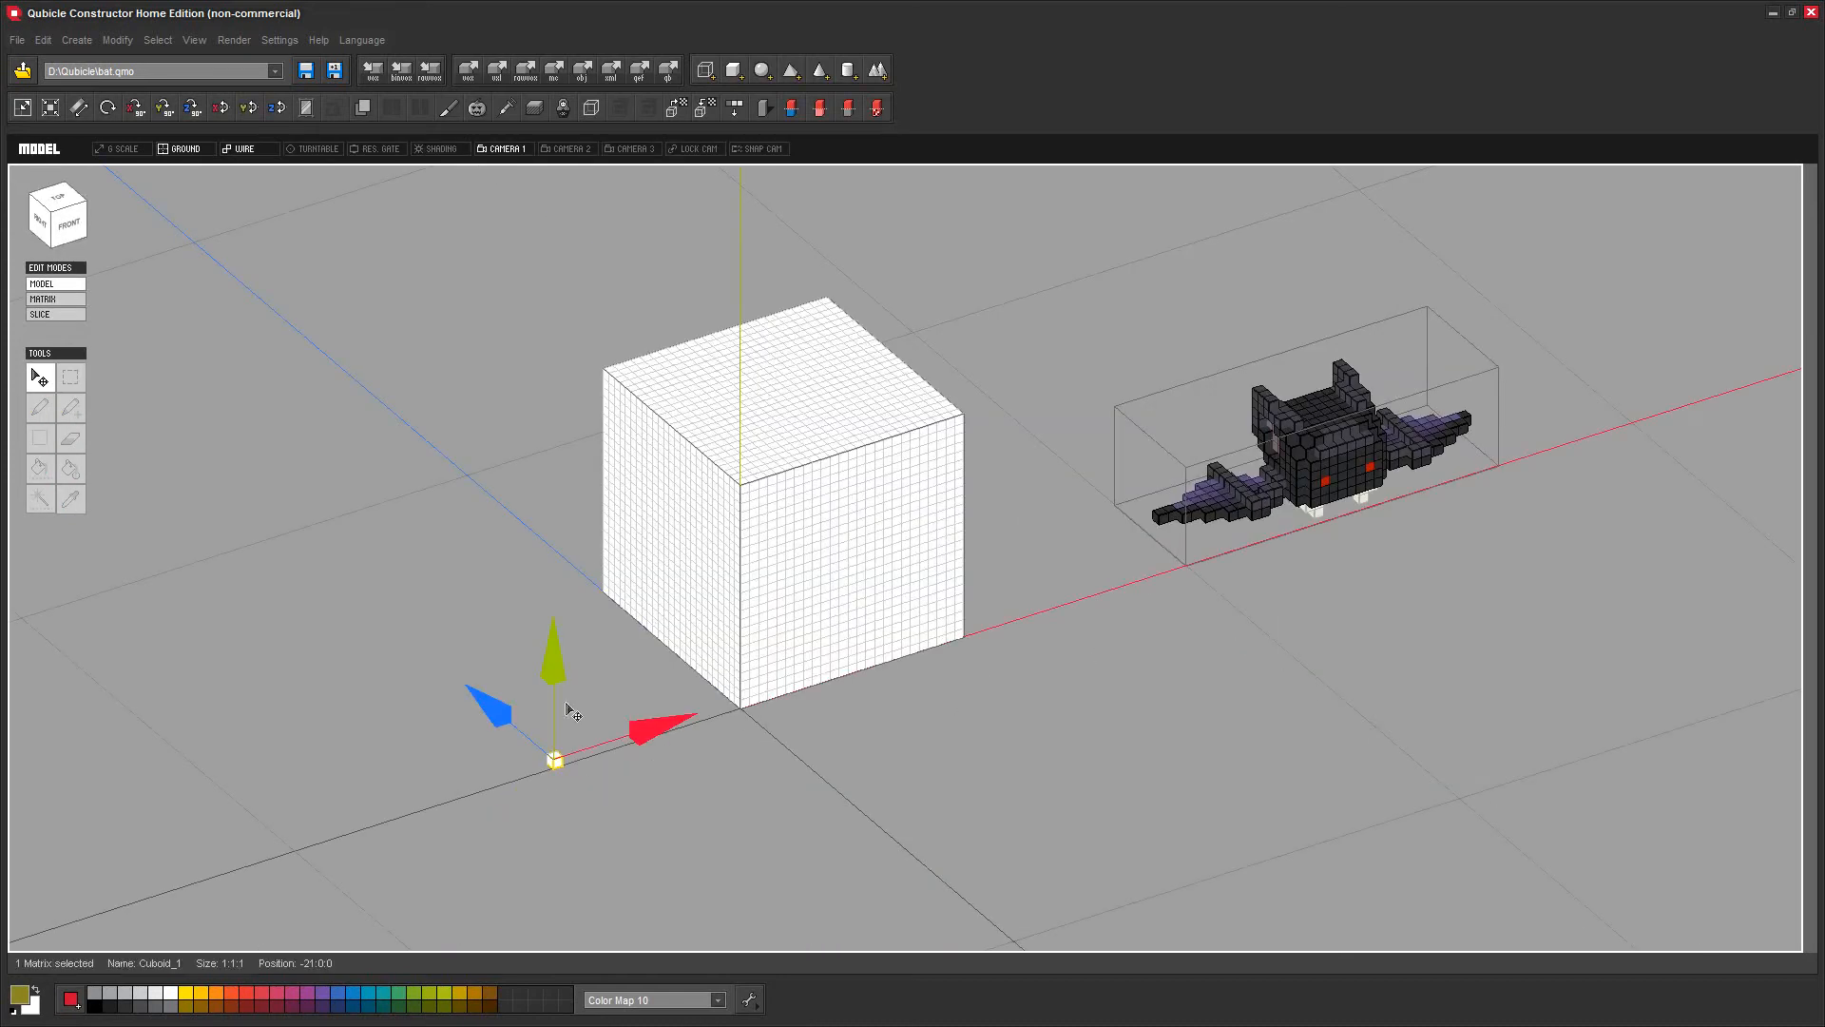
Resize the small cuboid's matrix to 10 x 10 x 10 and move it along the blue axis to position -25:-4:7
left_click(22, 107)
type("10")
key("Tab")
type("10")
key("Tab")
type("10")
left_click(323, 692)
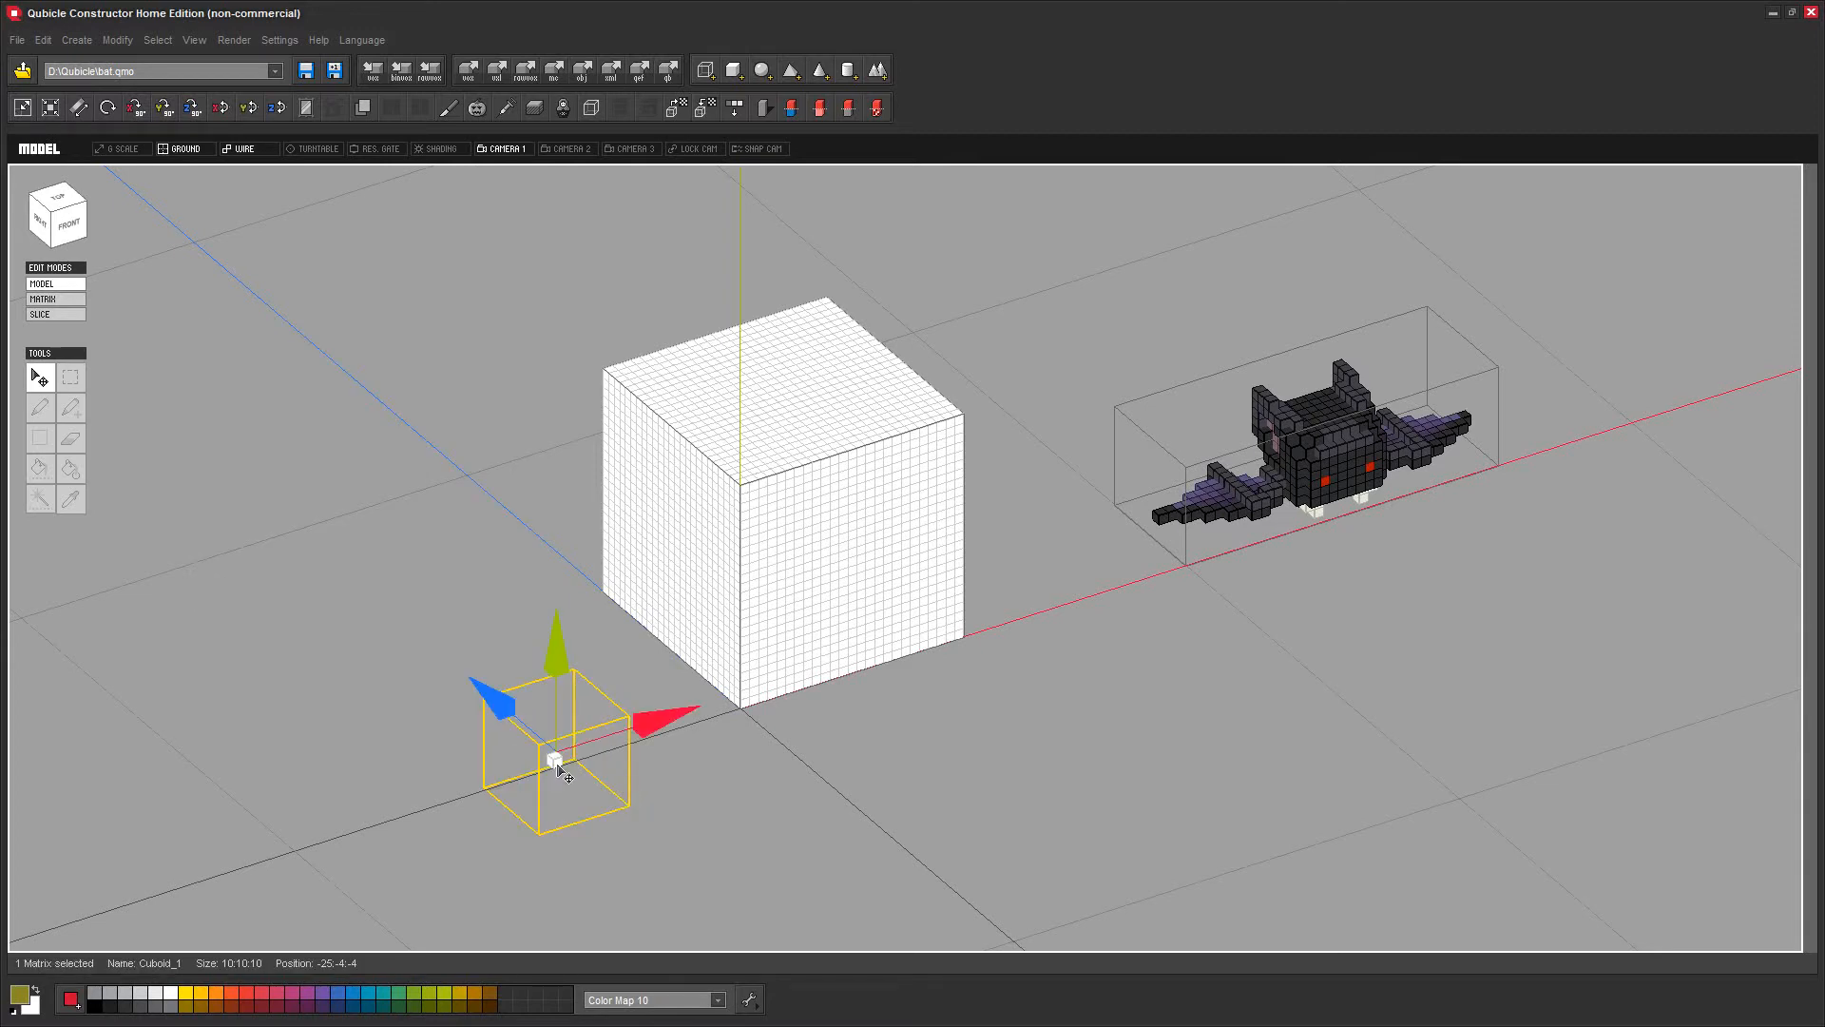
left_click_drag(511, 734, 449, 667)
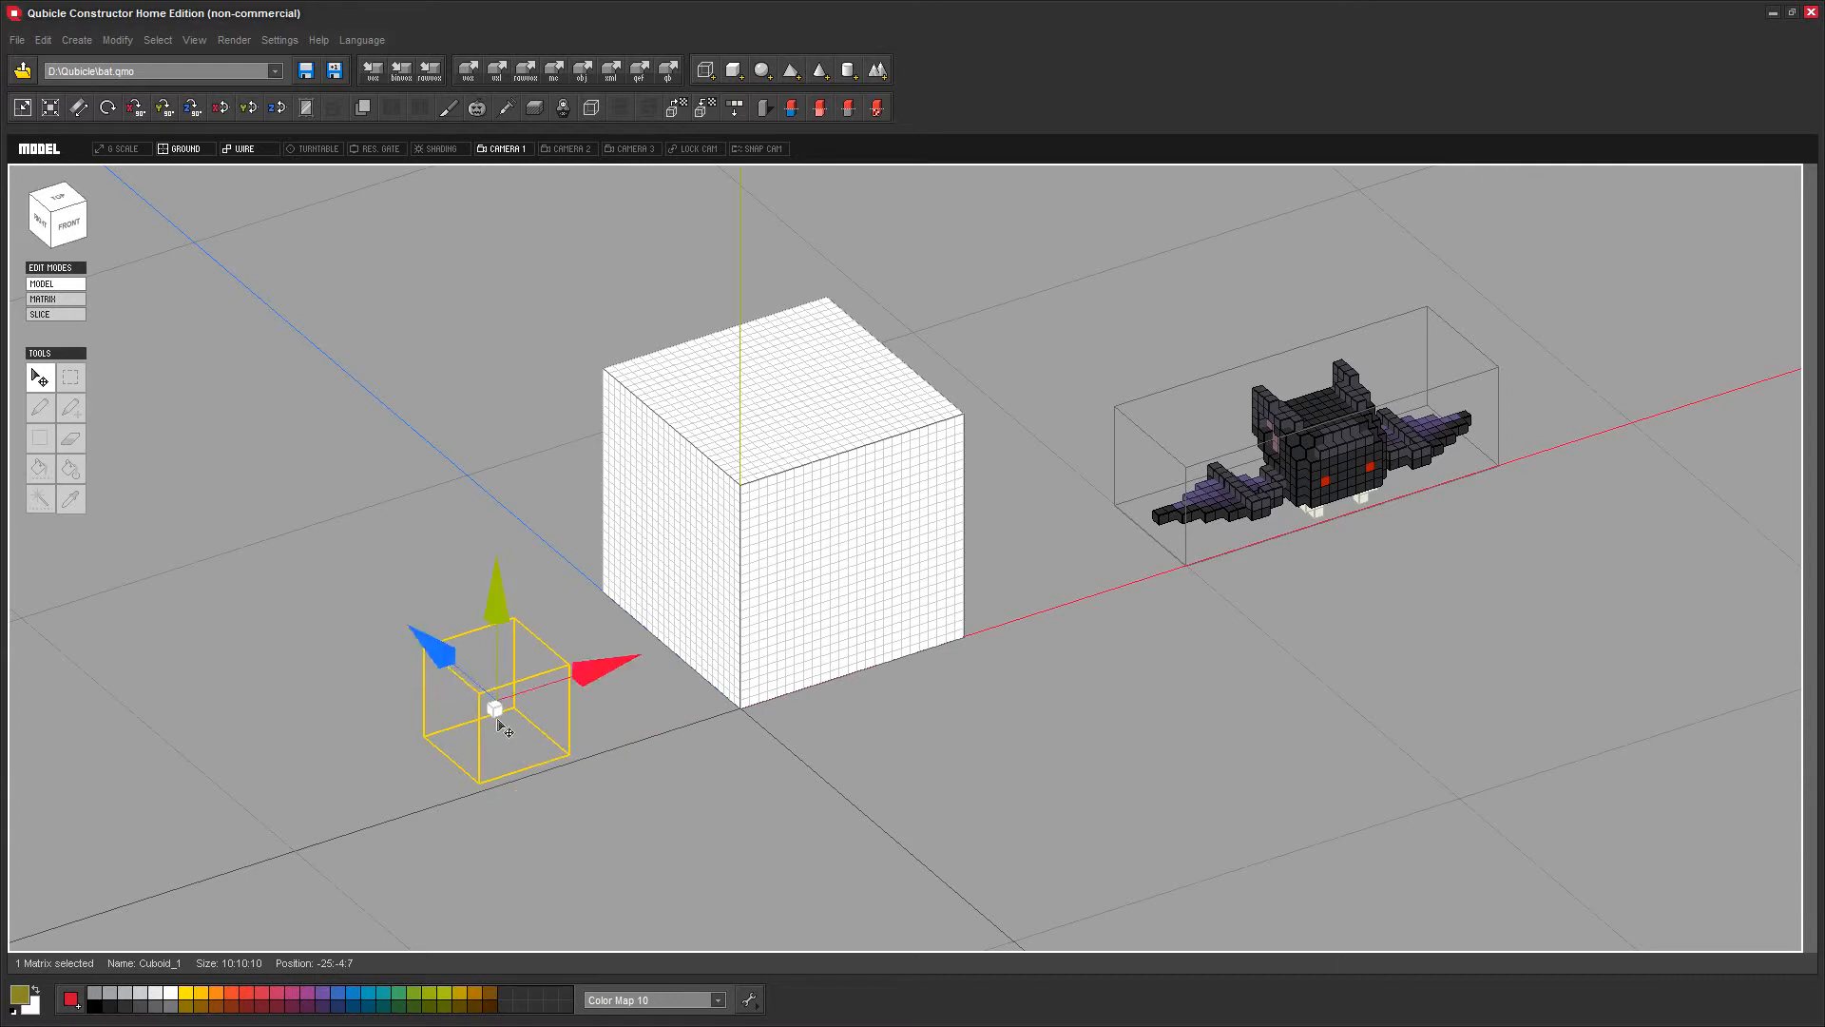
Examine the resized matrix in Matrix edit mode, return to Model mode, and clear the selection
scroll(556, 853, "up", 3)
middle_click_drag(579, 697, 928, 655)
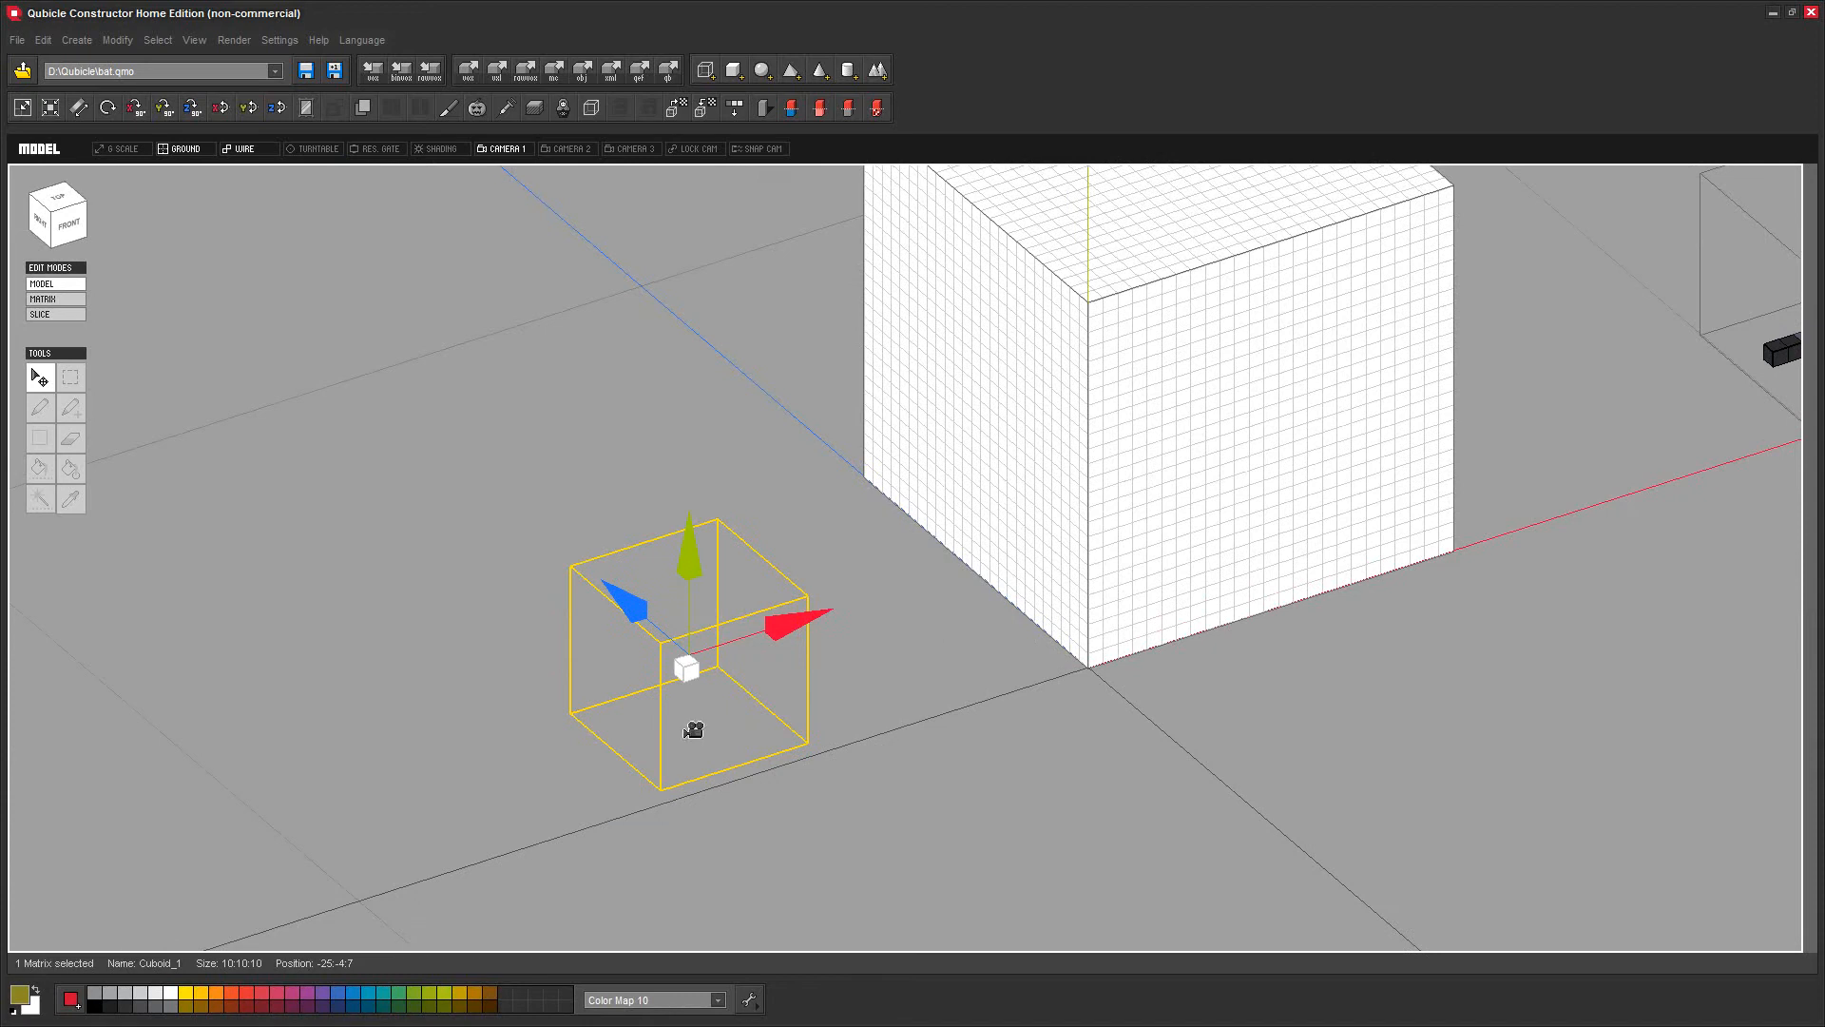
scroll(971, 720, "down", 3)
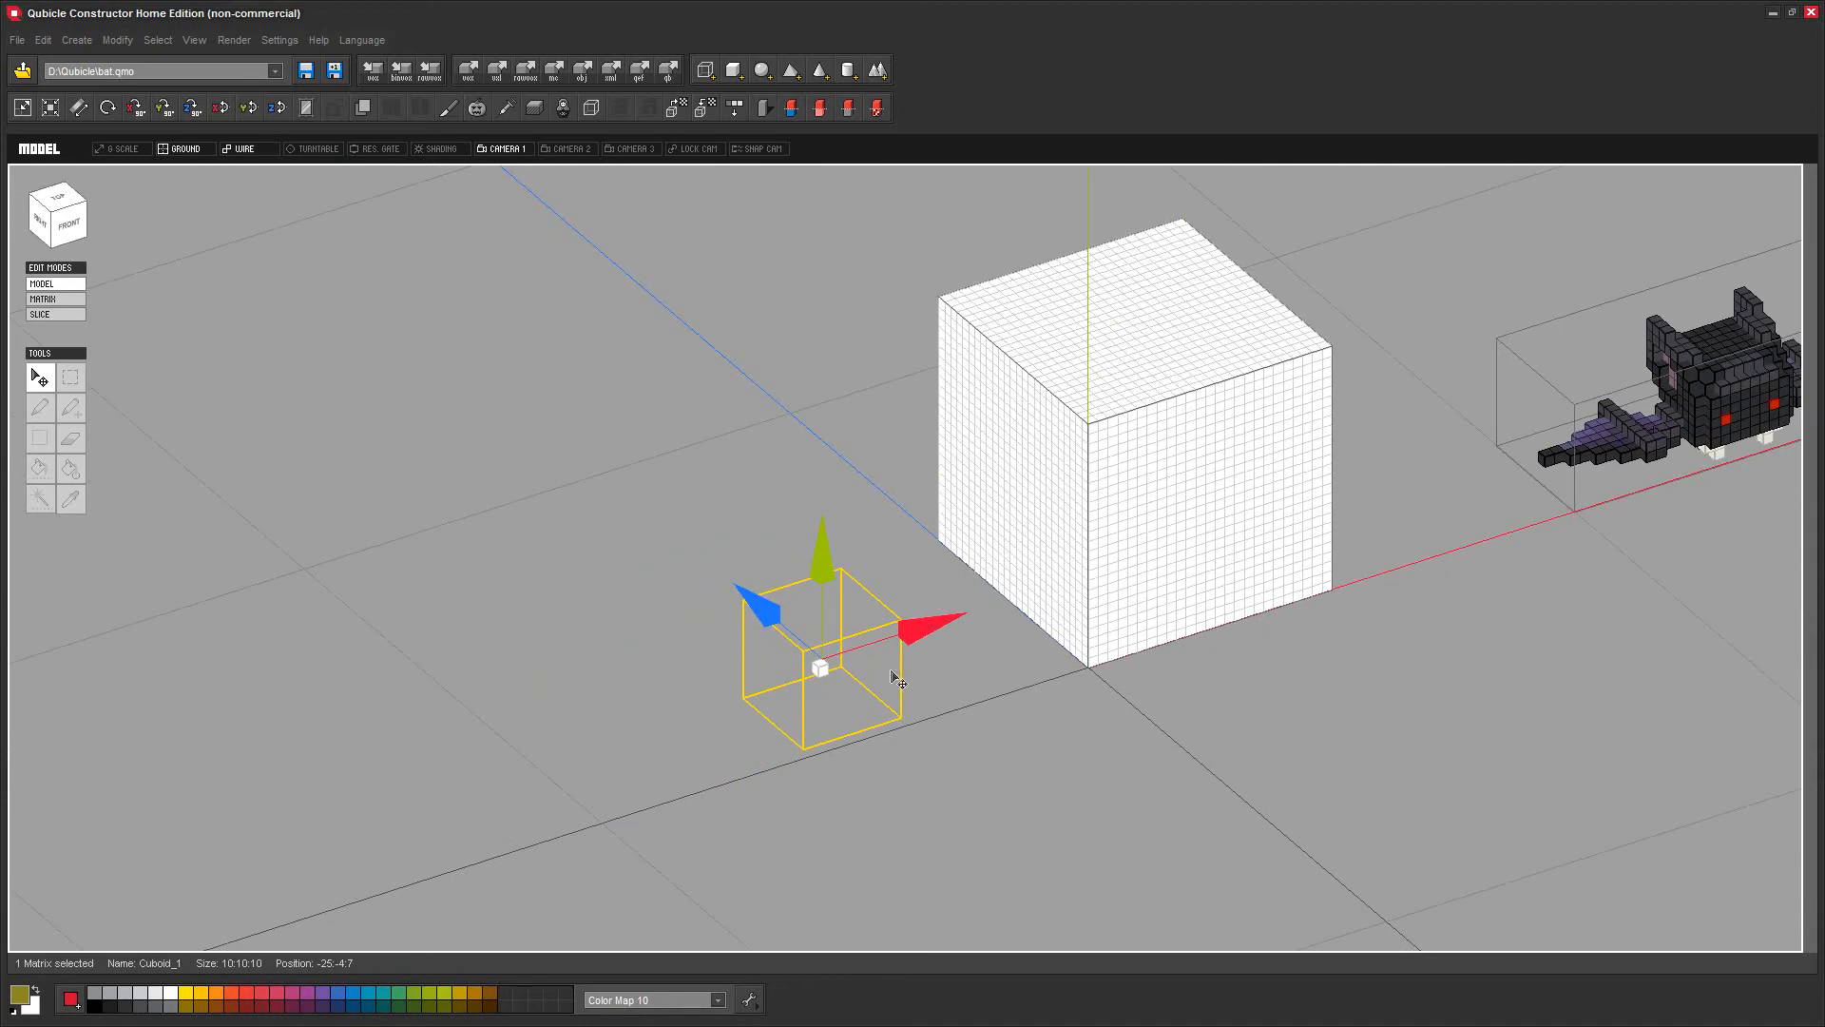
double_click(819, 674)
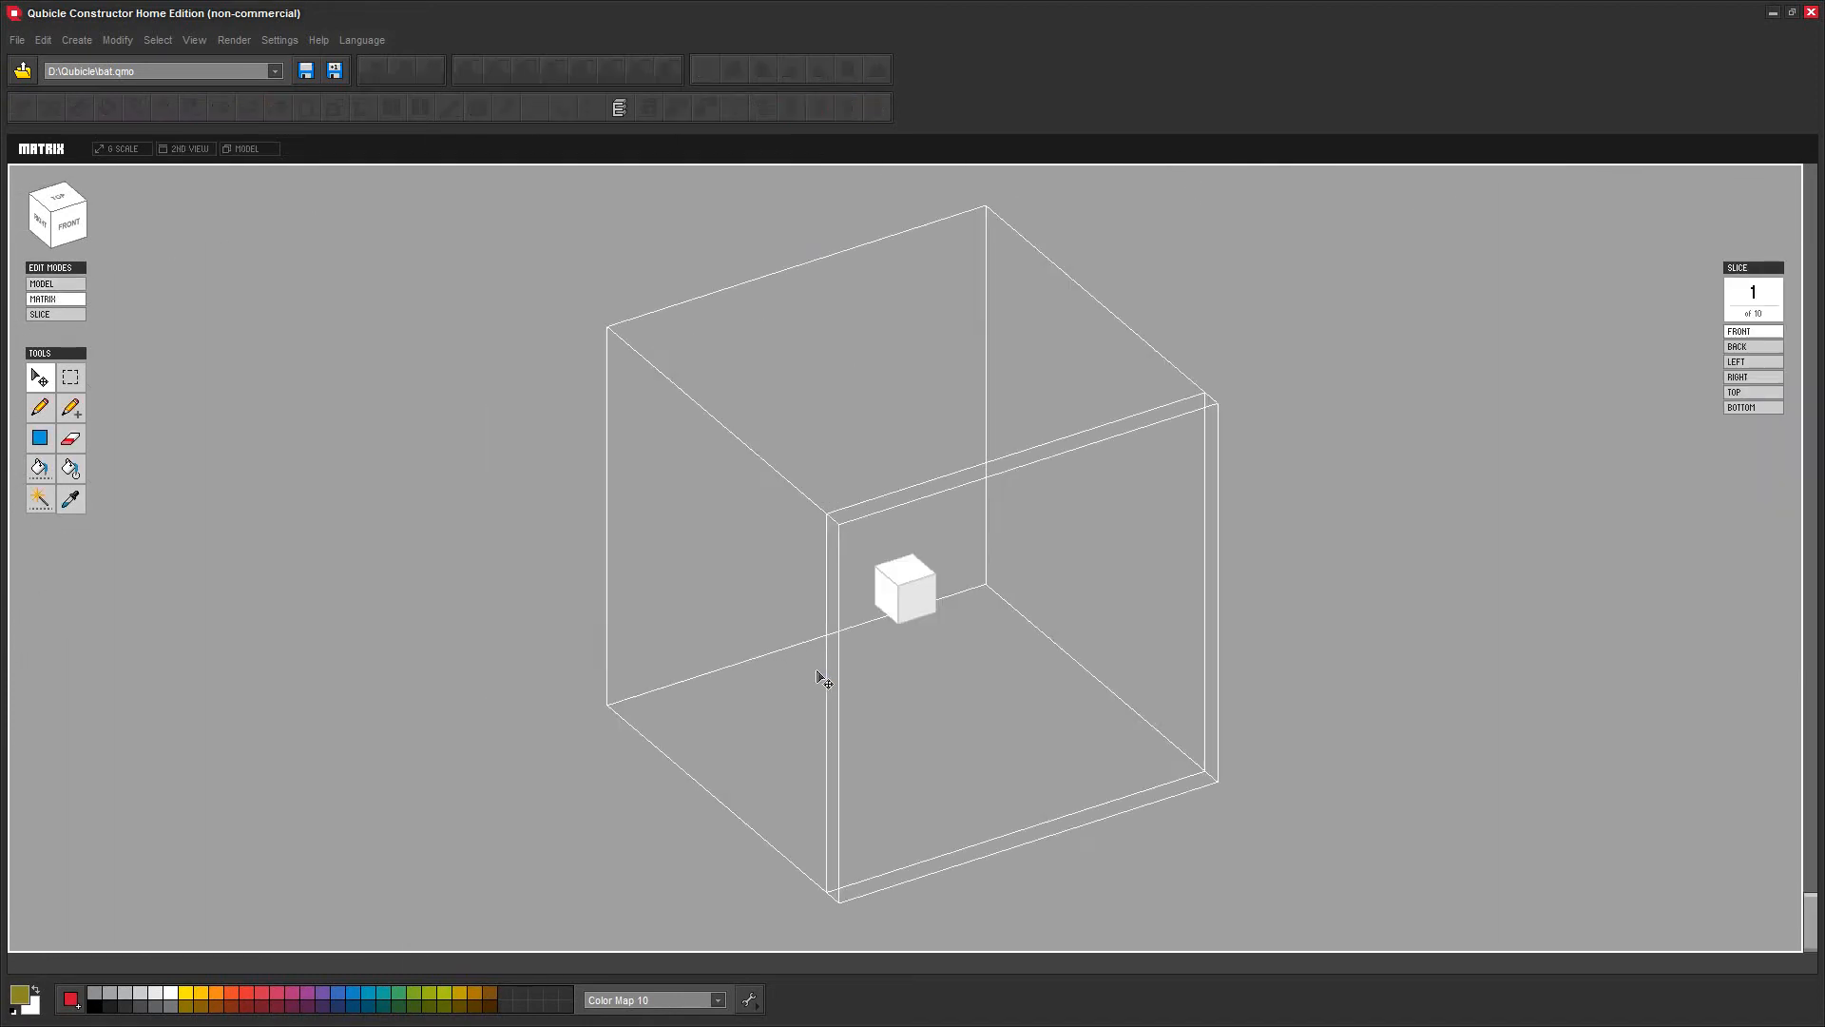
mouse_move(1370, 714)
right_mouse_down()
mouse_move(1526, 676)
mouse_move(1434, 623)
mouse_move(1328, 697)
mouse_move(1360, 705)
right_mouse_up()
left_click(57, 283)
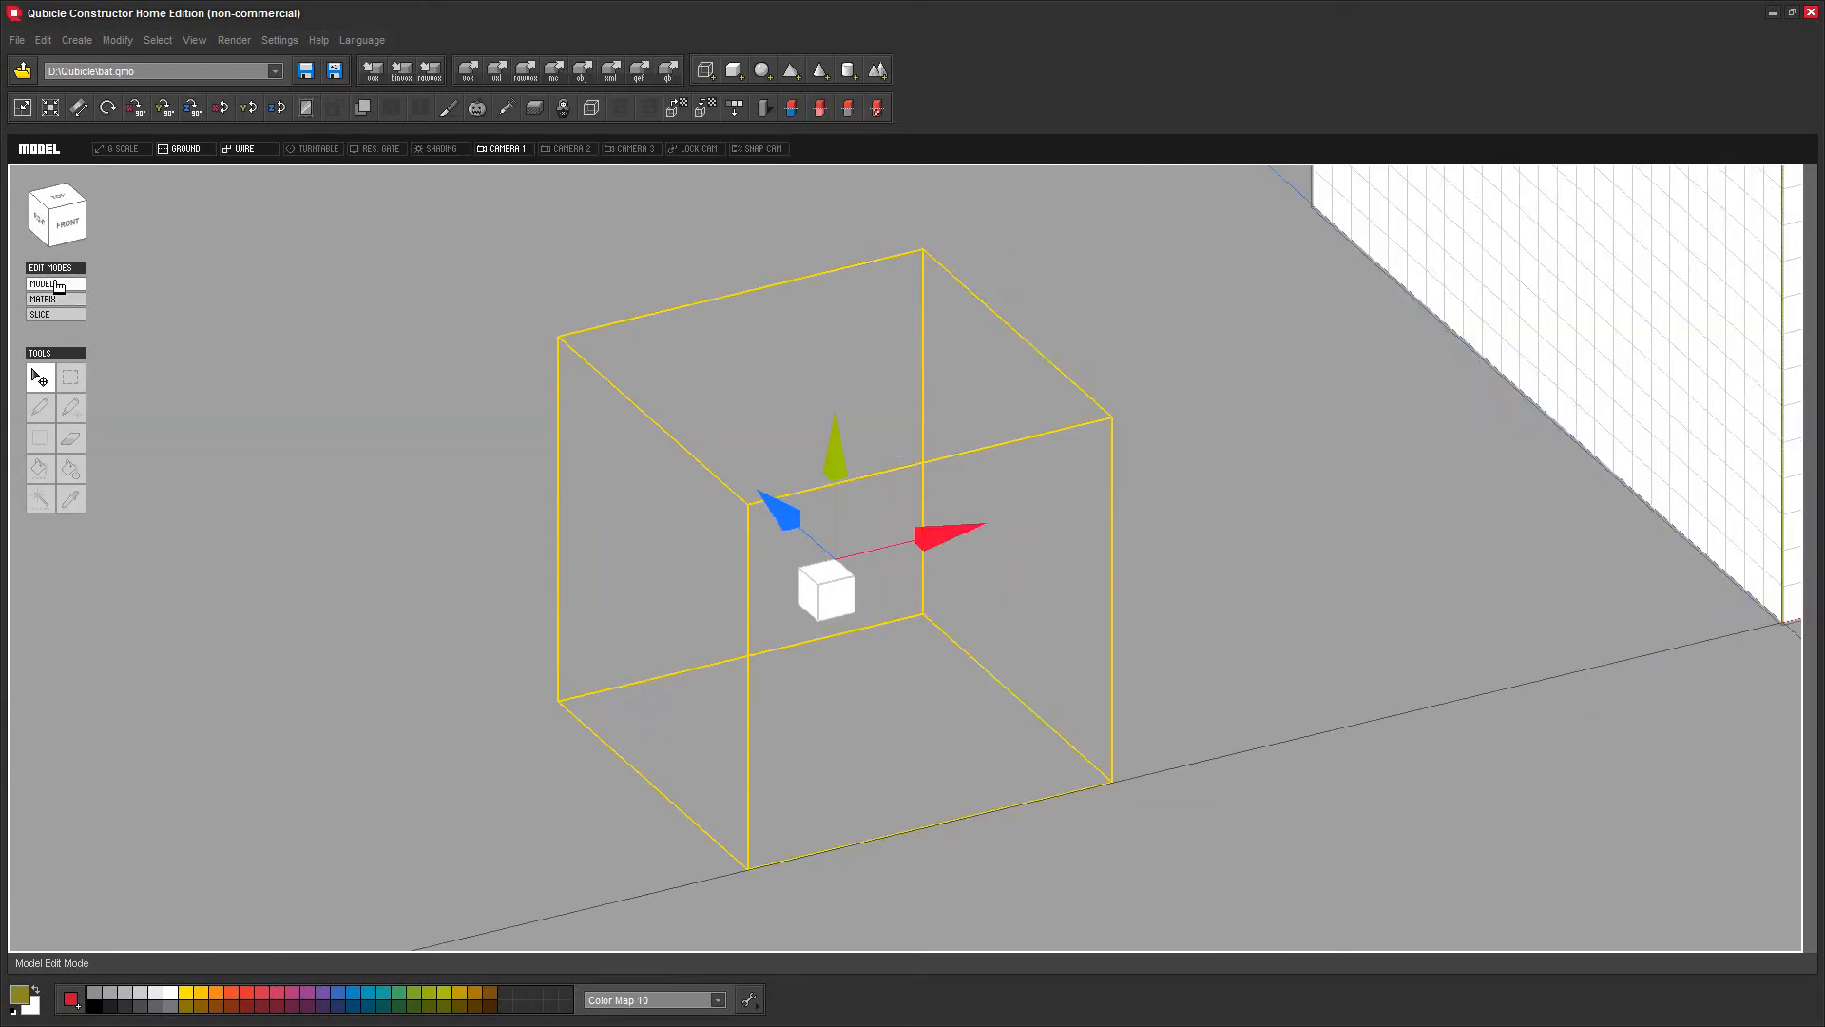
left_click(989, 472)
middle_click_drag(1437, 618, 1050, 512)
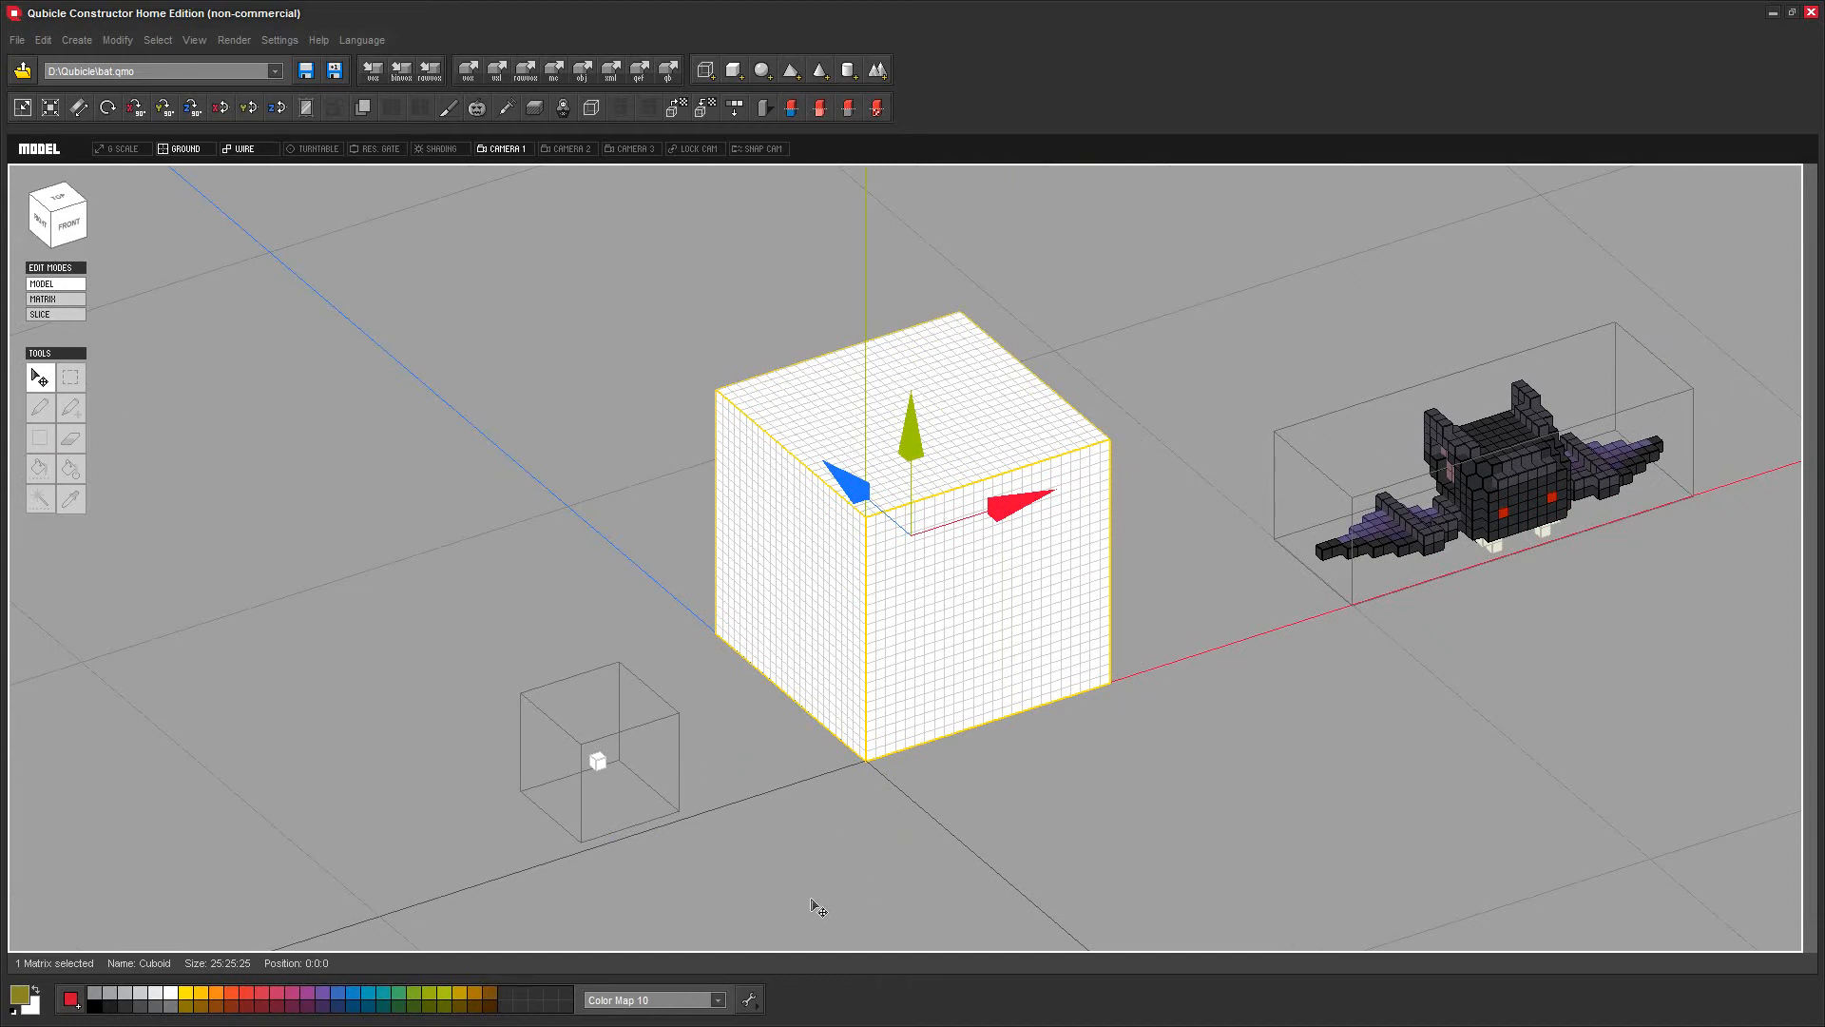
left_click(1489, 614)
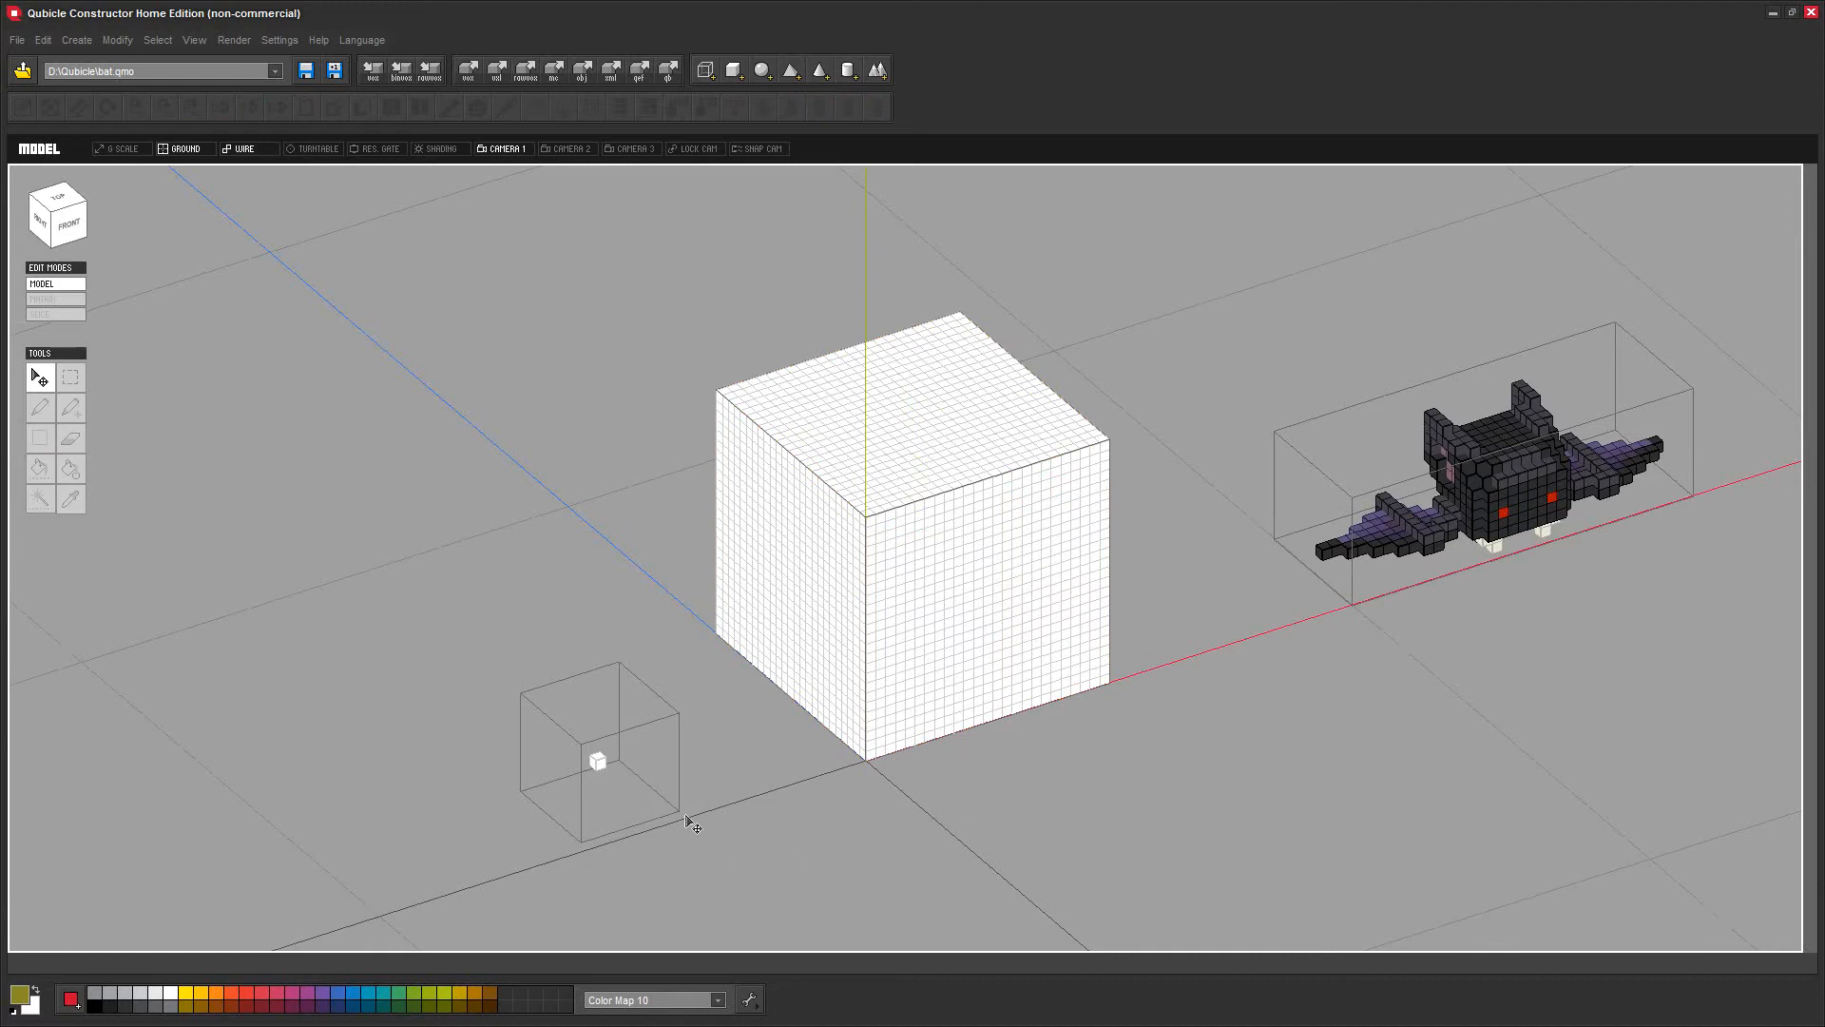
Switch to the front view and raise the small matrix along the green axis to ground level at position -25:0:7
right_click_drag(996, 882, 964, 834)
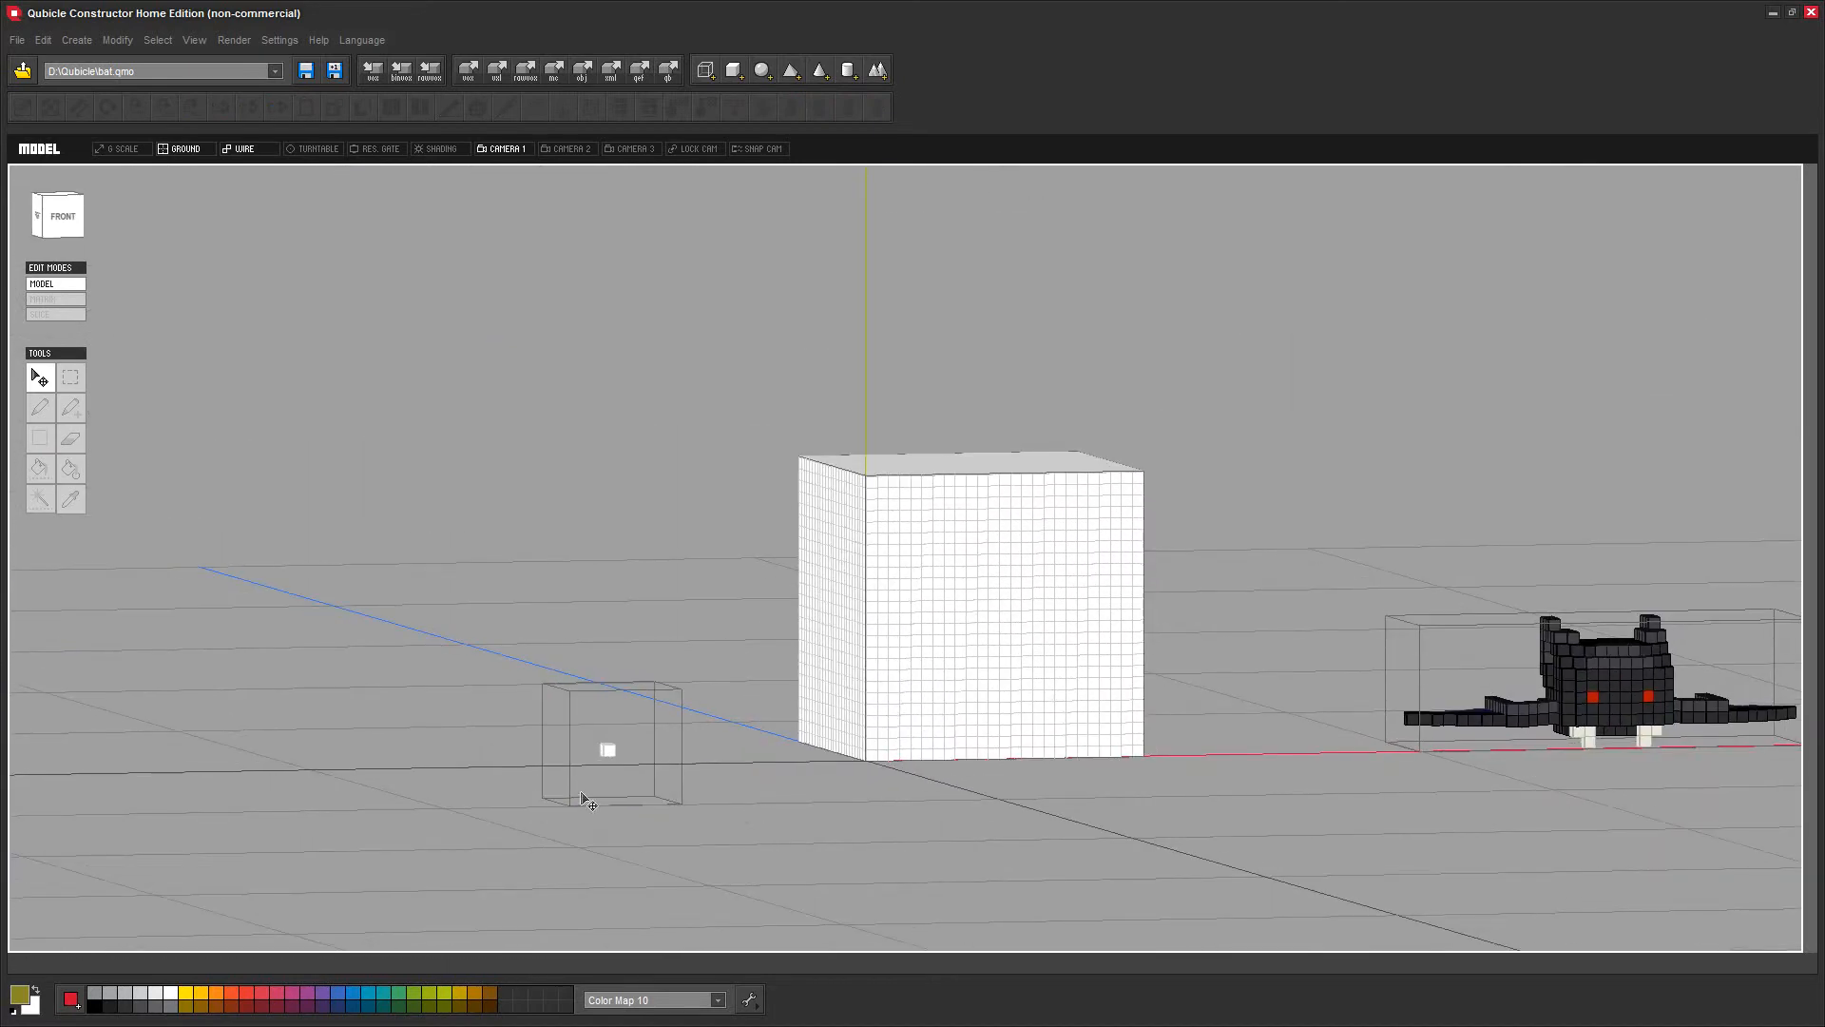
left_click(74, 217)
middle_click_drag(1511, 473, 1275, 478)
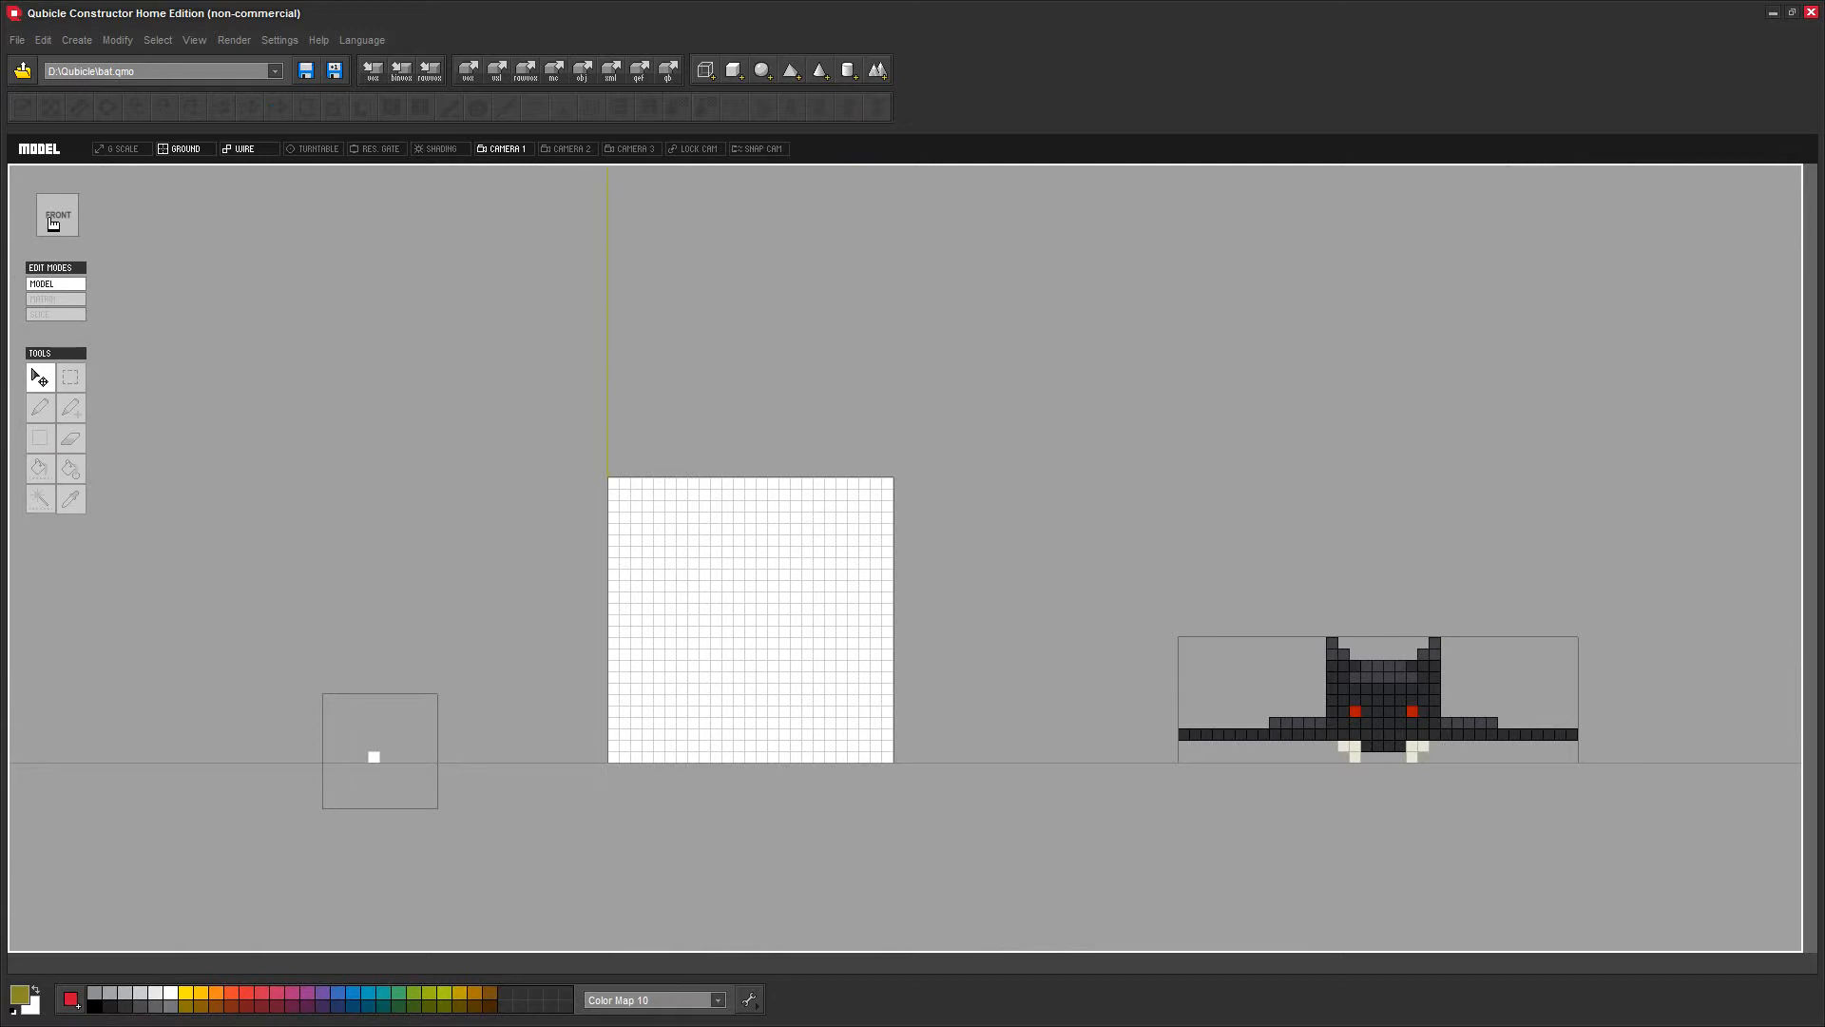
right_click_drag(289, 334, 326, 350)
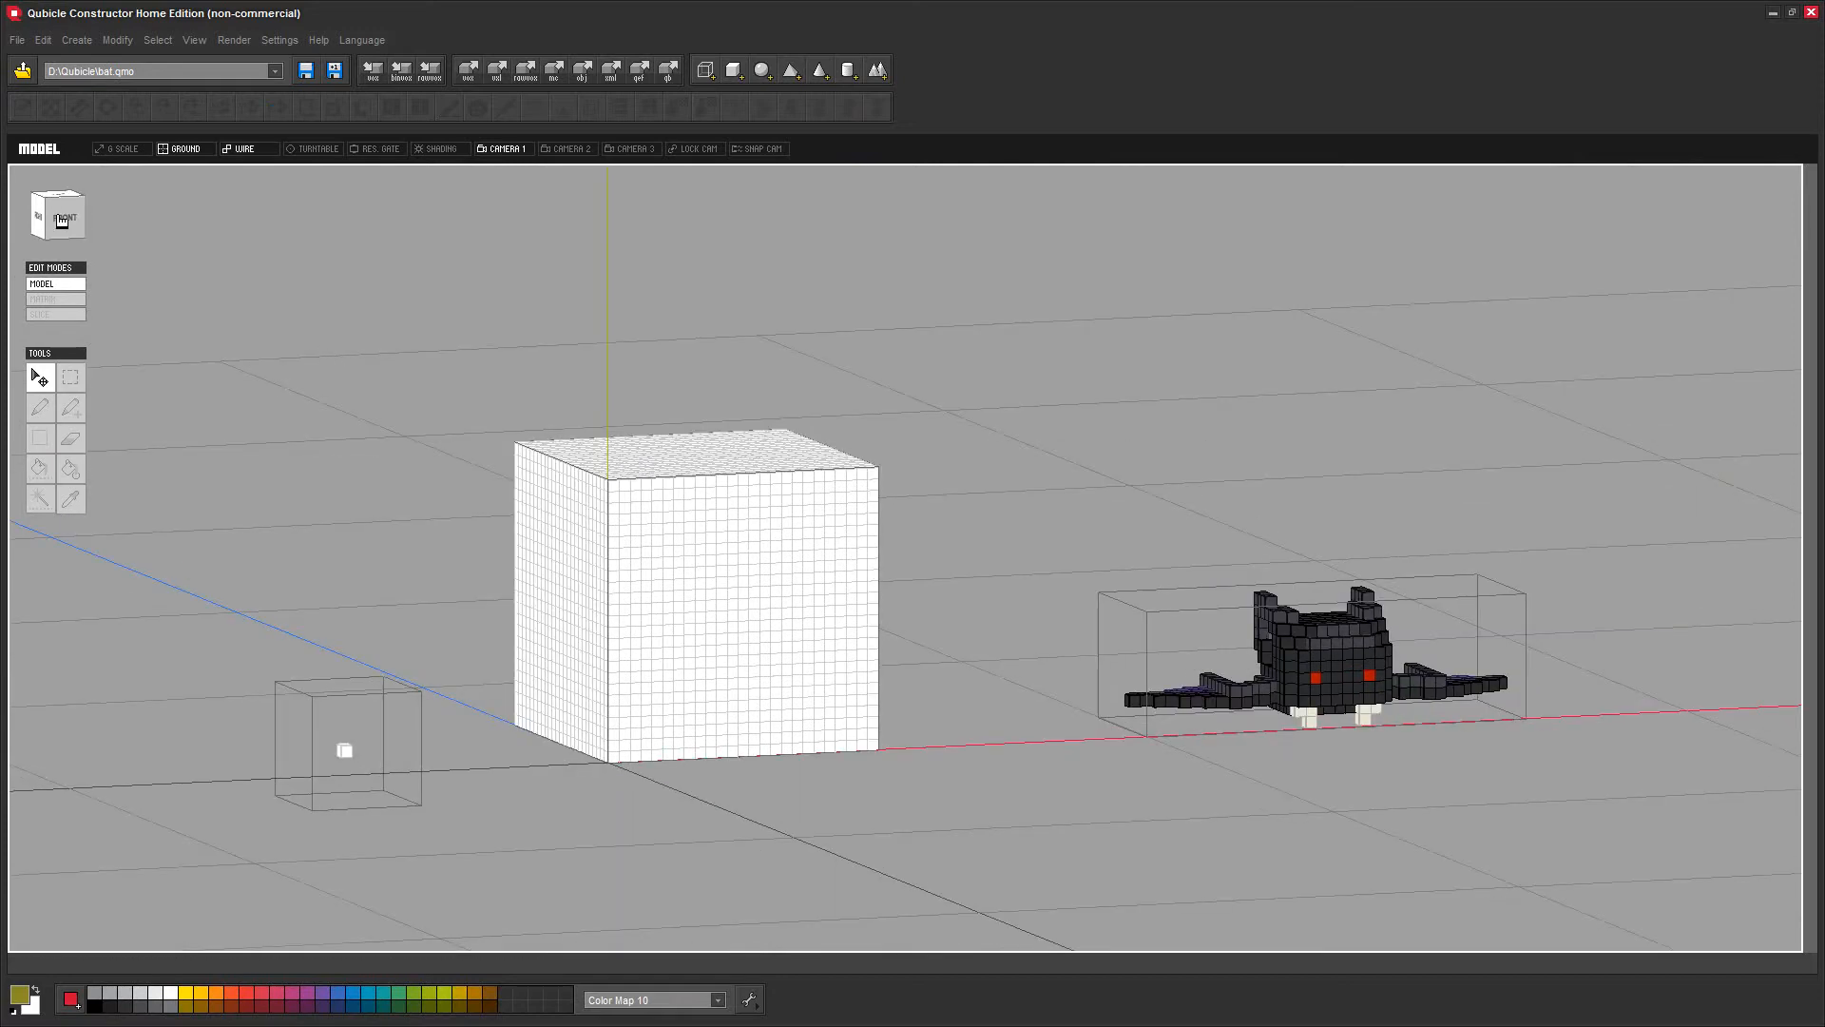
left_click(61, 222)
left_click(377, 760)
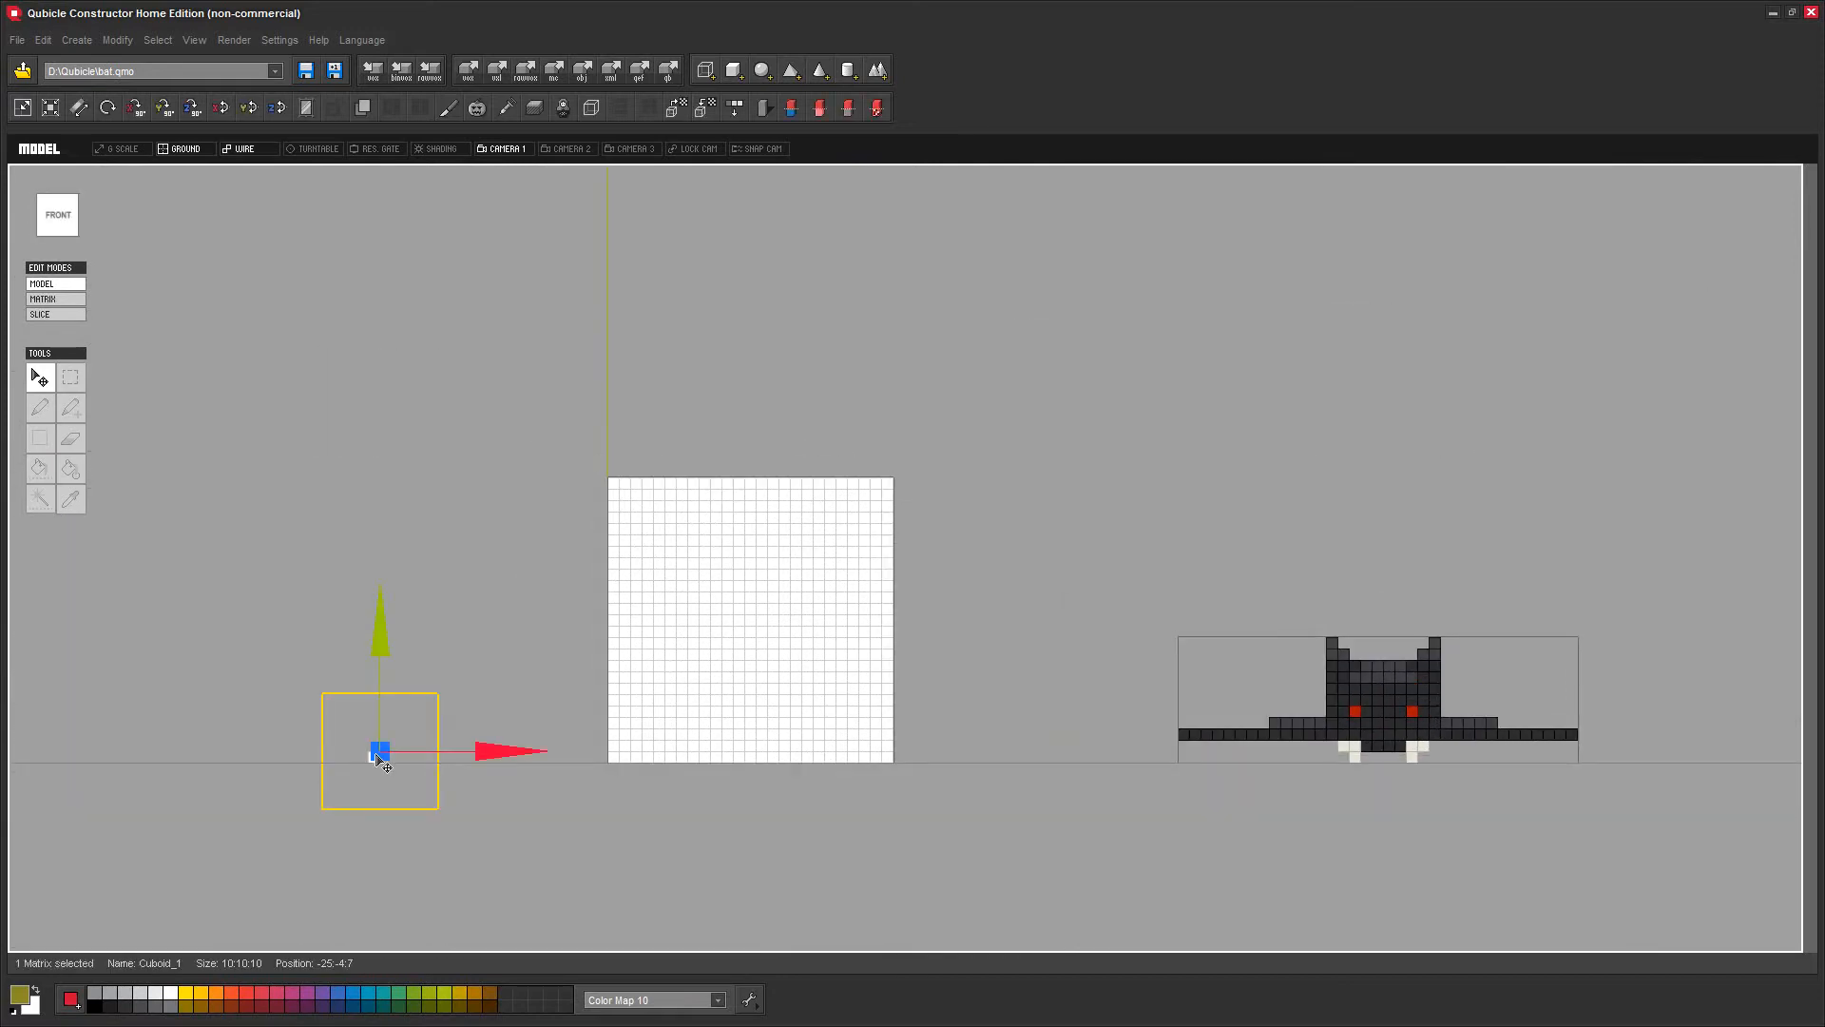
left_click_drag(378, 650, 377, 576)
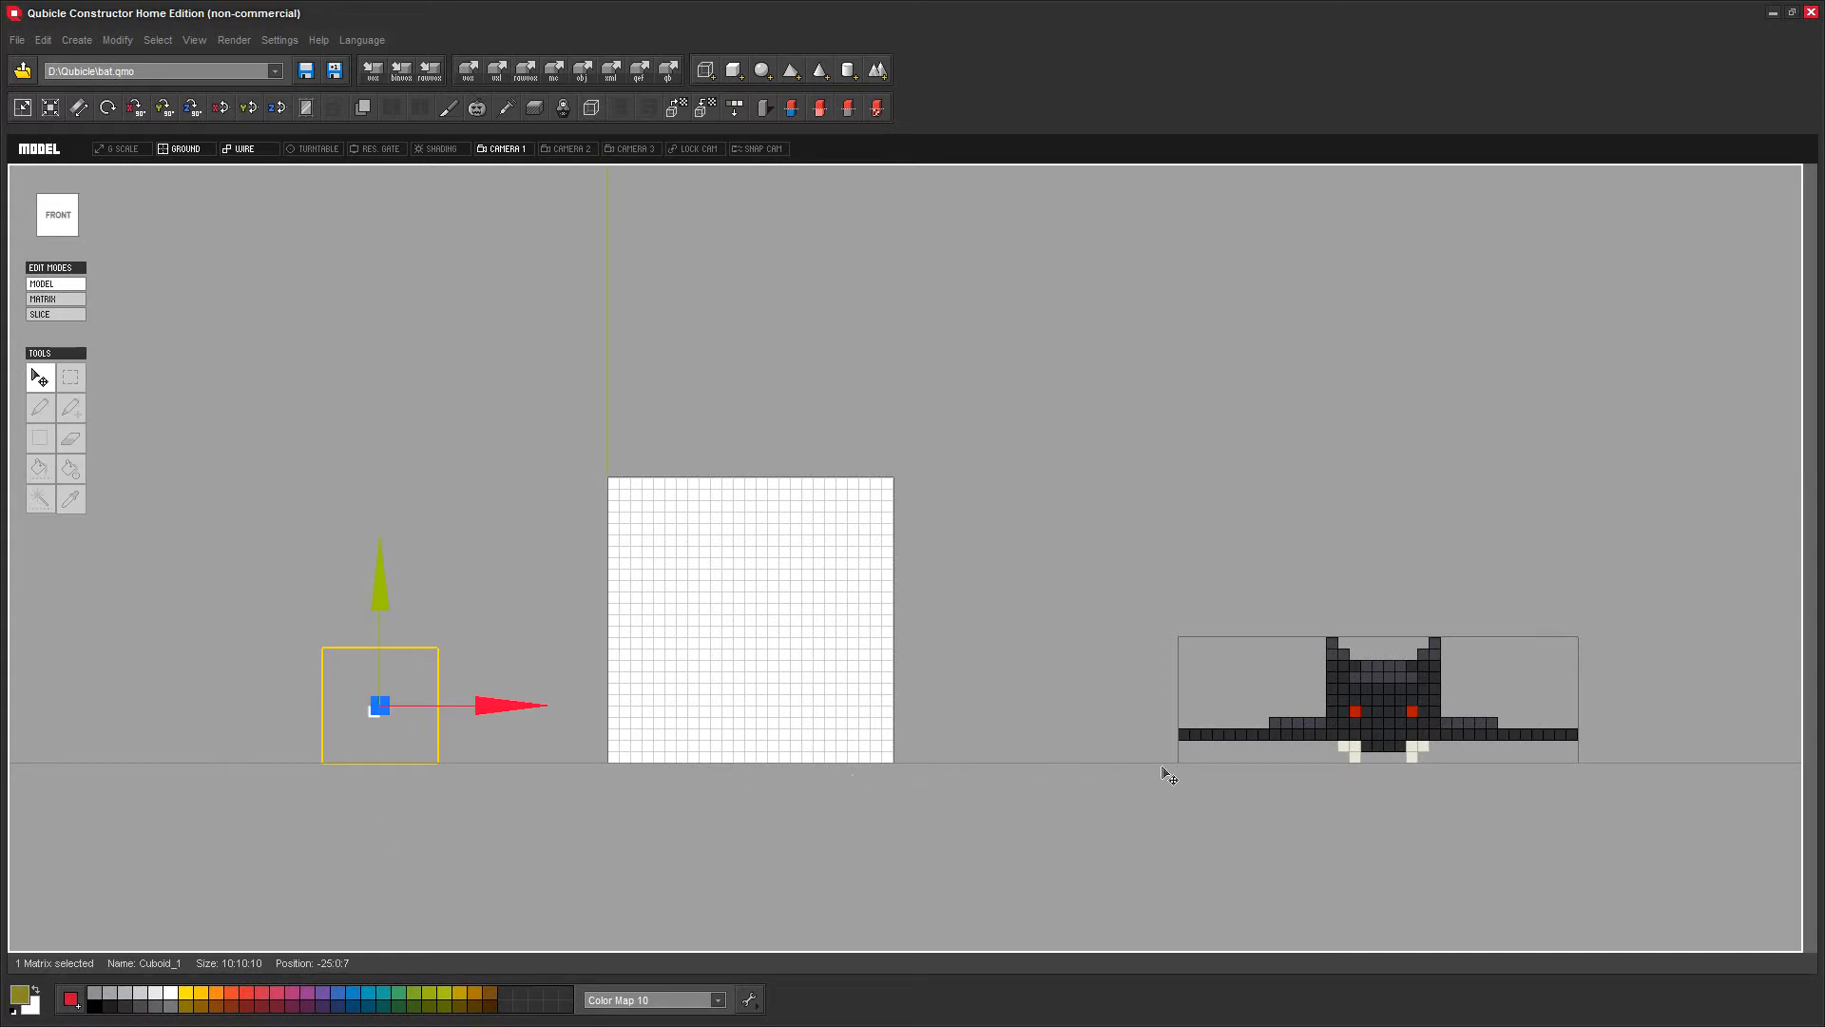
Orbit to an angled view from the right and move the small matrix along the blue axis to position -25:0:0
mouse_move(986, 693)
right_mouse_down()
mouse_move(992, 713)
mouse_move(979, 685)
right_mouse_up()
left_click(52, 211)
left_click(523, 597)
right_click_drag(517, 601, 688, 697)
left_click(404, 844)
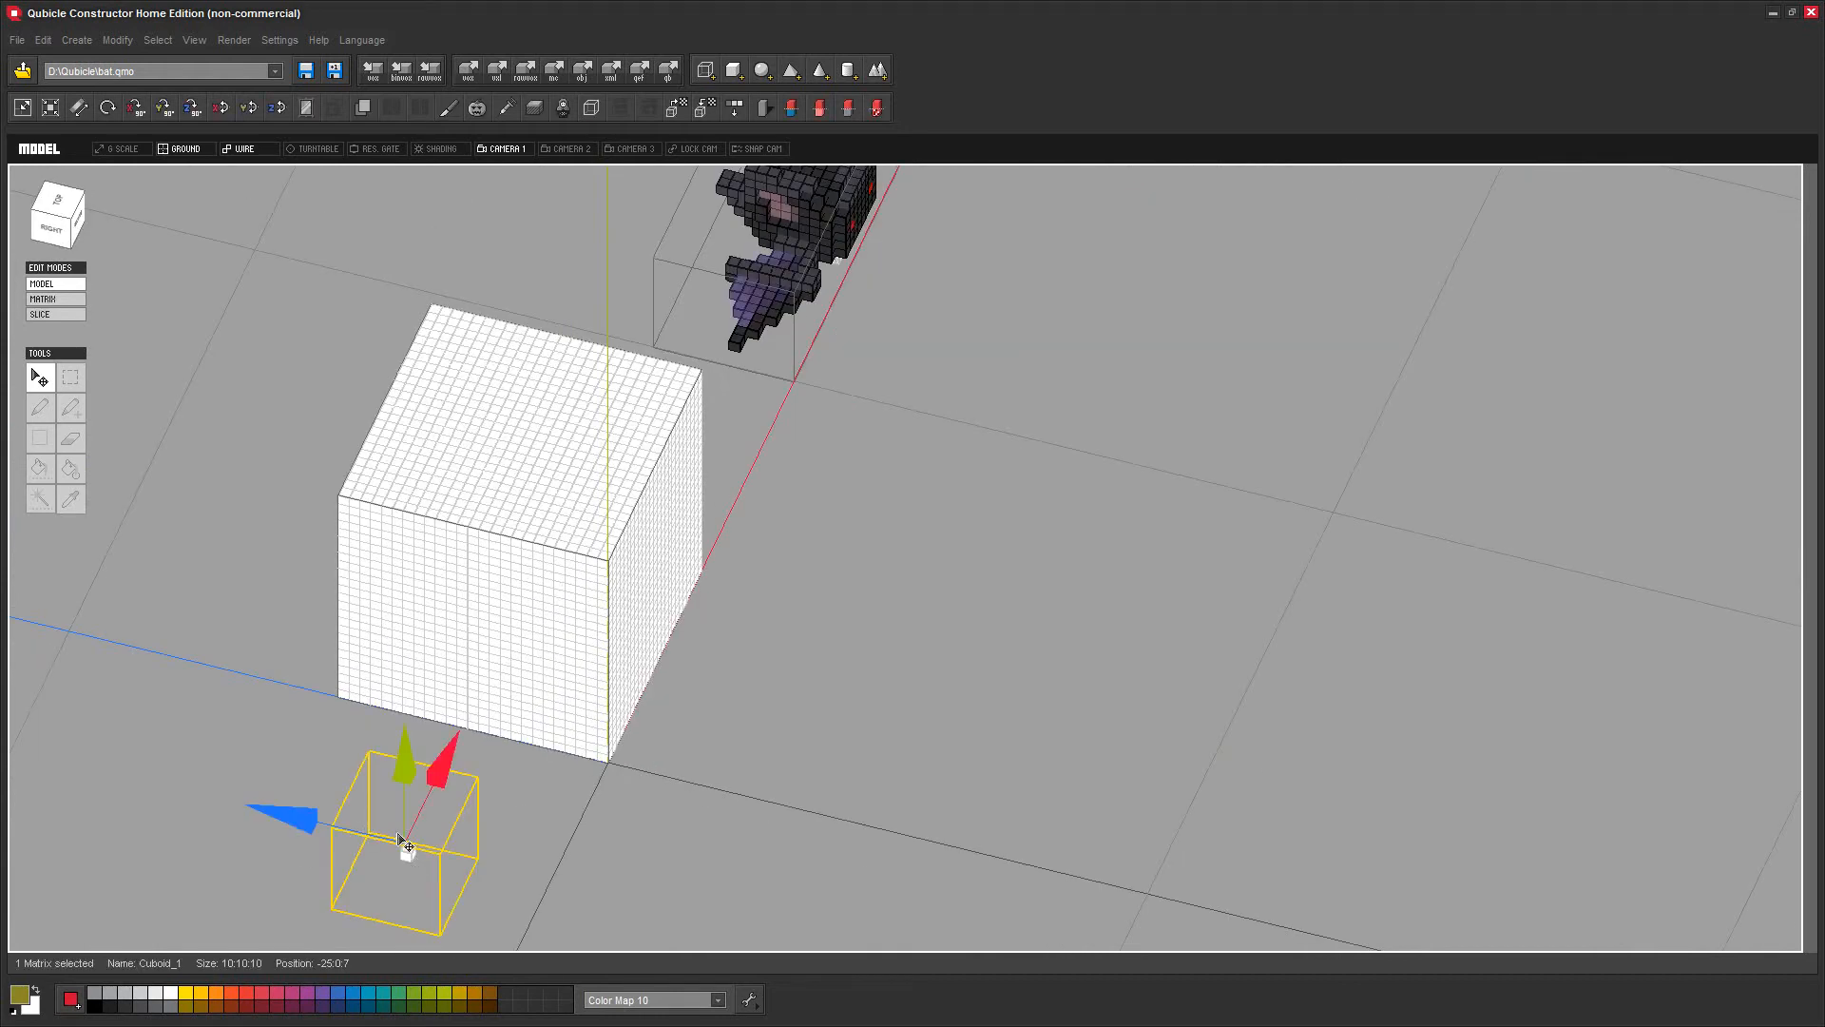
left_click_drag(294, 833, 371, 844)
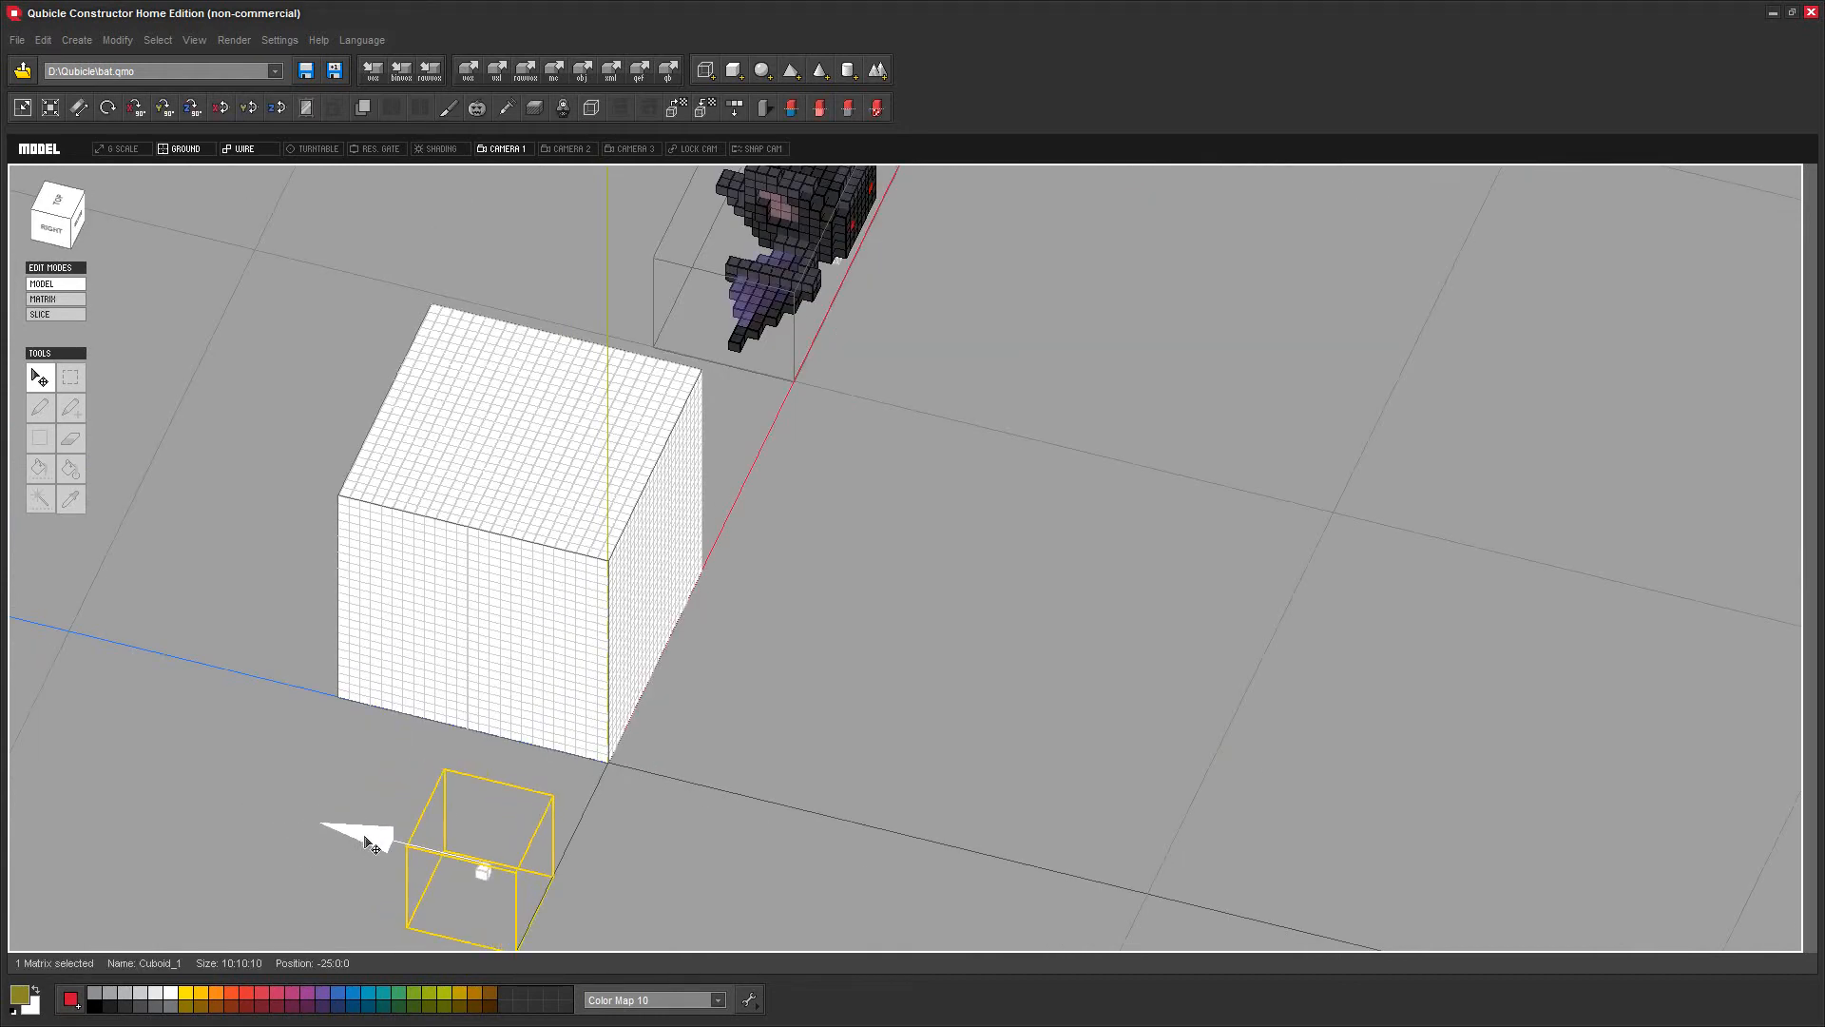
Move the large white cuboid along the red axis to position 7:0:0 and clear the selection
left_click(971, 742)
right_click_drag(973, 738, 942, 718)
left_click(742, 643)
left_click_drag(818, 523, 901, 519)
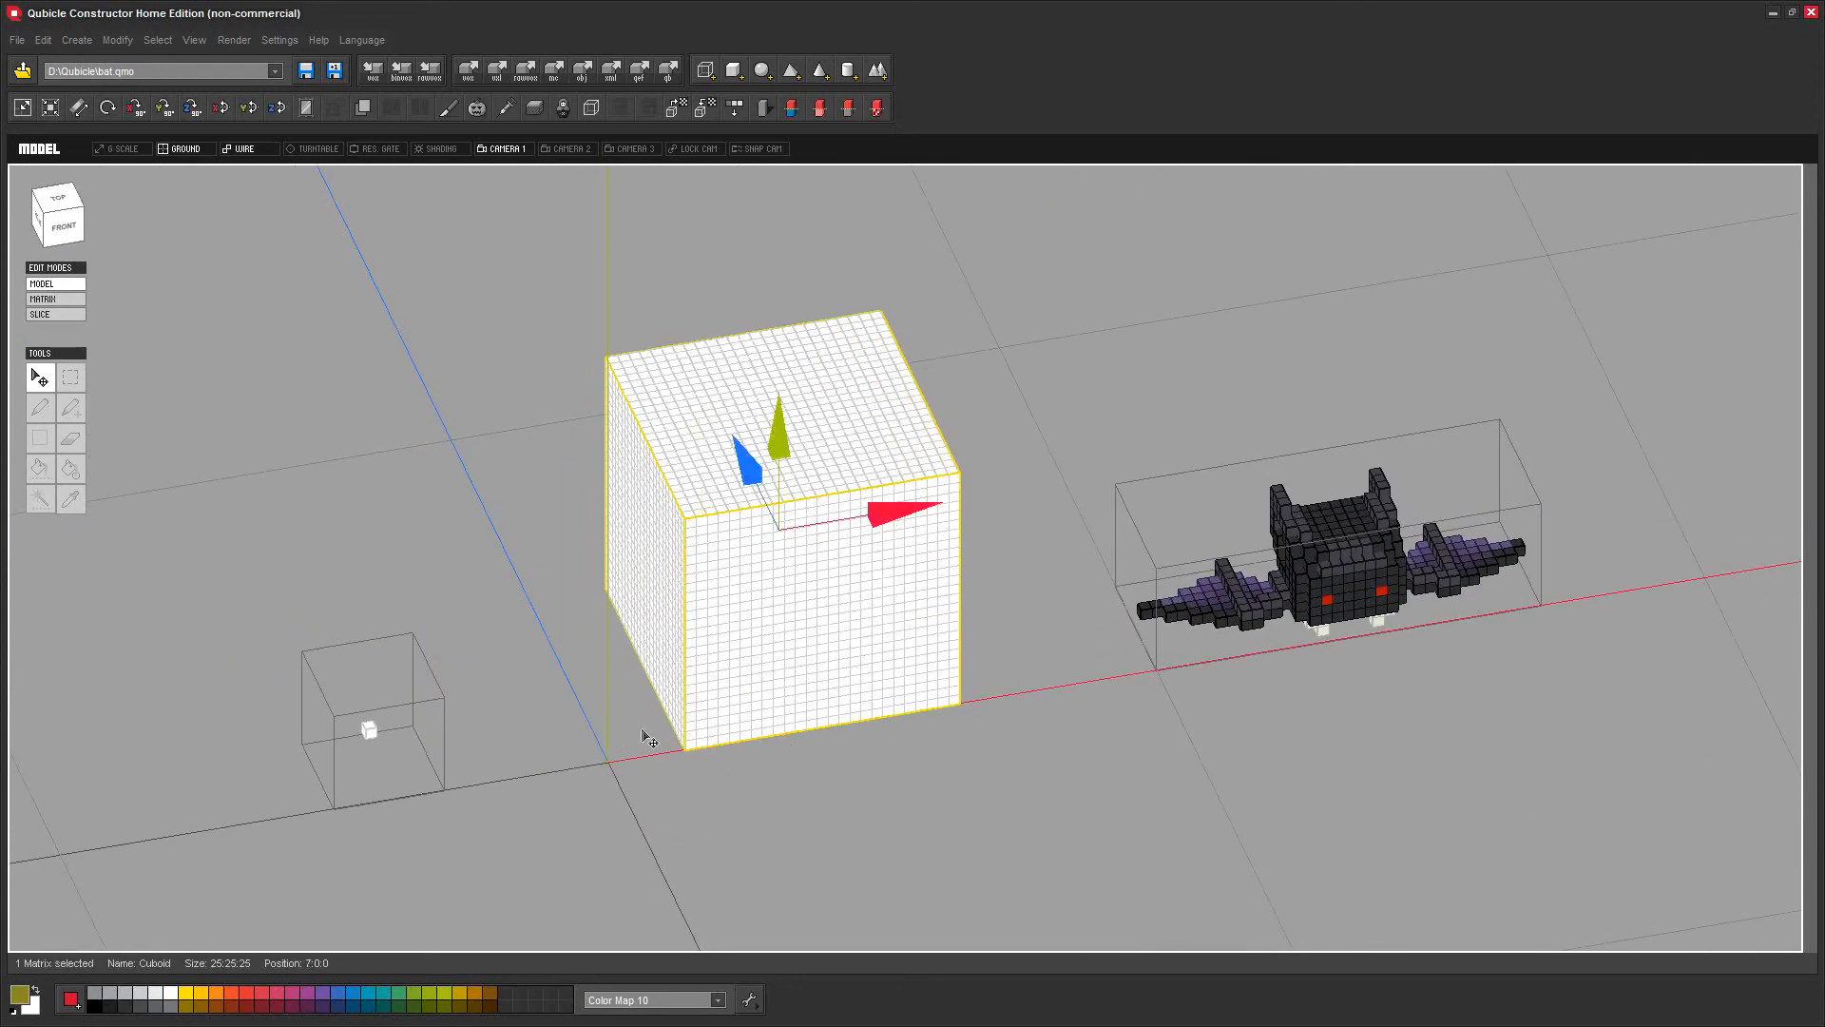
left_click(1097, 800)
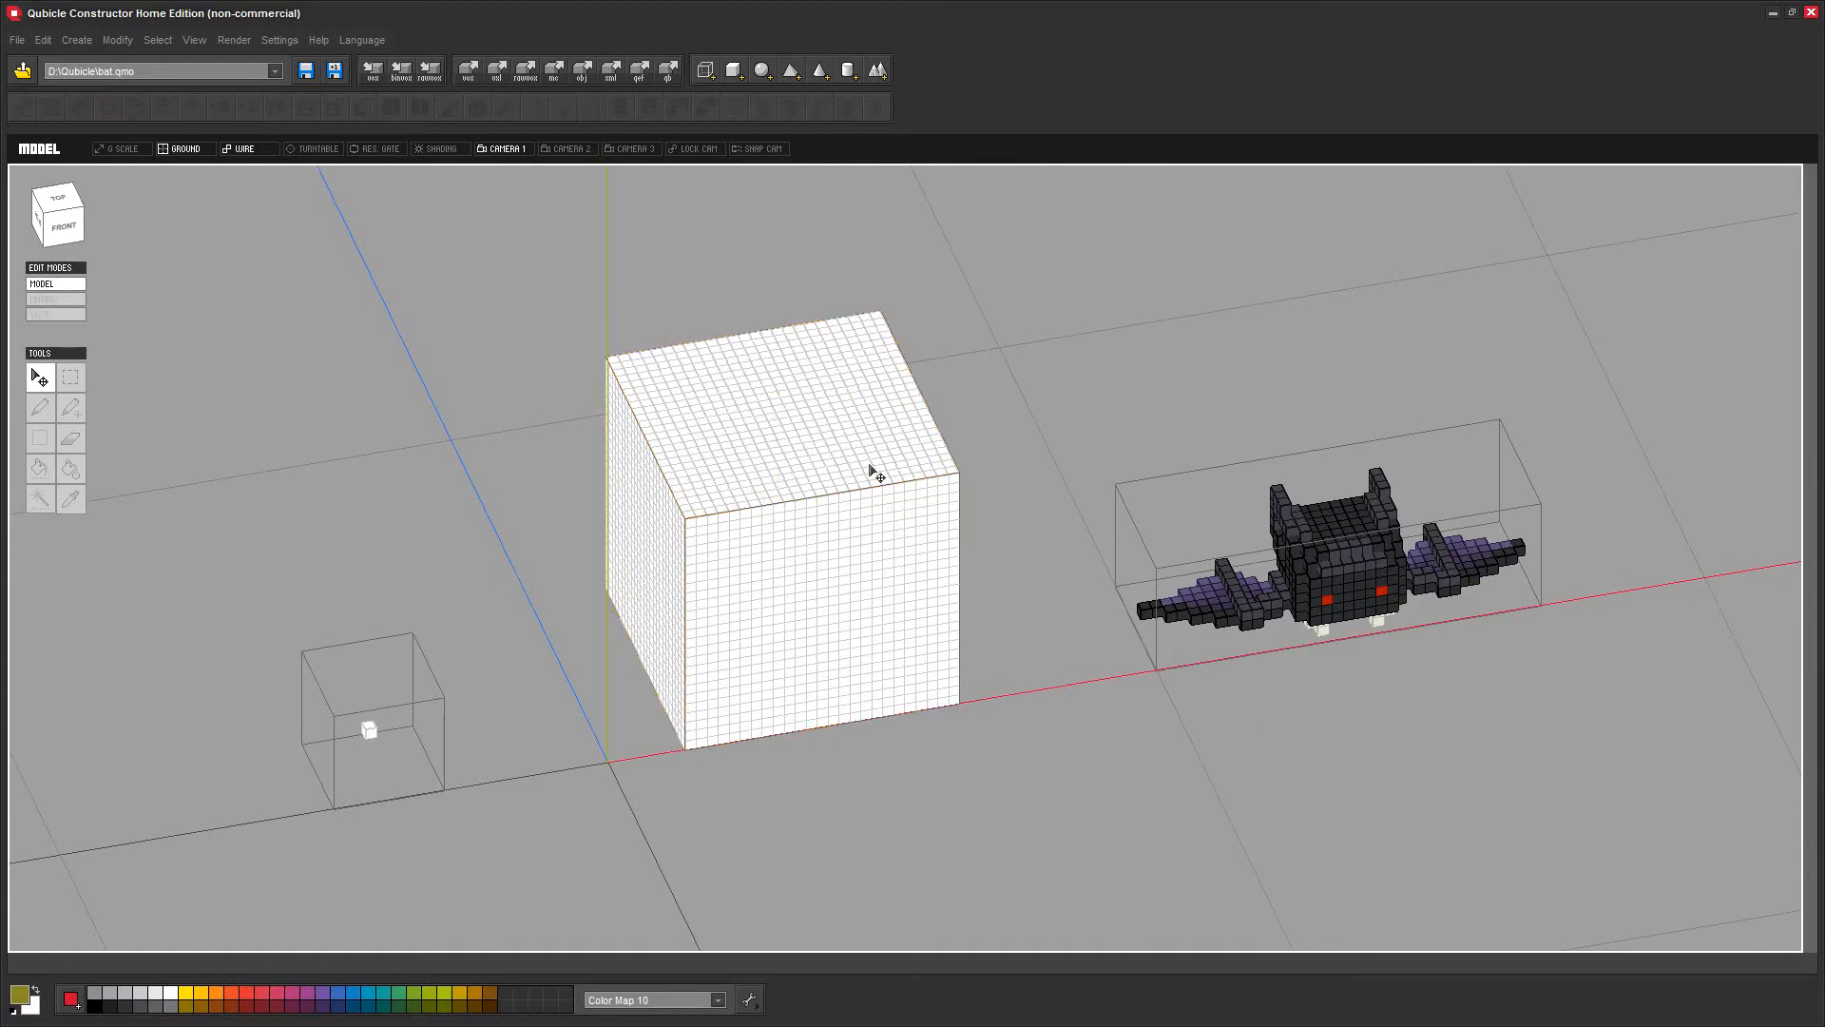
Select the large cuboid, the small matrix and the bat in turn to compare the separate matrices in Model mode
left_click(875, 473)
left_click(380, 732)
left_click(770, 510)
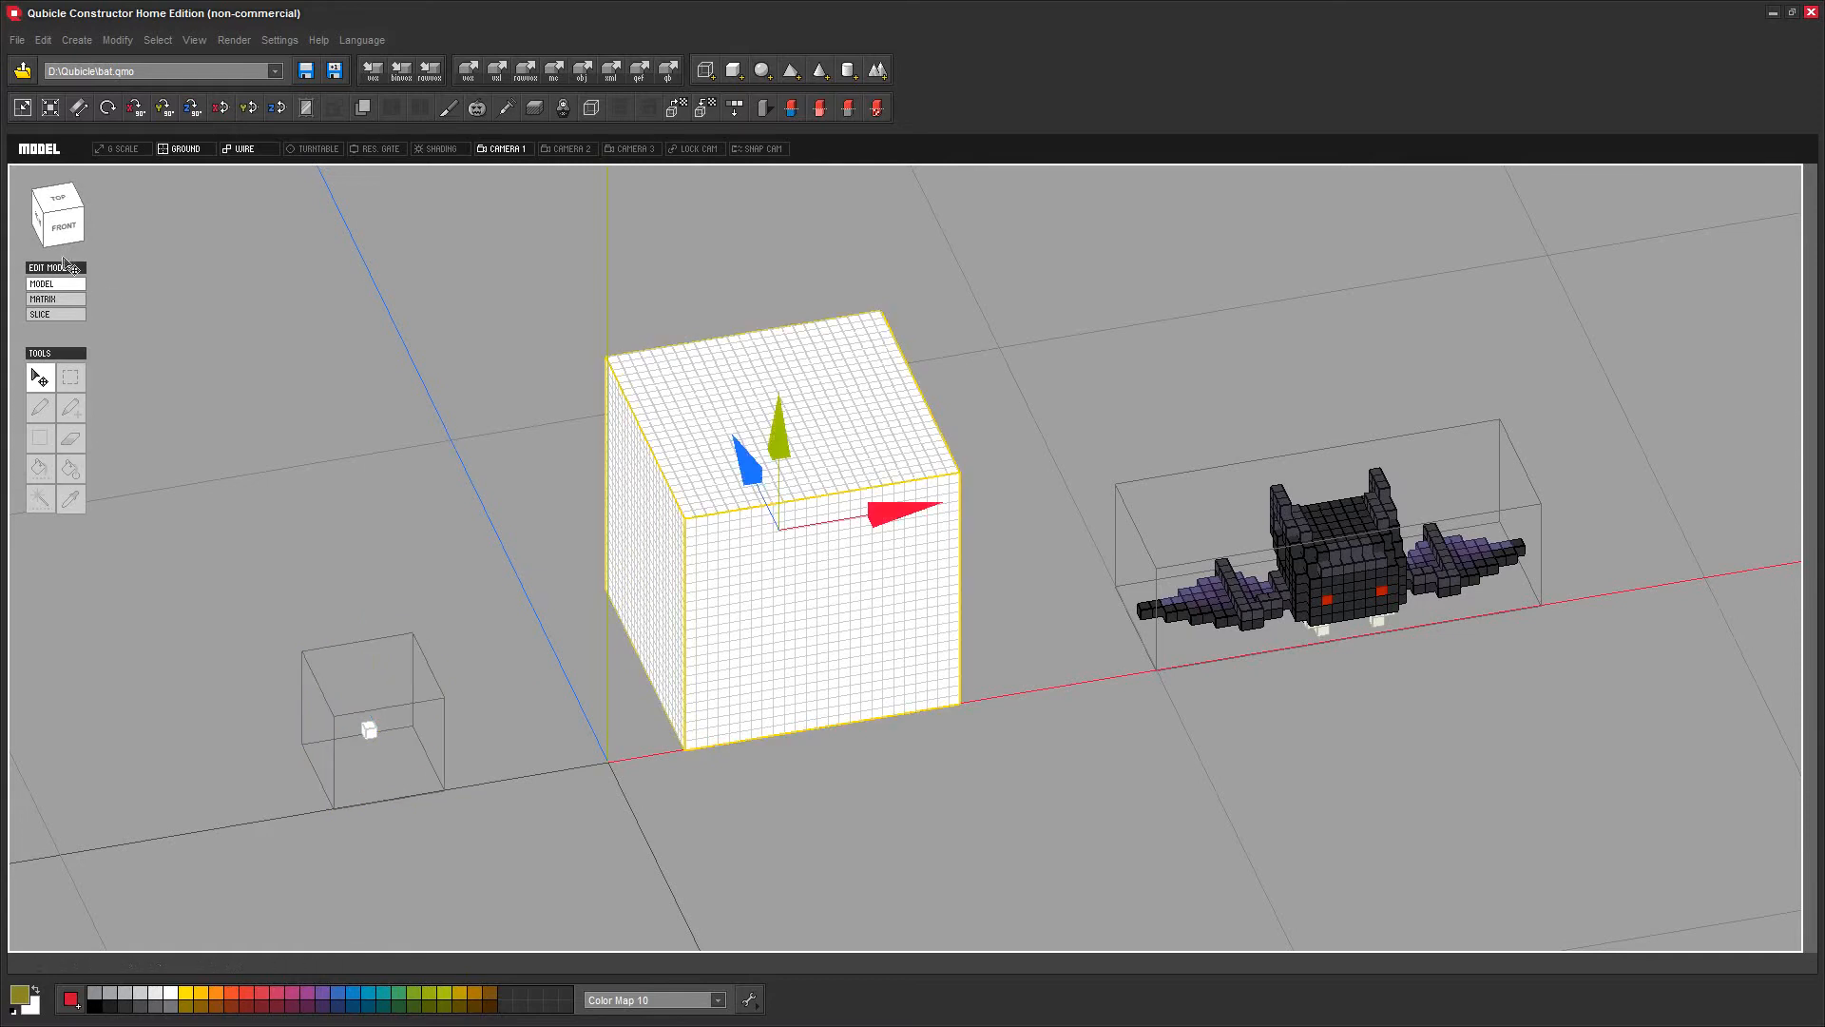
left_click(372, 730)
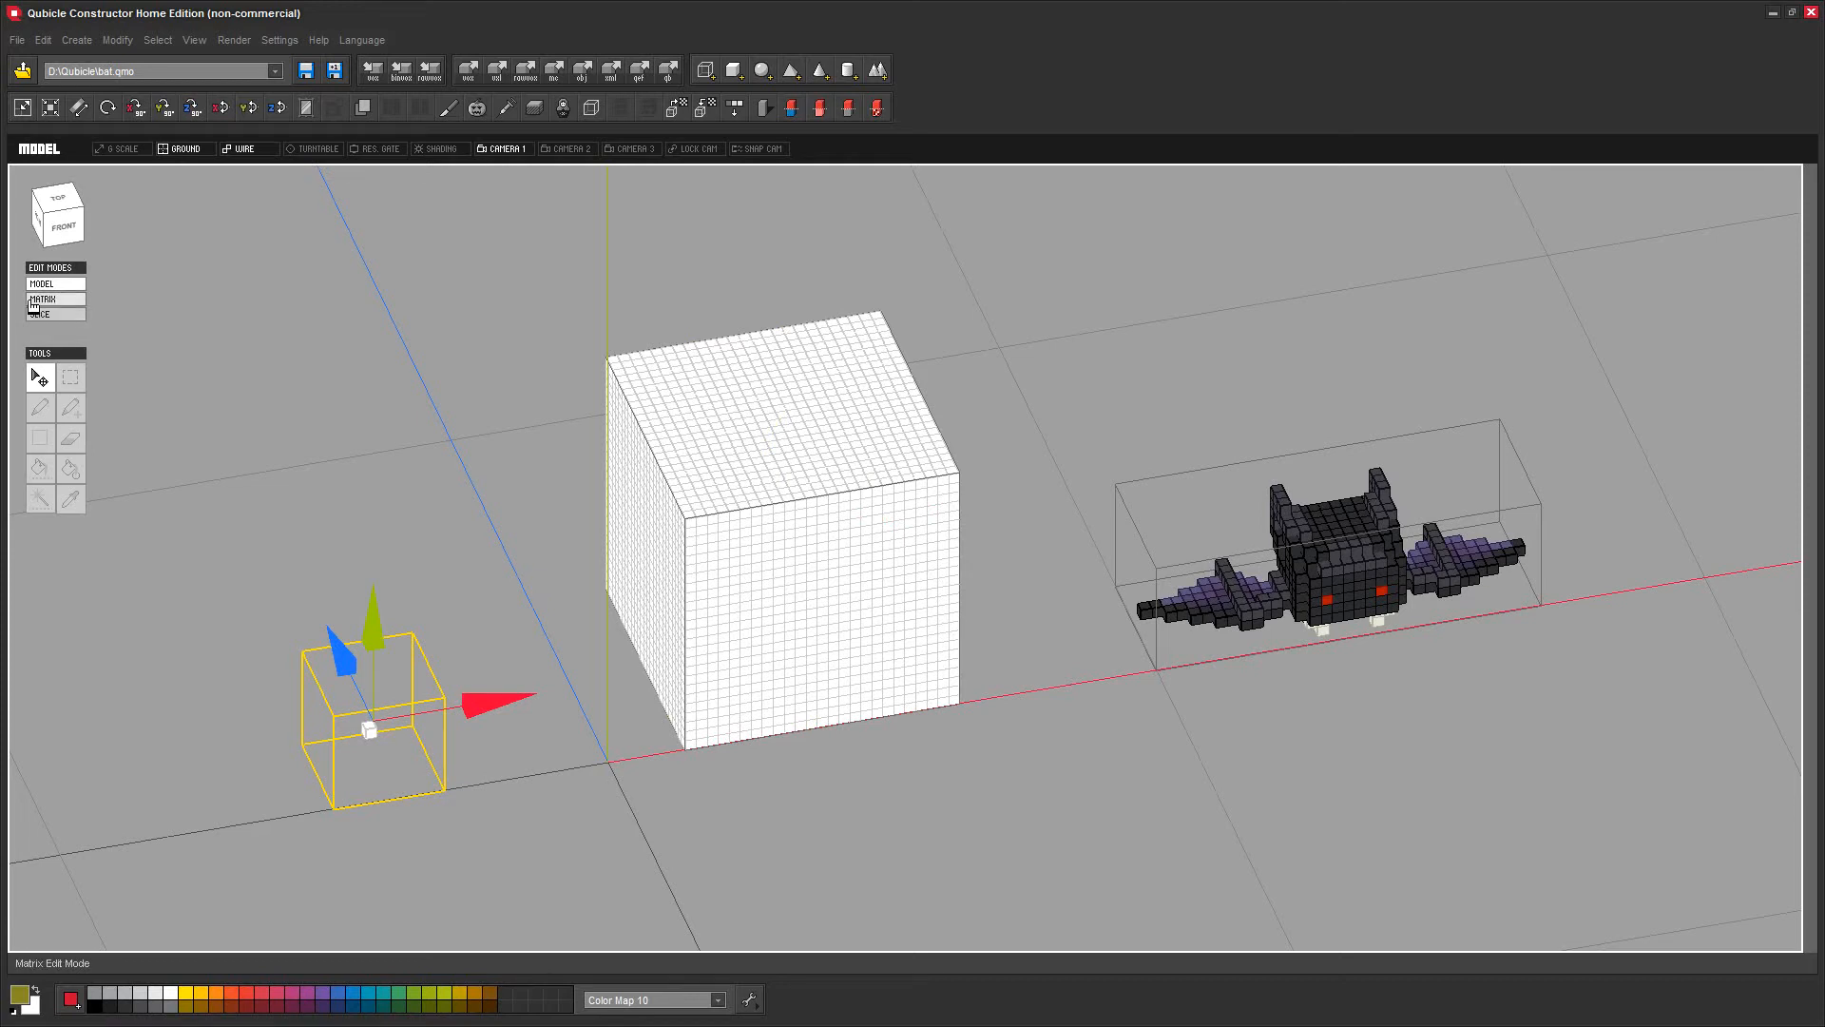
left_click(796, 545)
left_click(1333, 593)
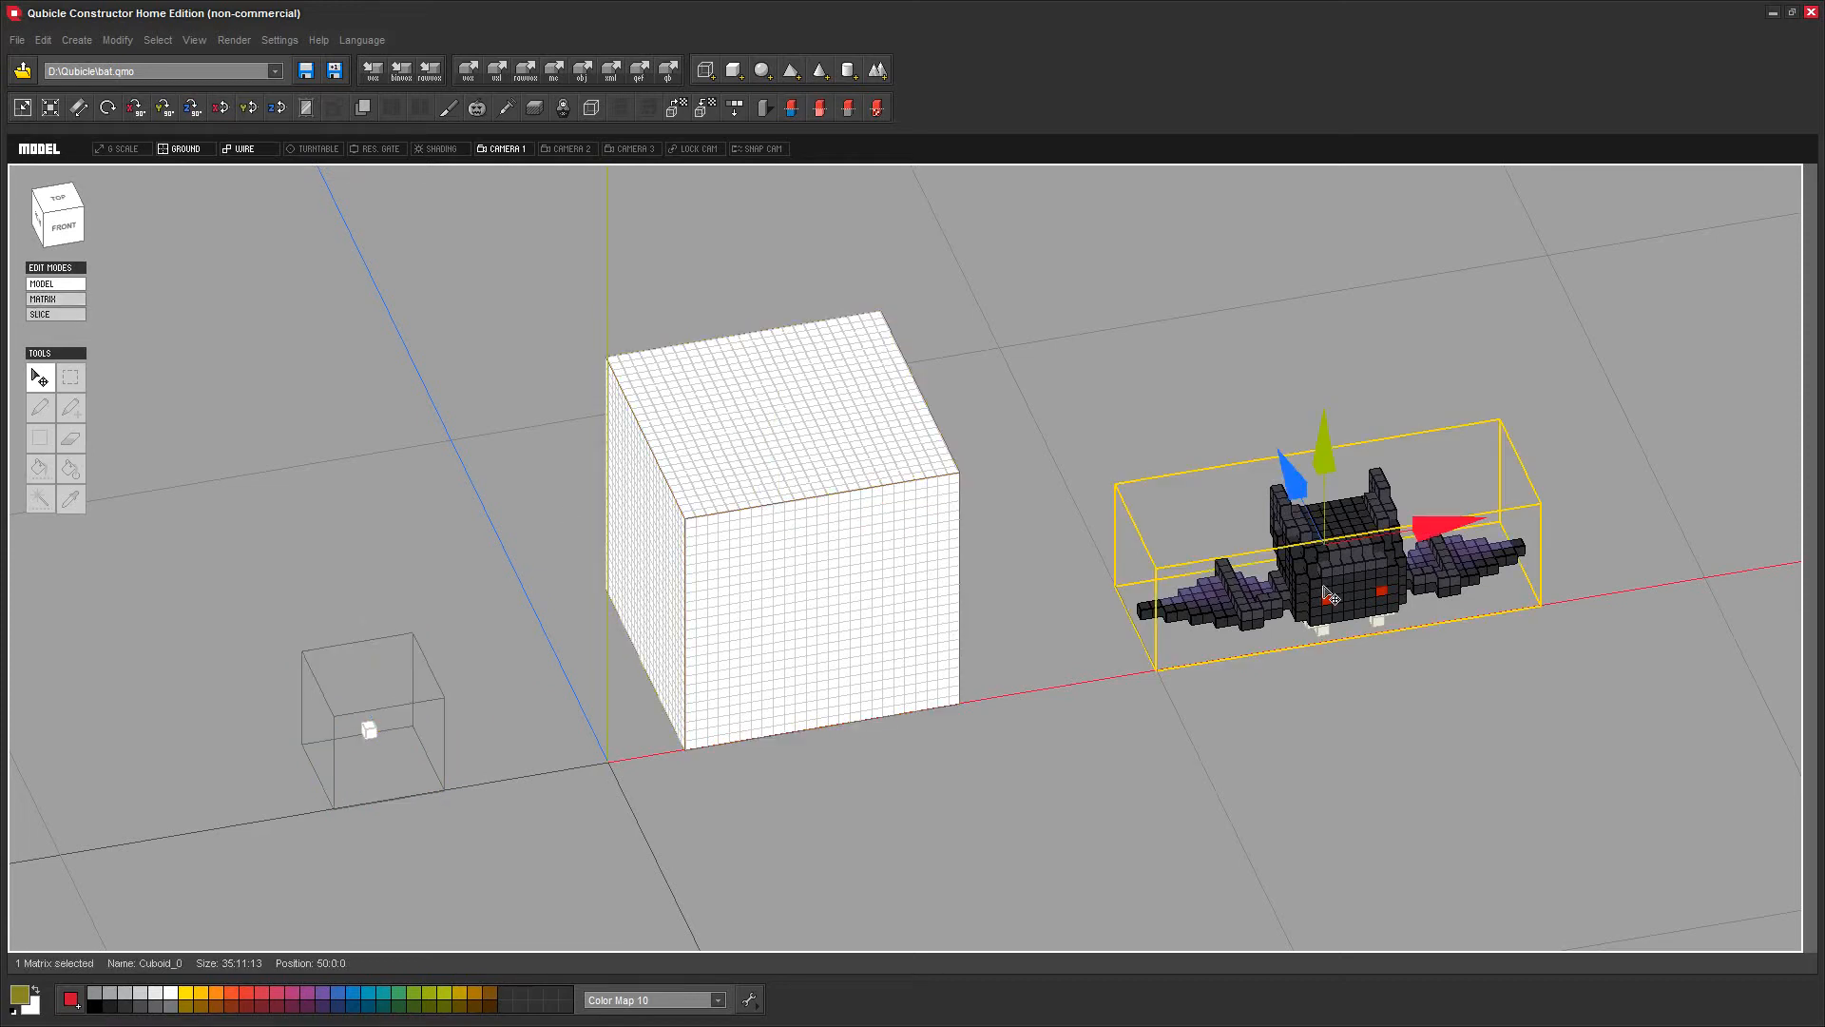
Examine the bat, the large cuboid and the small matrix one by one in Matrix edit mode, returning to Model mode after each
left_click(43, 299)
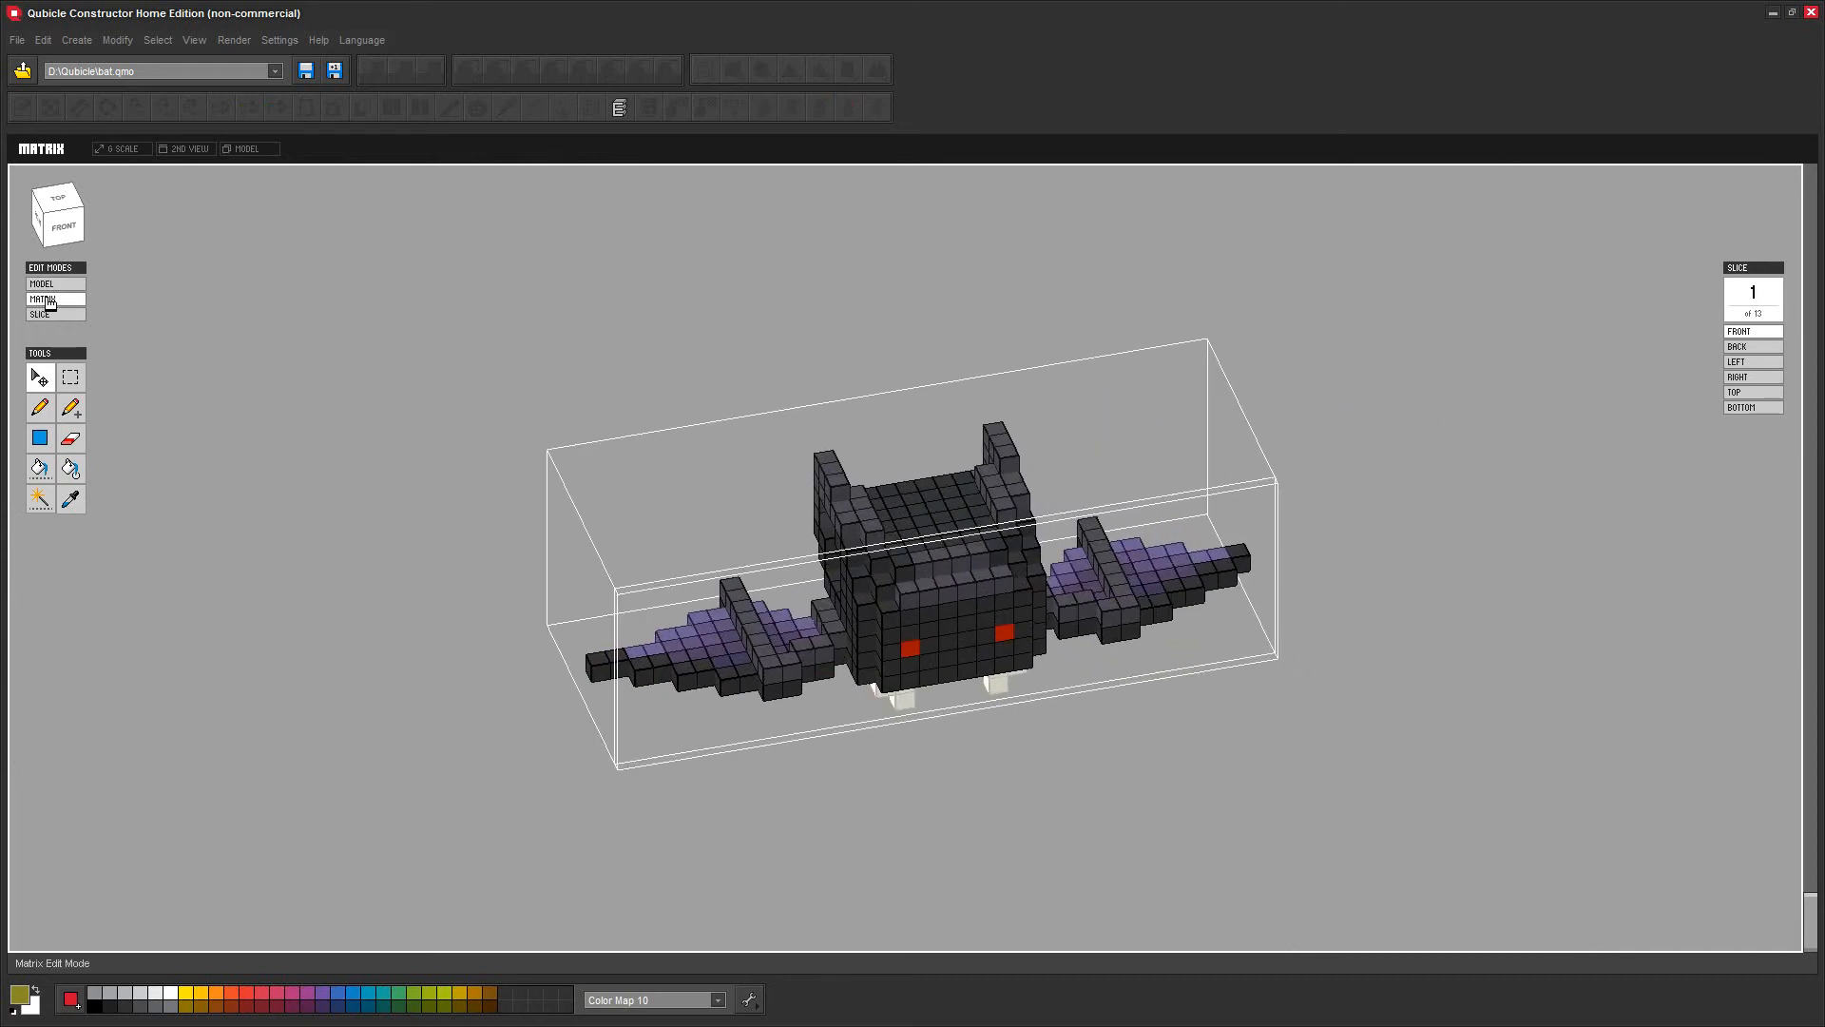
left_click(42, 283)
left_click(779, 569)
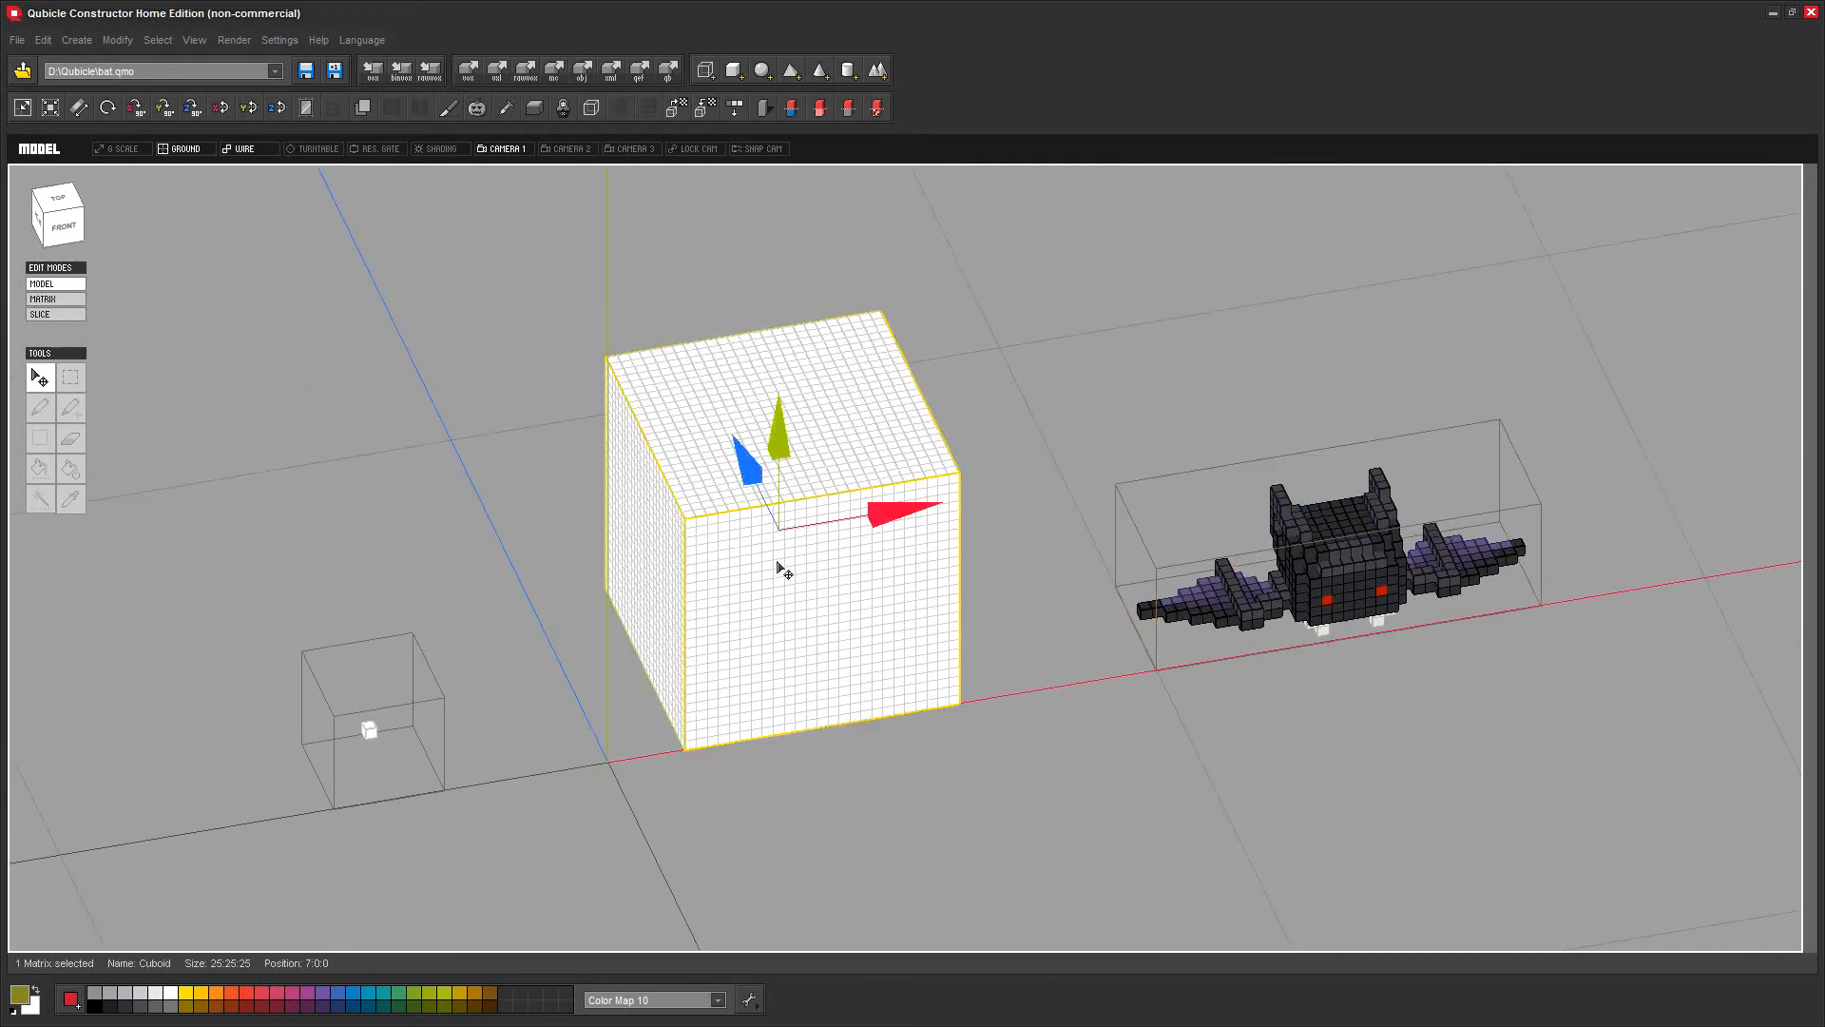
double_click(782, 569)
left_click(43, 283)
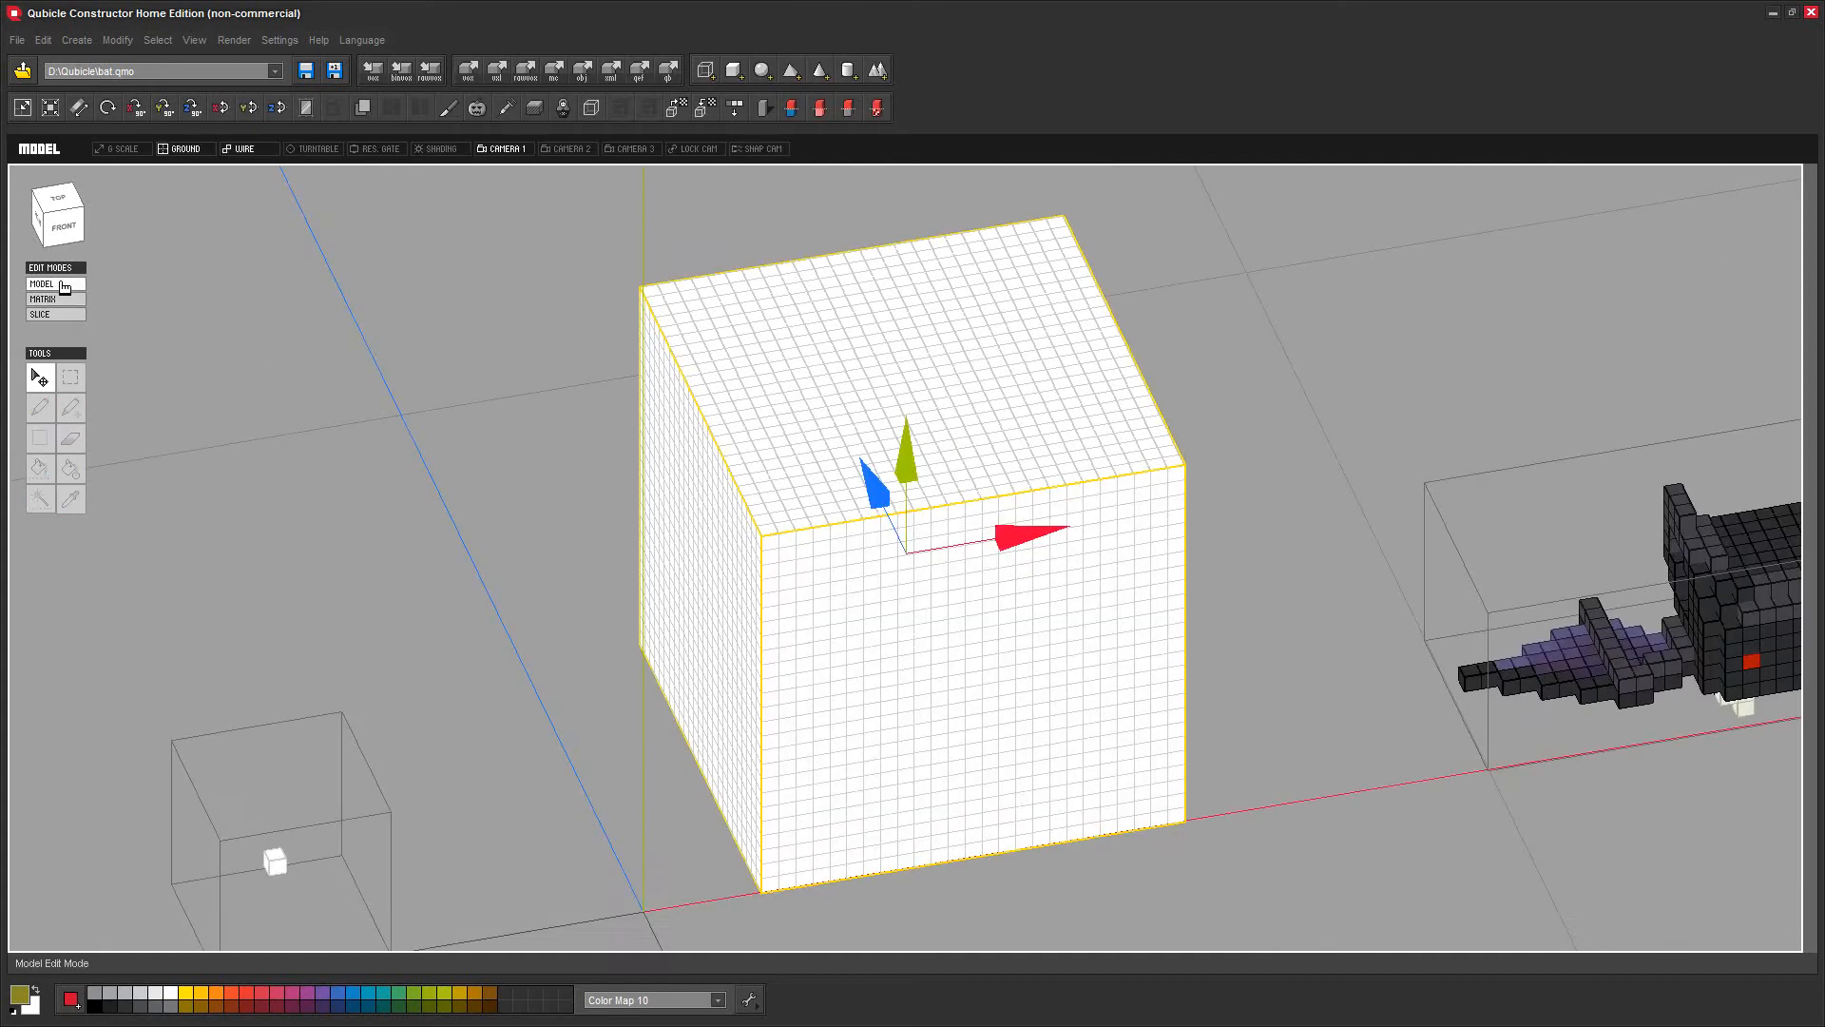
double_click(370, 732)
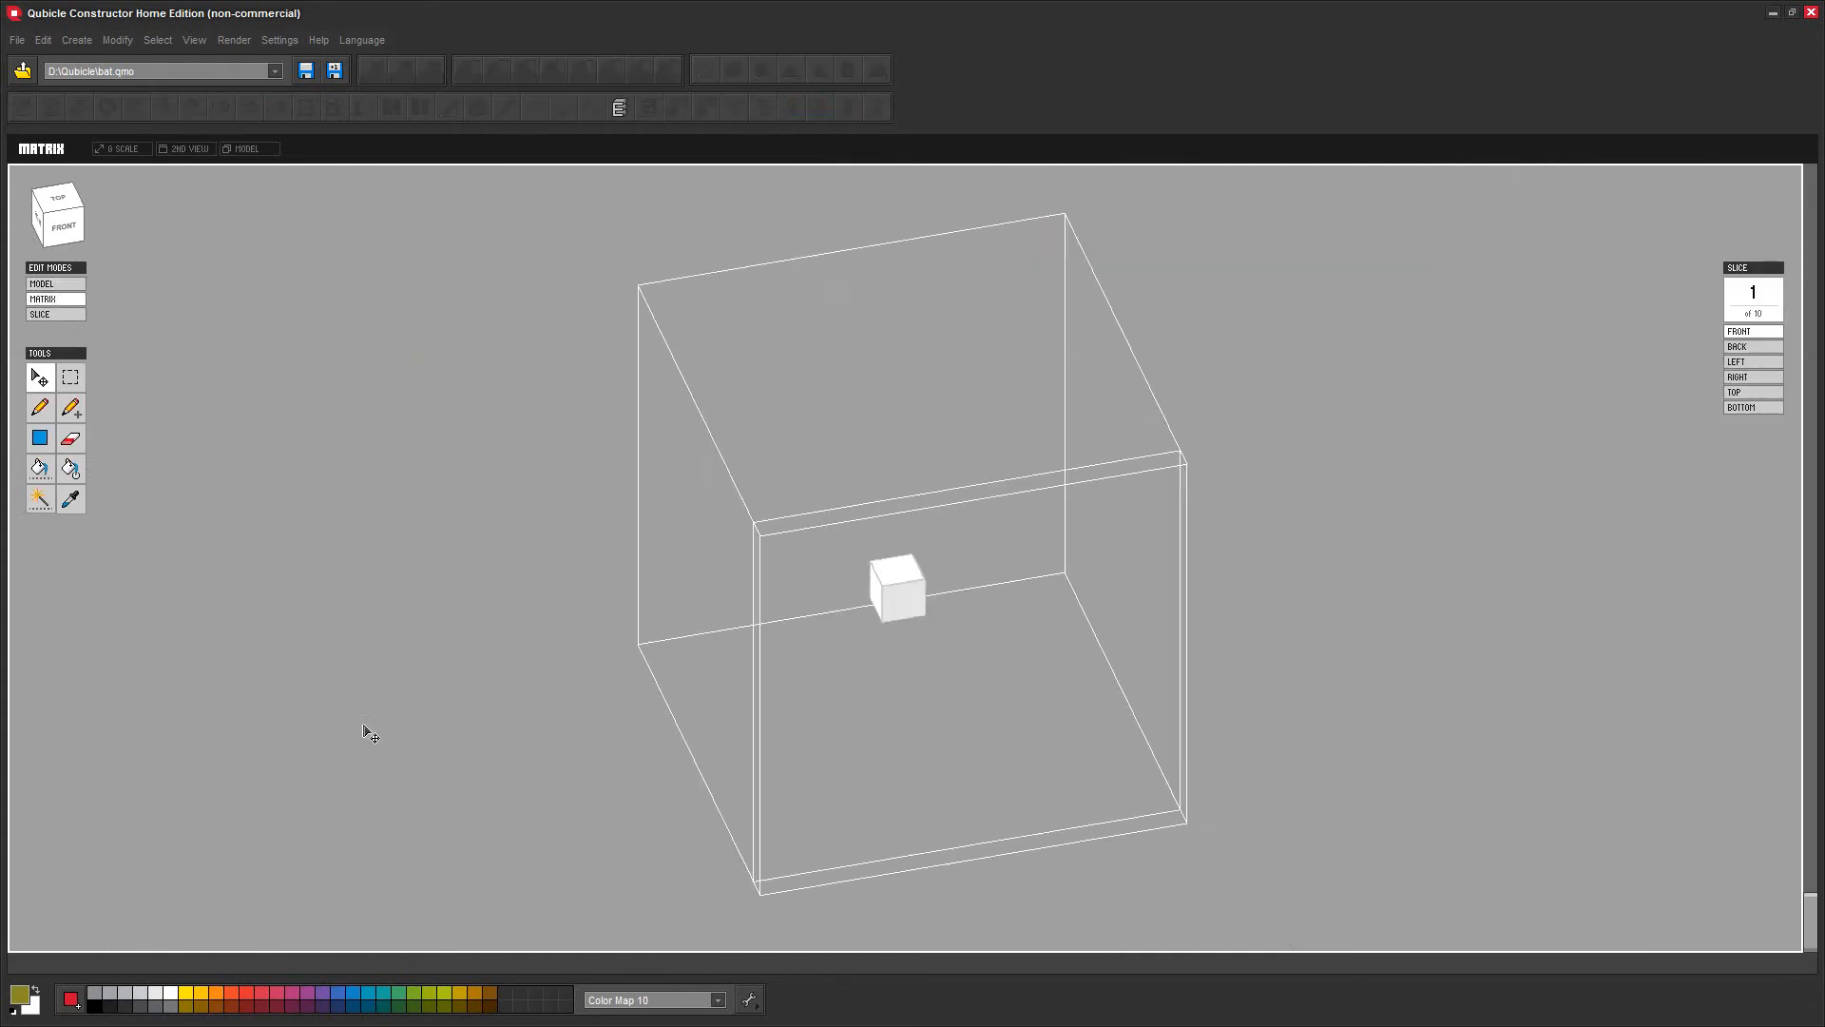
left_click(42, 283)
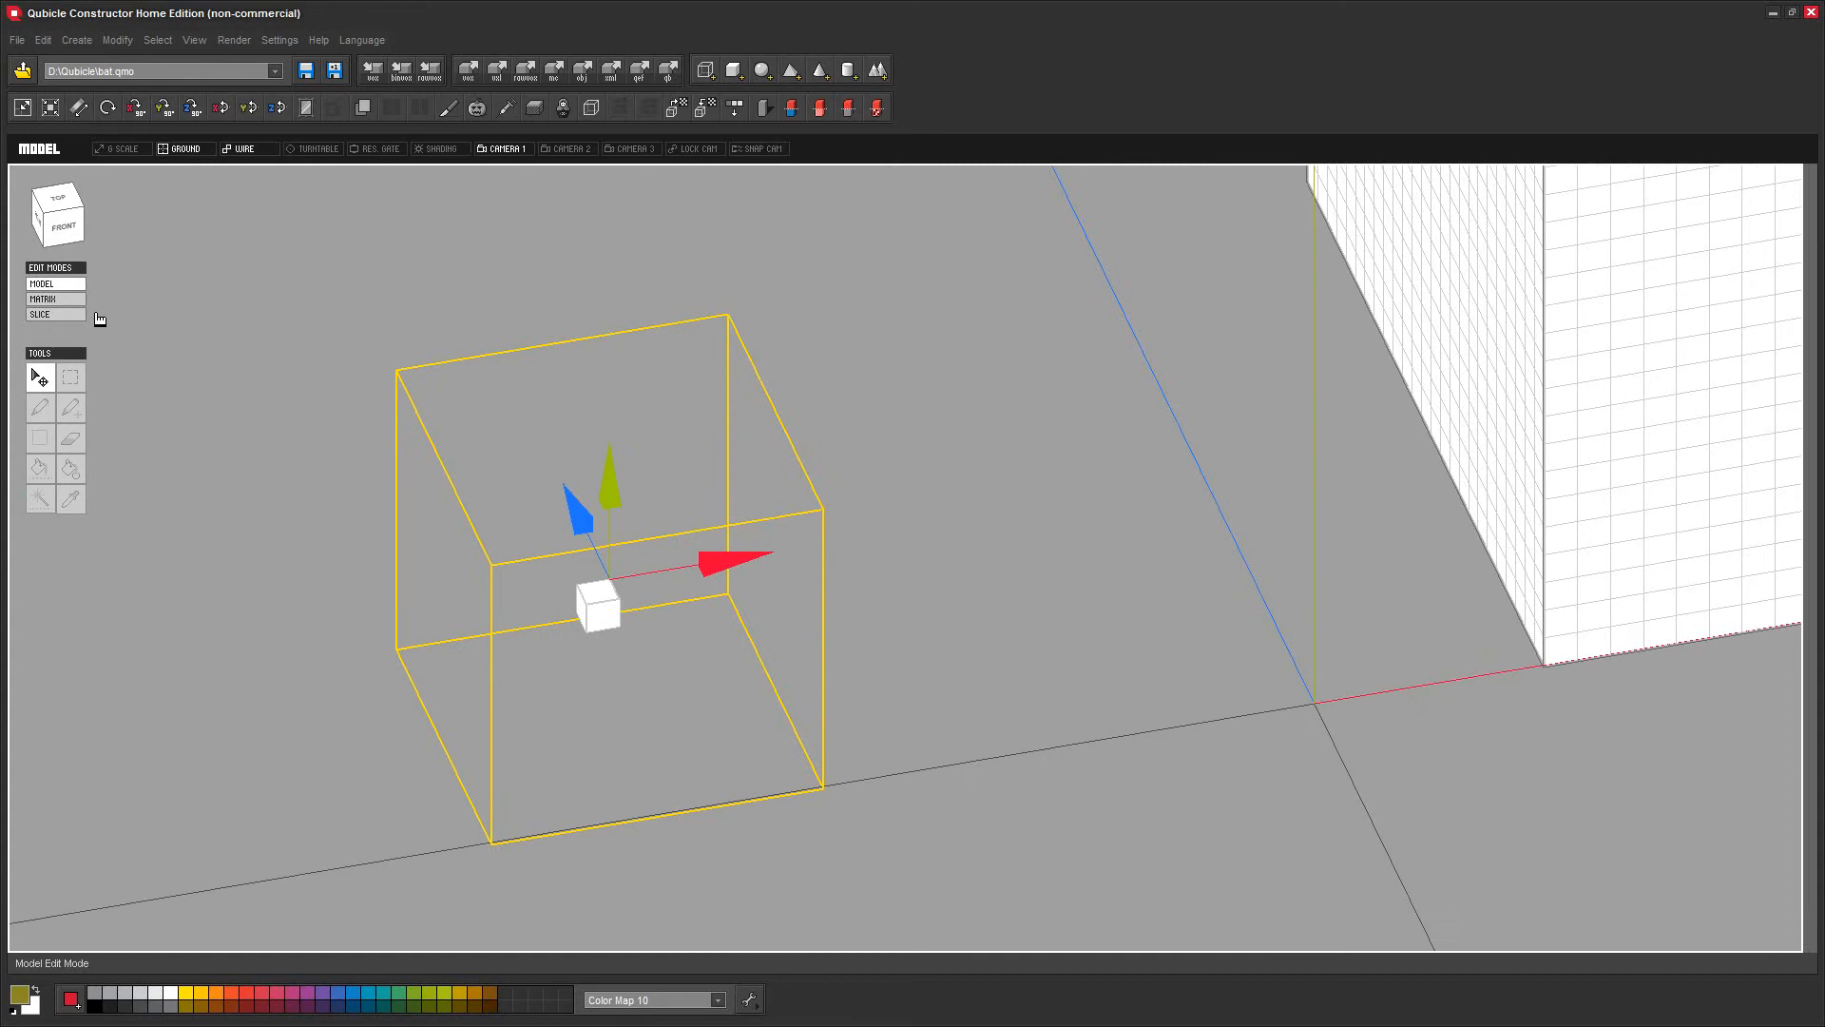
Open the large cuboid in Matrix edit mode and inspect its sides, top and underside from several angles
double_click(814, 517)
right_click_drag(1382, 693, 1318, 743)
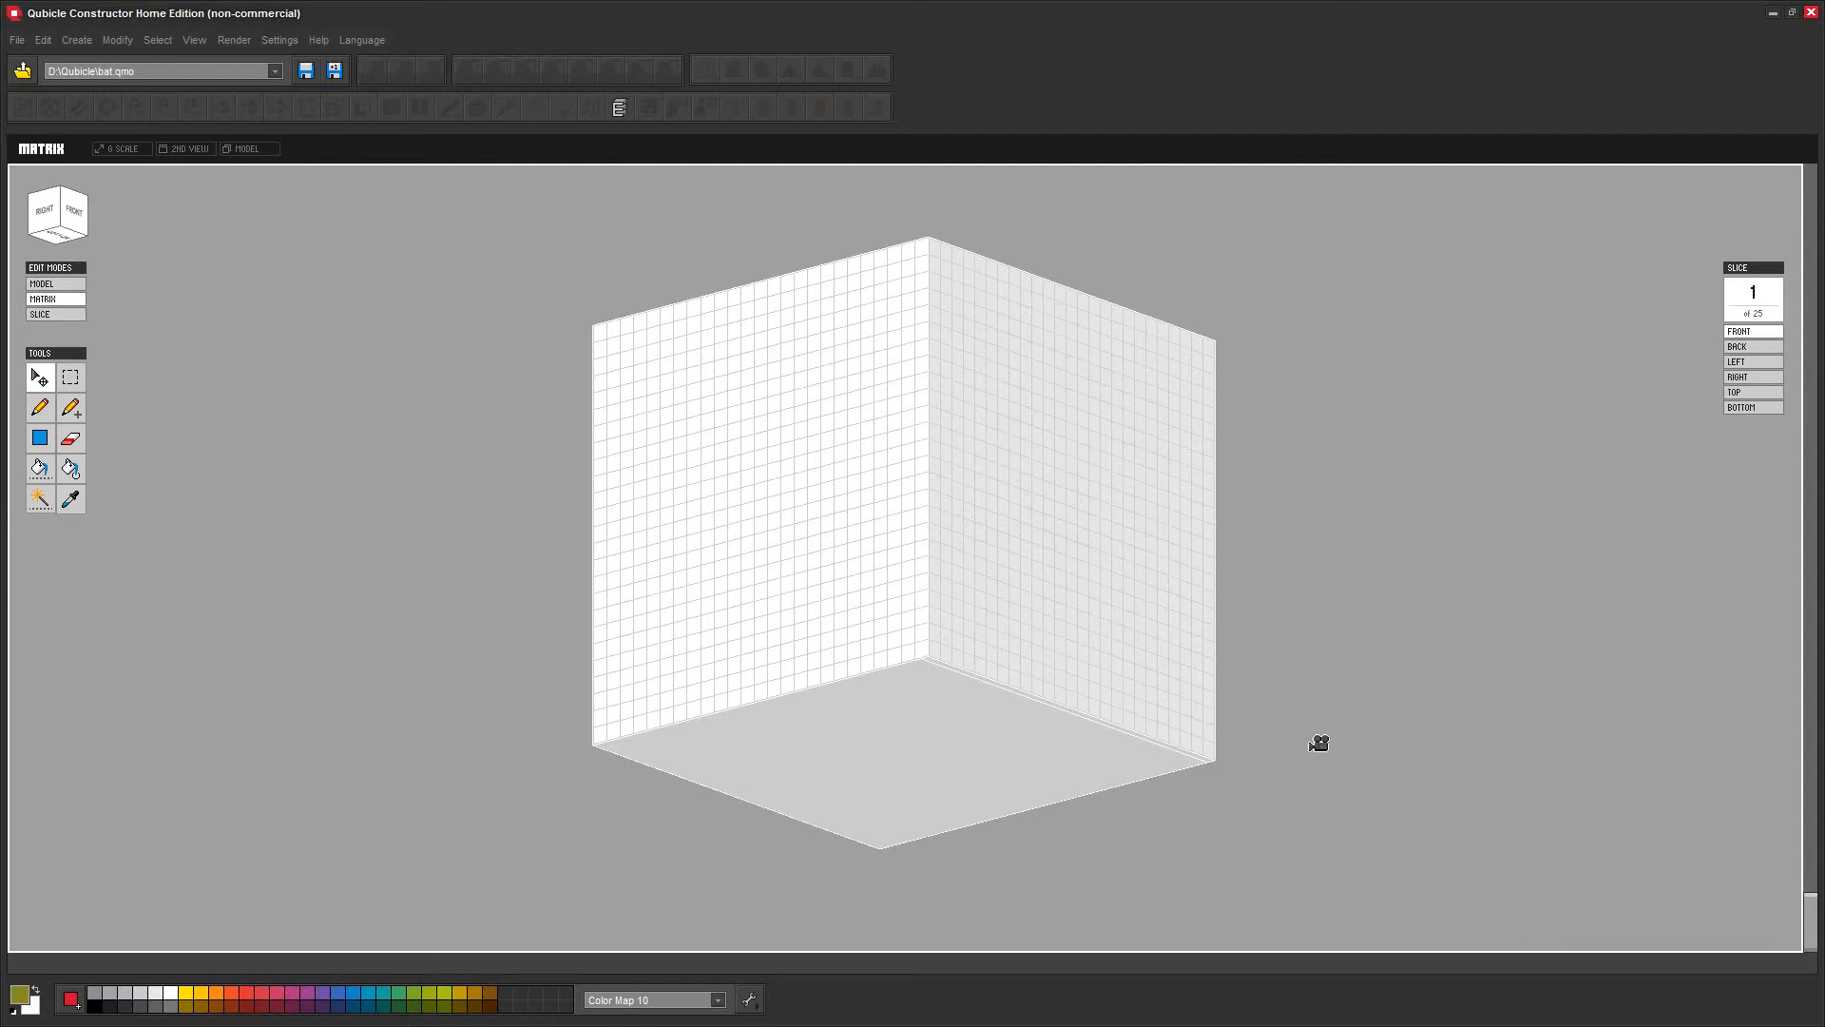
right_click_drag(1255, 819, 1272, 775)
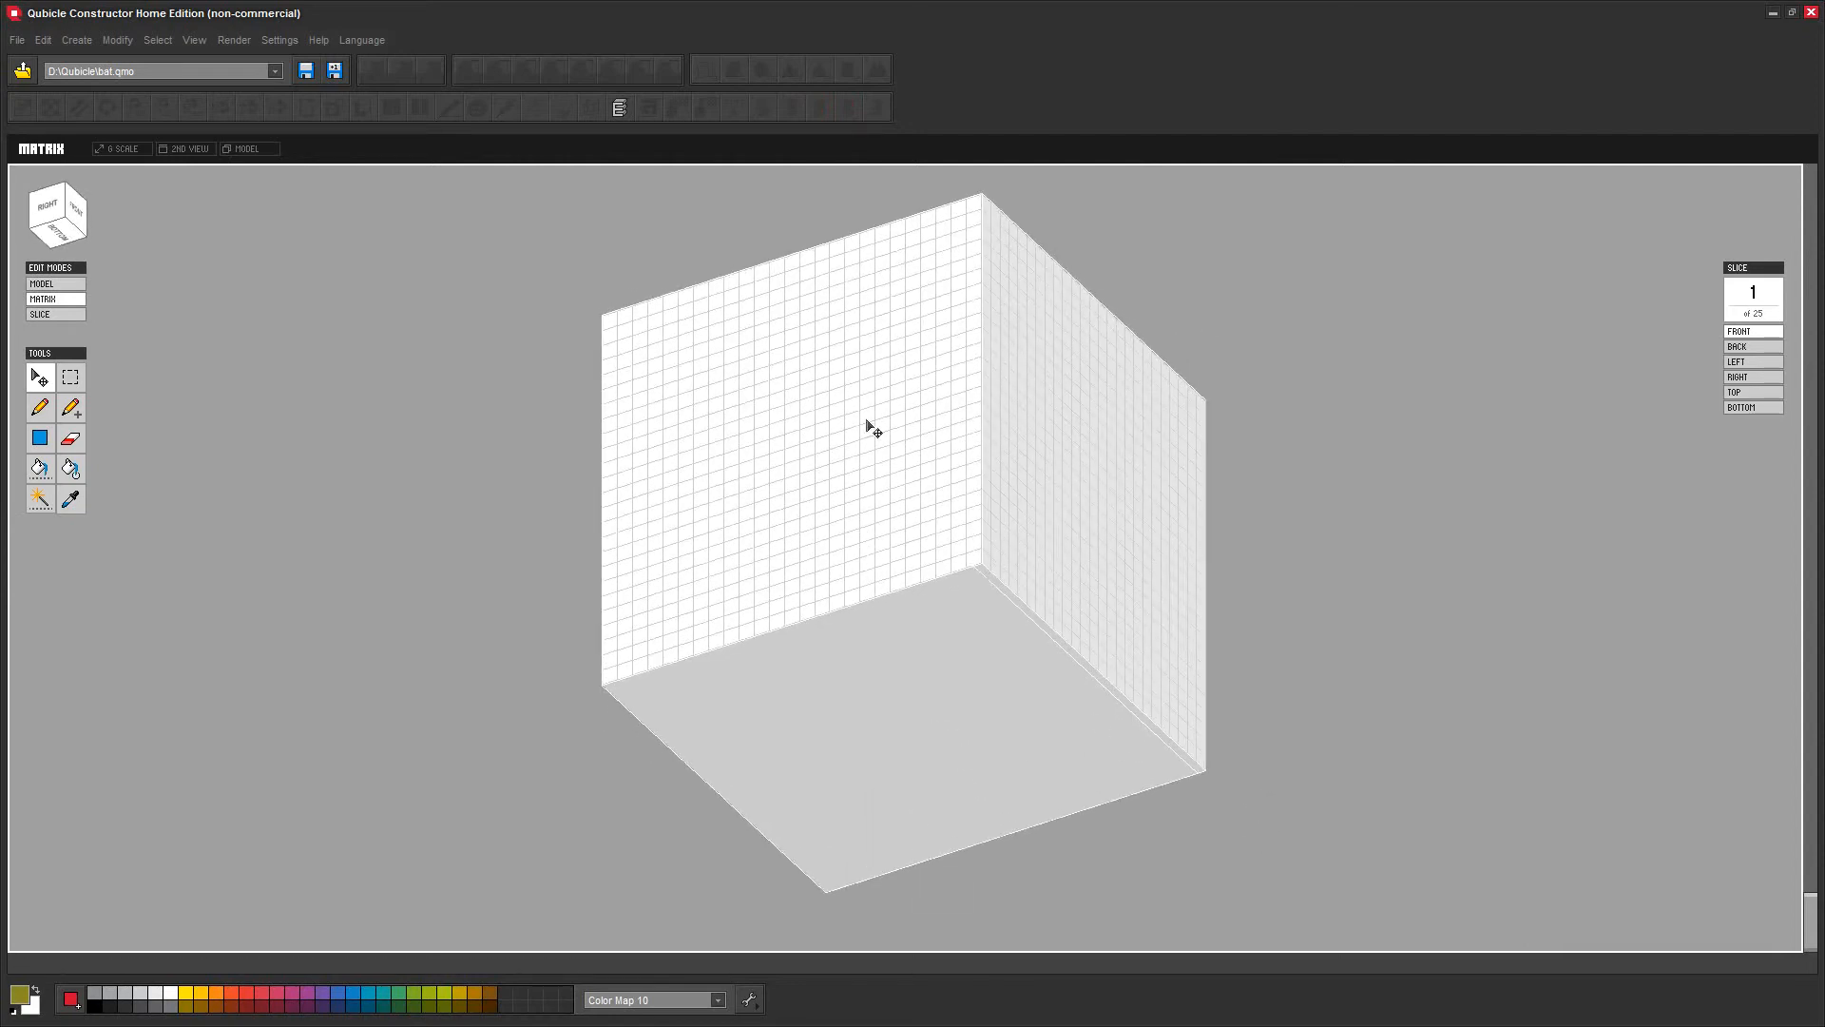
right_click_drag(1480, 782, 1469, 800)
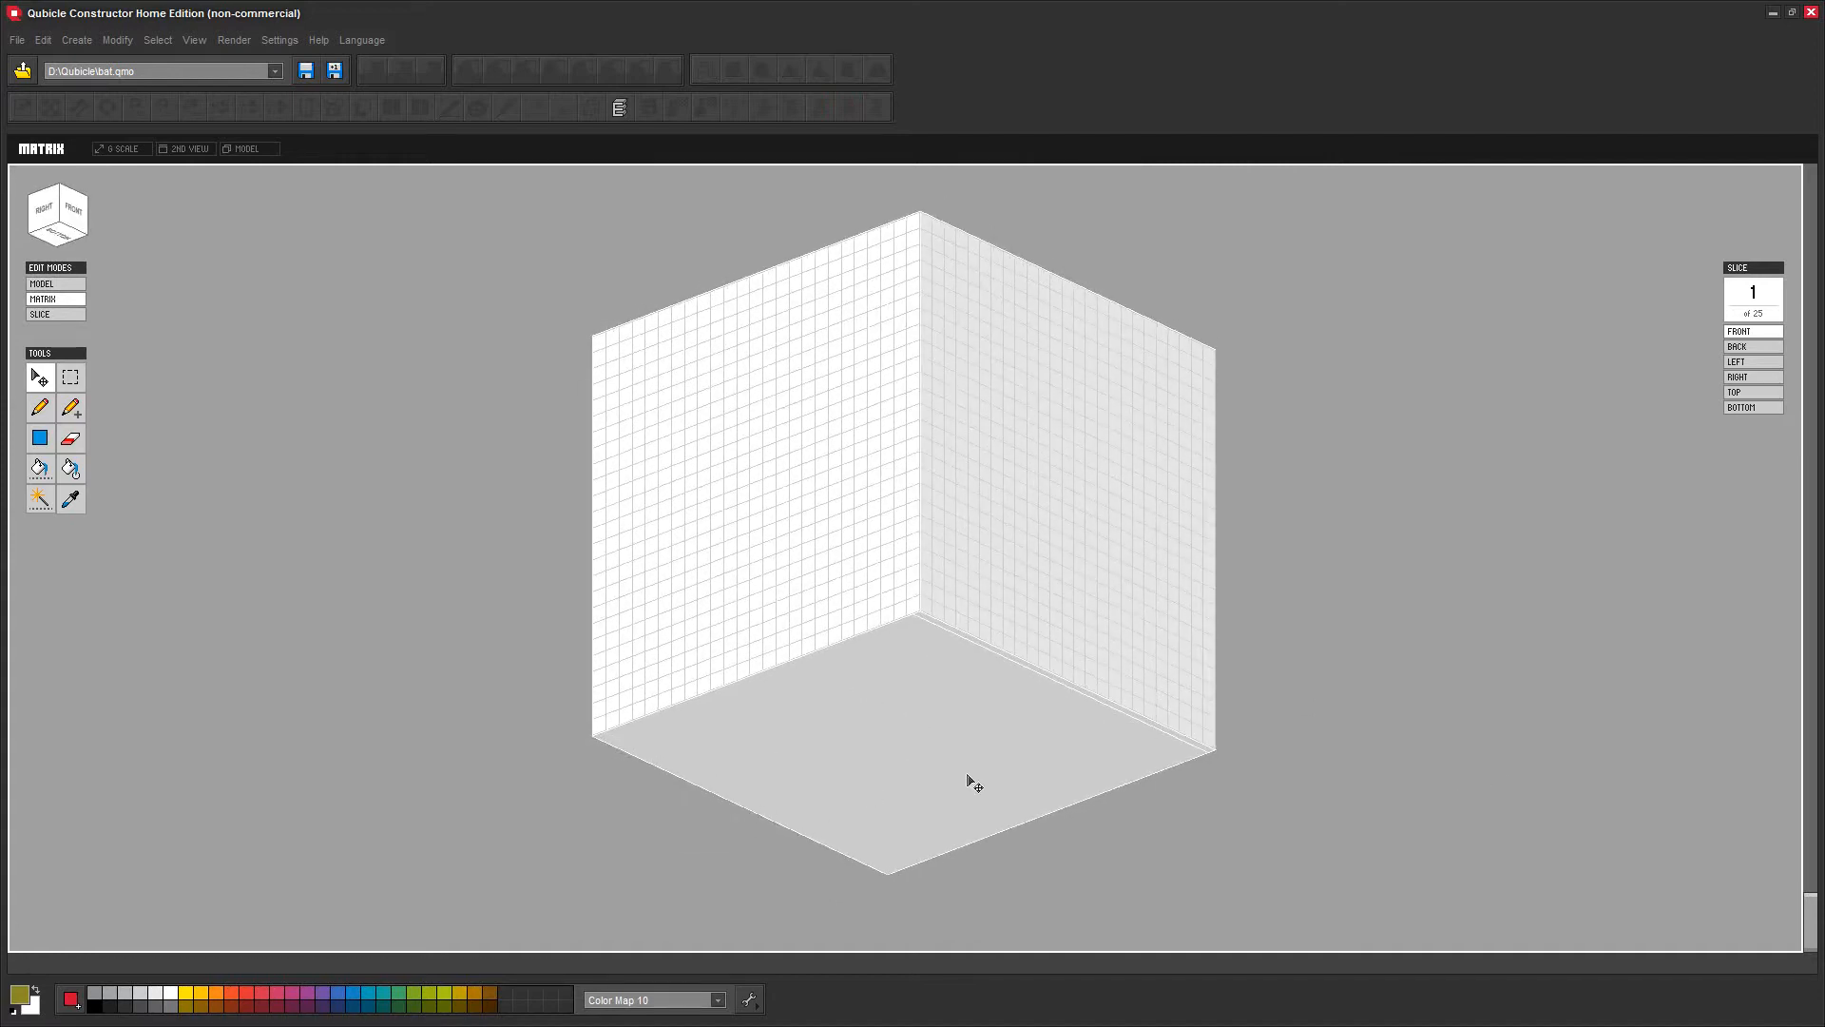
right_click_drag(1324, 562, 1354, 623)
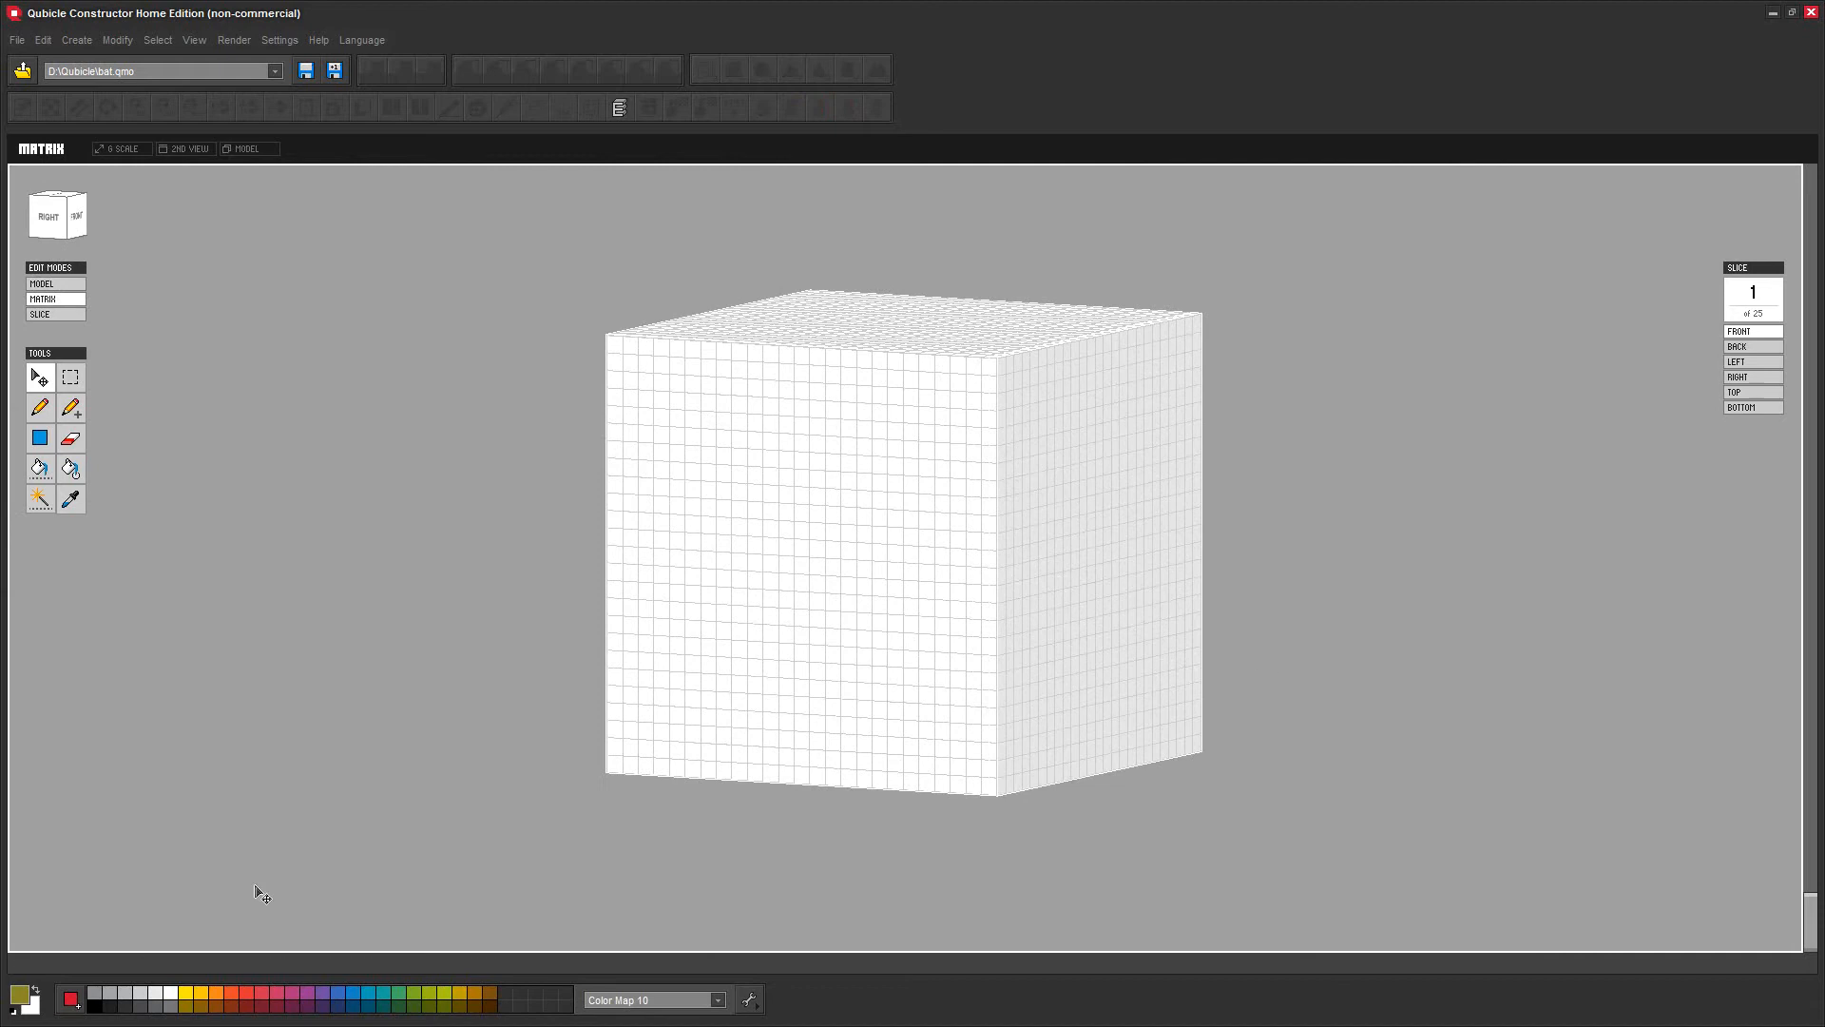
right_click_drag(1021, 789, 1195, 798)
right_click_drag(1284, 561, 1241, 590)
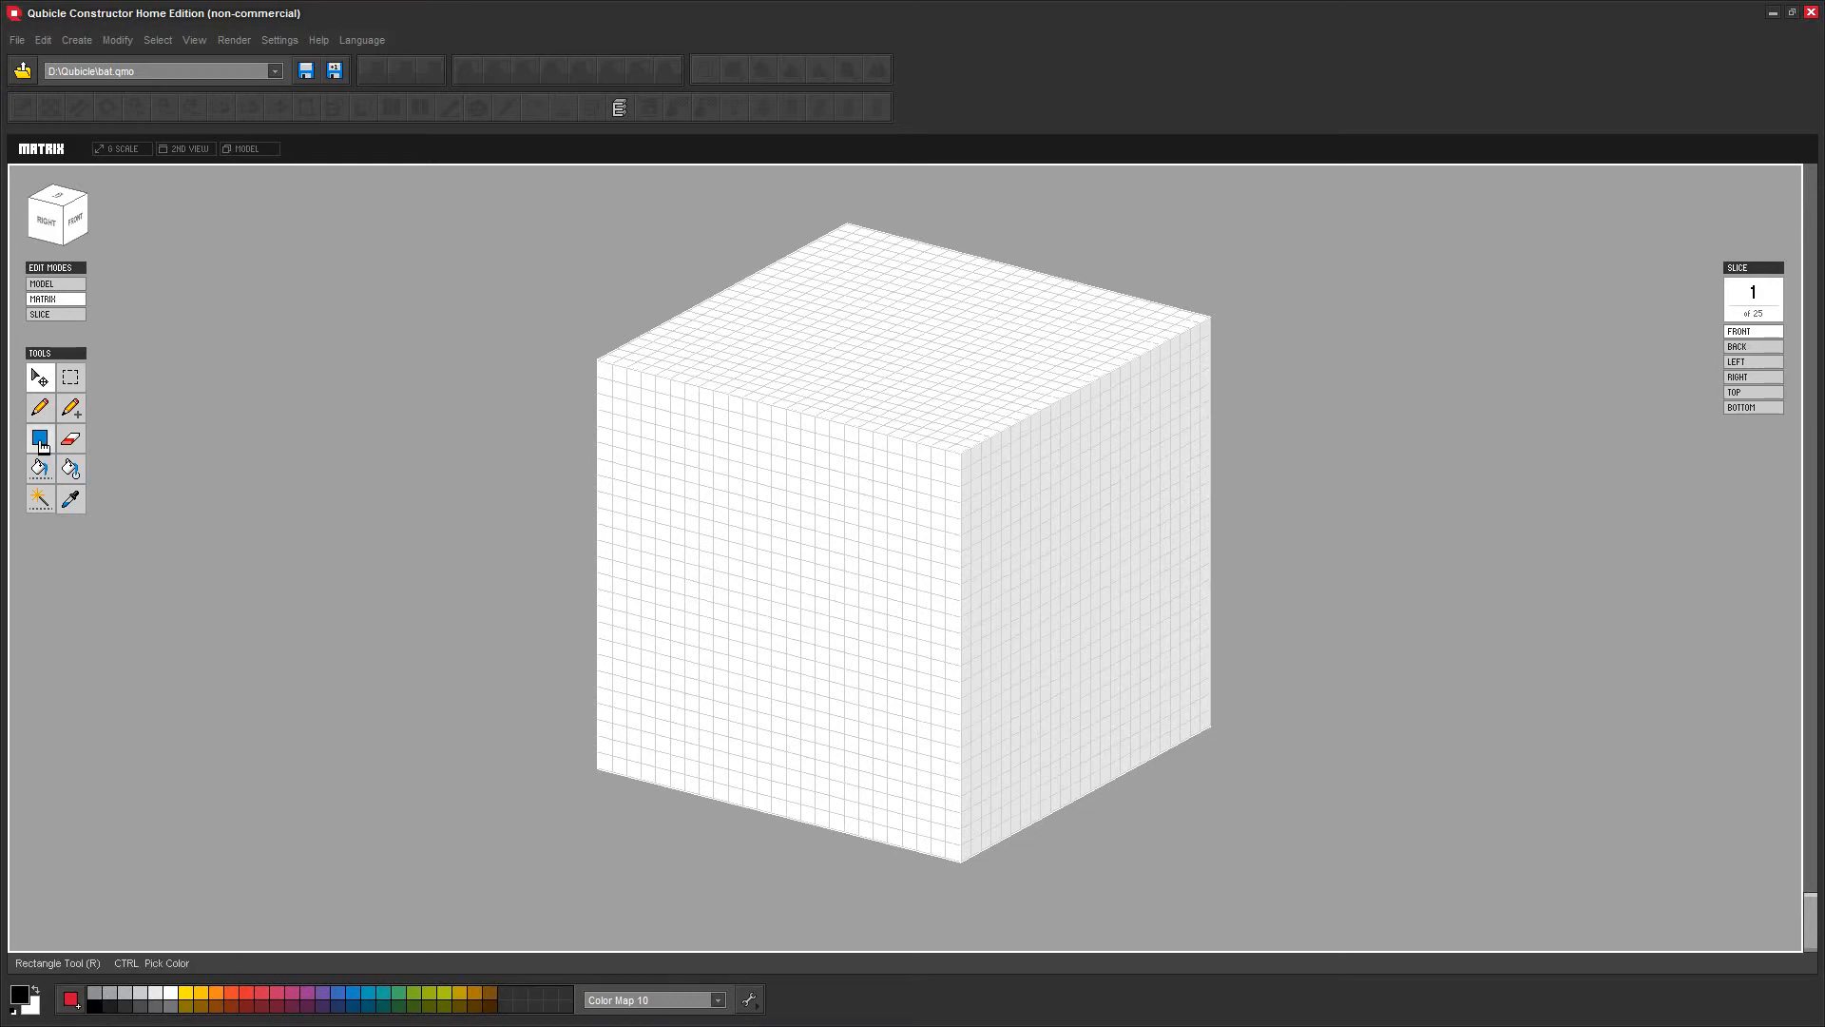
Fill the entire large cuboid with black using the Paint Bucket in Fill All mode and inspect its edges
left_click(40, 470)
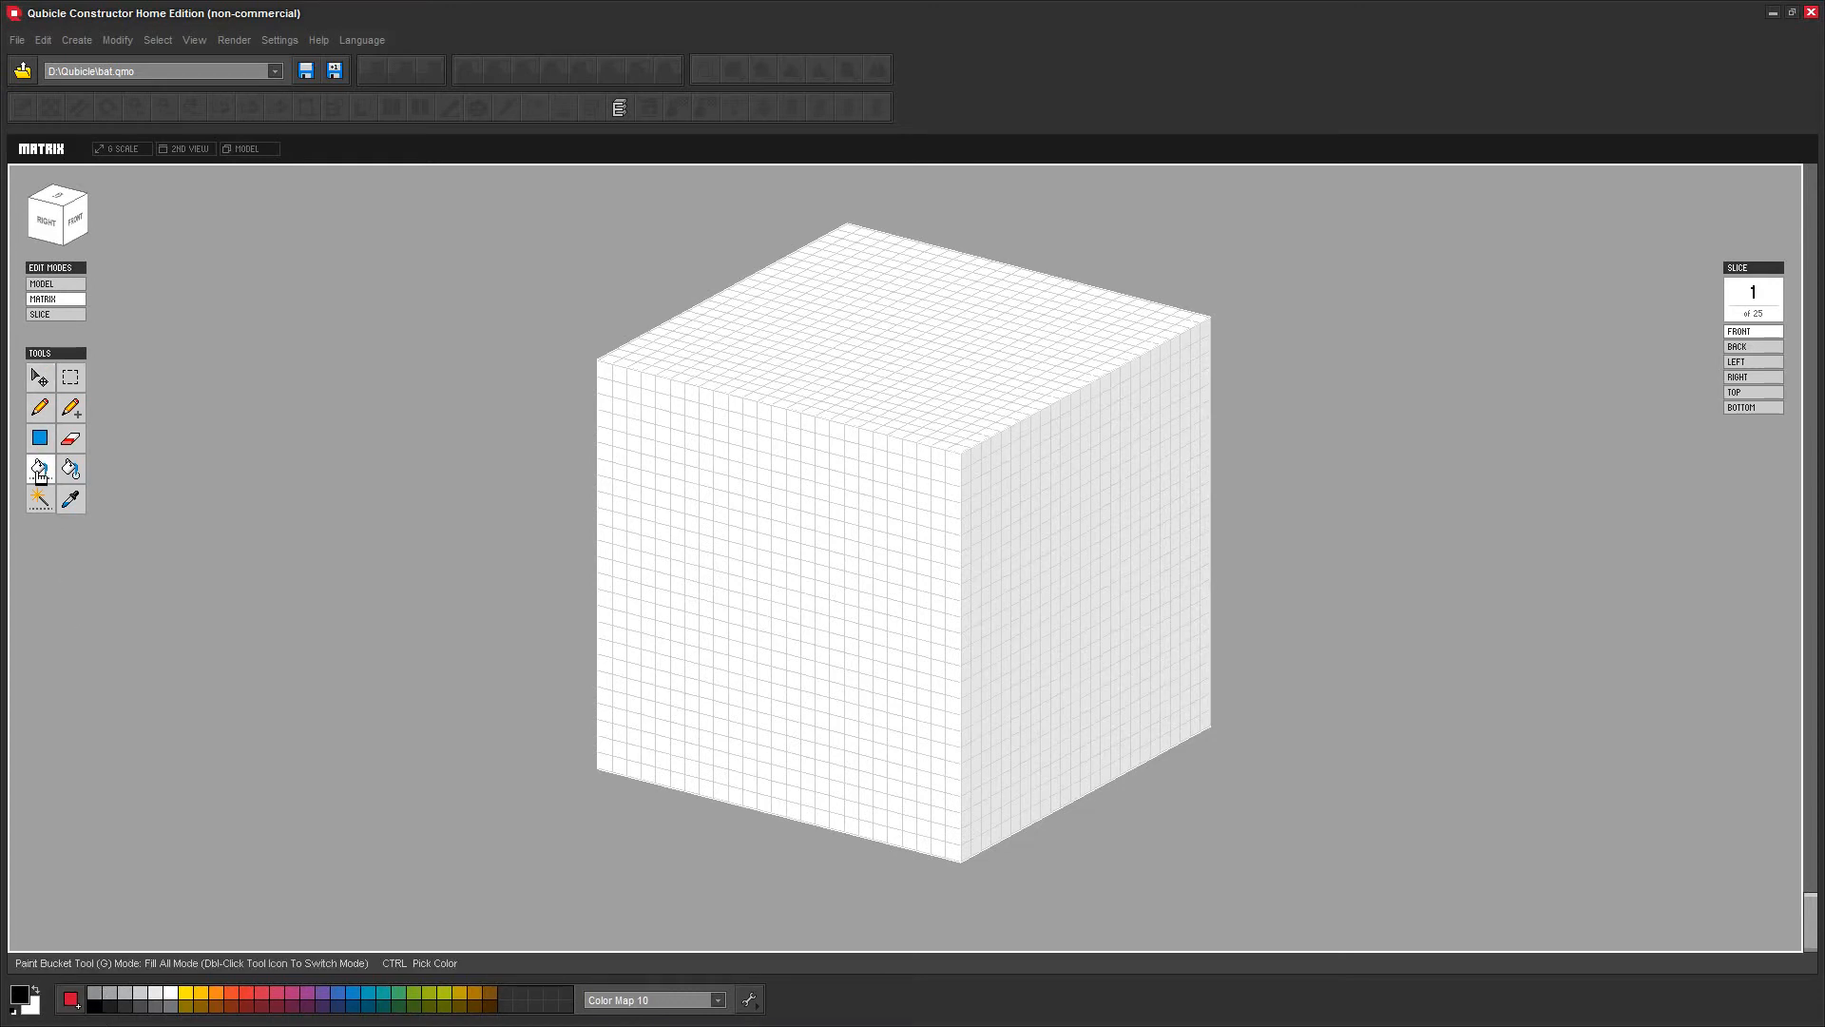
left_click(944, 445)
mouse_move(1360, 864)
right_mouse_down()
mouse_move(1178, 859)
mouse_move(1352, 852)
mouse_move(1234, 608)
right_mouse_up()
scroll(1240, 607, "up", 3)
scroll(1240, 607, "up", 2)
scroll(1241, 606, "down", 2)
middle_click_drag(1475, 437, 1404, 502)
scroll(1404, 502, "down", 1)
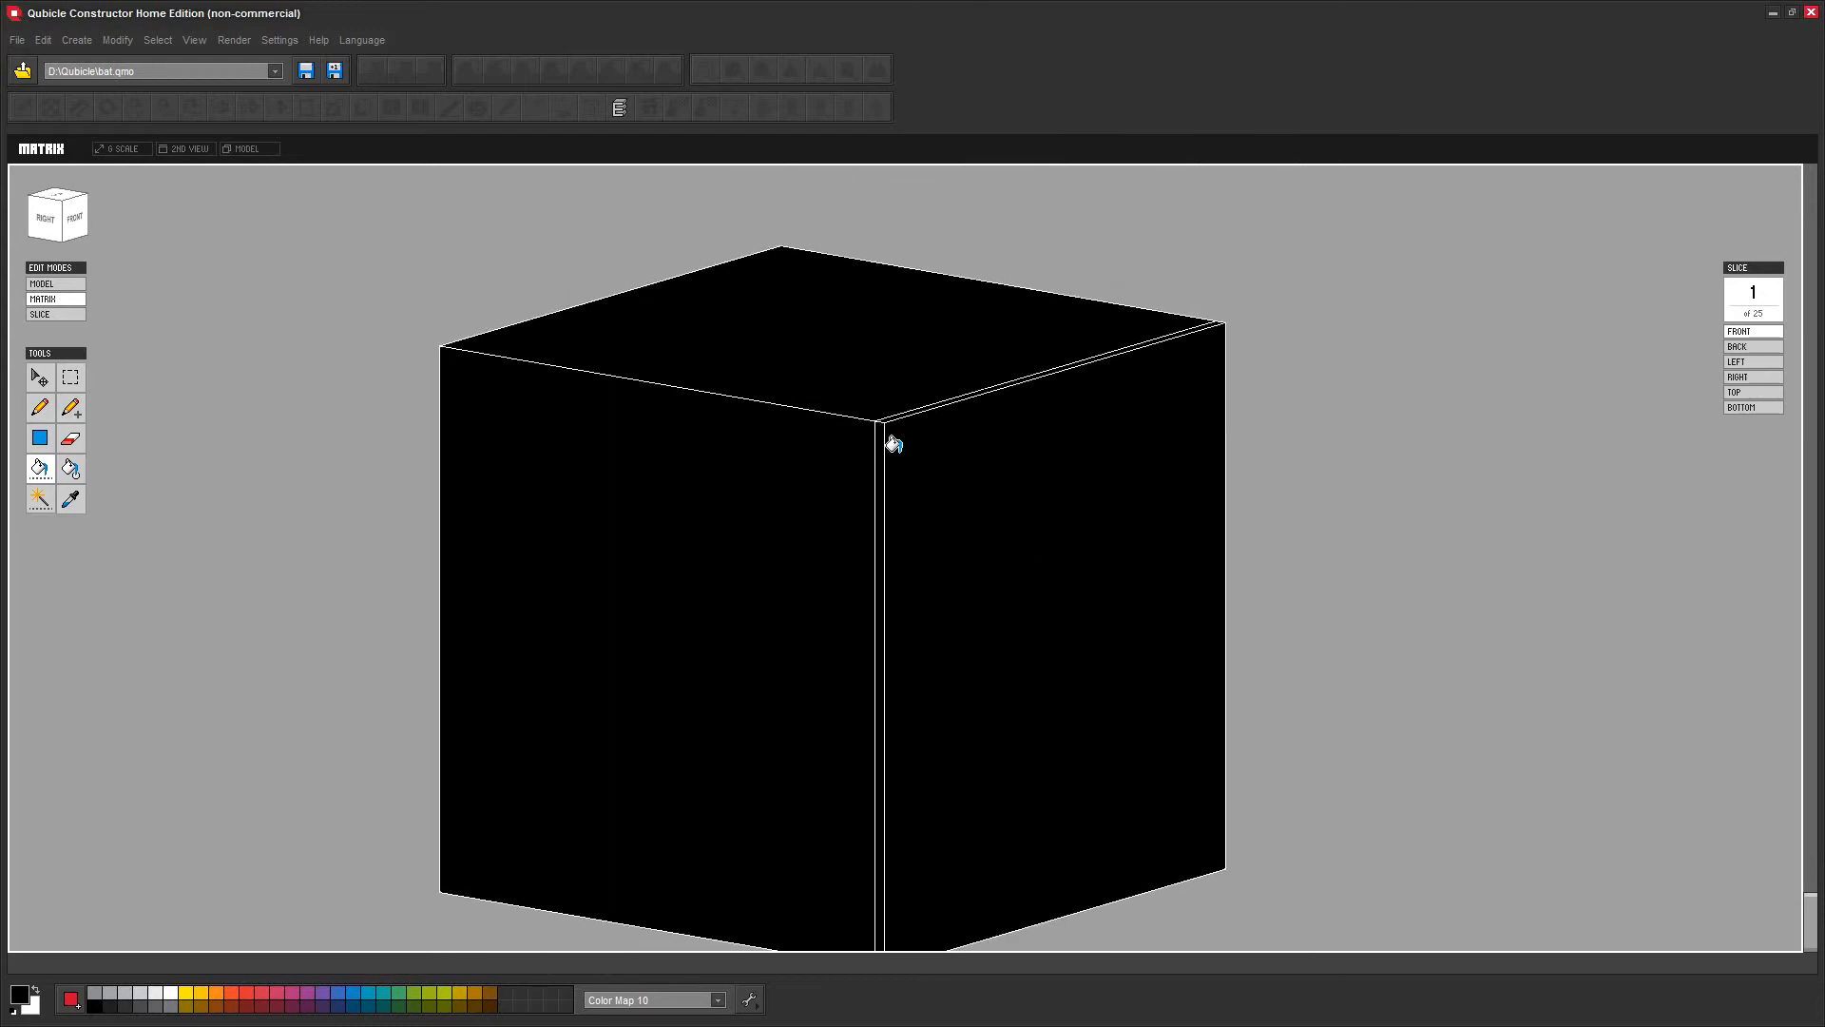
Set the current drawing color to the light blue-grey BAC9D0 (R 186, G 201, B 208)
left_click(72, 439)
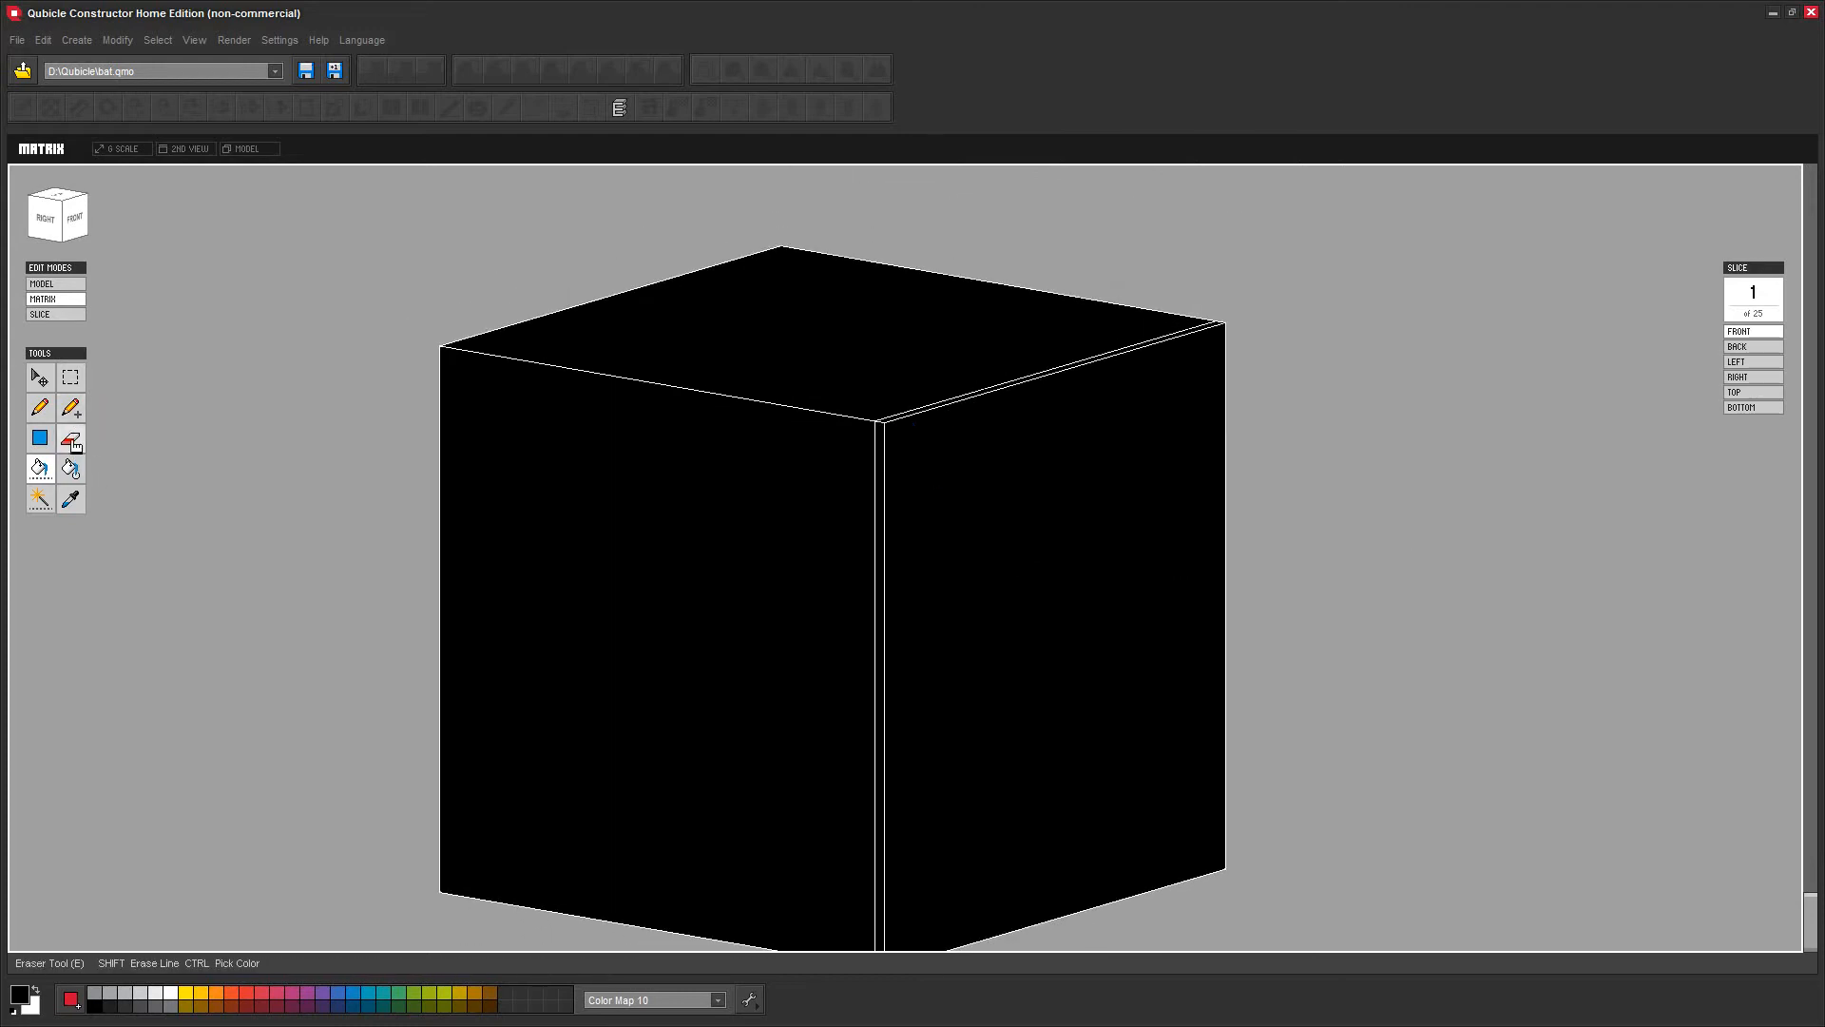
left_click(39, 379)
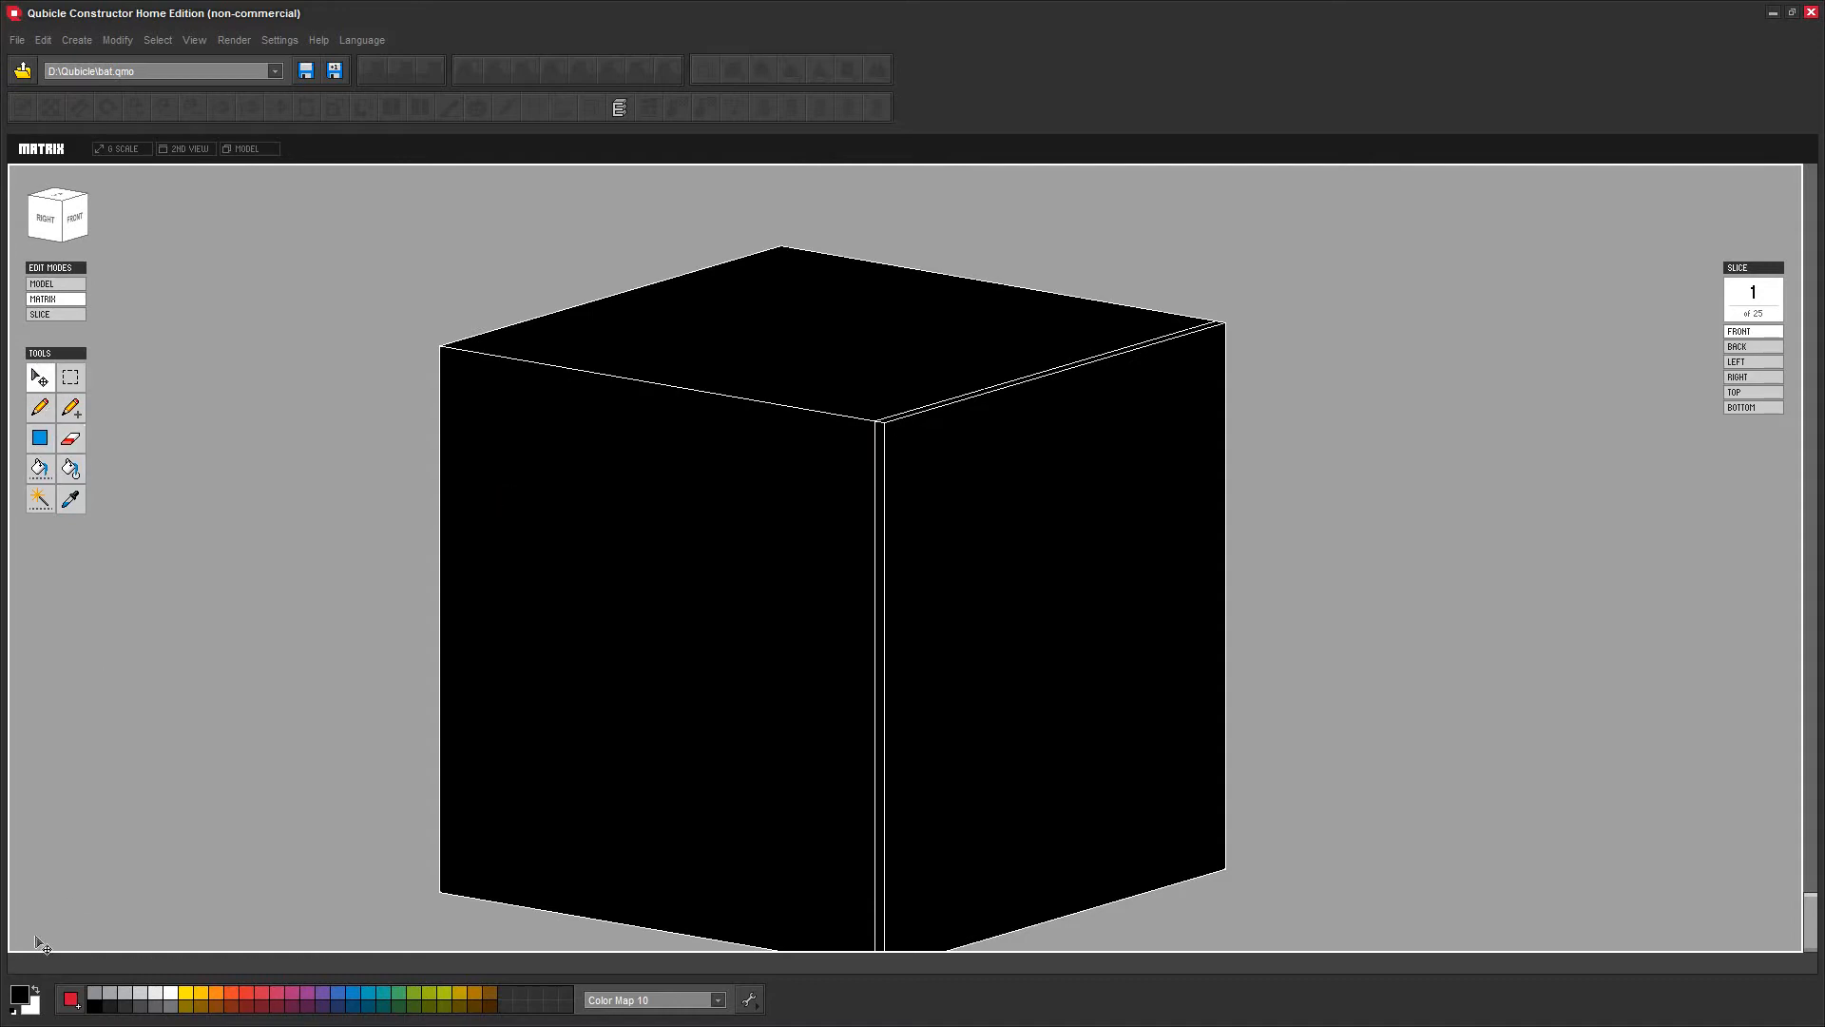
left_click(25, 995)
left_click_drag(584, 569, 581, 532)
left_click(334, 519)
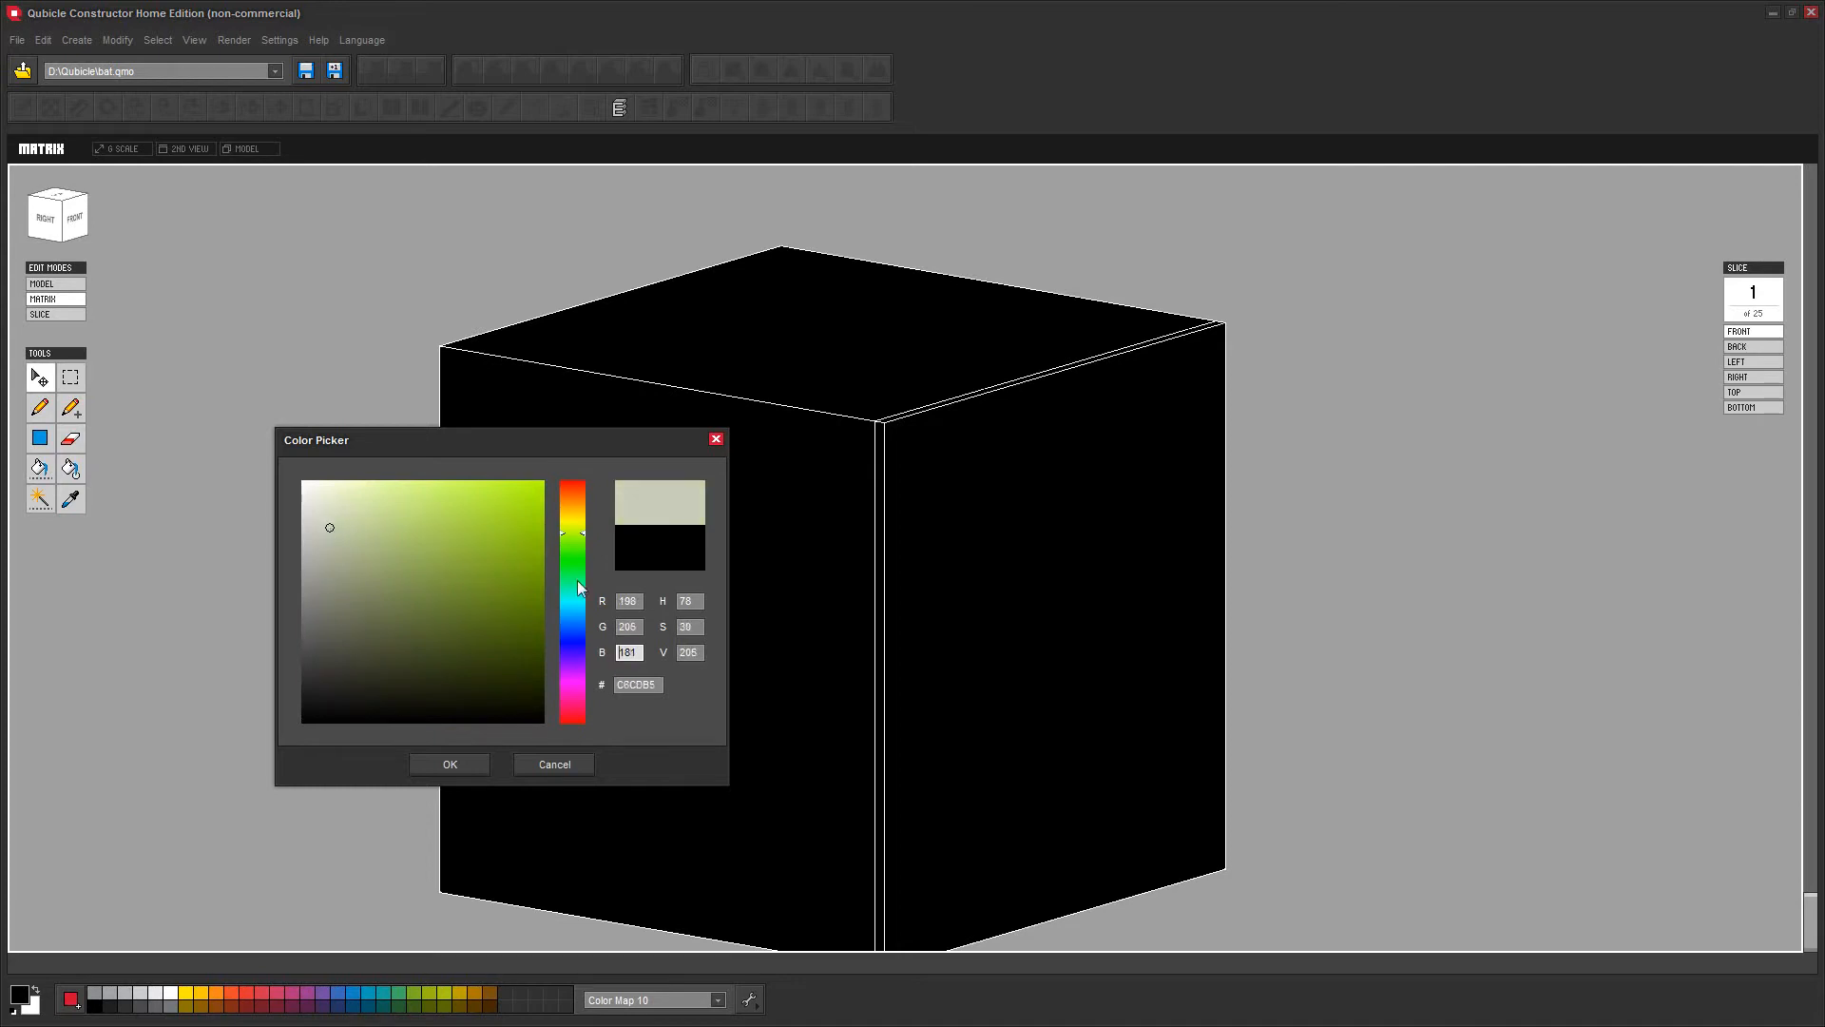
left_click_drag(578, 580, 573, 615)
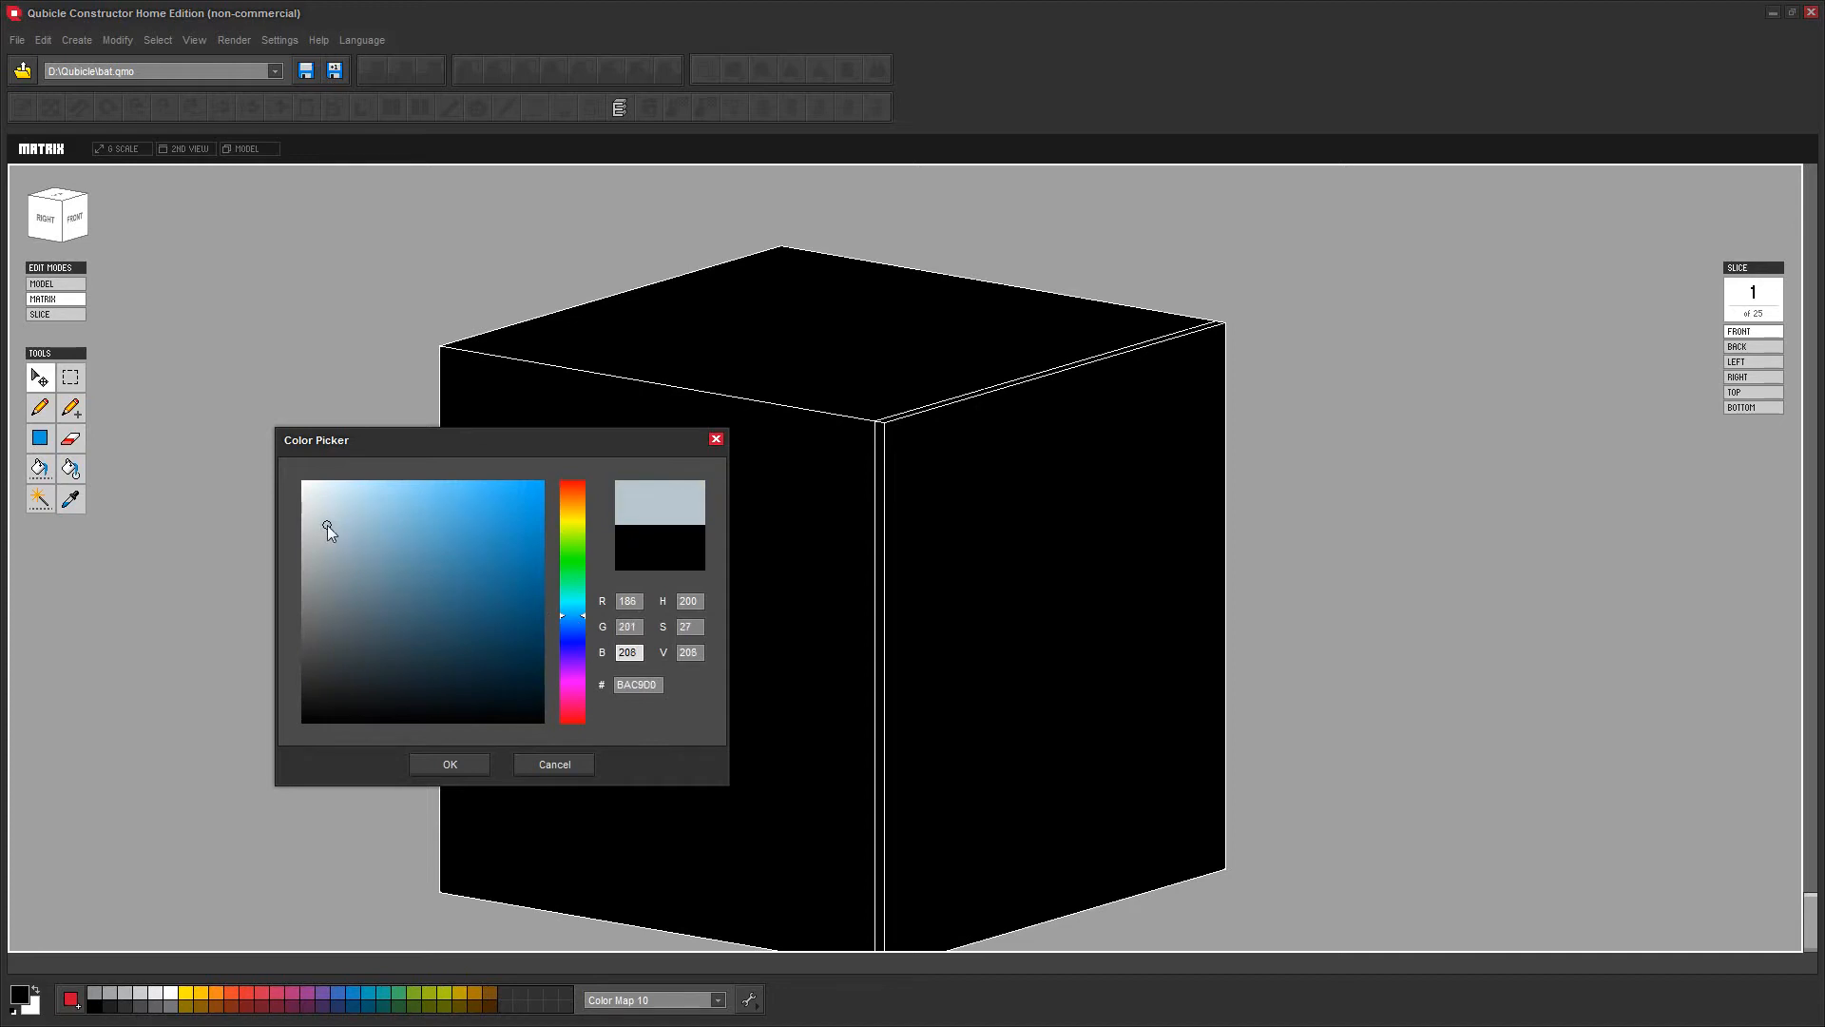
left_click(451, 768)
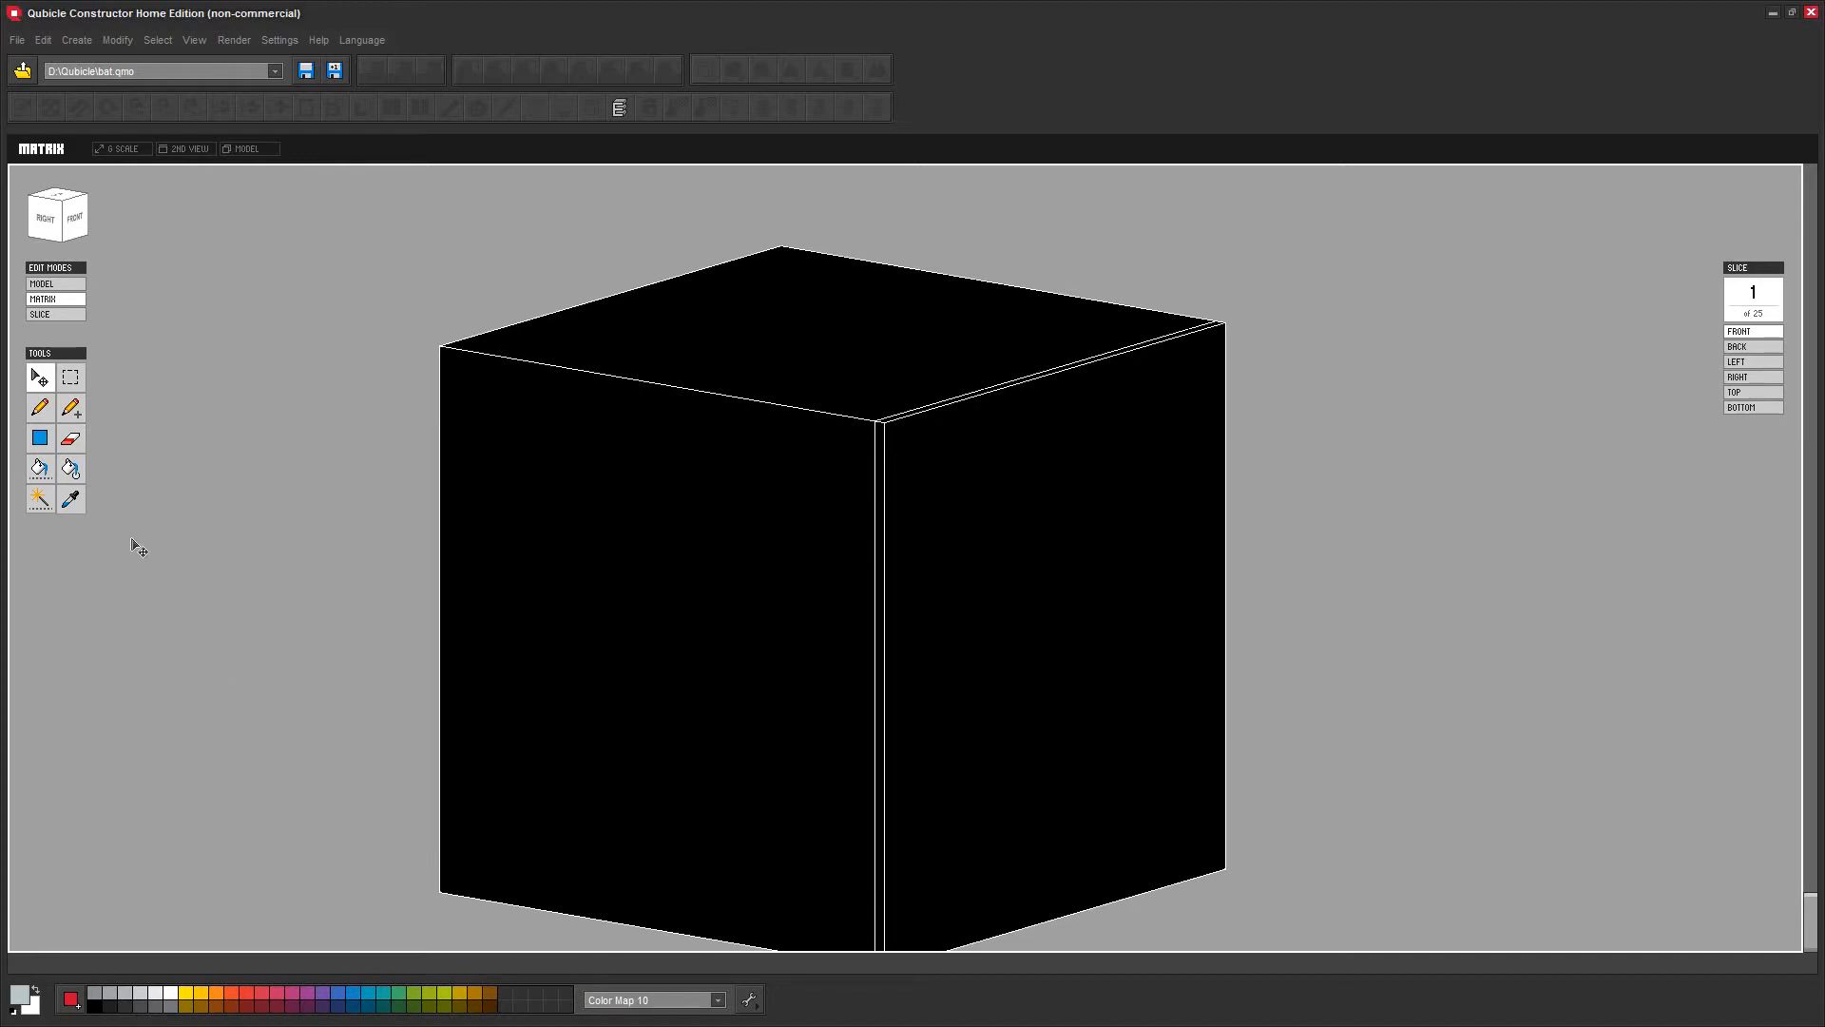
Fill the entire large cuboid with the light blue-grey color using the Paint Bucket and check its underside
left_click(42, 470)
left_click(905, 611)
right_click_drag(1350, 753, 1380, 677)
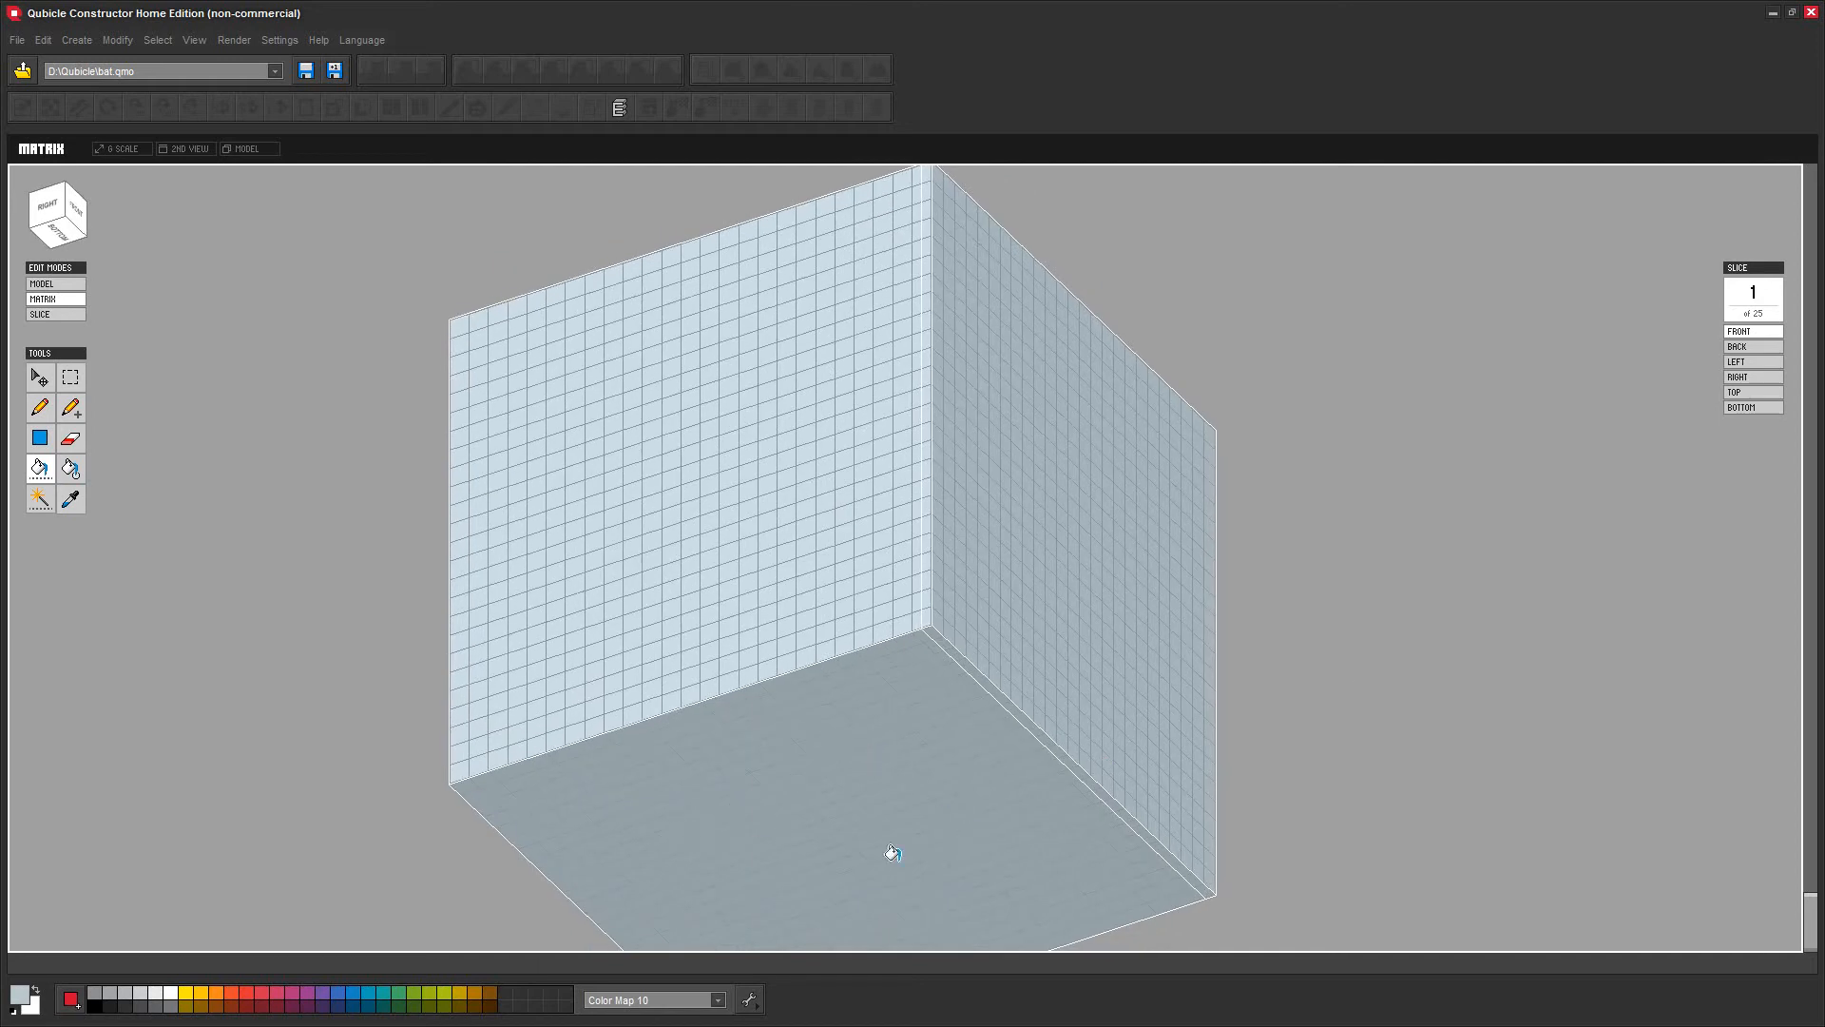
Add the current light blue-grey color to Color Map 10
right_click_drag(1340, 836, 1401, 738)
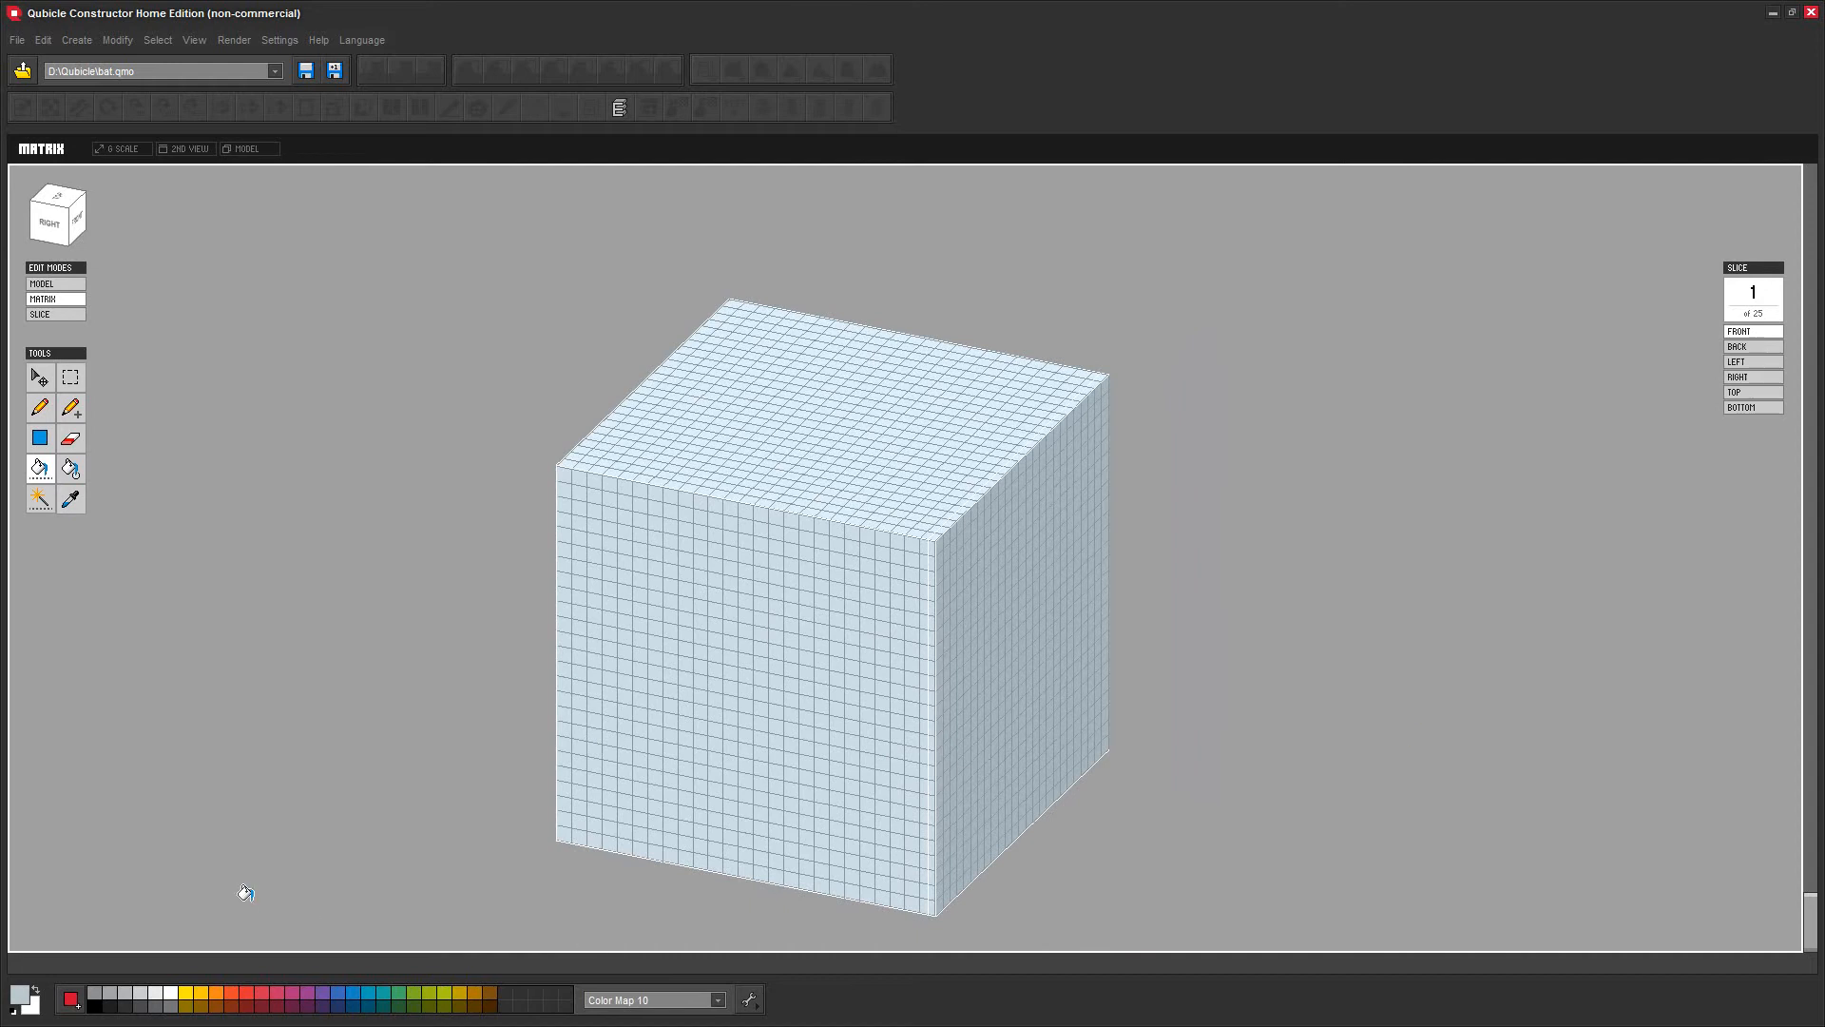
scroll(252, 894, "up", 2)
left_click(73, 1008)
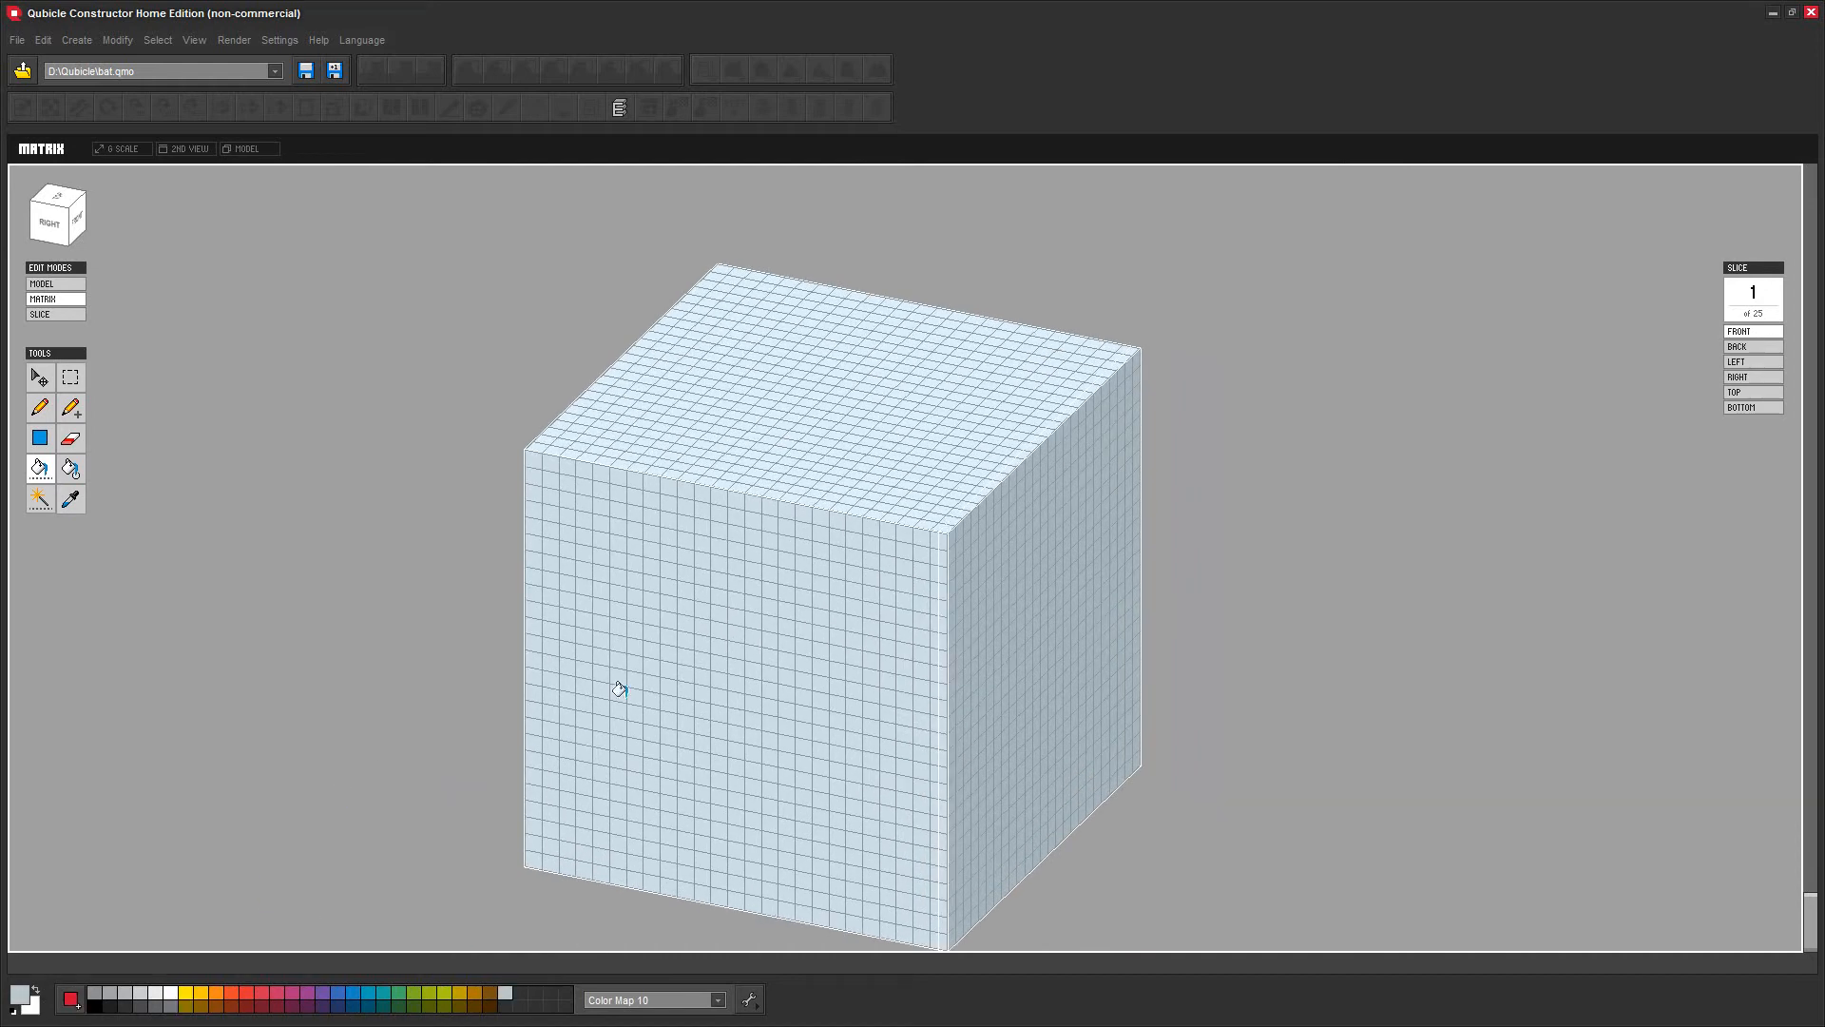
Pick the Move tool and switch to Model edit mode to view the cuboid beside the other matrices in the scene
right_click_drag(1383, 765, 1198, 741)
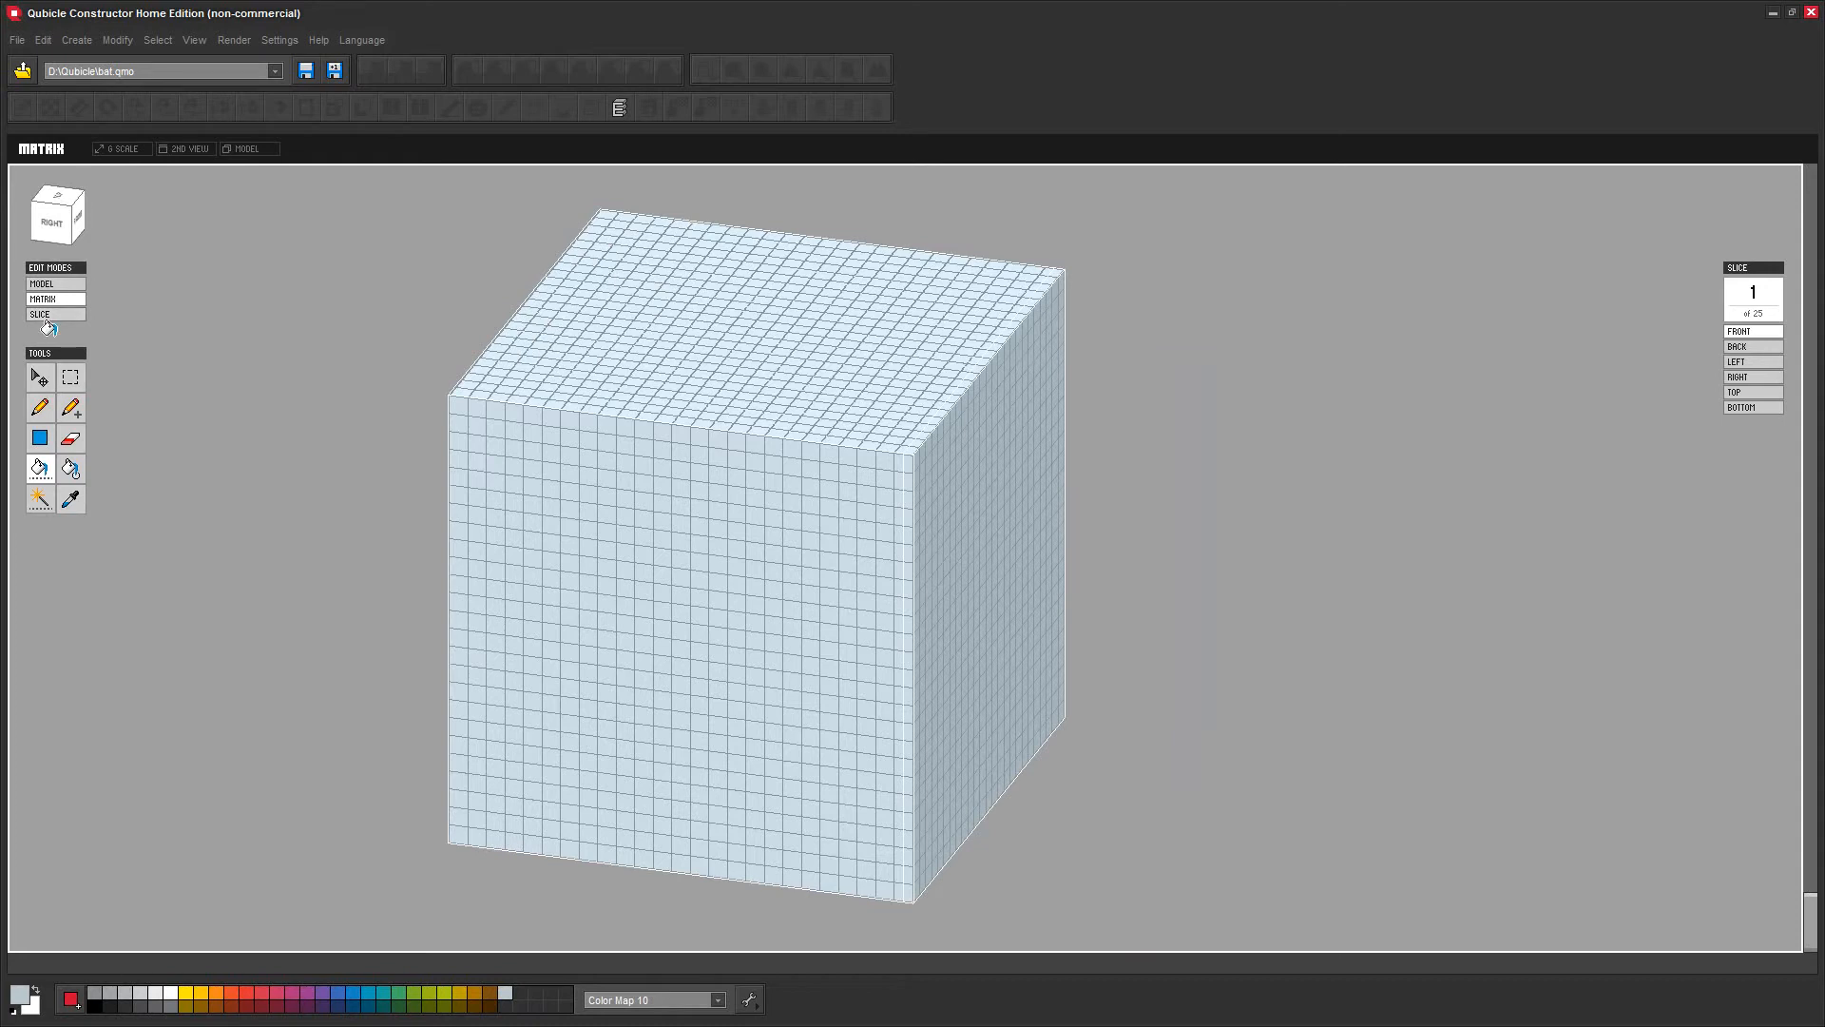
left_click(40, 381)
left_click(42, 284)
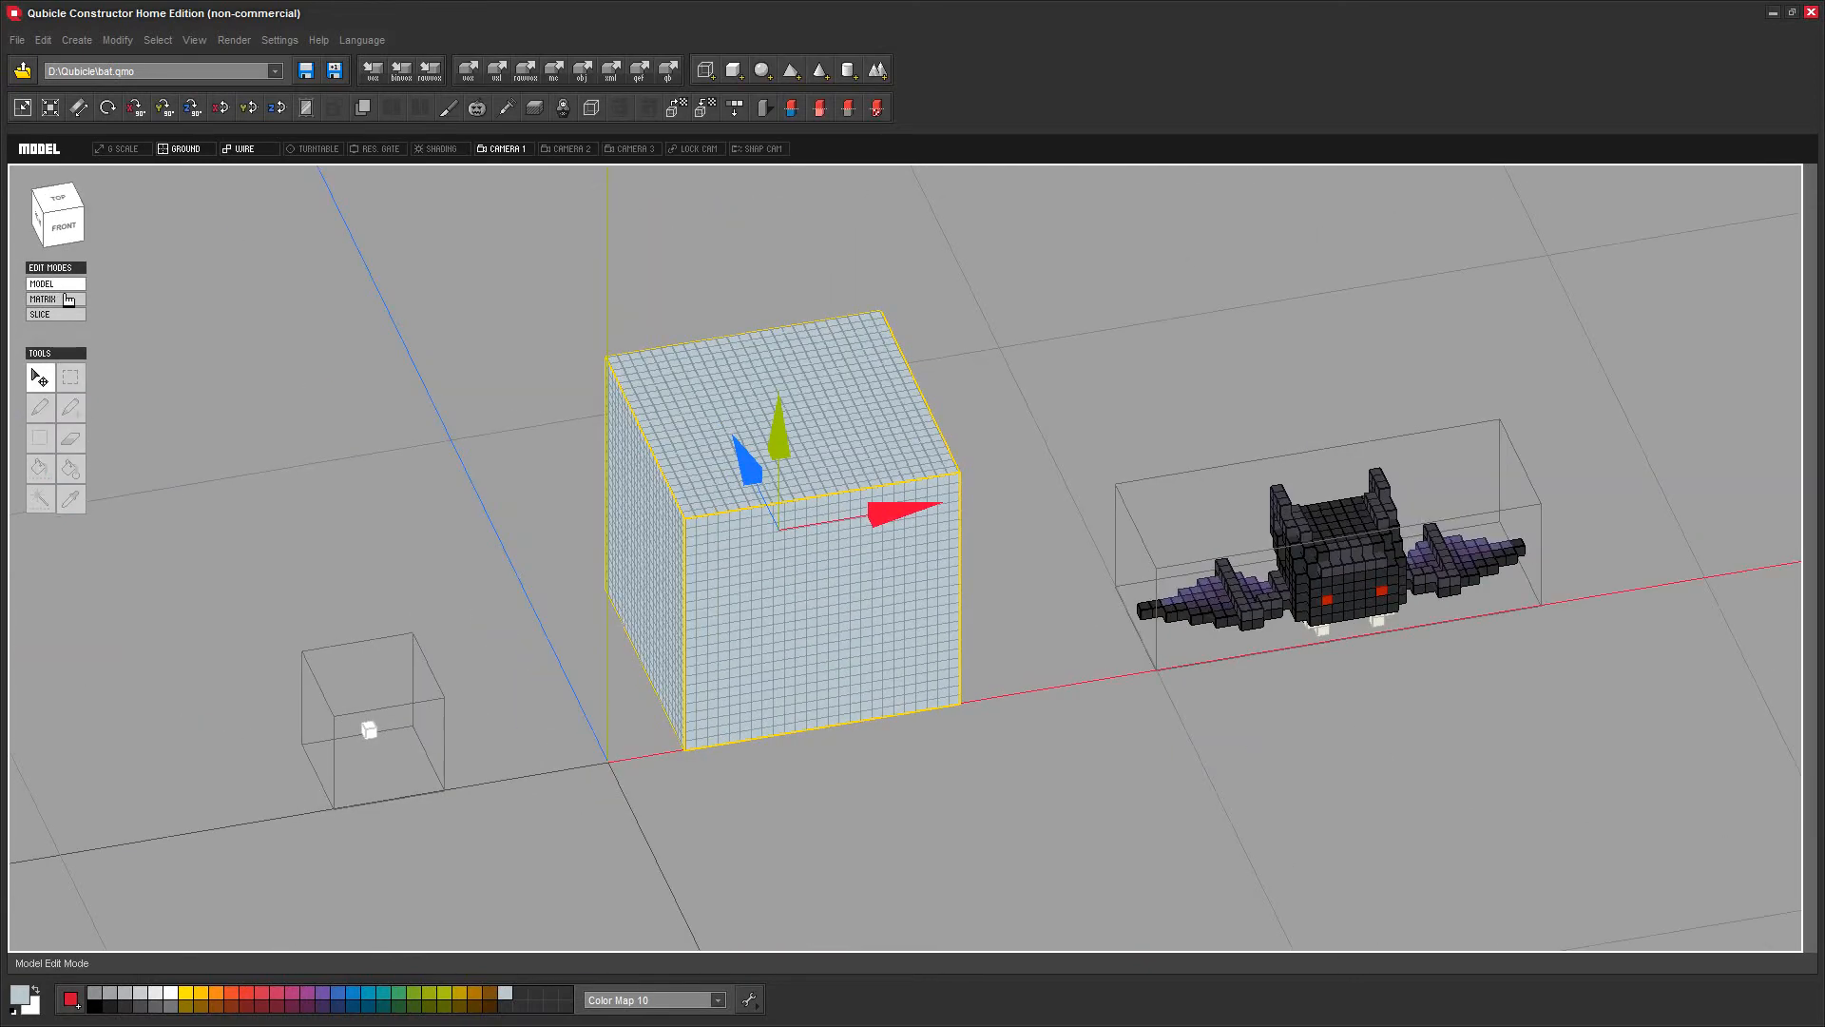
left_click_drag(419, 514, 372, 546)
right_click_drag(372, 547, 457, 545)
left_click_drag(799, 717, 851, 648)
scroll(849, 648, "up", 2)
scroll(849, 649, "down", 3)
scroll(849, 648, "up", 1)
scroll(849, 648, "down", 1)
mouse_move(861, 689)
right_mouse_down()
mouse_move(869, 663)
mouse_move(839, 680)
right_mouse_up()
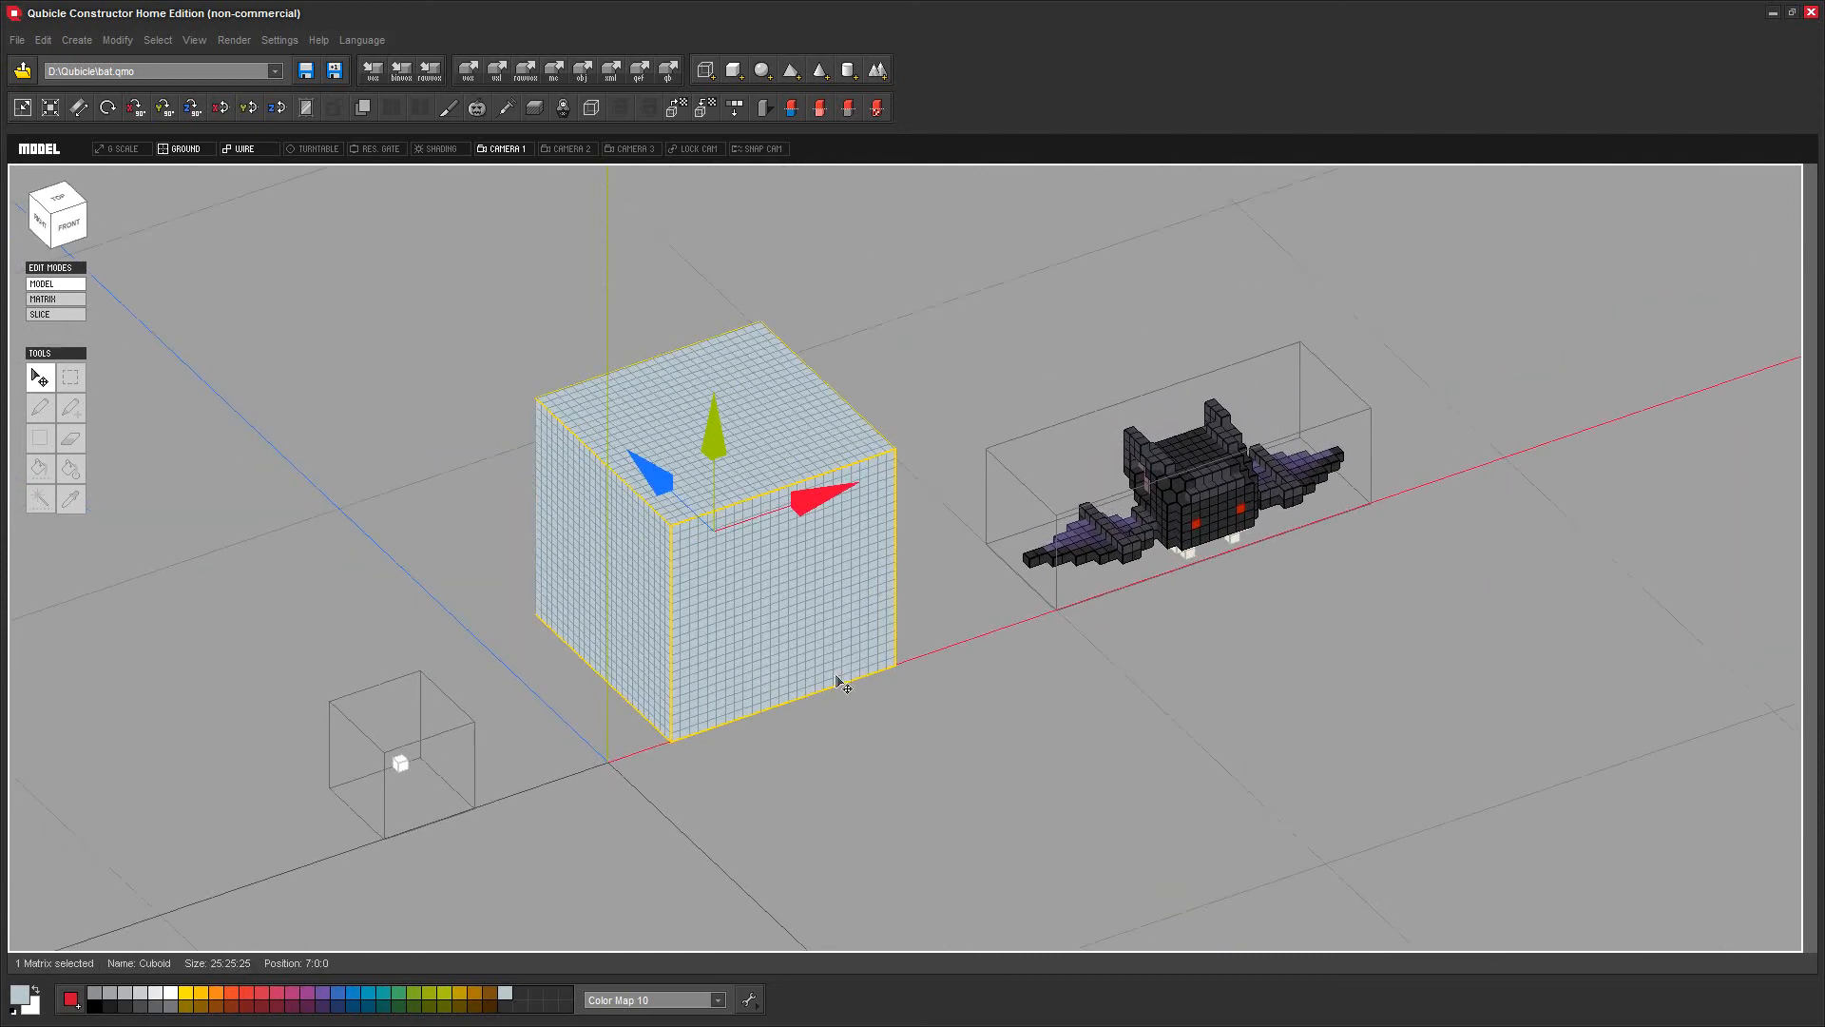
Return the cuboid to Matrix edit mode and select the voxels at its upper near corner with the Rectangular Marquee
left_click(67, 305)
right_click_drag(357, 580, 405, 568)
middle_click_drag(520, 496, 447, 513)
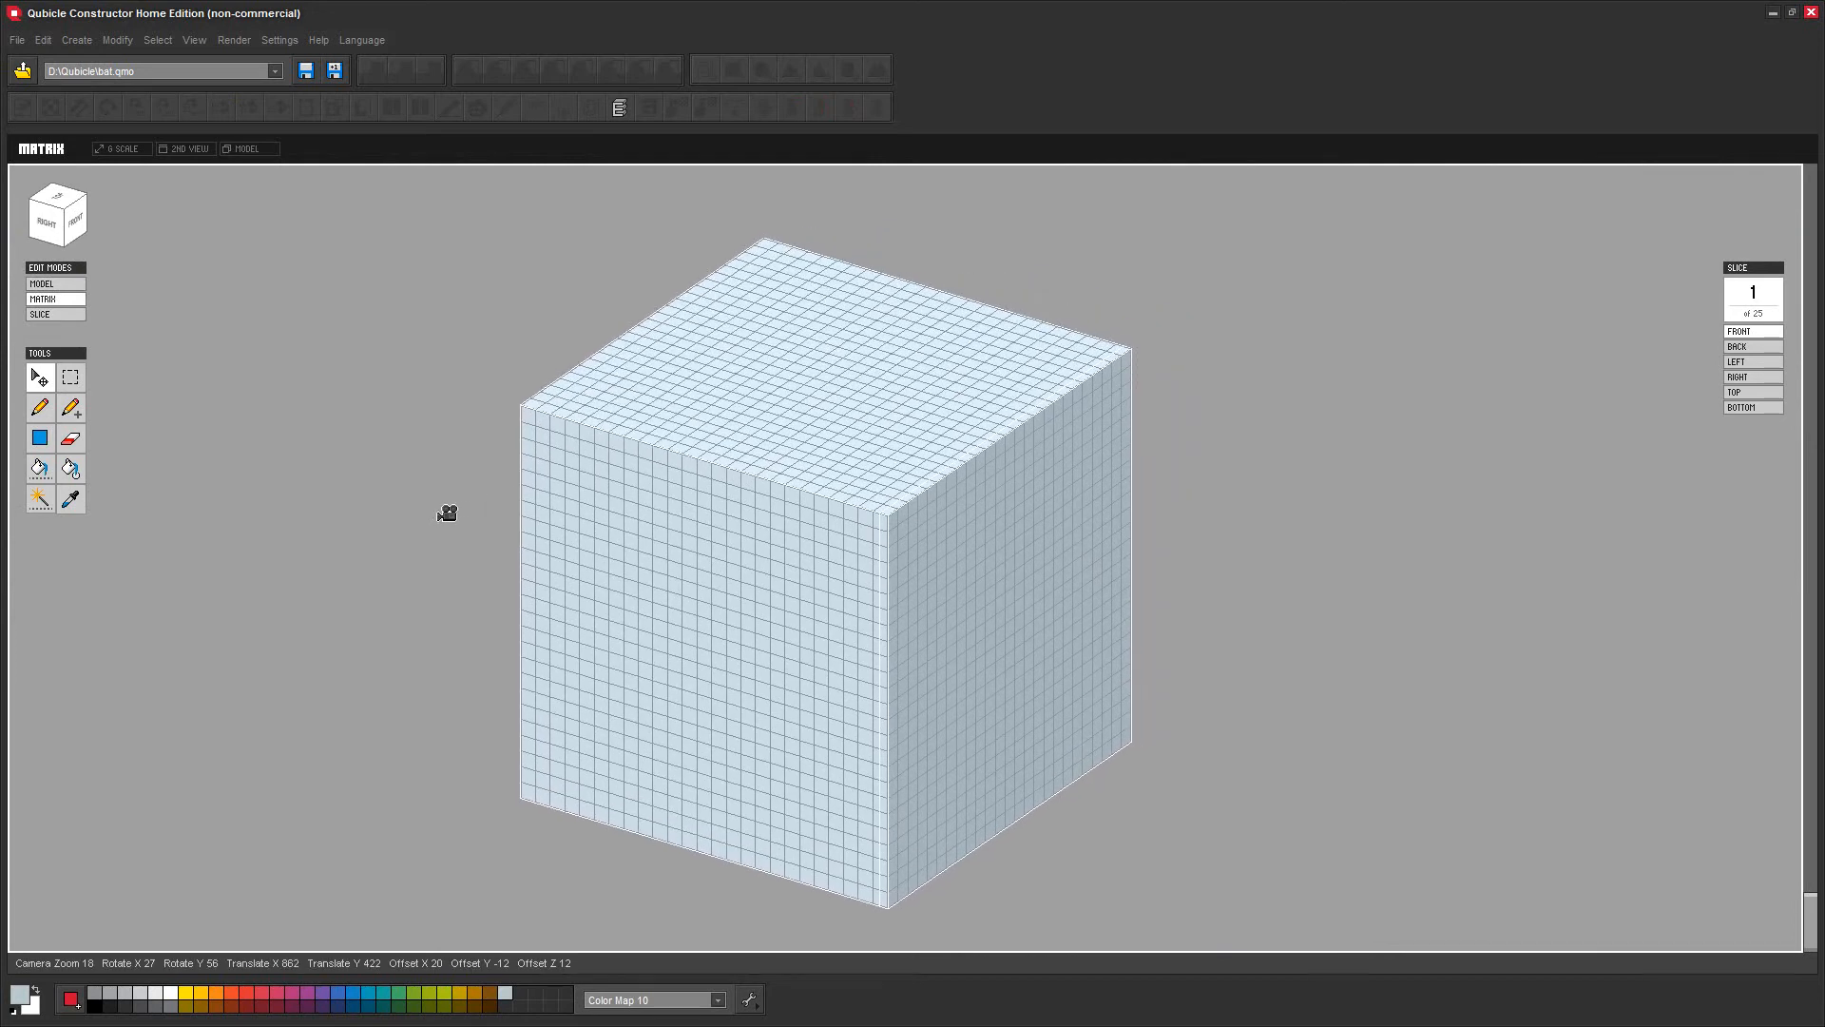
left_click(68, 379)
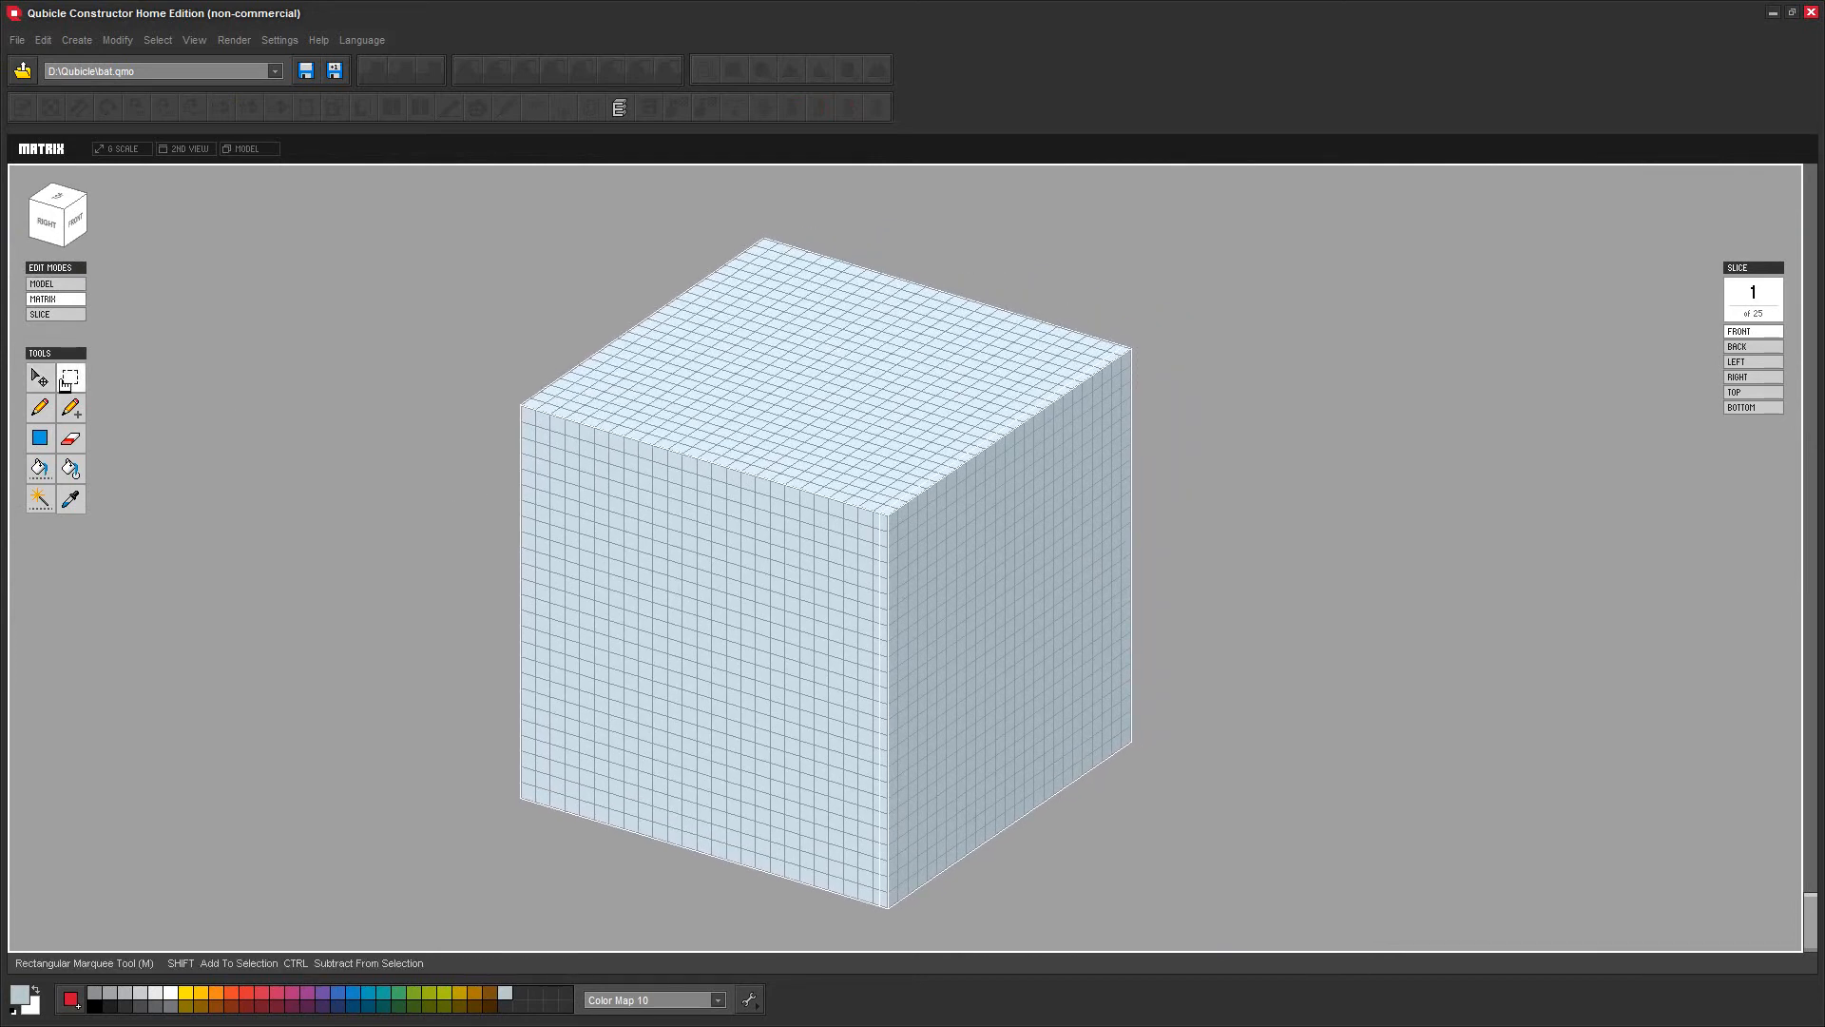
right_click_drag(350, 660, 444, 418)
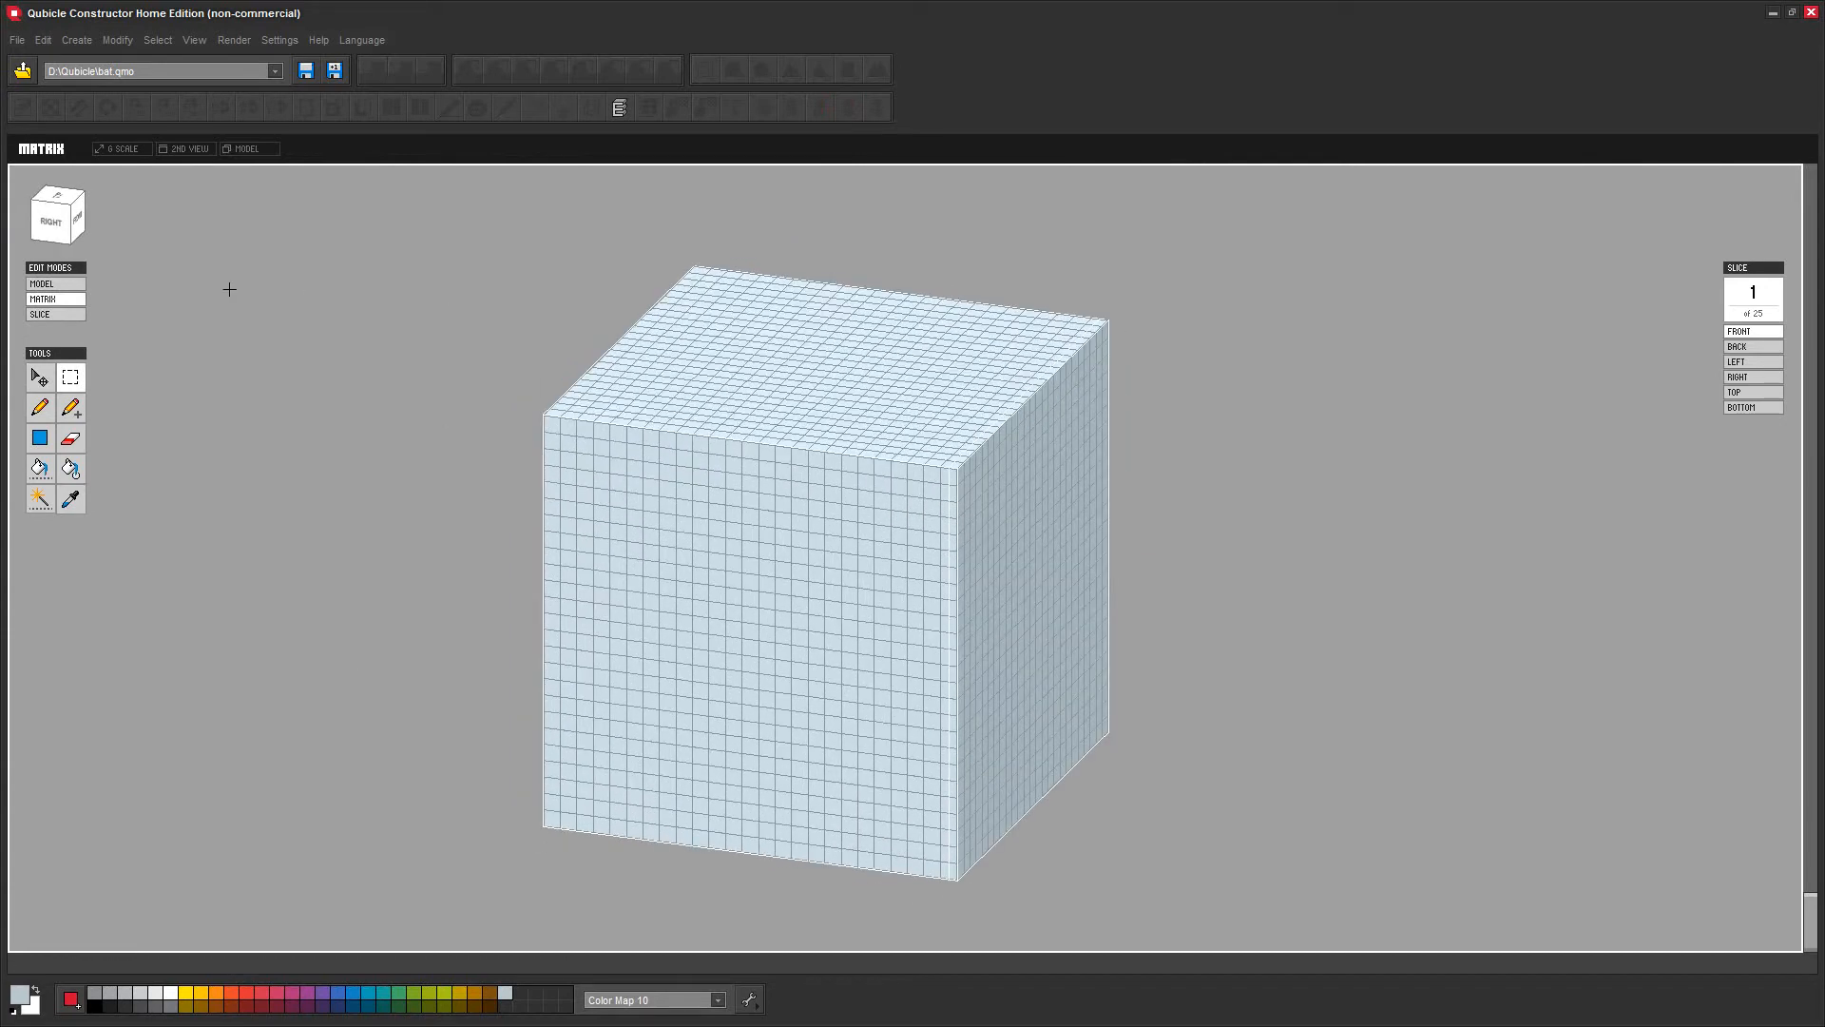
left_click_drag(359, 315, 637, 571)
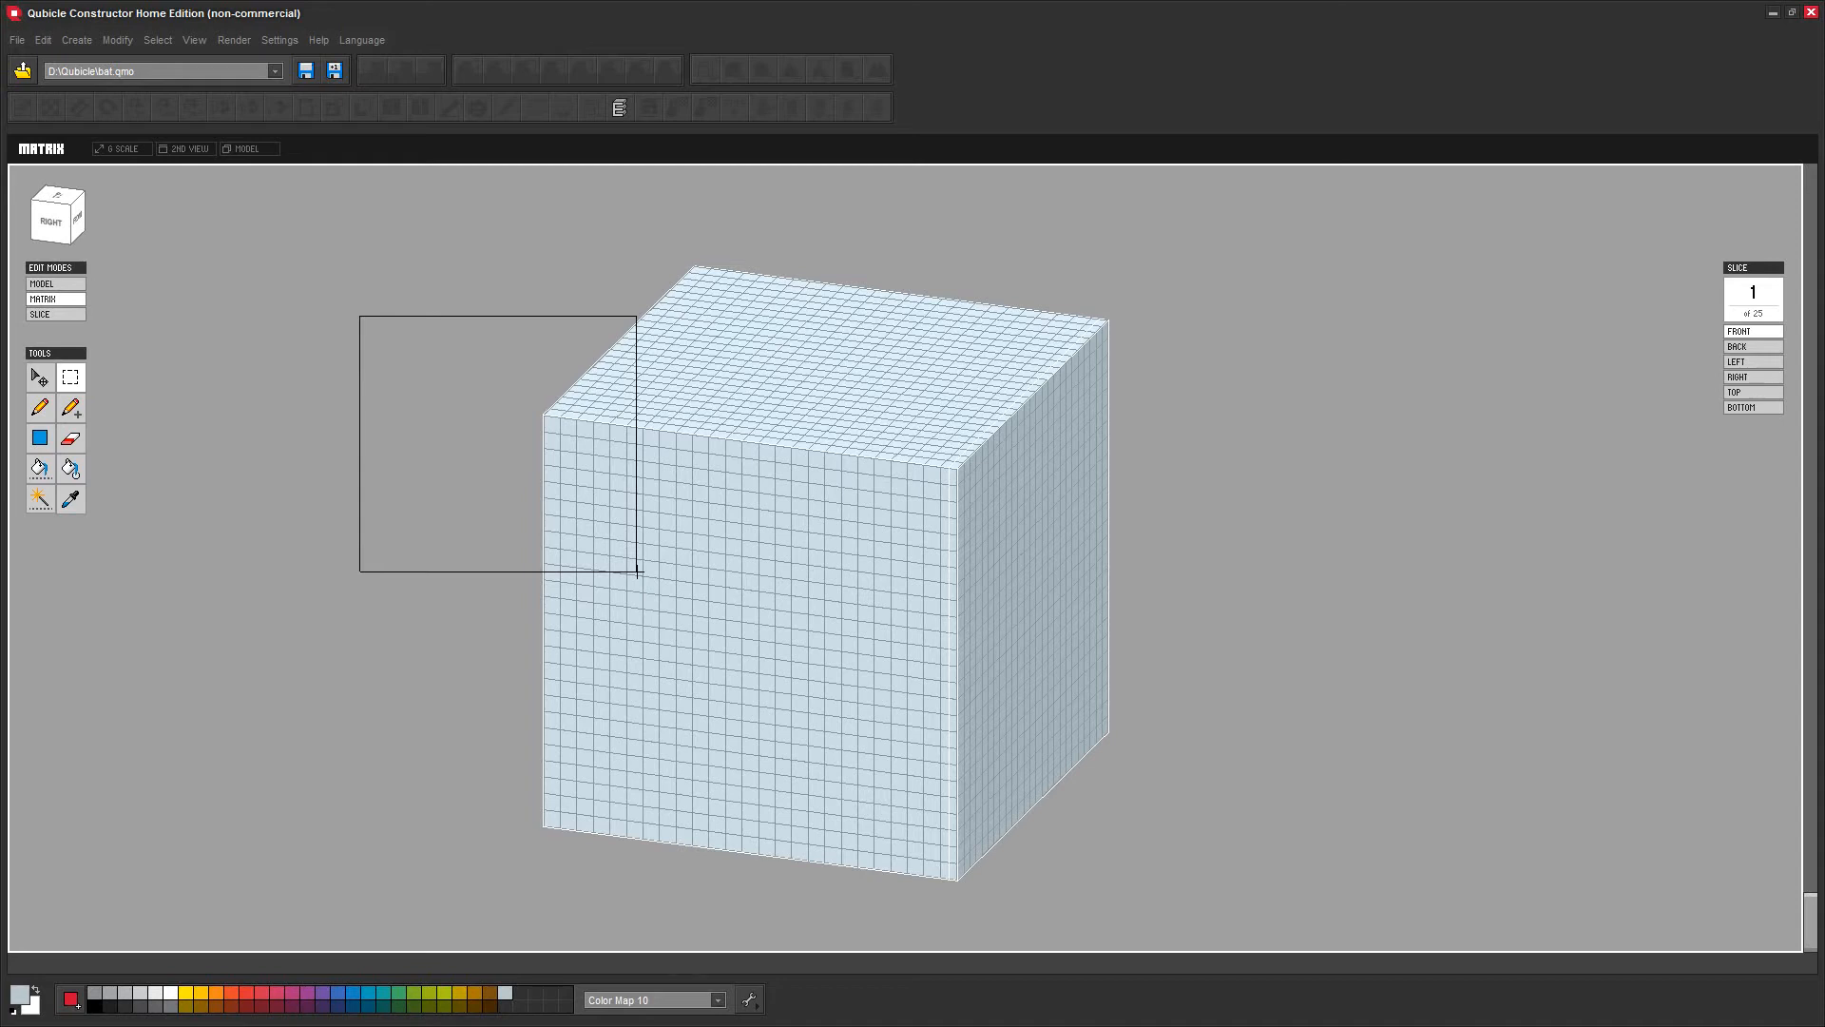
left_click_drag(637, 570, 637, 571)
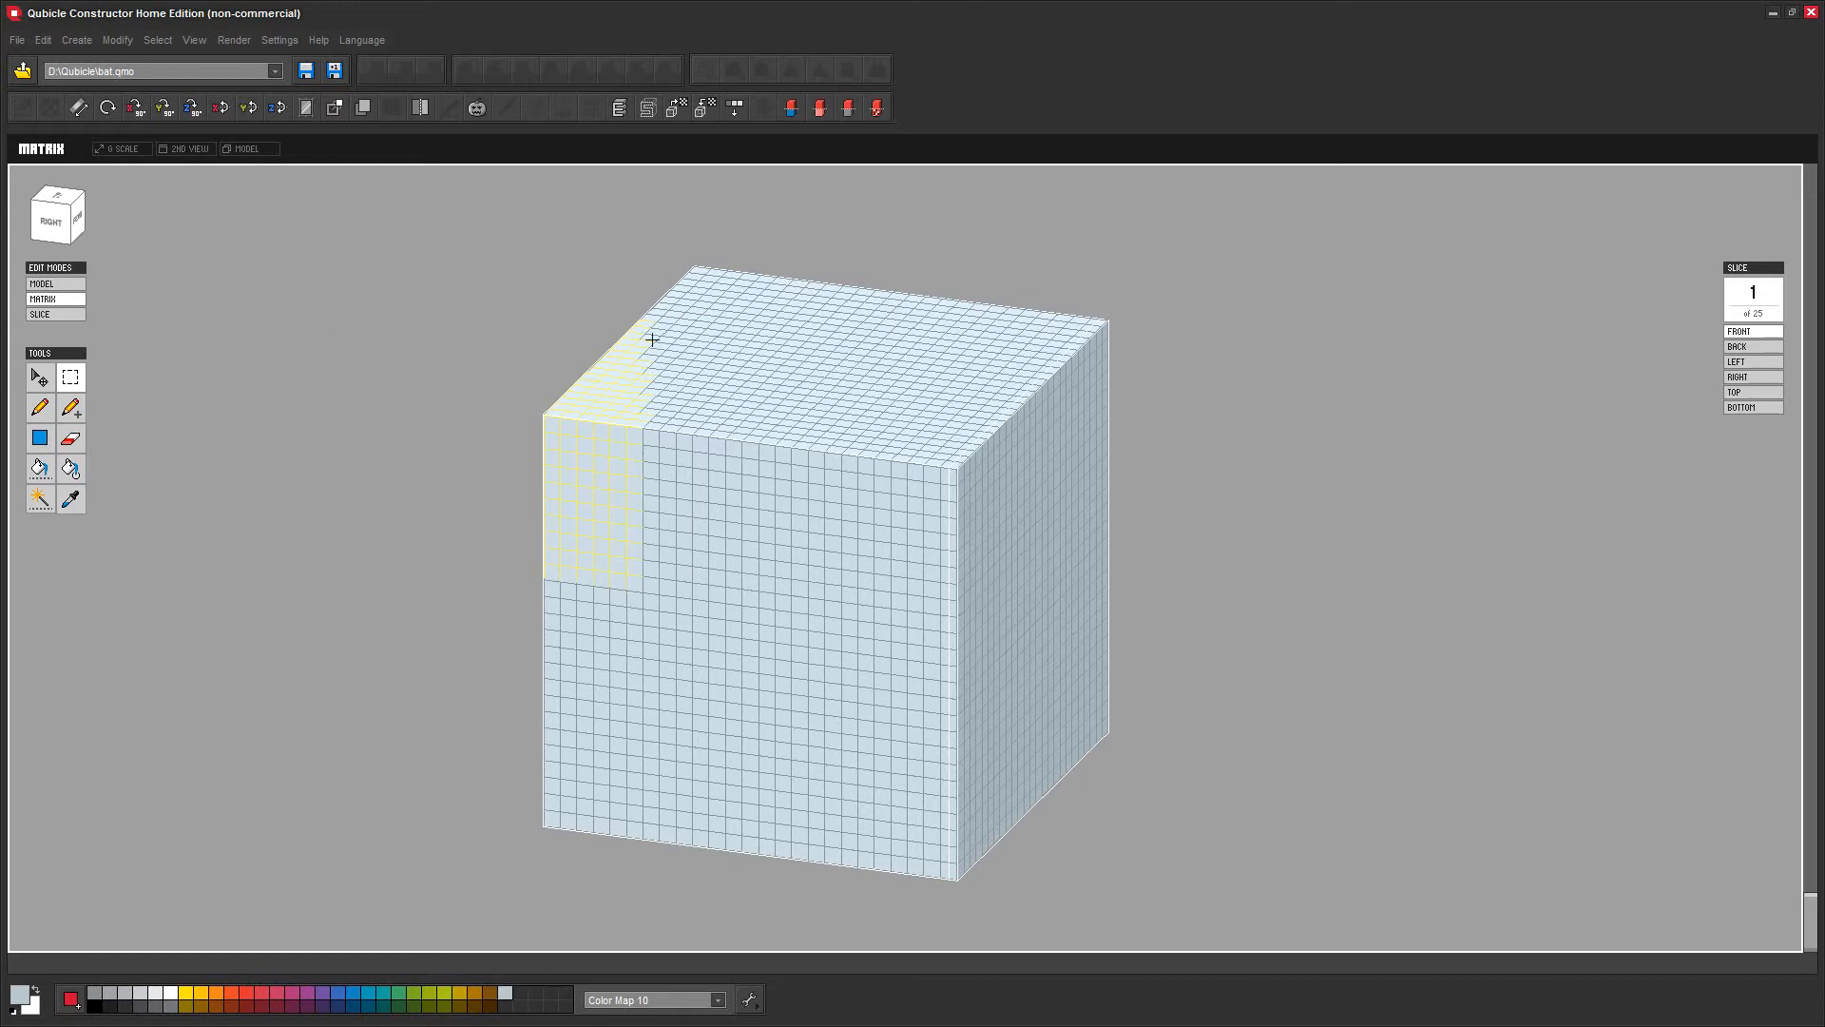
Replace the selection with a marquee around the voxels at the cuboid's far upper corner, opposite the first one
mouse_move(1340, 746)
right_mouse_down()
mouse_move(1499, 721)
mouse_move(1499, 693)
mouse_move(1360, 764)
mouse_move(1372, 754)
right_mouse_up()
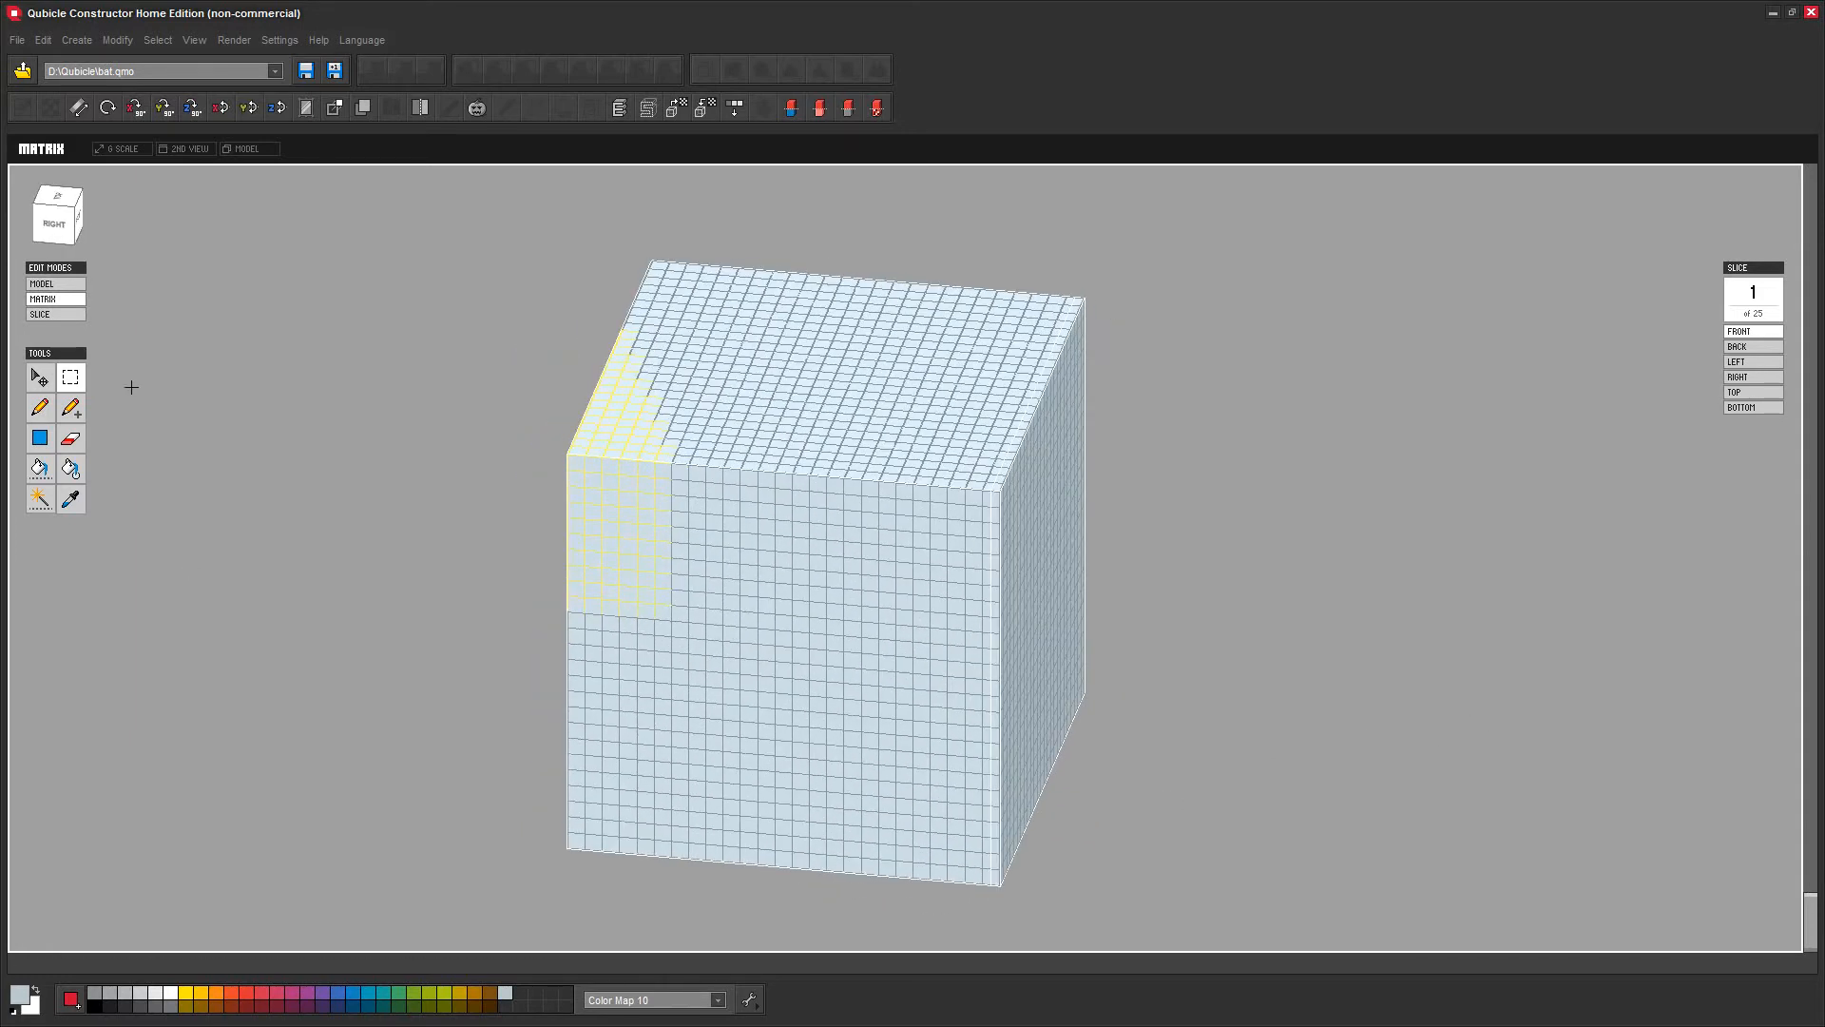
left_click_drag(1025, 201, 1235, 467)
mouse_move(1366, 602)
right_mouse_down()
mouse_move(1282, 595)
mouse_move(1406, 611)
mouse_move(1372, 618)
right_mouse_up()
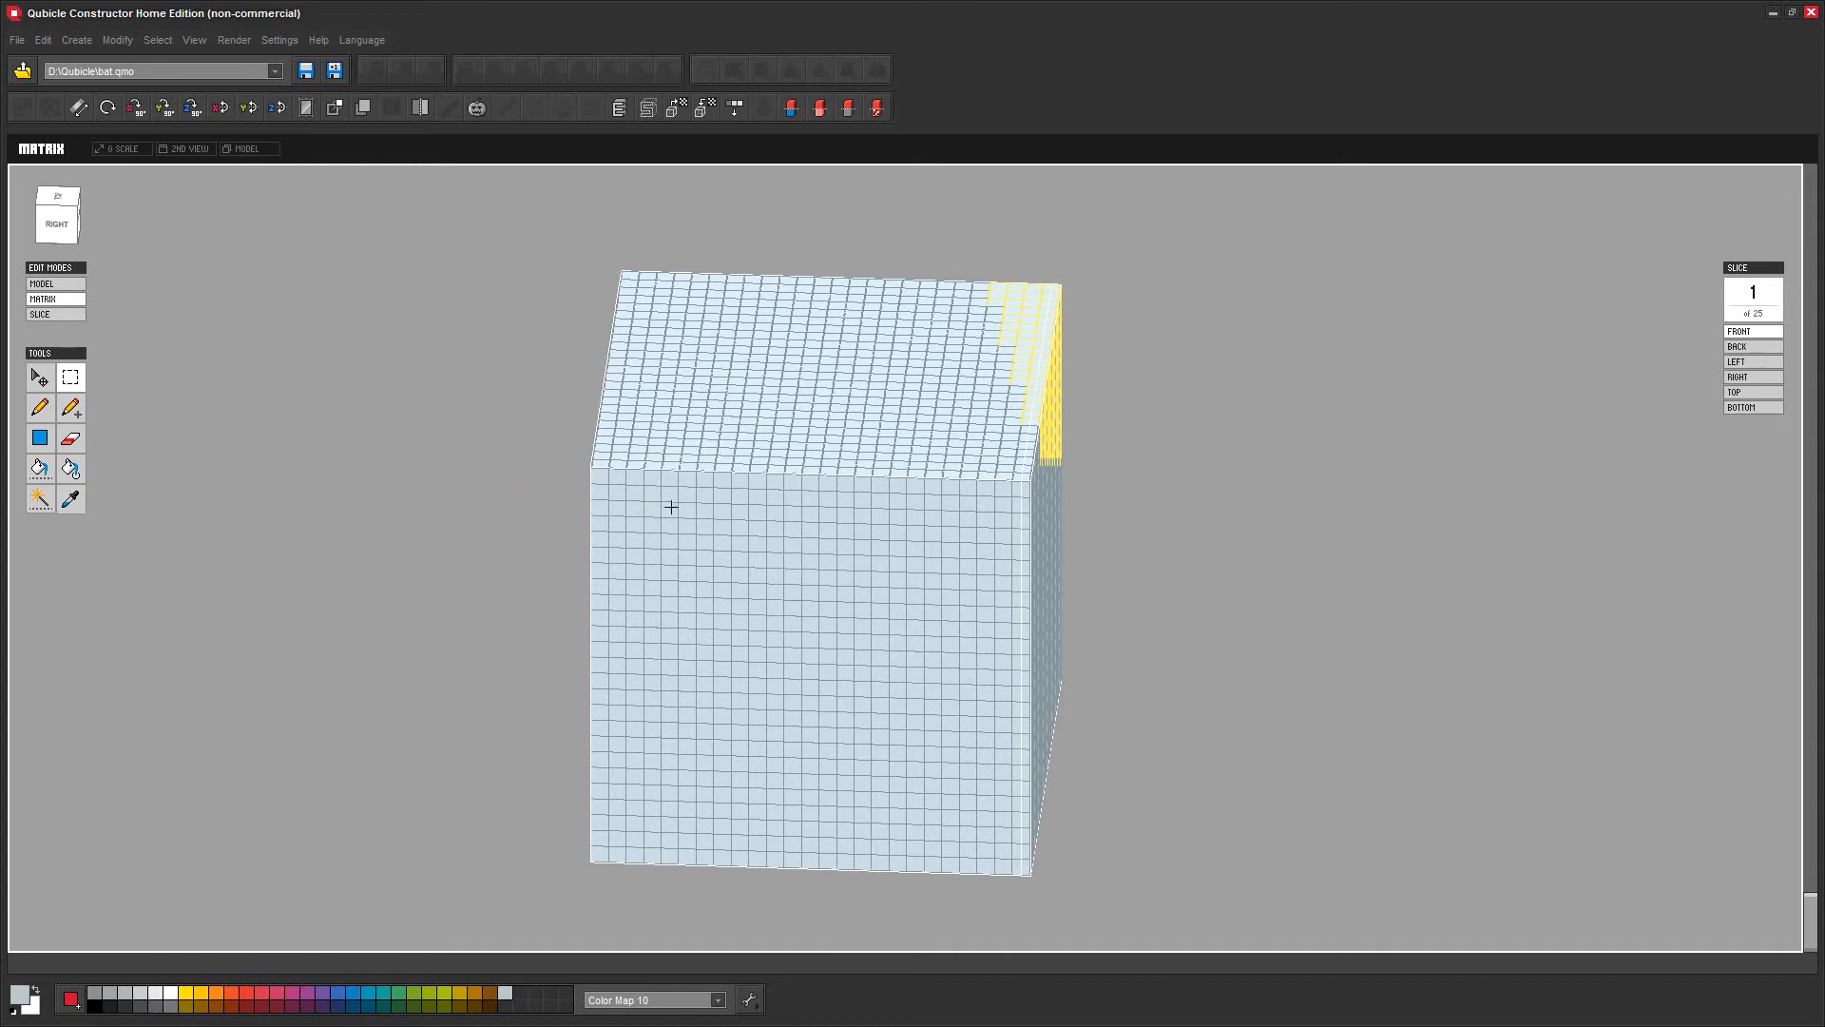
mouse_move(1259, 489)
right_mouse_down()
mouse_move(1287, 521)
mouse_move(1308, 497)
mouse_move(1273, 518)
right_mouse_up()
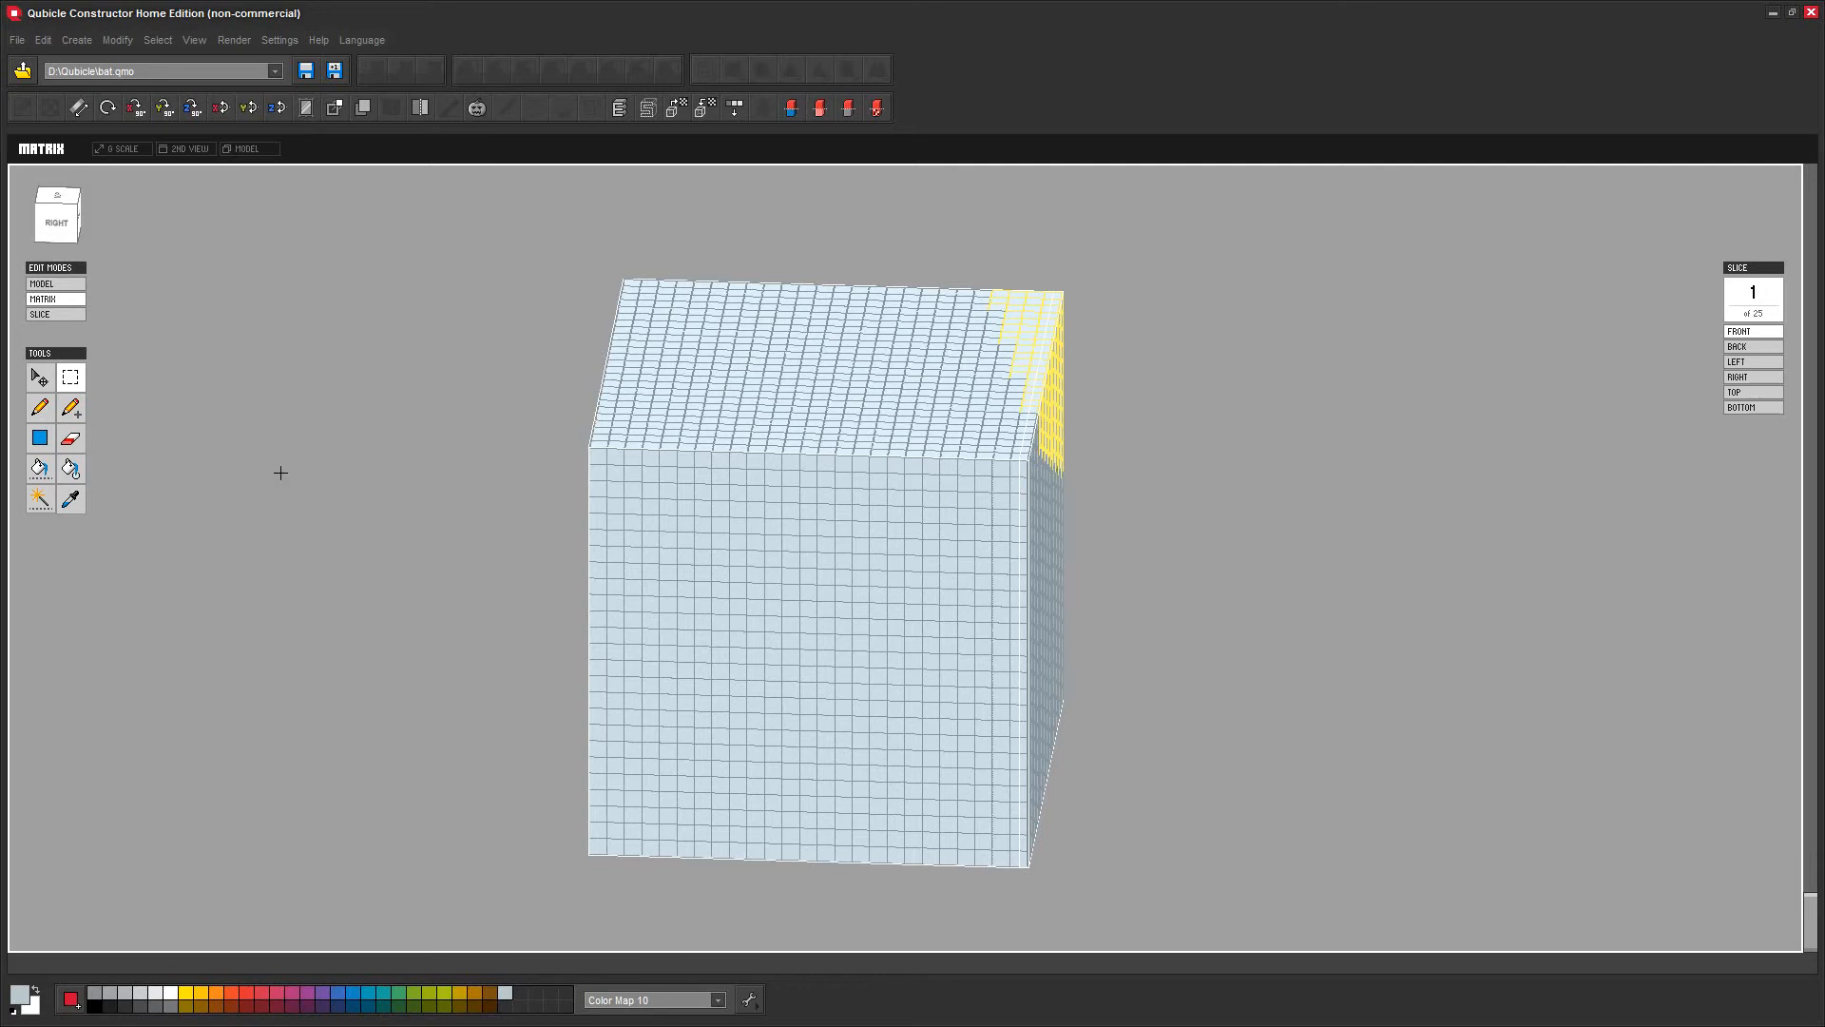
In front view, marquee-select a block about 14 by 7 voxels below the face's centre and delete it through the cuboid
right_click_drag(254, 339, 69, 232)
left_click(65, 228)
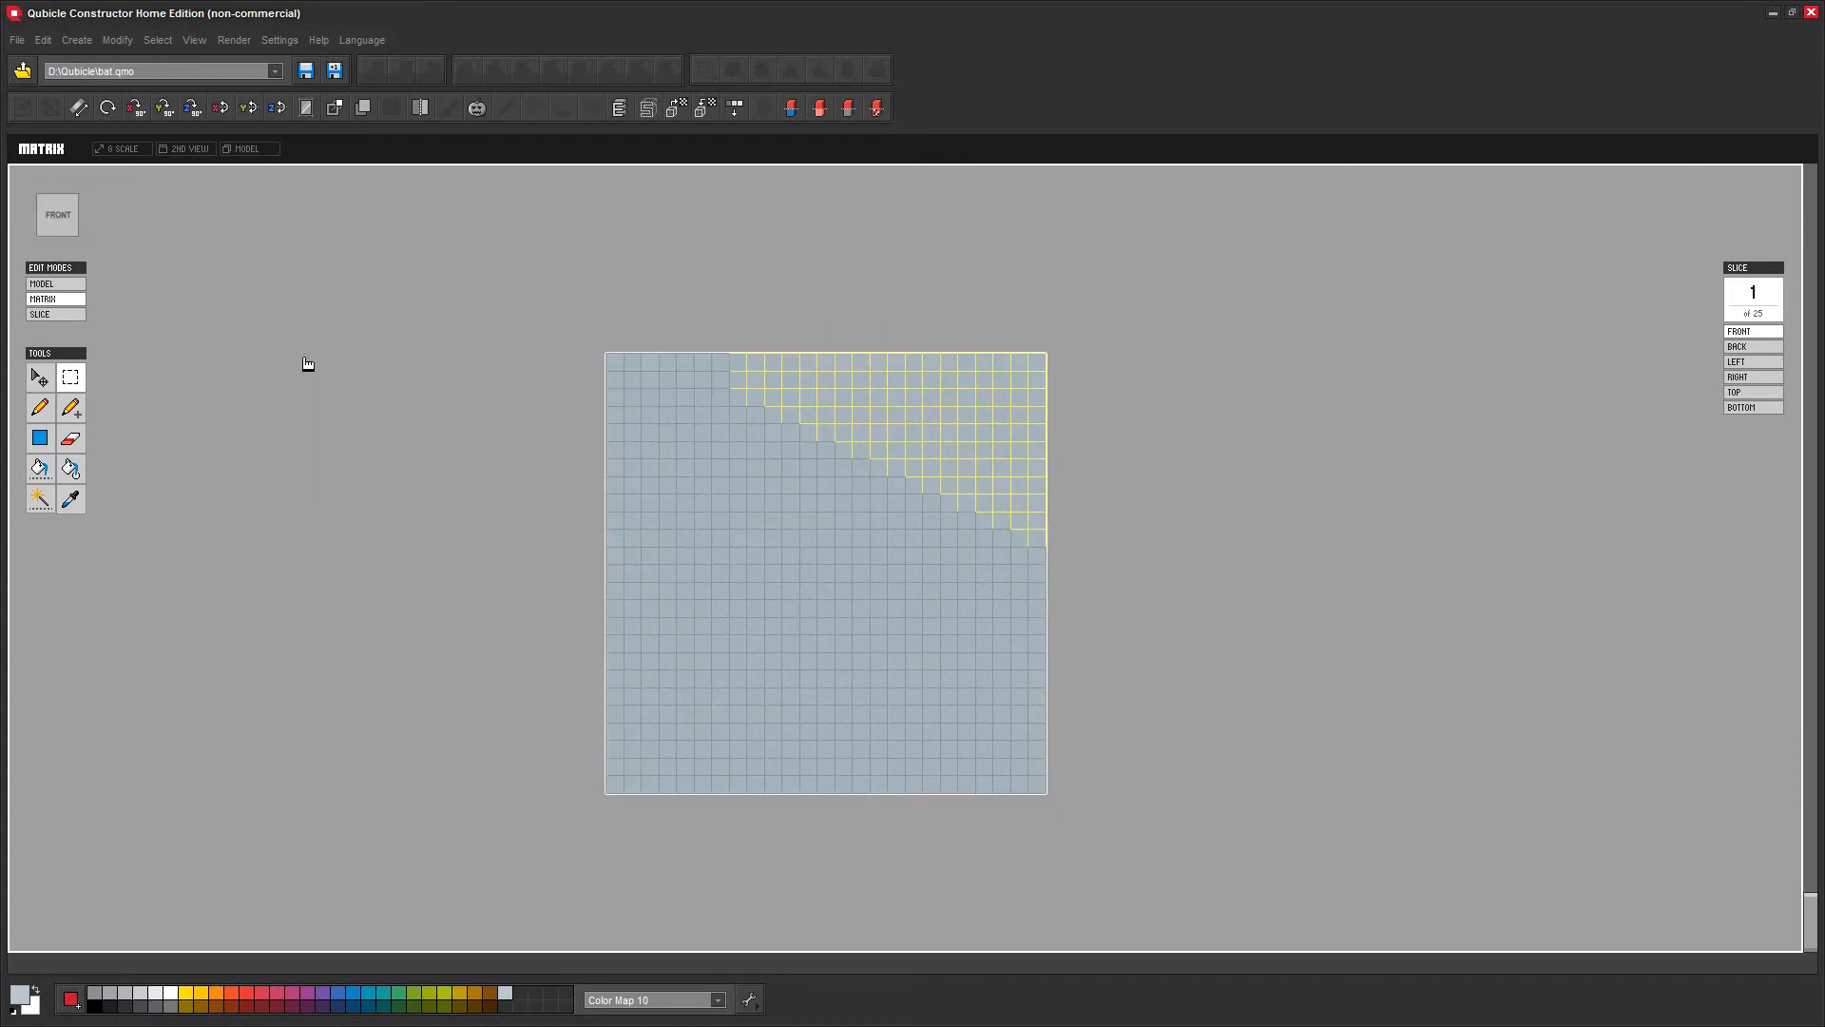
left_click_drag(688, 563, 918, 658)
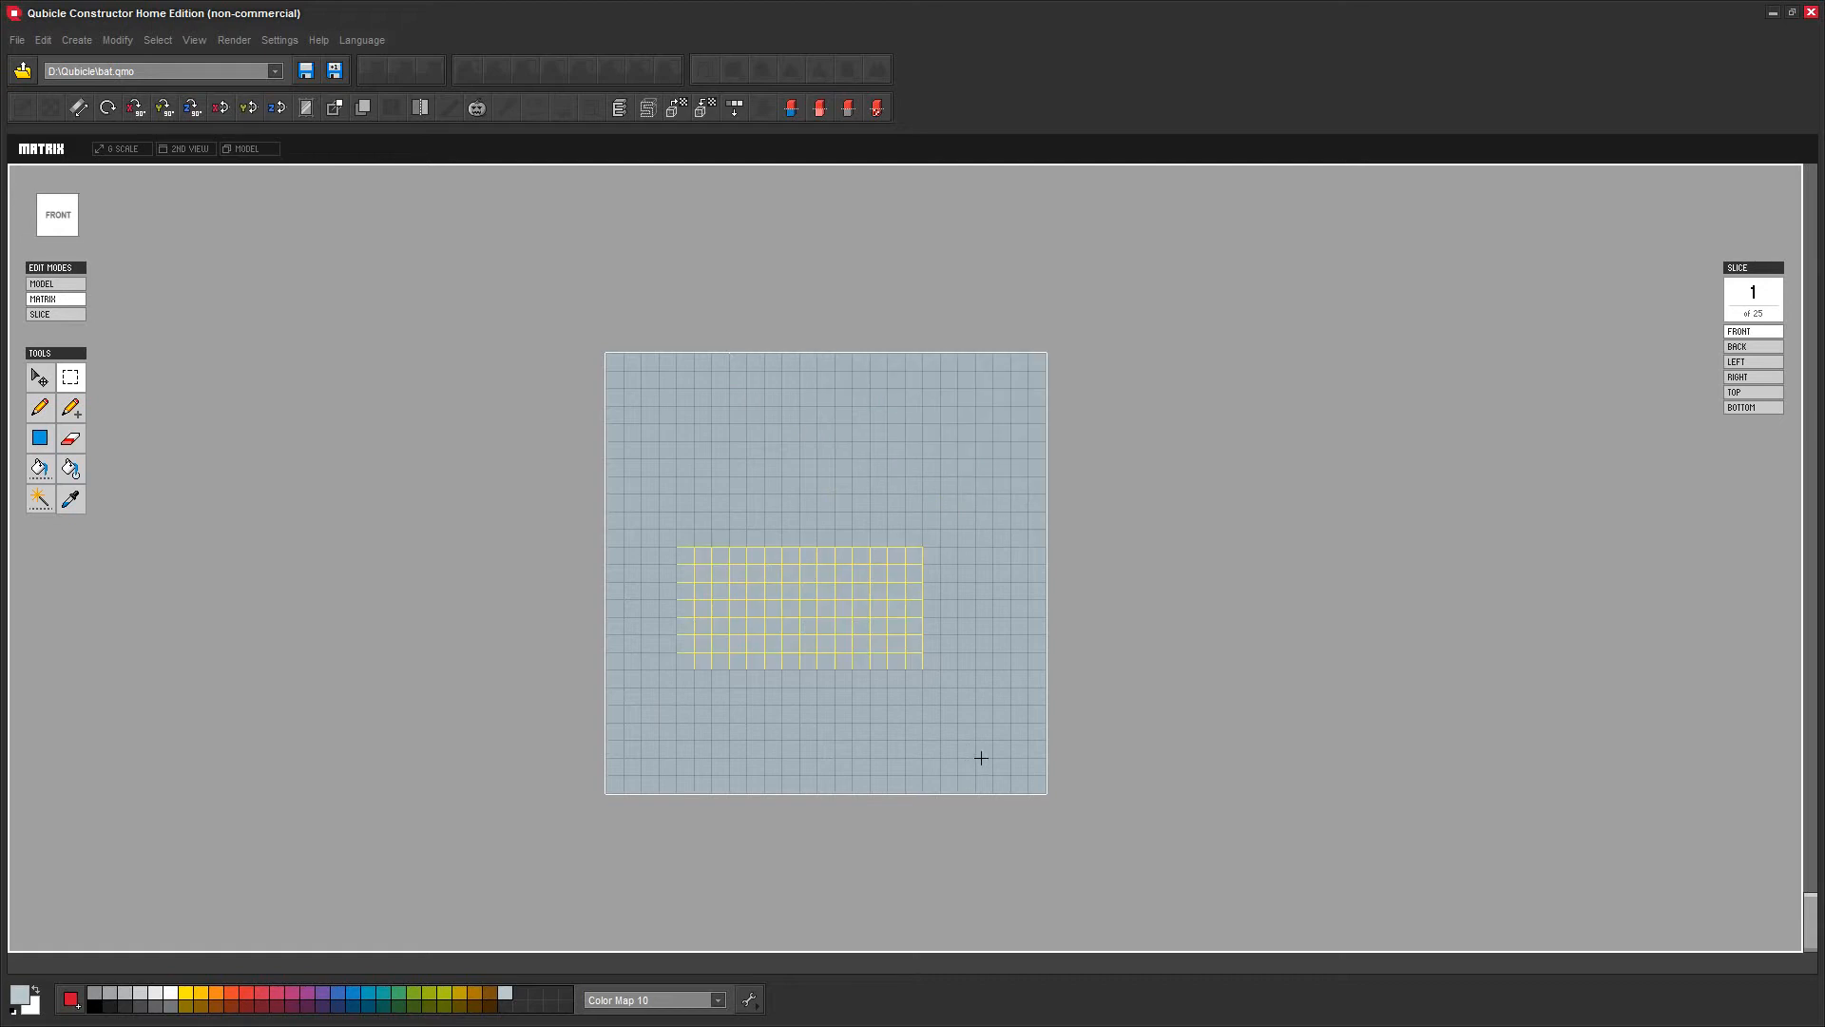
key("Delete")
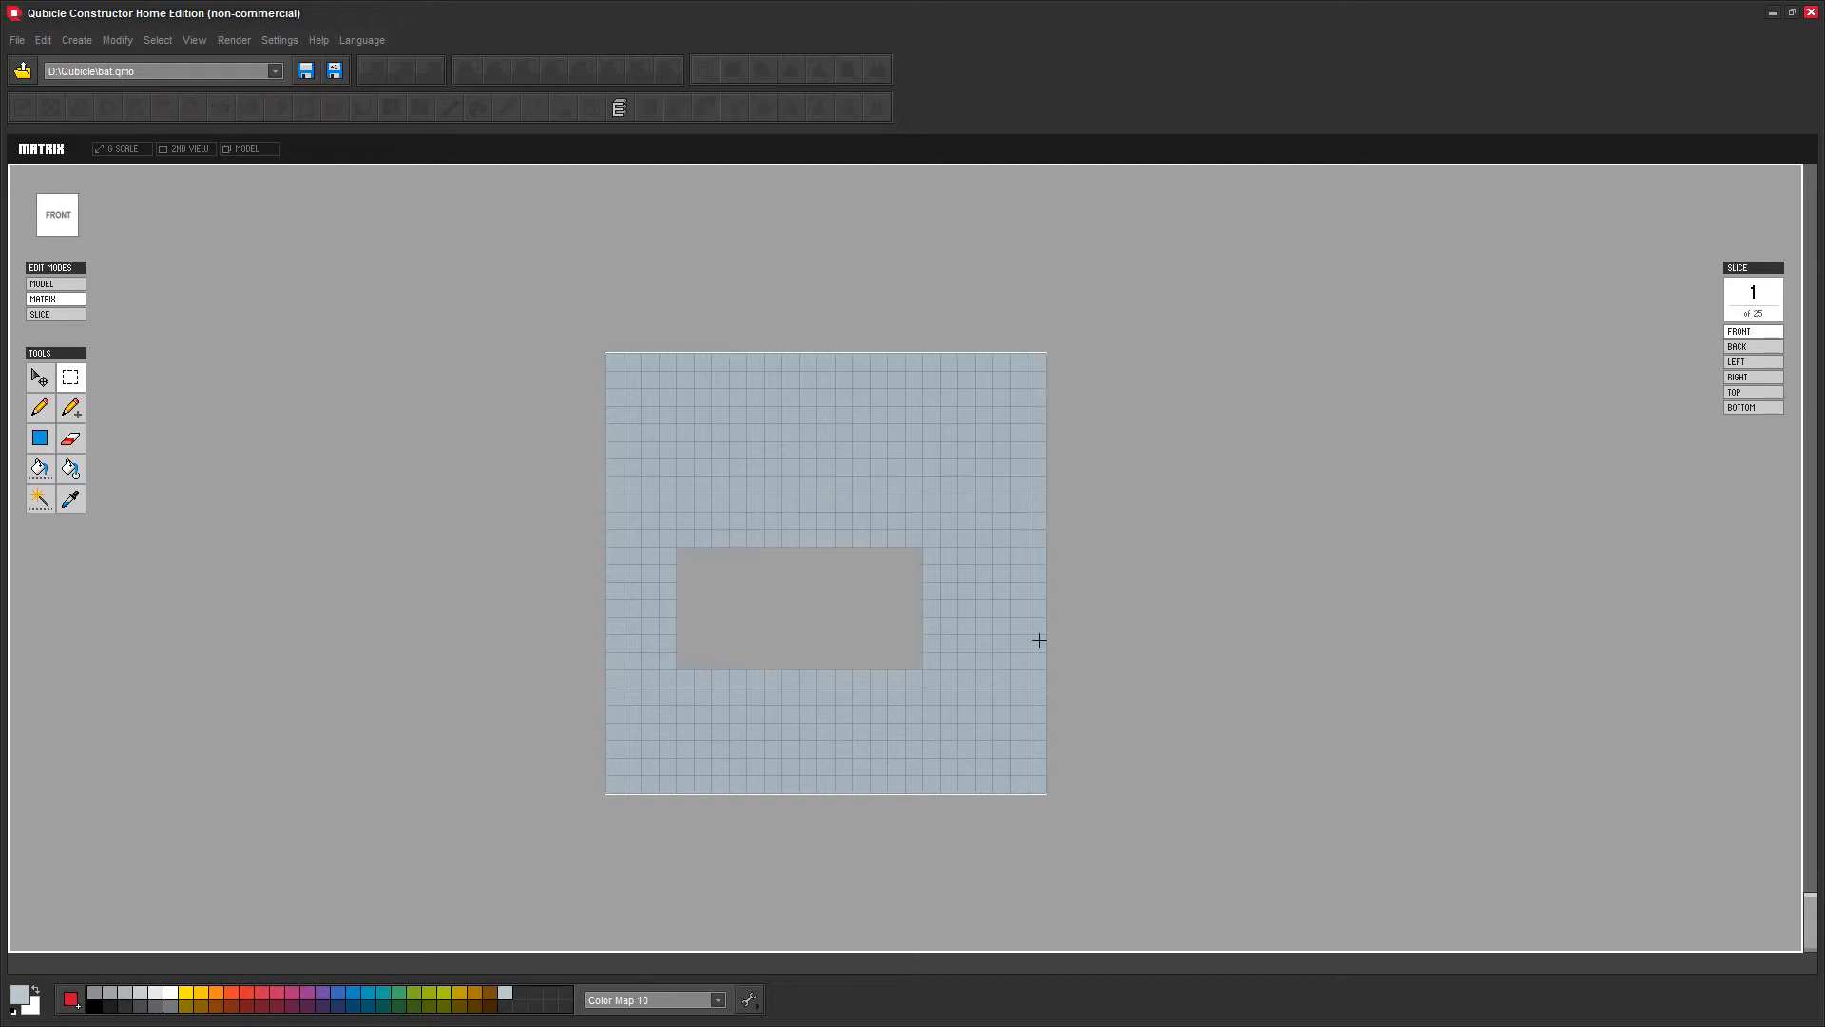
Undo the deletion of the rectangular block and clear the voxel selection
right_click_drag(1196, 614, 1153, 606)
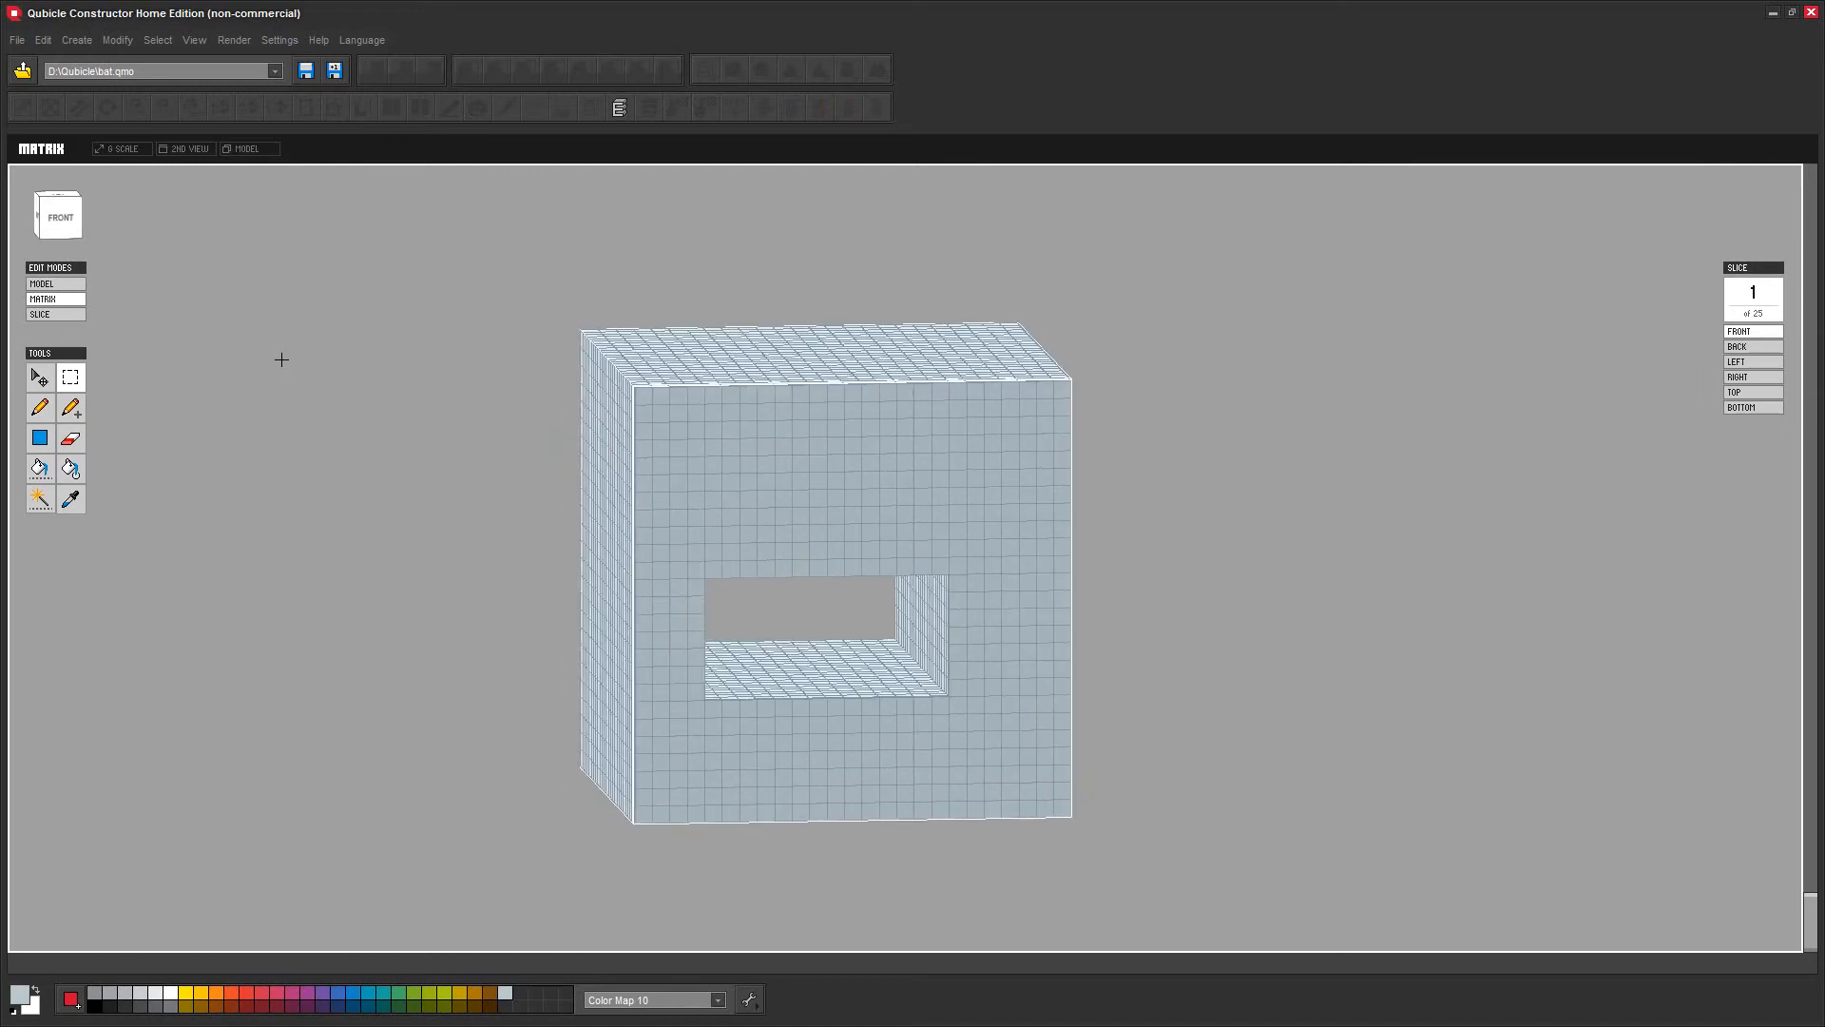
key("ctrl+z")
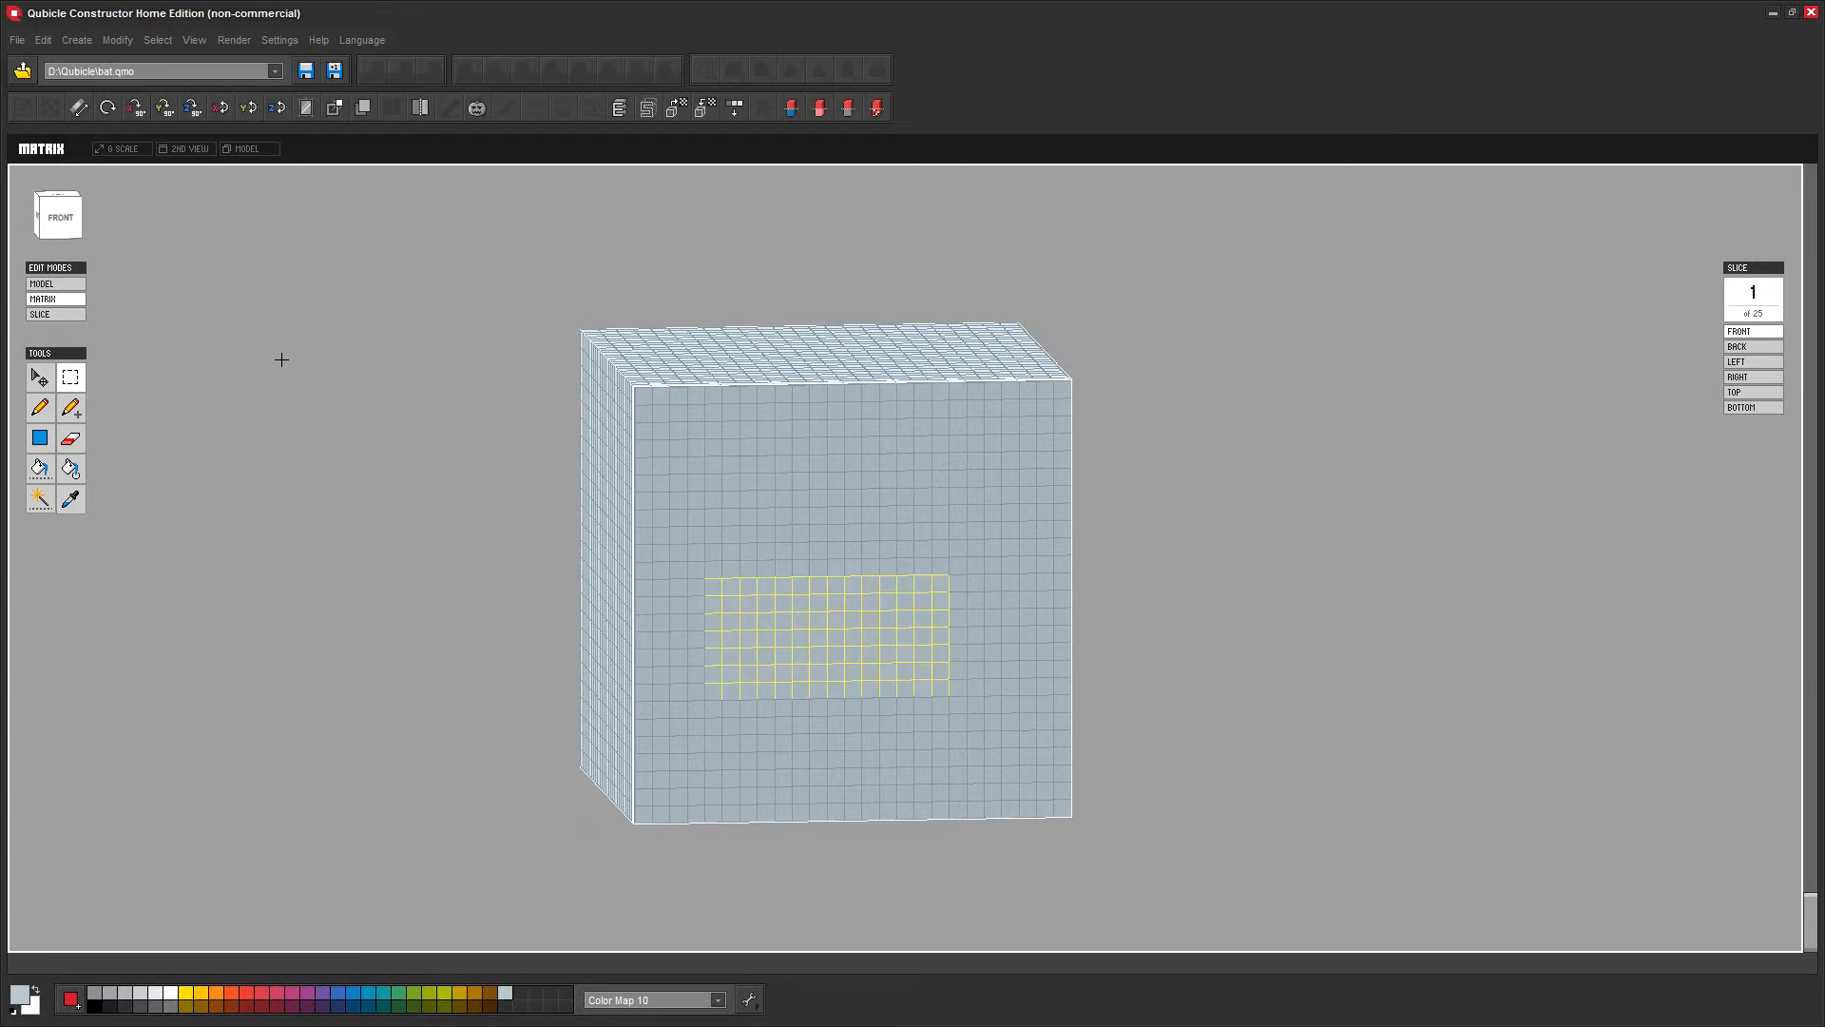
left_click(810, 655)
right_click_drag(1236, 632, 1279, 603)
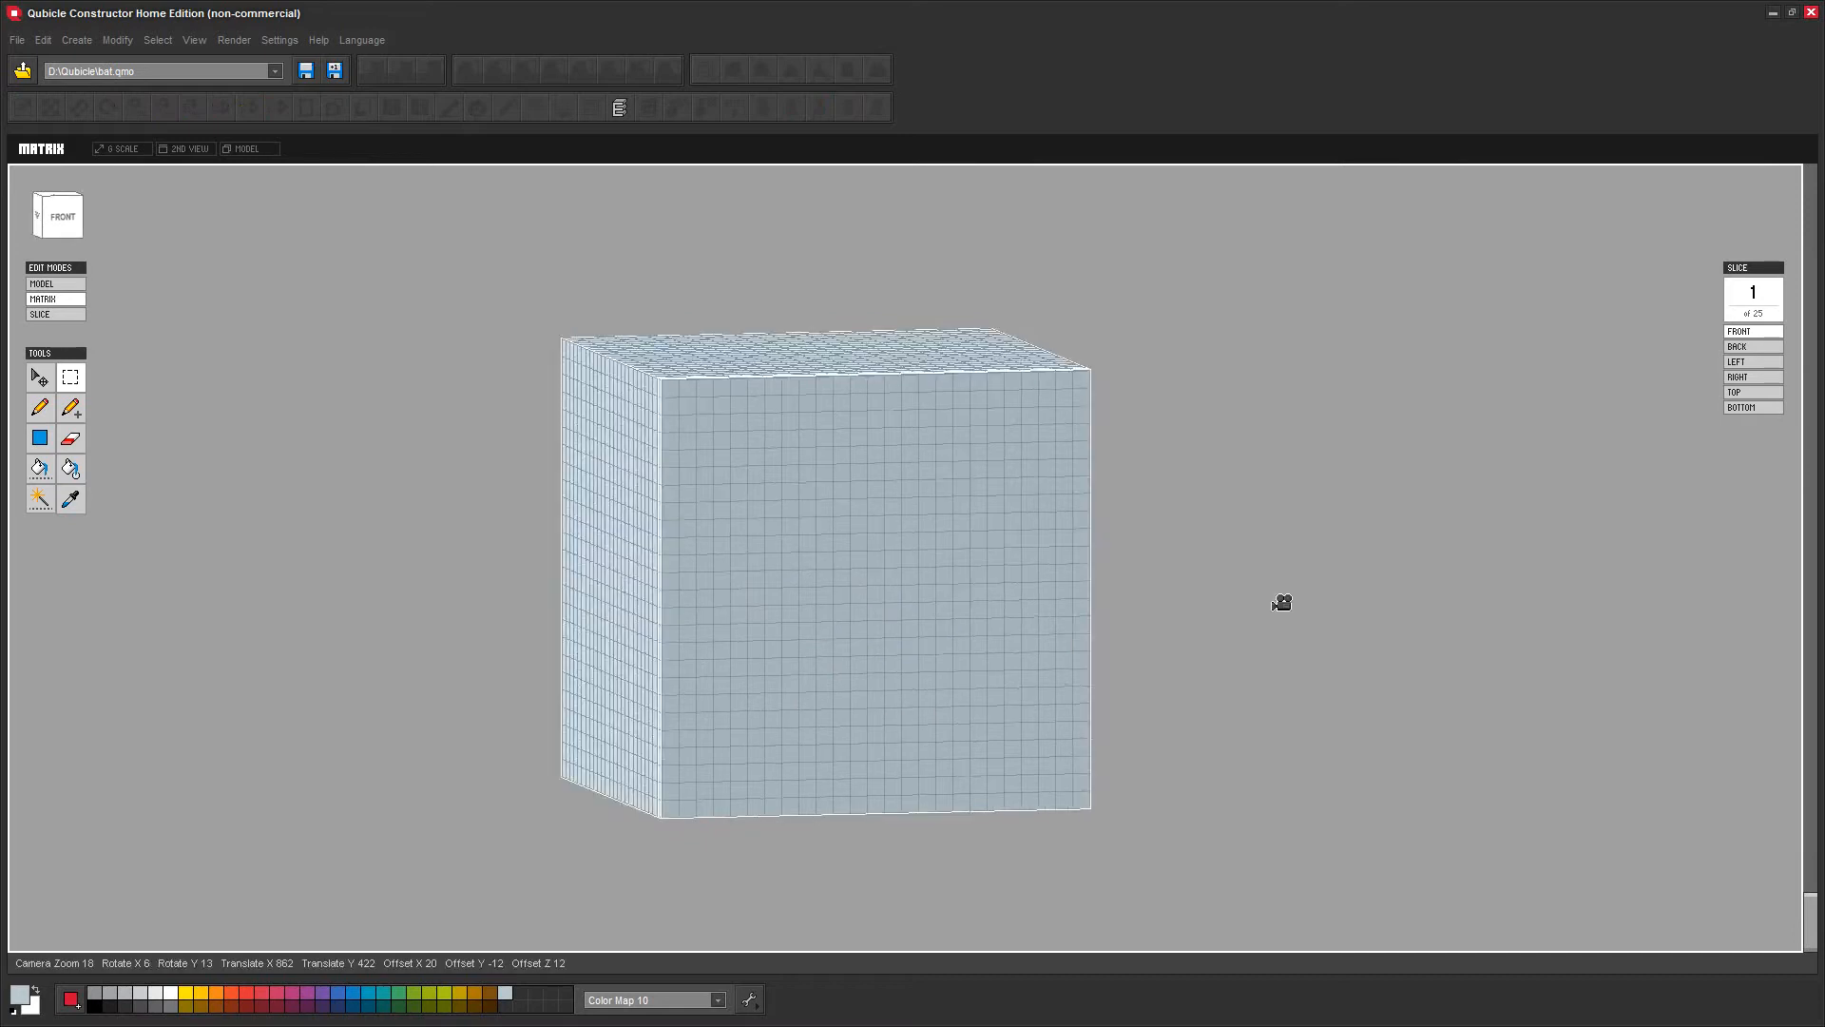
Marquee-select the voxels at the upper corner of the cuboid's front face, then clear the selection
right_click_drag(407, 281, 371, 338)
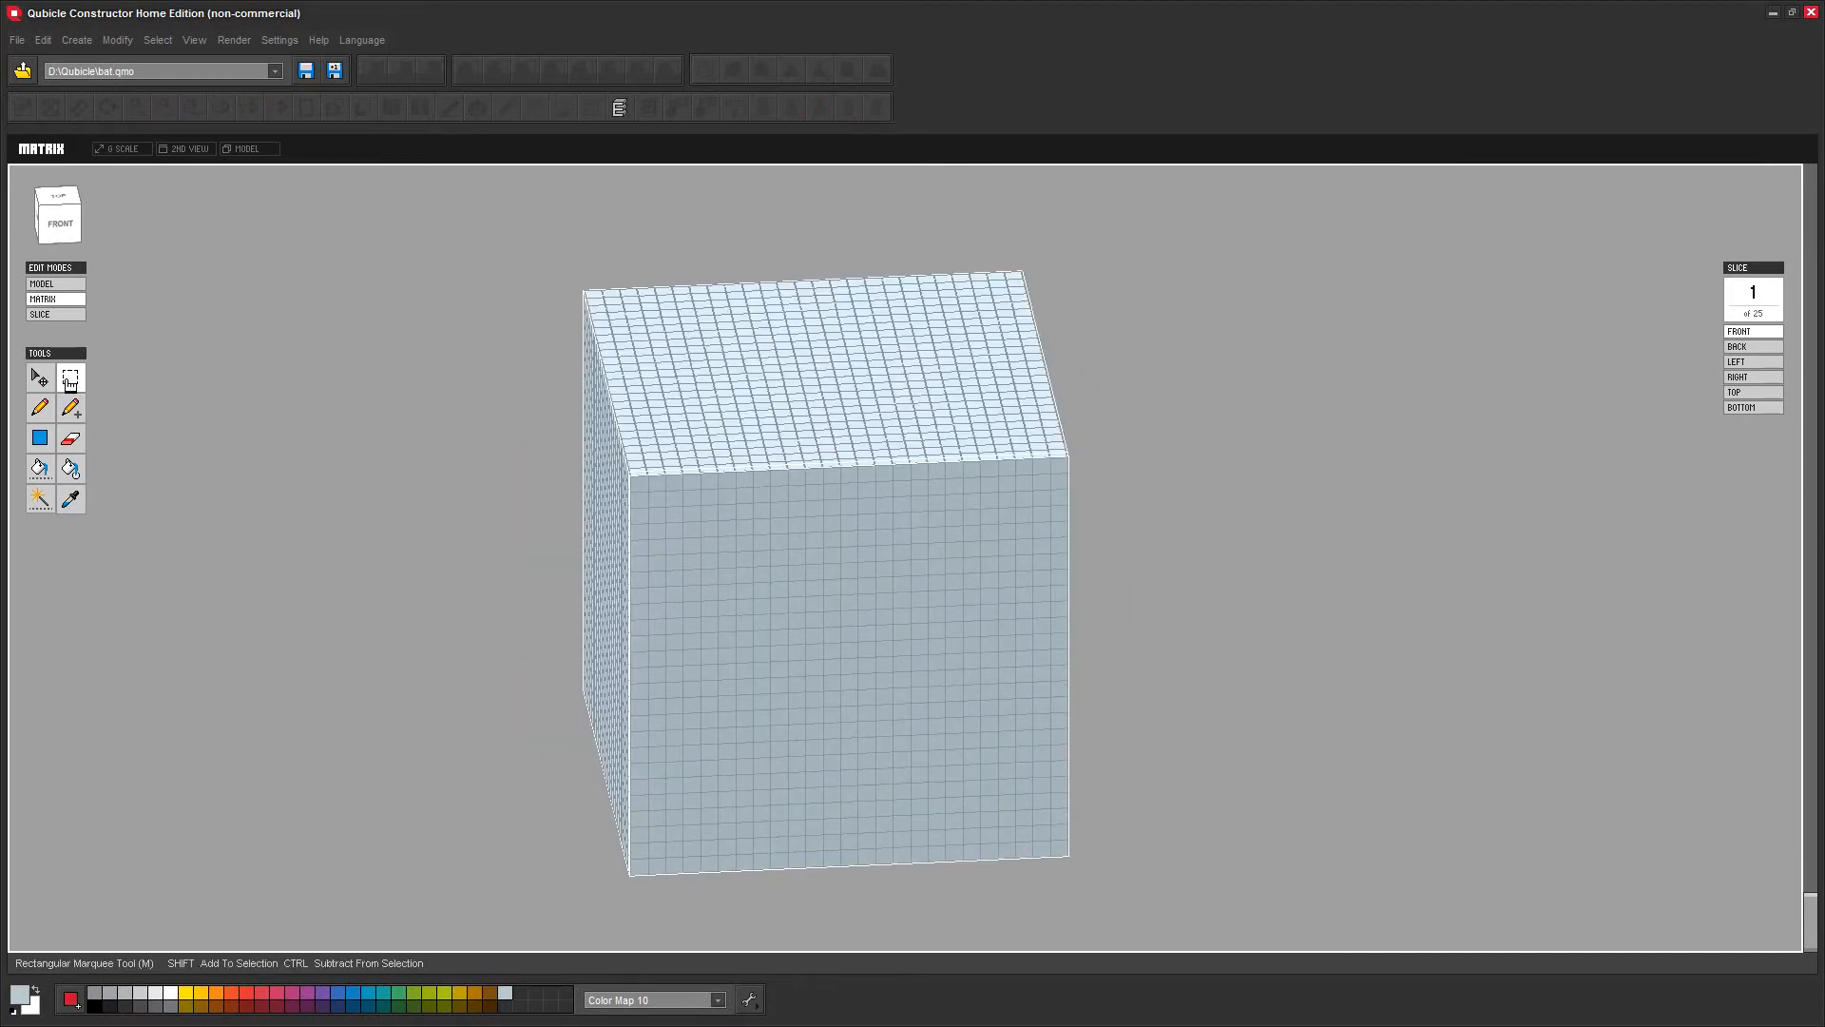
right_click_drag(326, 533, 303, 523)
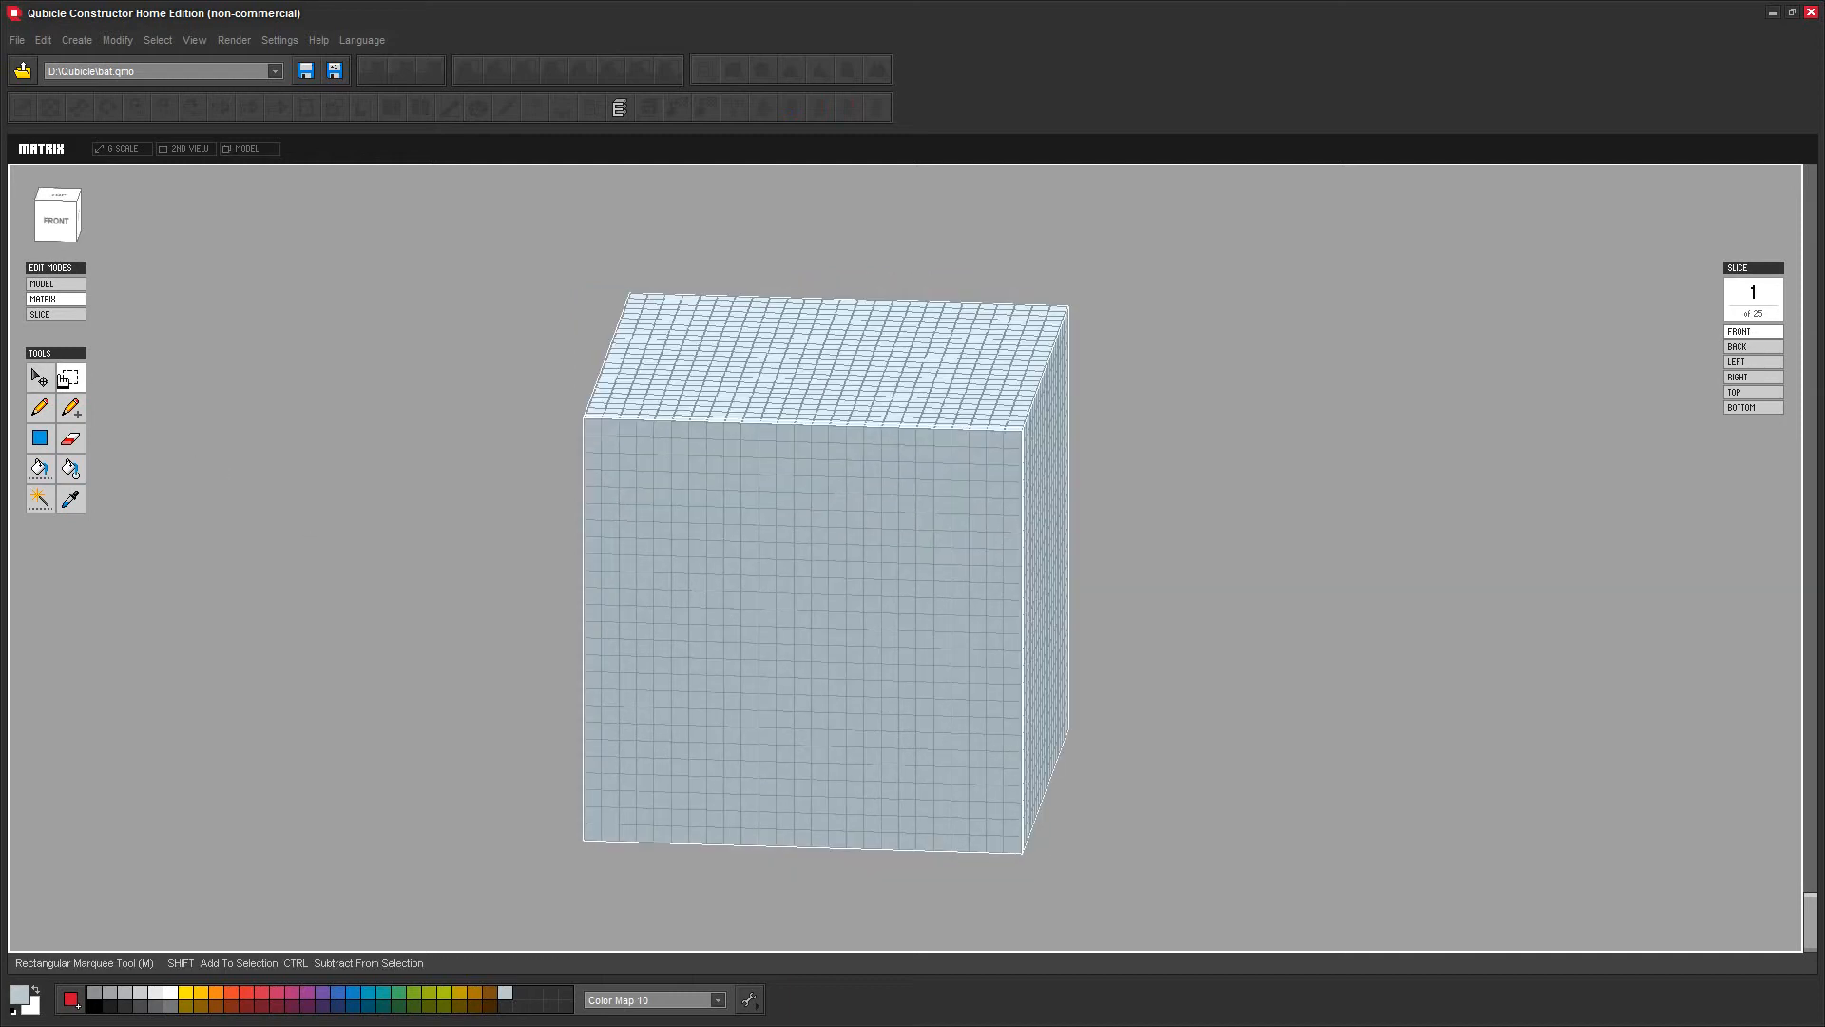
right_click_drag(430, 525, 440, 465)
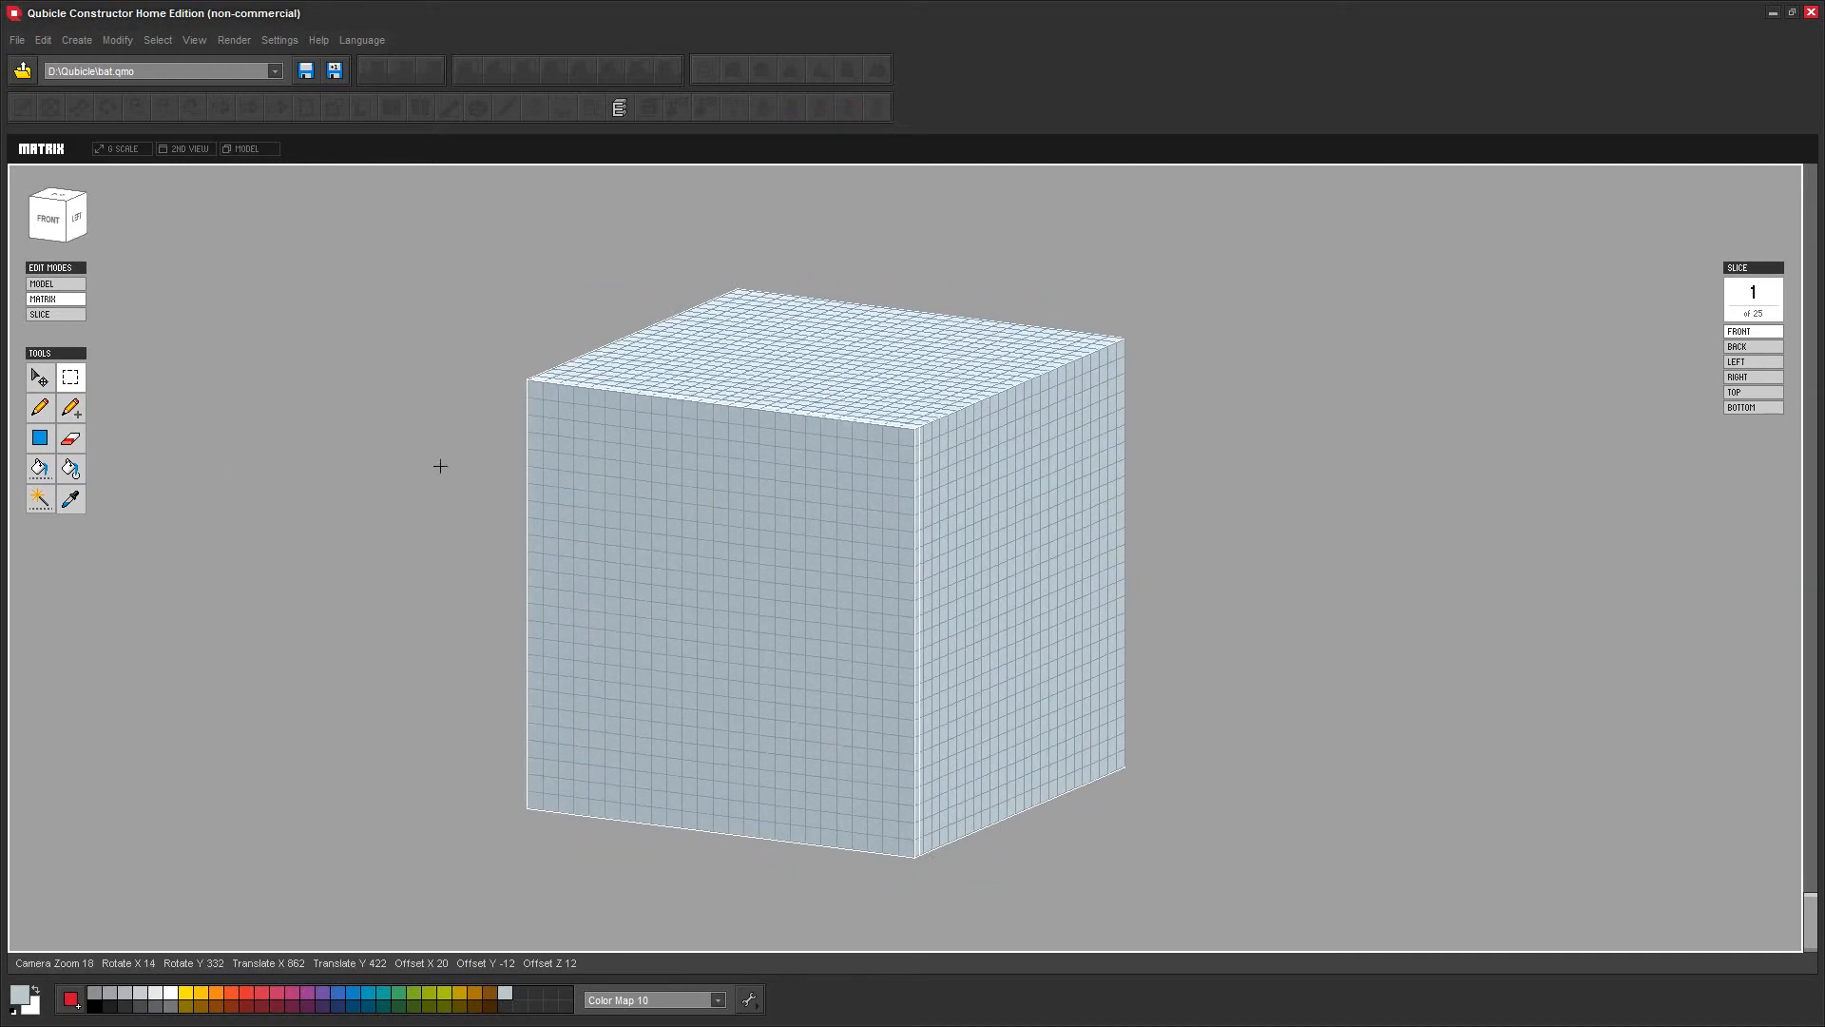
left_click_drag(447, 277, 616, 503)
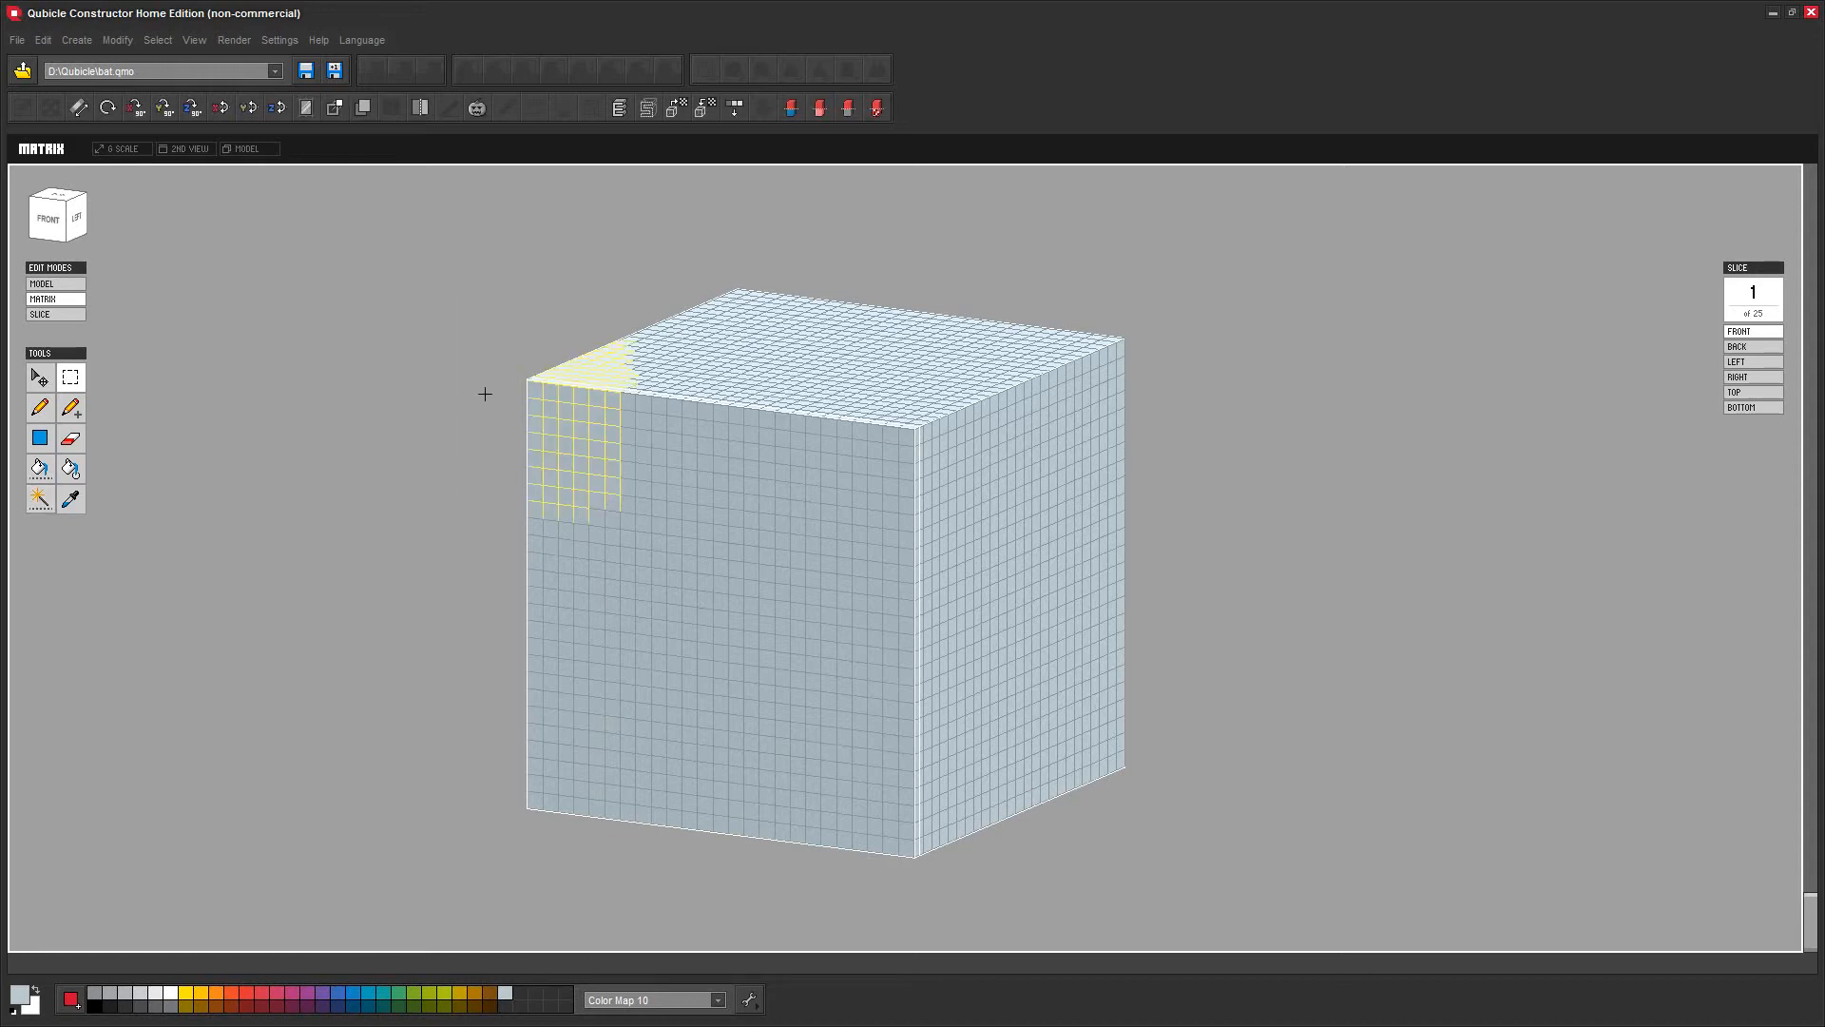
left_click(450, 415)
right_click_drag(451, 414, 488, 423)
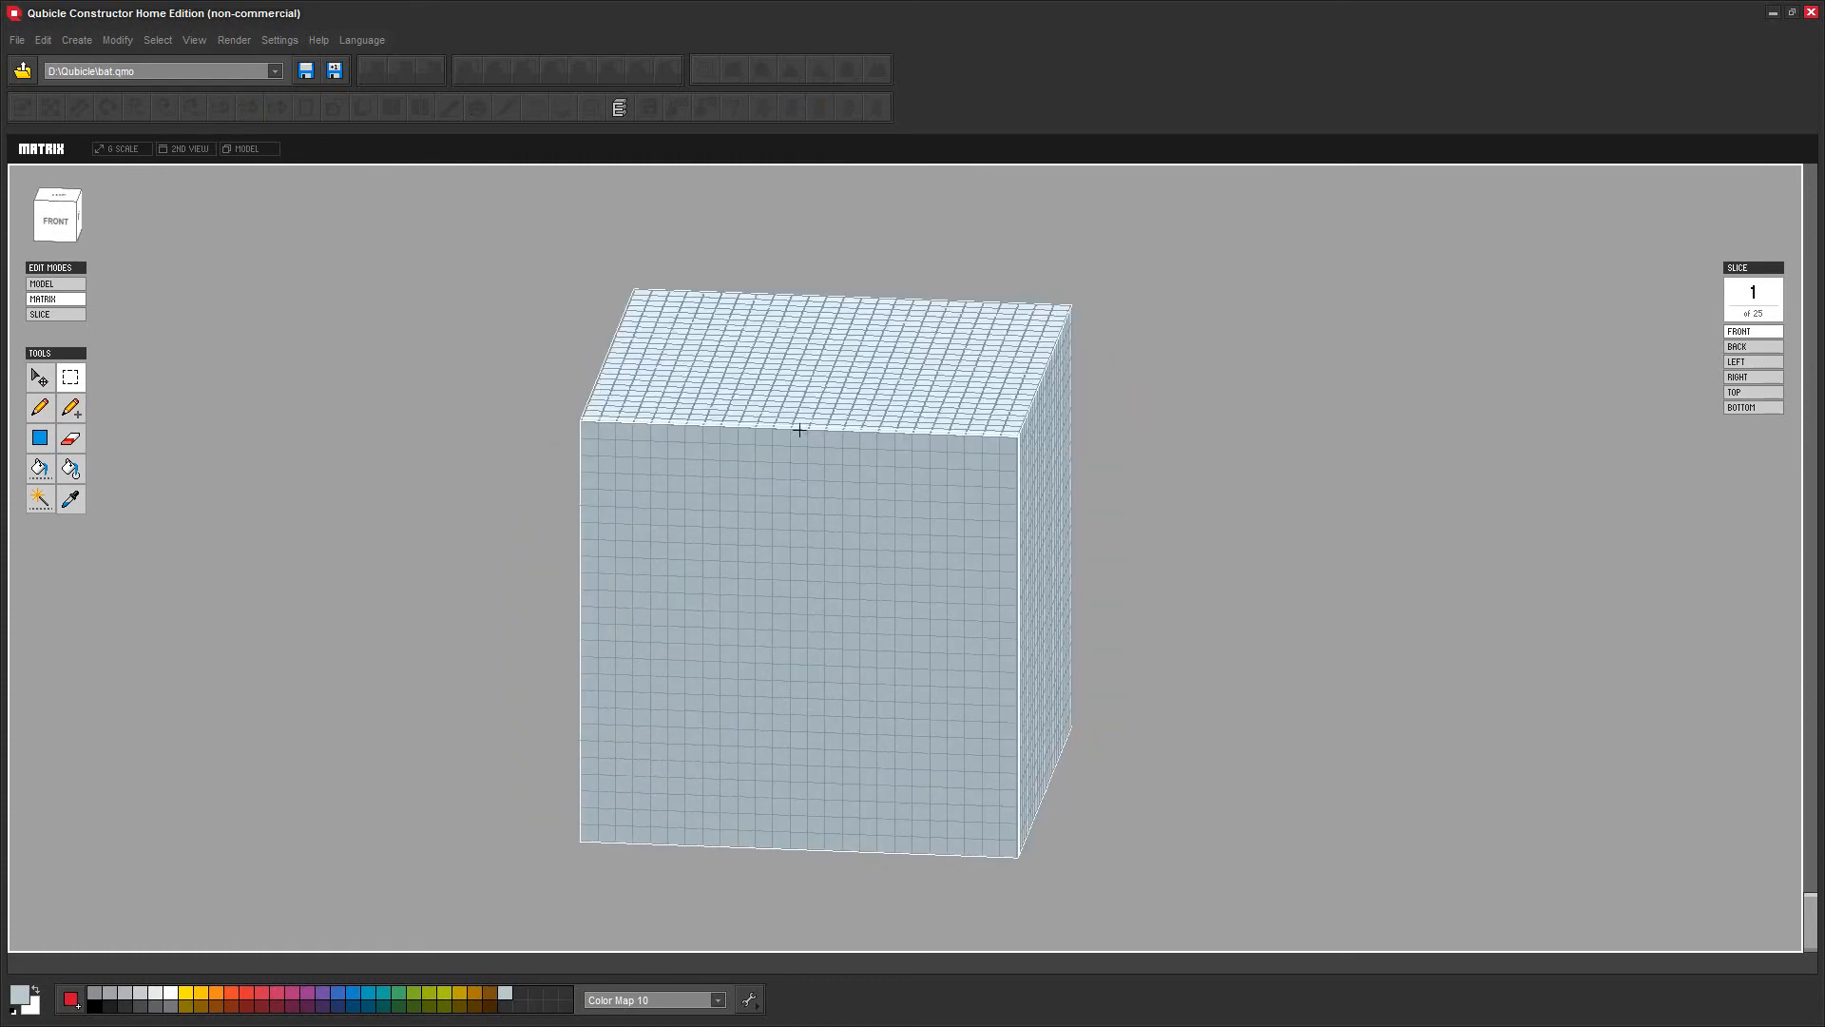
With the Pencil tool in green, paint a short test stroke on the cuboid's front face and undo it
right_click_drag(313, 477, 253, 411)
left_click(42, 408)
right_click_drag(419, 567, 476, 588)
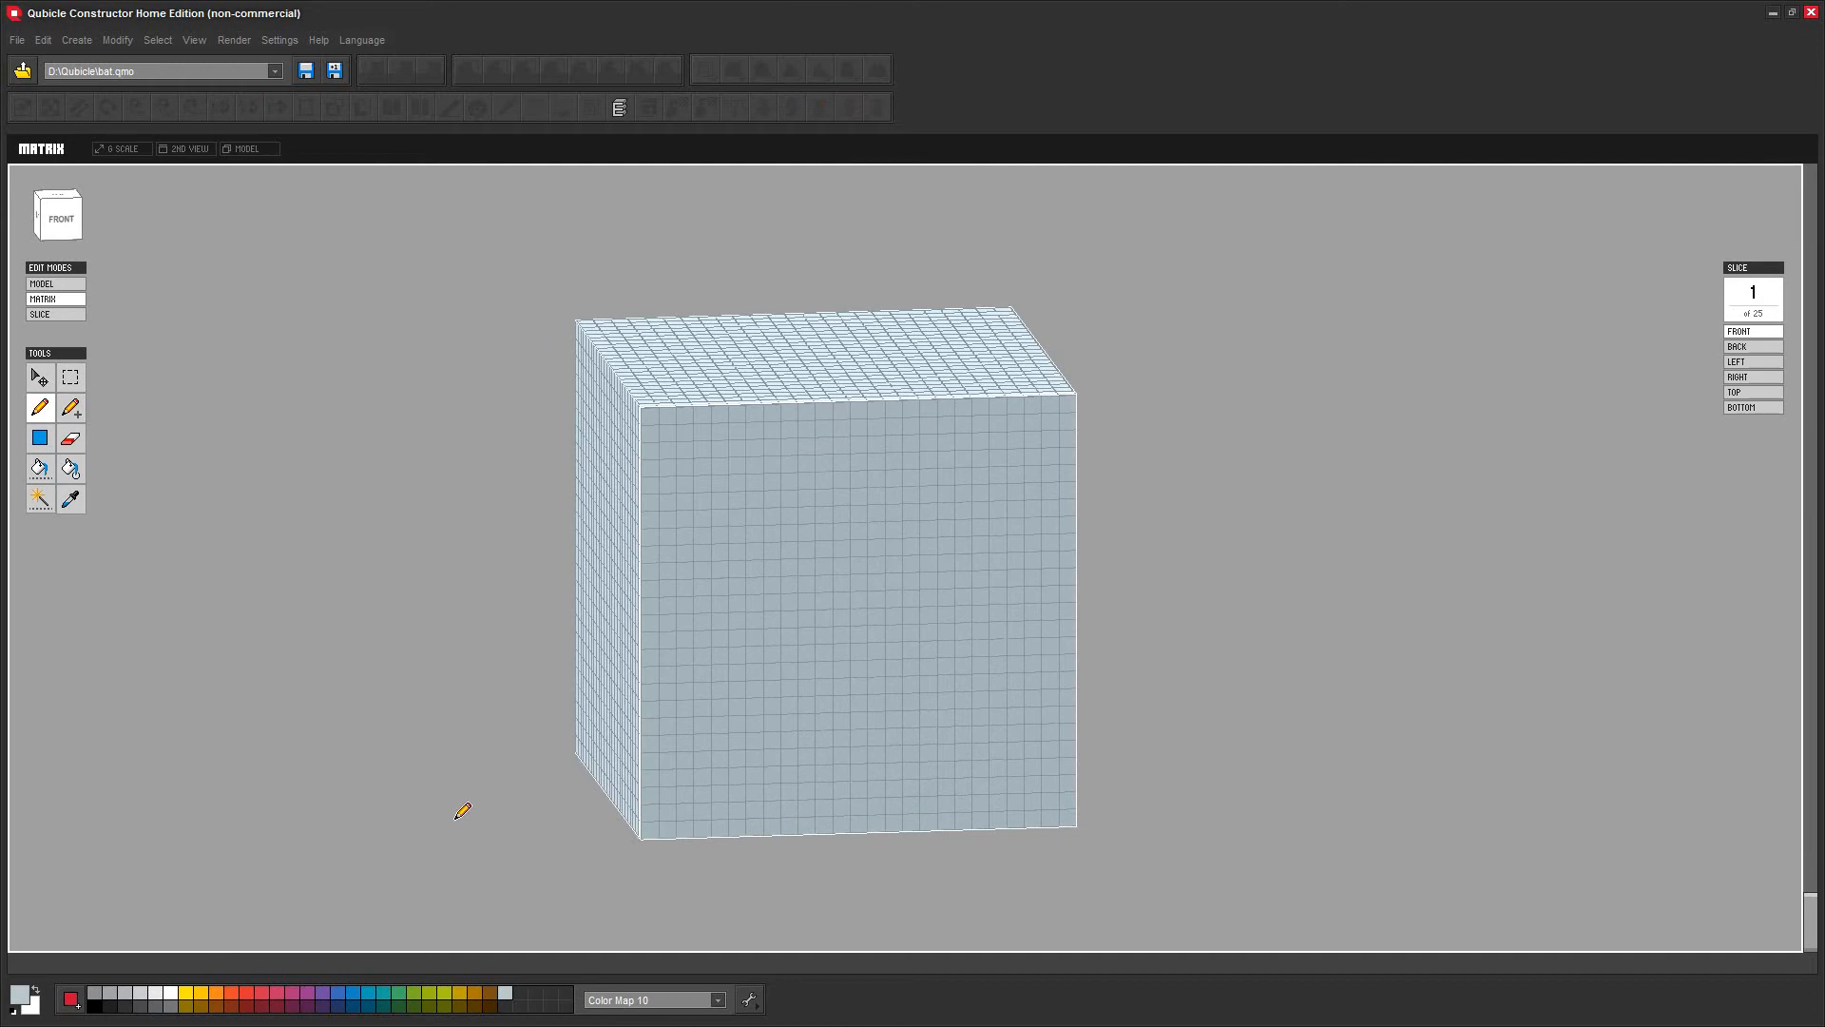
left_click(400, 992)
left_click_drag(708, 568, 843, 562)
left_click(789, 568)
mouse_move(843, 562)
right_mouse_down()
mouse_move(1223, 571)
mouse_move(1169, 571)
mouse_move(1155, 632)
right_mouse_up()
right_click_drag(195, 489, 264, 560)
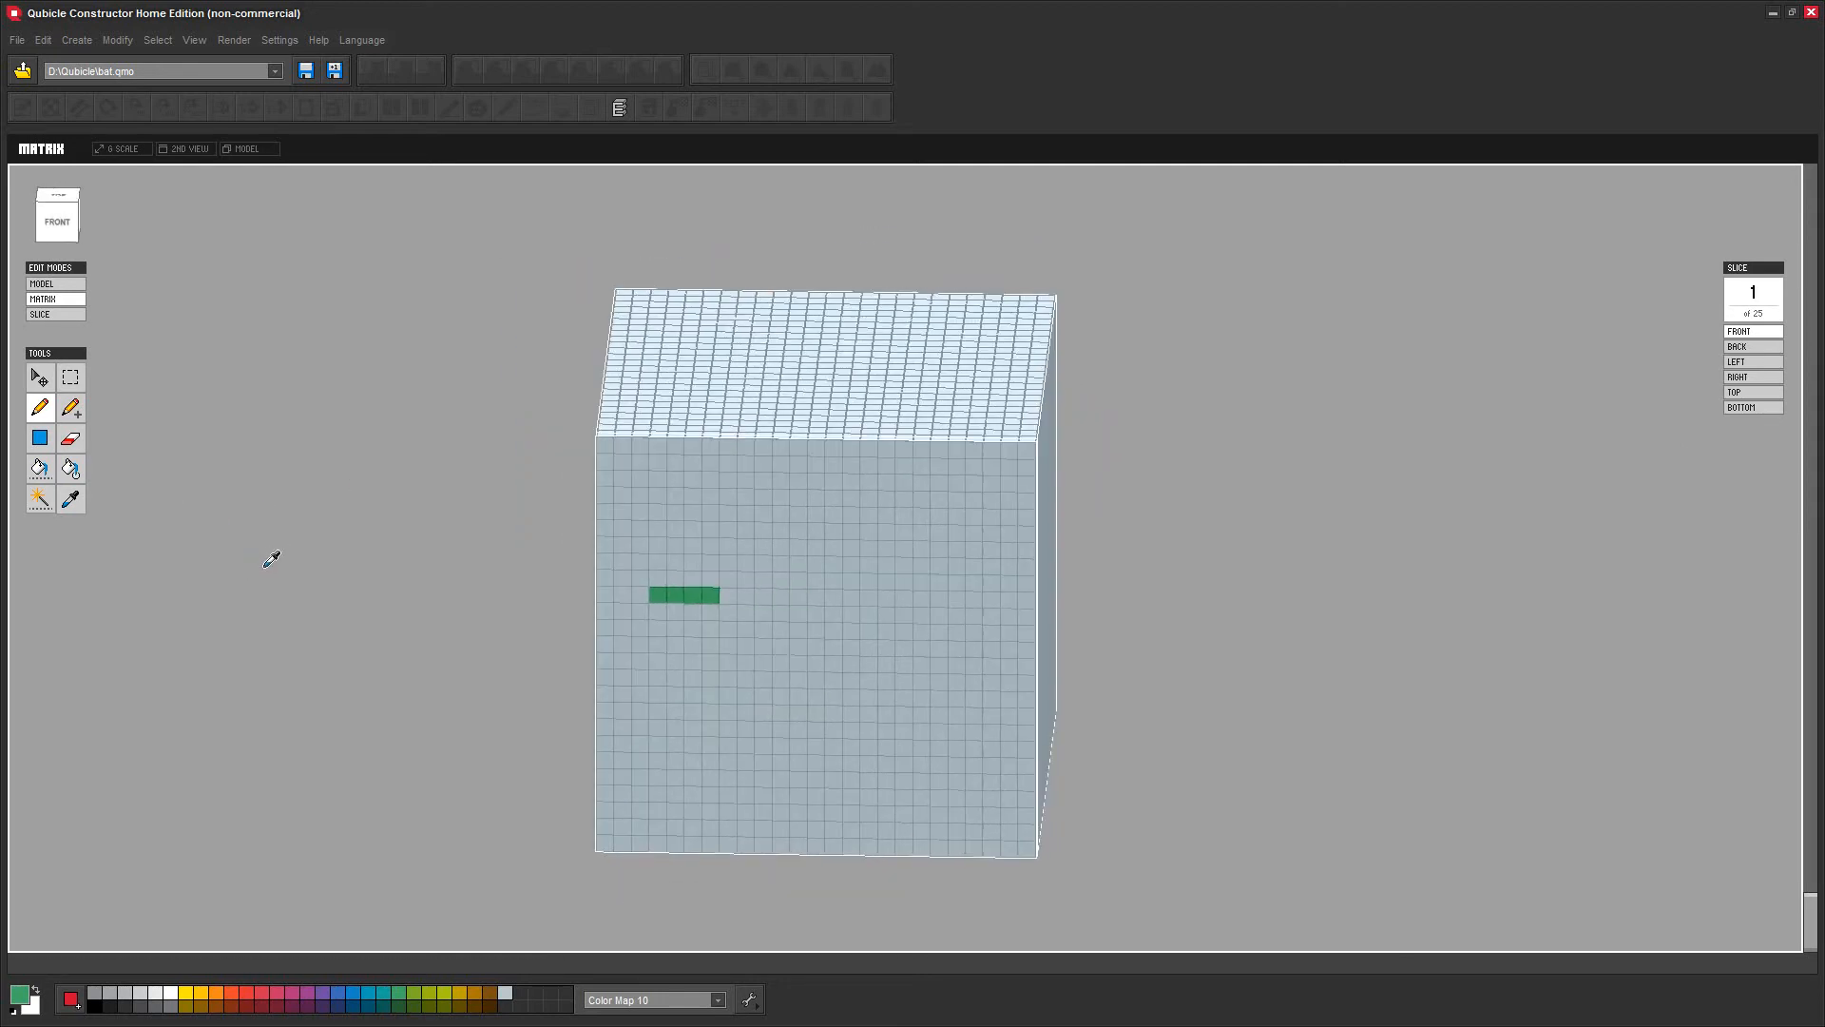
key("ctrl+z")
Draw the outer turn of a green rectangular spiral on the front face with connected straight lines, about 20 by 13 voxels
left_click(642, 559)
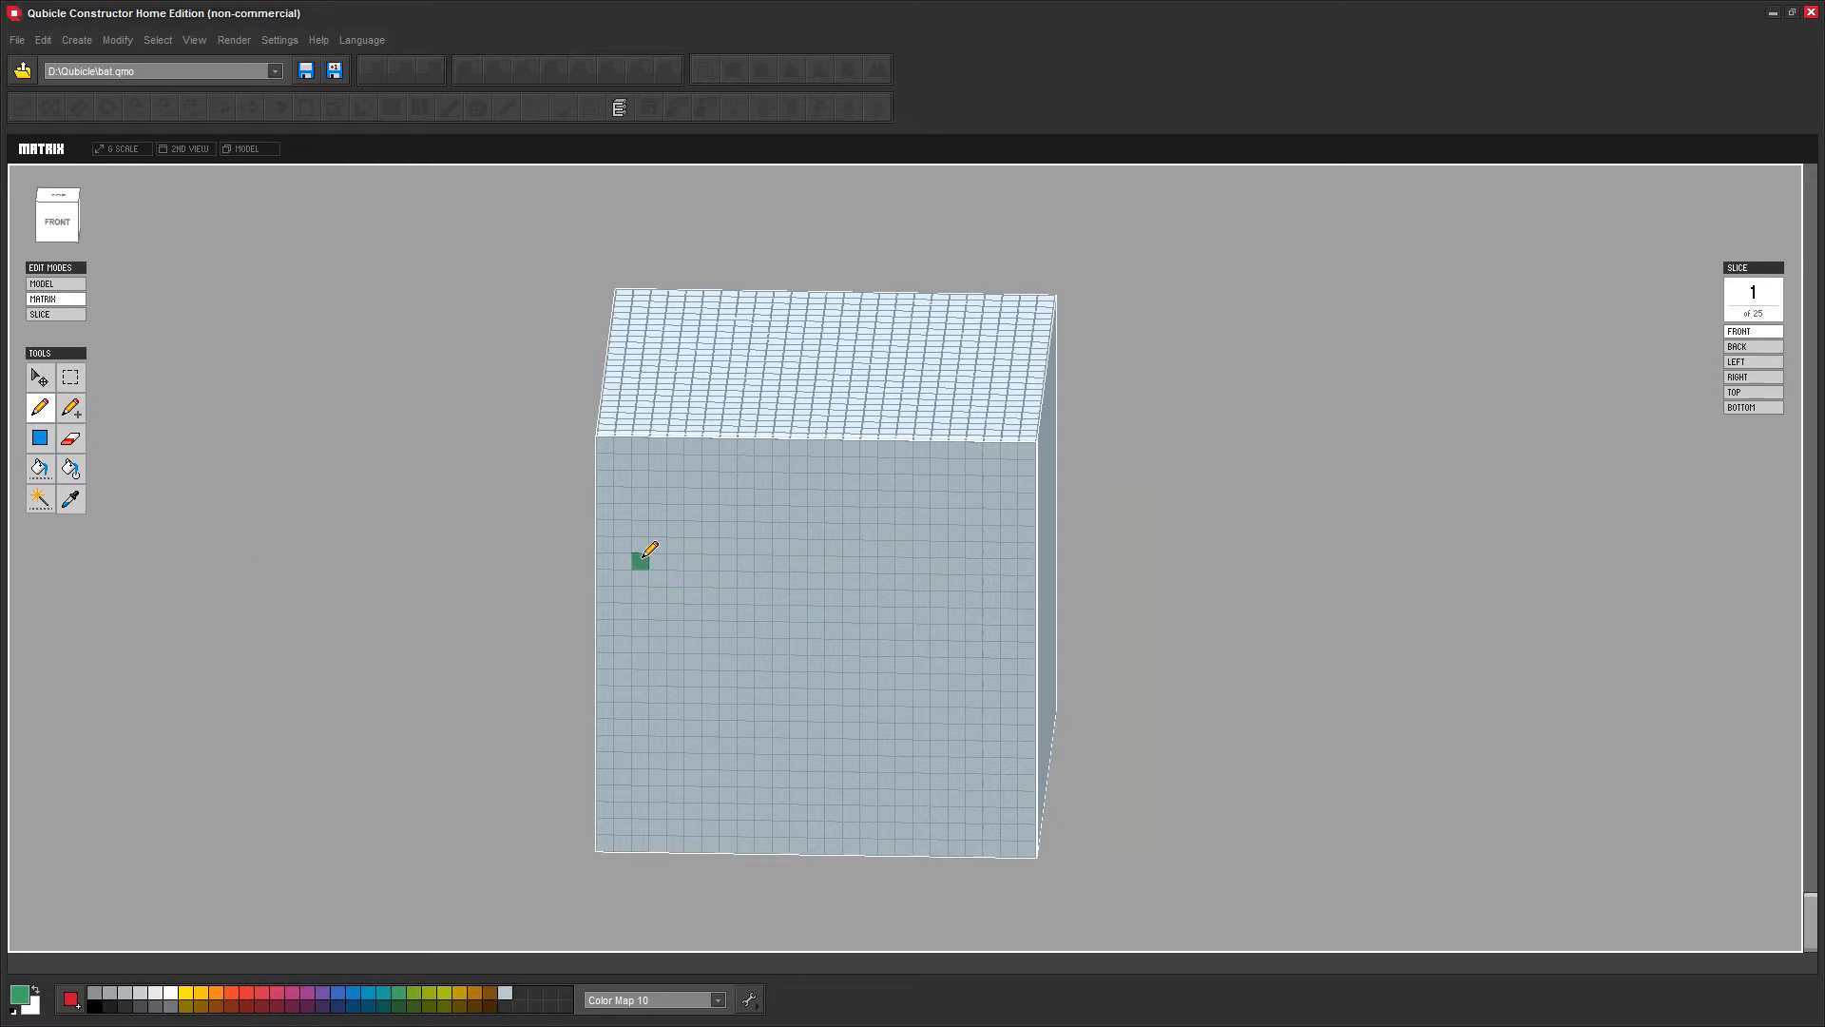
left_click(979, 566, "shift")
right_click_drag(1020, 602, 1012, 685)
right_click_drag(1008, 442, 1226, 631)
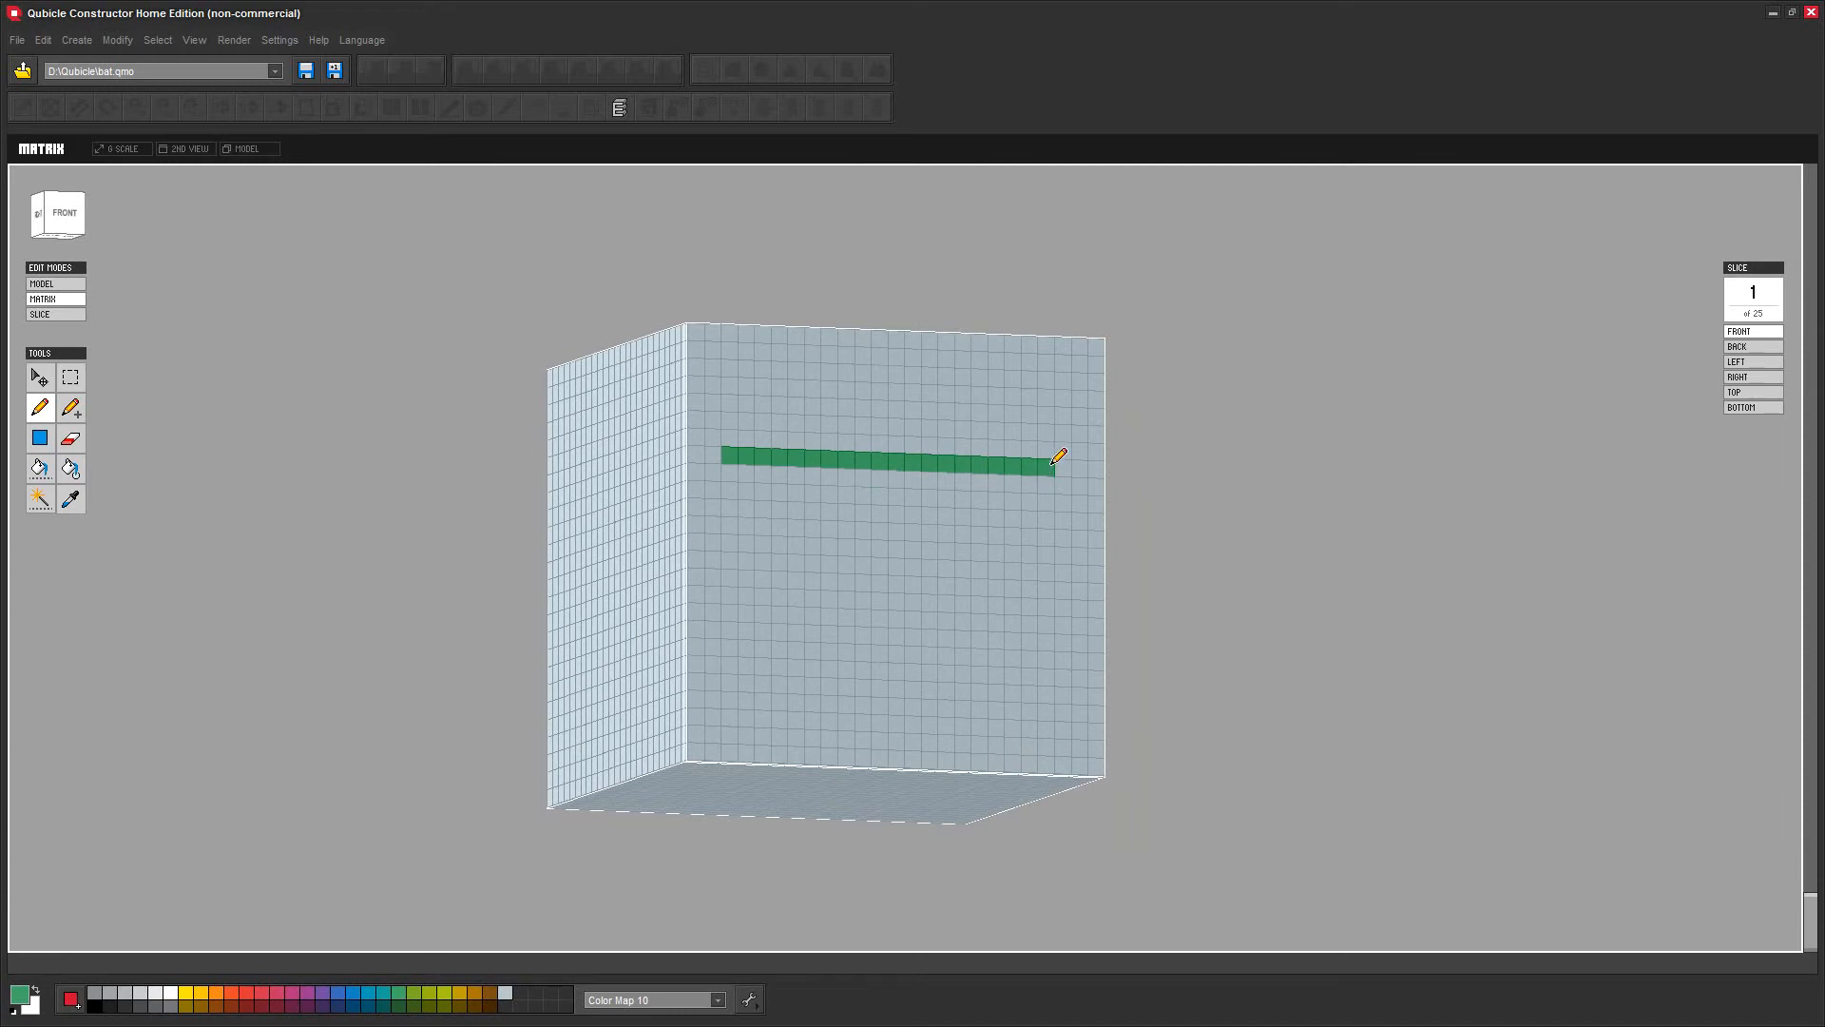
left_click(1044, 678, "shift")
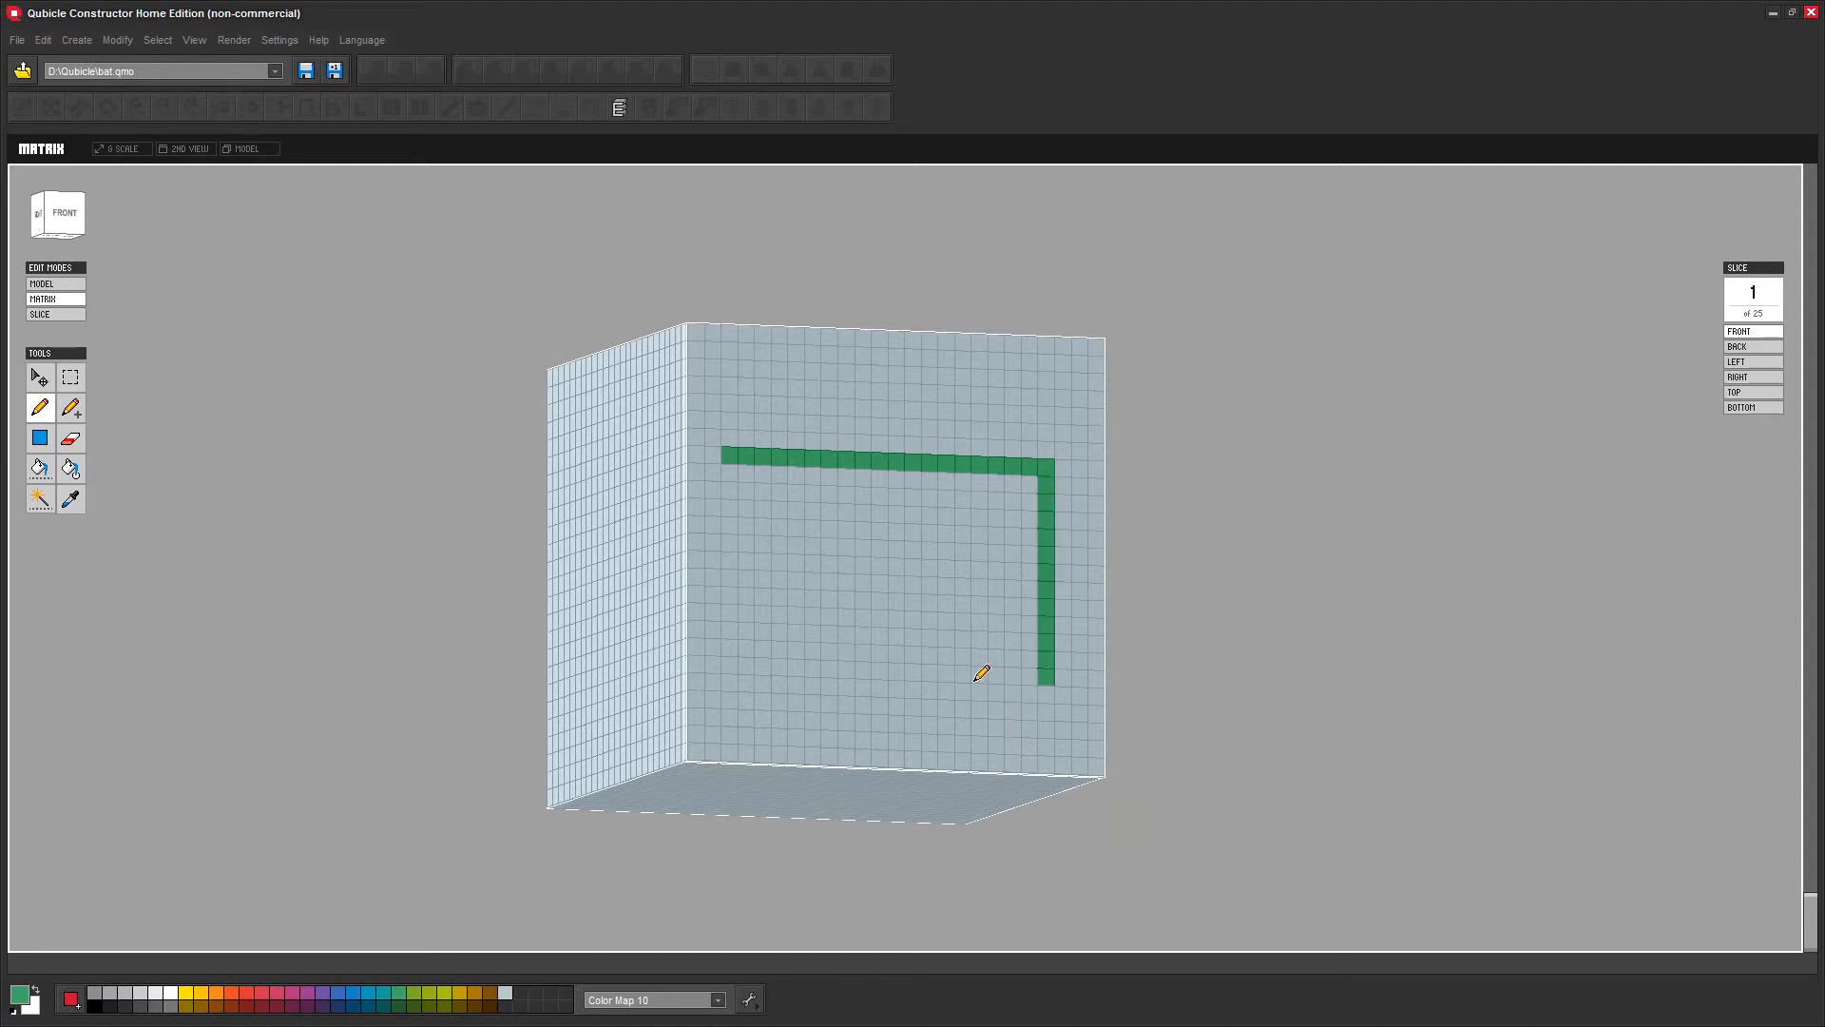
left_click(728, 664, "shift")
left_click(732, 484, "shift")
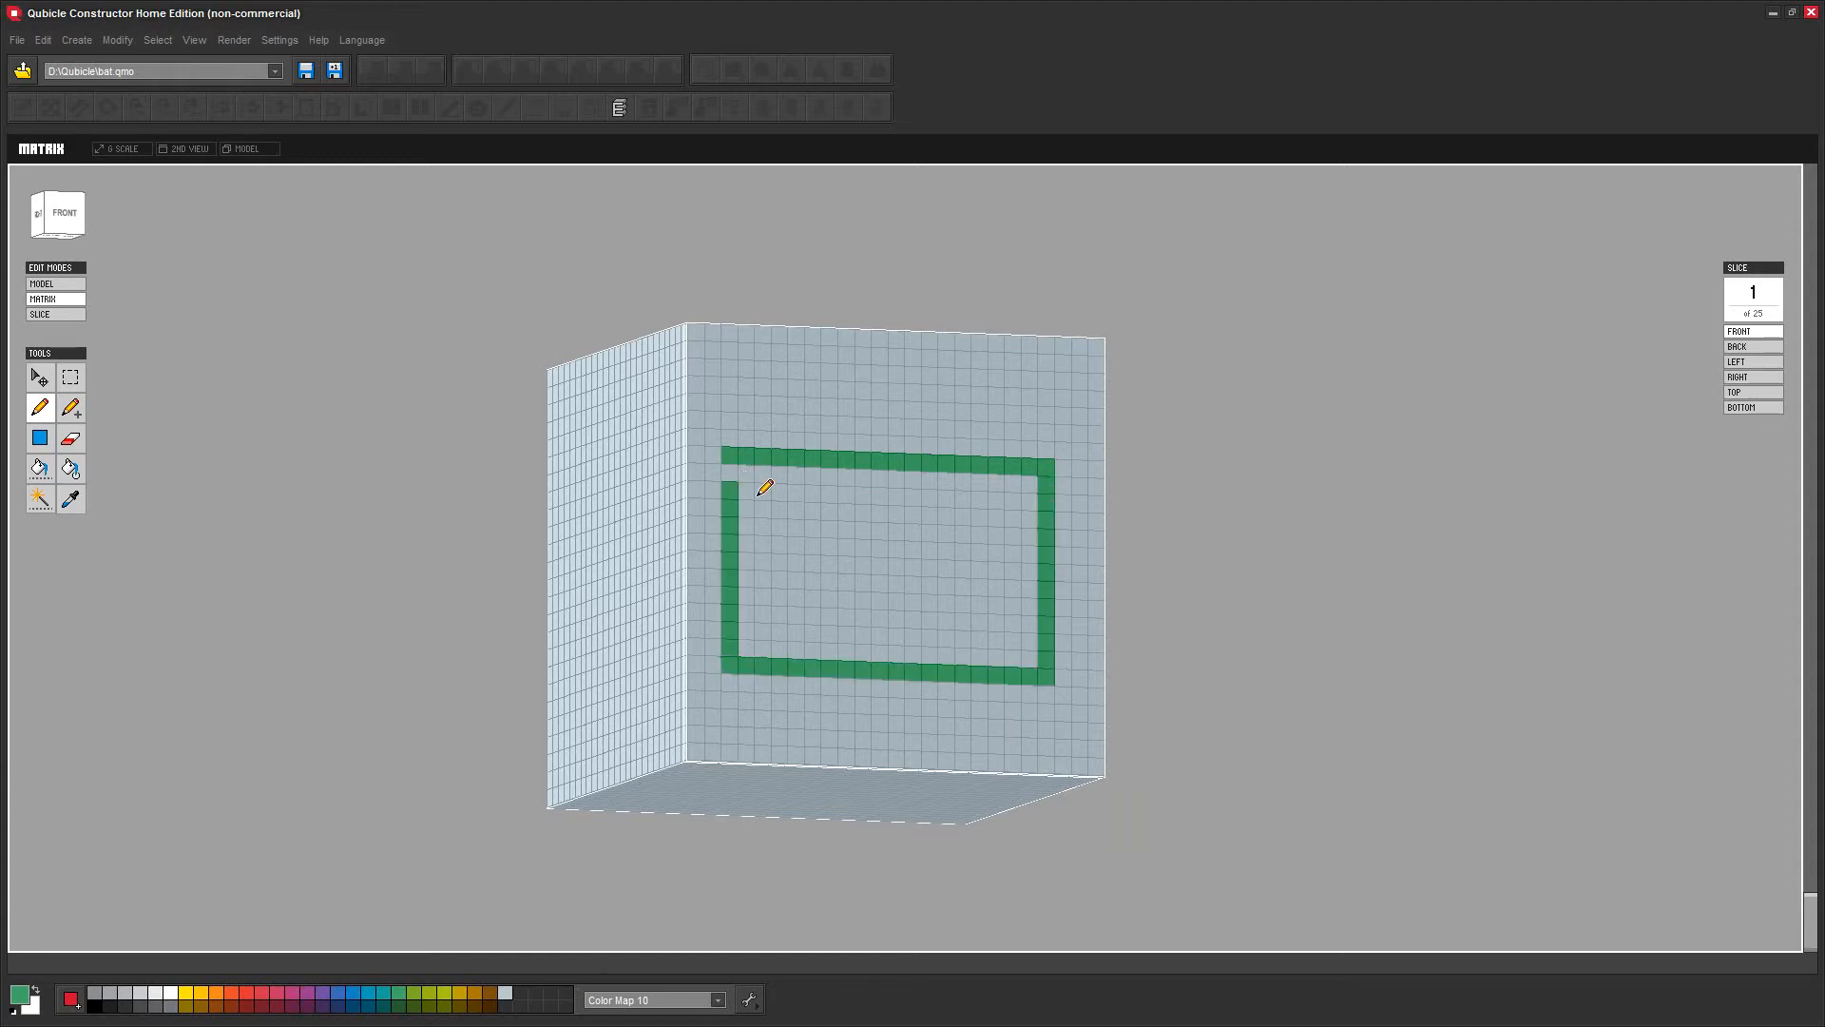
Continue the green spiral with a second turn of straight lines inside the first, leaving a one-voxel gap
left_click(1021, 498, "shift")
left_click(1018, 634, "shift")
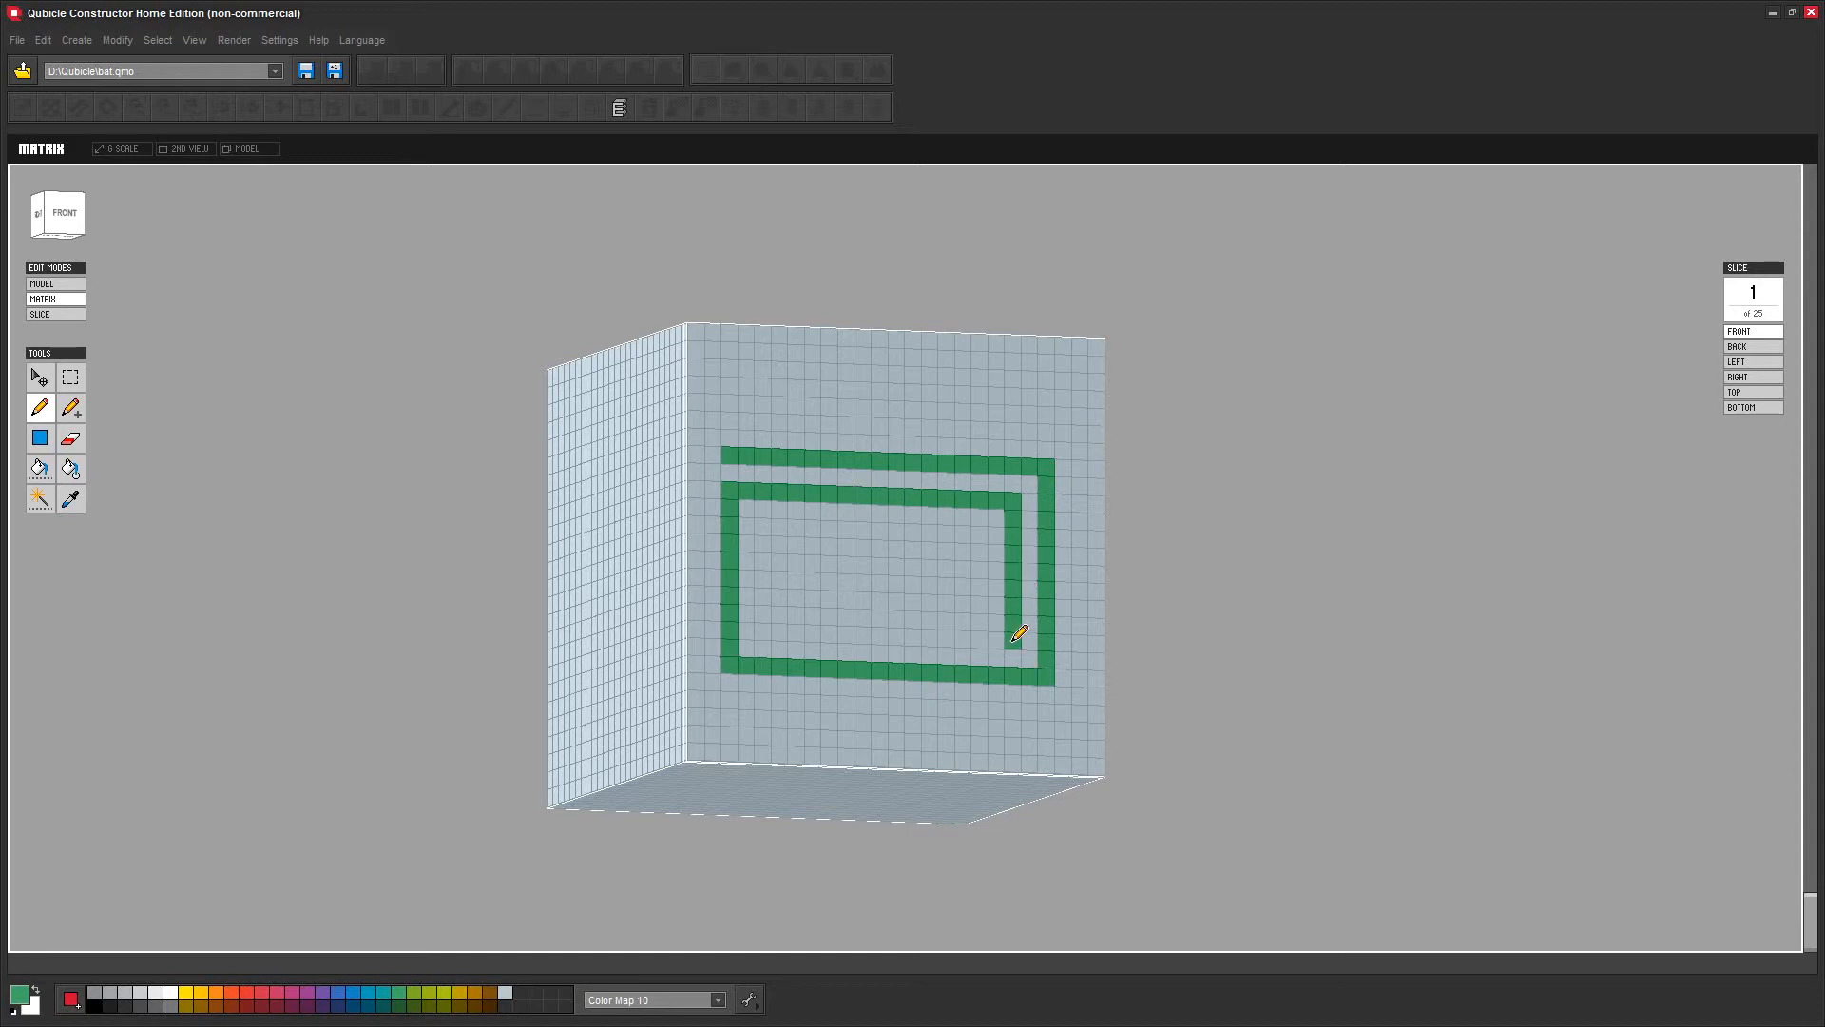
left_click(766, 629, "shift")
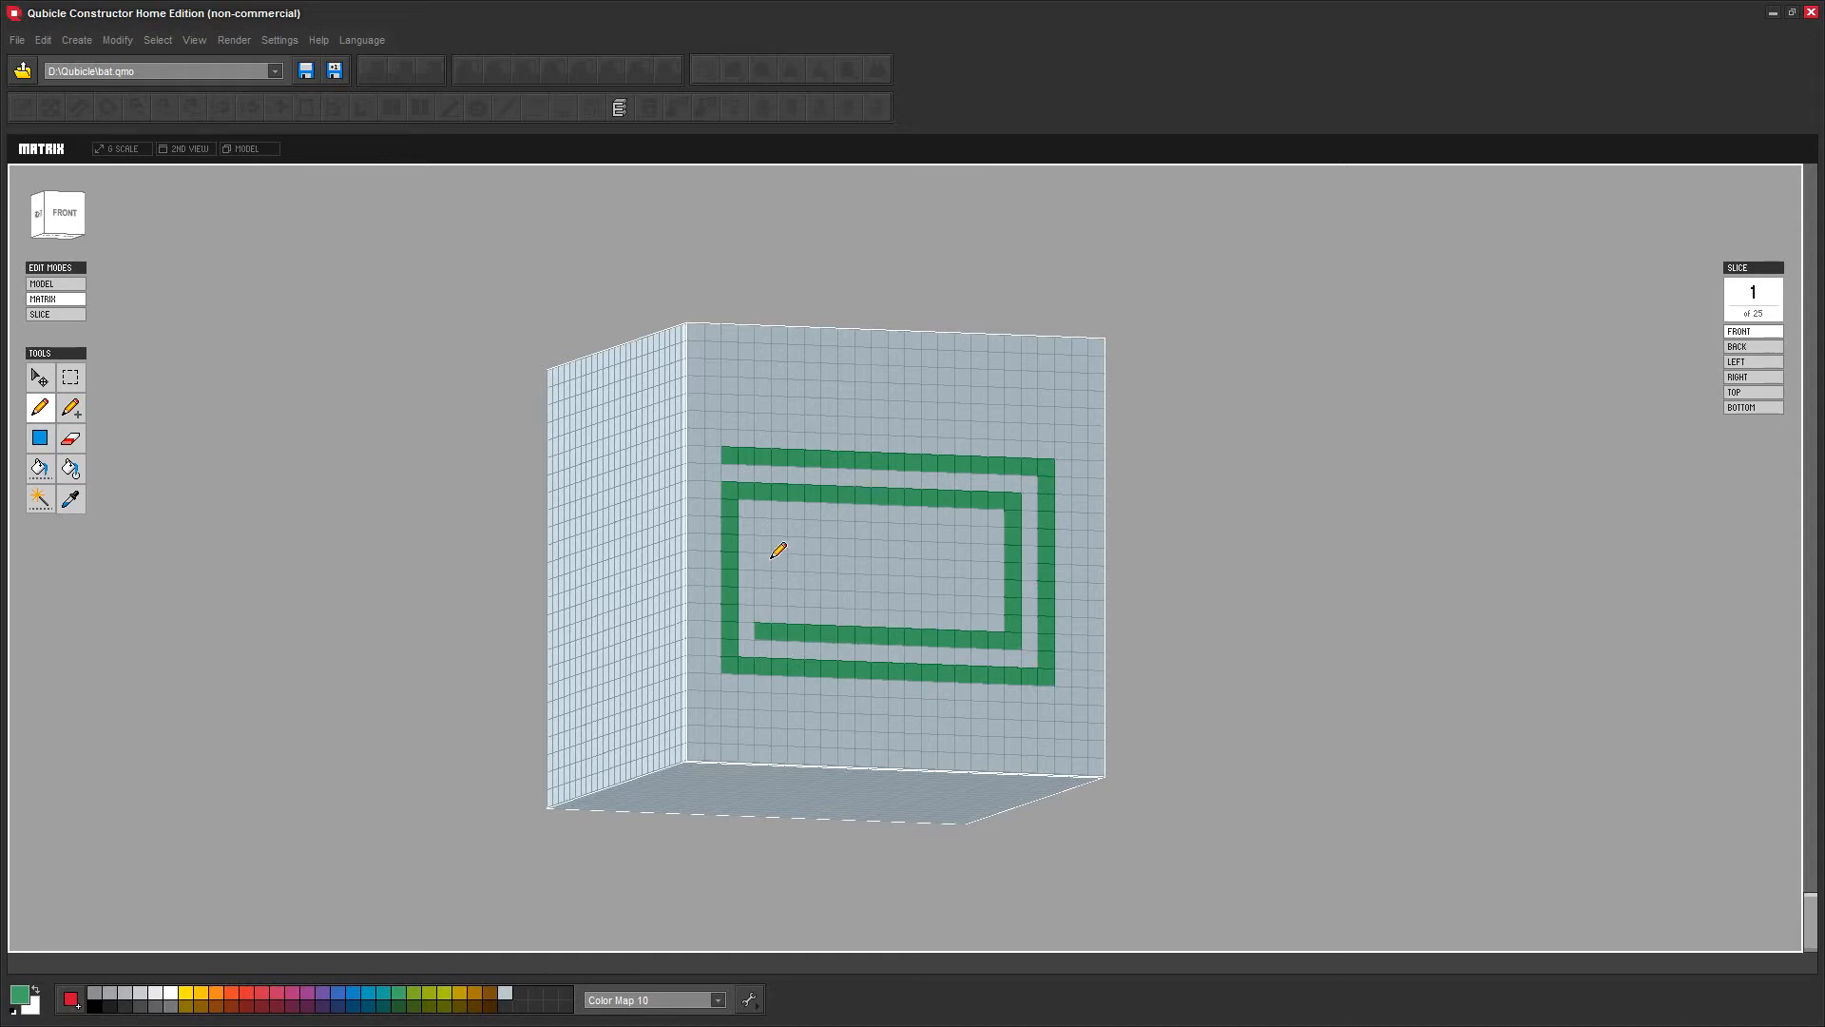
left_click(766, 521, "shift")
Complete the green spiral's inner turn with straight lines ending in a horizontal line at its centre
left_click(985, 528, "shift")
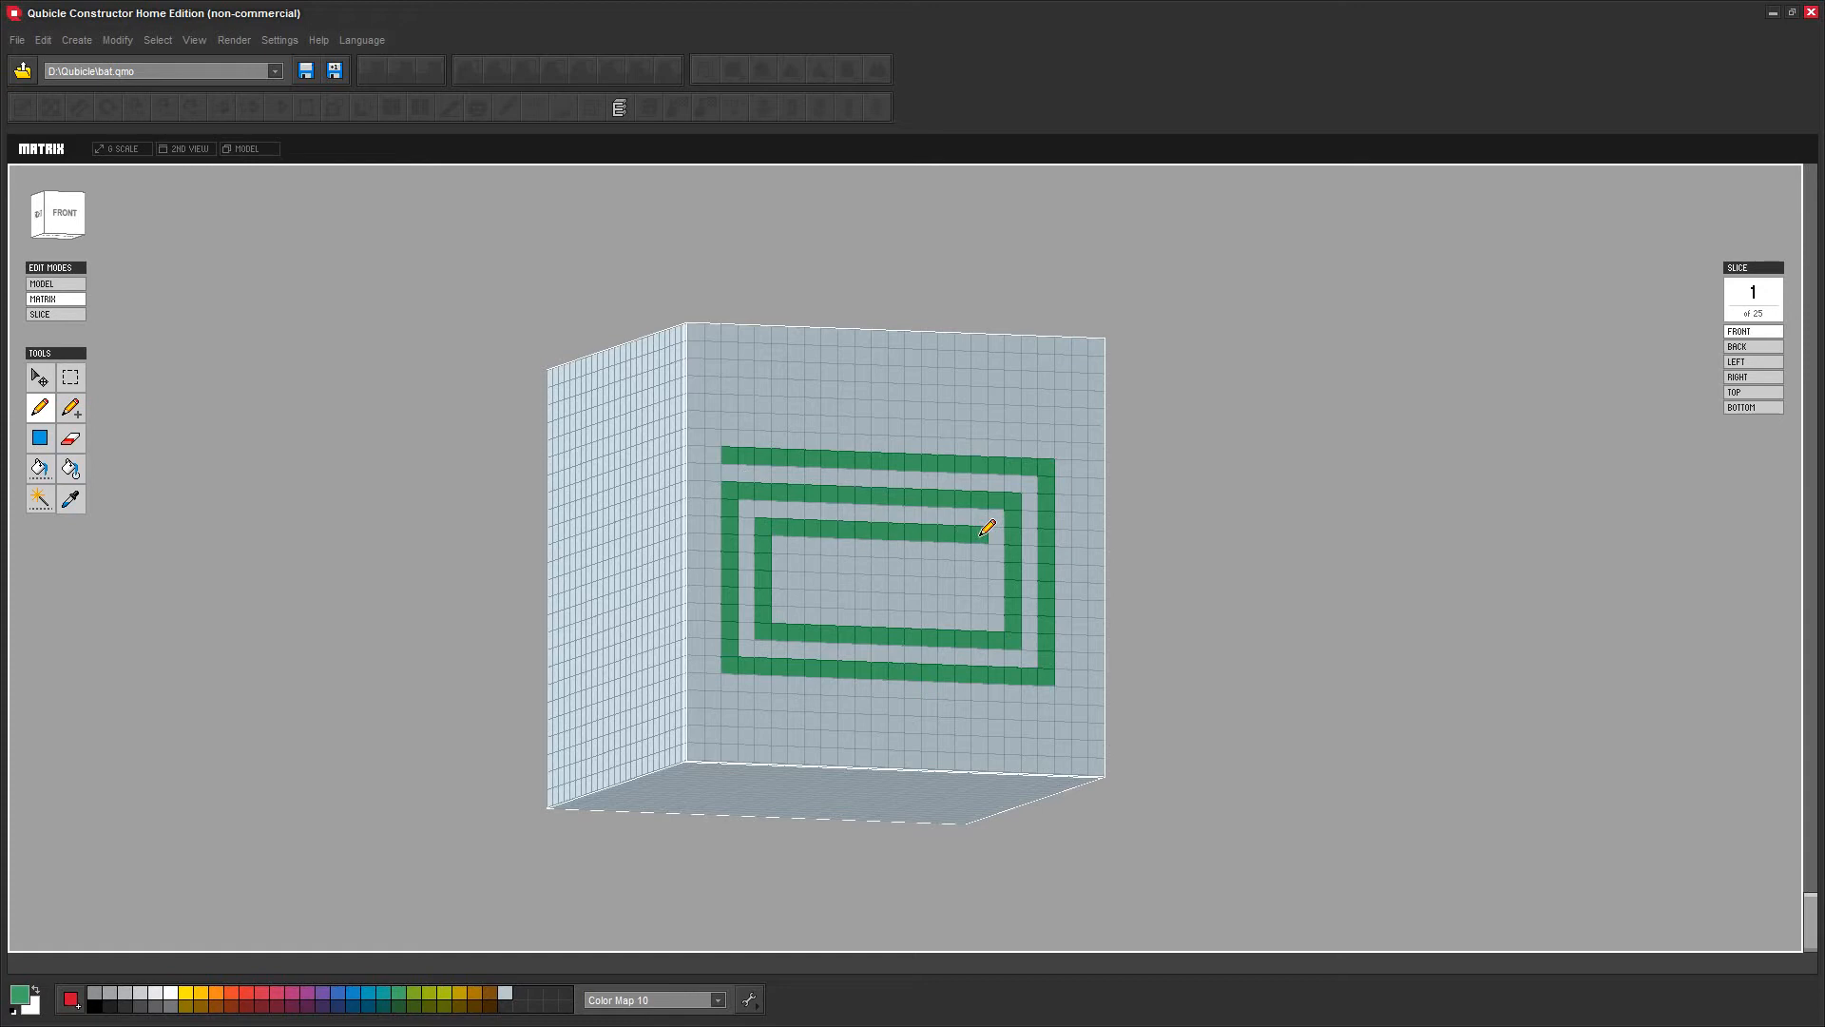
left_click(986, 595, "shift")
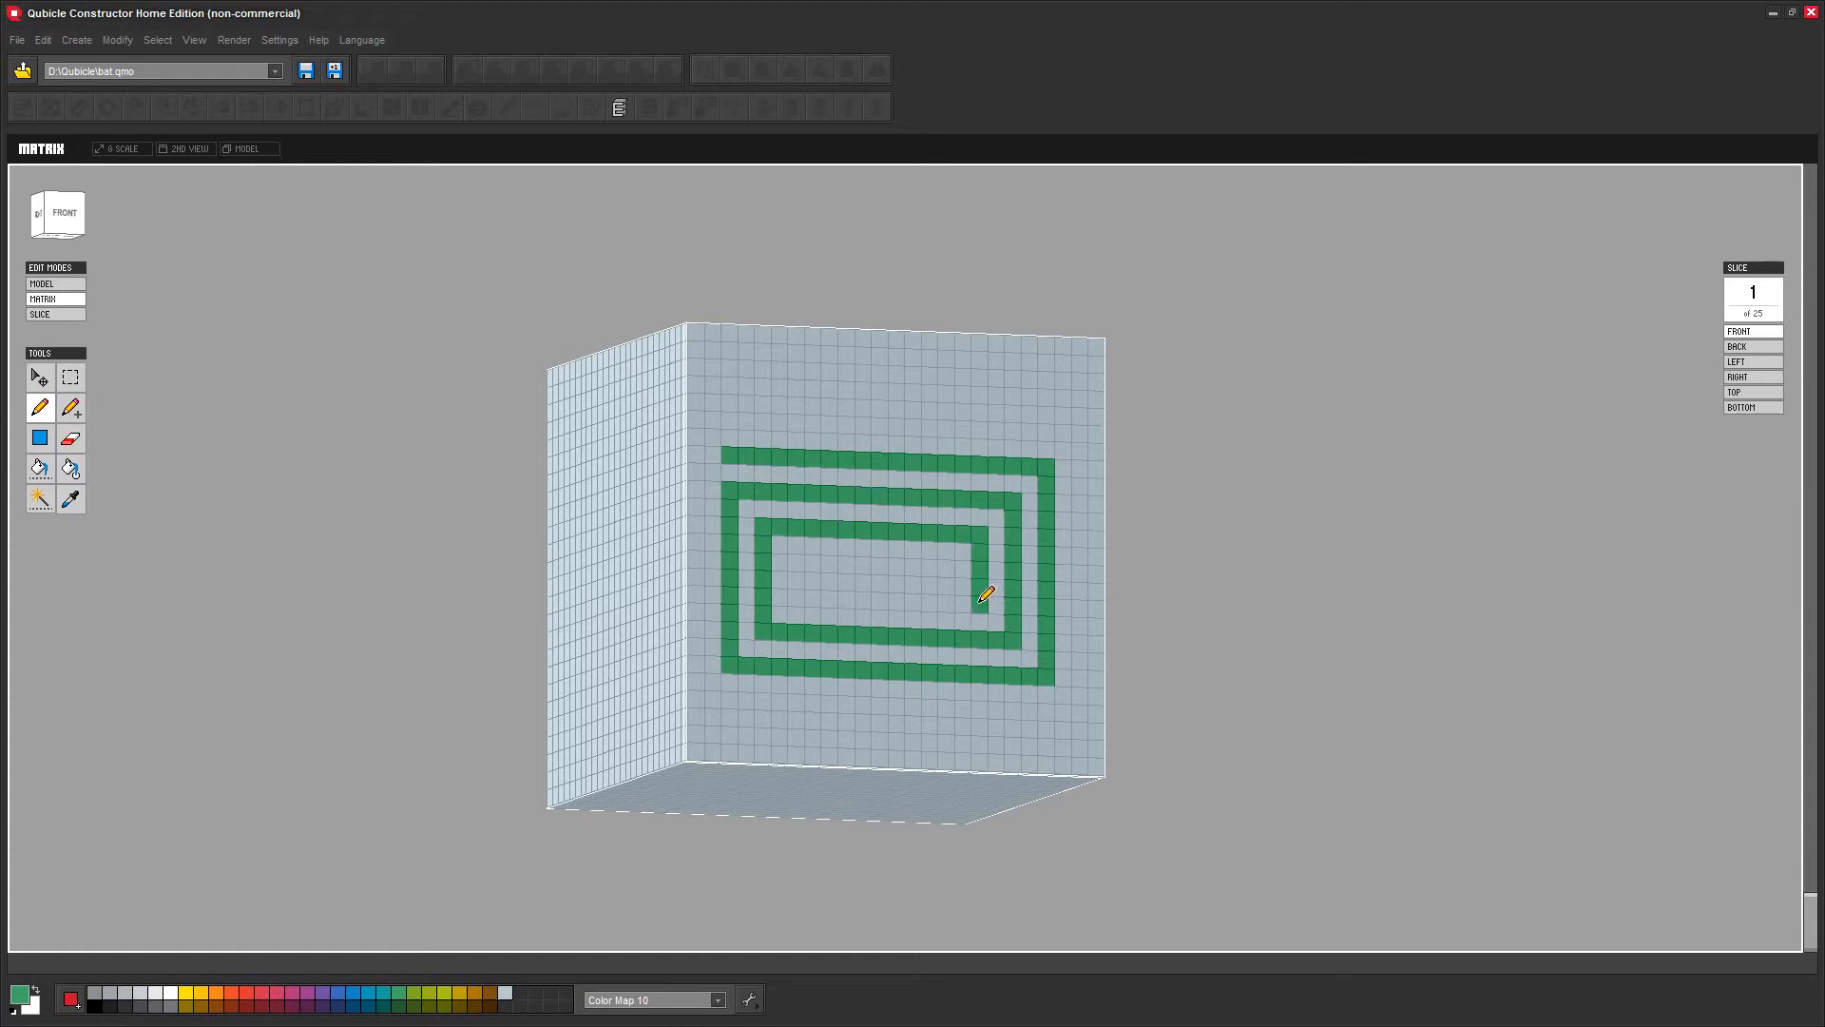
left_click(801, 599, "shift")
left_click(801, 557, "shift")
left_click(961, 556, "shift")
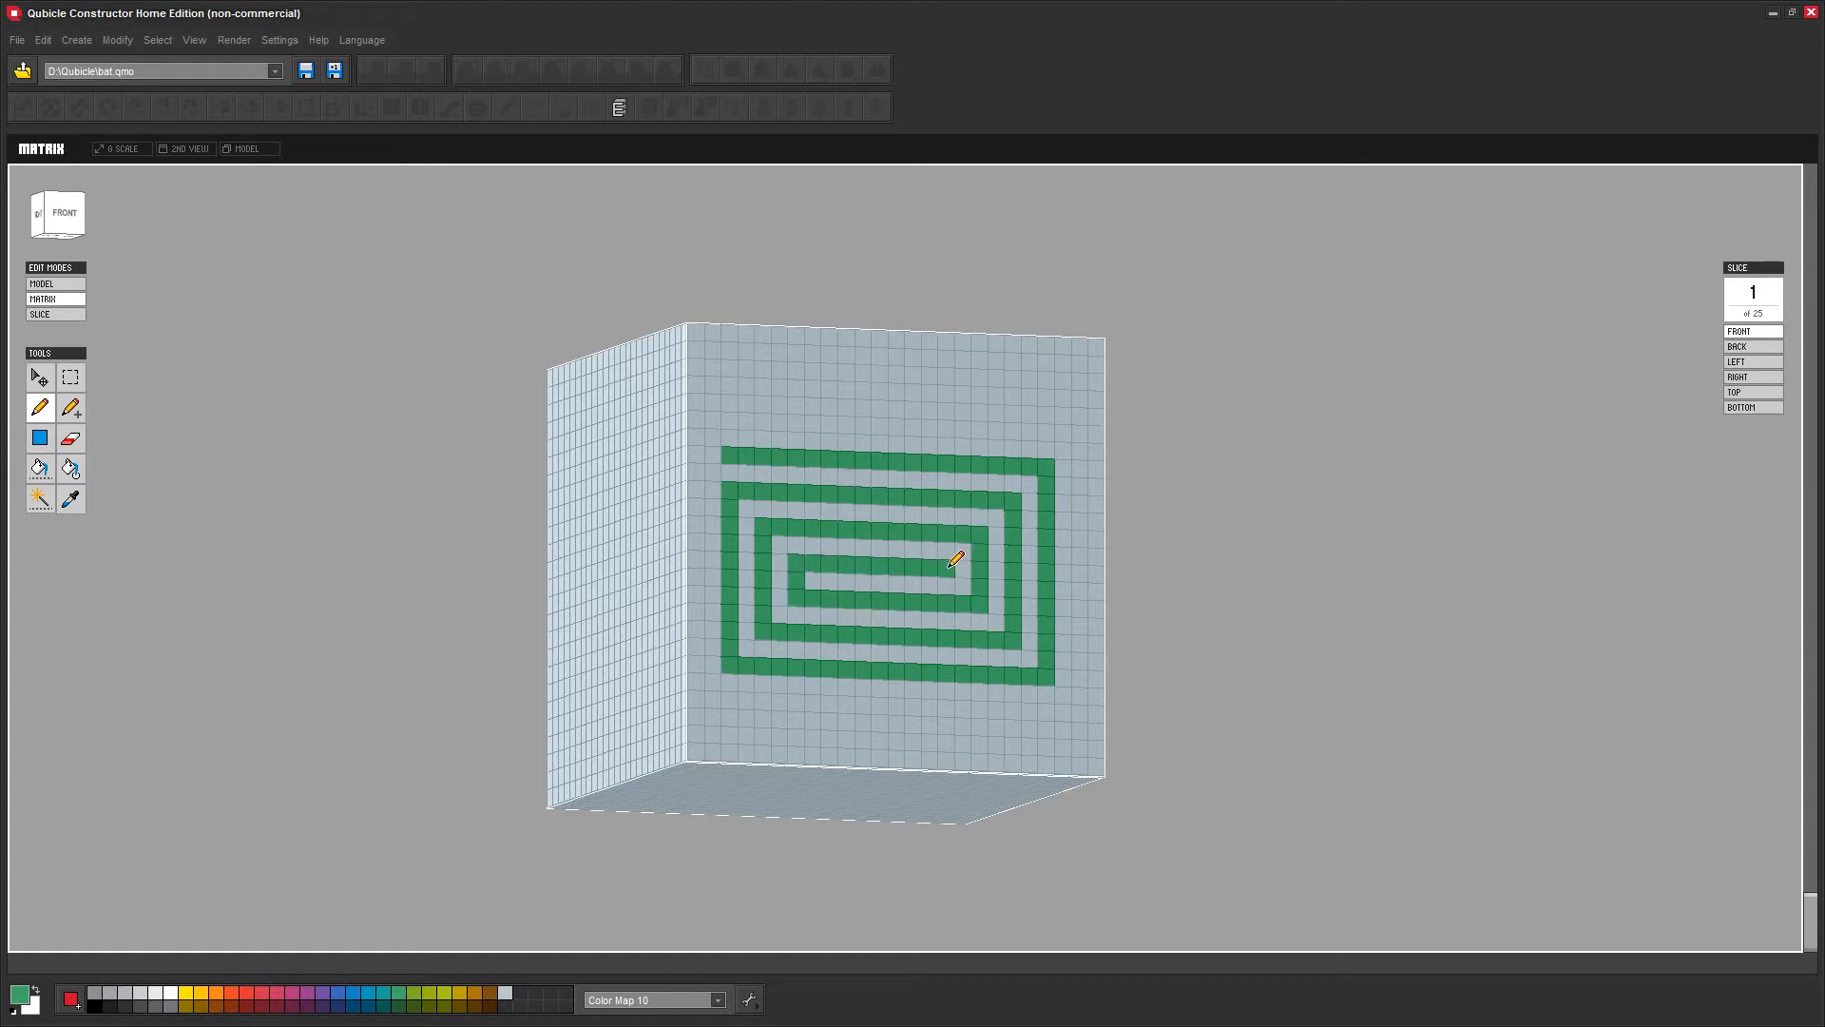
mouse_move(1335, 522)
right_mouse_down()
mouse_move(1339, 575)
mouse_move(1287, 575)
right_mouse_up()
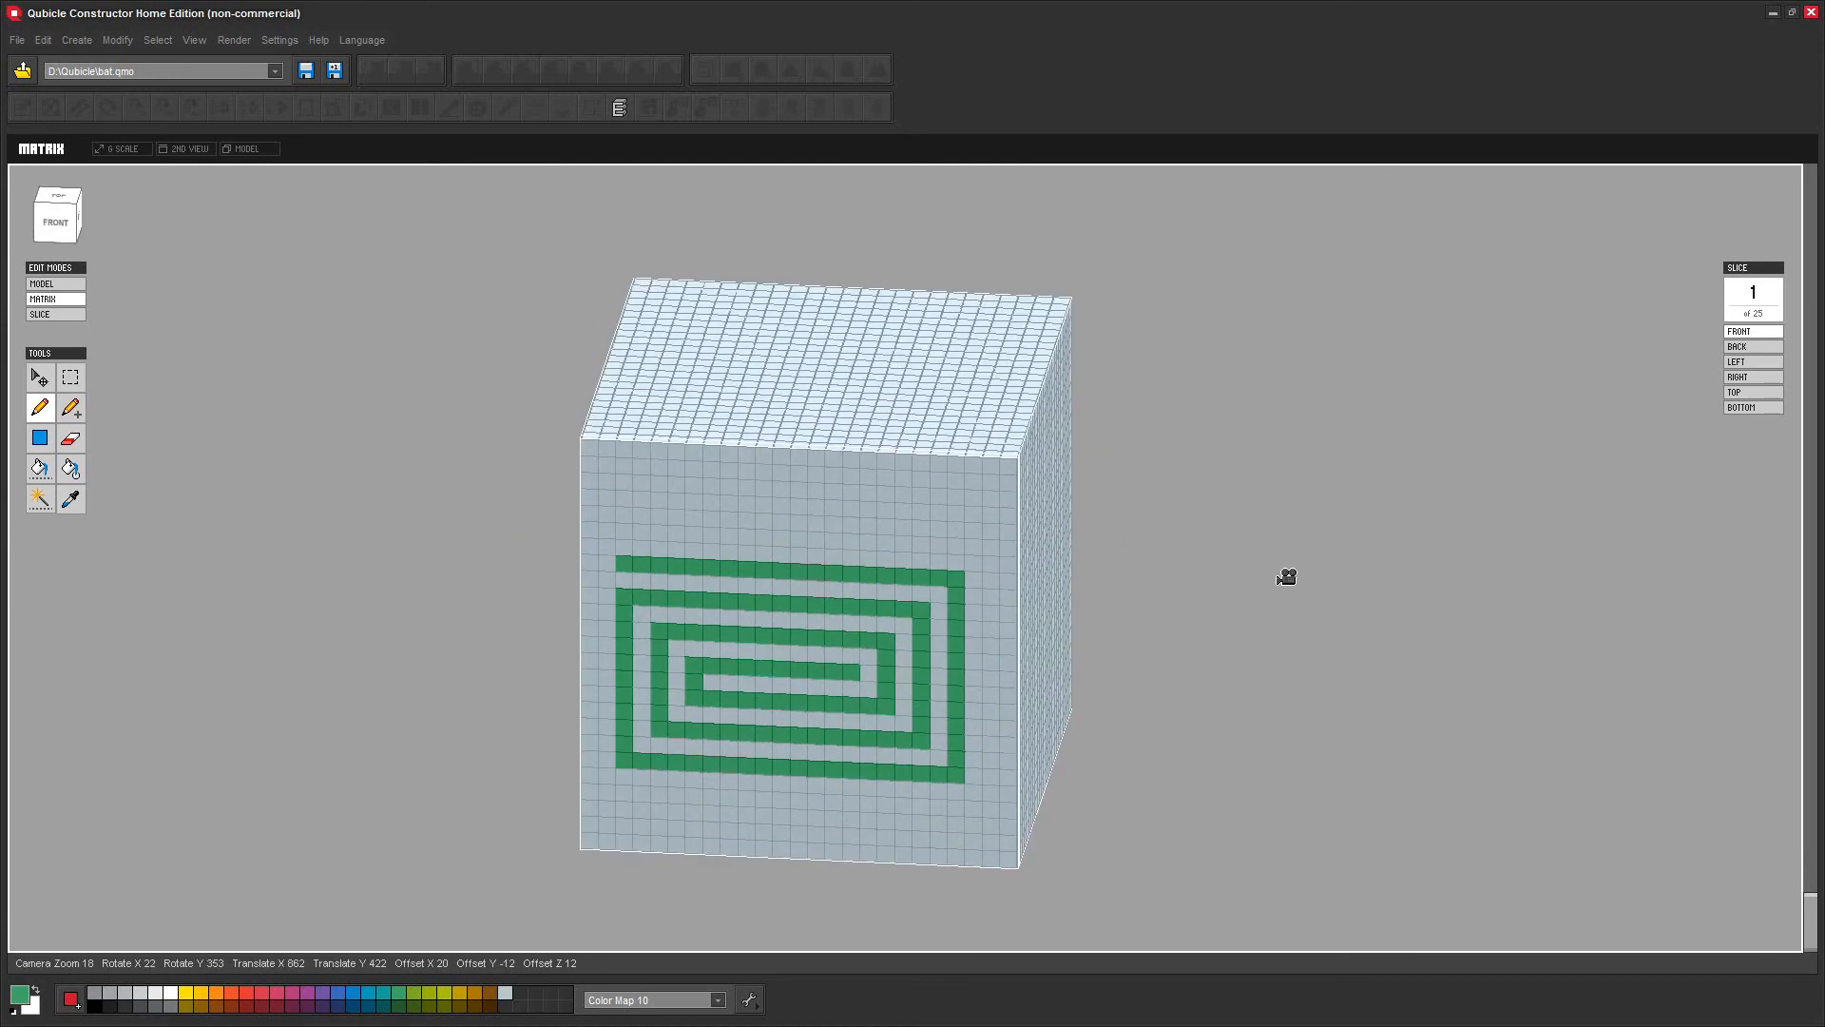
right_click_drag(282, 538, 1235, 560)
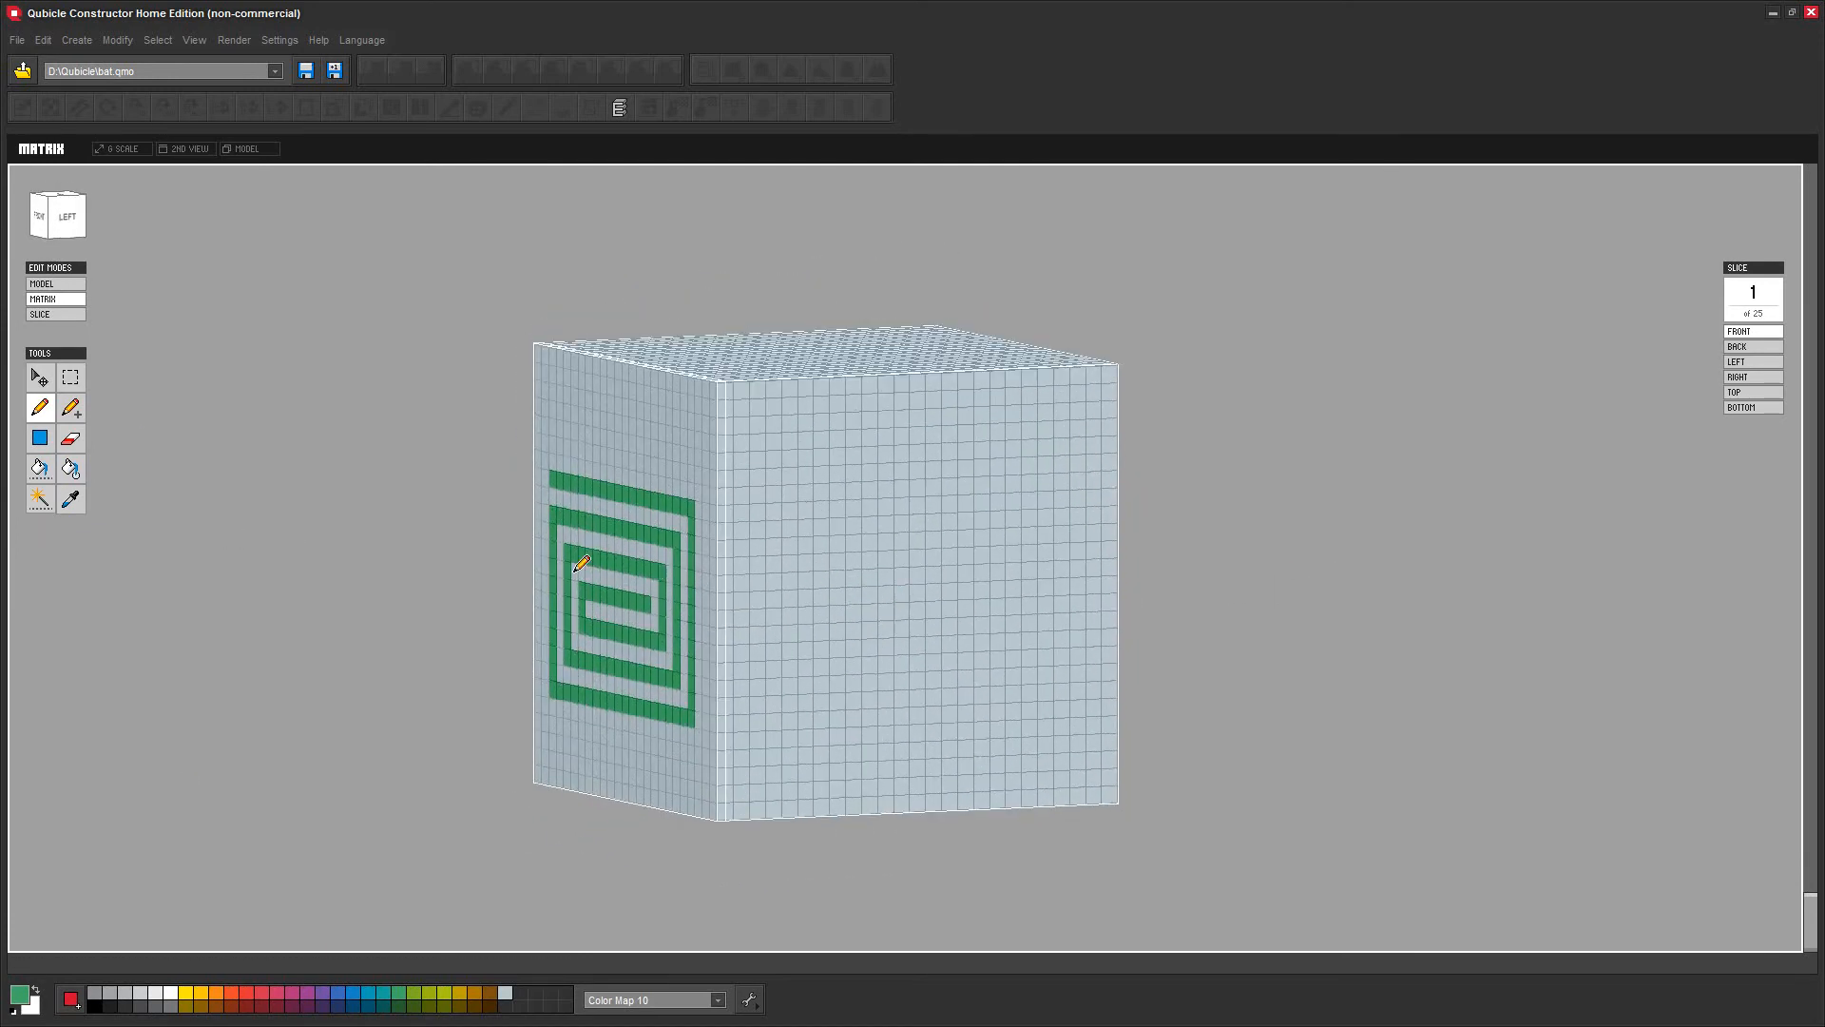
Erase all the green spiral voxels on the front face with the Eraser tool, leaving a one-voxel-deep groove
left_click(71, 439)
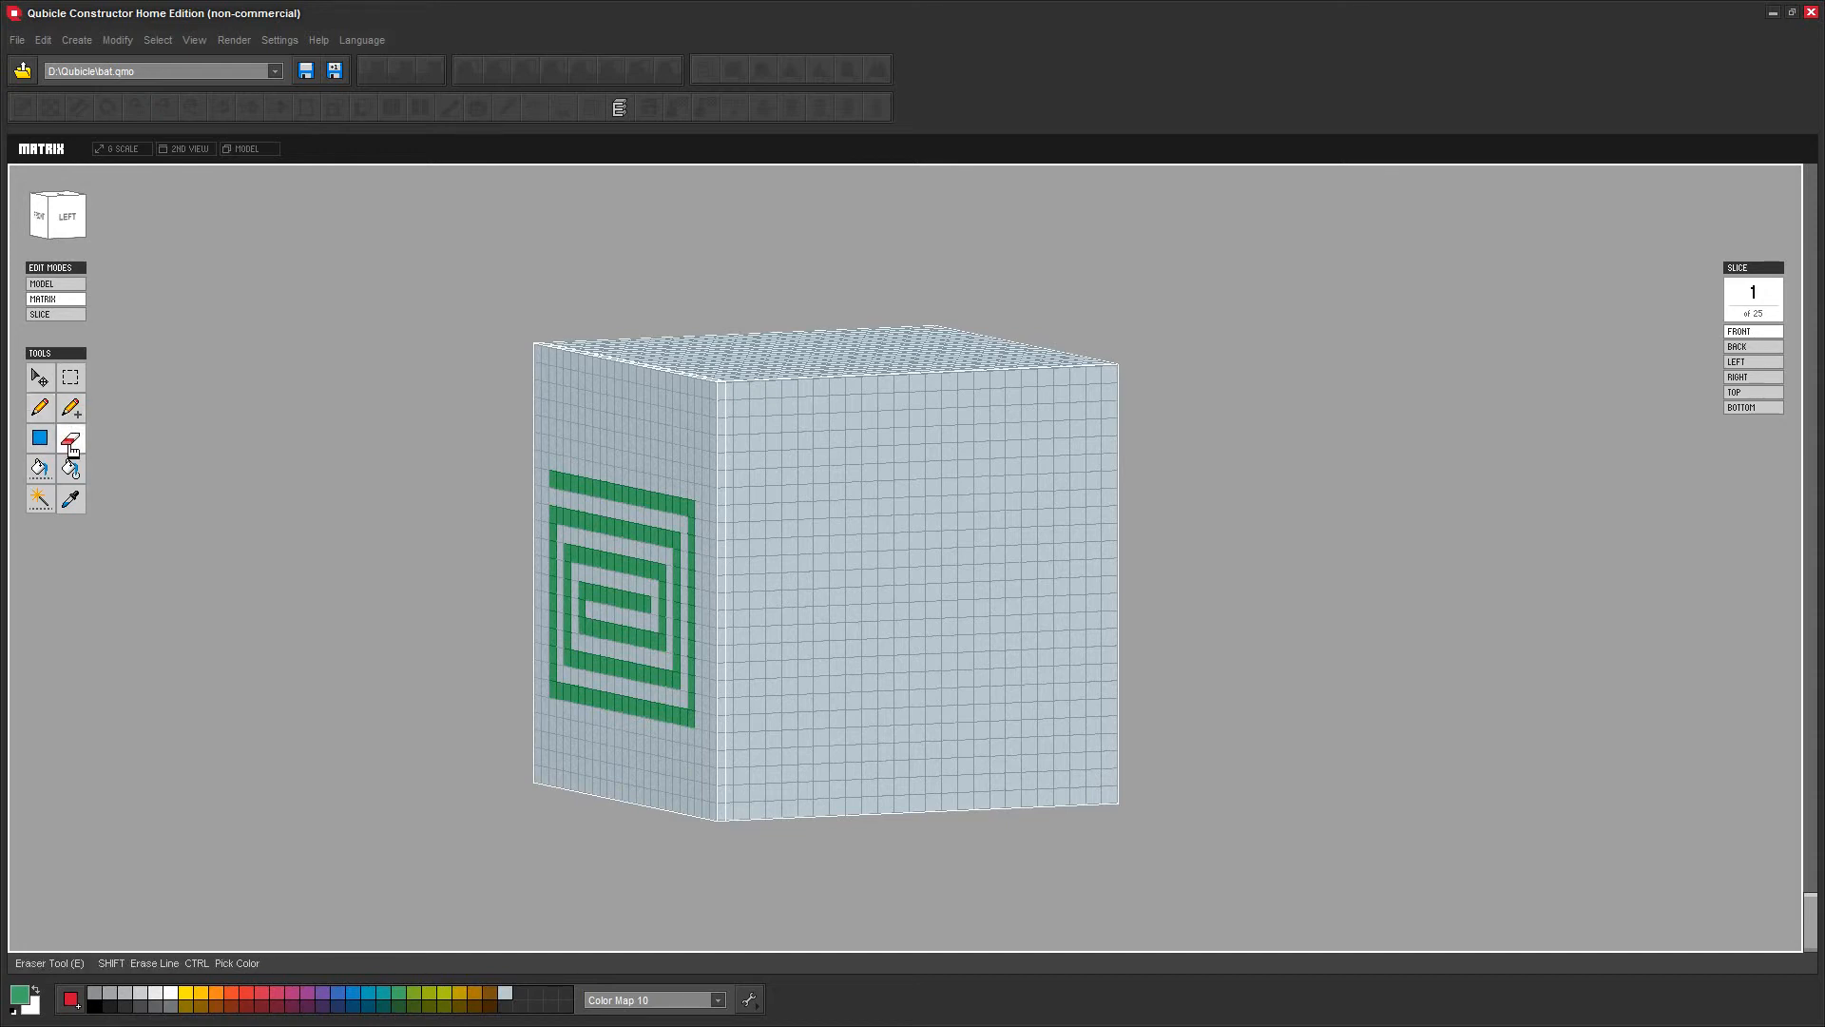
mouse_move(408, 648)
right_mouse_down()
mouse_move(452, 641)
mouse_move(440, 615)
mouse_move(481, 611)
right_mouse_up()
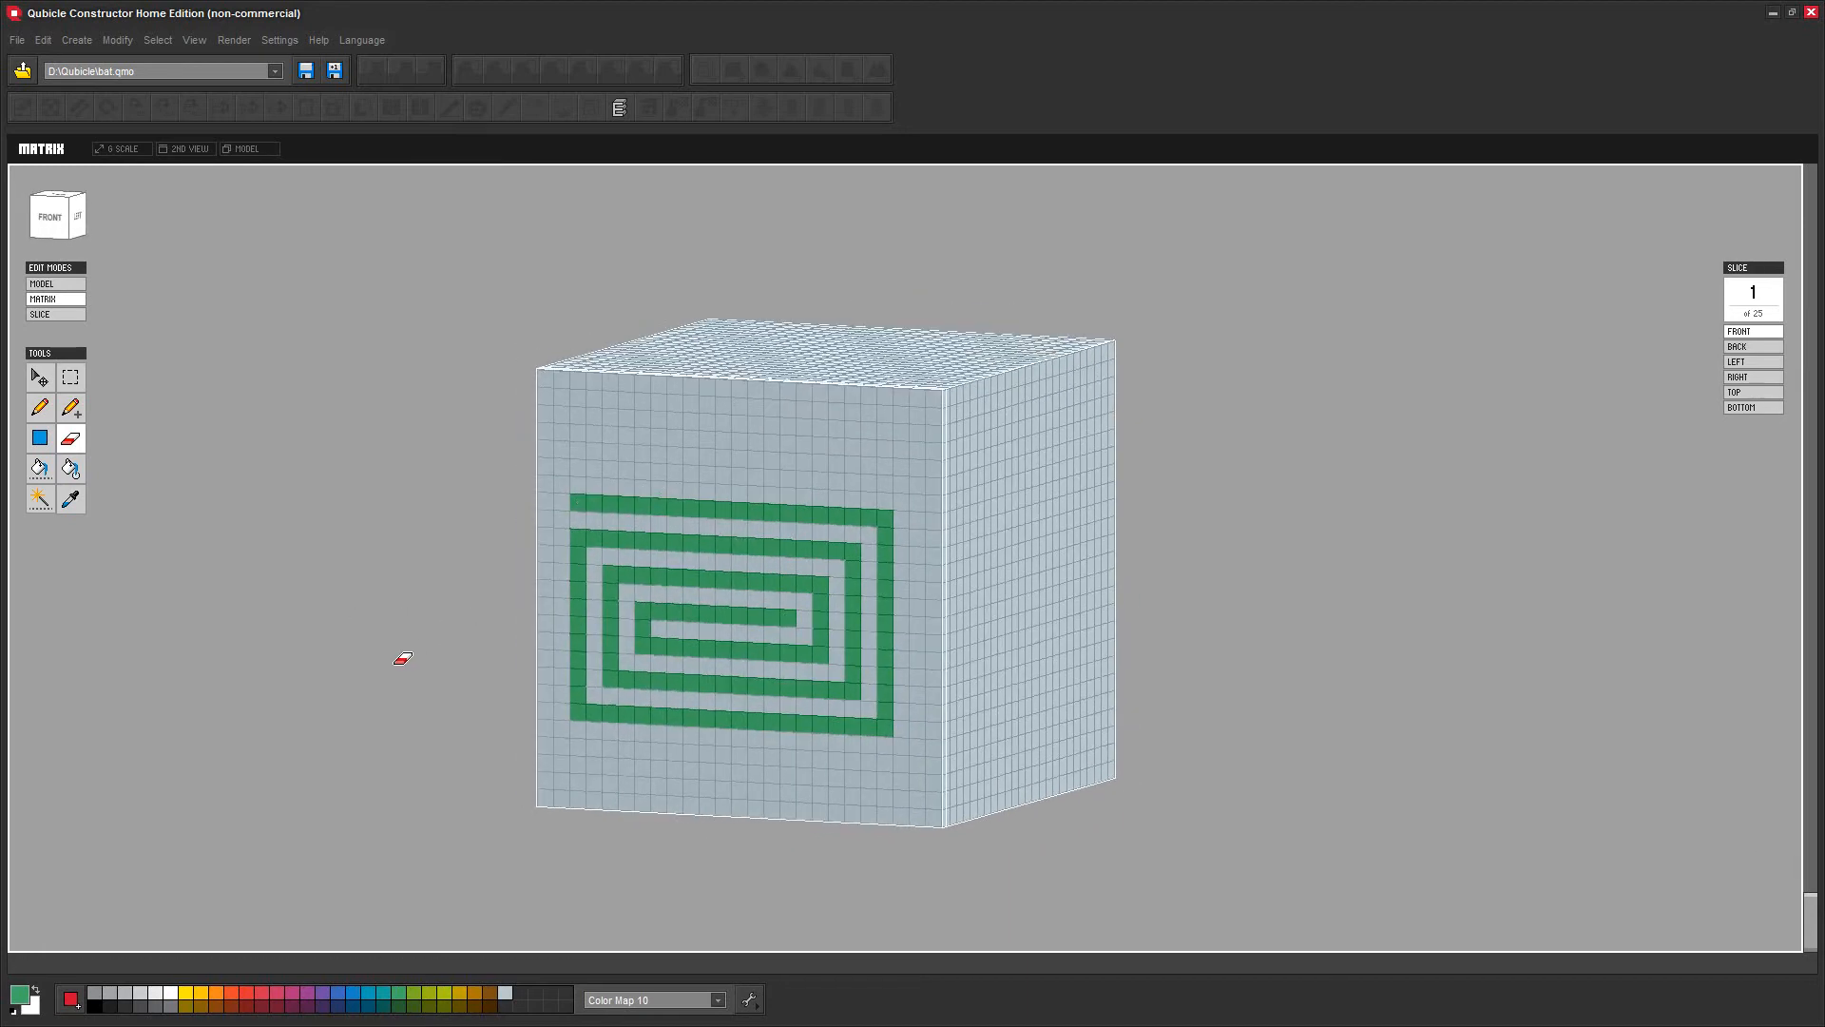
scroll(399, 659, "up", 4)
right_click_drag(203, 691, 227, 691)
left_click(510, 475)
left_click_drag(534, 472, 716, 474)
mouse_move(1000, 476)
left_mouse_down()
mouse_move(1010, 798)
mouse_move(510, 786)
mouse_move(526, 522)
left_mouse_up()
mouse_move(963, 534)
left_mouse_down()
mouse_move(957, 745)
mouse_move(583, 717)
mouse_move(565, 734)
mouse_move(571, 575)
mouse_move(900, 590)
mouse_move(896, 659)
mouse_move(859, 693)
mouse_move(611, 681)
mouse_move(619, 631)
mouse_move(855, 631)
left_mouse_up()
mouse_move(1231, 754)
right_mouse_down()
mouse_move(1363, 659)
mouse_move(1414, 685)
mouse_move(1438, 757)
mouse_move(1303, 701)
mouse_move(1214, 693)
mouse_move(1201, 656)
mouse_move(1141, 676)
mouse_move(1226, 656)
right_mouse_up()
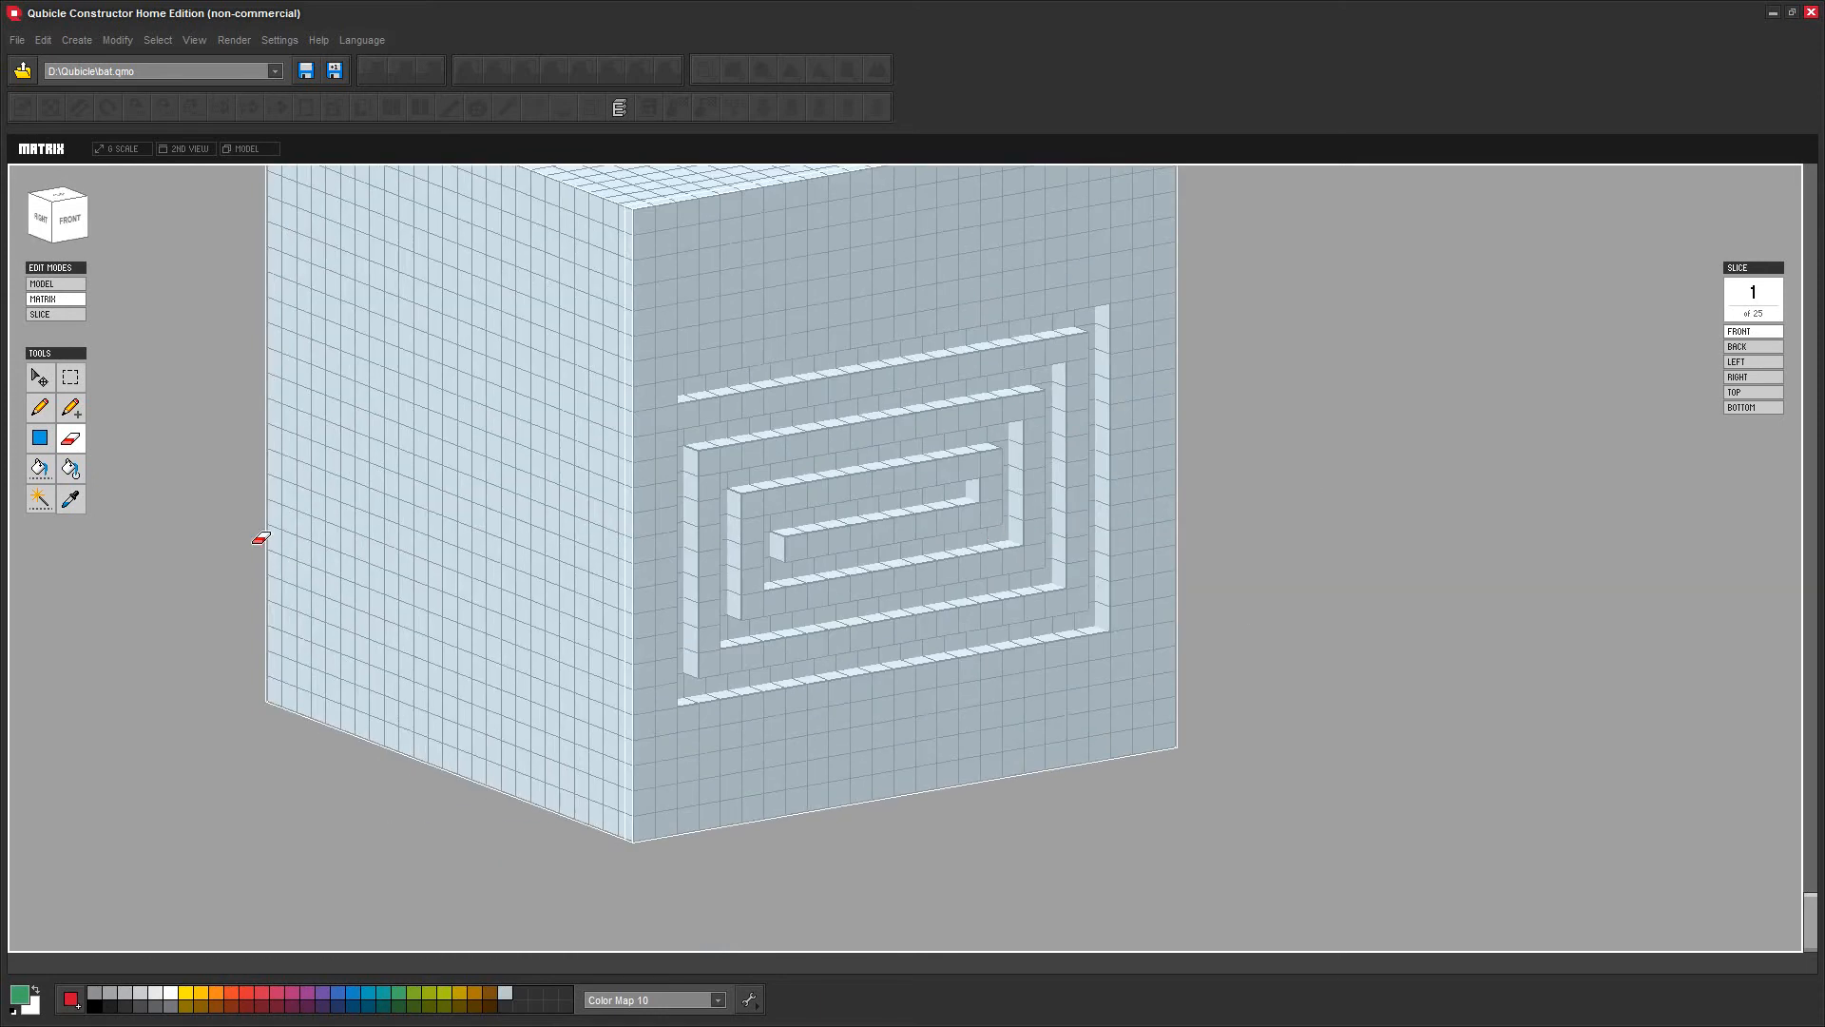
With the voxel-adding pencil in yellow-green, fill the upper and right stretches of the spiral groove's outer turn on the front face
left_click(73, 408)
left_click(450, 993)
right_click_drag(1194, 849, 1195, 794)
left_click_drag(432, 580, 884, 620)
left_click(737, 660)
left_click(684, 656)
left_click(875, 651)
middle_click_drag(952, 849, 993, 704)
left_click(927, 781, "shift")
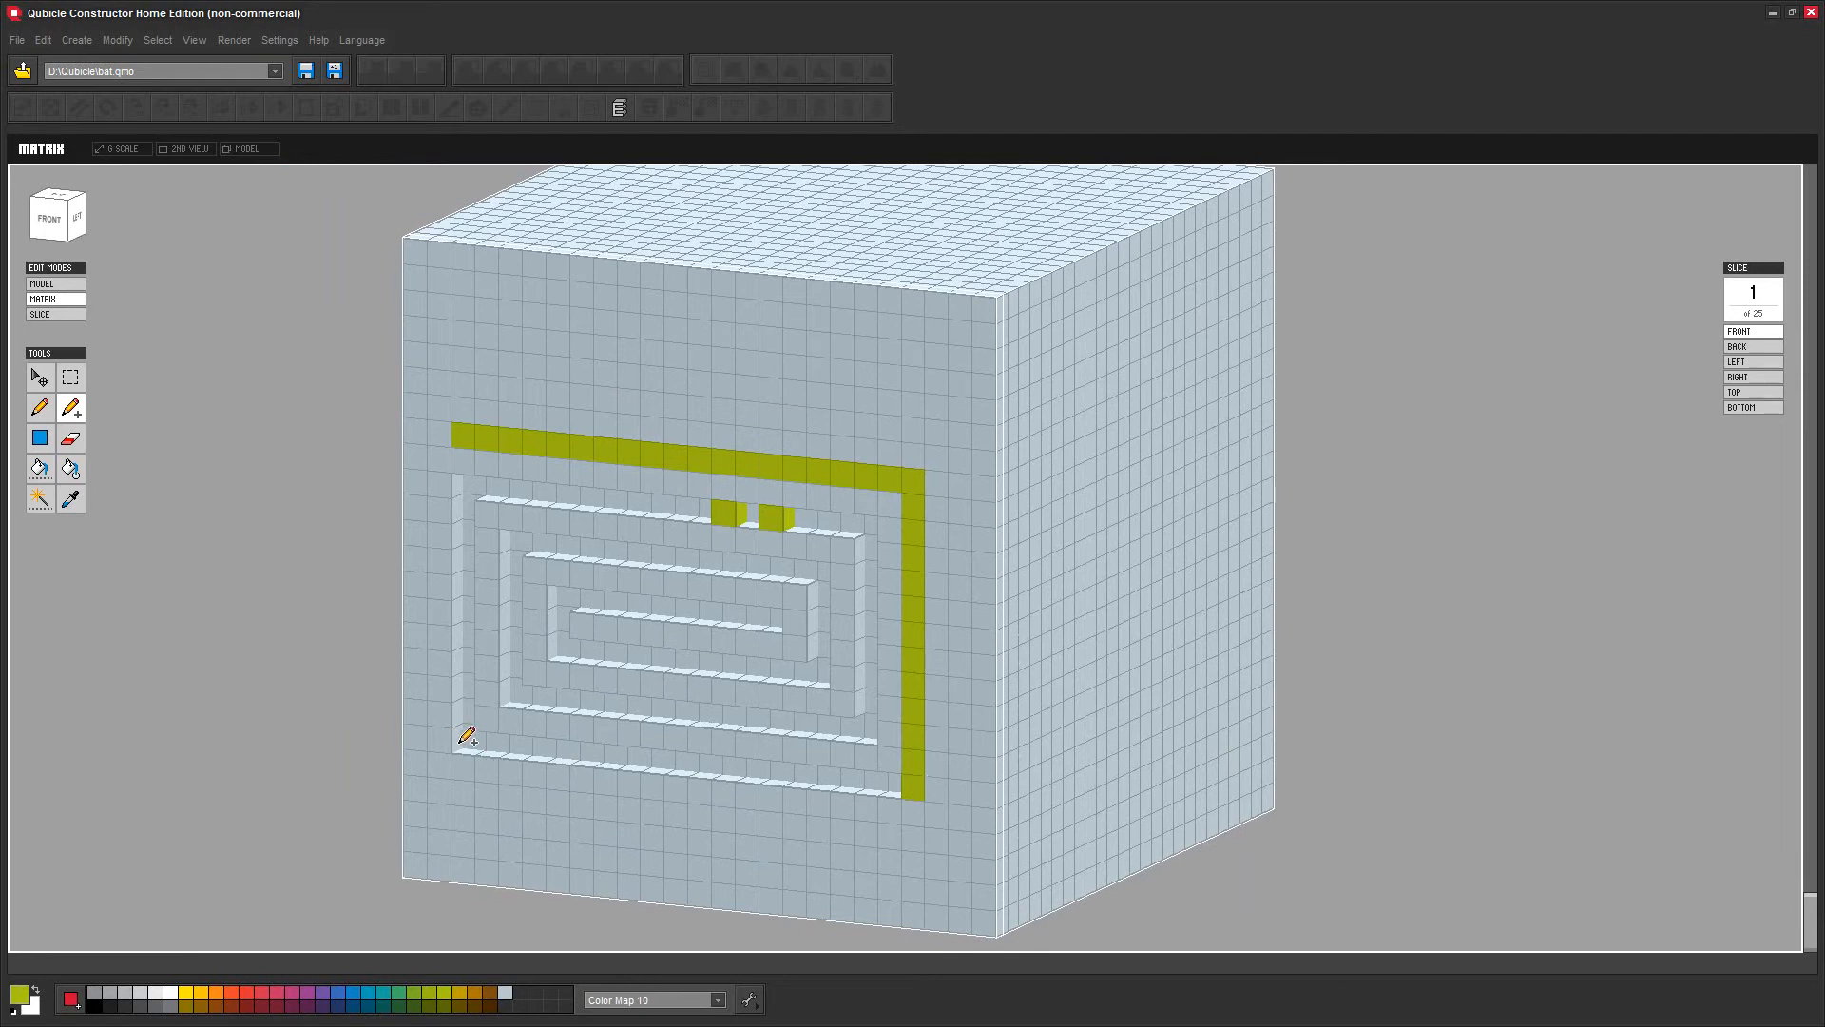
Fill the rest of the spiral groove with connected yellow-green lines, working inward to the lower stretch of the innermost turn
left_click(463, 734, "shift")
left_click(470, 477, "shift")
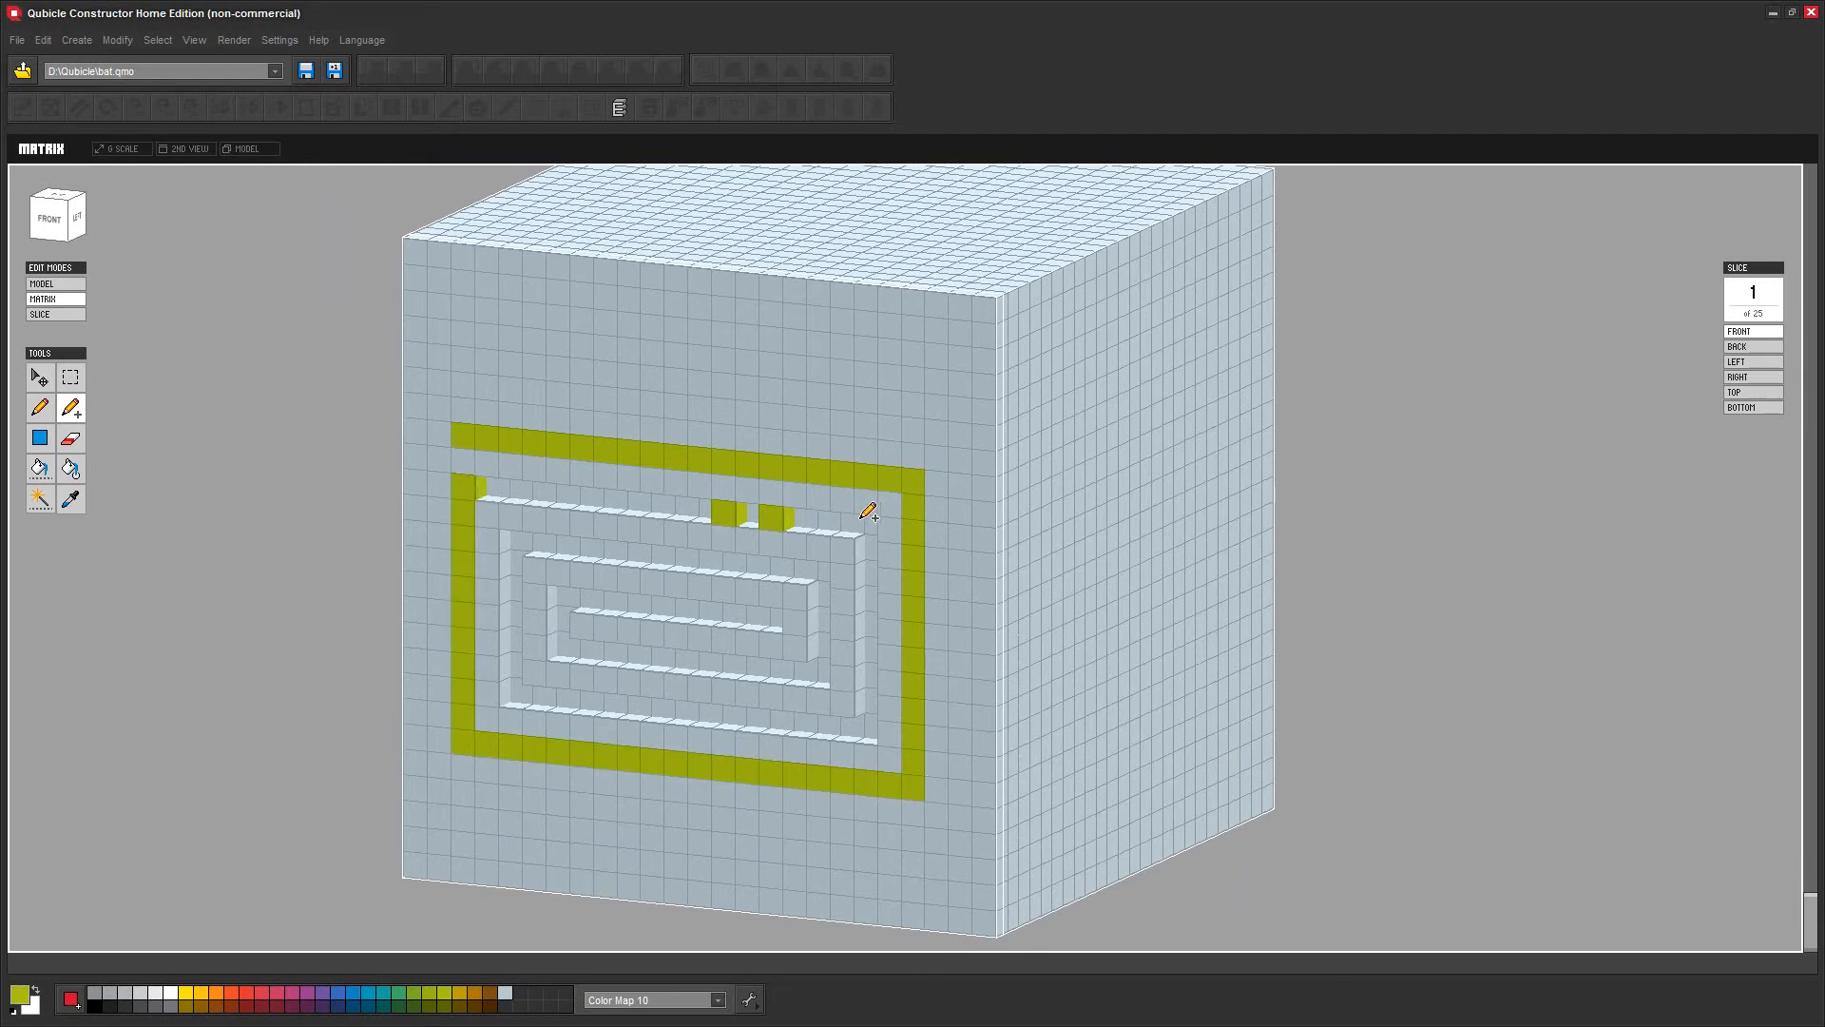
left_click(880, 526, "shift")
left_click(877, 708, "shift")
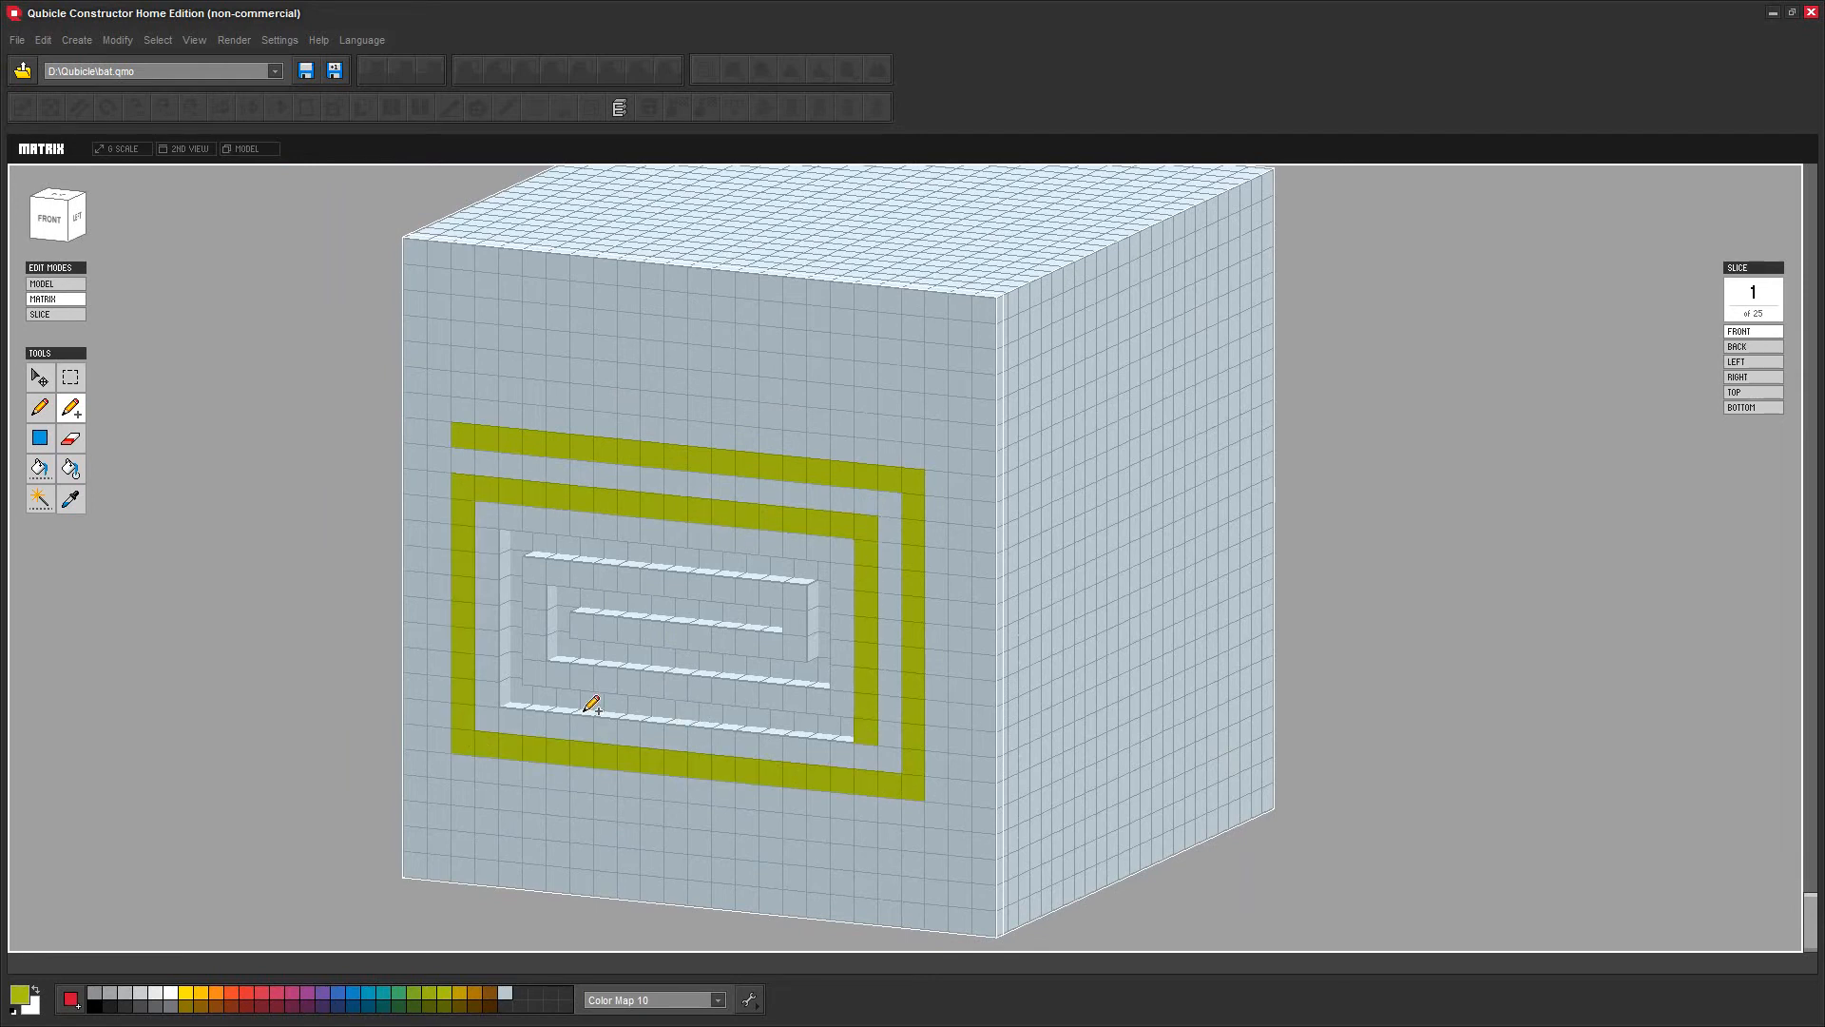
left_click(513, 692, "shift")
left_click(520, 538, "shift")
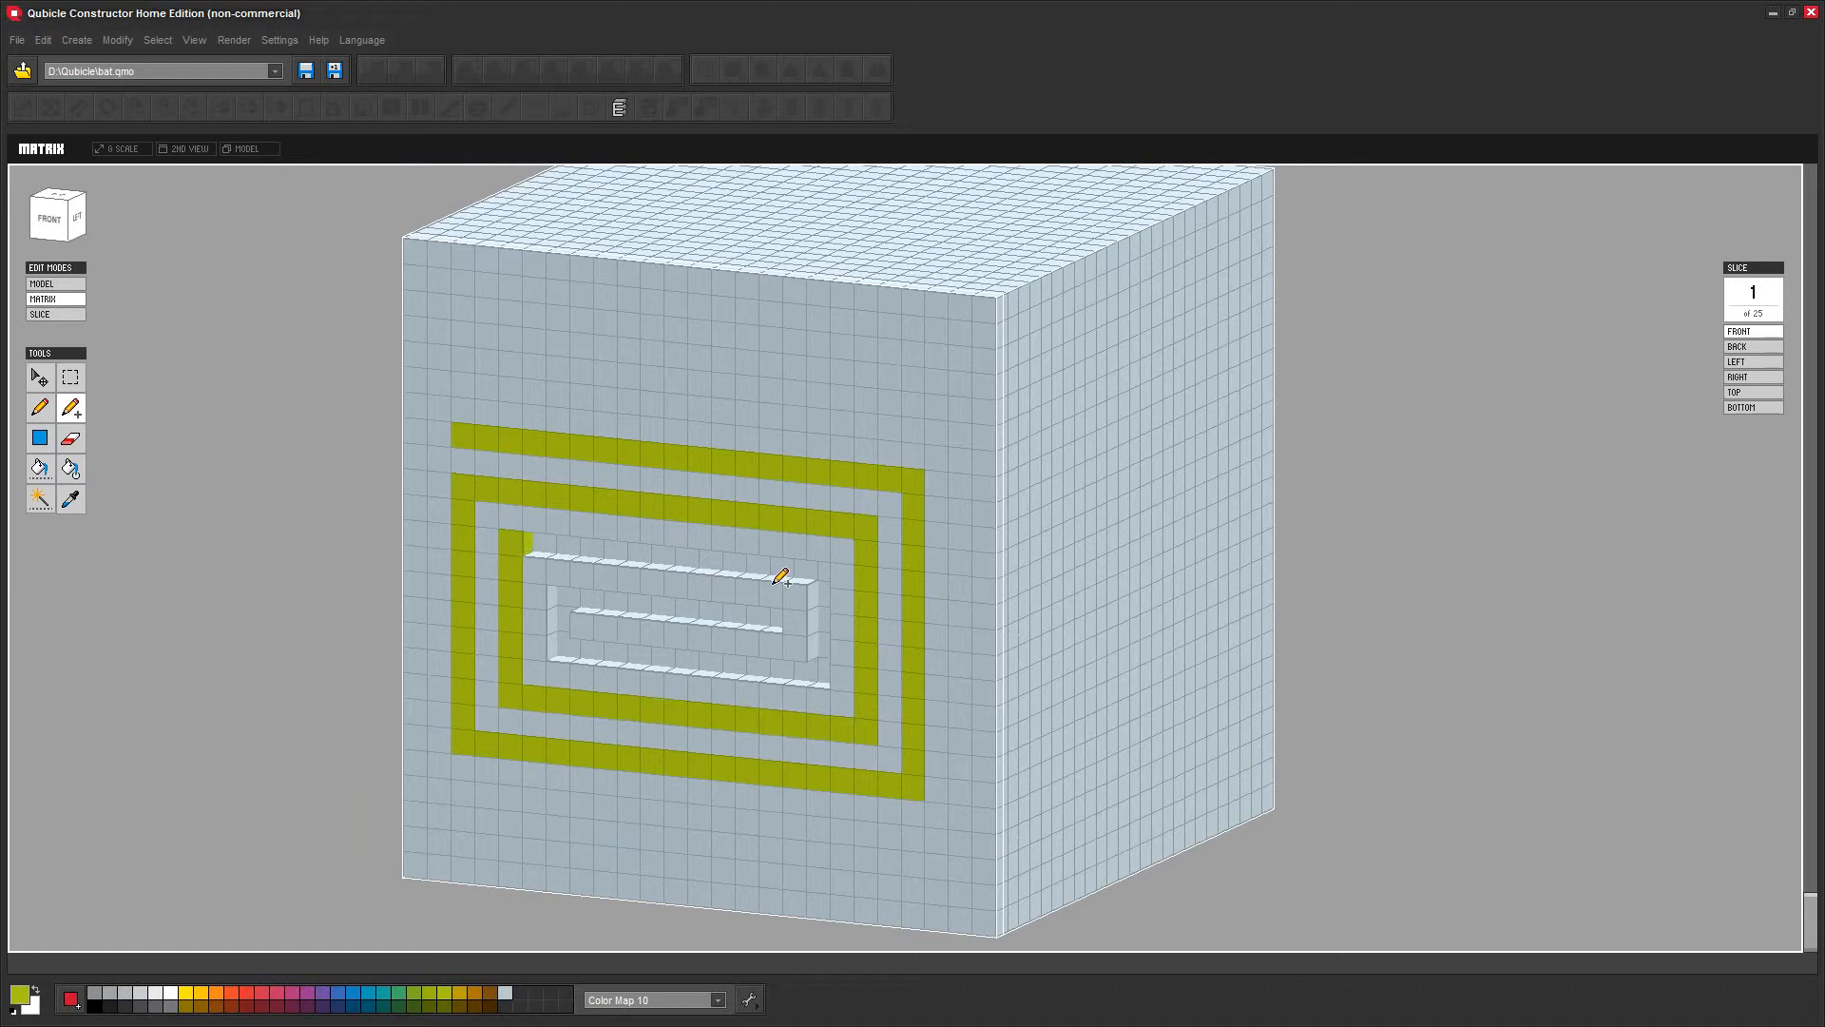
left_click(830, 568, "shift")
left_click(825, 673, "shift")
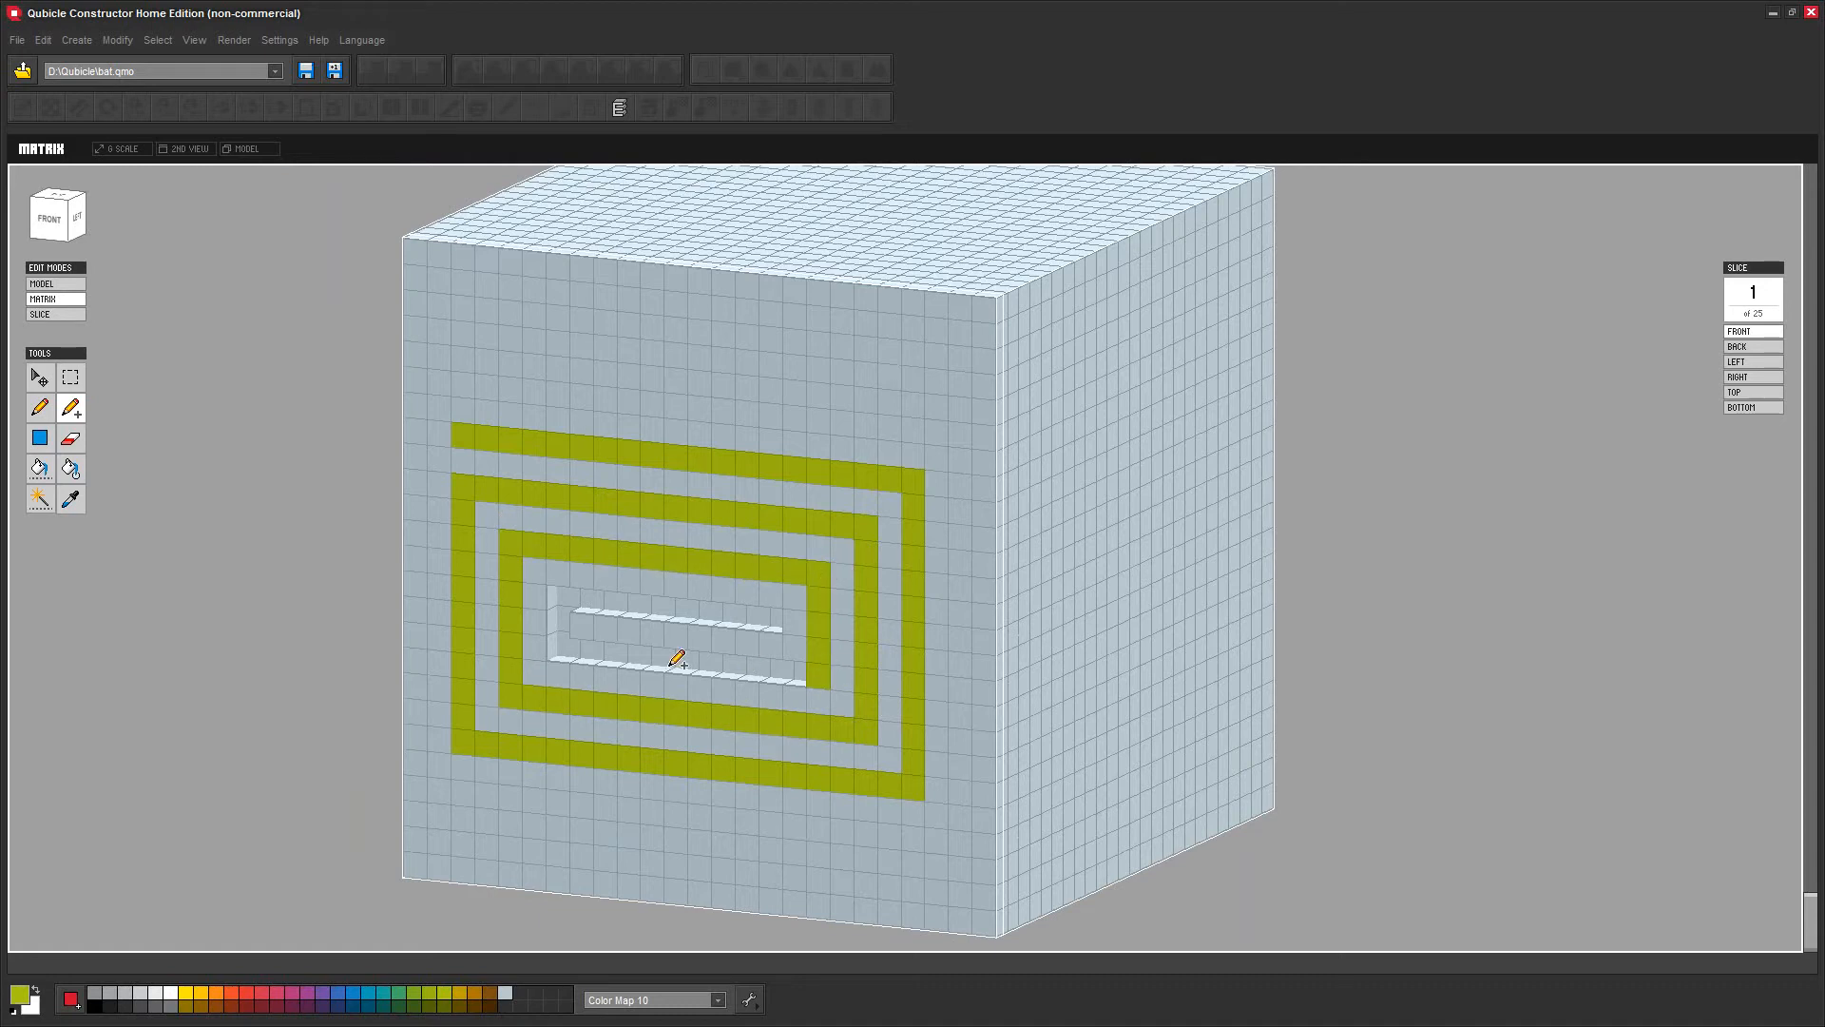
left_click(572, 641, "shift")
With the Pencil tool, draw a diagonal yellow-green line across the left face, from its lower front corner to its upper back corner
right_click_drag(1440, 740, 1283, 709)
scroll(815, 528, "down", 3)
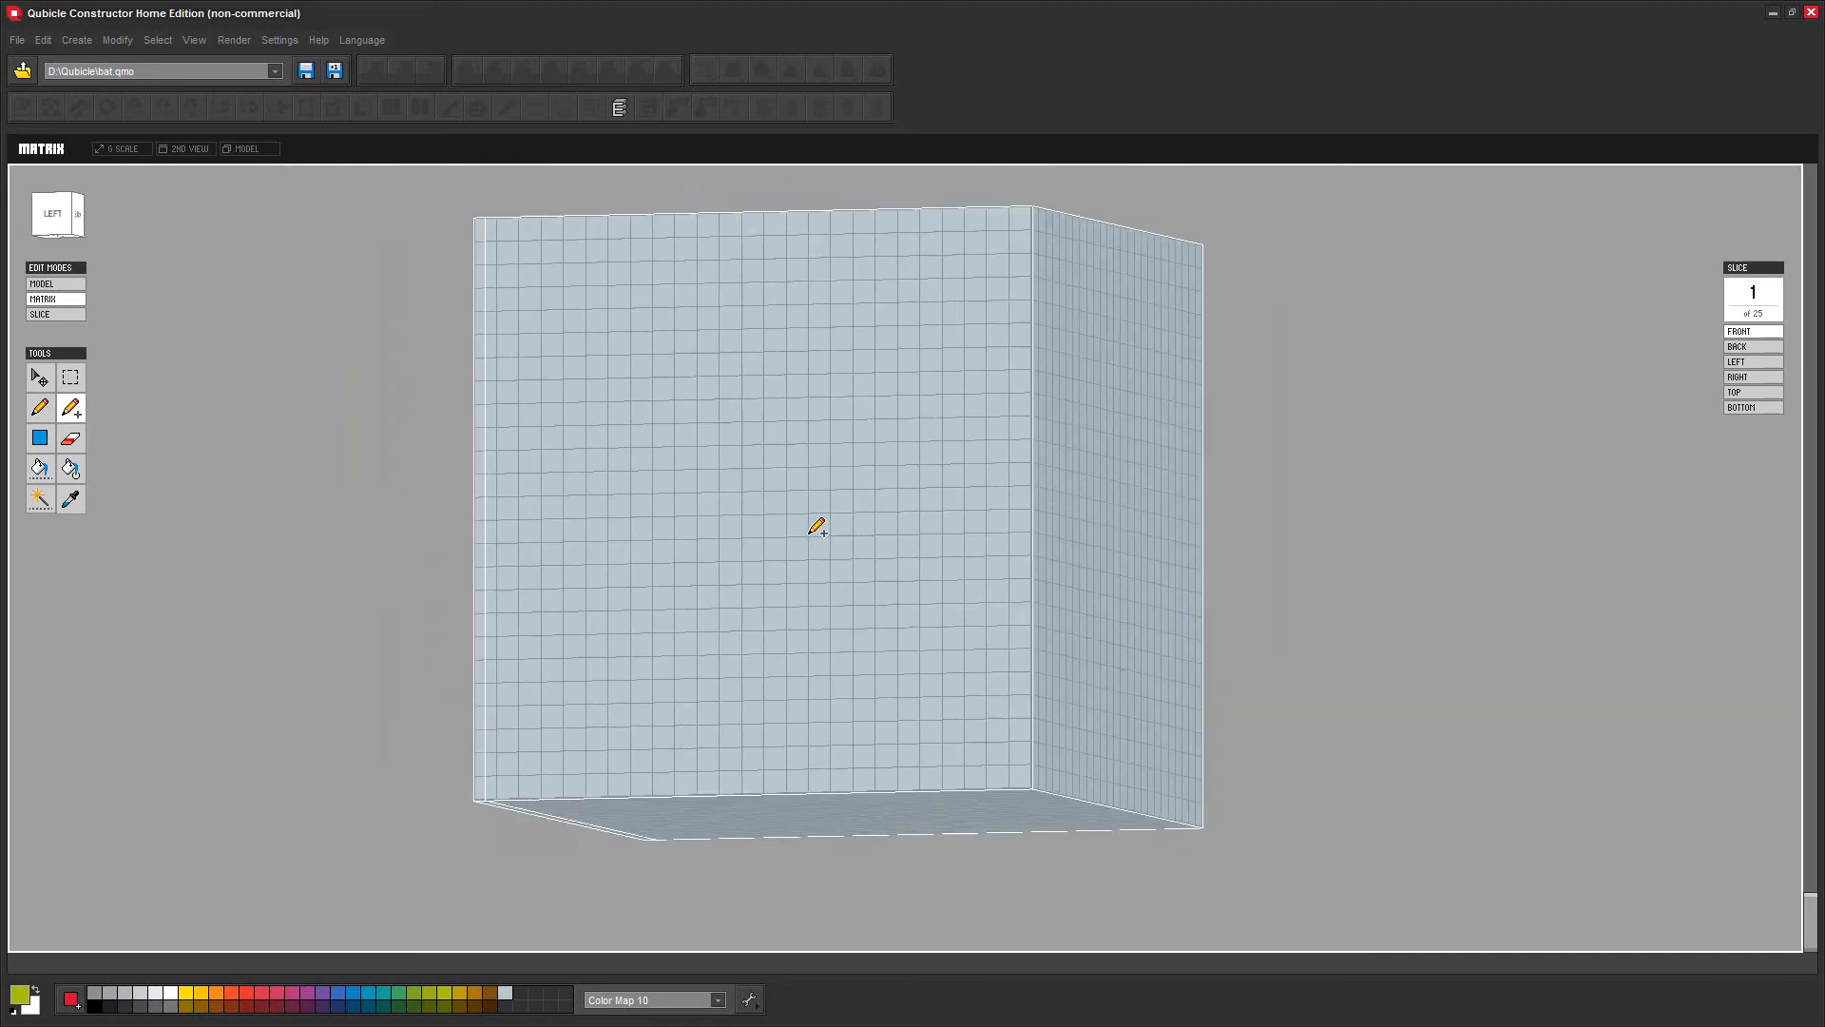
left_click(44, 410)
middle_click_drag(1272, 514, 1261, 569)
left_click(495, 804)
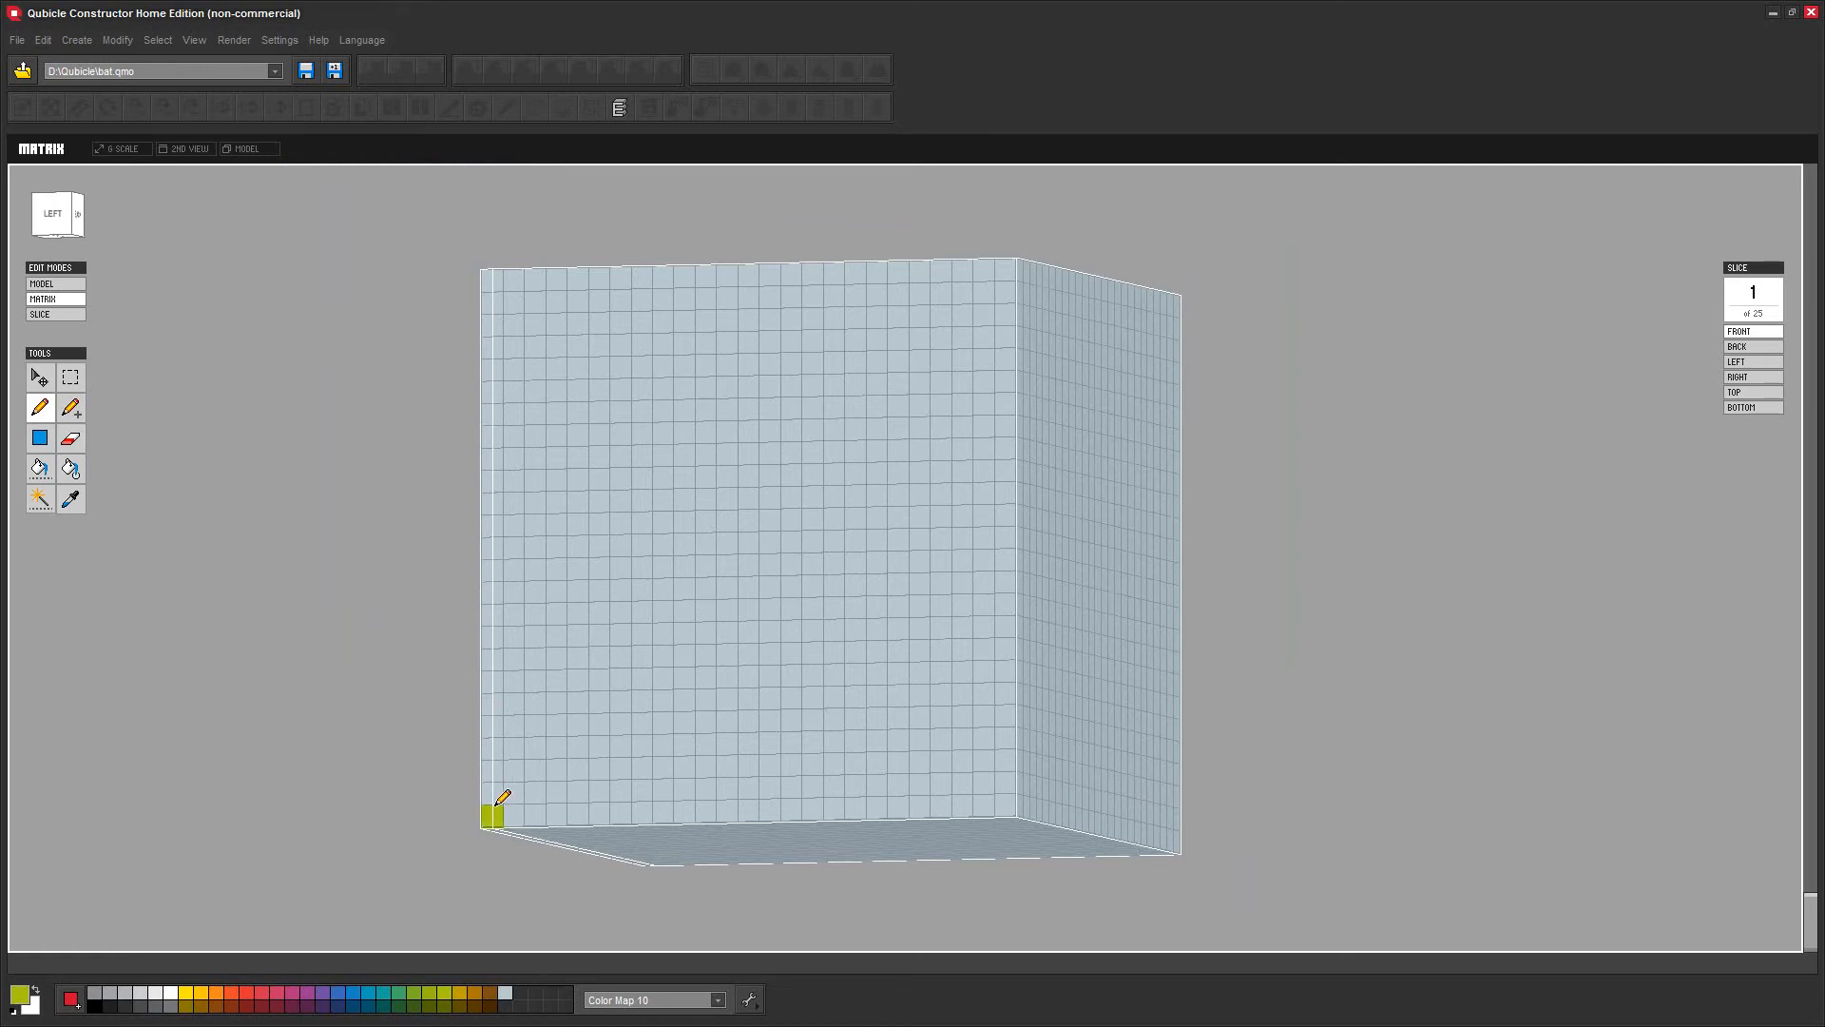
left_click(1001, 262, "shift")
right_click_drag(1352, 529, 1422, 566)
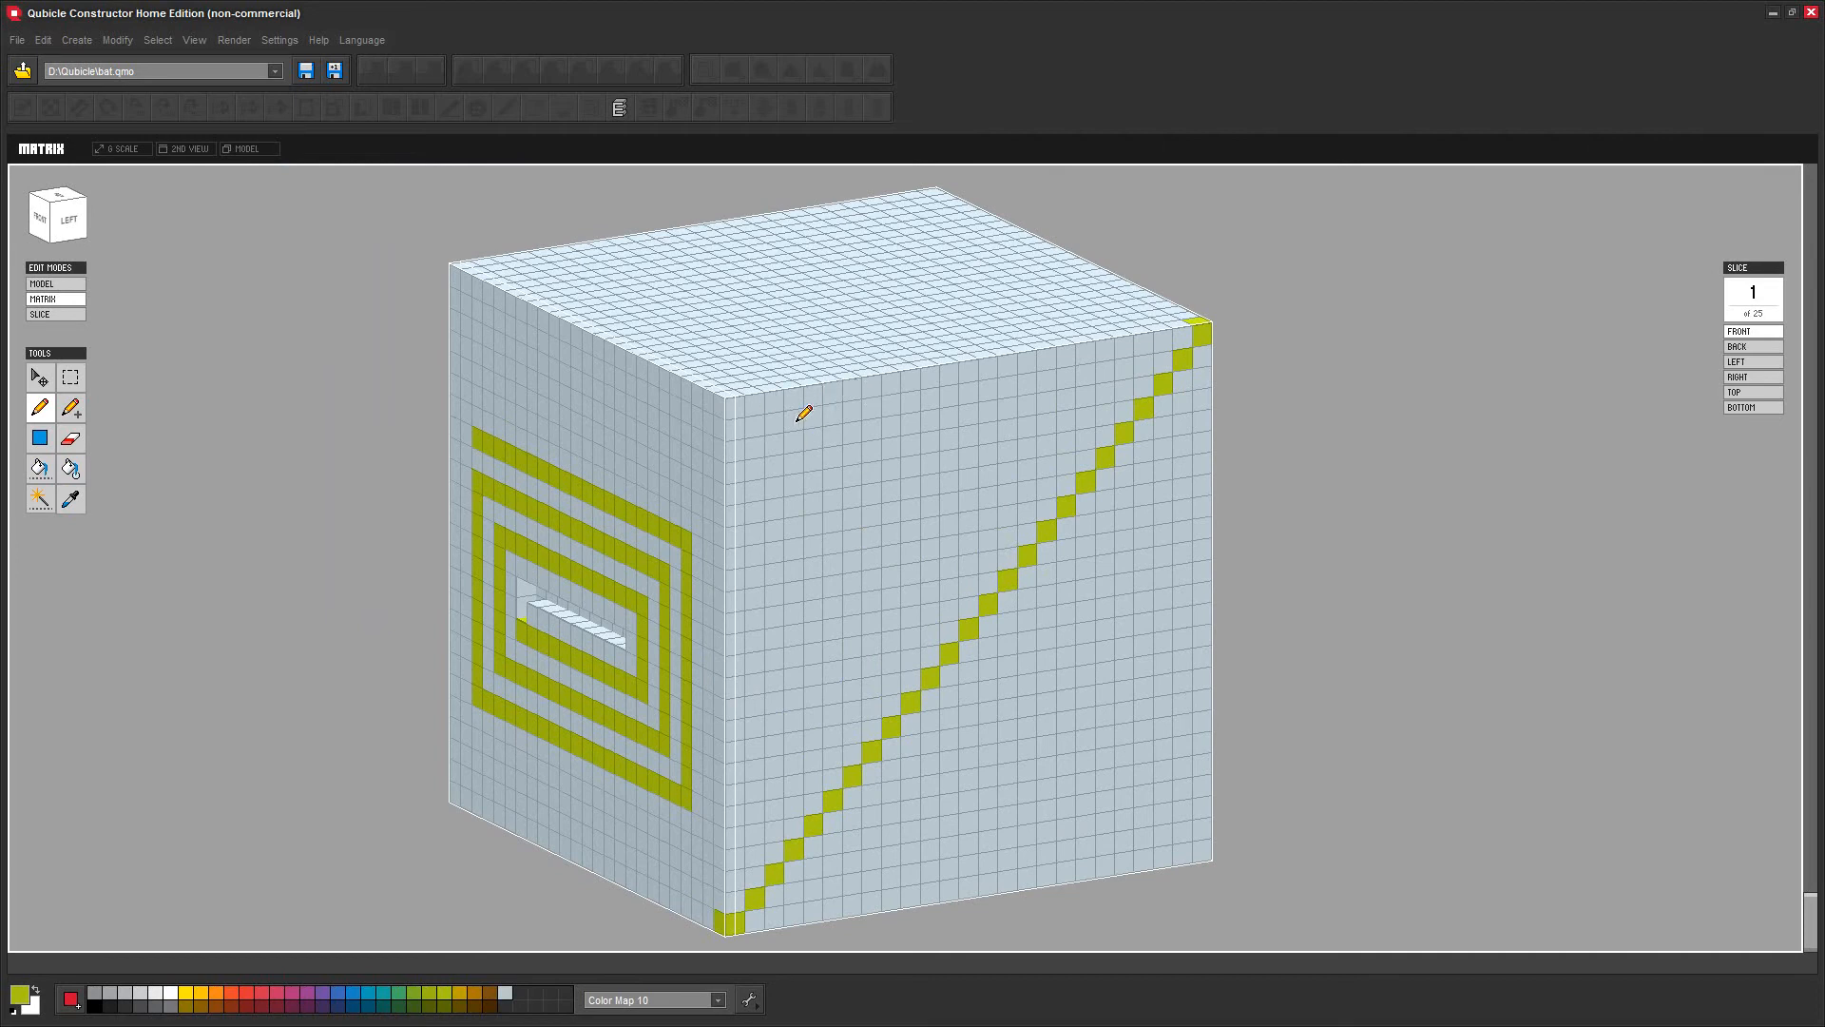
Draw a straight yellow-green line across the top face, one voxel behind its front edge
left_click(751, 398)
right_click_drag(525, 486, 755, 526)
left_click(722, 534, "shift")
right_click_drag(861, 705, 842, 432)
Draw a yellow-green line through the cuboid's interior from right face to left face, in the third row down behind the front layer
left_click(813, 397)
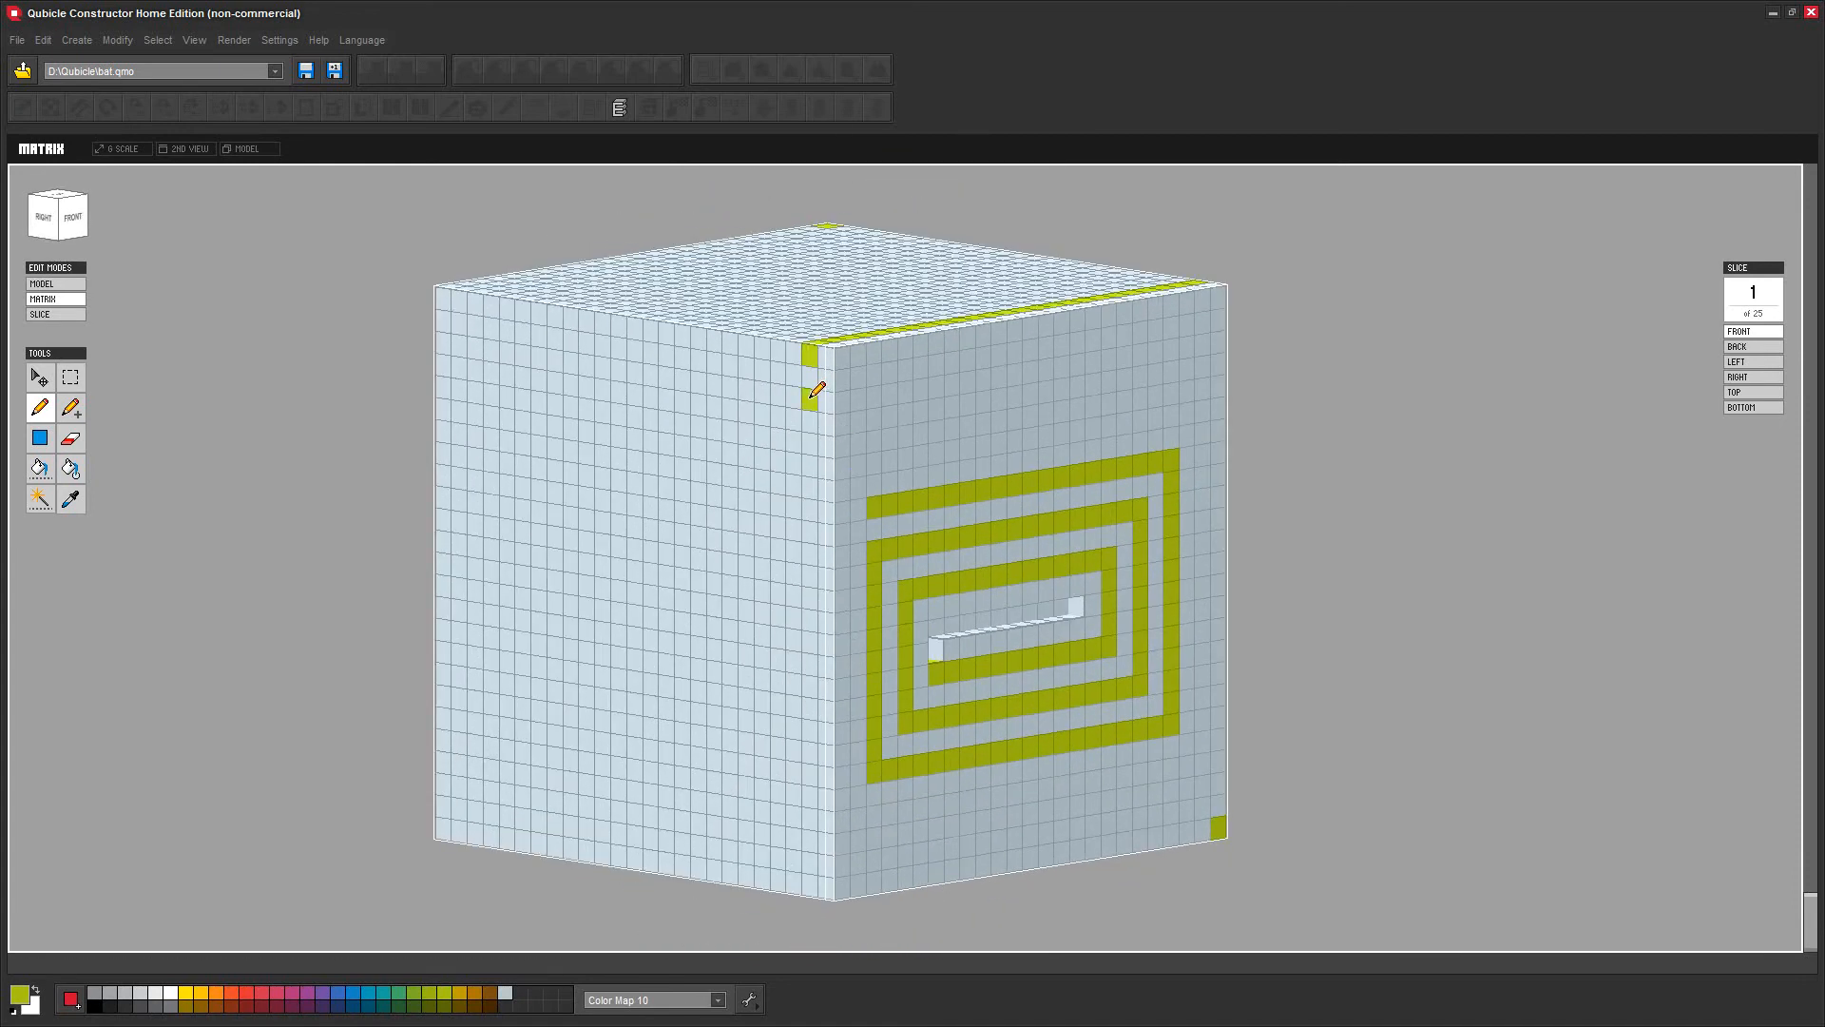
right_click_drag(1261, 441, 796, 364)
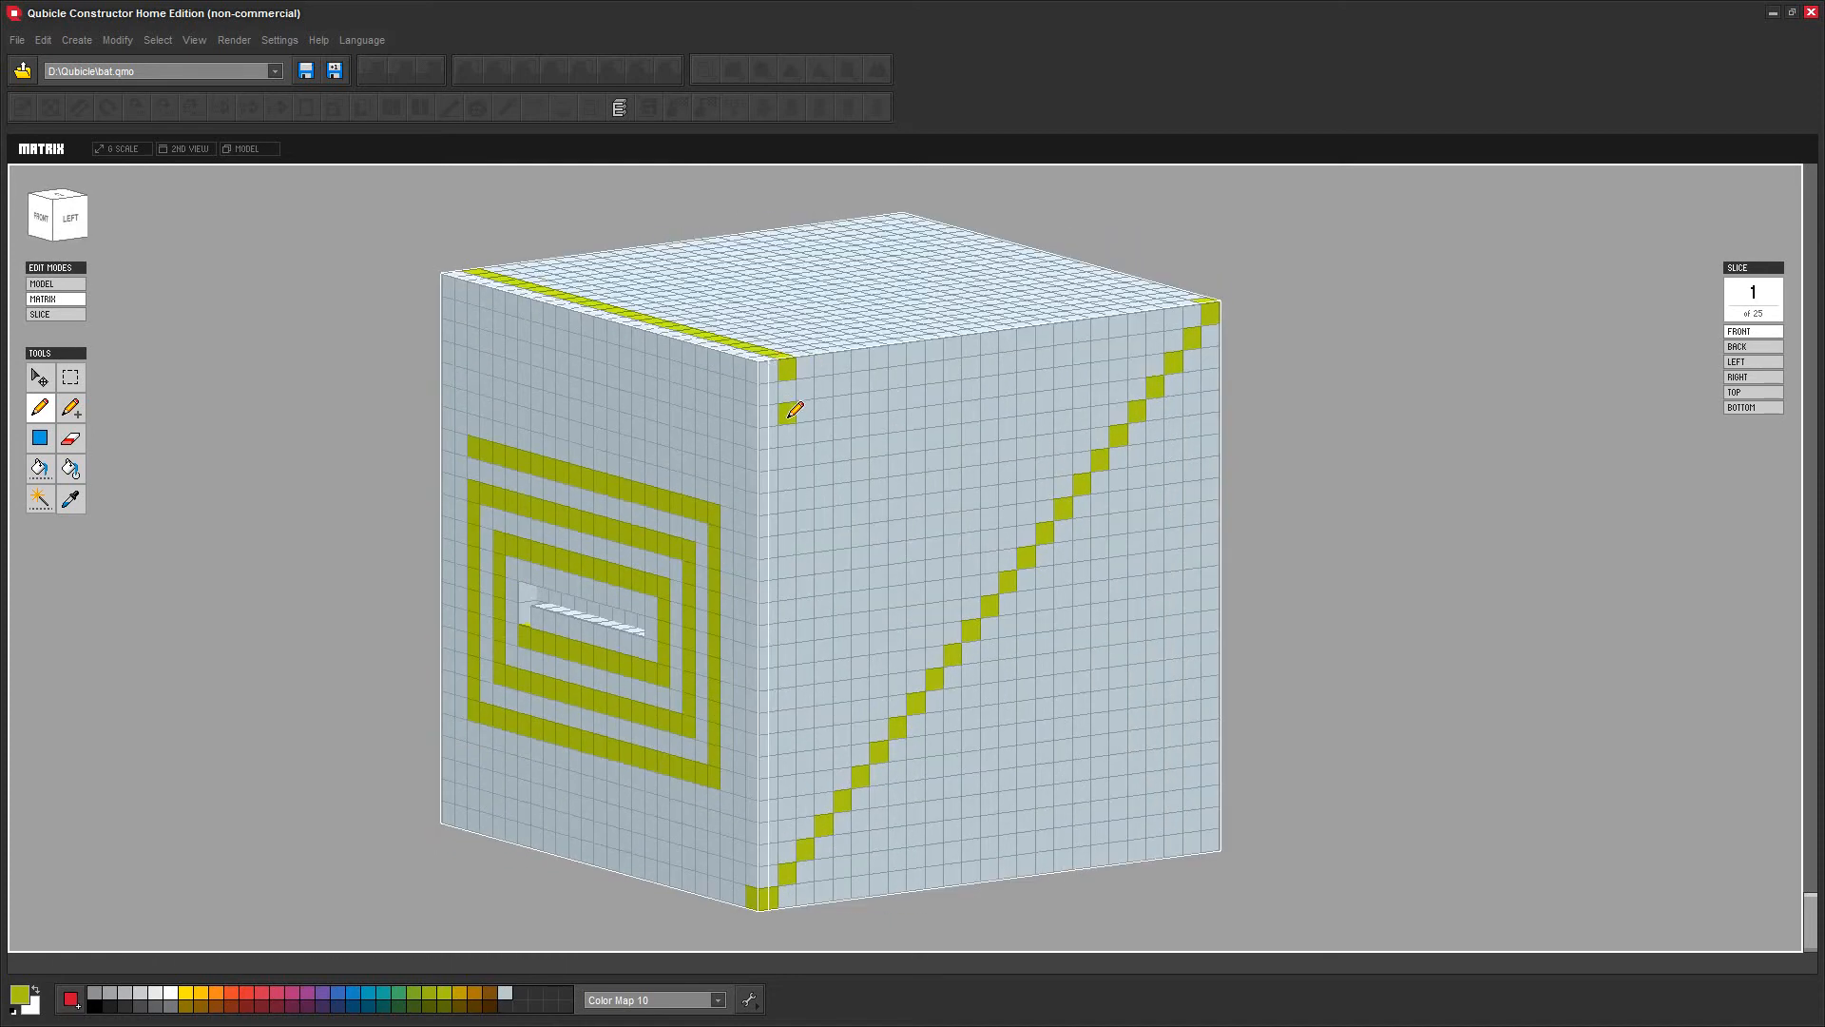
right_click_drag(1092, 460, 1474, 449)
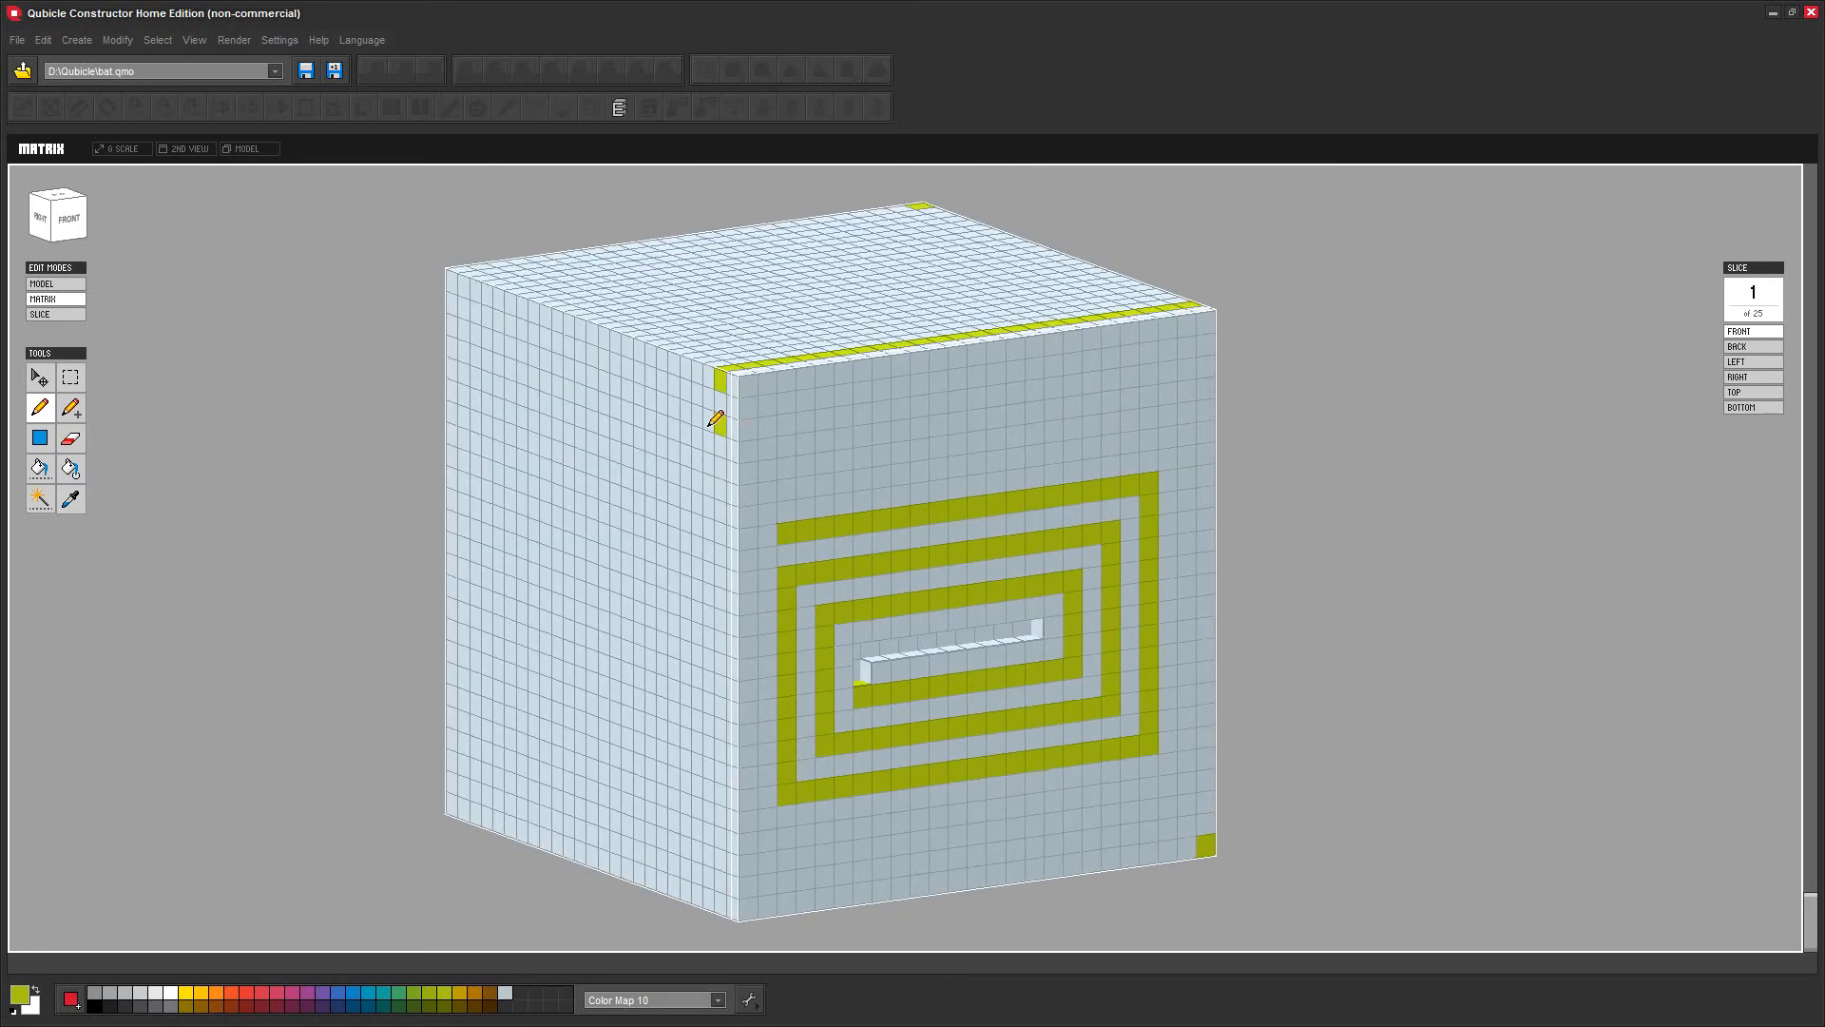
Erase the third row from the top of the front face with a straight line to expose the yellow-green voxels behind it
left_click(70, 439)
left_click(747, 423)
left_click(1208, 363, "shift")
mouse_move(1446, 530)
right_mouse_down()
mouse_move(1427, 519)
mouse_move(1427, 534)
right_mouse_up()
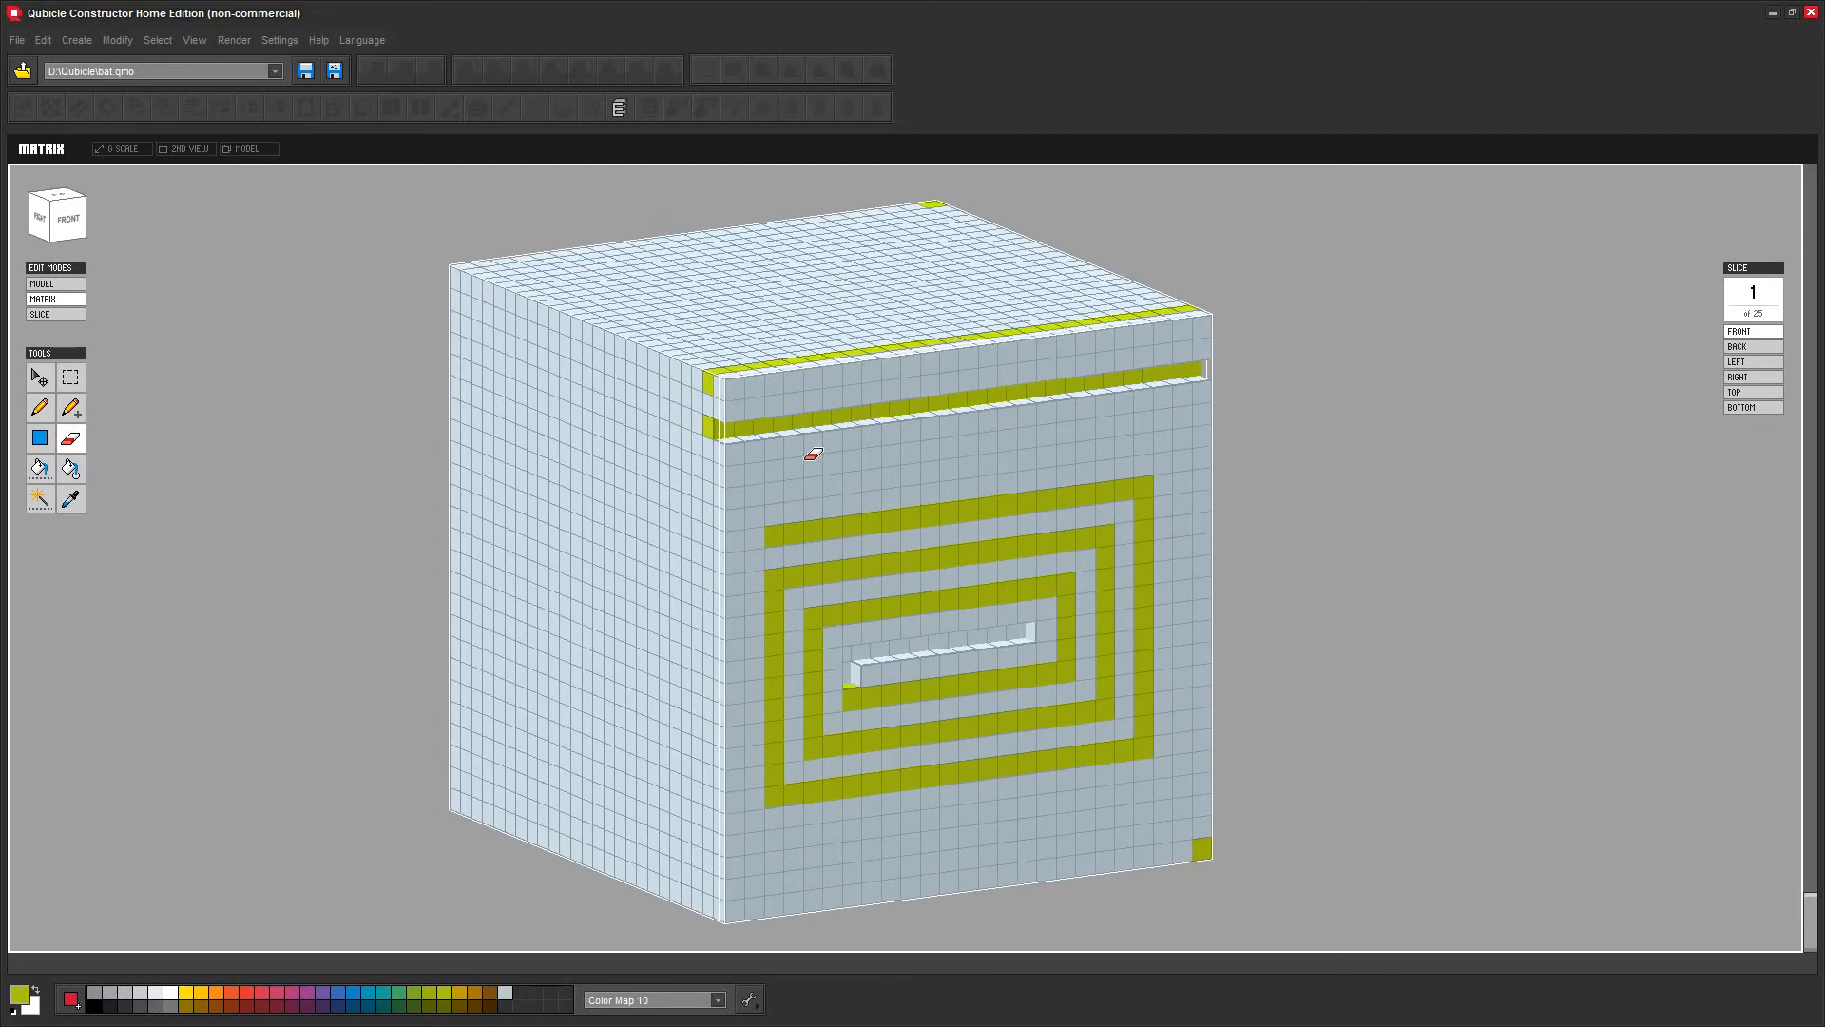
With the Pencil tool, paint a small yellow-green mark midway along the edge between the top and right faces
left_click(40, 407)
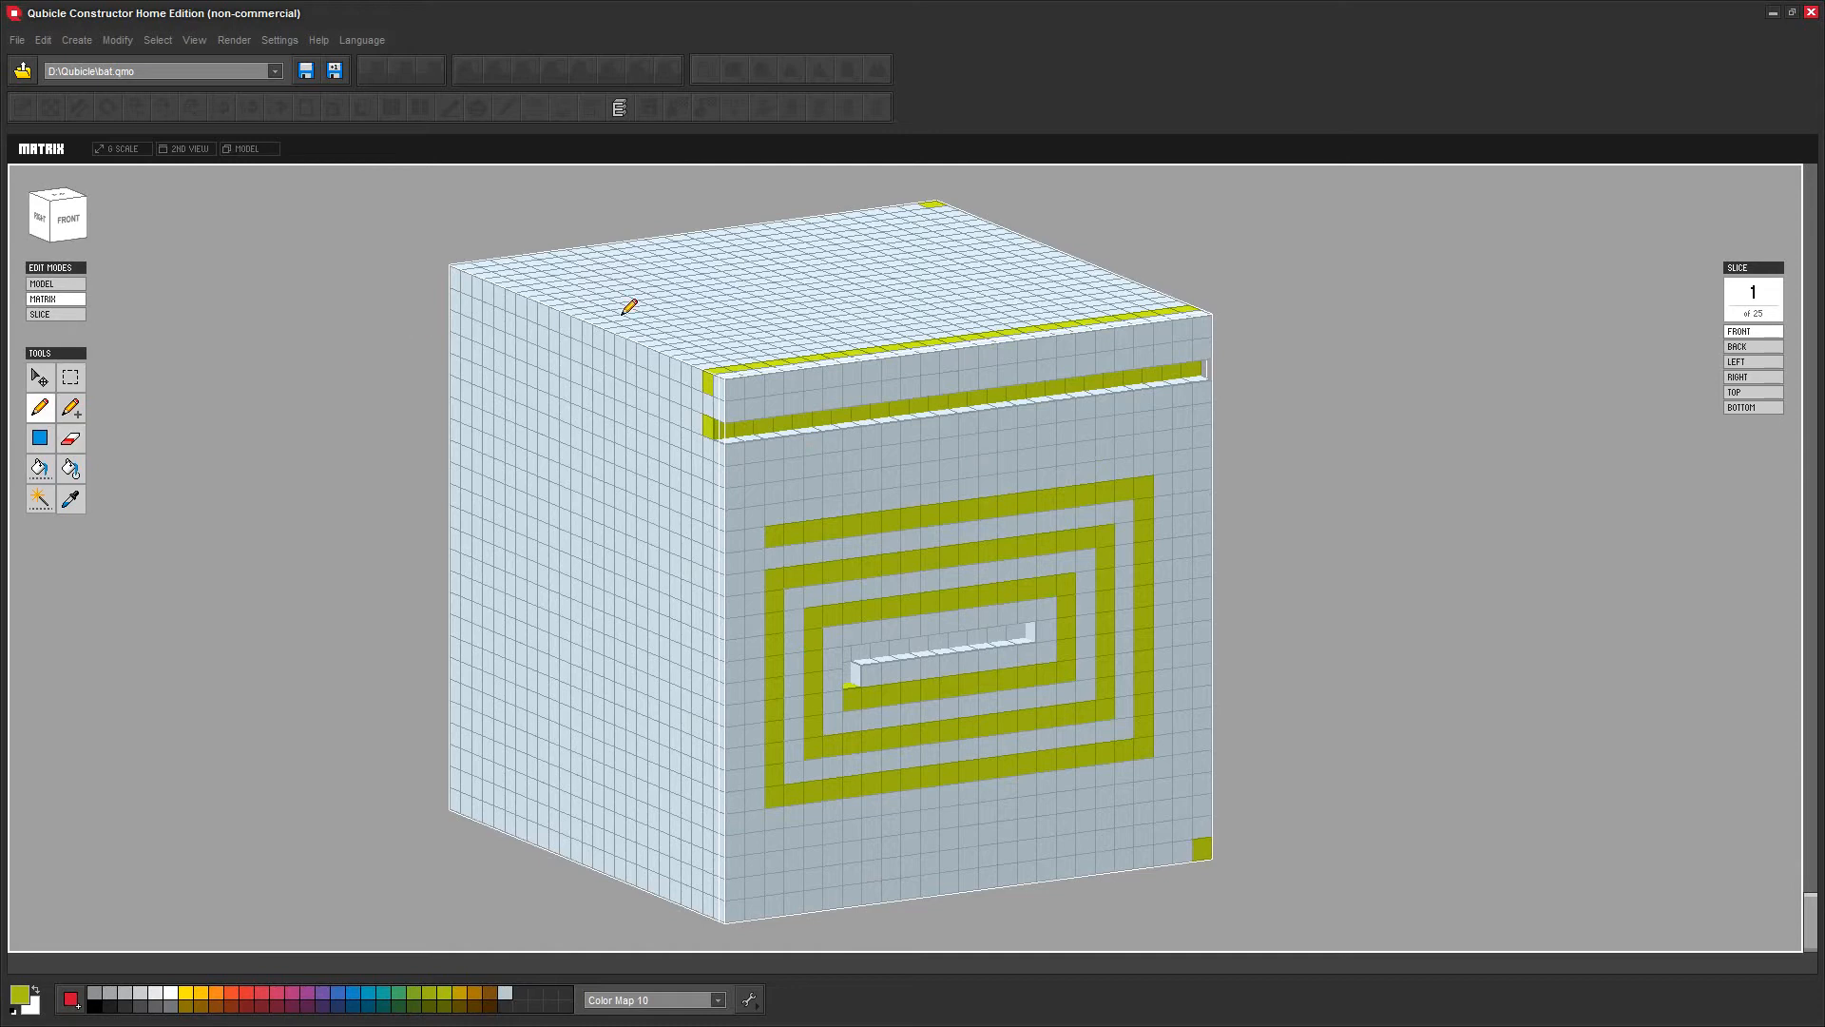
left_click(572, 316)
mouse_move(1405, 542)
right_mouse_down()
mouse_move(1283, 566)
mouse_move(1308, 554)
mouse_move(1398, 590)
mouse_move(1544, 567)
right_mouse_up()
With the voxel-adding pencil, refill the erased row near the front face's upper edge and the remaining groove at the spiral's centre
left_click(71, 406)
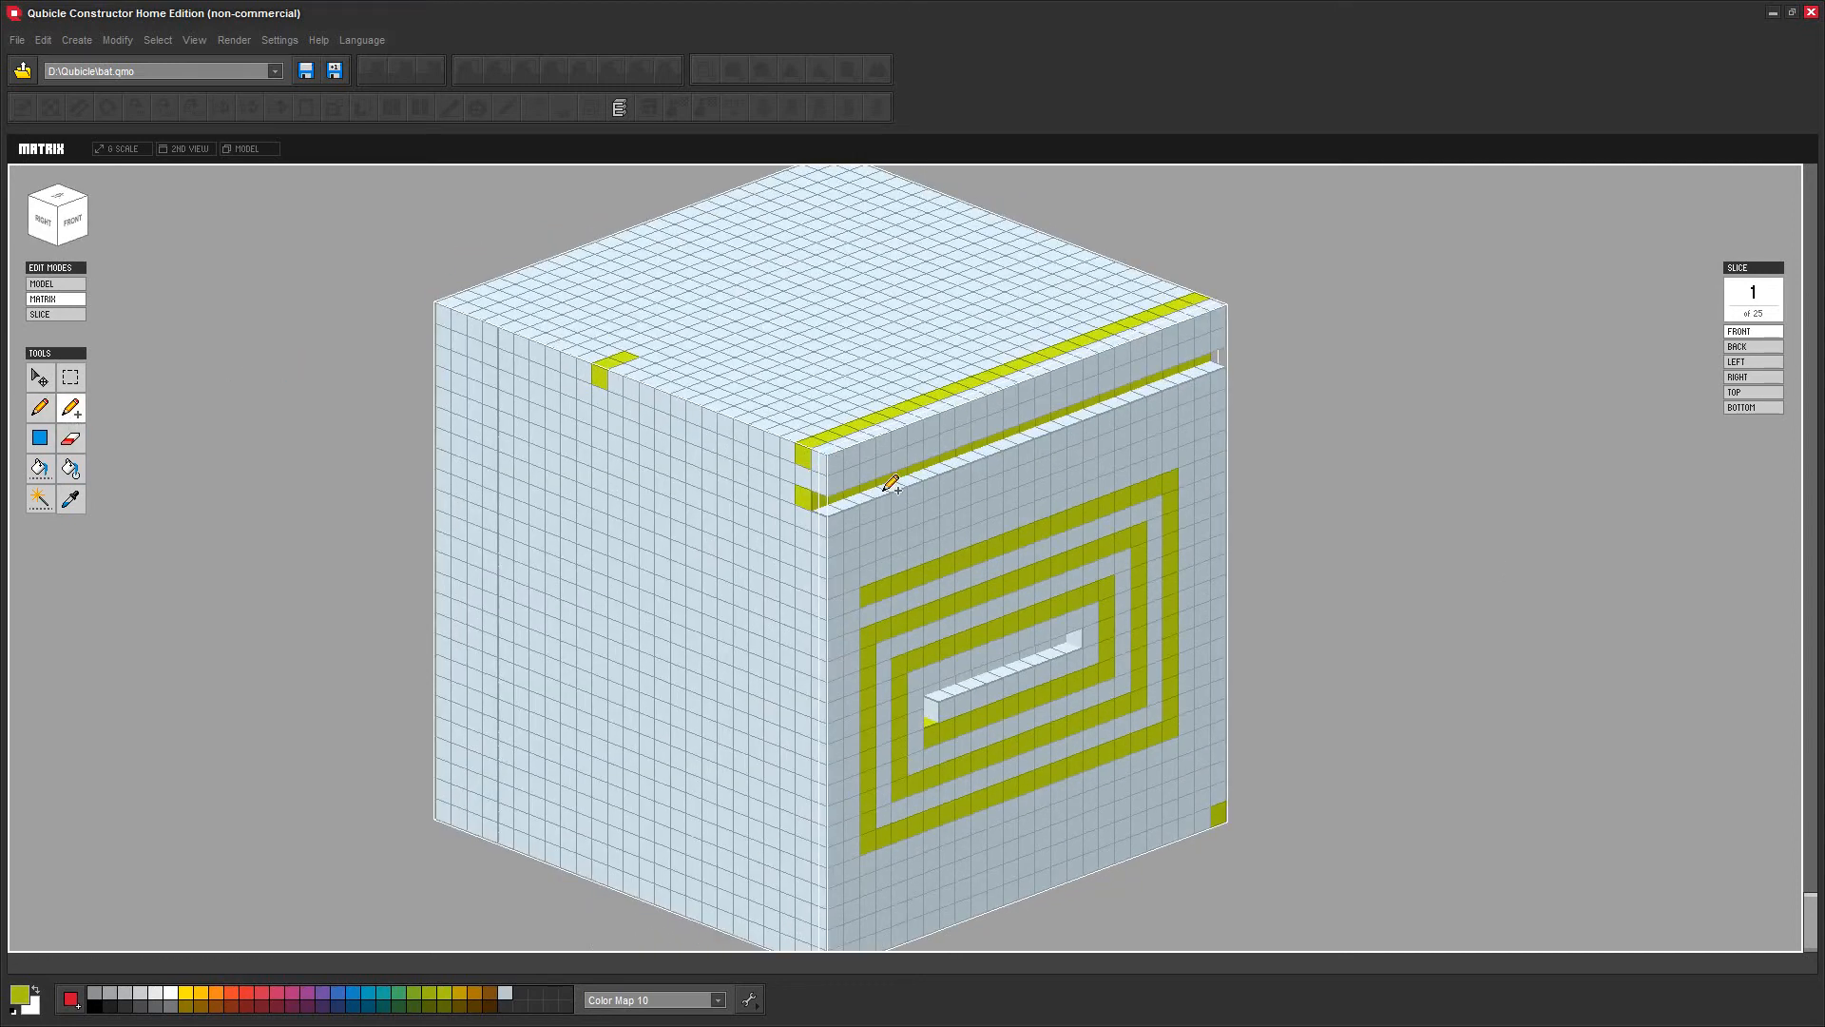
left_click_drag(826, 498, 1219, 359)
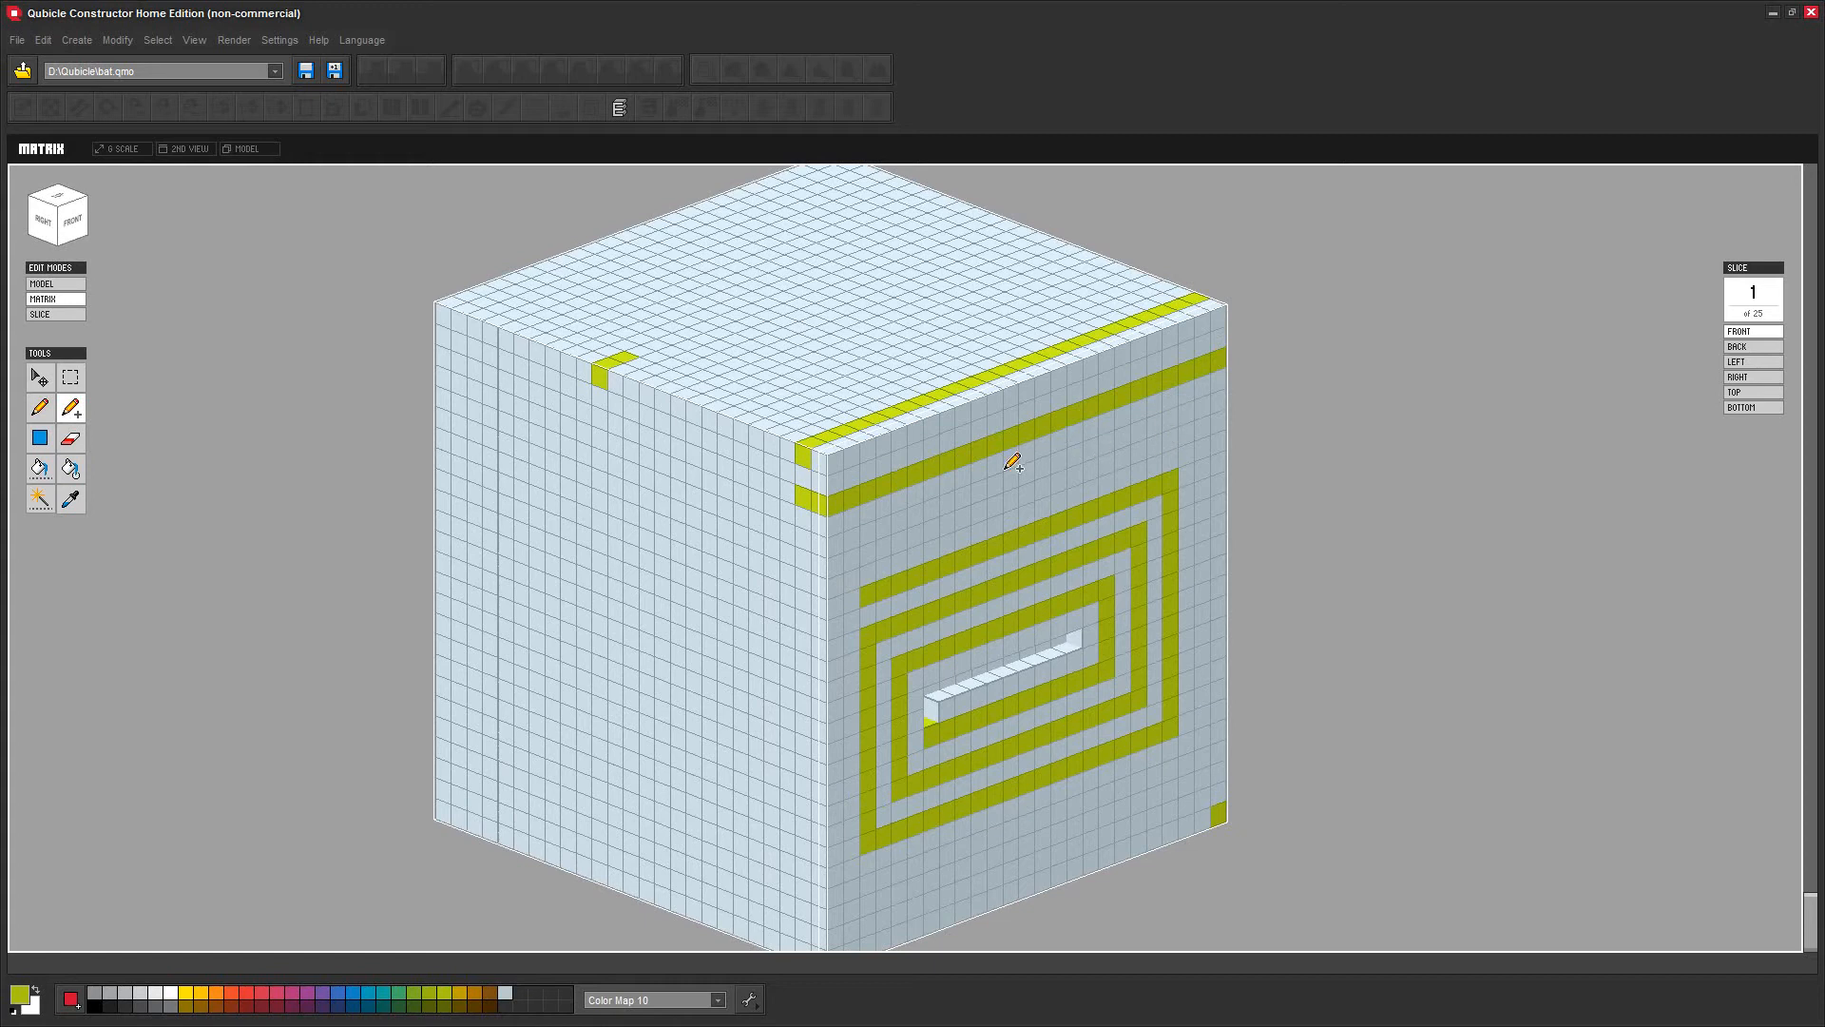
mouse_move(1098, 634)
left_mouse_down()
mouse_move(933, 696)
mouse_move(990, 678)
left_mouse_up()
right_click_drag(1274, 631, 1739, 580)
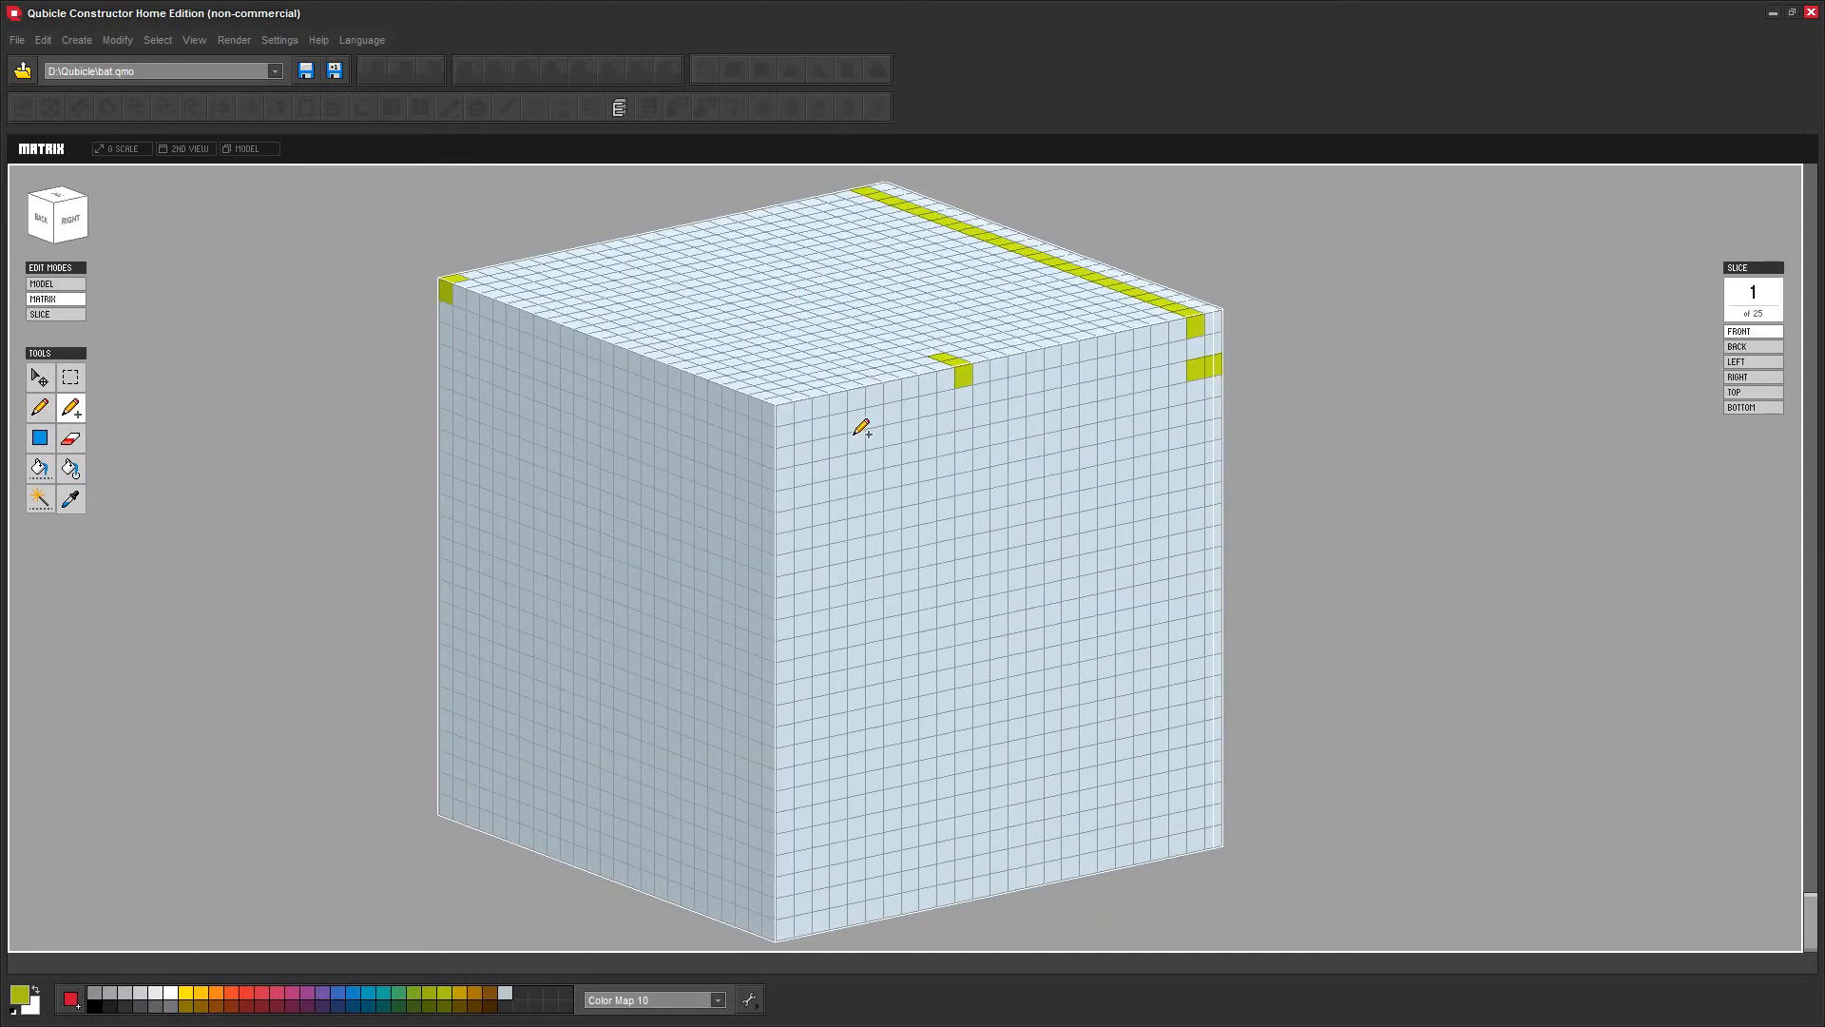
In Model mode, resize the cuboid's matrix to width 27, height 27 and depth 27, and reopen it in Matrix mode
scroll(760, 485, "down", 1)
left_click(47, 284)
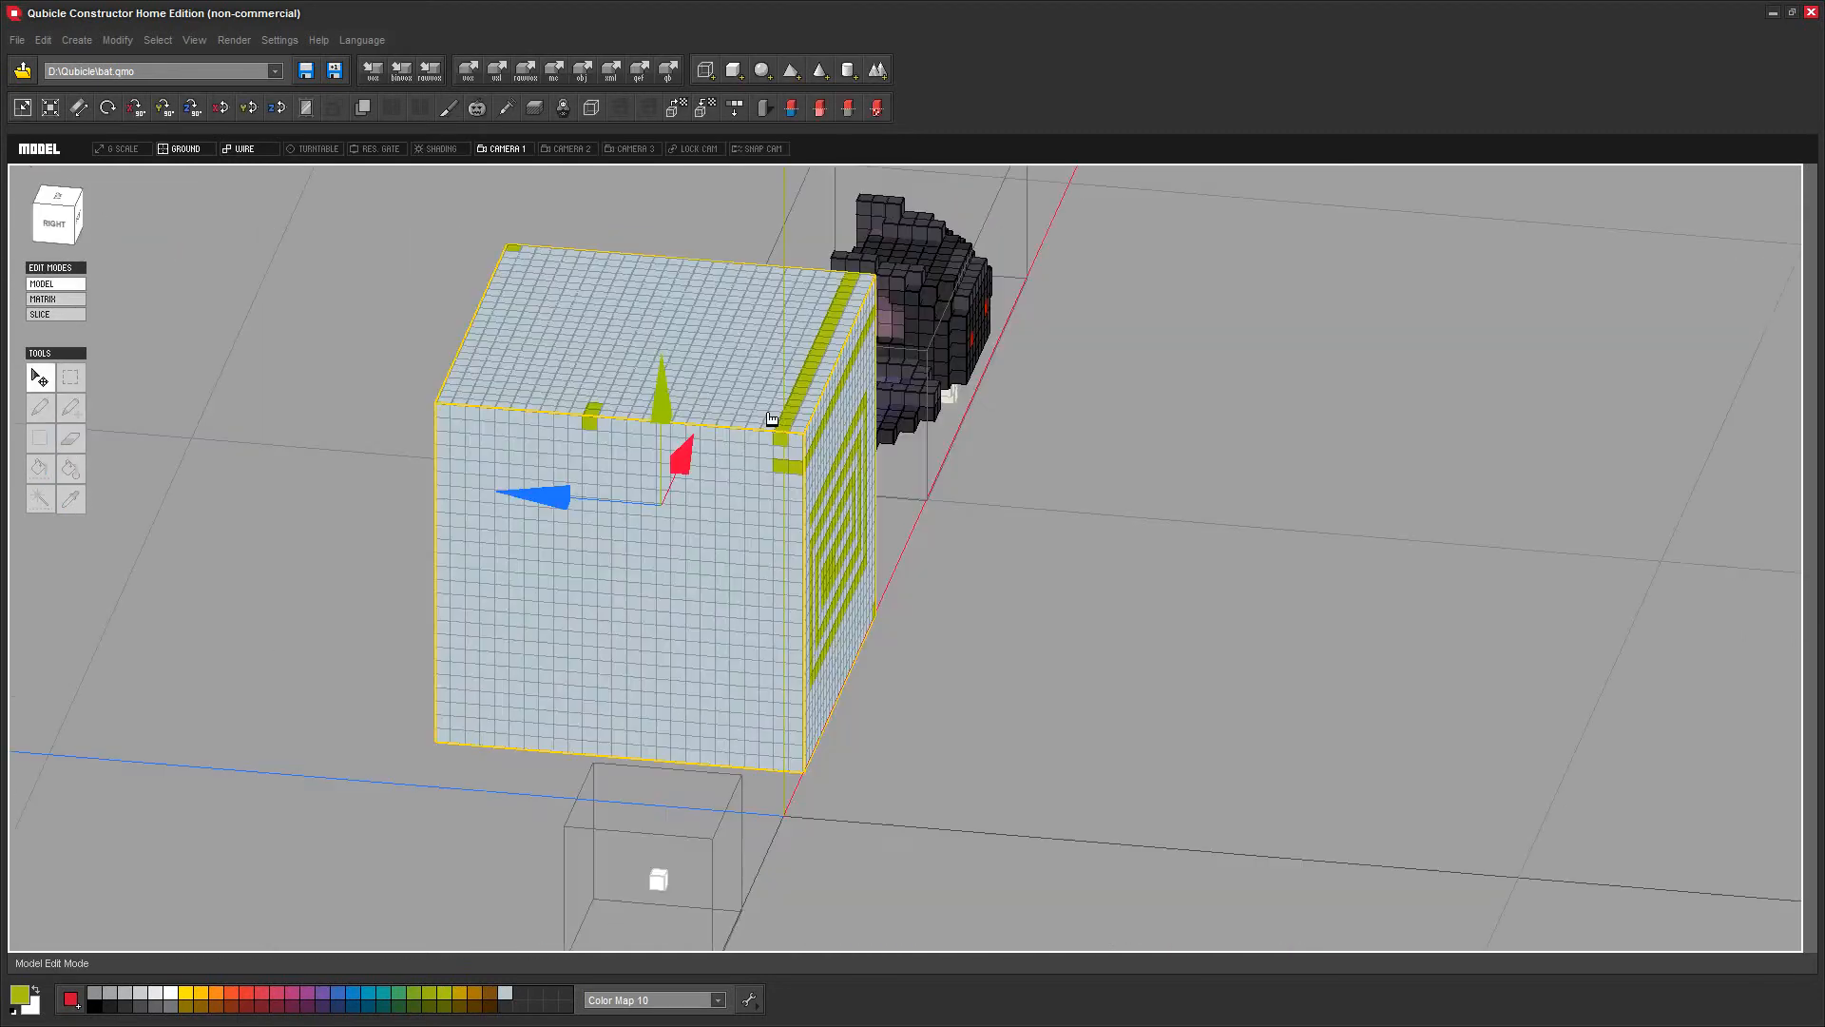
left_click(22, 108)
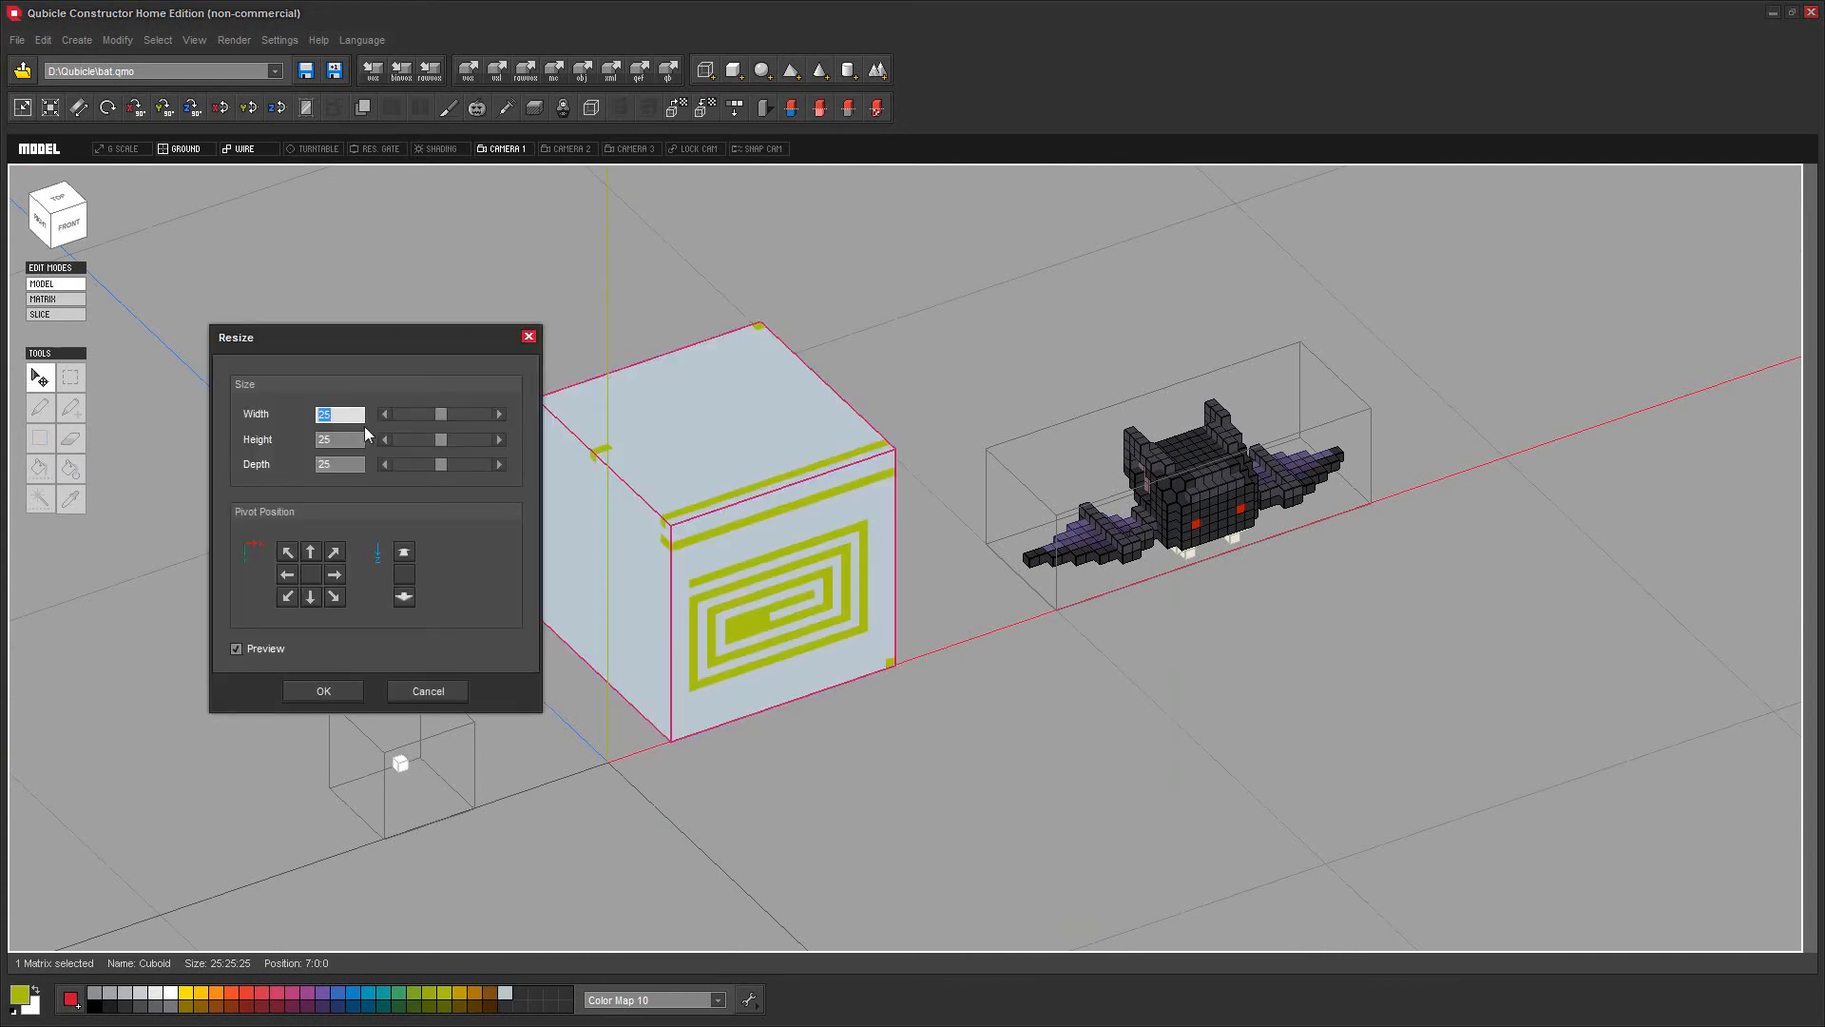
type("272")
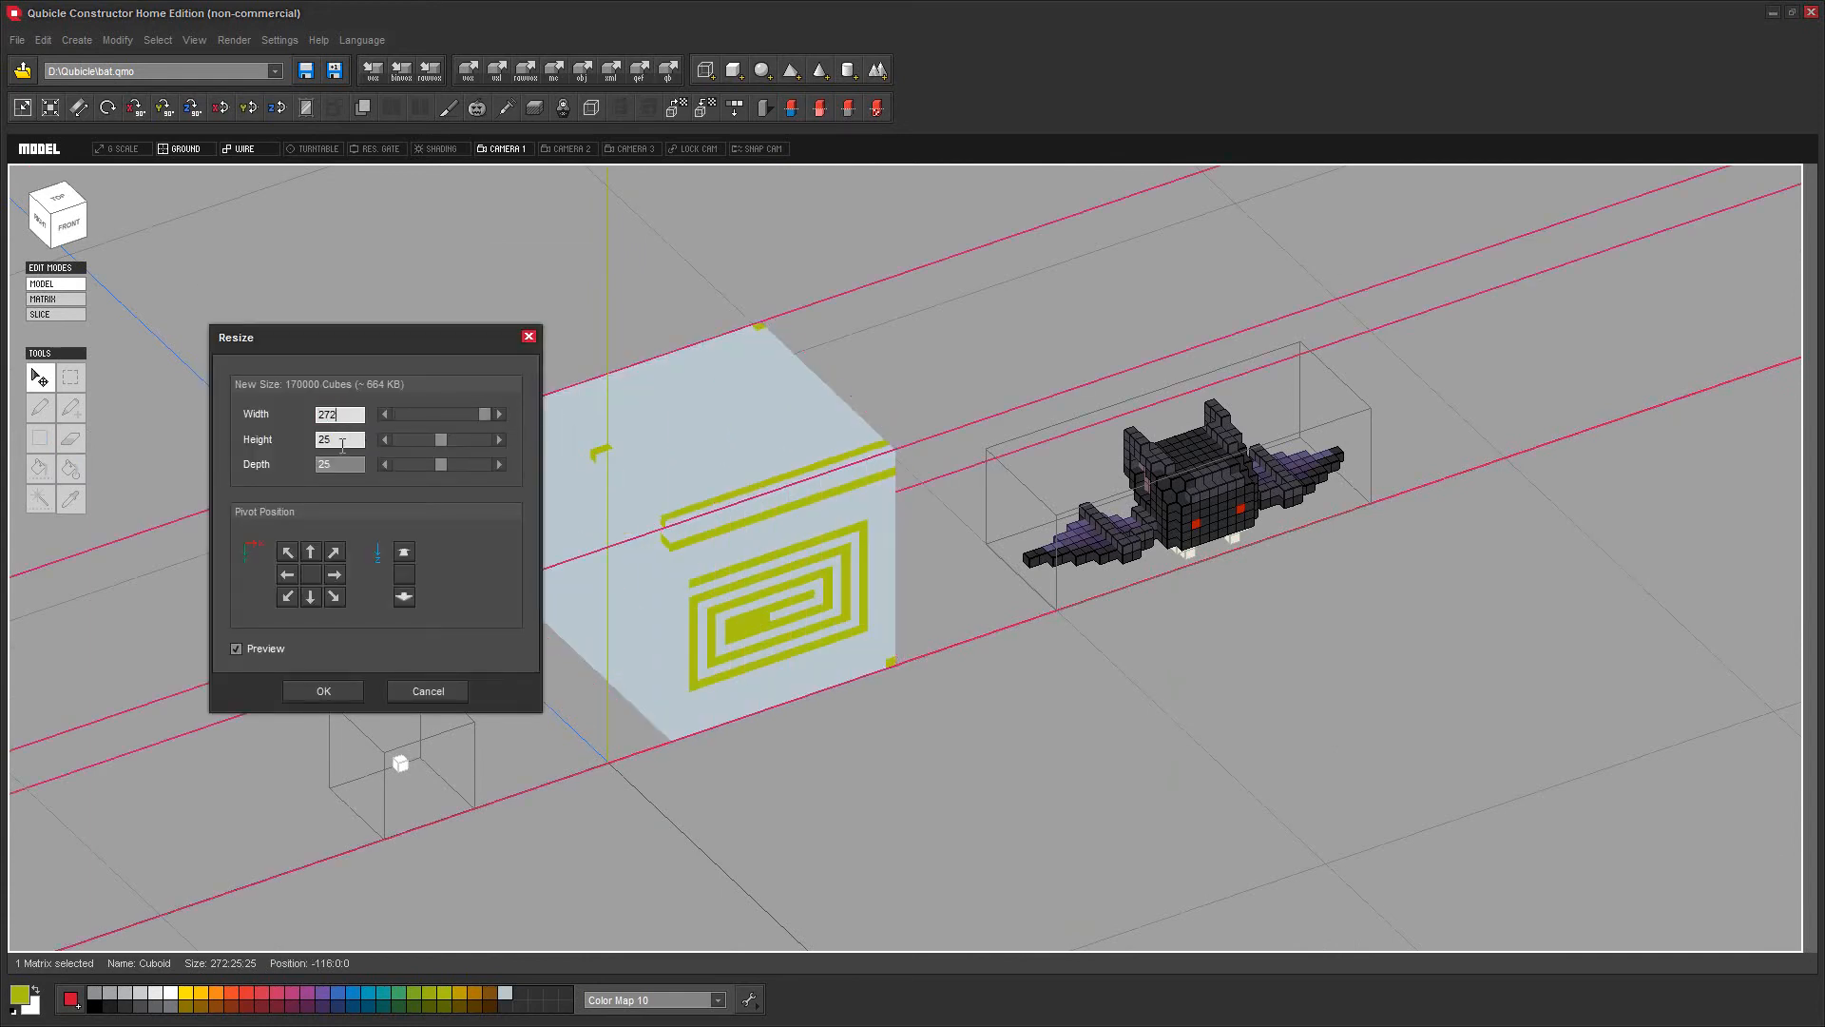
key("BackSpace")
left_click(342, 442)
type("27")
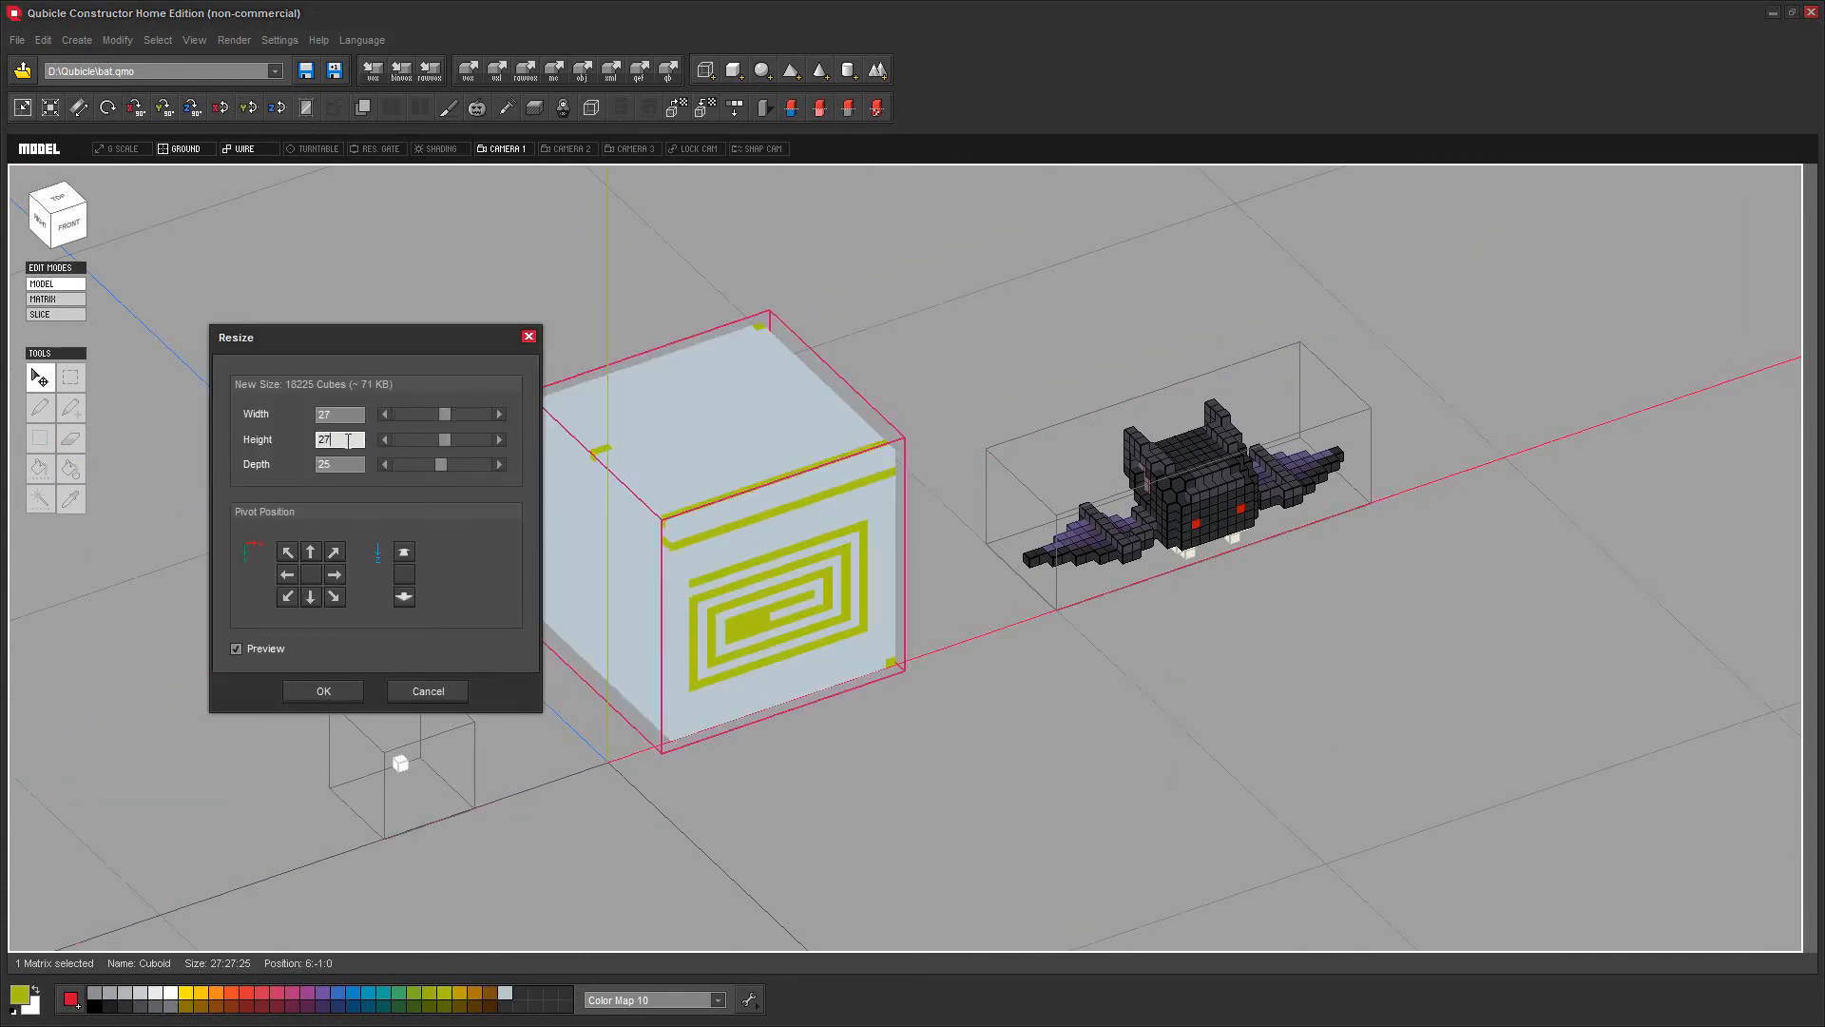
left_click(347, 464)
type("27")
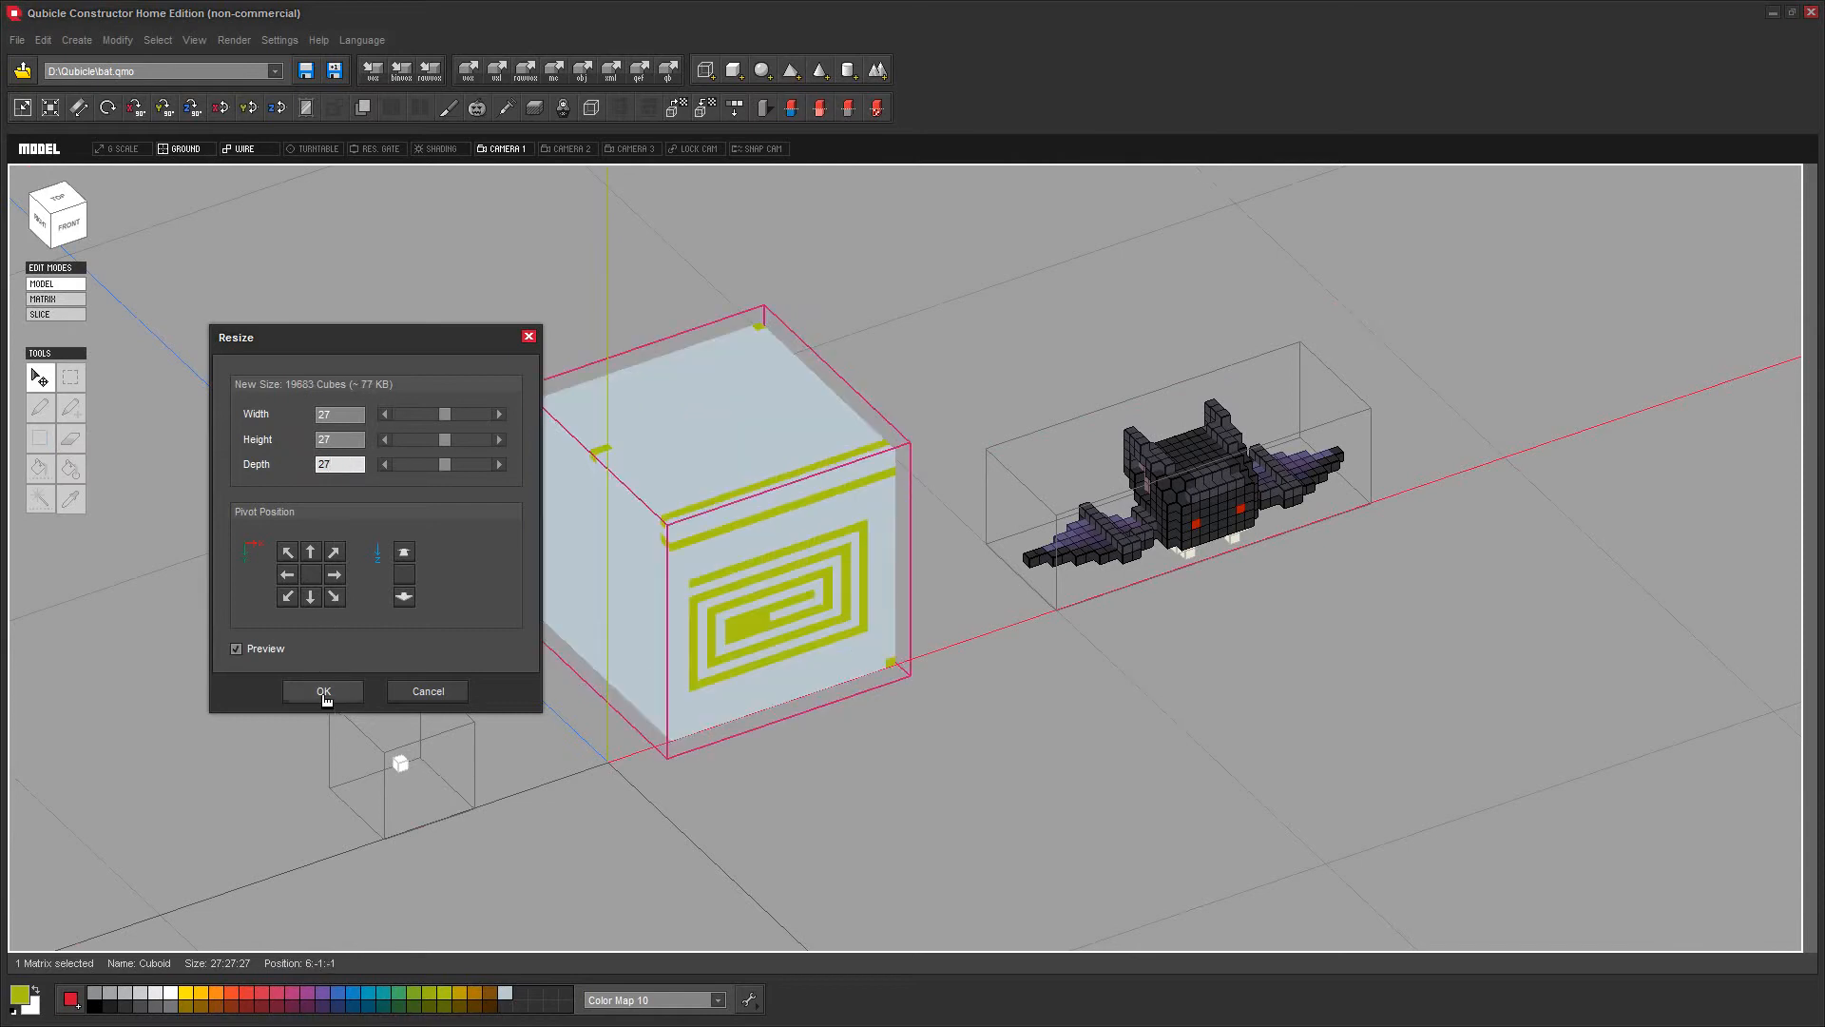
left_click(323, 693)
double_click(787, 510)
mouse_move(1210, 603)
right_mouse_down()
mouse_move(1373, 616)
mouse_move(1177, 627)
right_mouse_up()
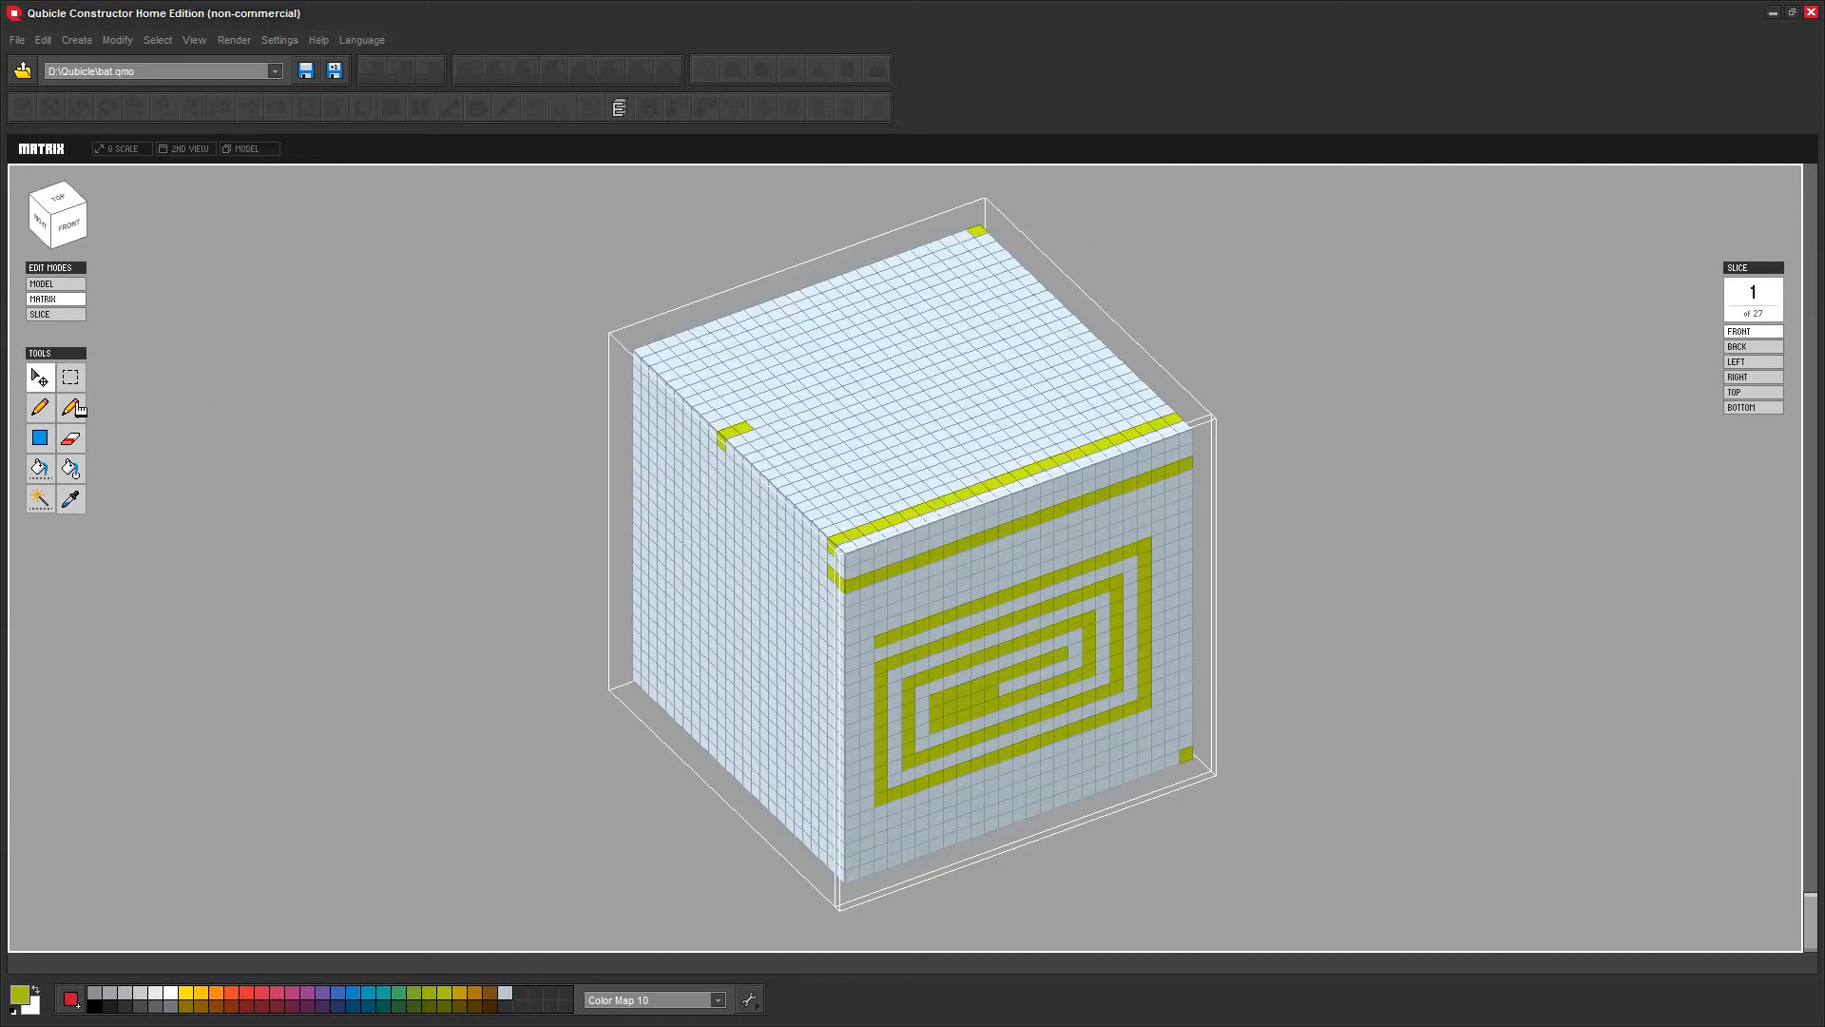
Add four separate raised yellow-green voxels on the front face, just above the spiral, with the voxel-adding pencil
left_click(69, 415)
left_click(980, 585)
left_click(1023, 543)
left_click(1093, 518)
left_click(1168, 522)
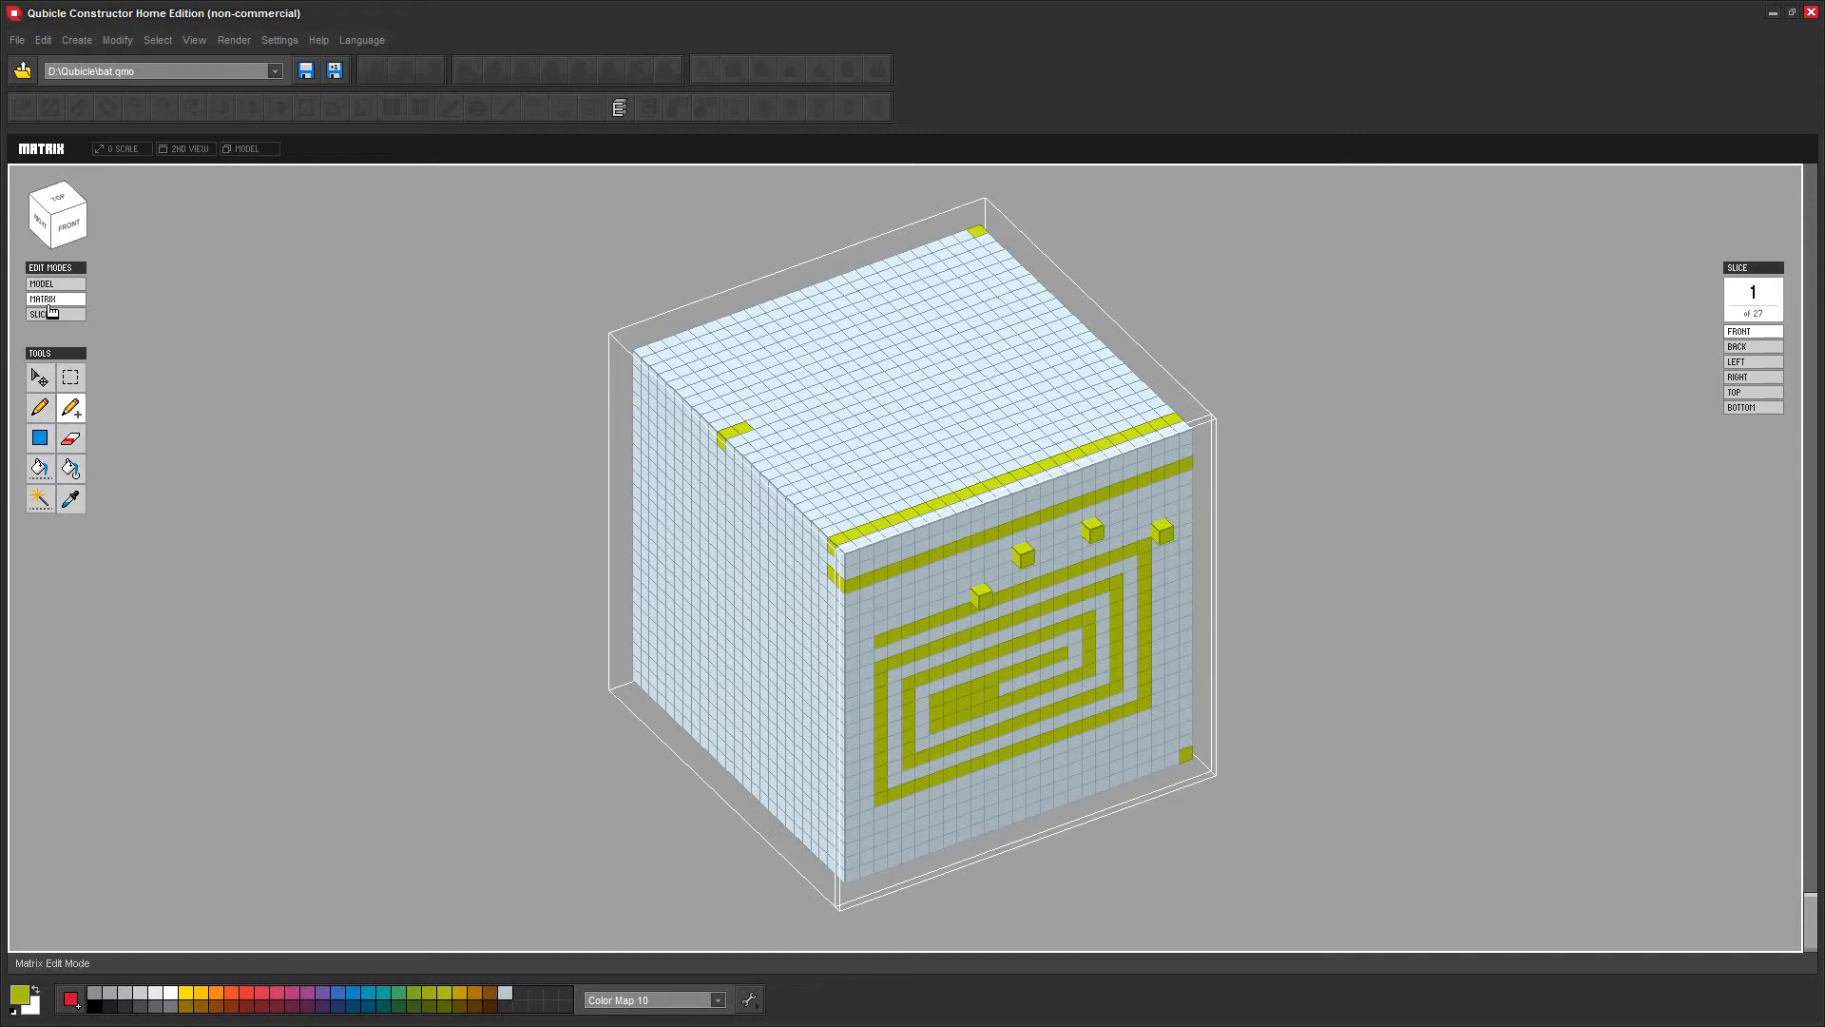
Undo the four raised voxels added to the front face
mouse_move(566, 648)
right_mouse_down()
mouse_move(647, 631)
mouse_move(702, 570)
mouse_move(700, 599)
mouse_move(590, 619)
mouse_move(371, 602)
mouse_move(386, 611)
right_mouse_up()
key("ctrl+z")
key("ctrl+z")
key("ctrl+z")
key("ctrl+z")
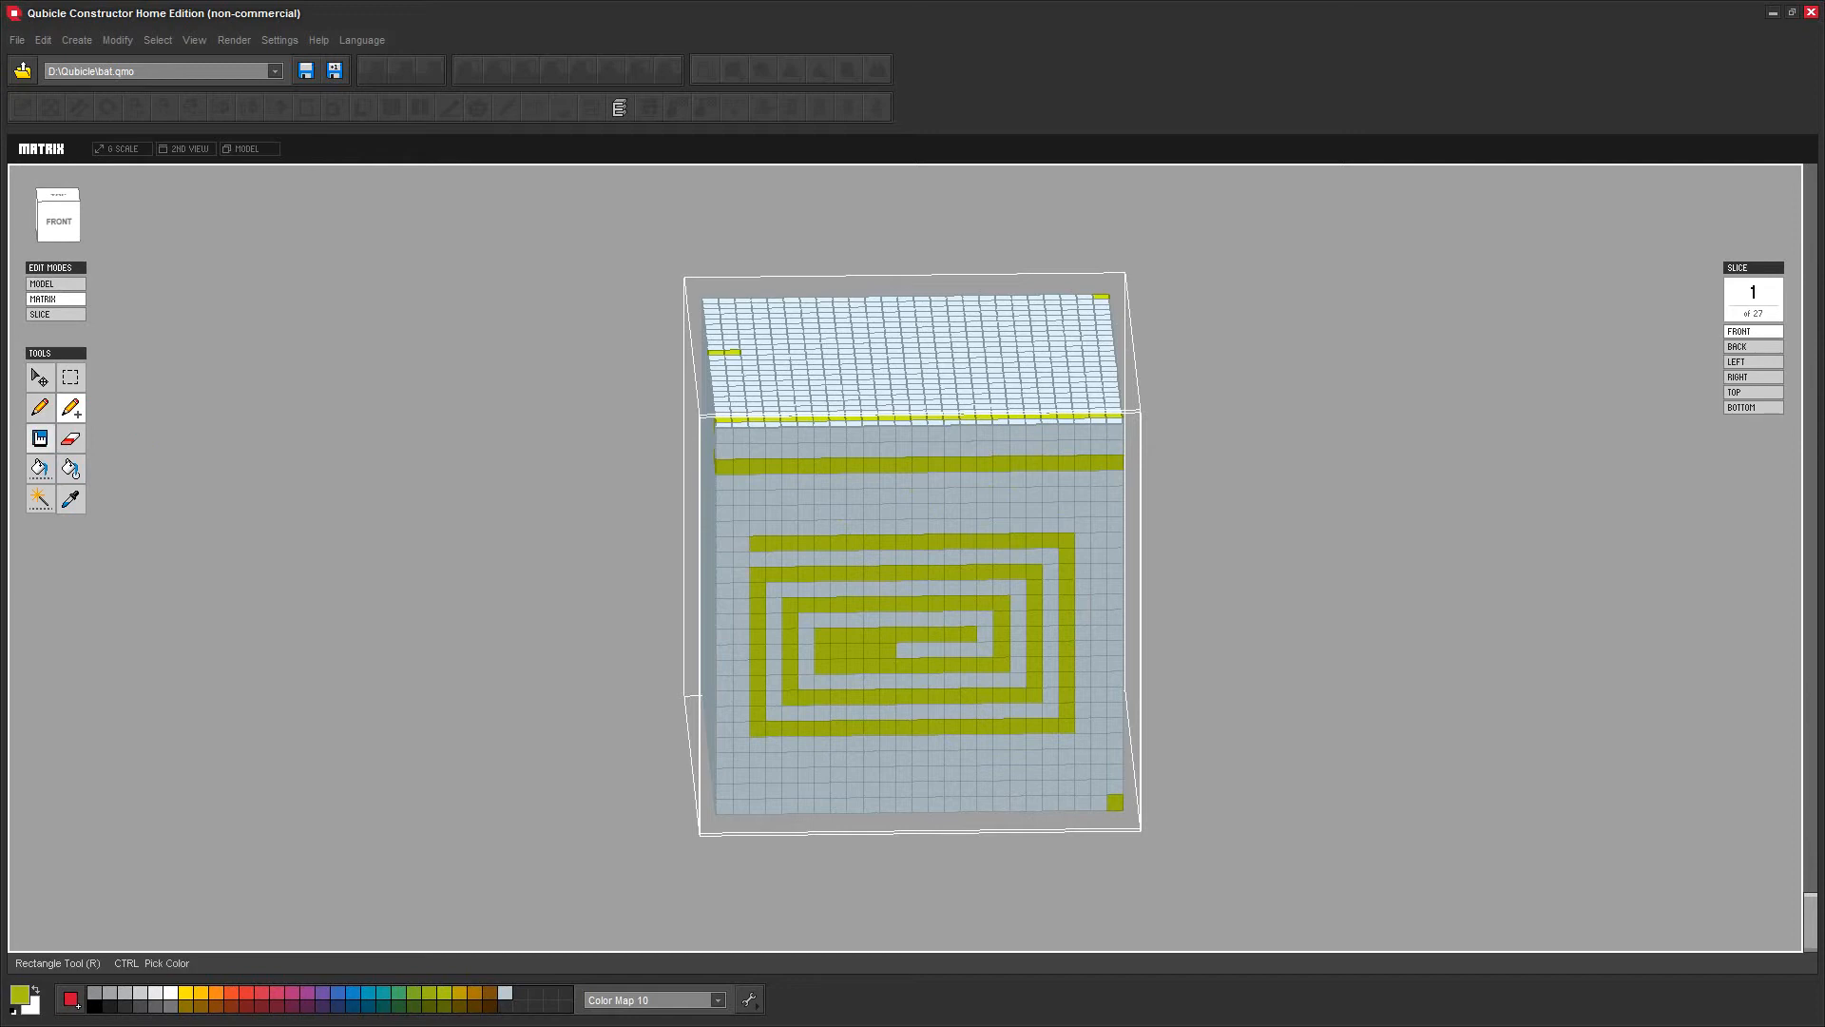
With the Rectangle tool, paint a yellow-green rectangular area over the upper left part of the cuboid's front and top
left_click(40, 437)
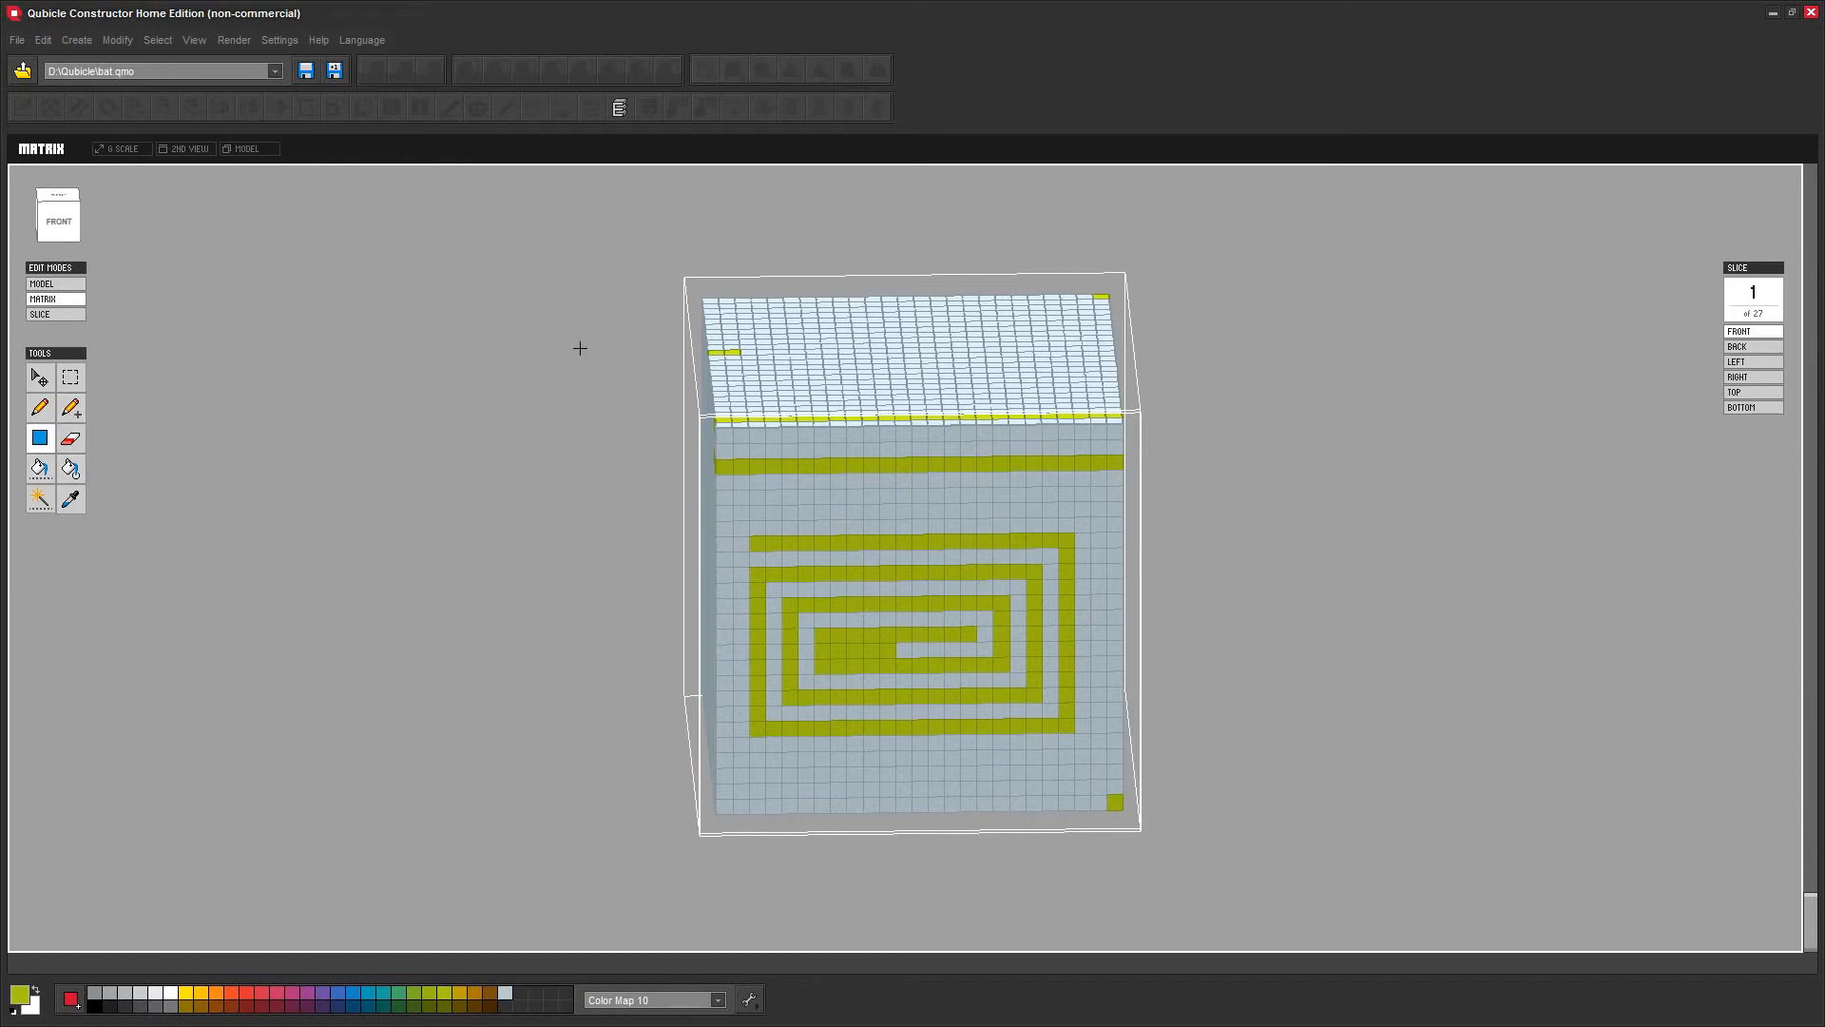
left_click(72, 380)
left_click_drag(551, 225, 837, 543)
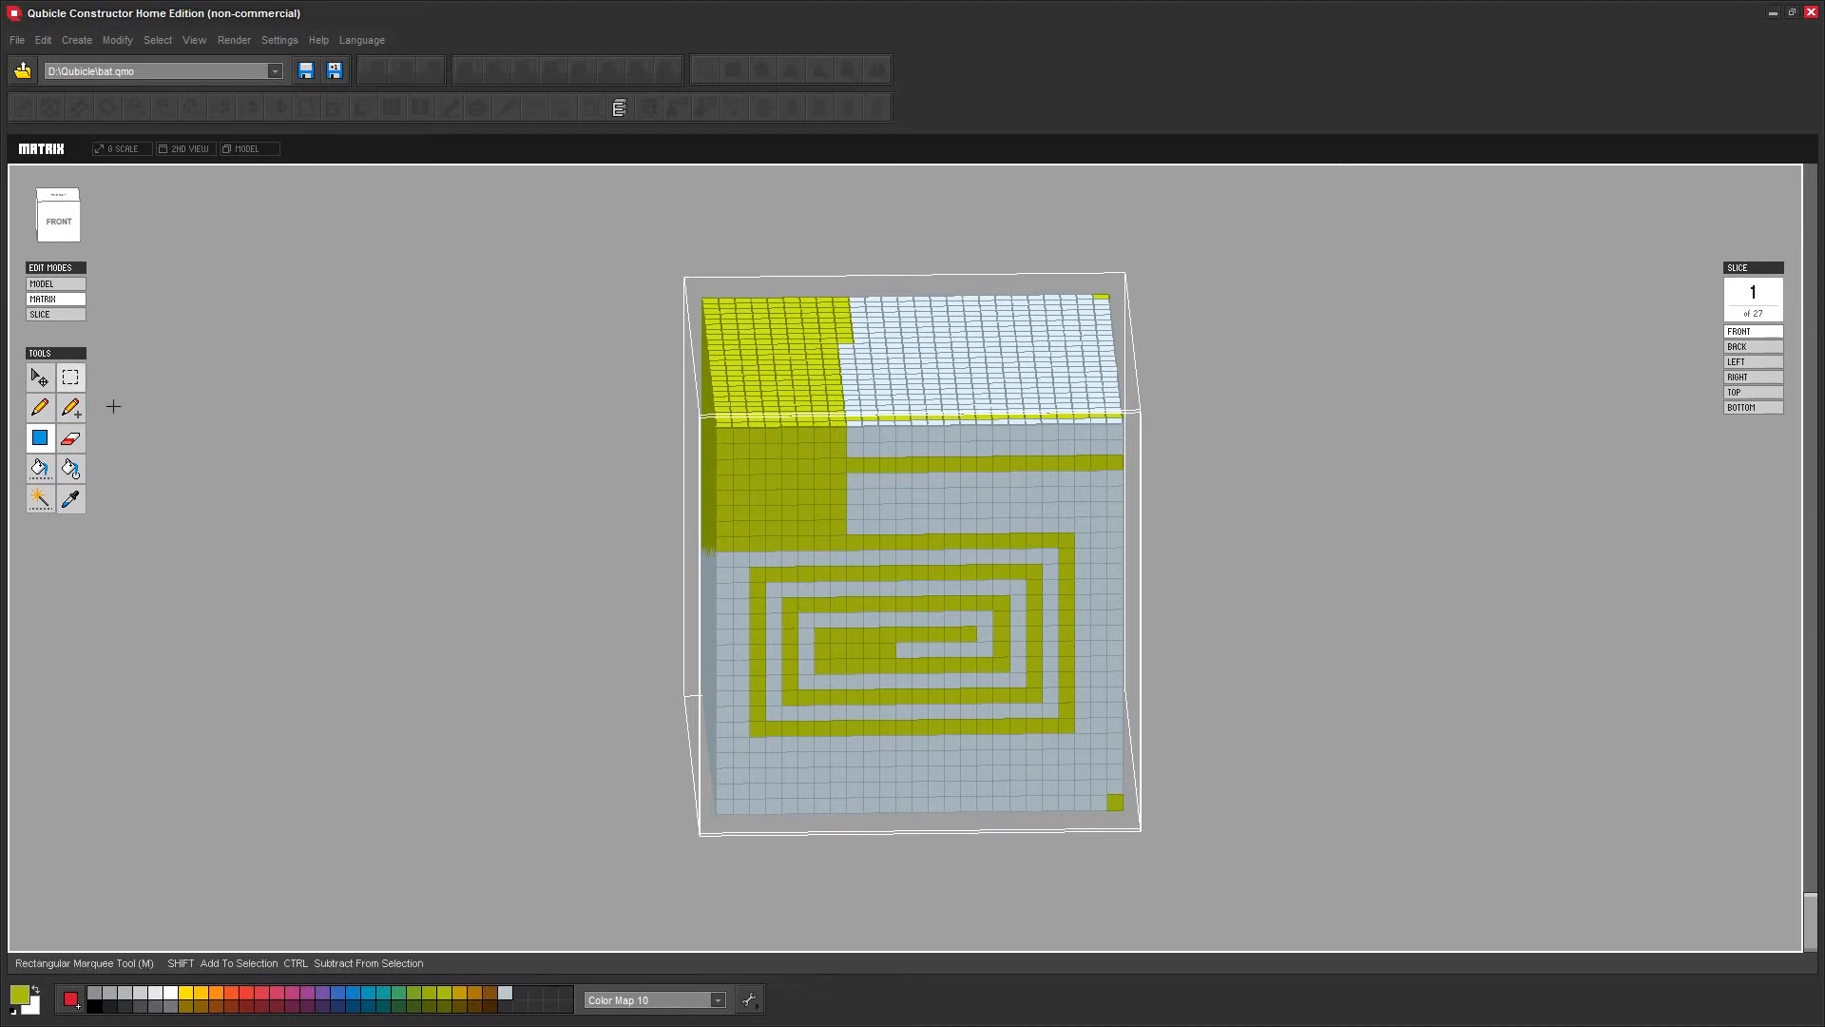
Paint further rectangles from other view angles until the whole cuboid is yellow-green
right_click_drag(408, 693, 722, 571)
left_click_drag(603, 294, 774, 570)
right_click_drag(522, 693, 622, 668)
right_click_drag(377, 583, 1080, 786)
left_click_drag(1088, 819, 1213, 887)
right_click_drag(1236, 881, 408, 679)
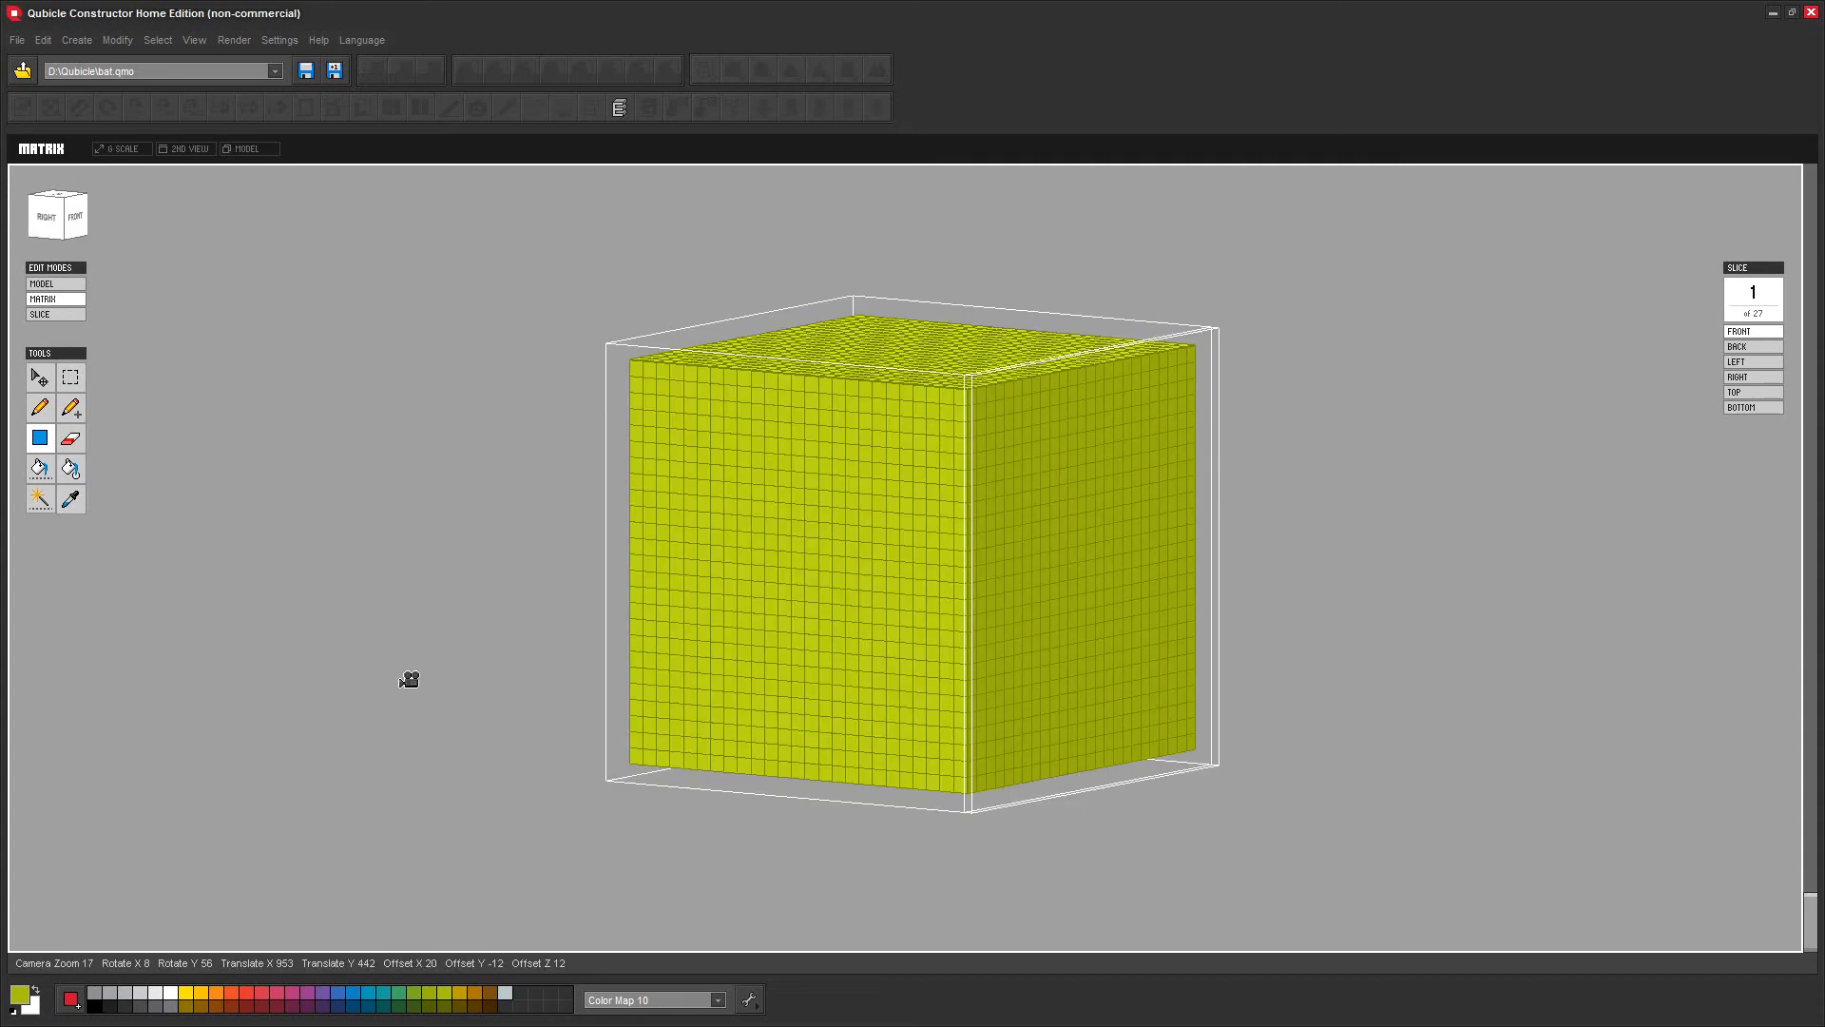
Recolour the whole cuboid yellow with the Paint Bucket tool in Fill All mode
left_click(39, 468)
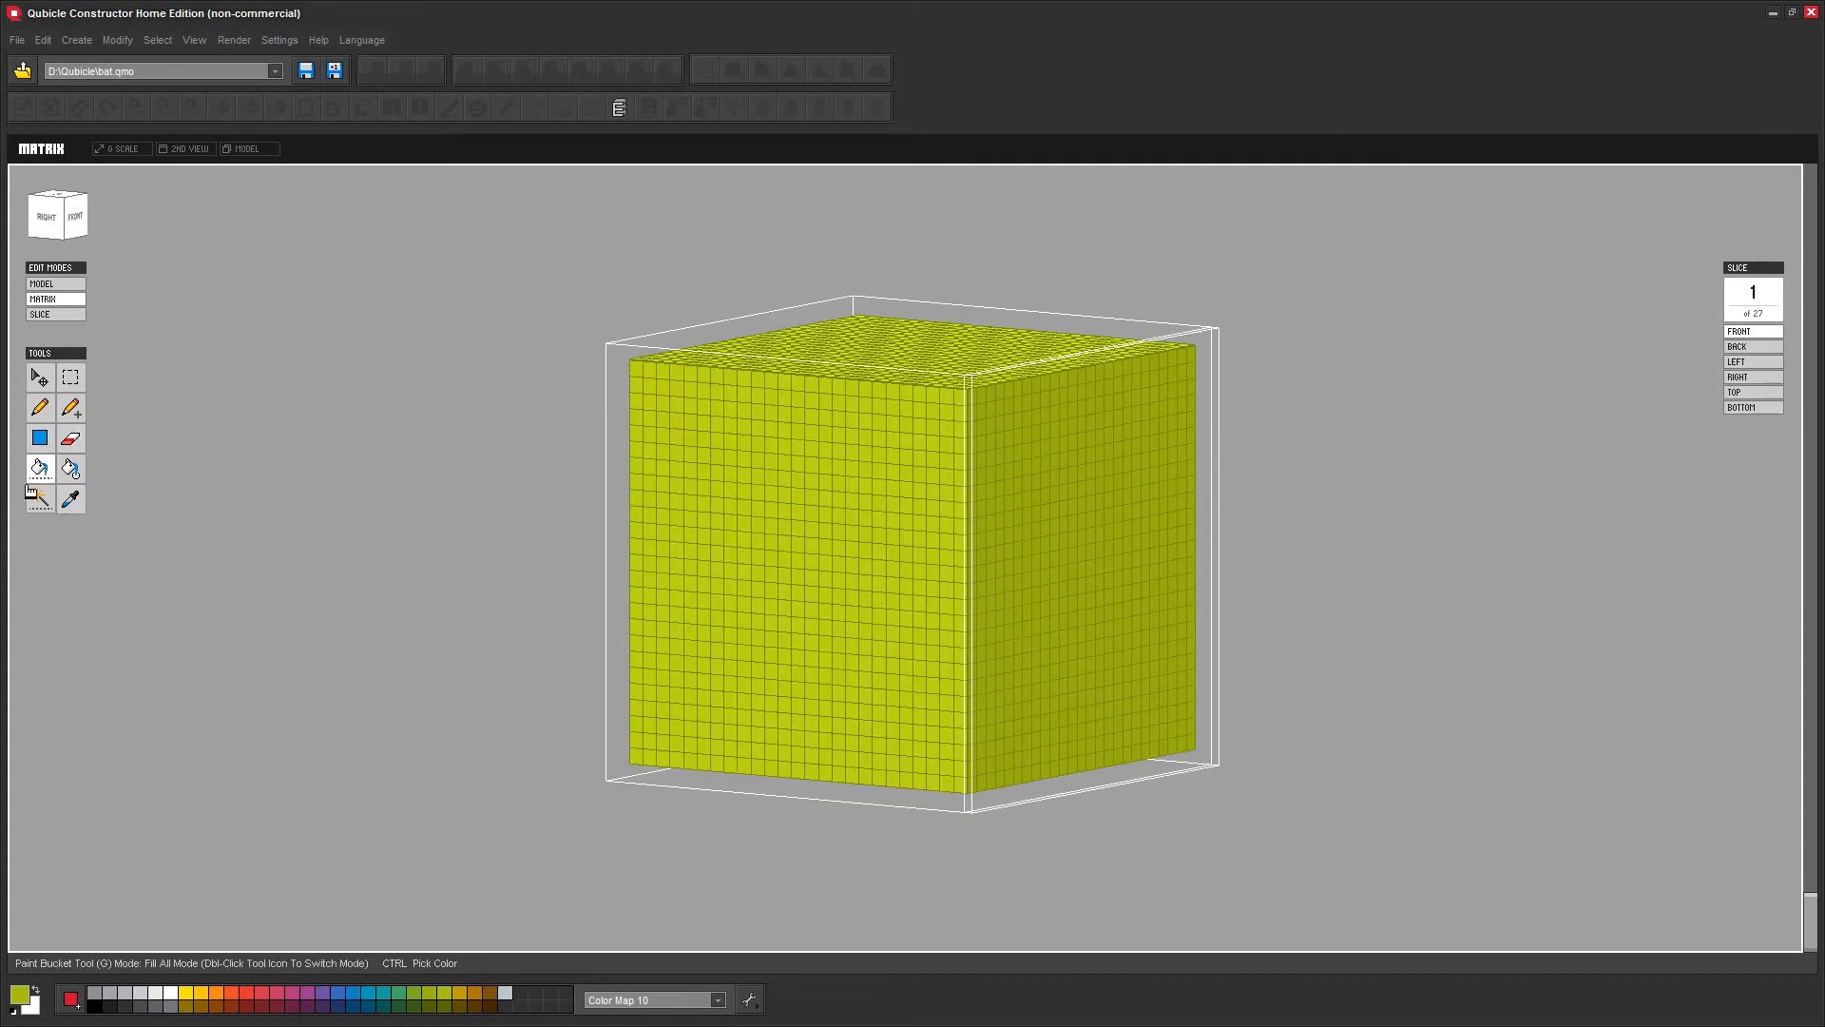
right_click_drag(1194, 685, 1301, 691)
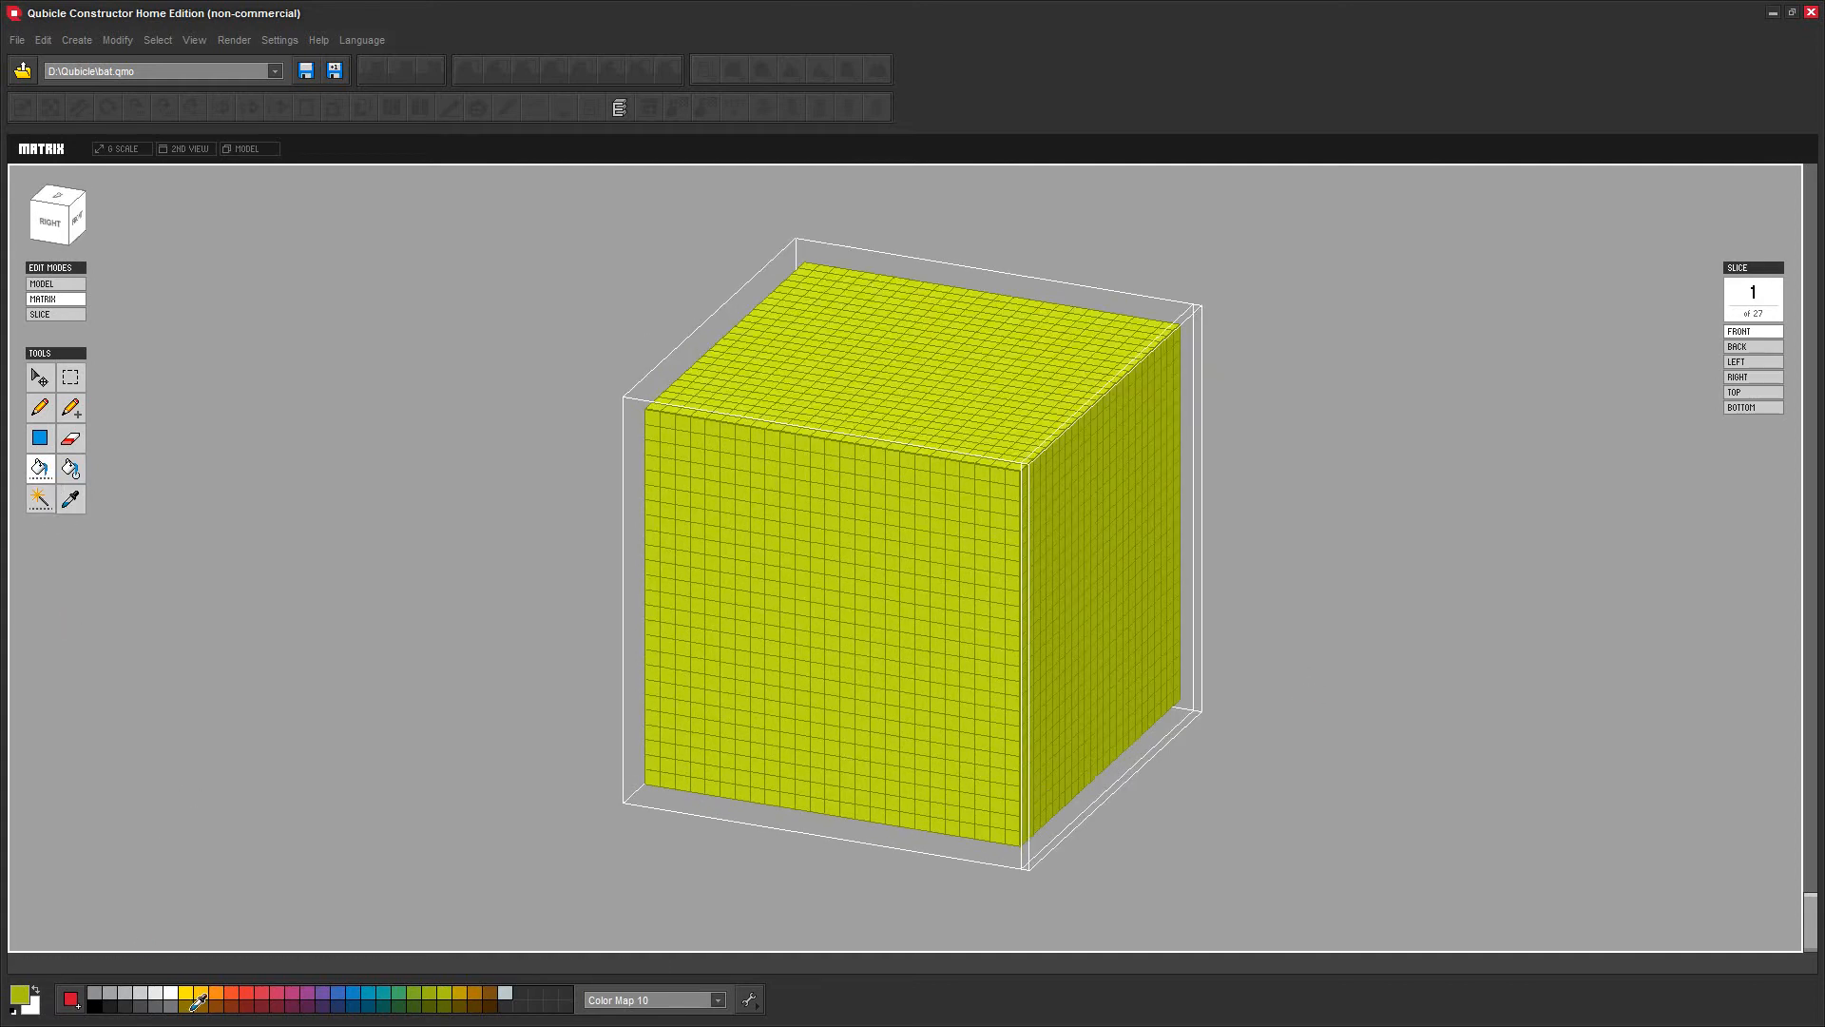
left_click(771, 555)
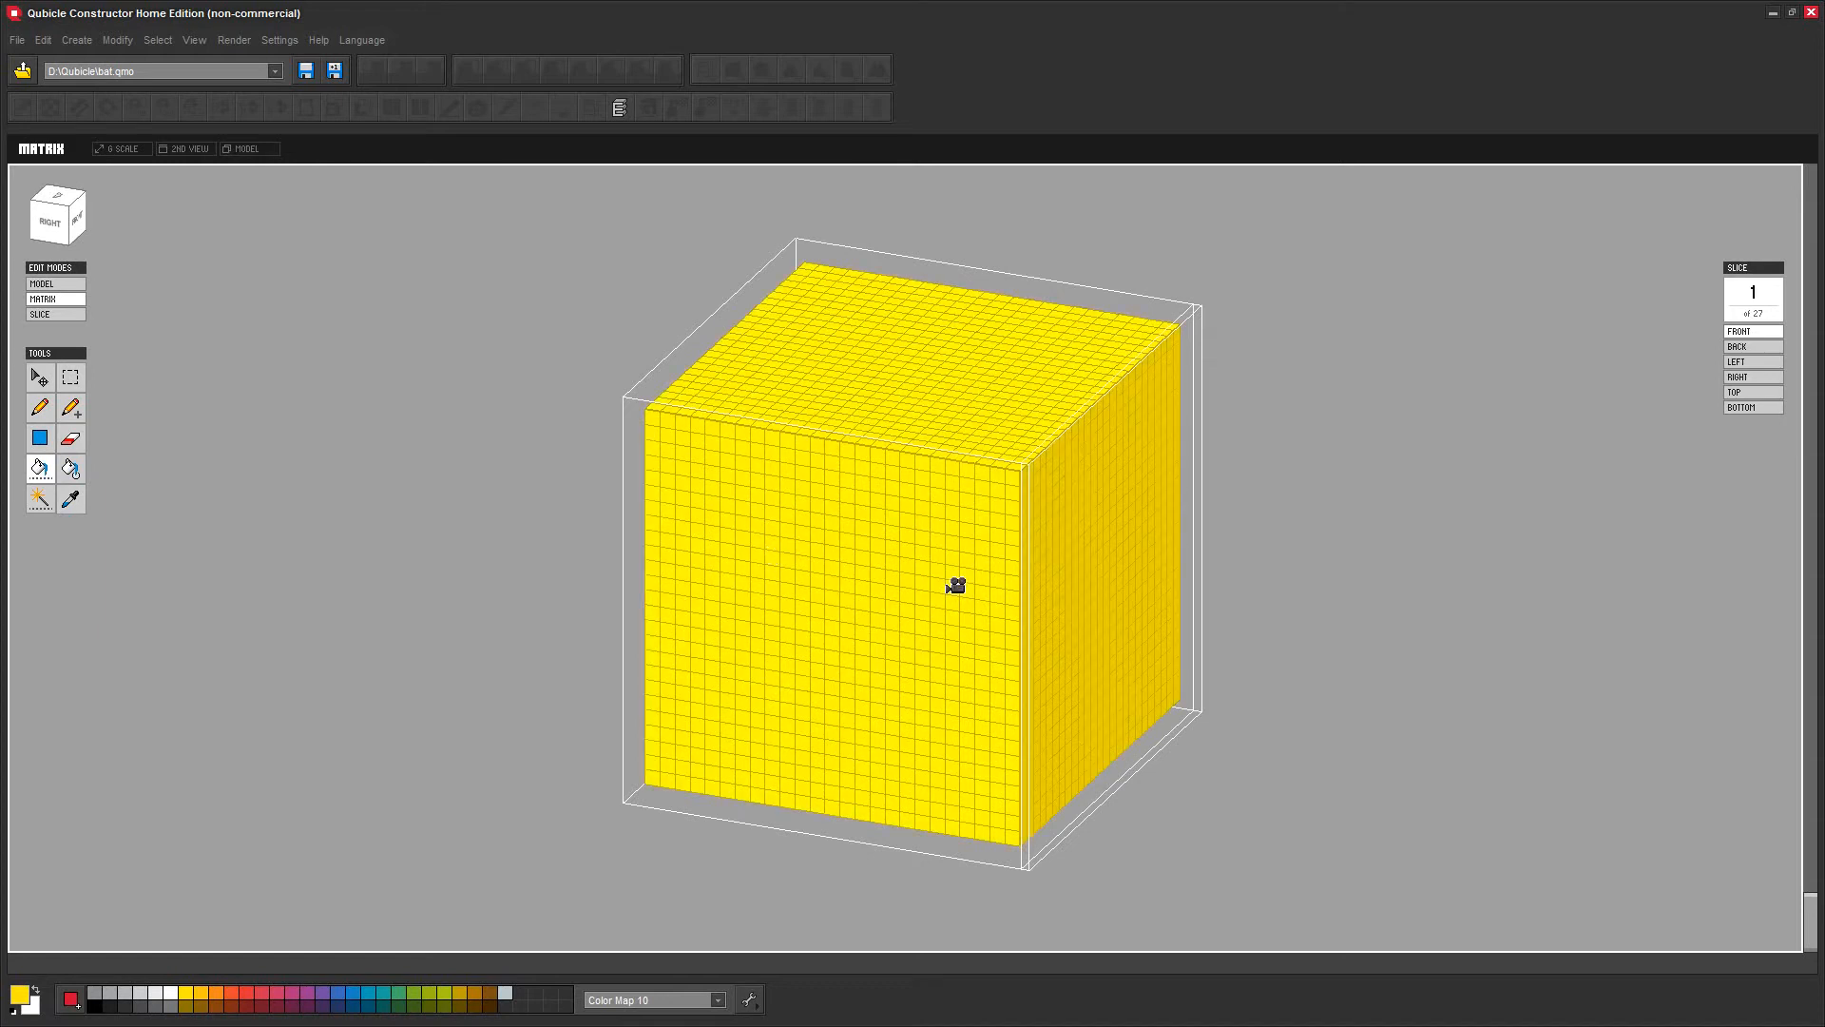
Recolour the whole cuboid green with the Paint Bucket tool
mouse_move(1410, 757)
right_mouse_down()
mouse_move(1177, 701)
mouse_move(1124, 743)
right_mouse_up()
left_click(399, 991)
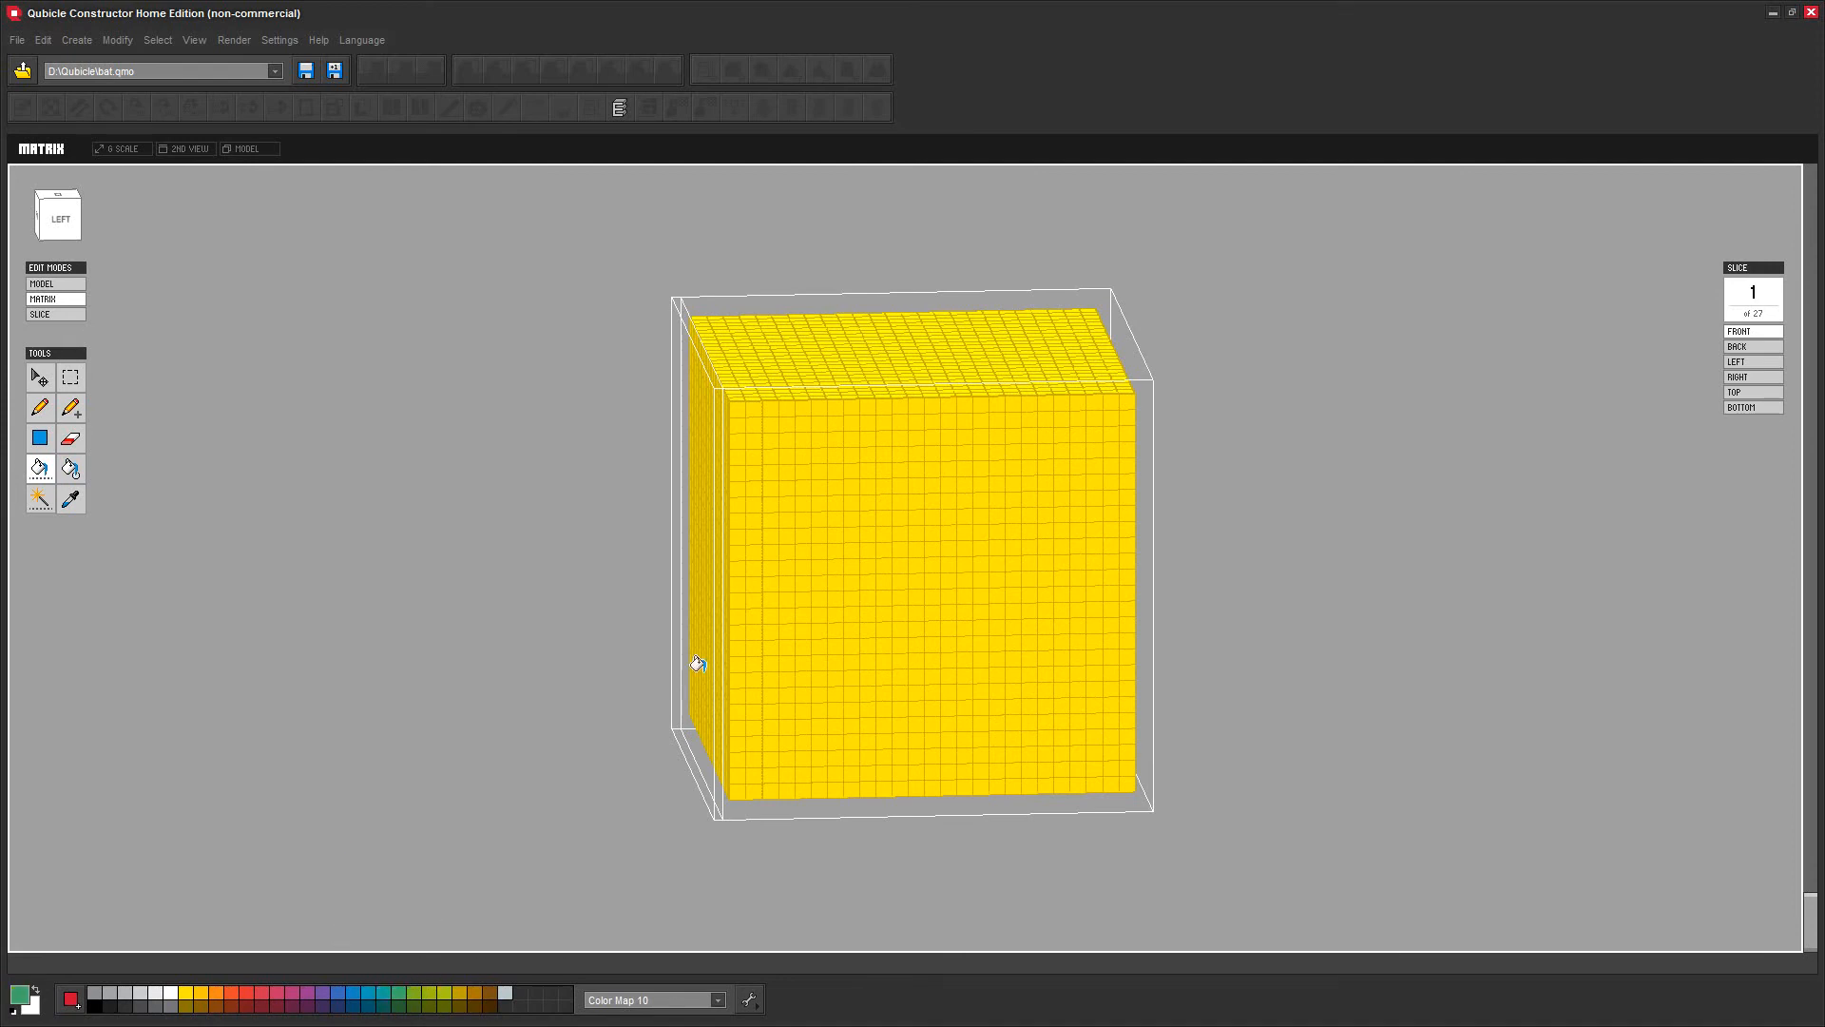
left_click(796, 485)
Draw three straight horizontal orange lines, each shorter than the one above, across the green cuboid's front face with the Pencil
left_click(39, 414)
left_click(230, 993)
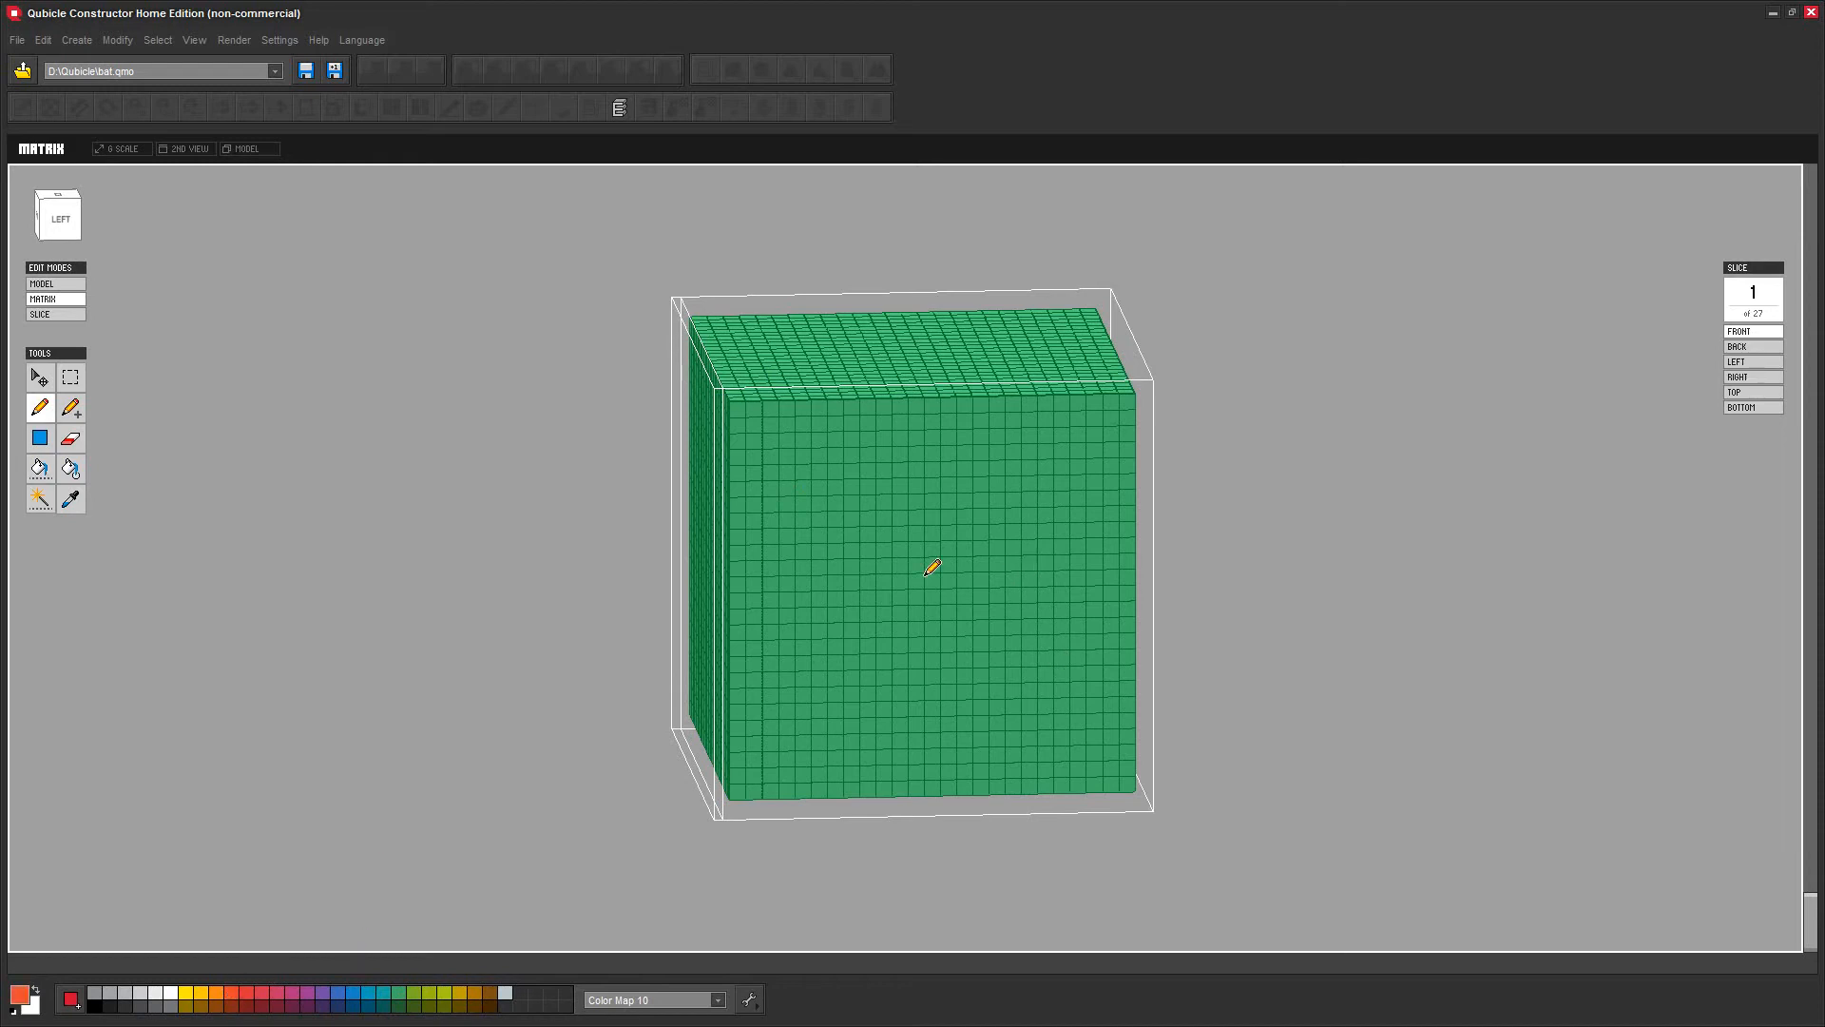
left_click(741, 523)
left_click(1132, 517, "shift")
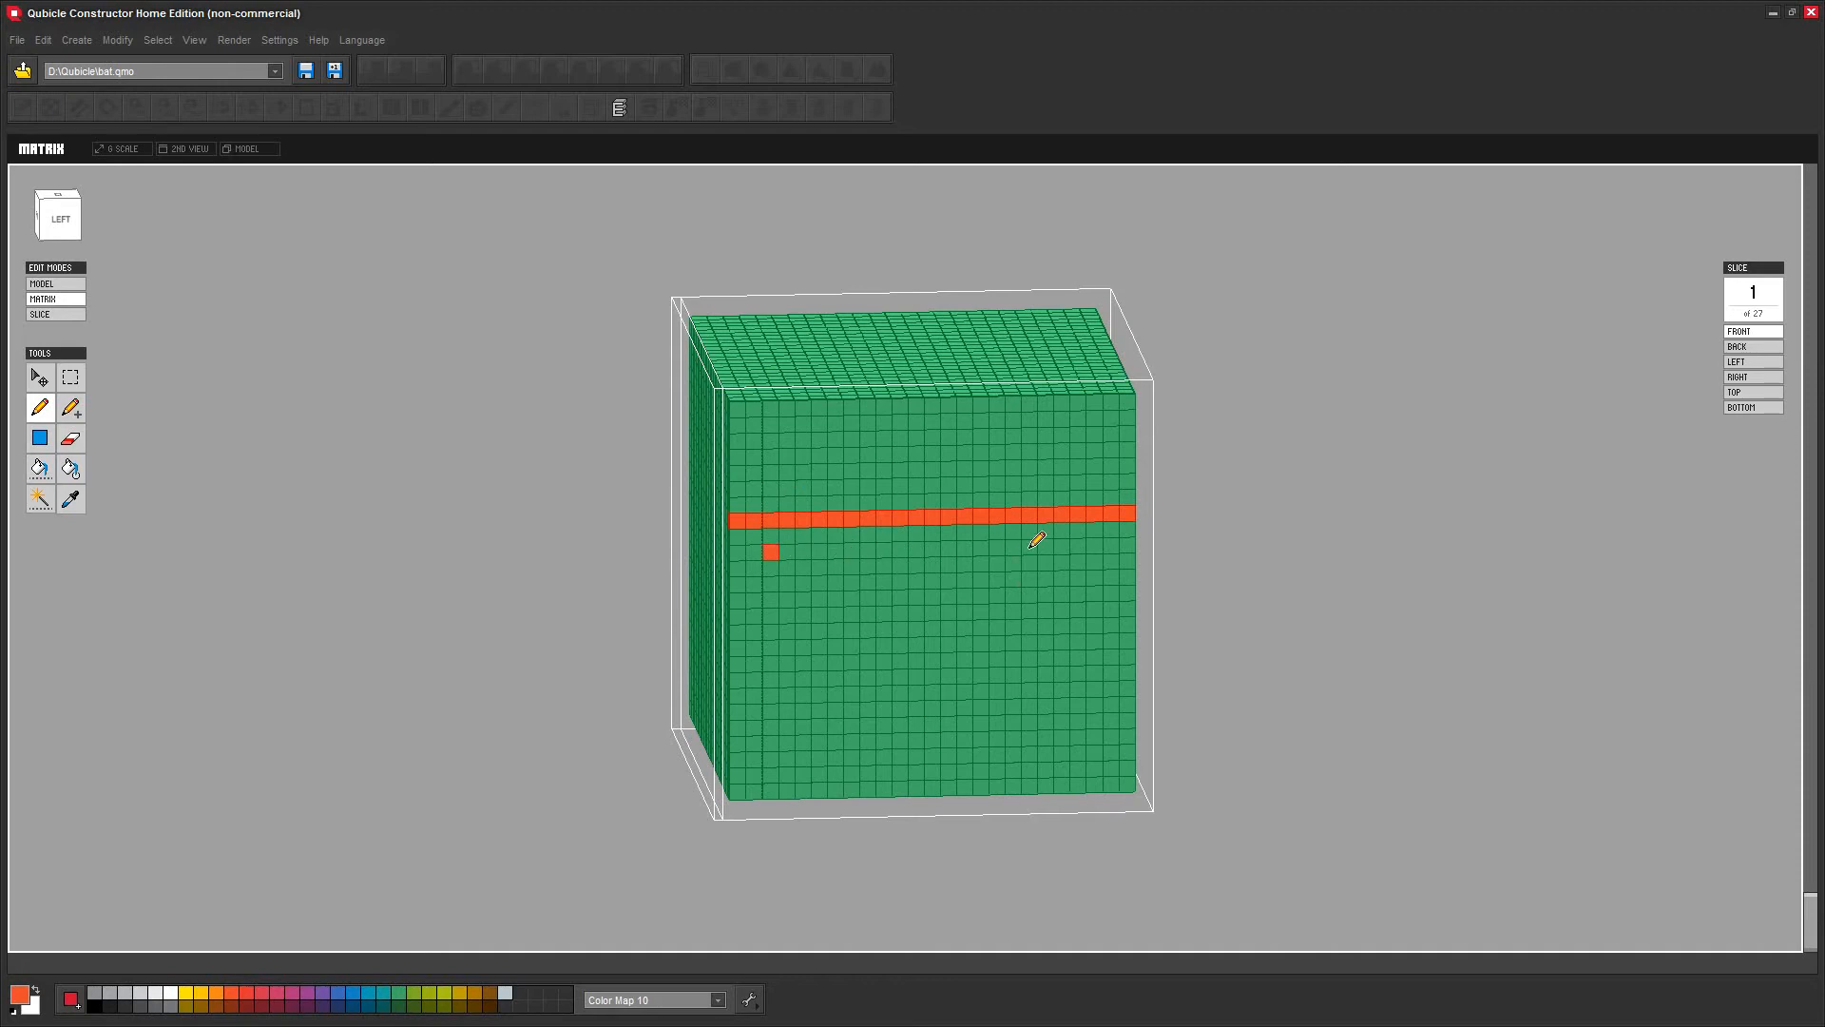
left_click(1096, 548, "shift")
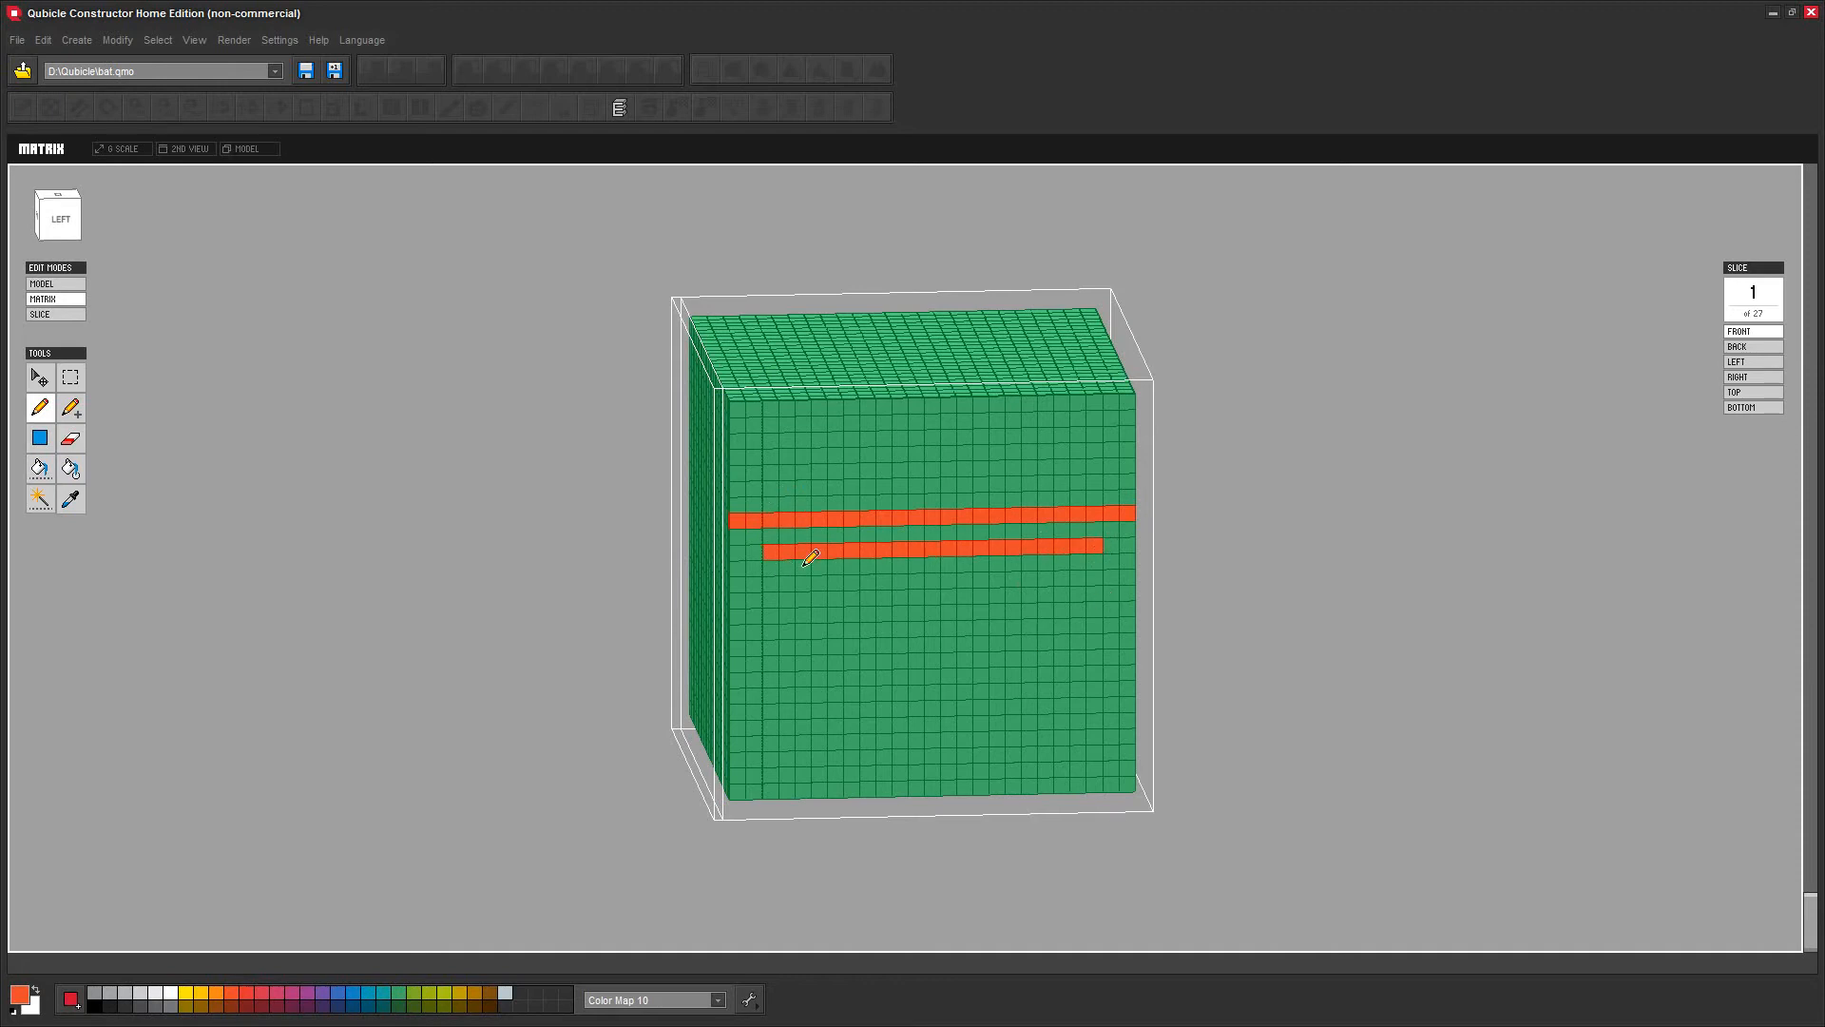
left_click(1066, 579, "shift")
right_click_drag(1285, 657, 1295, 635)
scroll(1146, 634, "up", 6)
right_click_drag(1418, 564, 1397, 582)
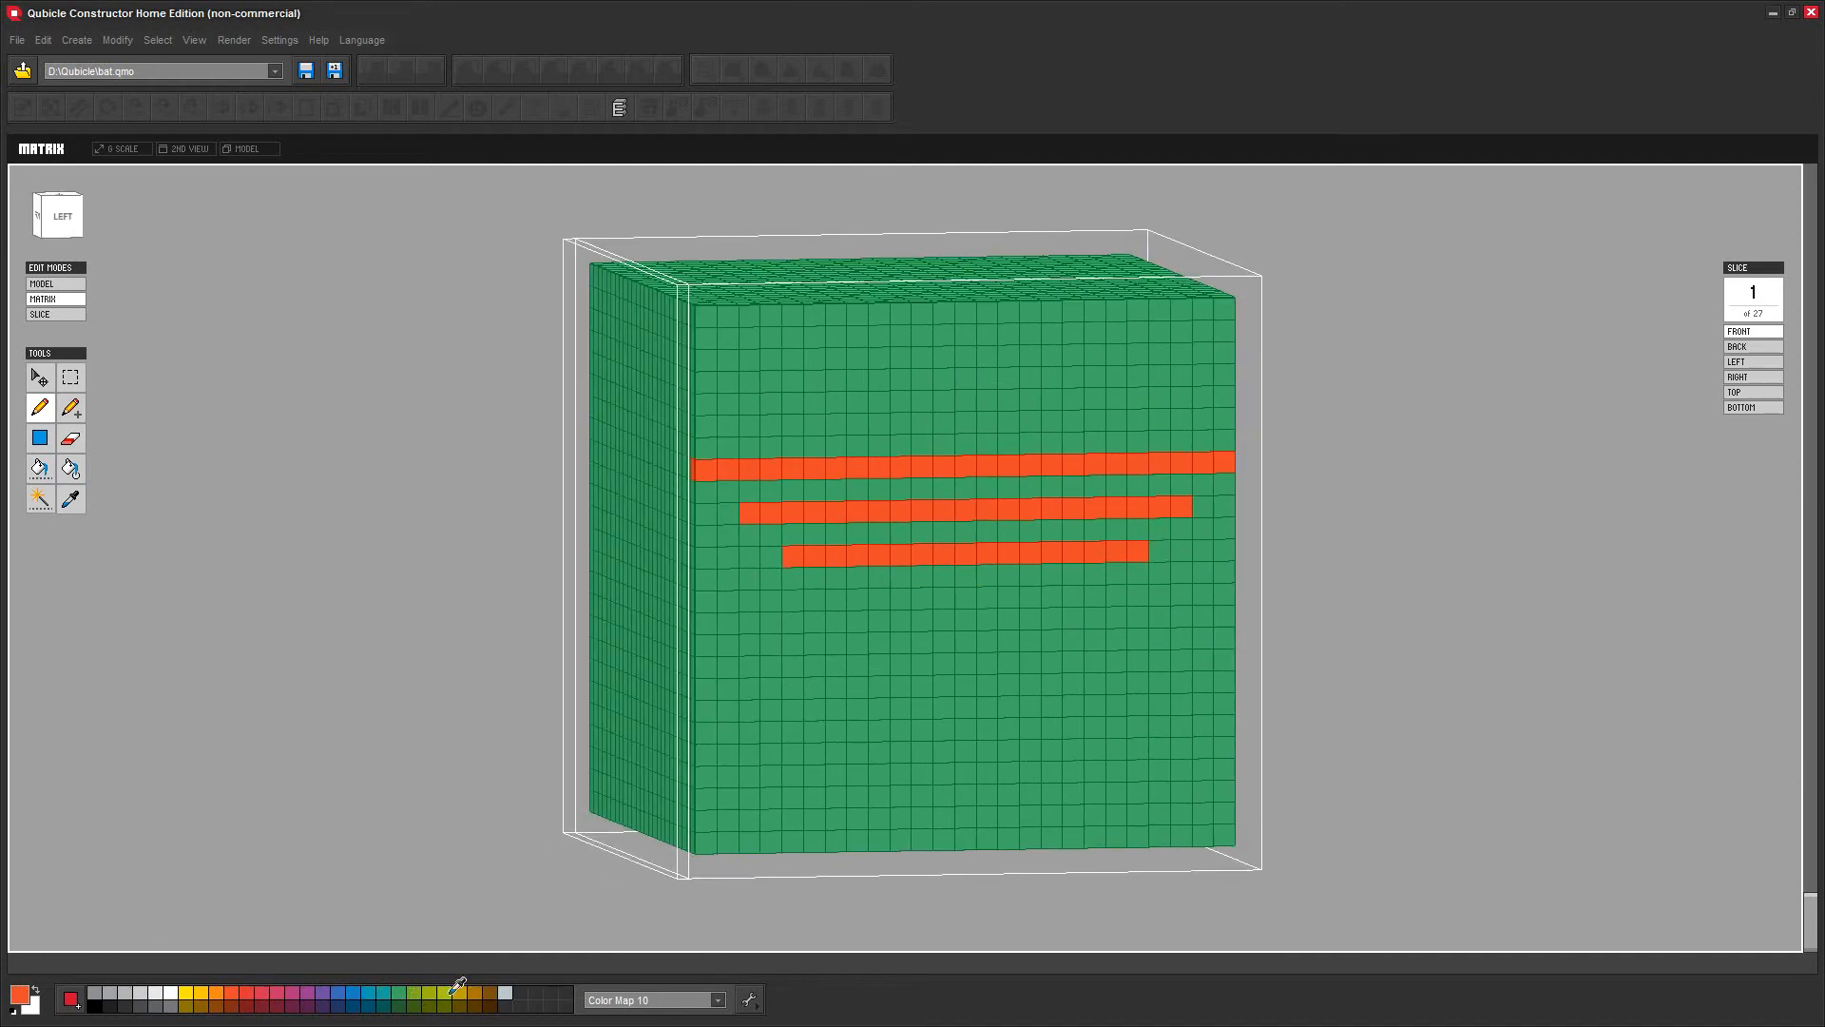
Recolour all three orange stripes blue at once with the Paint Bucket tool
left_click(40, 468)
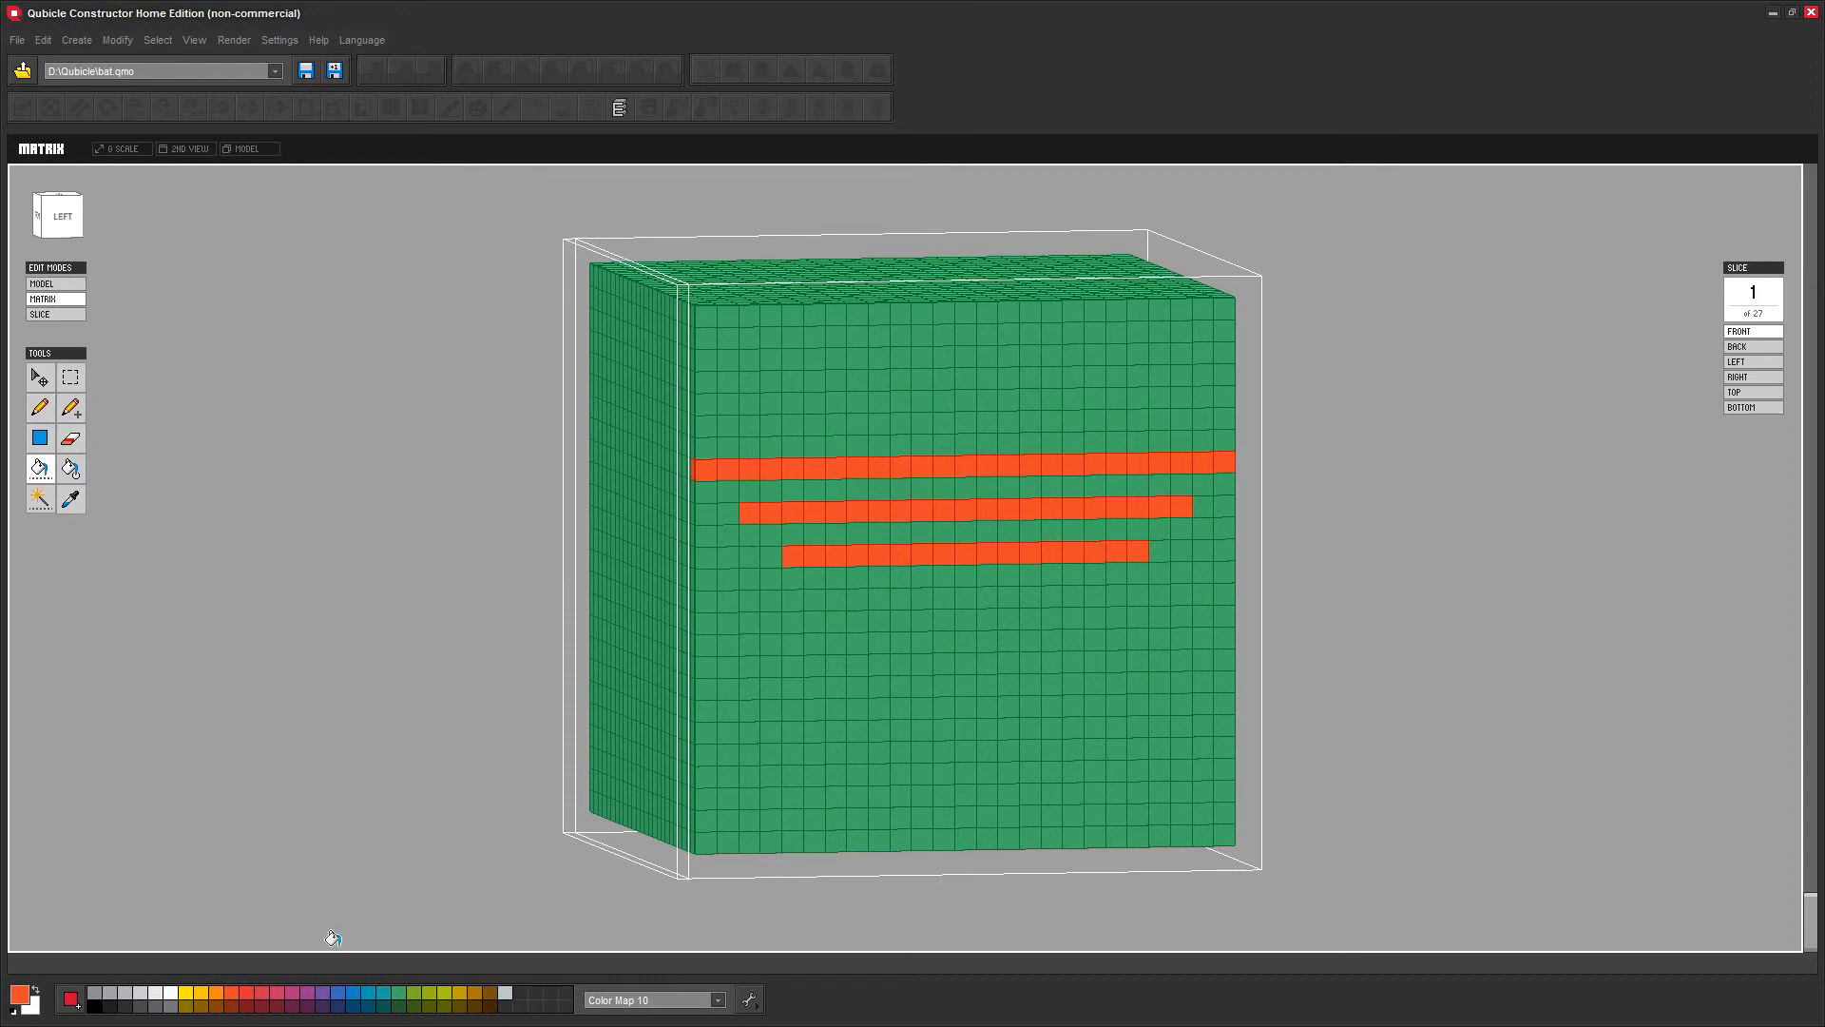
left_click(339, 994)
left_click(699, 459)
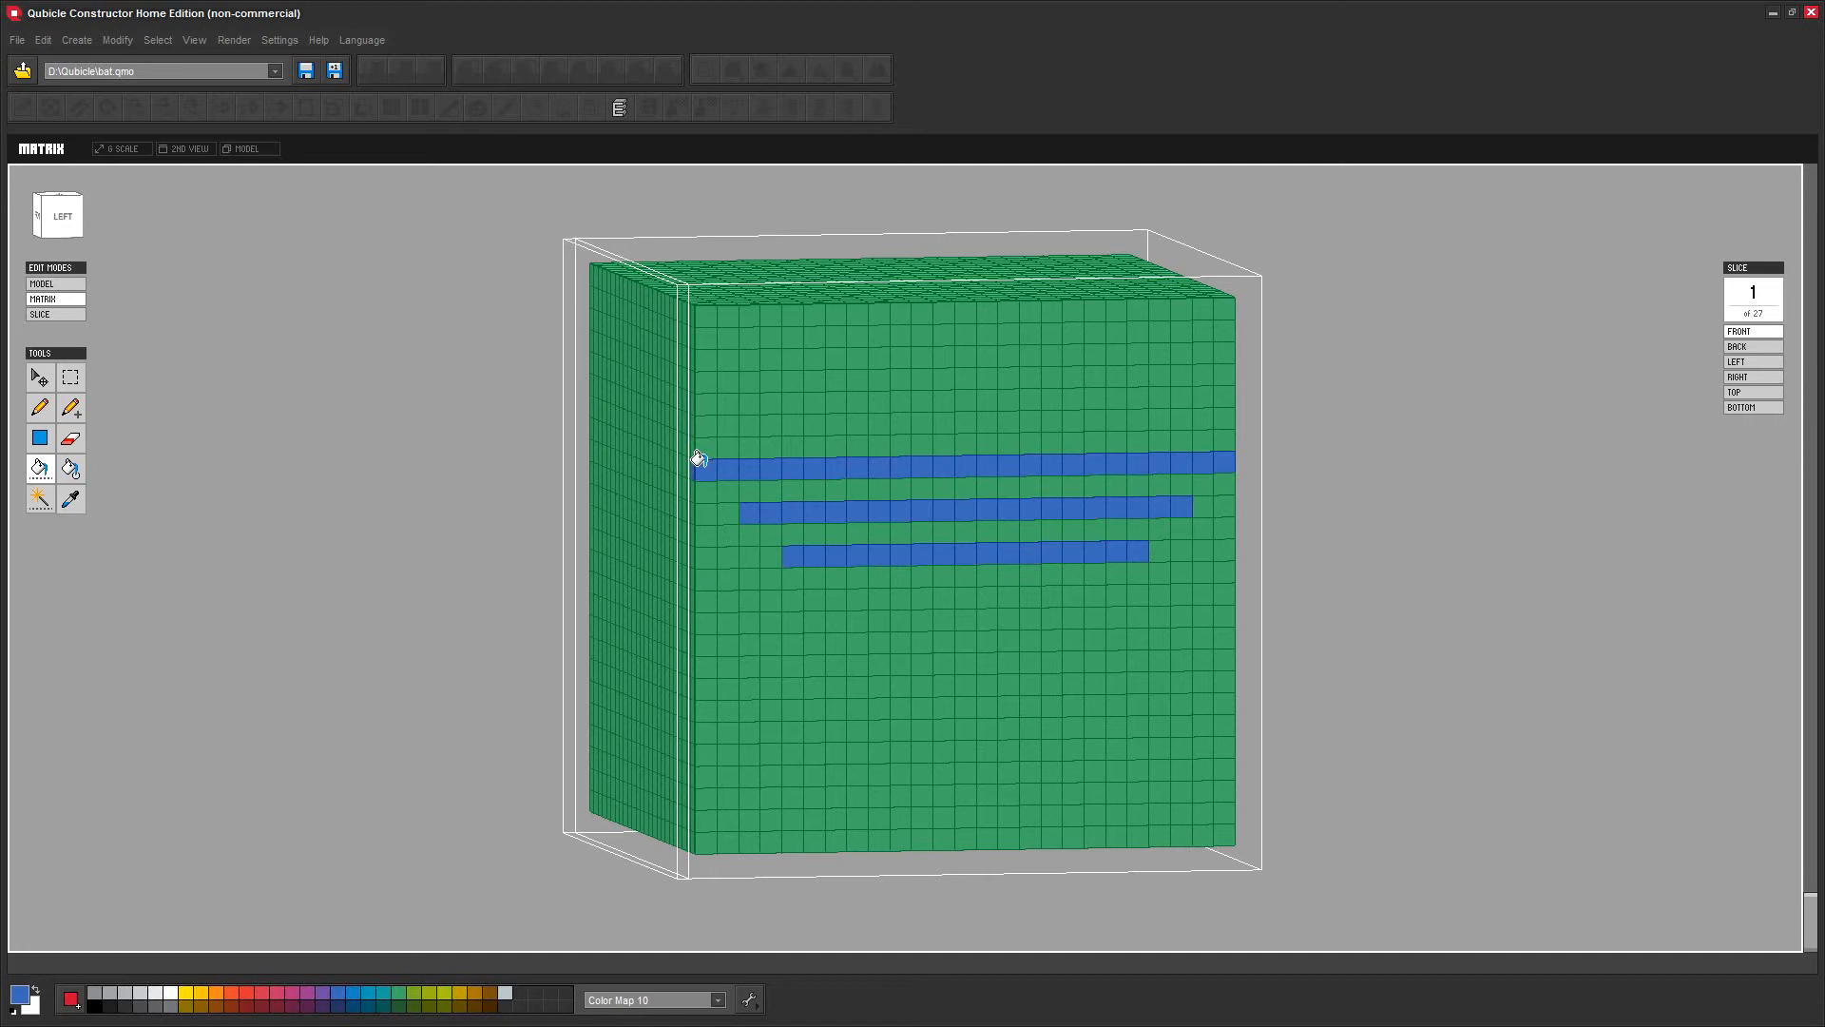
right_click_drag(1296, 545, 745, 526)
key("w")
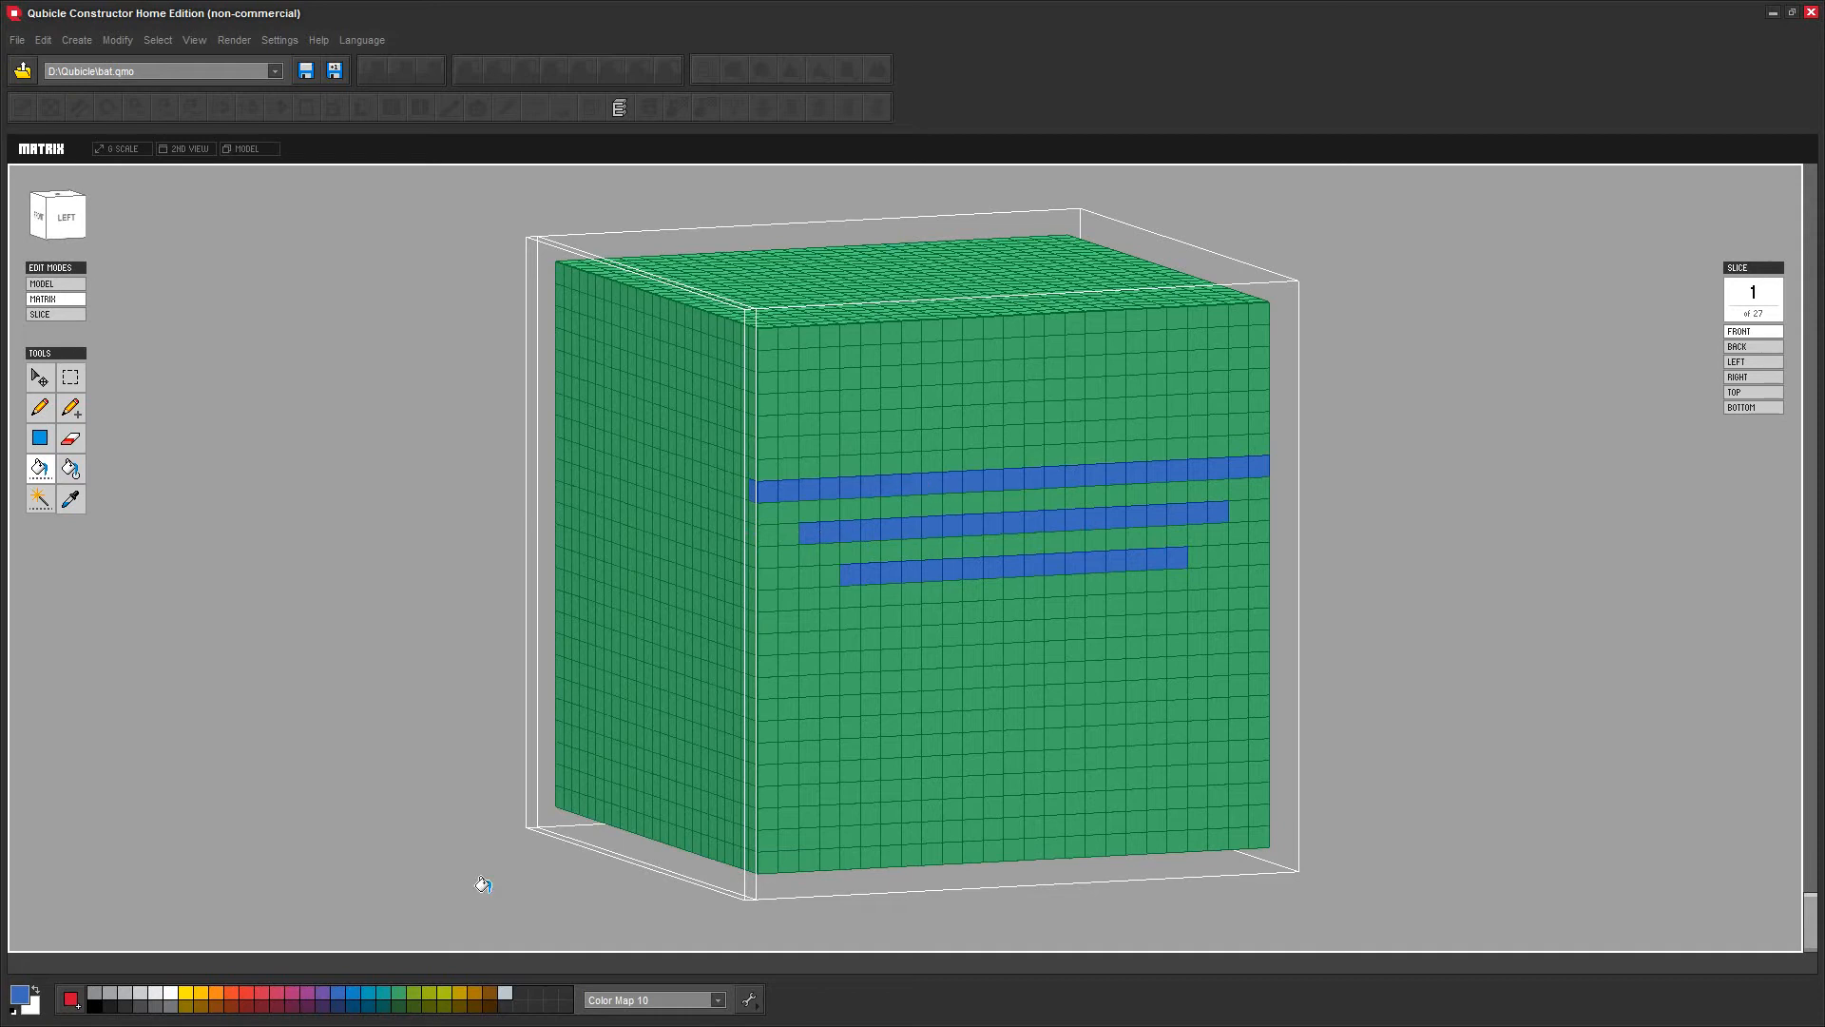
Recolour the three stripes yellow-green and finally purple with the same fill tool
left_click(457, 989)
left_click(911, 572)
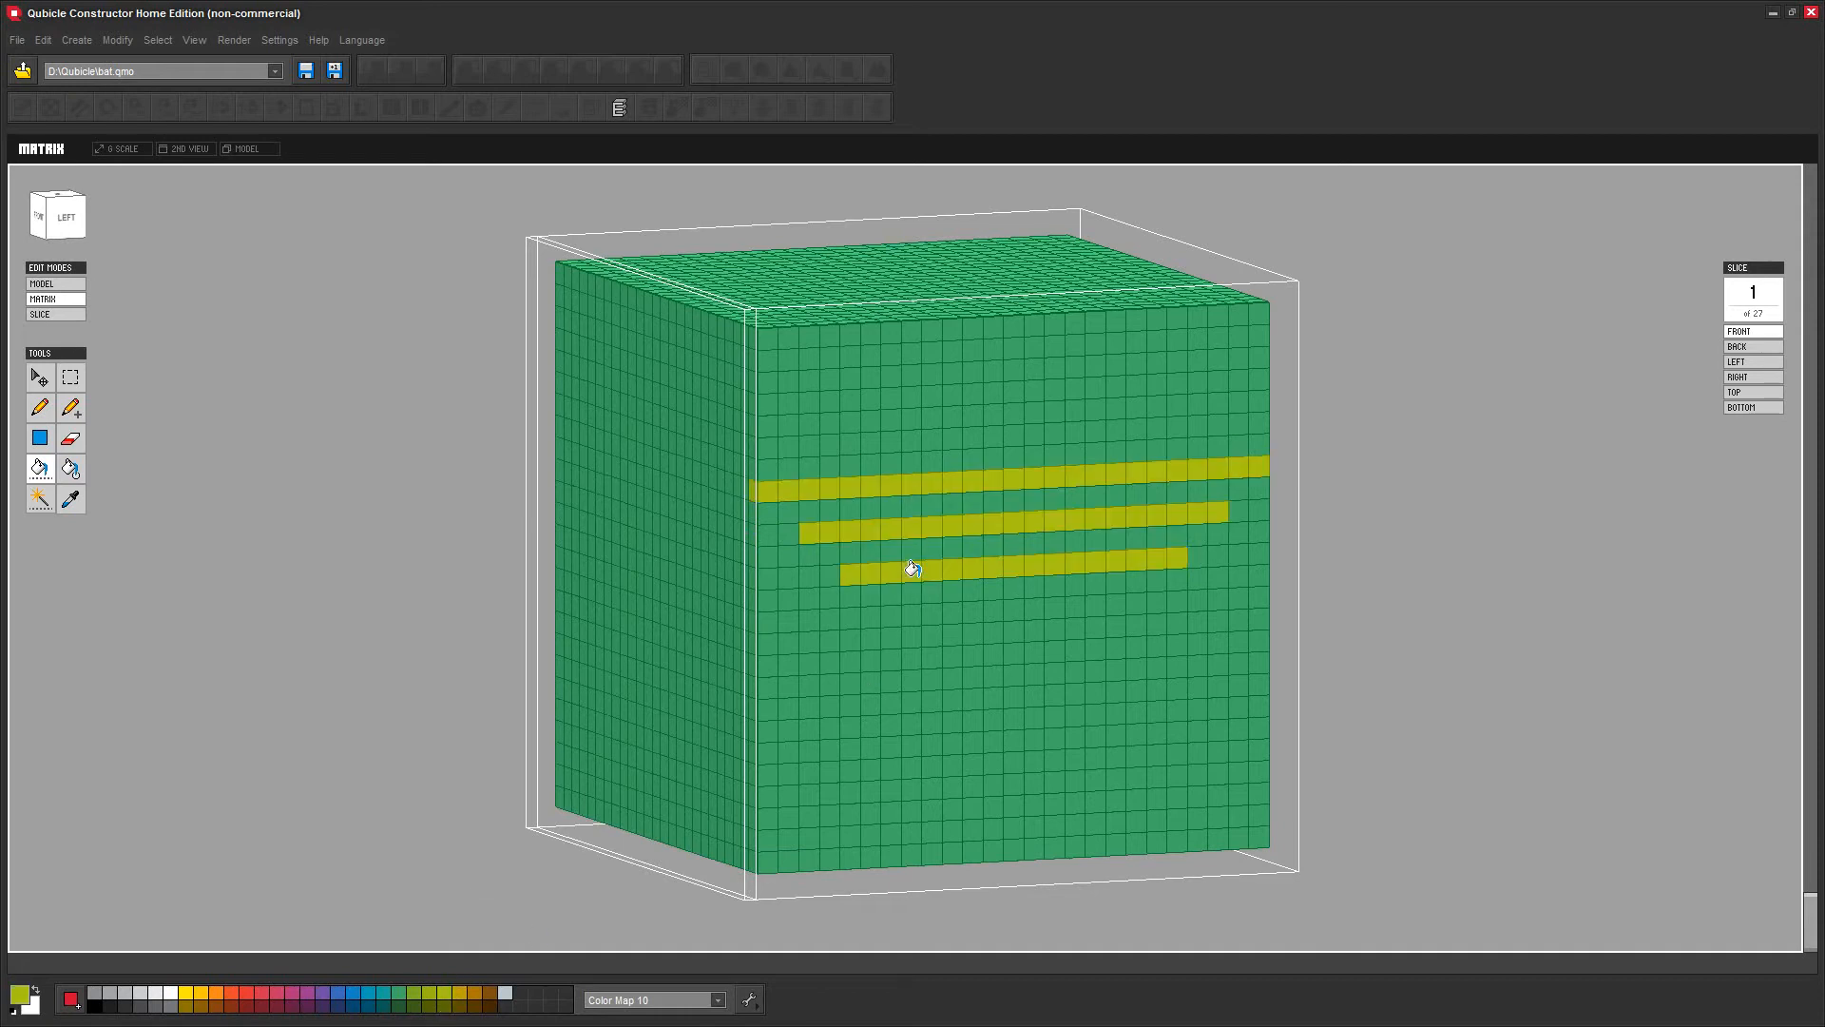
left_click(324, 991)
left_click(964, 481)
mouse_move(1341, 568)
right_mouse_down()
mouse_move(1459, 570)
mouse_move(1259, 563)
mouse_move(1132, 590)
mouse_move(1299, 574)
mouse_move(1283, 574)
mouse_move(1359, 603)
mouse_move(1324, 589)
right_mouse_up()
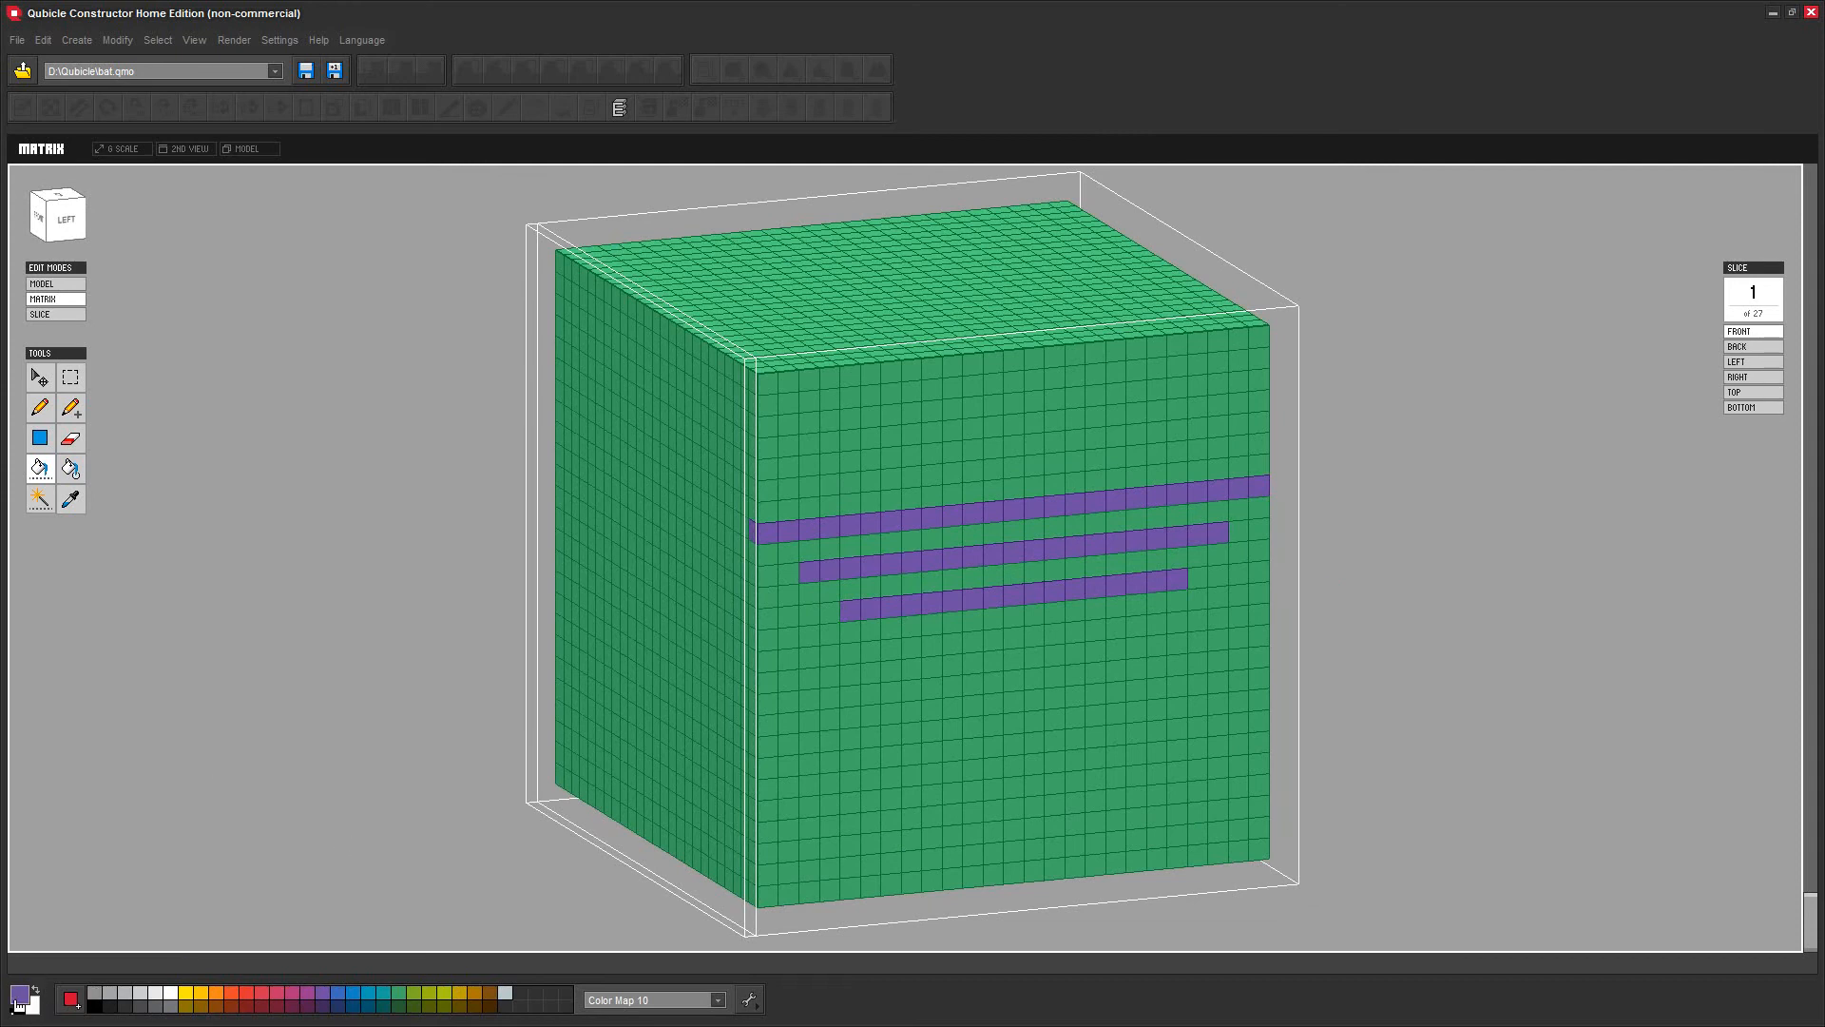
Paint the whole cuboid purple by covering it with one large area of the Rectangle tool
left_click(73, 469)
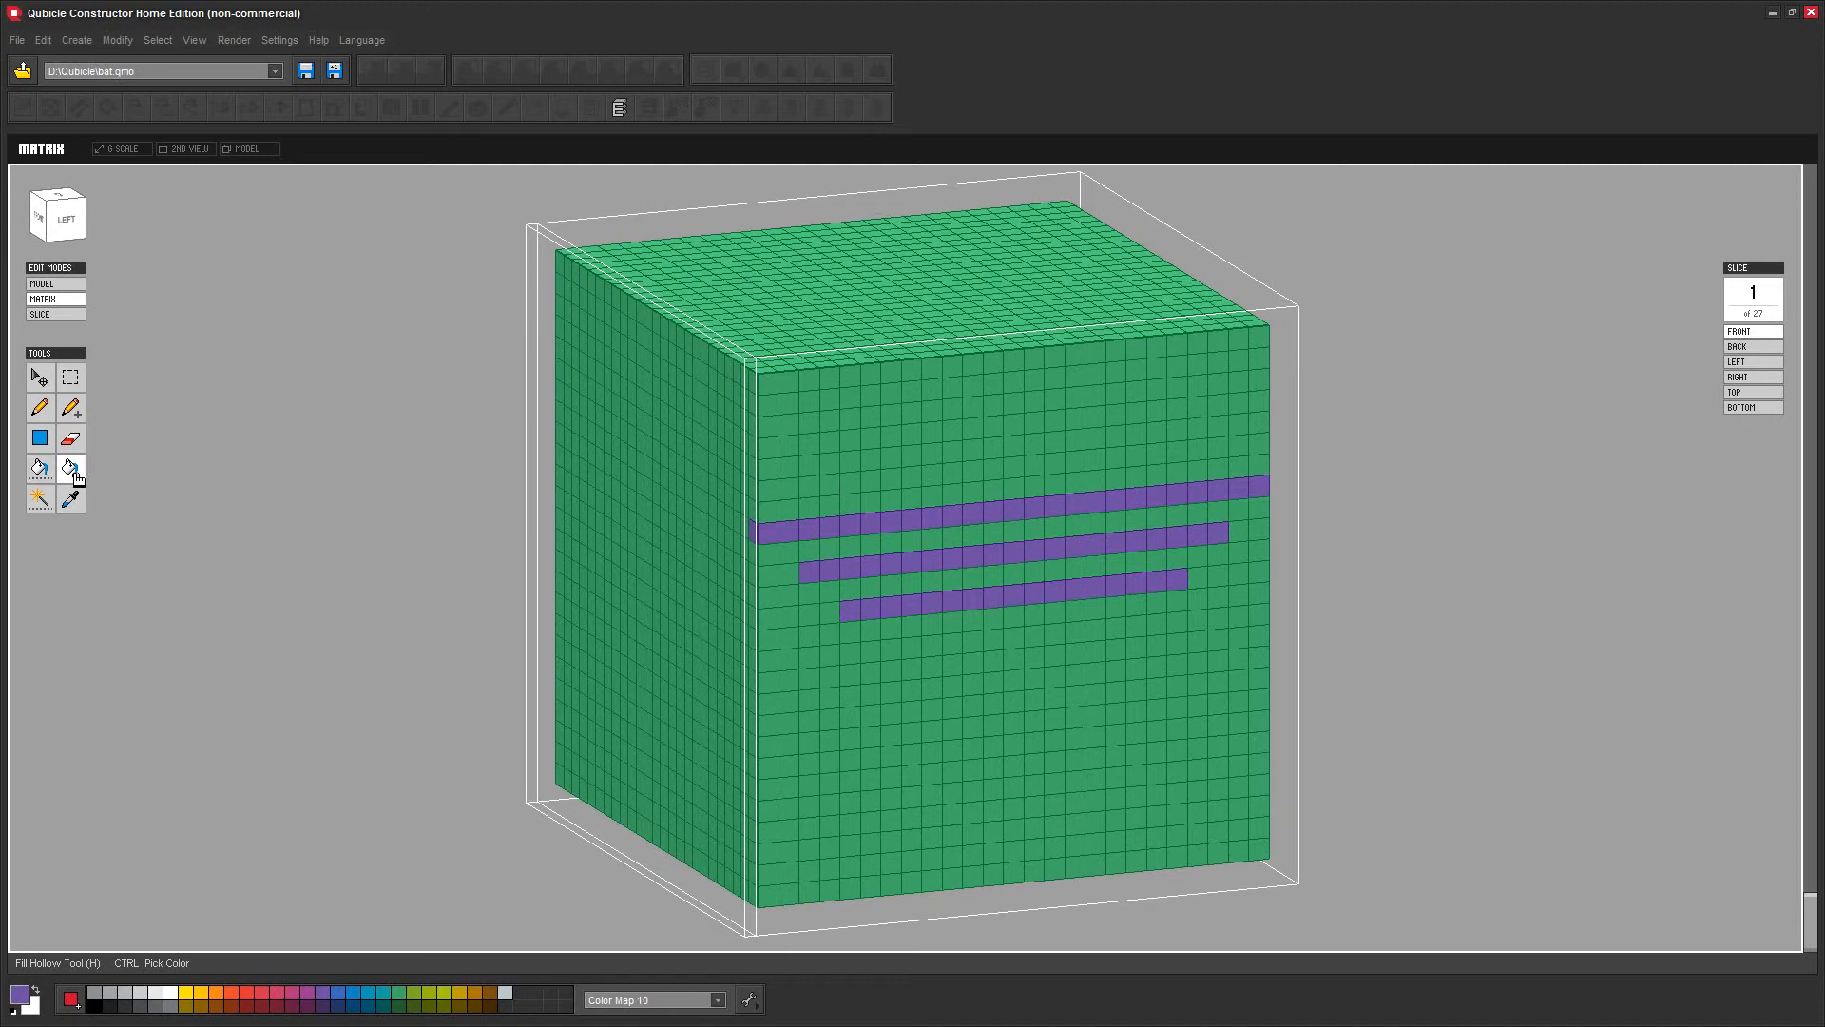
mouse_move(305, 668)
right_mouse_down()
mouse_move(358, 698)
mouse_move(294, 664)
mouse_move(494, 652)
right_mouse_up()
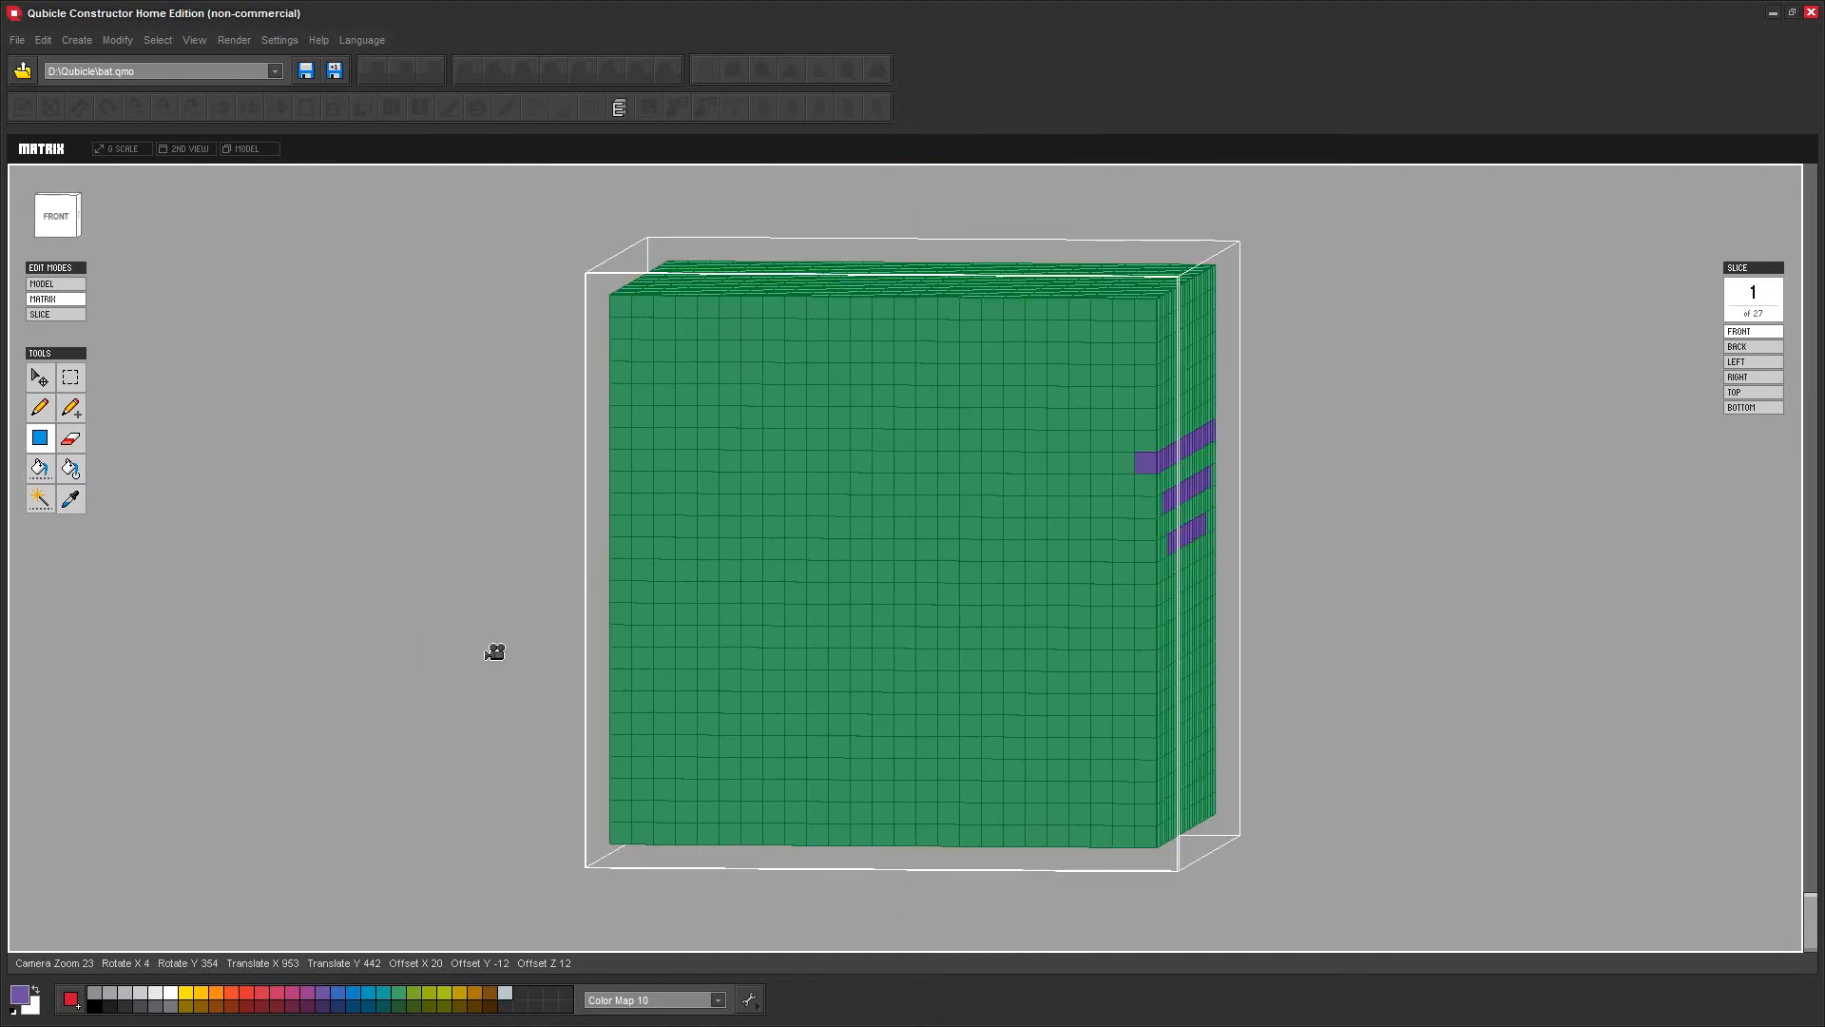
left_click_drag(552, 233, 1372, 921)
mouse_move(1520, 654)
right_mouse_down()
mouse_move(1389, 684)
mouse_move(1119, 671)
right_mouse_up()
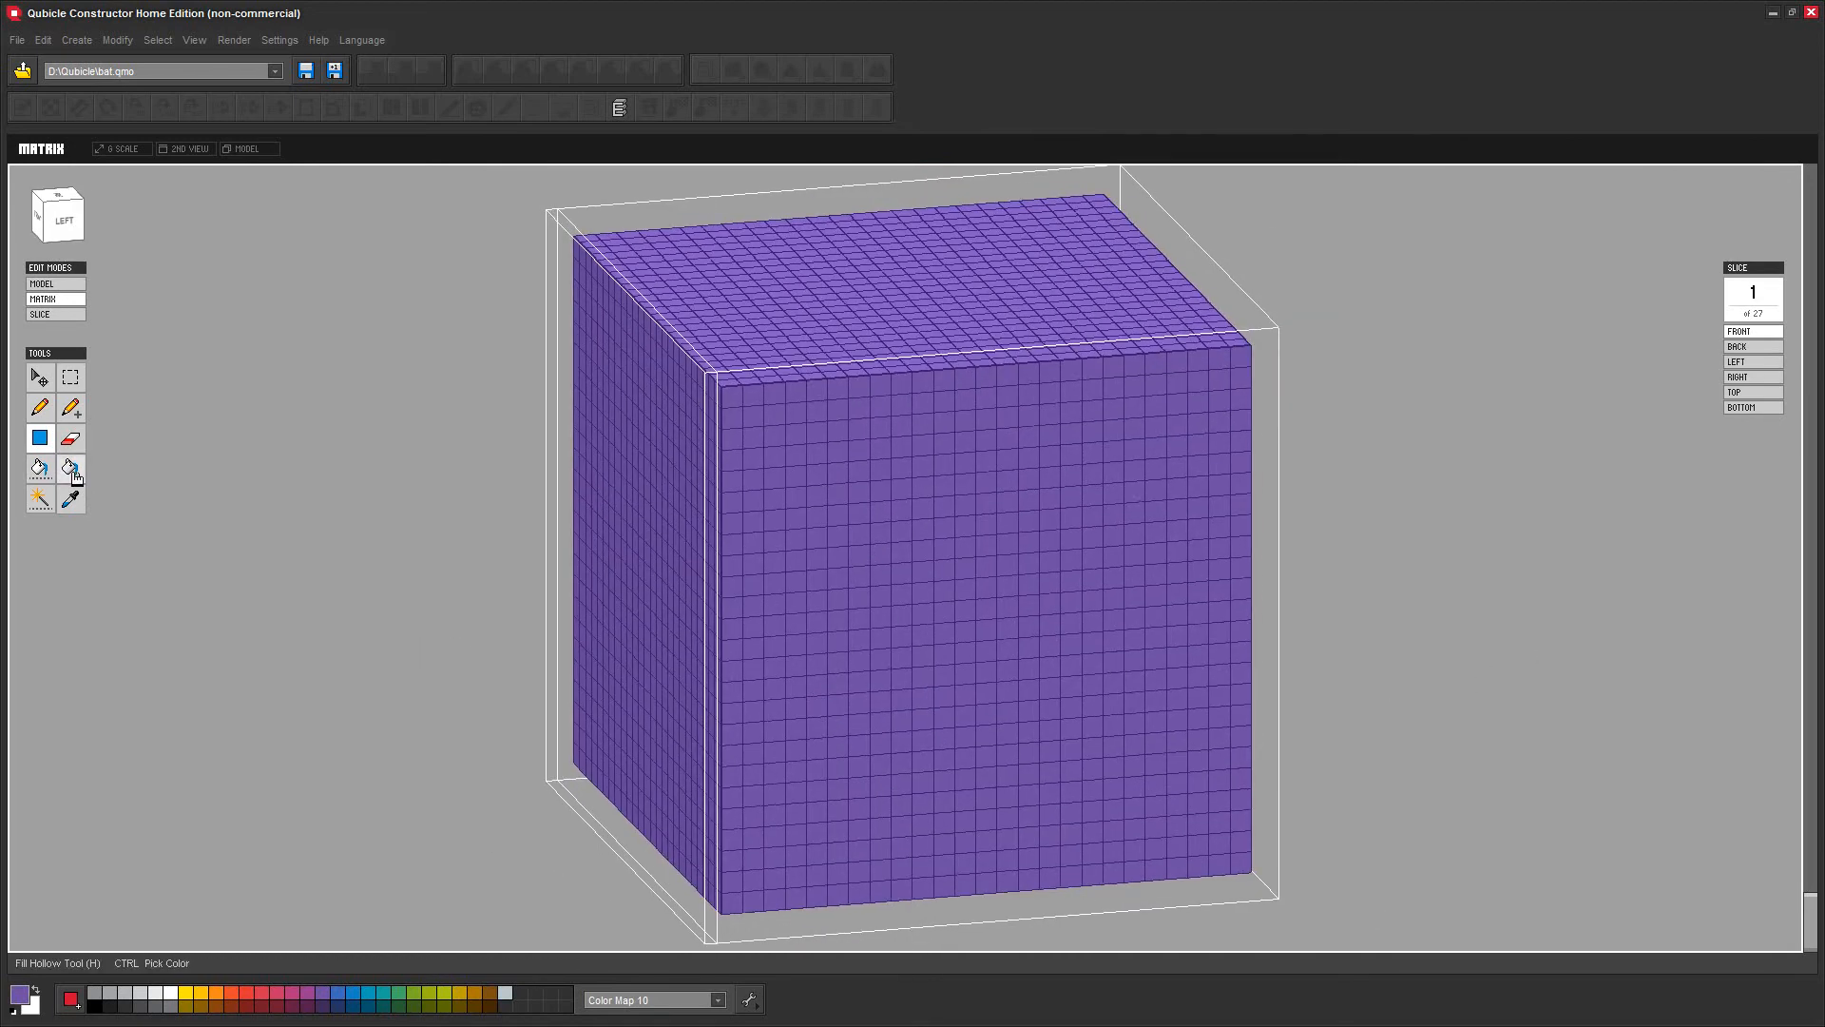
In the straight left view, select the cuboid's upper left block of 10 by 15 voxels through its full depth and delete it
left_click(72, 382)
mouse_move(505, 686)
right_mouse_down()
mouse_move(476, 643)
mouse_move(484, 672)
right_mouse_up()
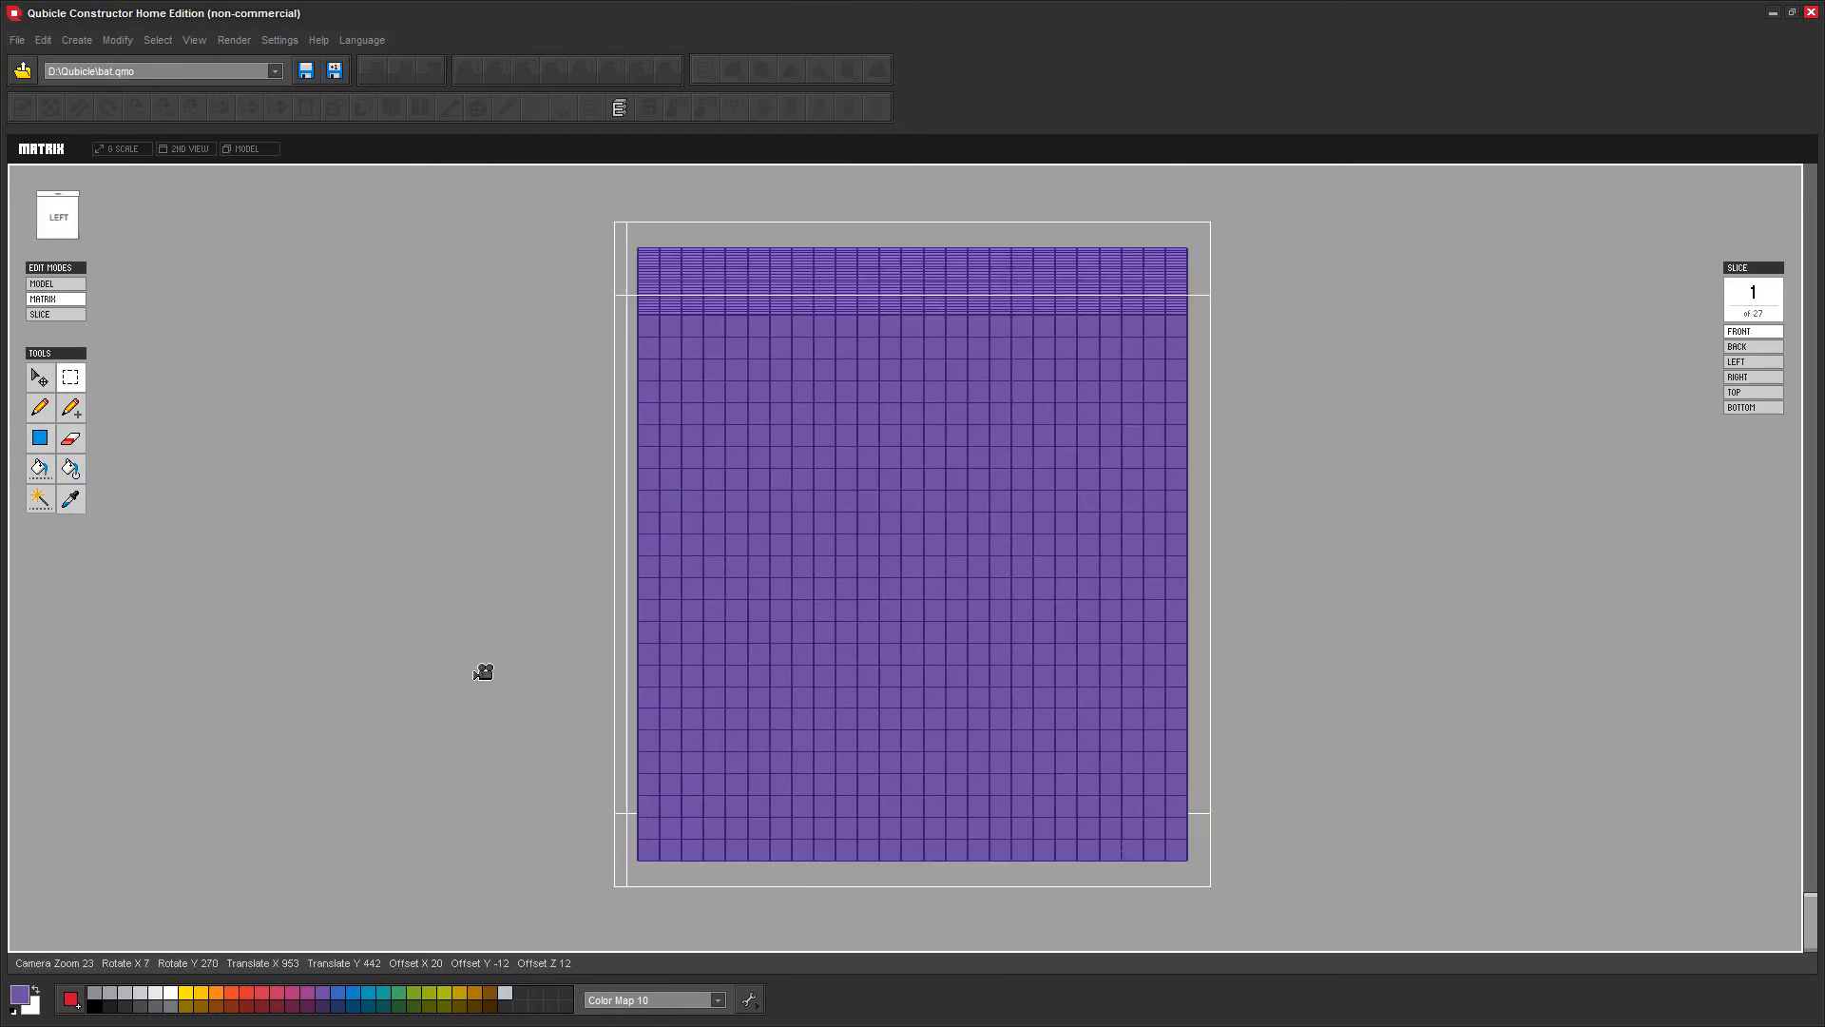
left_click(74, 232)
left_click_drag(589, 426, 621, 649)
left_click_drag(726, 455, 852, 600)
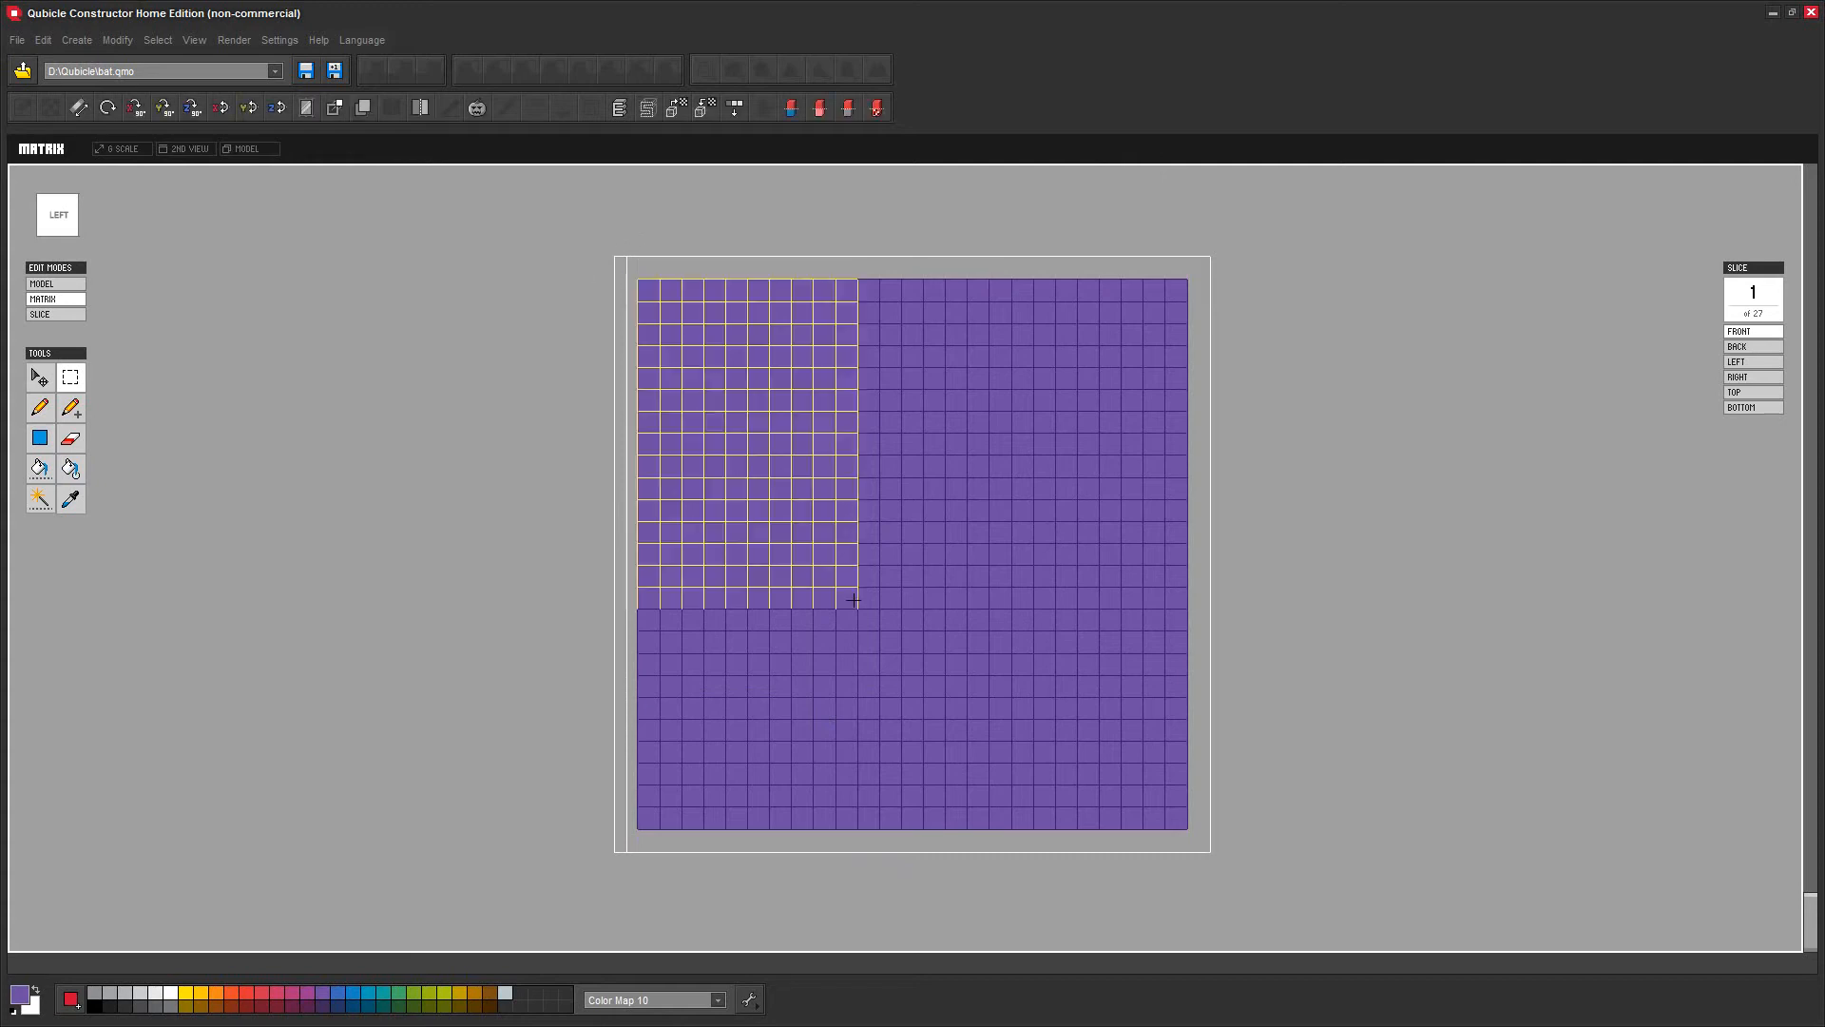
key("Delete")
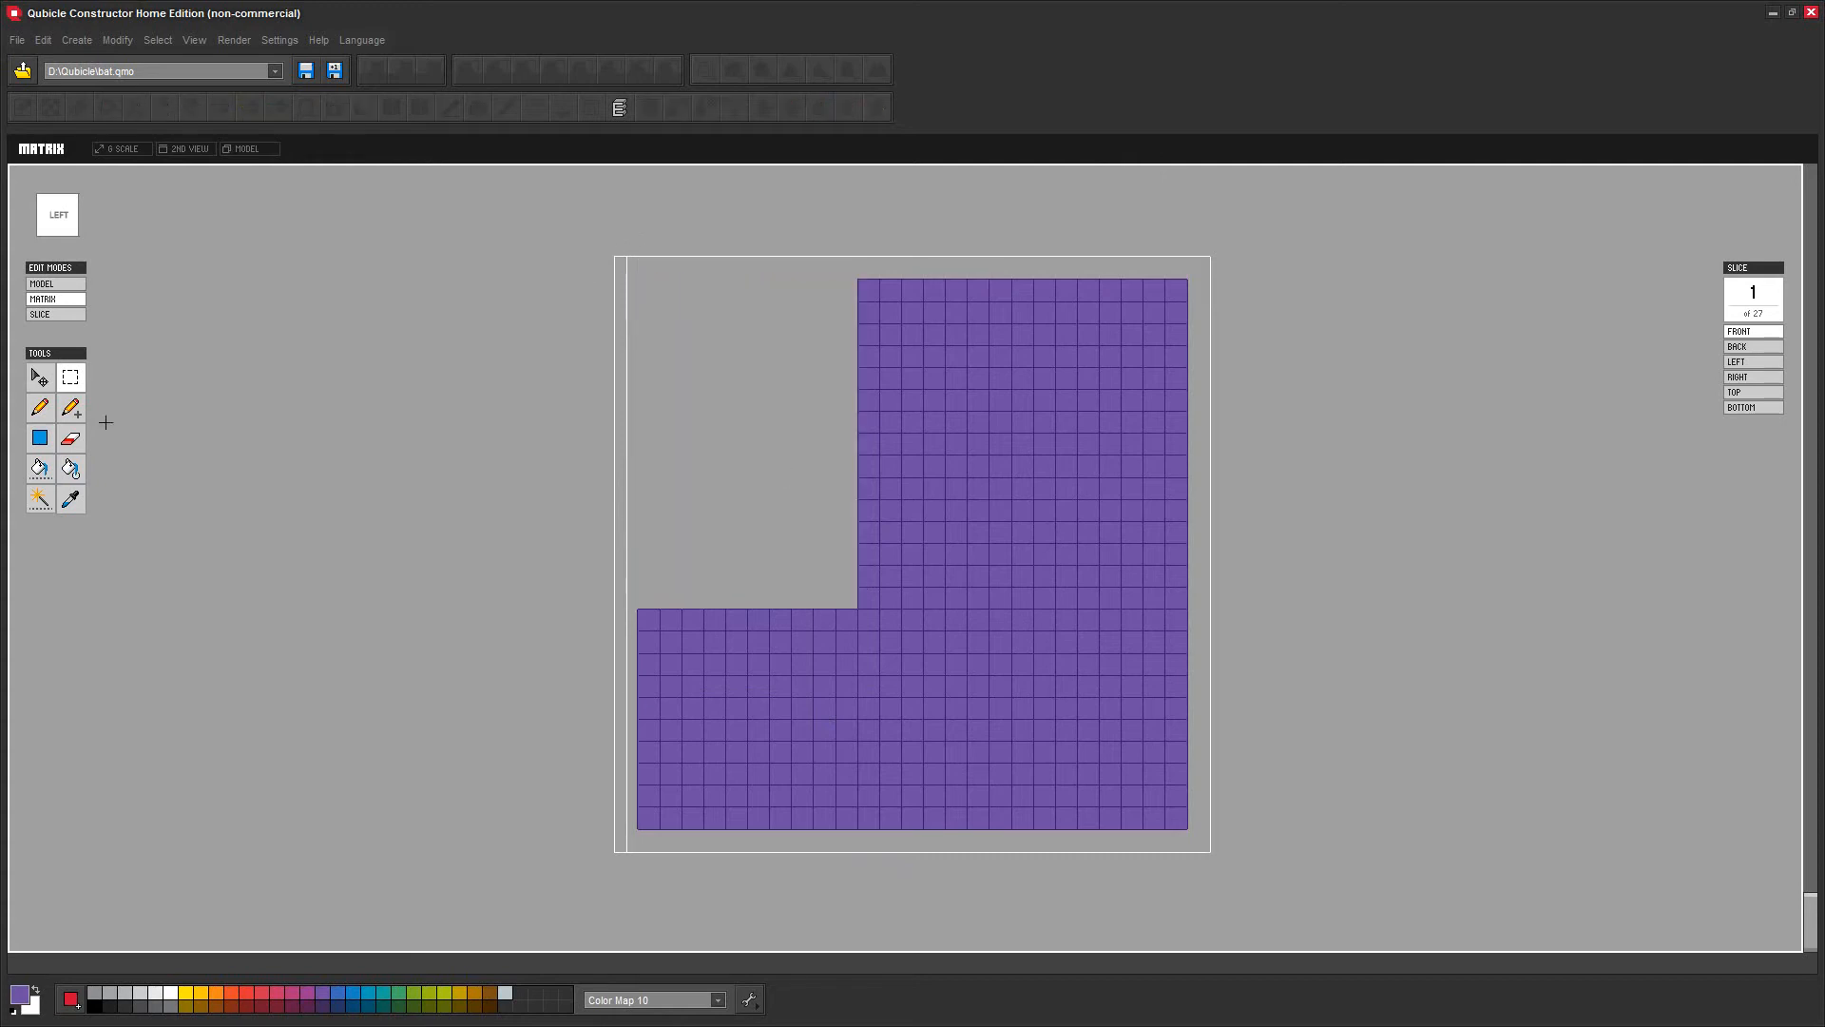
mouse_move(1537, 540)
right_mouse_down()
mouse_move(1487, 526)
mouse_move(1539, 539)
mouse_move(1531, 551)
right_mouse_up()
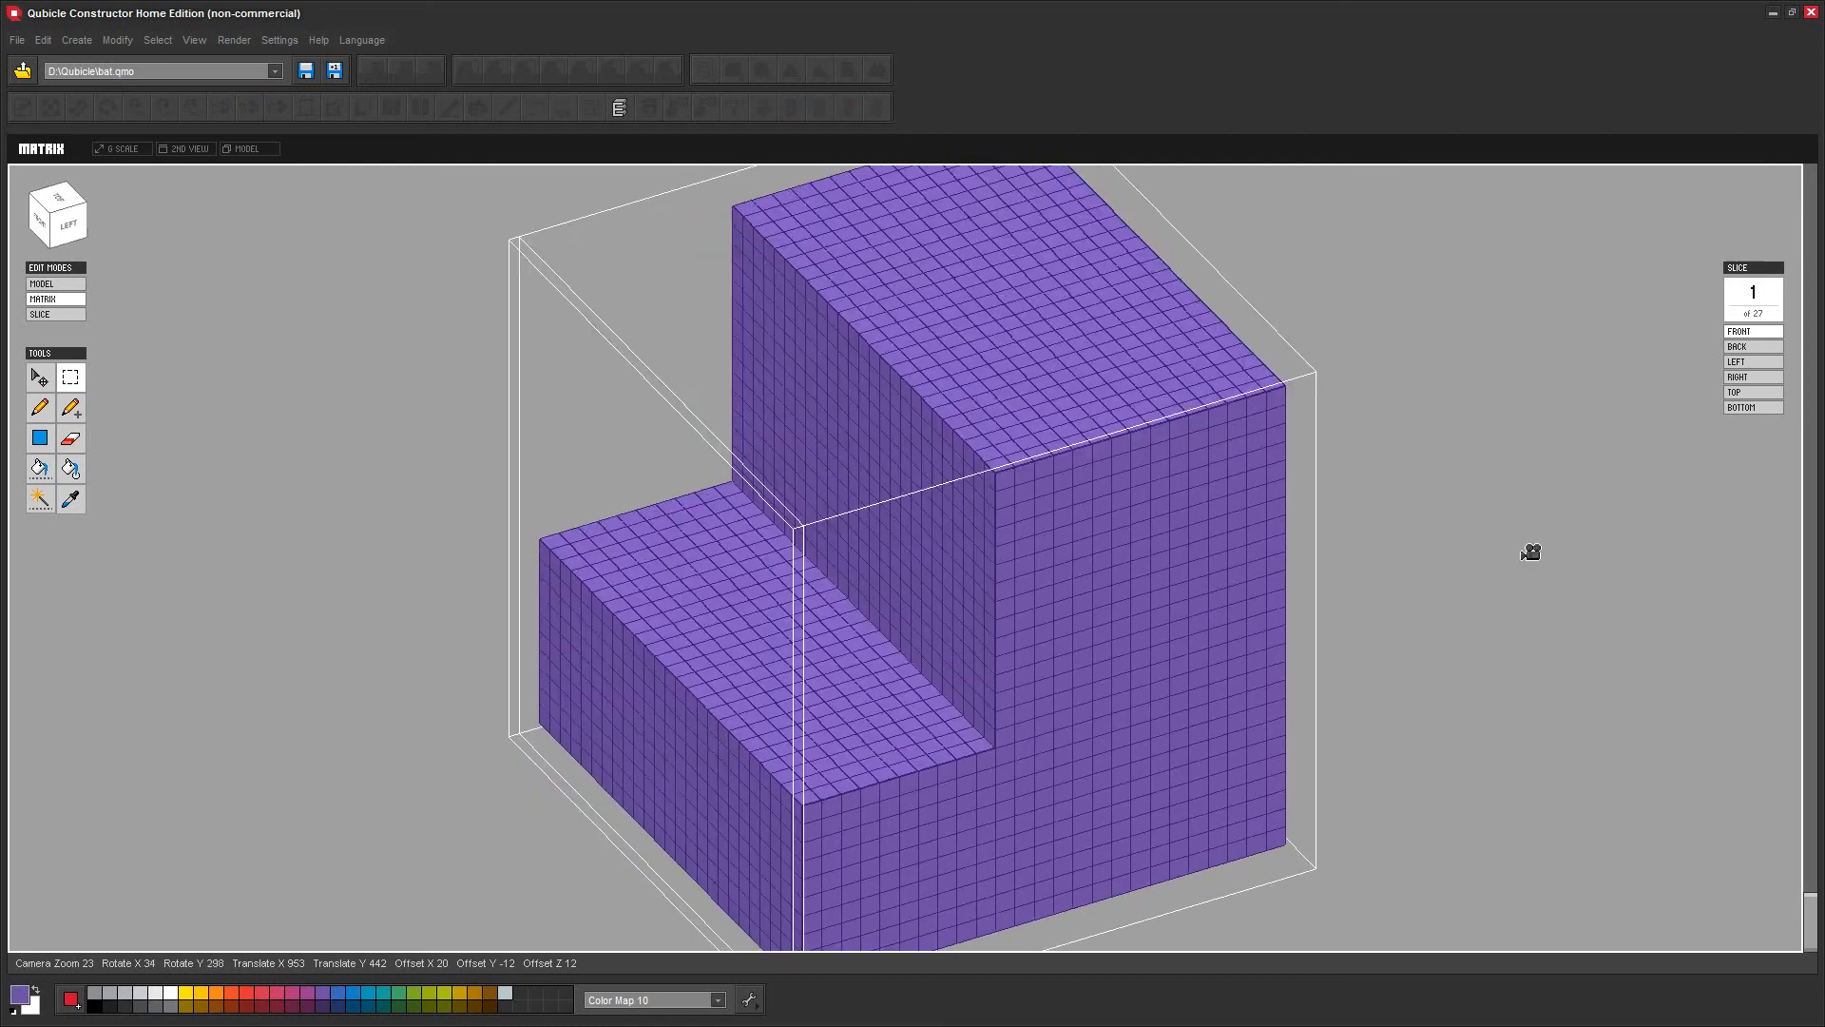
scroll(1424, 611, "down", 3)
scroll(1424, 611, "down", 2)
right_click_drag(1324, 745, 1324, 798)
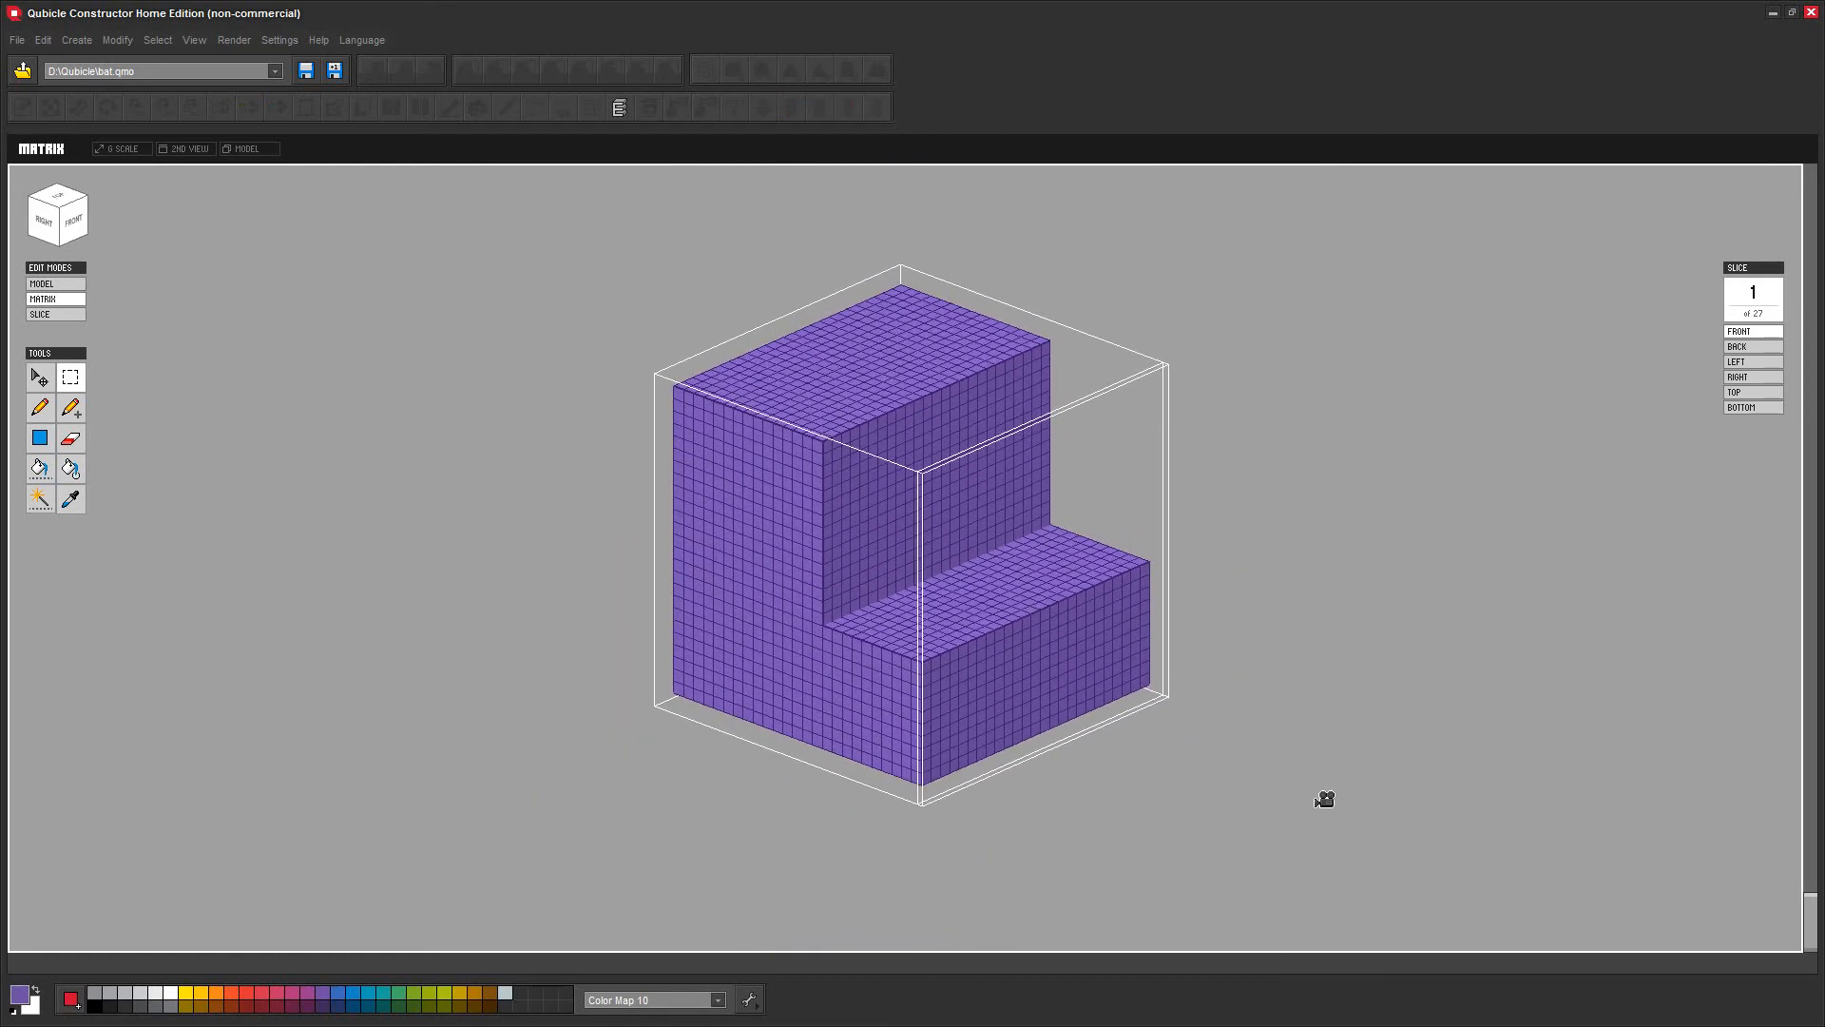
Compare the L-shaped solid in Matrix mode with its front slices in Slice mode, viewing it from several angles
left_click(46, 314)
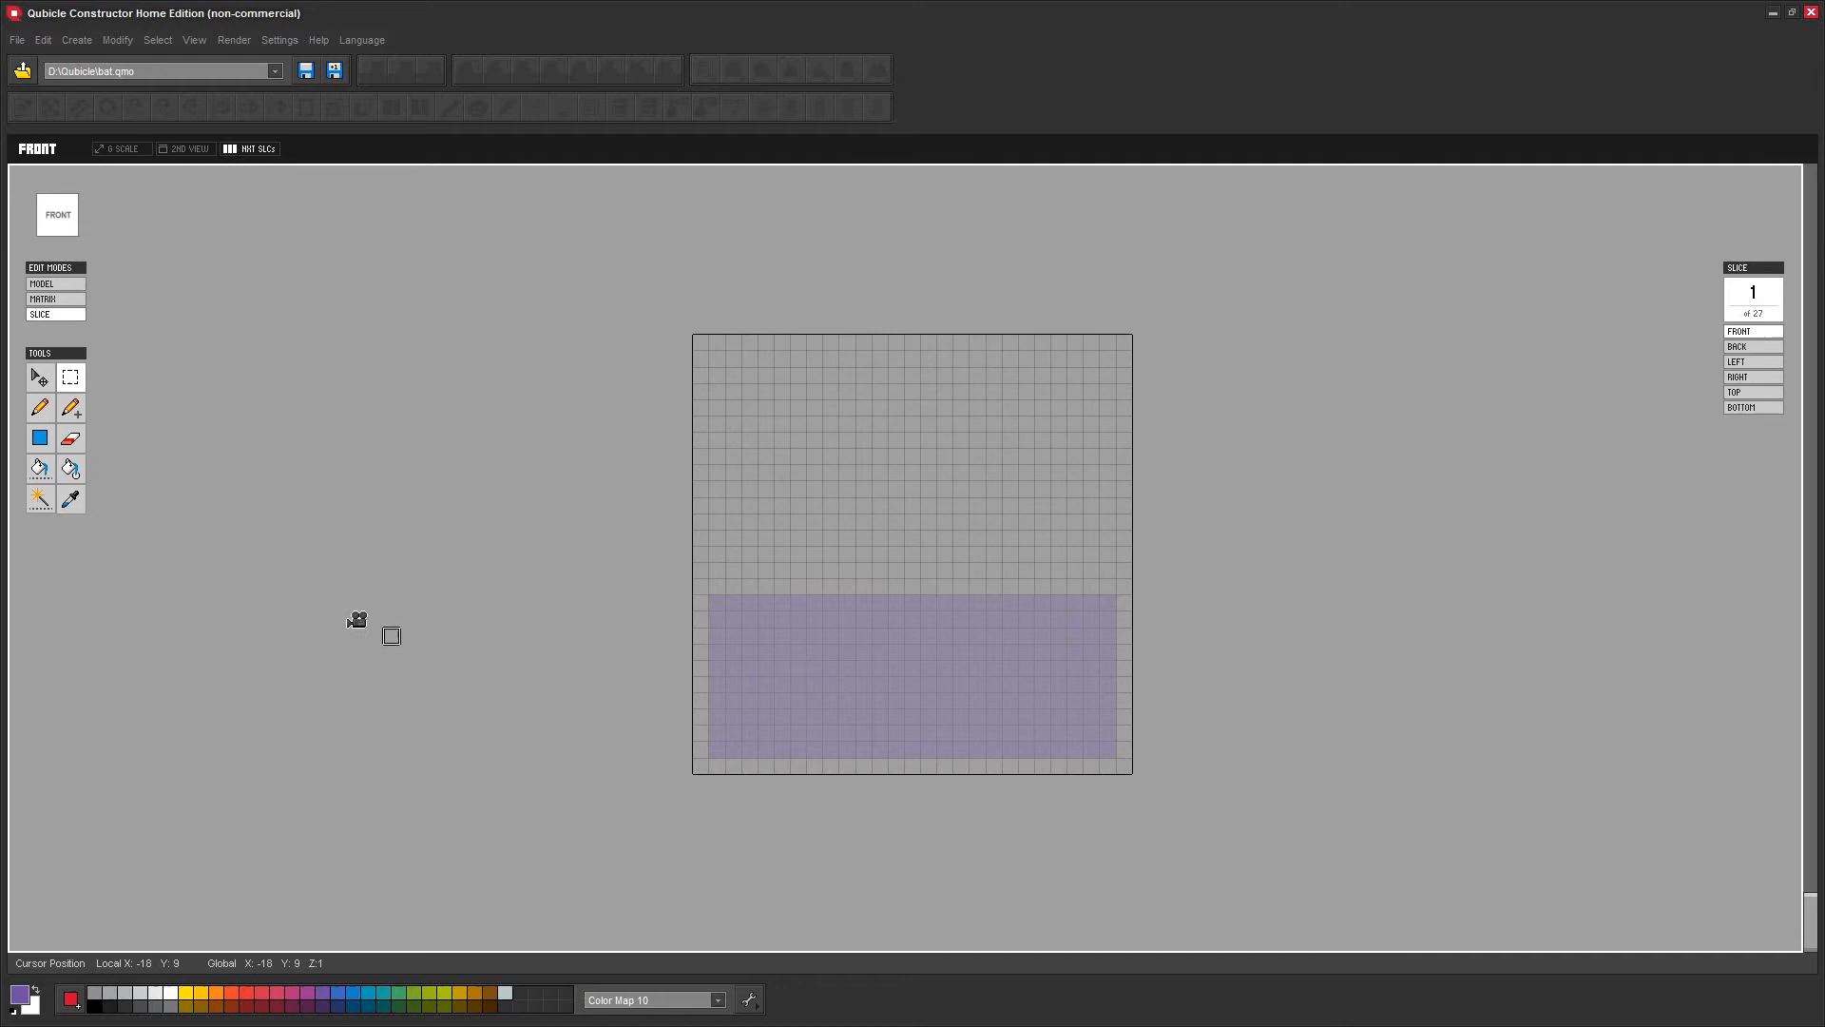
left_click(41, 299)
mouse_move(532, 651)
left_mouse_down()
mouse_move(438, 595)
mouse_move(559, 632)
left_mouse_up()
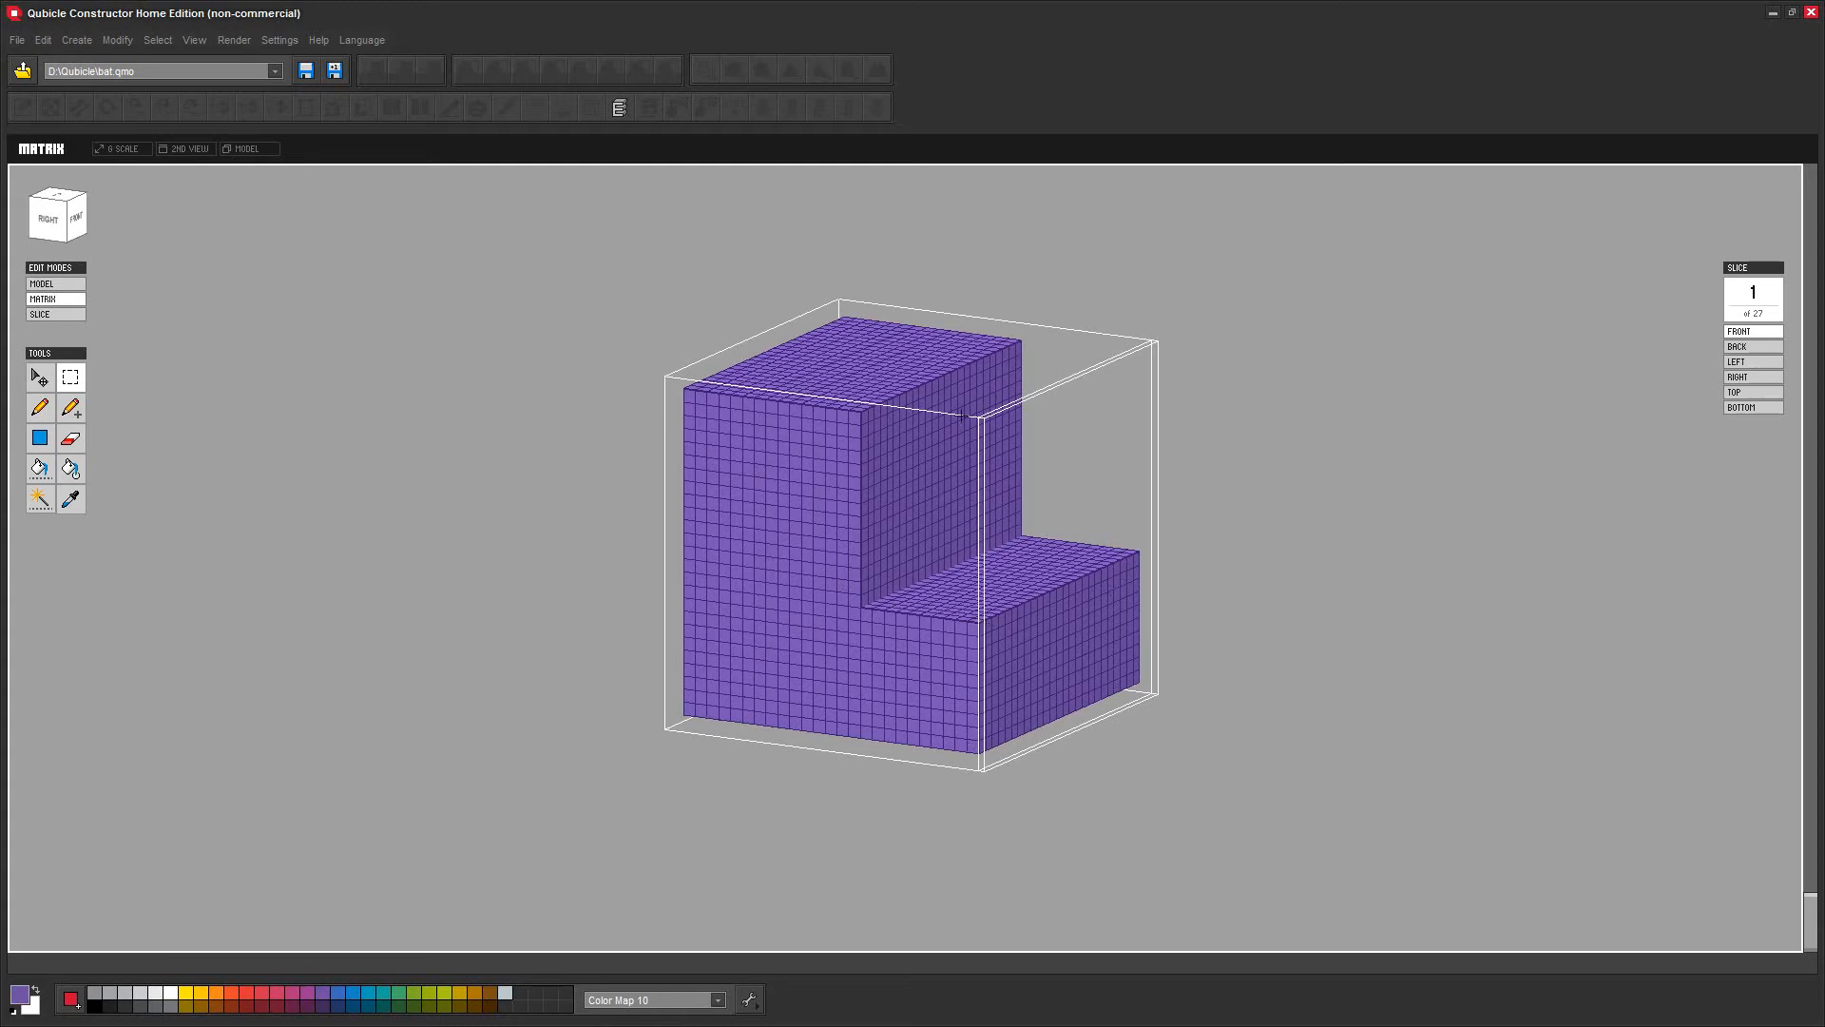
left_click(40, 314)
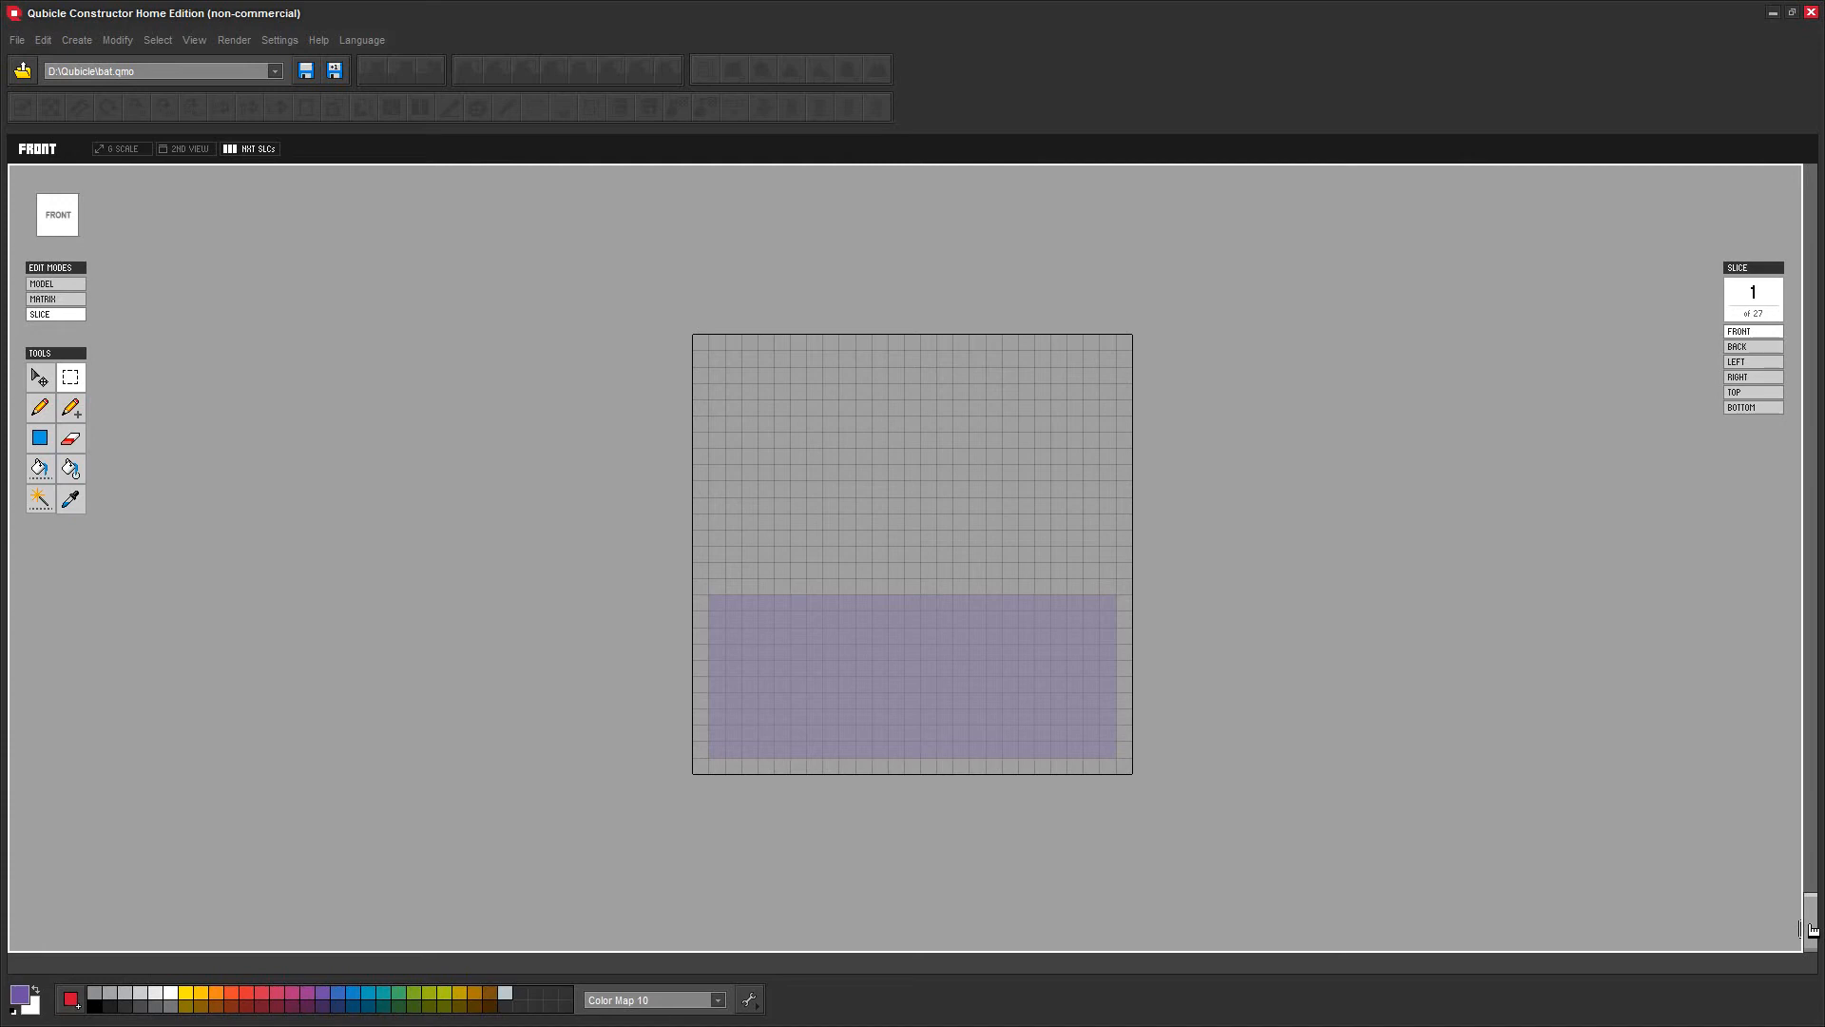
left_click_drag(1813, 928, 1821, 827)
left_click_drag(1813, 922, 1812, 943)
left_click(55, 298)
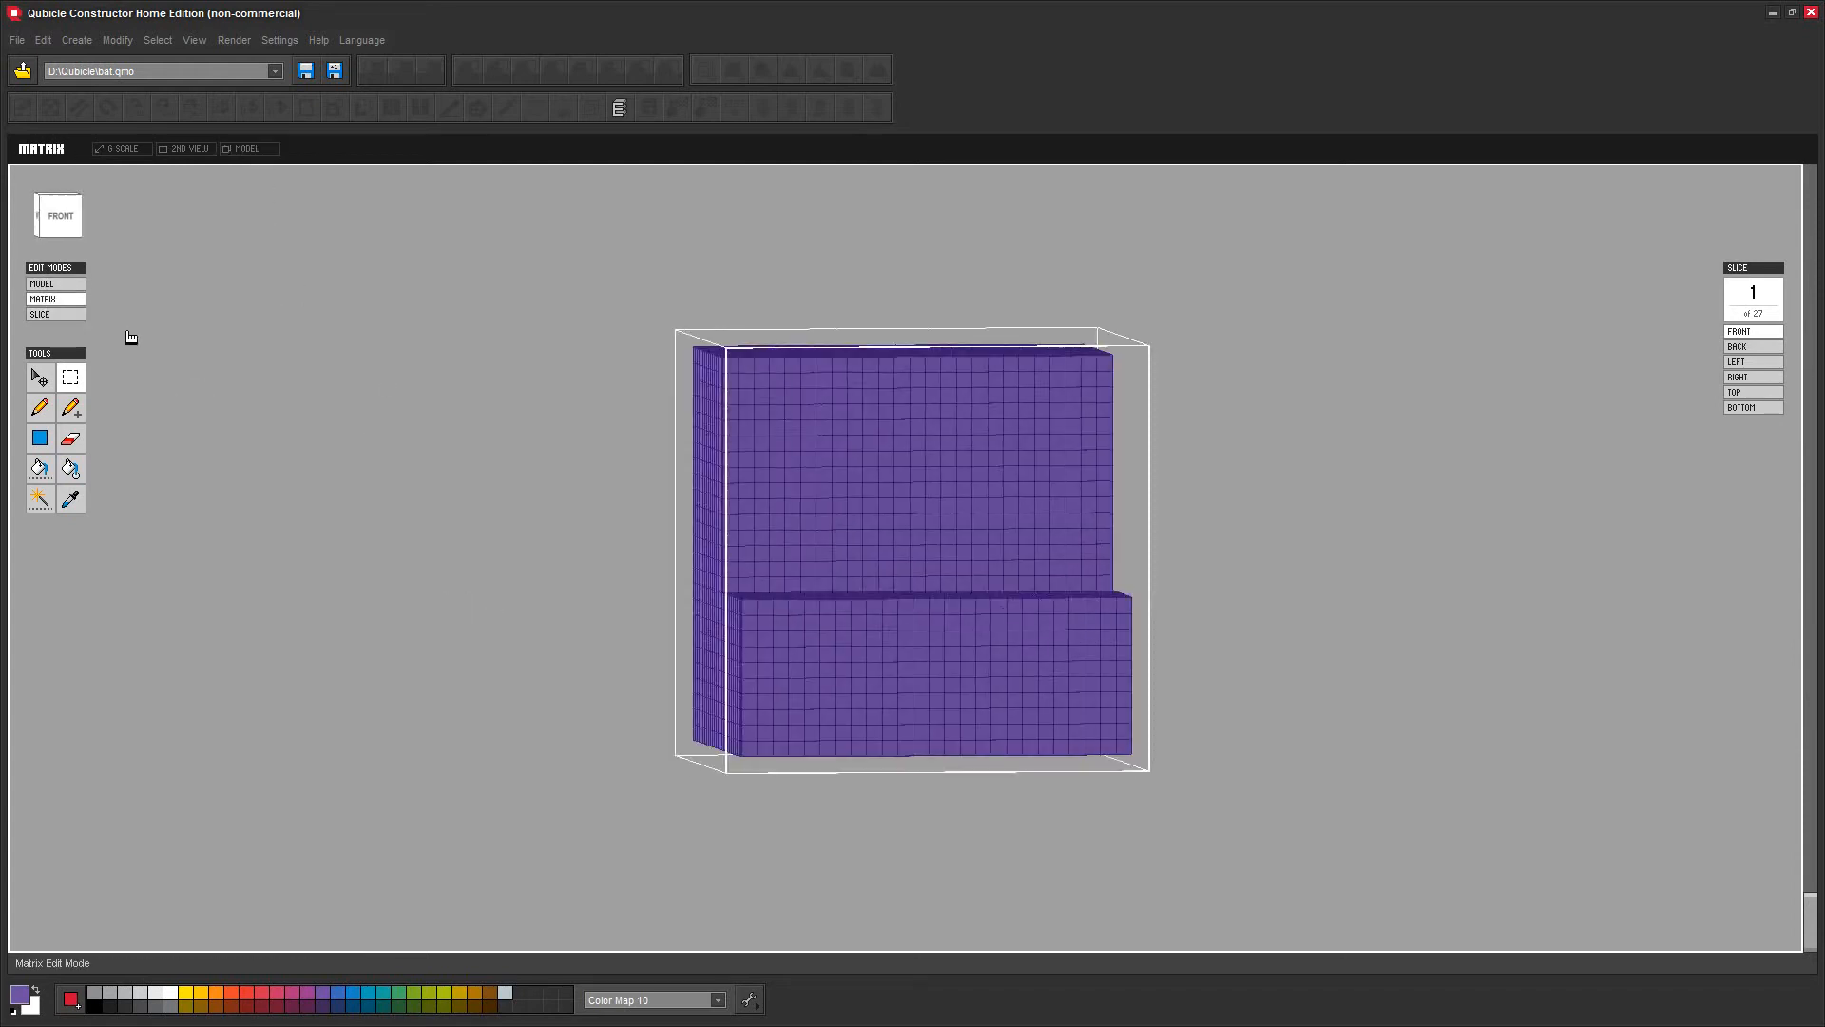
right_click_drag(513, 574, 570, 545)
scroll(590, 551, "up", 2)
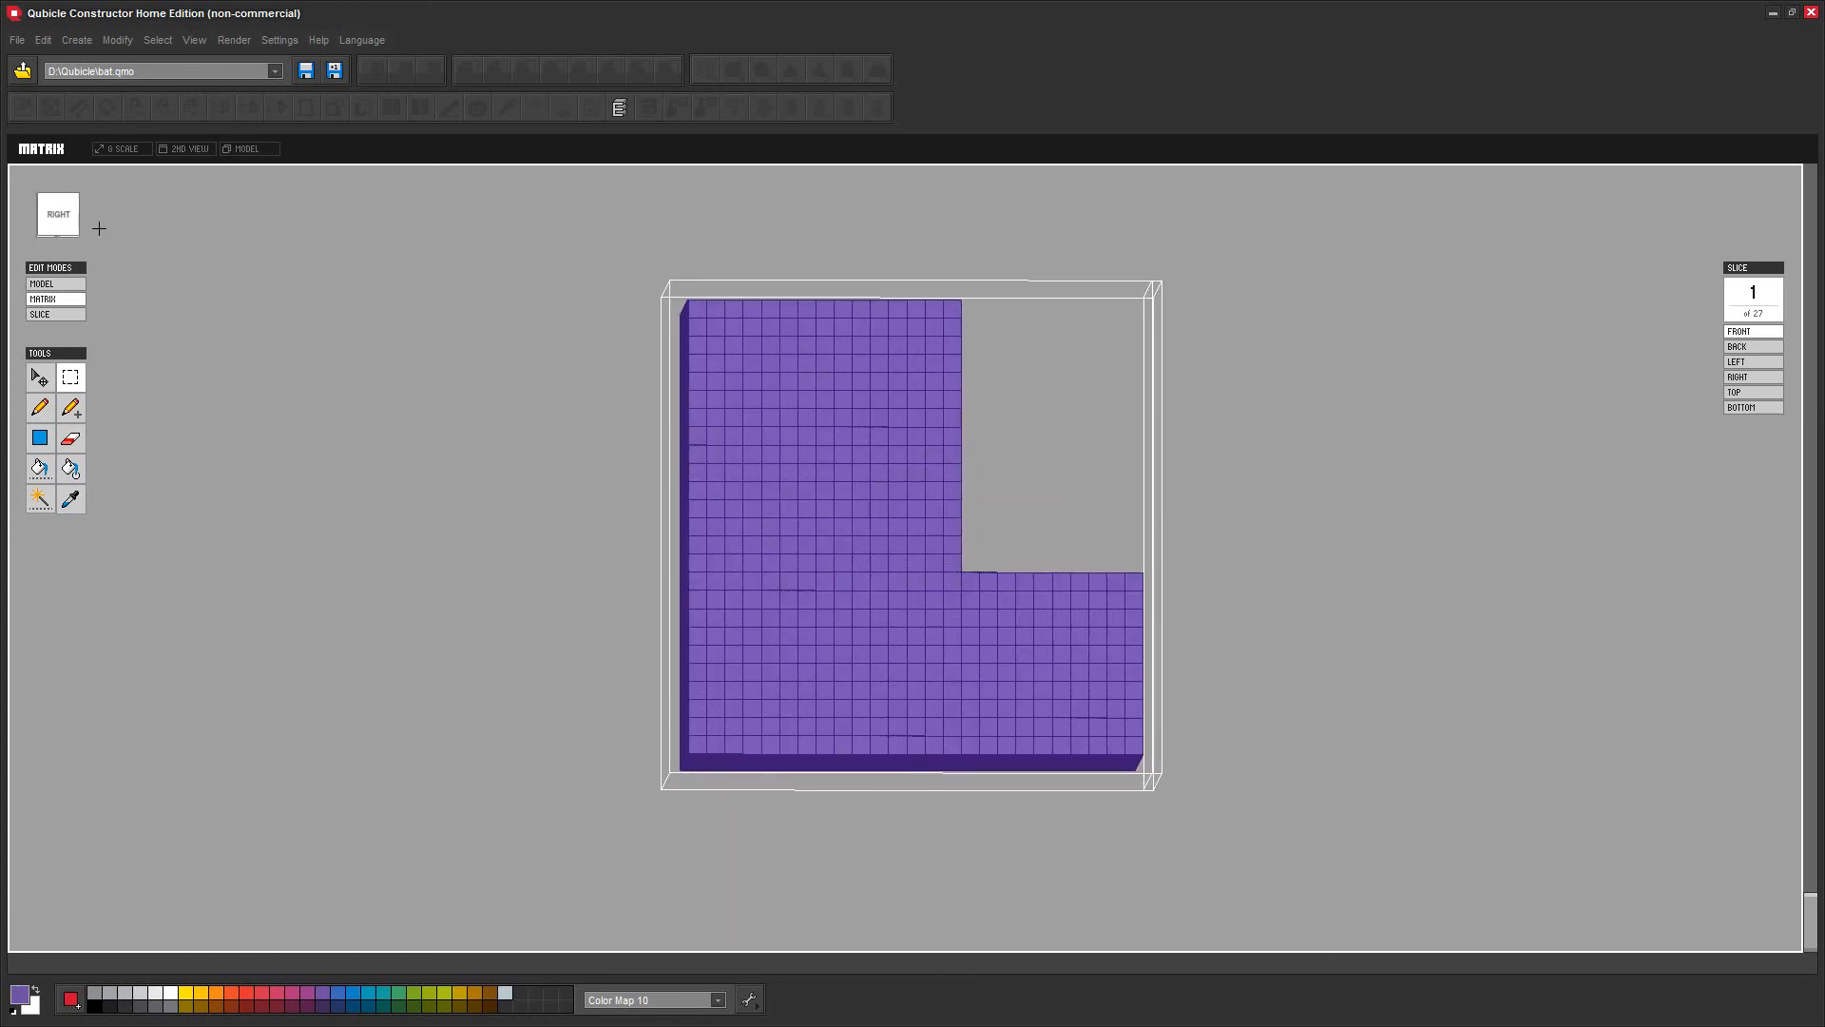
left_click(59, 214)
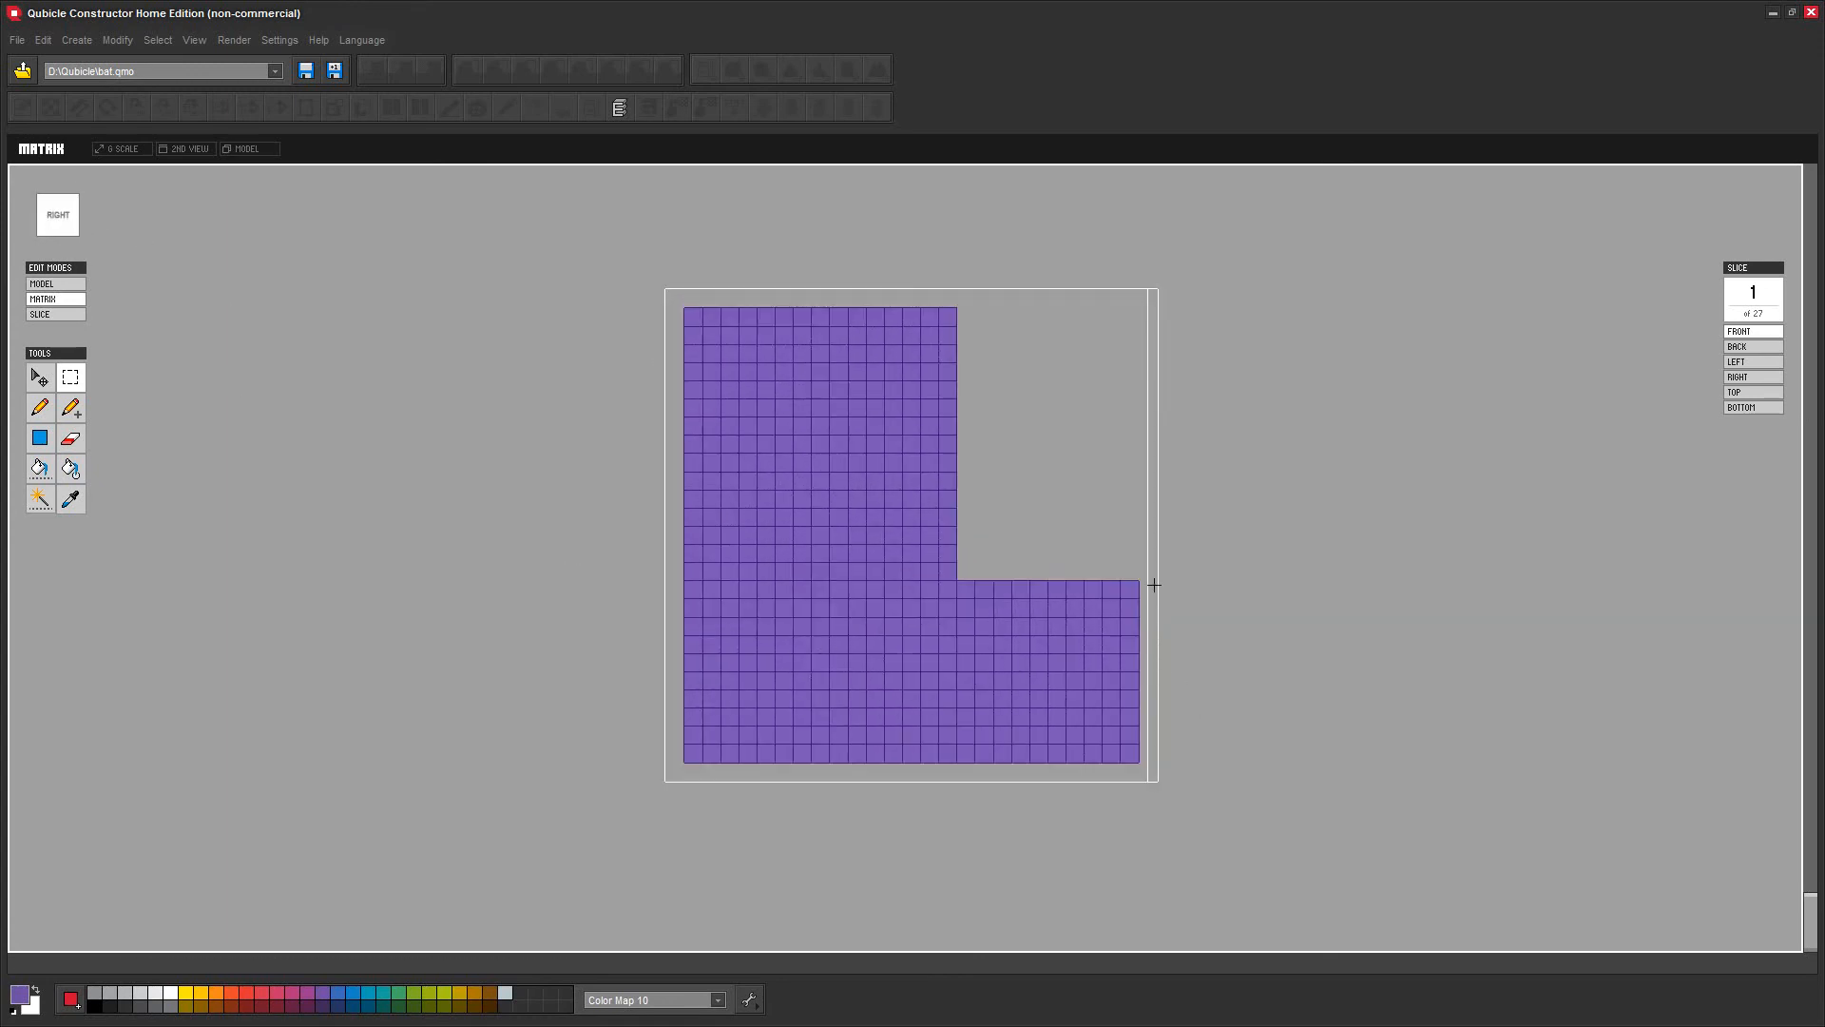
right_click_drag(384, 463, 341, 493)
right_click_drag(248, 432, 270, 430)
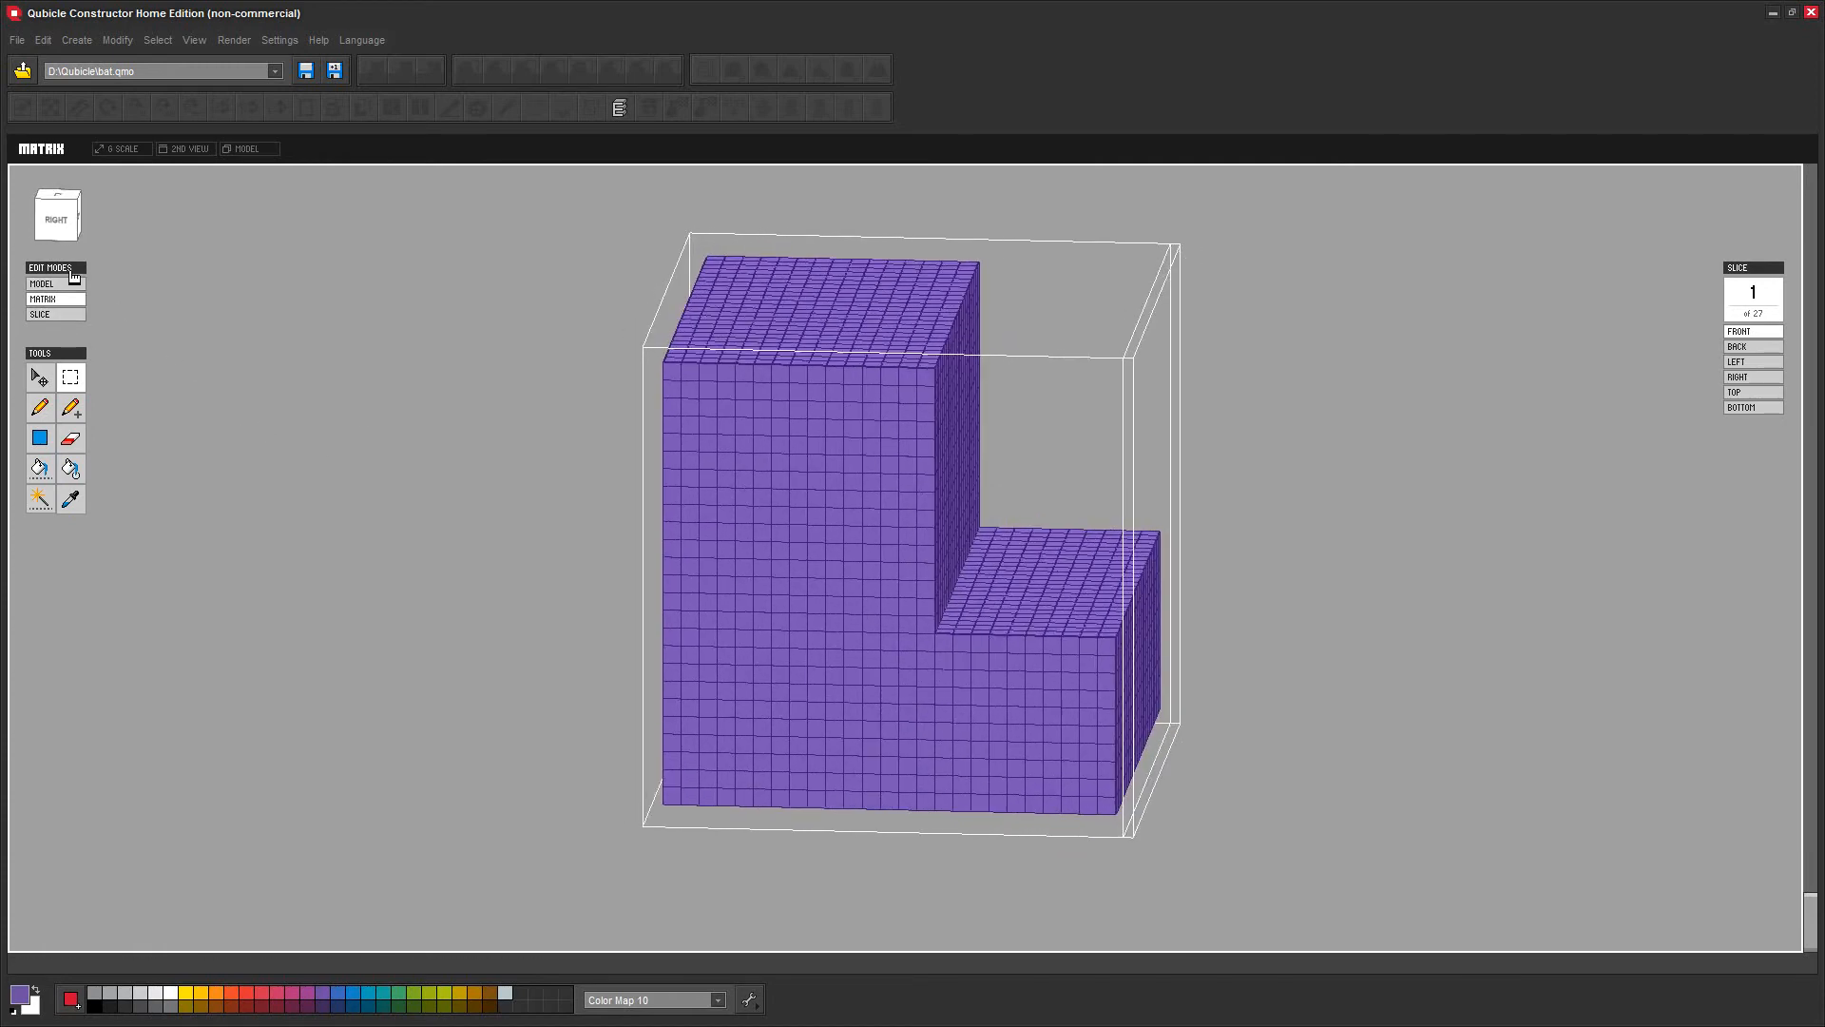
Switch to Slice mode and show the second view, placed beside the edit modes and enlarged to reach near the slice grid
left_click(45, 314)
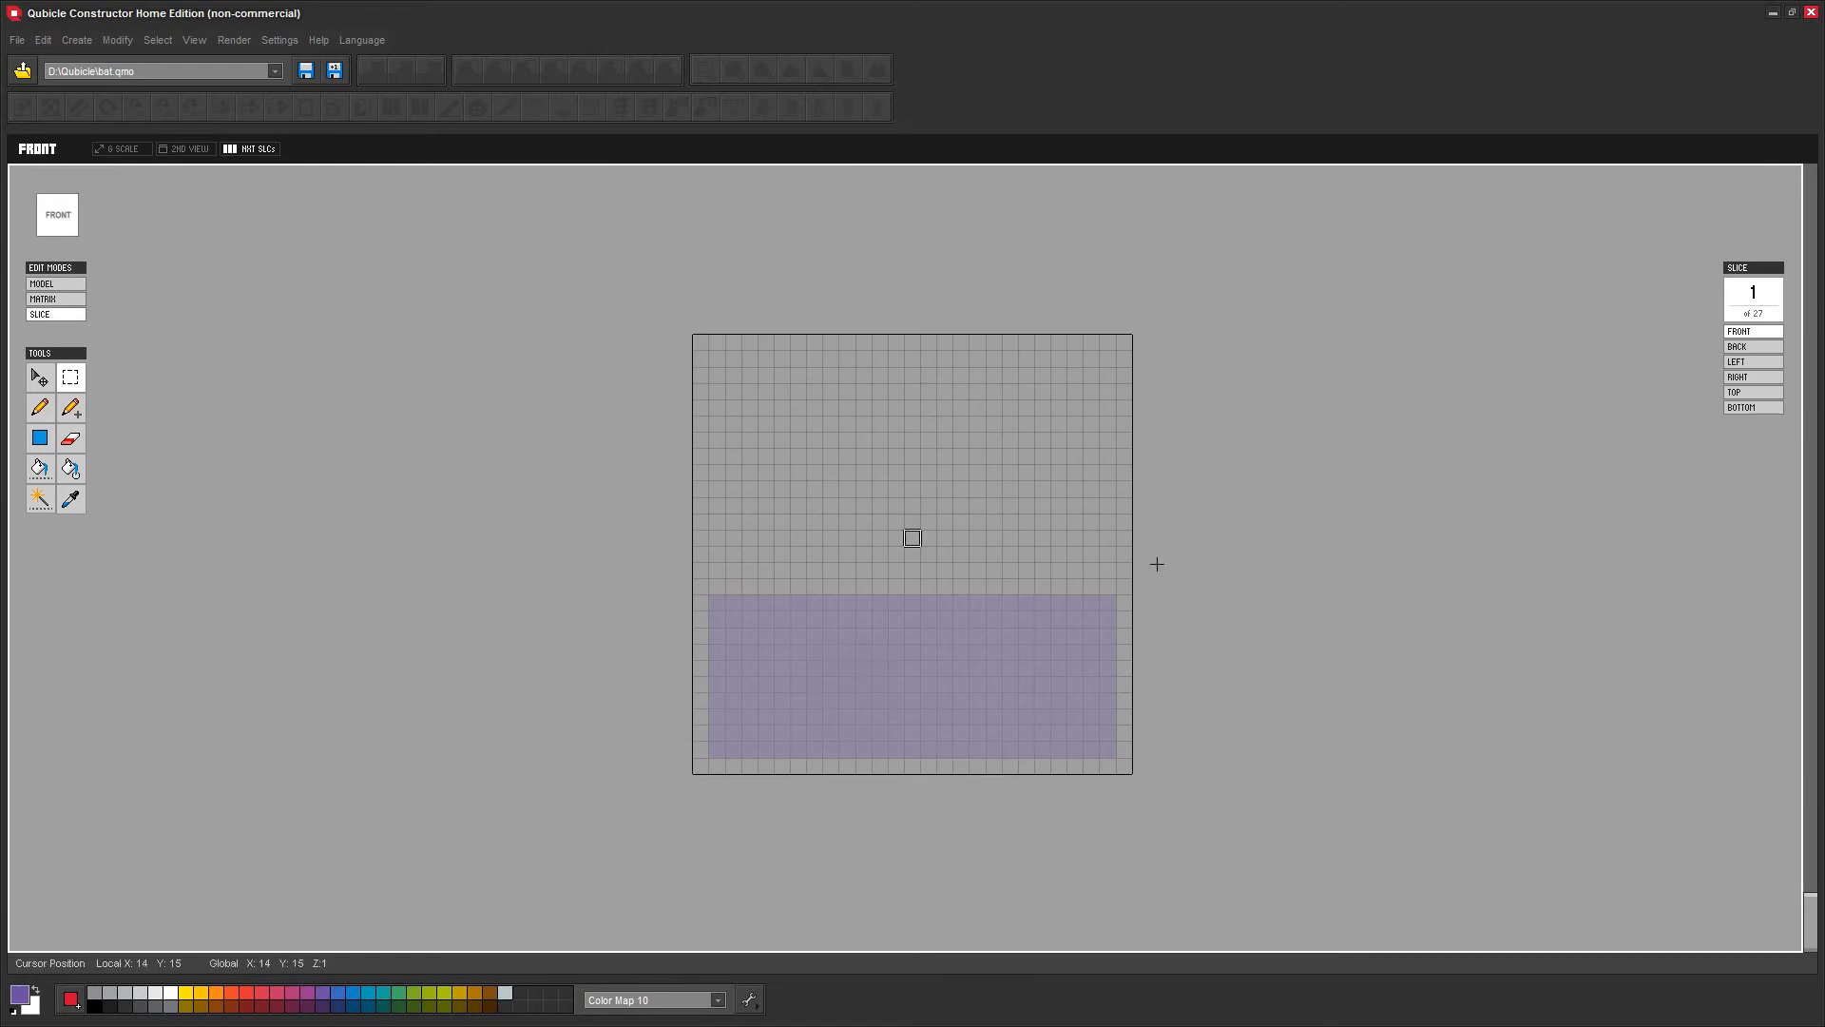
left_click(181, 150)
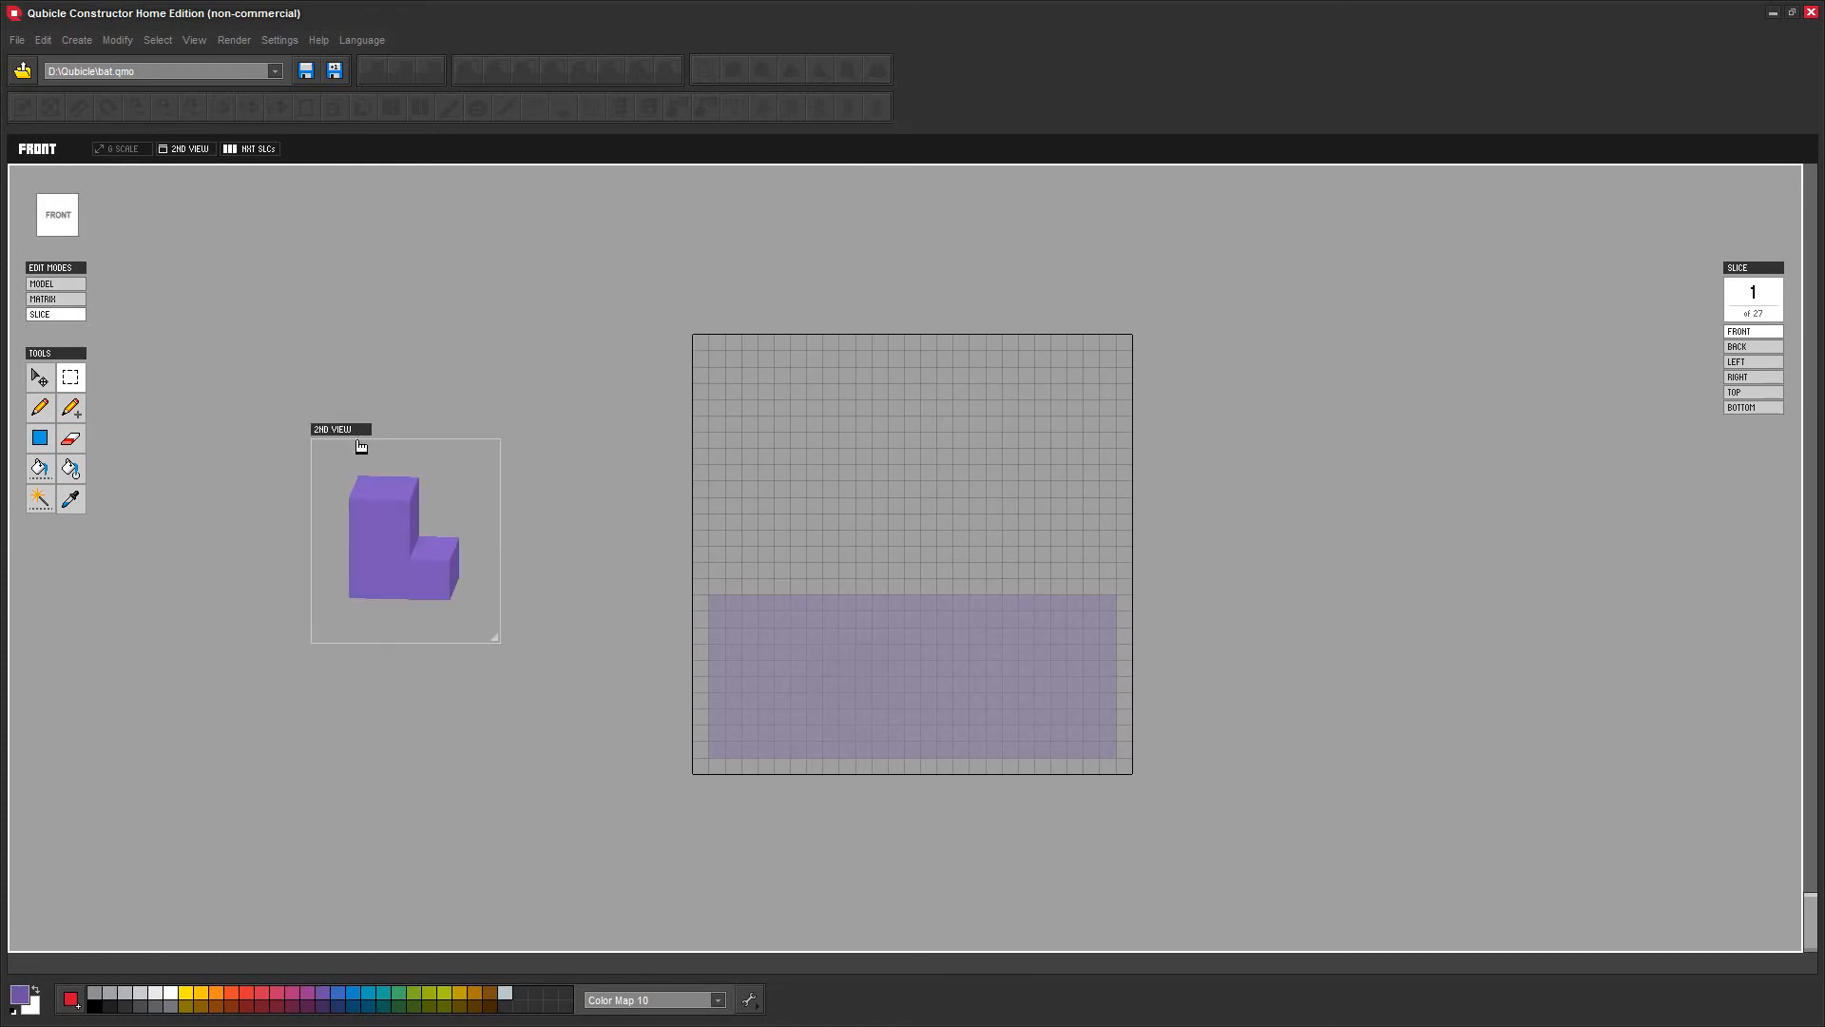
left_click_drag(349, 434, 140, 272)
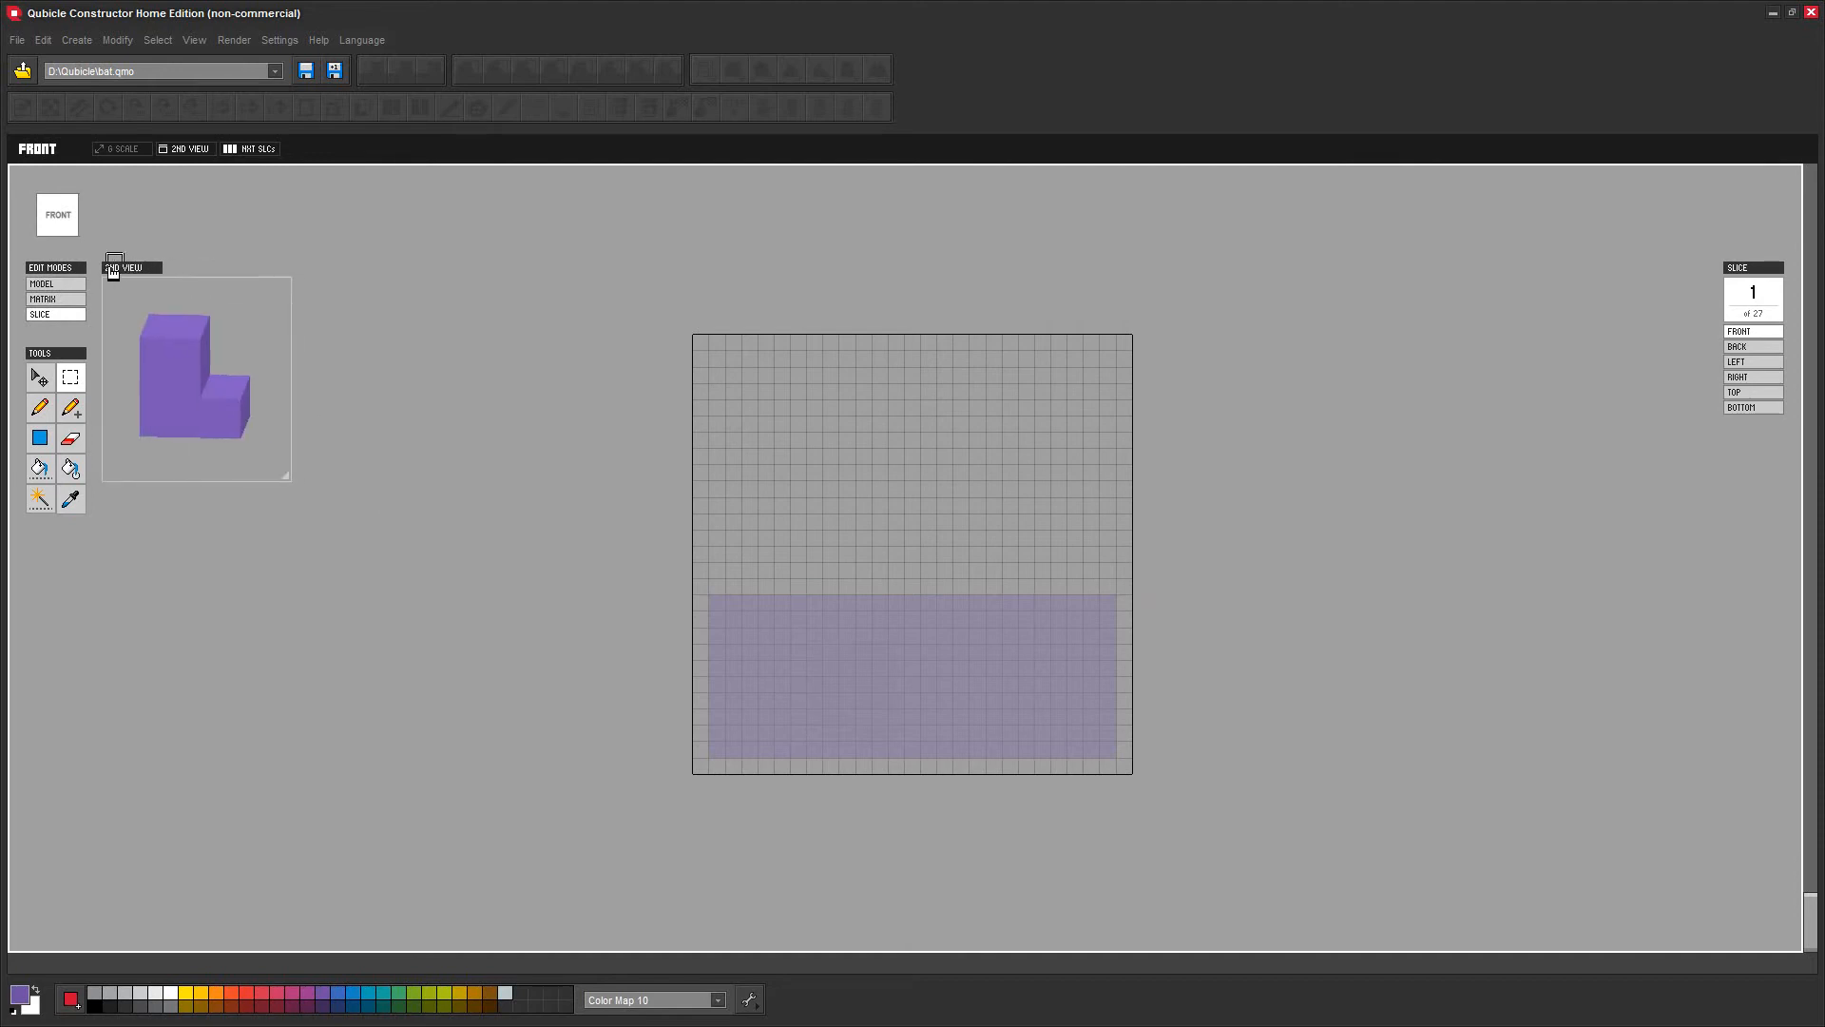
left_click_drag(286, 475, 609, 744)
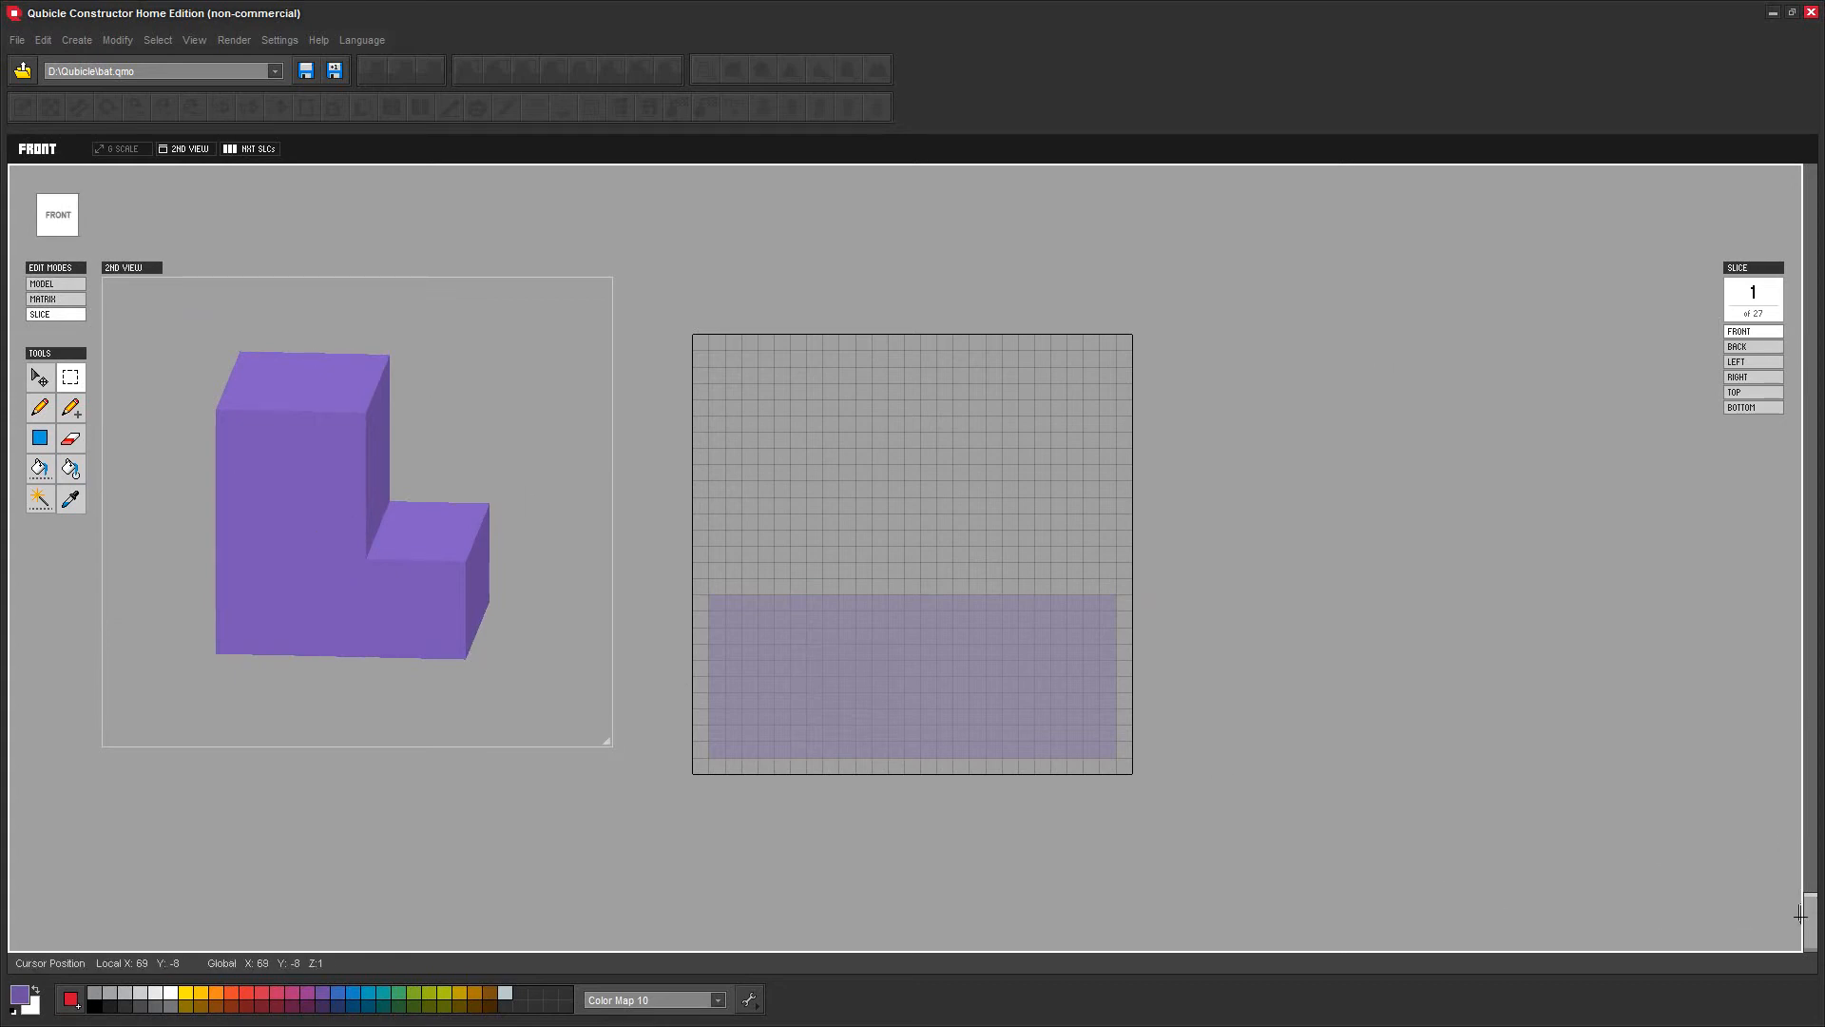
On front slice 2, draw three full-width purple rows directly above the filled area with the Pencil
left_click_drag(1813, 927, 1815, 655)
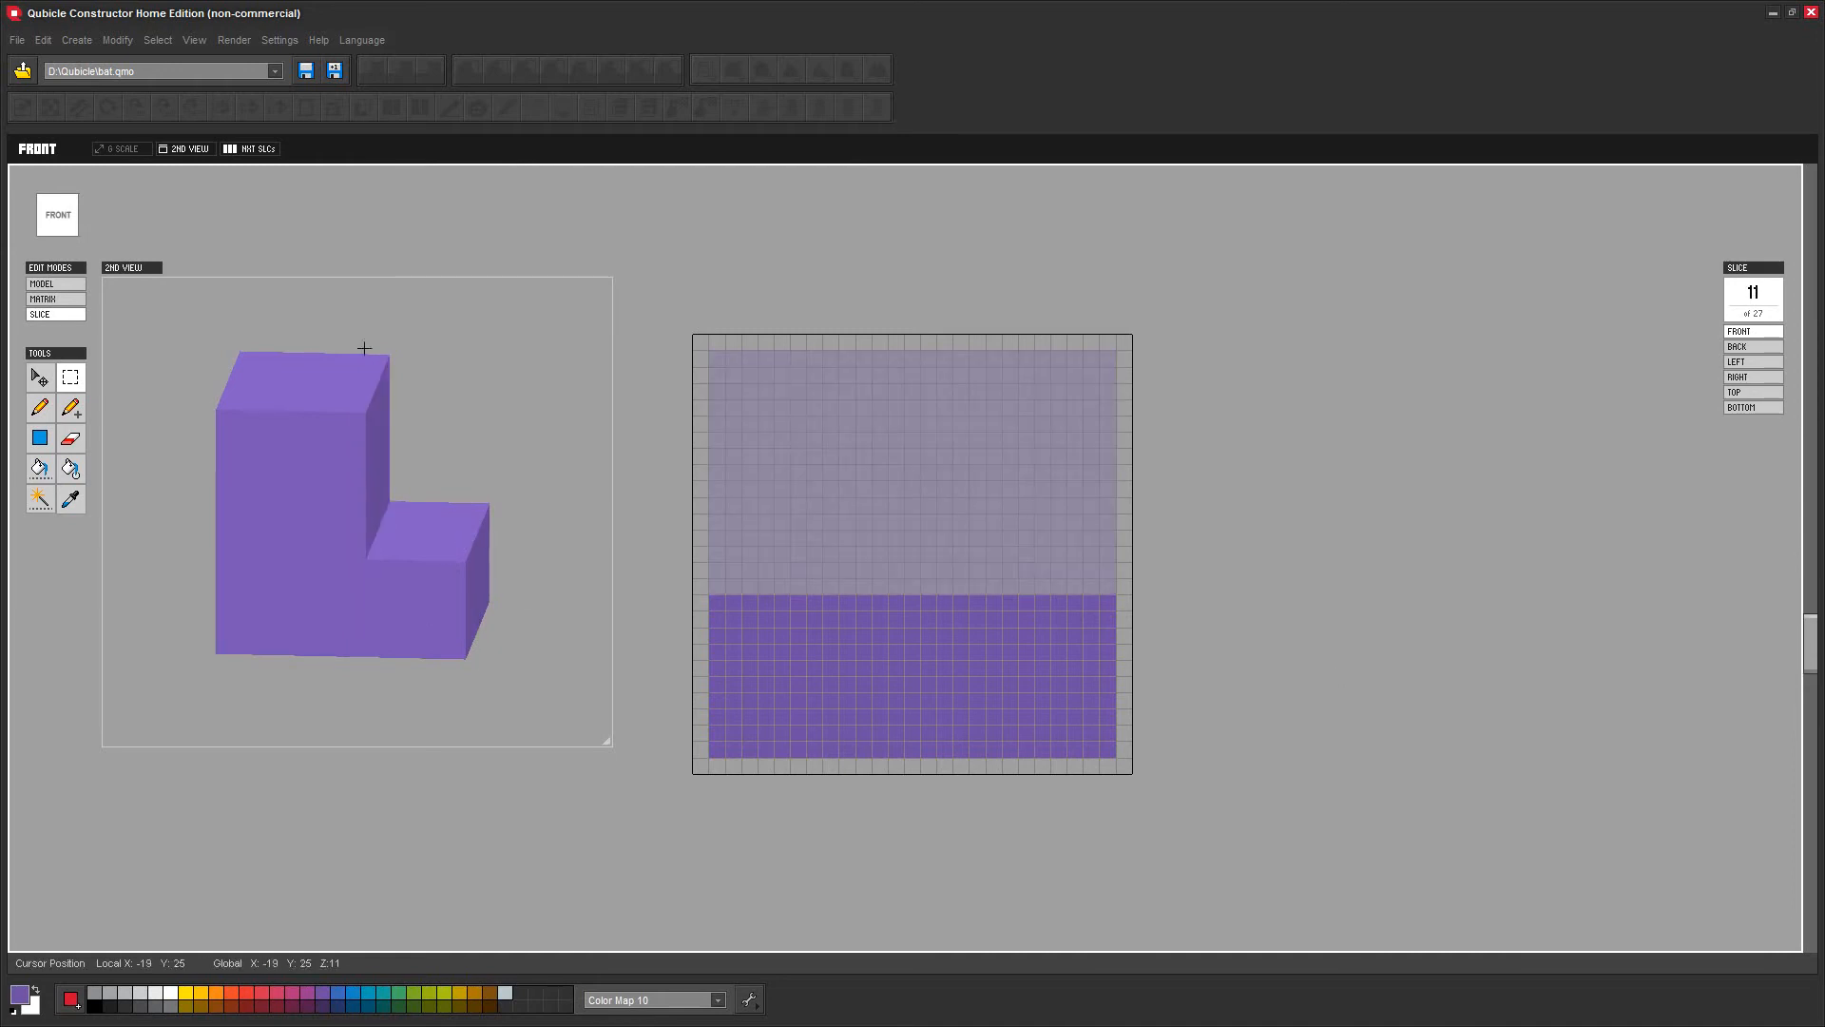
left_click_drag(1816, 657, 1822, 899)
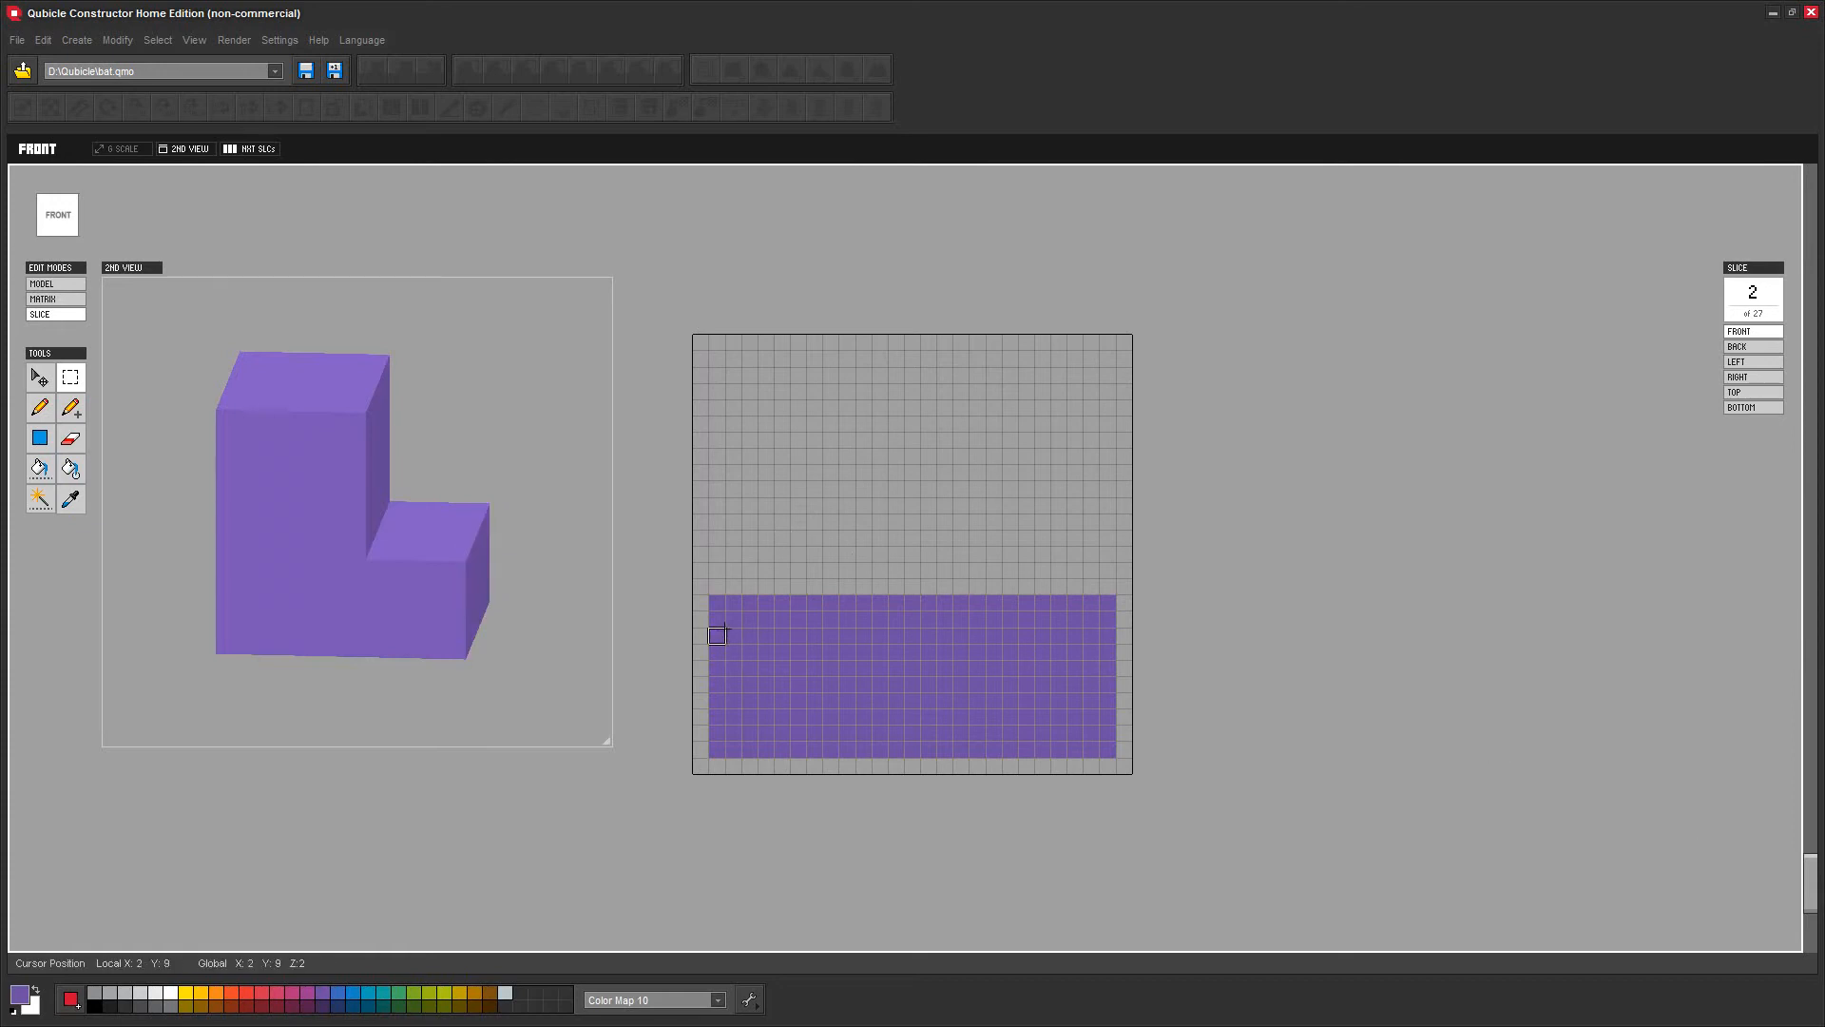
left_click_drag(1812, 879, 1816, 880)
left_click(31, 410)
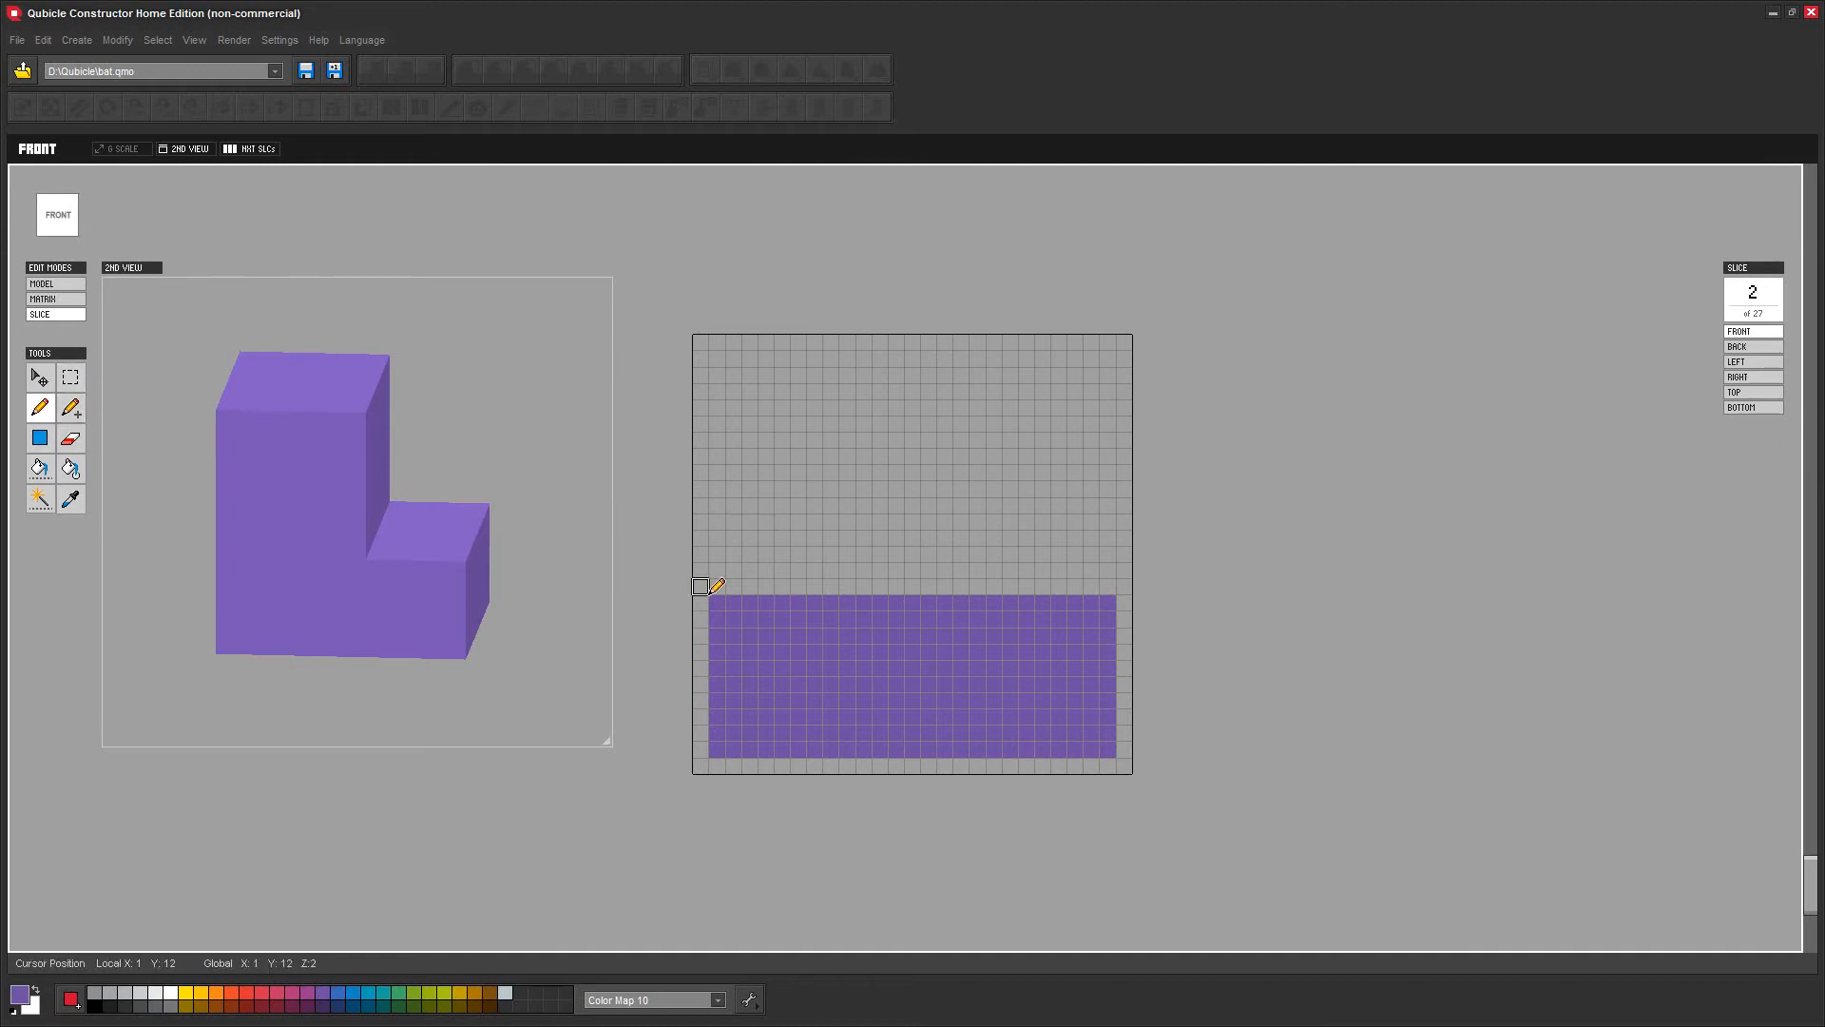
left_click_drag(717, 587, 733, 583)
left_click(1108, 586, "shift")
left_click(1108, 571)
left_click(717, 570, "shift")
left_click(717, 554)
left_click(1108, 554, "shift")
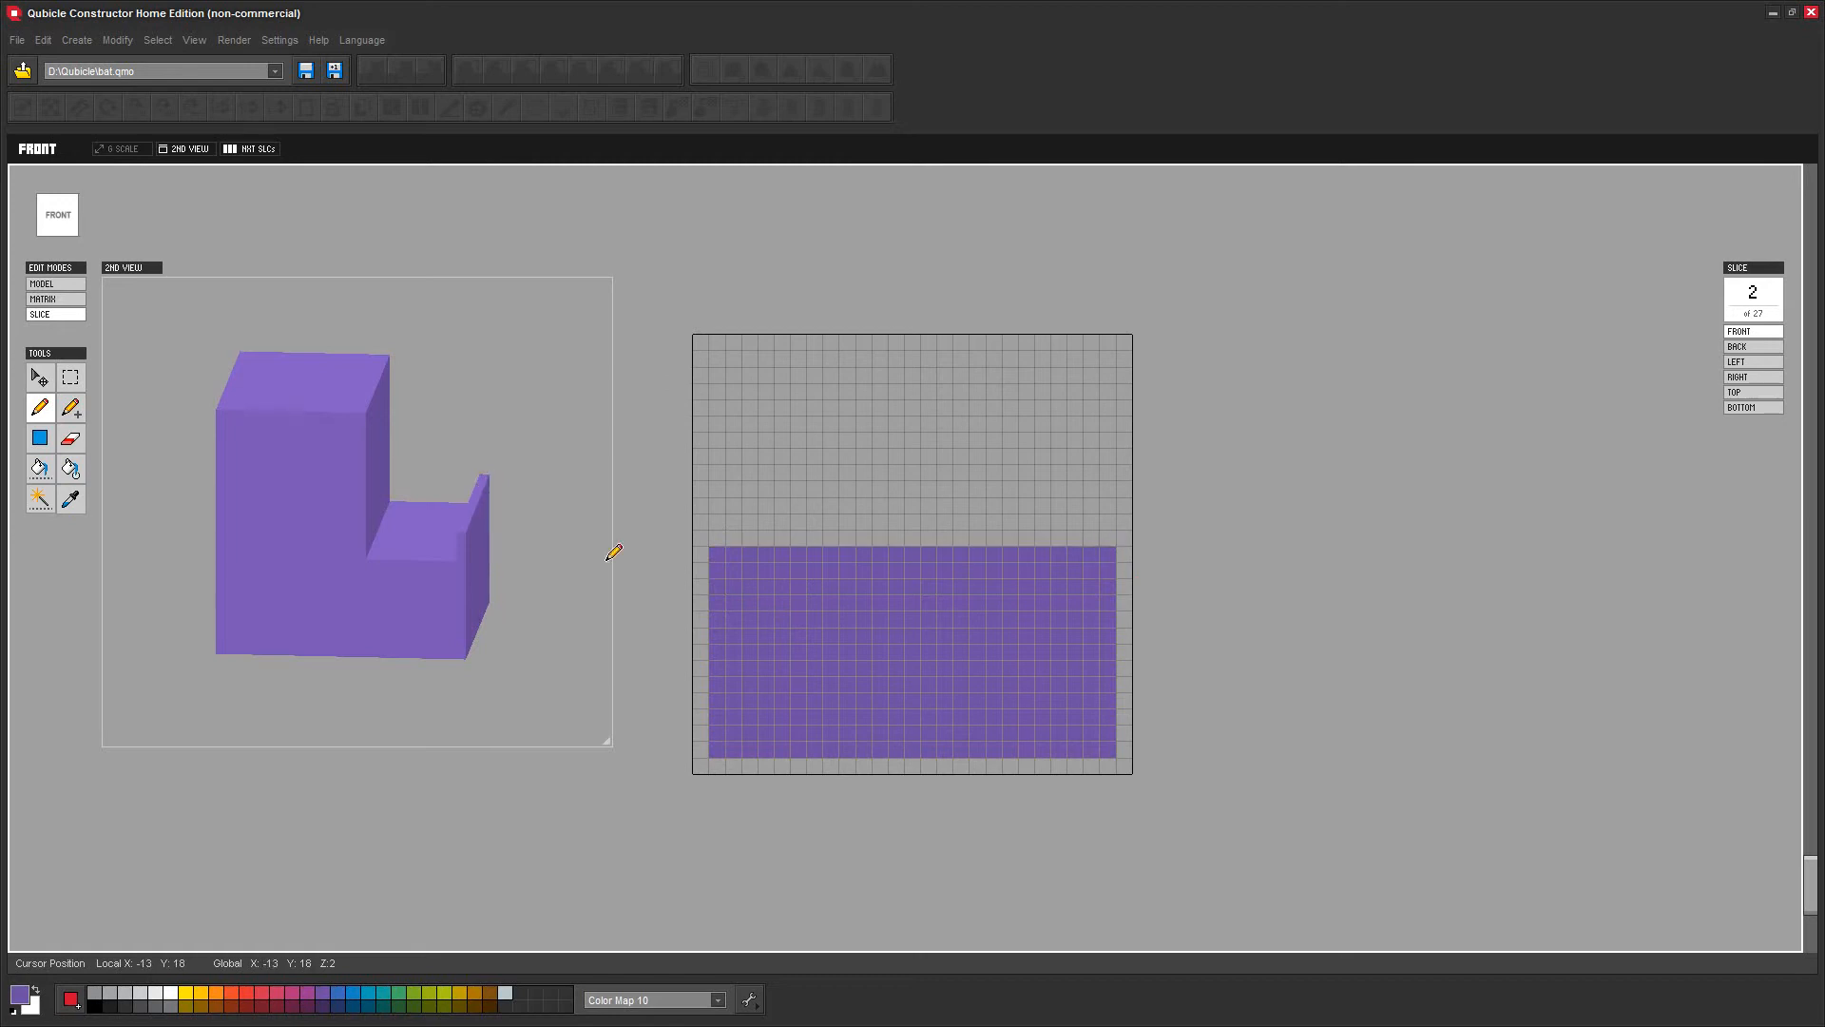
Fill the empty area of front slice 2 with purple using the Paint Bucket
right_click_drag(1255, 618, 1223, 681)
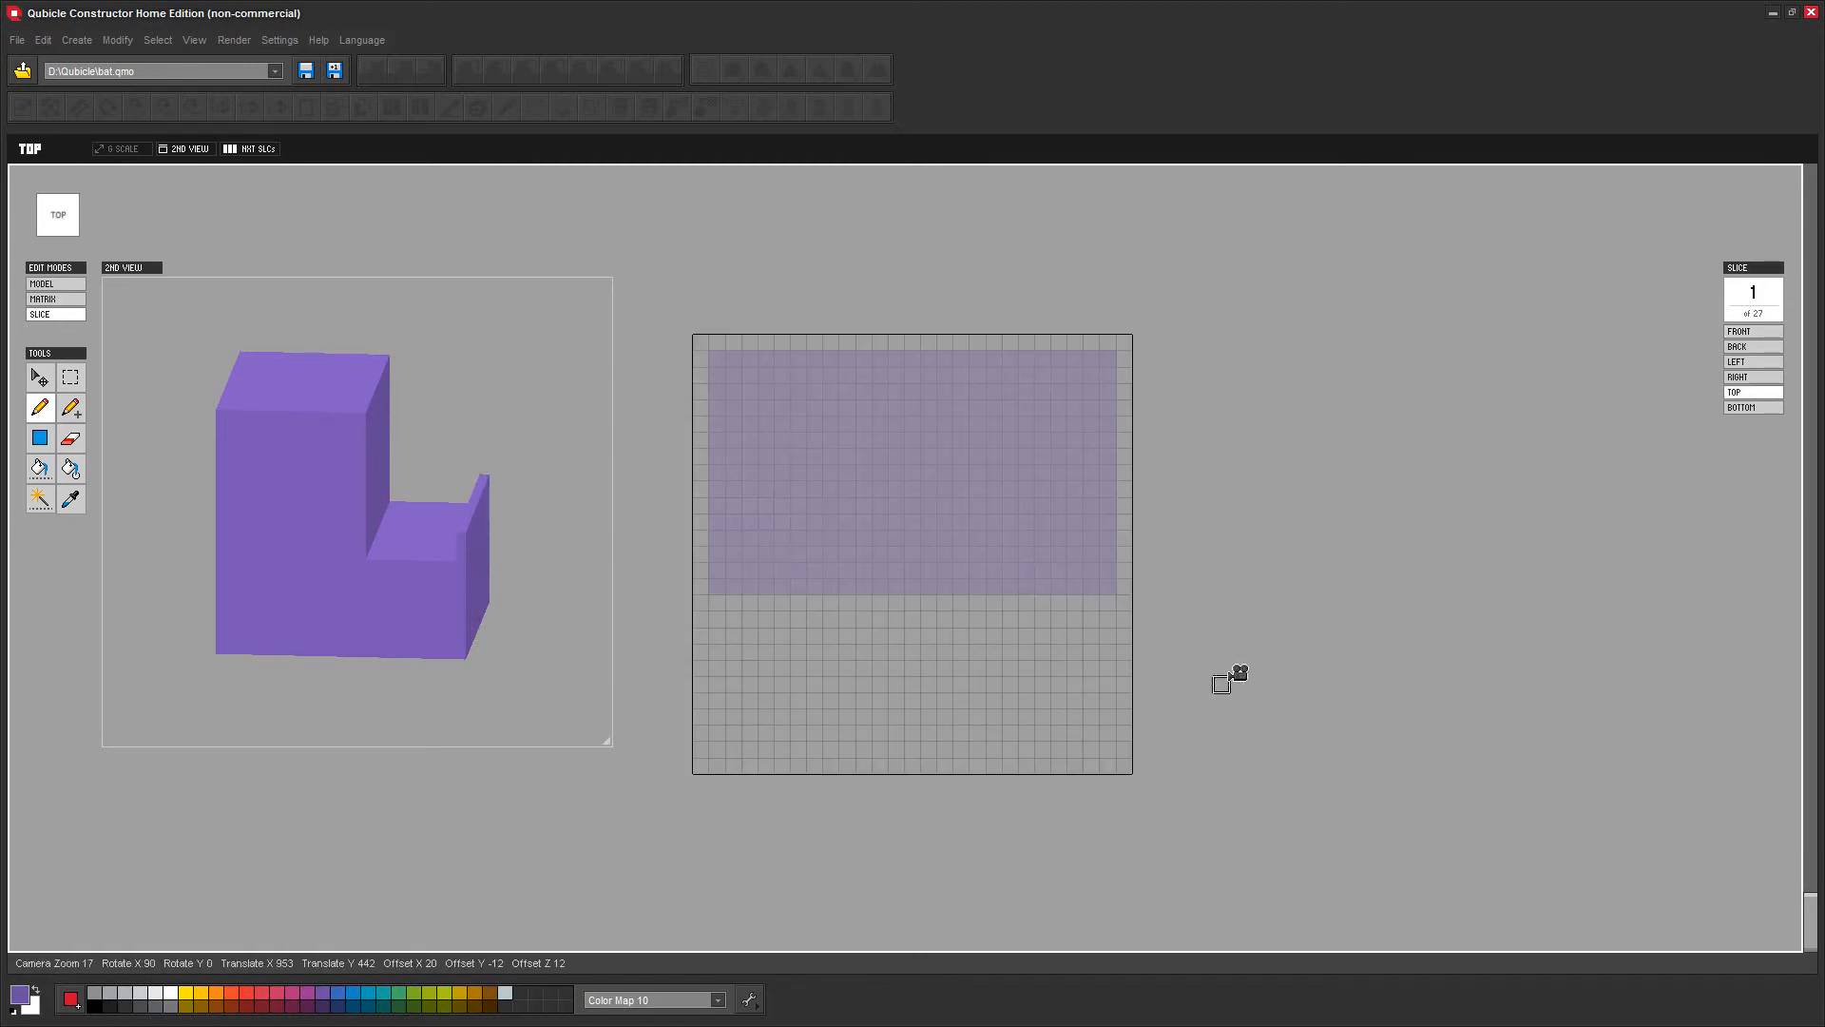
left_click(1753, 332)
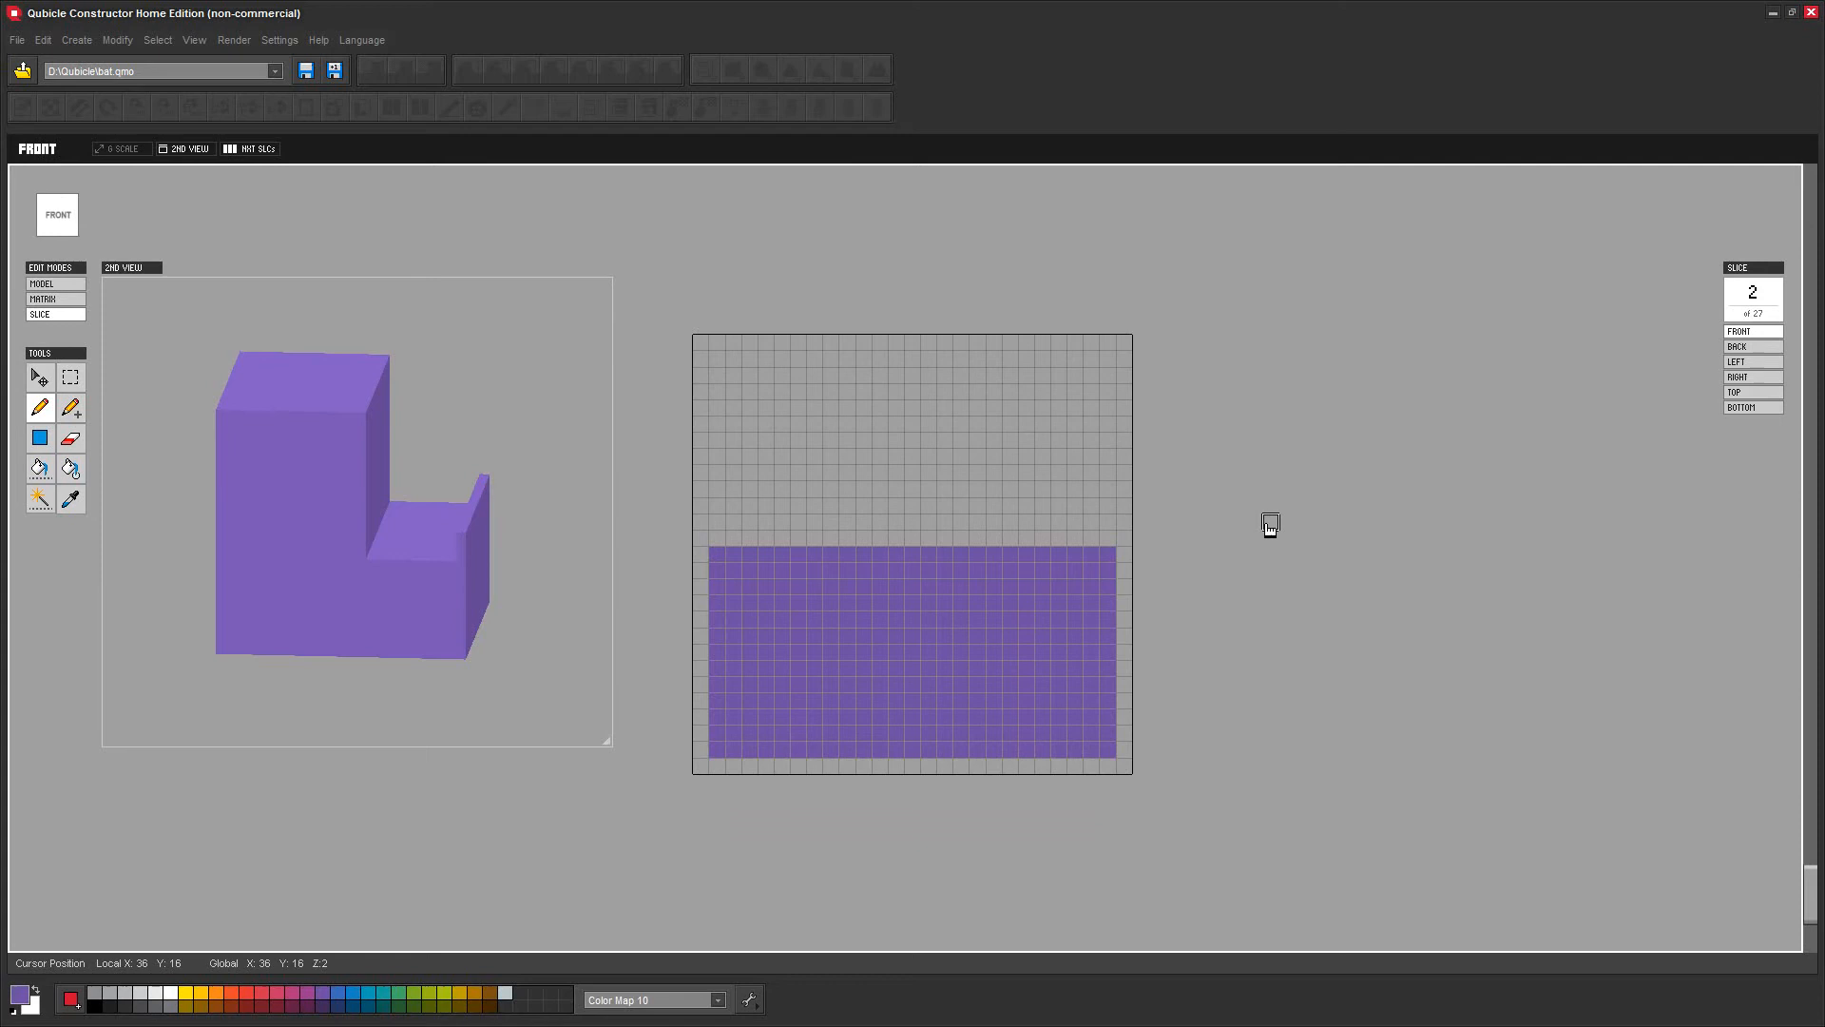
left_click(35, 479)
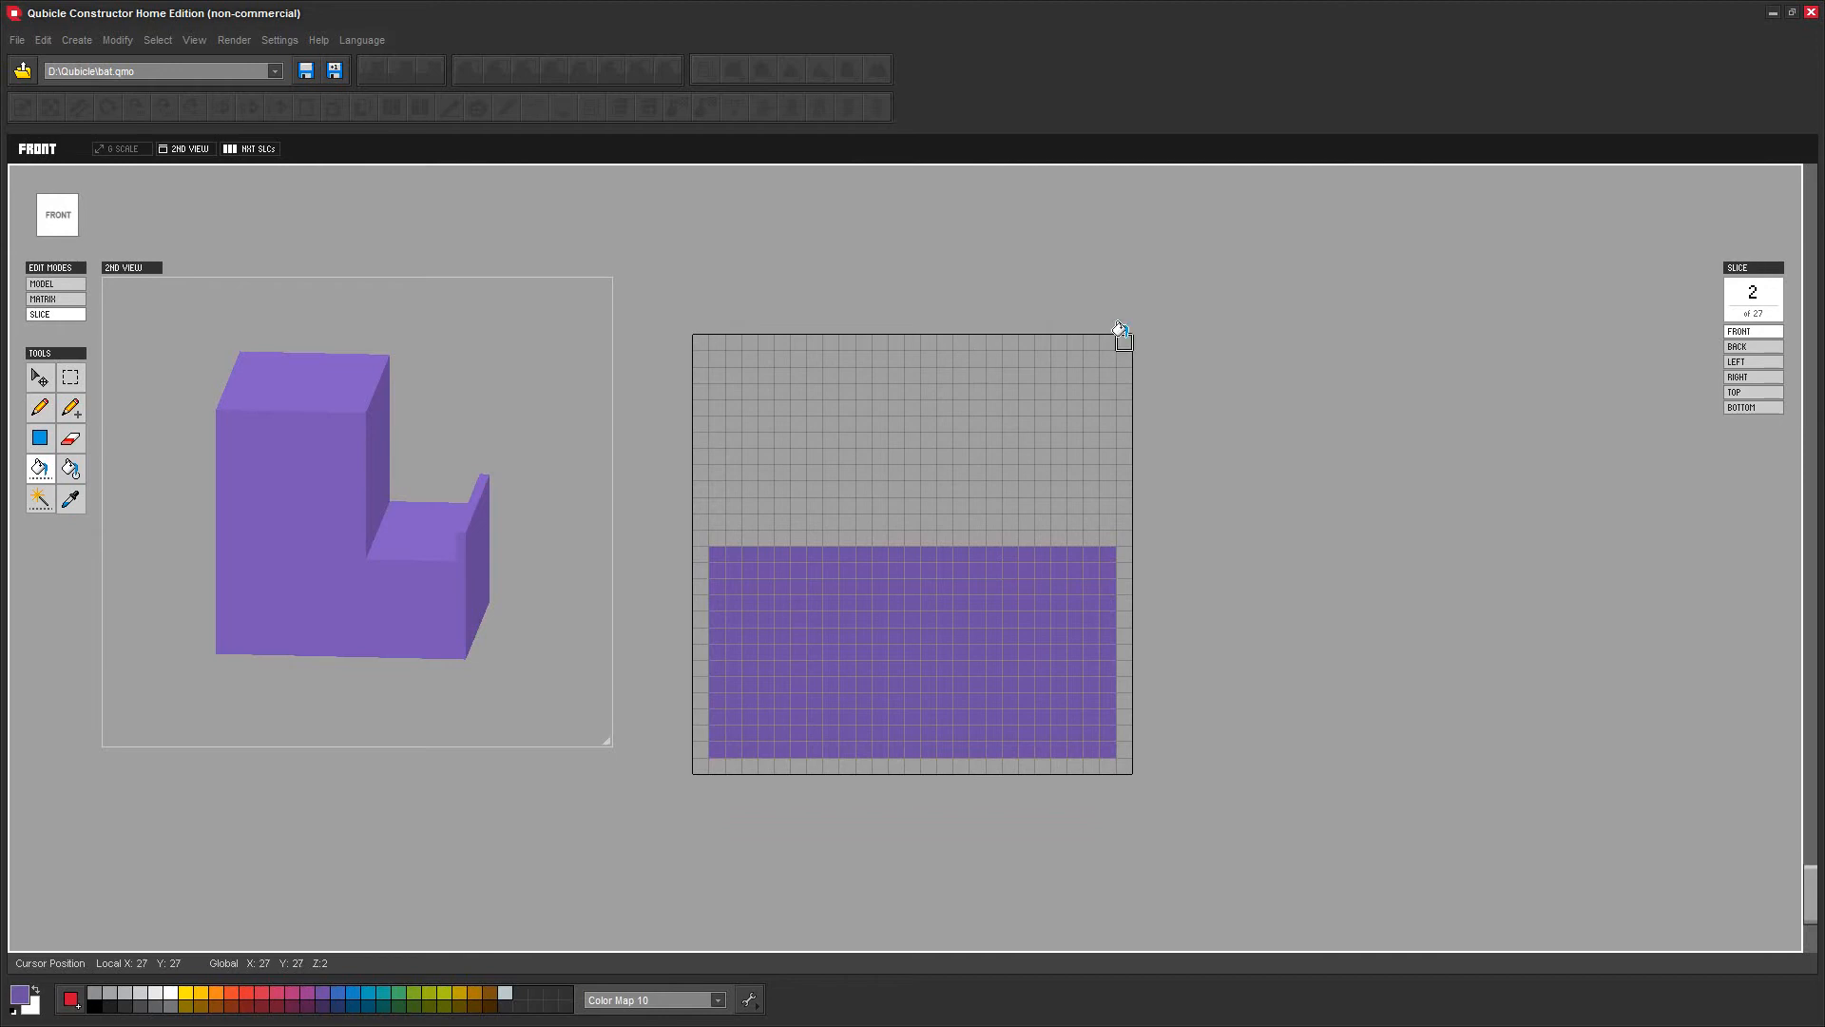
left_click(695, 338)
Examine the filled front slice on the solid in Matrix mode from several angles
left_click_drag(1357, 587, 1409, 652)
left_click(57, 299)
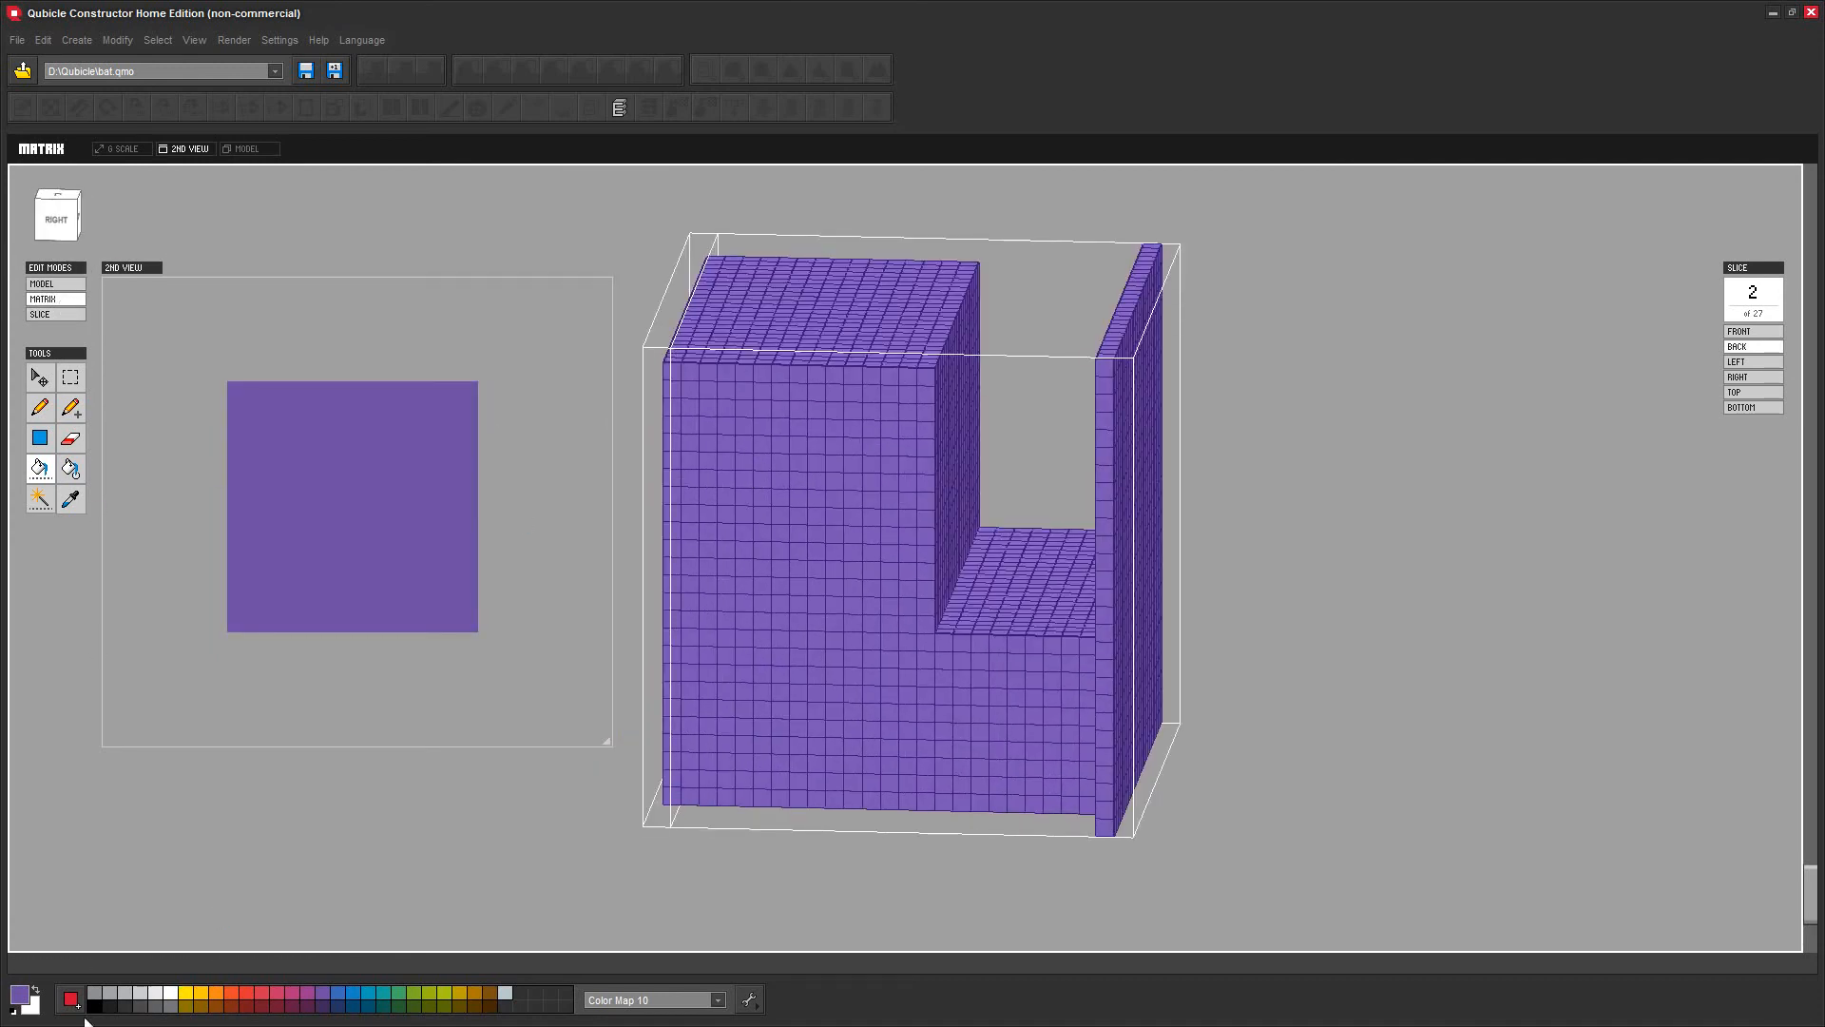
left_click_drag(1261, 609, 1153, 596)
mouse_move(1153, 595)
right_mouse_down()
mouse_move(1222, 590)
mouse_move(1246, 615)
mouse_move(1222, 595)
mouse_move(1243, 672)
mouse_move(1336, 681)
mouse_move(1259, 665)
right_mouse_up()
In Slice mode, go to front slice 6 and fill the empty area above the purple block with the Fill Hollow tool
left_click(57, 314)
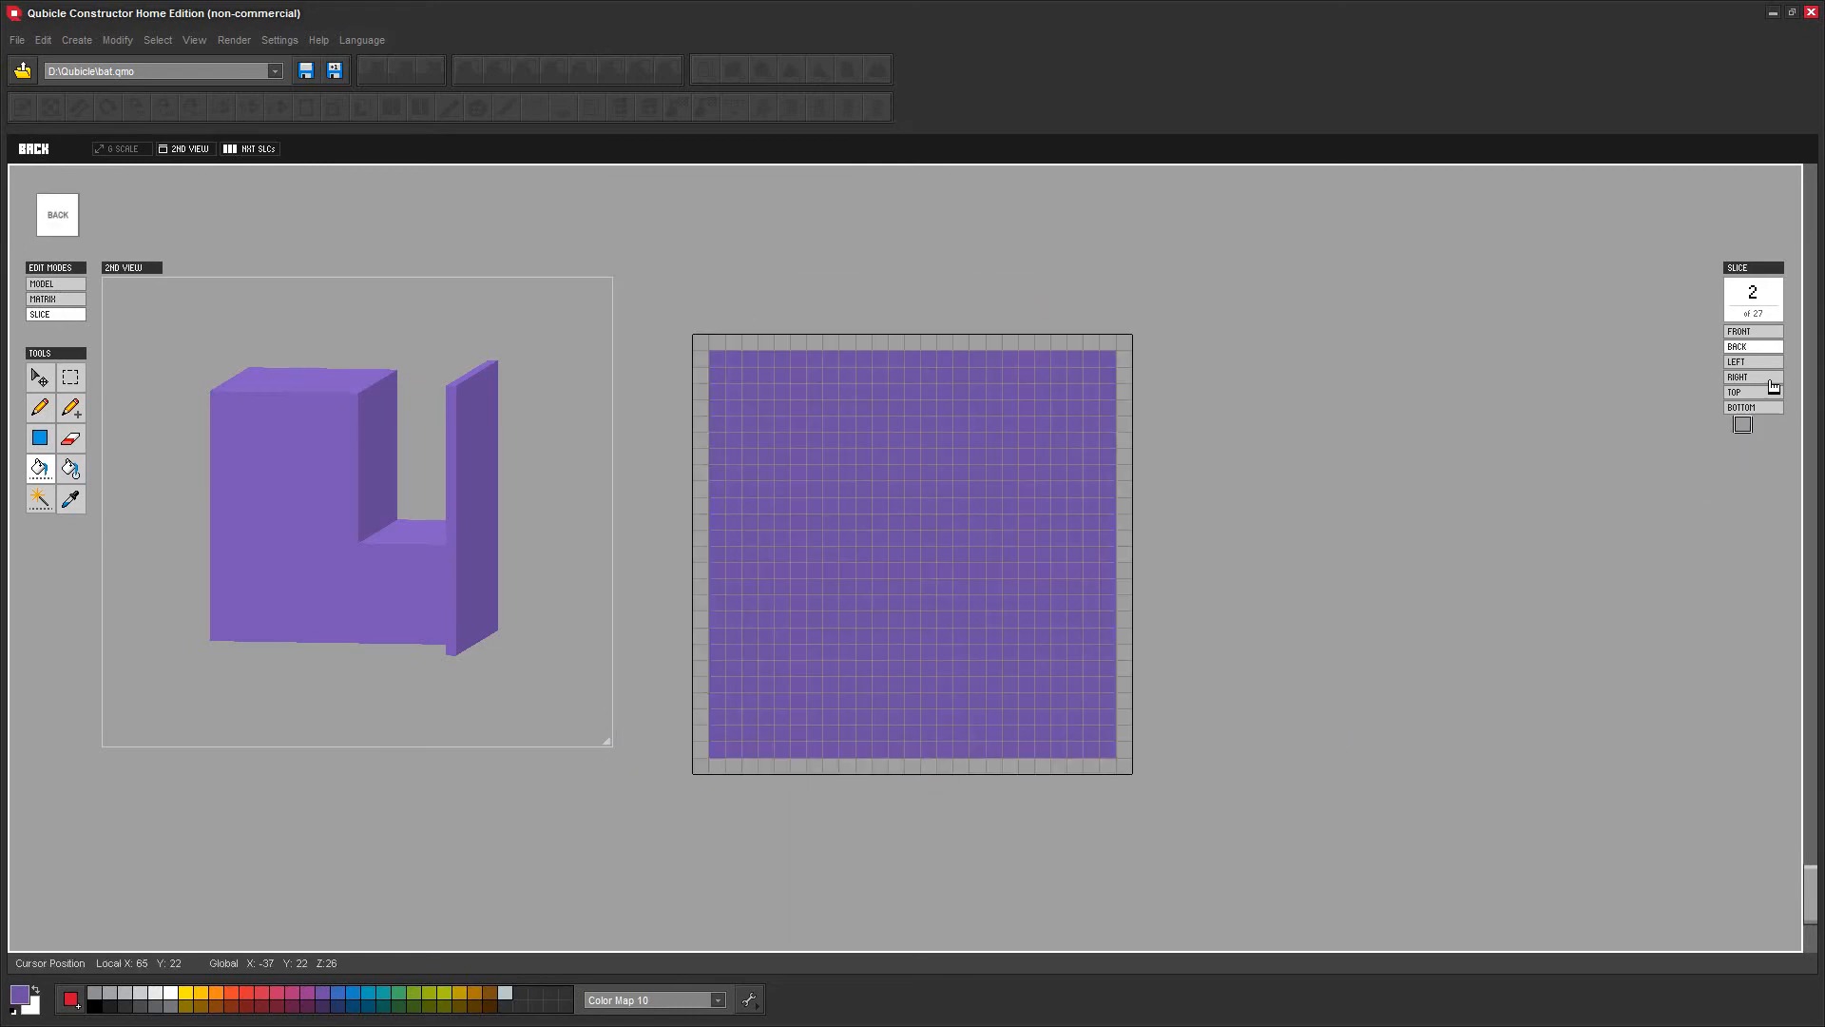
left_click(1754, 331)
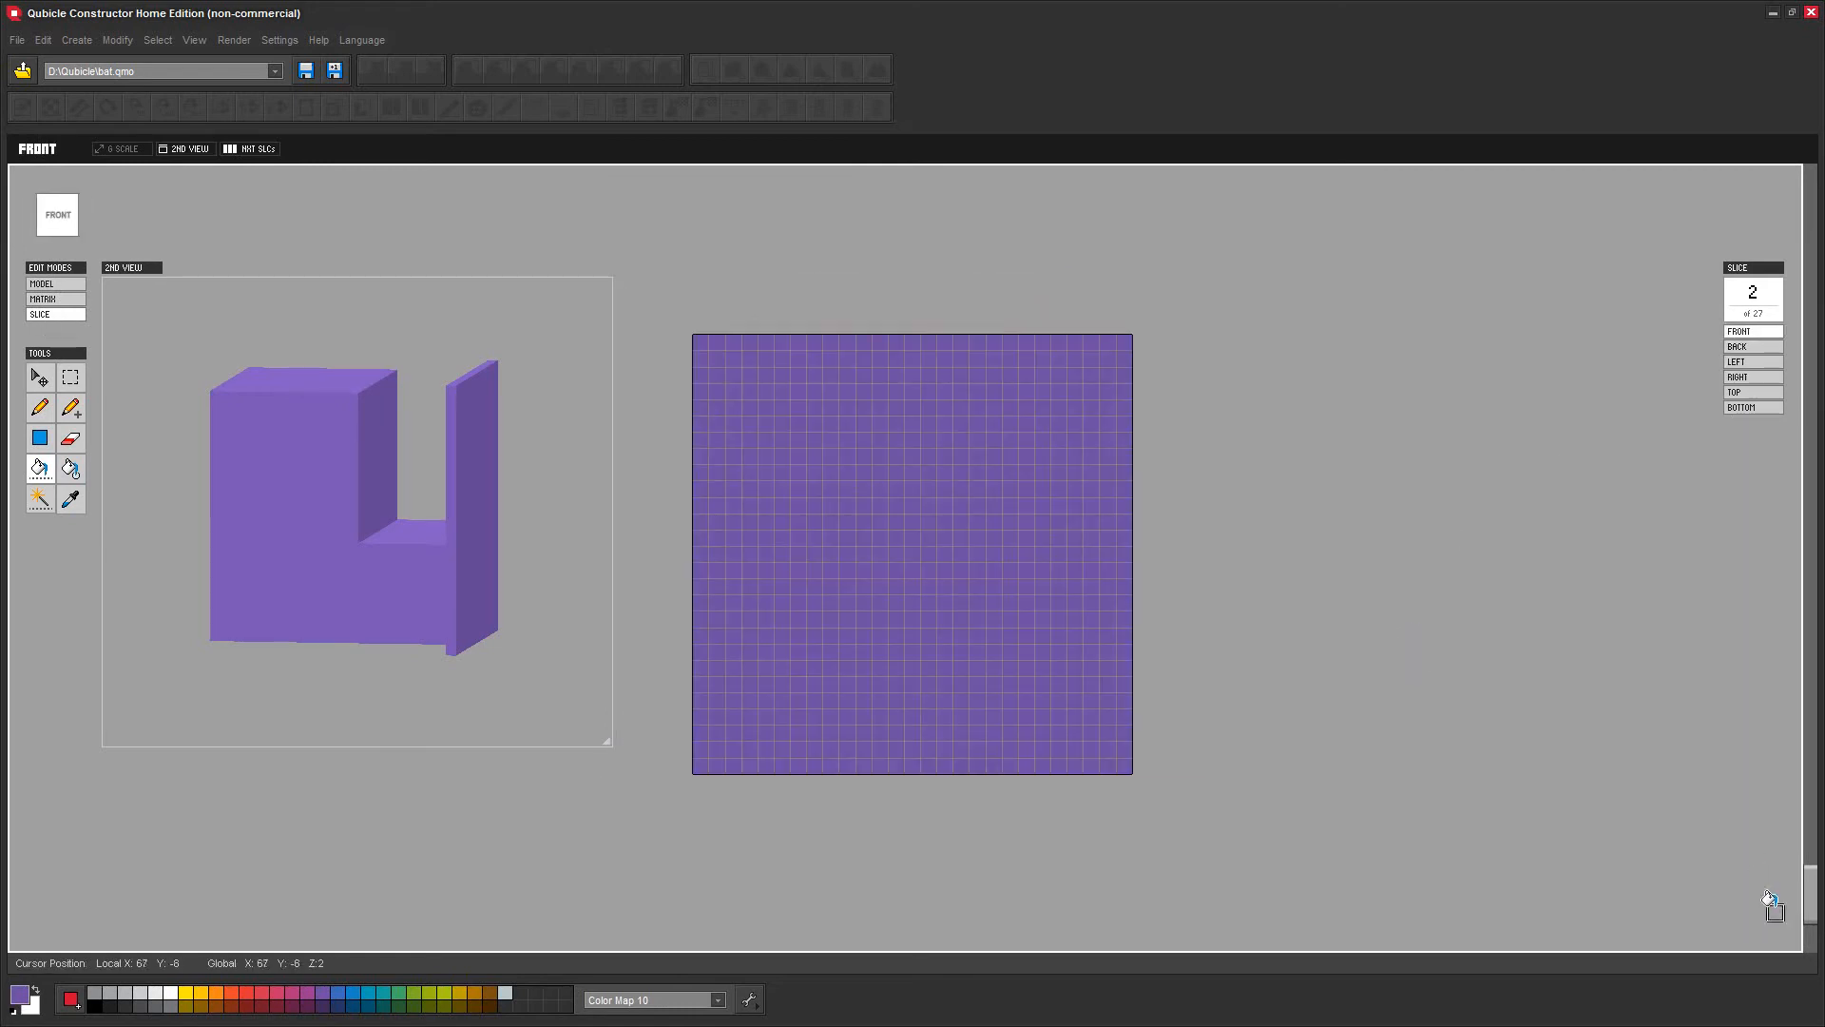
left_click_drag(1815, 908, 1814, 898)
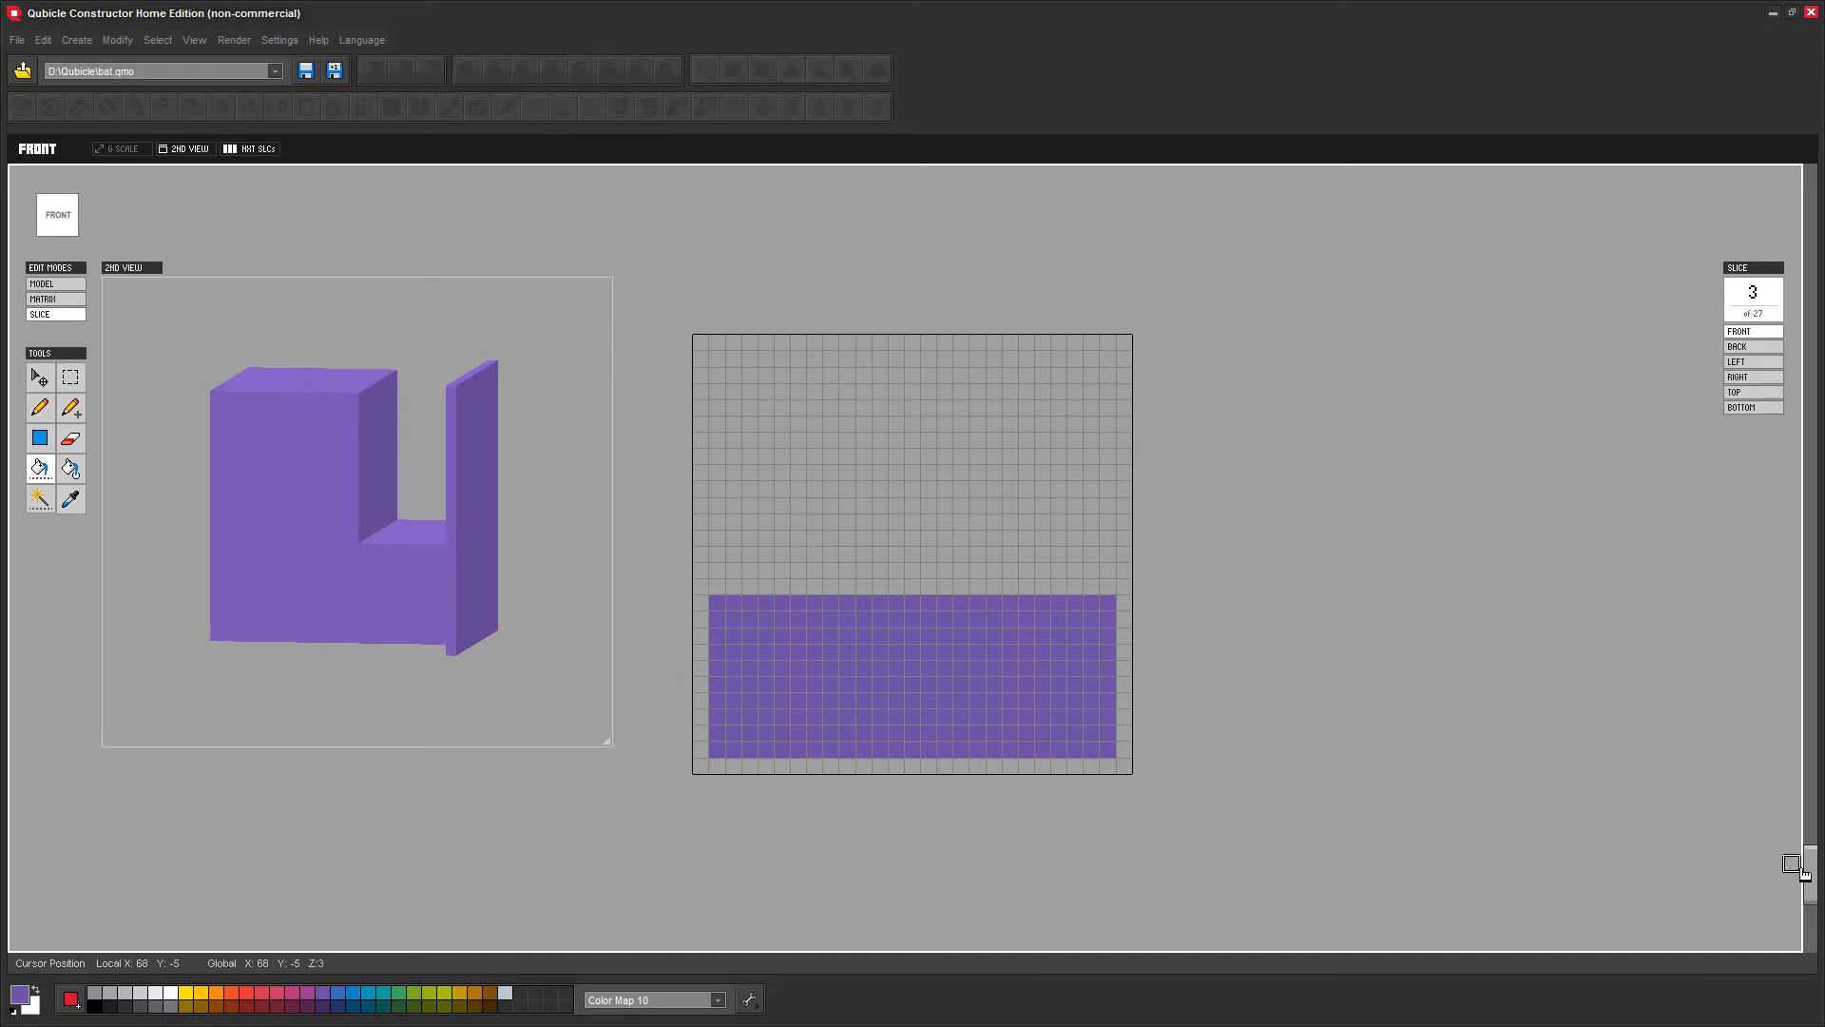
left_click_drag(1815, 879, 1814, 796)
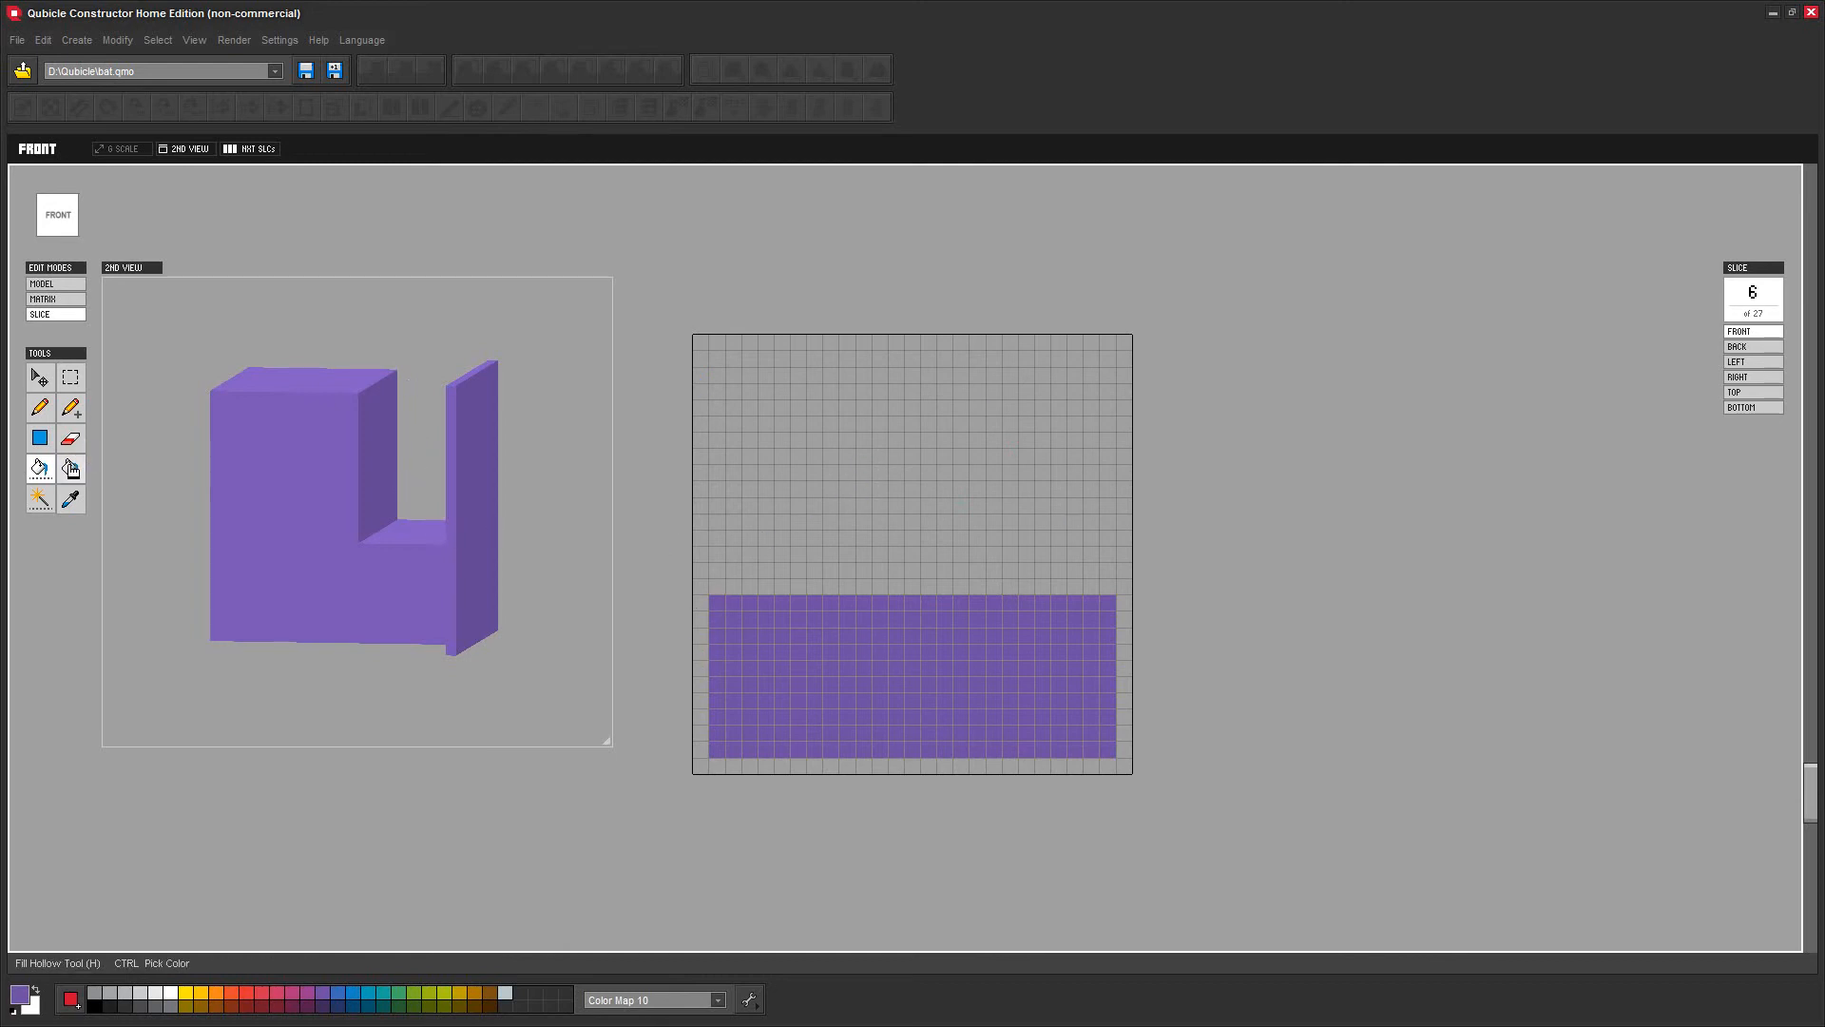
left_click(71, 466)
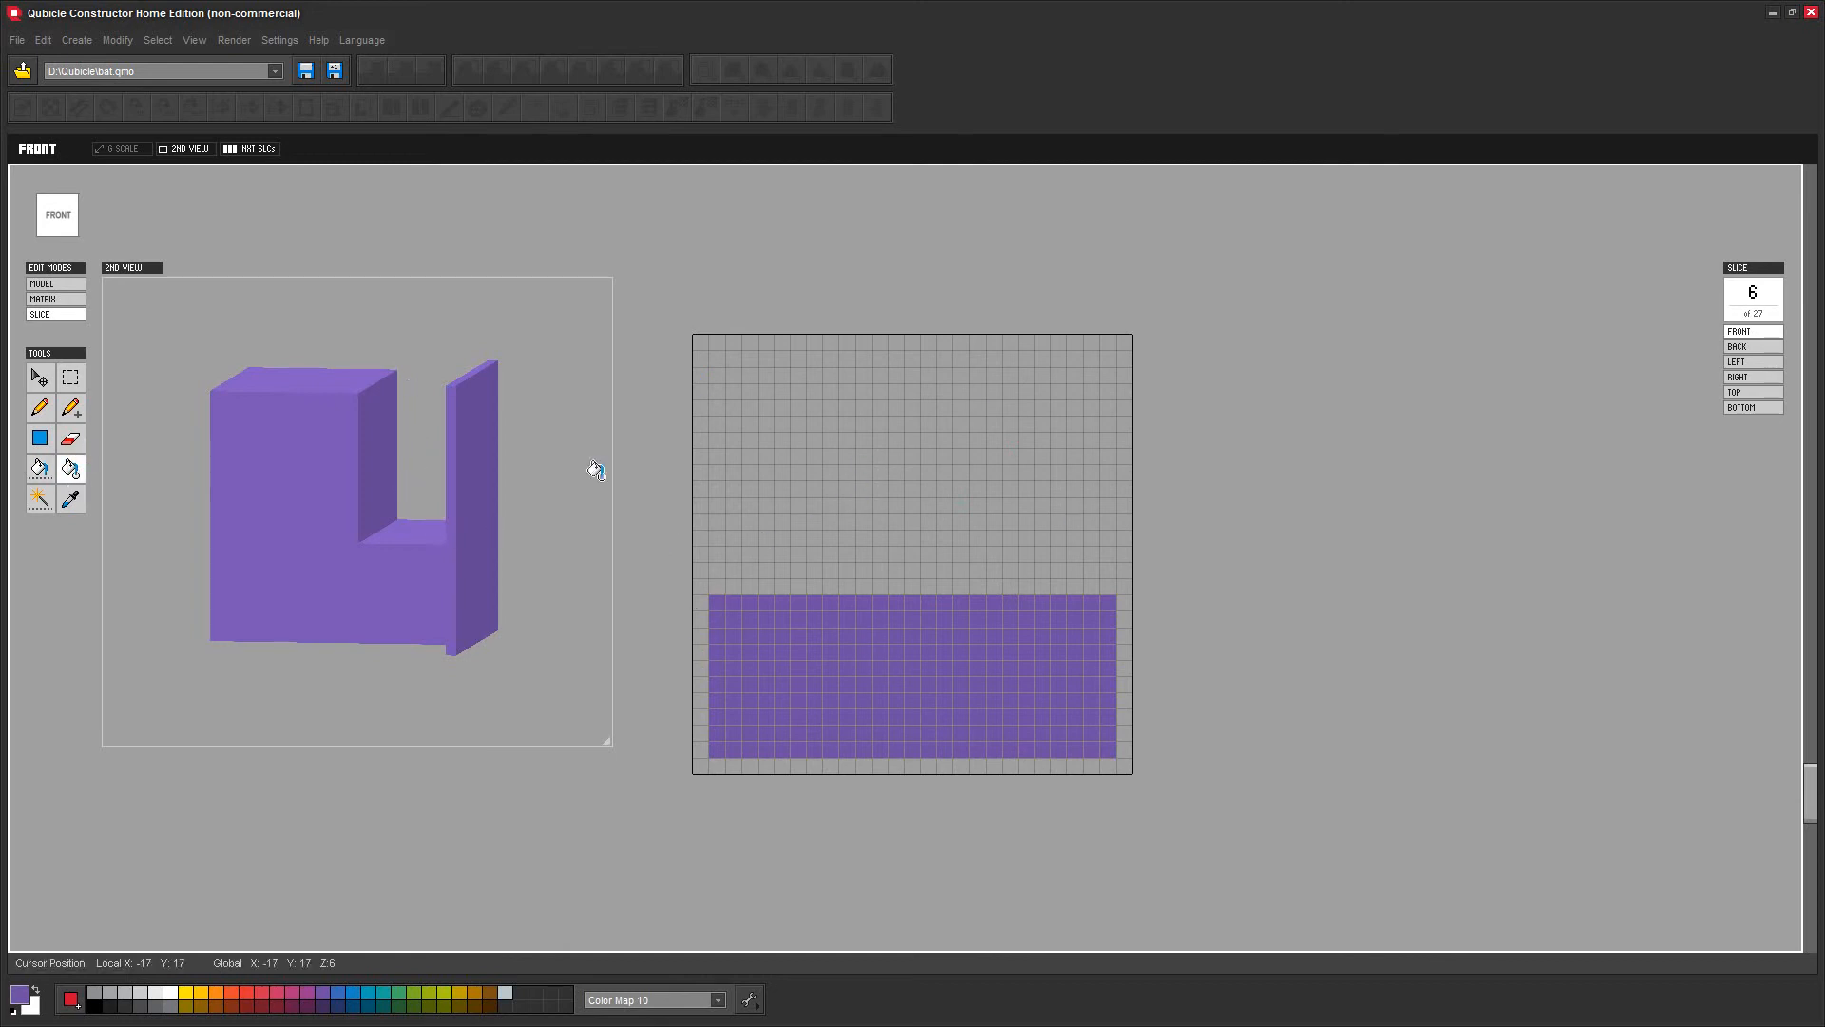
left_click(794, 439)
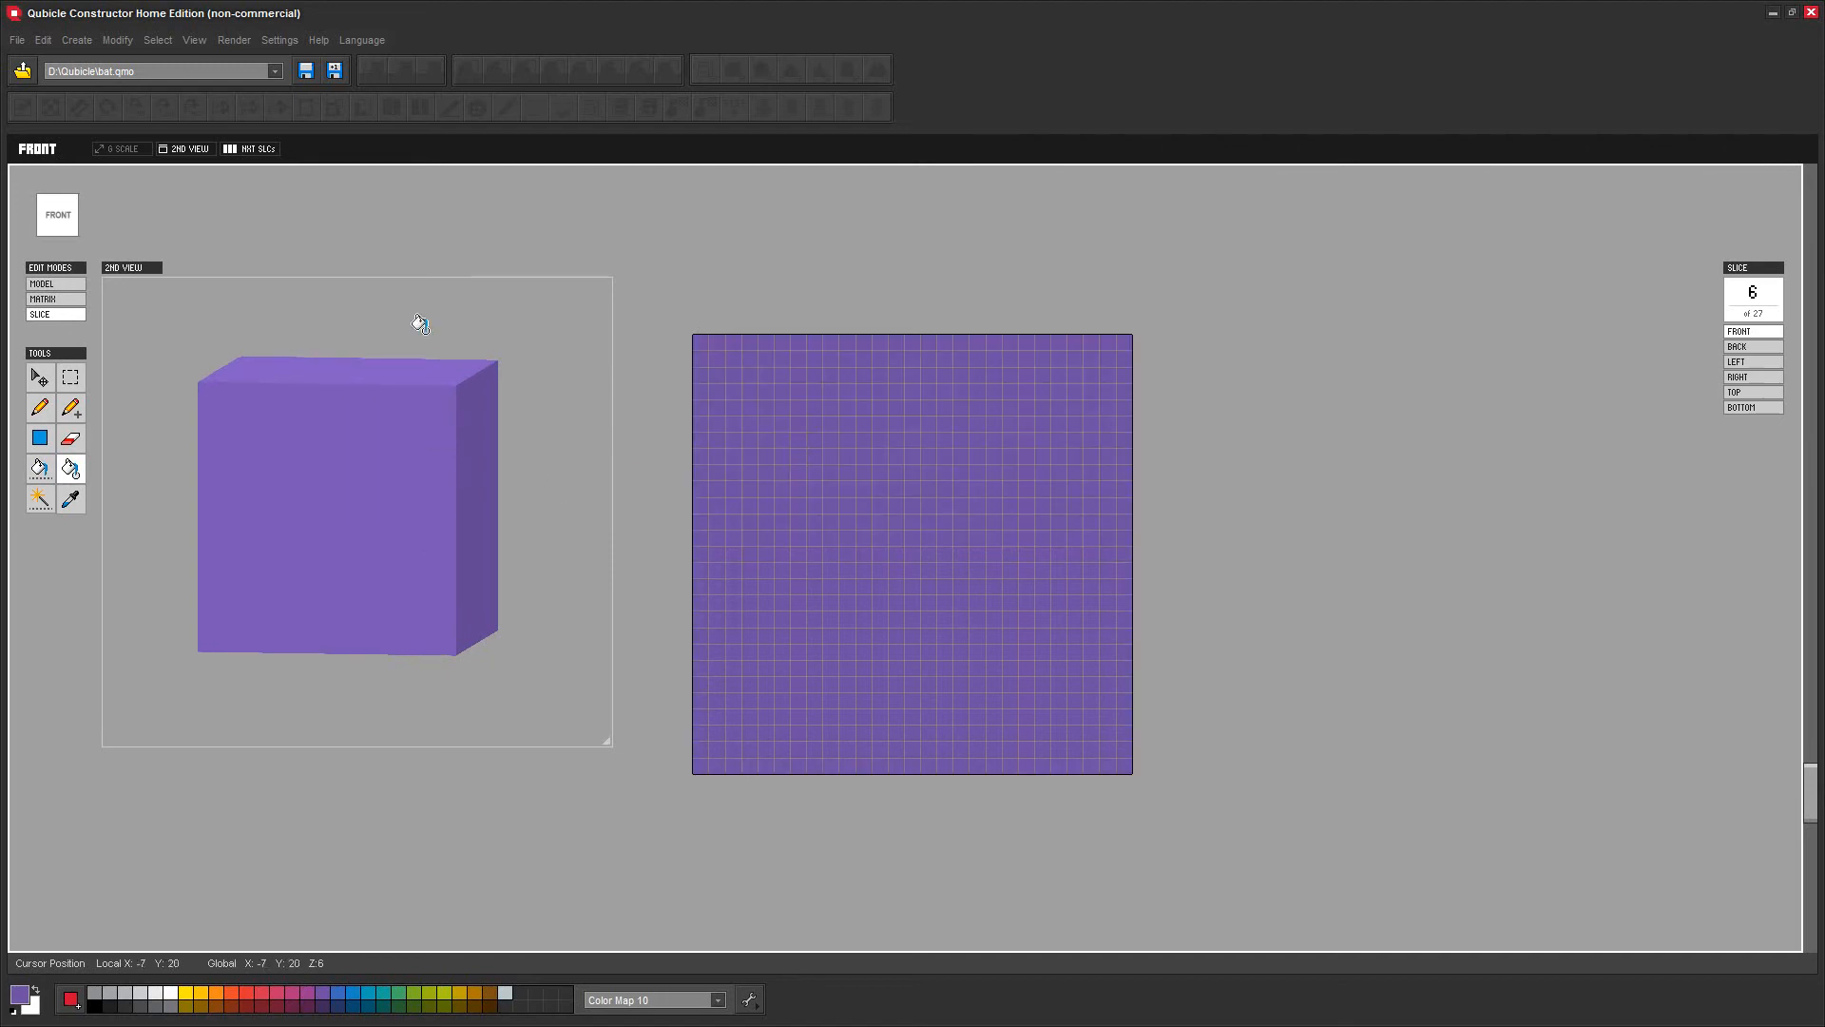
Check the filled cube from several angles in Matrix mode
left_click_drag(1366, 523, 1337, 540)
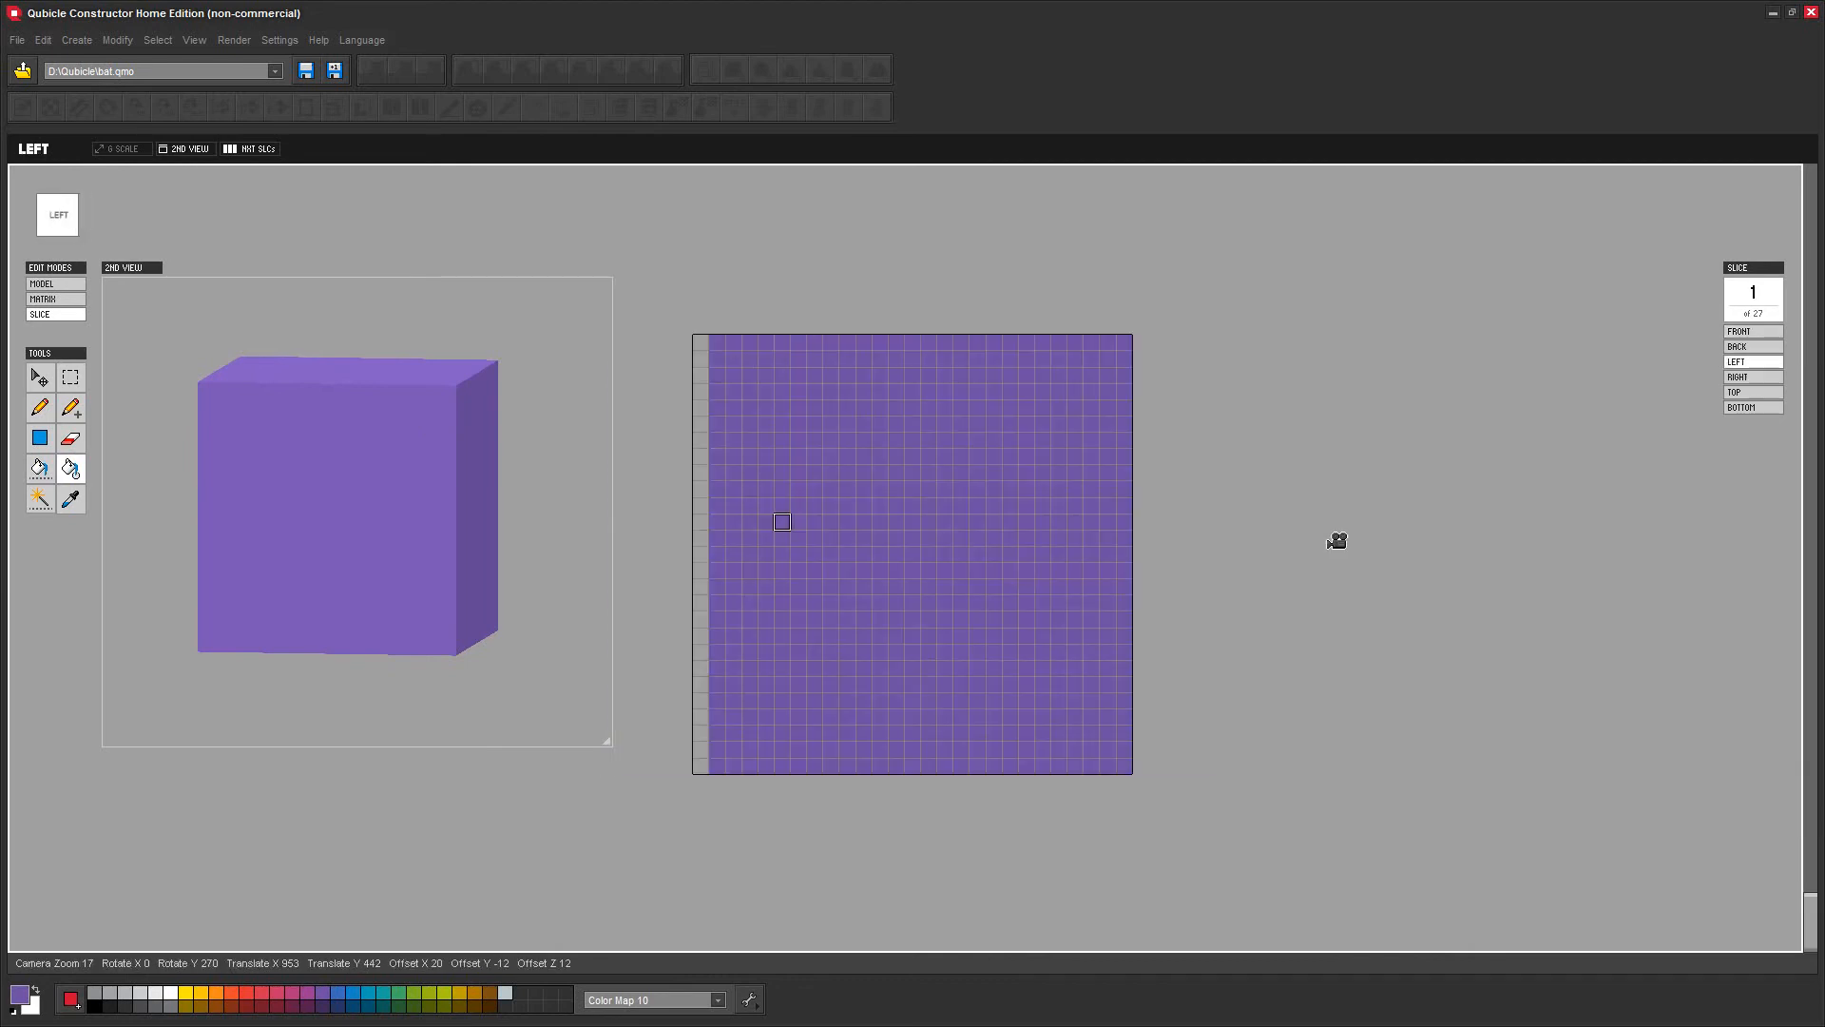
left_click(54, 301)
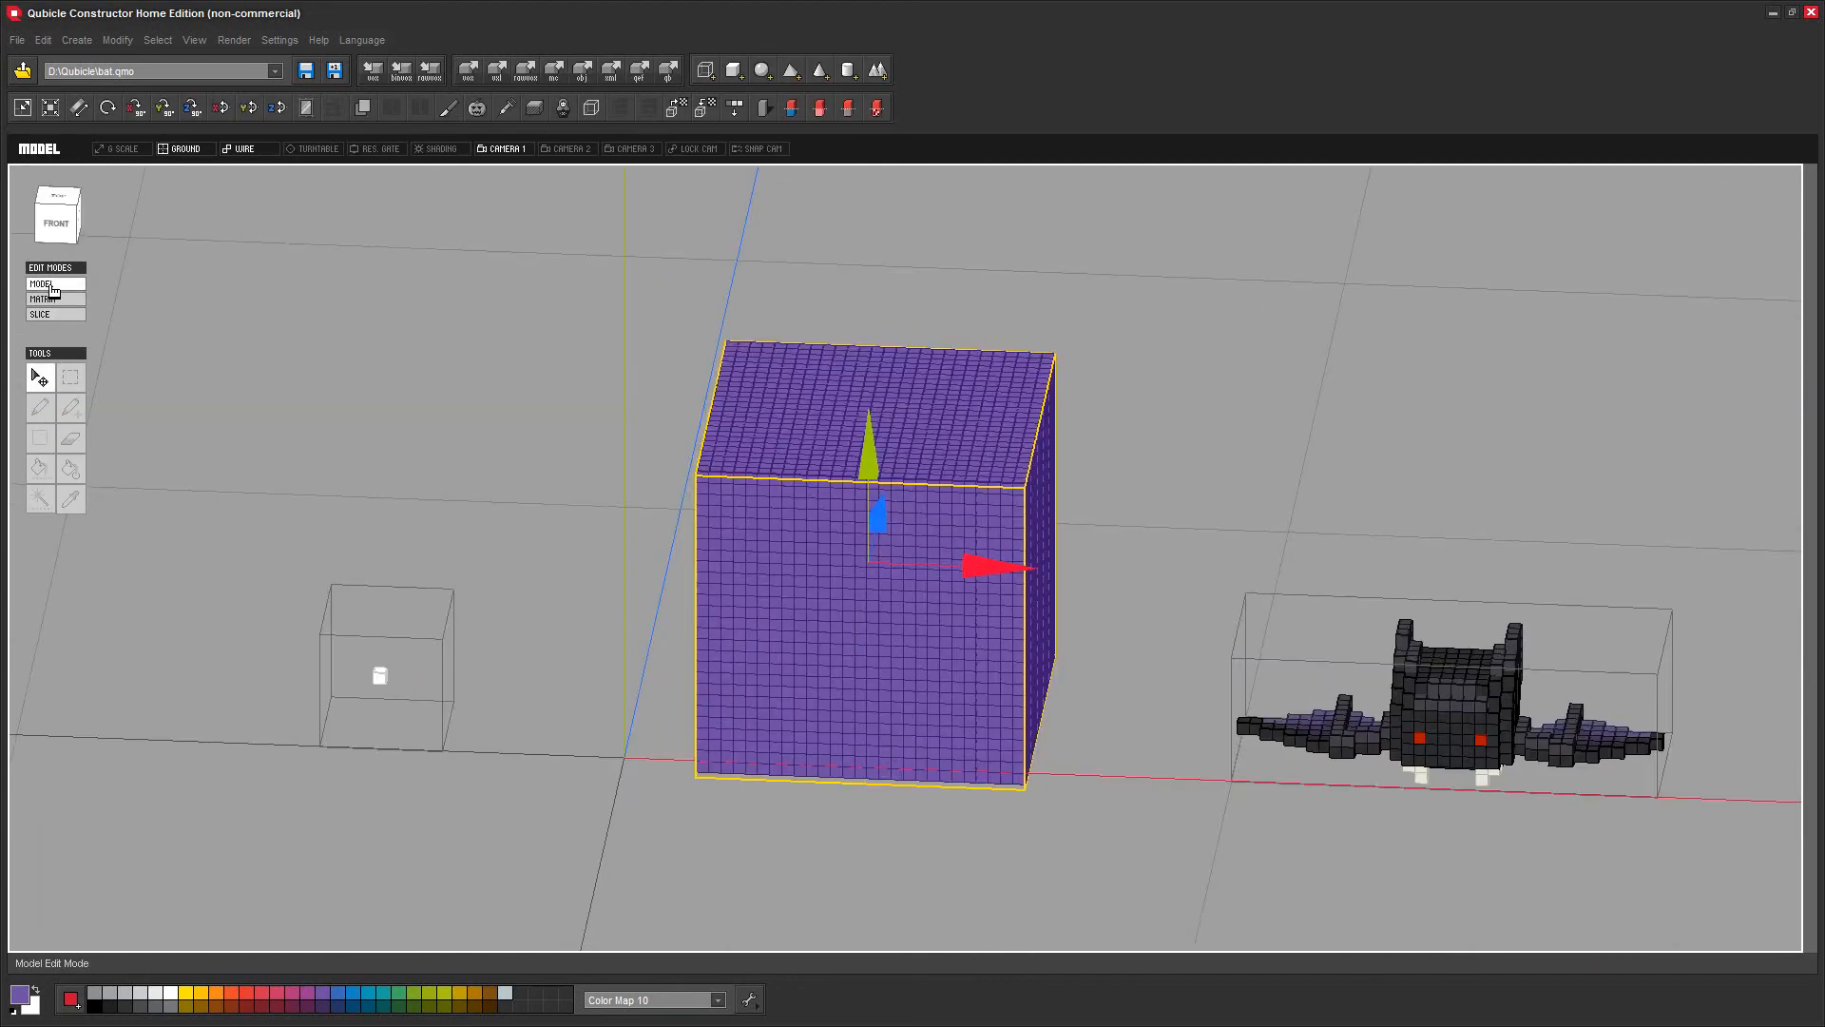
left_click(55, 314)
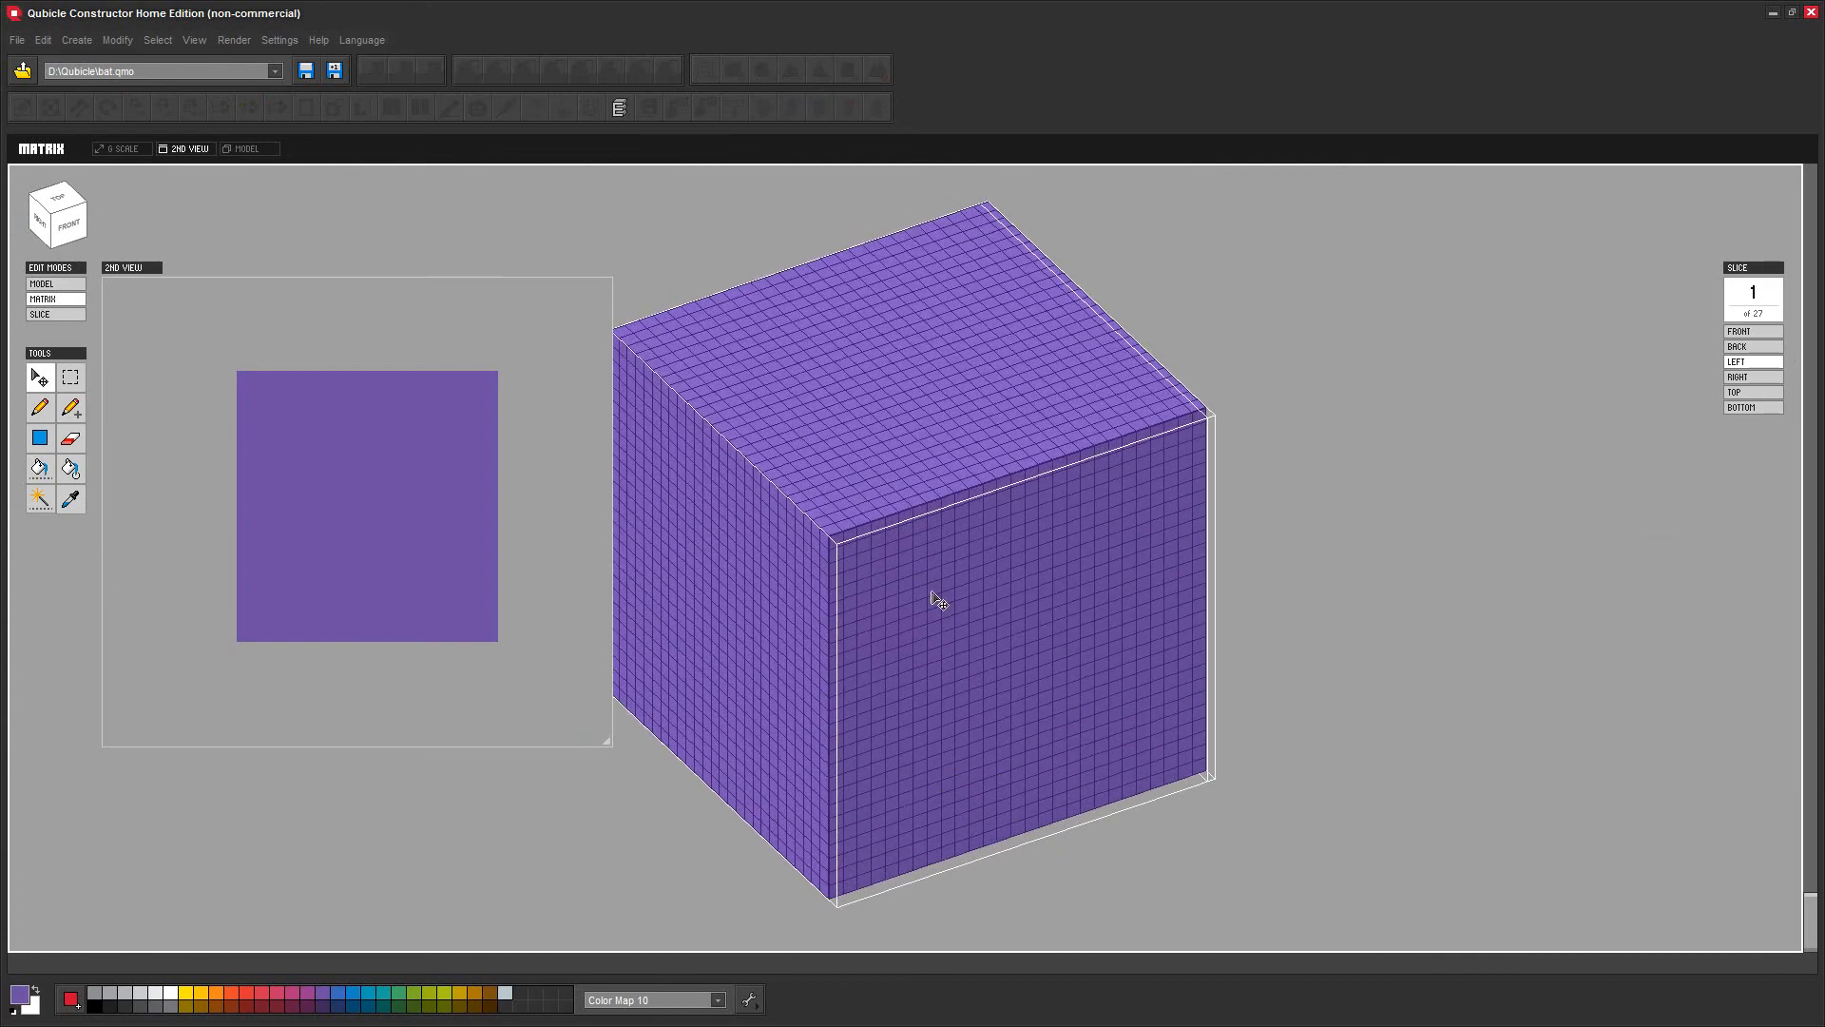
right_click_drag(1345, 687, 1409, 650)
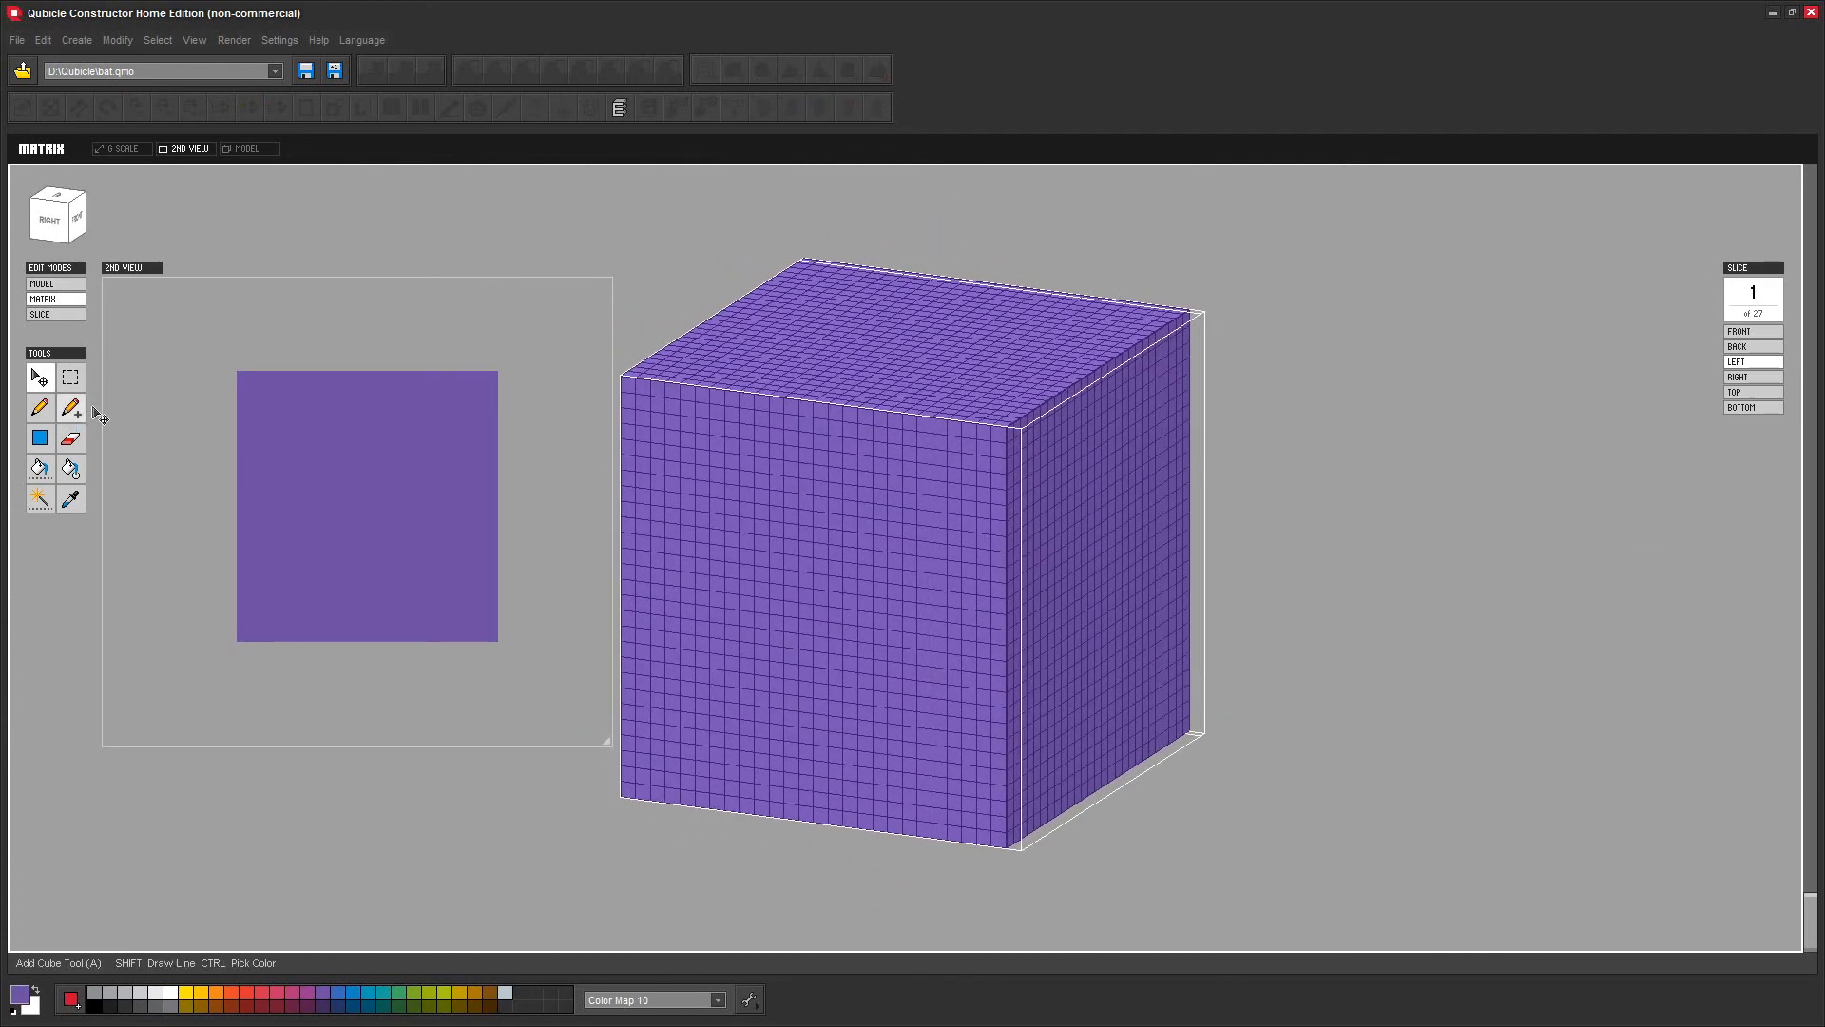
Choose the Eraser tool and hide the second view in Matrix mode
left_click(70, 439)
right_click_drag(1369, 646, 1306, 679)
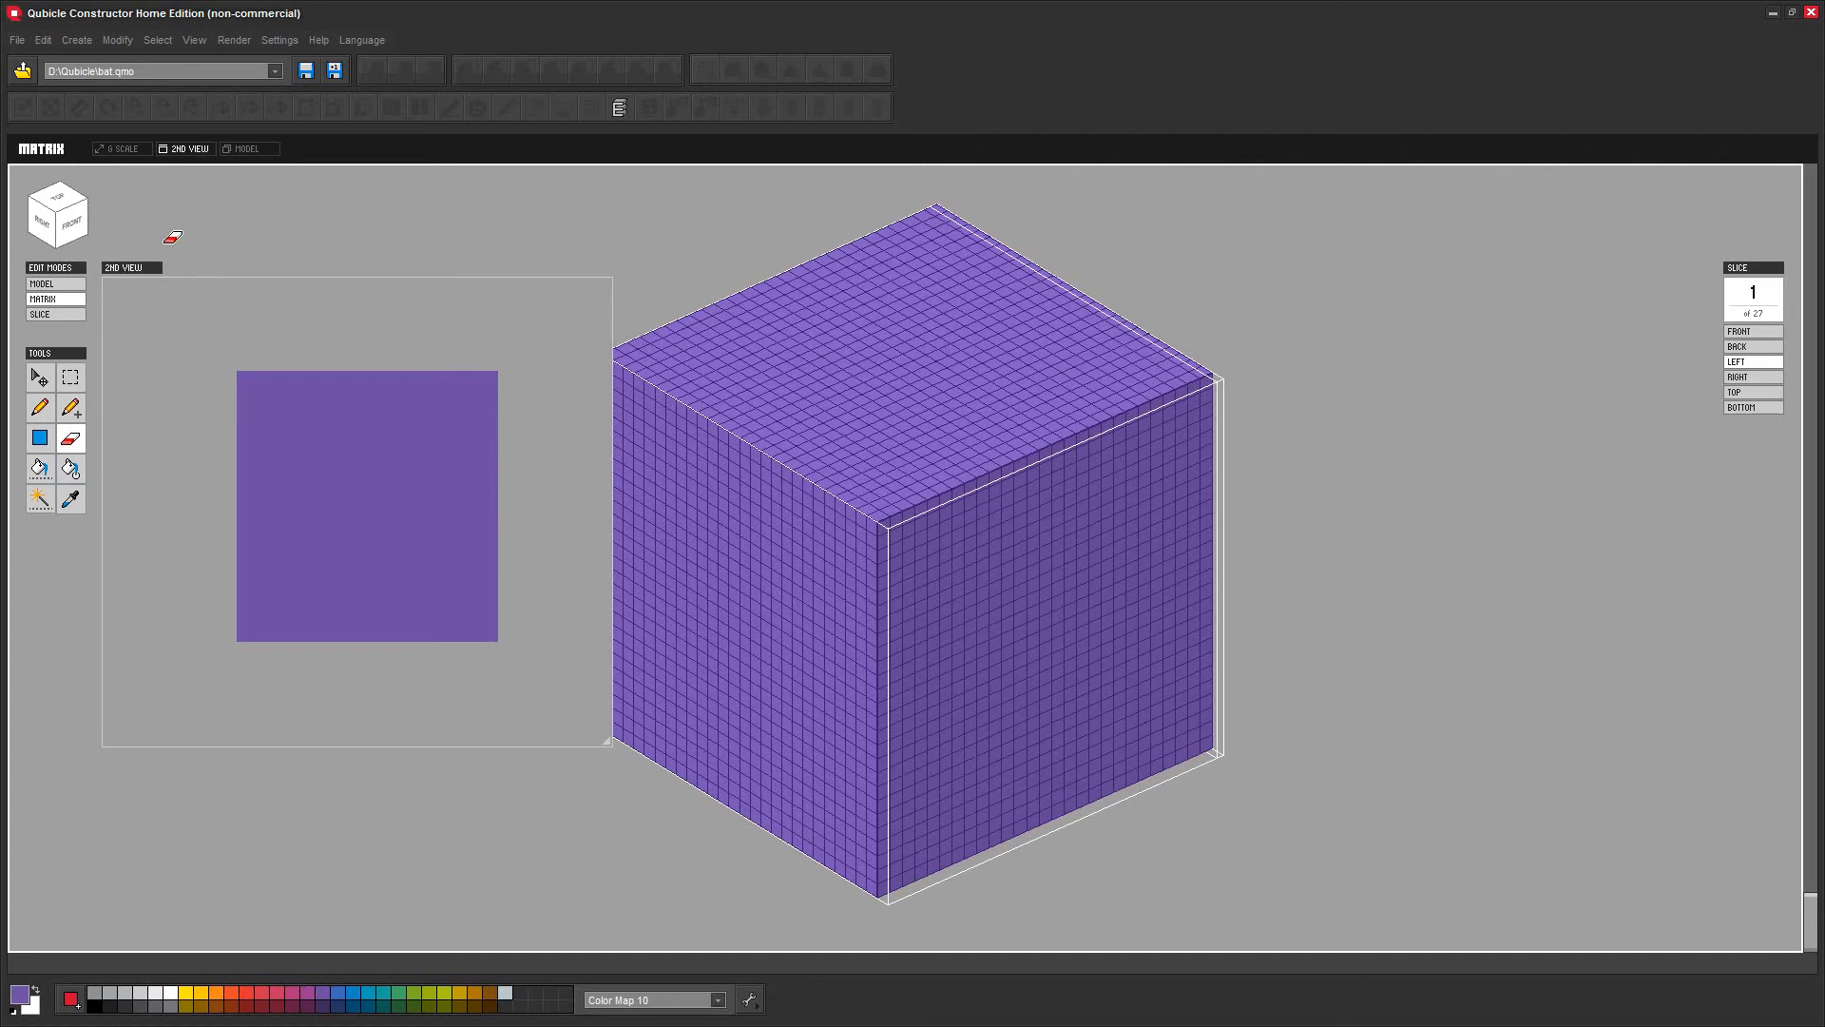
left_click(181, 152)
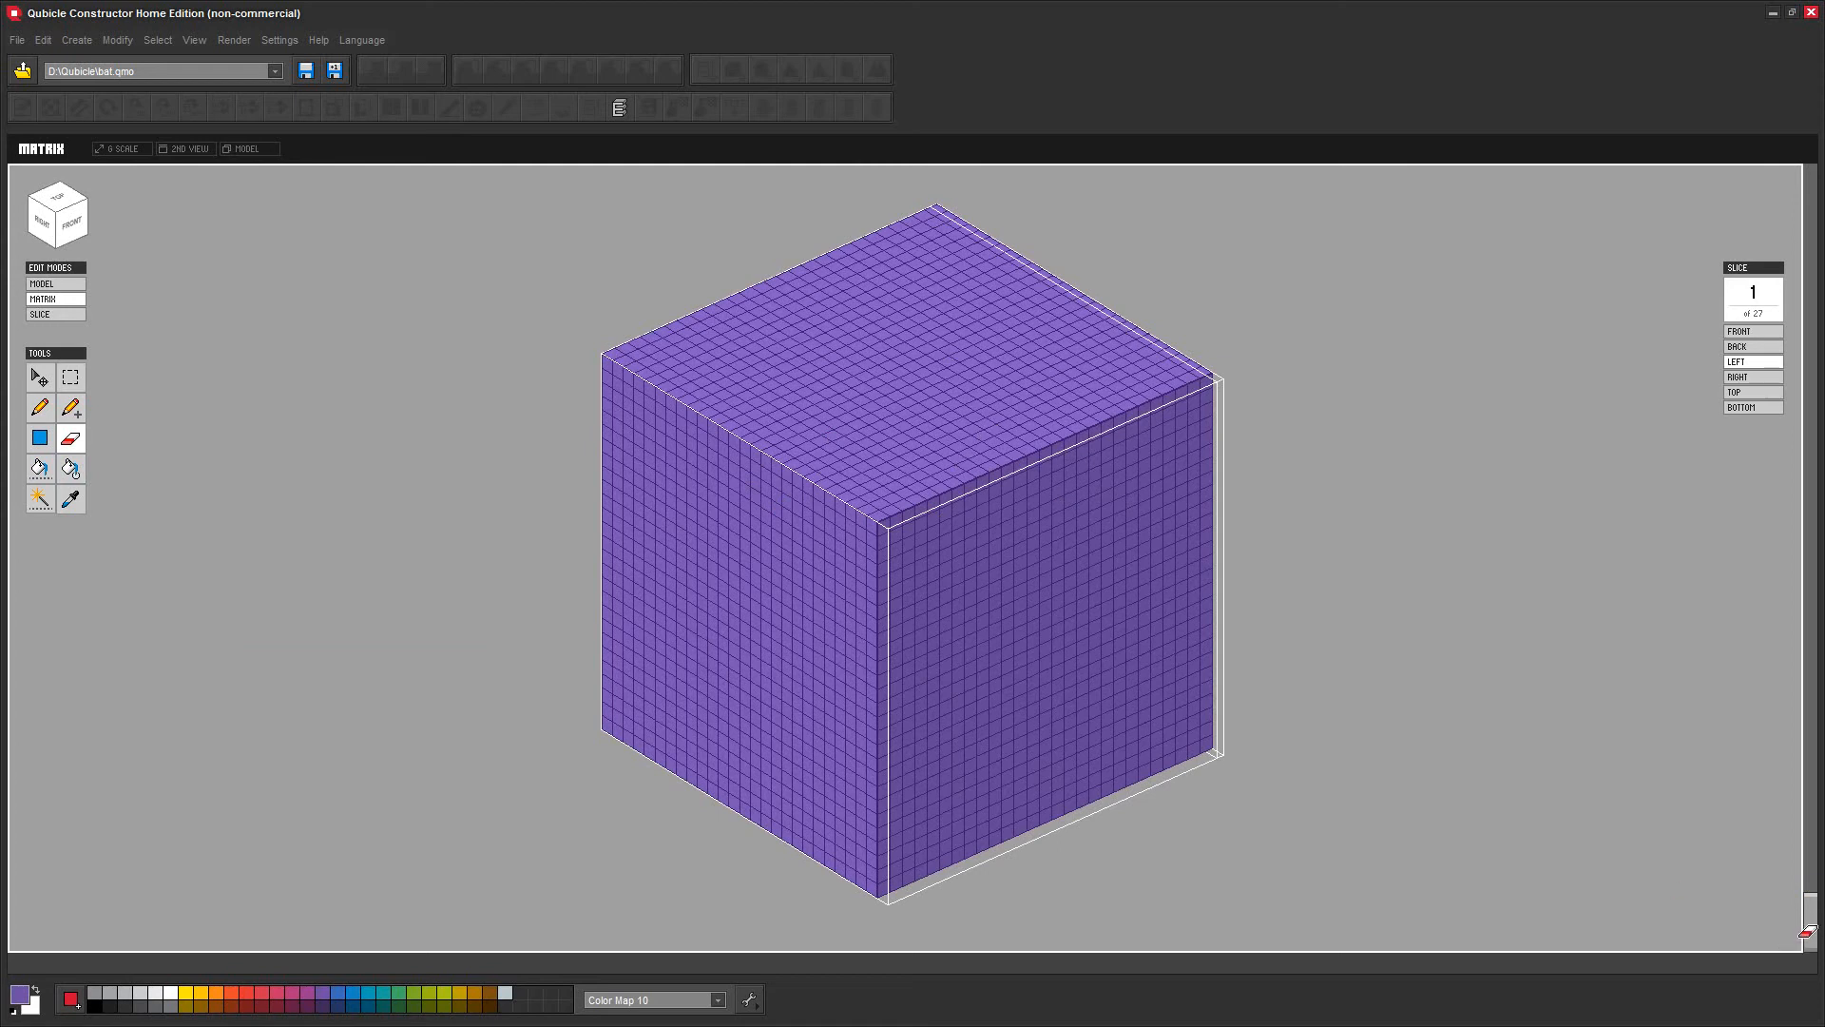
mouse_move(1814, 936)
left_mouse_down()
mouse_move(1813, 888)
mouse_move(1813, 946)
left_mouse_up()
Erase a 7 by 7 voxel recess, one layer deep, in the upper left part of the cube's right face
right_click_drag(215, 510, 383, 517)
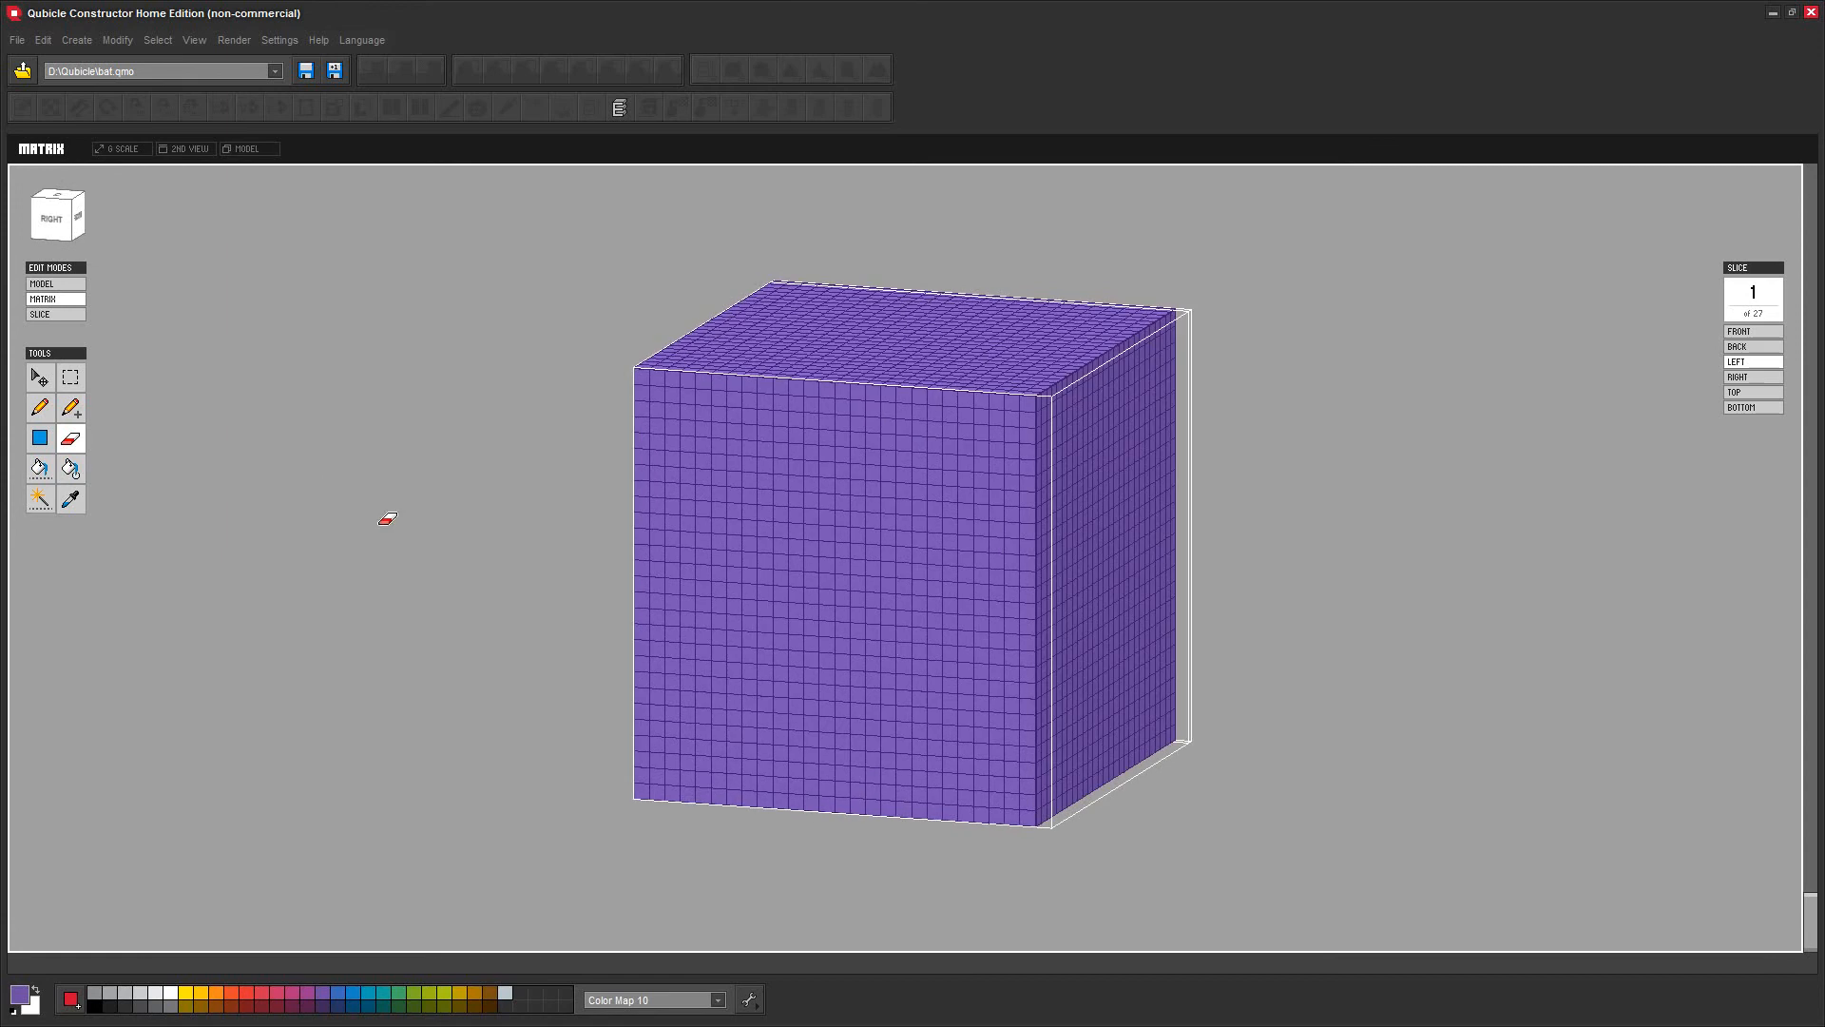
scroll(913, 644, "up", 5)
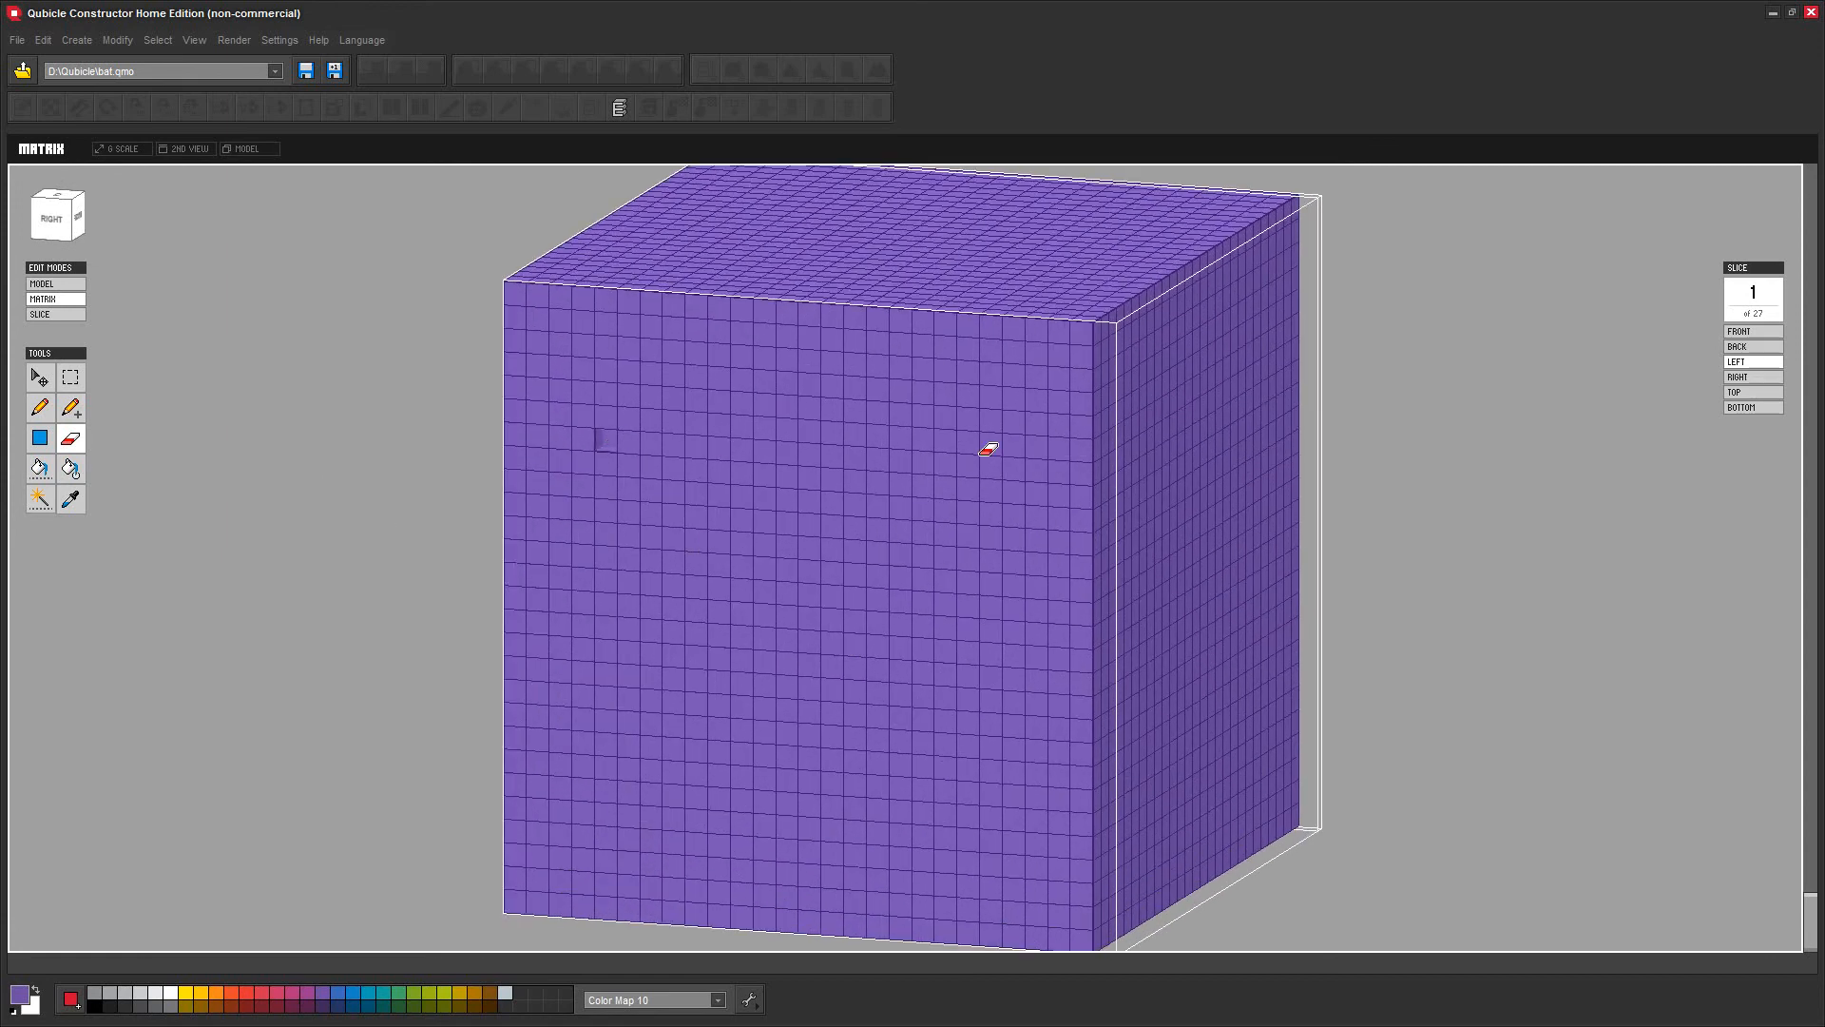
left_click_drag(741, 441, 749, 480)
left_click_drag(751, 578, 608, 584)
mouse_move(607, 458)
left_mouse_down()
mouse_move(725, 456)
mouse_move(725, 554)
mouse_move(624, 574)
mouse_move(641, 548)
left_mouse_up()
mouse_move(637, 477)
left_mouse_down()
mouse_move(701, 481)
mouse_move(704, 522)
mouse_move(660, 522)
mouse_move(654, 540)
mouse_move(703, 536)
mouse_move(765, 474)
mouse_move(753, 442)
left_mouse_up()
mouse_move(628, 434)
left_mouse_down()
mouse_move(623, 533)
mouse_move(728, 550)
mouse_move(745, 448)
mouse_move(636, 448)
mouse_move(656, 517)
mouse_move(706, 534)
mouse_move(725, 513)
mouse_move(678, 482)
mouse_move(694, 514)
left_mouse_up()
Erase the second voxel layer inside the recess on the right face, drawing straight eraser lines across it
right_click_drag(739, 584, 647, 403)
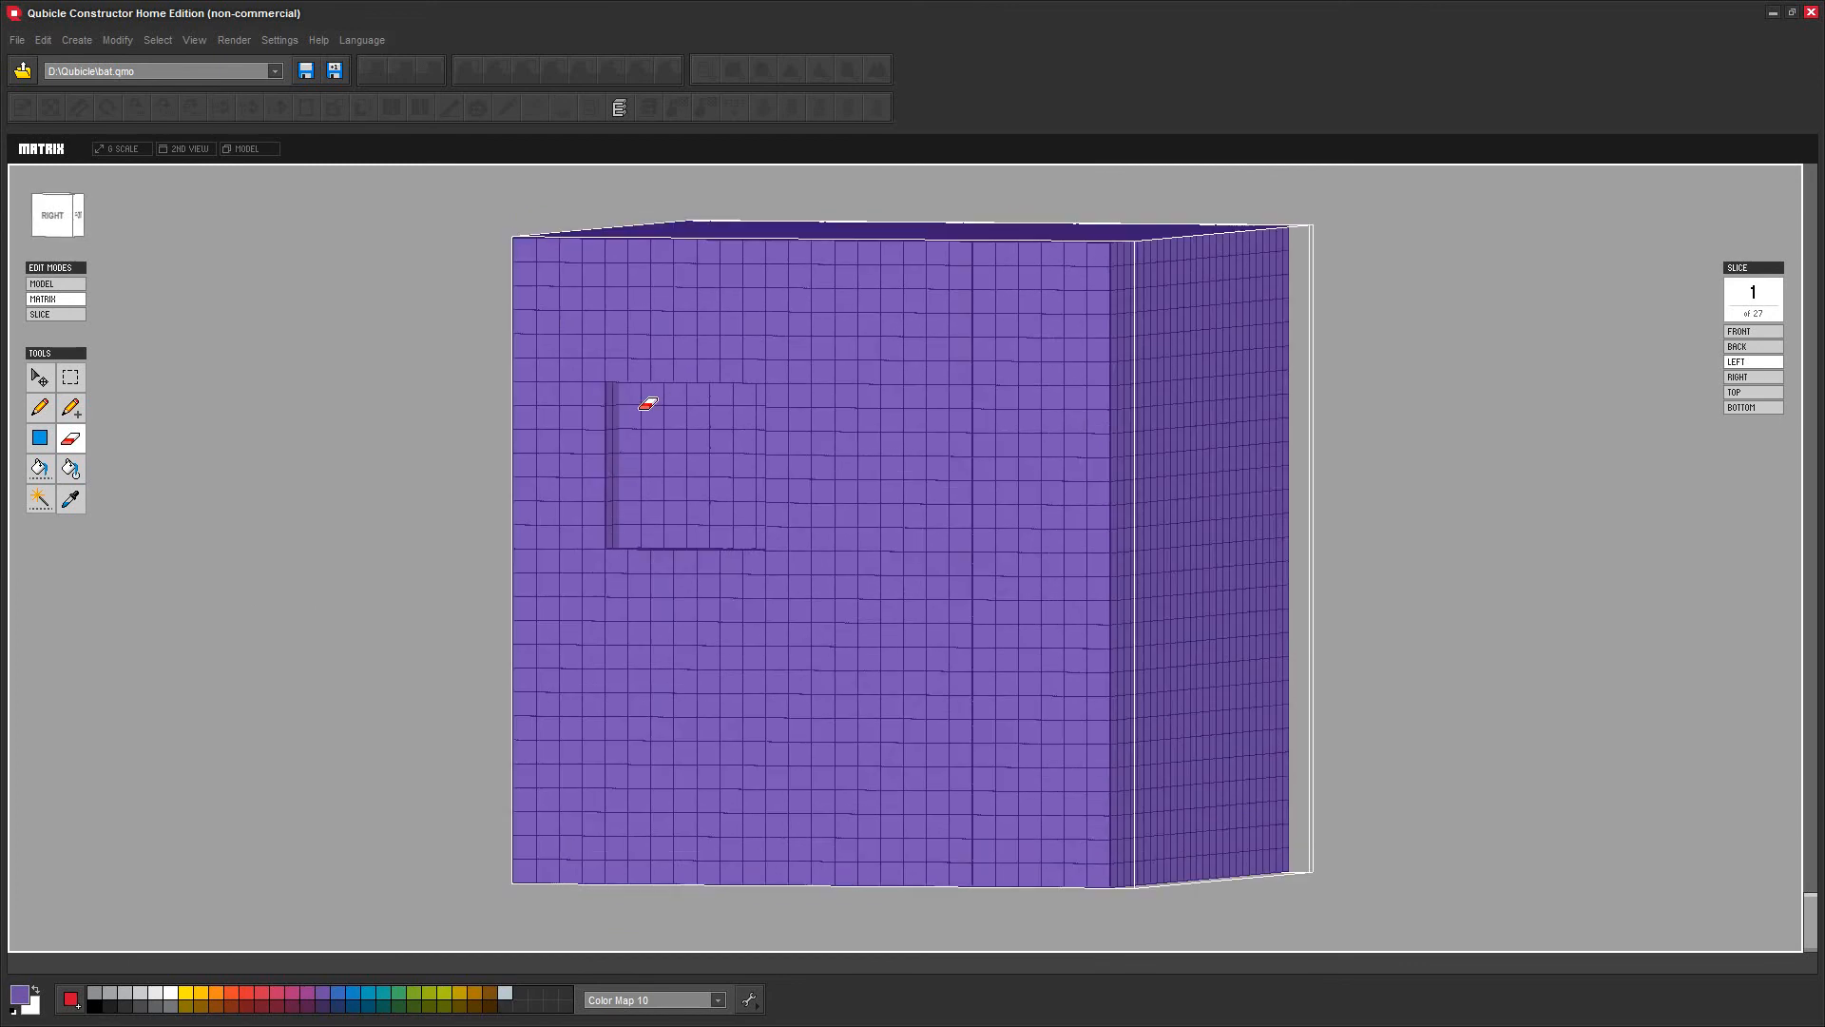
left_click(633, 530)
left_click(664, 393)
left_click(684, 532)
left_click(701, 391)
left_click(755, 524)
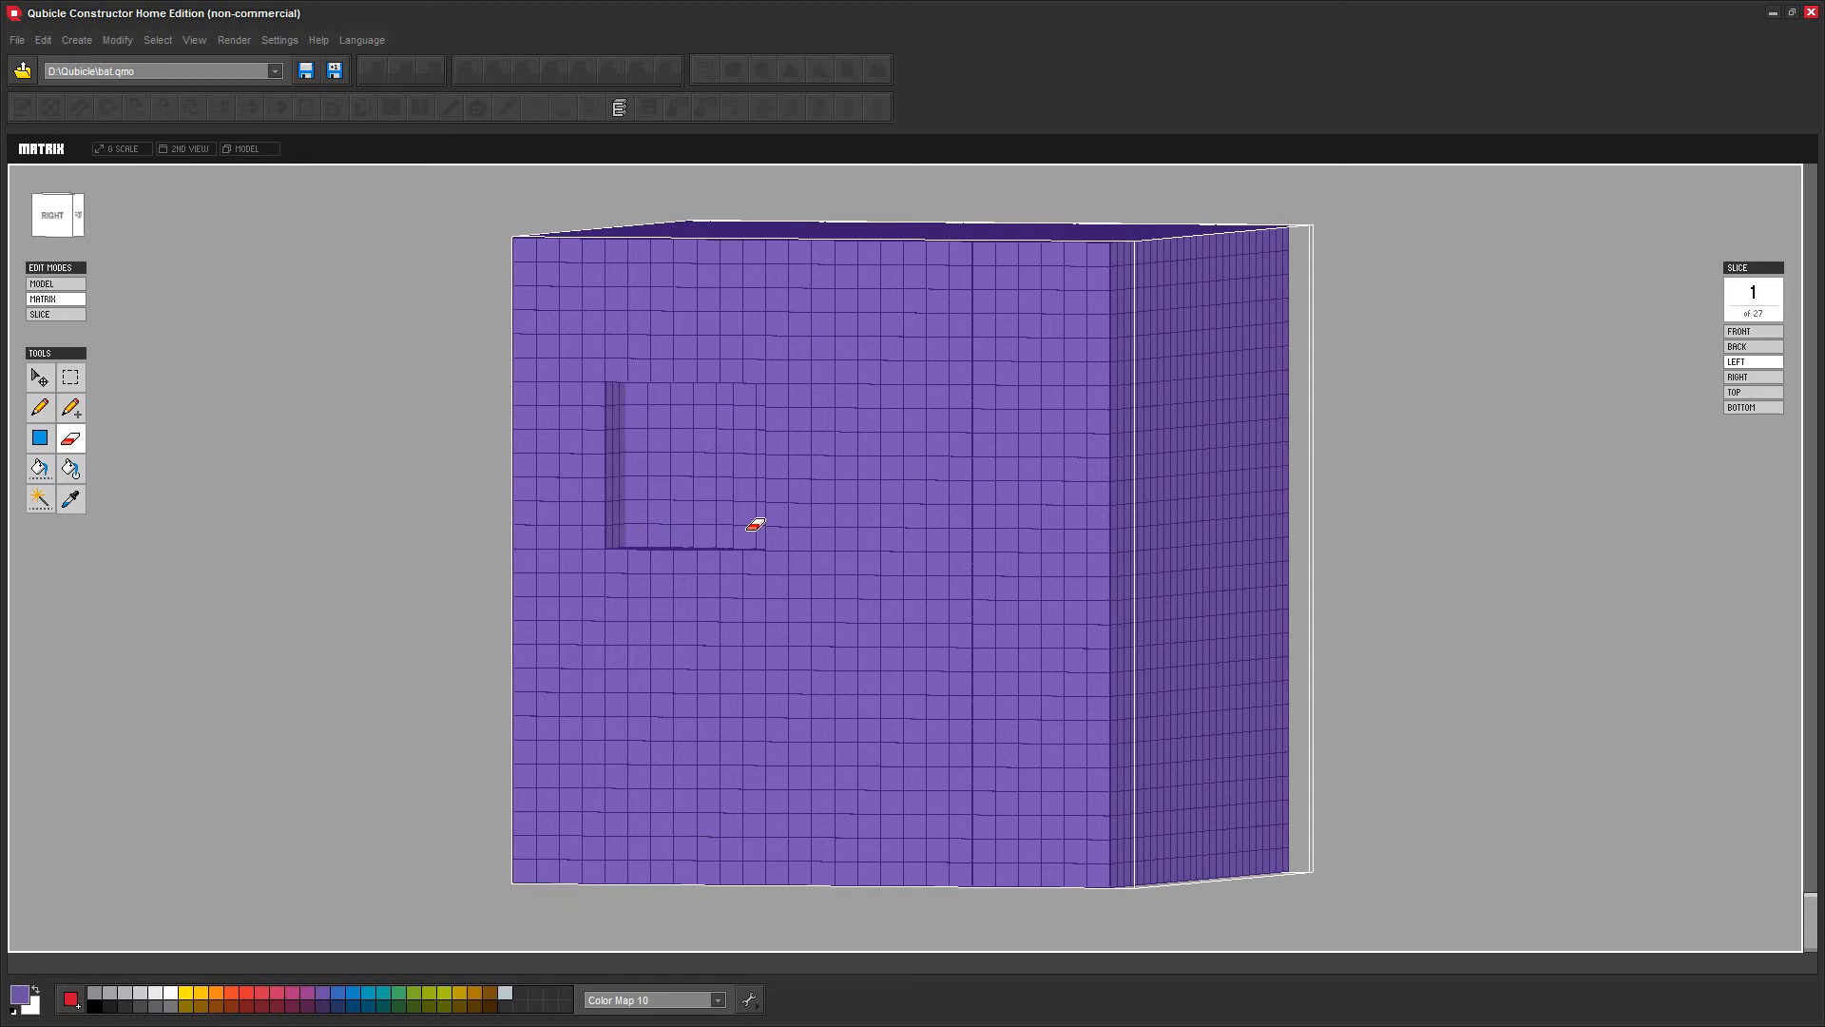
left_click(756, 401, "shift")
Erase more voxels on the floor and lower edge of the right face's recess to deepen it
left_click(924, 384)
right_click_drag(1470, 534, 1464, 561)
mouse_move(875, 598)
left_mouse_down()
mouse_move(897, 590)
mouse_move(900, 456)
left_mouse_up()
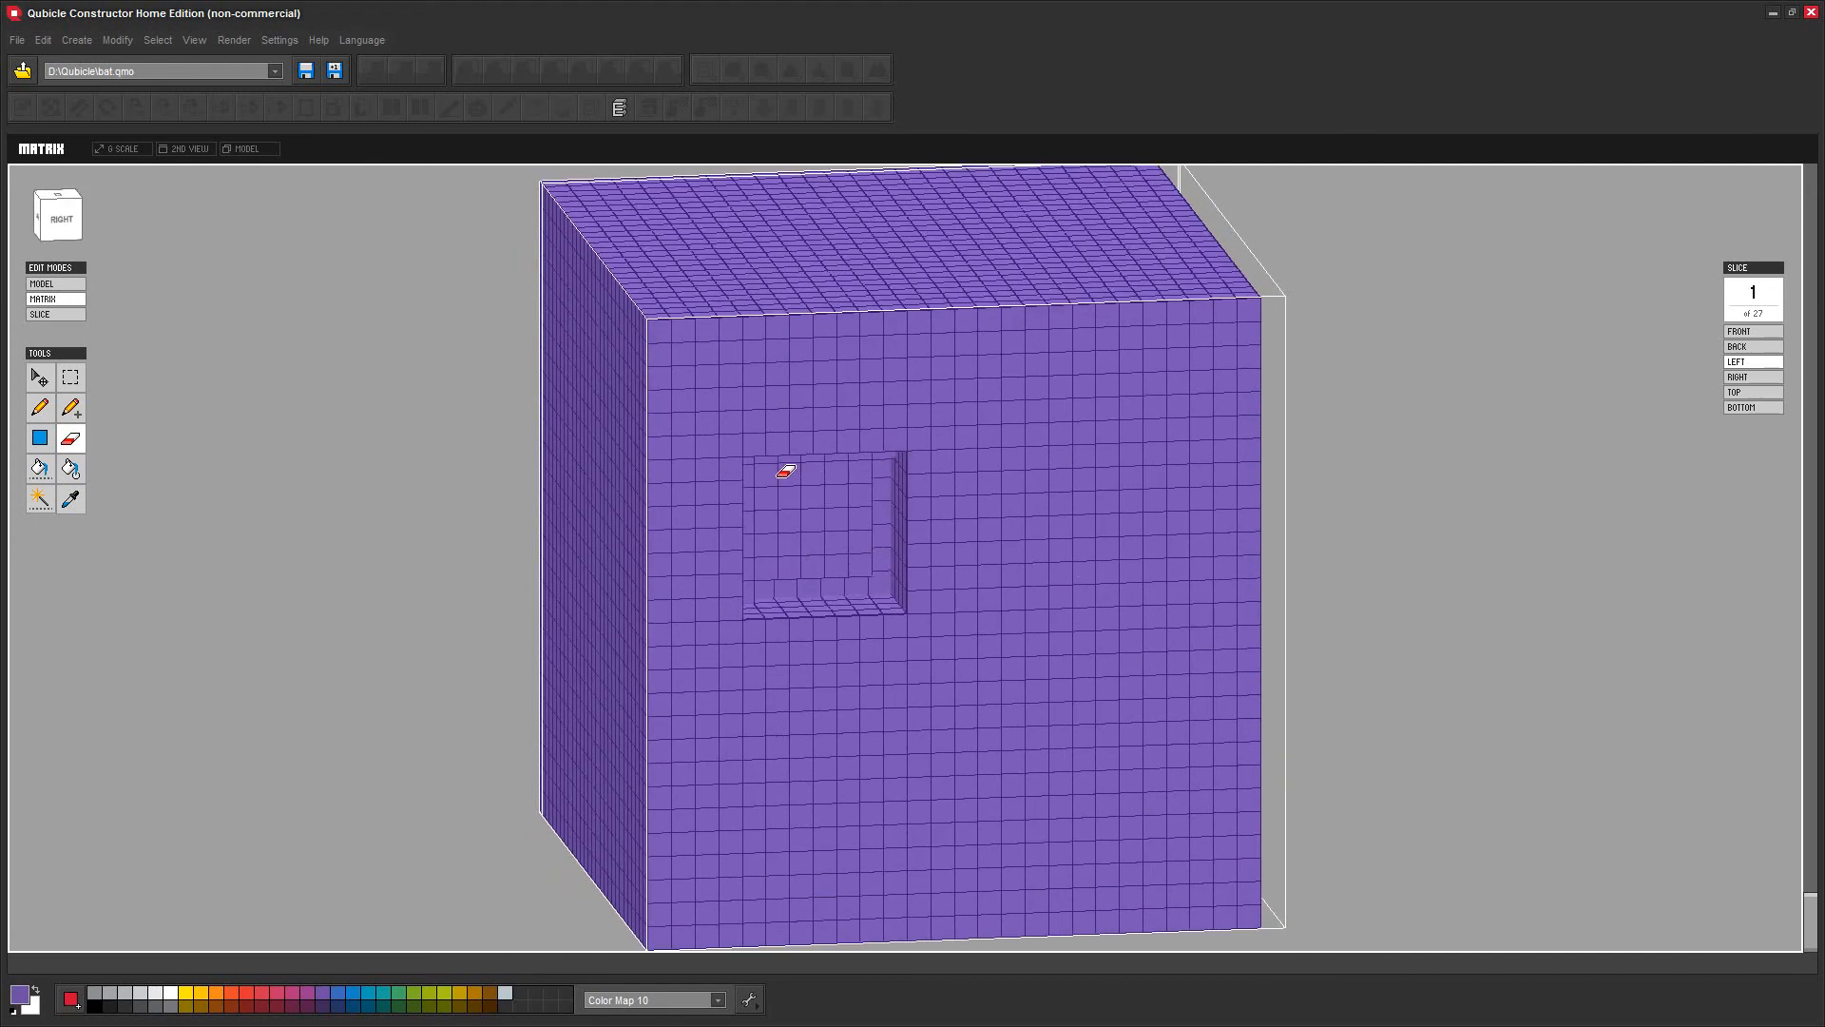
mouse_move(782, 533)
left_mouse_down()
mouse_move(811, 558)
mouse_move(872, 554)
mouse_move(867, 487)
mouse_move(827, 481)
mouse_move(818, 530)
mouse_move(841, 551)
left_mouse_up()
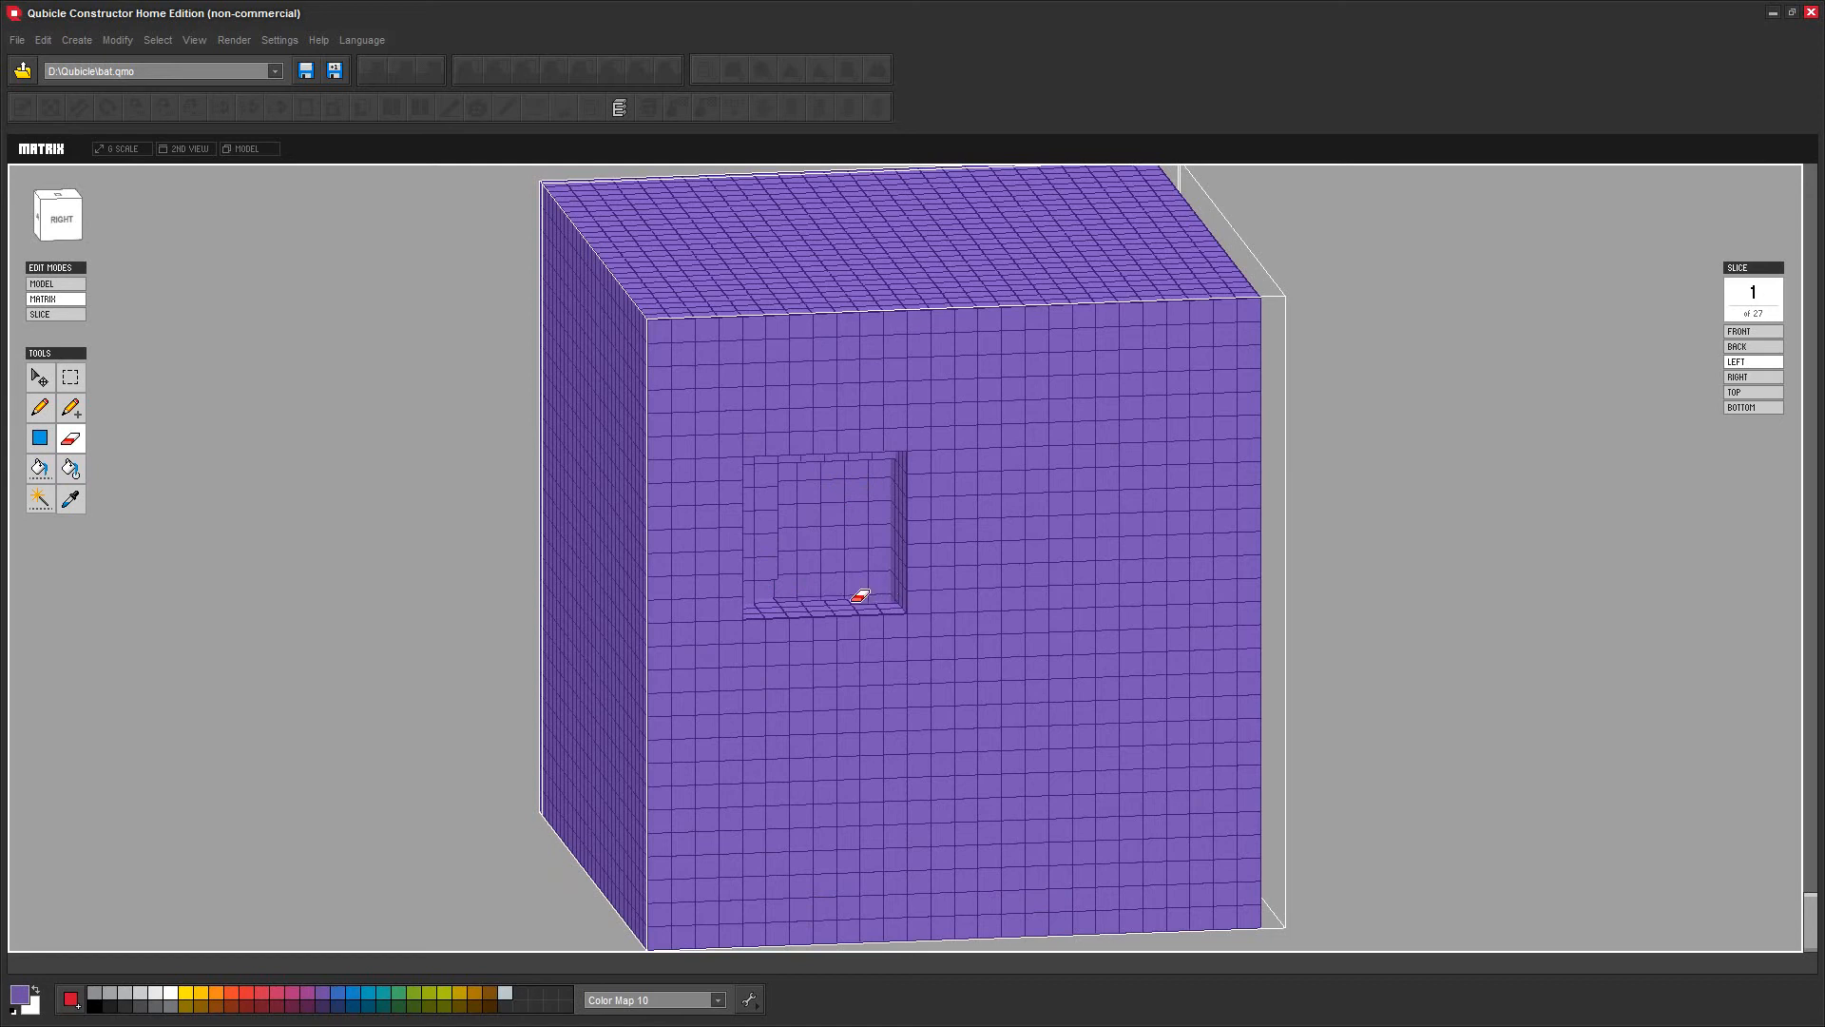
left_click_drag(1511, 572, 1475, 608)
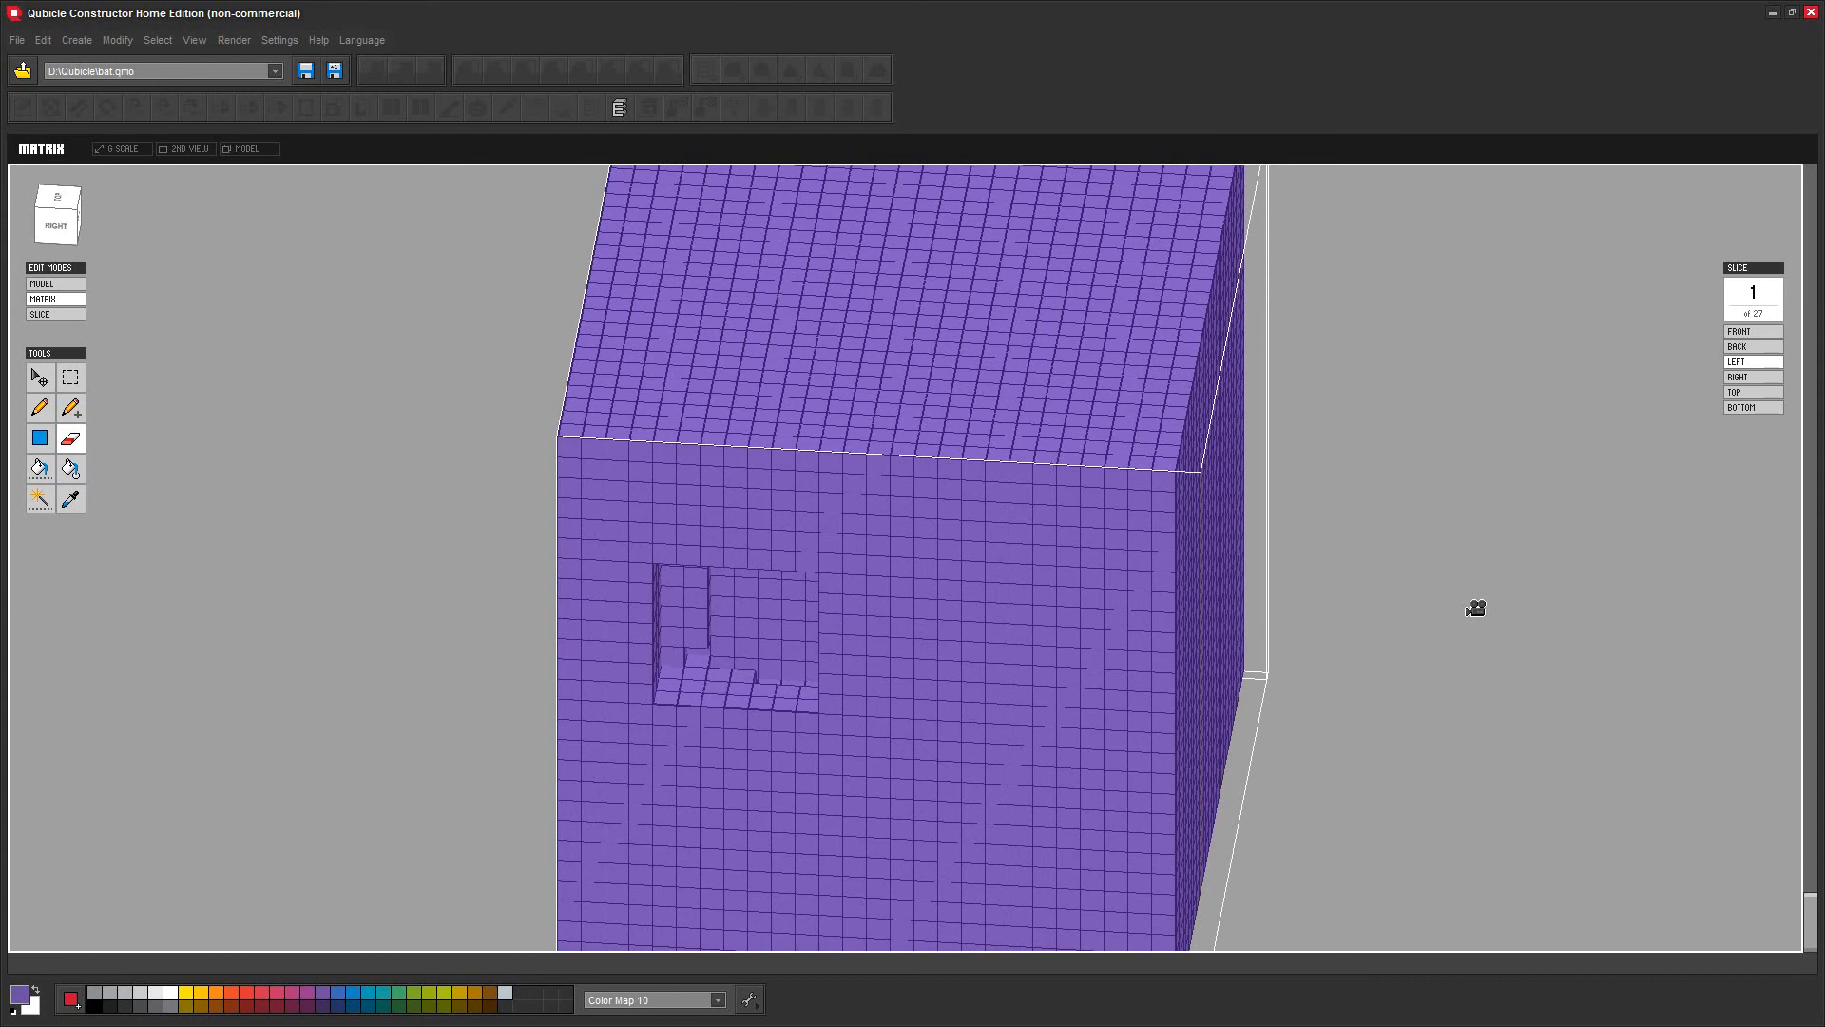
left_click(741, 677)
In Slice mode, select the inner 22 by 23 voxel area of right slice 3 and delete it
left_click(38, 313)
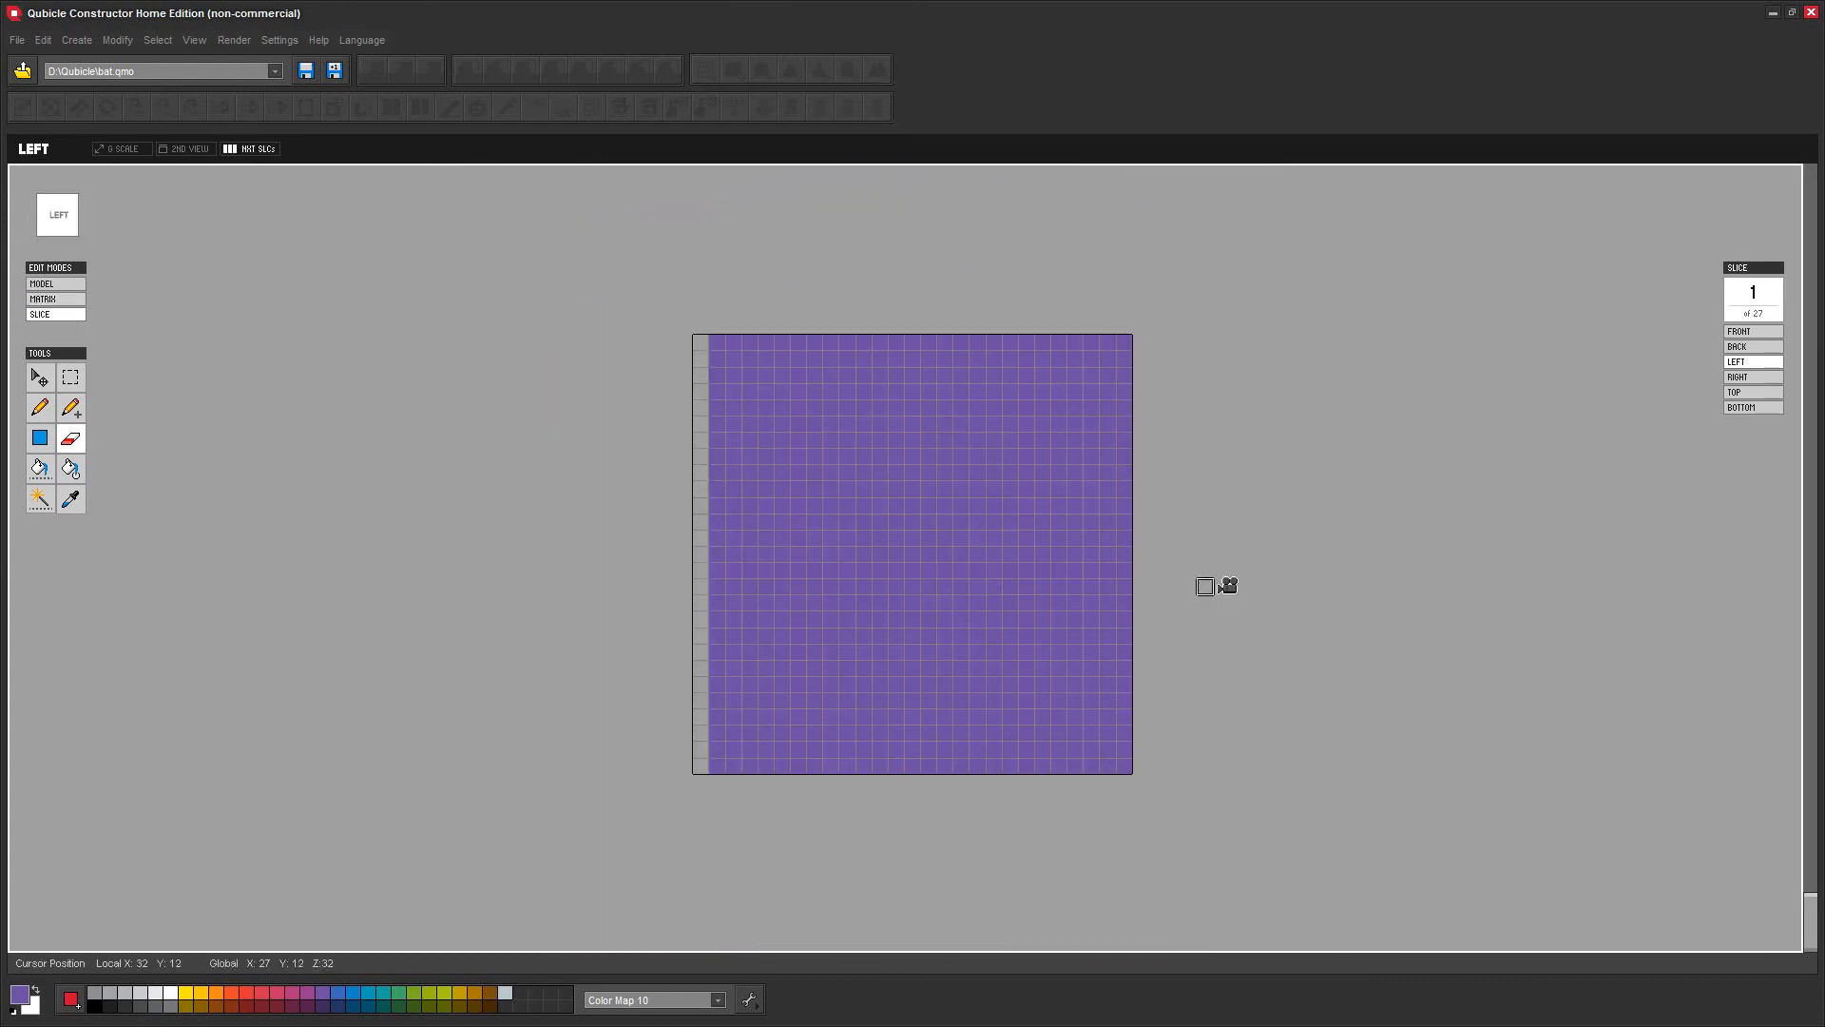
left_click(1754, 377)
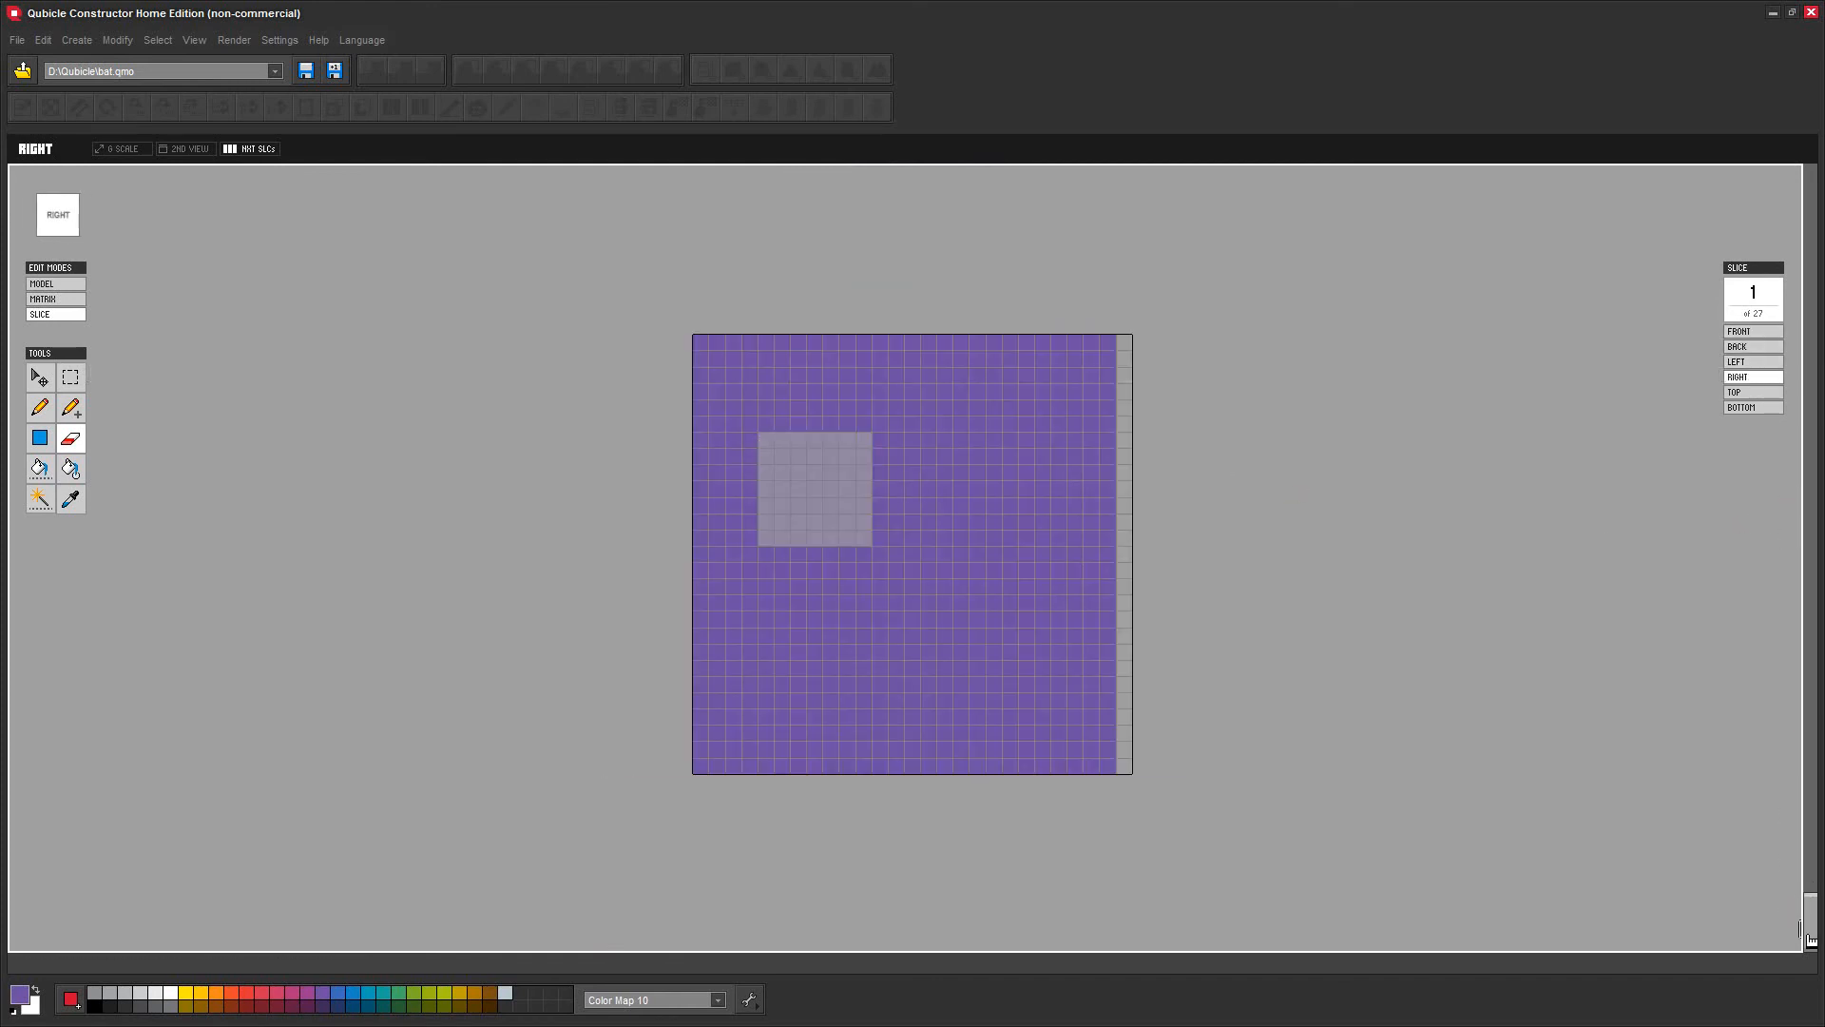
left_click_drag(1813, 934, 1813, 869)
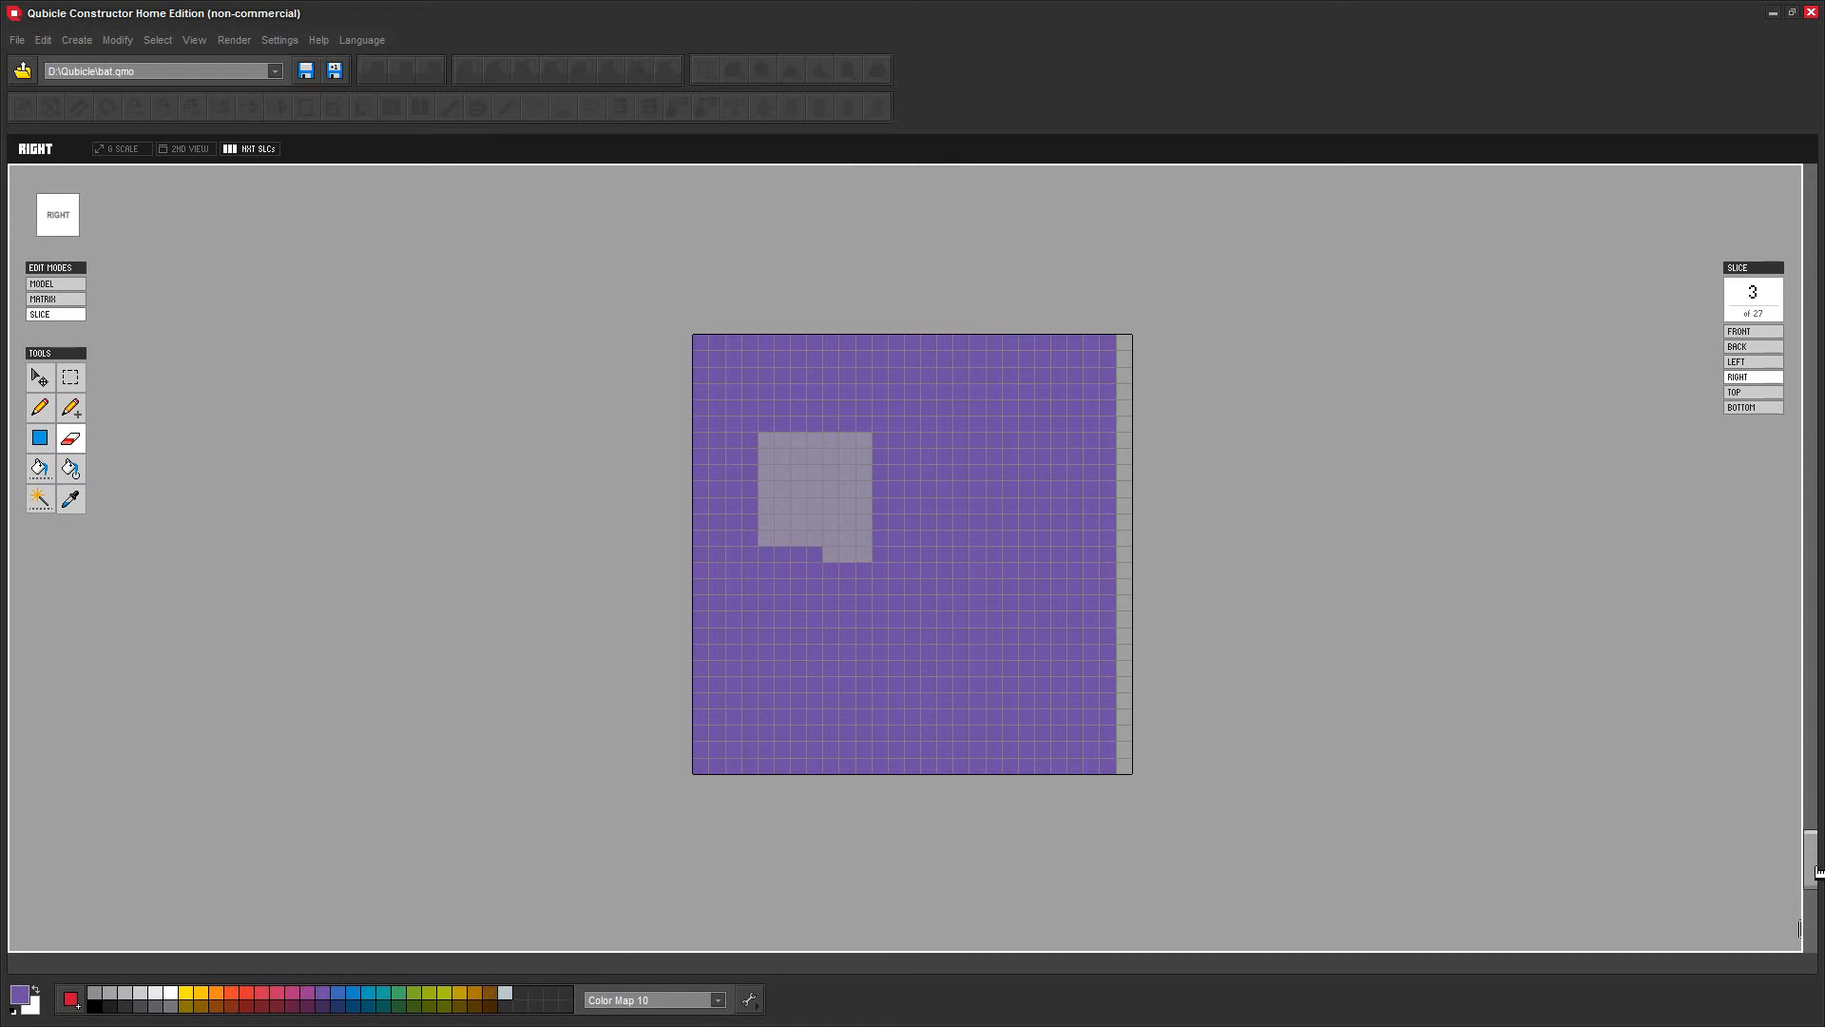
left_click(74, 378)
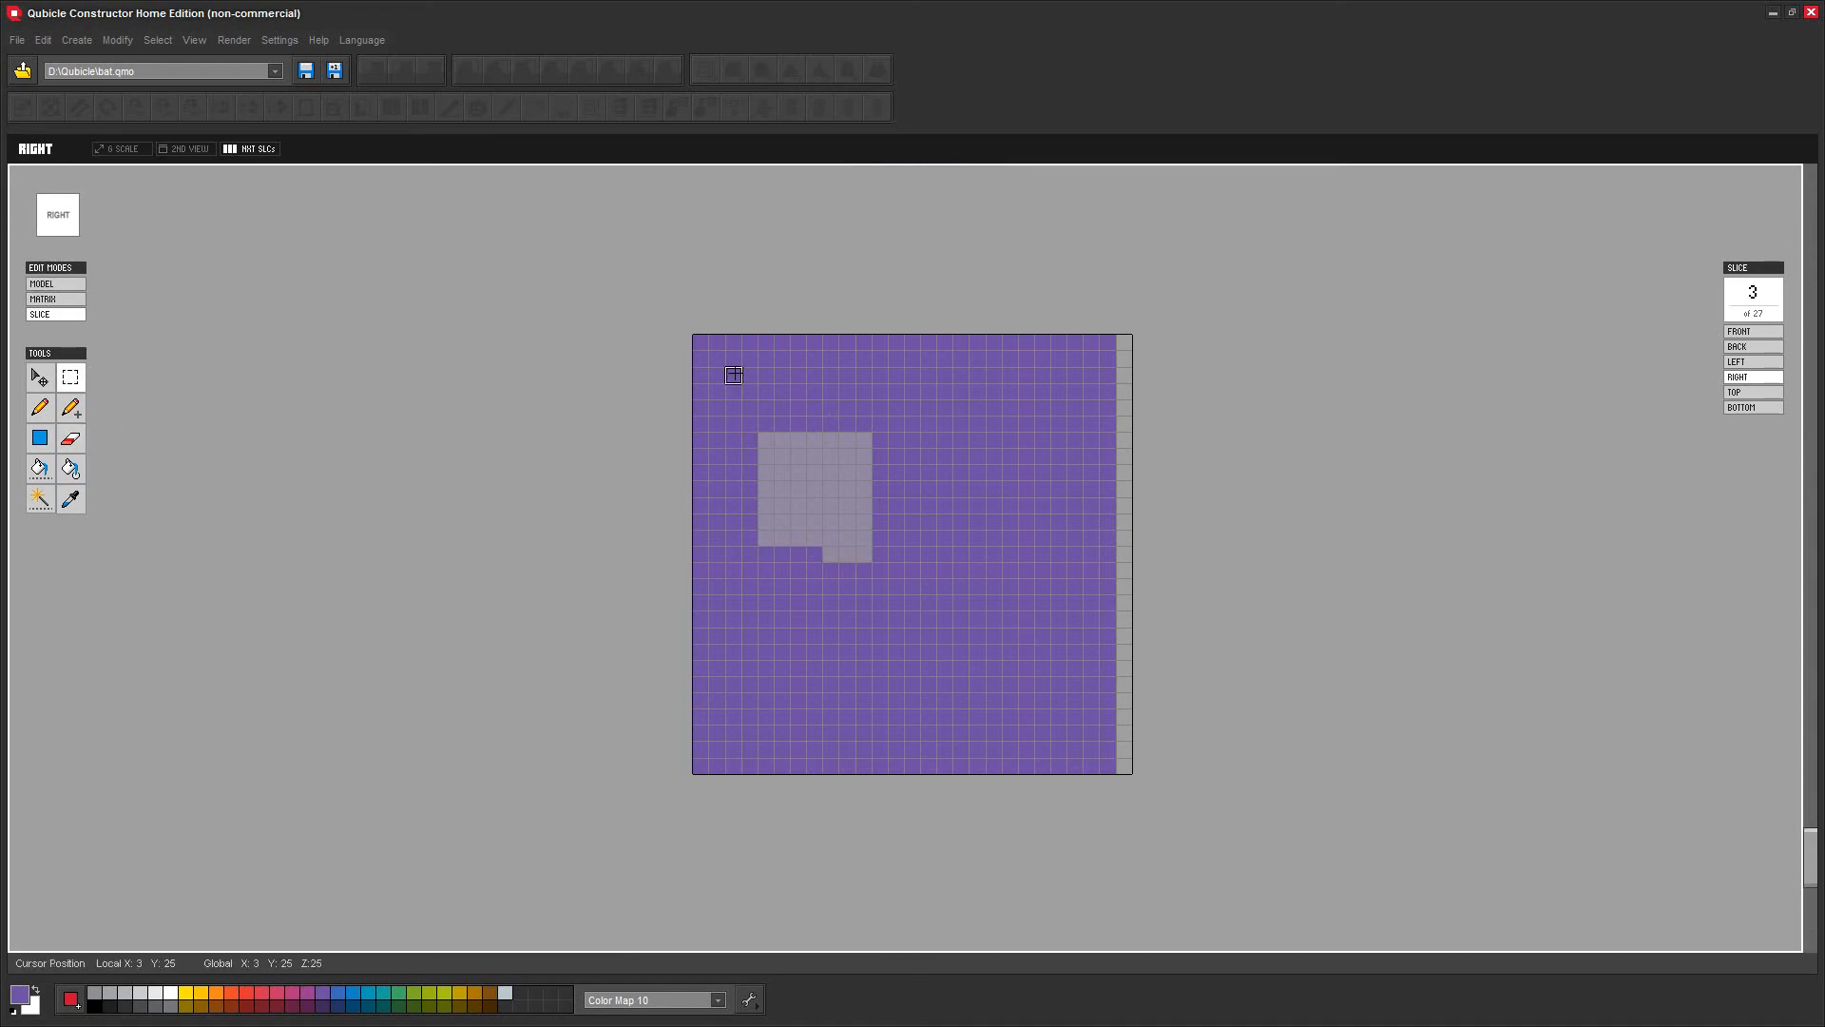
left_click_drag(733, 375, 1081, 741)
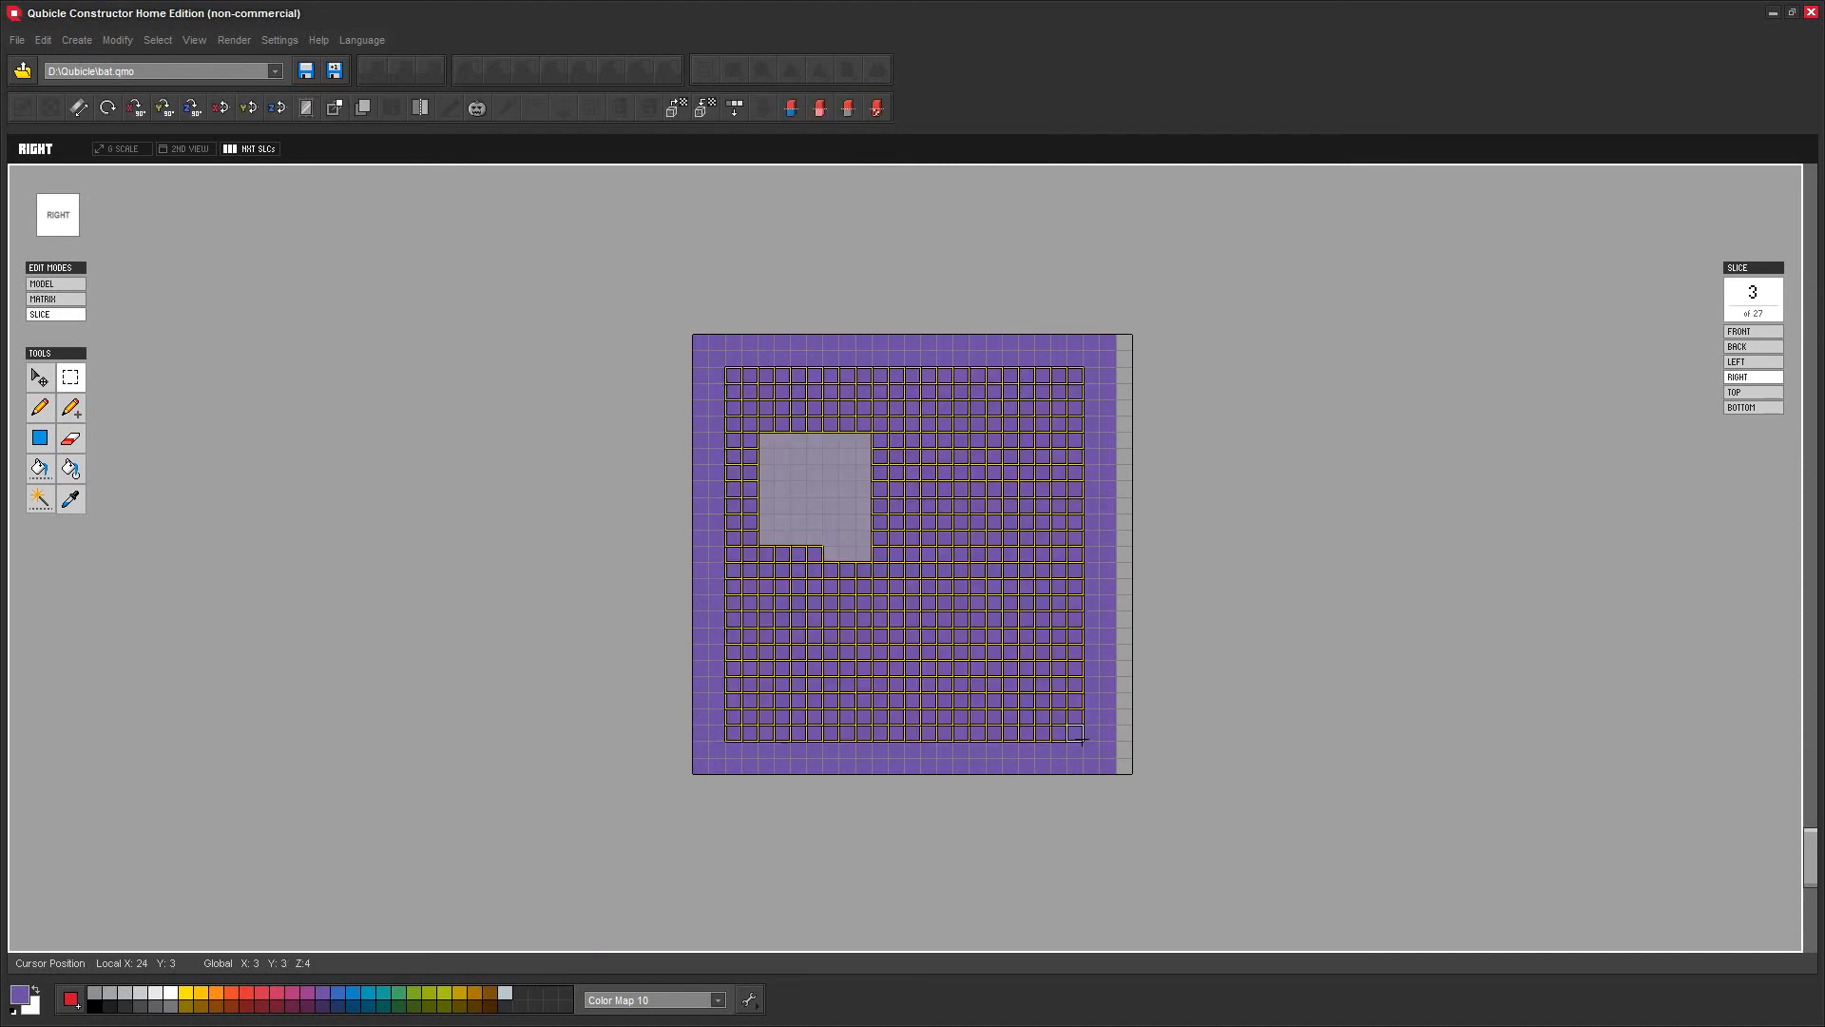
key("Delete")
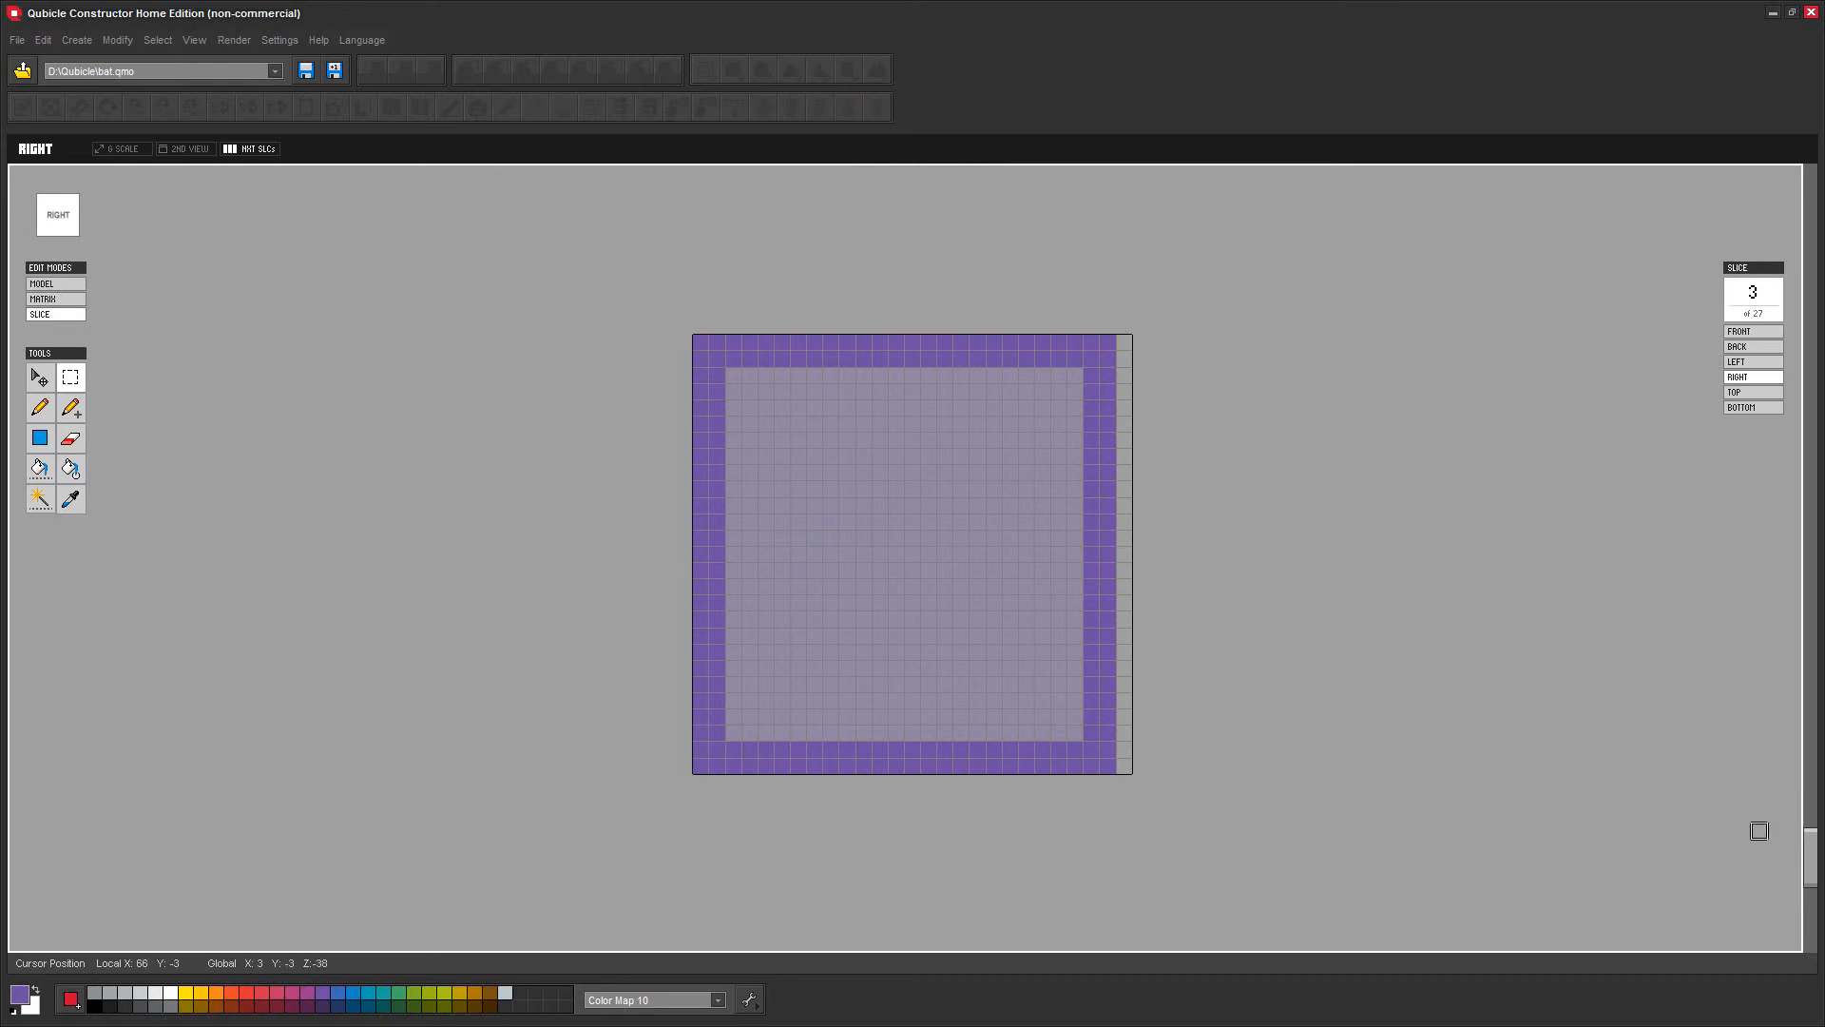
Select and delete the same inner 22 by 23 voxel area on right slices 4 and 5
left_click_drag(1815, 871, 1804, 846)
left_click_drag(733, 375, 1071, 740)
key("Delete")
left_click_drag(1815, 857, 1813, 833)
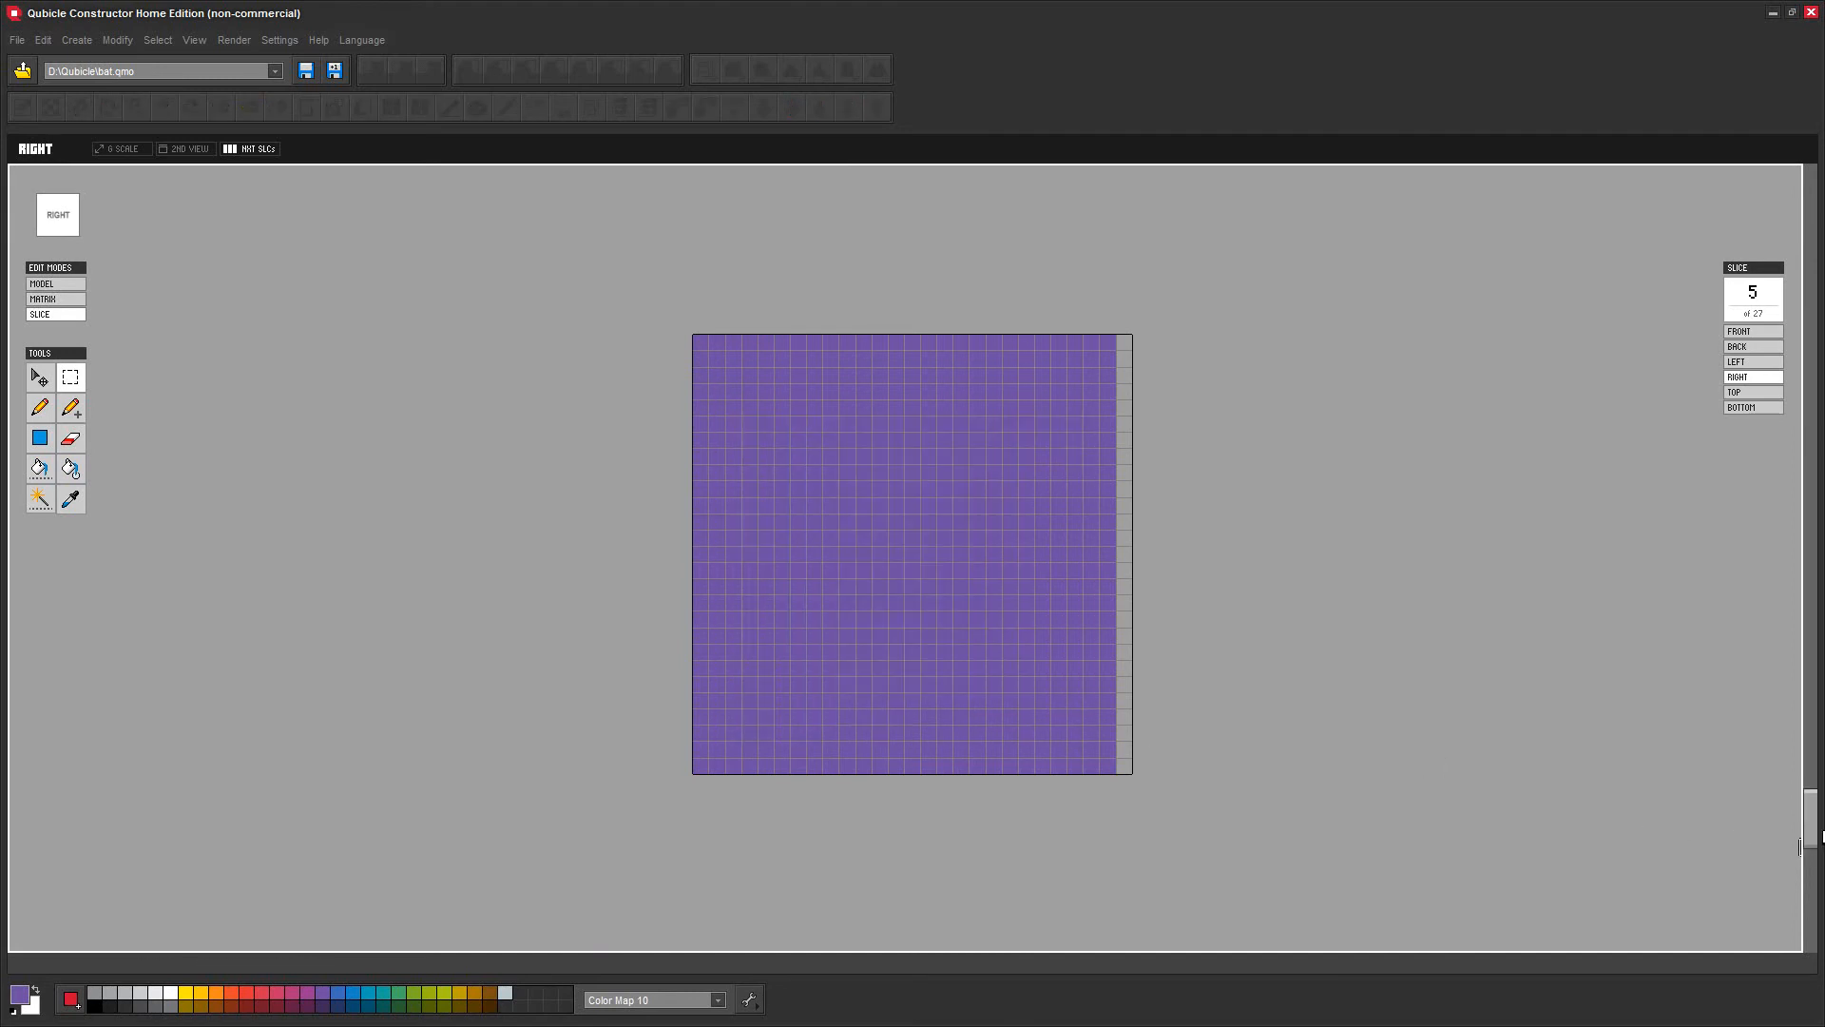
mouse_move(733, 374)
left_mouse_down()
mouse_move(888, 676)
mouse_move(1002, 741)
mouse_move(1071, 737)
left_mouse_up()
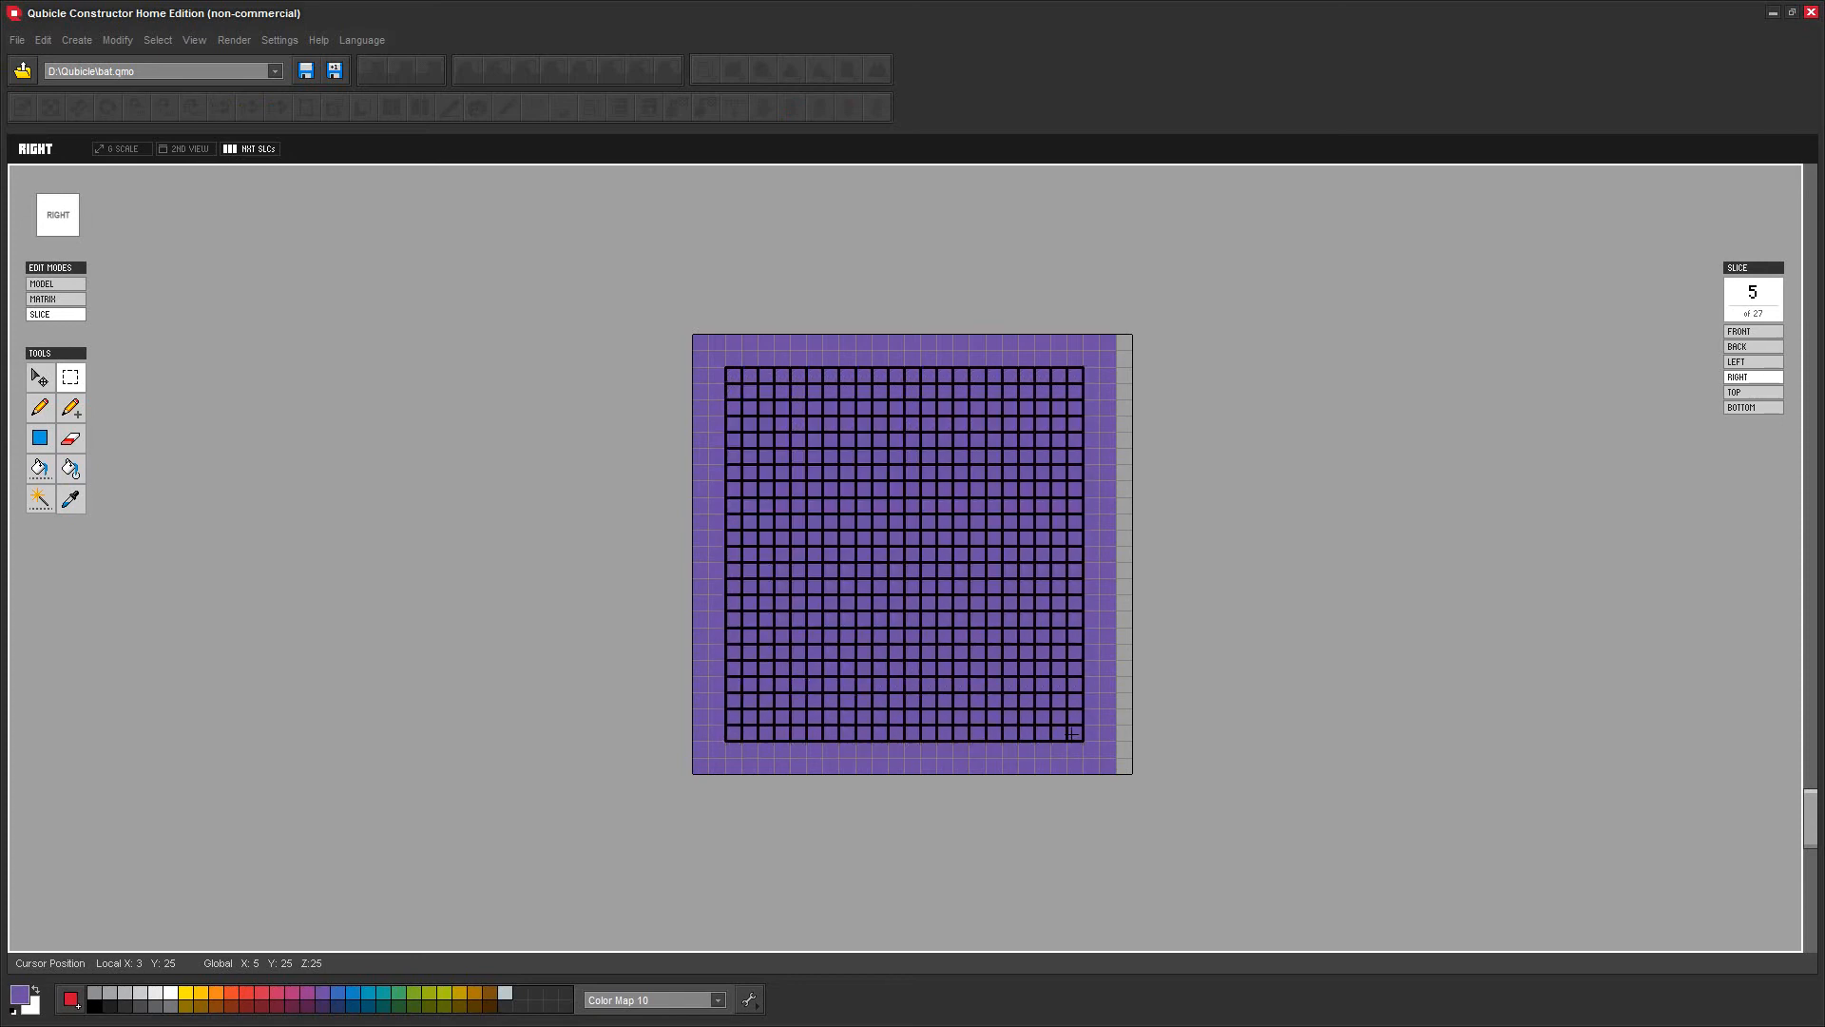
key("Delete")
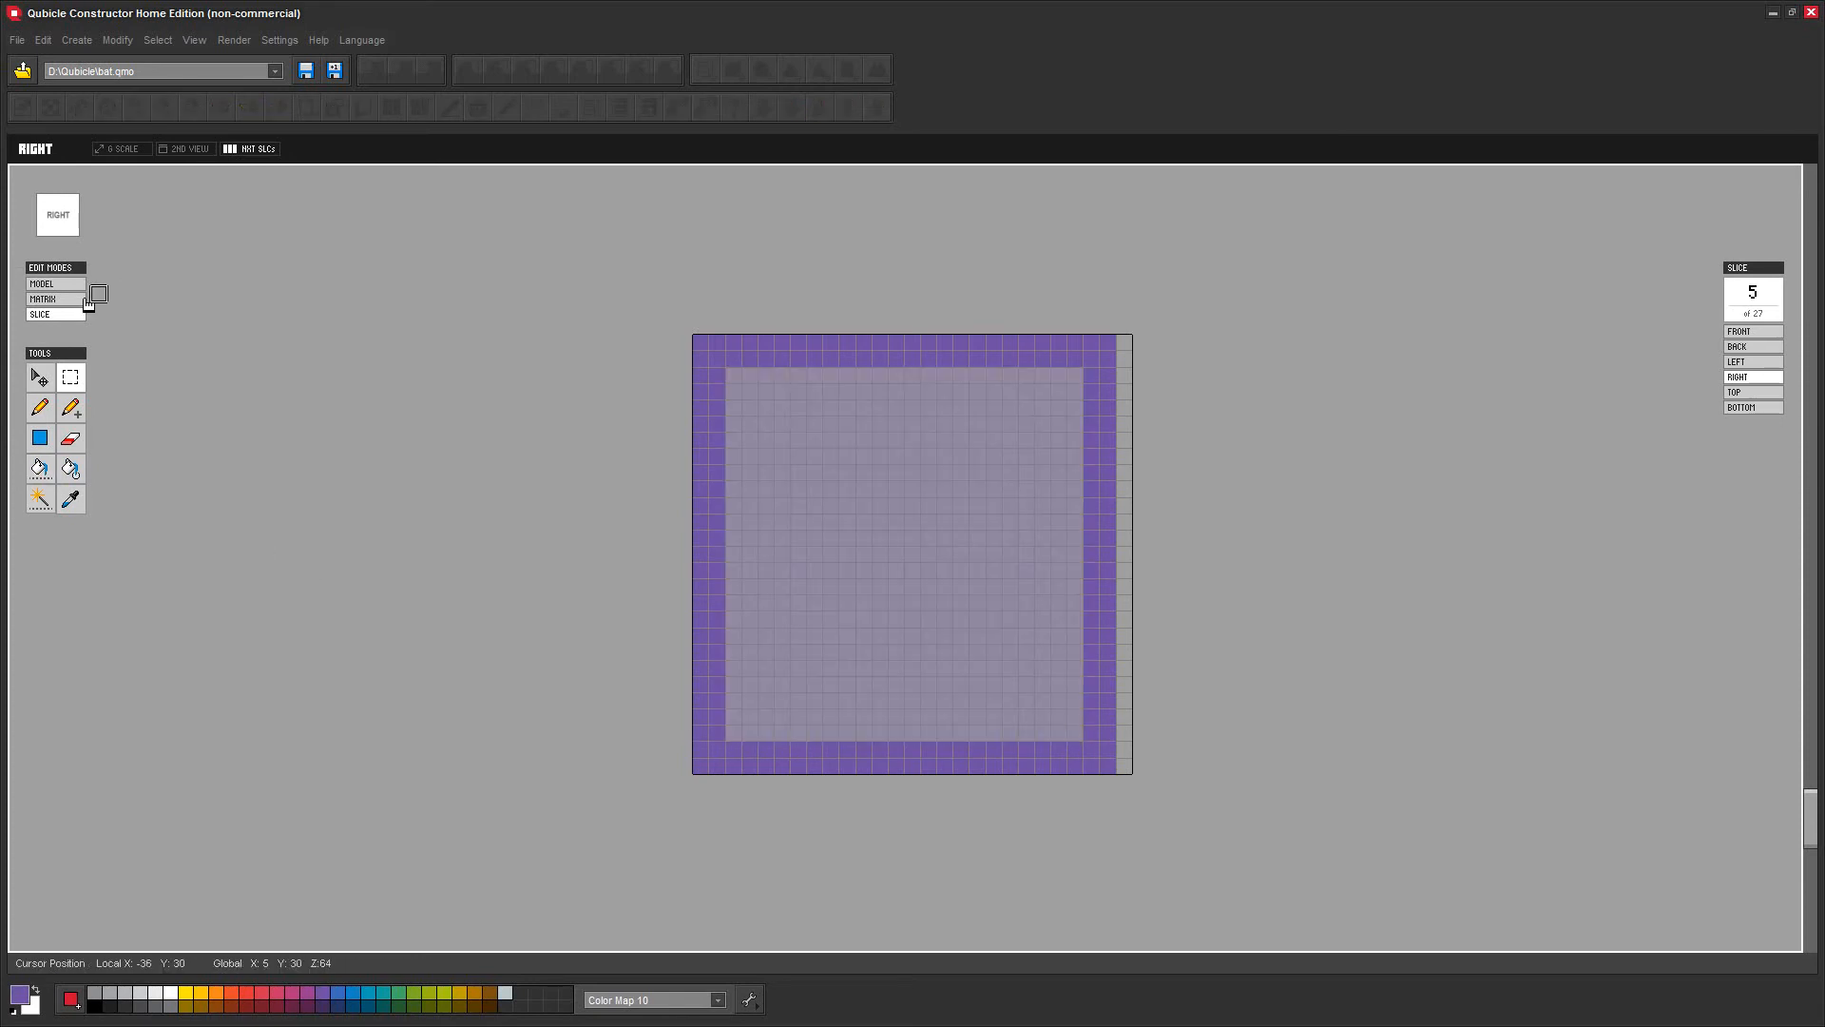
In Matrix mode's straight front view, select the cube's outer right-hand layers through the full depth and delete them to expose the hollow
left_click(56, 299)
right_click_drag(1407, 704, 1577, 617)
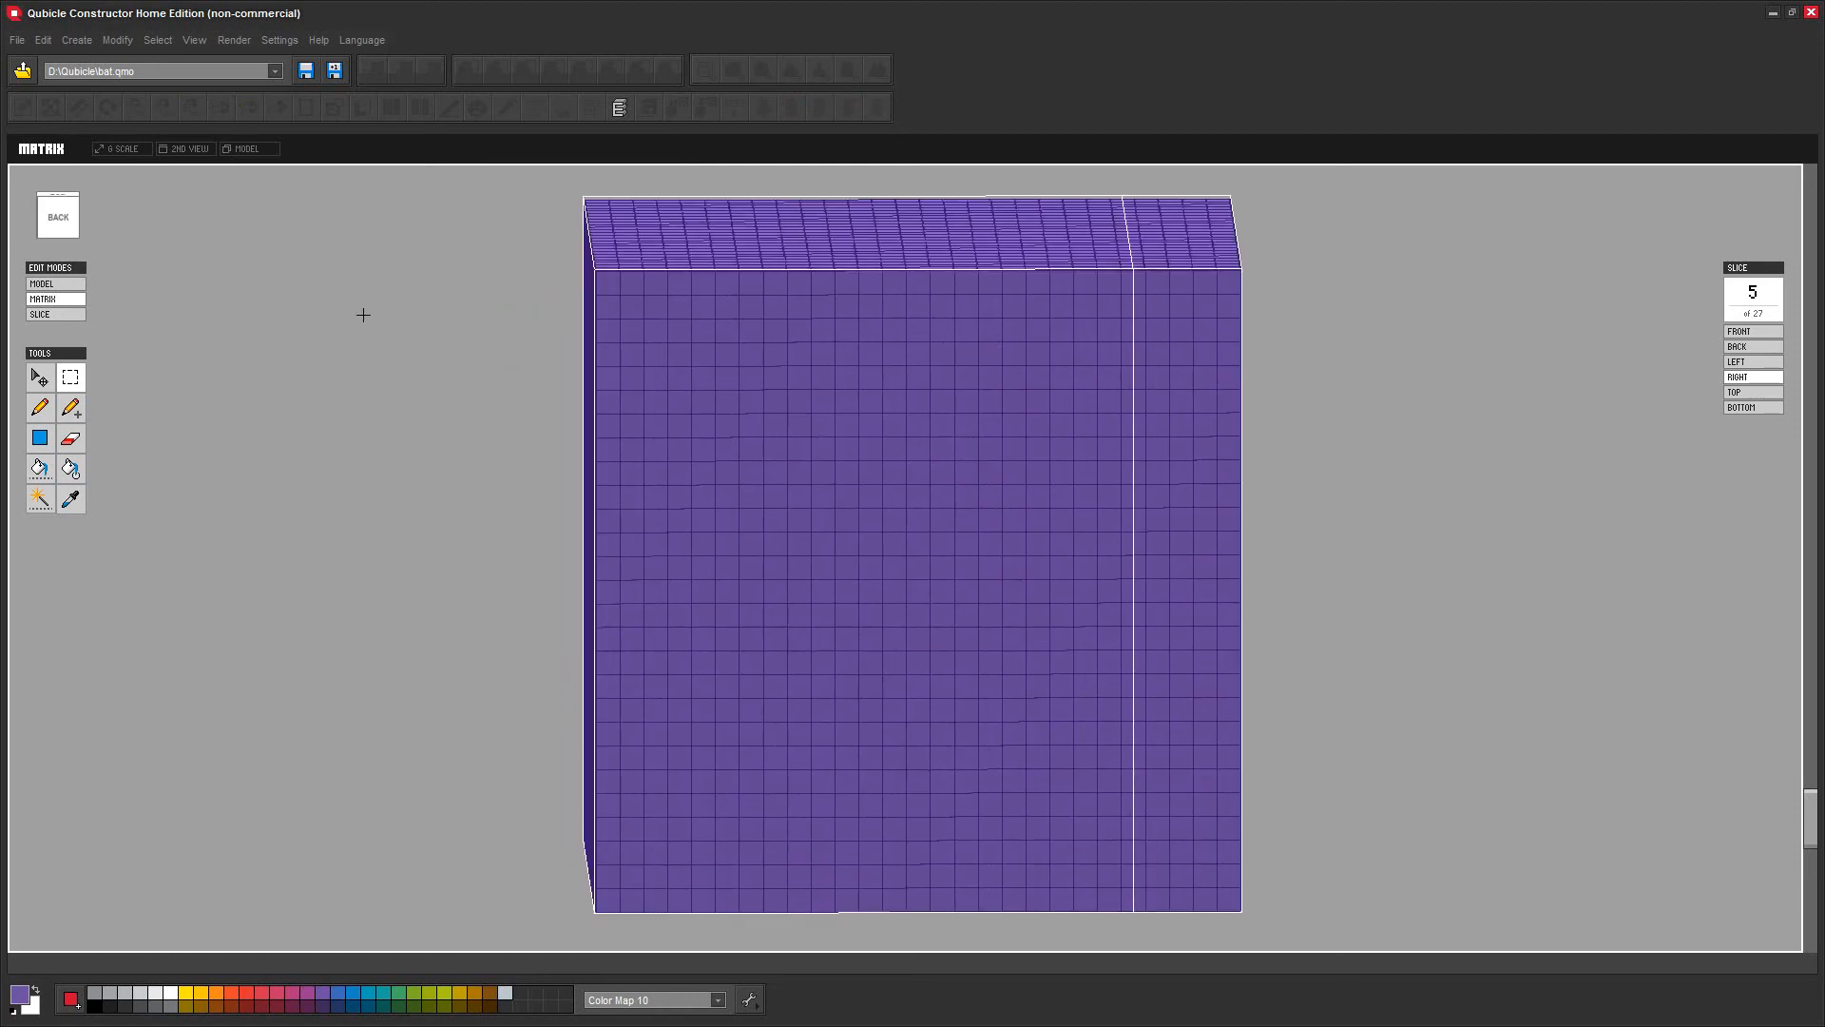
left_click(58, 216)
left_click_drag(1196, 218, 1369, 884)
key("Delete")
right_click_drag(1276, 520, 1308, 602)
scroll(1331, 603, "down", 5)
middle_click_drag(1340, 646, 1084, 609)
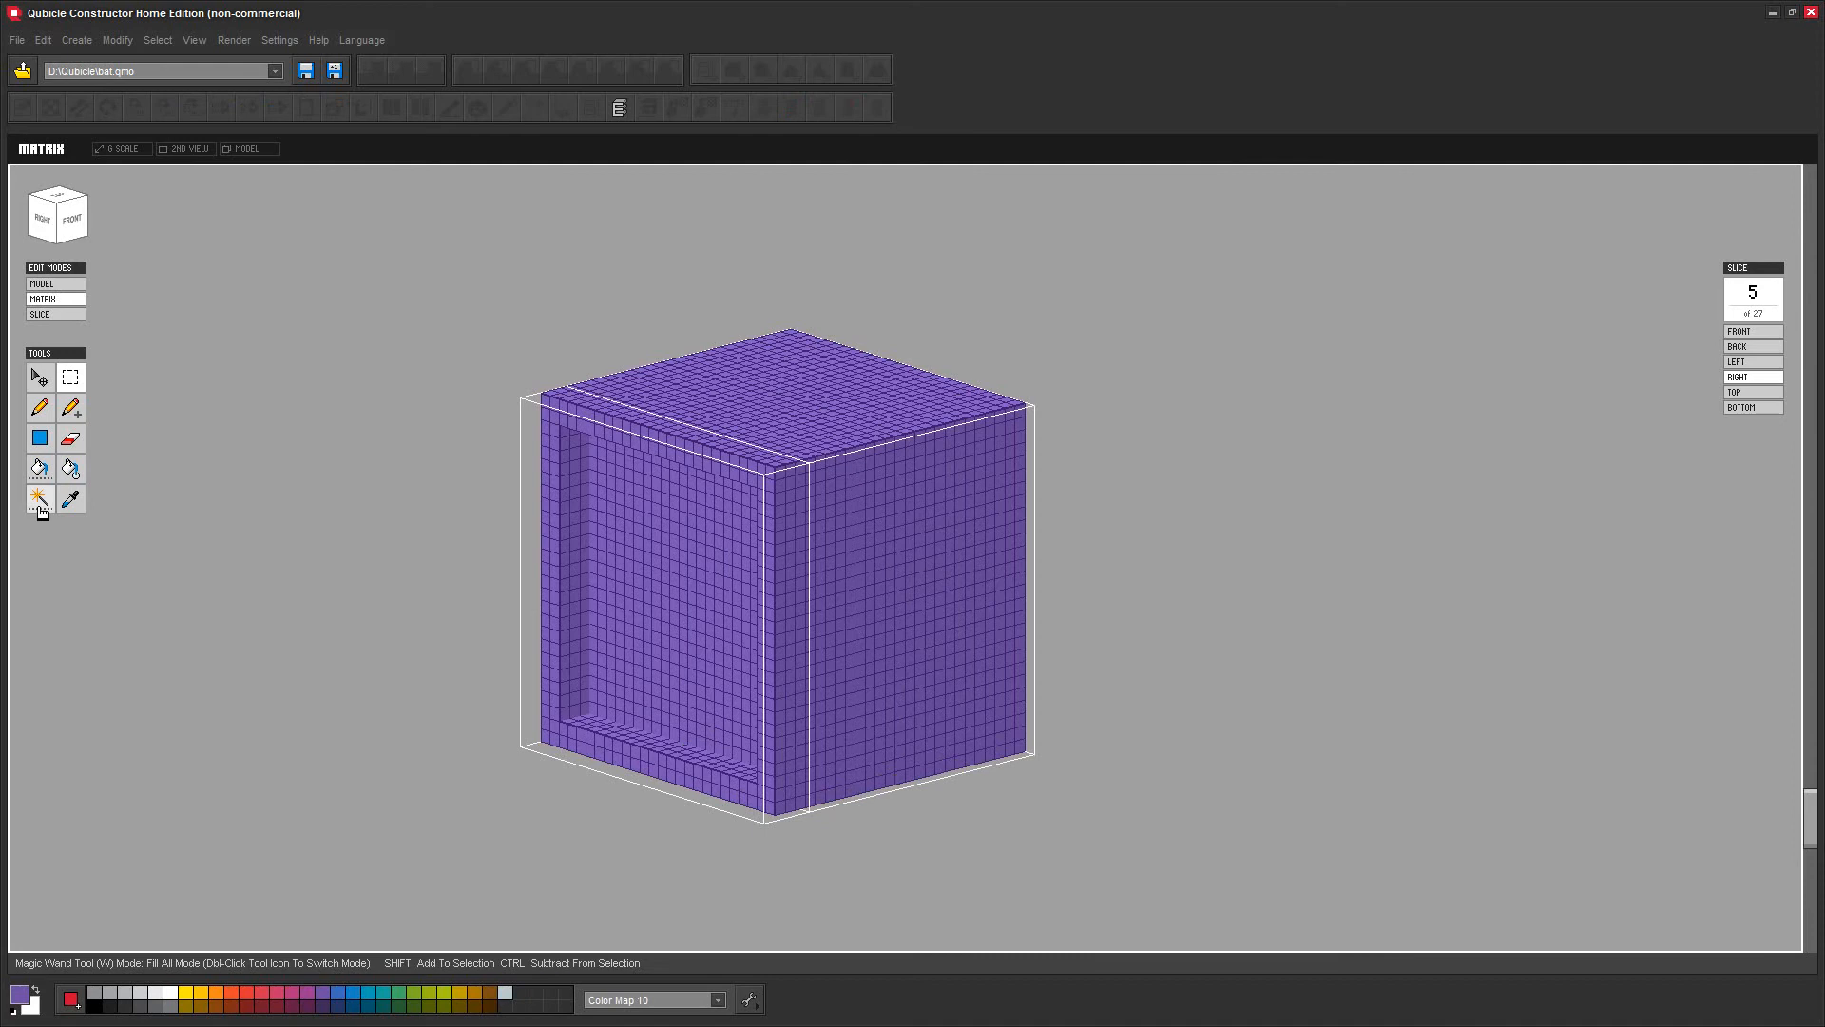
Draw a one-voxel-wide yellow frame around the recess on the cube's right face with the Pencil tool's straight lines
left_click(202, 991)
left_click(41, 411)
scroll(475, 631, "up", 2)
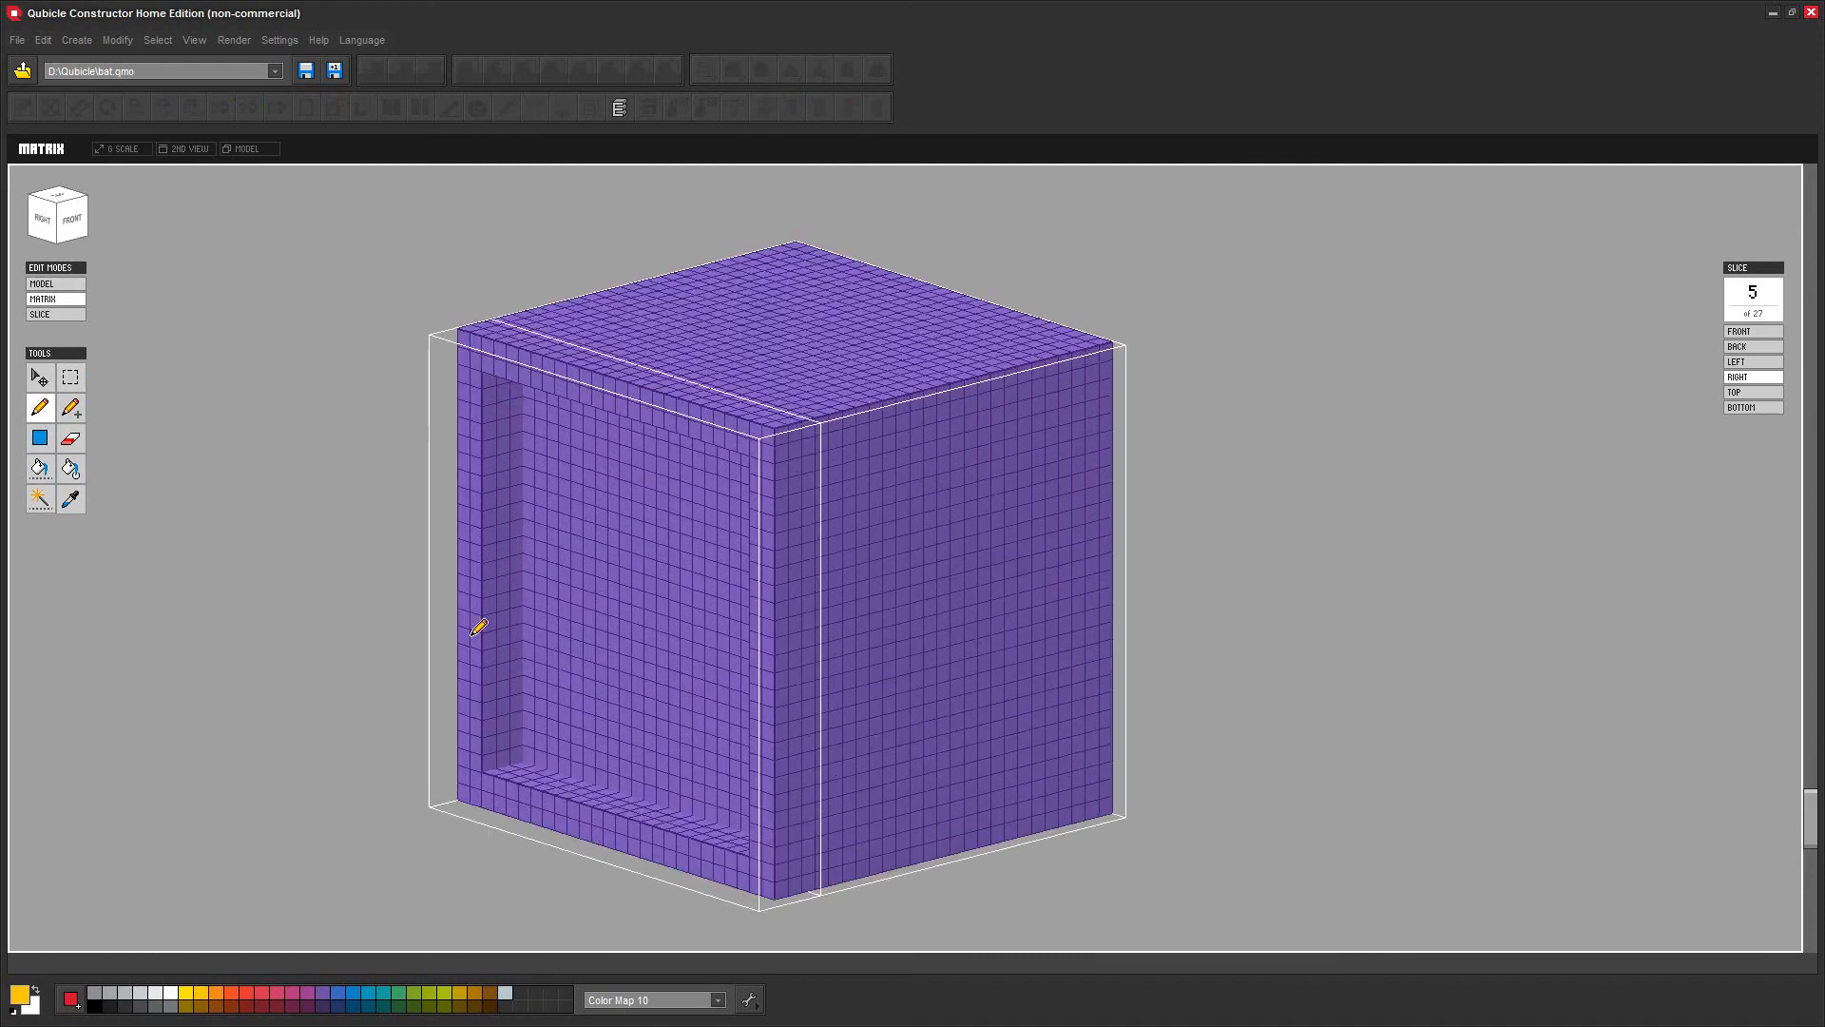
left_click(477, 779)
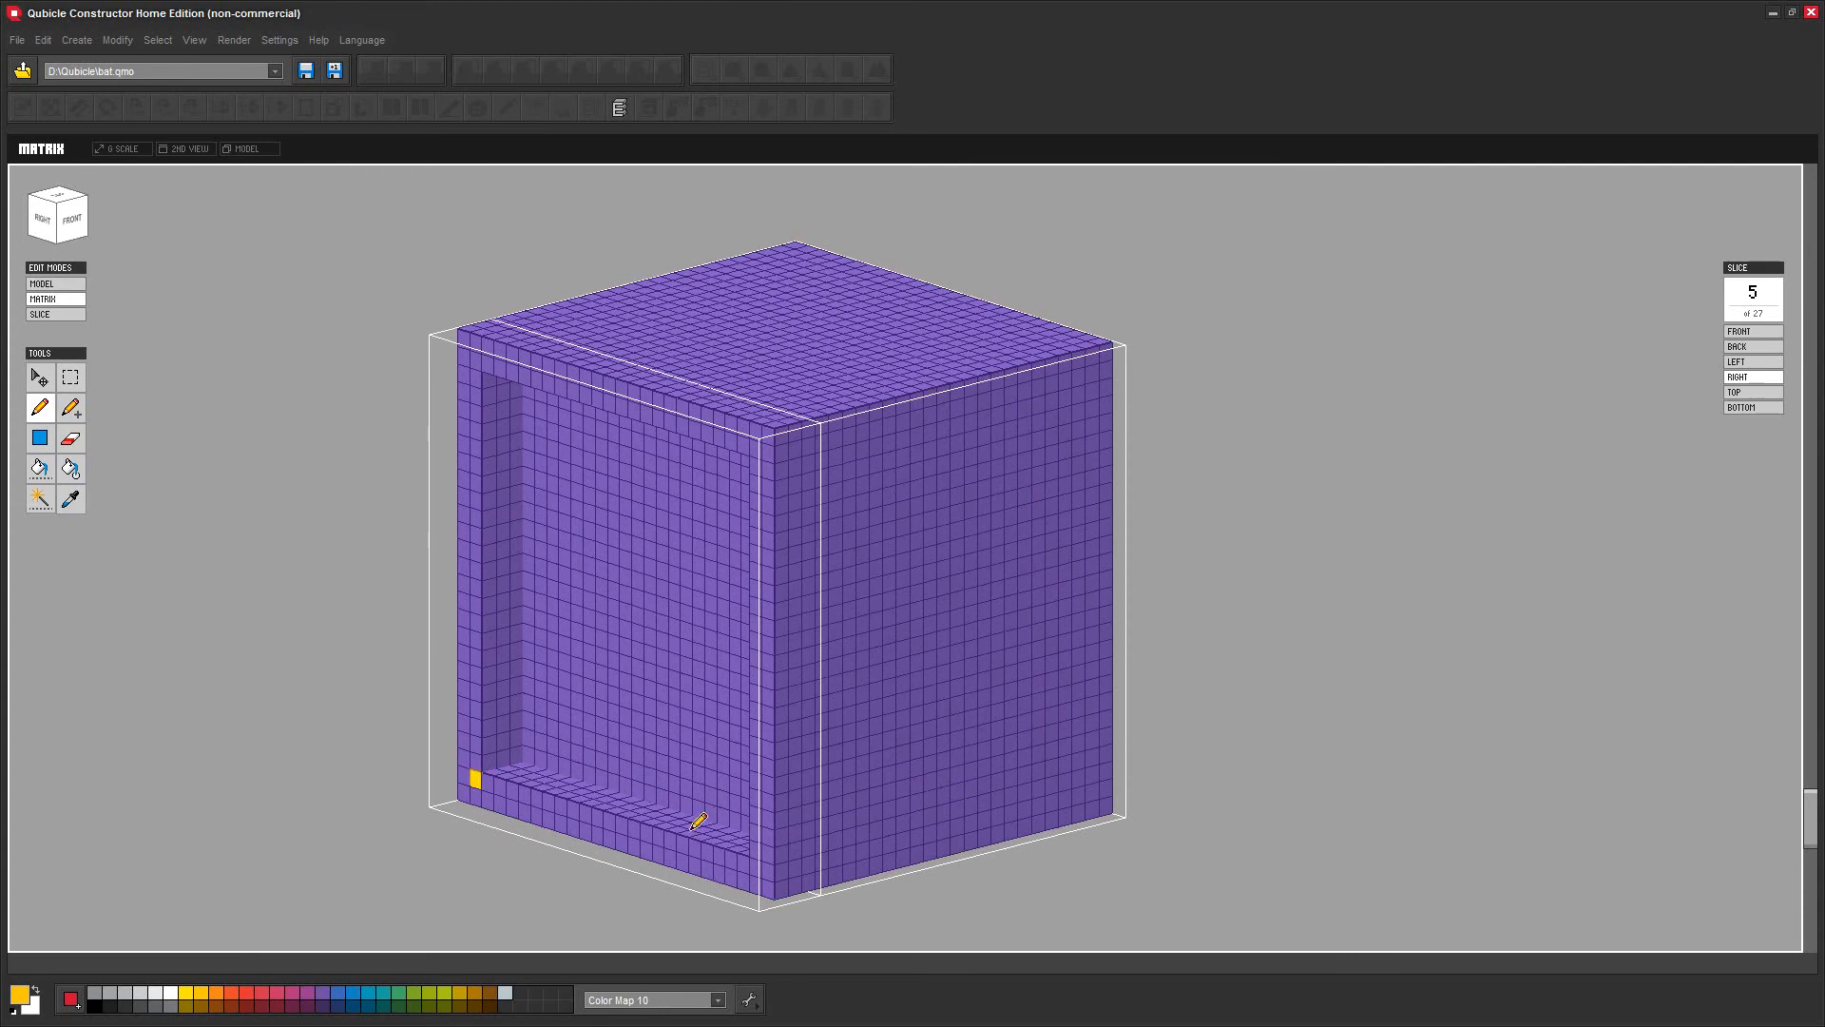
left_click(764, 863, "shift")
left_click(757, 452, "shift")
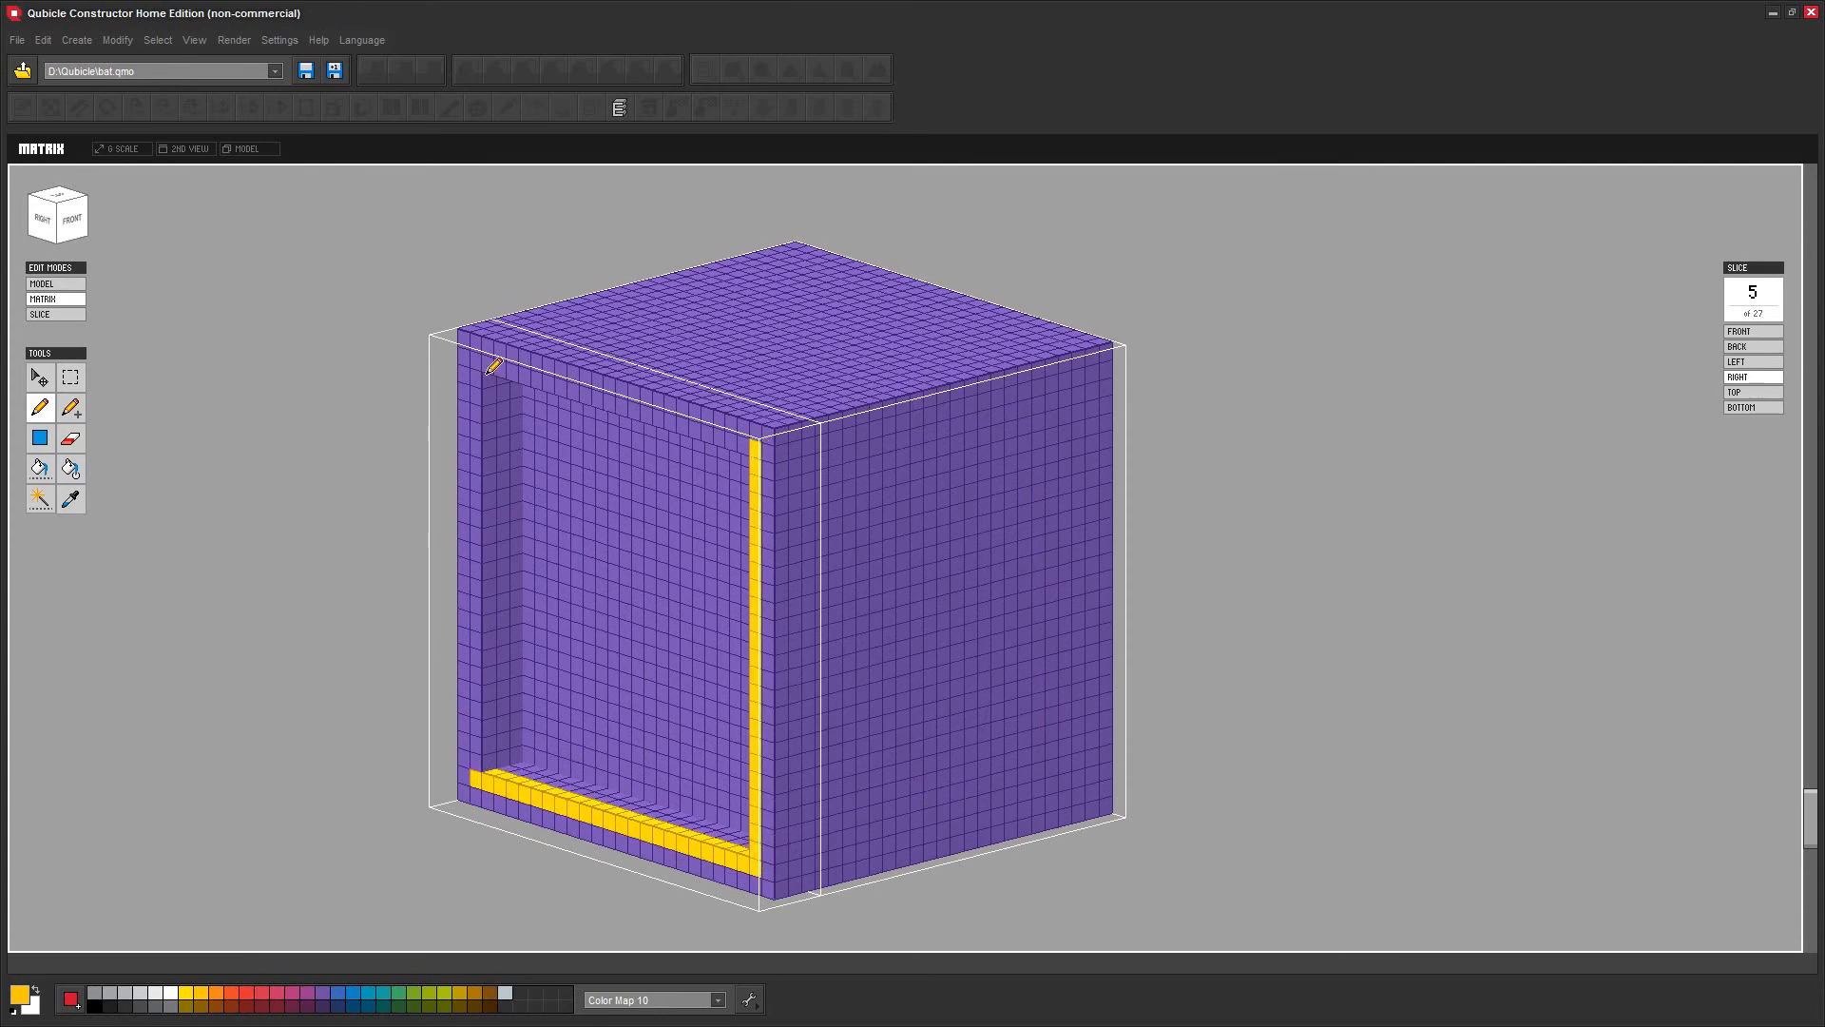
left_click(478, 356, "shift")
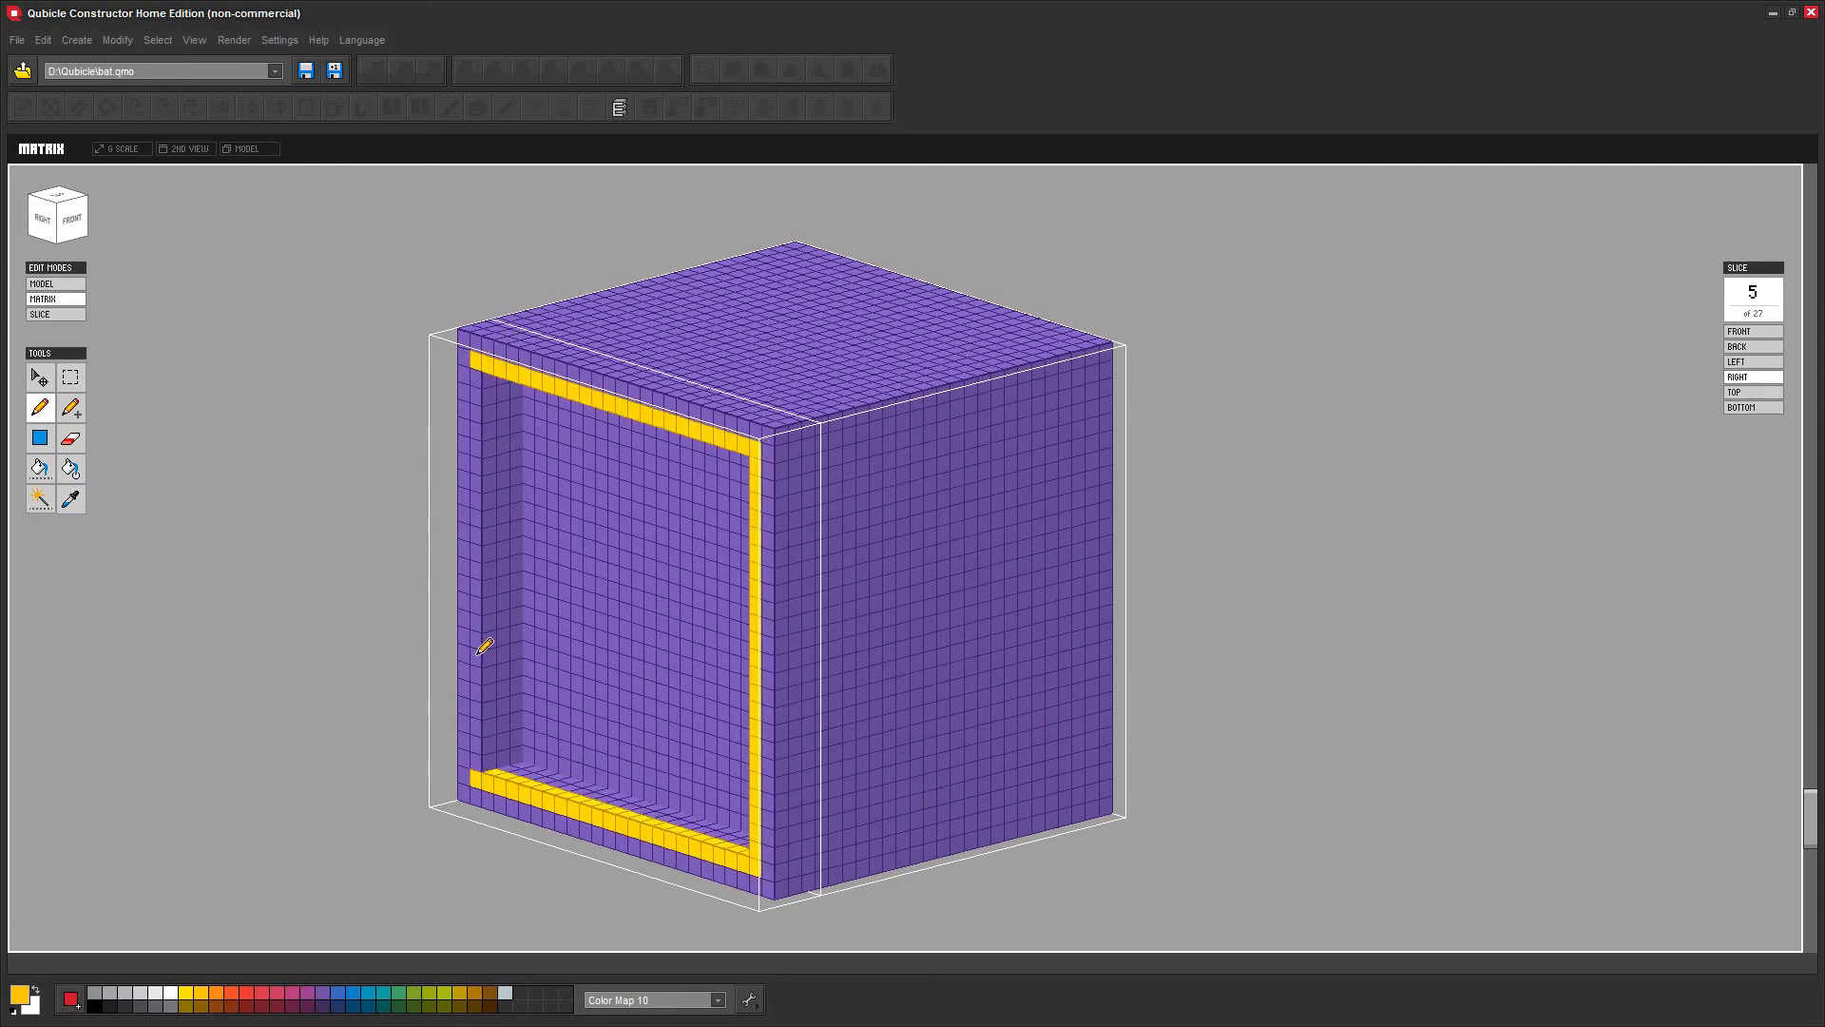
left_click(479, 756, "shift")
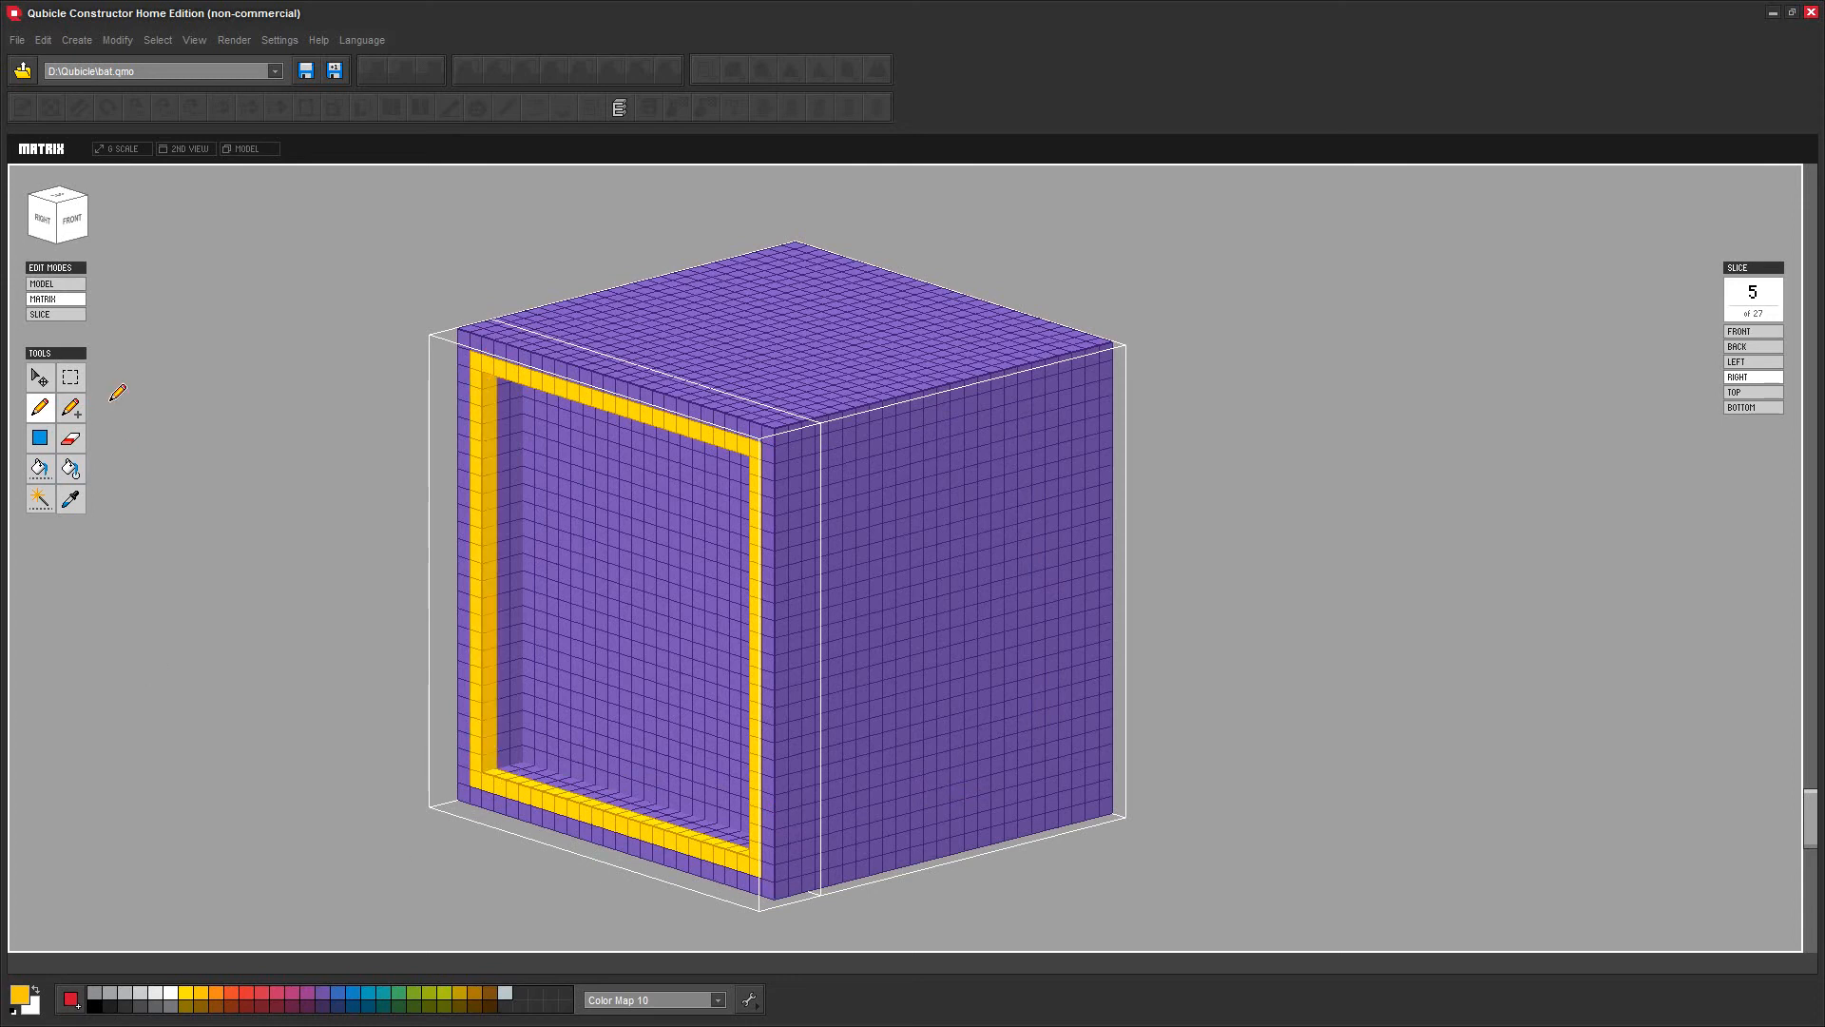
Use the Magic Wand to select the yellow frame and the purple voxels in turn, and delete the reselected yellow frame
left_click(46, 501)
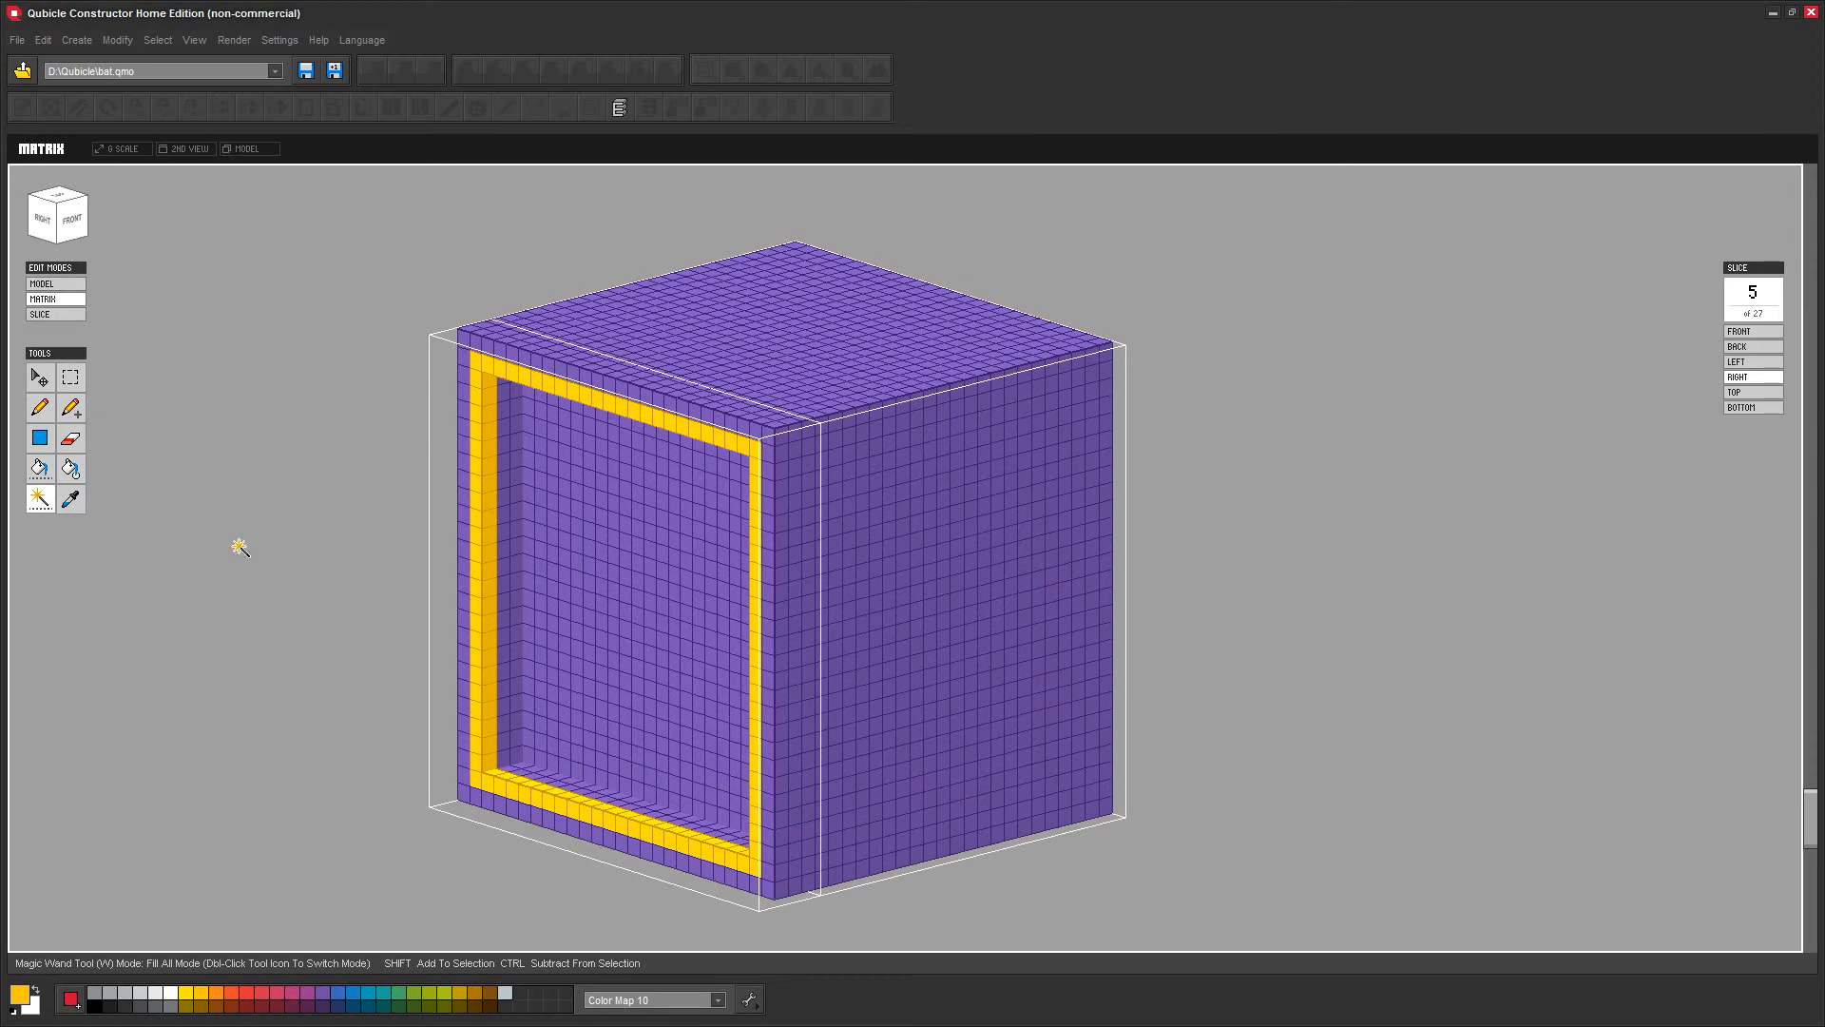
left_click(486, 488)
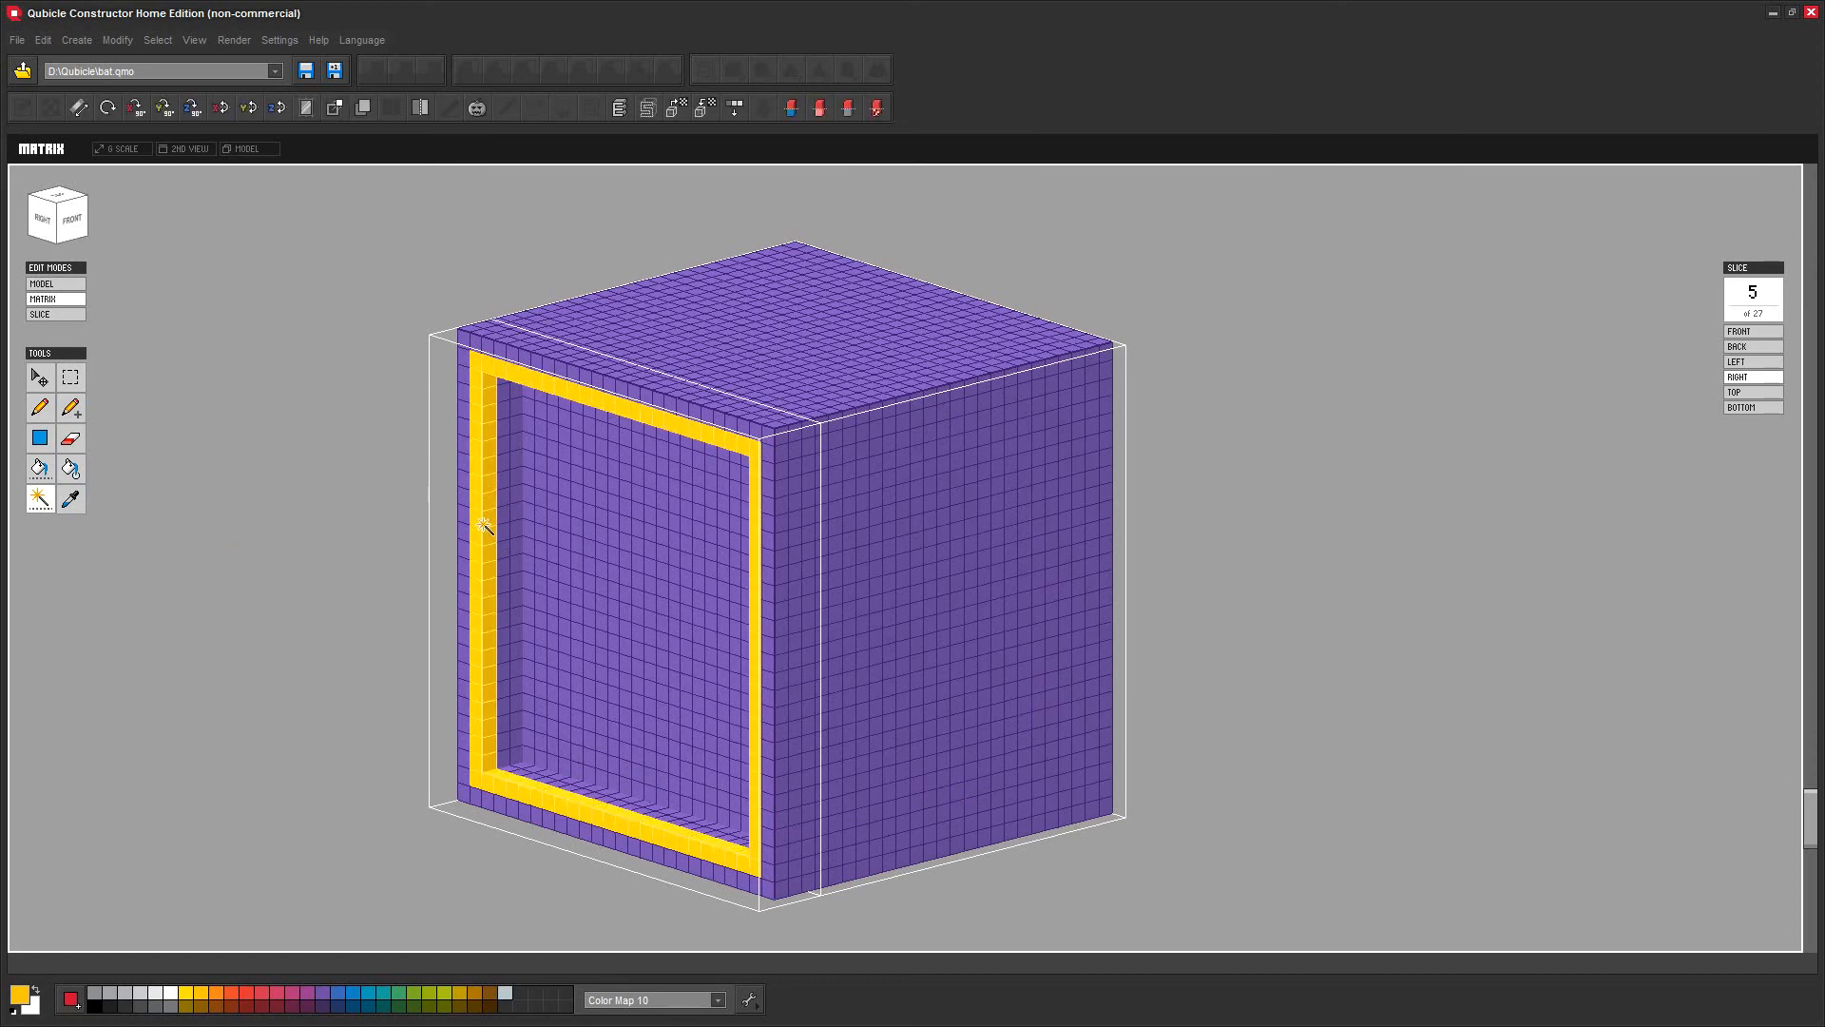
left_click(1032, 568)
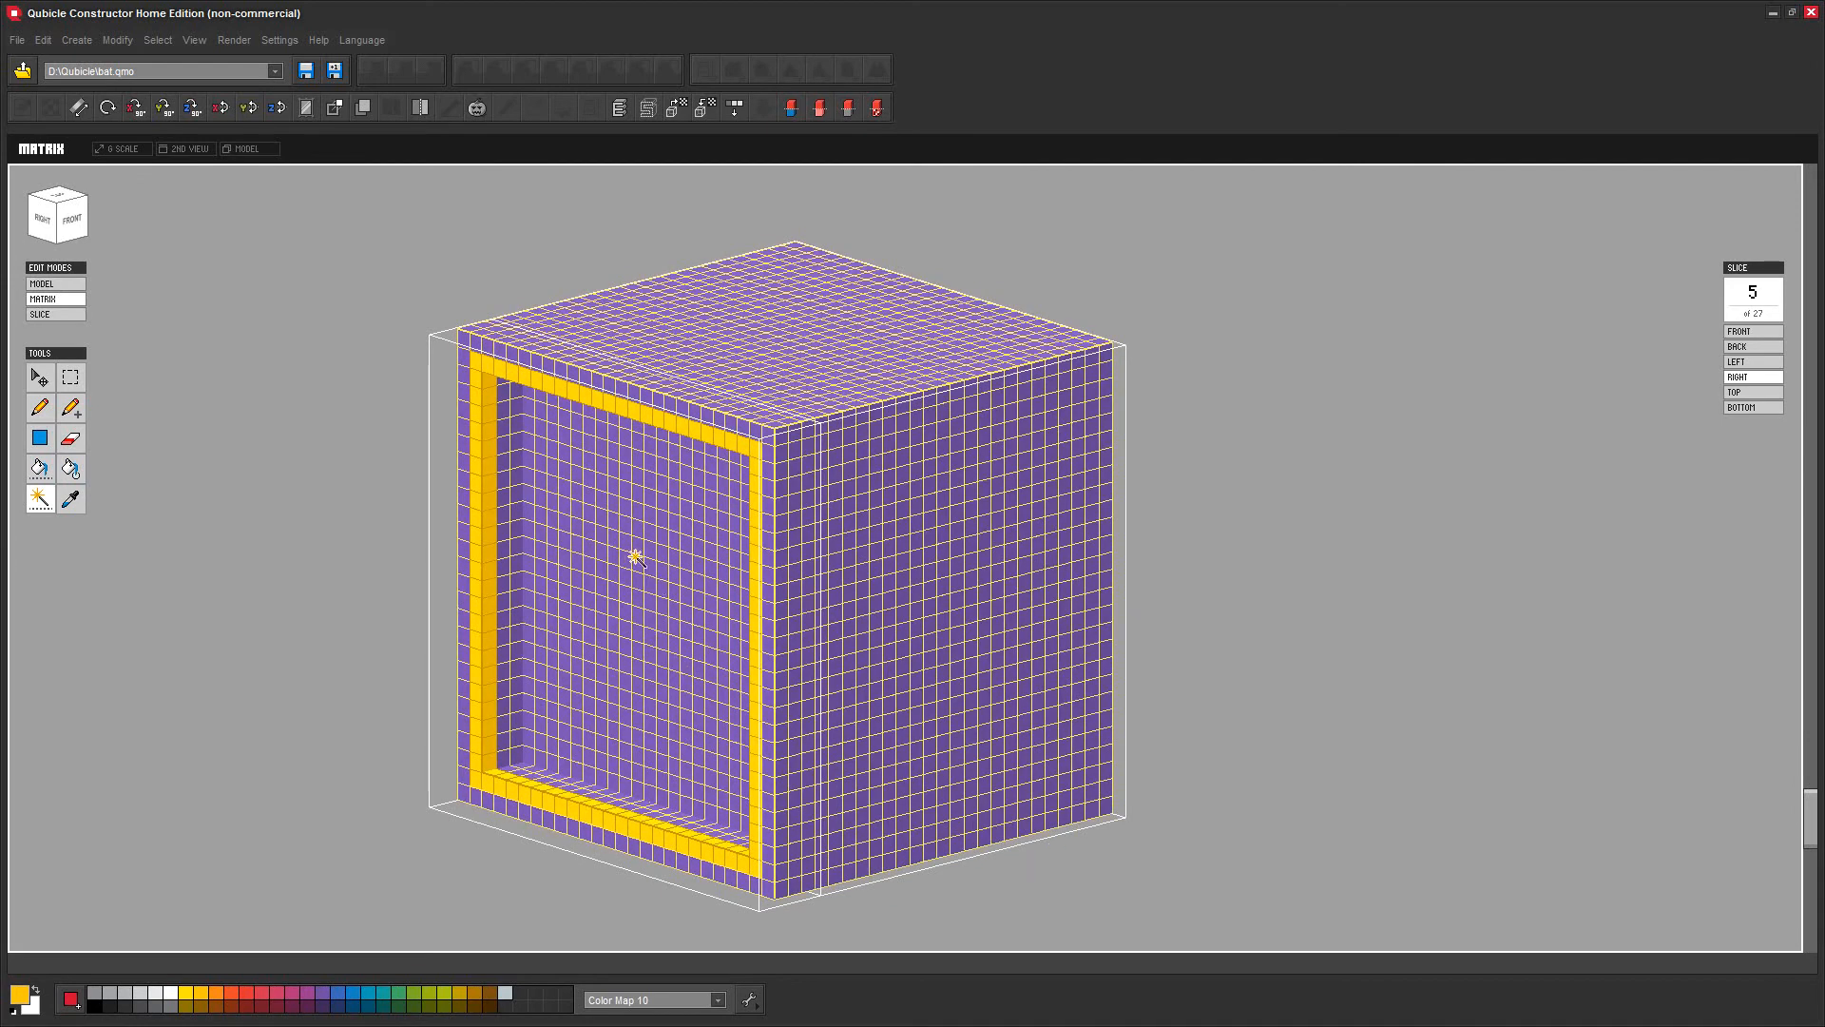
left_click(643, 418)
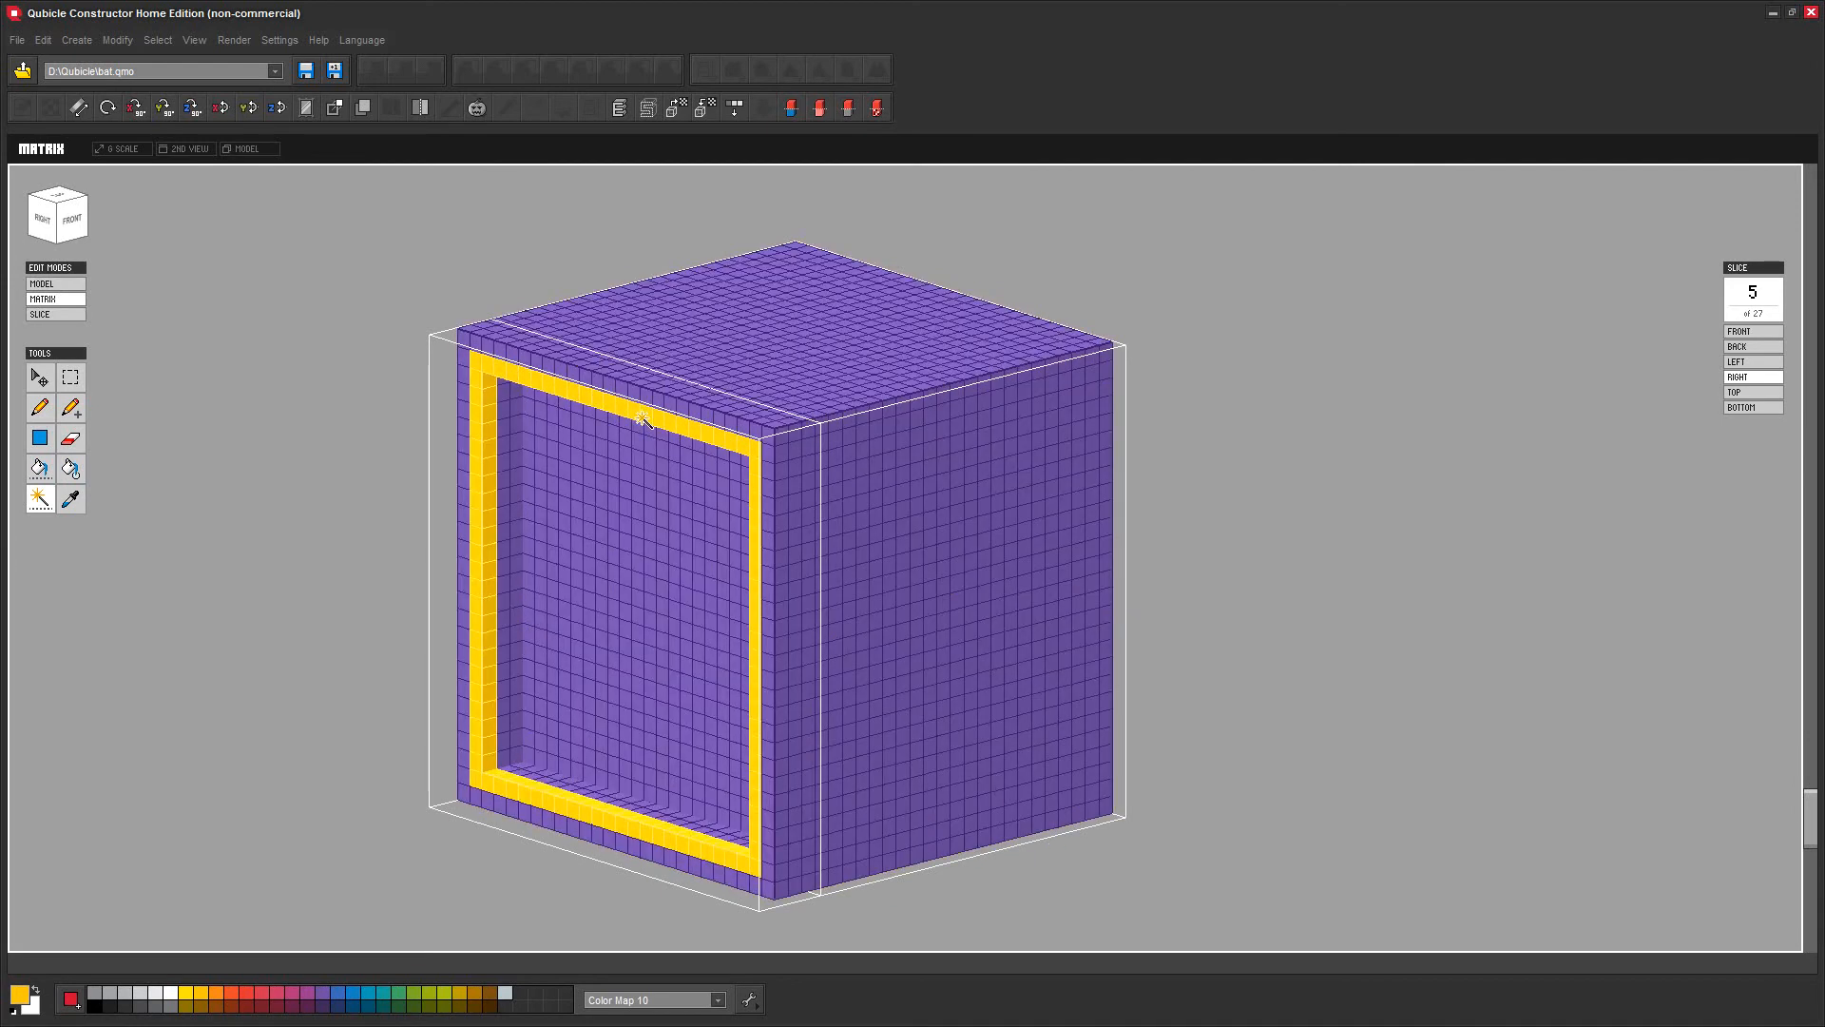
left_click(797, 650)
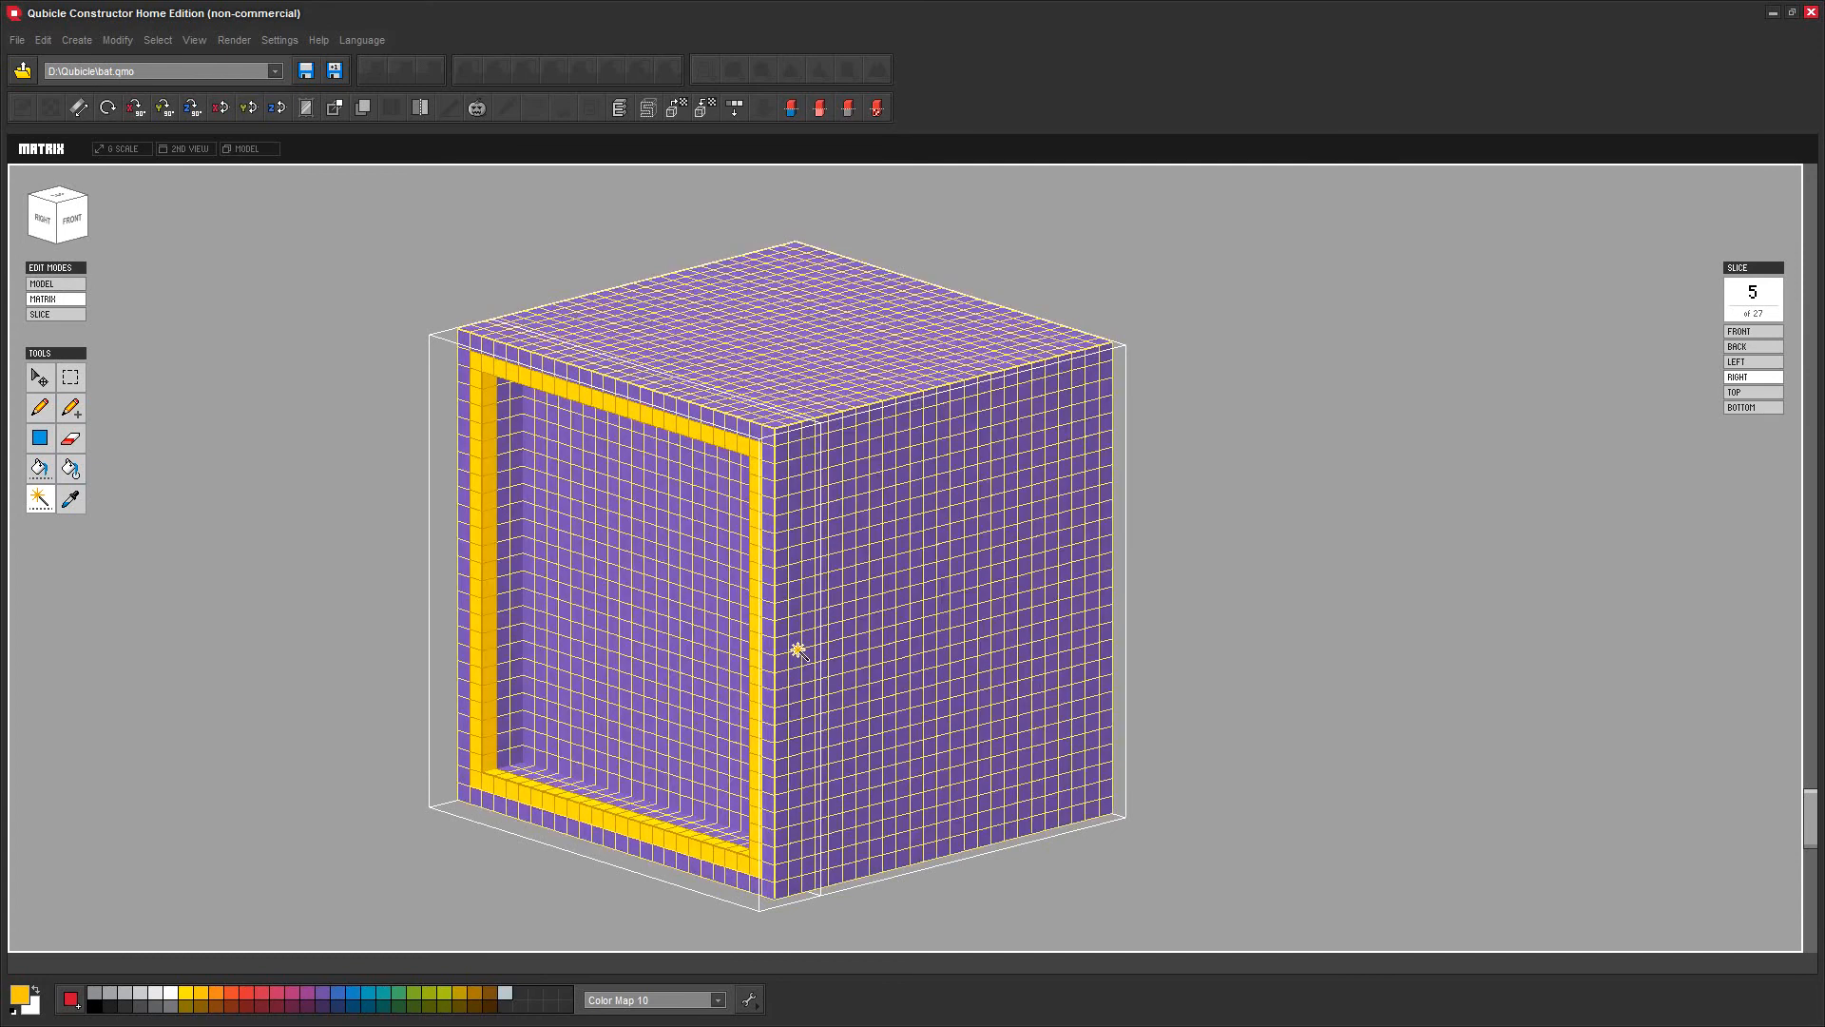
left_click(754, 661)
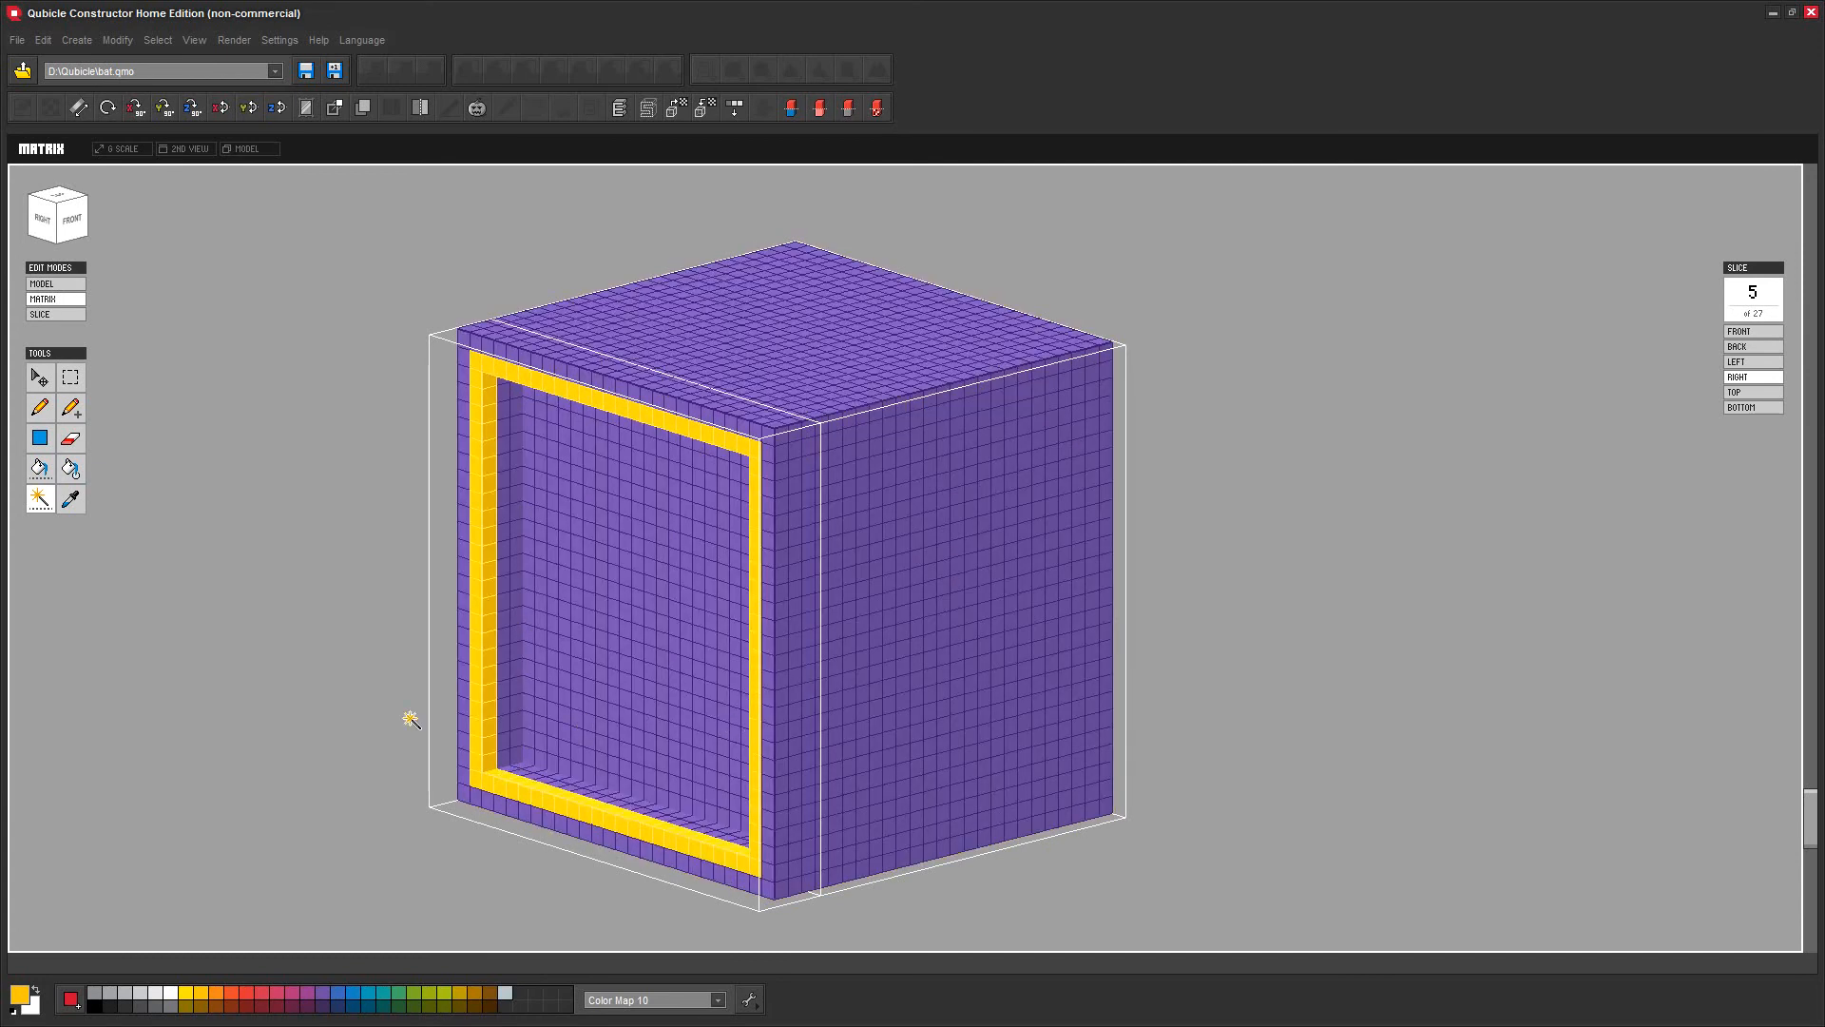
key("Delete")
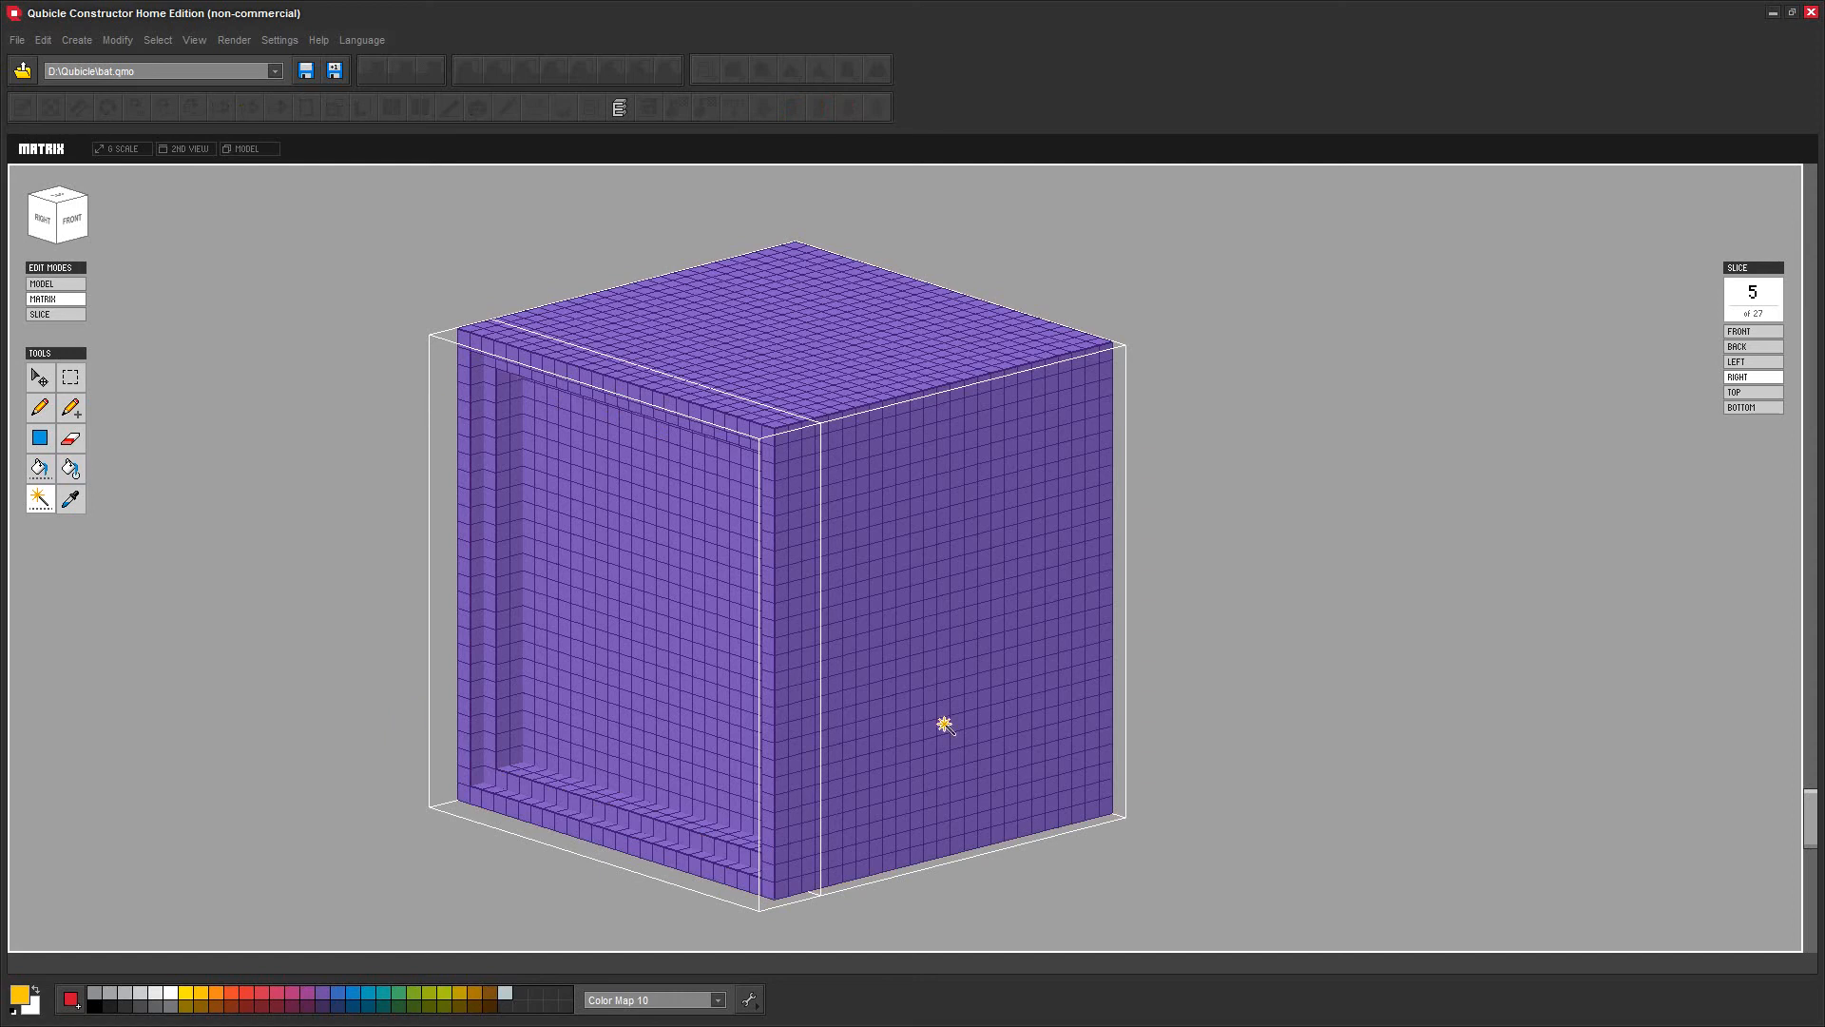
Try rectangular marquee selections over different portions of the cube's right face and top, and clear the selection
mouse_move(1245, 833)
right_mouse_down()
mouse_move(1406, 782)
mouse_move(1360, 864)
mouse_move(1256, 858)
right_mouse_up()
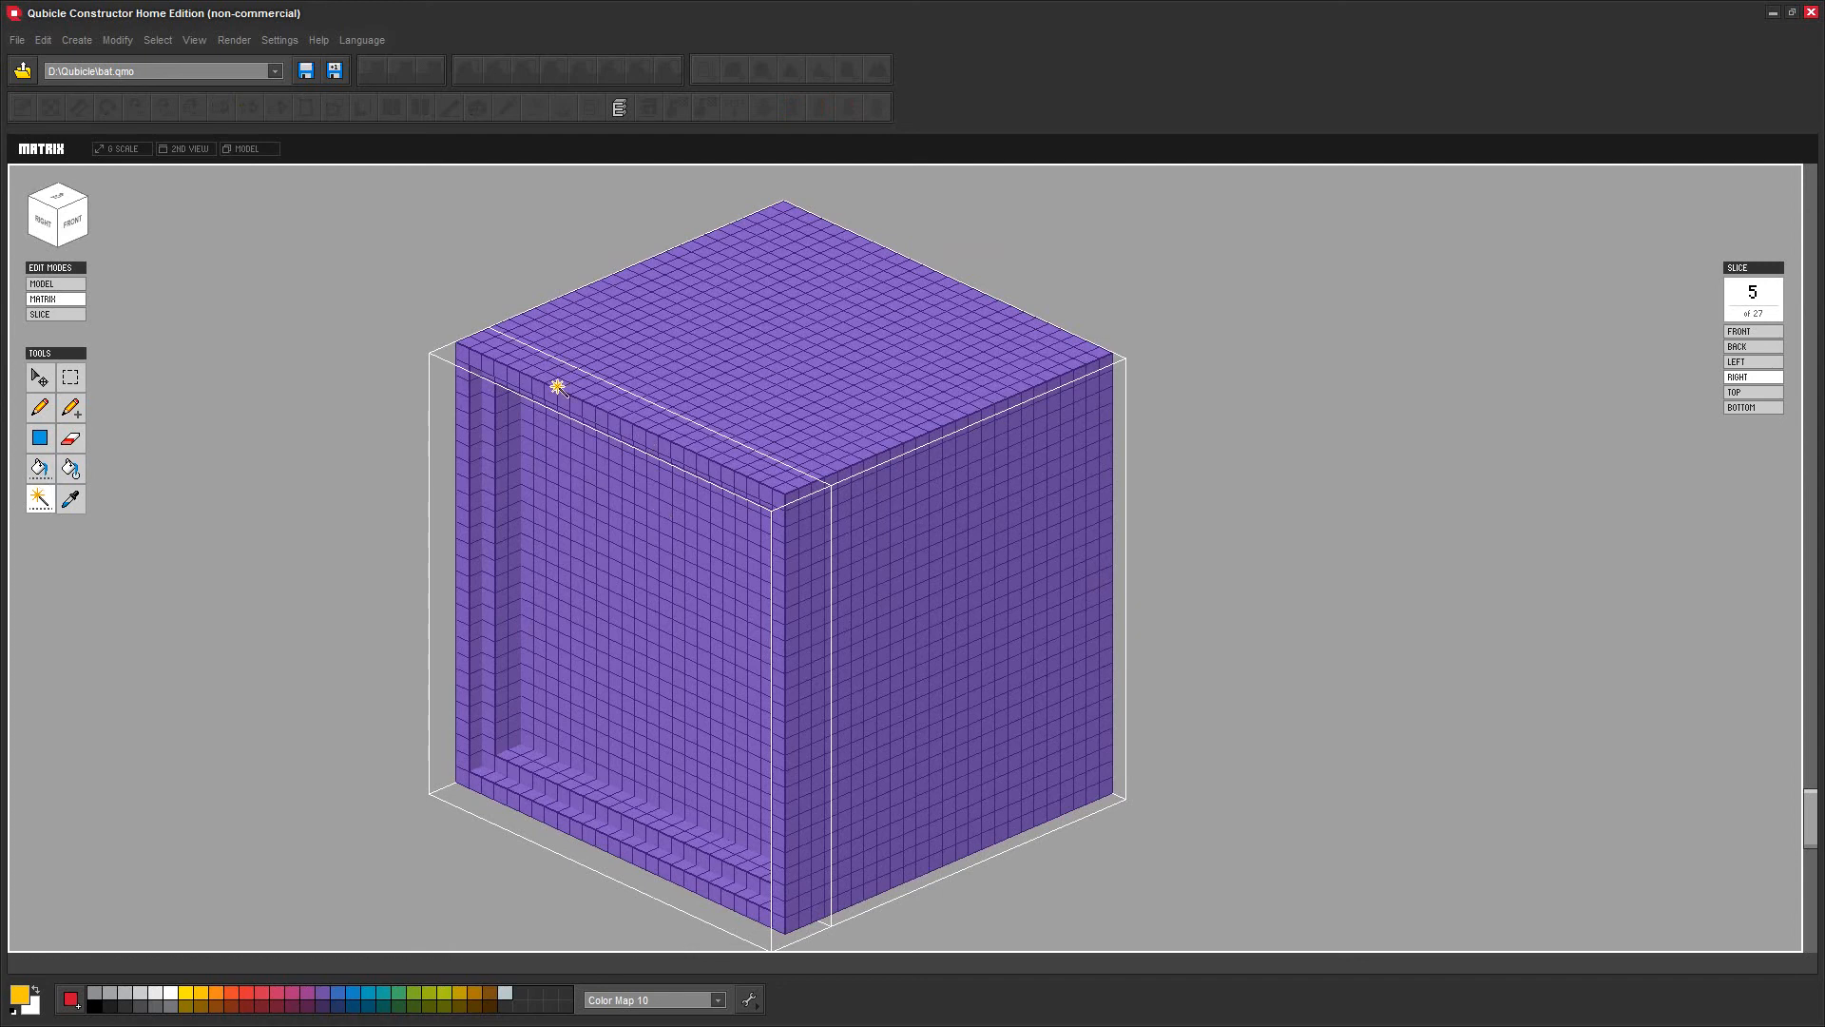
left_click(560, 463)
left_click(70, 377)
left_click_drag(297, 240, 784, 737)
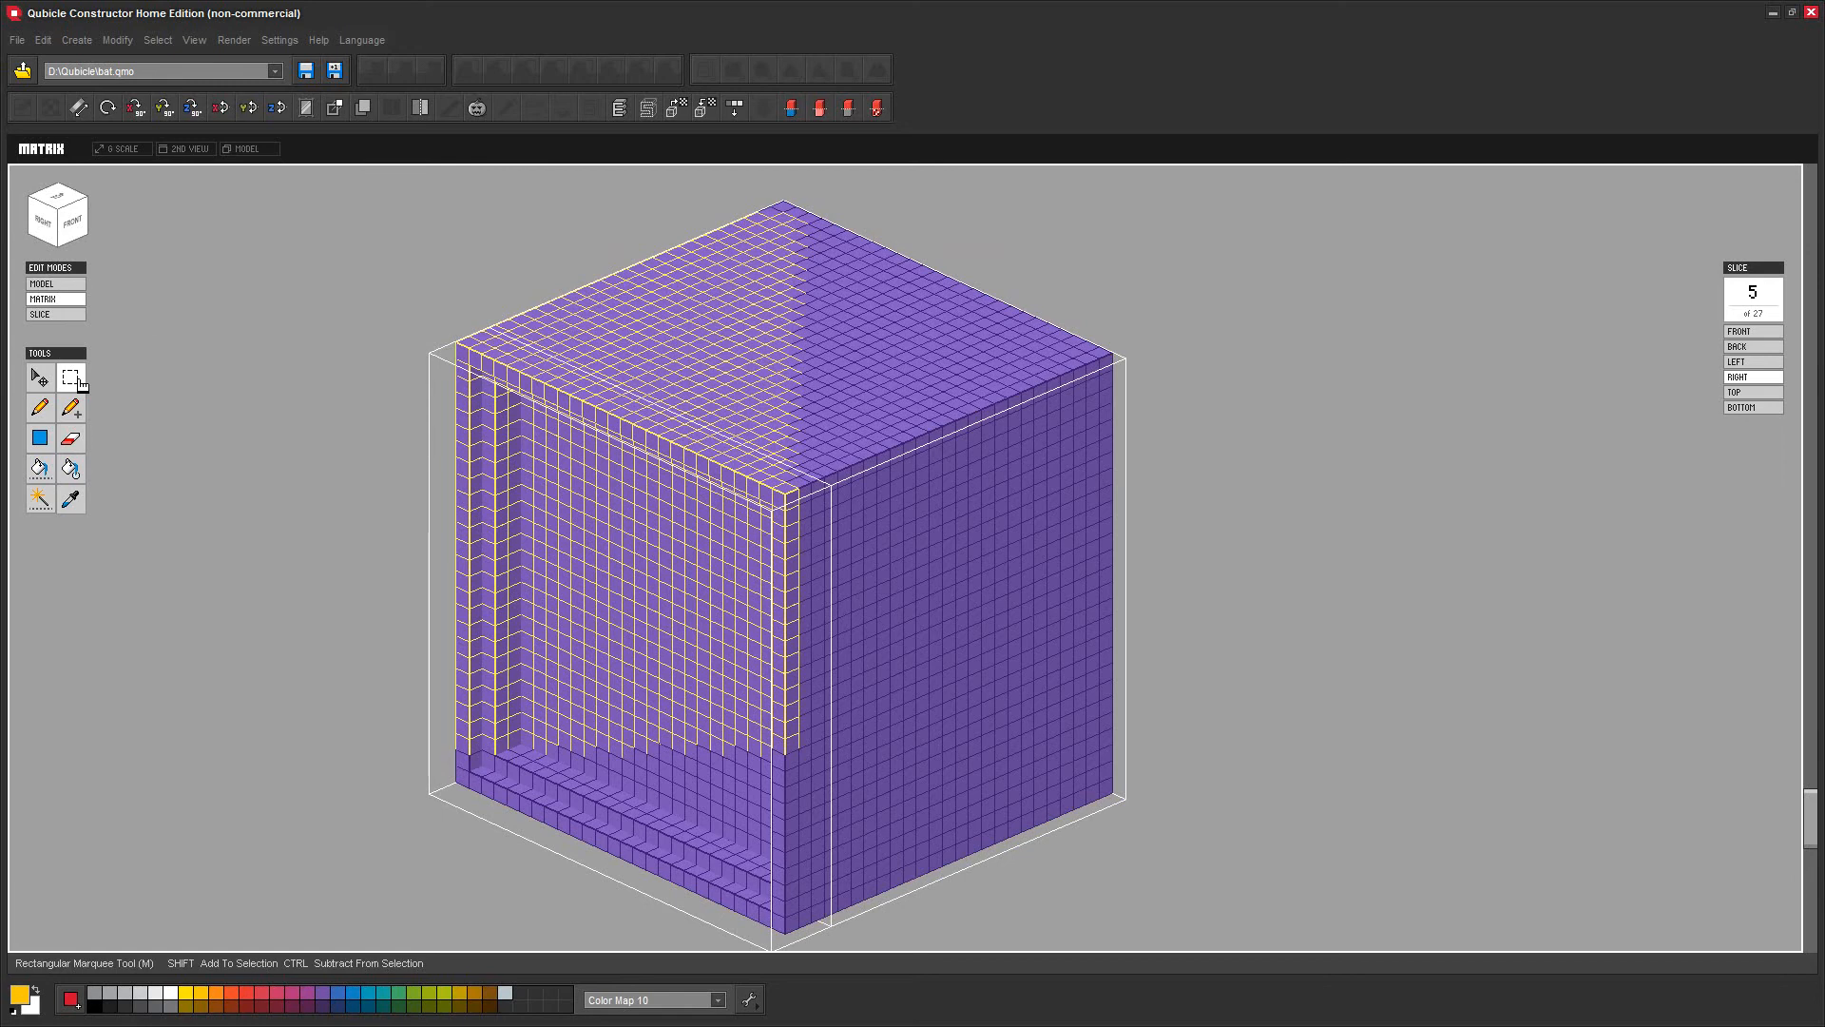
left_click_drag(395, 273, 566, 460)
left_click_drag(303, 263, 549, 516)
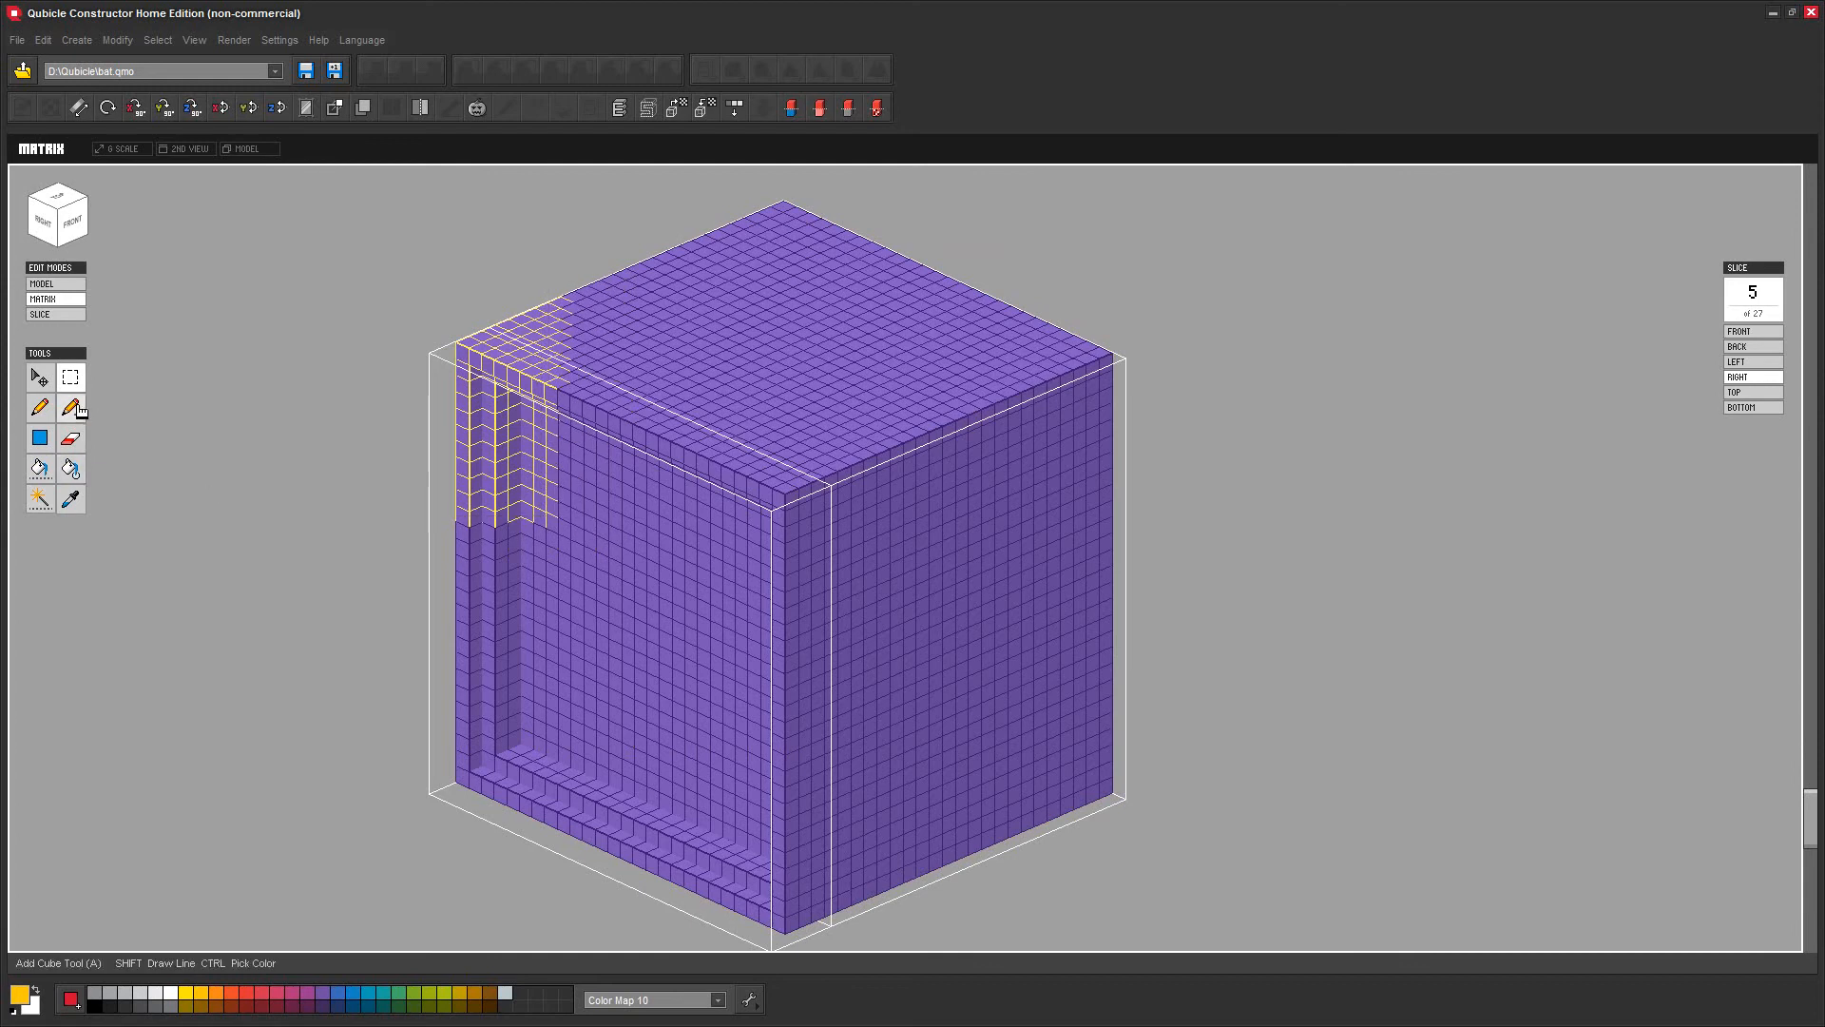
left_click(175, 534)
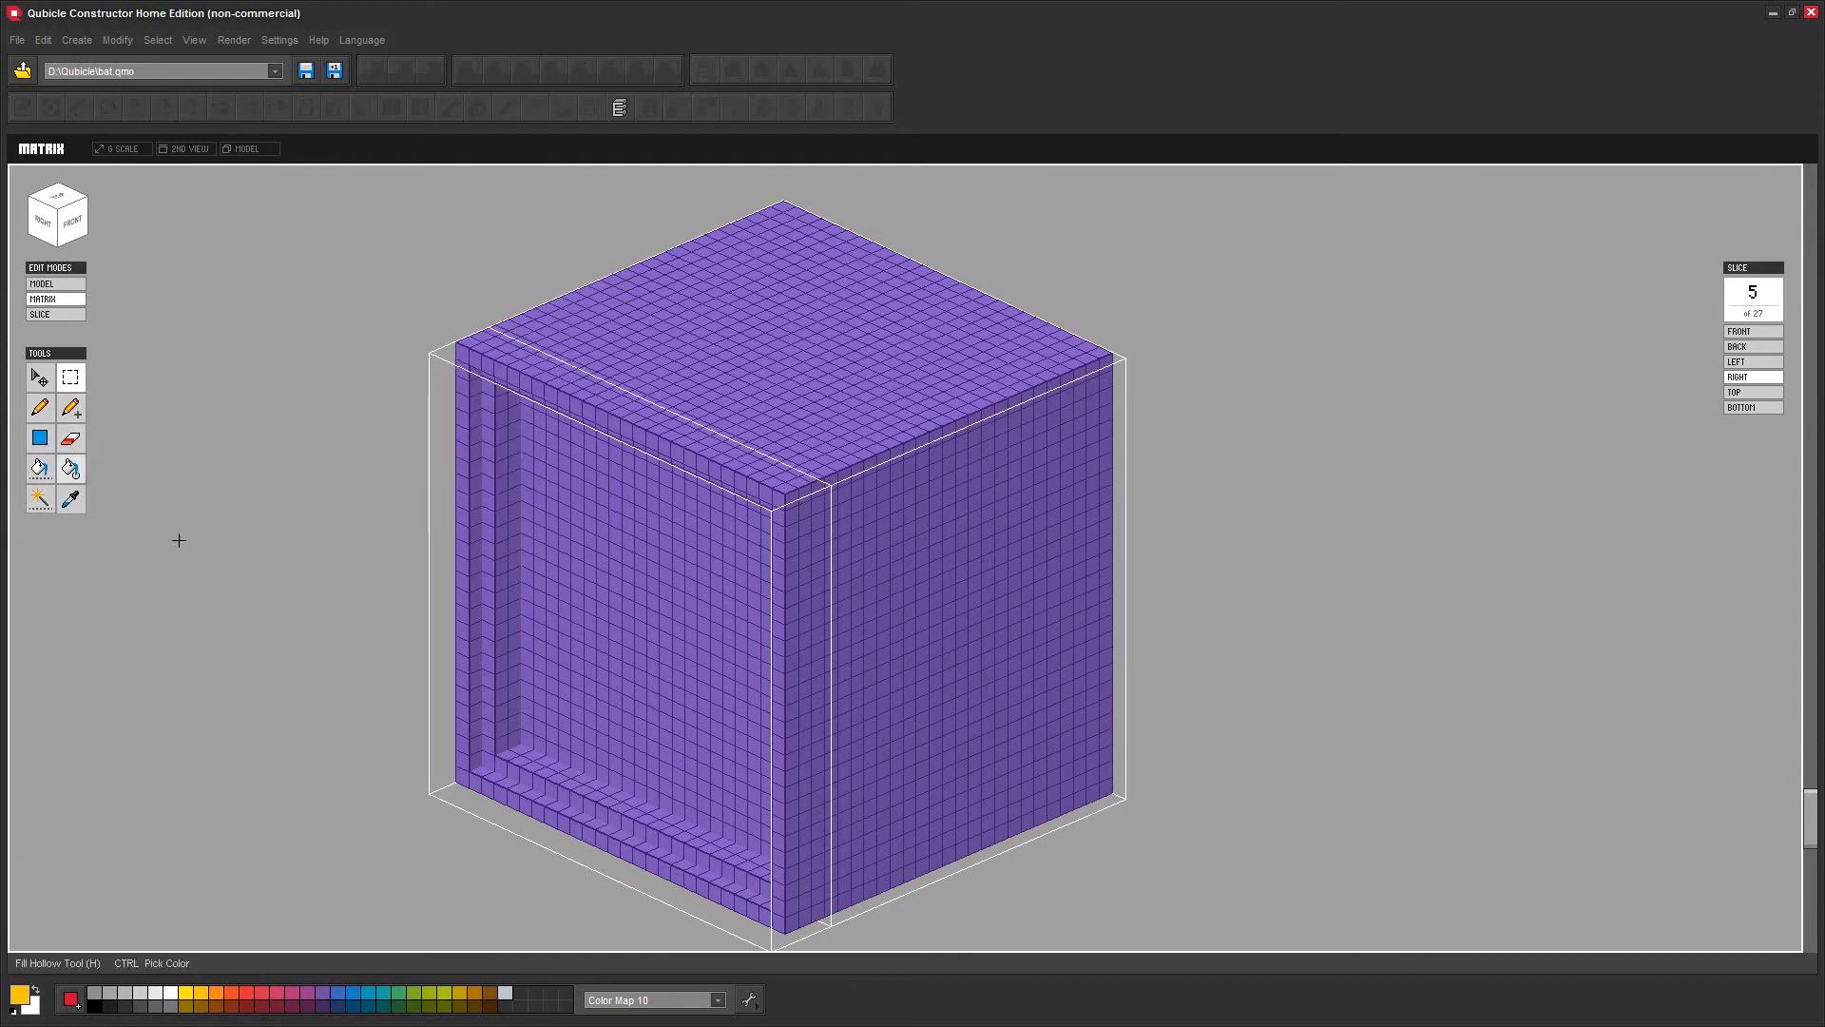
Try out the color picker, place four test voxels on the cube's top face with the Pencil tool and undo them
left_click(72, 500)
left_click(541, 468)
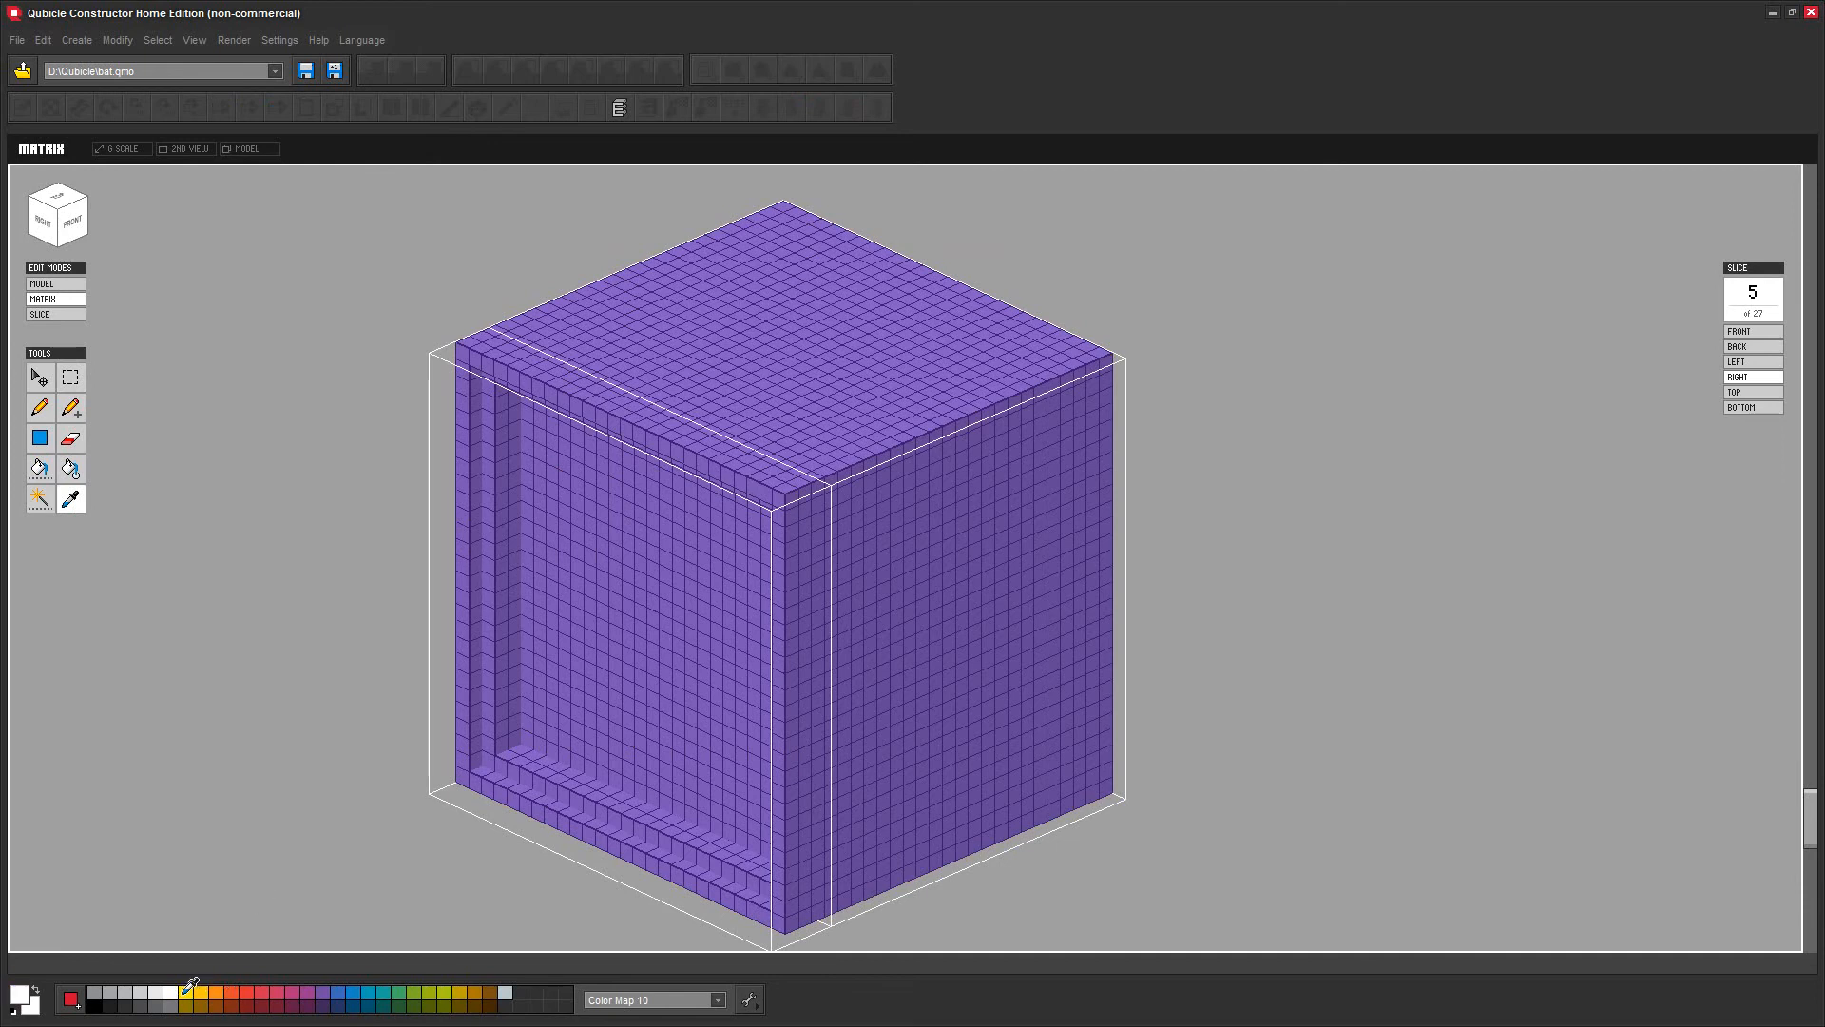
left_click(39, 407)
left_click(752, 321)
left_click(803, 364)
left_click(765, 338)
left_click(764, 362)
key("ctrl+z")
key("ctrl+z")
key("ctrl+z")
key("ctrl+z")
Draw a short yellow line on the cube's top face with the Pencil tool and switch the drawing color to purple
left_click(186, 991)
left_click_drag(680, 349, 745, 370)
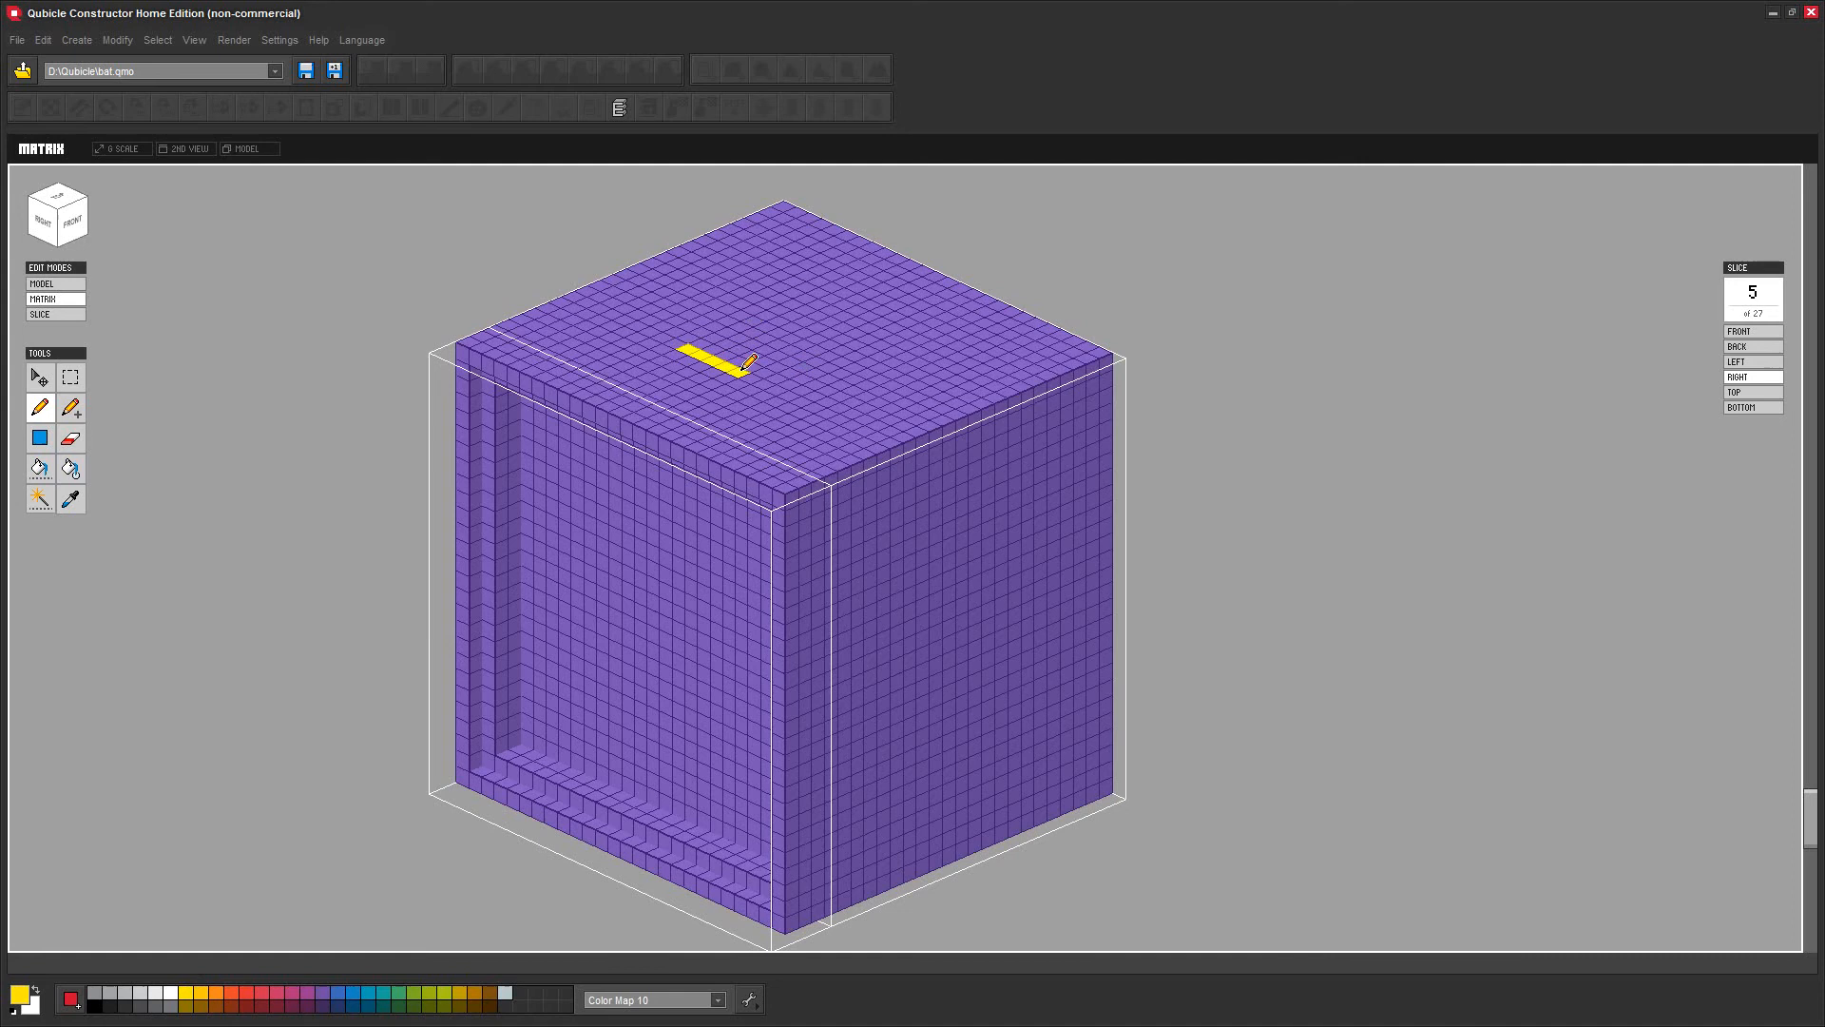
left_click(331, 994)
Sample the line's yellow into the first free color map slot, and resample the cube's purple while in the Pencil tool
left_click(70, 499)
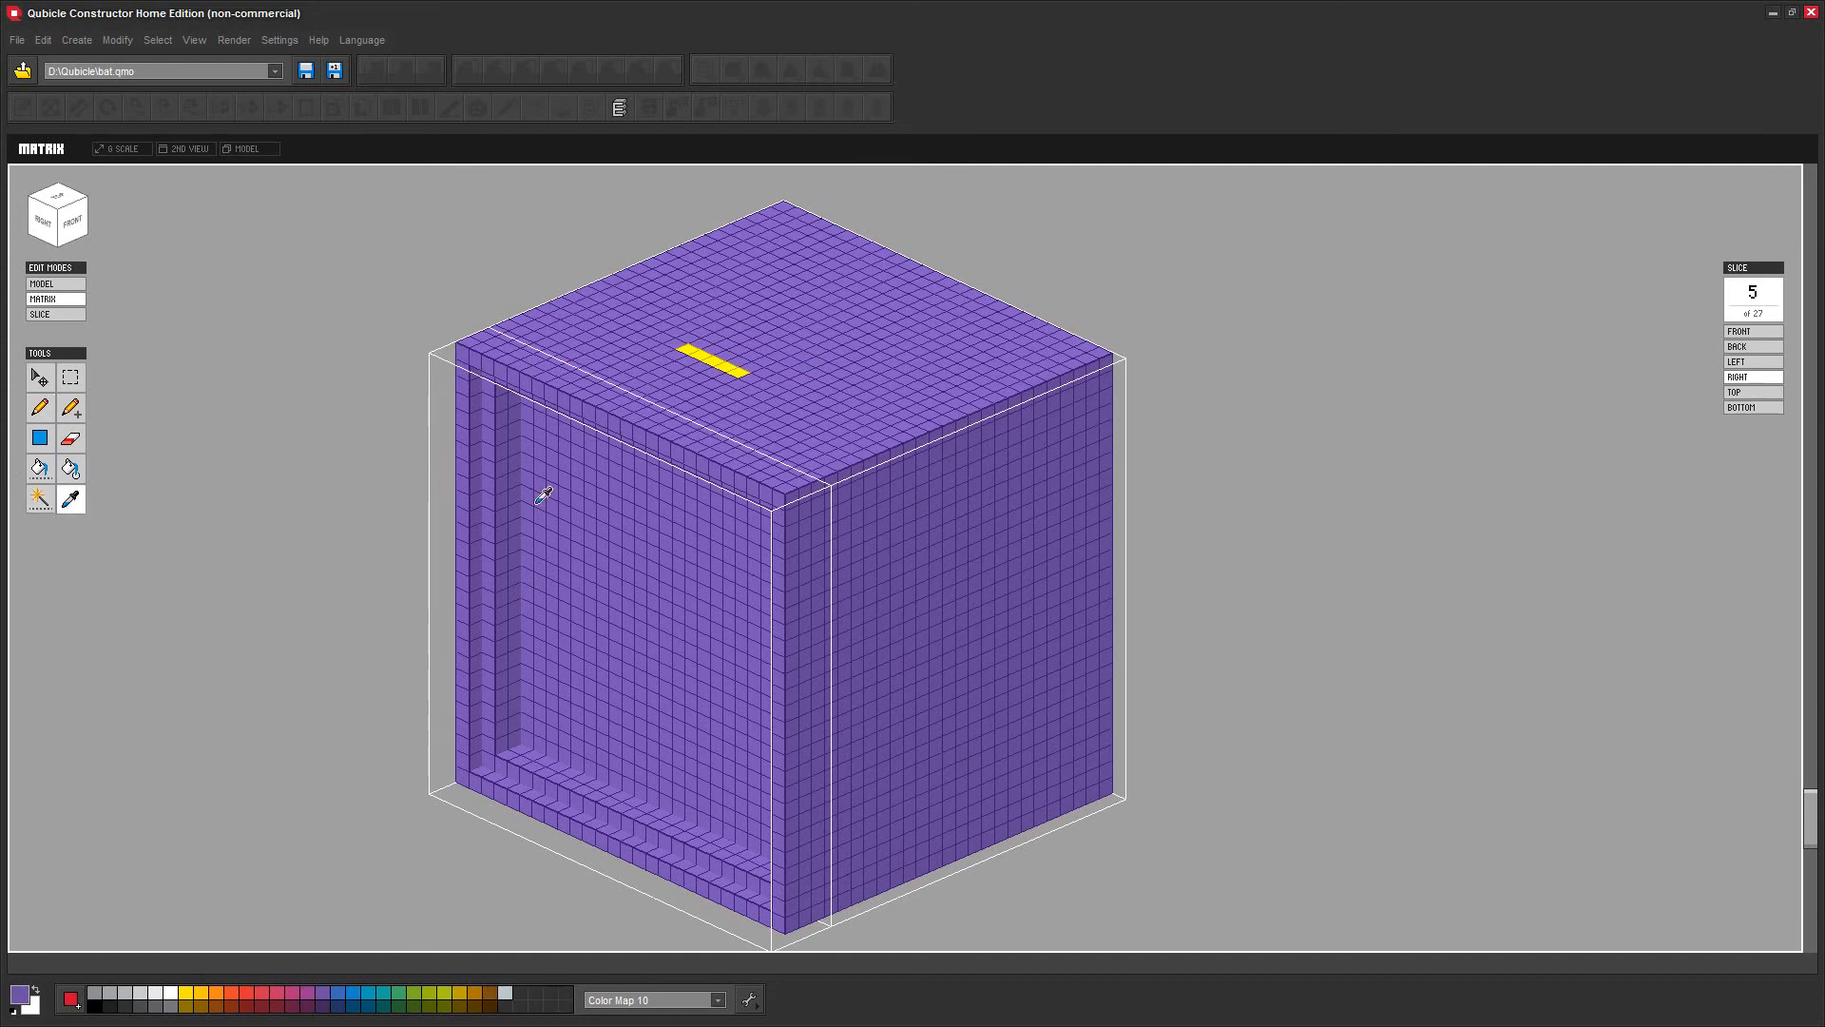
left_click(730, 357)
left_click_drag(26, 1000, 520, 992)
left_click(41, 407)
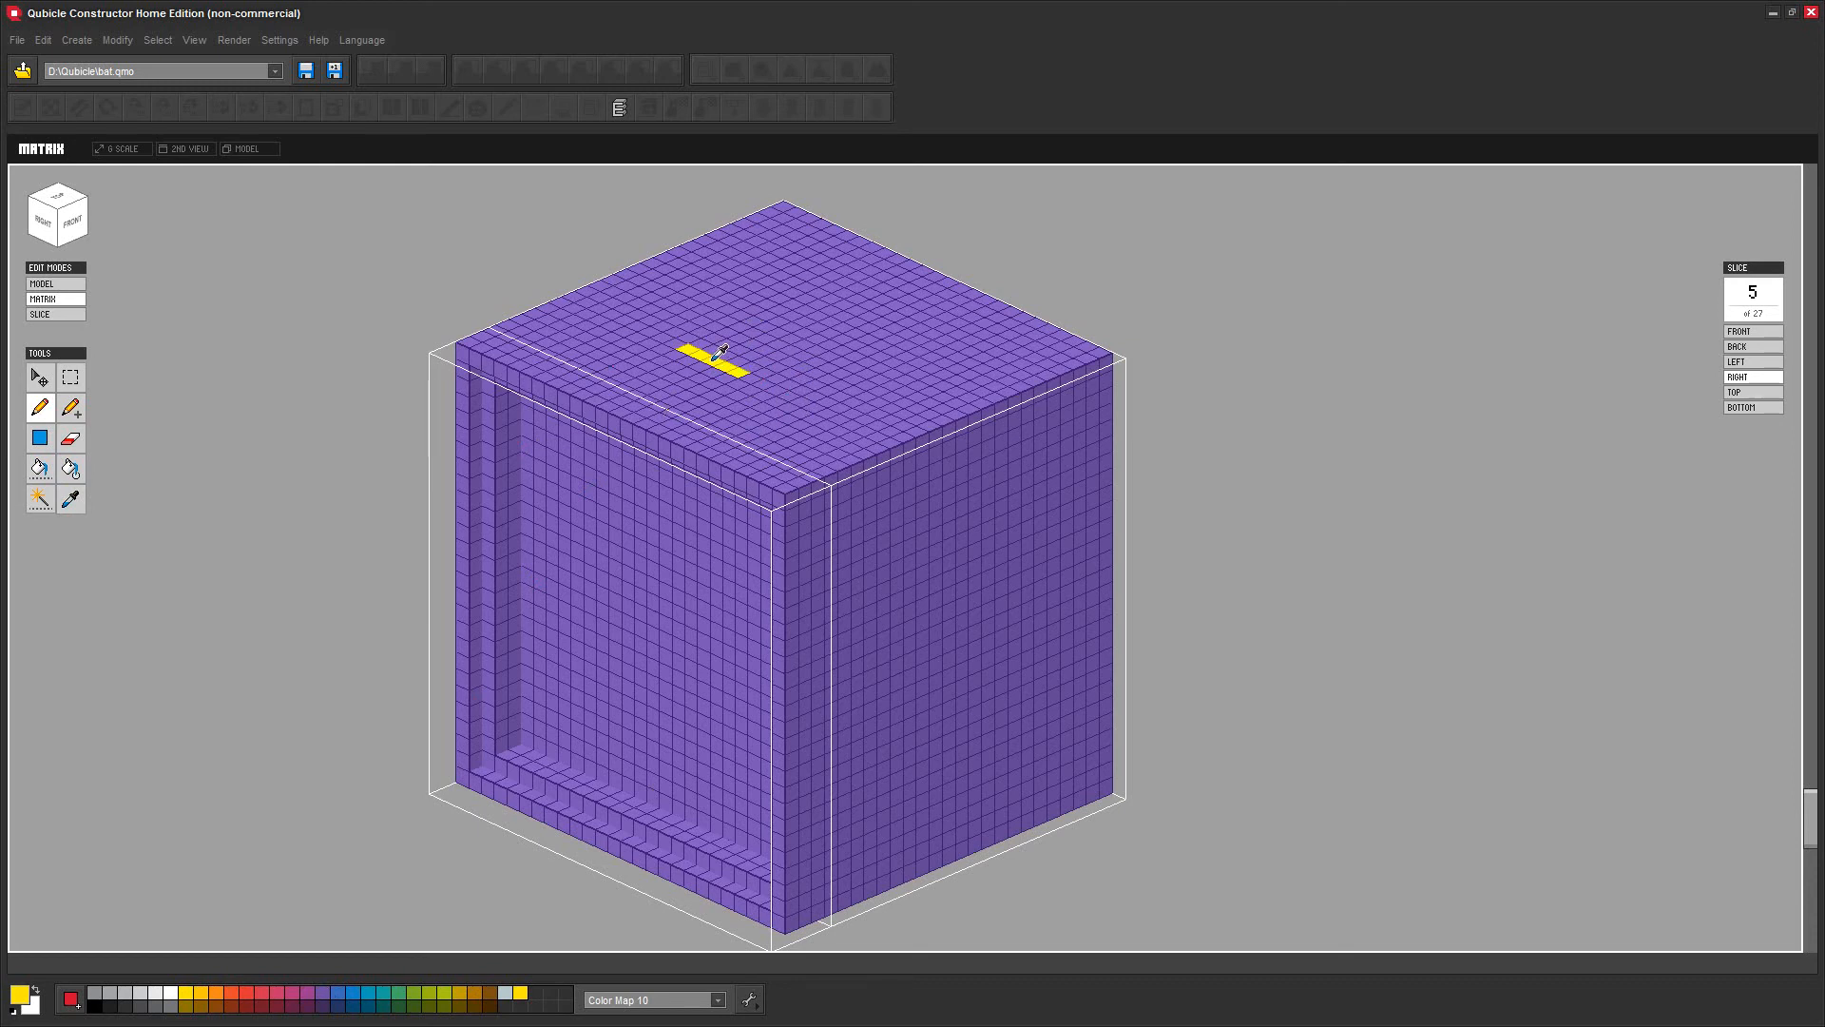
left_click(798, 428, "alt")
In Model mode, delete the large purple cube and the matrix containing the single white voxel
right_click_drag(245, 589, 285, 567)
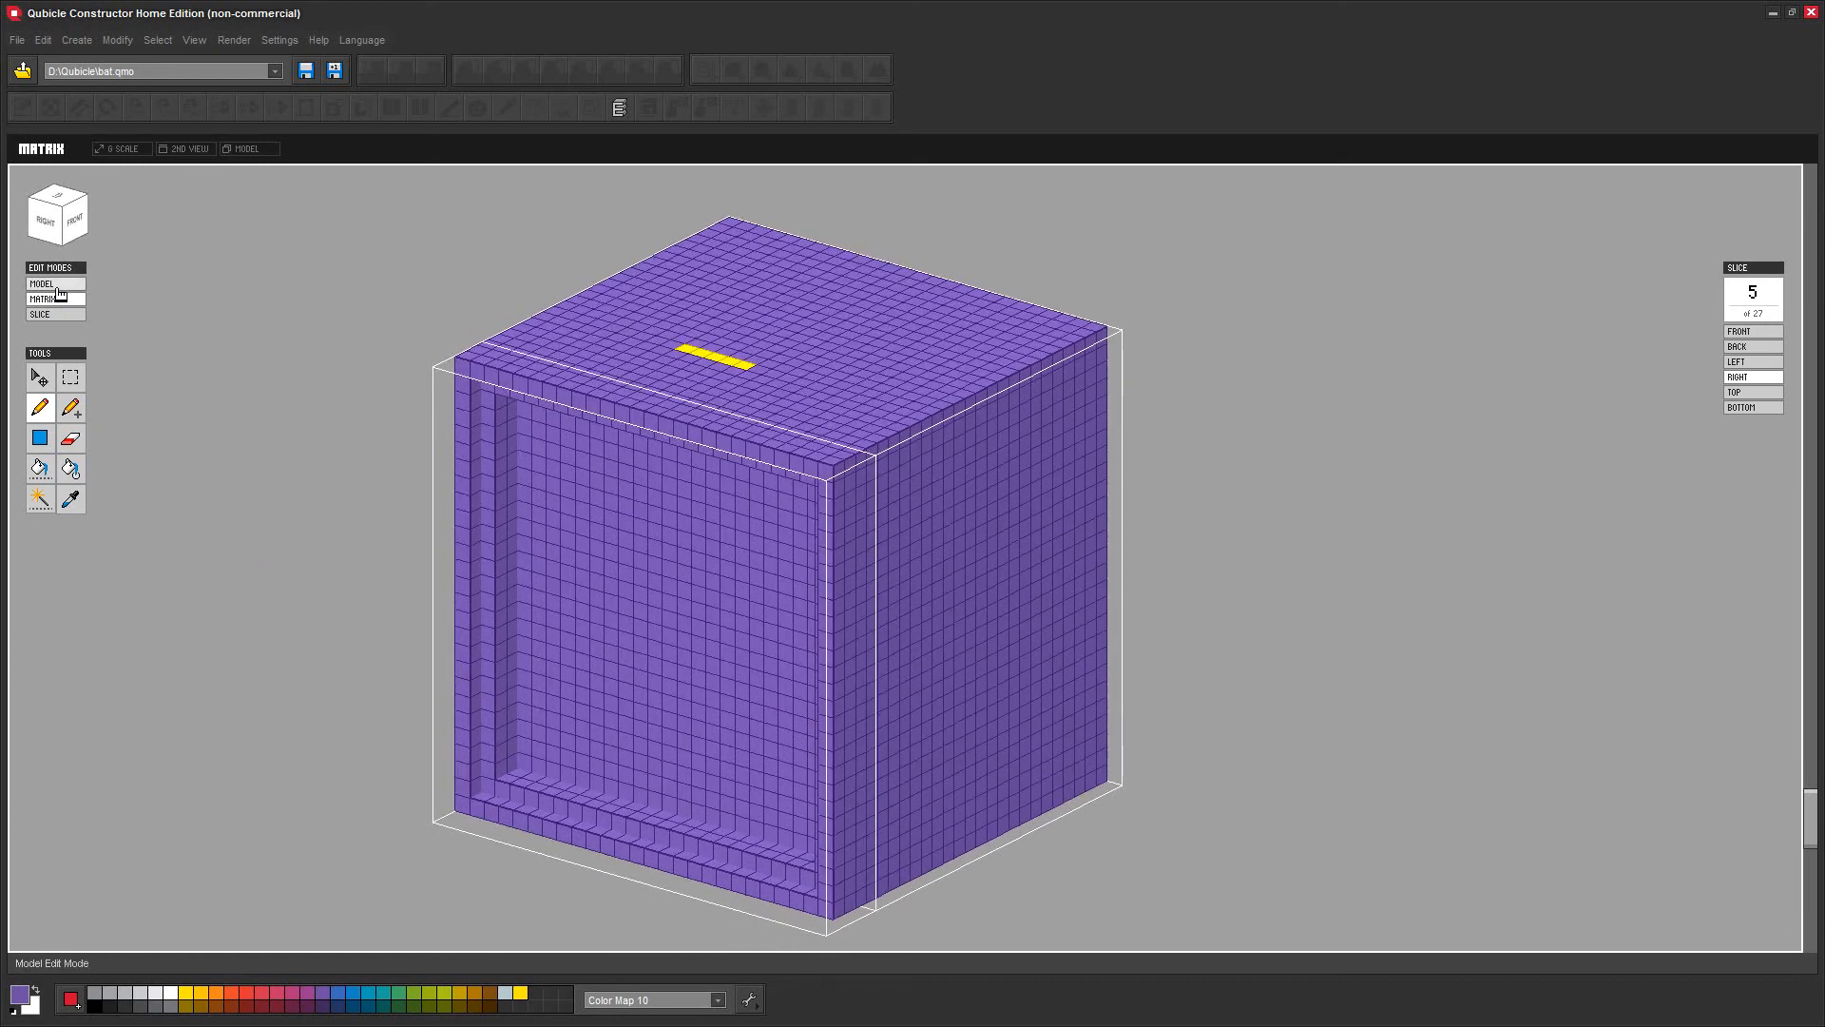
left_click(57, 285)
key("Delete")
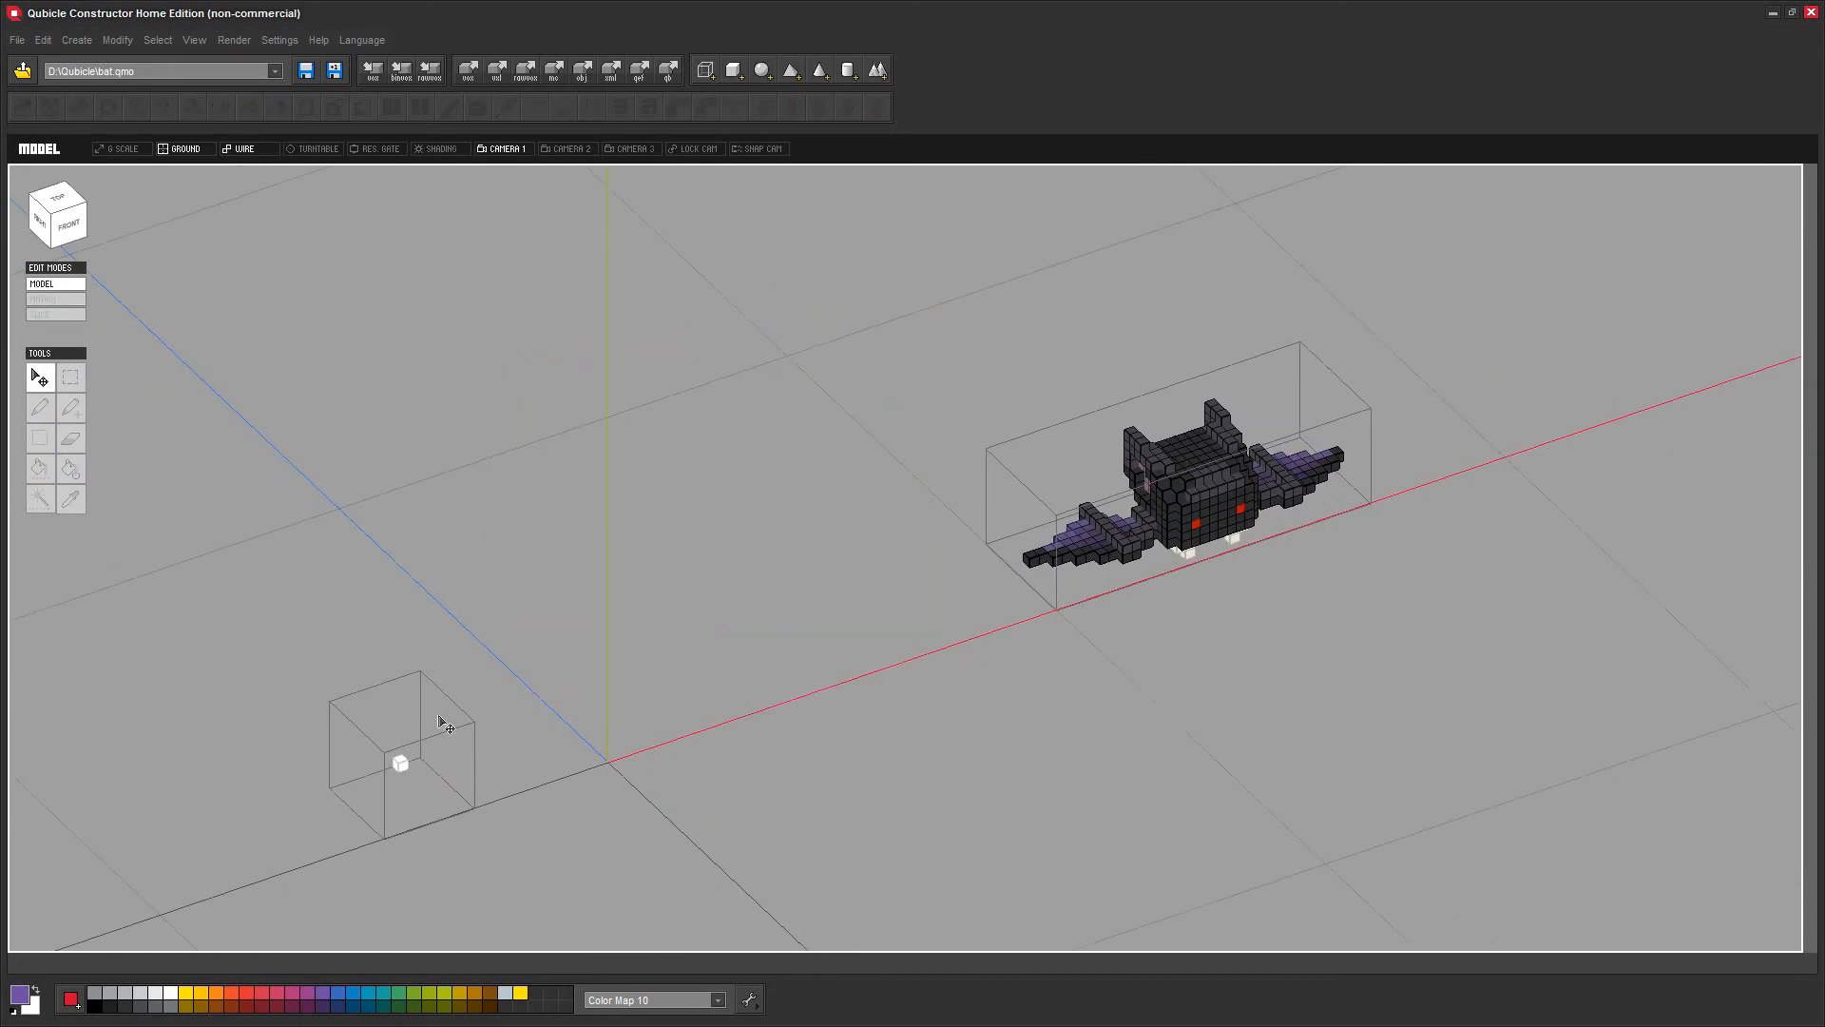
left_click(401, 759)
key("Delete")
Move the bat matrix along the red X axis to position 0:0:0
left_click(1098, 535)
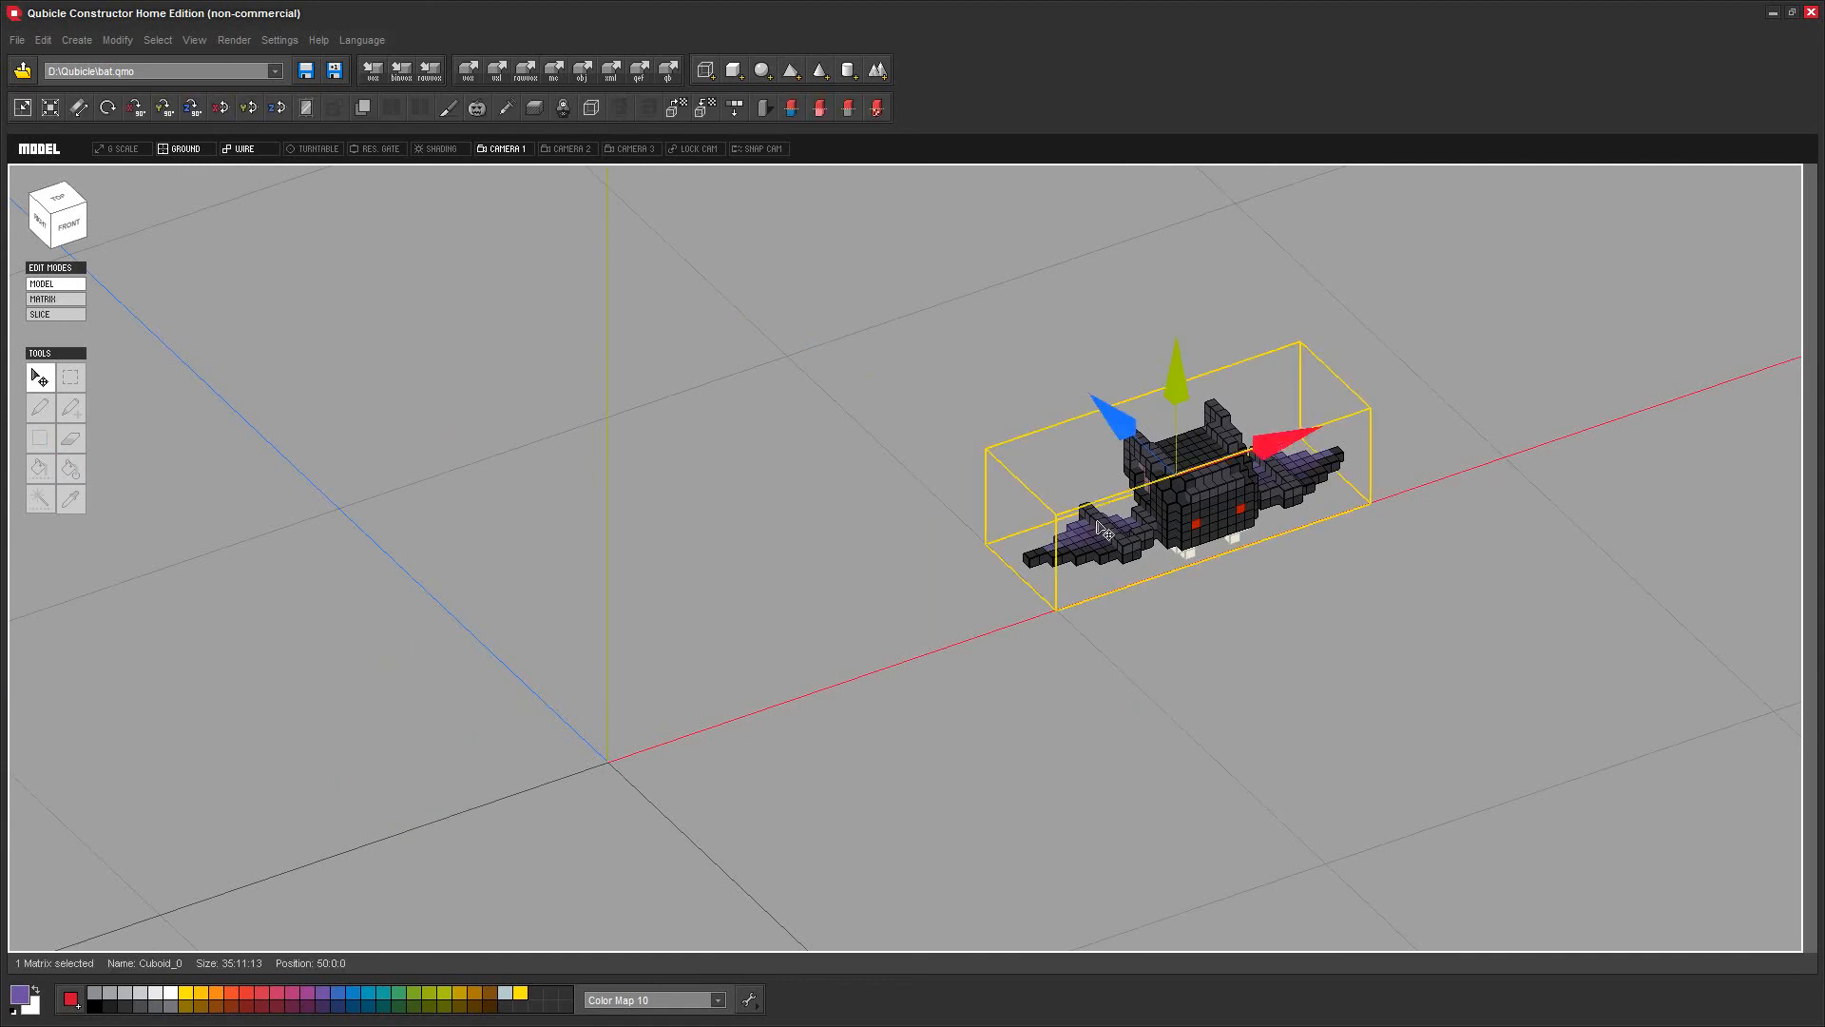
left_click_drag(1317, 442, 841, 626)
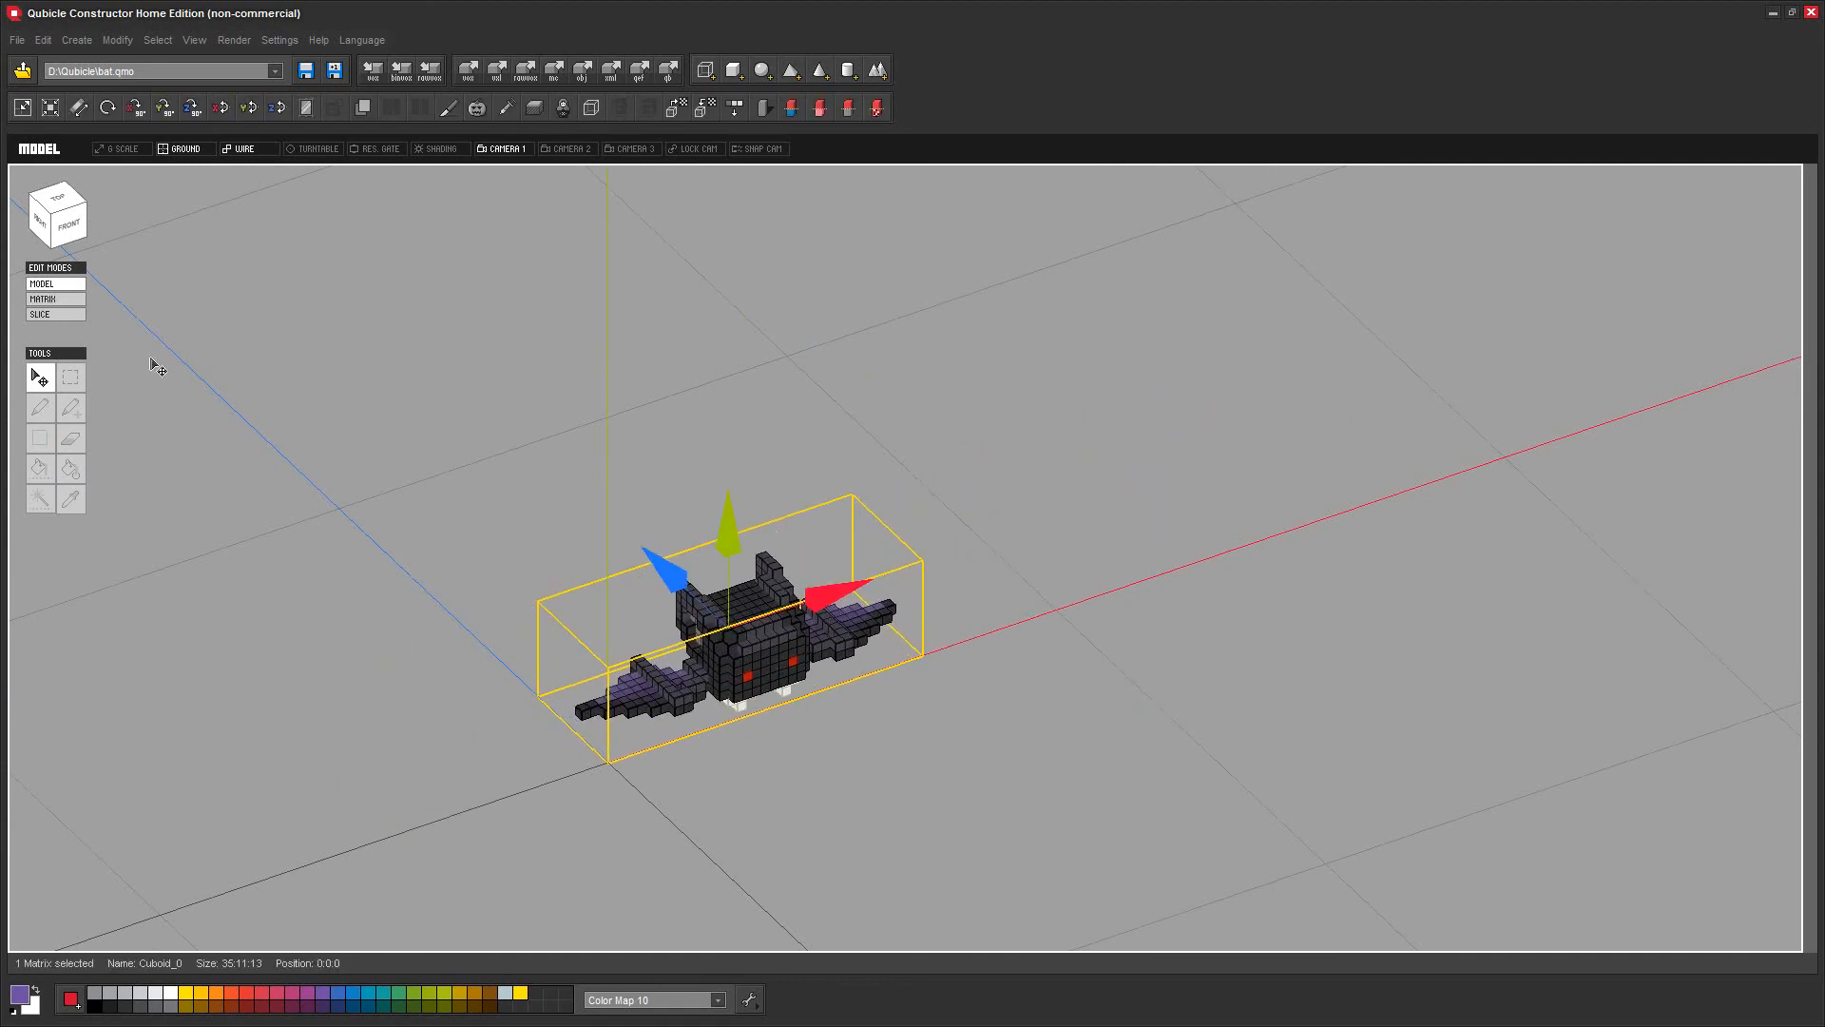
Examine the bat in Matrix mode, and return to Model mode to inspect it up close from several angles
left_click(40, 299)
right_click_drag(953, 790, 930, 761)
mouse_move(328, 497)
right_mouse_down()
mouse_move(350, 522)
mouse_move(297, 496)
right_mouse_up()
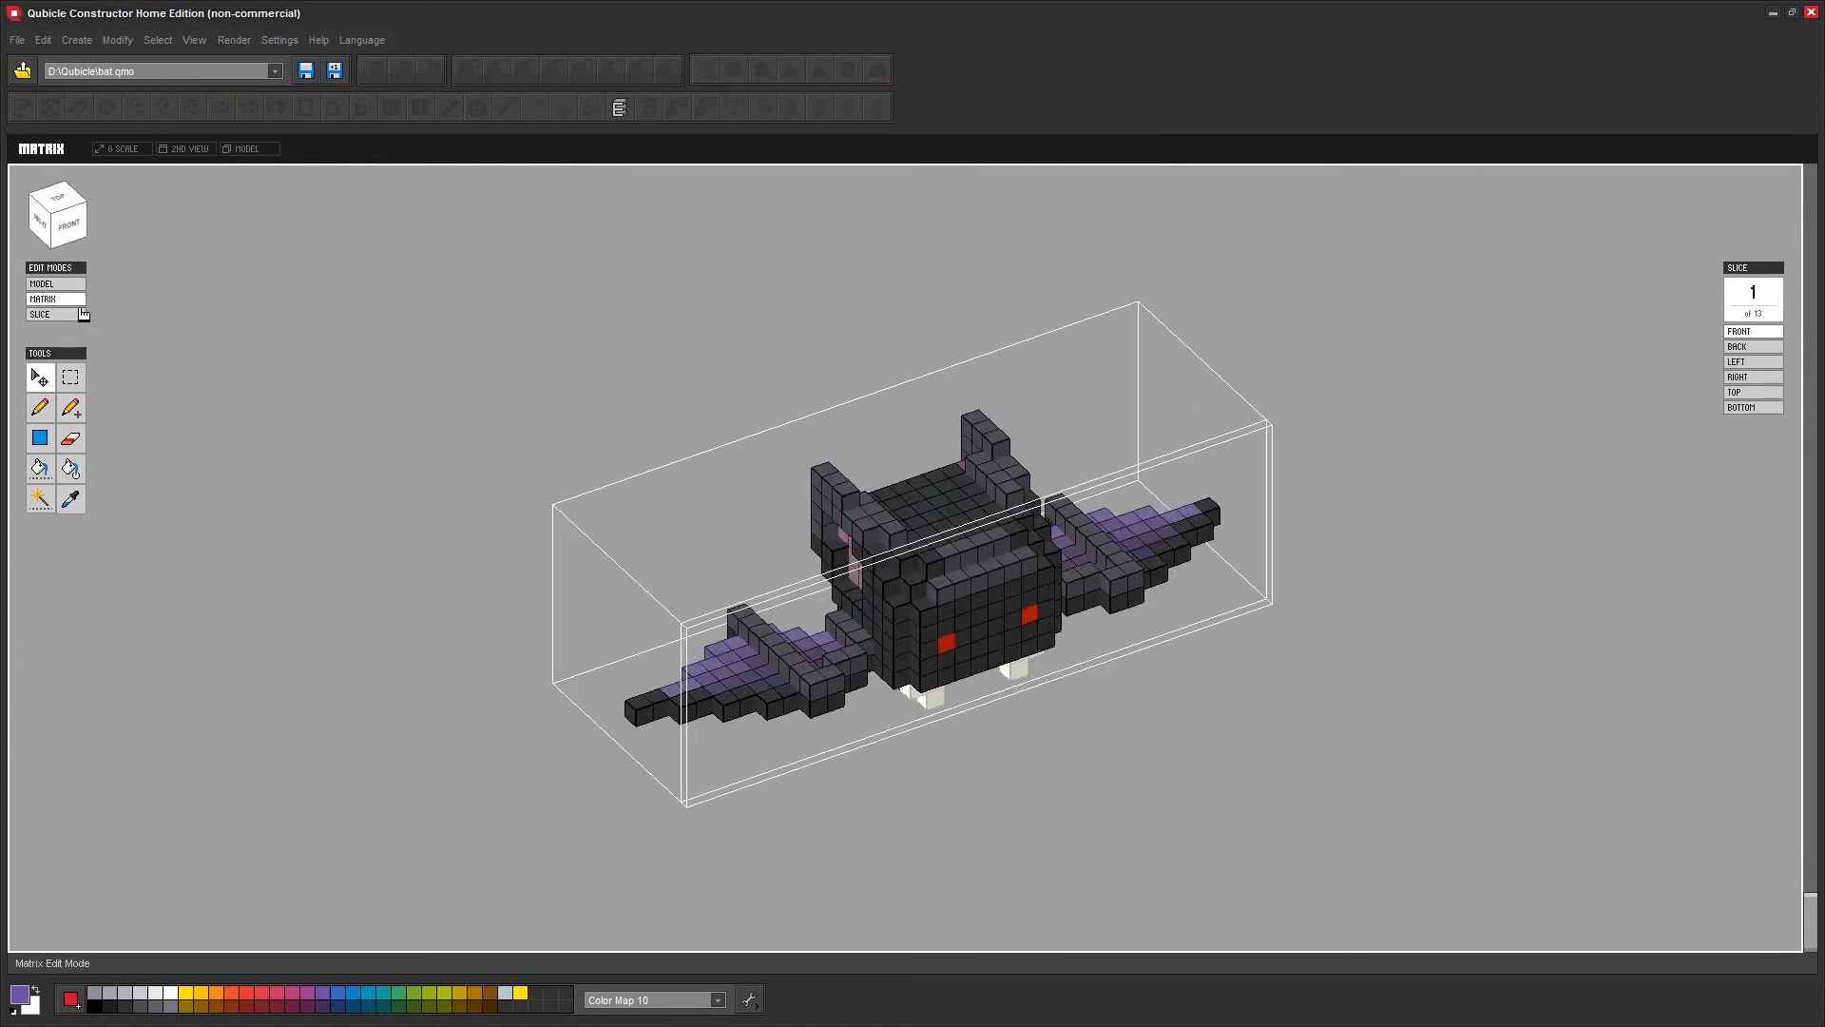
left_click(49, 283)
right_click_drag(939, 791, 847, 770)
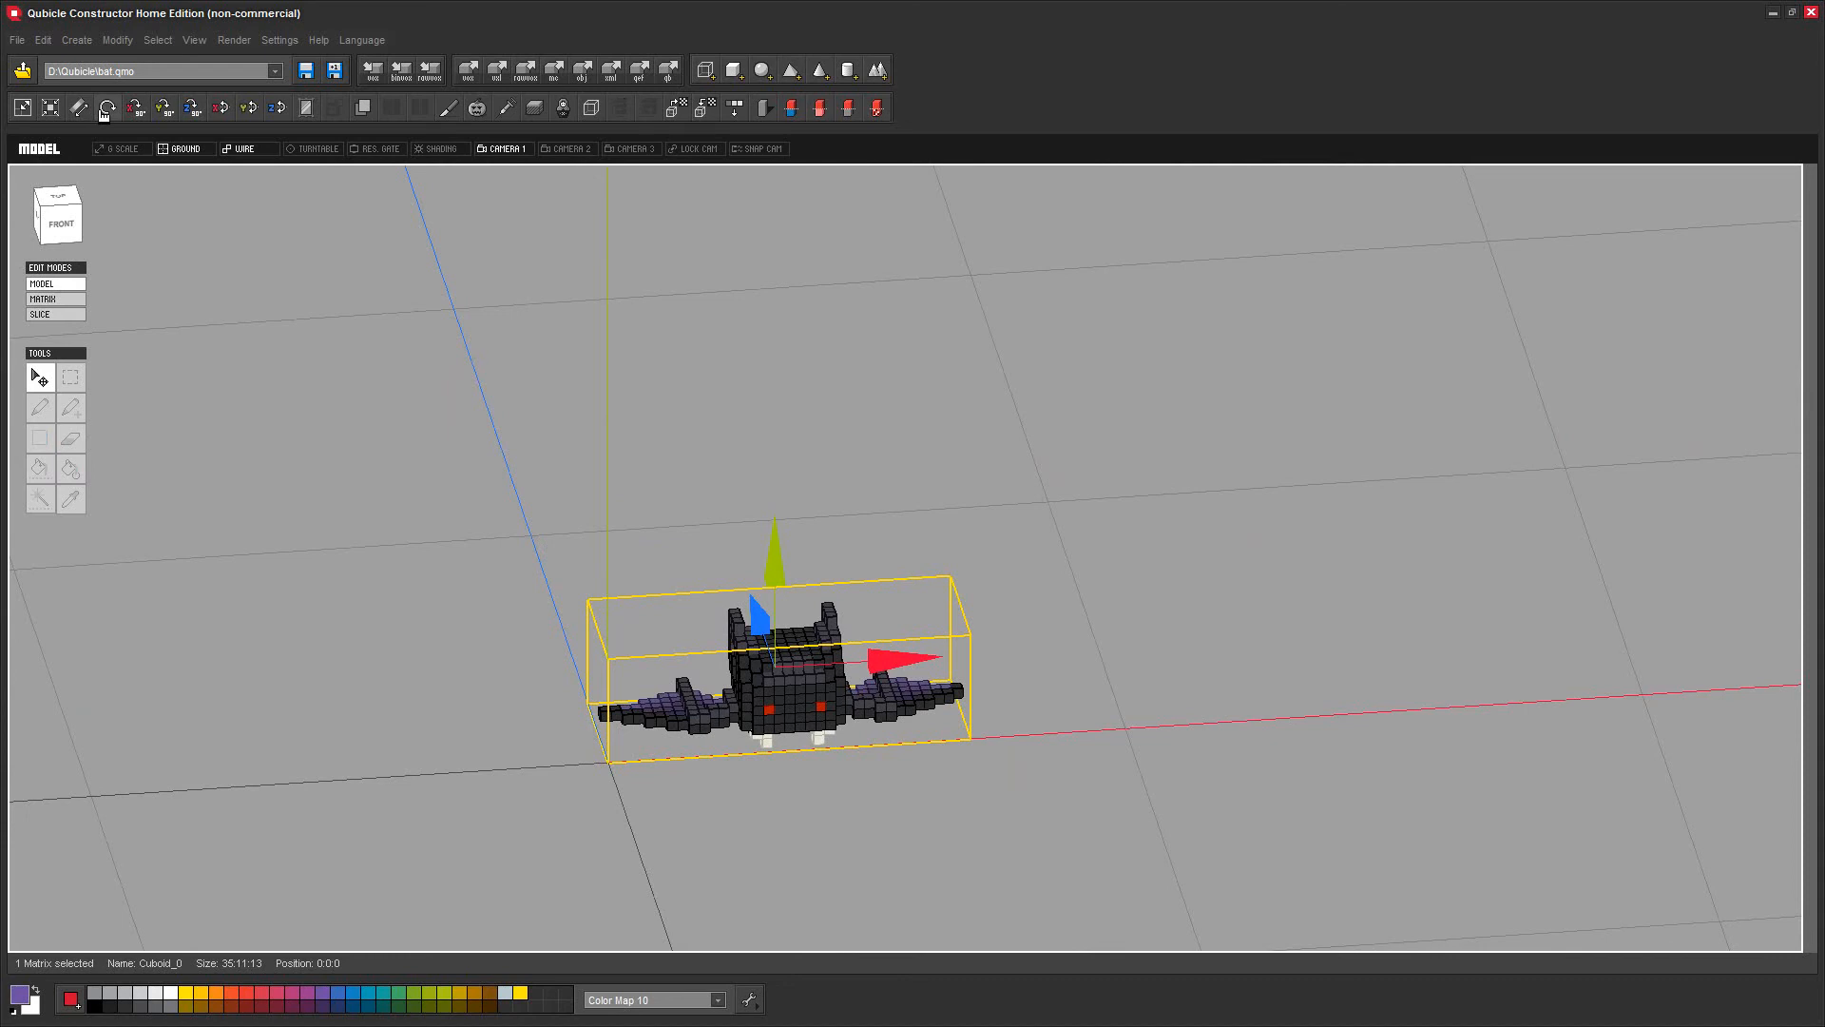
right_click_drag(171, 302, 252, 529)
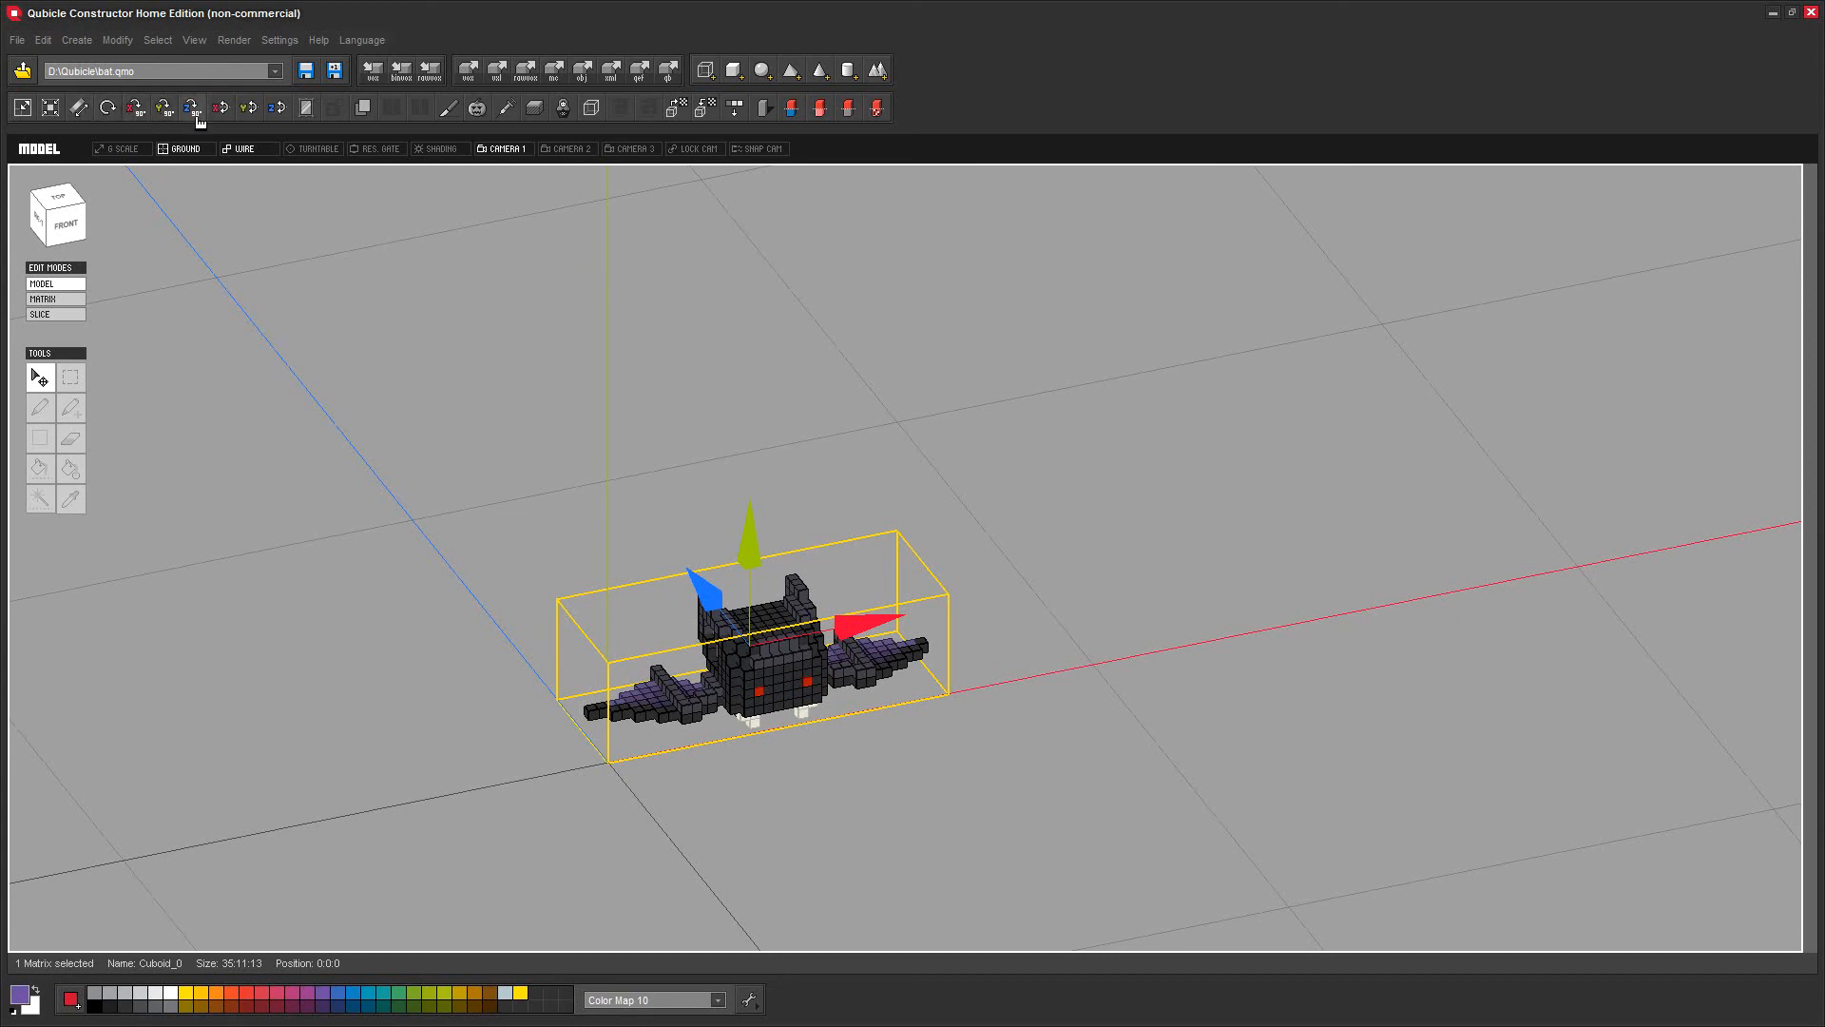
scroll(374, 505, "up", 5)
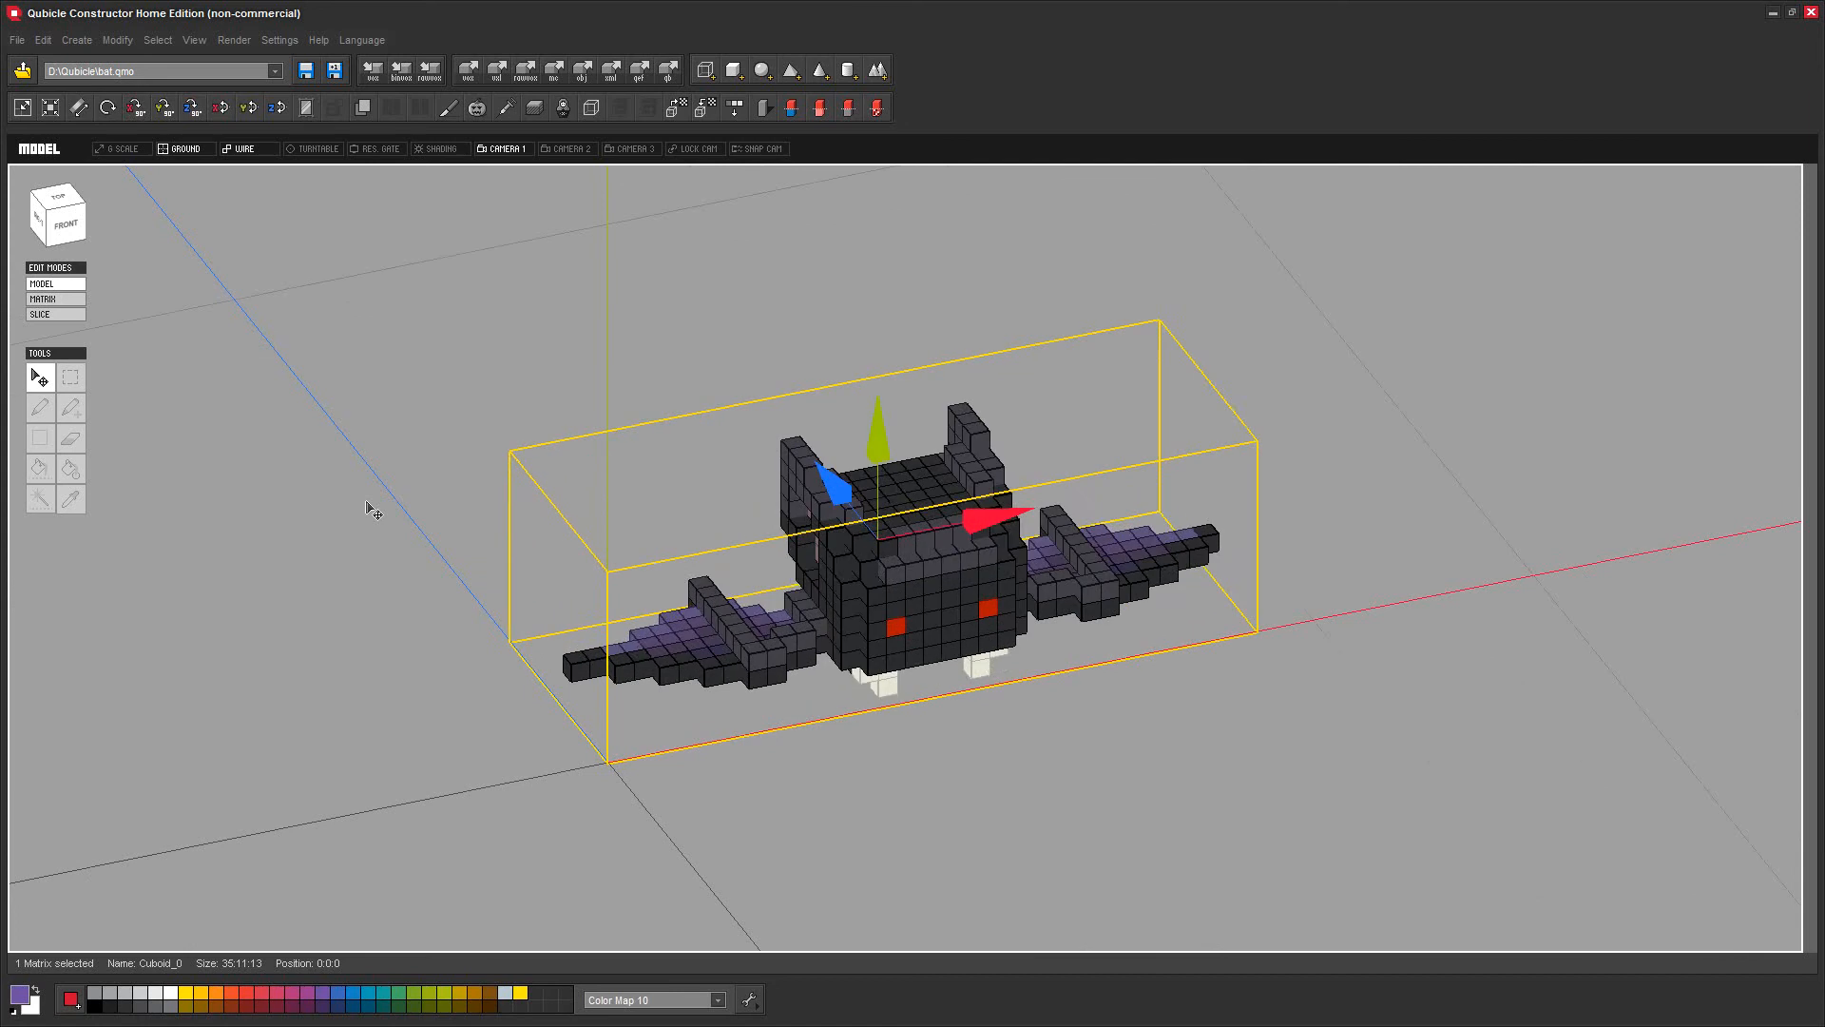
scroll(367, 504, "up", 1)
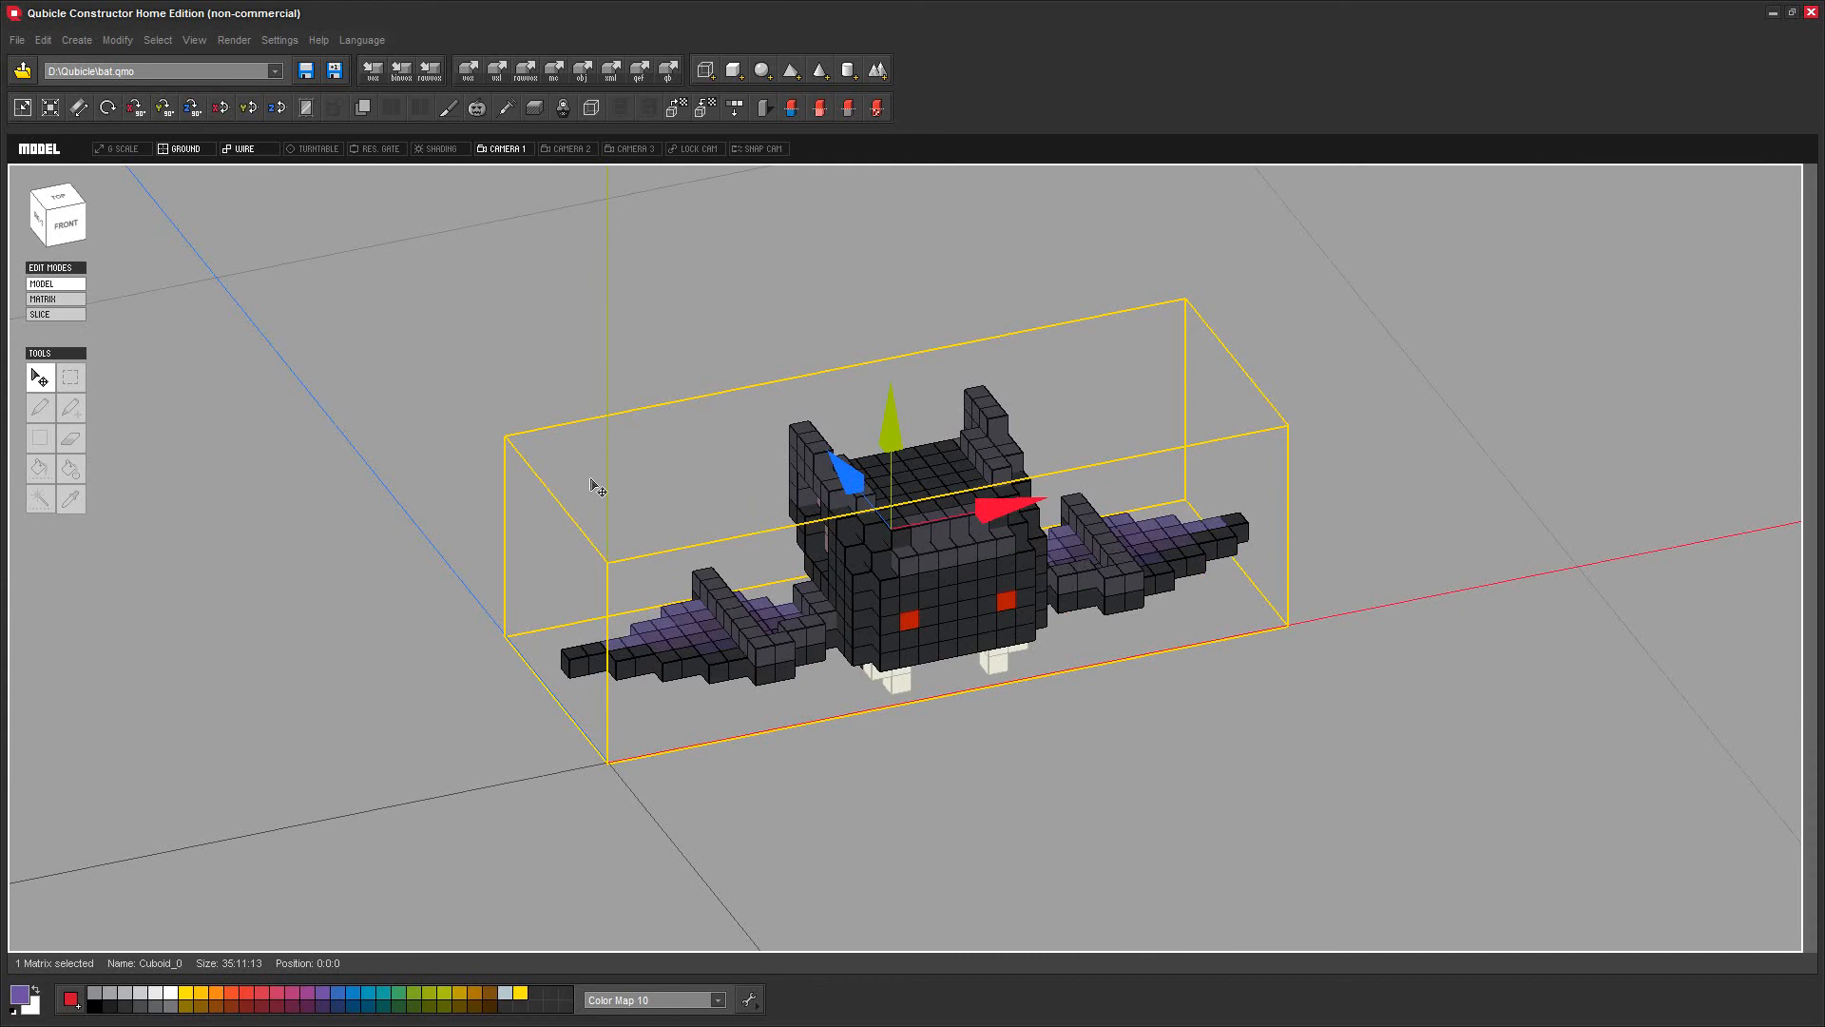
right_click_drag(465, 631, 491, 755)
middle_click_drag(715, 782, 669, 748)
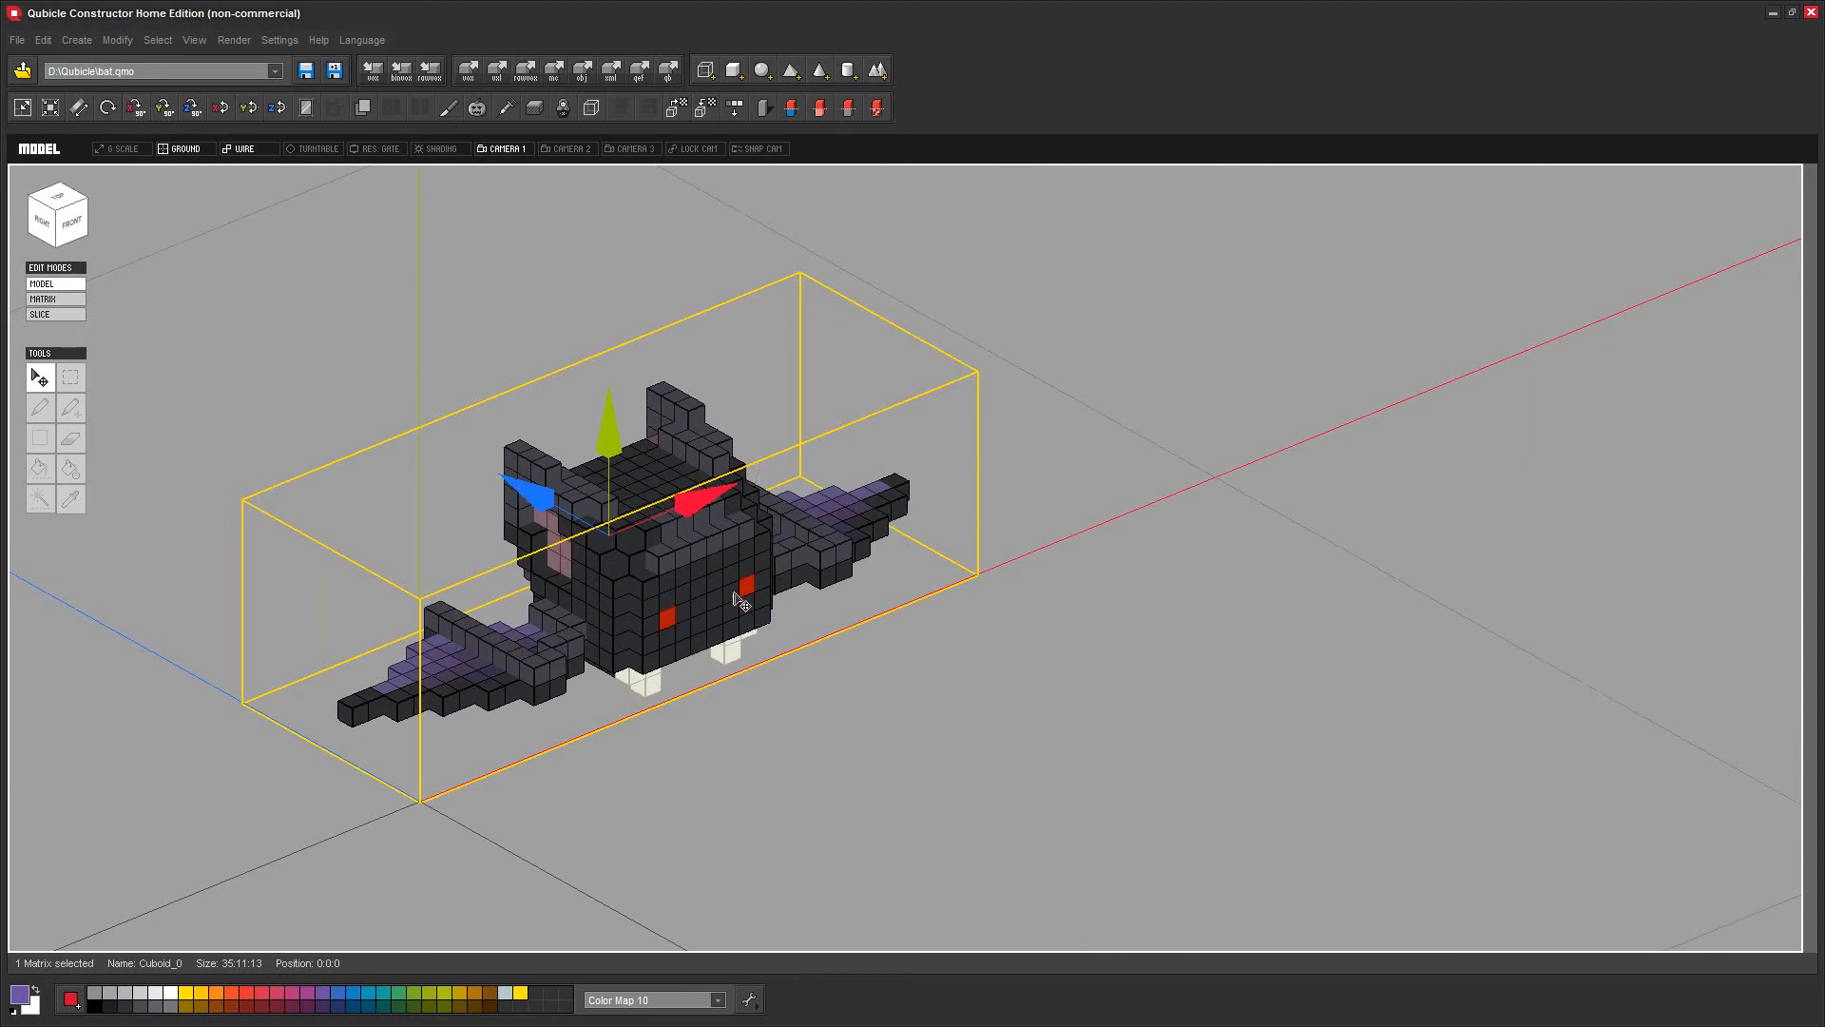
Rotate the bat about the X axis in 90-degree increments until it is back in its starting orientation
left_click(135, 108)
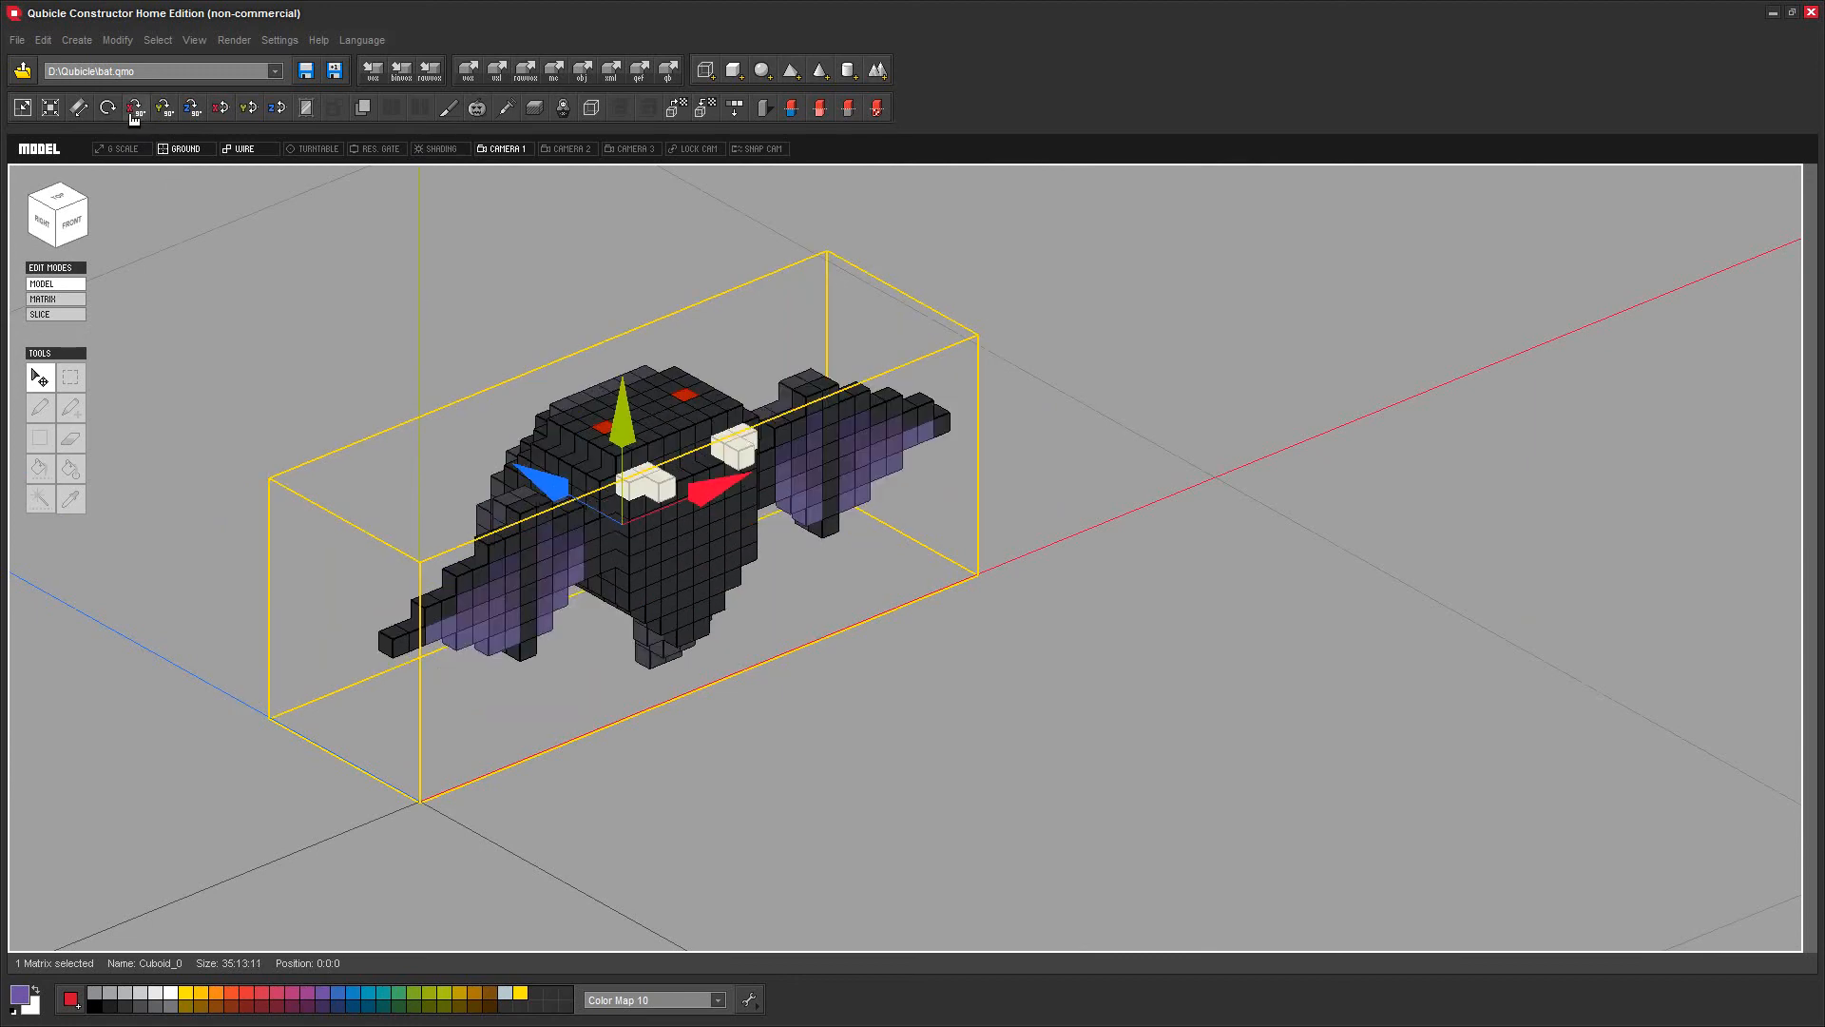
left_click(135, 109)
left_click(135, 108)
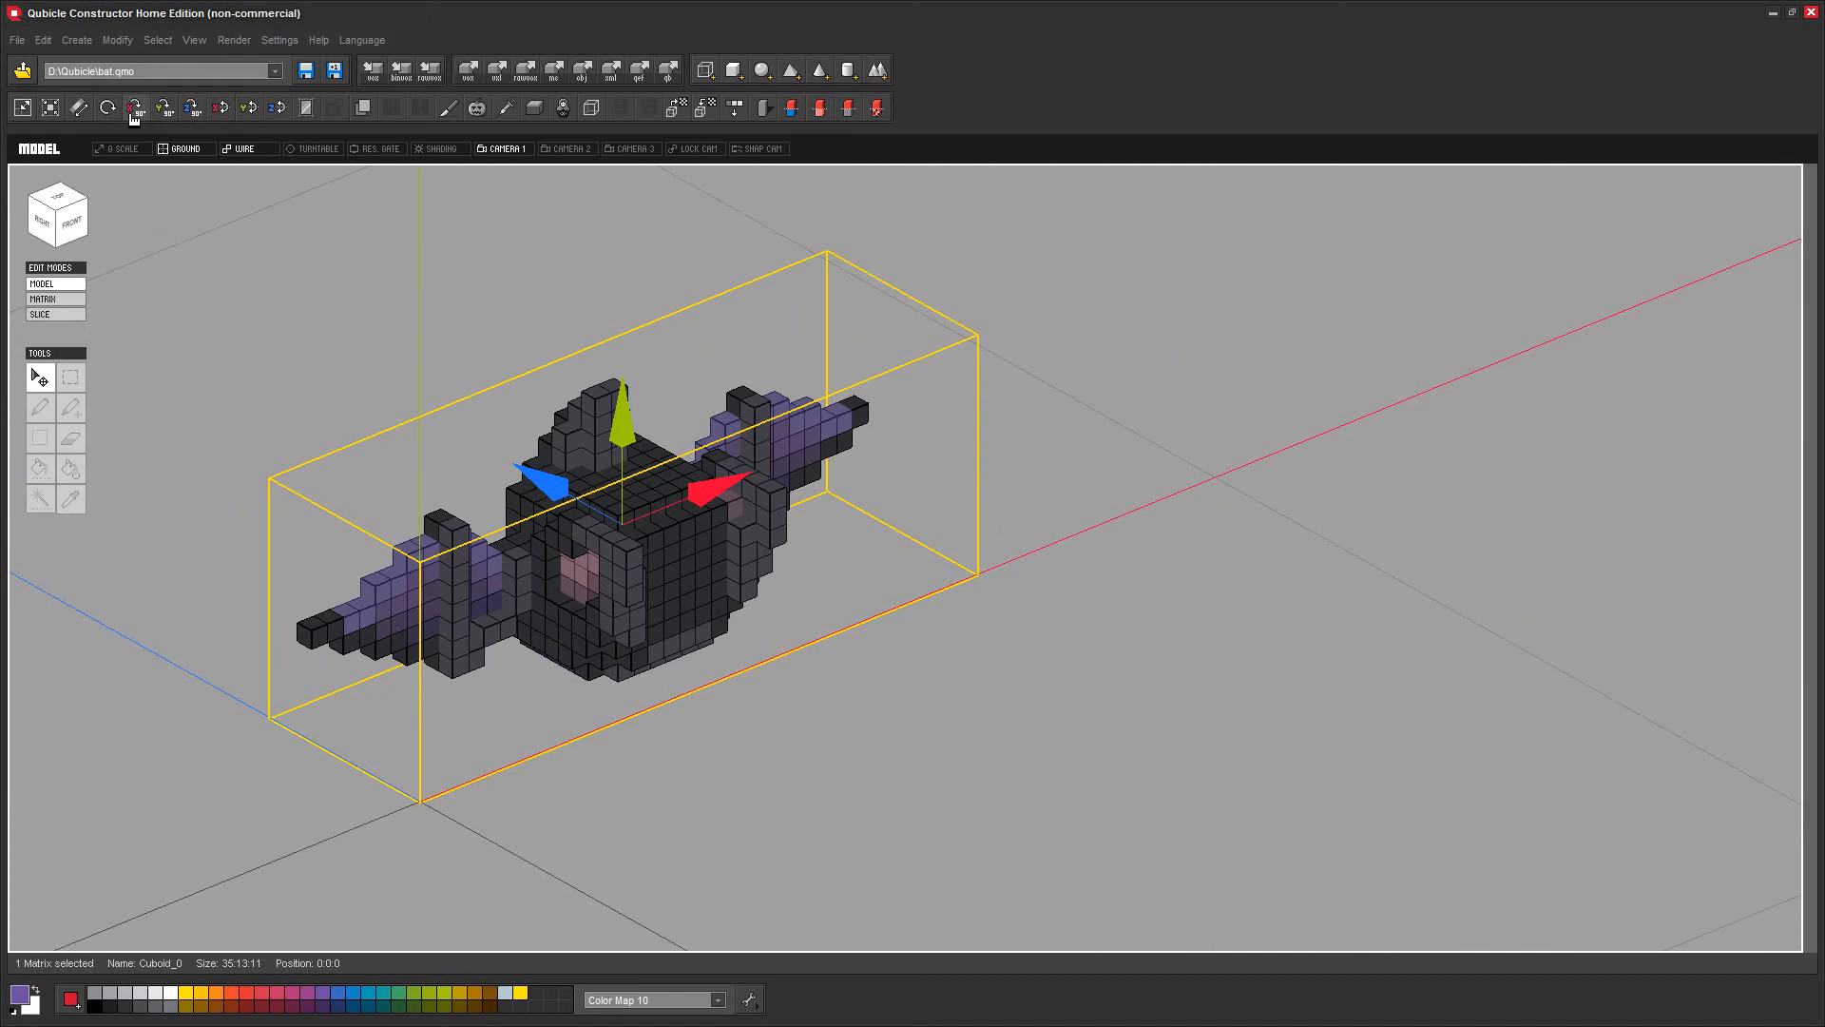
left_click(135, 108)
left_click(135, 108)
left_click(135, 109)
left_click(135, 108)
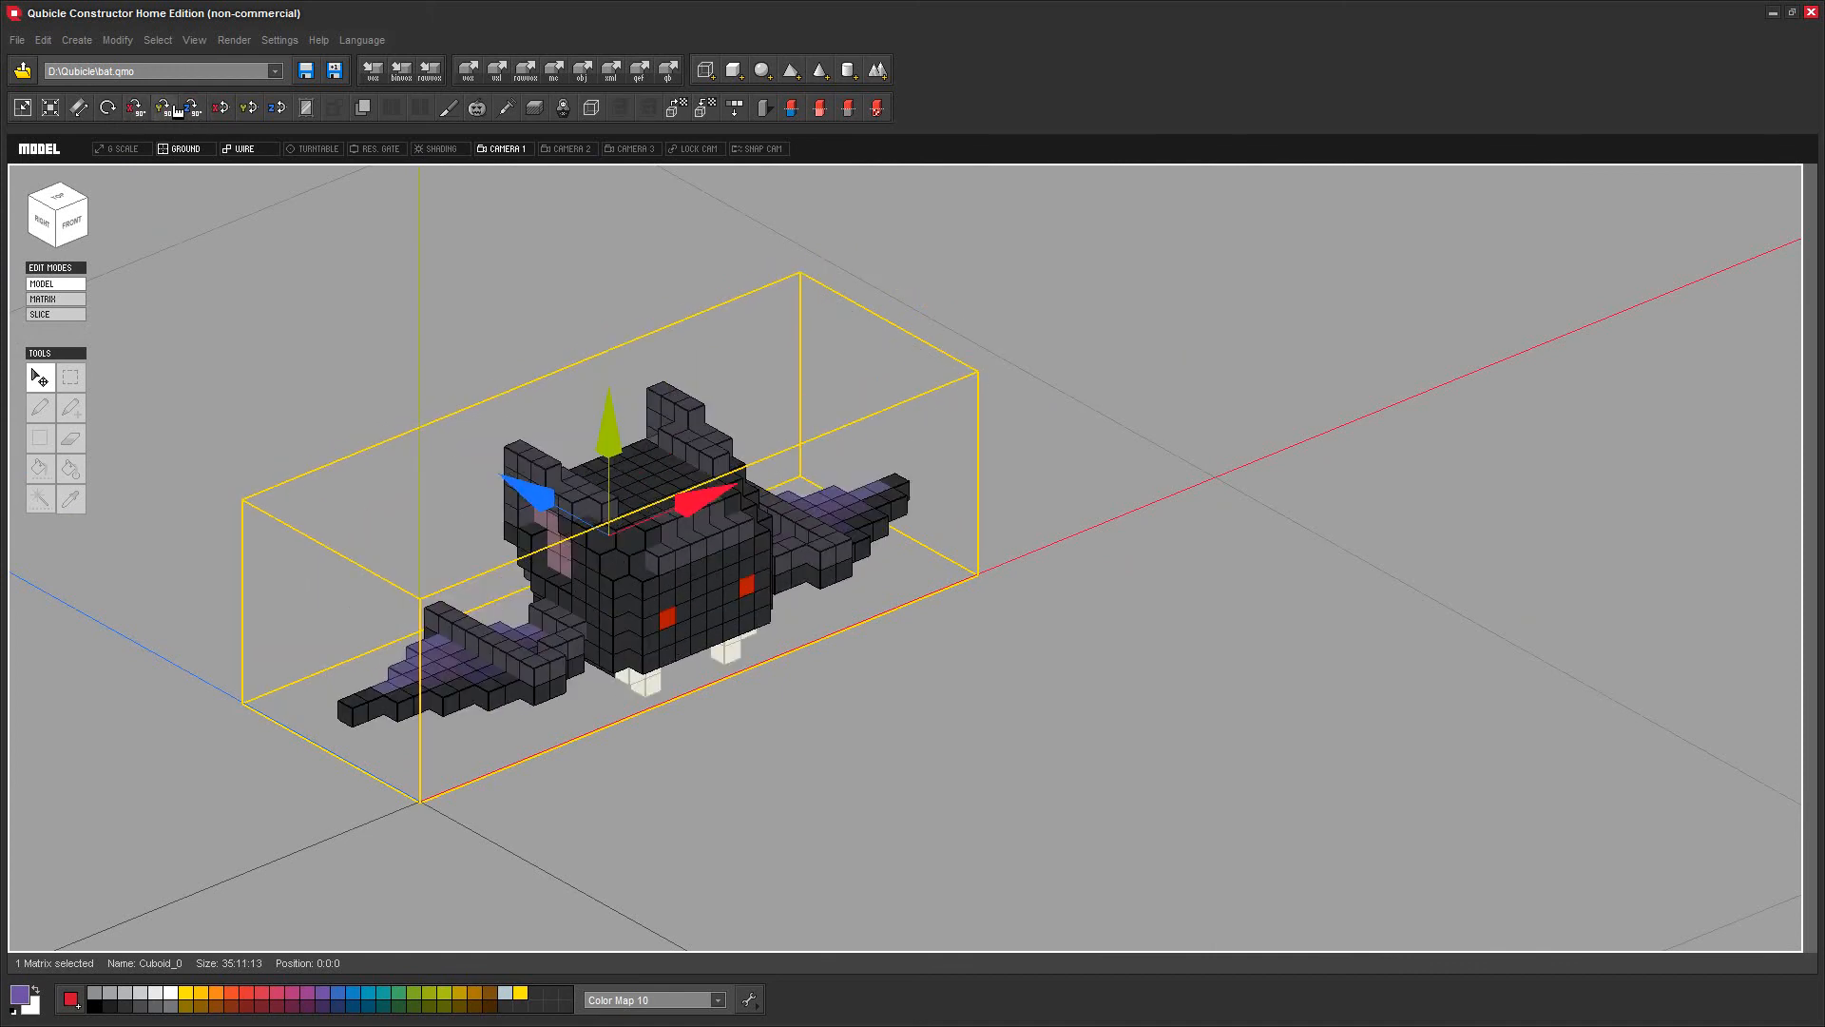
Rotate the bat a full turn about the Y axis in four 90-degree increments
left_click(166, 108)
left_click(165, 108)
left_click(166, 108)
left_click(165, 108)
Rotate the bat a full turn about the Z axis in four 90-degree increments
left_click(199, 112)
left_click(200, 112)
left_click(200, 112)
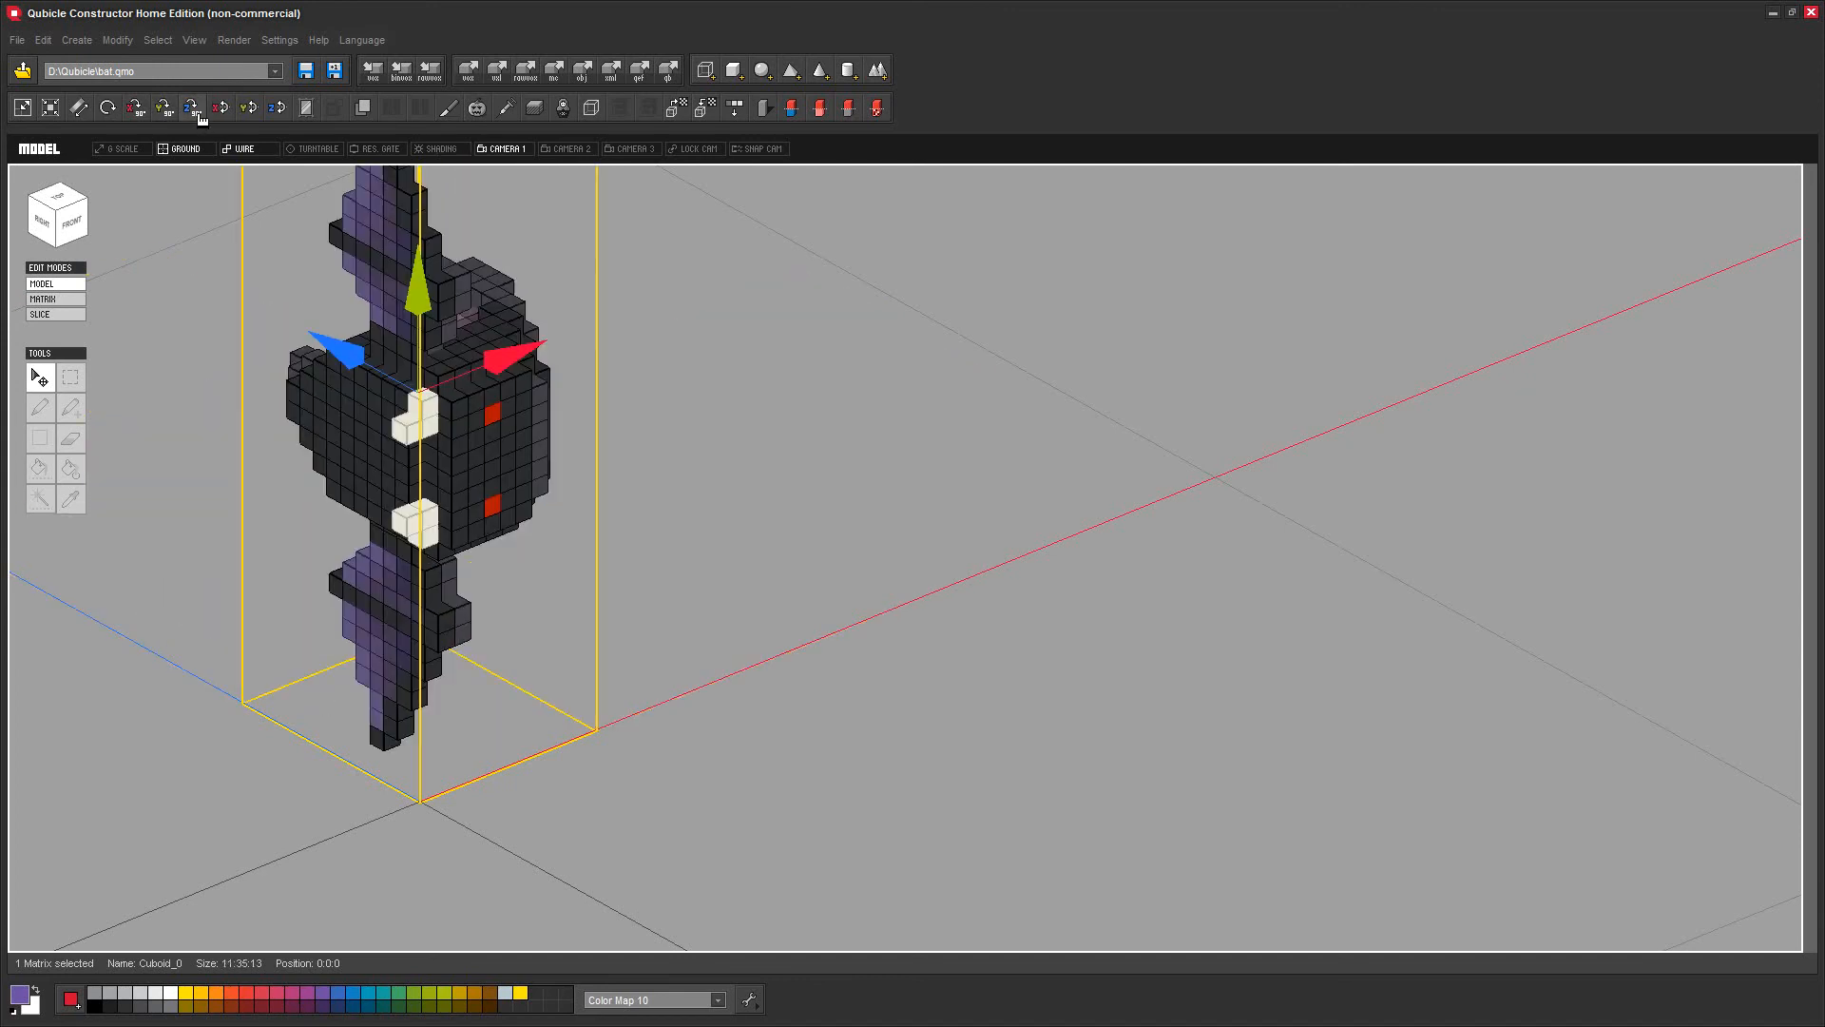
left_click(199, 113)
scroll(228, 220, "down", 2)
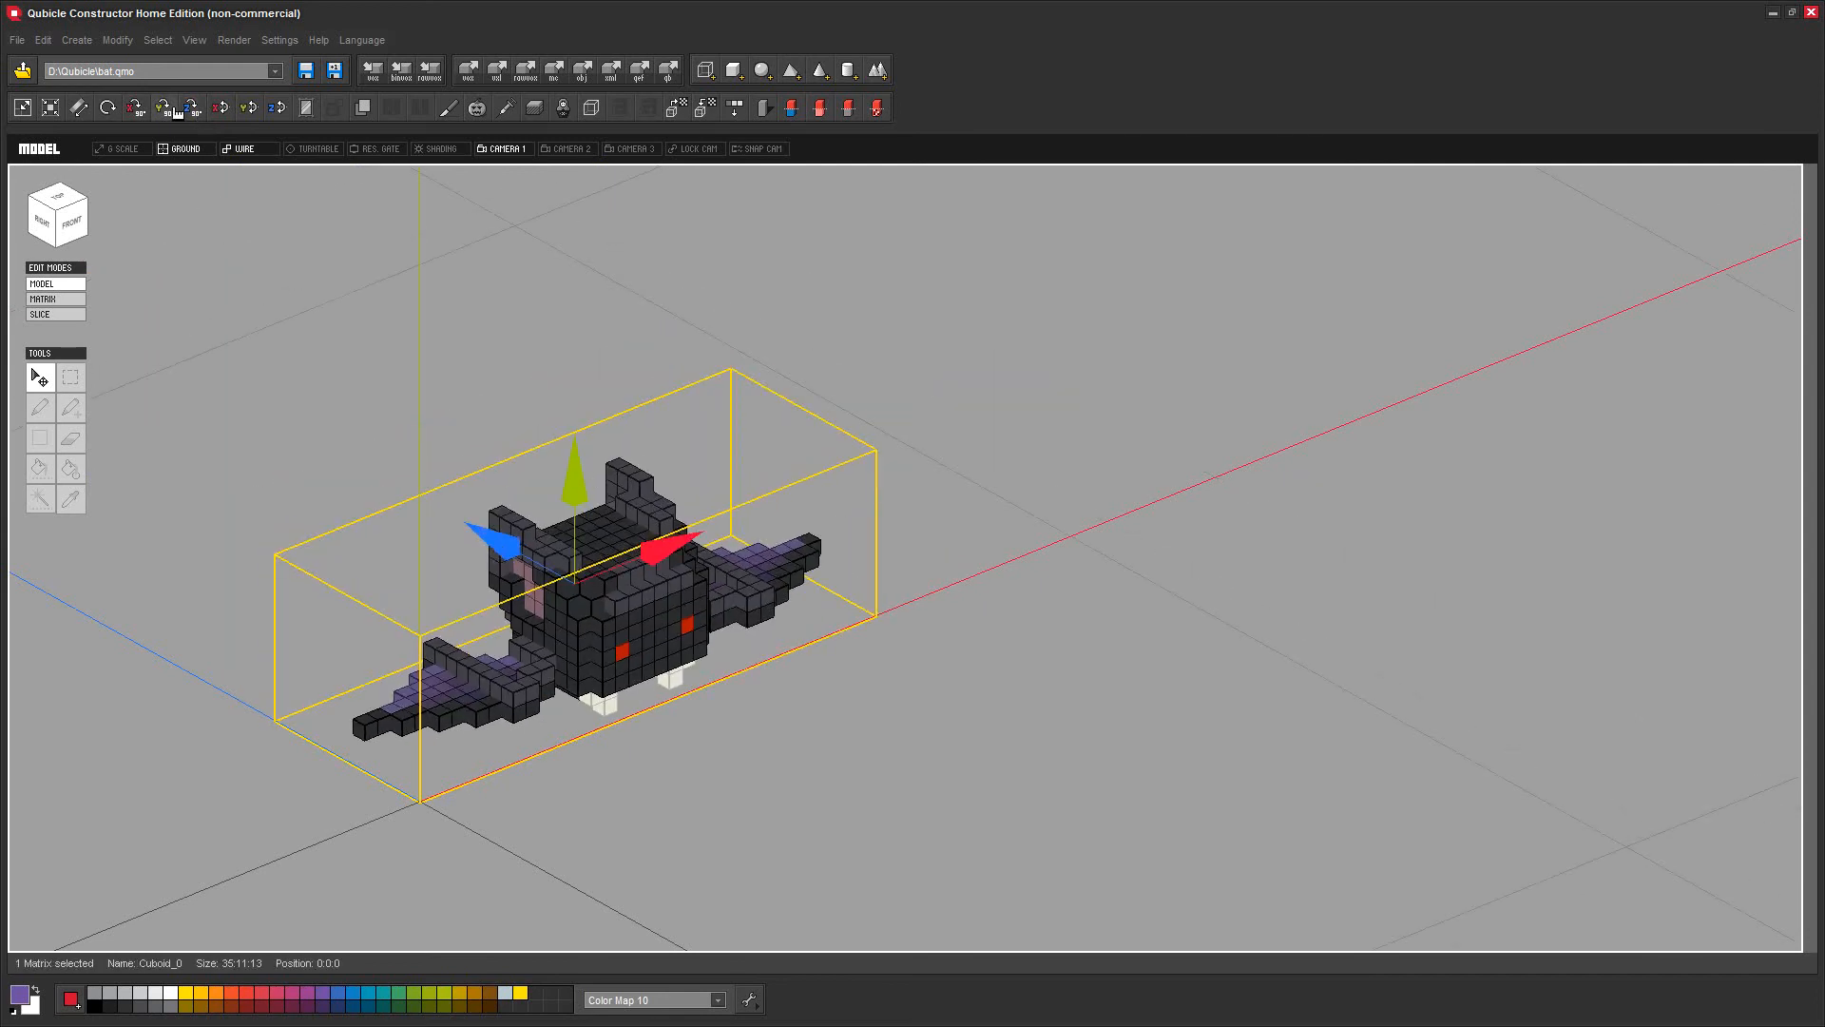
Turn the bat once more through four 90-degree Z-axis rotations and view it from the front
left_click(196, 113)
left_click(198, 113)
left_click(198, 113)
left_click(198, 113)
right_click_drag(916, 742, 882, 737)
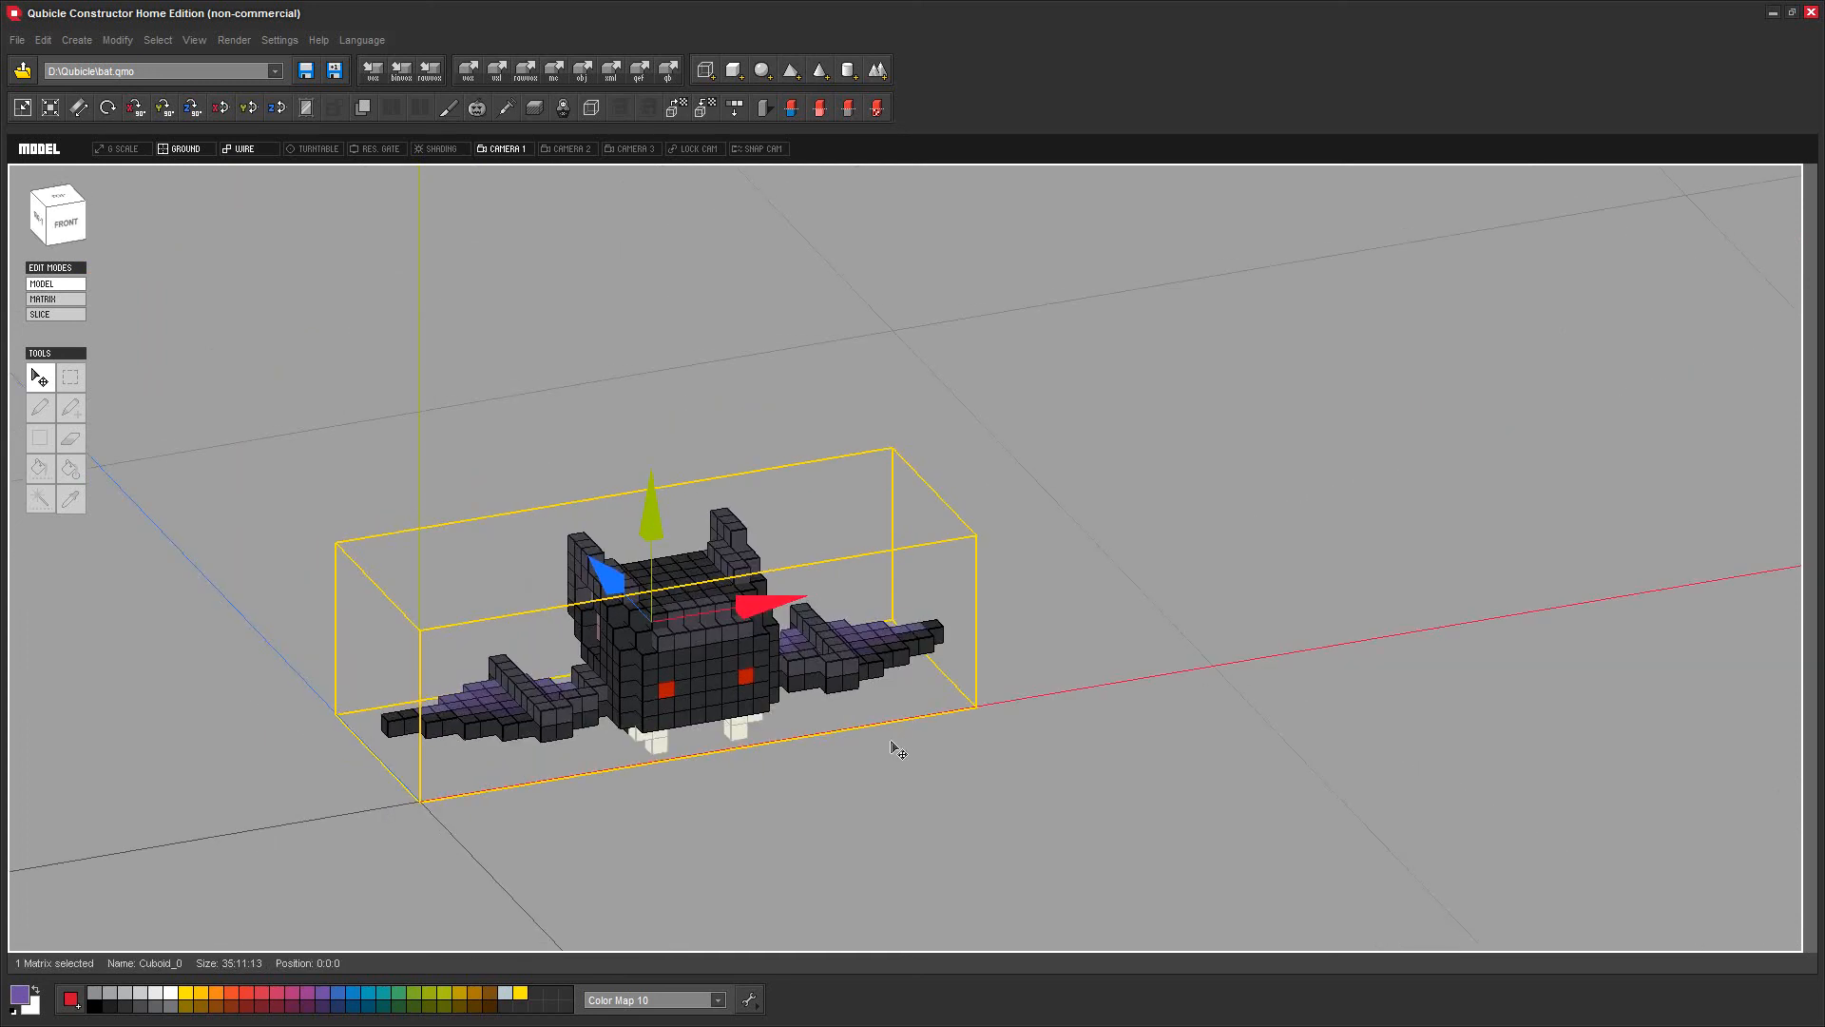
Open the bat in Matrix mode and frame it close up from the front
scroll(889, 743, "up", 1)
double_click(725, 644)
mouse_move(1031, 749)
right_mouse_down()
mouse_move(998, 734)
mouse_move(1017, 736)
right_mouse_up()
scroll(1018, 736, "up", 9)
middle_click_drag(1542, 629, 1337, 648)
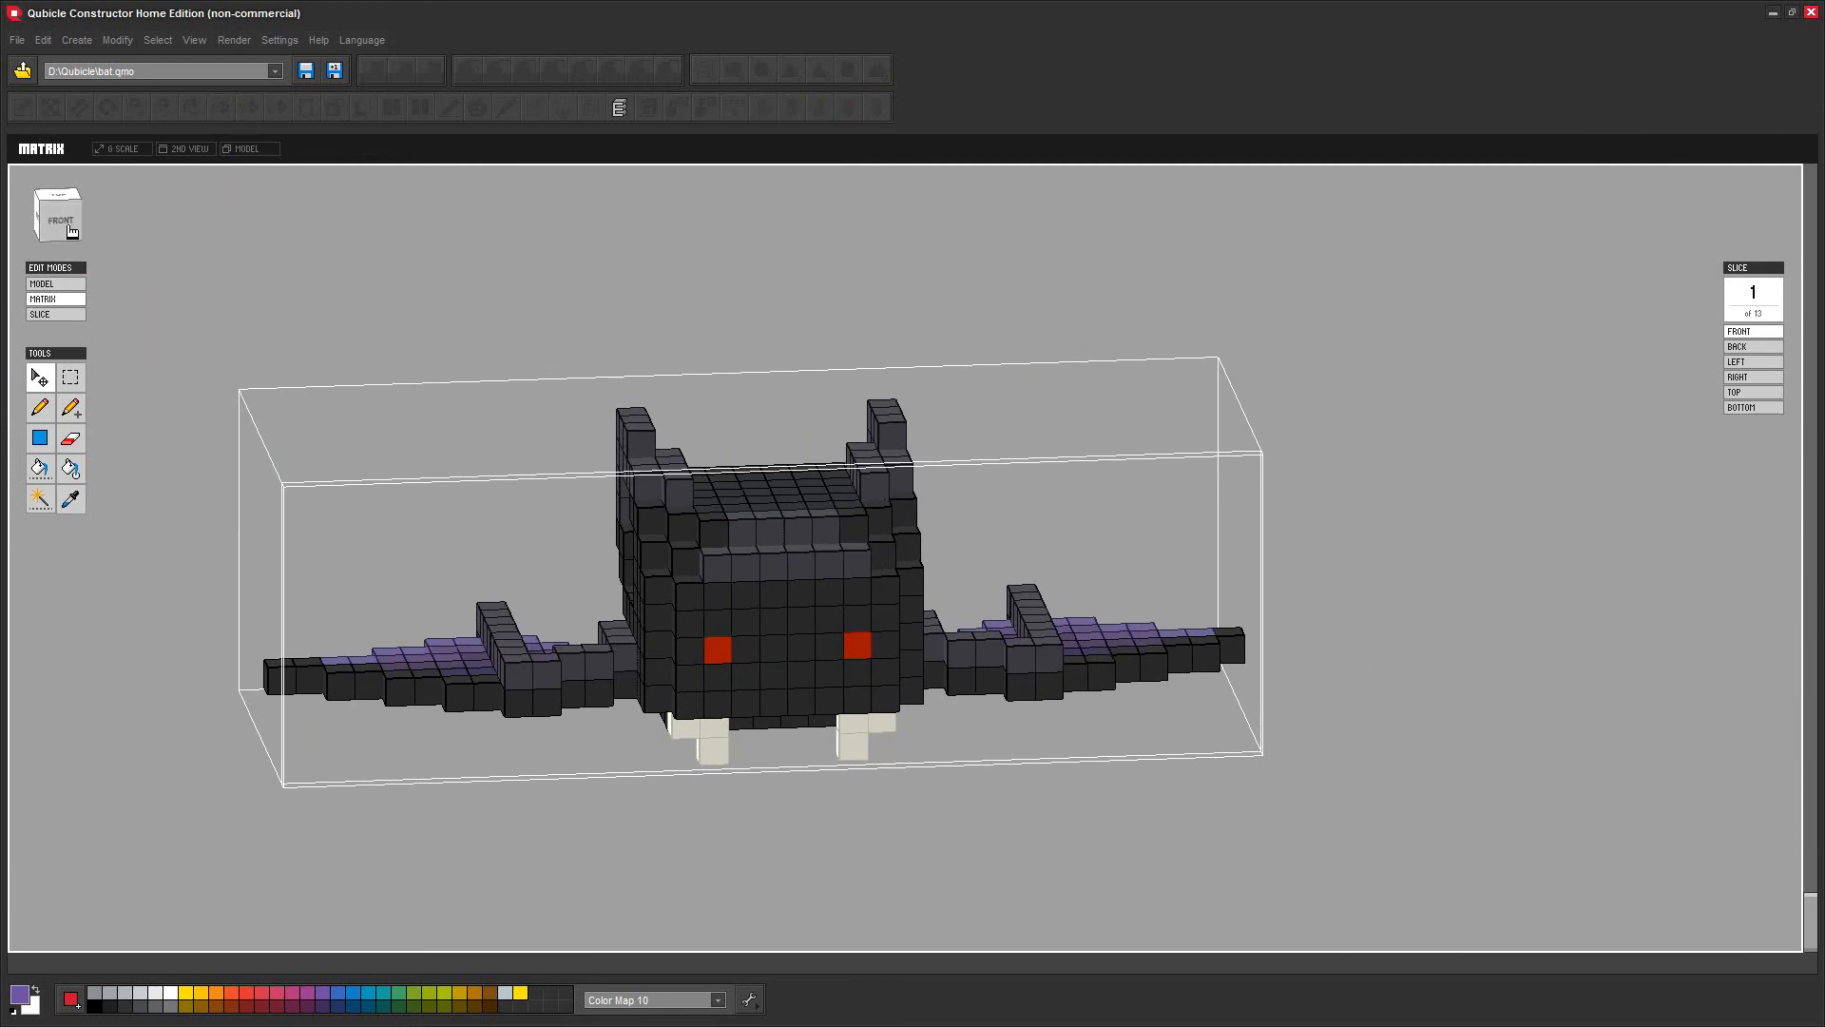
right_click_drag(203, 362, 248, 370)
Paint the purple voxels along the front of the left-hand wing green with the Pencil tool, undoing the stray stroke on its dark frame
left_click(72, 492)
left_click(41, 408)
left_click(429, 992)
mouse_move(619, 912)
right_mouse_down()
mouse_move(654, 884)
mouse_move(657, 773)
mouse_move(611, 714)
right_mouse_up()
left_click(393, 993)
left_click(515, 632)
left_click(489, 643)
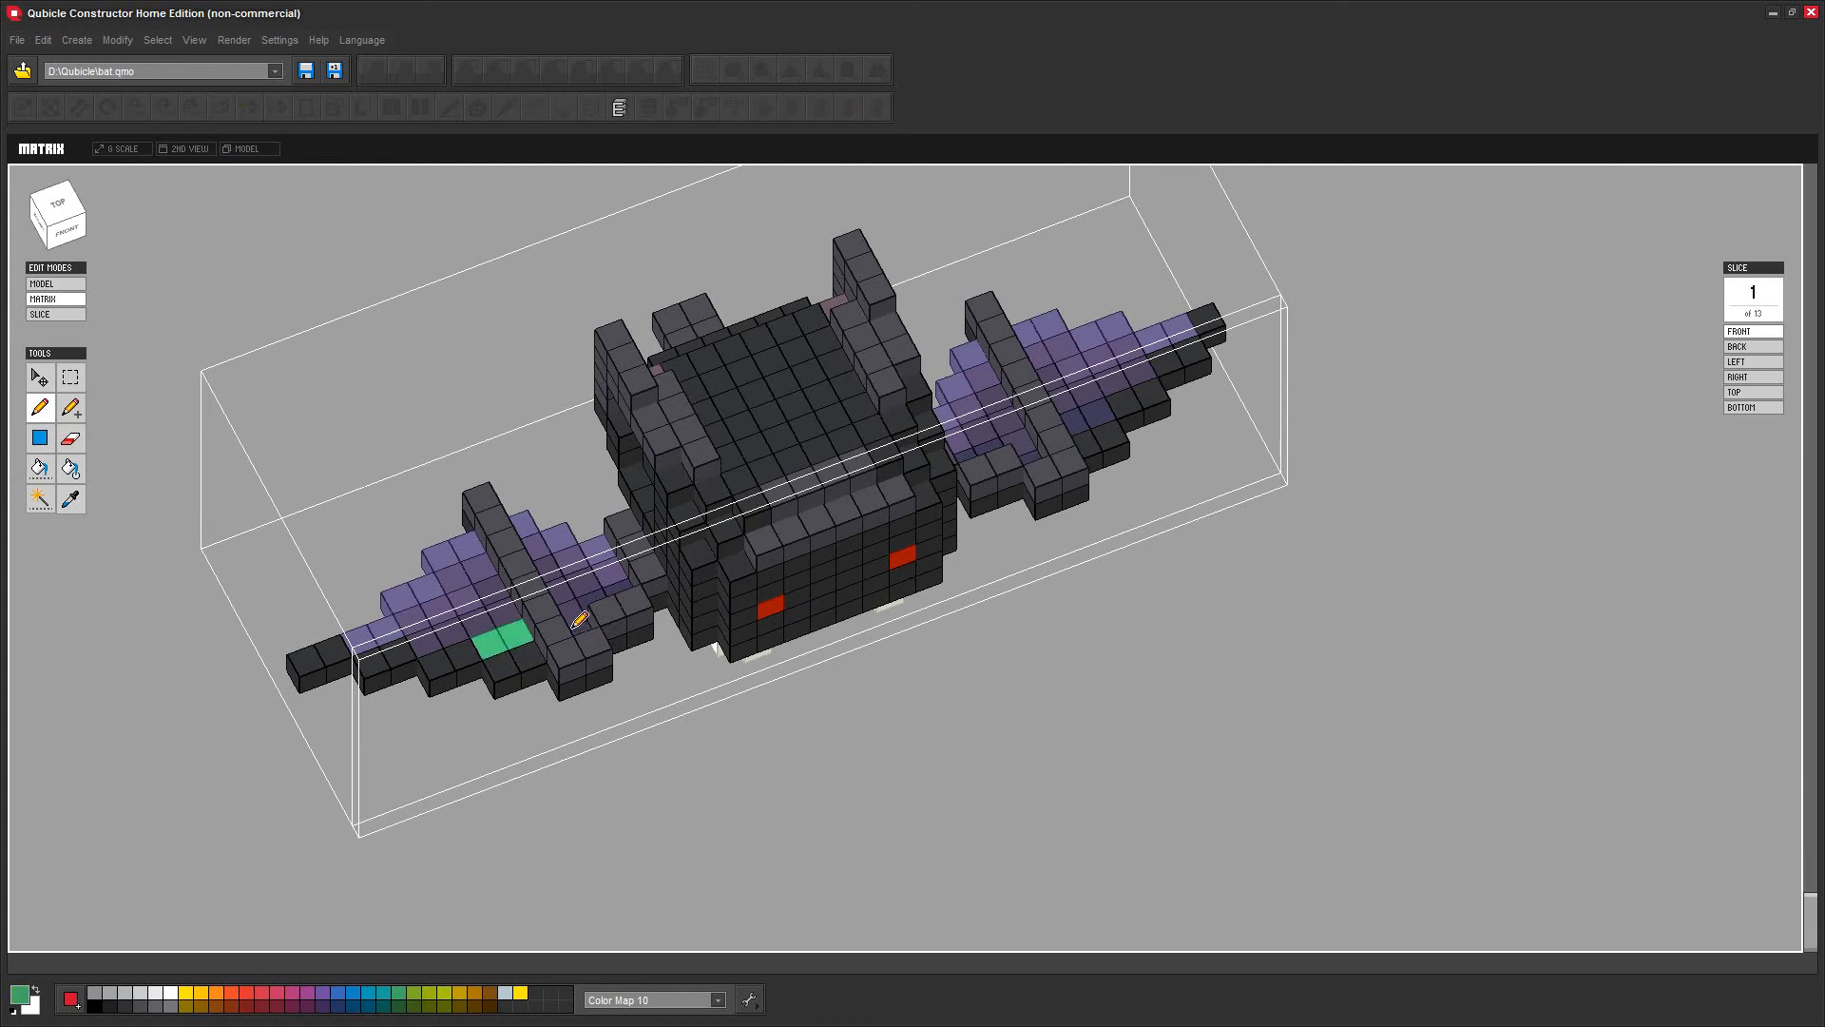
left_click(591, 601)
left_click(636, 582)
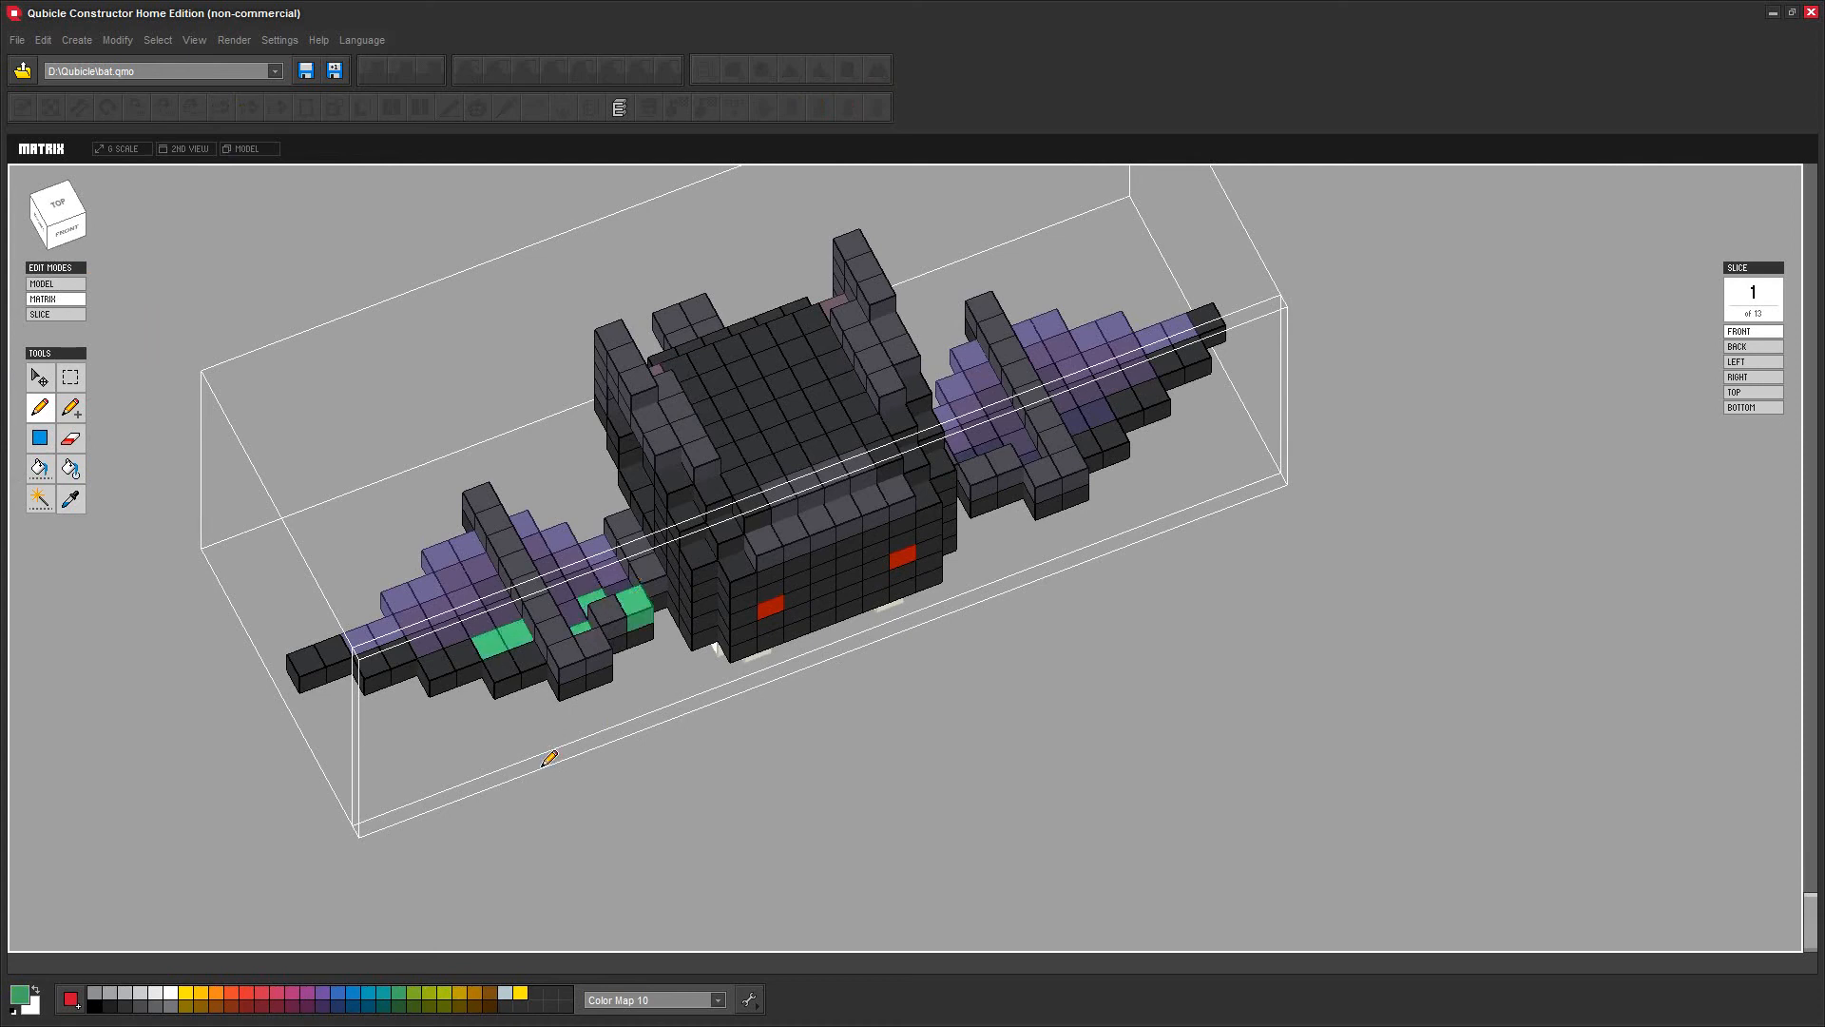
key("ctrl+z")
left_click(620, 591)
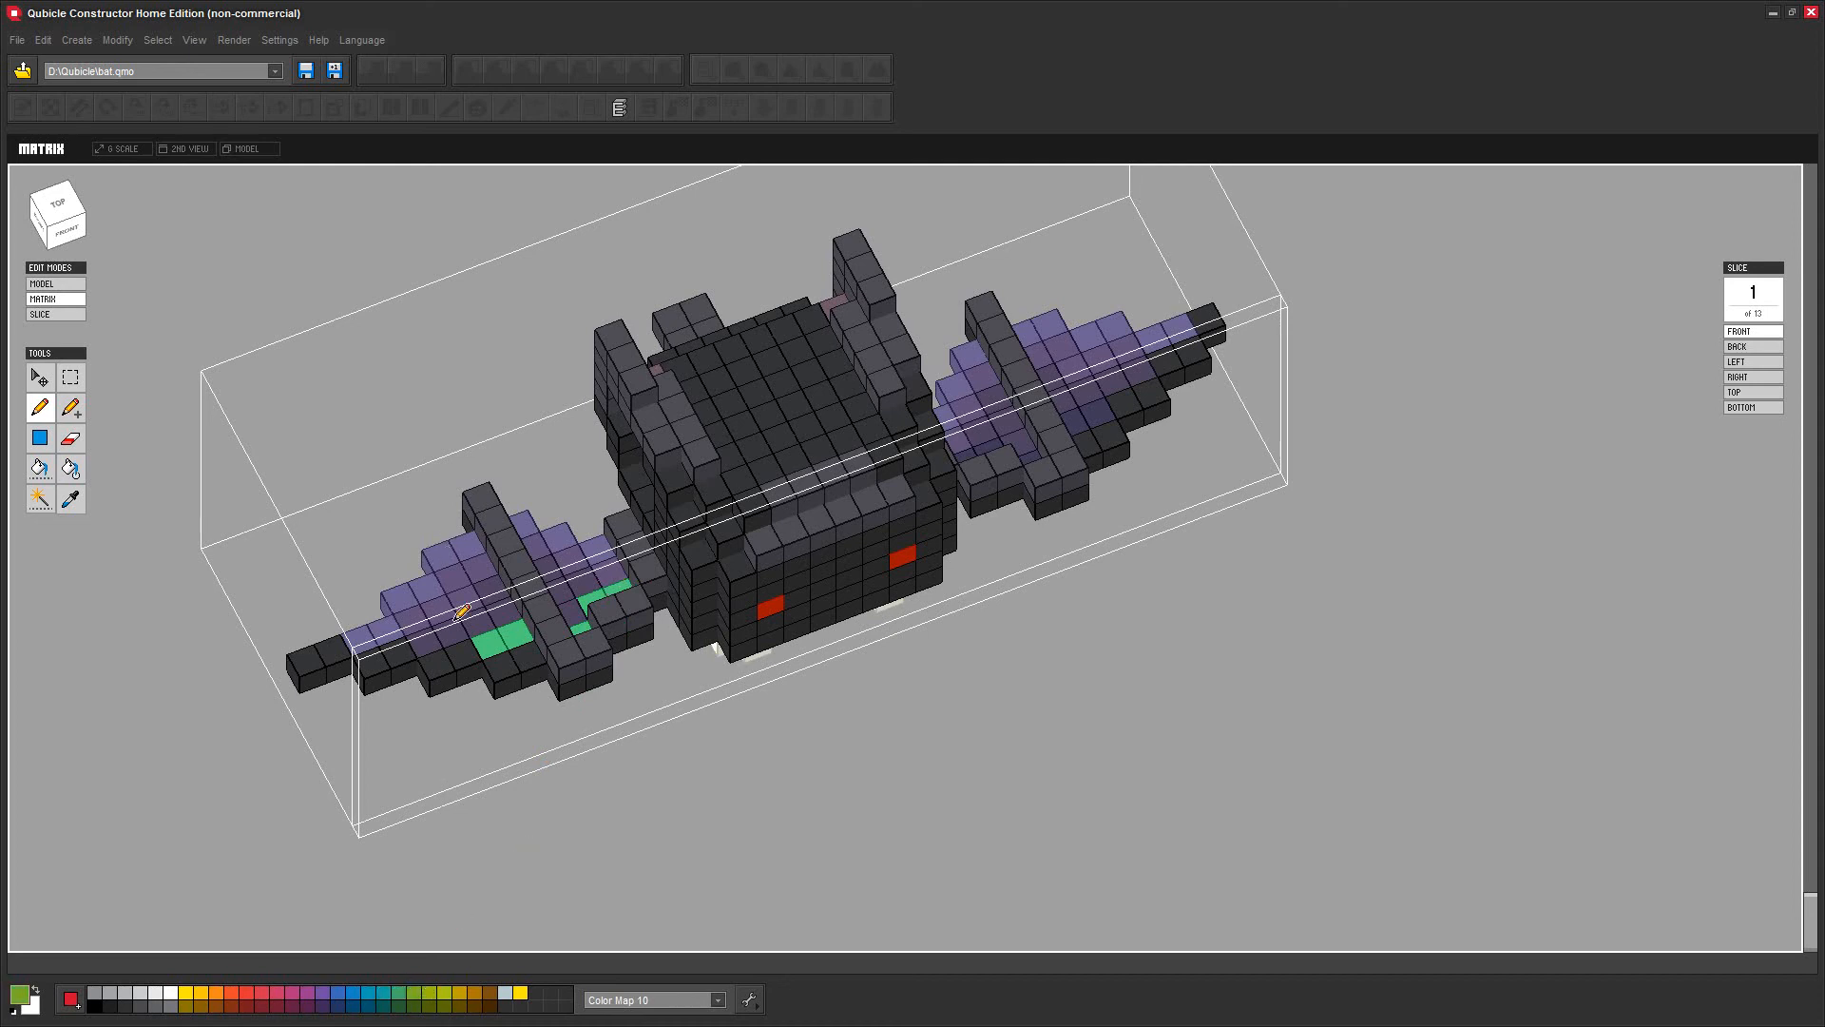
Paint the middle voxel rows of the same wing in successively yellower shades of green
mouse_move(510, 611)
left_mouse_down()
mouse_move(499, 580)
mouse_move(475, 618)
left_mouse_up()
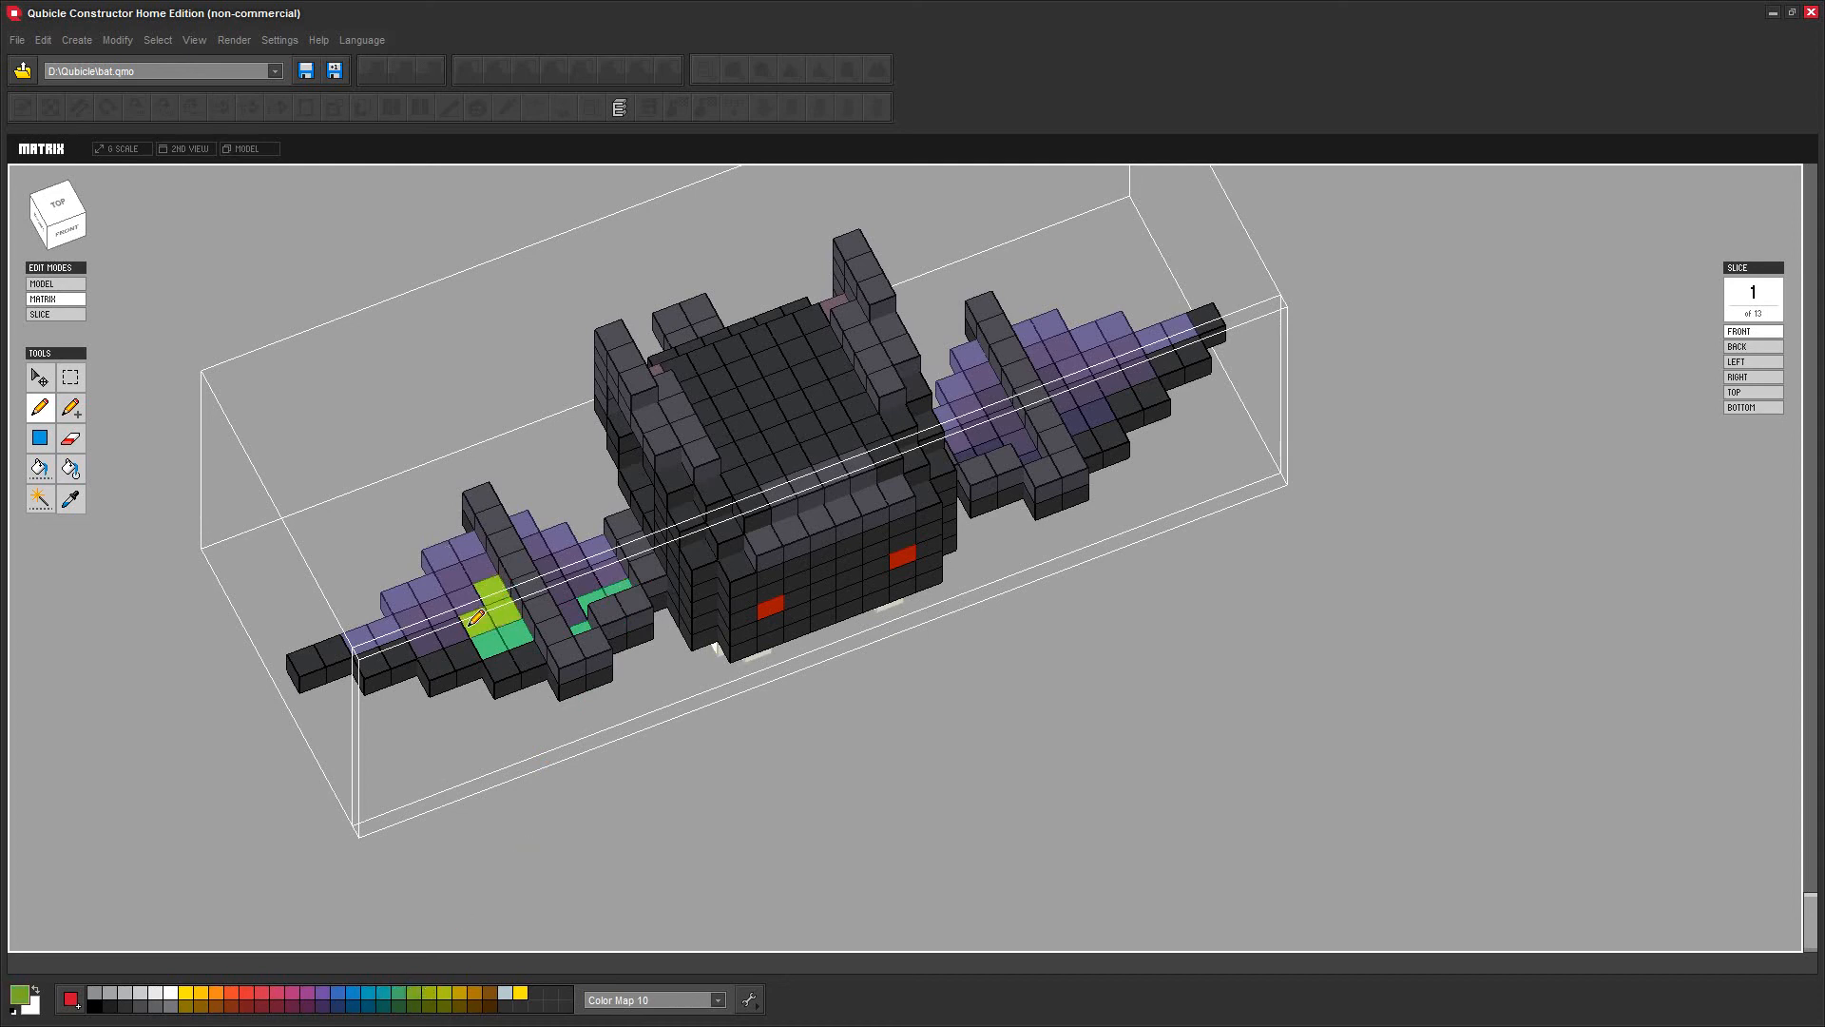
mouse_move(579, 596)
left_mouse_down()
mouse_move(556, 563)
mouse_move(594, 580)
left_mouse_up()
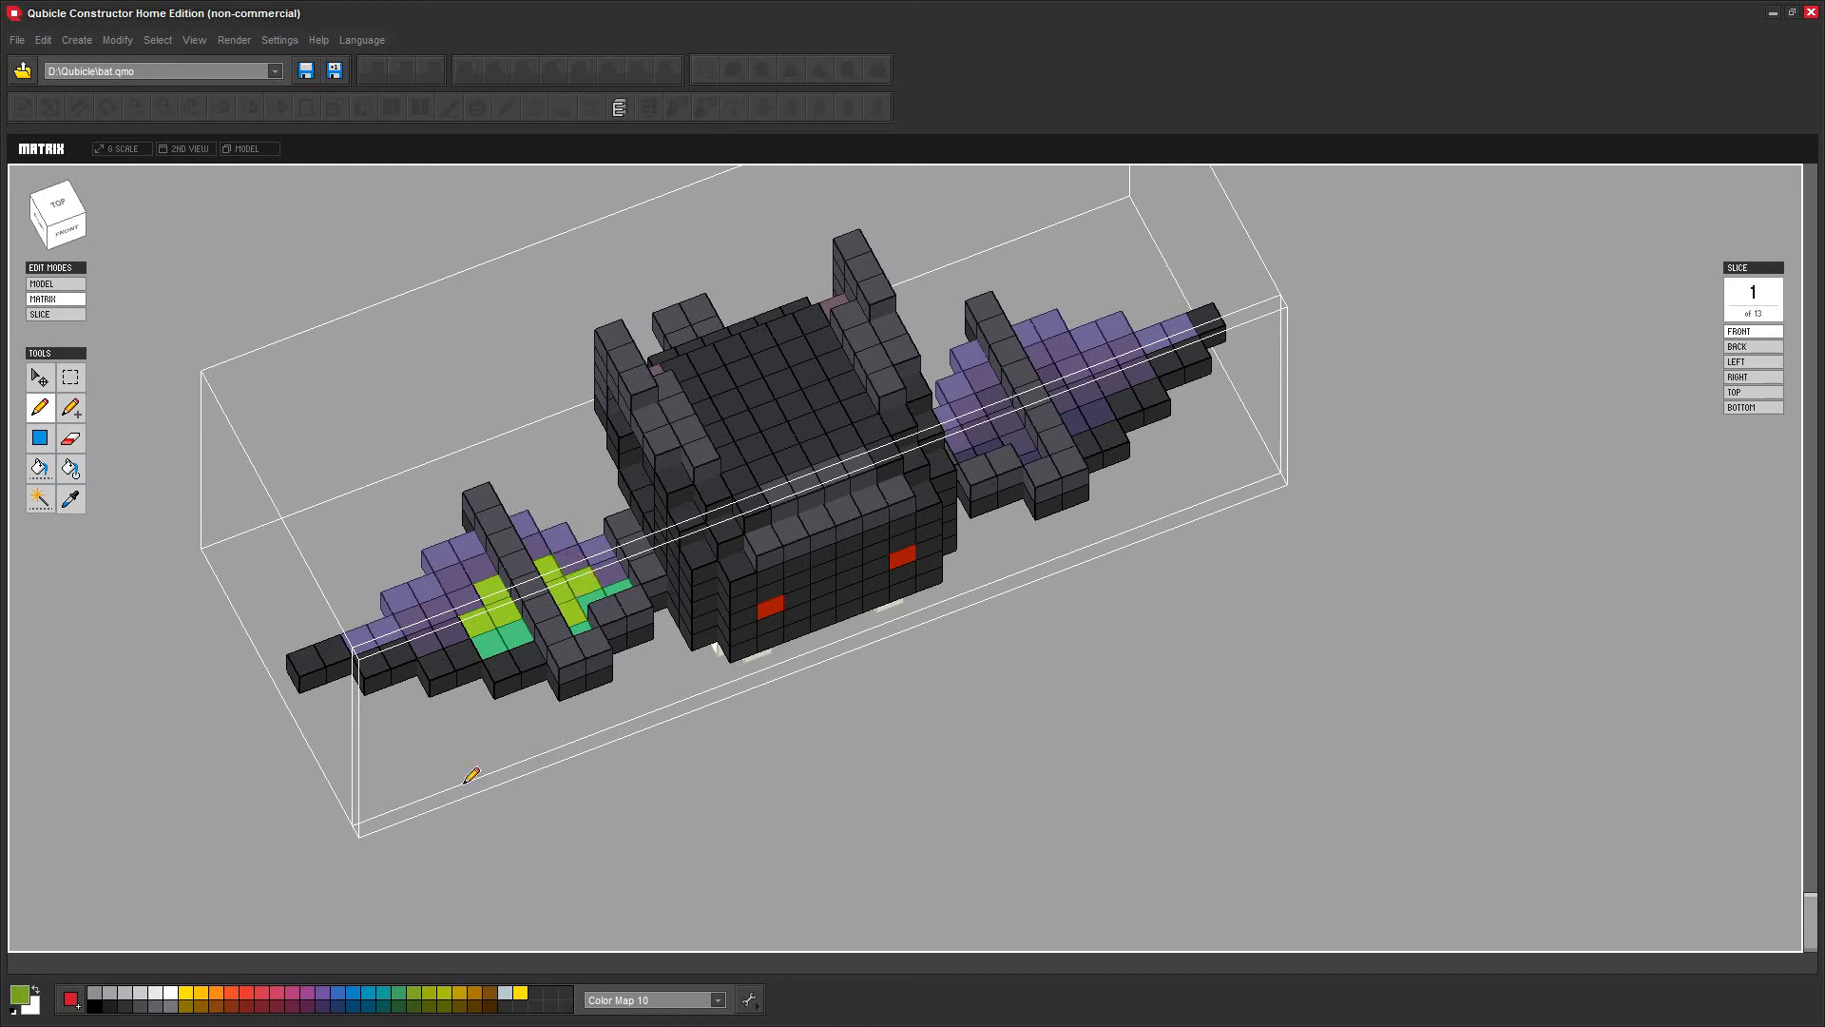
left_click_drag(456, 633, 415, 646)
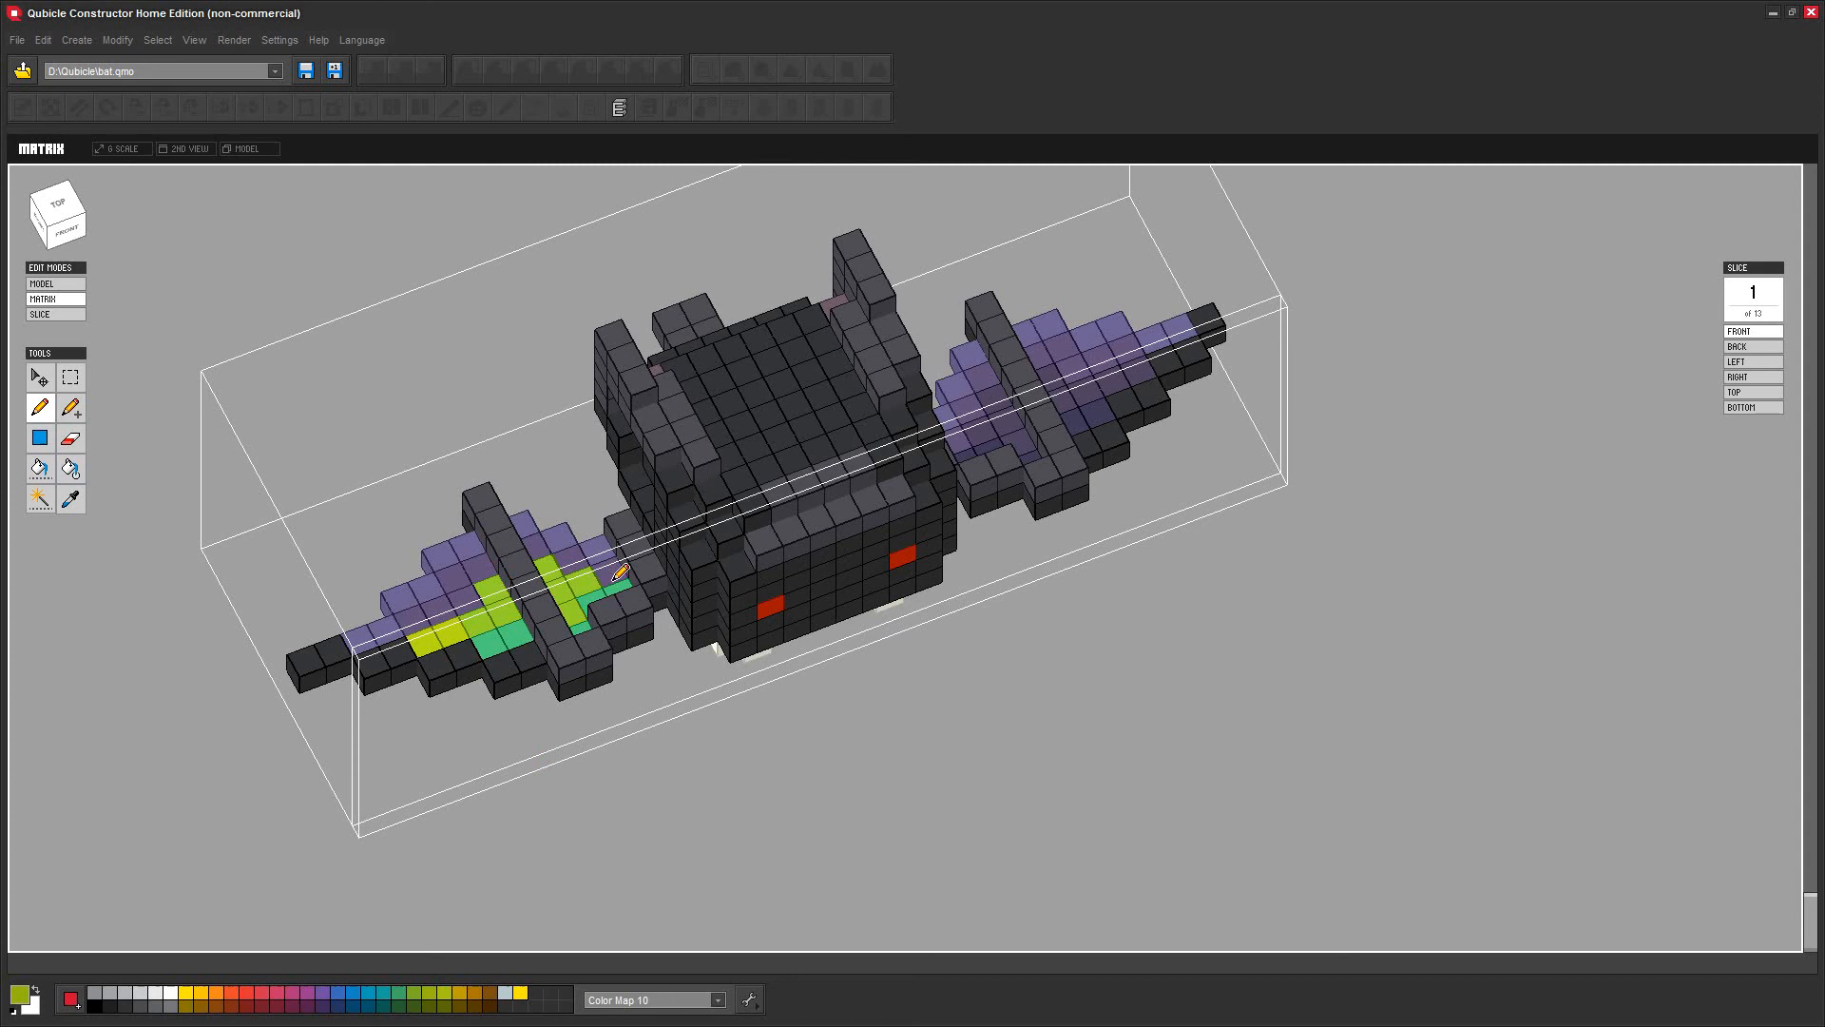
left_click(479, 565)
left_click_drag(469, 570, 404, 627)
left_click_drag(543, 540, 622, 570)
Paint the remaining purple voxels along the wing's rear edge yellow
left_click(523, 991)
mouse_move(366, 645)
left_mouse_down()
mouse_move(434, 546)
mouse_move(529, 515)
mouse_move(606, 551)
left_mouse_up()
mouse_move(859, 787)
right_mouse_down()
mouse_move(928, 721)
mouse_move(896, 745)
mouse_move(871, 729)
right_mouse_up()
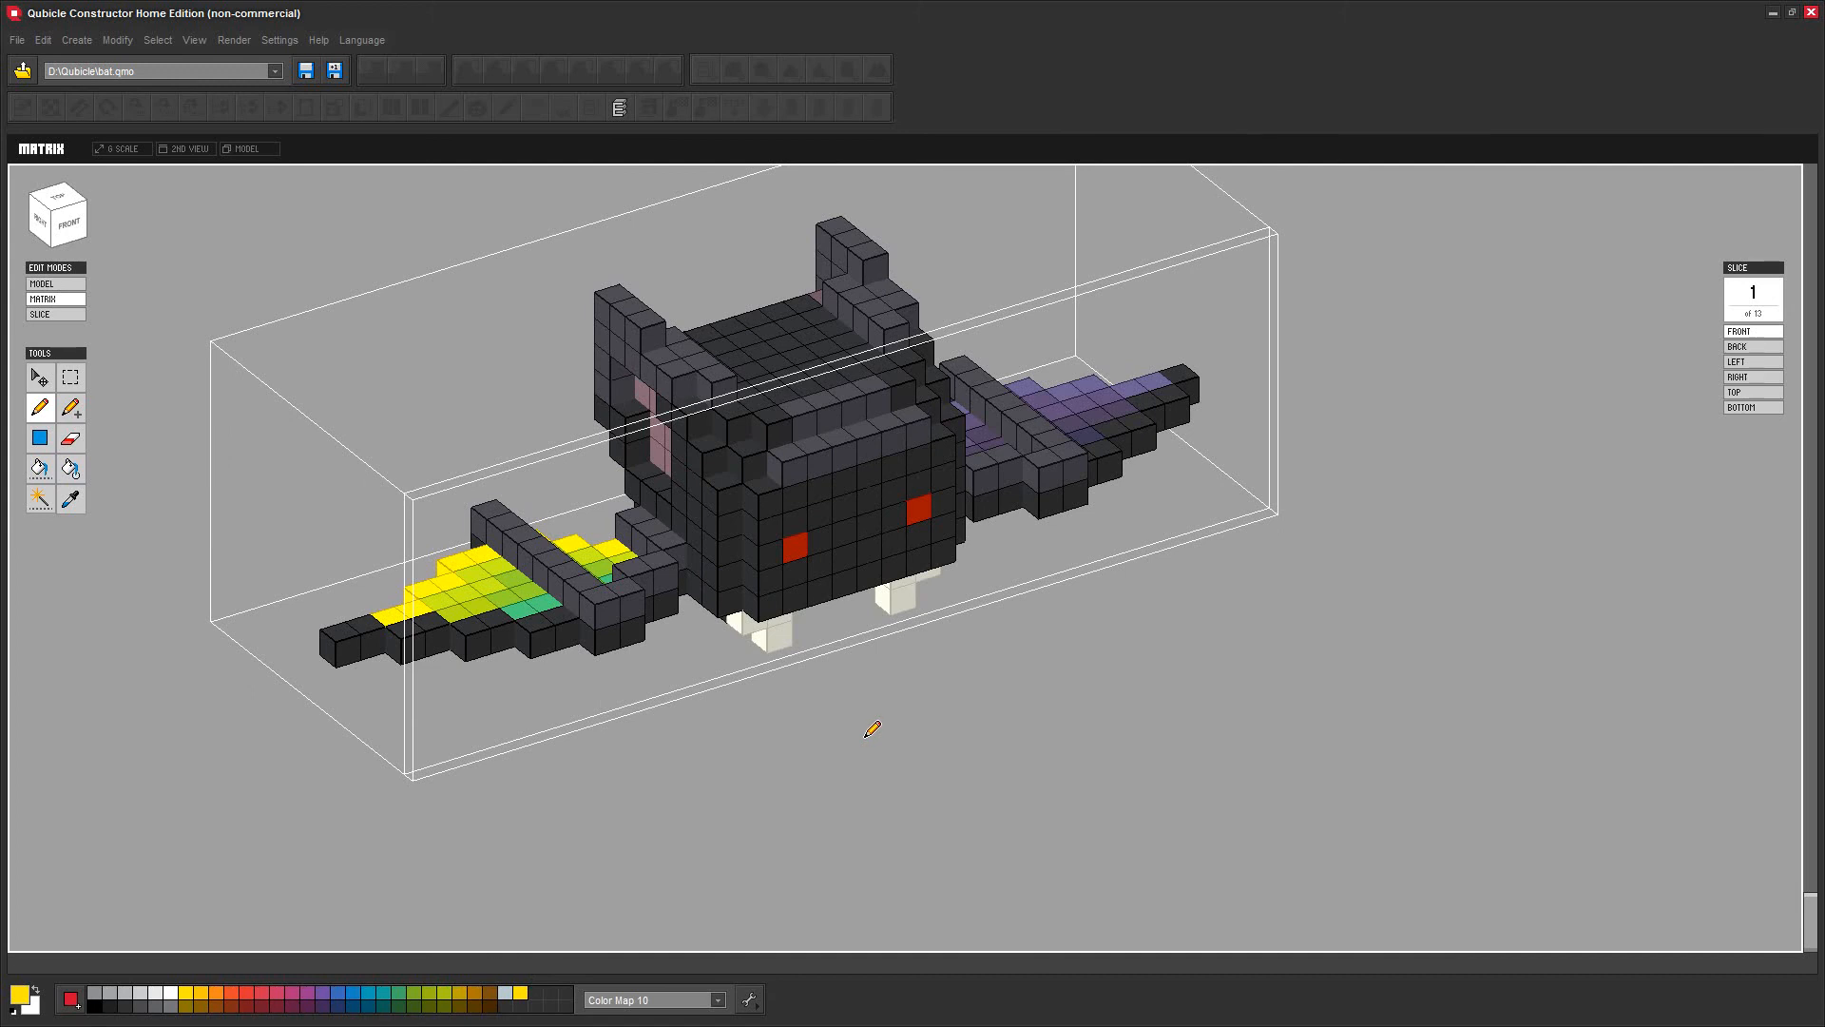
In the front view, select the half of the bat with the unpainted wing and delete it
left_click(85, 204)
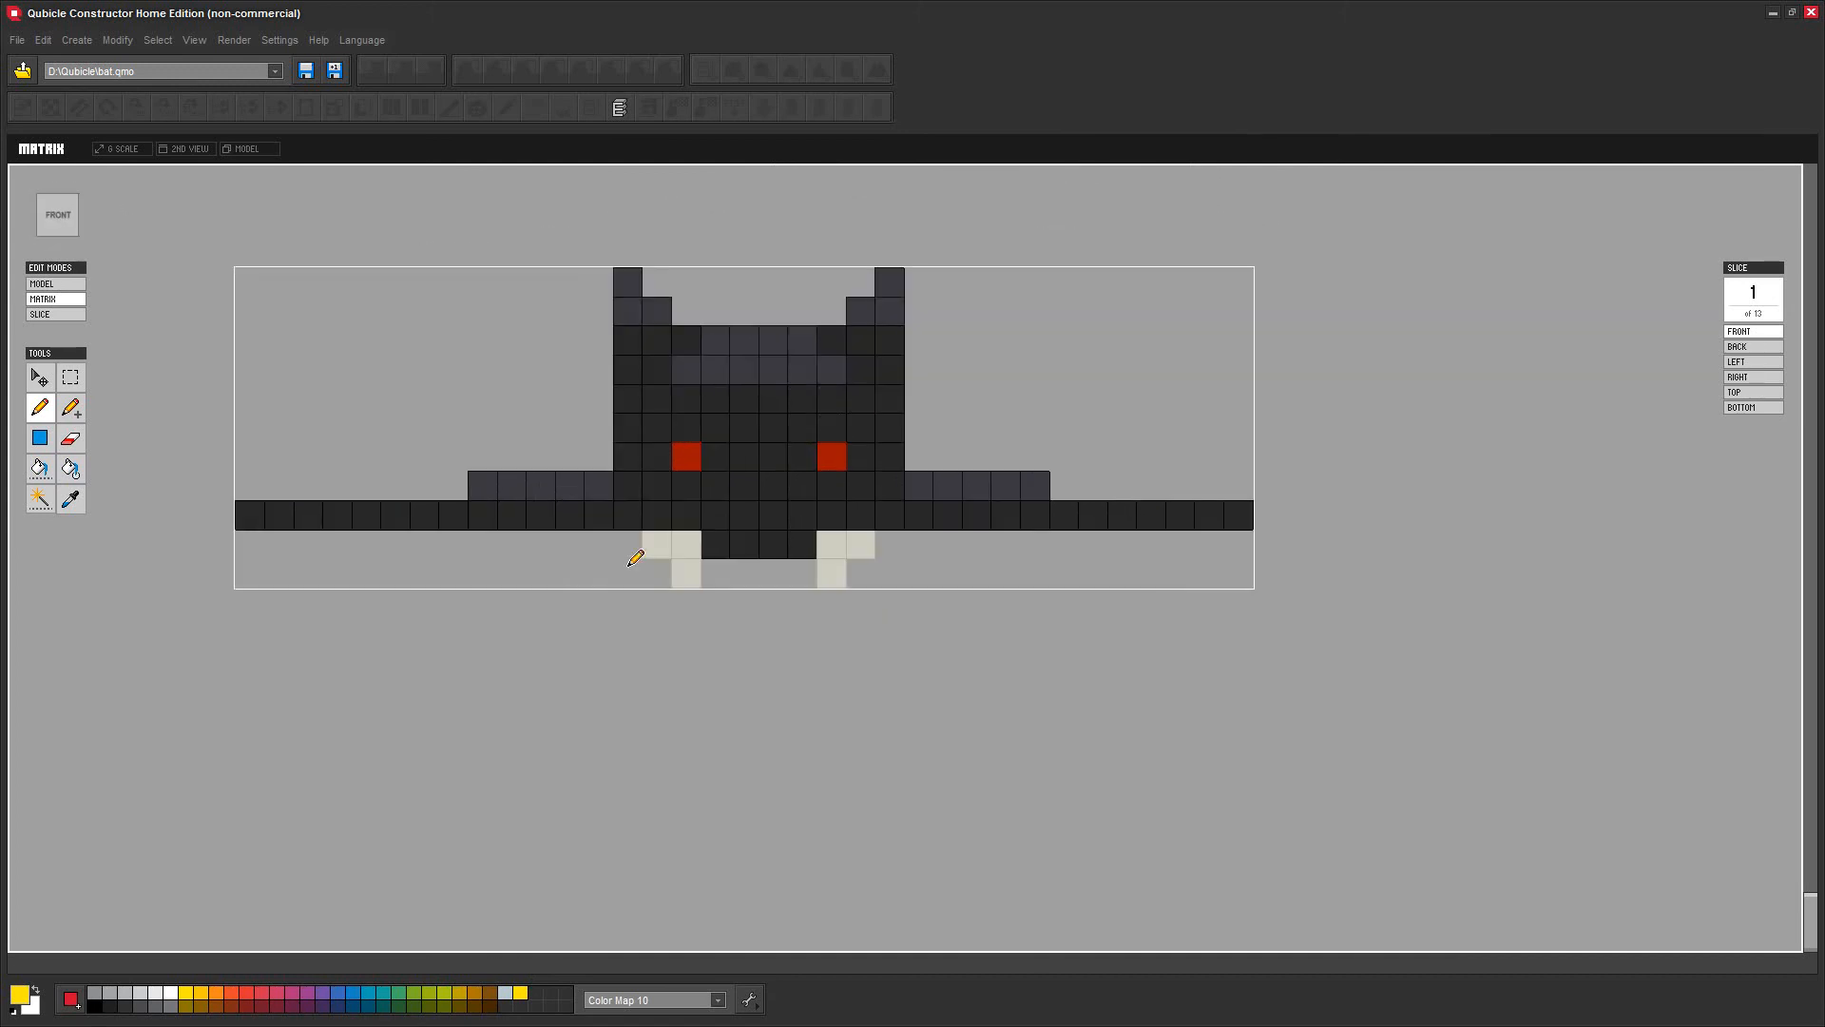
left_click(70, 376)
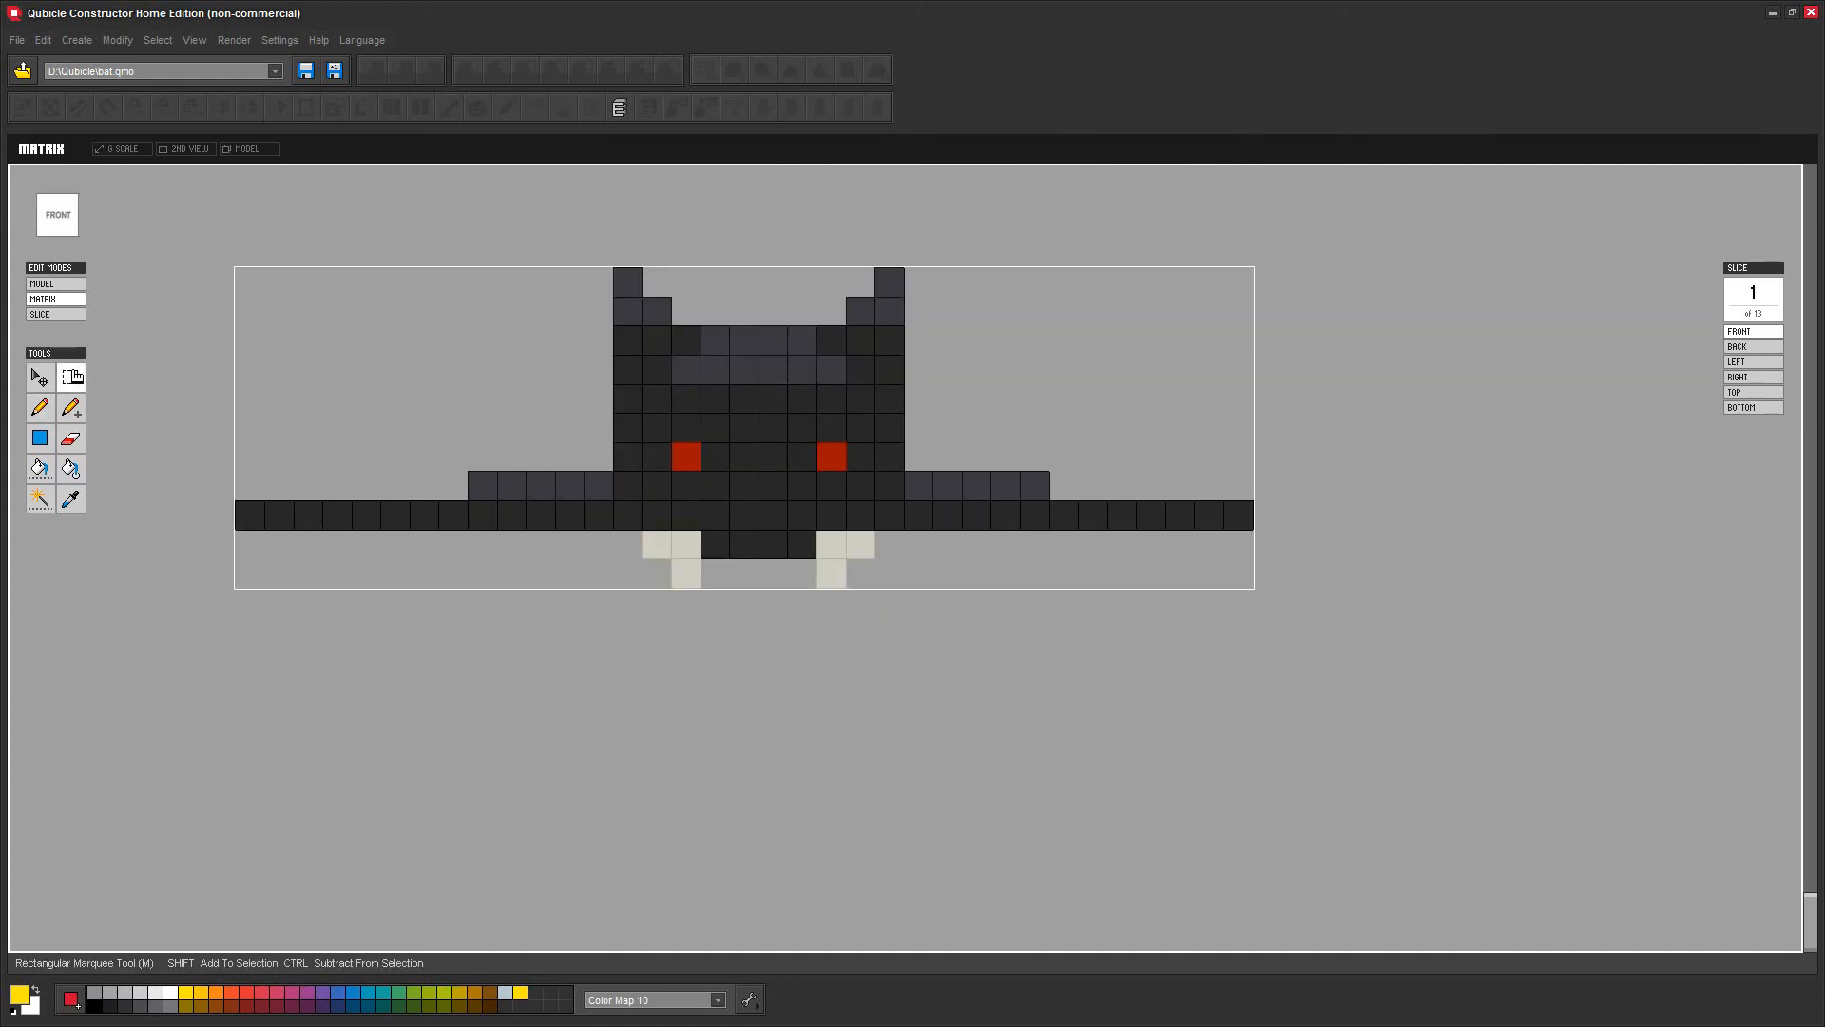
mouse_move(1333, 227)
left_mouse_down()
mouse_move(747, 380)
mouse_move(795, 717)
mouse_move(772, 726)
left_mouse_up()
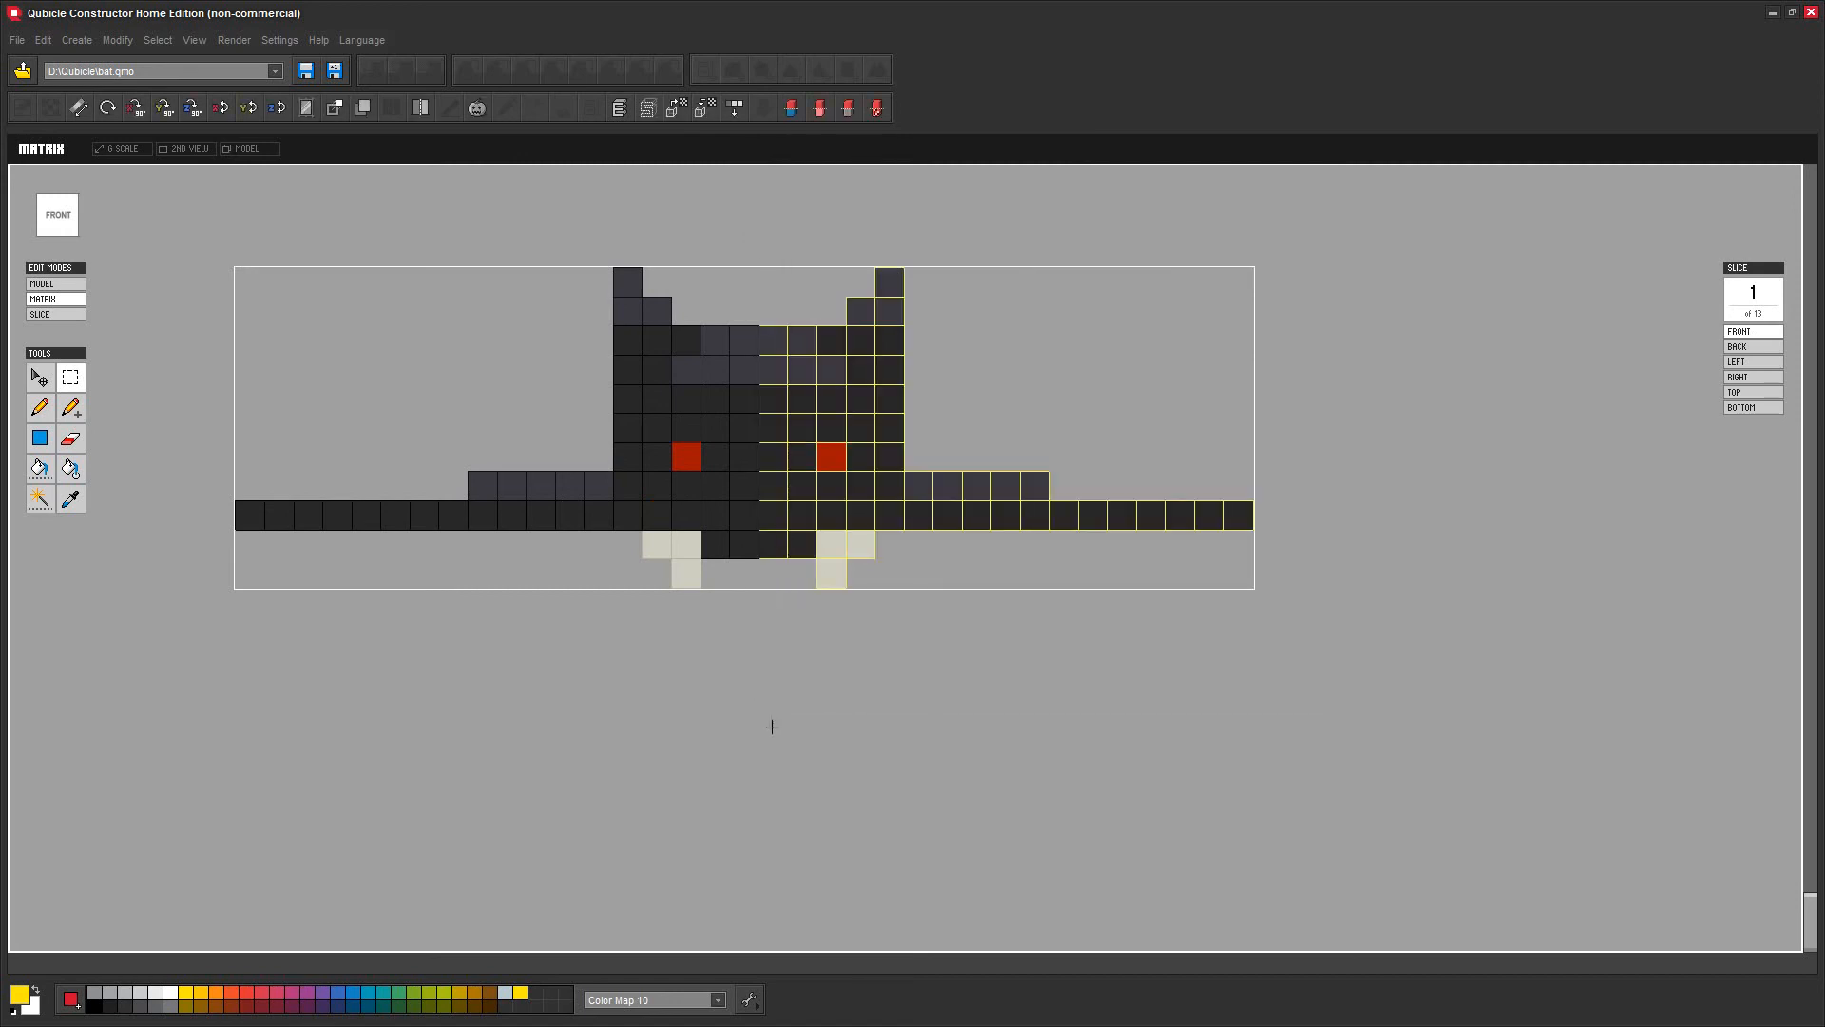
key("Delete")
Duplicate the remaining half of the bat and move the copy along X to position 17:0:0
left_click_drag(205, 231, 819, 616)
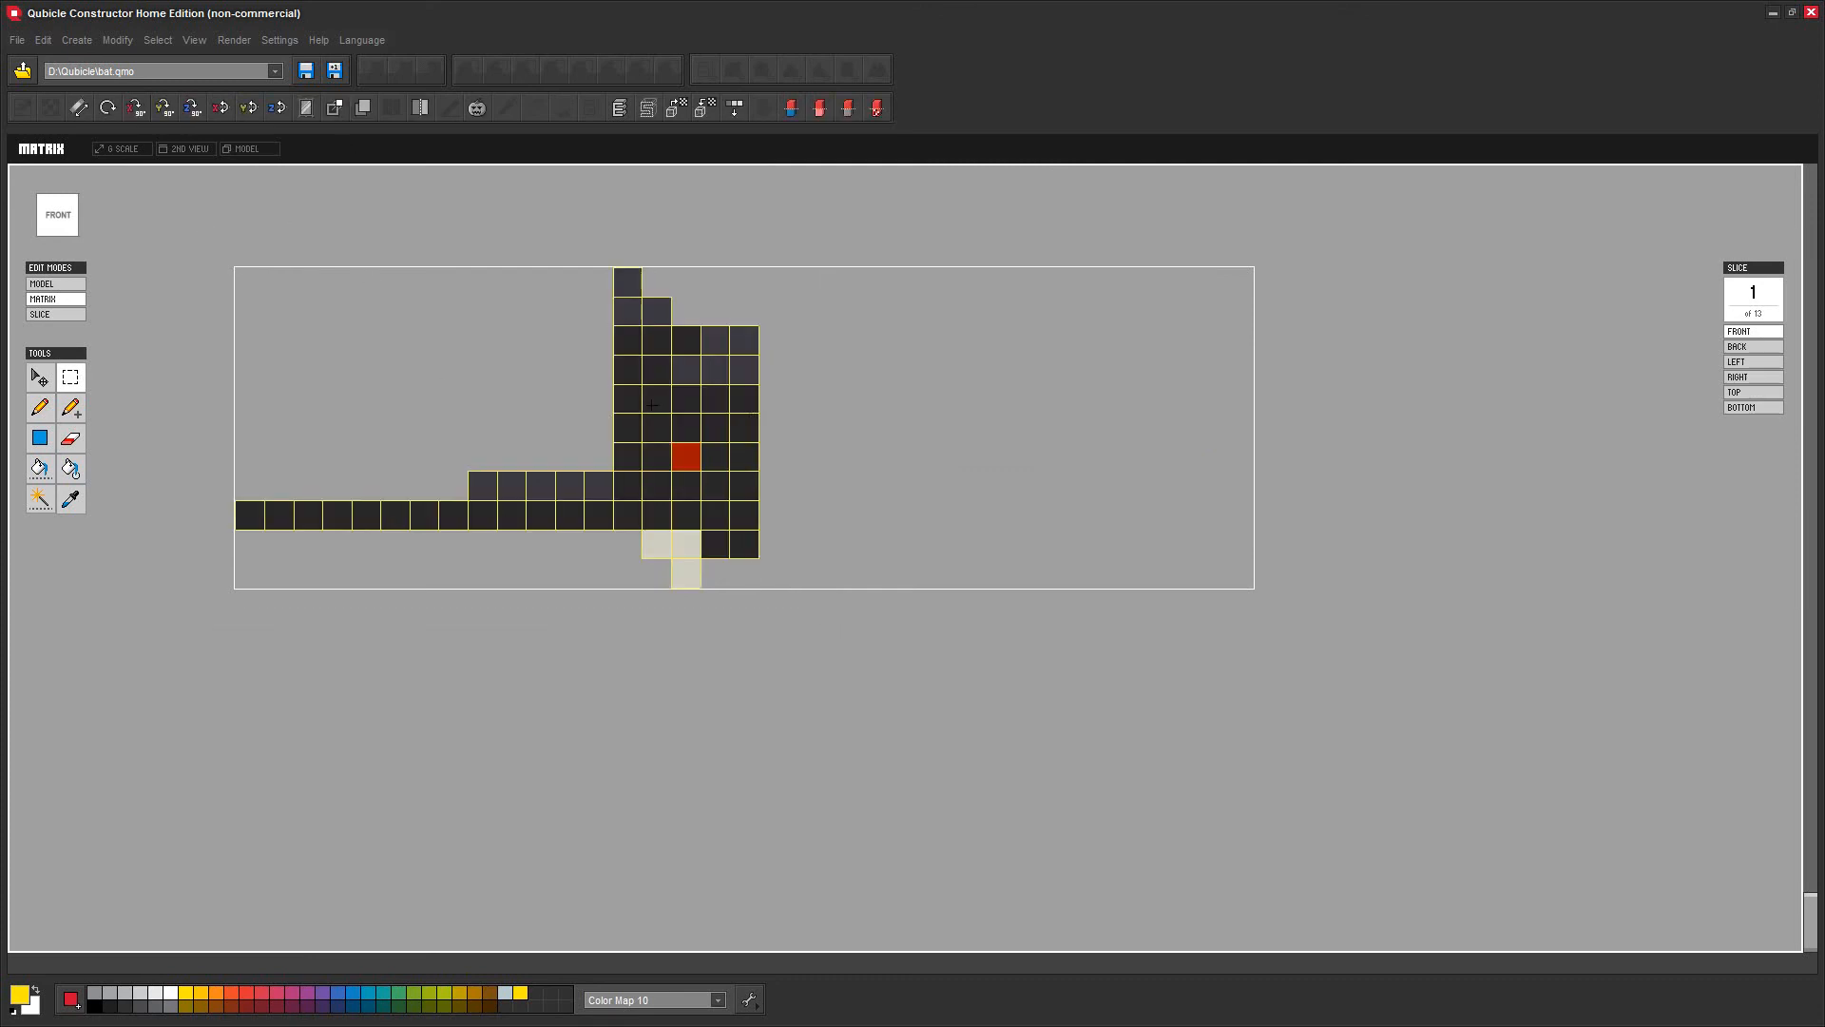
key("ctrl+v")
left_click_drag(614, 455, 1124, 468)
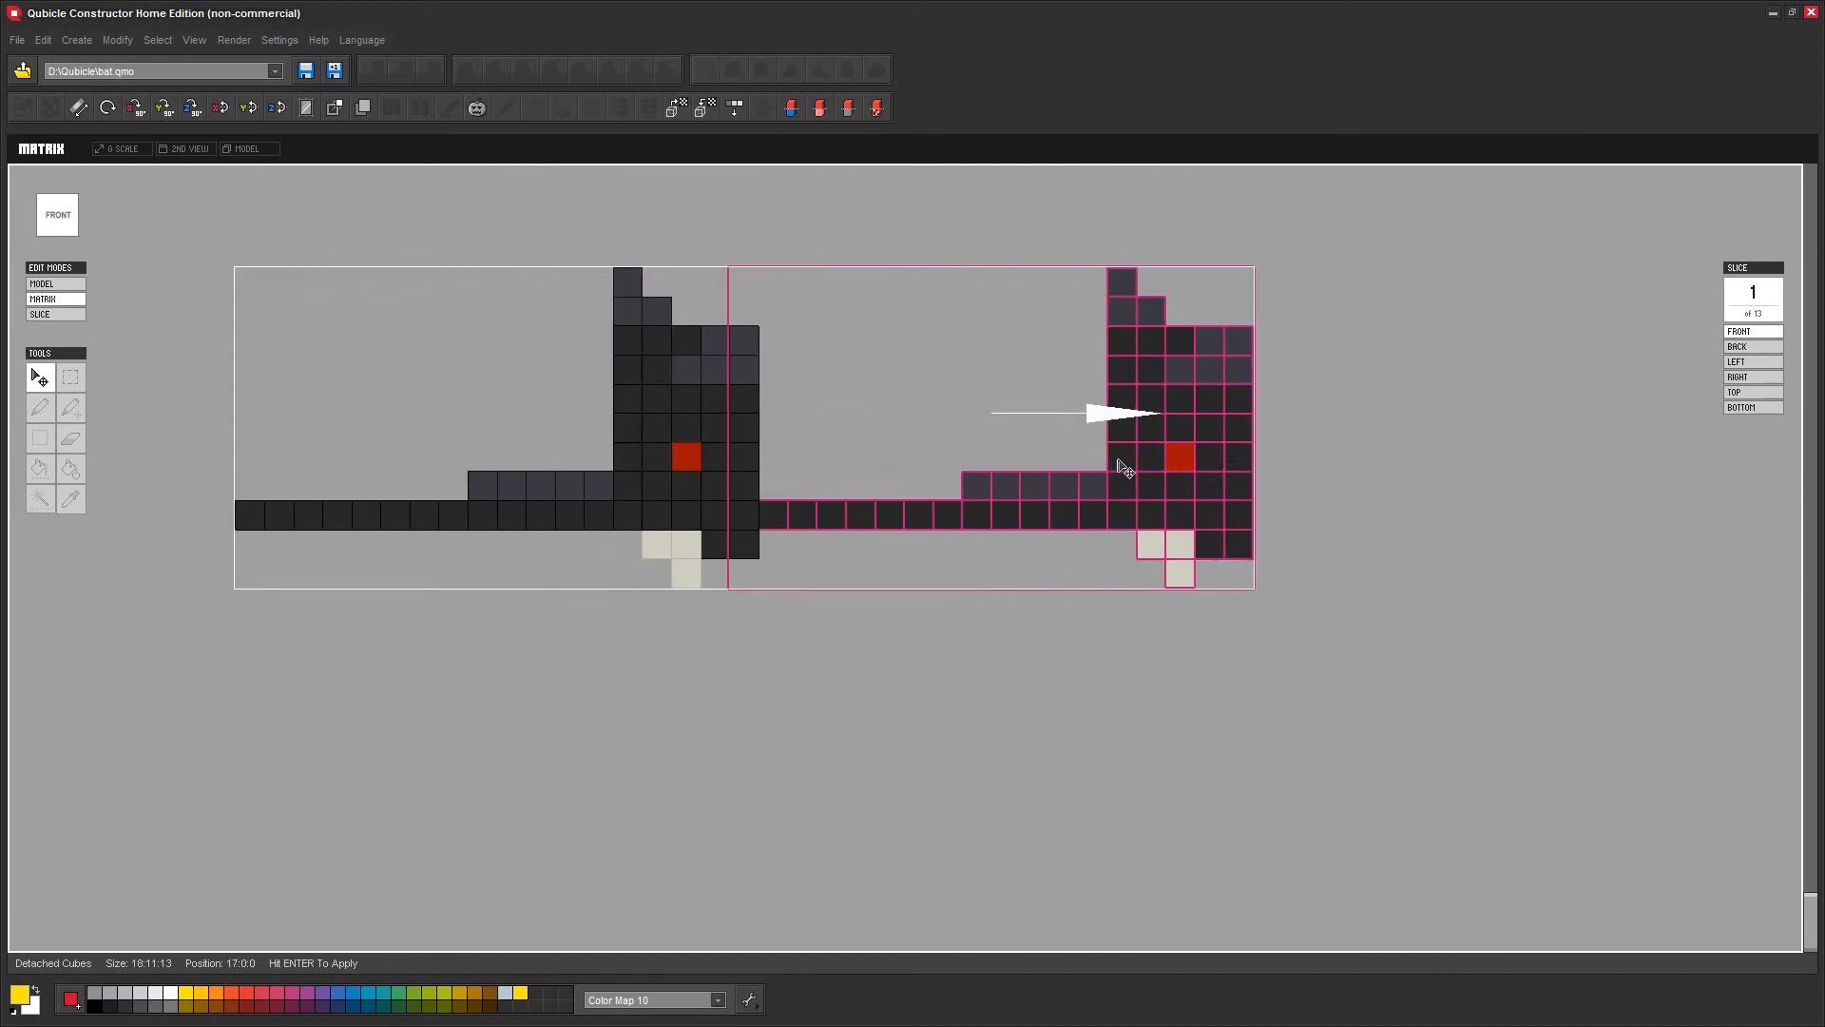
Flip the copied half in the X direction so it mirrors the original
left_click(45, 40)
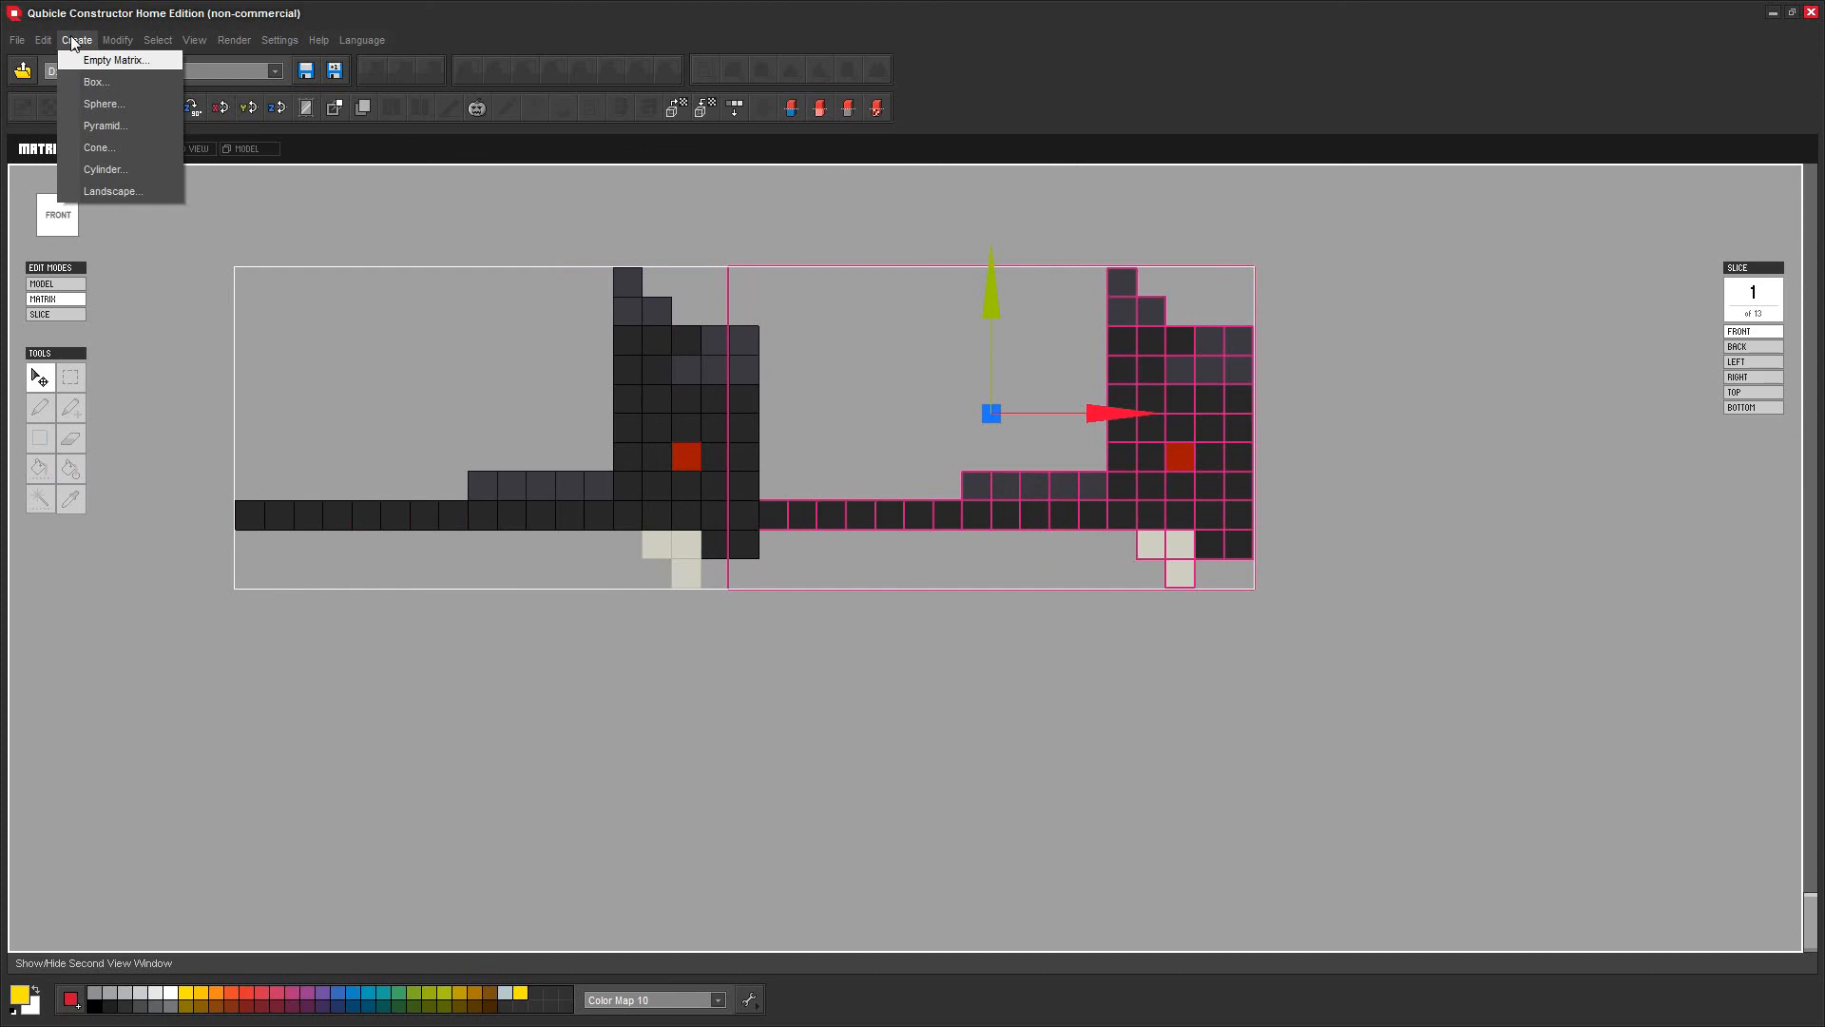
mouse_move(135, 41)
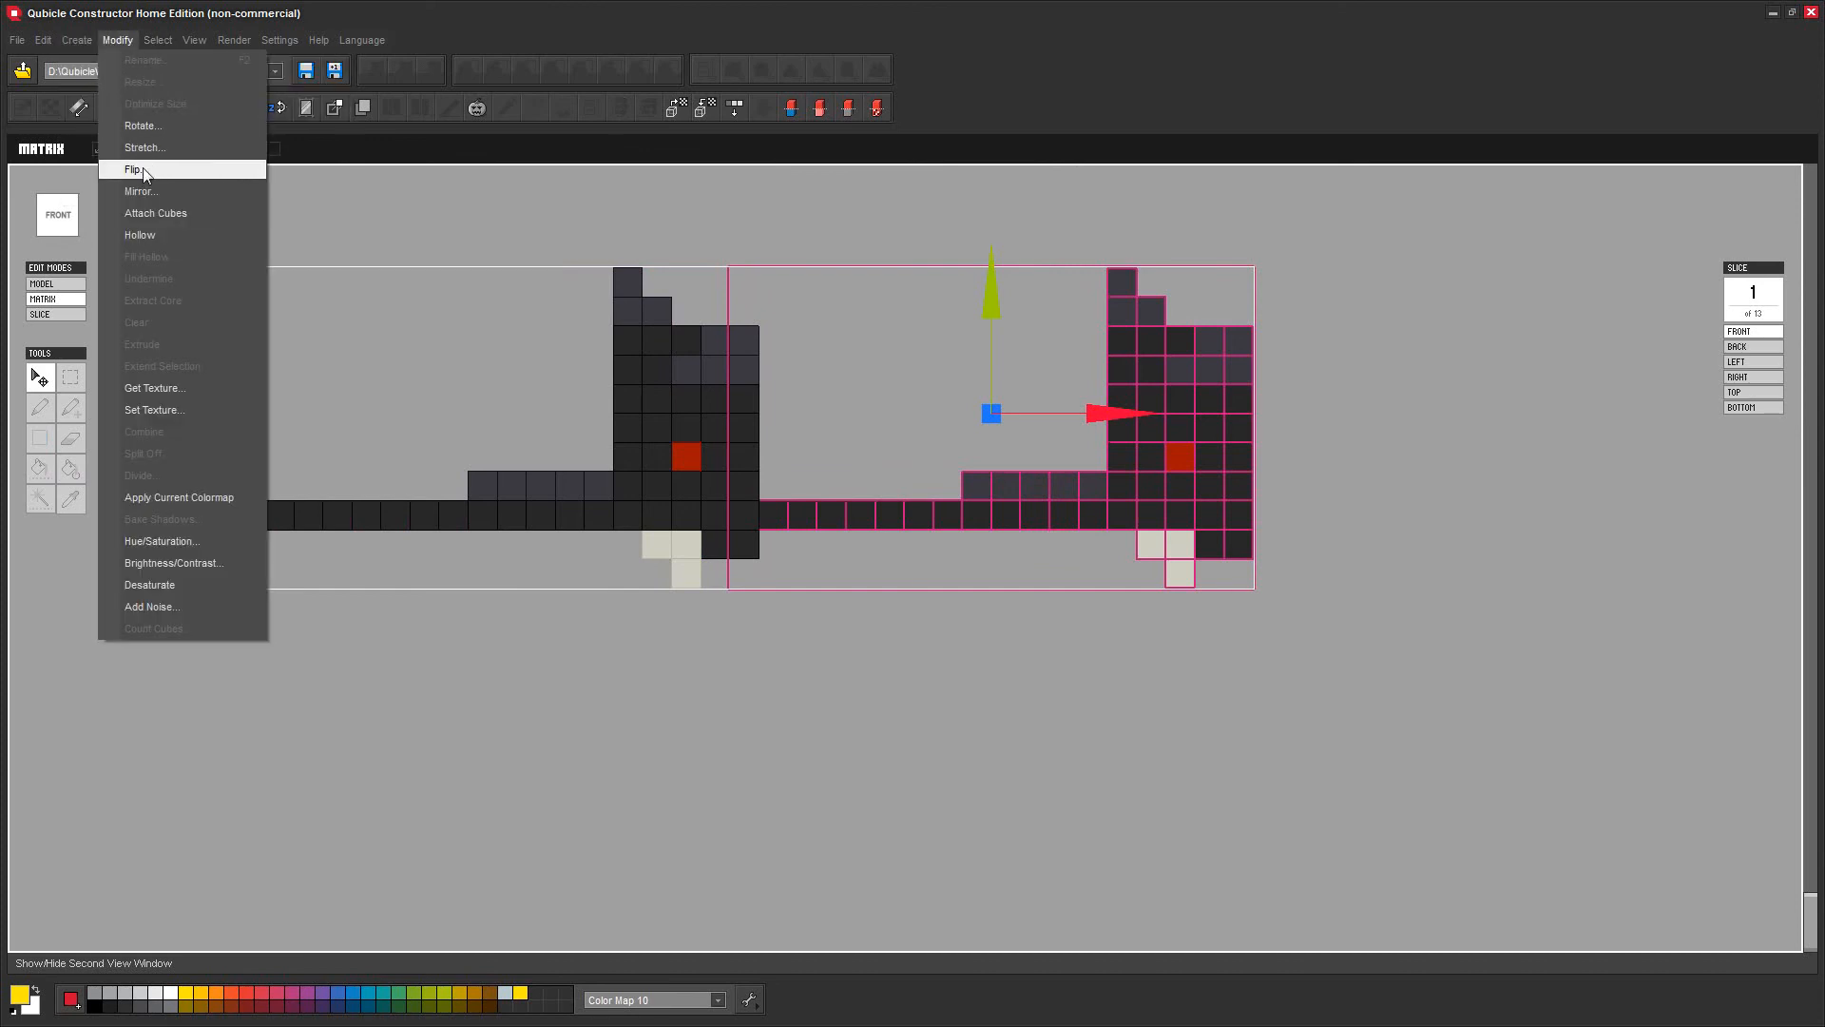
left_click(142, 170)
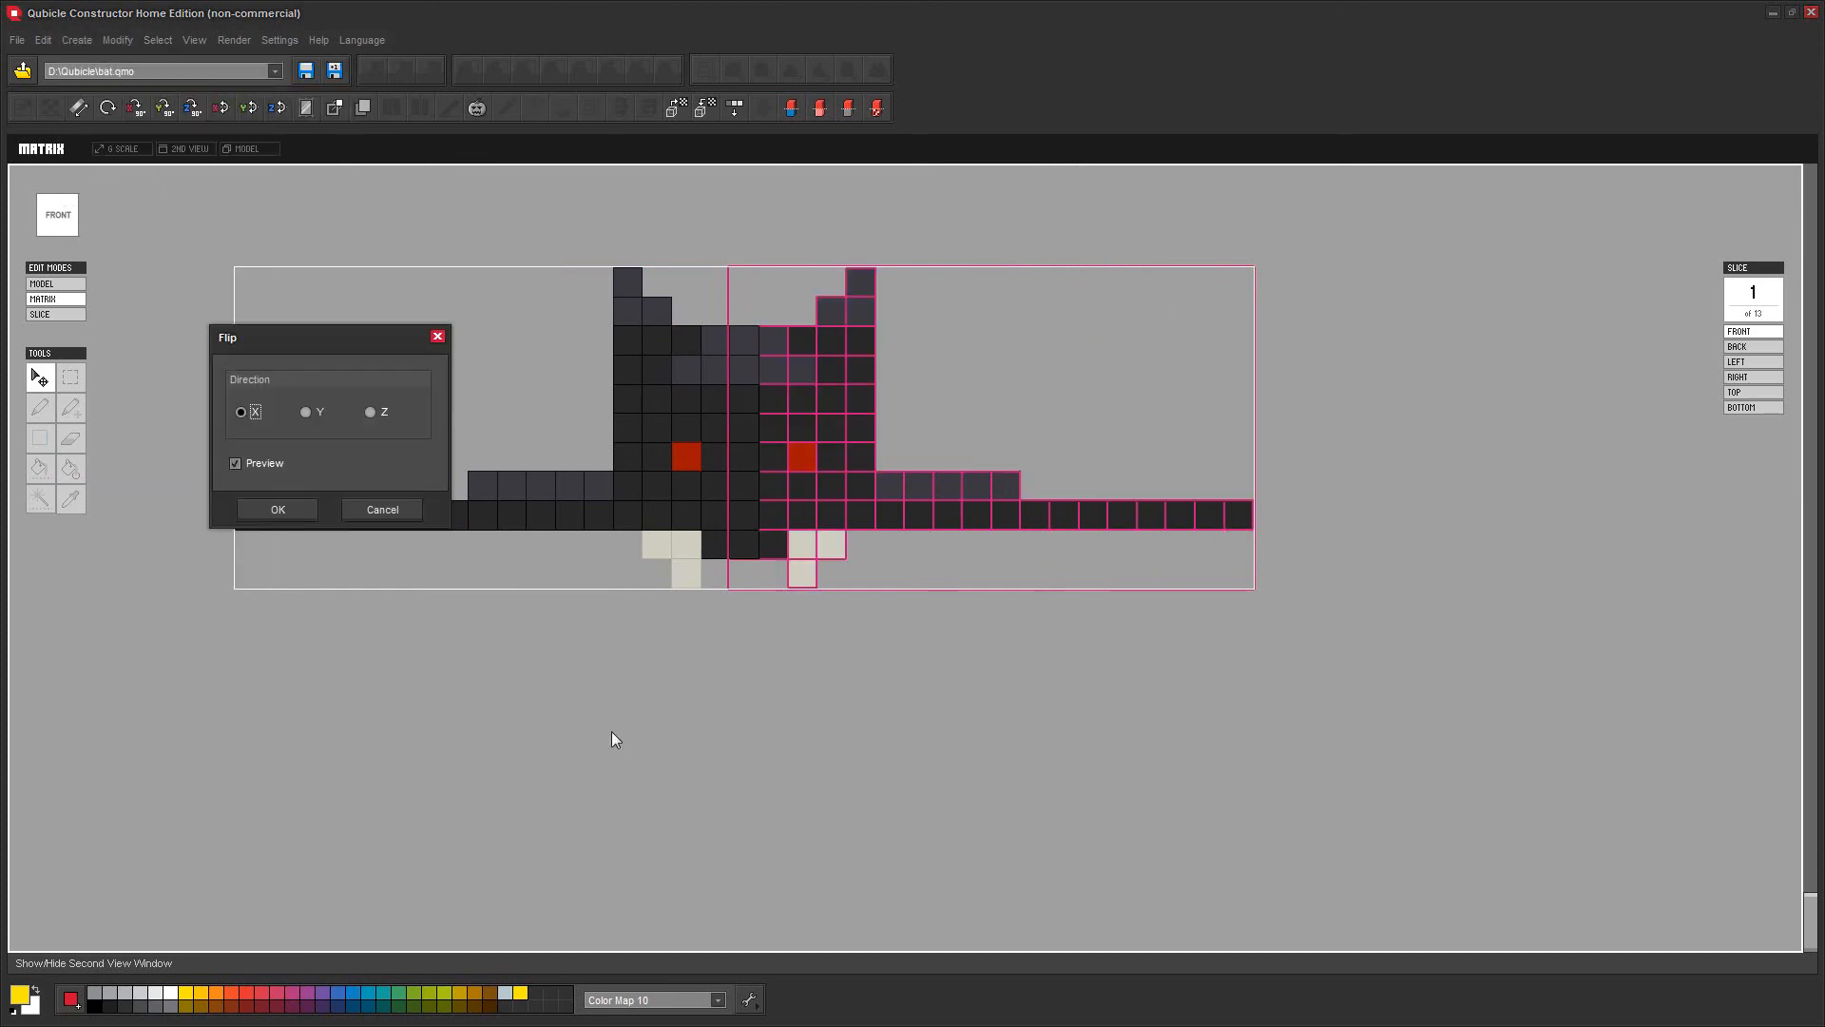
left_click(289, 509)
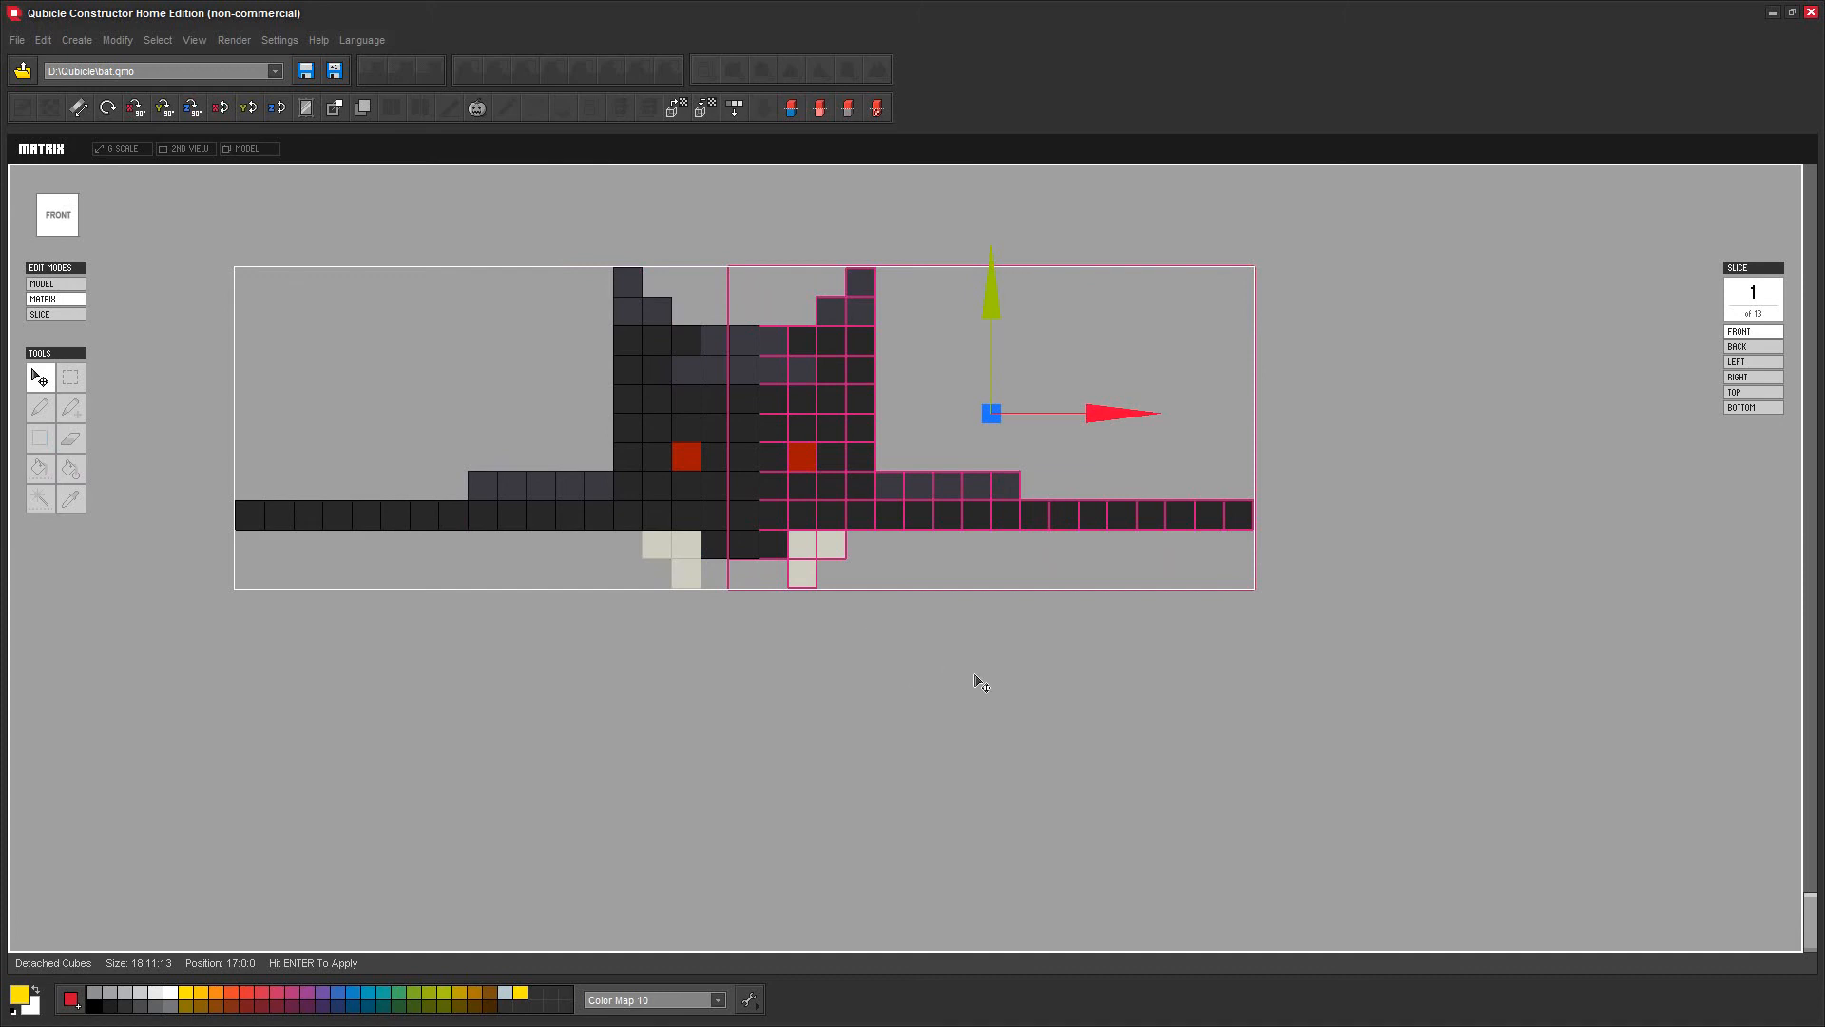
Attach the flipped half to the bat, clear the selection and check both wings from several angles
right_click_drag(946, 644, 1027, 692)
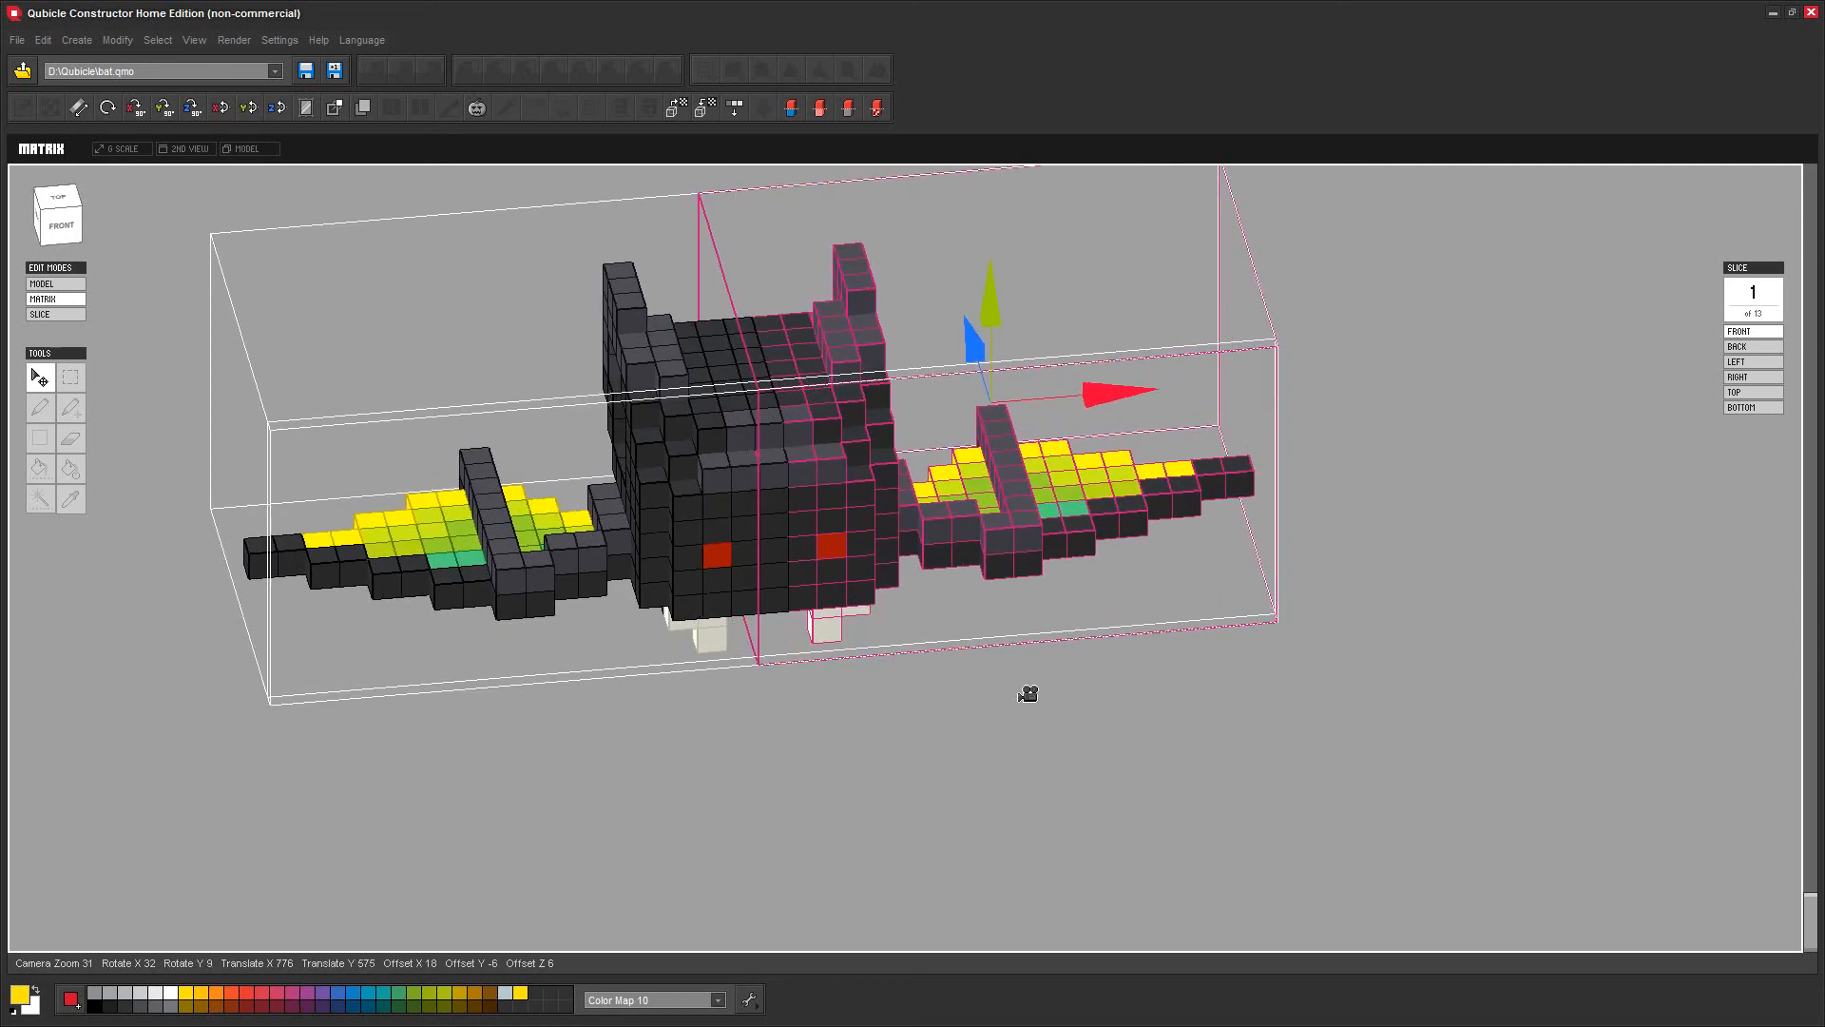
left_click(338, 107)
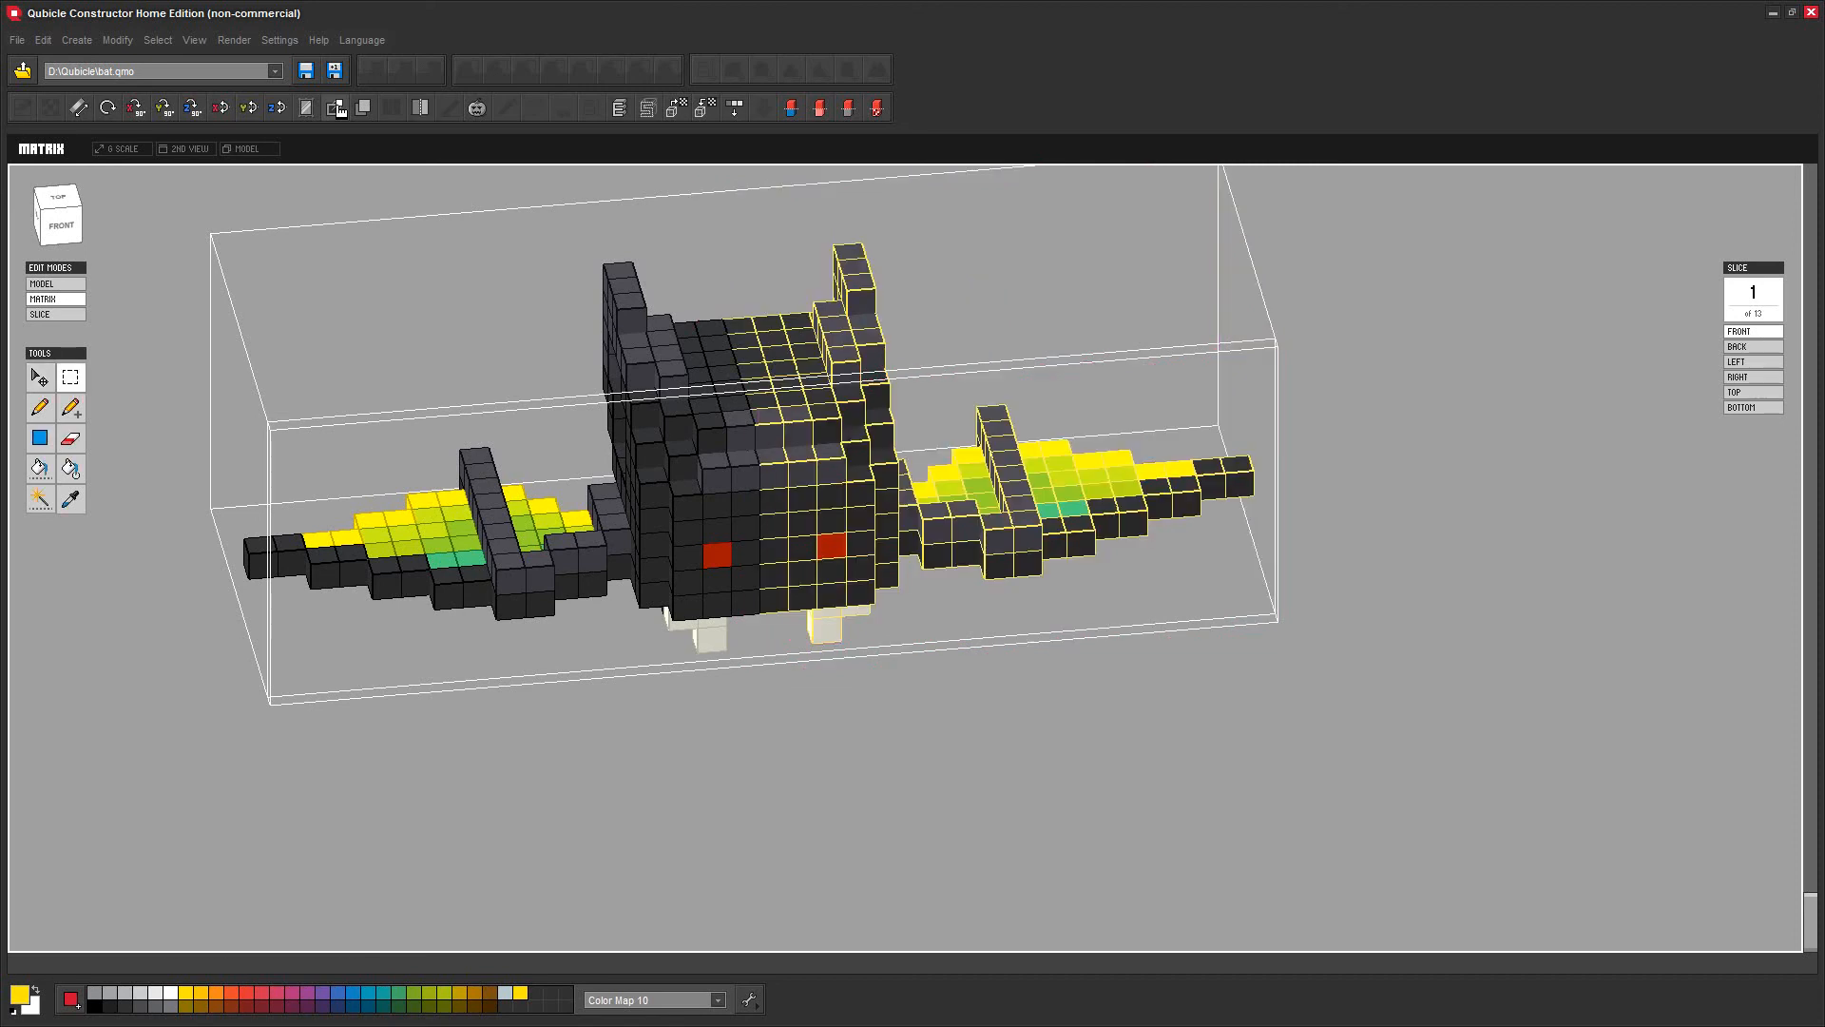
right_click_drag(966, 603, 1076, 732)
right_click_drag(670, 671, 727, 751)
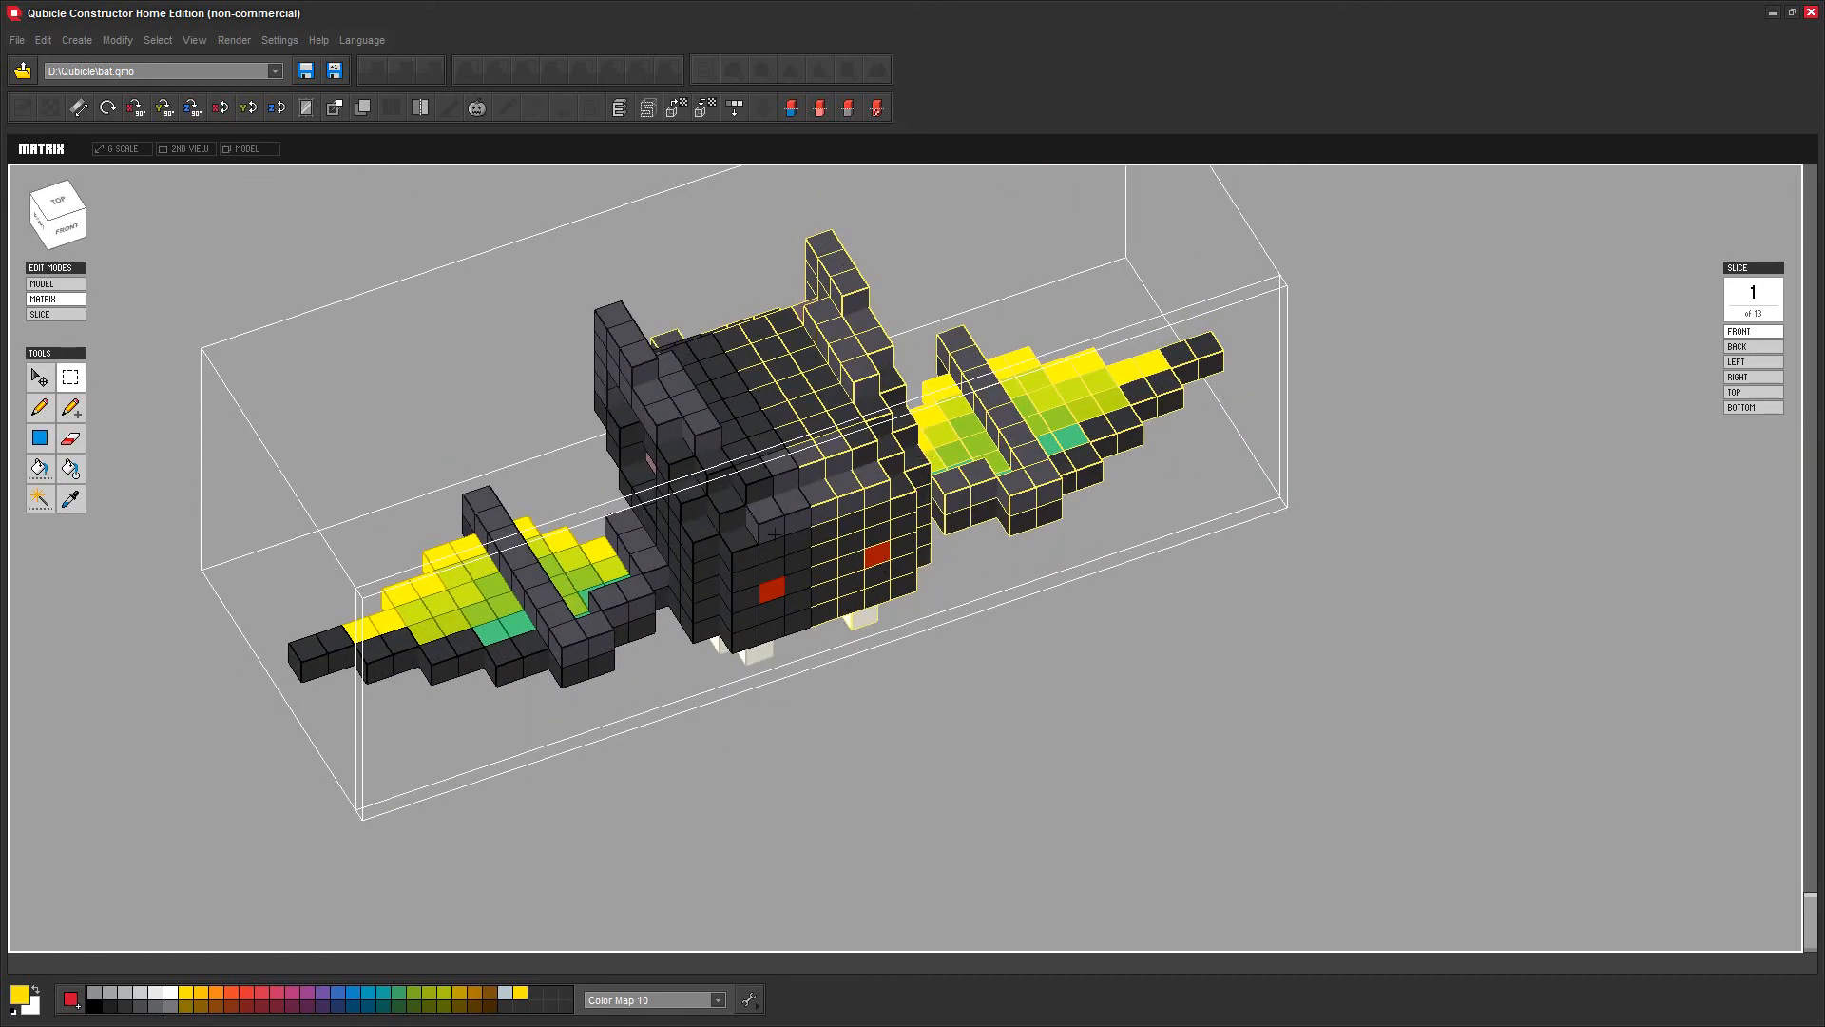
right_click_drag(1052, 728, 1047, 724)
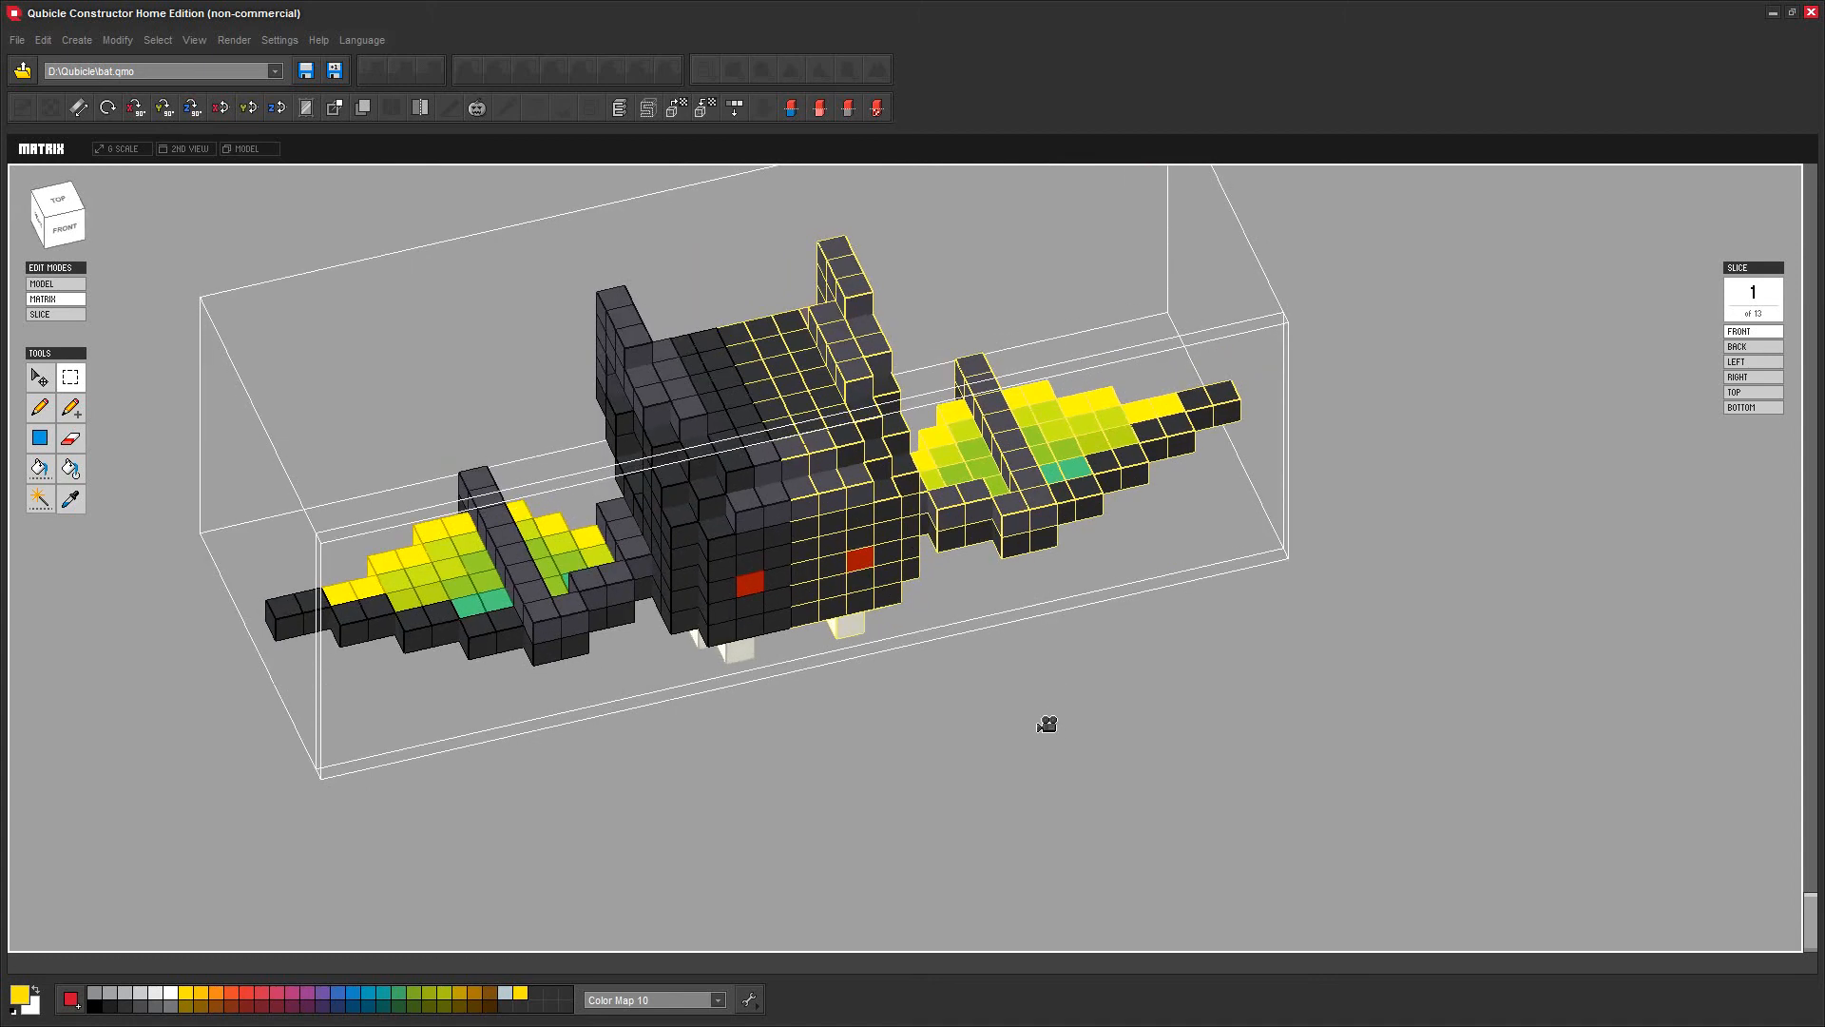
left_click(1049, 722)
right_click_drag(1222, 761, 764, 494)
scroll(763, 494, "down", 3)
right_click_drag(912, 554, 870, 592)
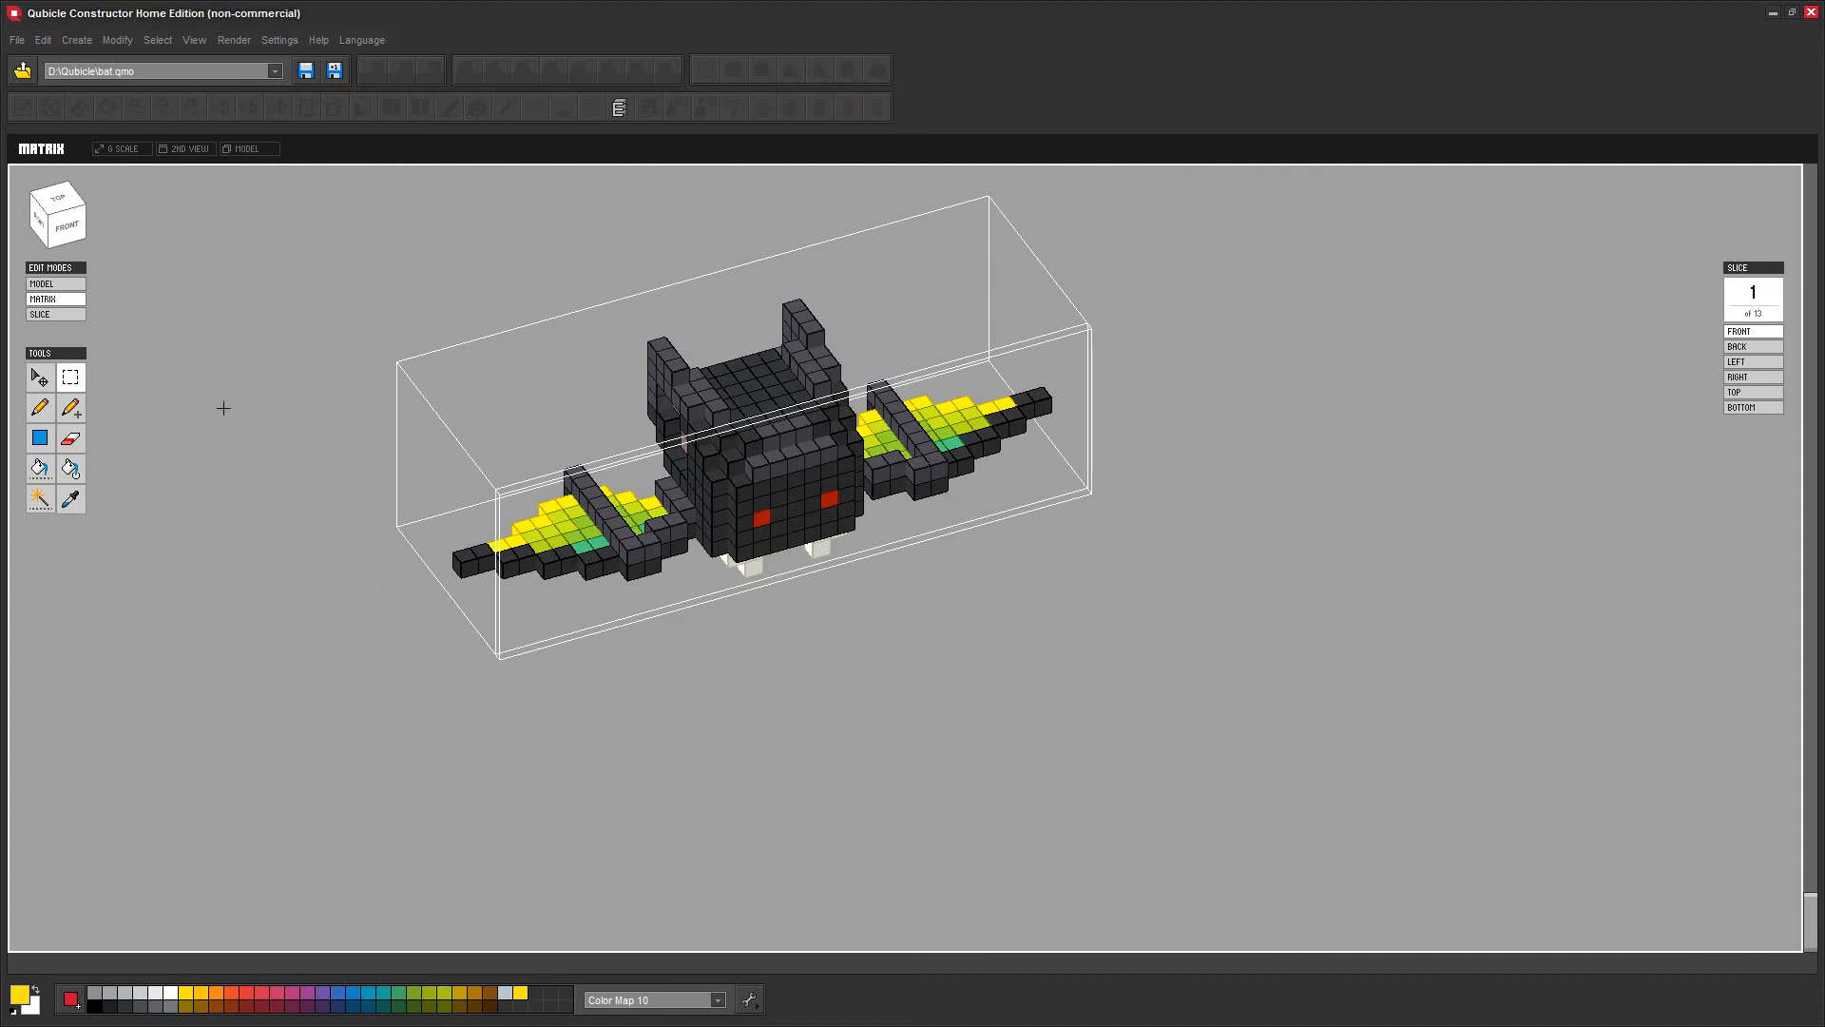
Return to Model mode and inspect the recolored bat from several angles, selecting and deselecting its matrix
left_click(41, 283)
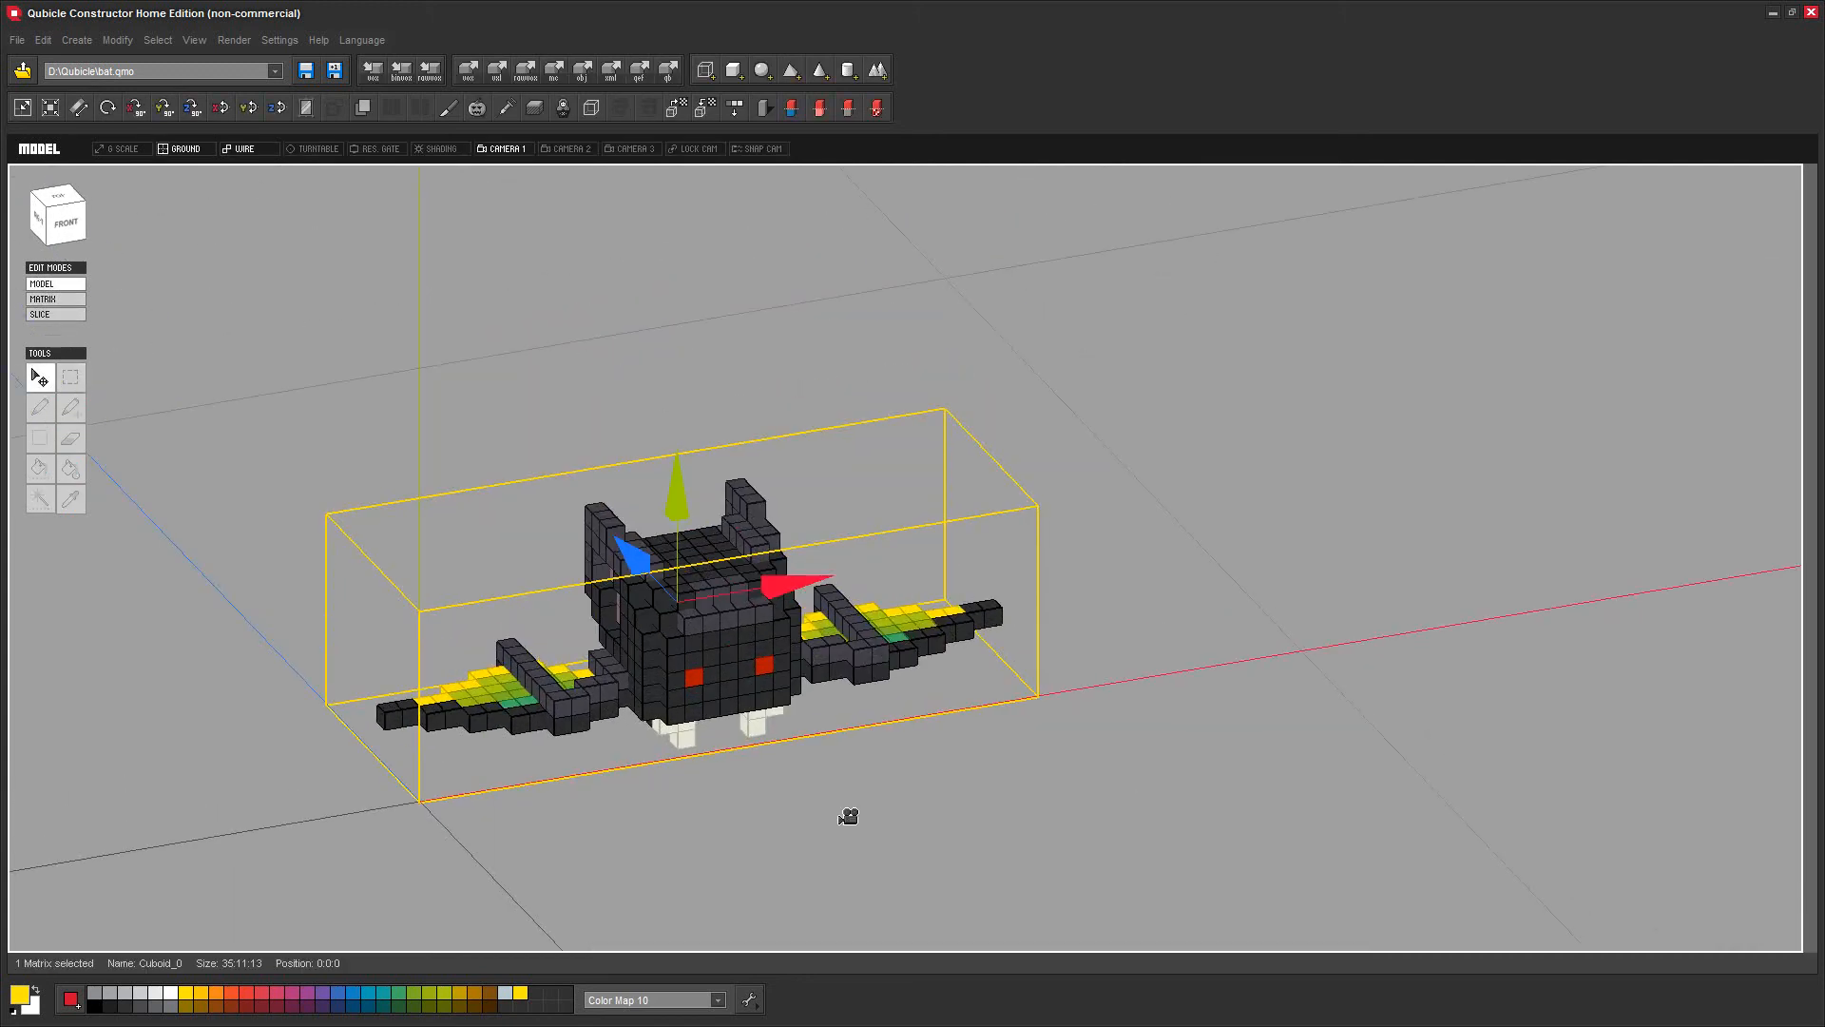
middle_click_drag(849, 816, 888, 684)
left_click_drag(888, 684, 882, 714)
left_click(882, 713)
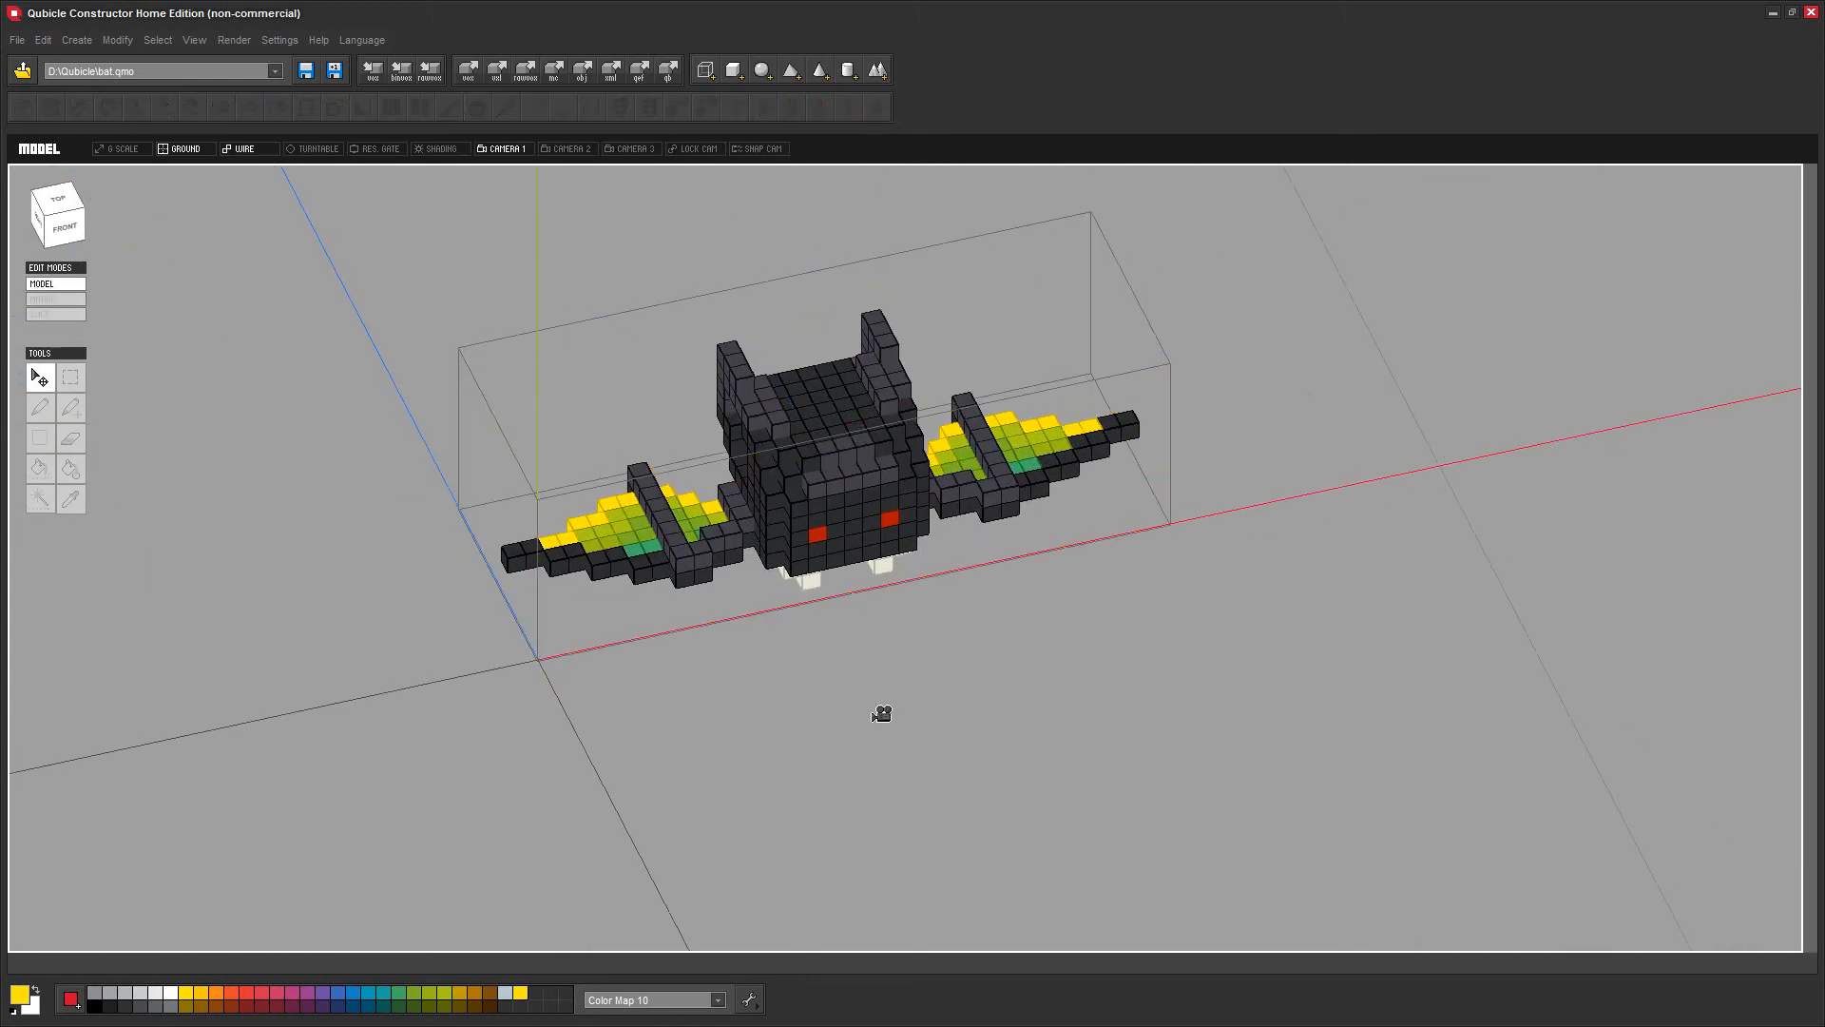
left_click(739, 504)
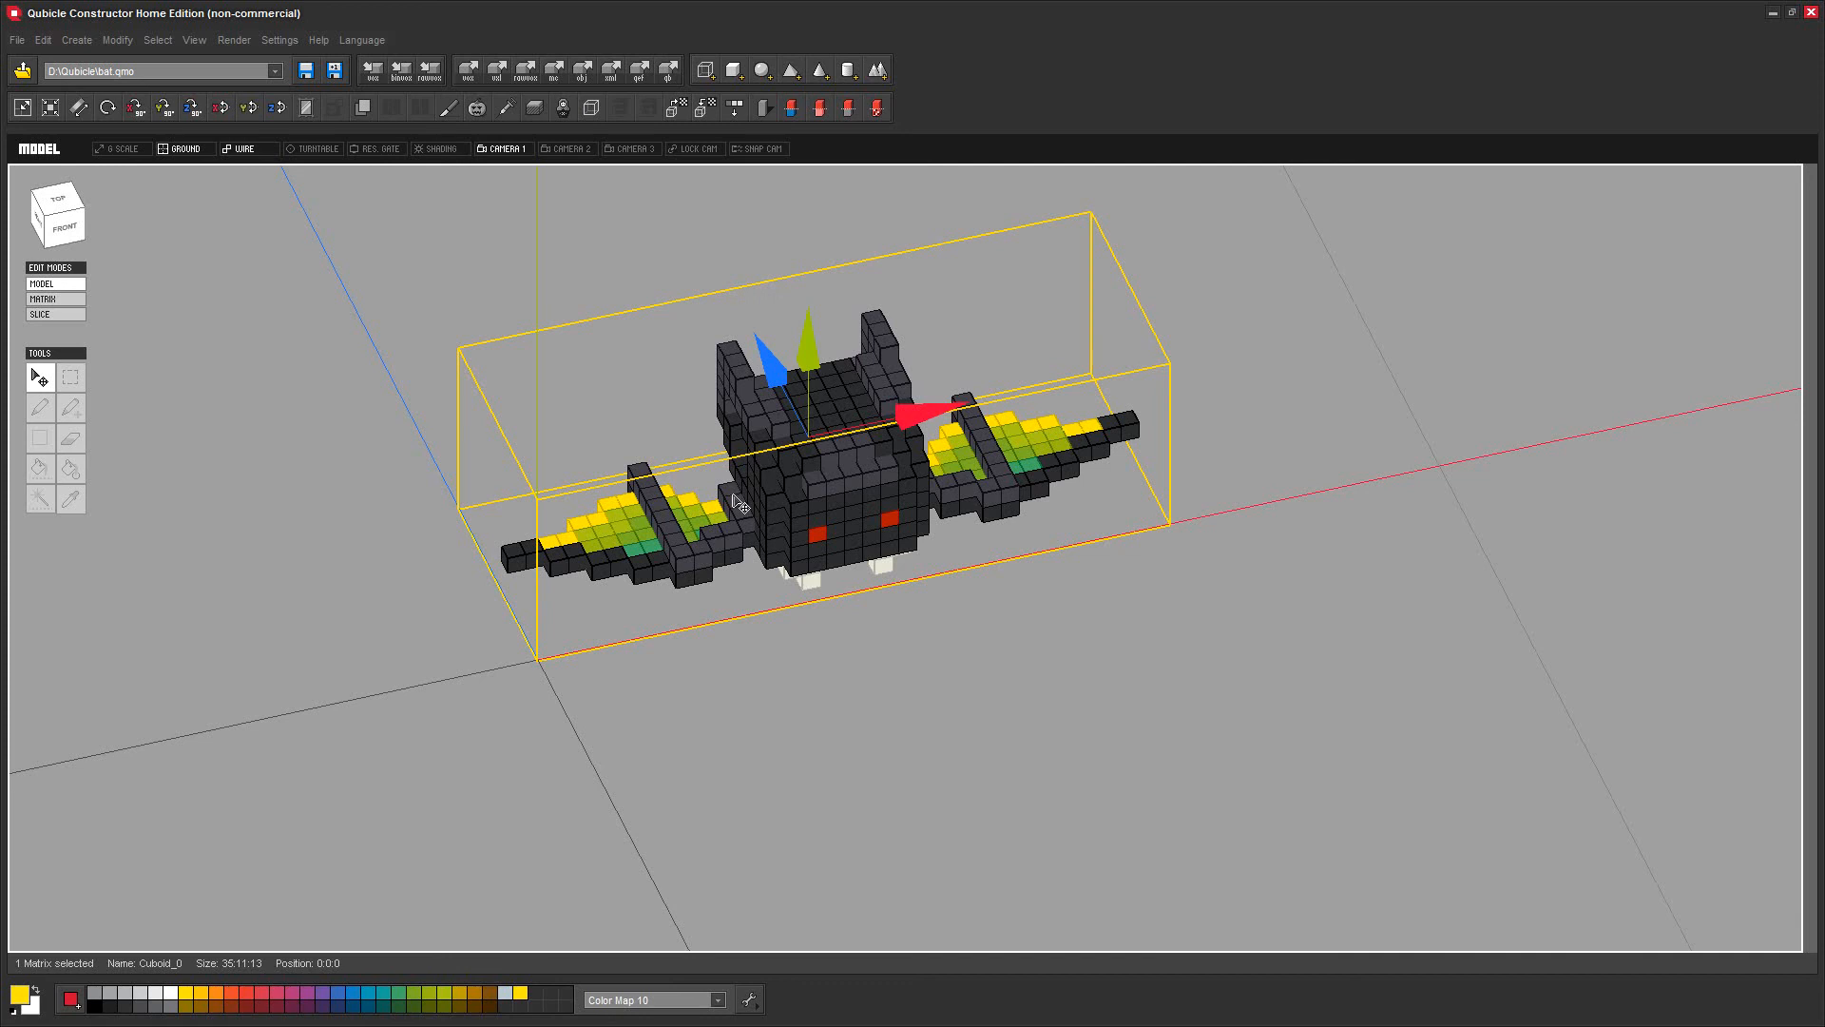
right_click_drag(758, 563, 880, 647)
left_click(875, 656)
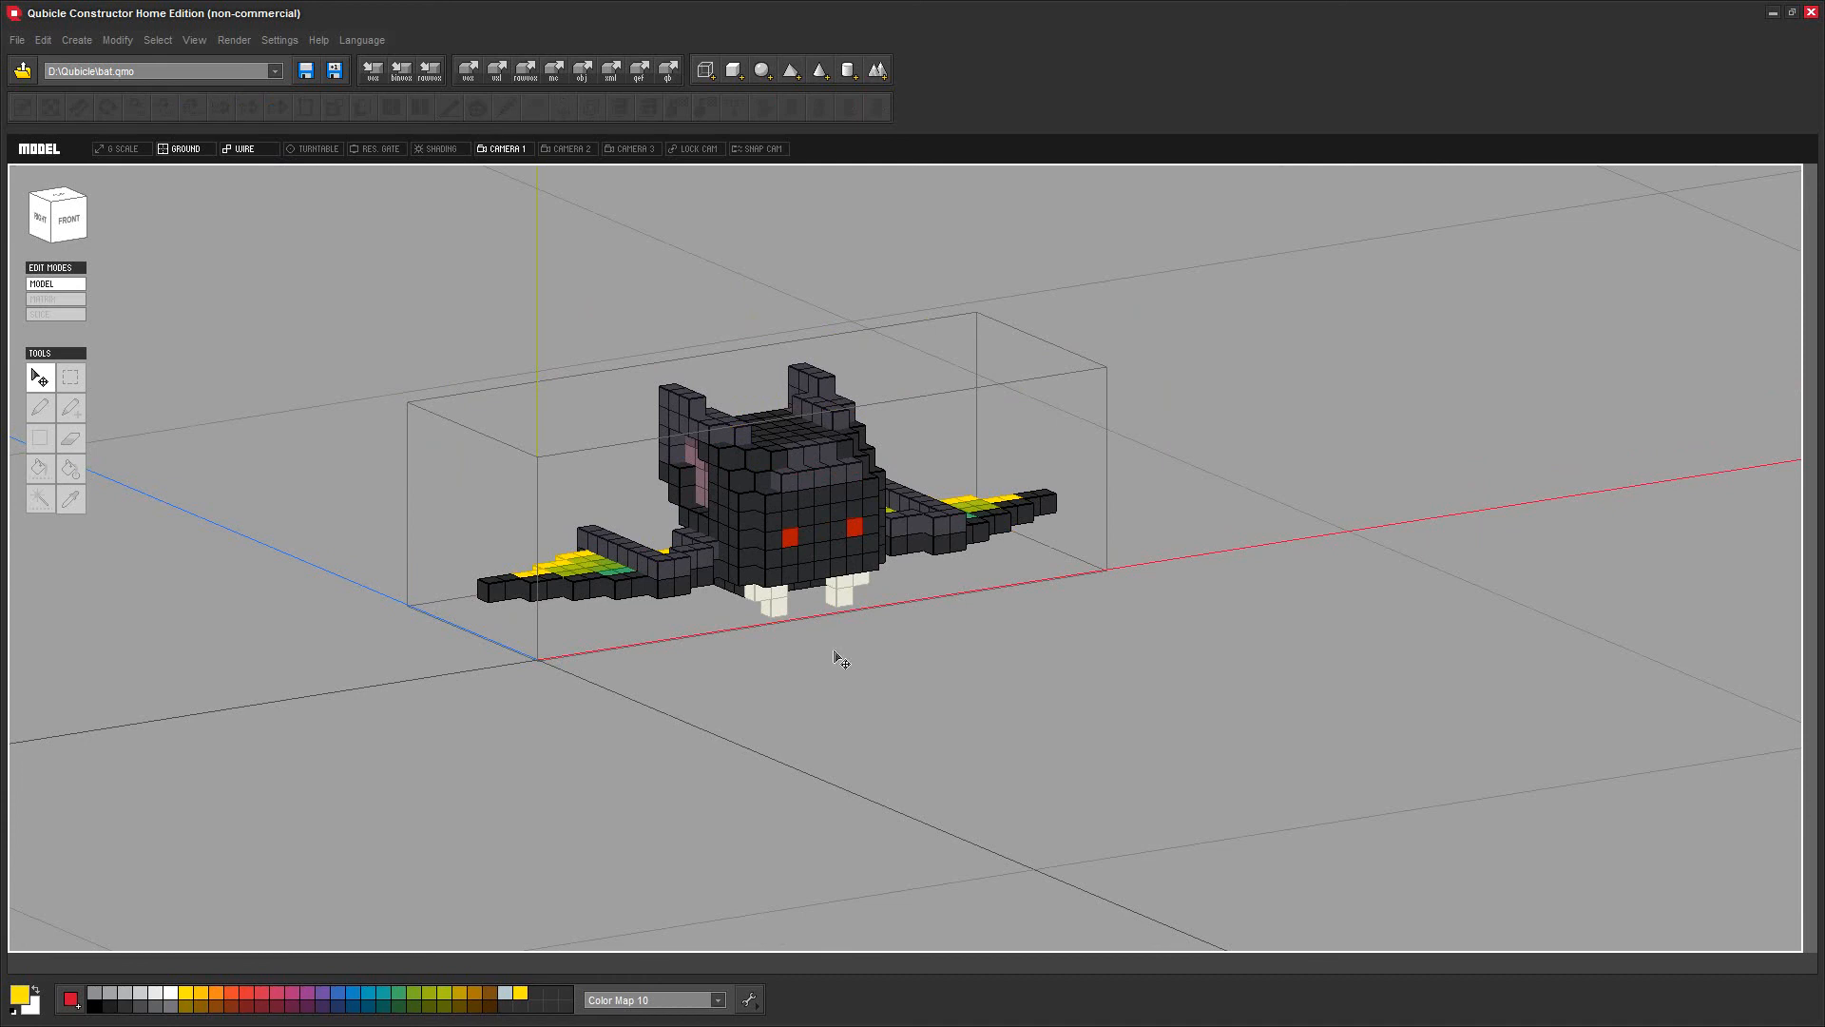
left_click(794, 539)
right_click_drag(970, 680, 875, 730)
left_click(861, 728)
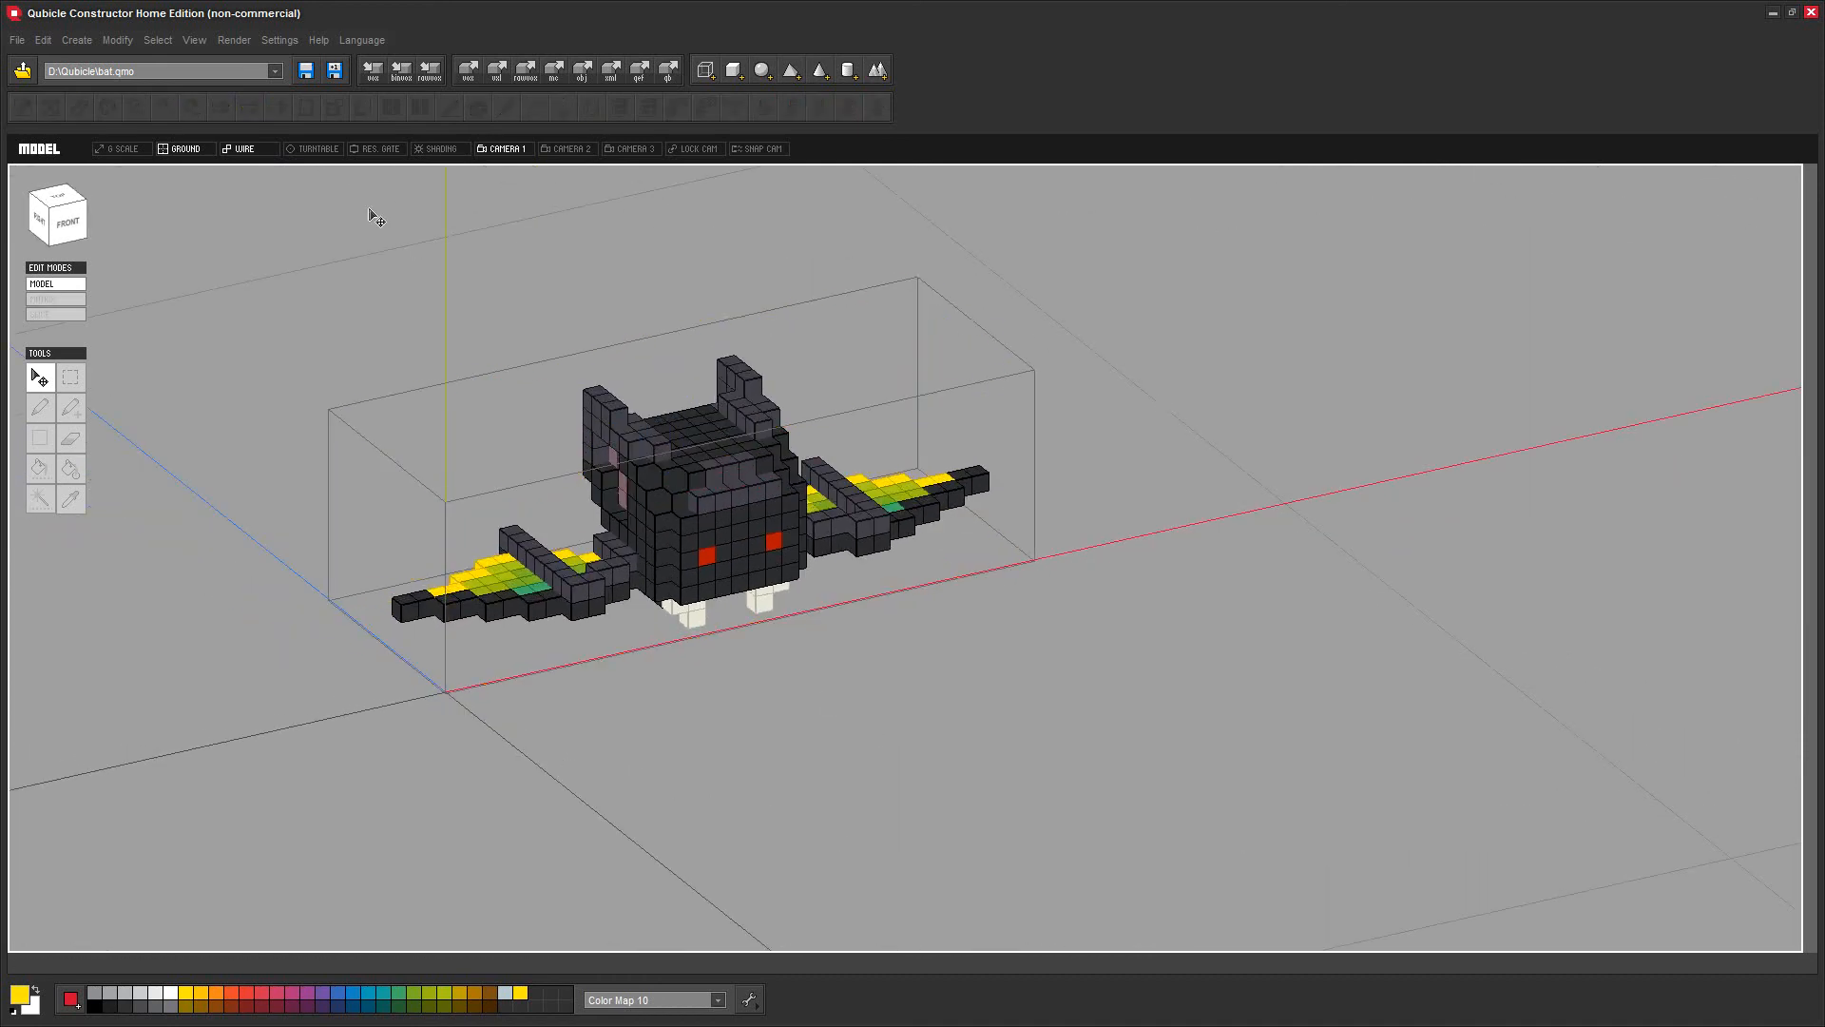
Run the turntable to spin the view around the bat, and stop it again
left_click(310, 150)
middle_click_drag(599, 682, 769, 630)
left_click(326, 154)
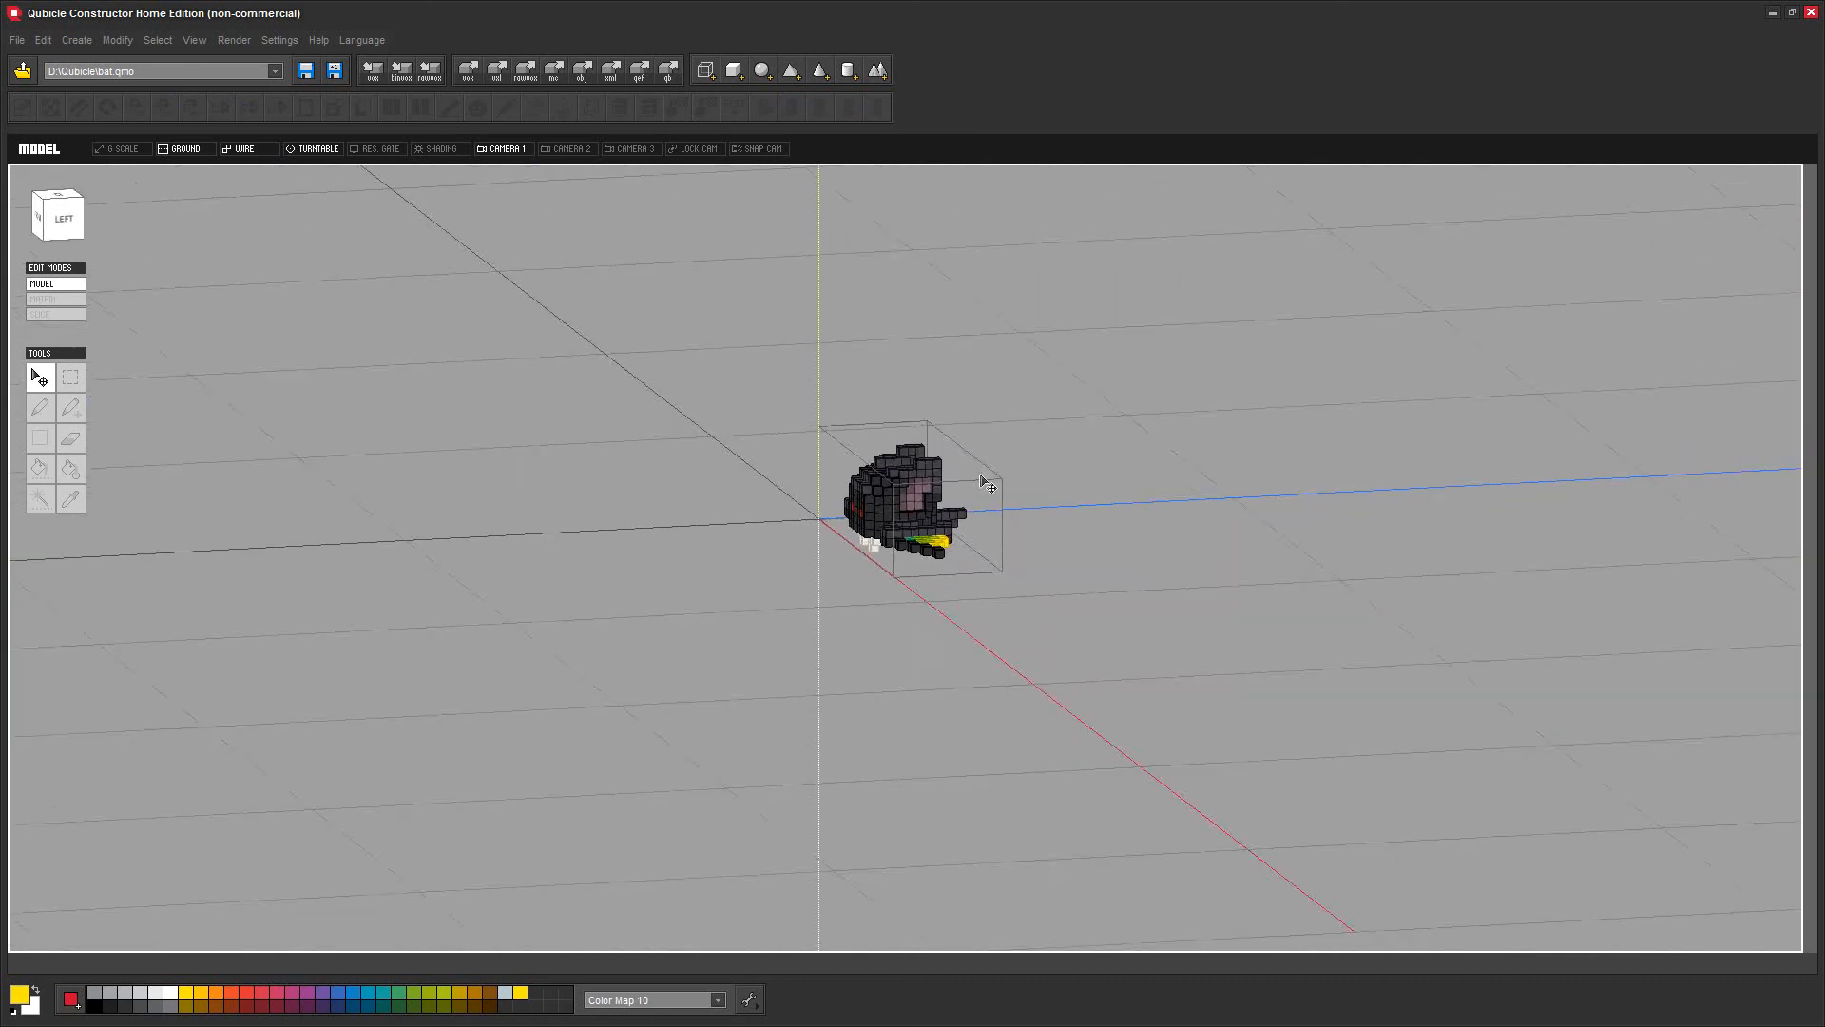
left_click(314, 150)
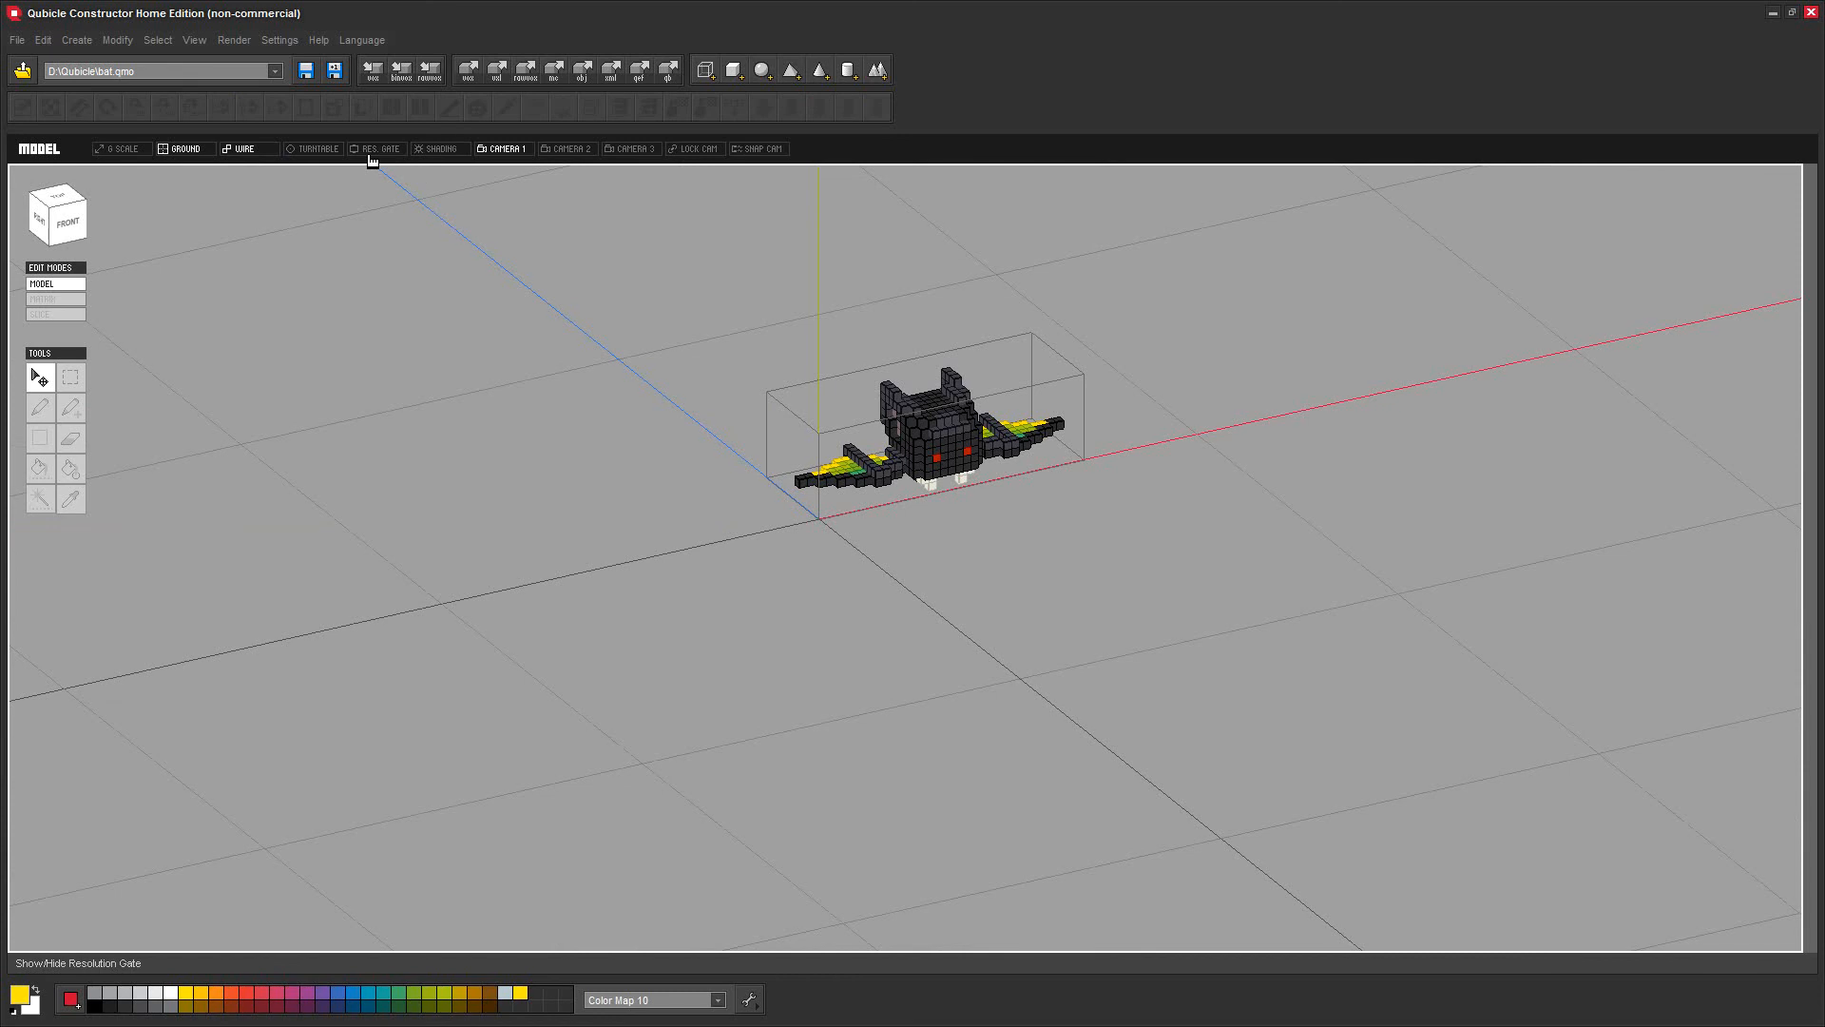
middle_click_drag(497, 294, 369, 394)
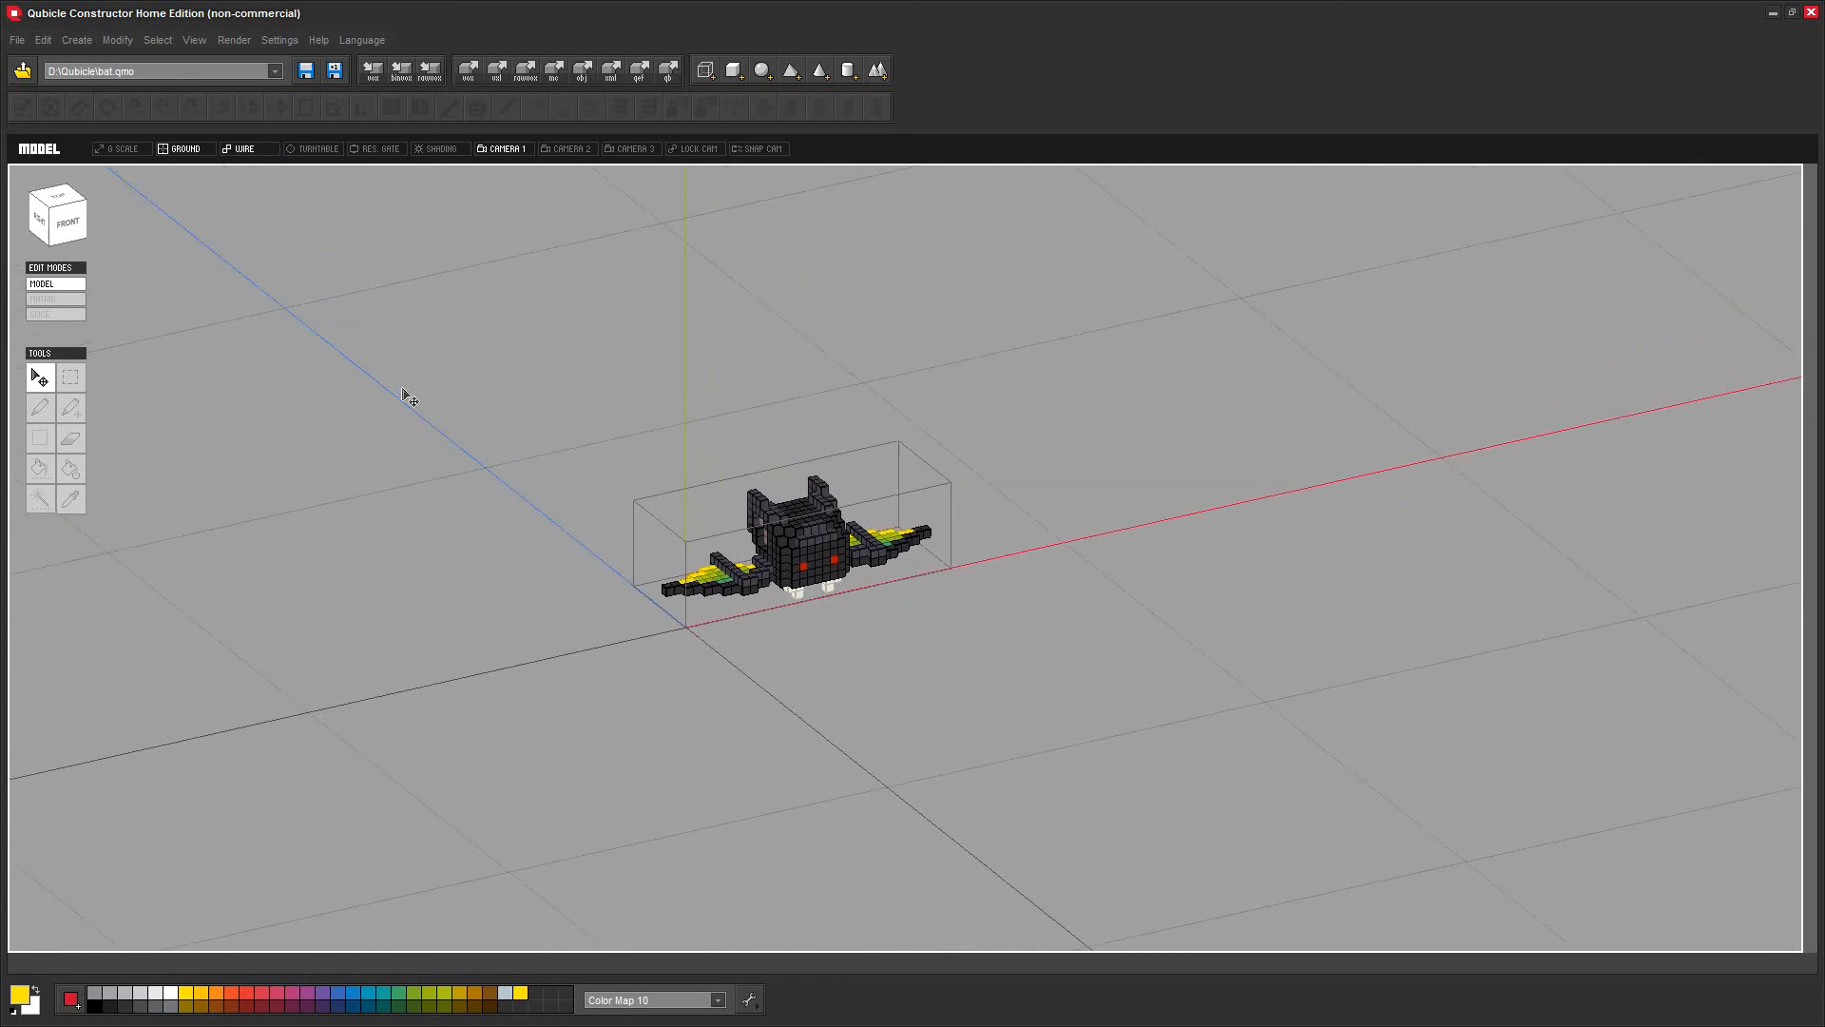
right_click_drag(492, 516, 485, 534)
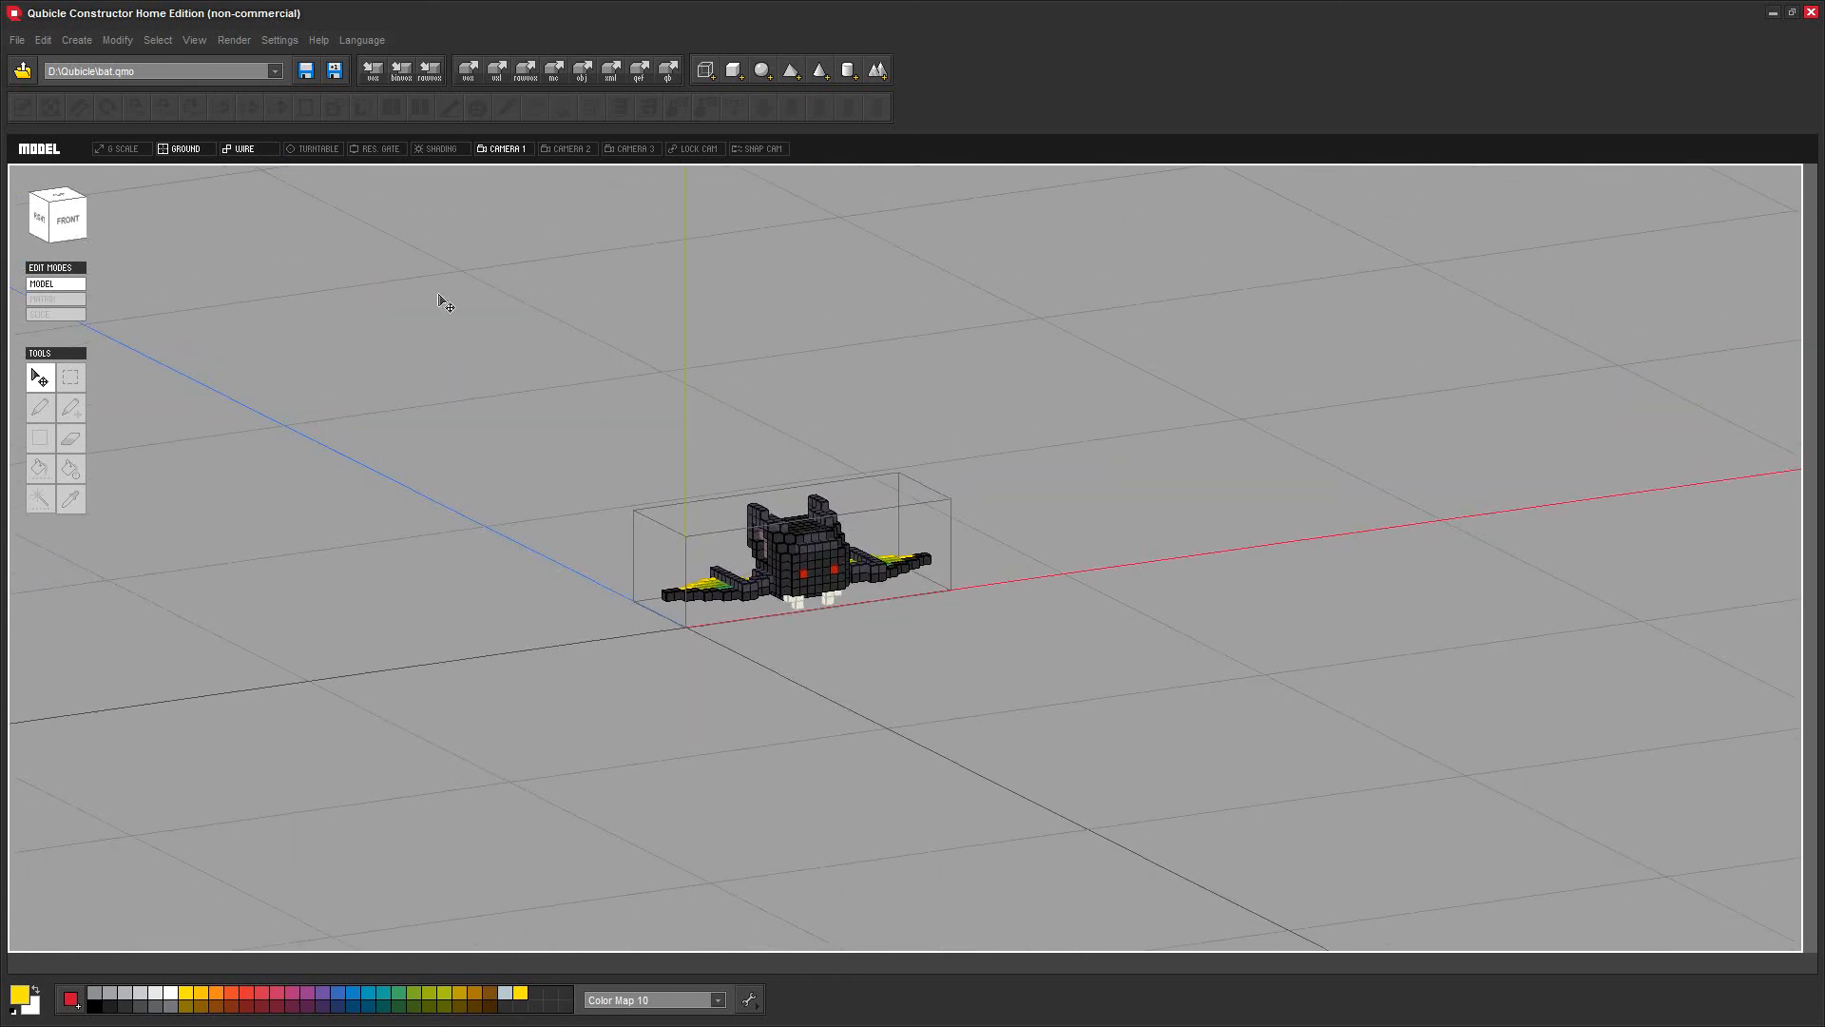
Show the resolution gate and frame the bat inside its 640x480 area
left_click(376, 149)
middle_click_drag(942, 636, 1119, 616)
scroll(1119, 619, "down", 4)
middle_click_drag(942, 684, 1037, 671)
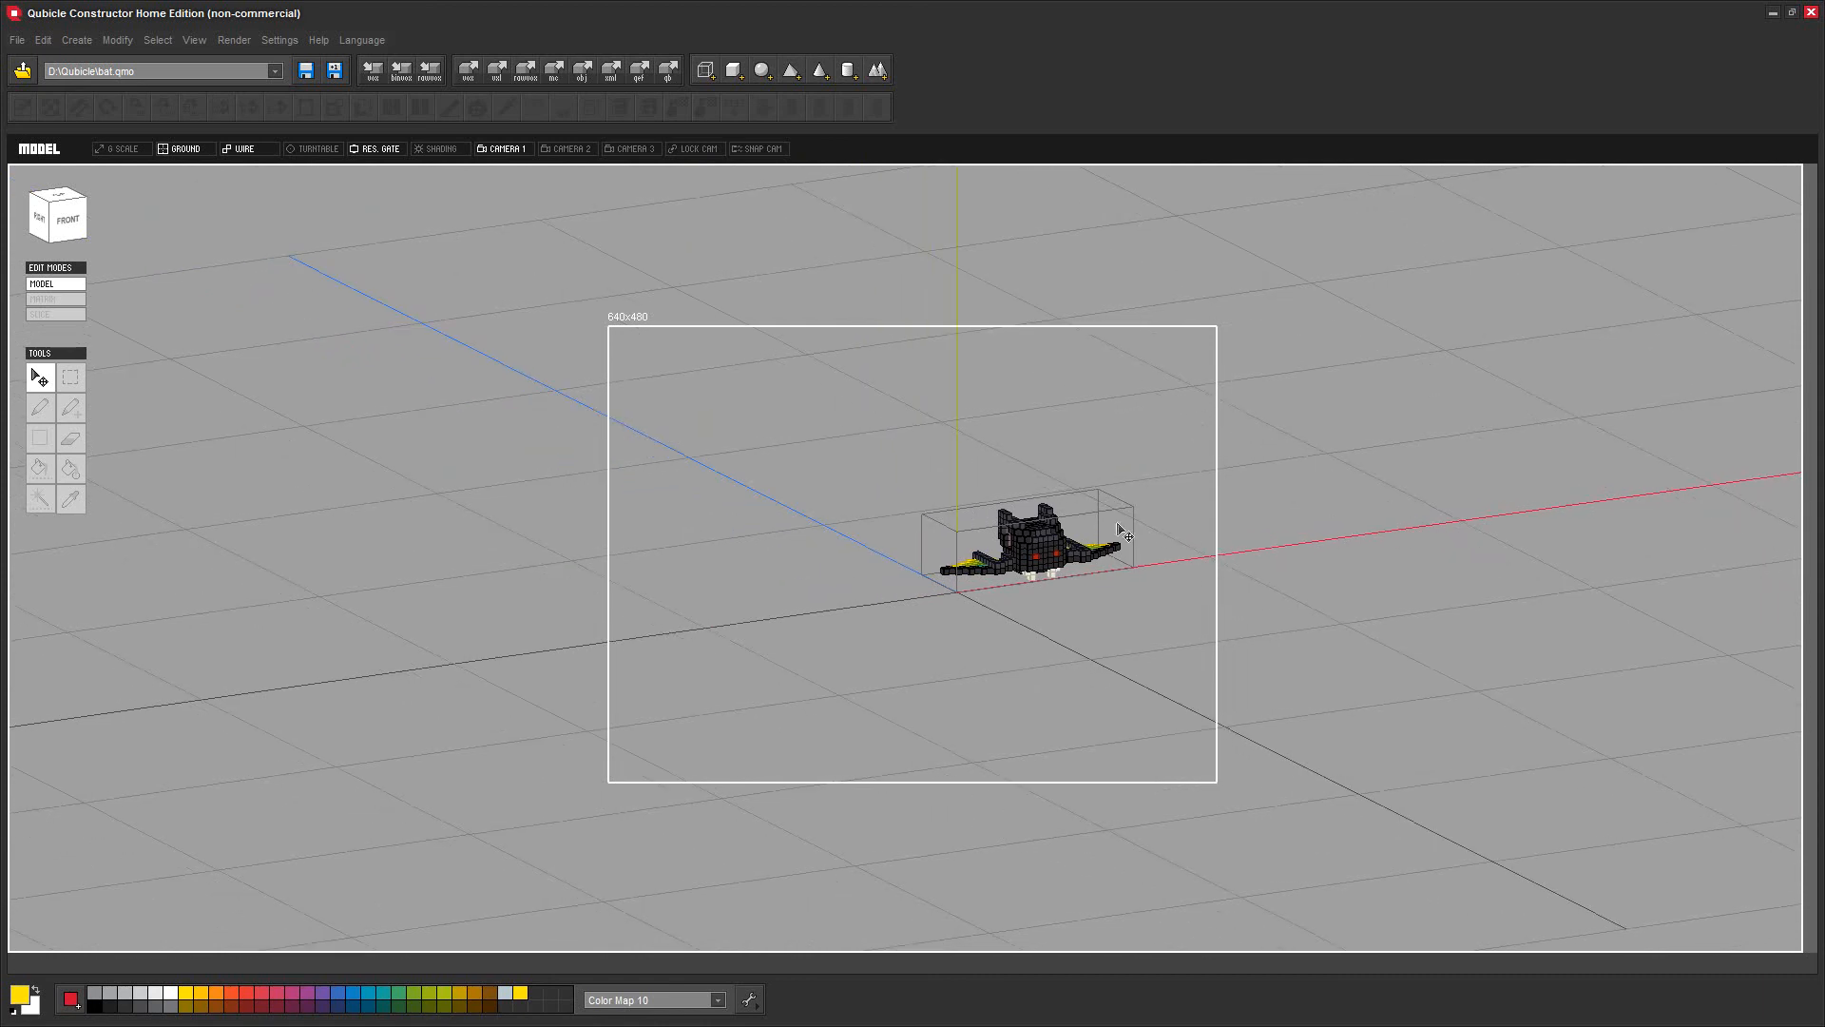
Start the turntable with the resolution gate visible and reframe the rotating bat closer
left_click(314, 150)
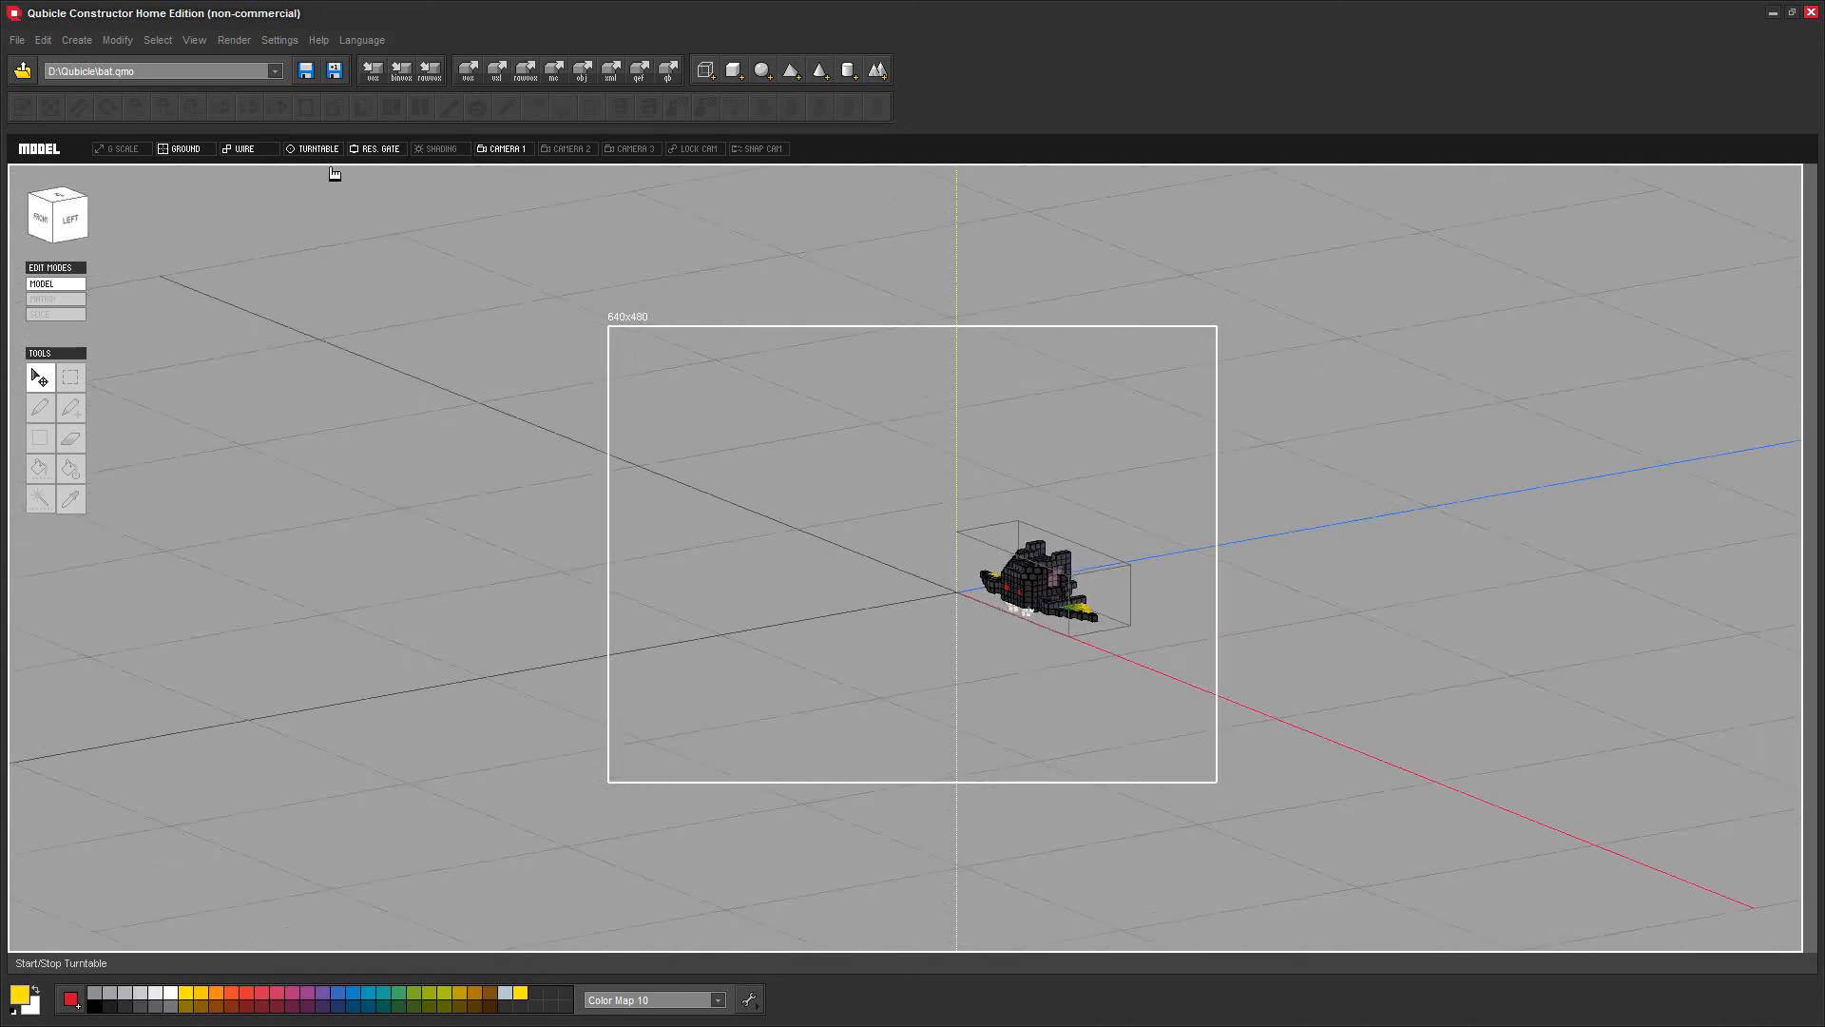
scroll(1084, 627, "up", 3)
middle_click_drag(1070, 633, 1045, 635)
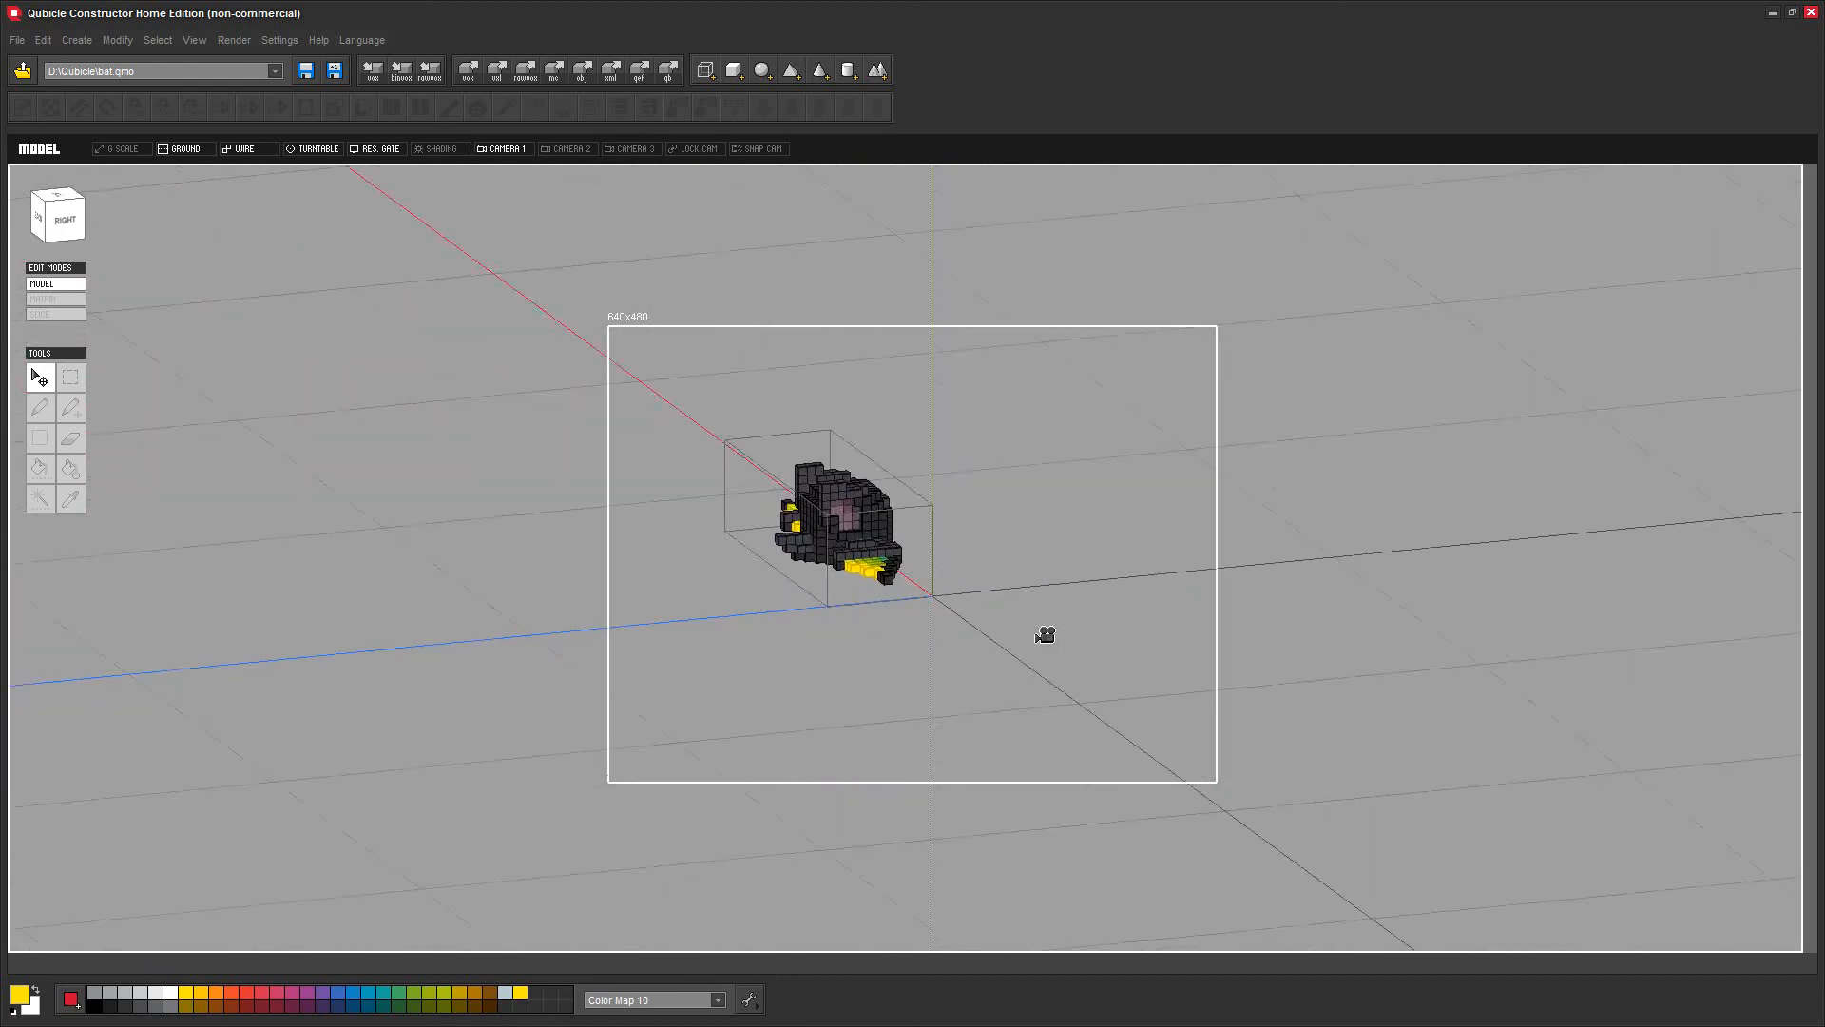
Stop the turntable preview and render the bat's turntable animation as the animated GIF test.gif in the Qubicle folder
right_click_drag(1210, 656, 853, 644)
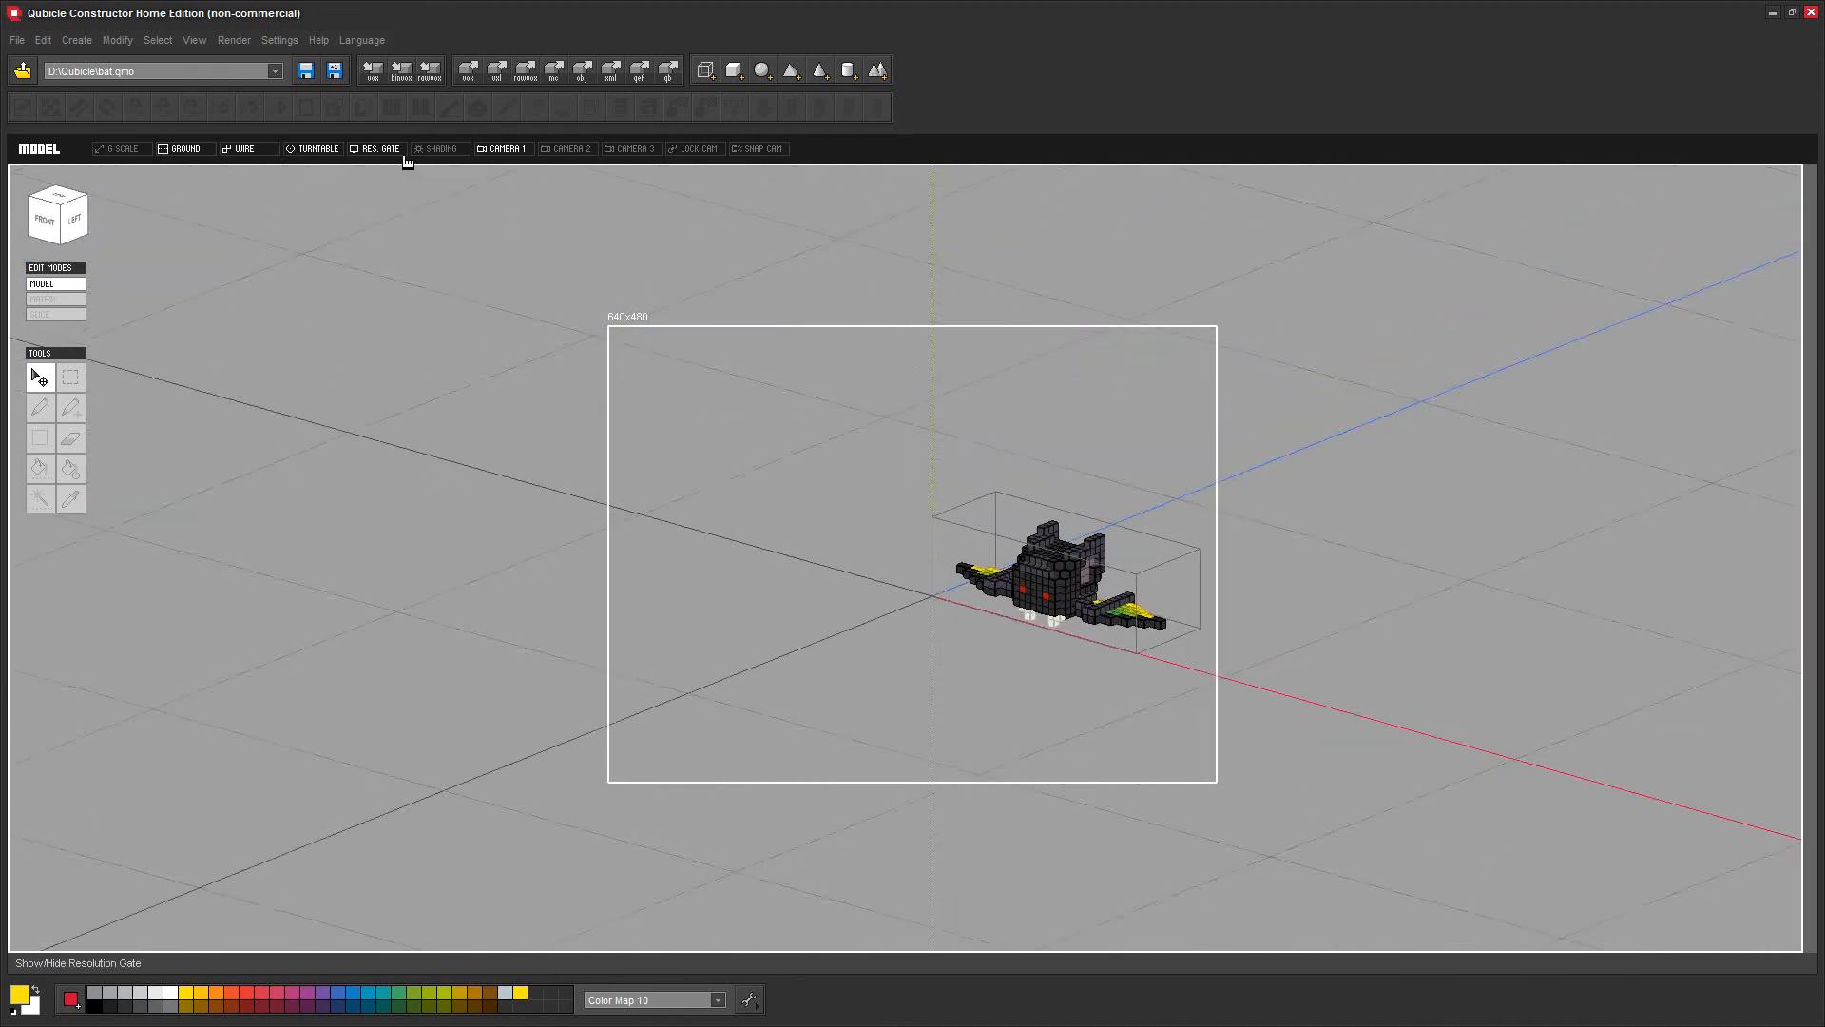
left_click(314, 149)
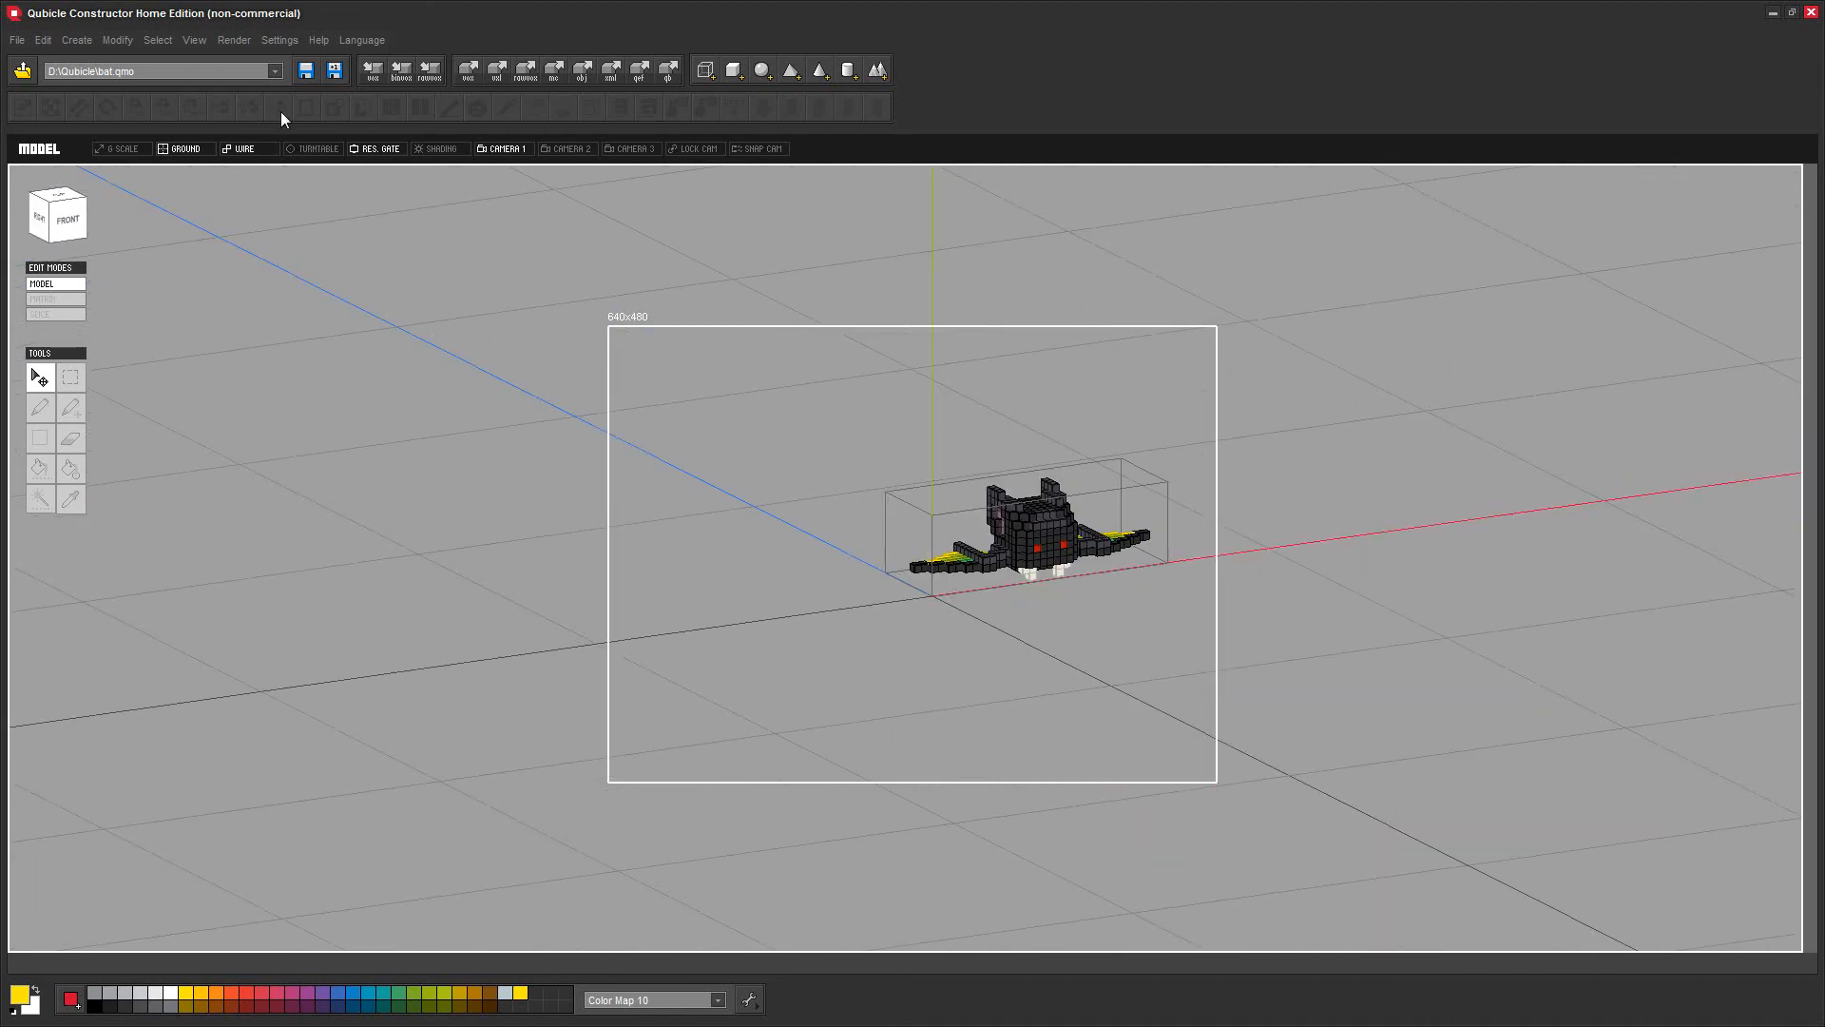
left_click(234, 40)
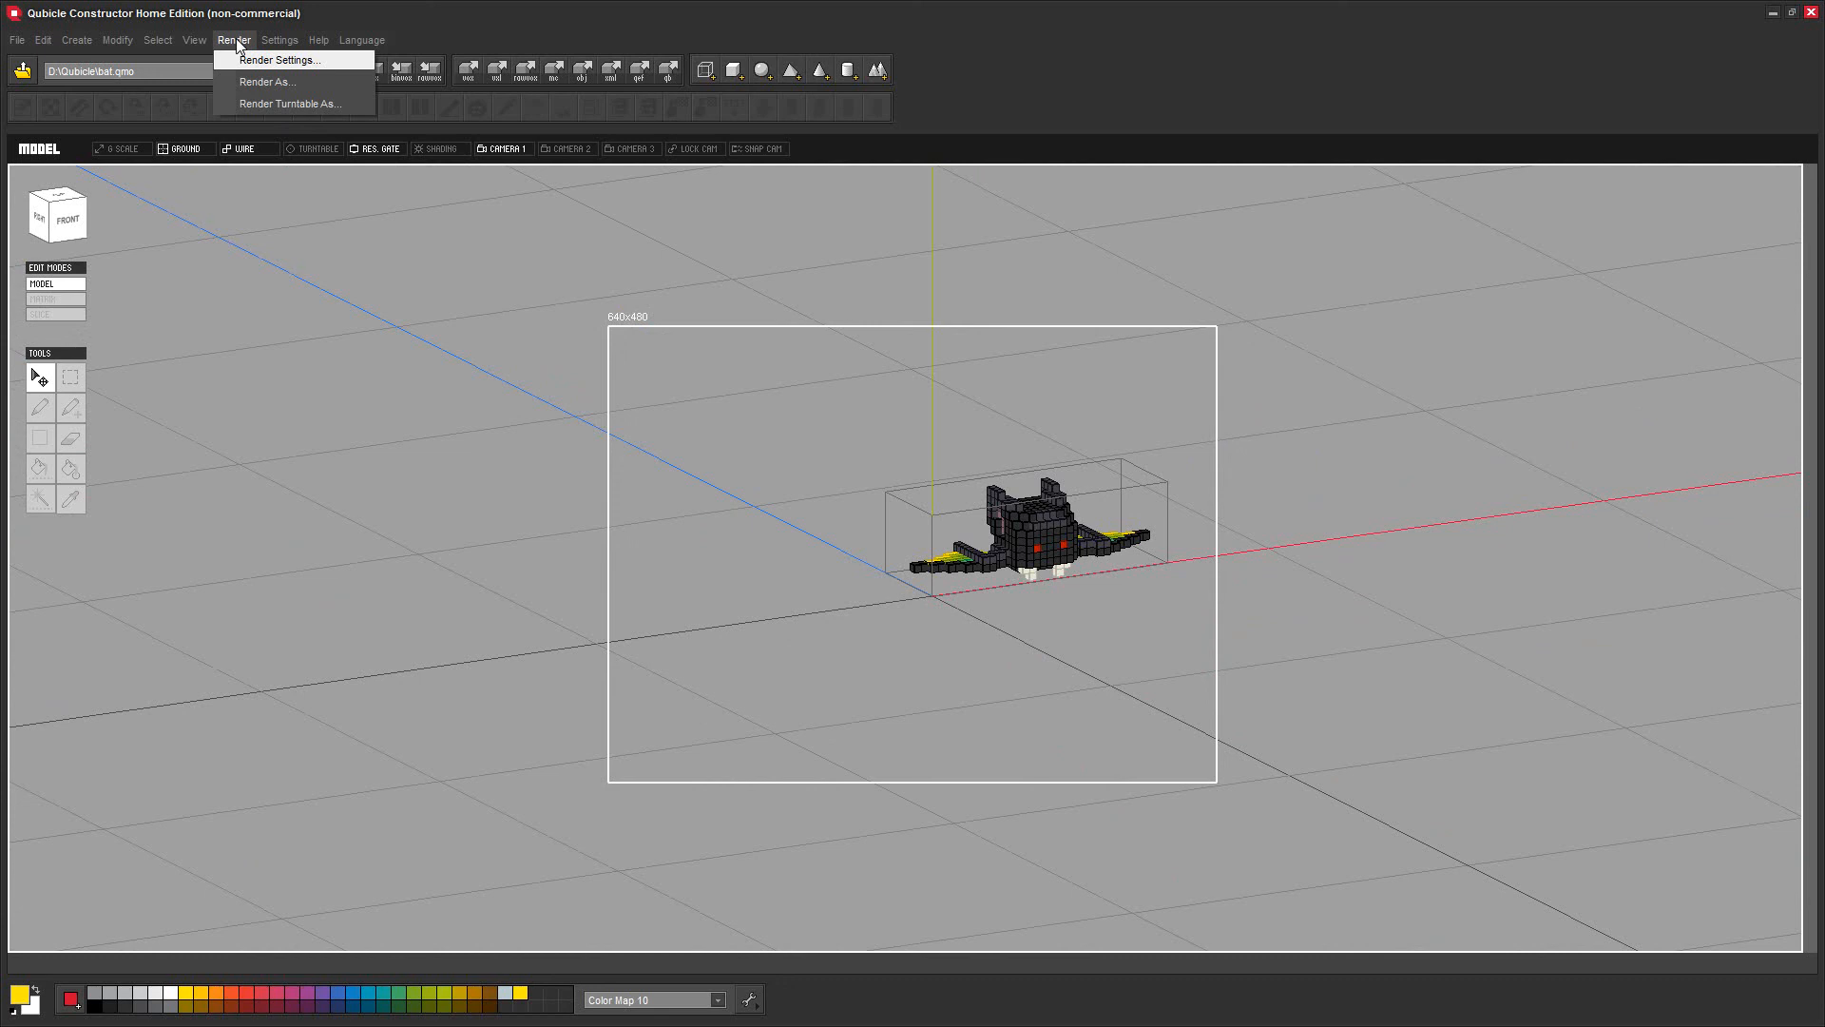
left_click(283, 104)
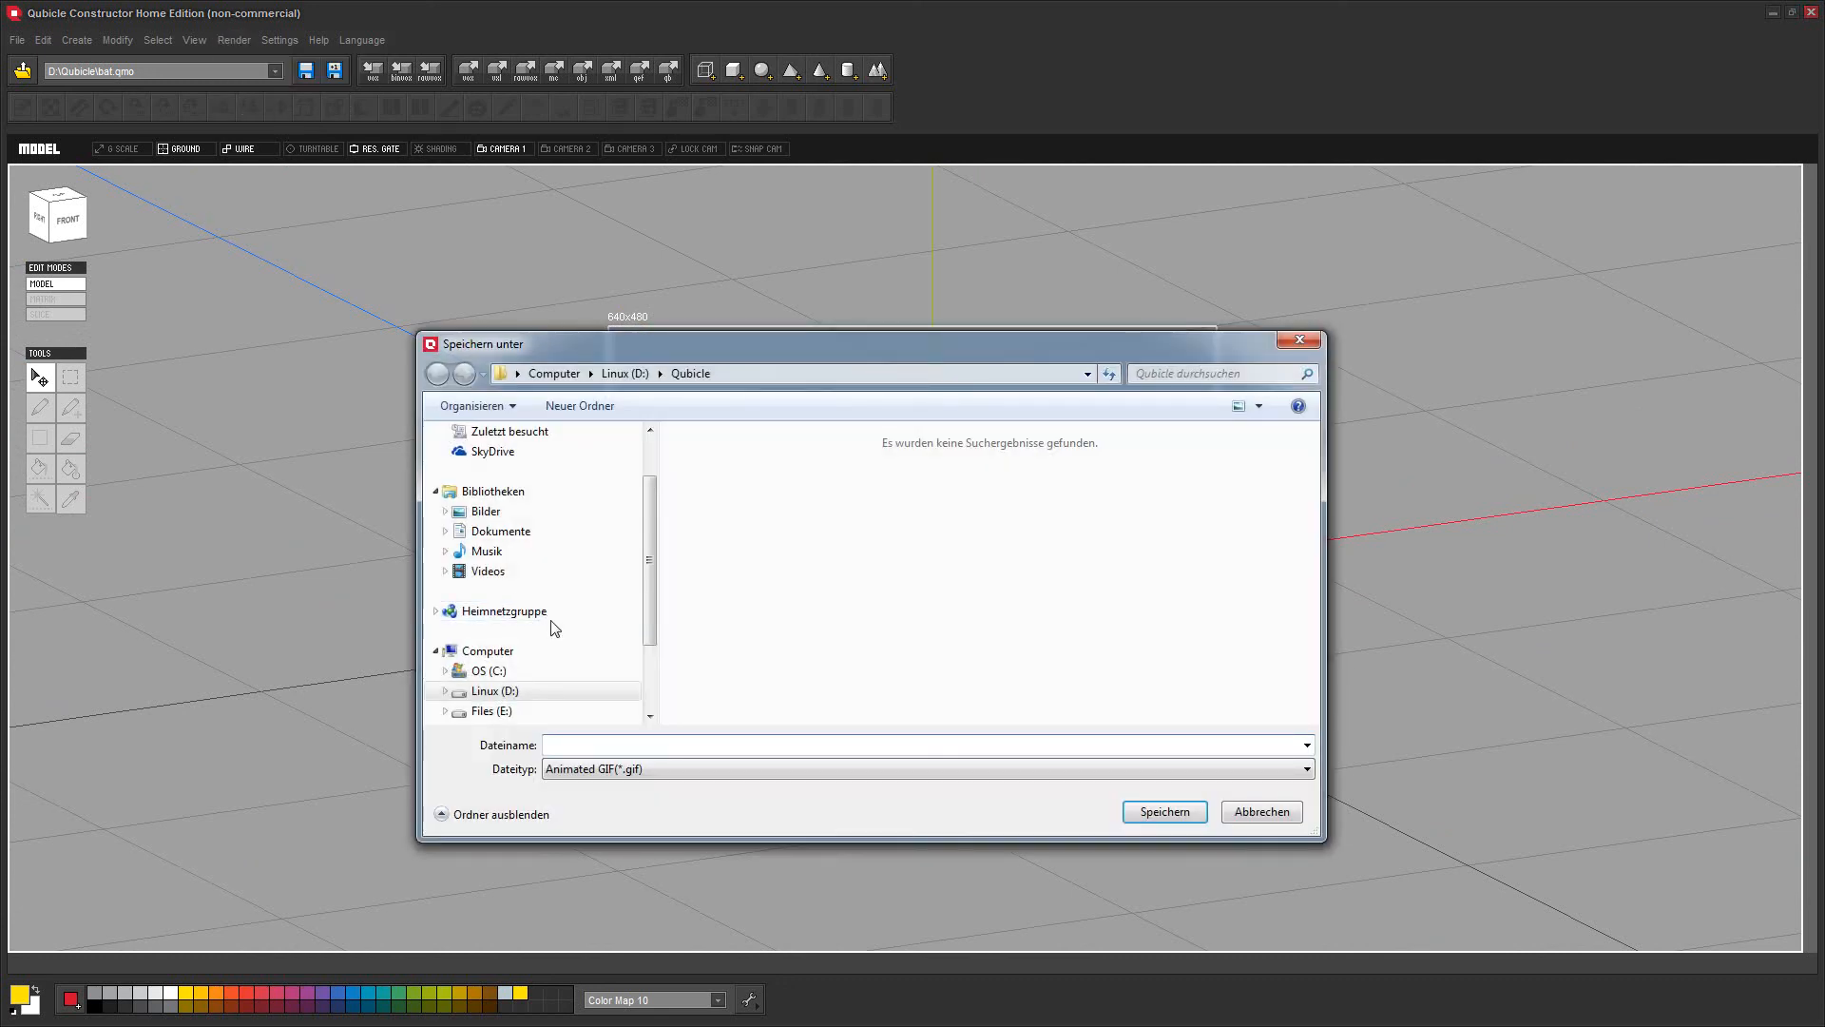
left_click(1164, 812)
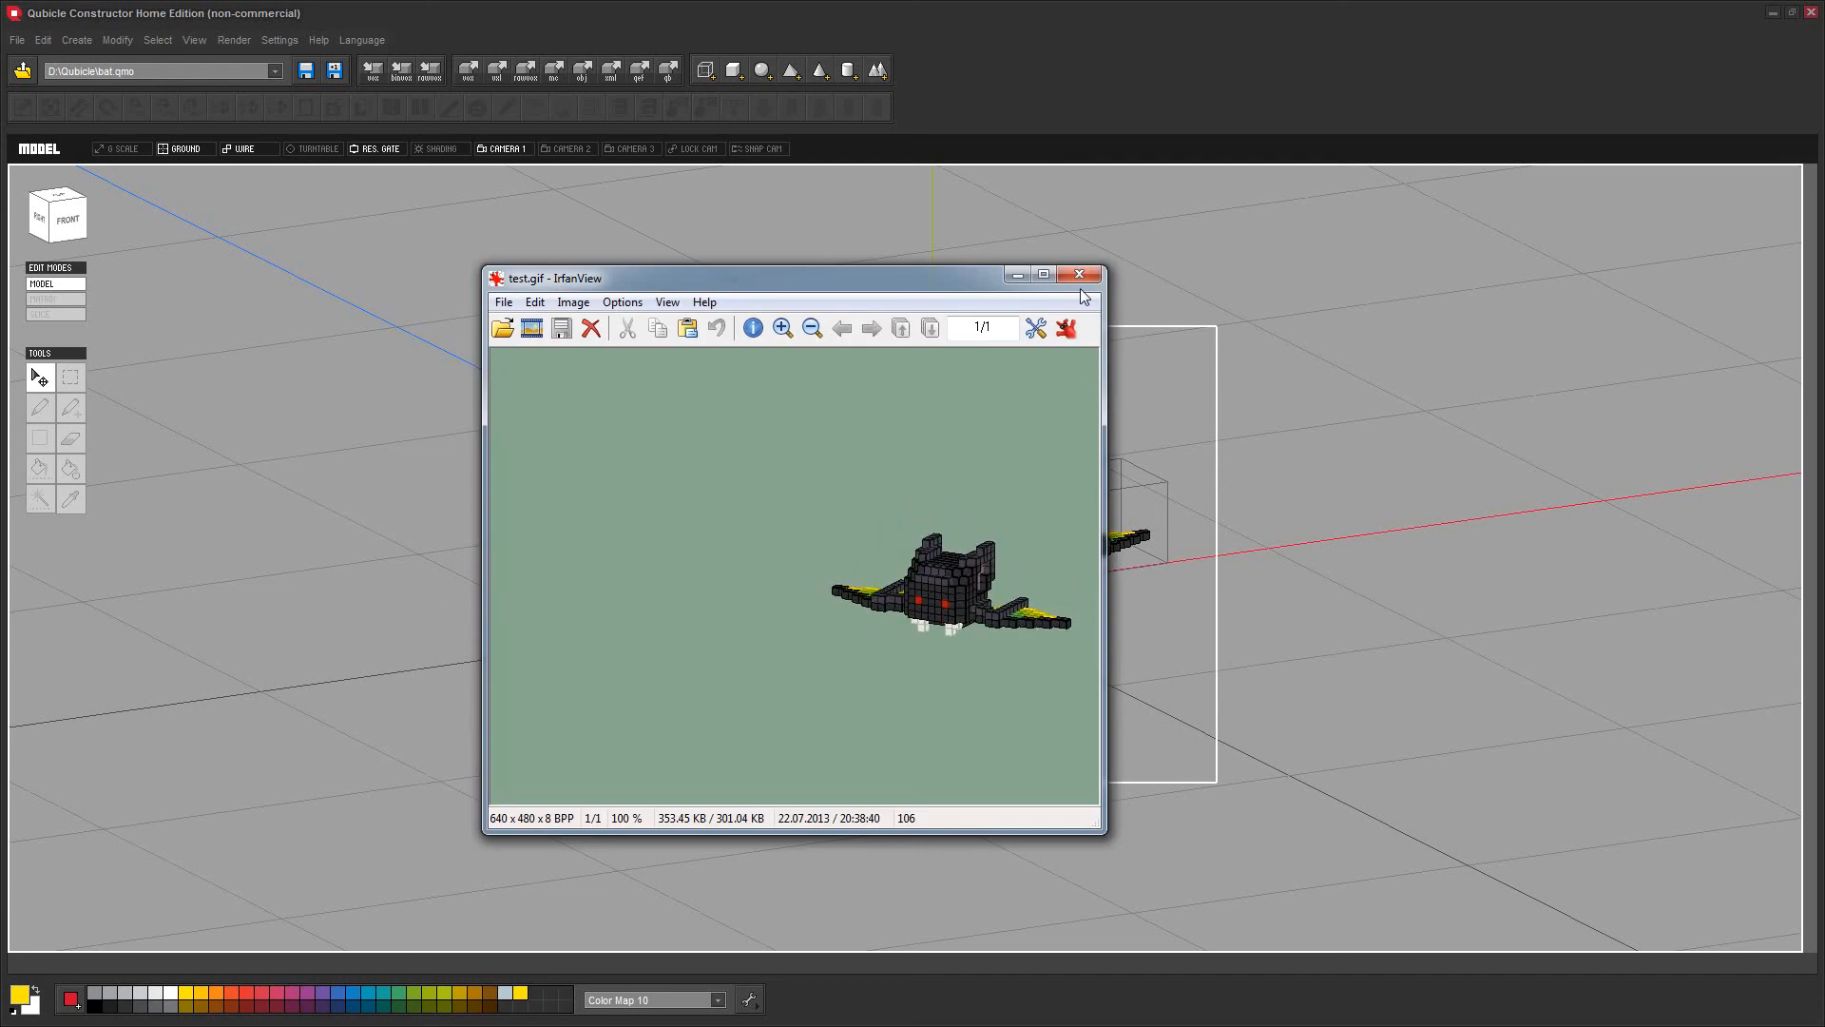
left_click(1079, 276)
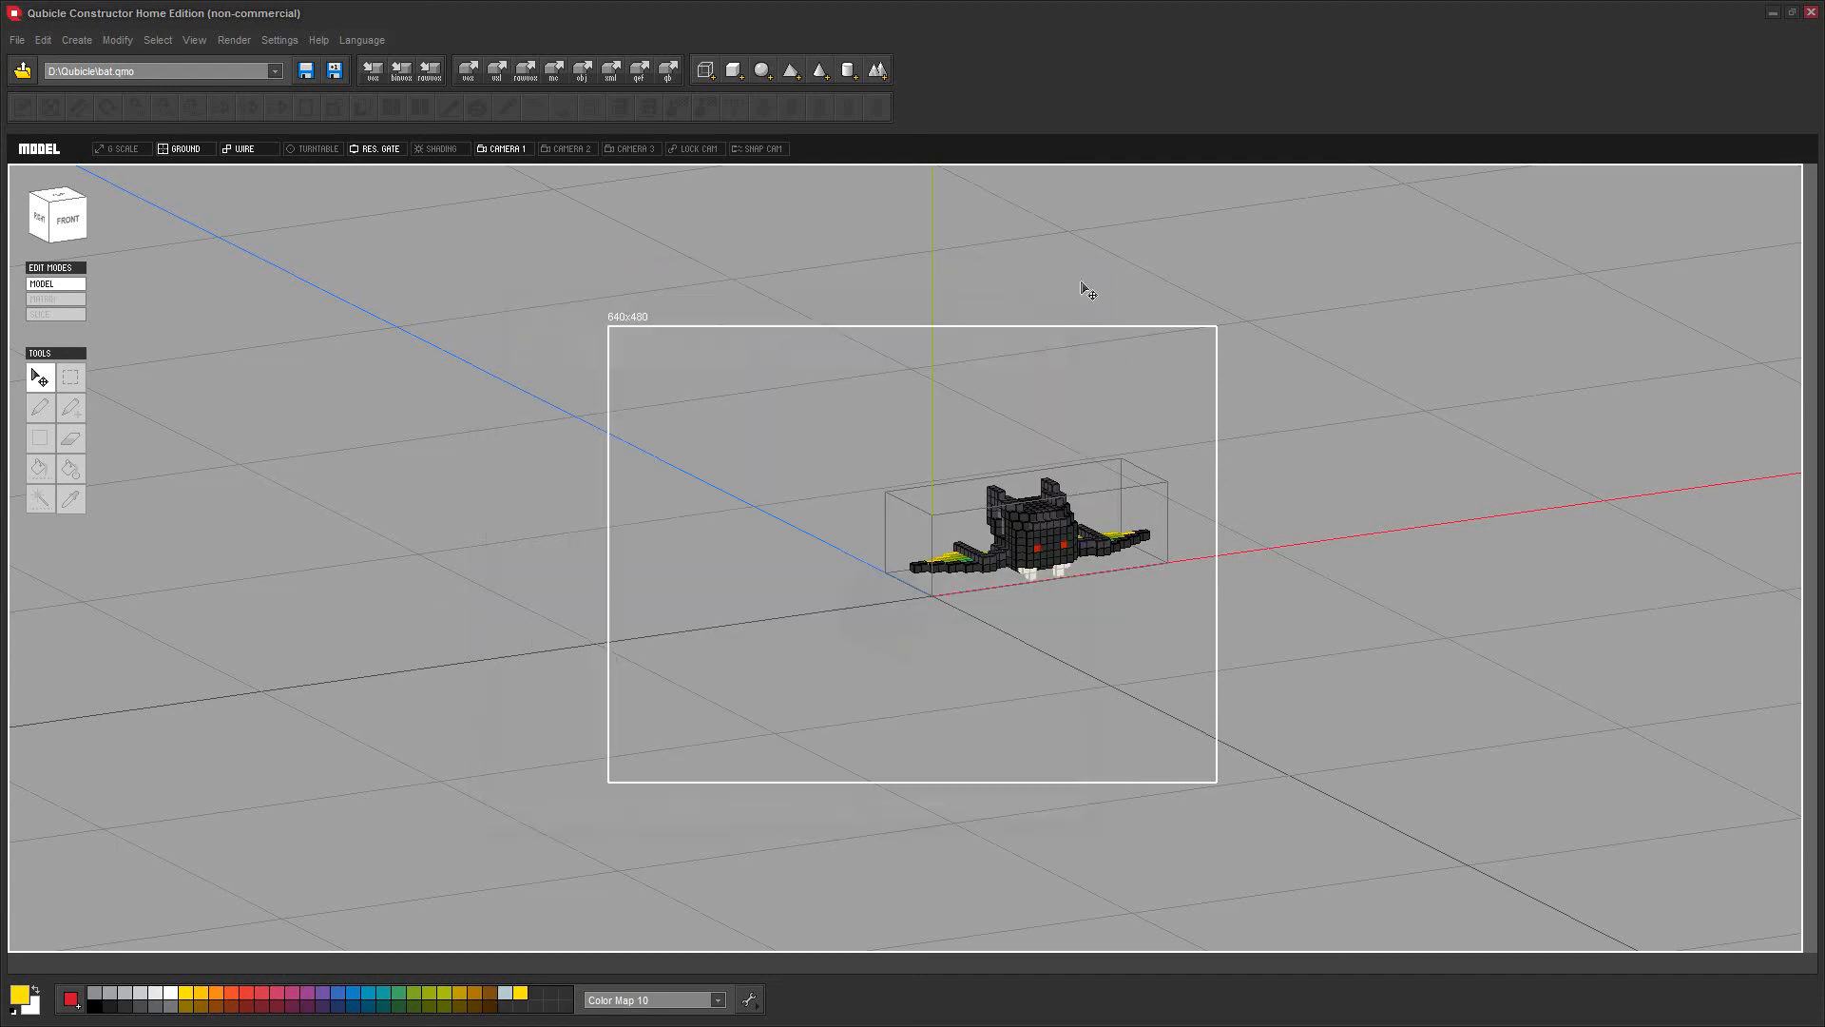
Select and deselect the bat's matrix, and hide the resolution gate
left_click(1150, 569)
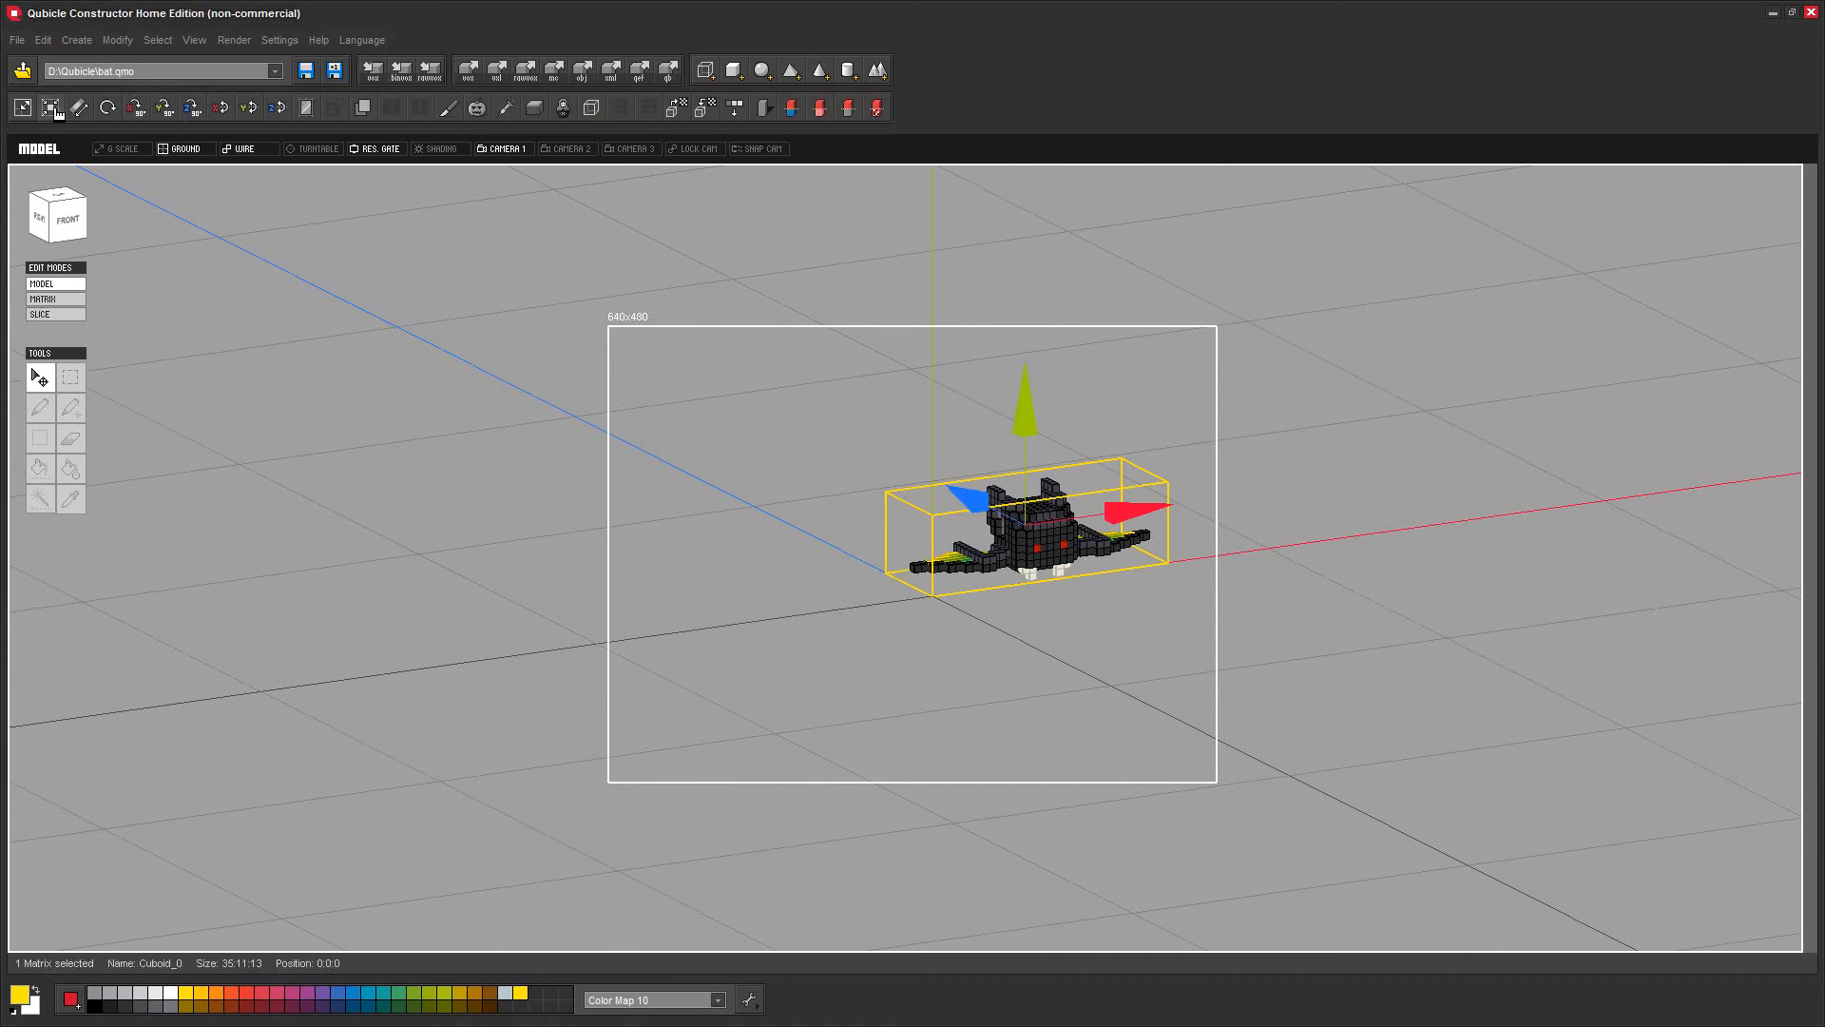
left_click(200, 206)
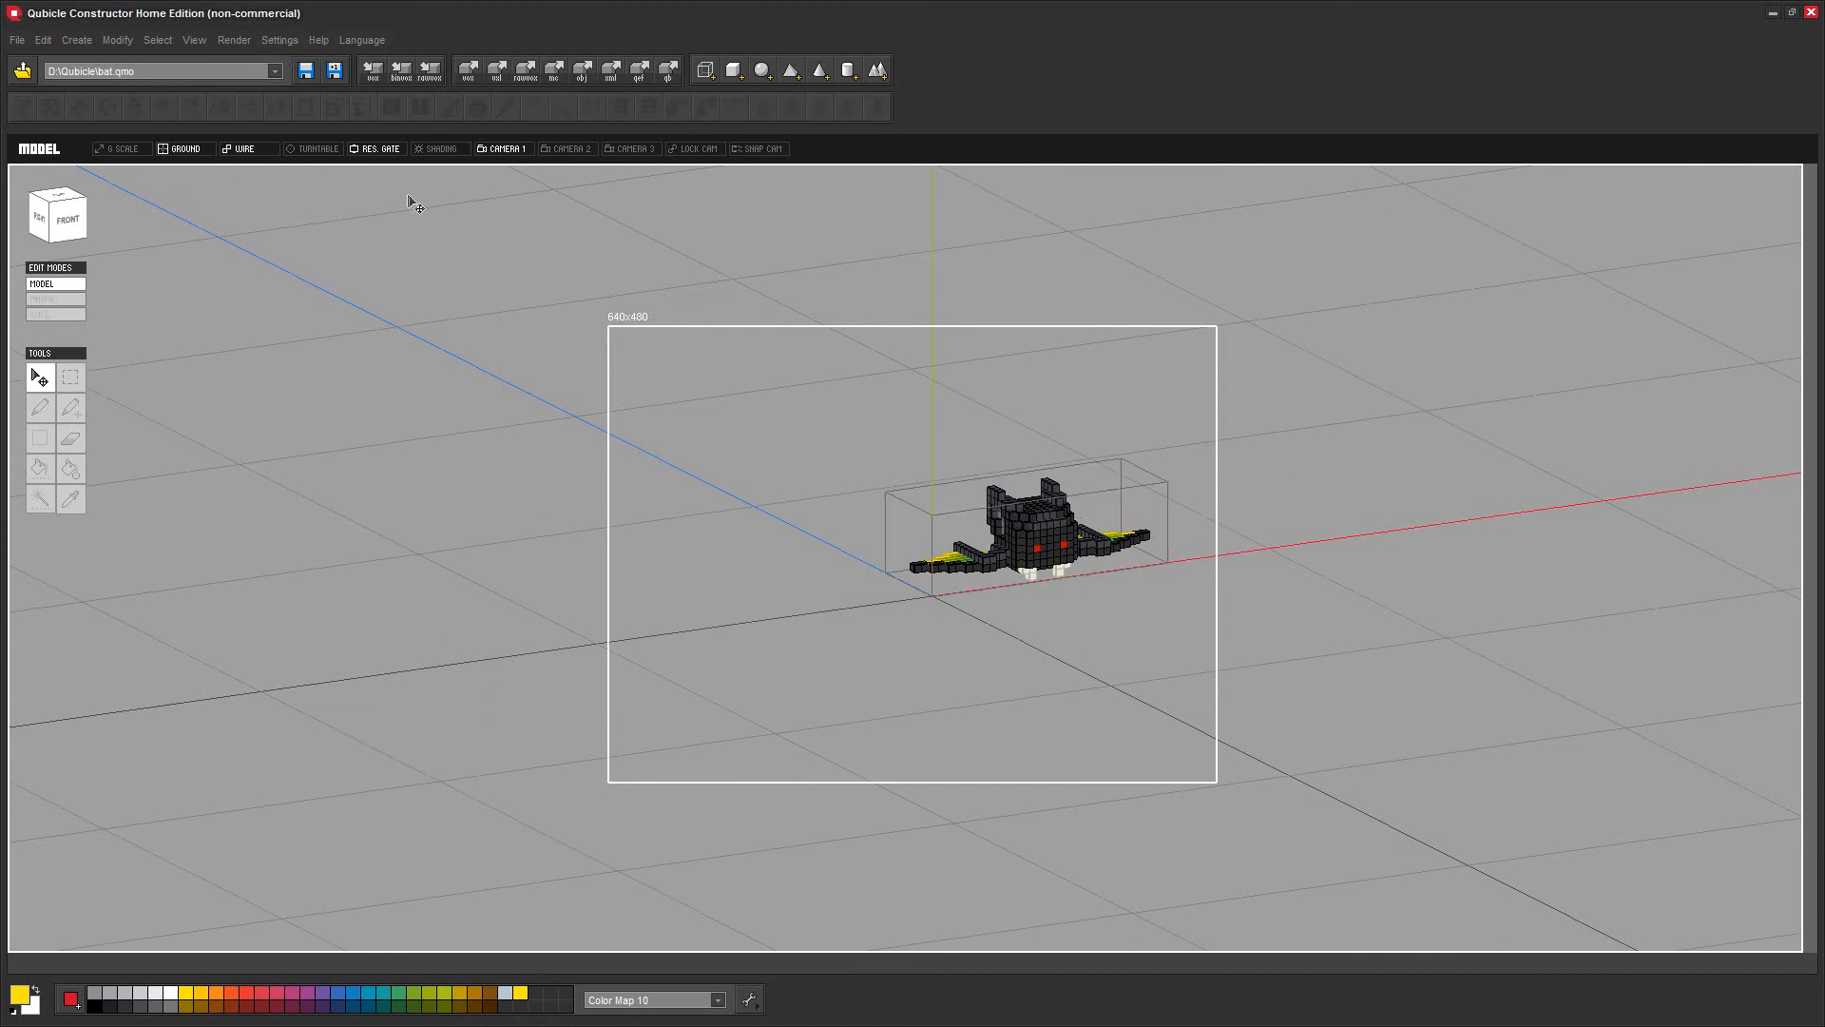
left_click(385, 150)
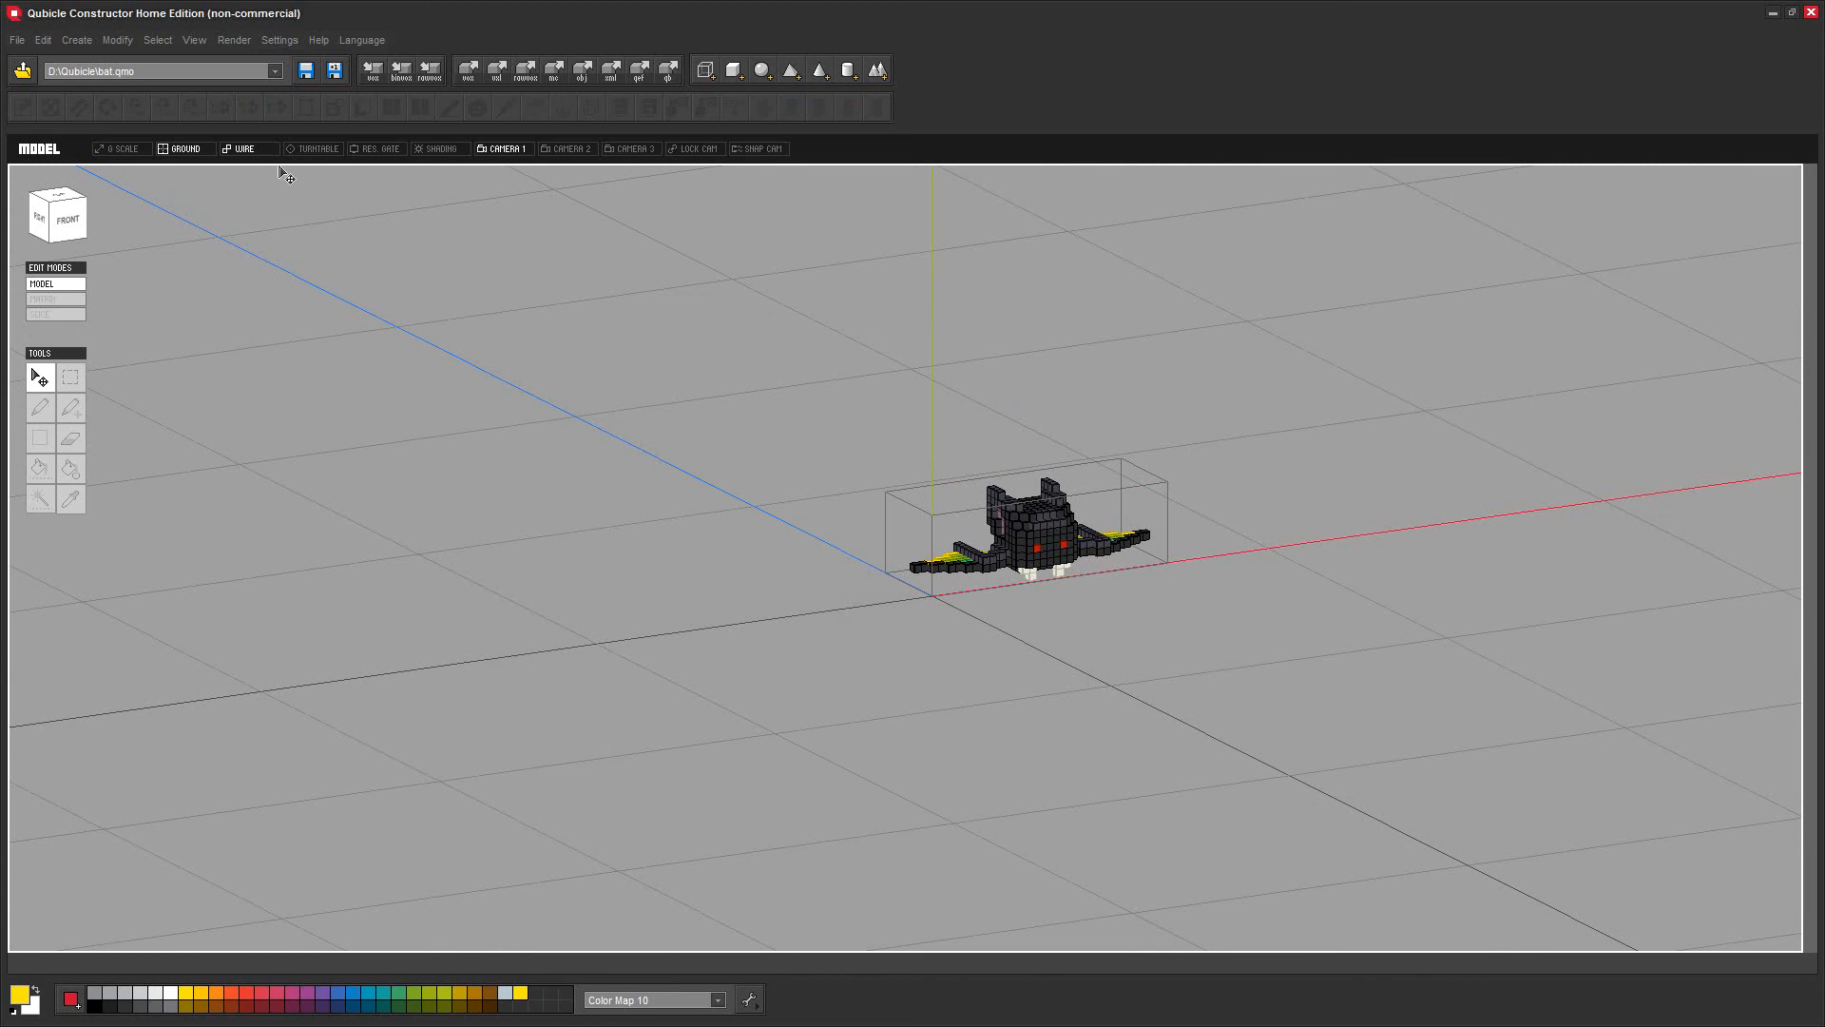
Render the current view of the bat as a PNG image named test, and close the opened picture
left_click(265, 44)
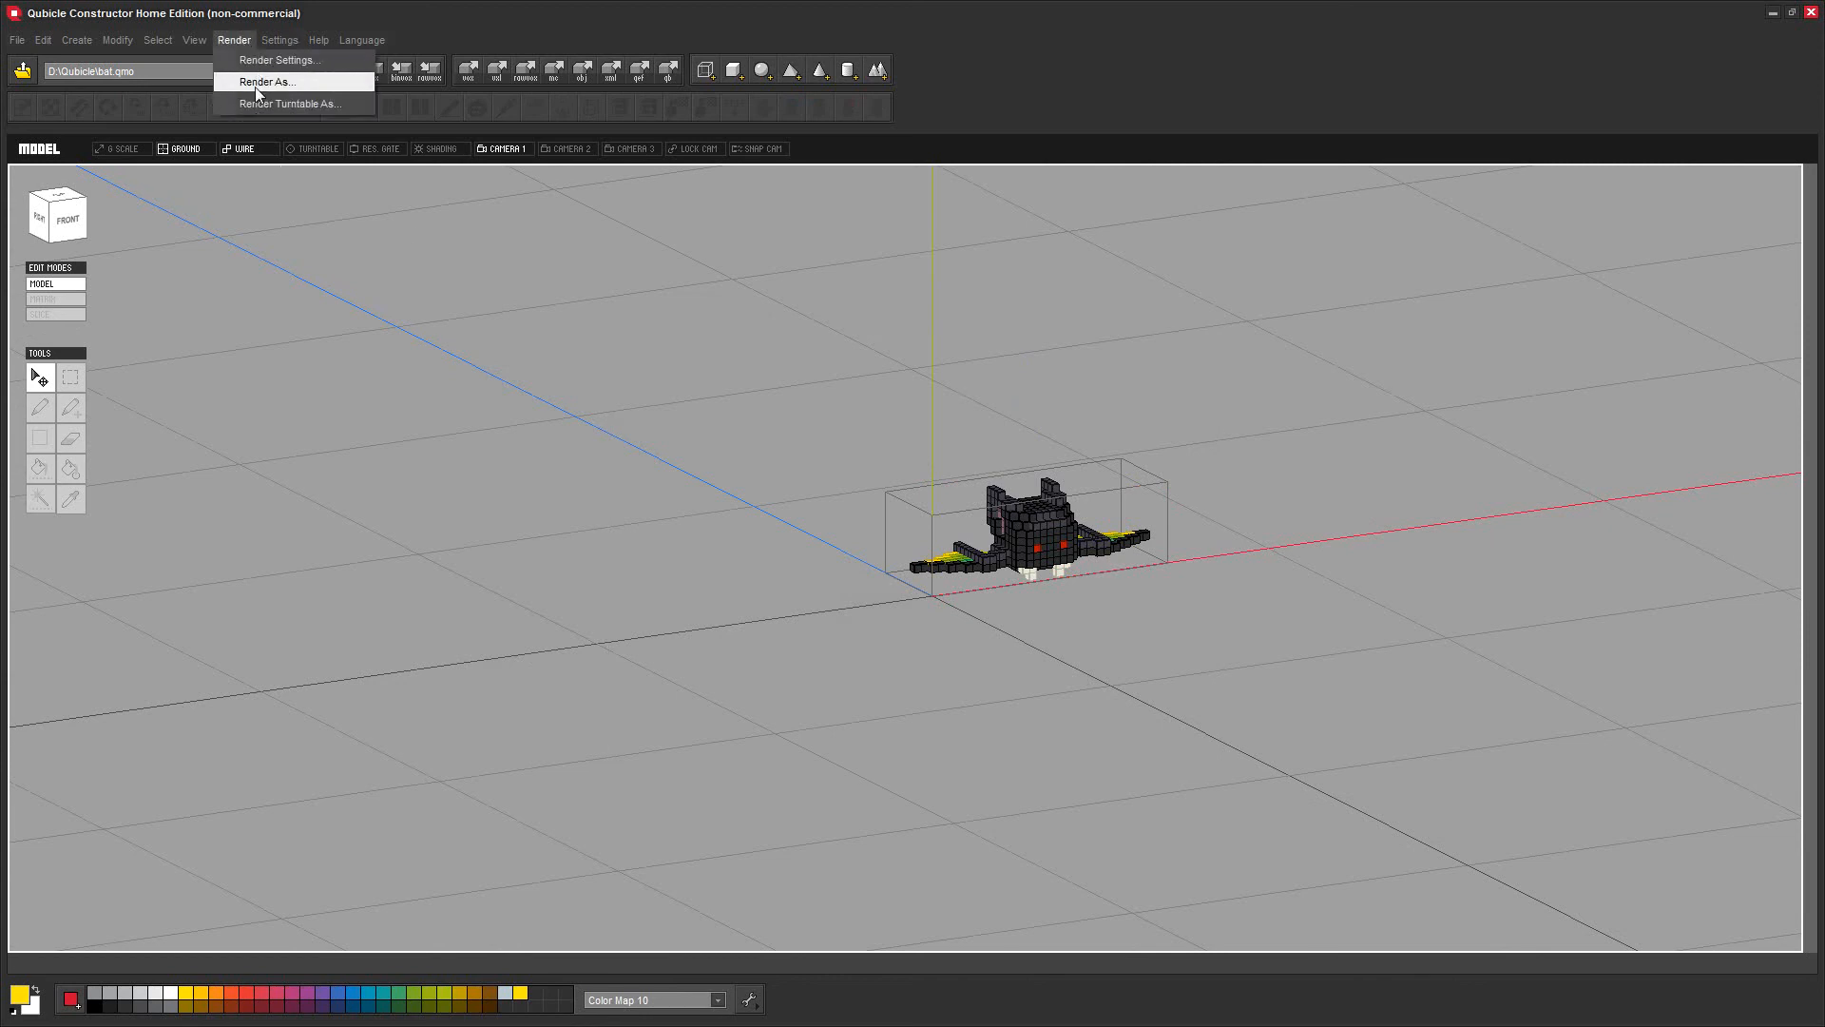
left_click(254, 88)
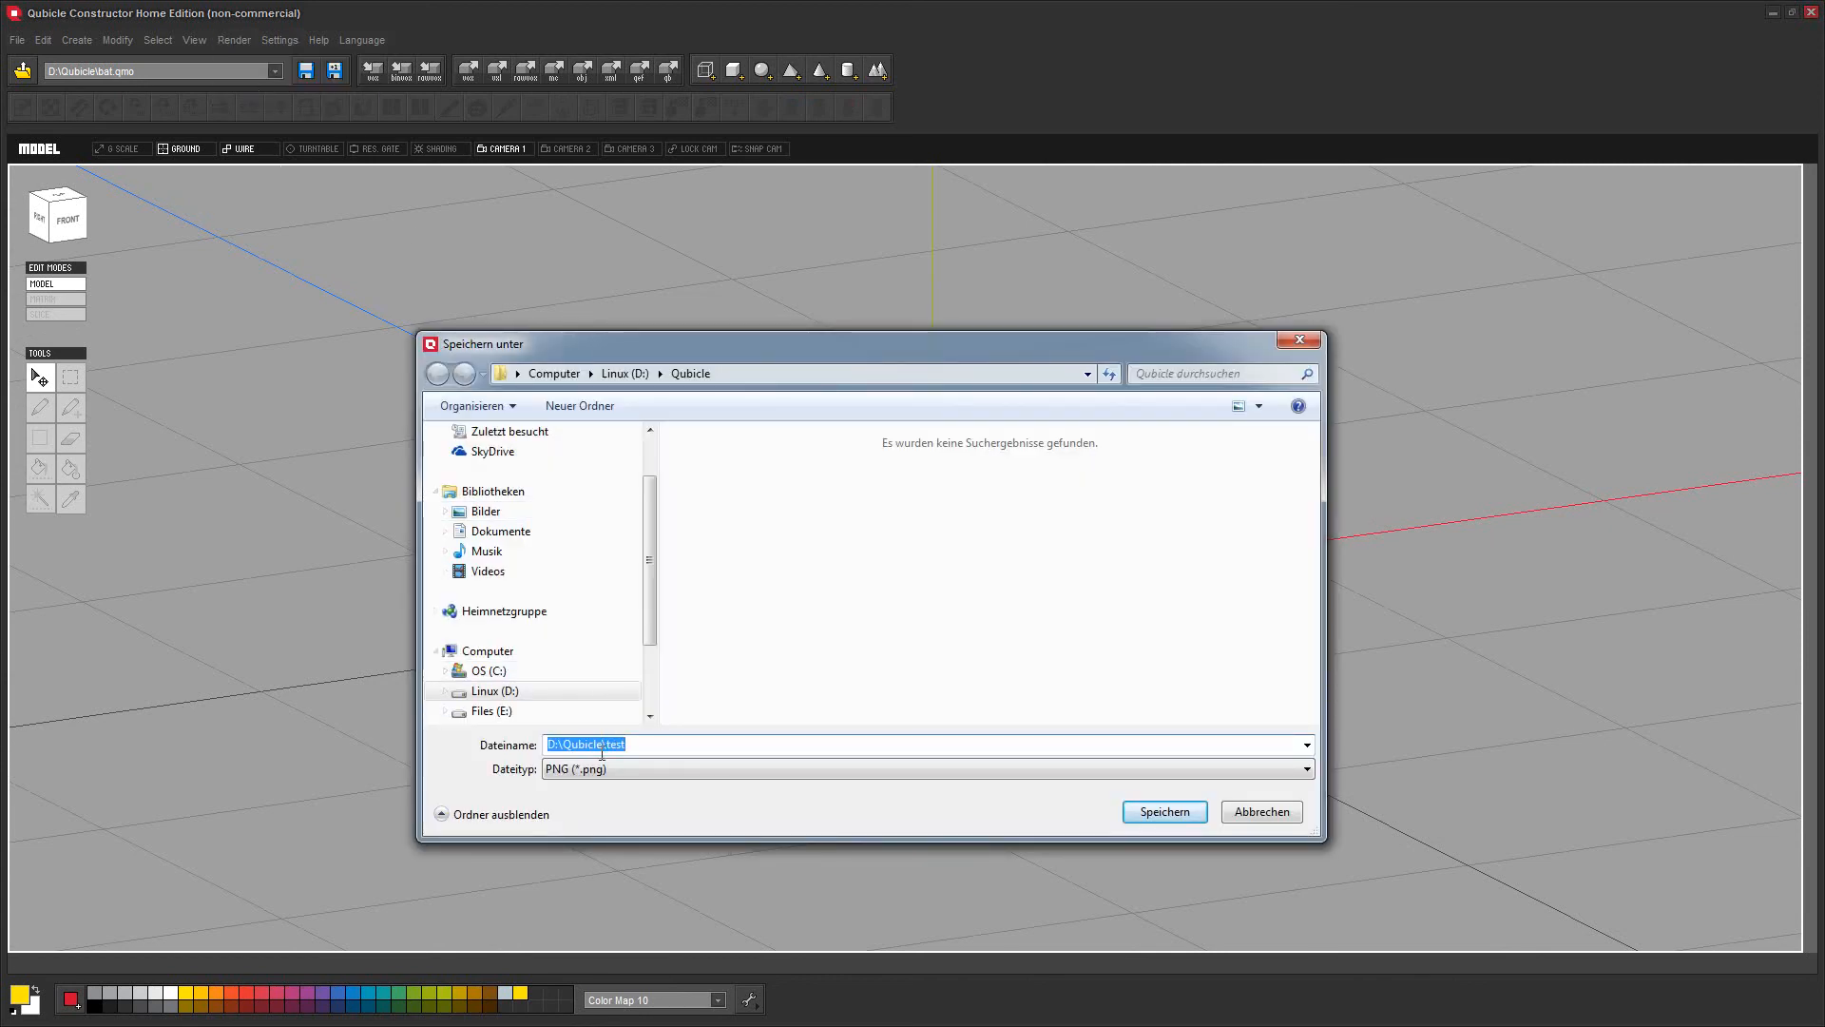
left_click(572, 768)
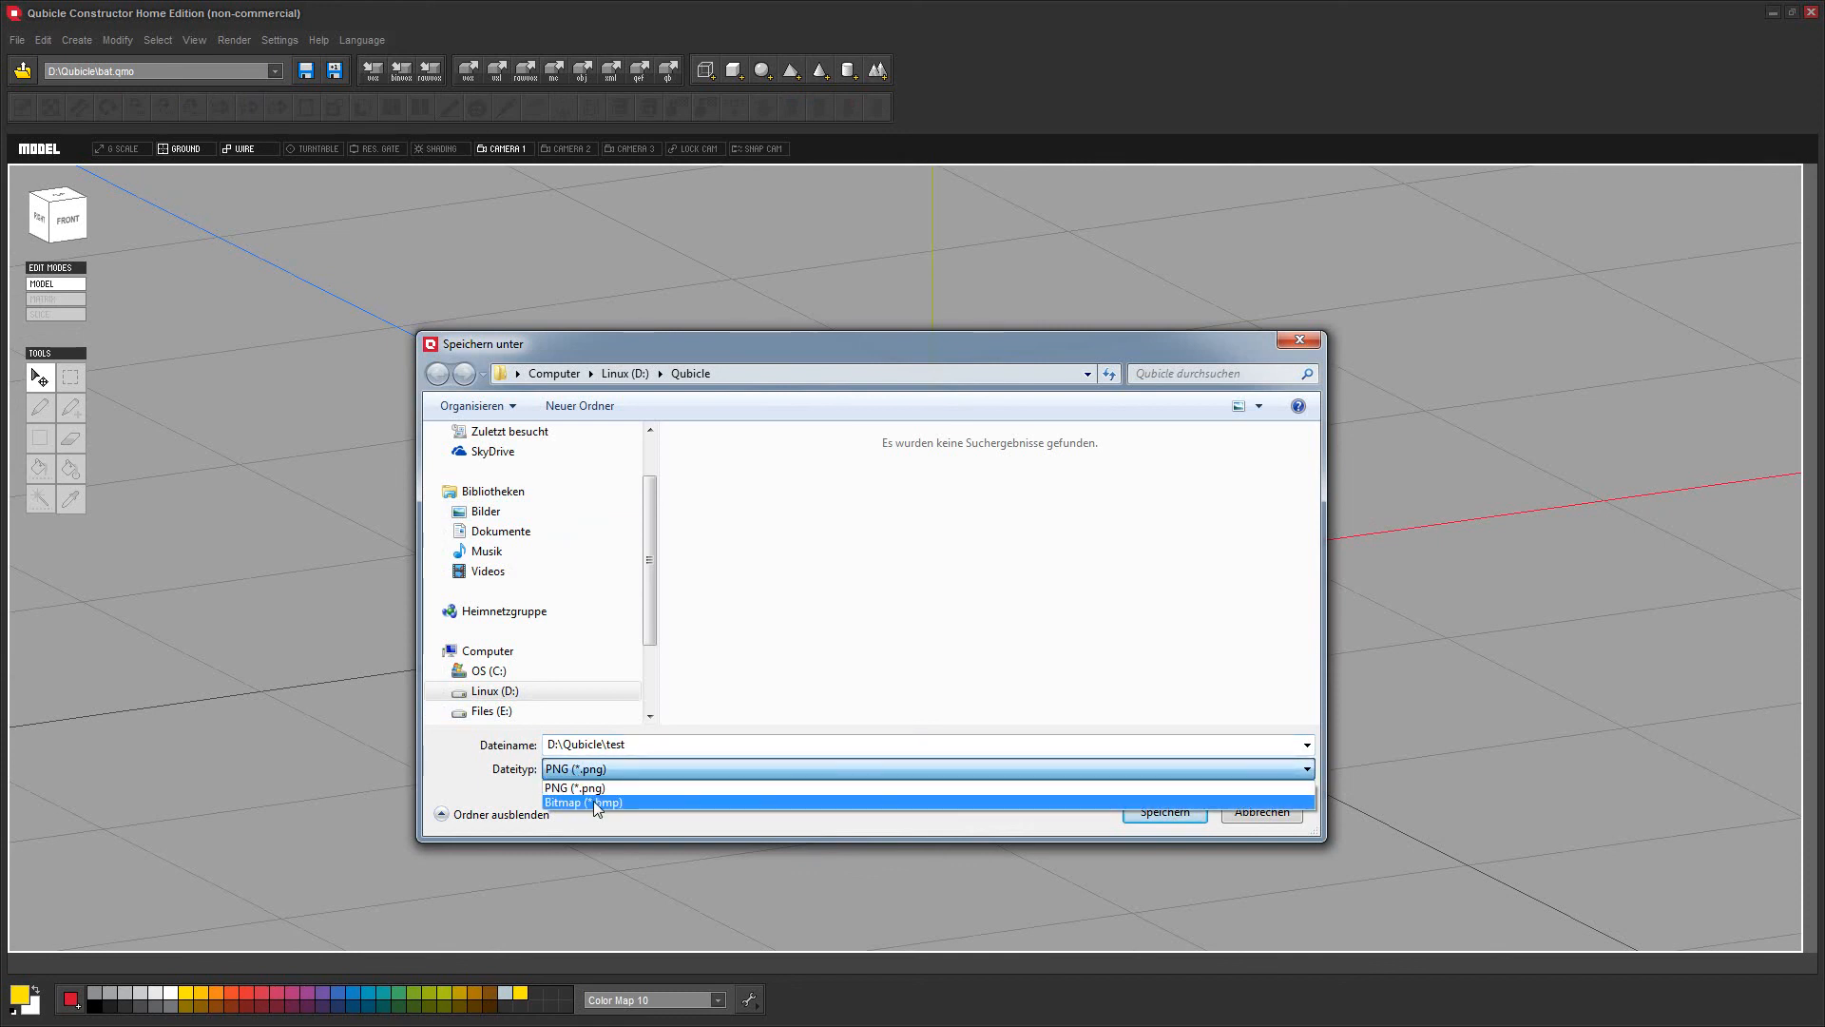
left_click(606, 831)
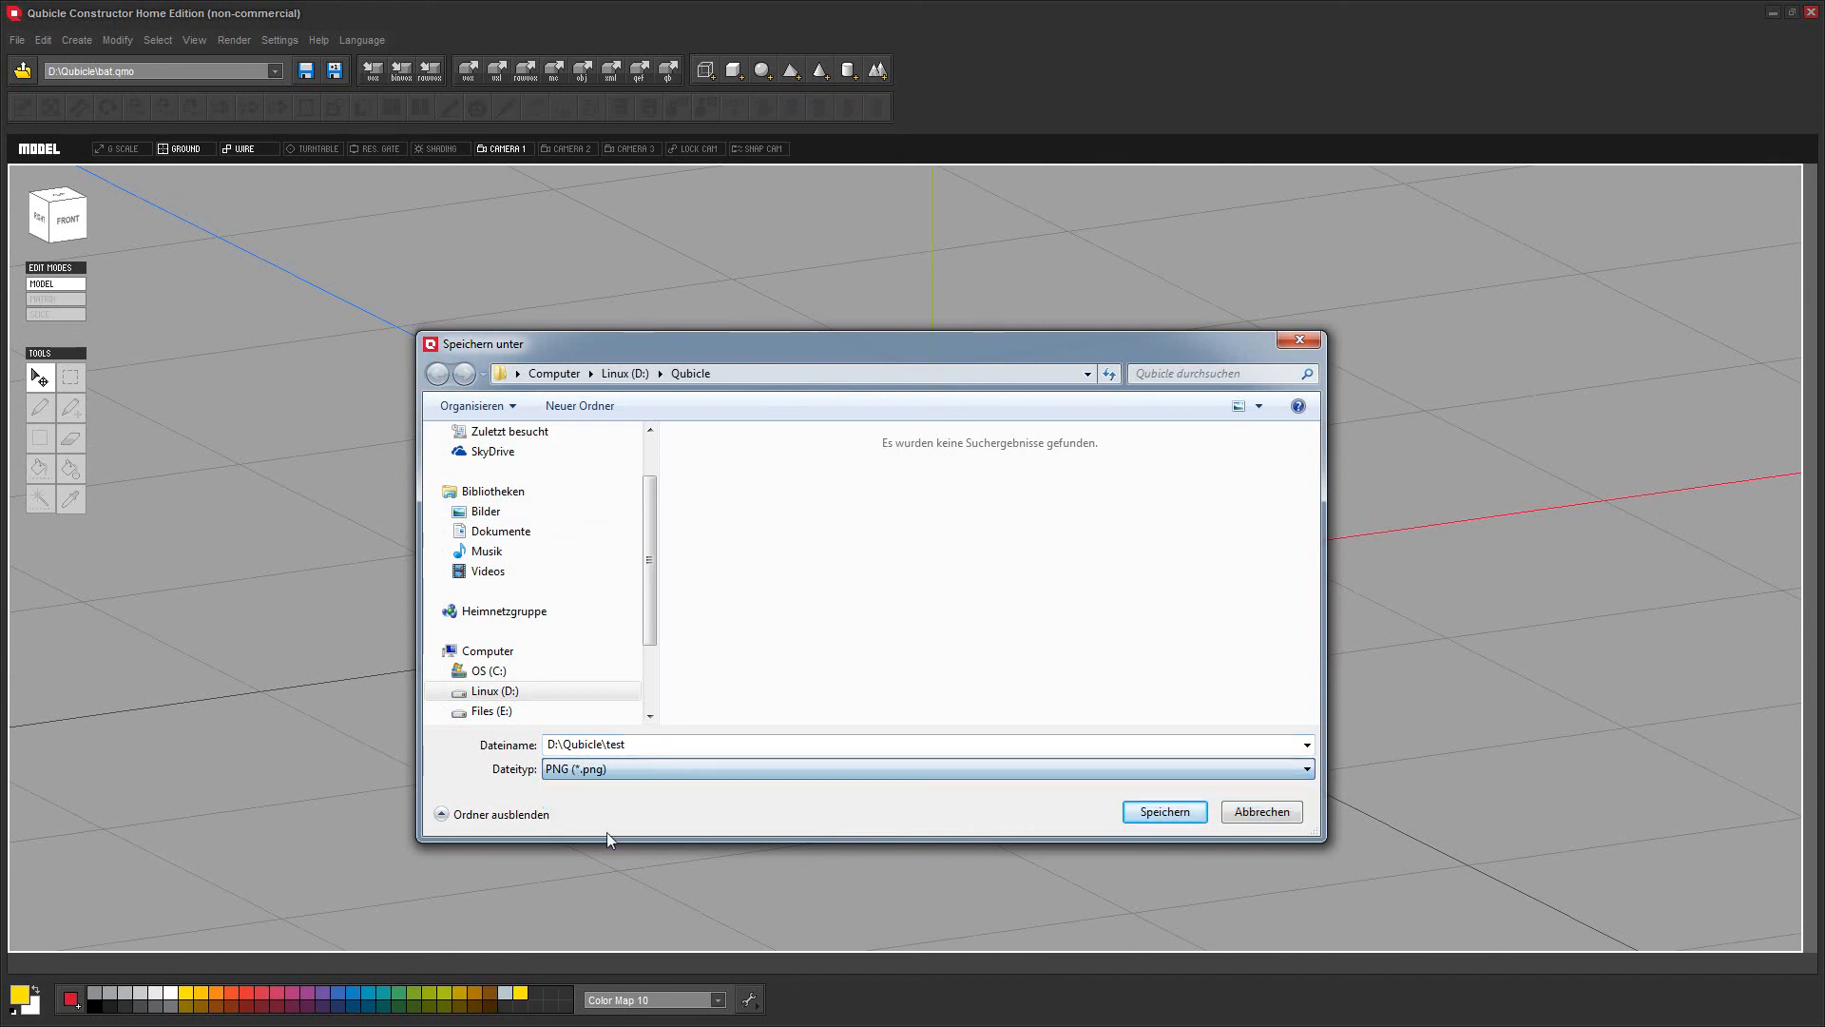
left_click(1172, 818)
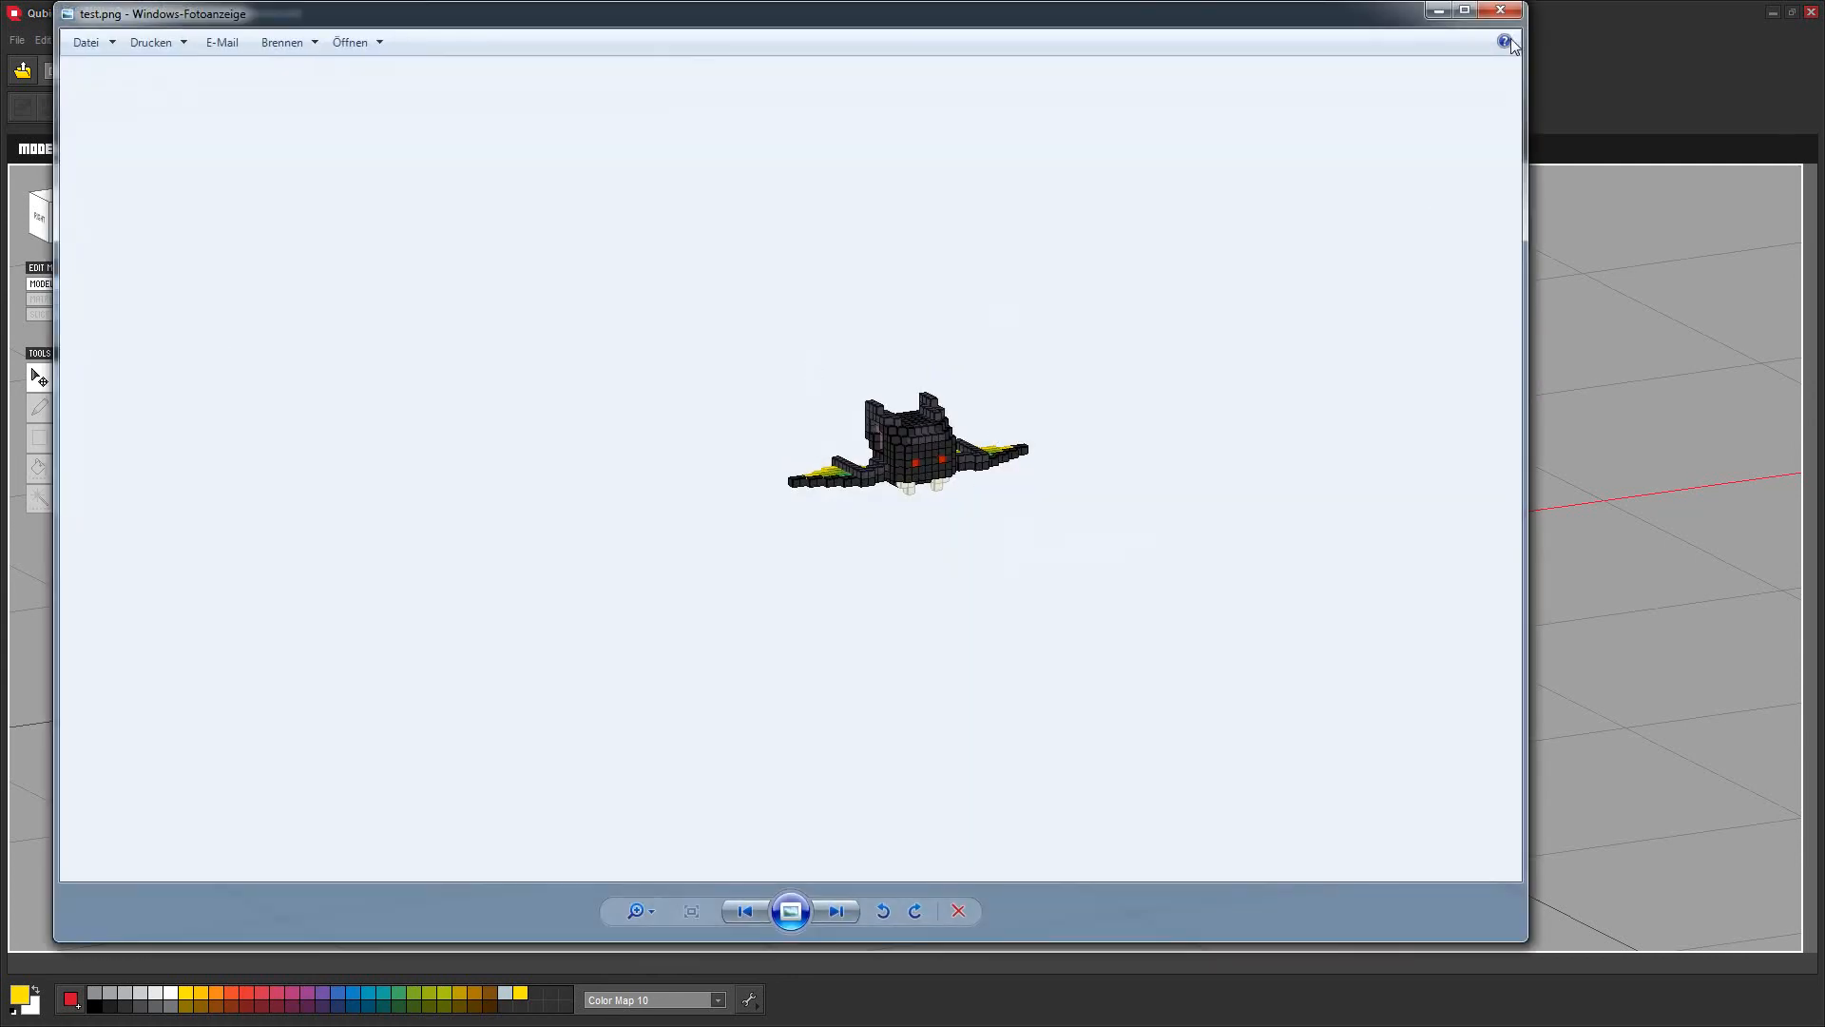
left_click(1501, 12)
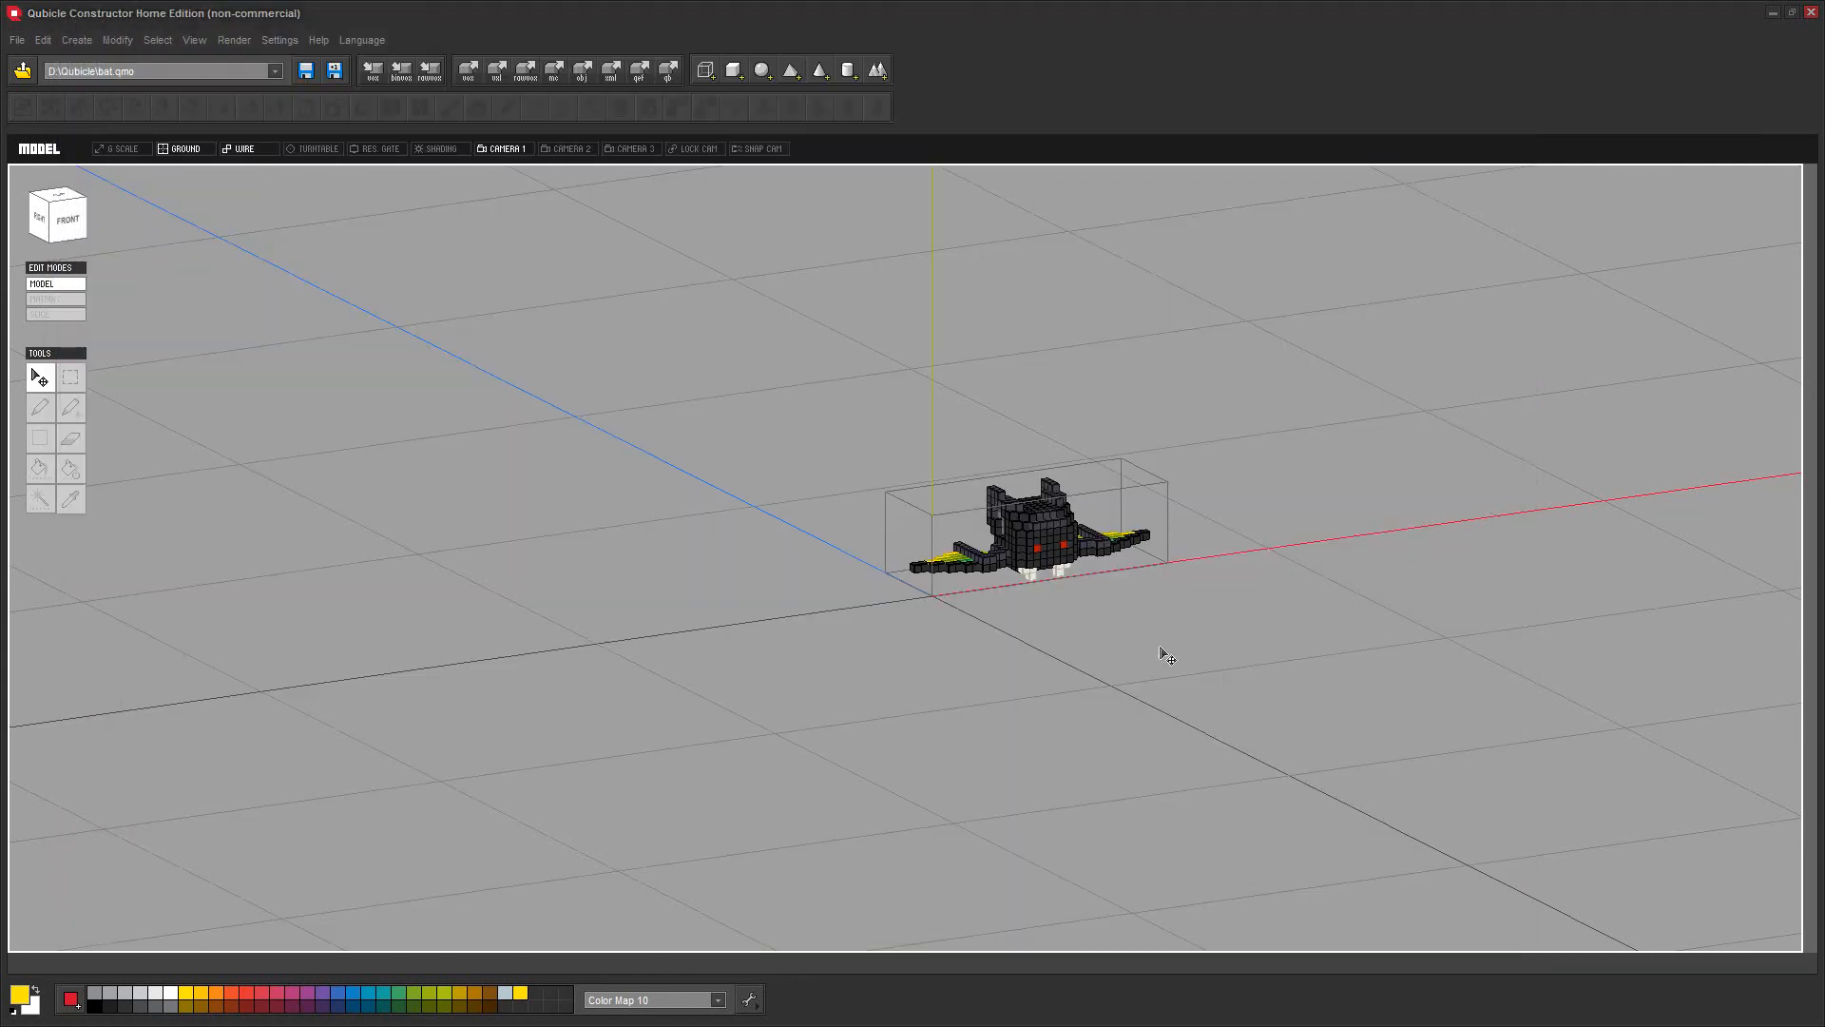
Run the turntable without the resolution gate, view the rotating bat from different angles, and stop it again
scroll(1166, 656, "up", 3)
right_click_drag(1259, 713, 934, 647)
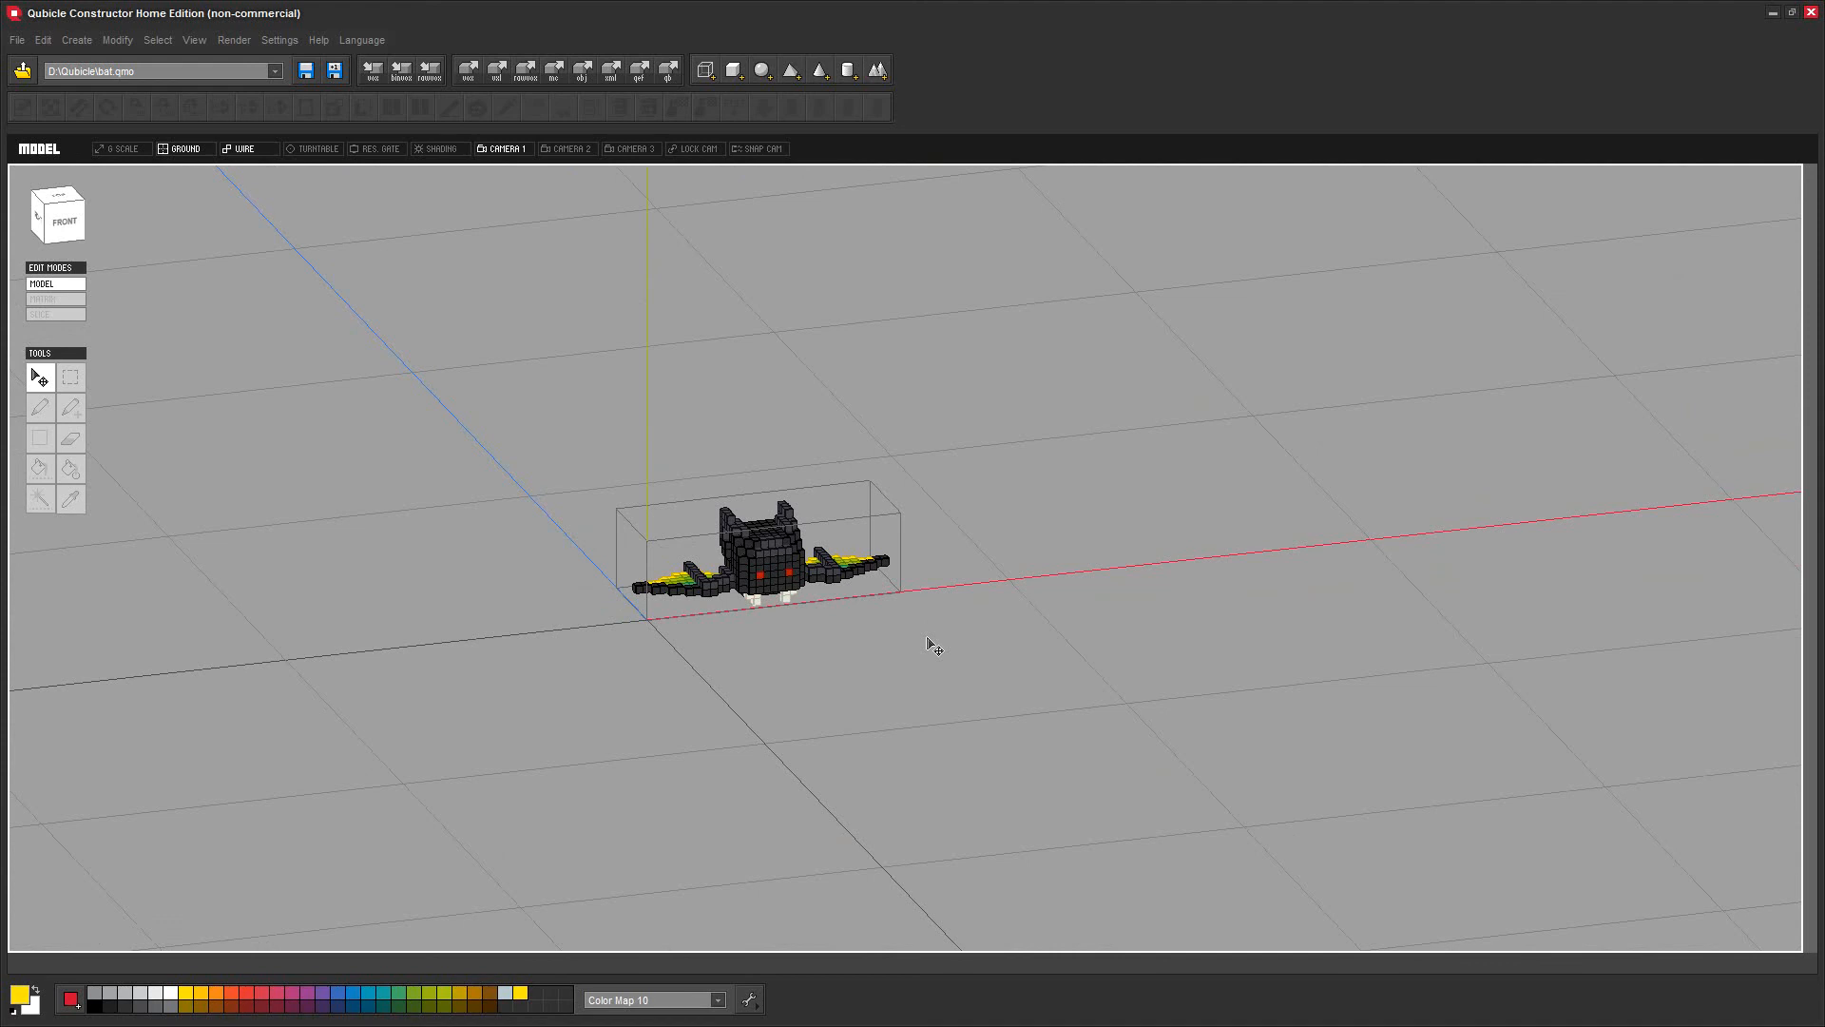
middle_click_drag(875, 652, 870, 542)
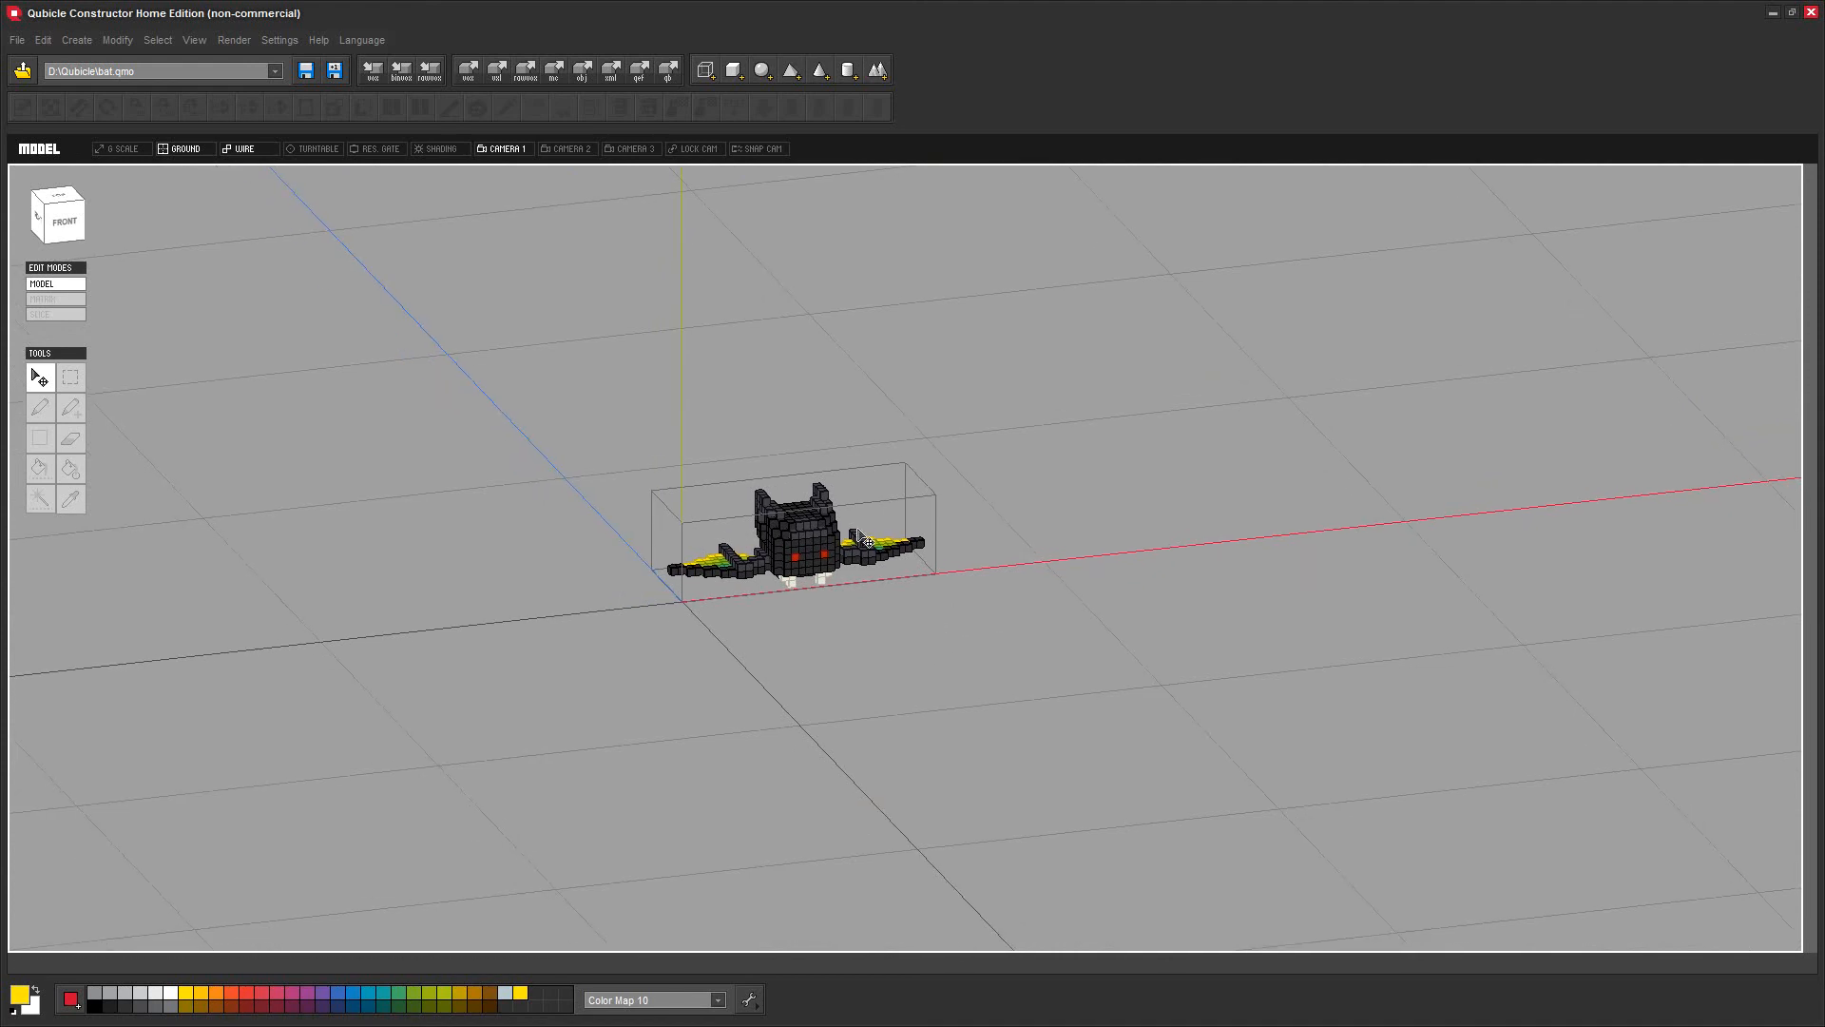
mouse_move(969, 640)
right_mouse_down()
mouse_move(990, 612)
mouse_move(987, 646)
right_mouse_up()
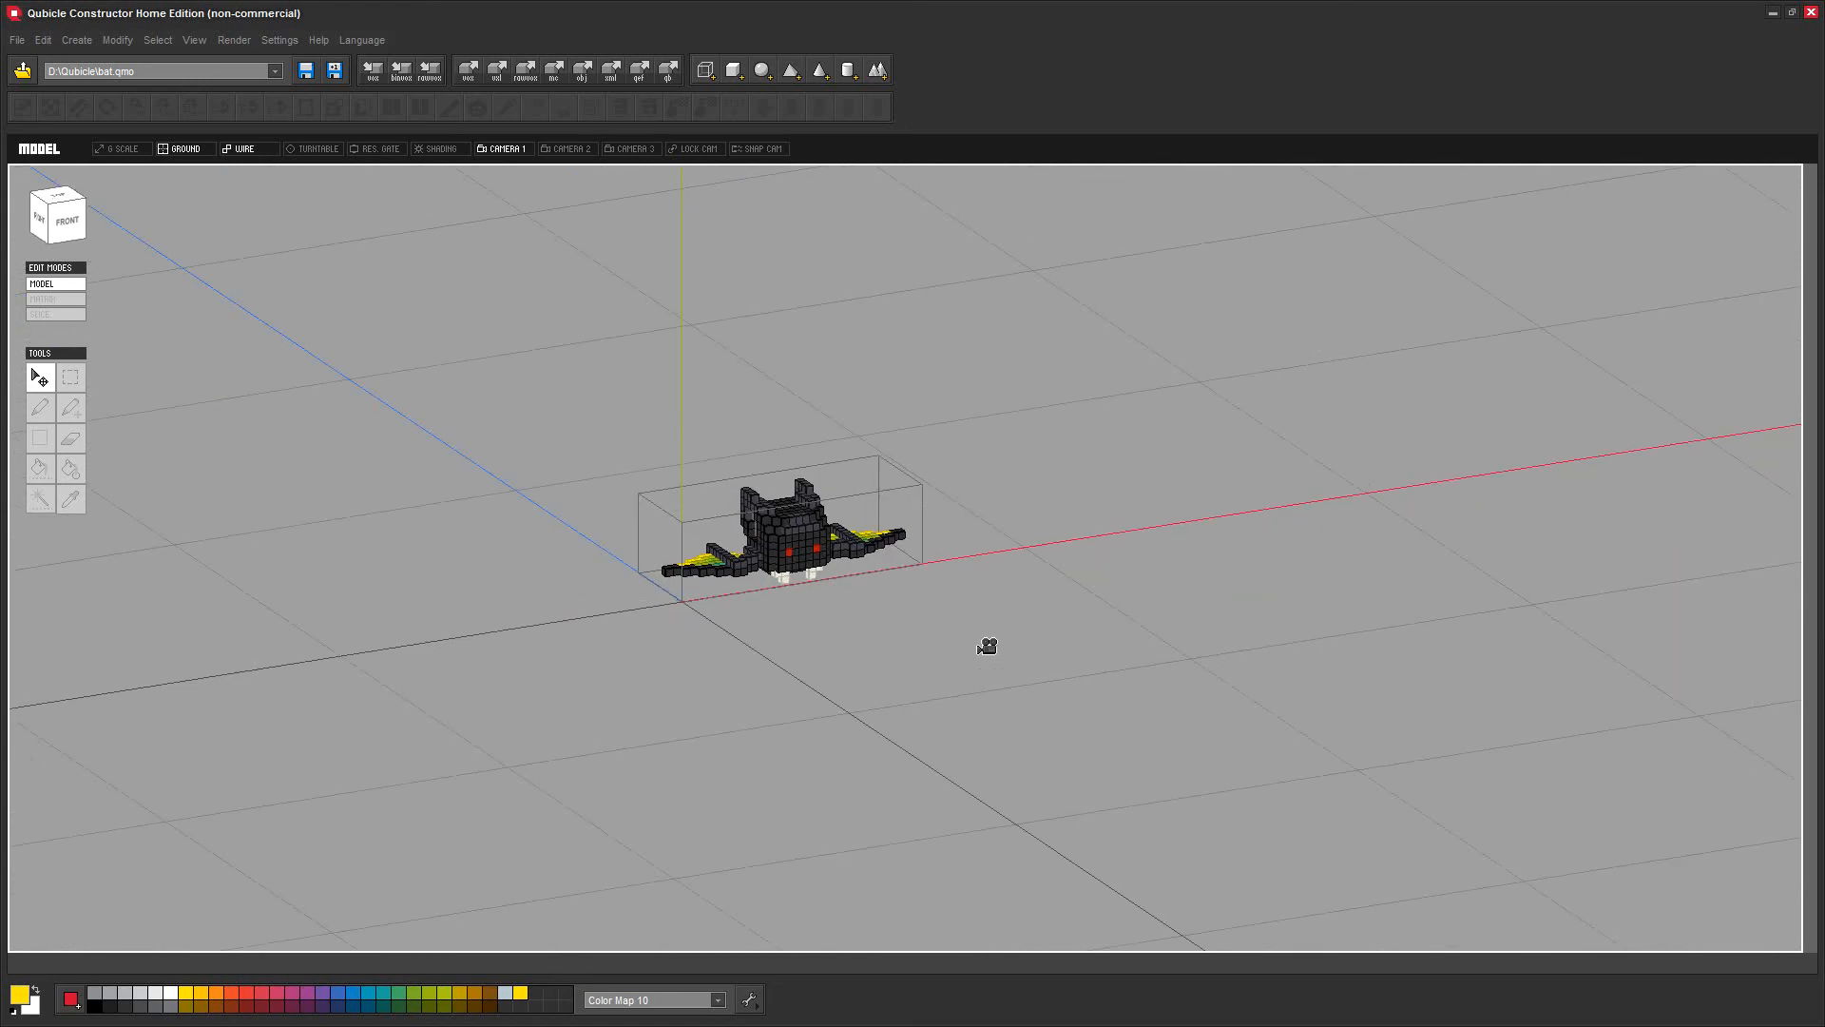
middle_click_drag(701, 660, 725, 668)
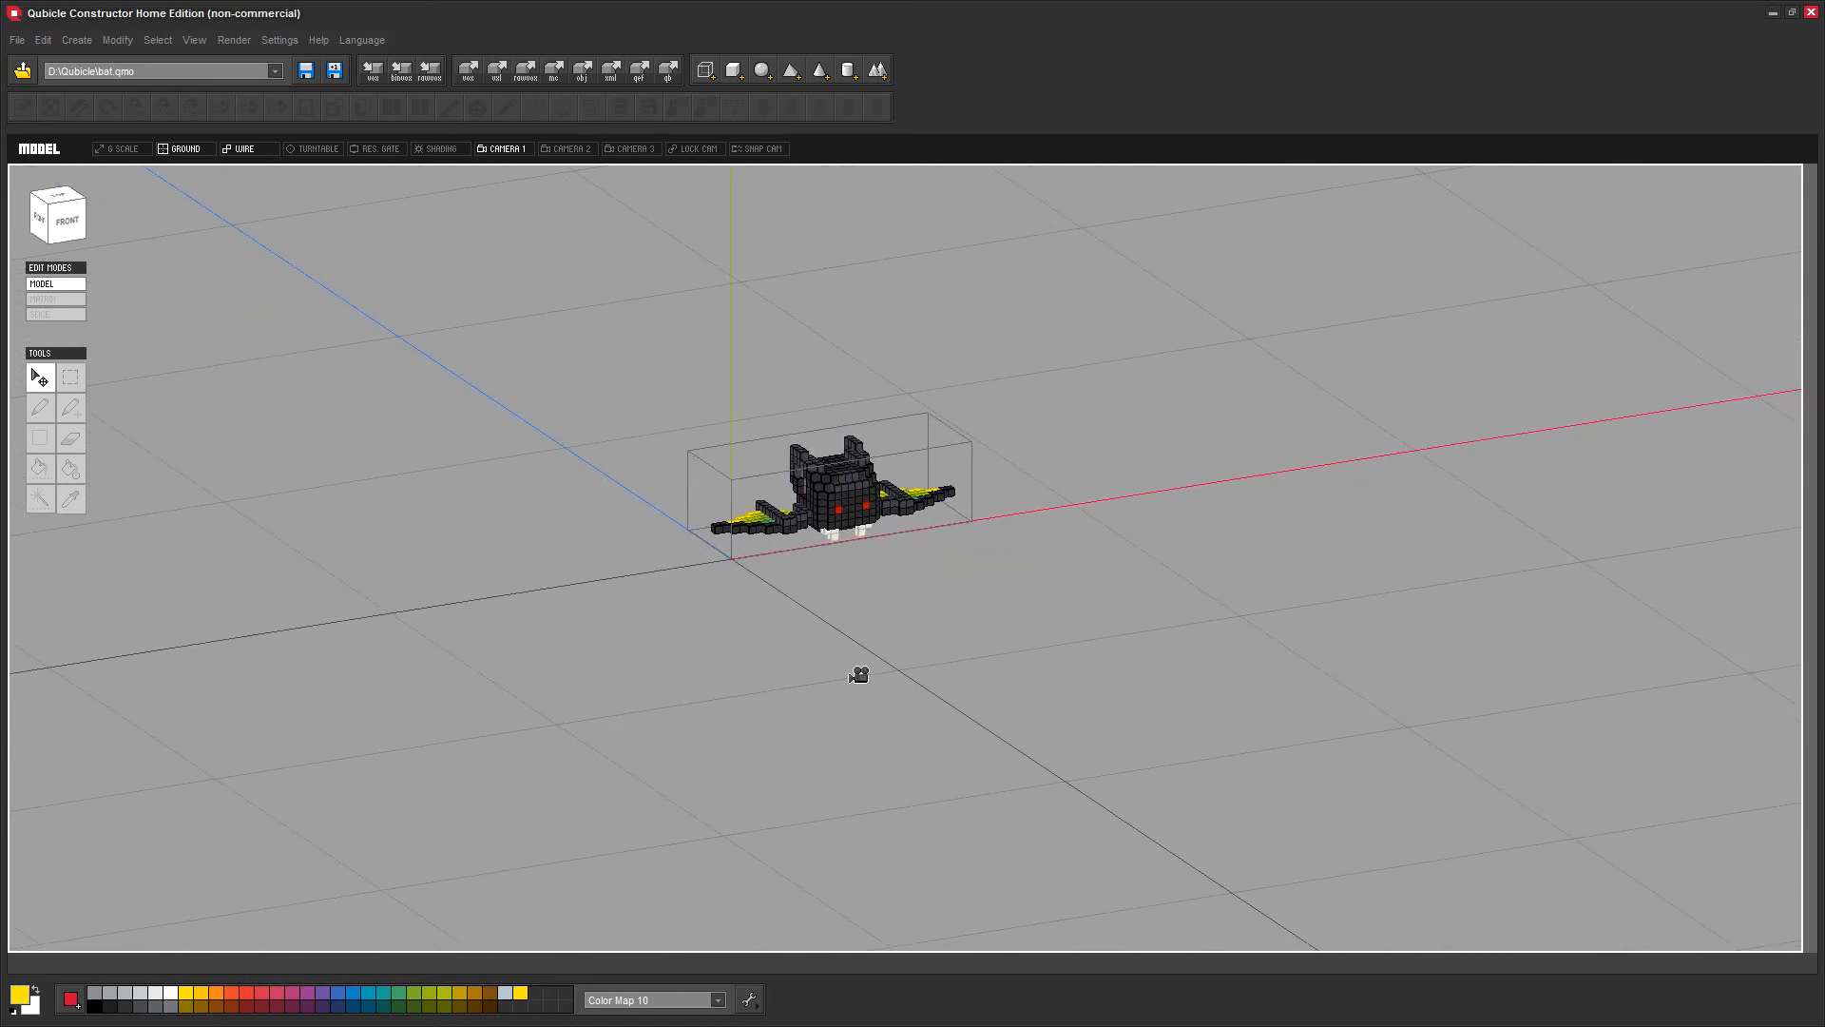
mouse_move(860, 672)
middle_mouse_down()
mouse_move(847, 653)
mouse_move(855, 676)
middle_mouse_up()
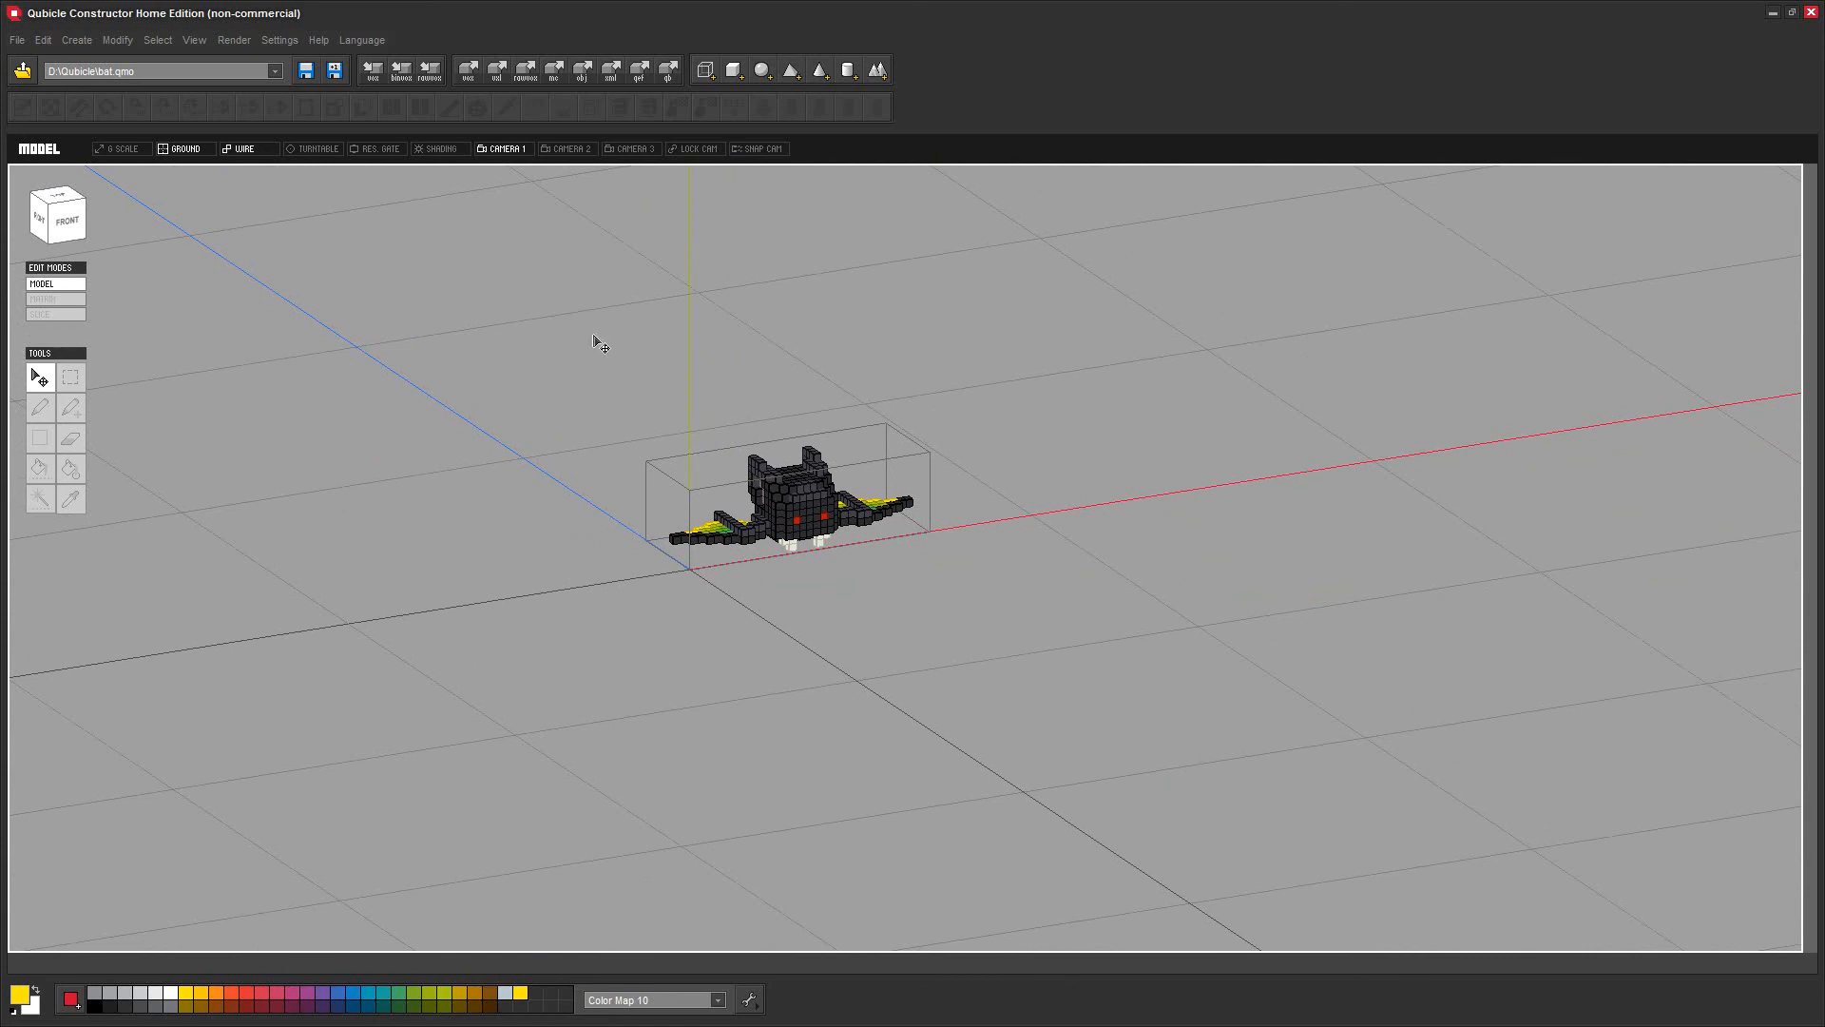
mouse_move(668, 612)
right_mouse_down()
mouse_move(647, 595)
mouse_move(676, 609)
right_mouse_up()
left_click(314, 149)
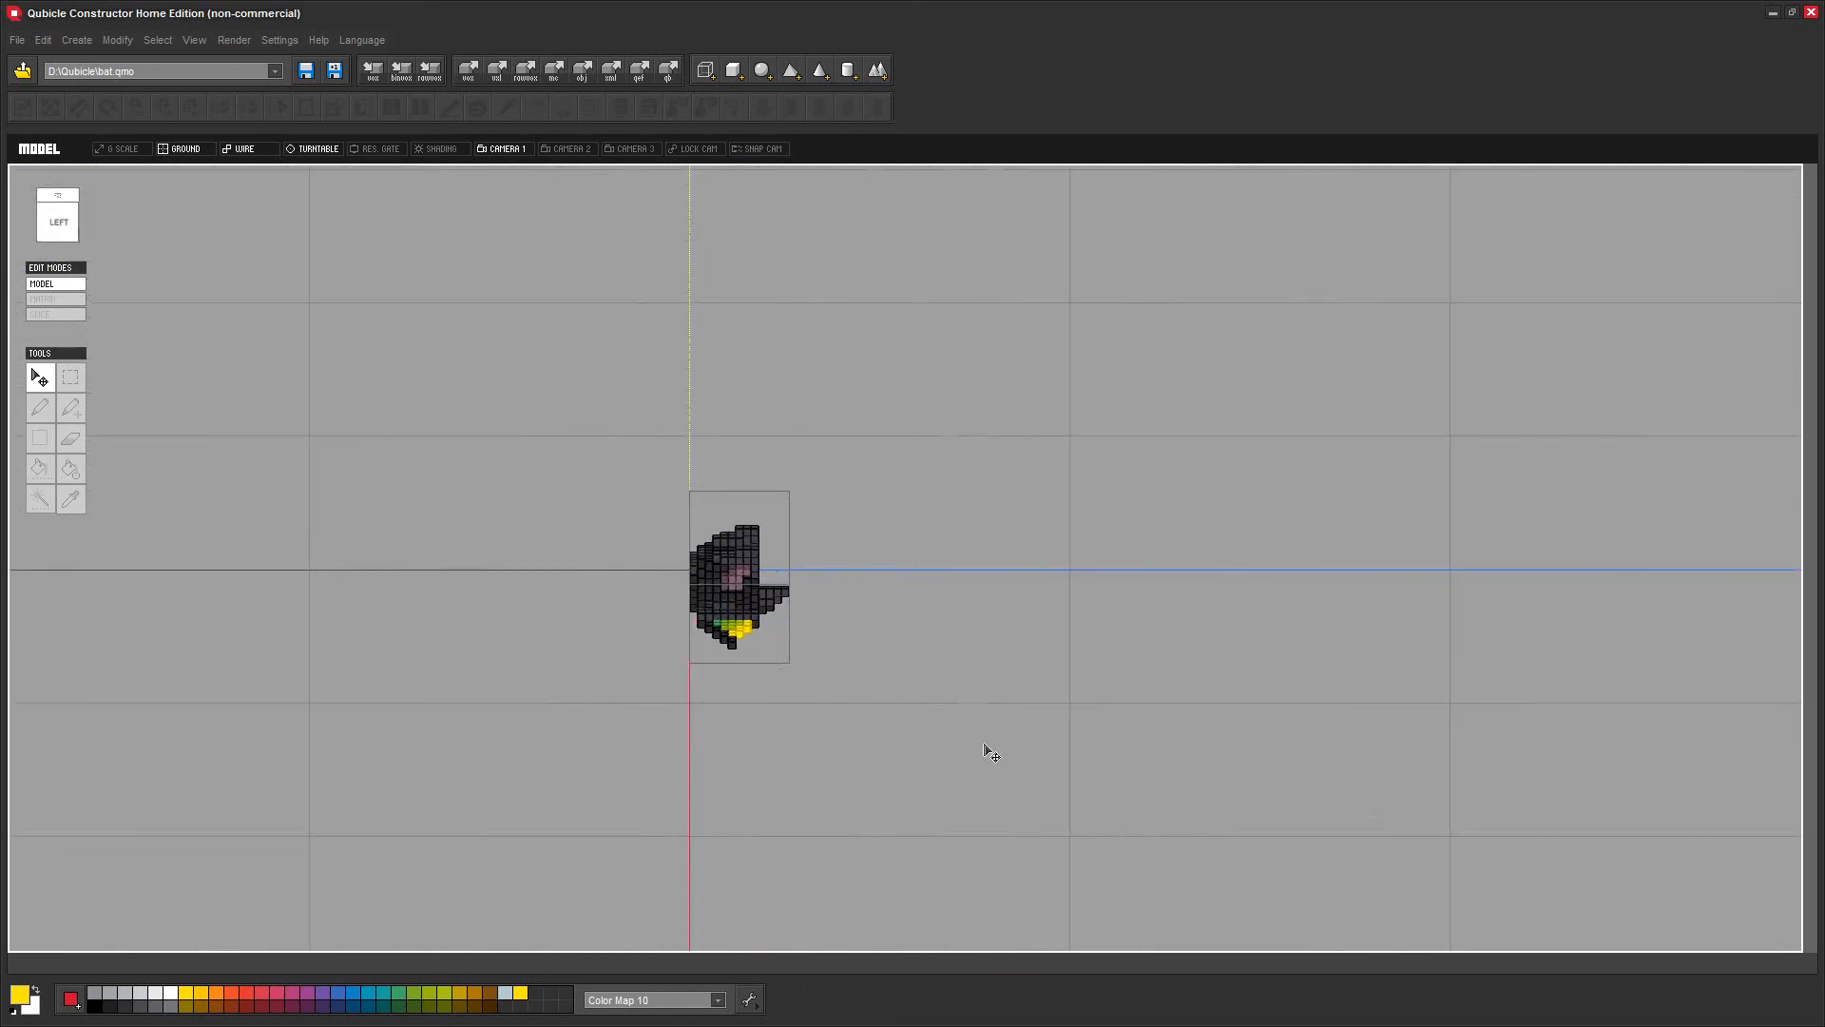
middle_click_drag(913, 665, 1051, 609)
right_click_drag(1099, 707, 1058, 693)
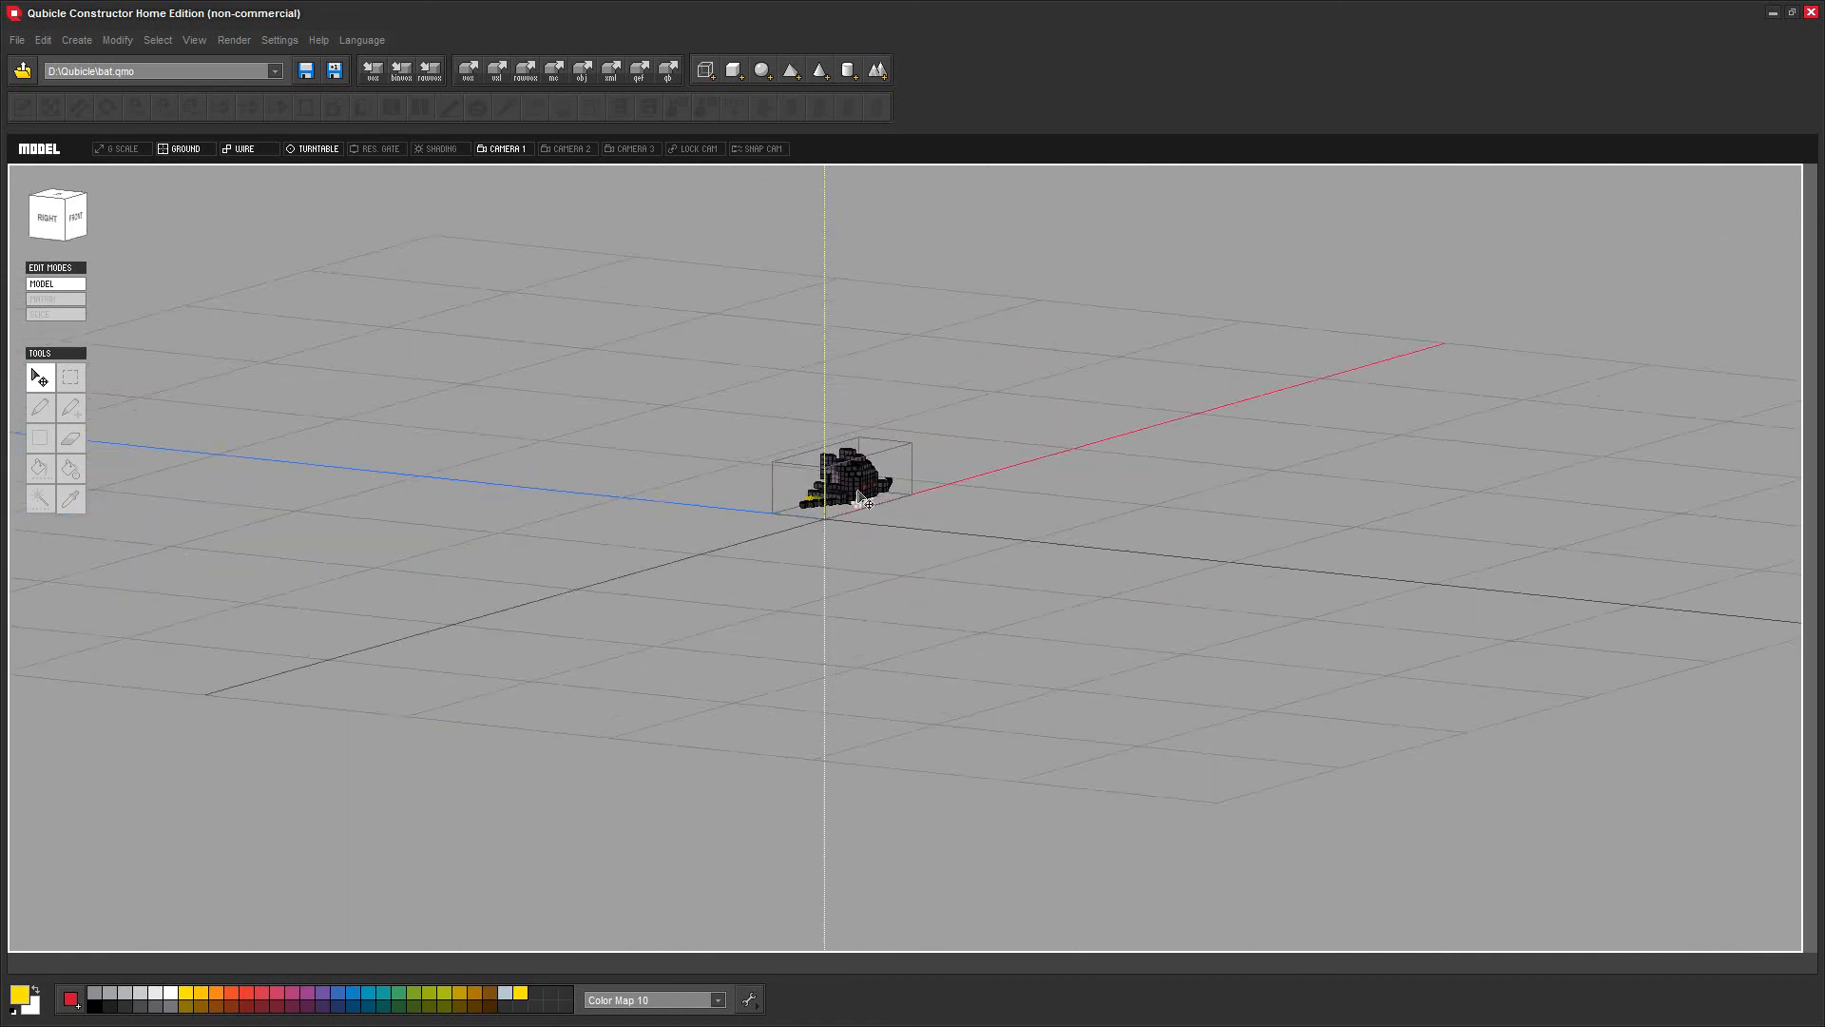
left_click(302, 150)
scroll(670, 654, "up", 4)
right_click_drag(713, 660, 706, 614)
scroll(694, 632, "down", 4)
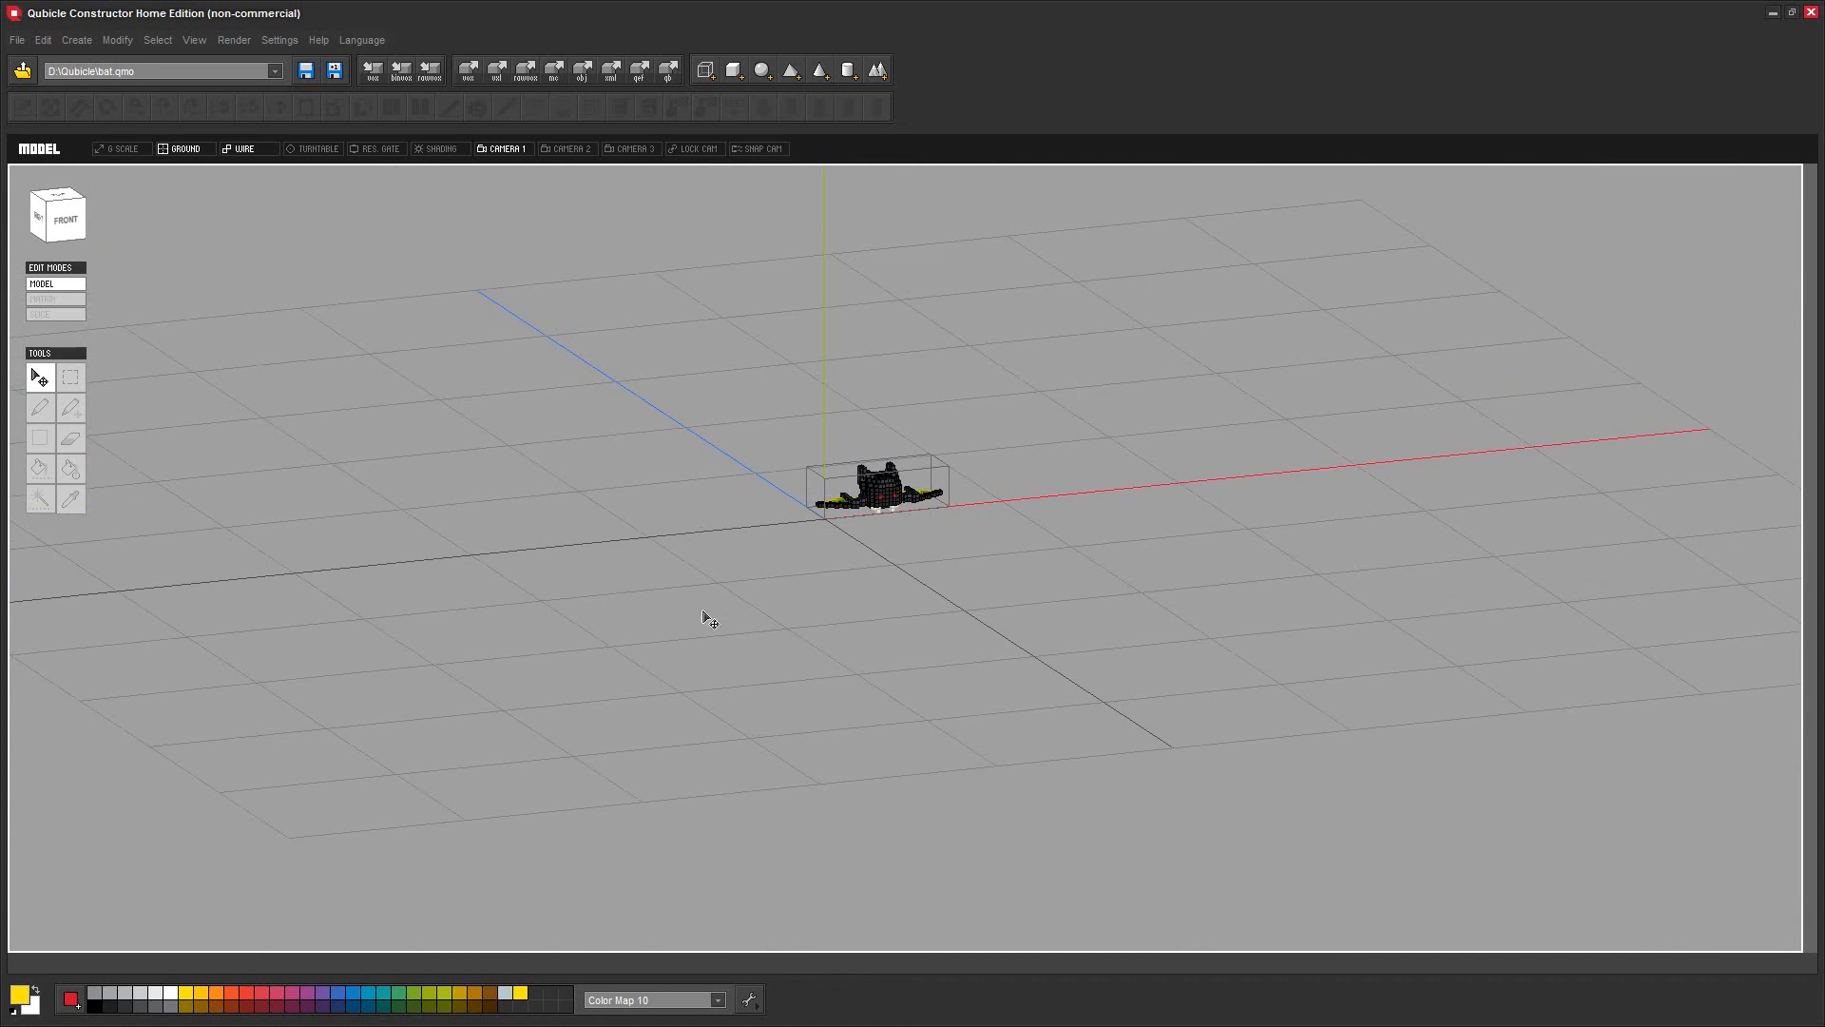
scroll(708, 619, "up", 1)
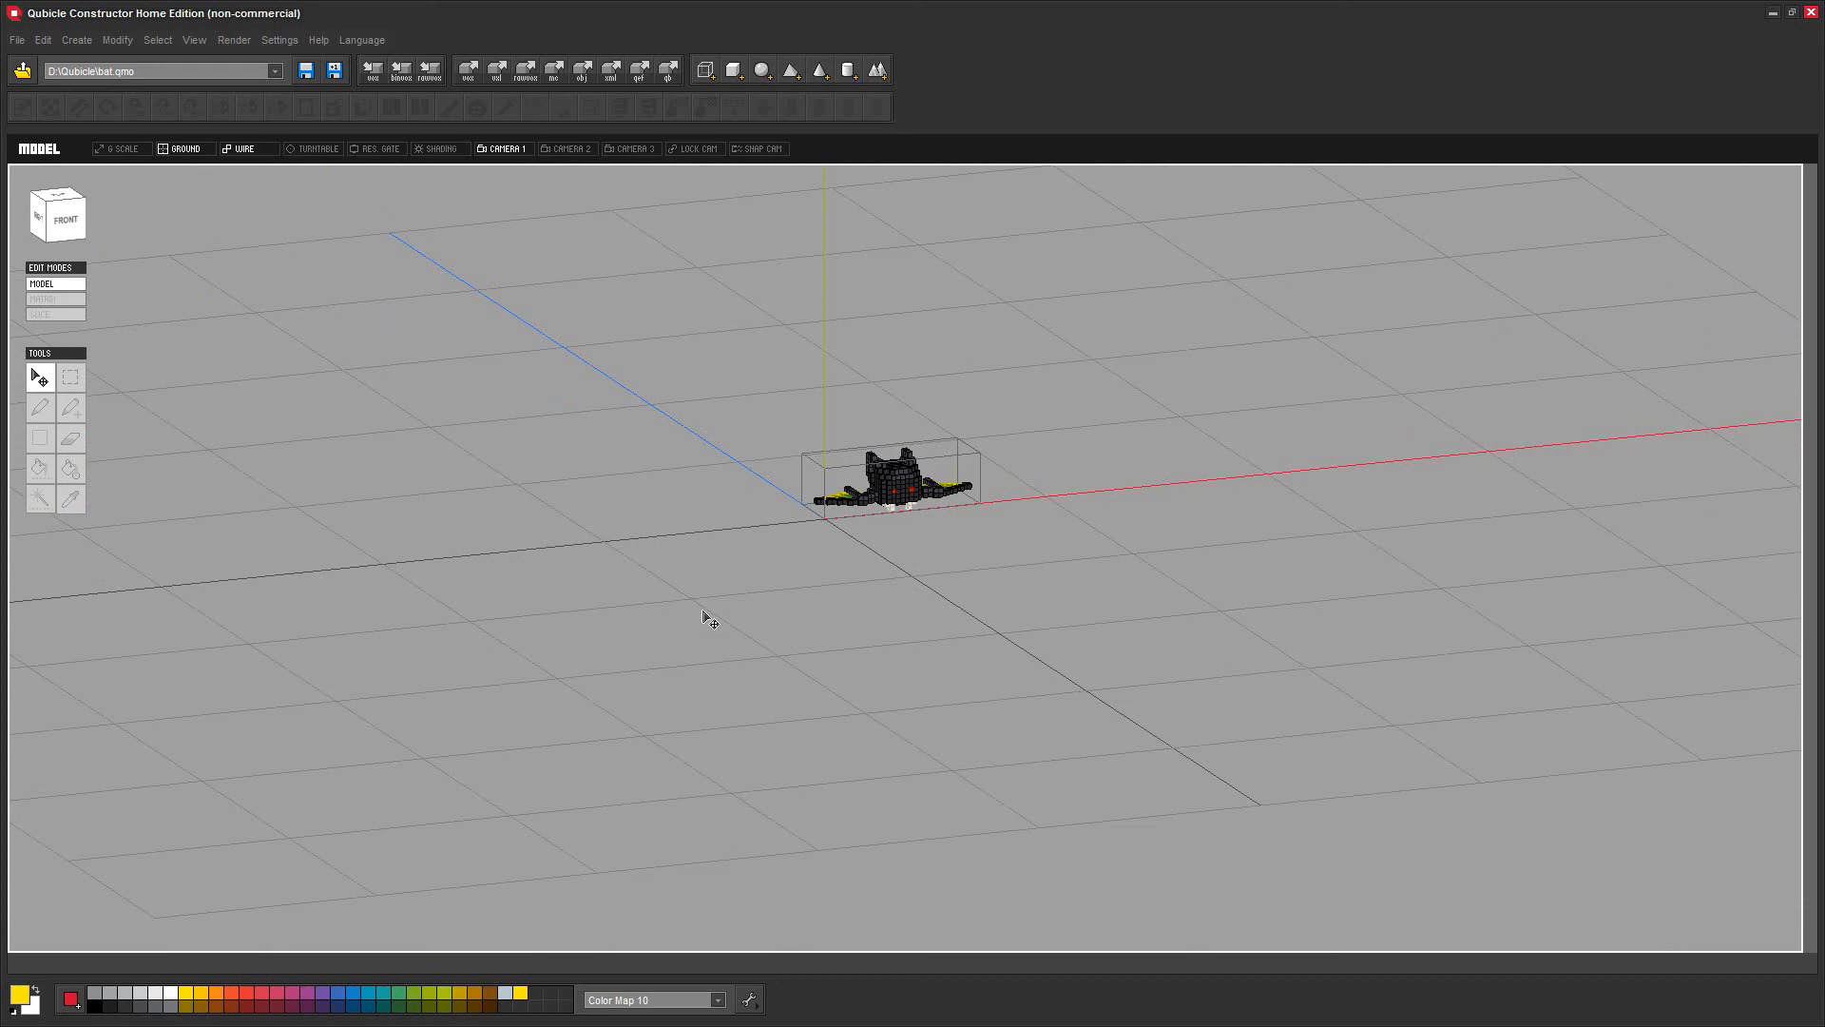
right_click_drag(713, 631, 796, 668)
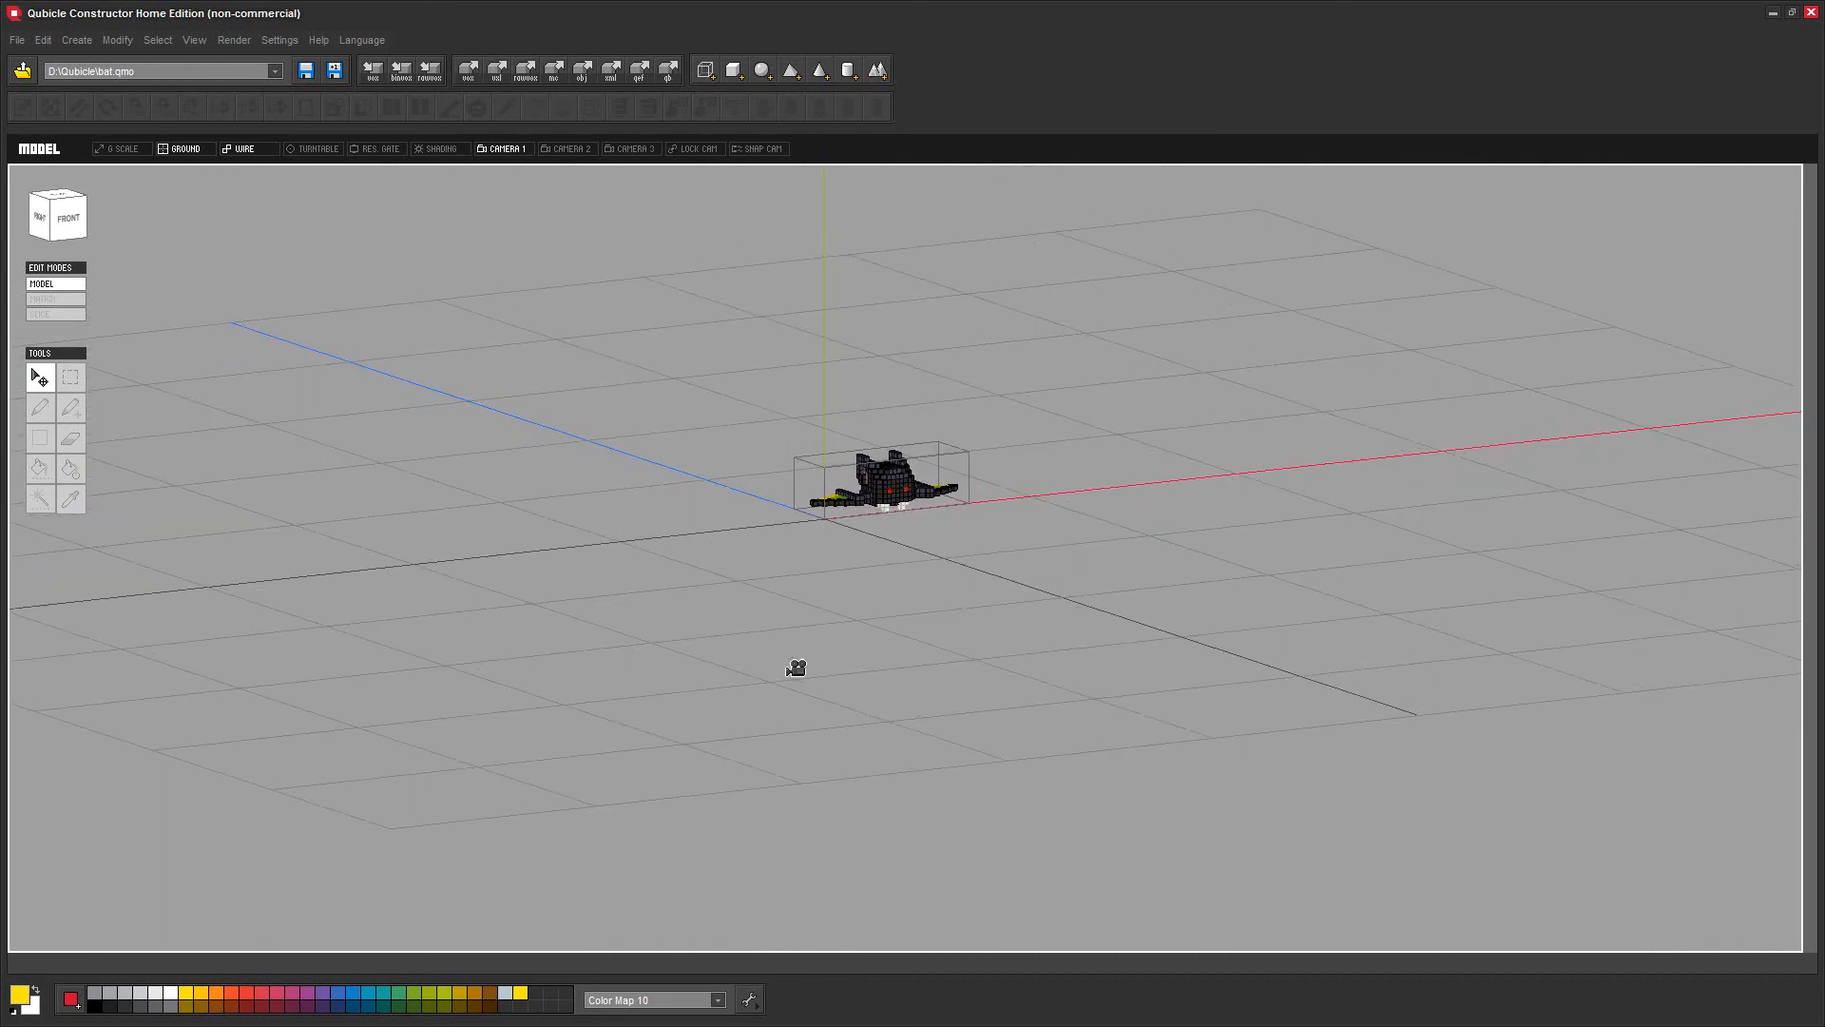
right_click_drag(1001, 741, 982, 738)
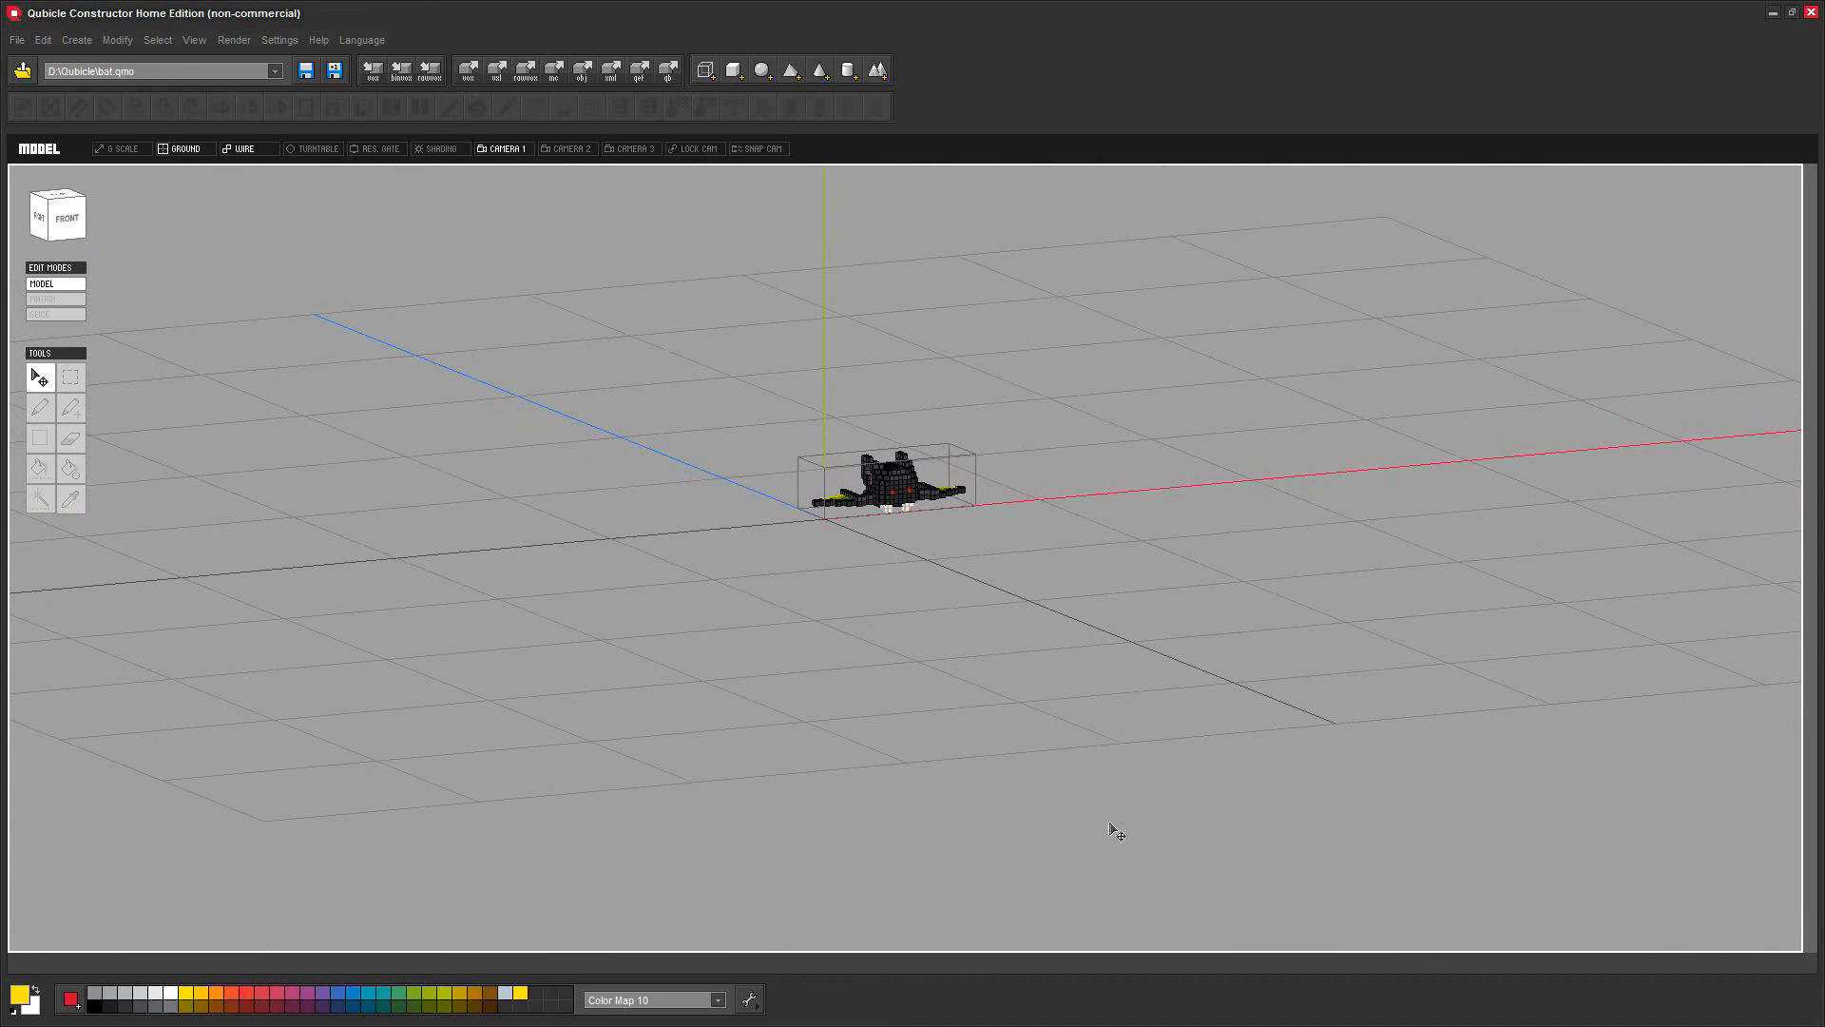